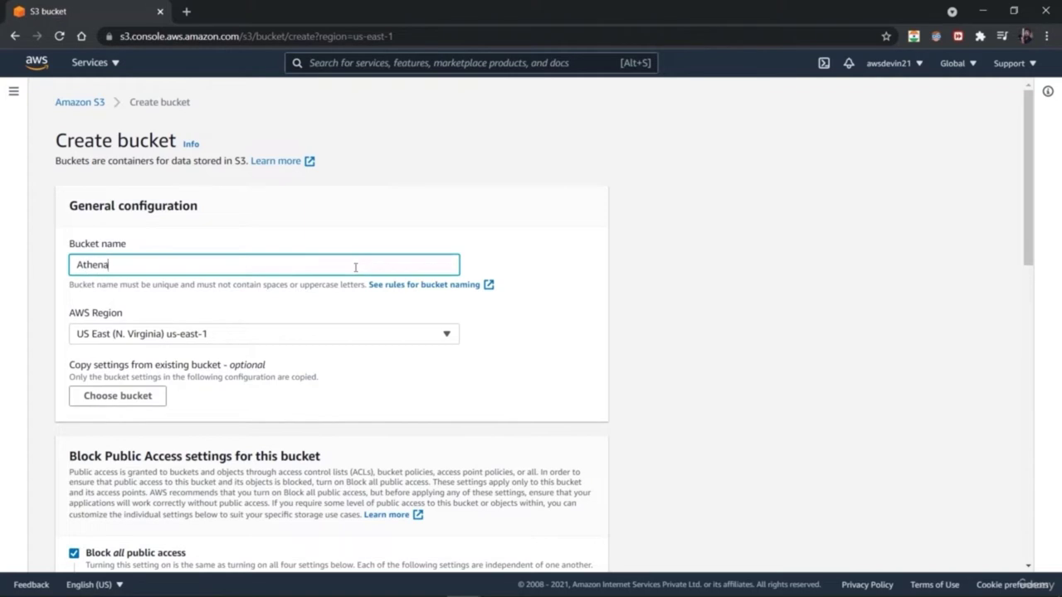
- Name the new S3 bucket athenadata101 and go through its public access, versioning and remaining settings
key(ctrl+a)
text(athenadata101)
scroll(1007, 360, down, 5)
click(74, 127)
click(73, 127)
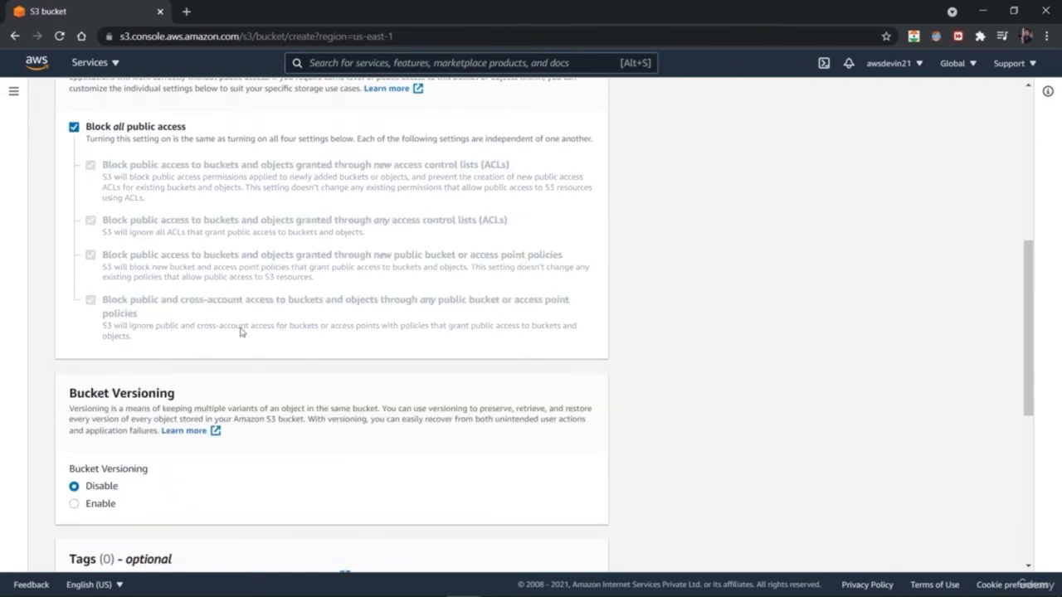
scroll(224, 295, down, 4)
scroll(78, 462, down, 1)
click(78, 452)
scroll(694, 429, down, 2)
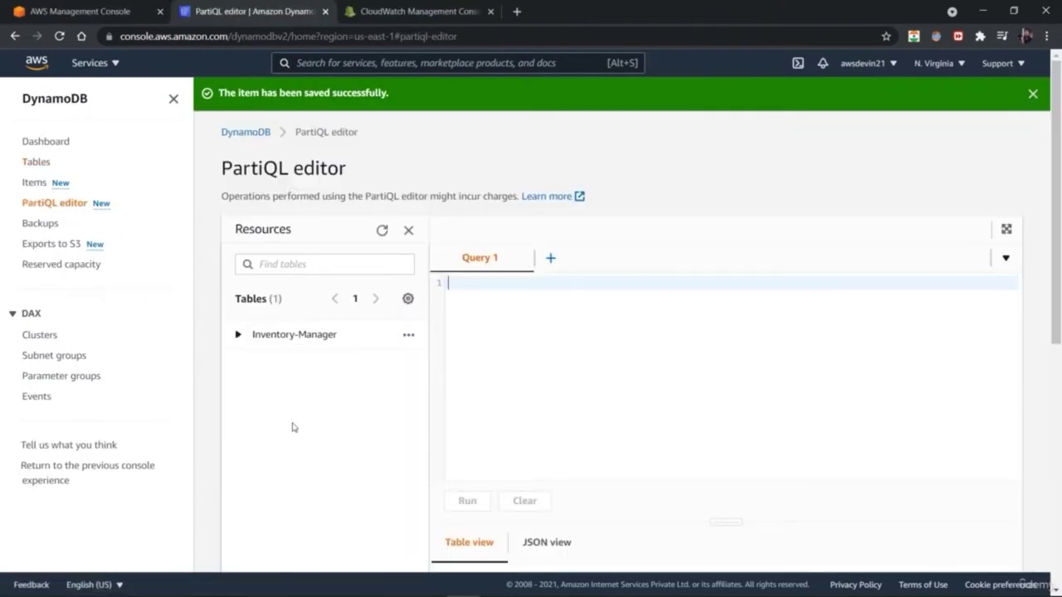
- Expand the Inventory-Manager table, run a SELECT * query on all of its items and review the results
click(237, 336)
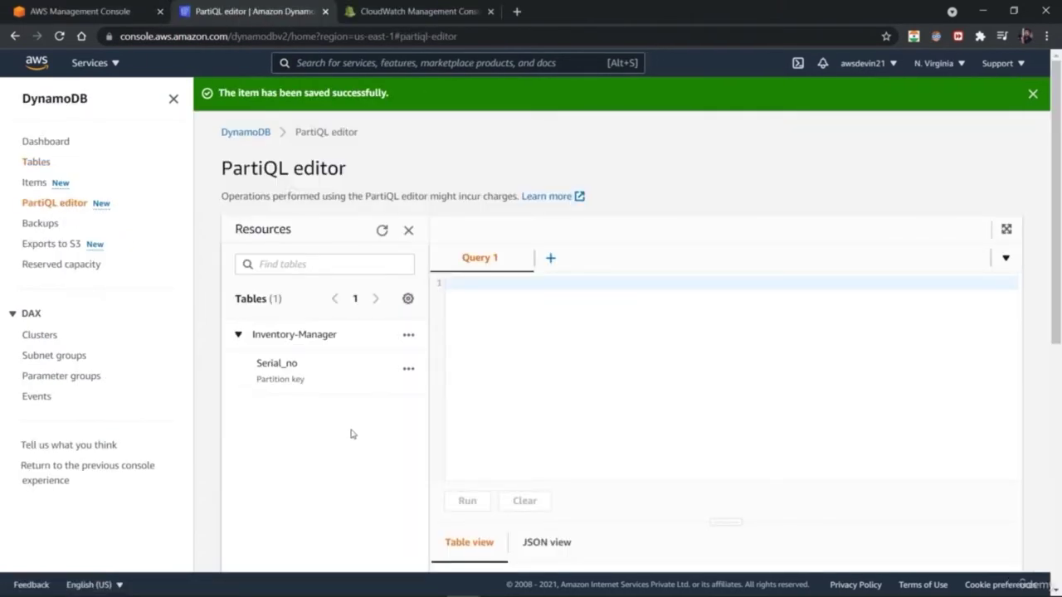
click(408, 335)
click(455, 361)
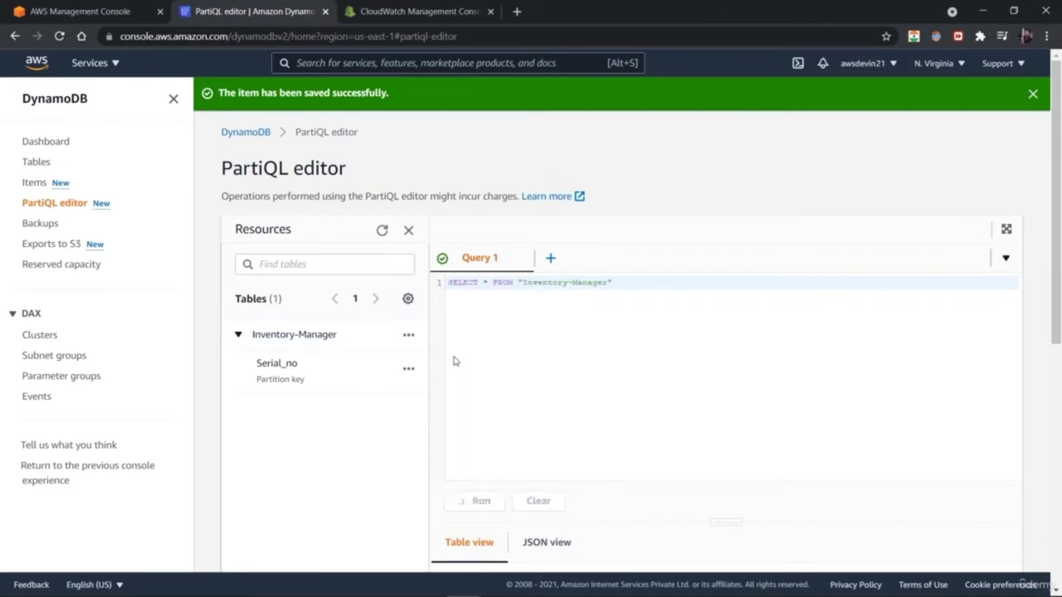
scroll(1030, 304, down, 4)
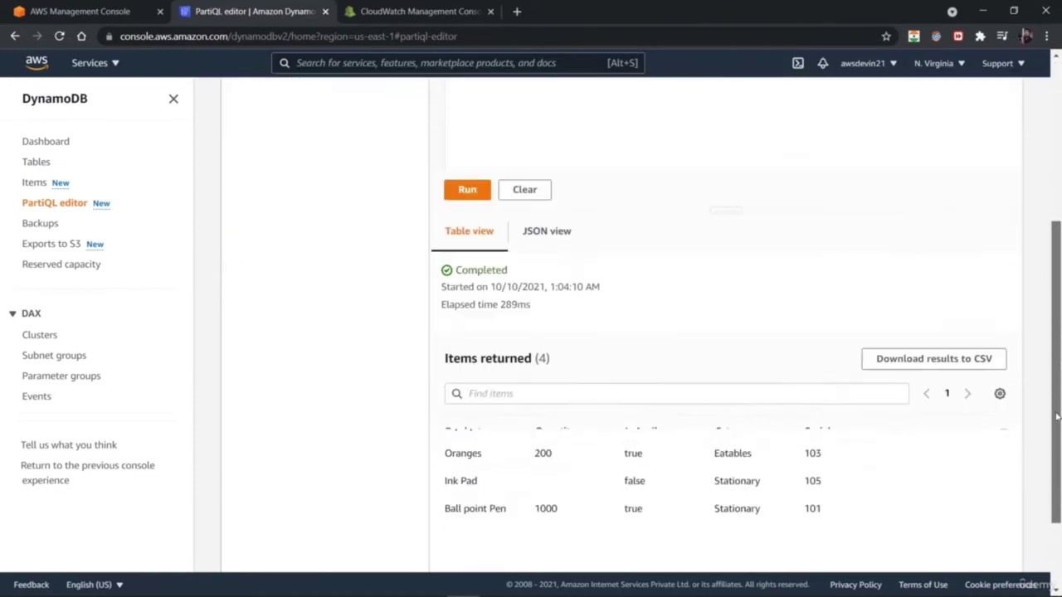
scroll(1030, 305, up, 3)
click(467, 437)
scroll(1061, 282, down, 5)
scroll(1060, 282, up, 4)
- Add the condition where Quantity>10 to the Inventory-Manager query and run it
click(658, 174)
text(where)
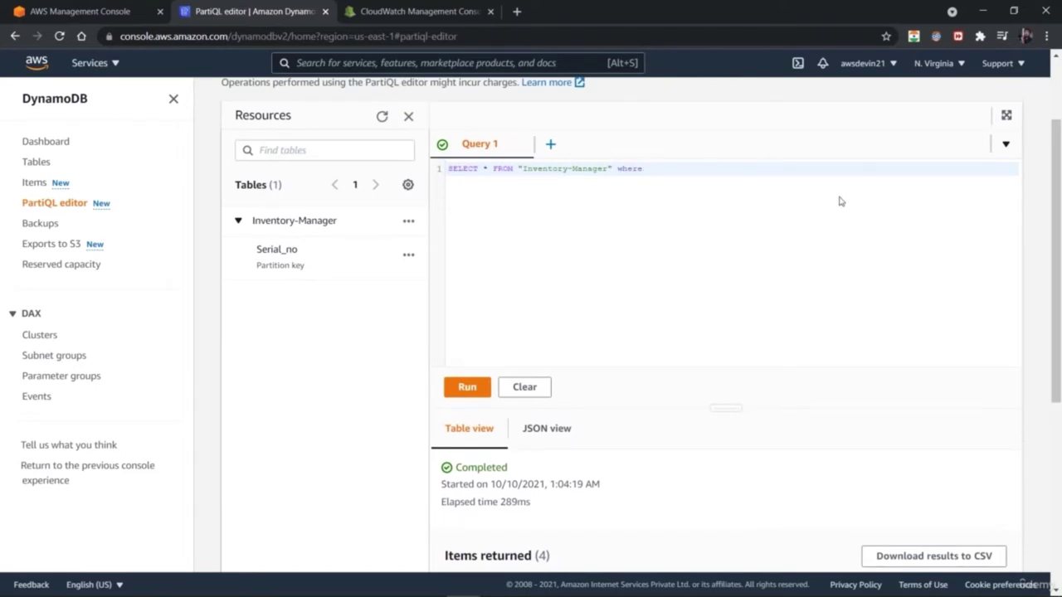
scroll(1058, 216, down, 3)
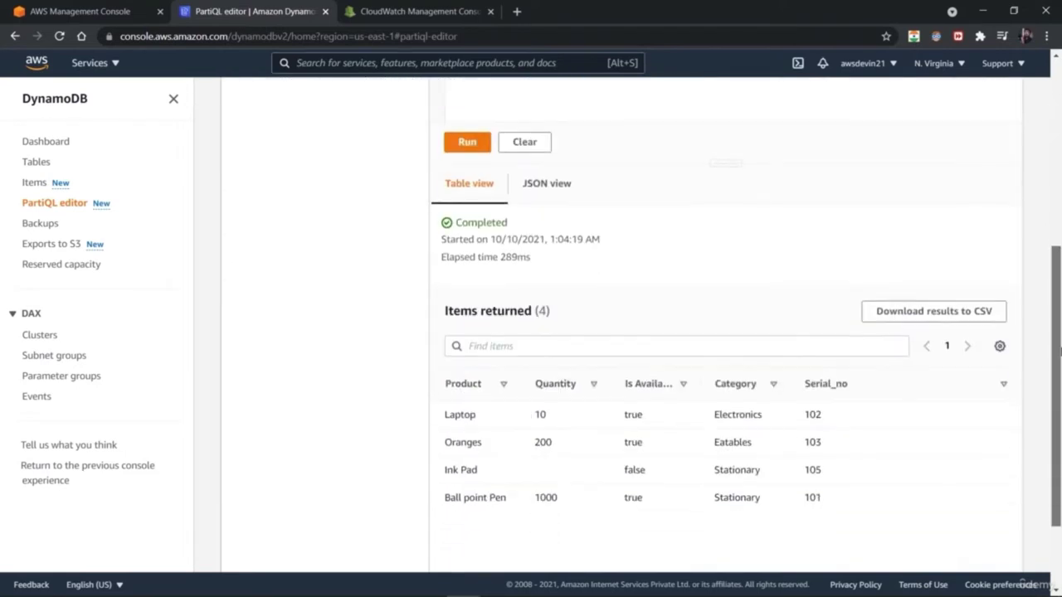
scroll(1058, 216, up, 3)
text(Quan)
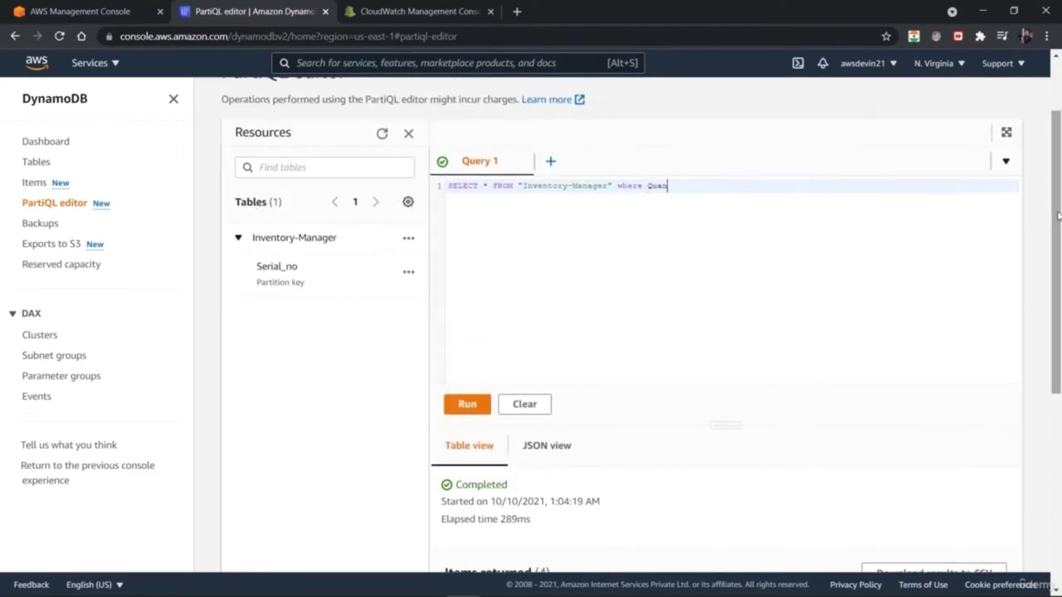
text(tity>10)
scroll(1058, 216, down, 3)
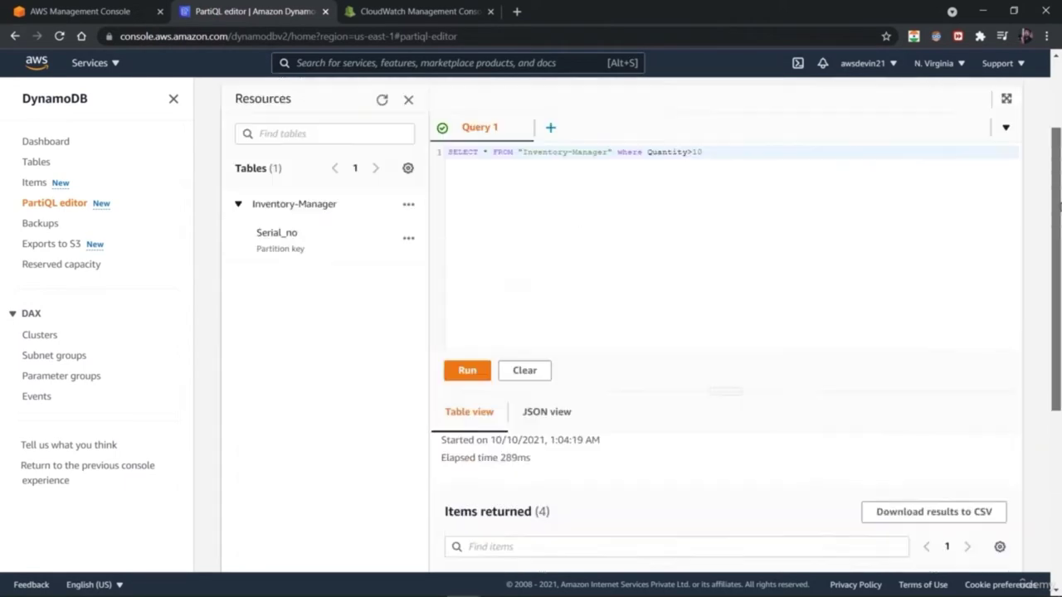
scroll(1058, 216, up, 3)
click(467, 397)
scroll(953, 287, down, 4)
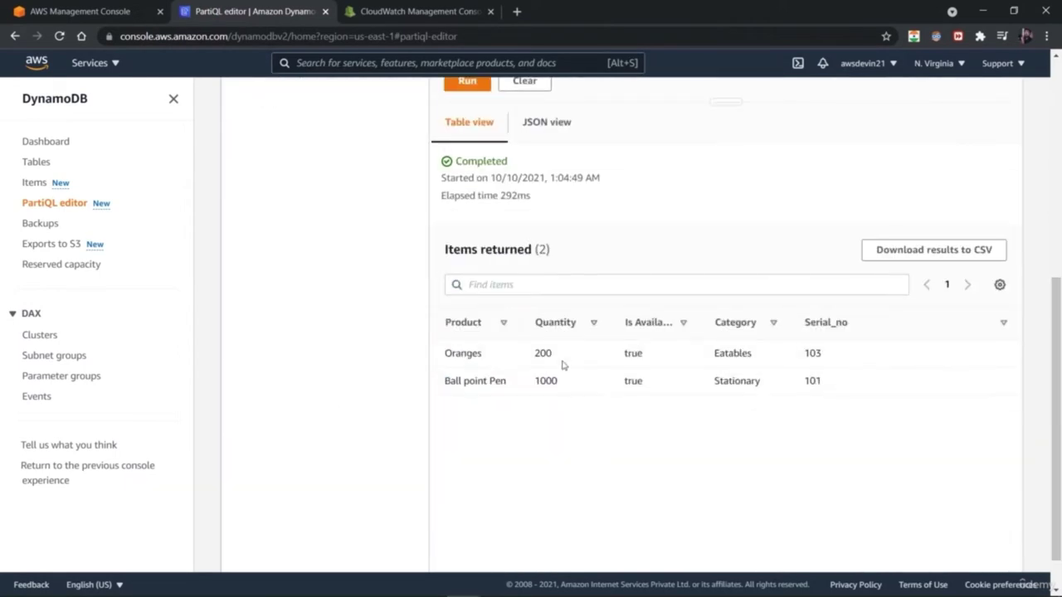
- Examine the query results as JSON and return to the table view
click(547, 122)
scroll(1058, 359, down, 3)
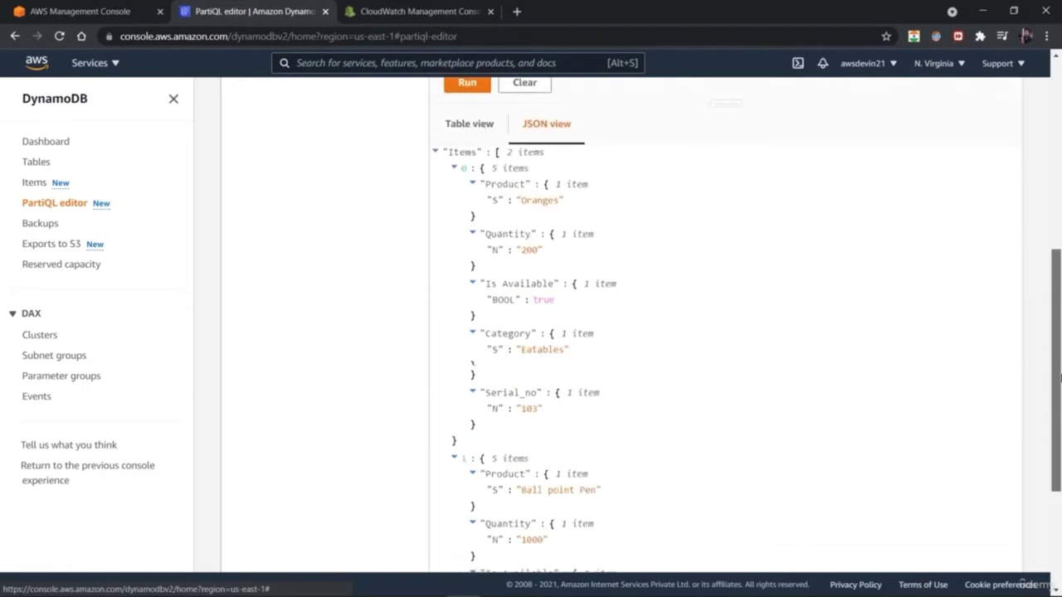
scroll(1058, 359, up, 3)
click(469, 221)
- Replace the query condition with Category="Eatables" and run the query
scroll(739, 318, up, 5)
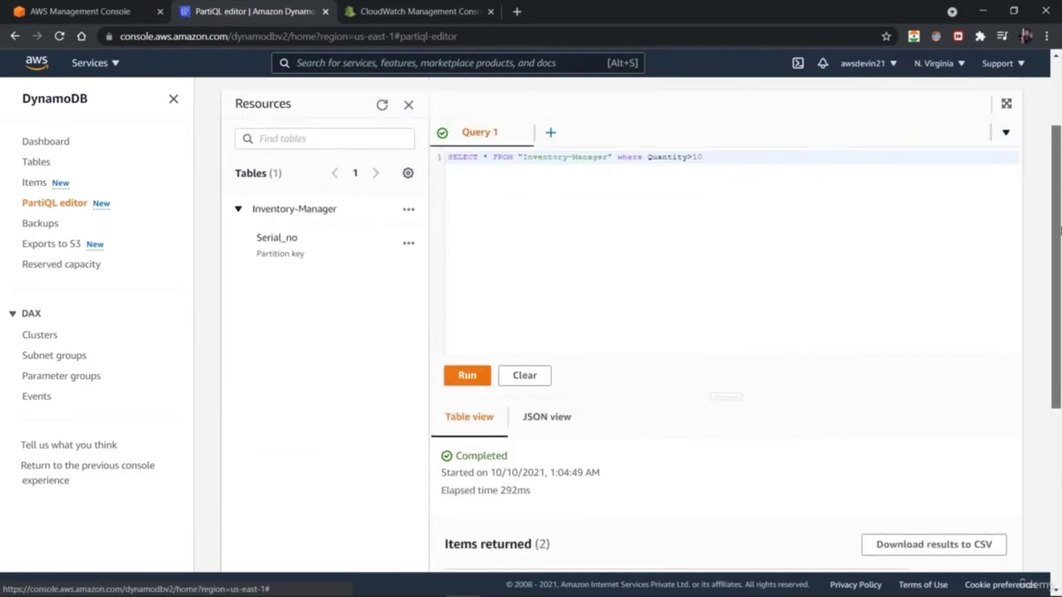
scroll(1061, 381, down, 3)
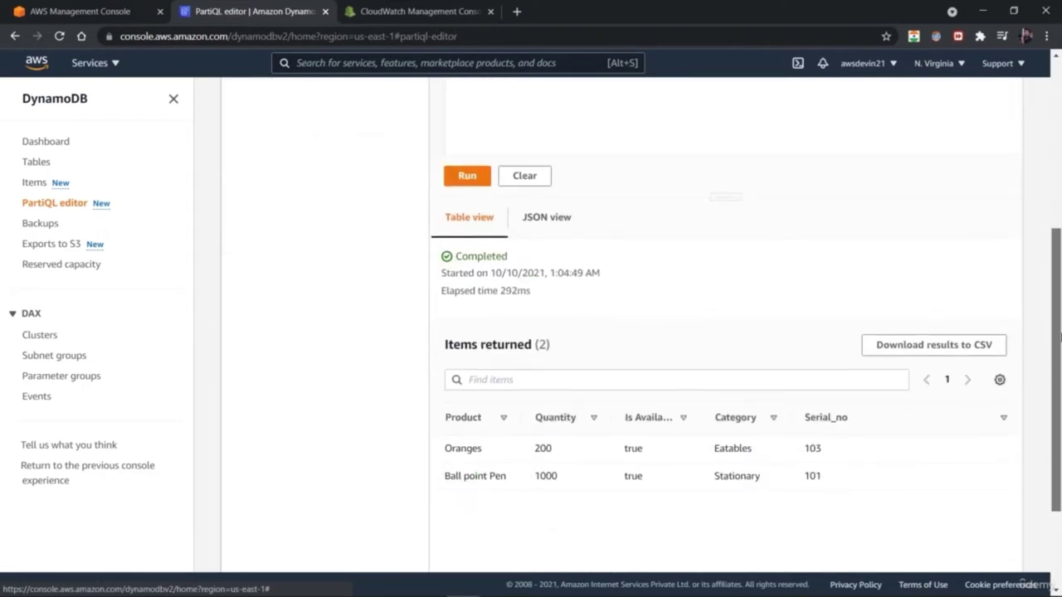
scroll(1058, 357, up, 3)
drag(647, 190, 717, 189)
text(Category)
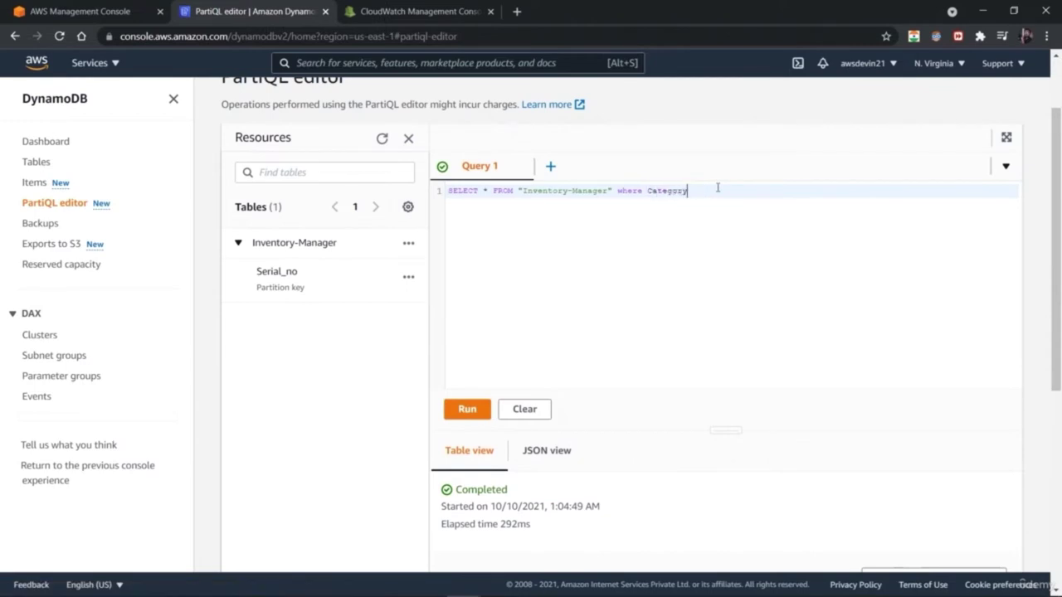
text(="Eatables")
click(467, 410)
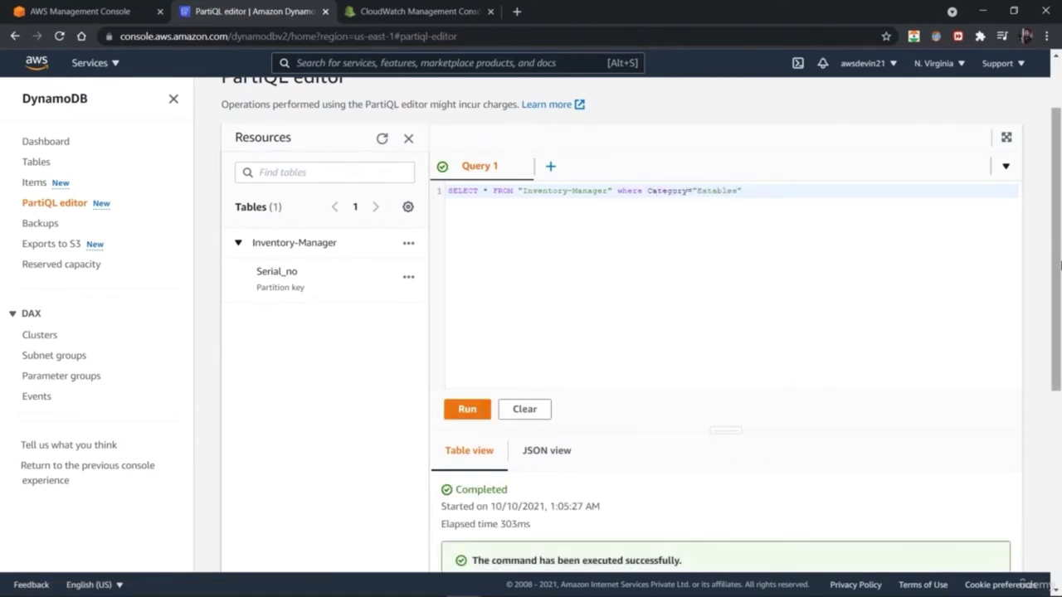
scroll(814, 384, down, 1)
scroll(747, 290, up, 1)
- Delete the Category="Eatables" condition from the query
drag(747, 203, 647, 202)
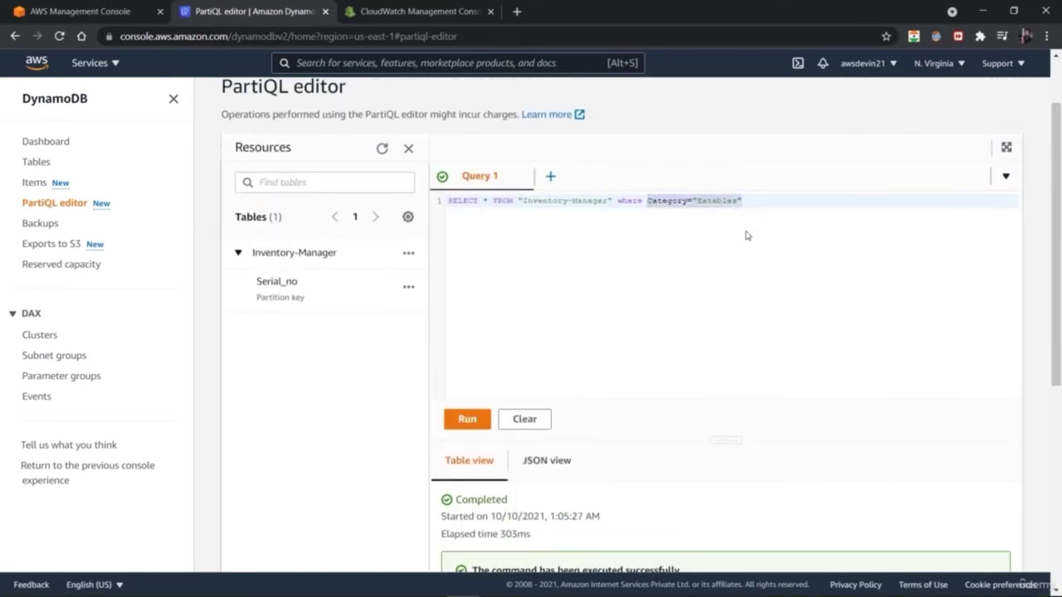
key(BackSpace)
key(BackSpace)
key(BackSpace)
key(BackSpace)
key(BackSpace)
key(BackSpace)
key(BackSpace)
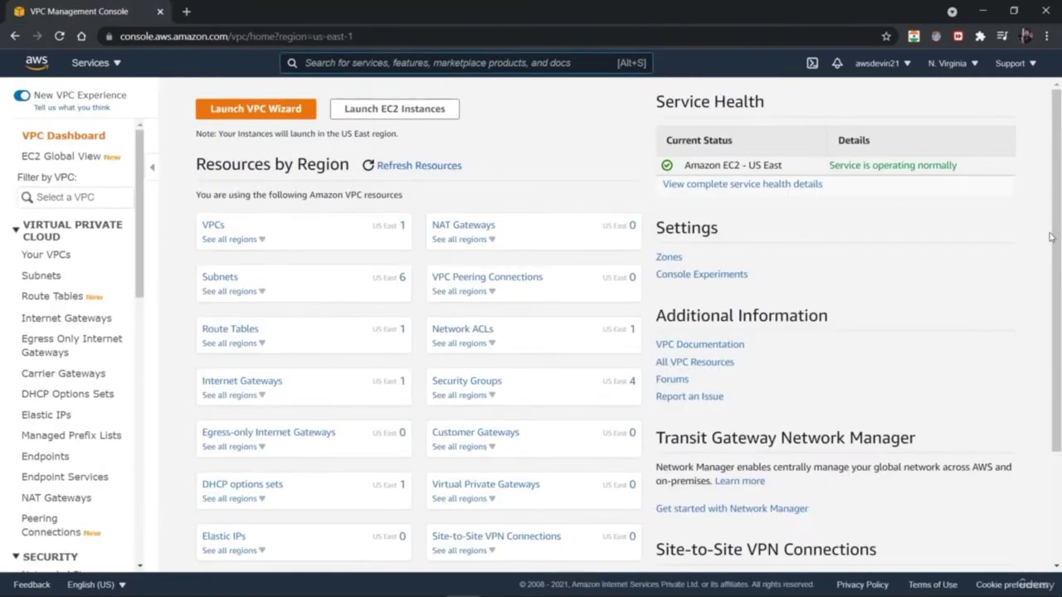
- Look through the VPC dashboard's resources and the available VPC features, from security to traffic mirroring
drag(1051, 237, 1055, 300)
scroll(581, 299, up, 2)
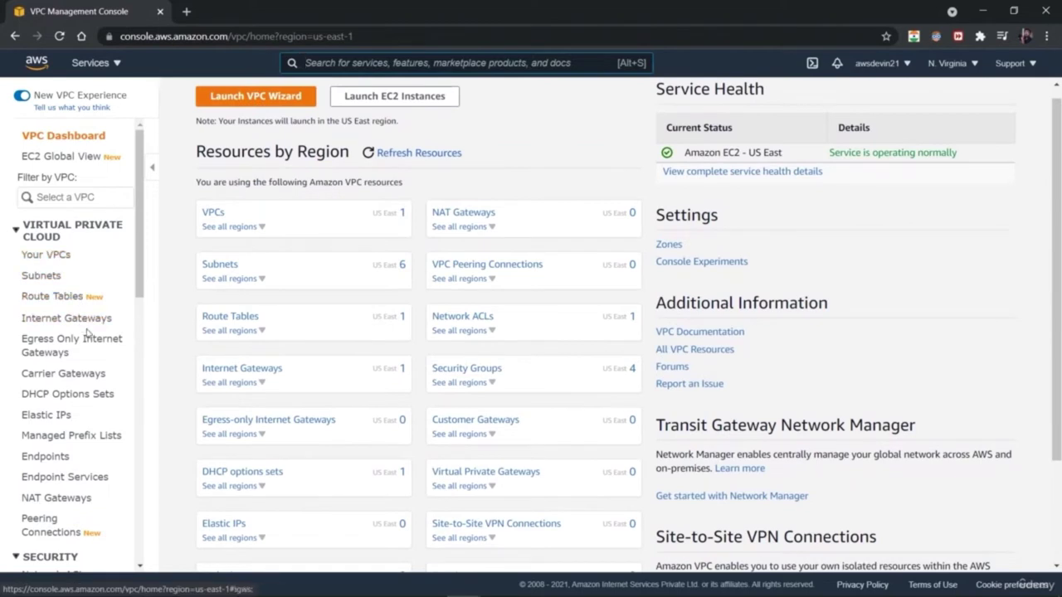
drag(139, 295, 158, 400)
scroll(154, 407, down, 4)
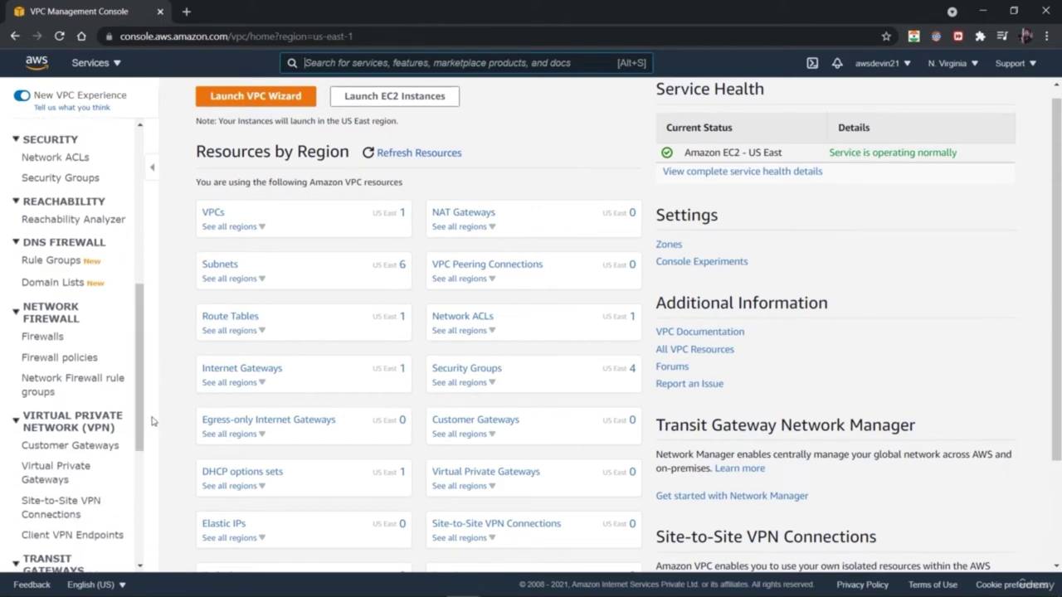
scroll(151, 421, down, 7)
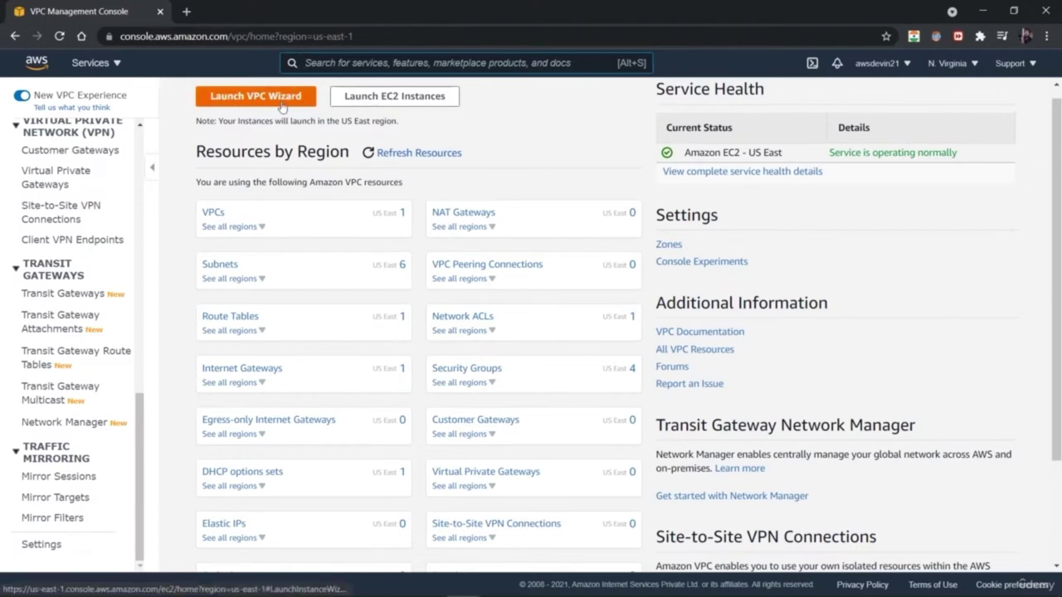
scroll(83, 249, up, 15)
- Open the Your VPCs and Subnets pages in separate browser tabs
right_click(77, 266)
click(77, 266)
right_click(50, 276)
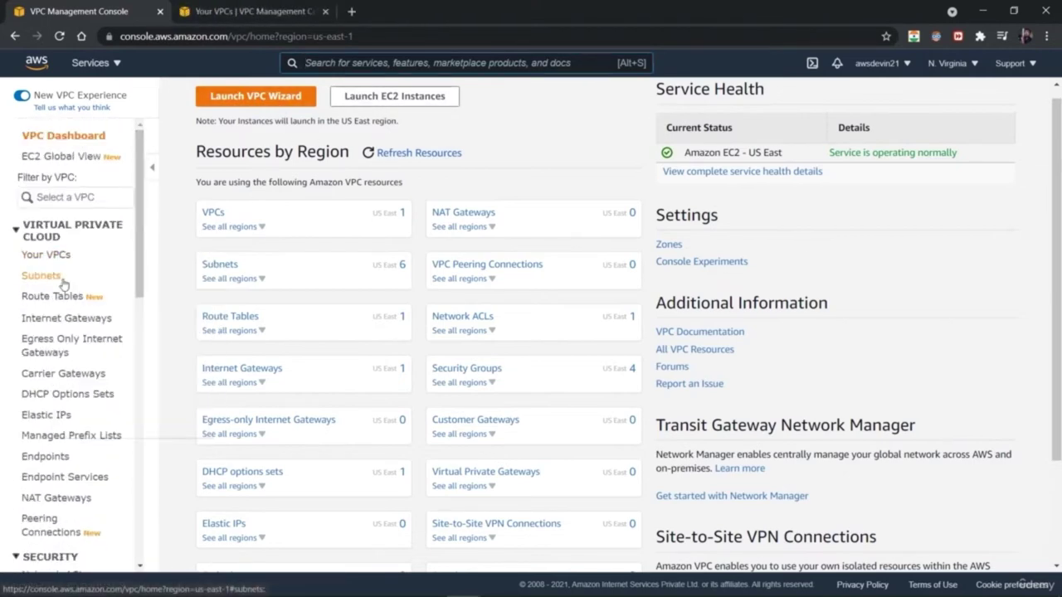
click(75, 282)
- Open the default VPC's details and examine its CIDRs, flow logs, tags and available actions
key(ctrl+Tab)
click(483, 189)
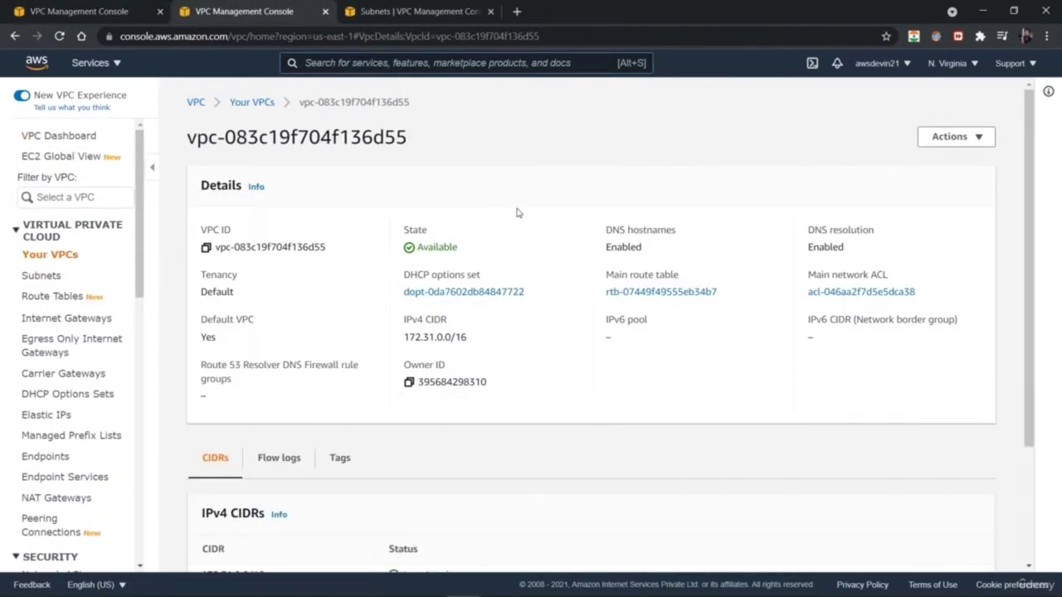
scroll(1008, 274, down, 3)
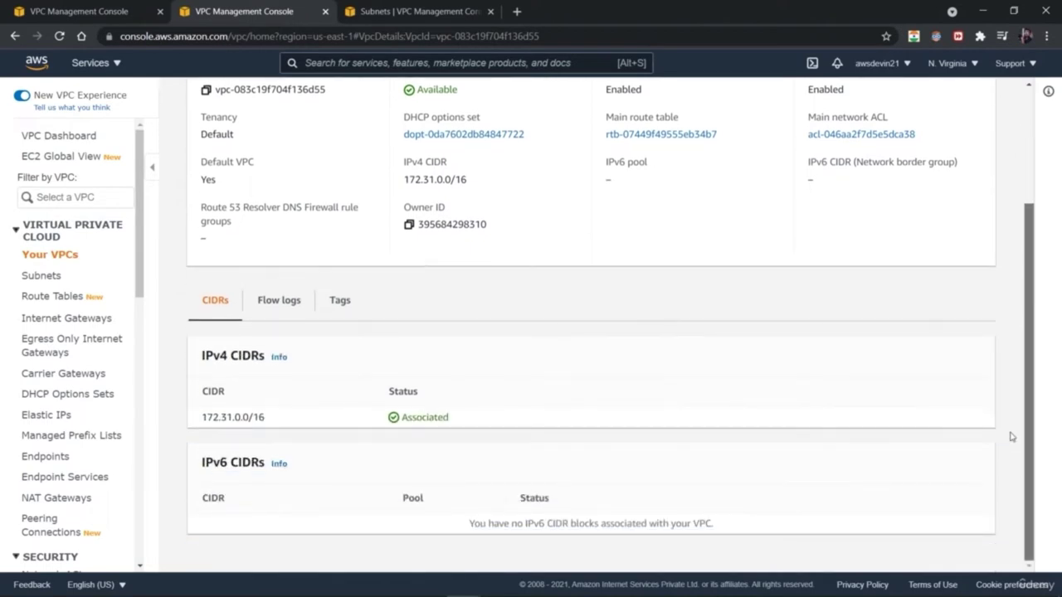
click(294, 301)
click(342, 461)
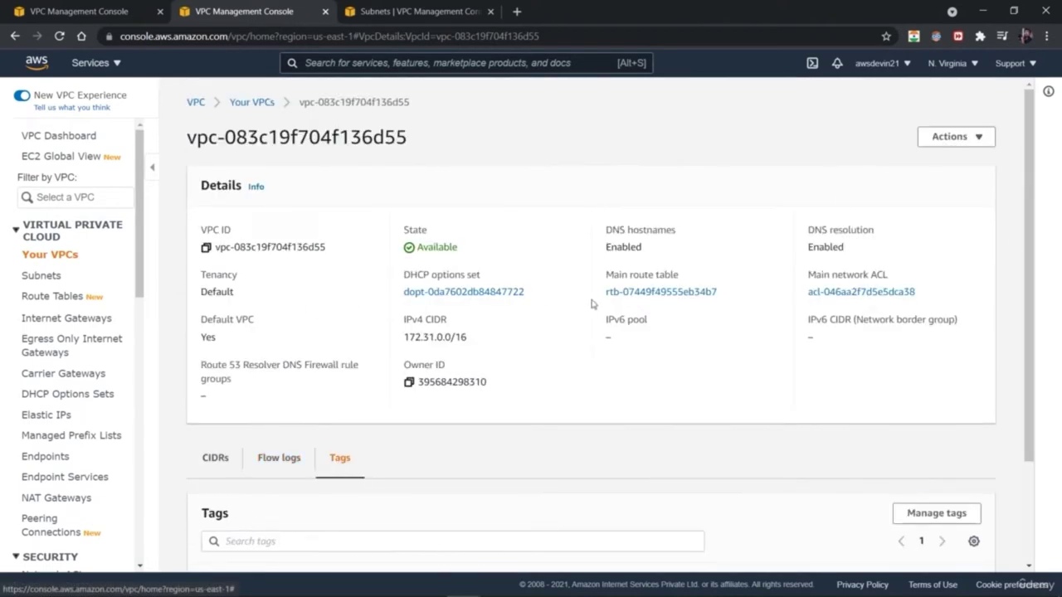
click(980, 137)
click(980, 138)
- Show the list of subnets and check the actions available for them
key(ctrl+Tab)
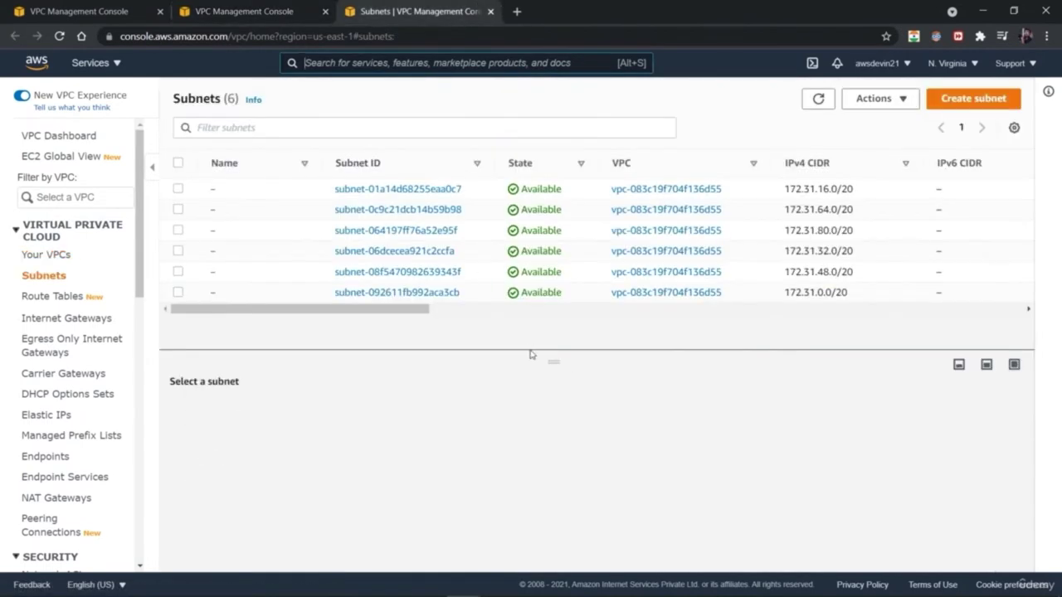
click(881, 98)
click(751, 190)
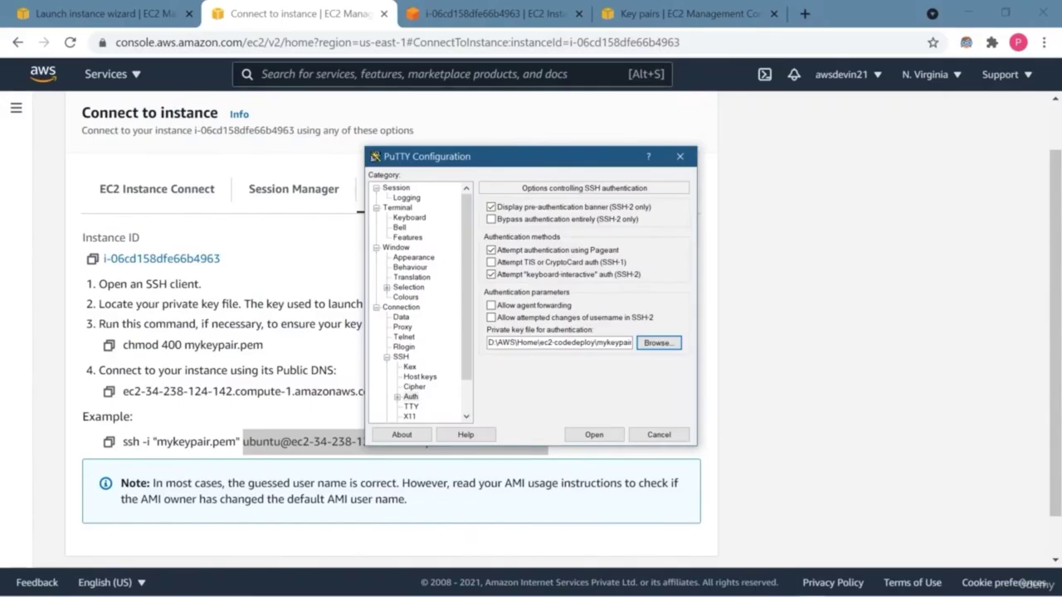
- Save the PuTTY session as ubuntu-ec2 and open the SSH connection to the instance
click(396, 188)
click(559, 295)
text(ubuntu-ec2)
click(658, 332)
click(595, 434)
click(443, 410)
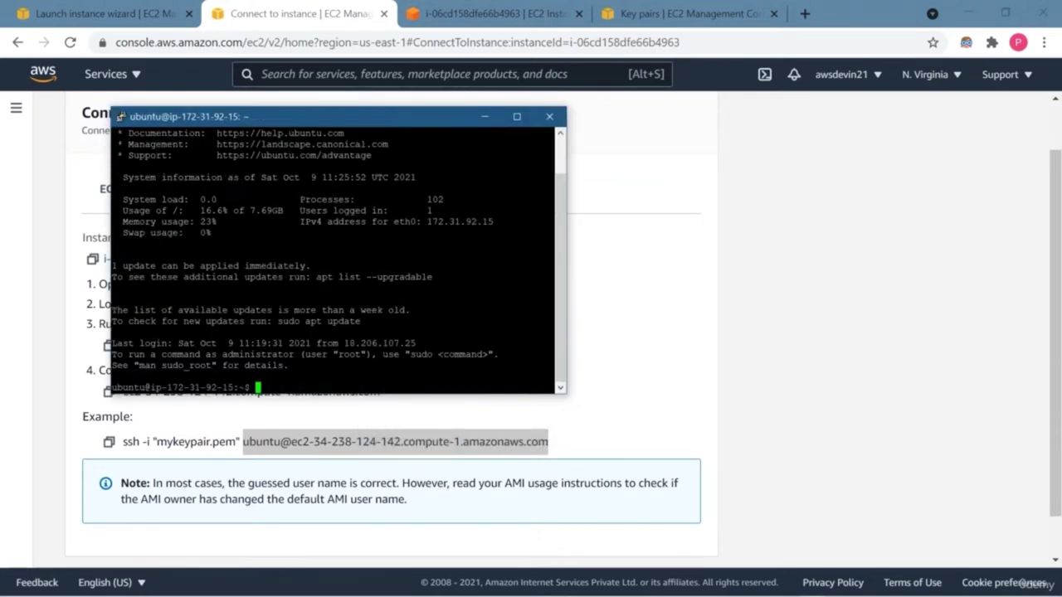
- Run whoami and ls -ltr in the PuTTY session to check the user and the home directory's contents
text(whoami)
key(Return)
text(ls -ltr)
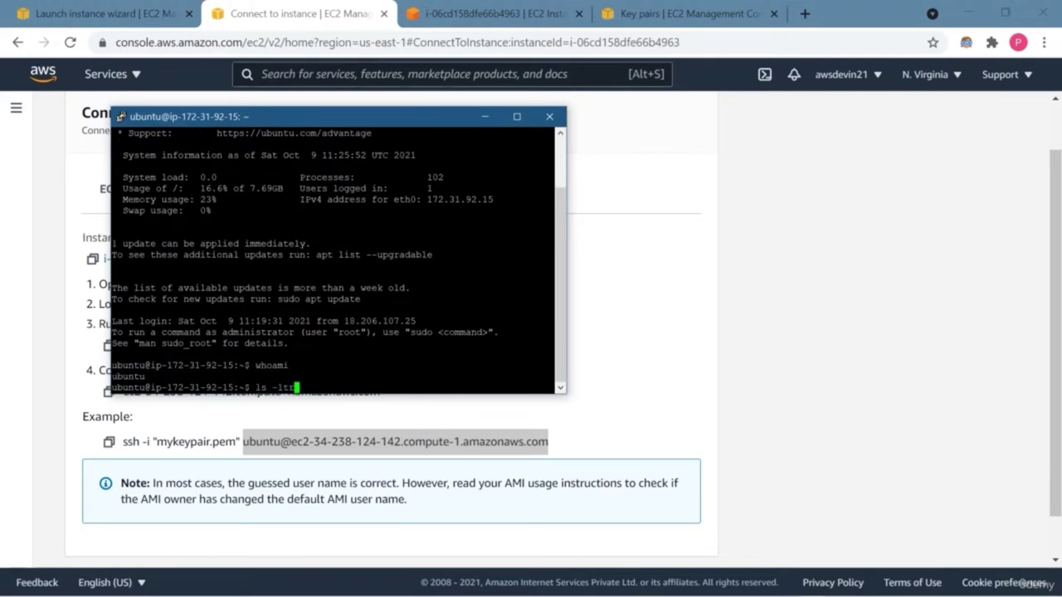
key(Return)
- Run ls -ltr in the instance's browser-based terminal to list the same directory
click(489, 13)
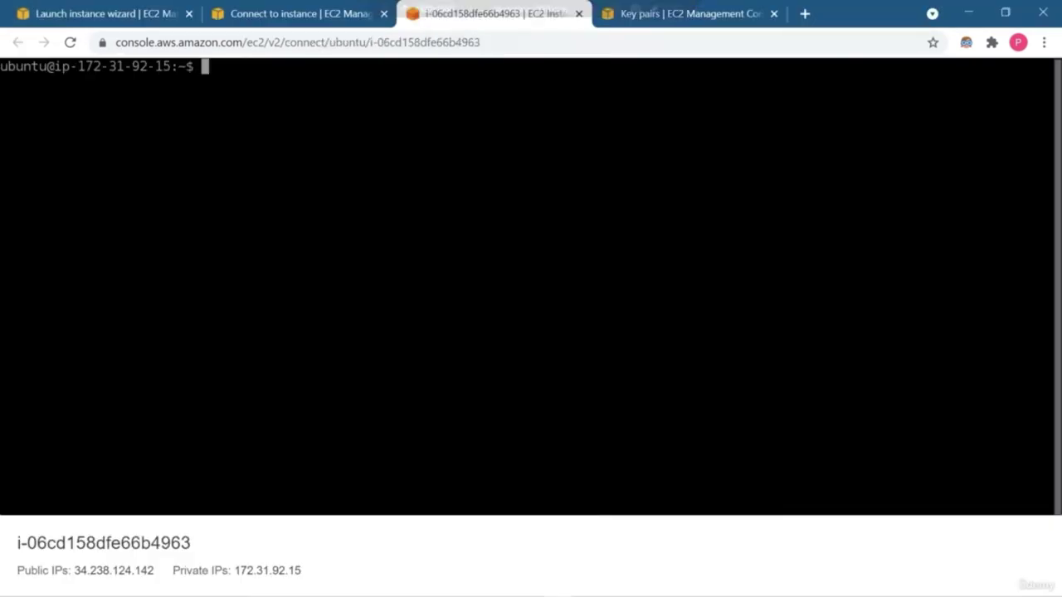
text(ls -ltr)
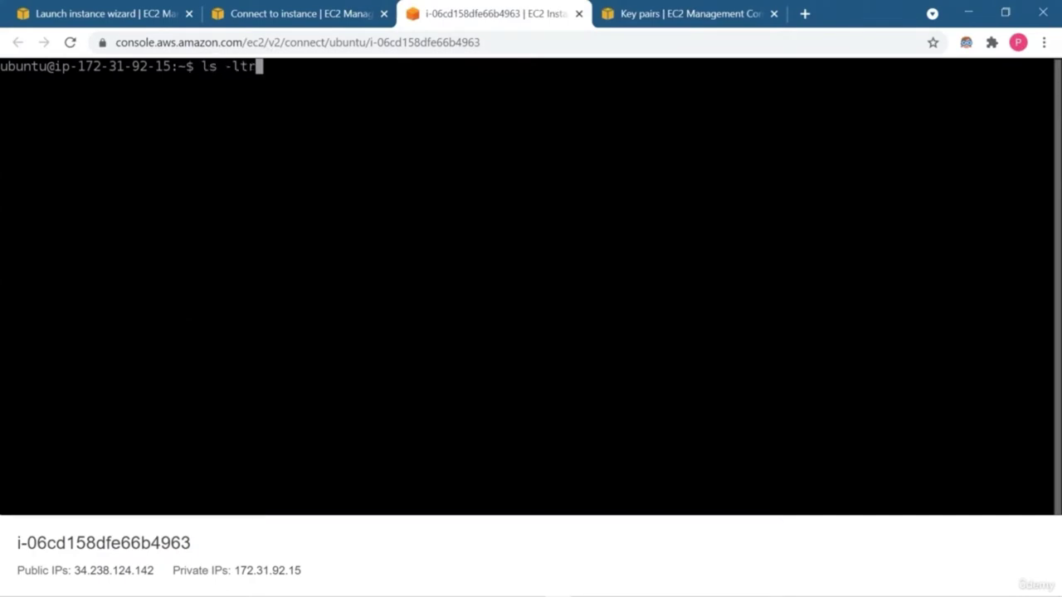
key(Return)
- Switch to PuTTY, copy the suggested sudo apt update command from the welcome message and run it
click(811, 587)
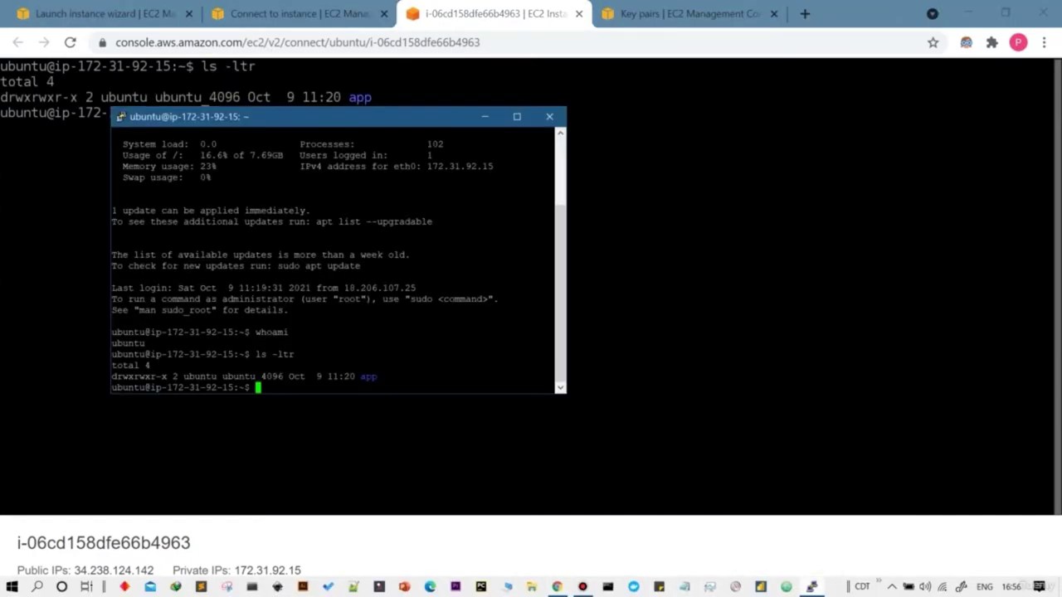
scroll(556, 282, up, 3)
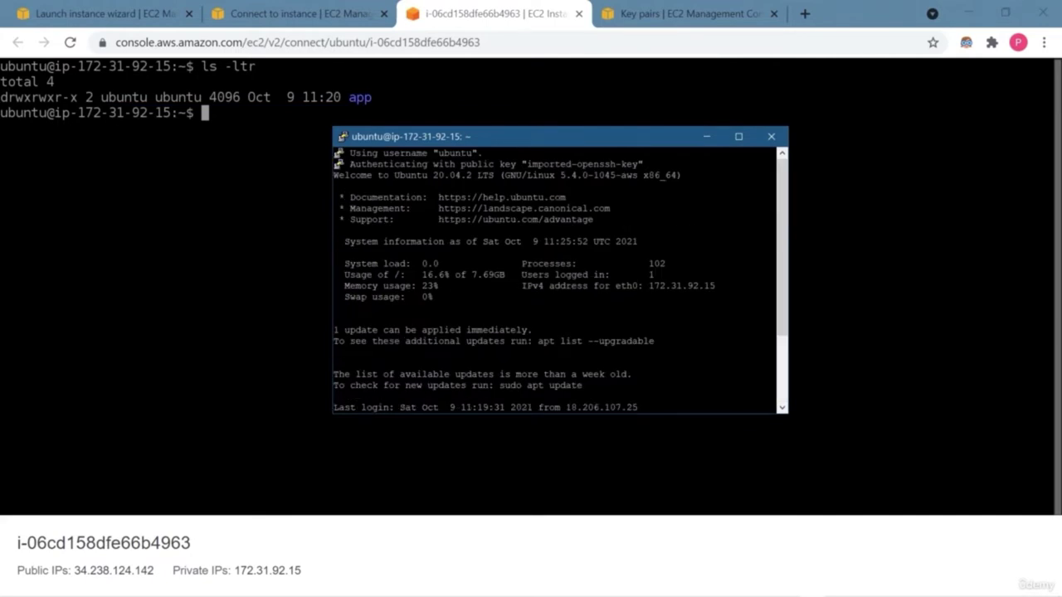
drag(499, 385, 584, 385)
key(super+c)
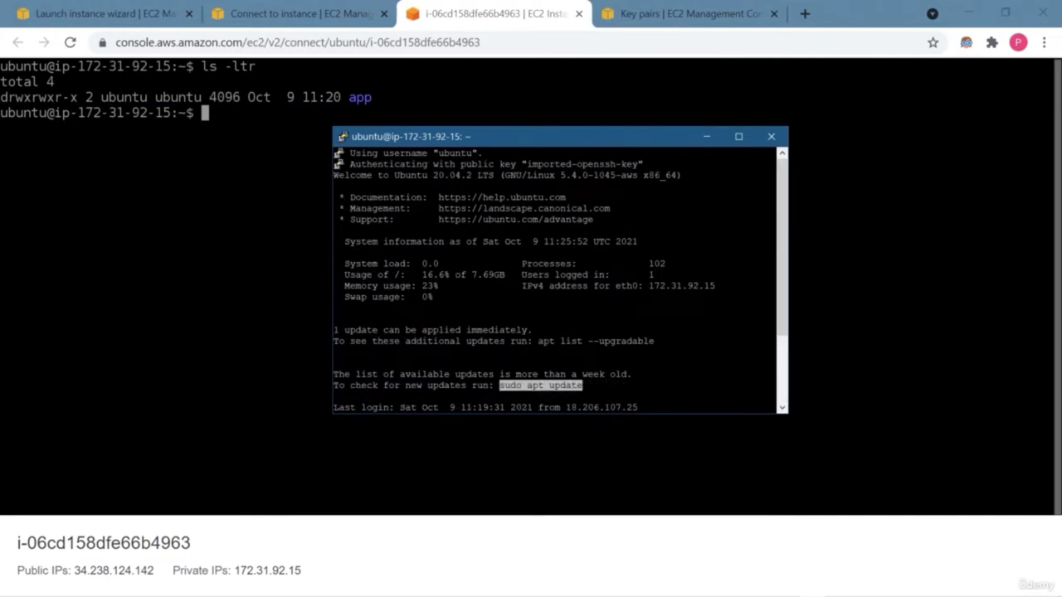
scroll(584, 385, down, 3)
right_click(583, 385)
key(Return)
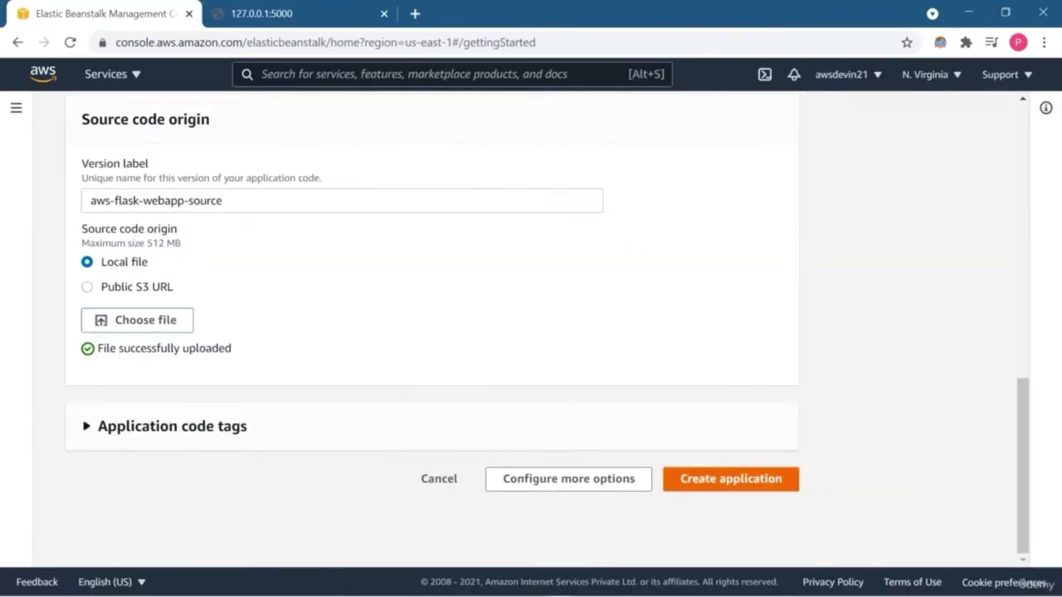
- Create the Elastic Beanstalk application from the uploaded aws-flask-webapp-source code
click(730, 479)
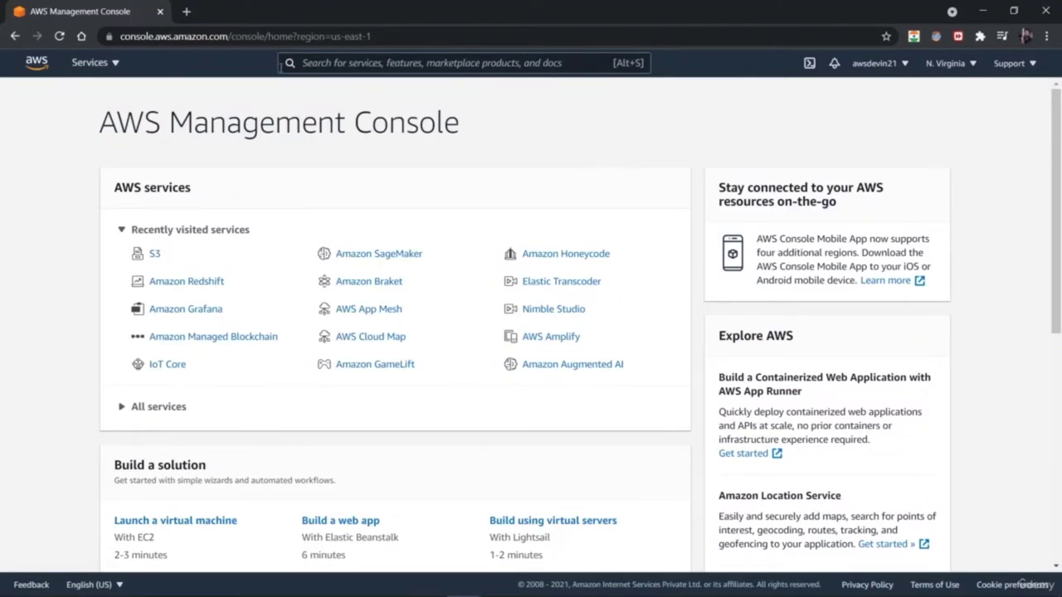
- Open the S3 service and start creating a new bucket
click(101, 61)
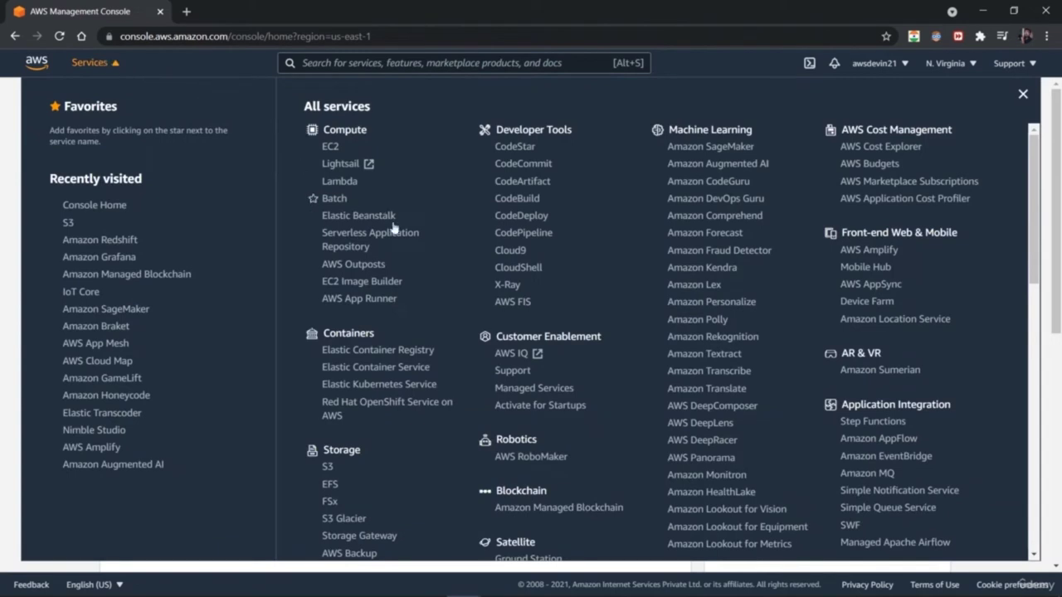
click(329, 469)
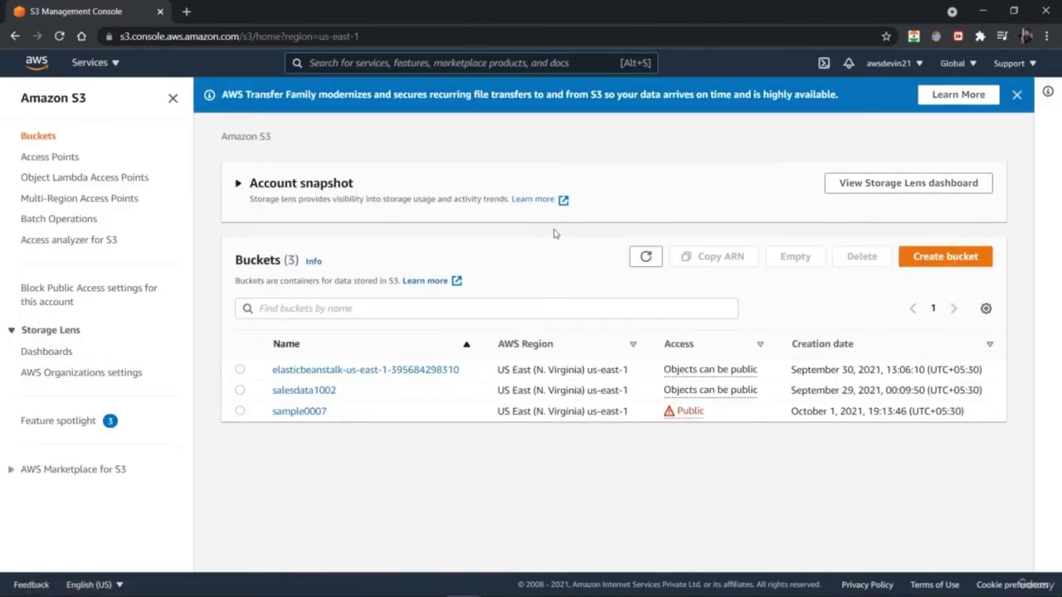
click(927, 258)
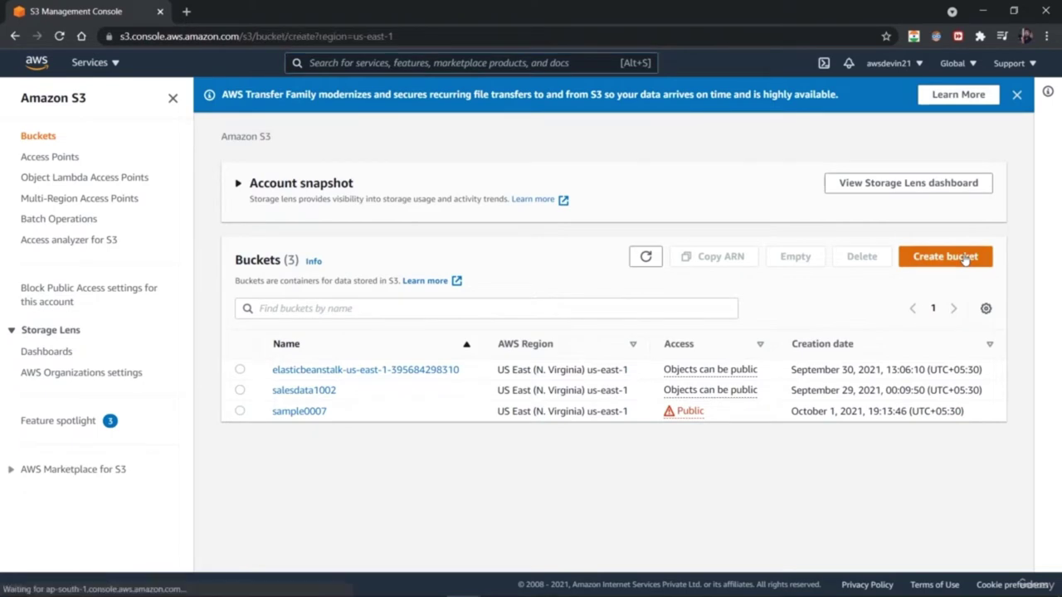
- Name the new bucket athenadata101 and keep US East (N. Virginia) us-east-1 as its region
click(356, 267)
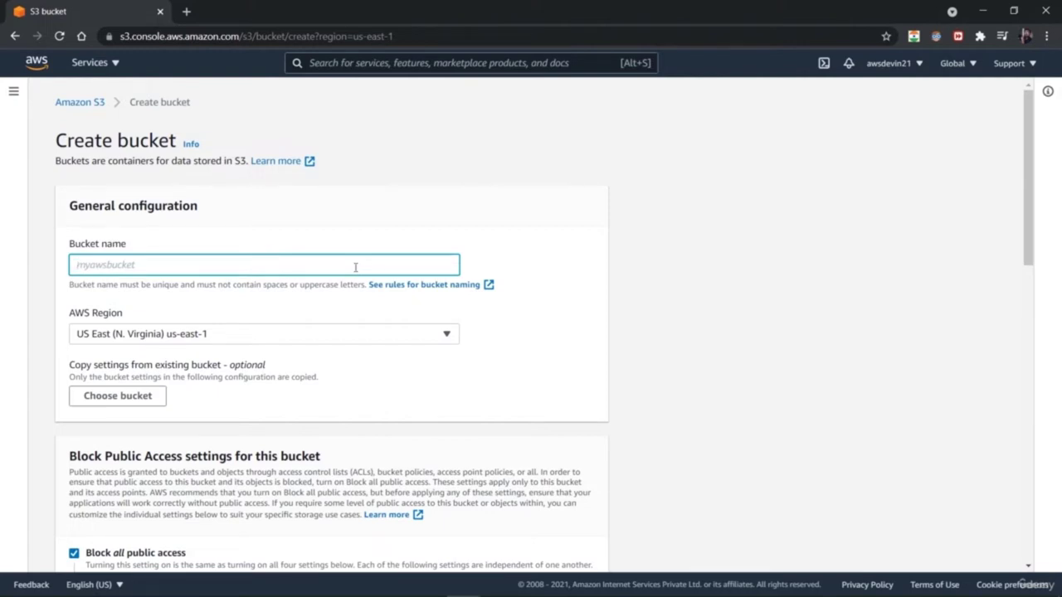
text(At)
key(BackSpace)
key(BackSpace)
key(BackSpace)
key(BackSpace)
key(BackSpace)
key(BackSpace)
key(BackSpace)
key(BackSpace)
key(BackSpace)
key(BackSpace)
text(athenadata101)
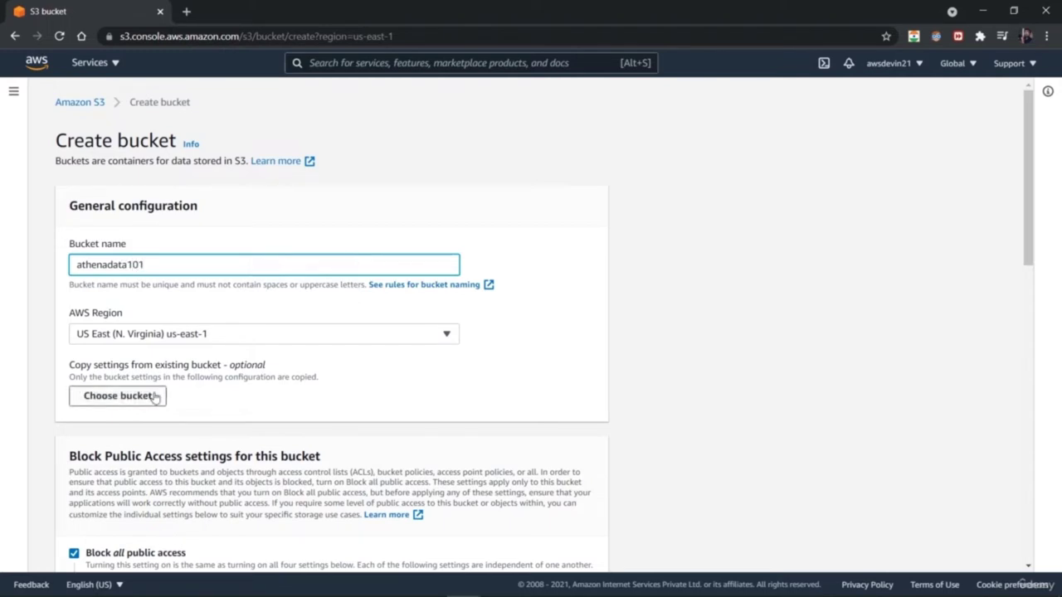
click(290, 340)
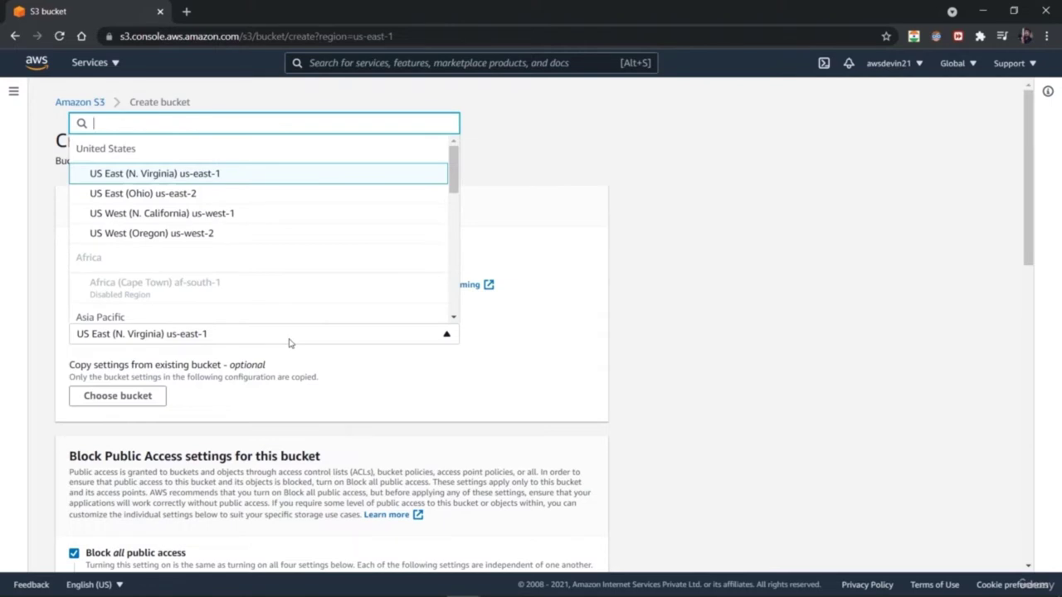
click(290, 340)
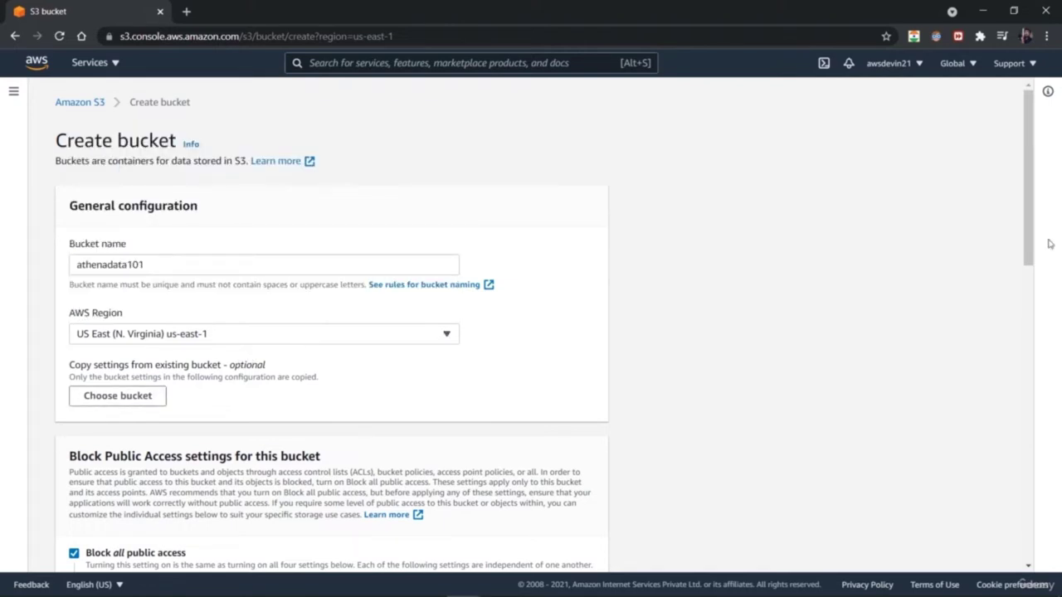
drag(1029, 209, 1009, 363)
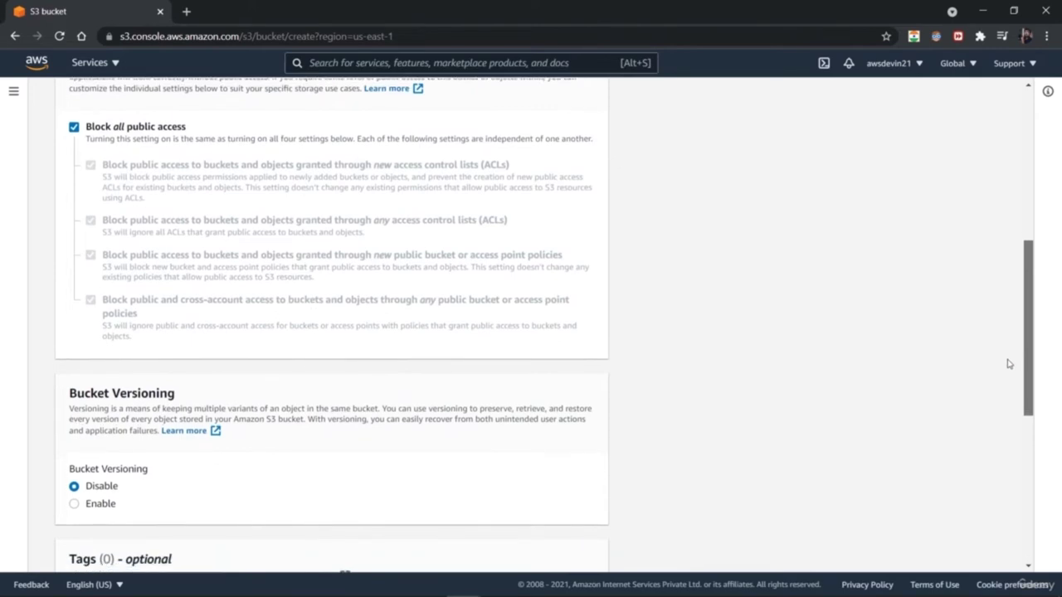
click(74, 128)
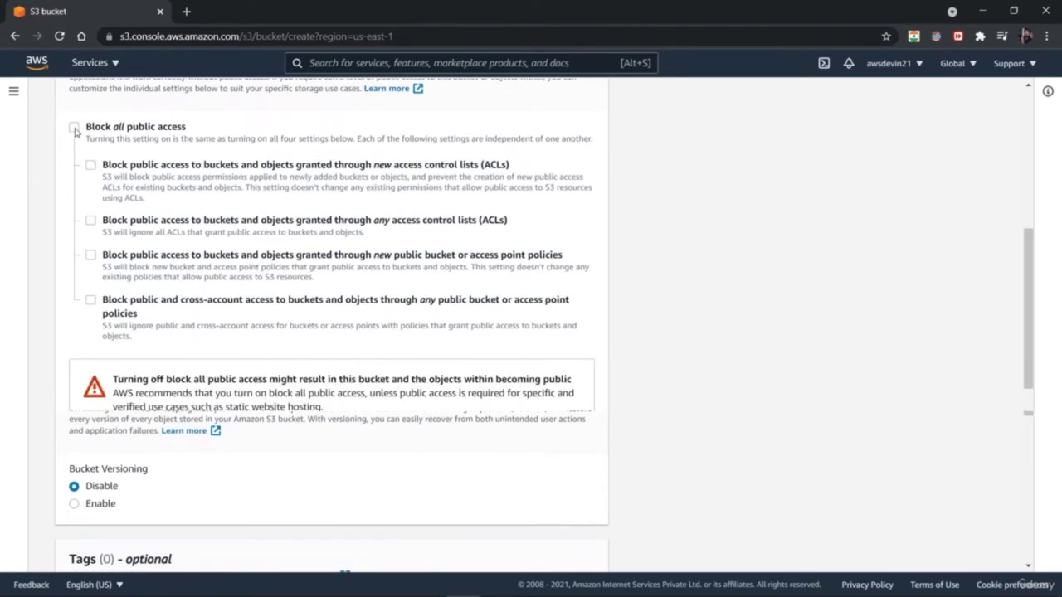
click(91, 166)
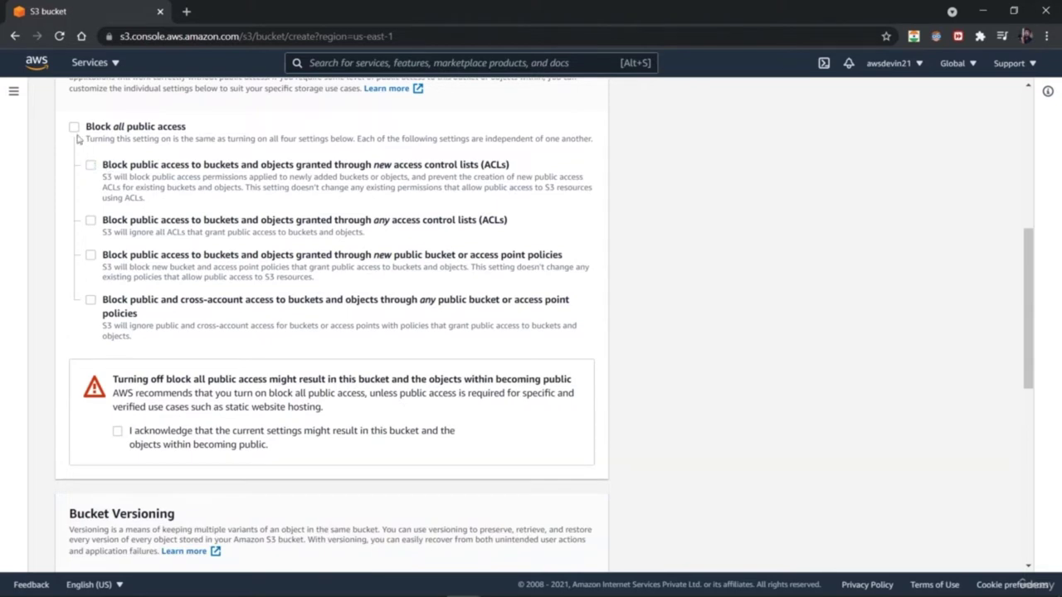
click(74, 129)
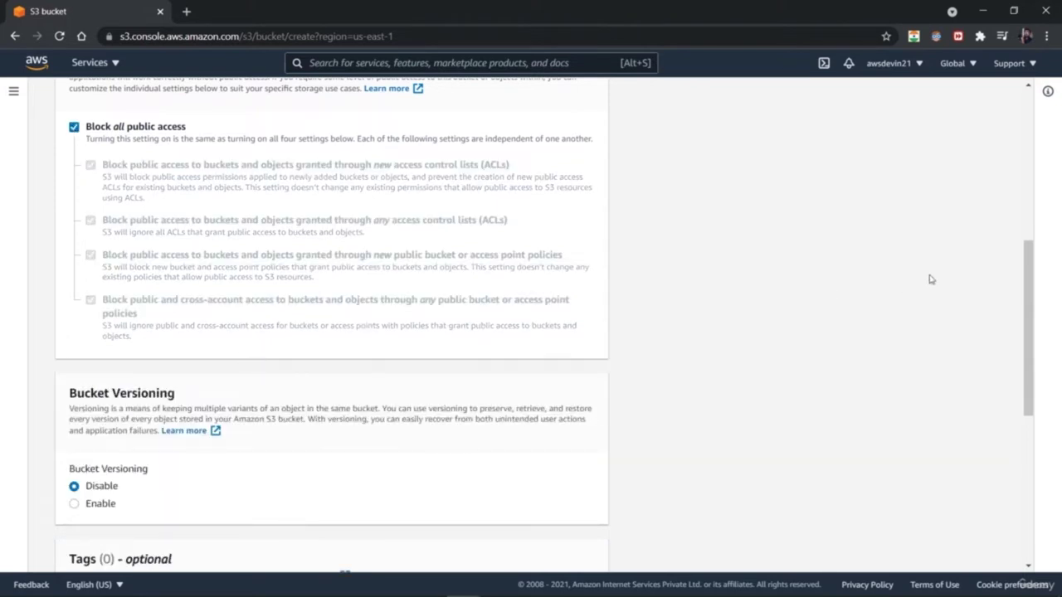
- Create the bucket with versioning, server-side encryption and Object Lock kept disabled, and dismiss the success notification
drag(1032, 316, 1004, 449)
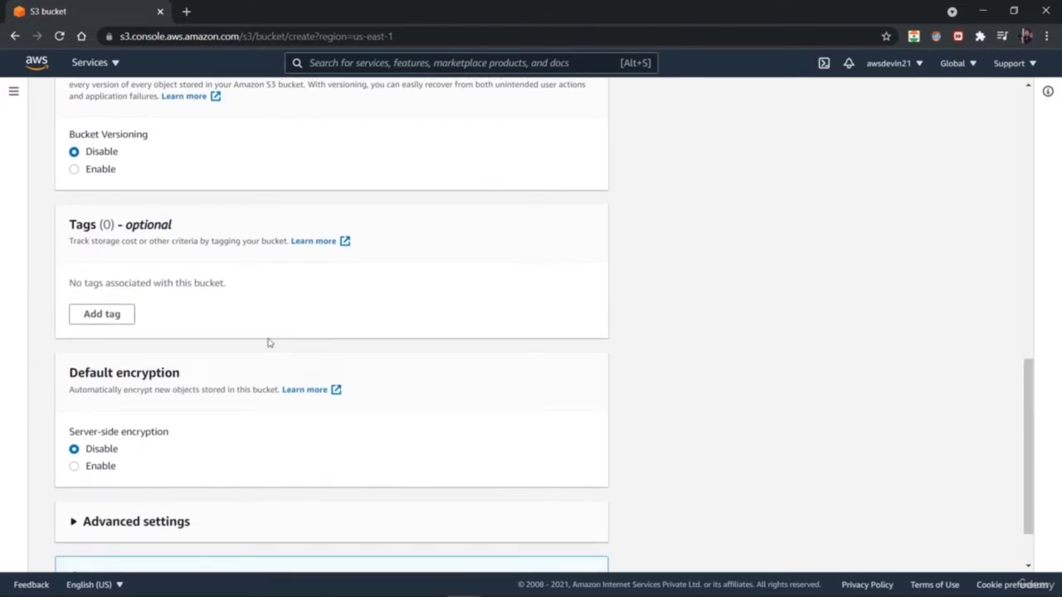
scroll(1027, 481, down, 2)
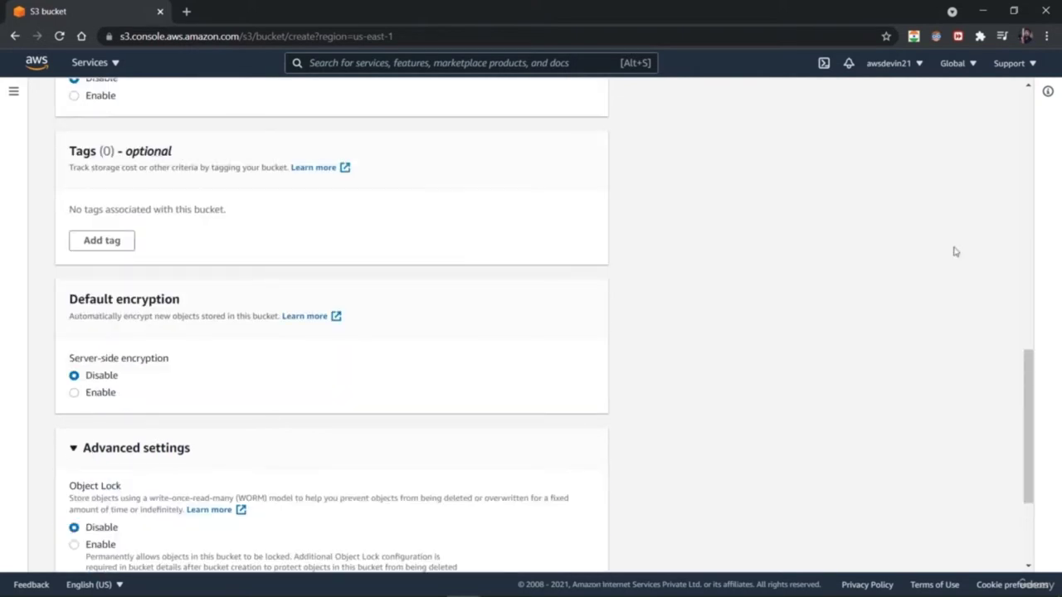
scroll(1033, 412, down, 1)
scroll(1033, 413, down, 2)
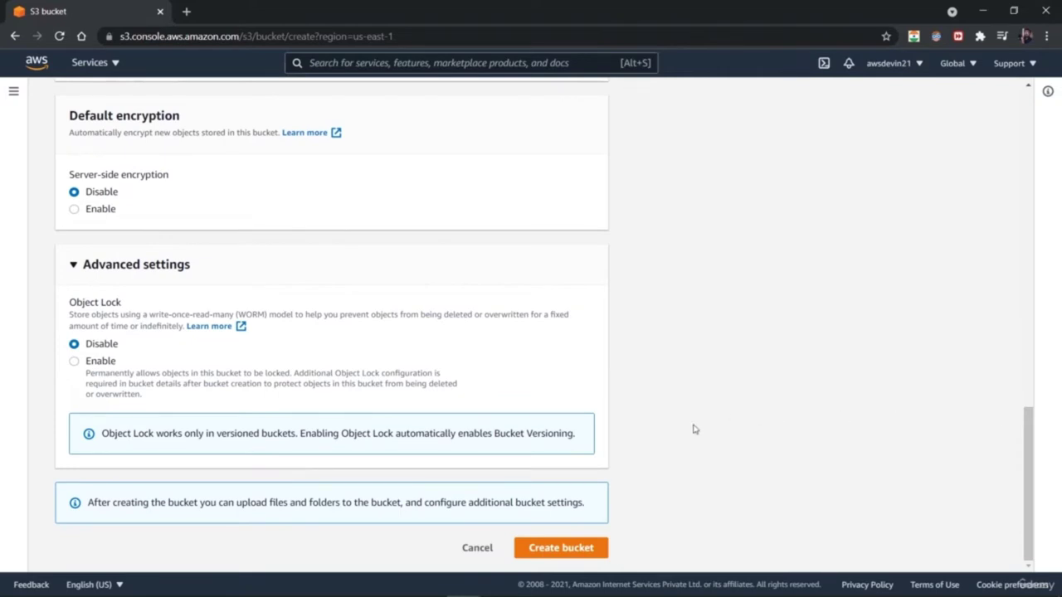
click(586, 550)
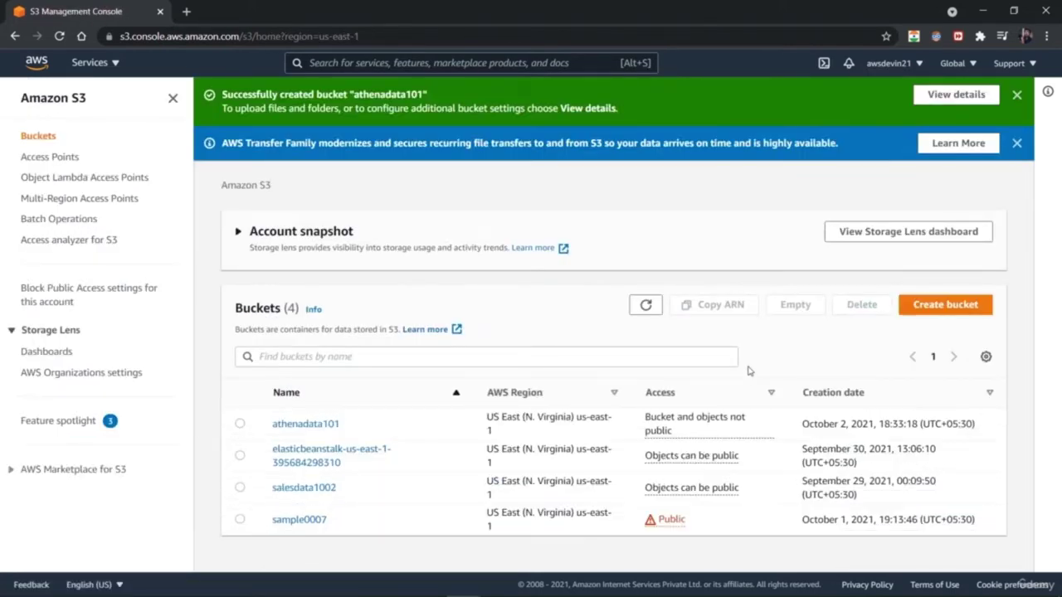
click(1017, 96)
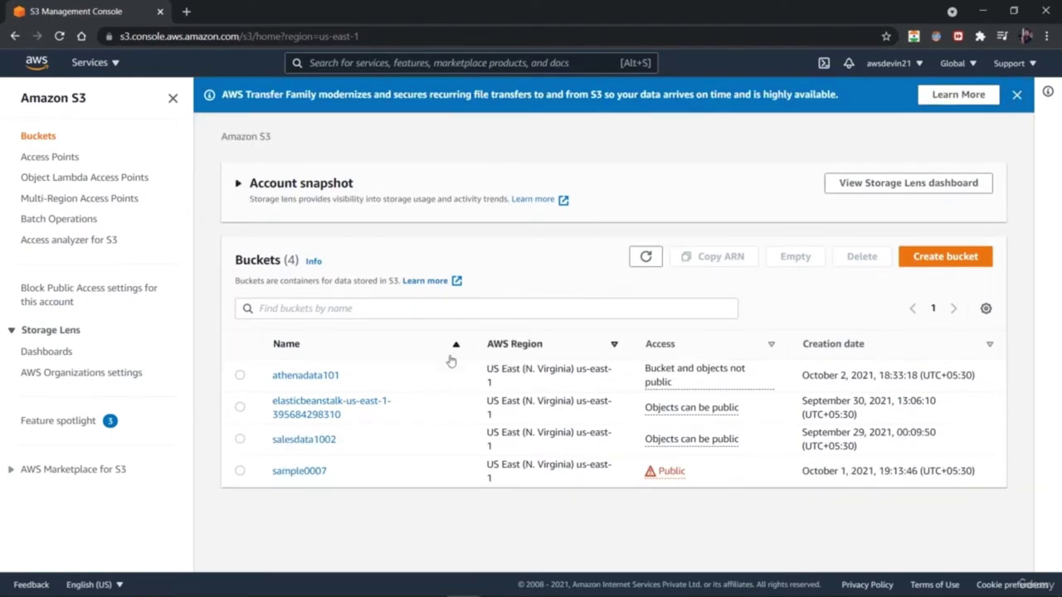
- Open the athenadata101 bucket and review its properties and its Block public access permissions
click(320, 377)
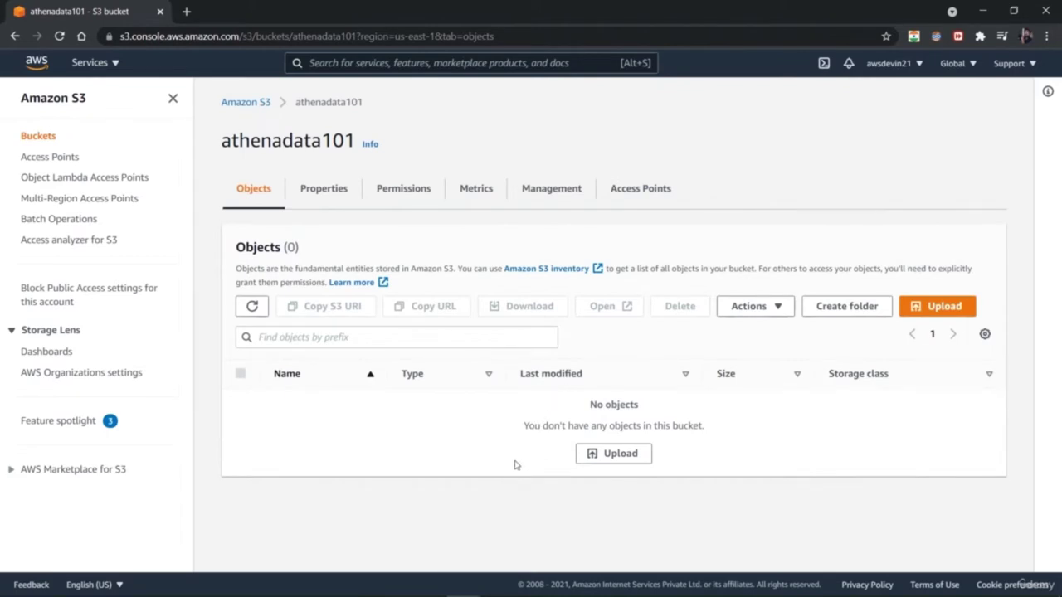
click(328, 191)
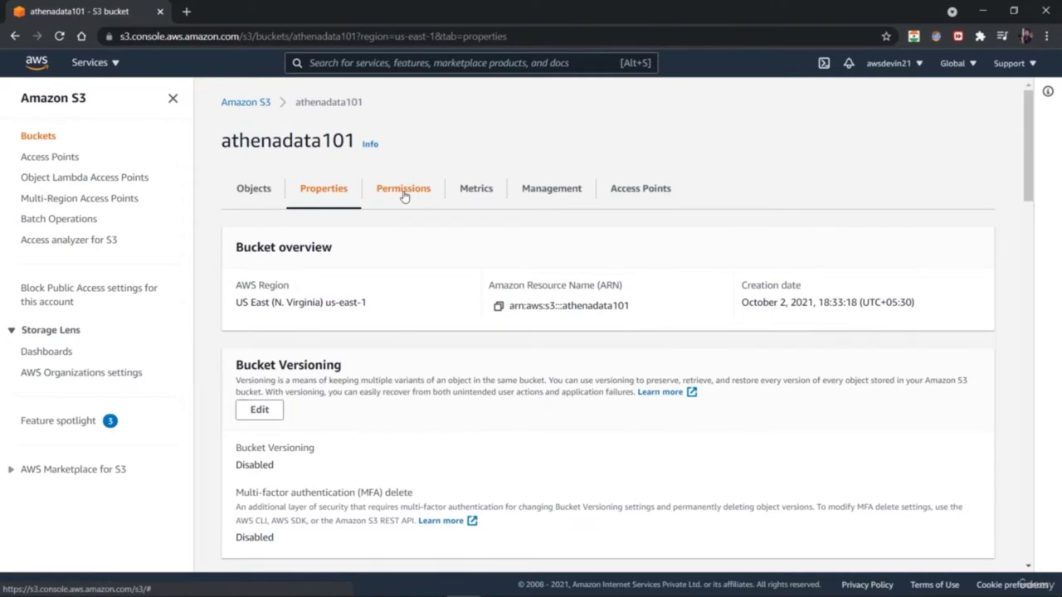
click(404, 191)
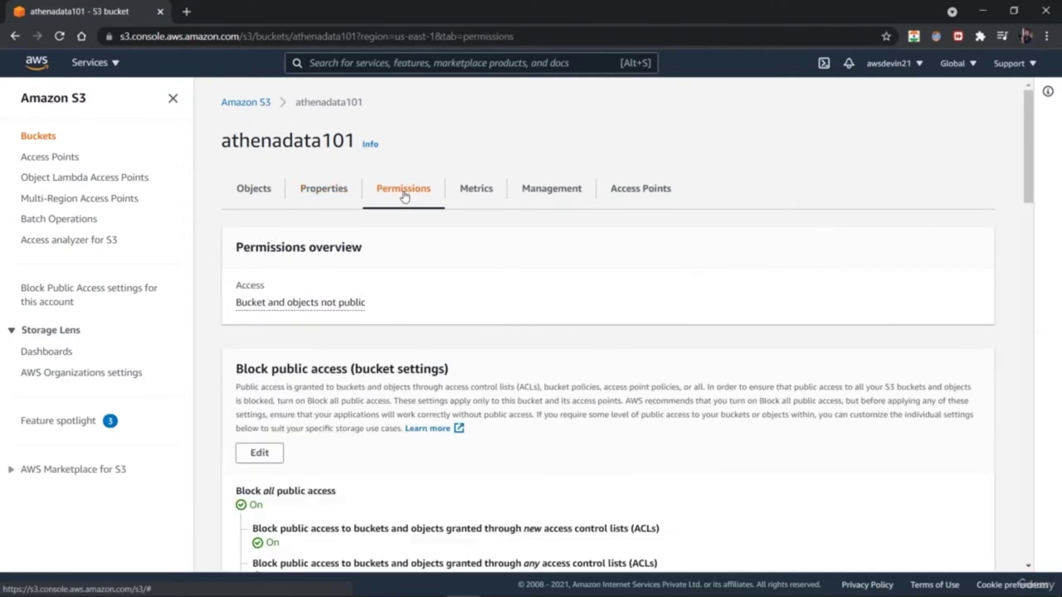
scroll(524, 382, down, 2)
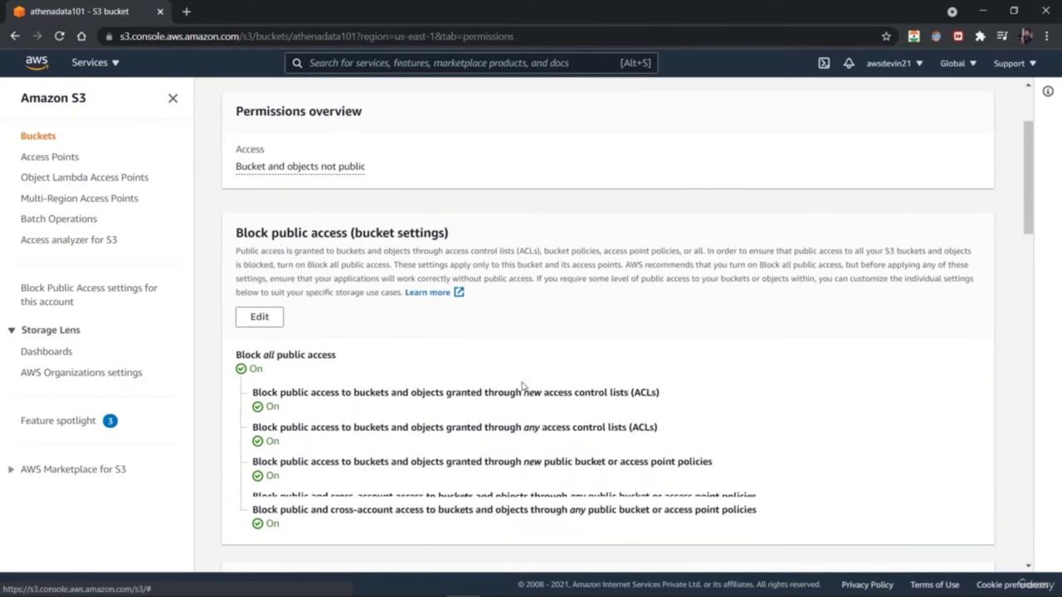
scroll(523, 384, down, 1)
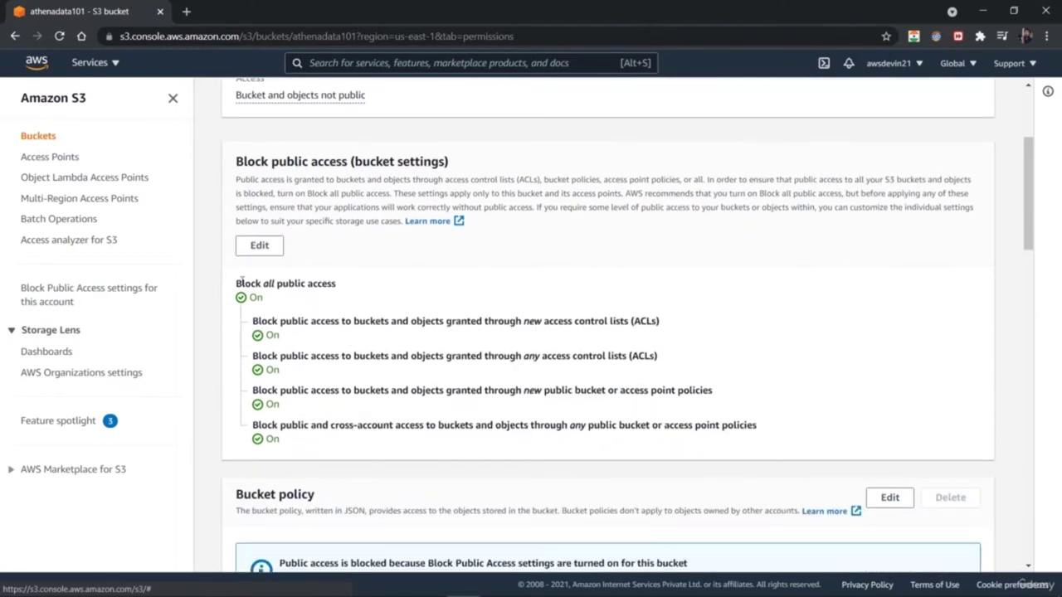
- Turn off Block all public access for the athenadata101 bucket and save it by entering confirm in the confirmation dialog
click(263, 253)
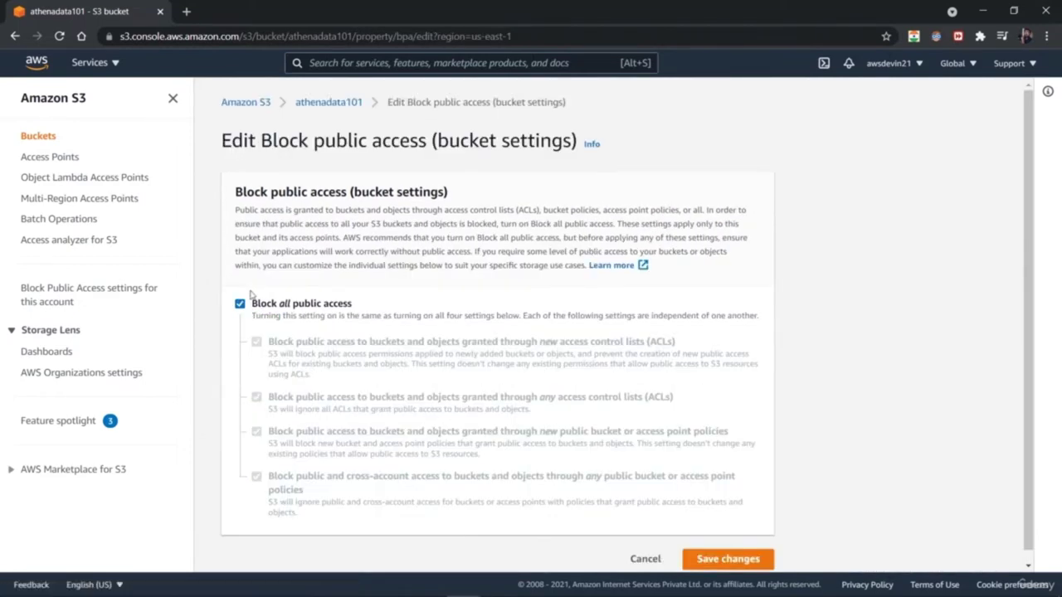
click(239, 305)
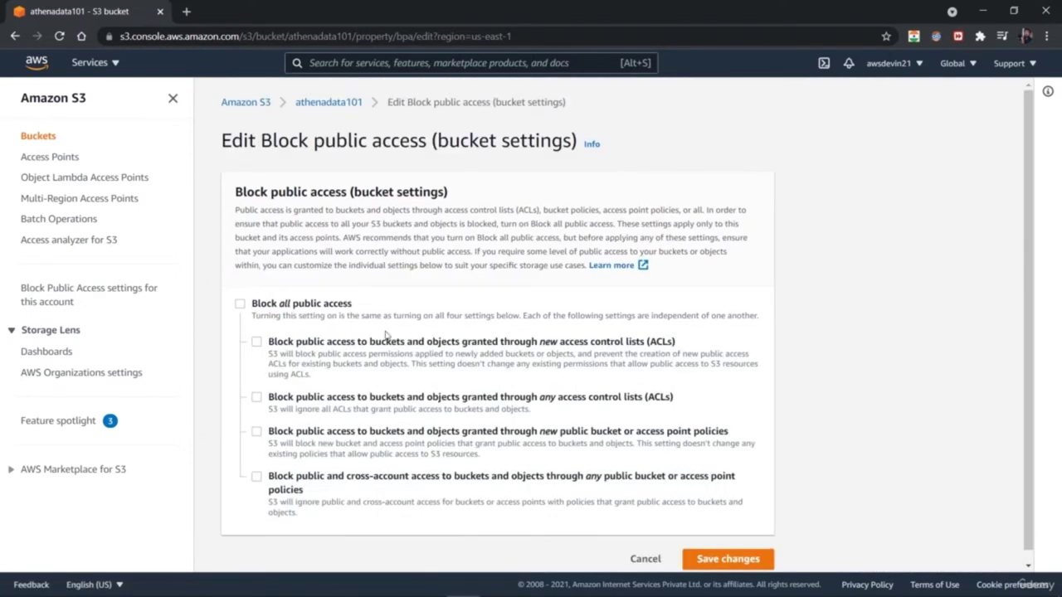
click(728, 560)
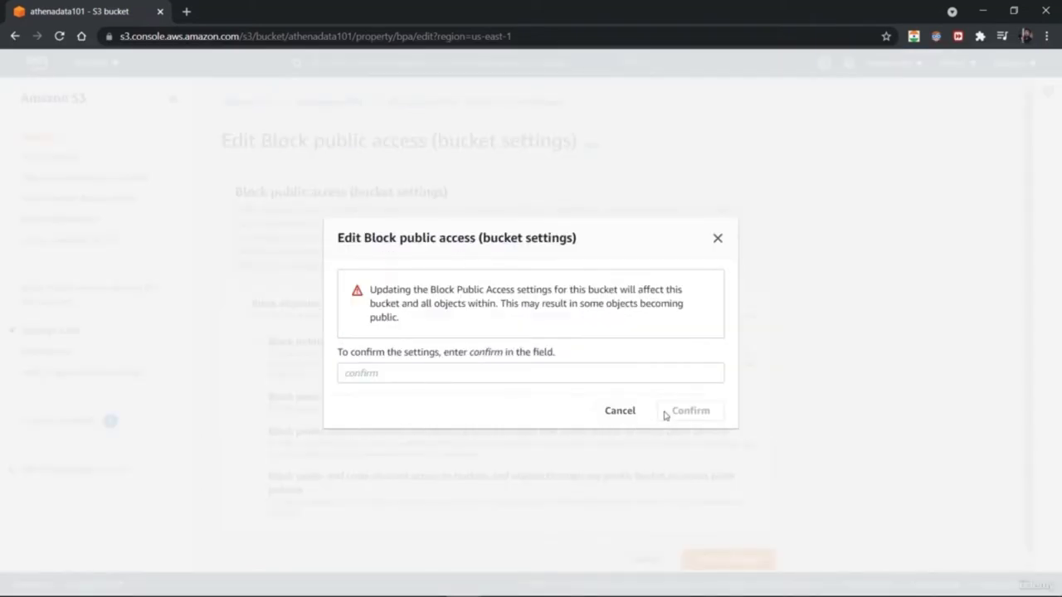
click(484, 372)
text(confir)
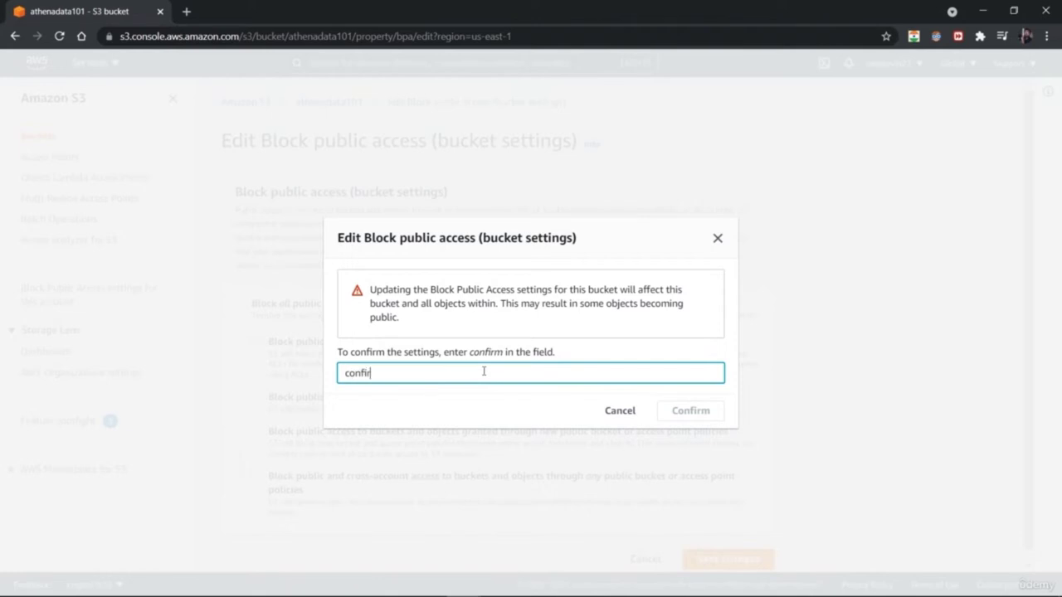
text(m)
click(717, 411)
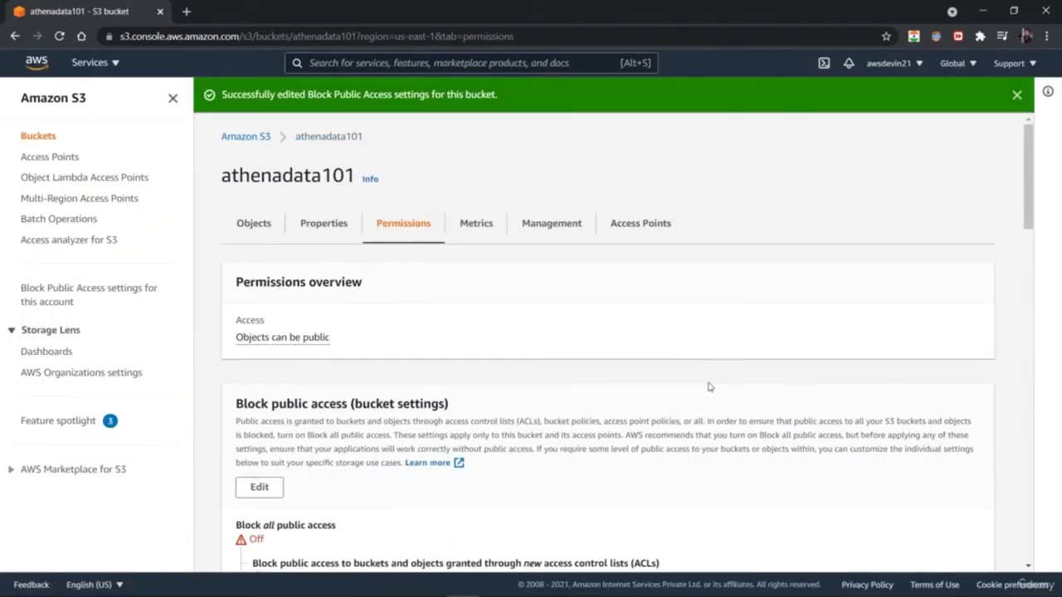
- Look through the bucket's remaining permissions, including the access control list, and its metrics, management and access points
drag(1031, 223, 1042, 478)
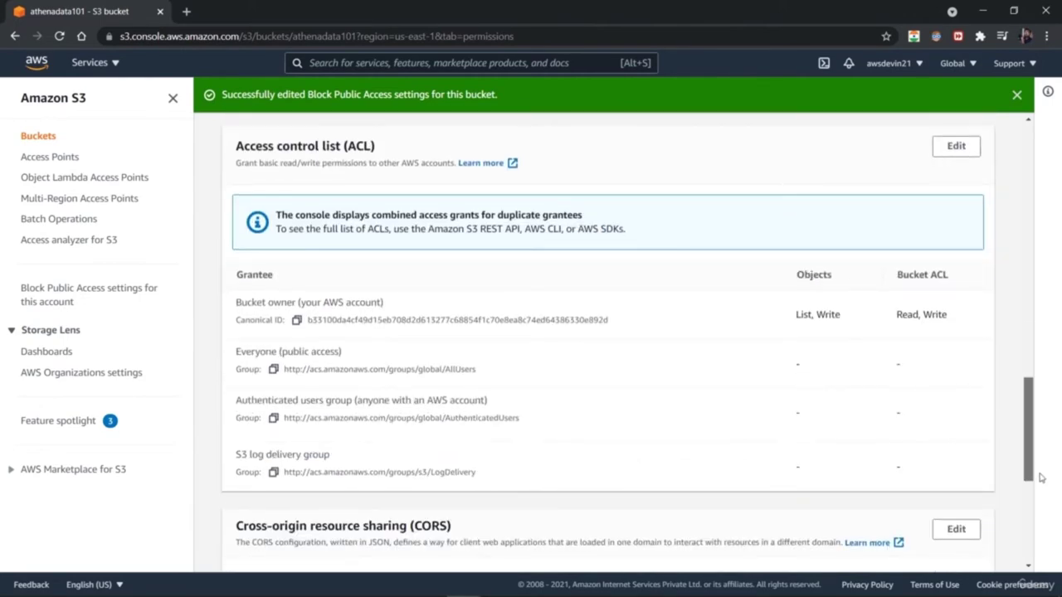
drag(1038, 439, 1028, 129)
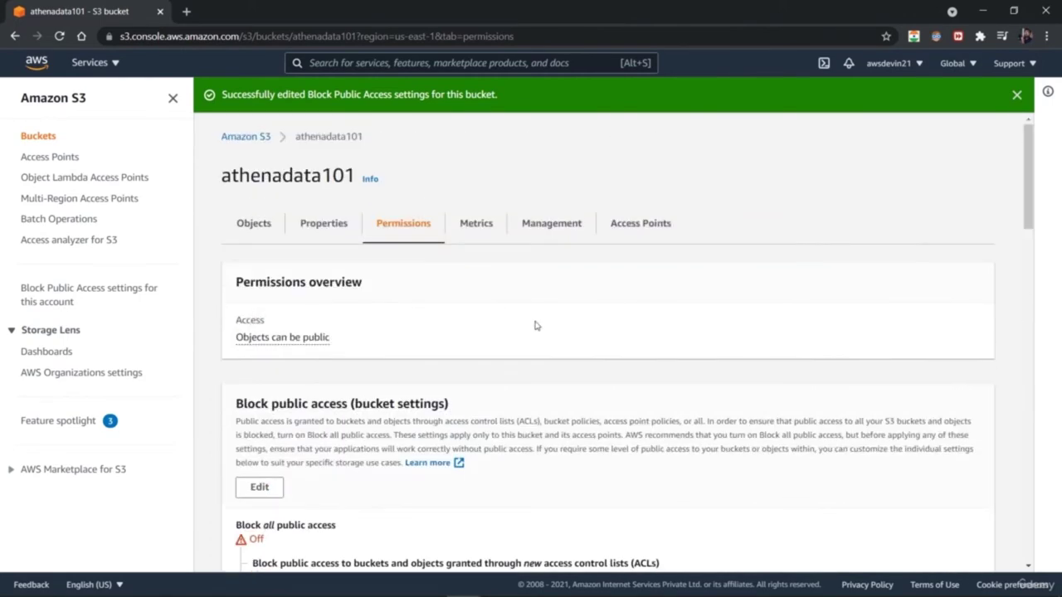
click(501, 234)
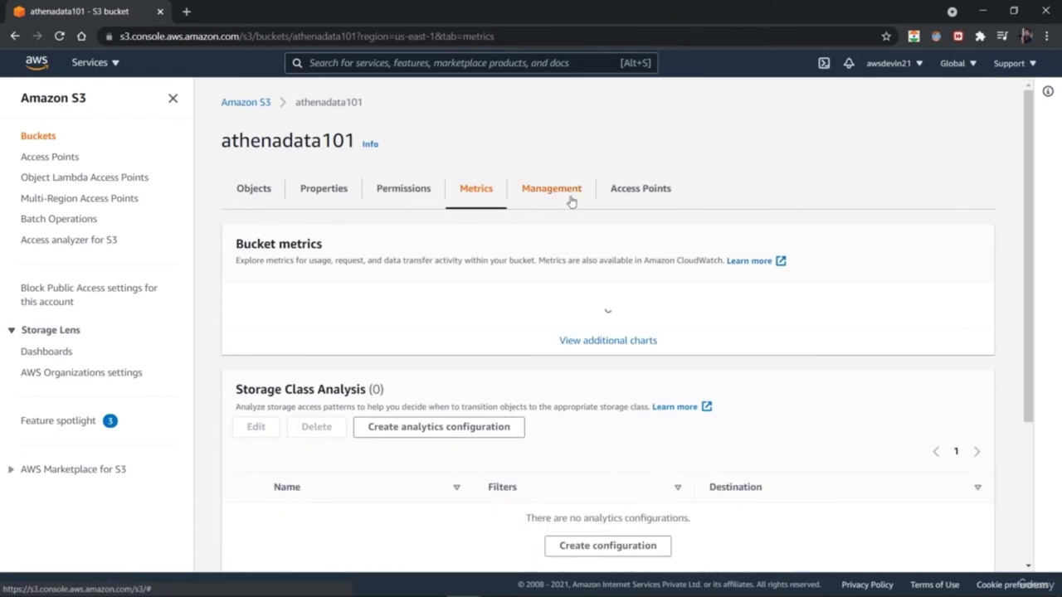
click(571, 201)
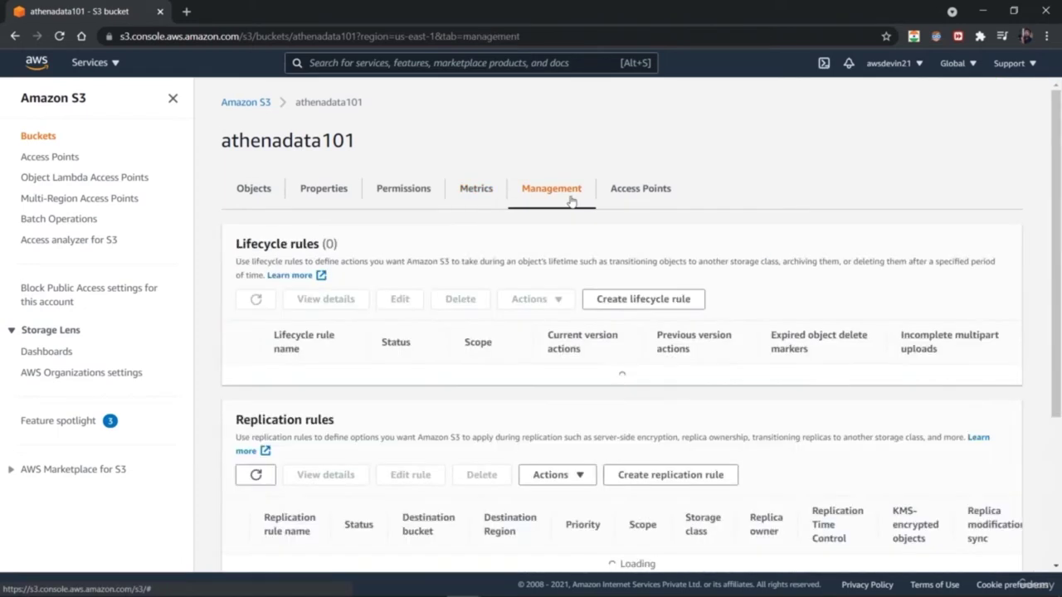
click(649, 202)
- Create a folder named dataset among the bucket's objects with server-side encryption disabled, and open it
click(268, 191)
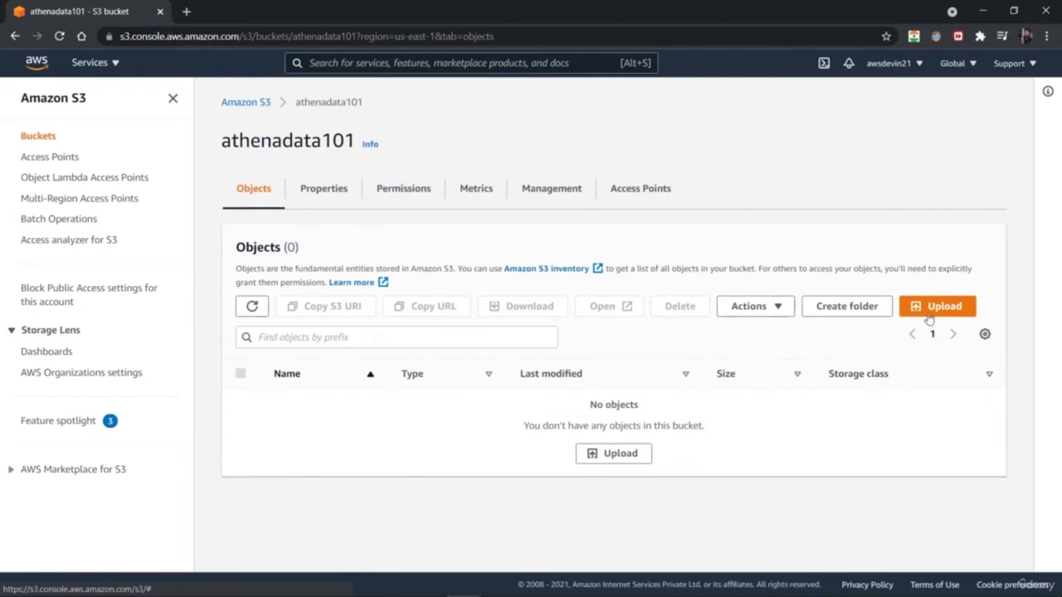
click(856, 314)
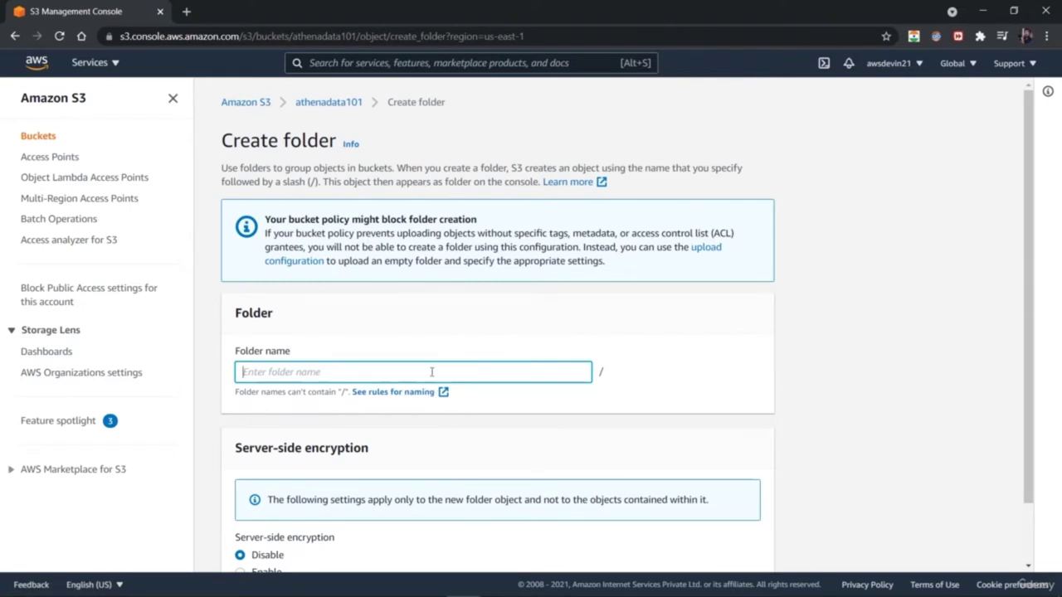
text(dataset)
scroll(1037, 407, down, 1)
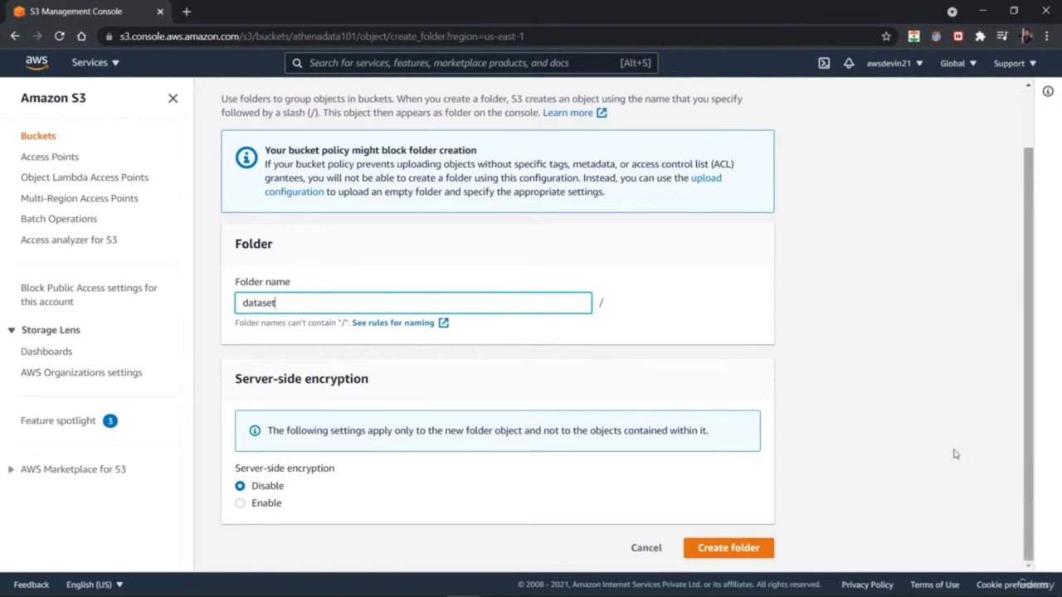
click(747, 549)
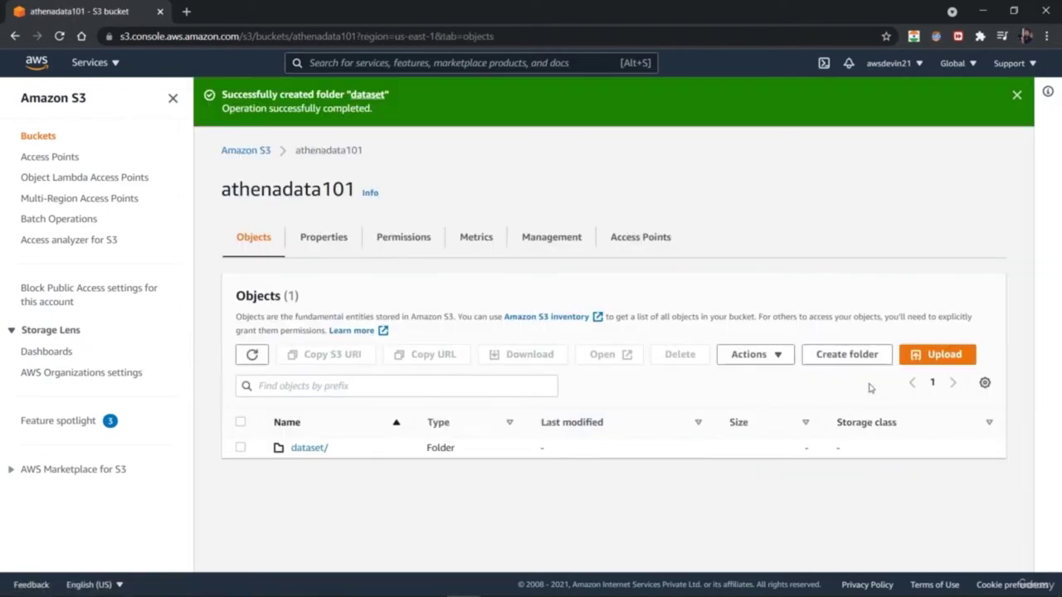
click(312, 452)
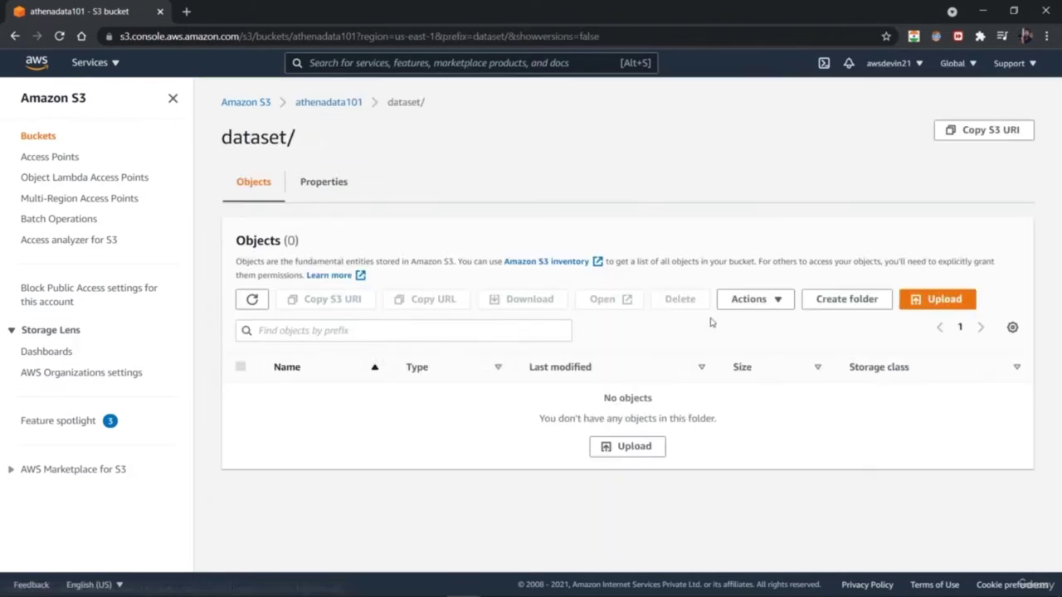
- Add the file Billing2.csv to a new upload for the dataset folder
click(636, 450)
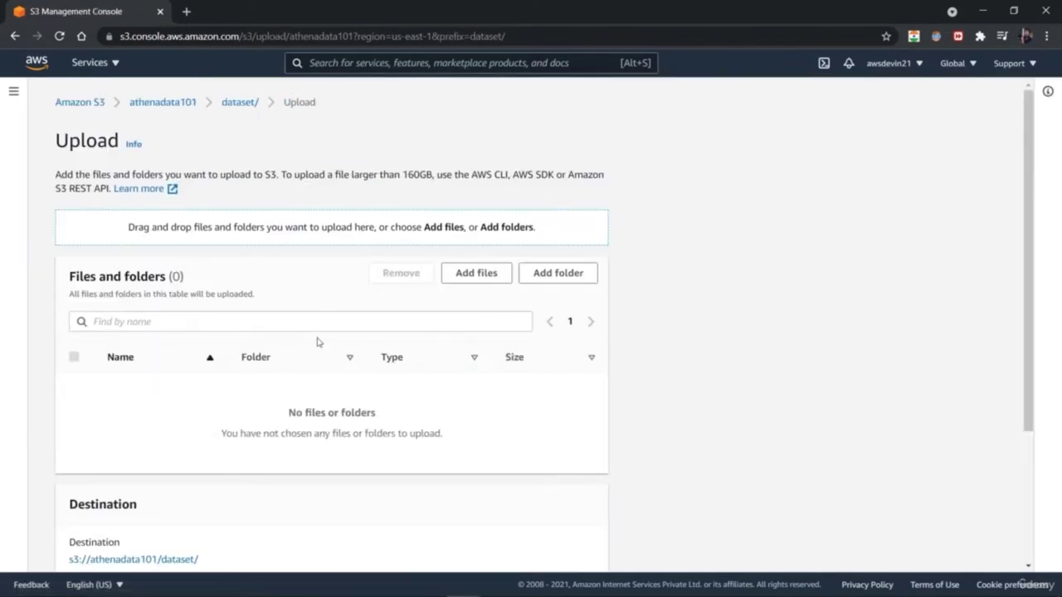
click(464, 276)
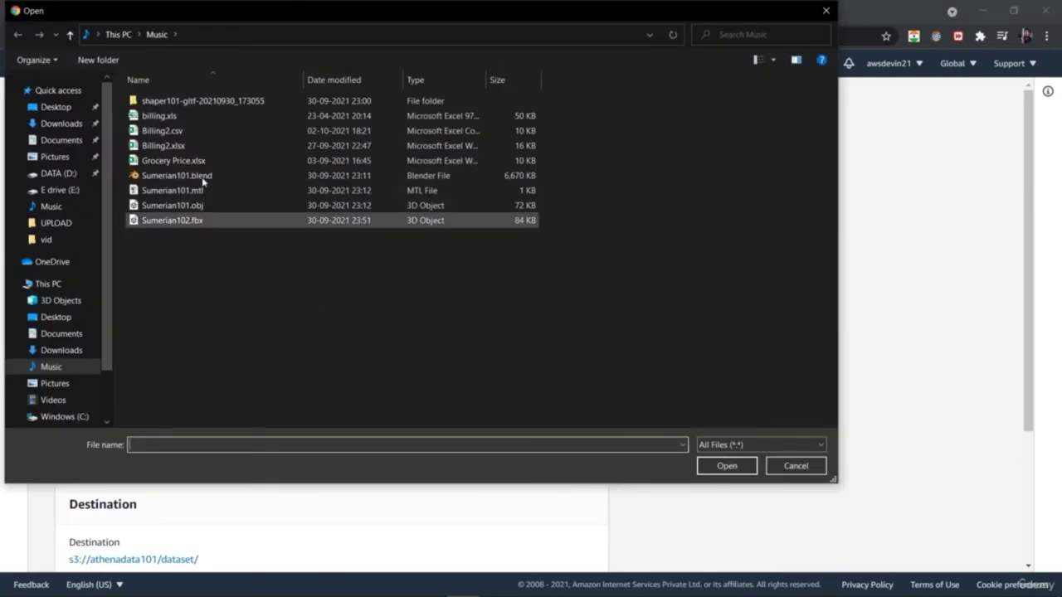
click(222, 137)
click(710, 467)
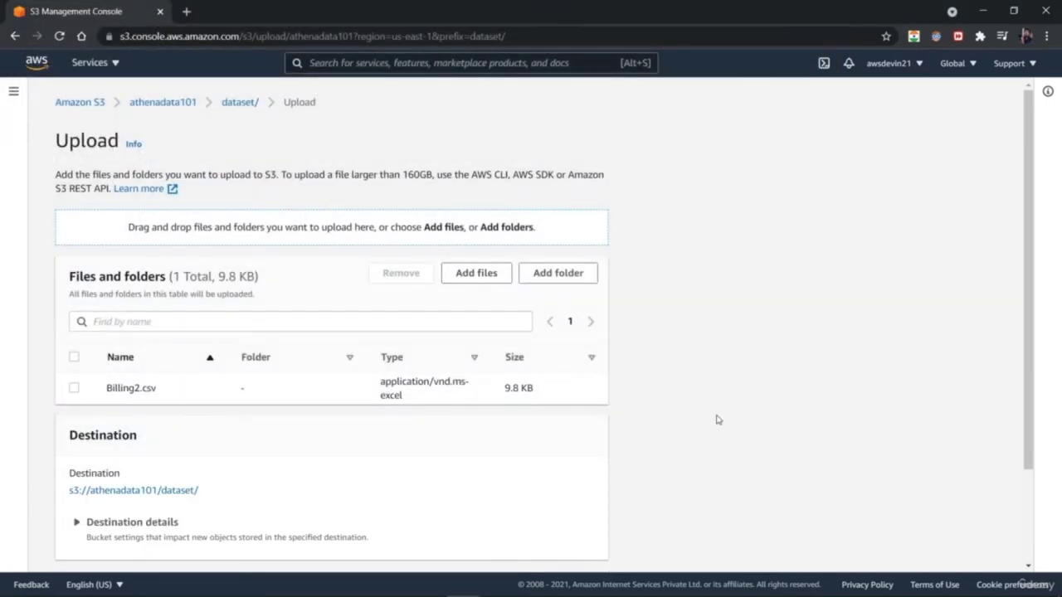
scroll(631, 423, down, 1)
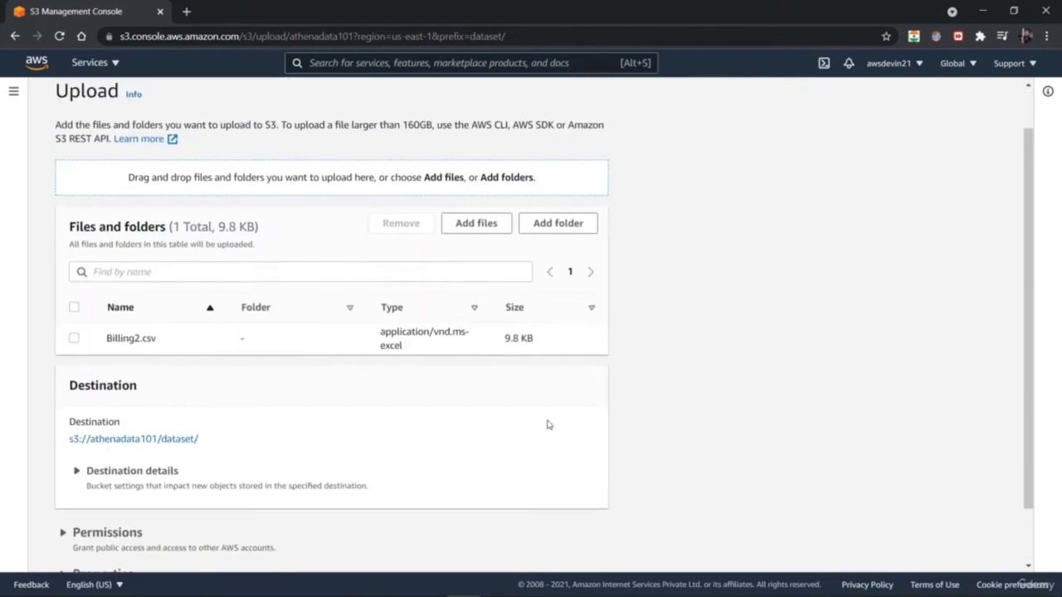
click(74, 338)
click(74, 338)
- Review the upload's destination path, then expand and examine its access control list permissions
scroll(786, 378, down, 1)
scroll(786, 377, down, 1)
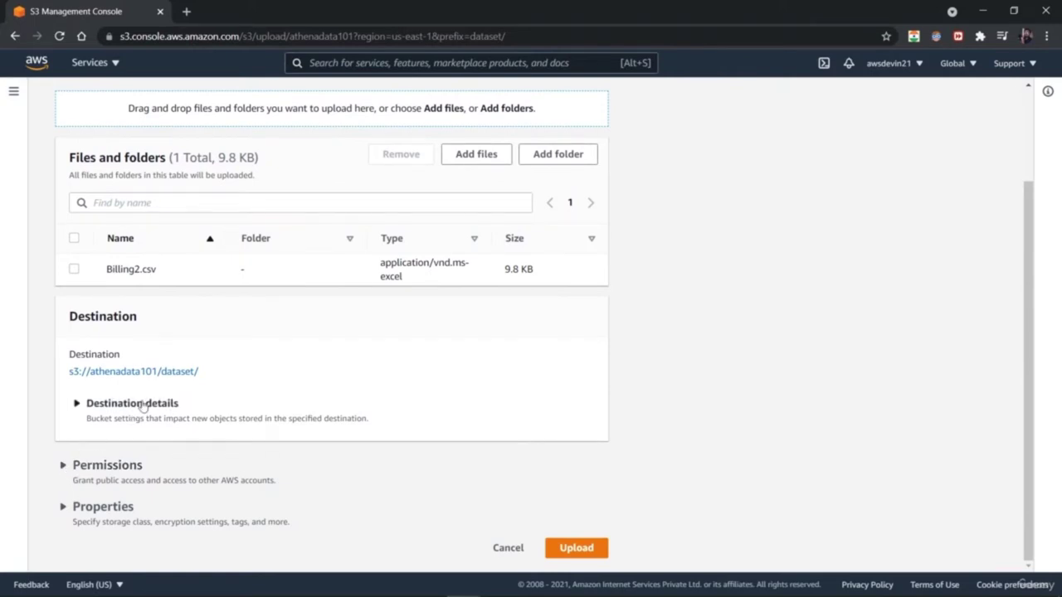
drag(207, 374, 69, 378)
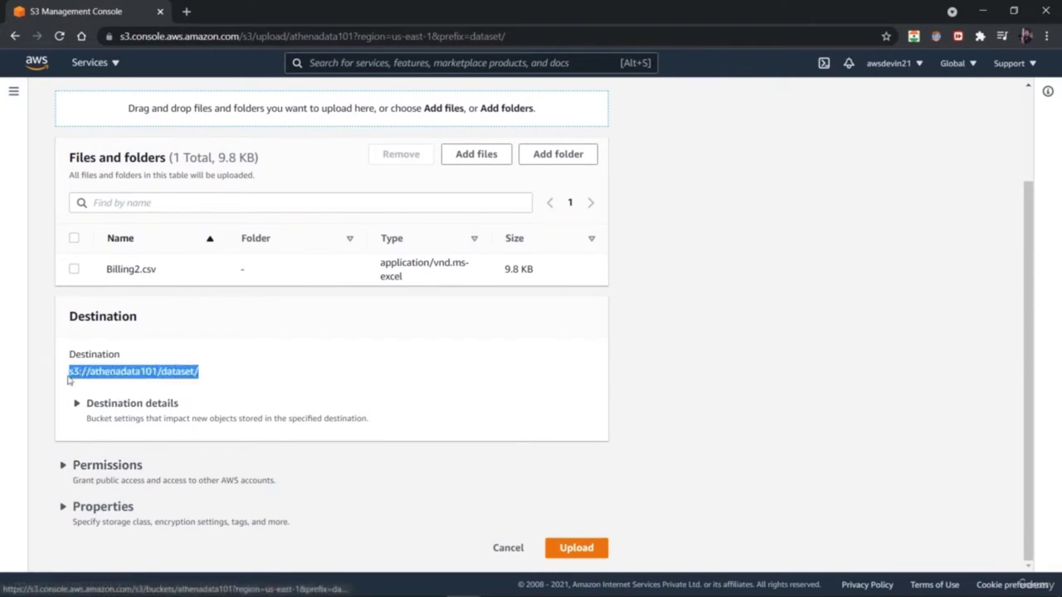
click(286, 385)
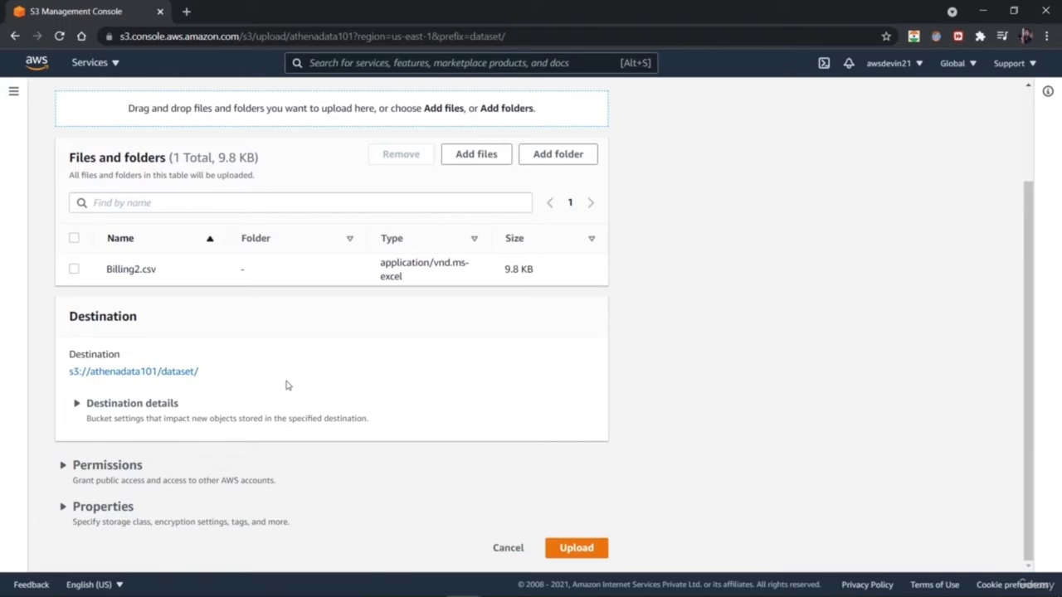
click(76, 406)
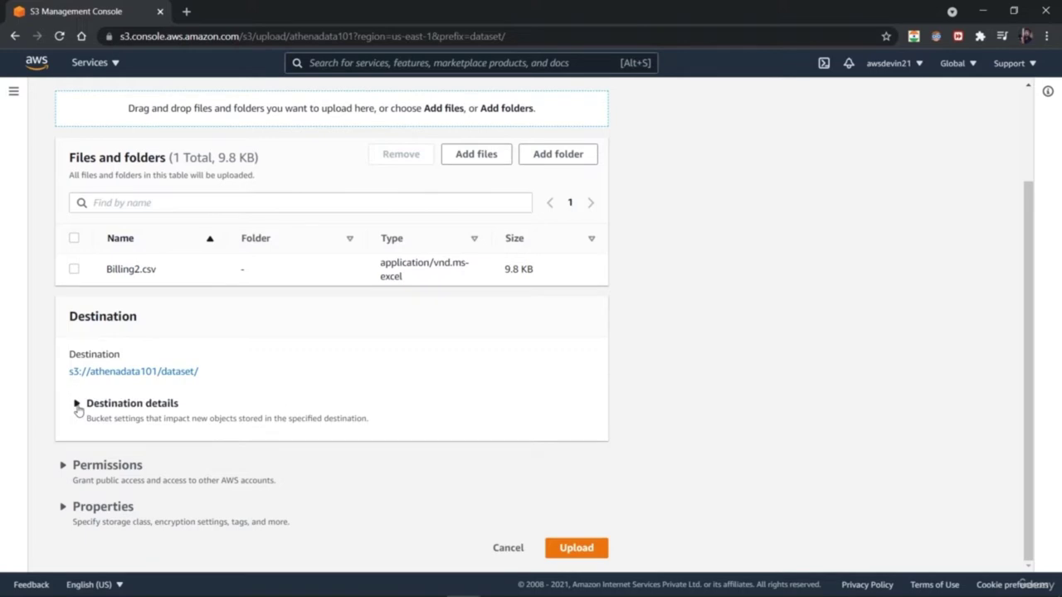
click(77, 404)
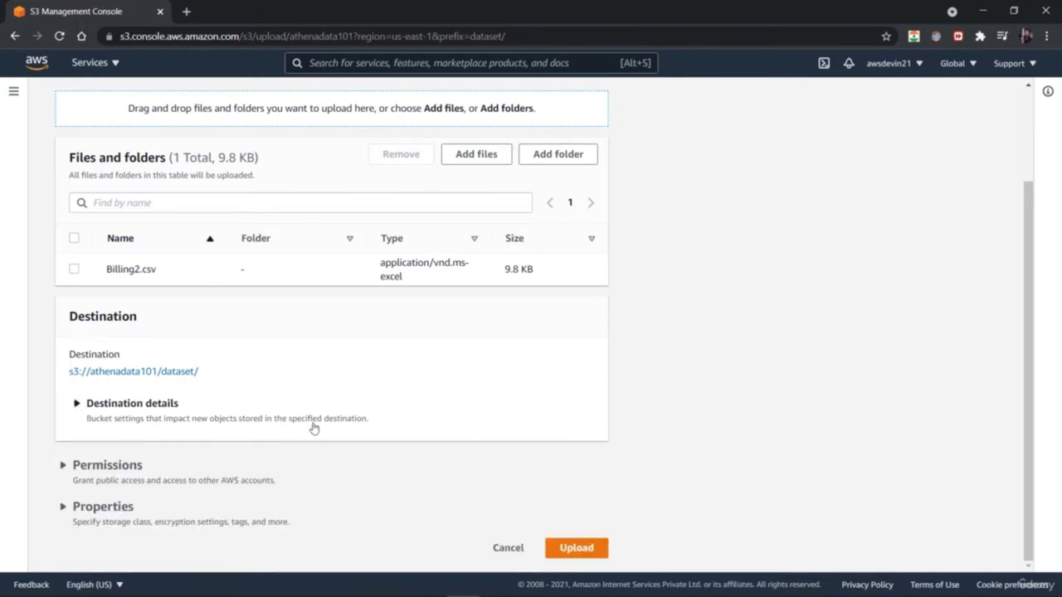
click(70, 467)
scroll(74, 465, down, 3)
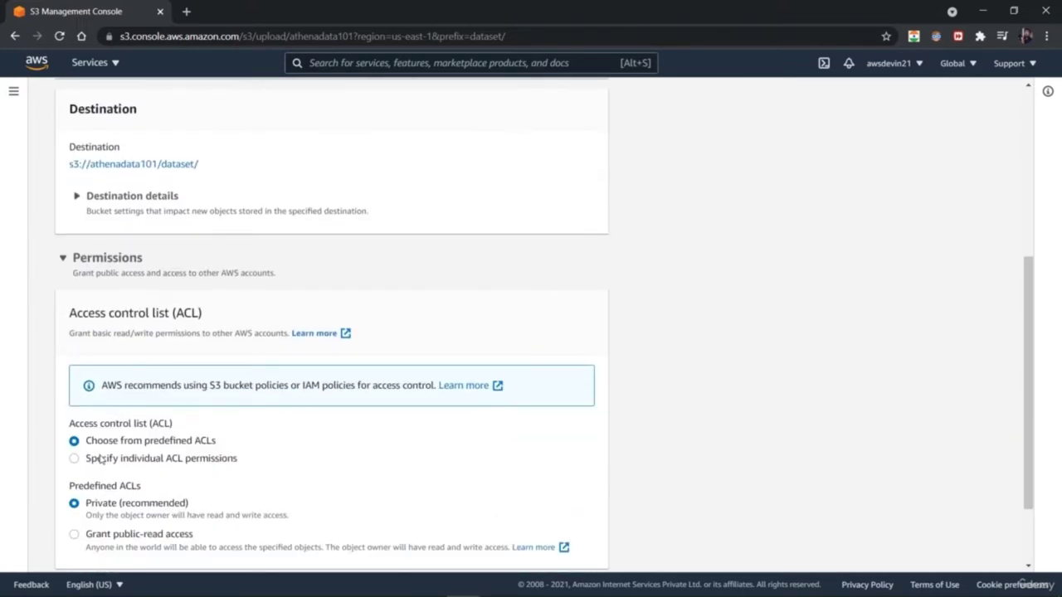
scroll(99, 460, down, 1)
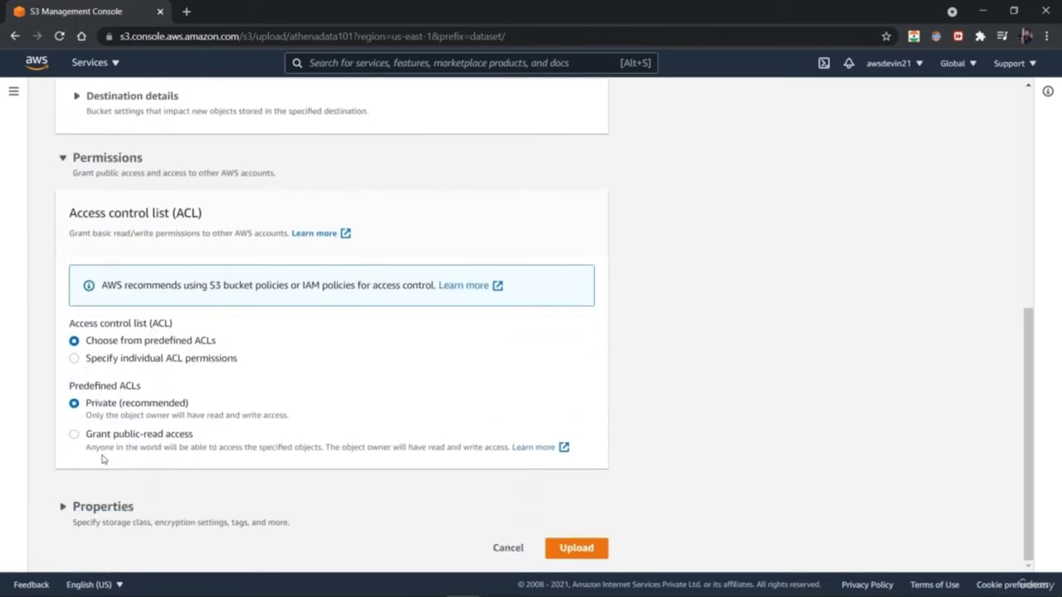
- Expand the upload's properties and examine the available storage classes
click(75, 508)
scroll(166, 443, down, 4)
scroll(381, 485, up, 1)
scroll(380, 486, down, 3)
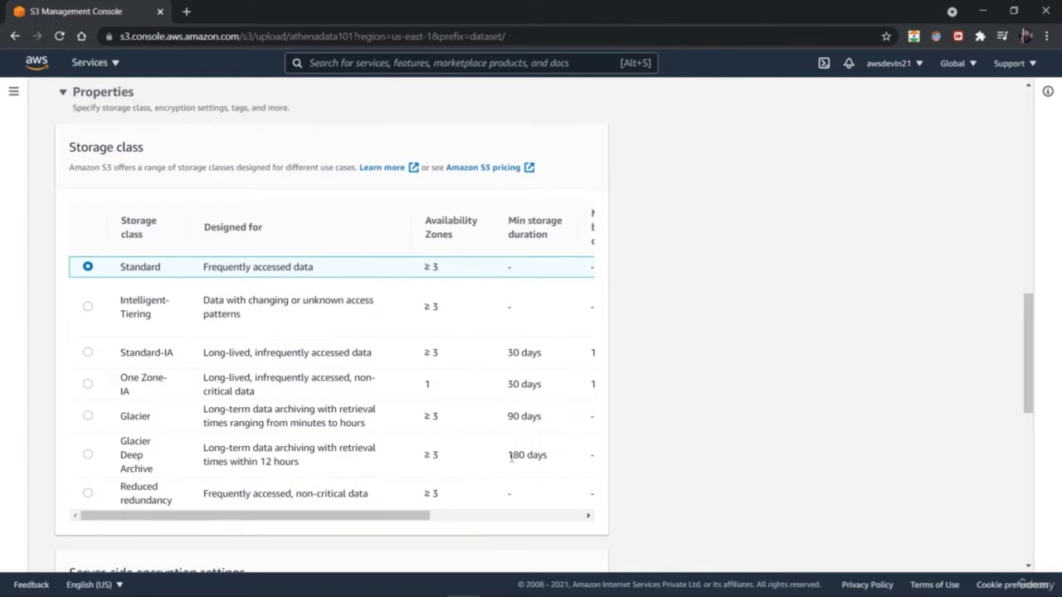
drag(367, 516, 291, 538)
scroll(805, 390, down, 2)
scroll(794, 424, up, 1)
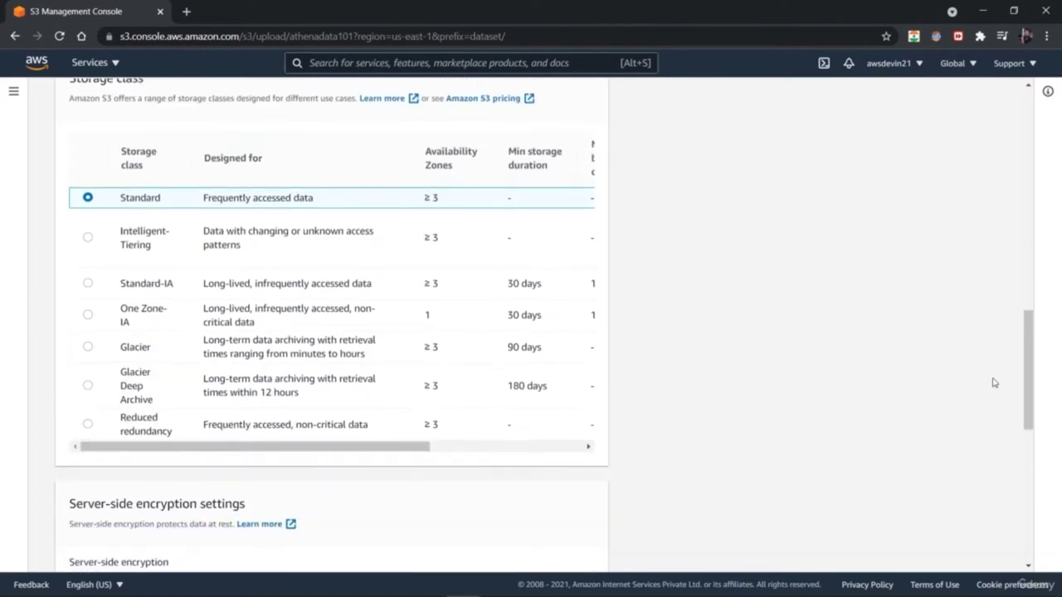
- Upload Billing2.csv to the dataset folder with the default properties and close the upload status page
drag(1034, 393, 1018, 548)
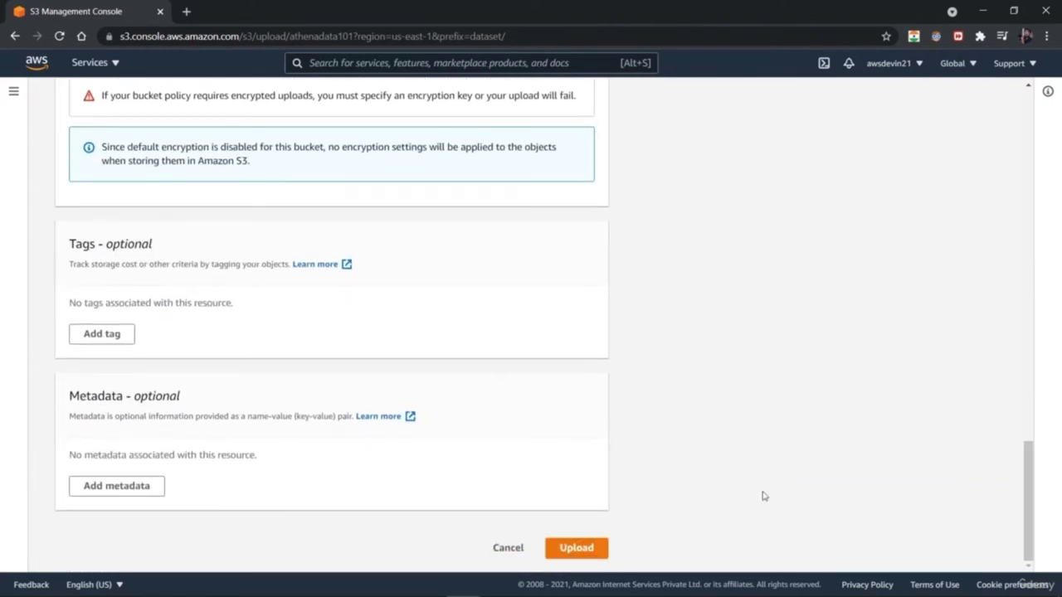
click(583, 548)
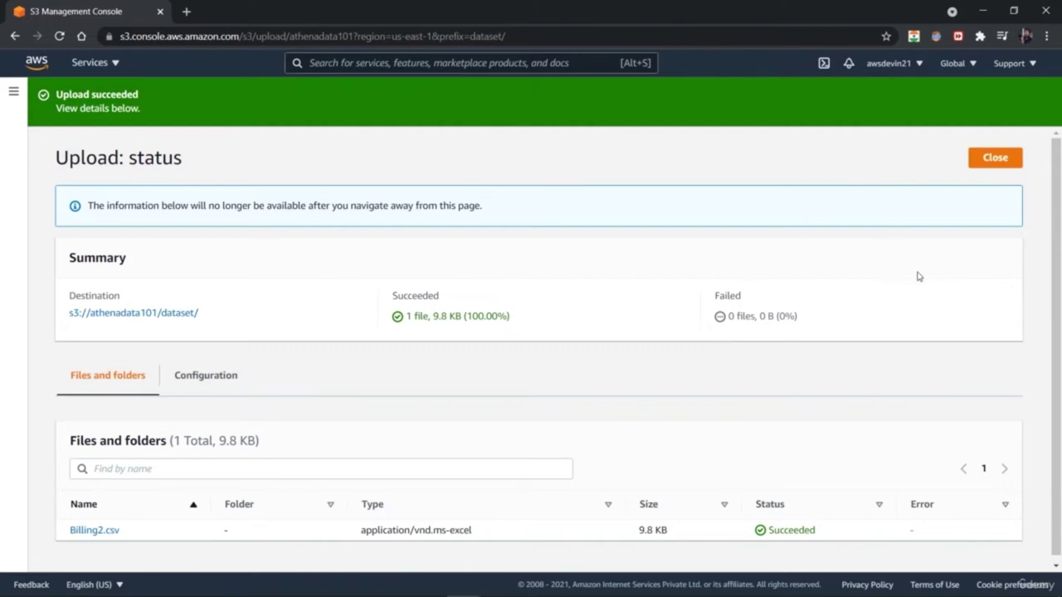
click(995, 159)
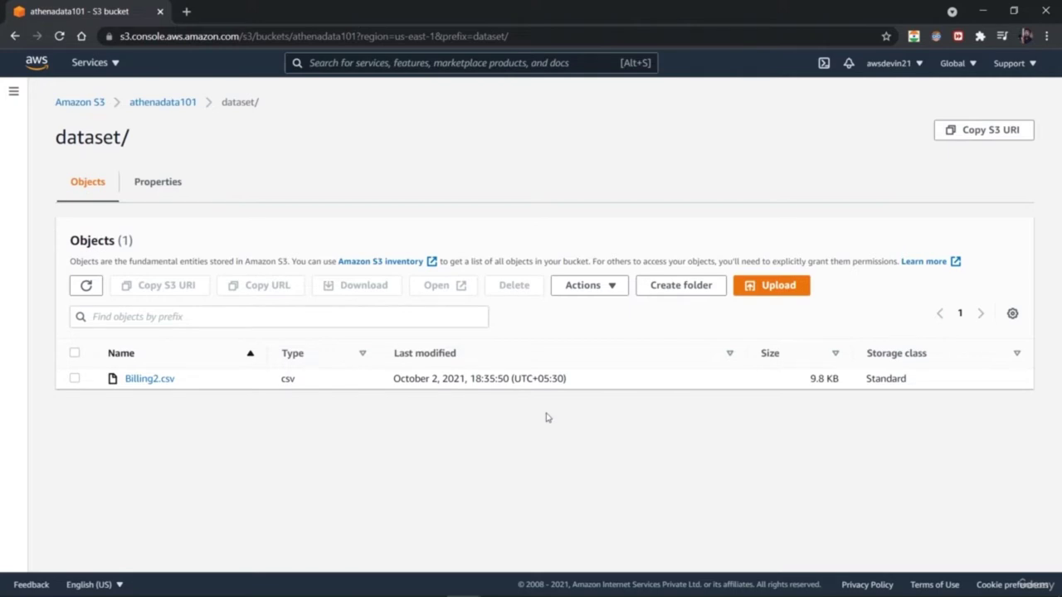
- Look through the actions available for Billing2.csv and the Move settings, leaving without moving the file
click(595, 287)
click(589, 286)
click(75, 378)
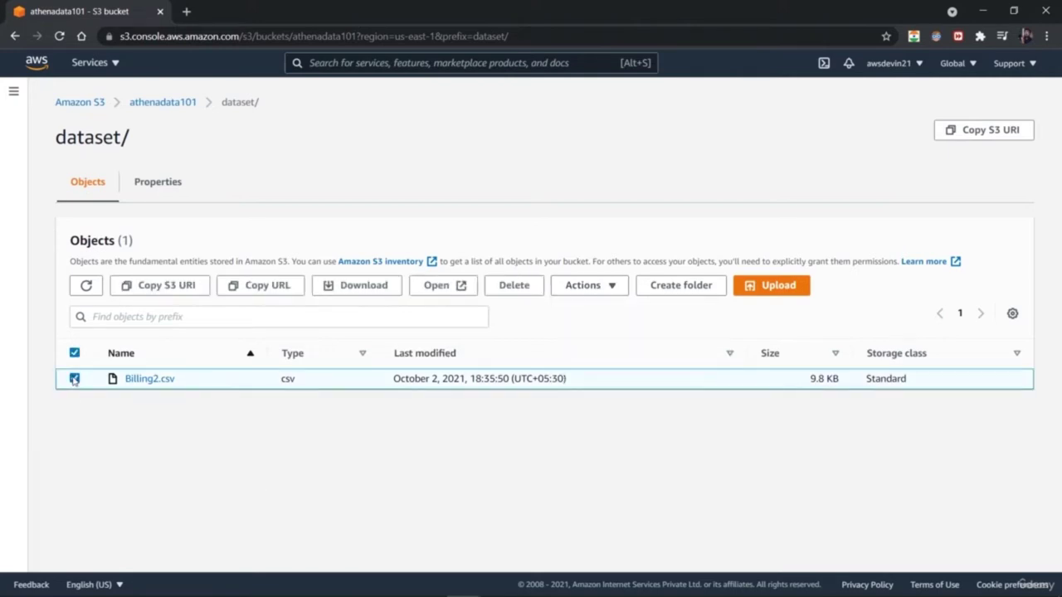
click(603, 295)
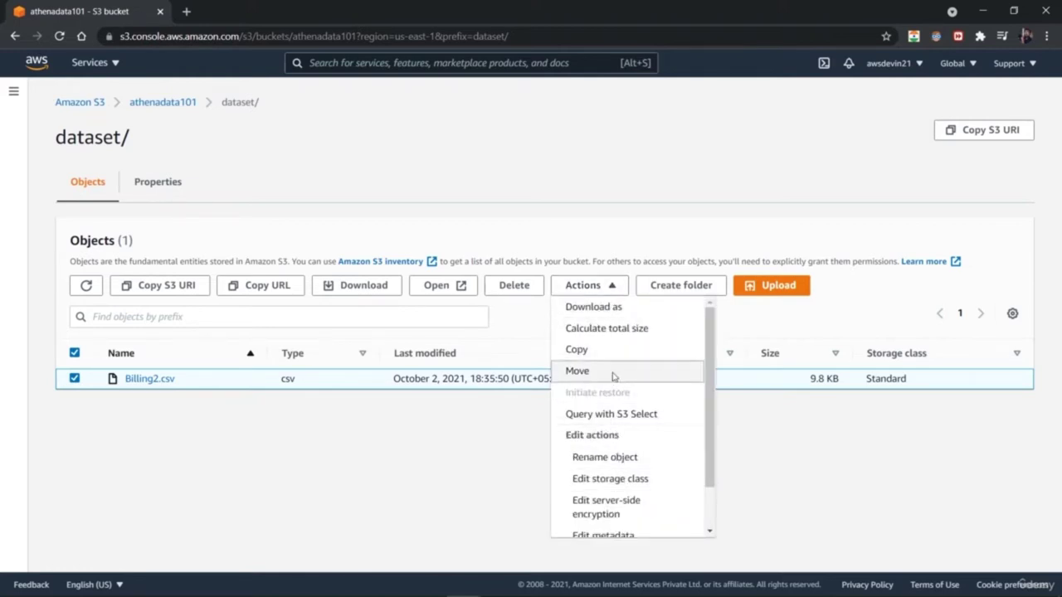
click(578, 371)
scroll(612, 378, down, 4)
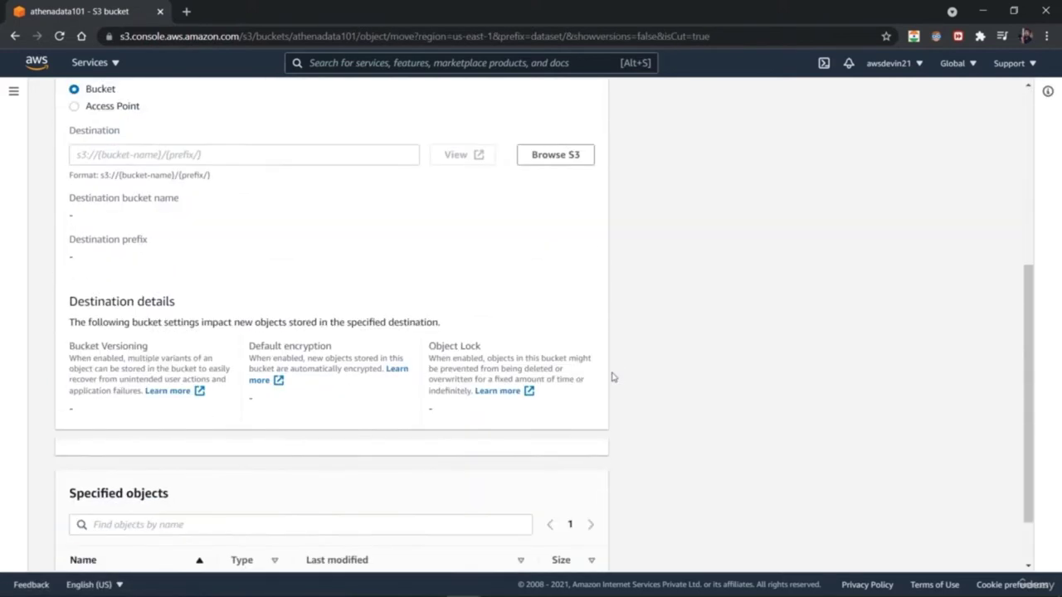
scroll(612, 378, down, 1)
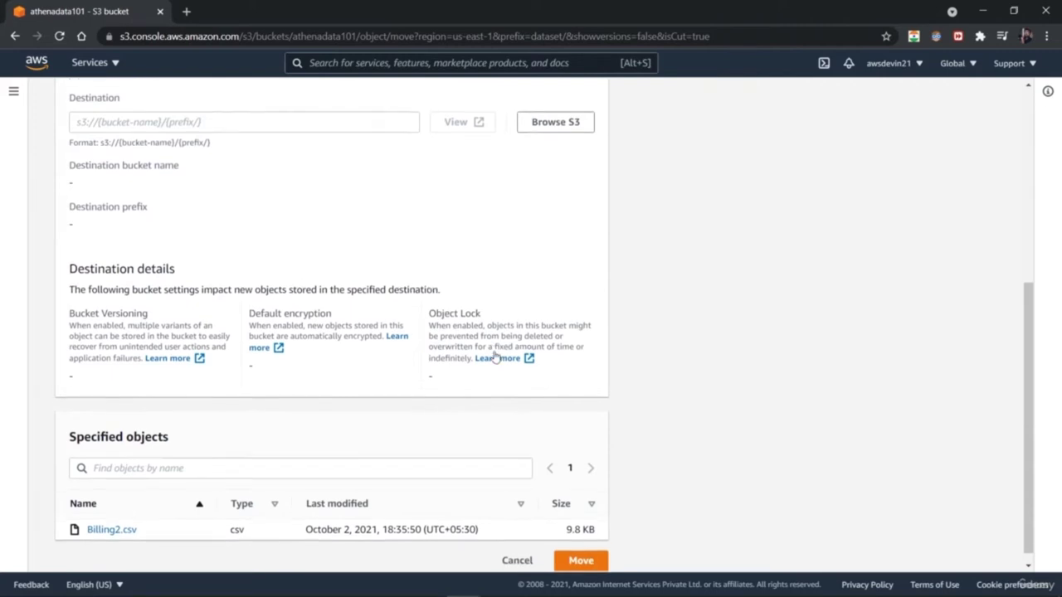
scroll(495, 356, down, 1)
click(518, 548)
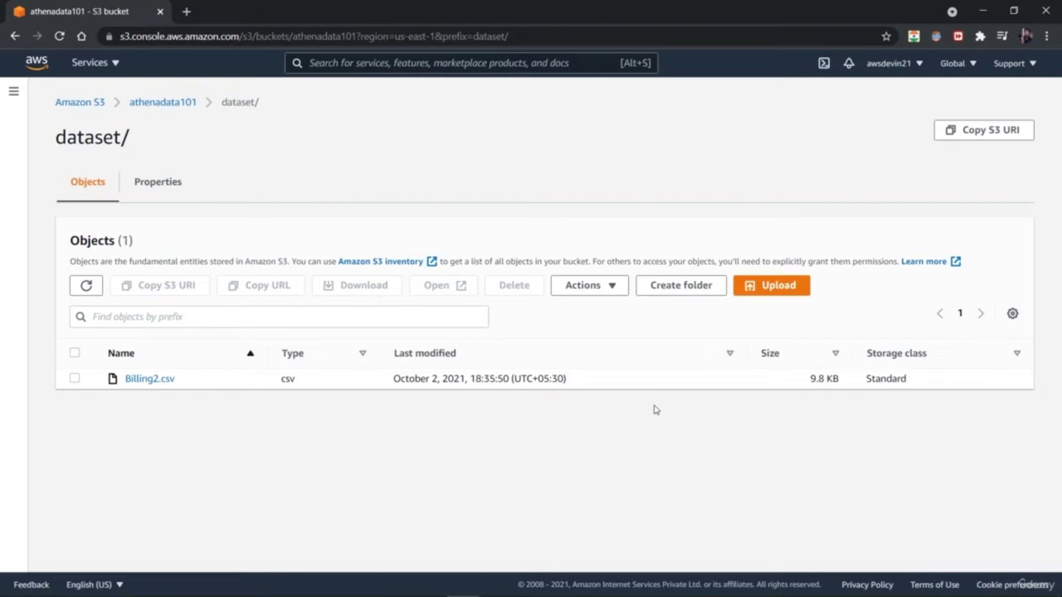
click(608, 285)
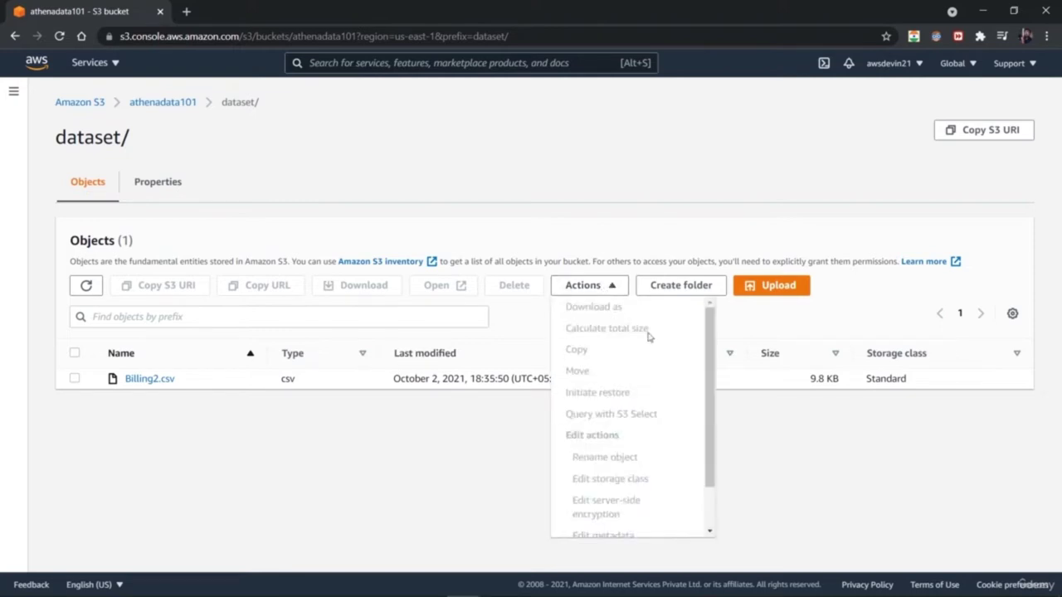
click(782, 513)
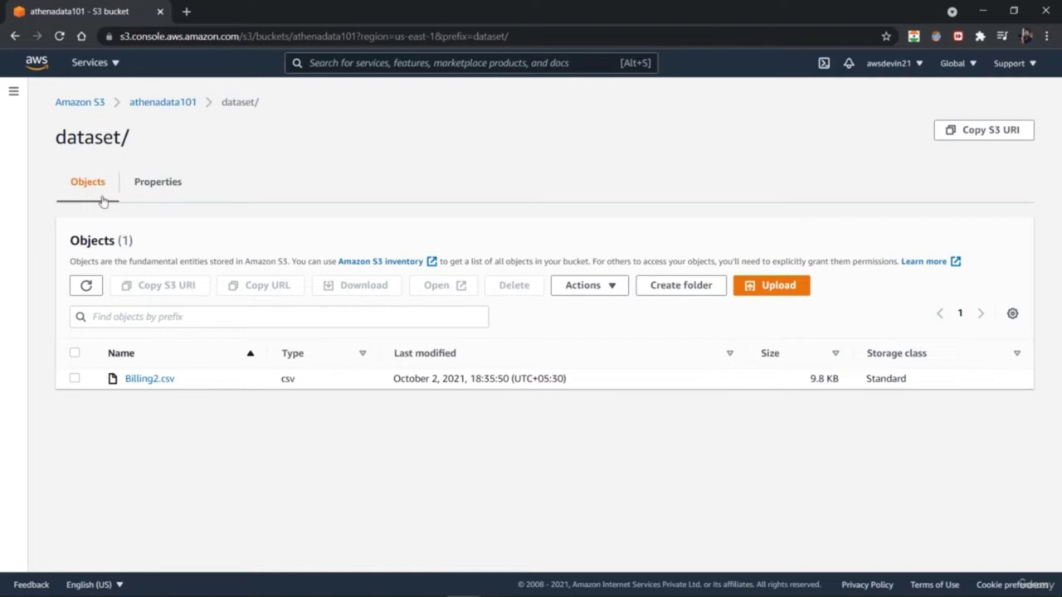
- Go back from the dataset folder to the list of S3 buckets and open athenadata101
click(163, 103)
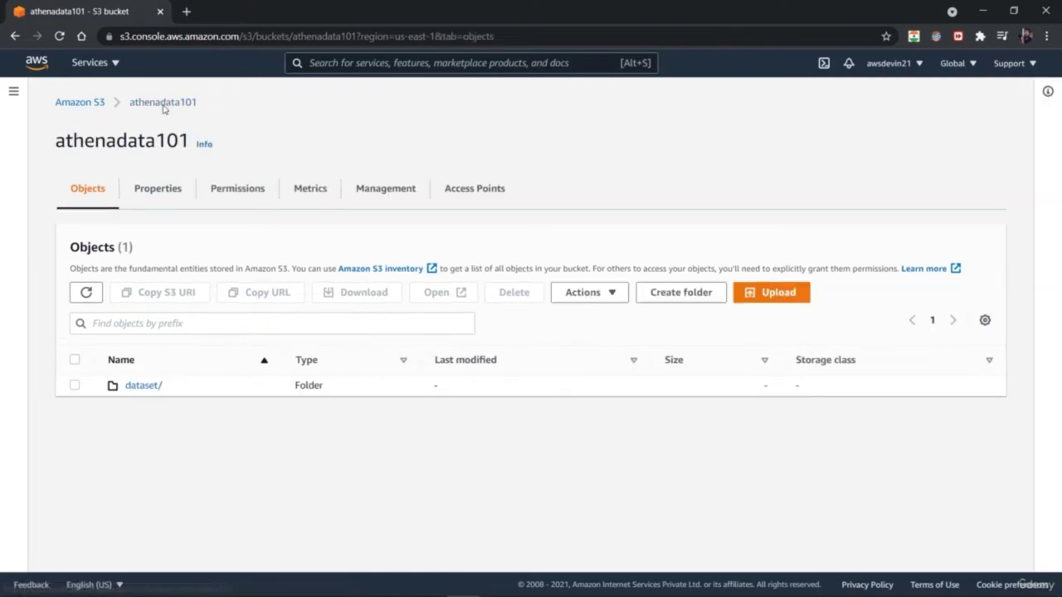
click(94, 103)
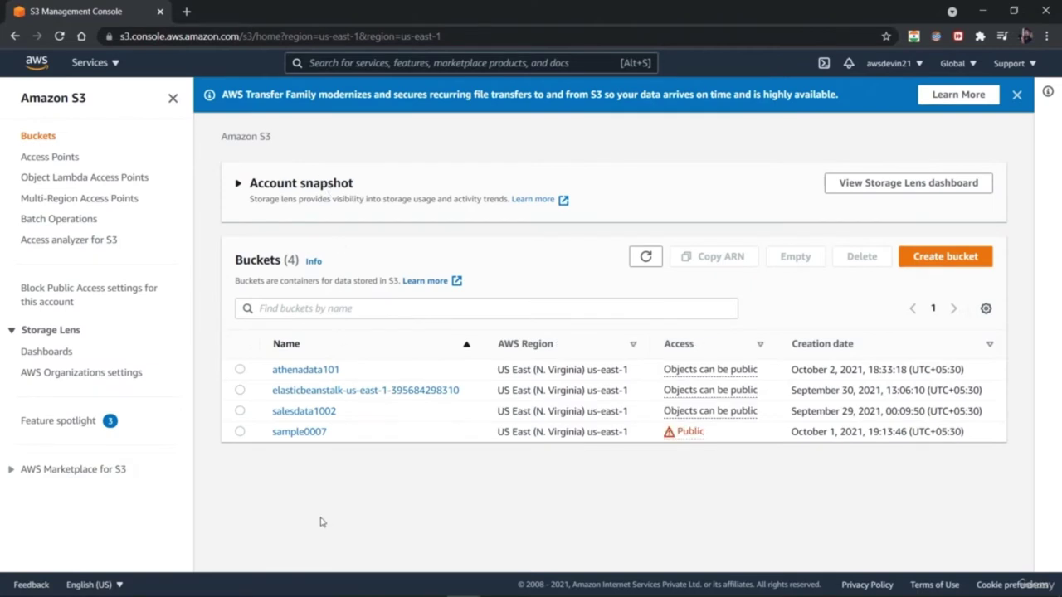
click(326, 370)
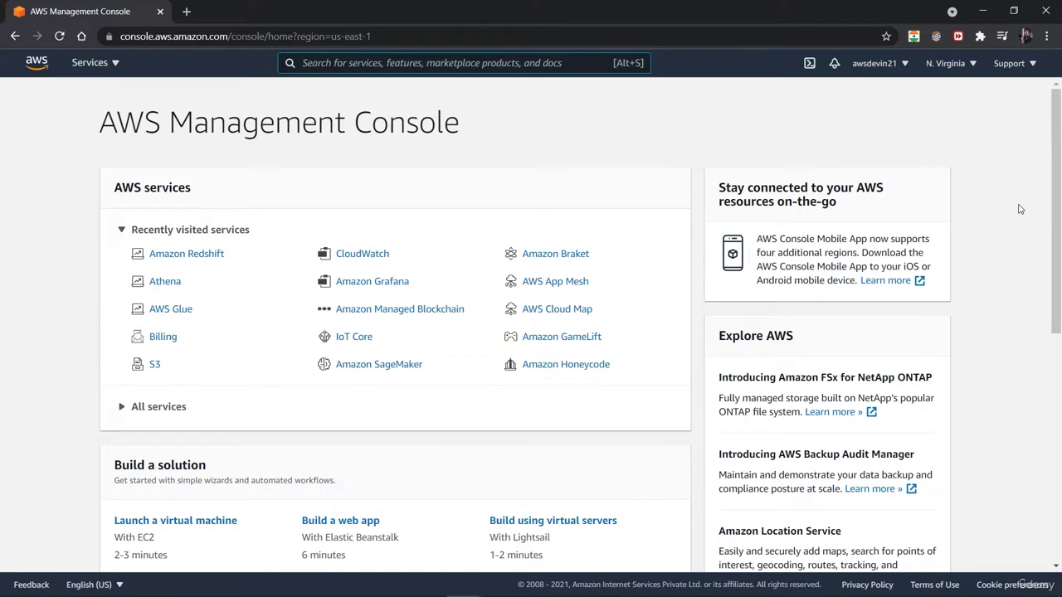
- Find the IAM service by searching for iam and open its console in a new browser tab
click(92, 66)
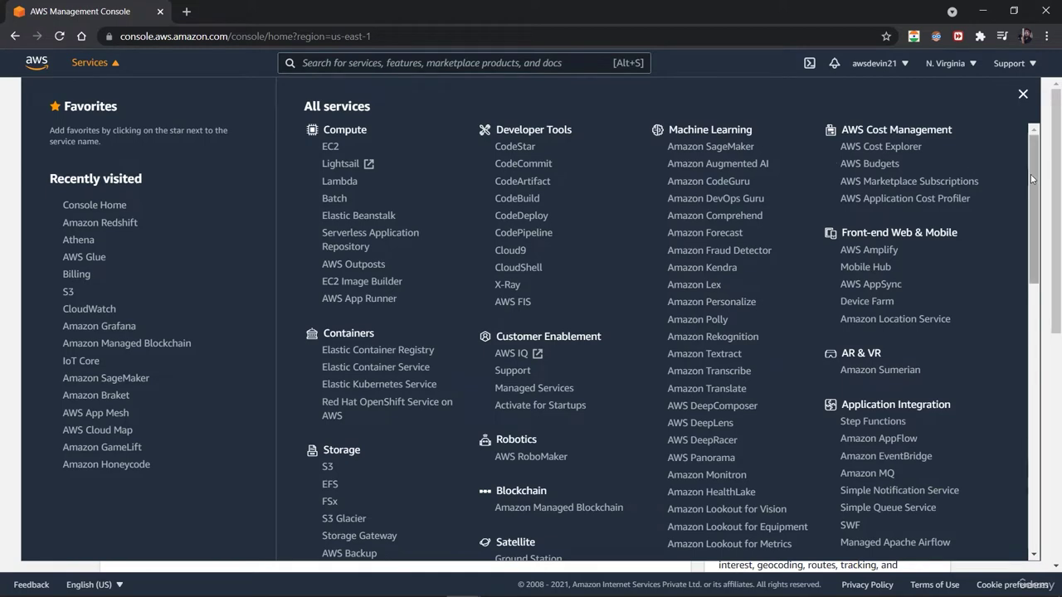
drag(1034, 178, 1054, 388)
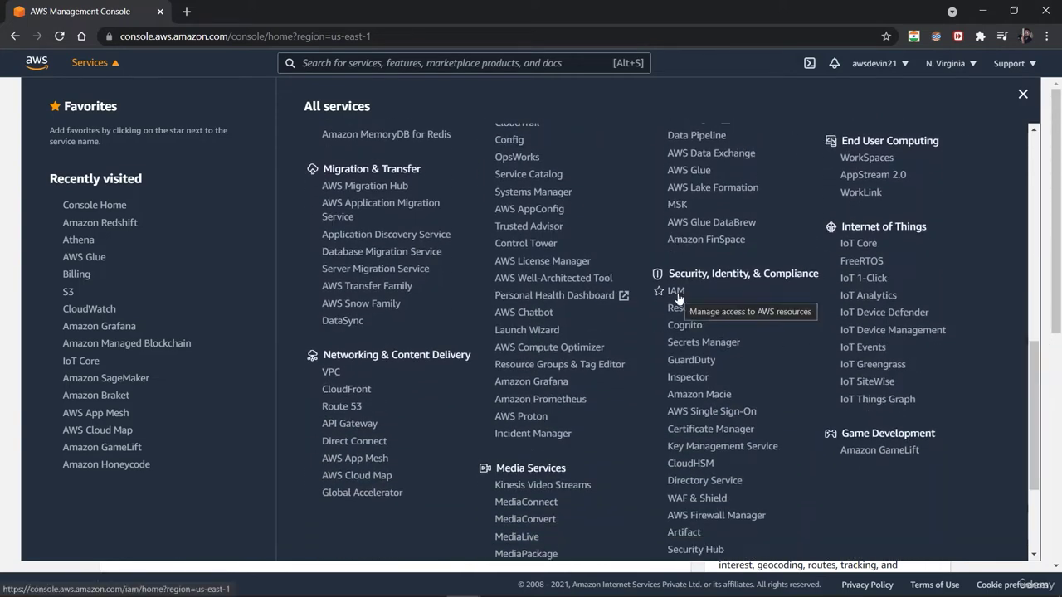
click(548, 64)
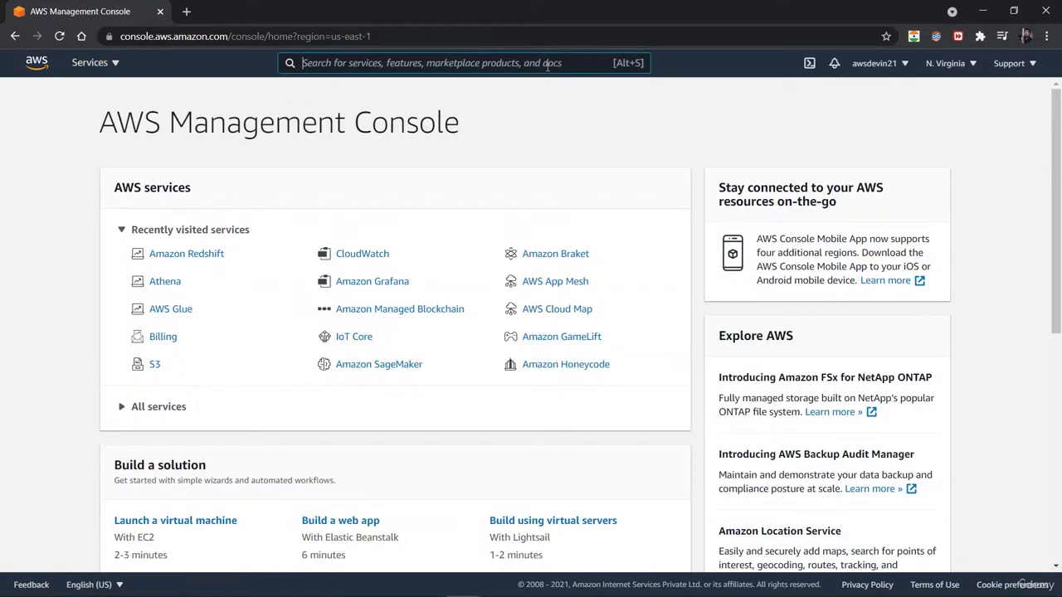
text(iam)
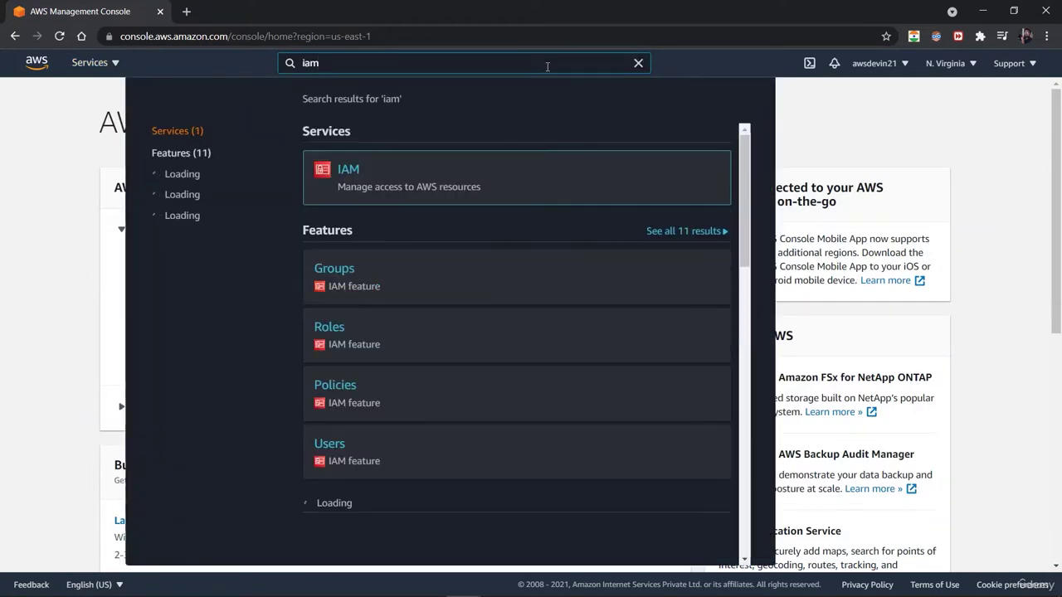
right_click(347, 168)
click(380, 174)
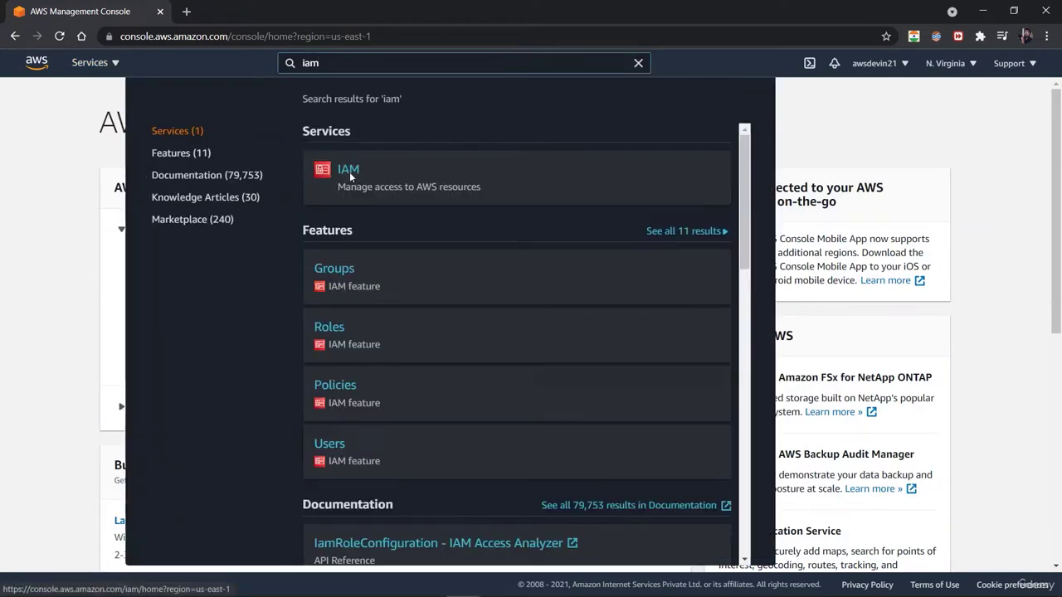
click(255, 11)
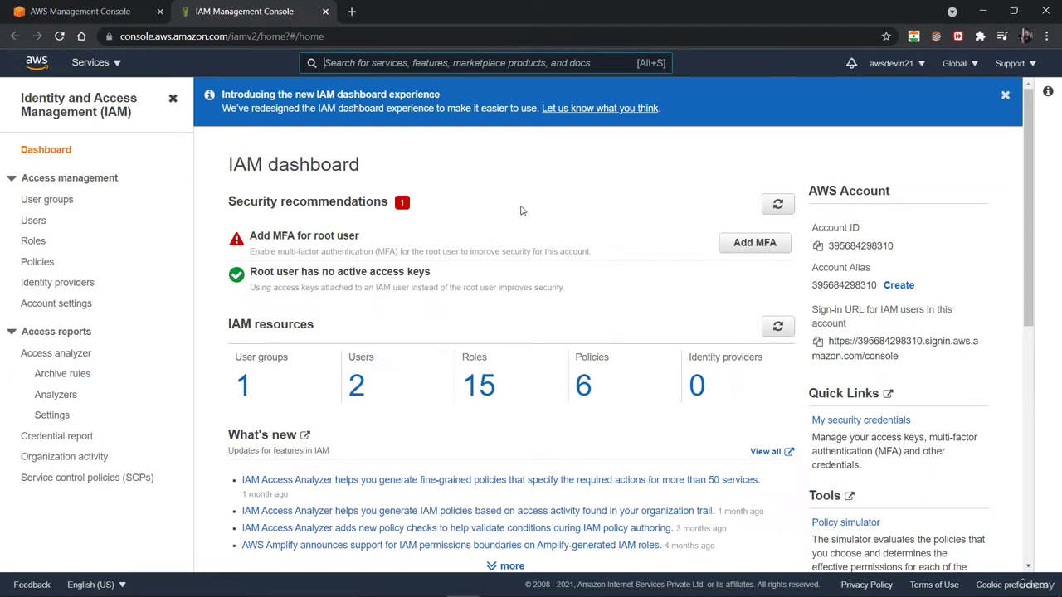
key(alt+s)
- Open the IAM roles list and look through the existing roles and their trusted entities
click(43, 249)
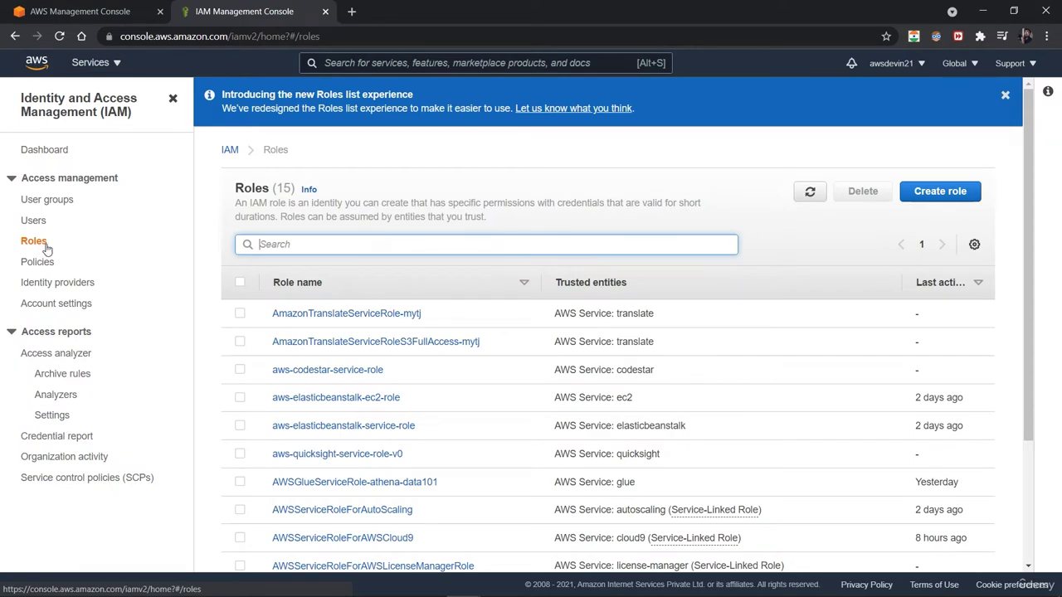
drag(1026, 261, 1029, 398)
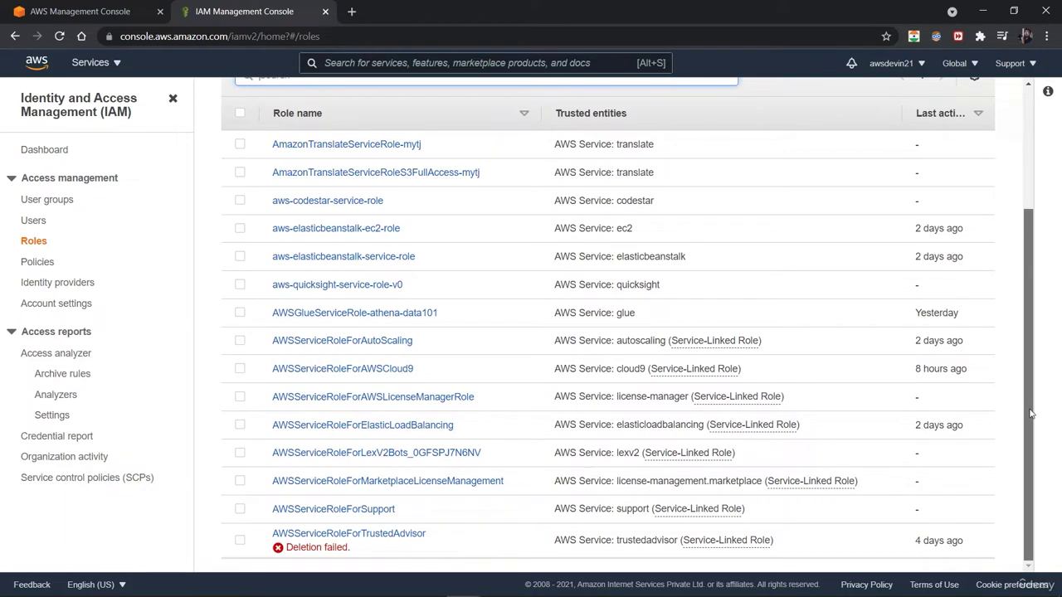
drag(1030, 388, 1026, 267)
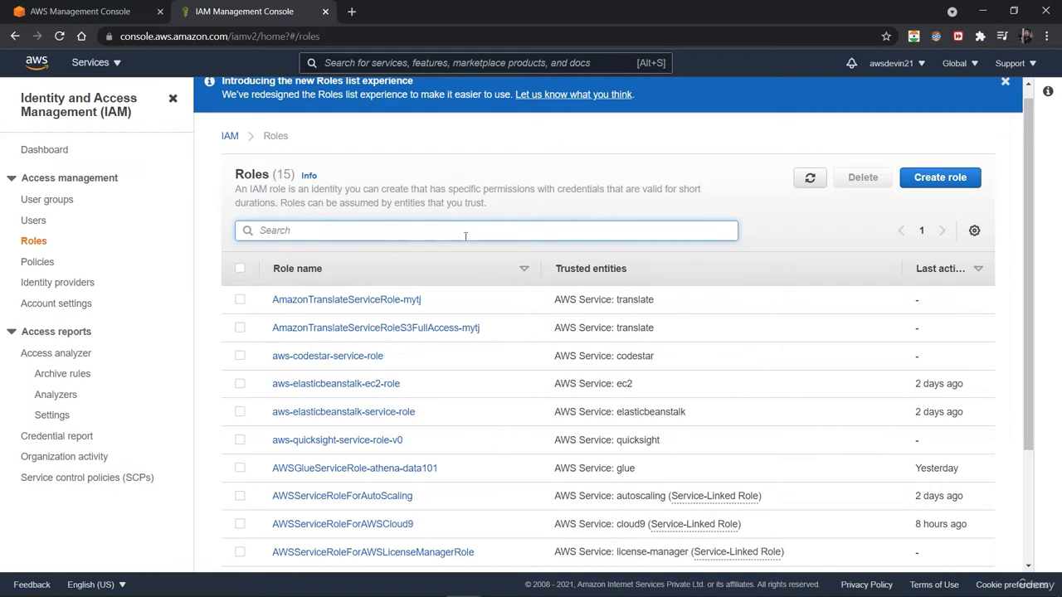
- Search the IAM roles list for red and clear the search again
text(red)
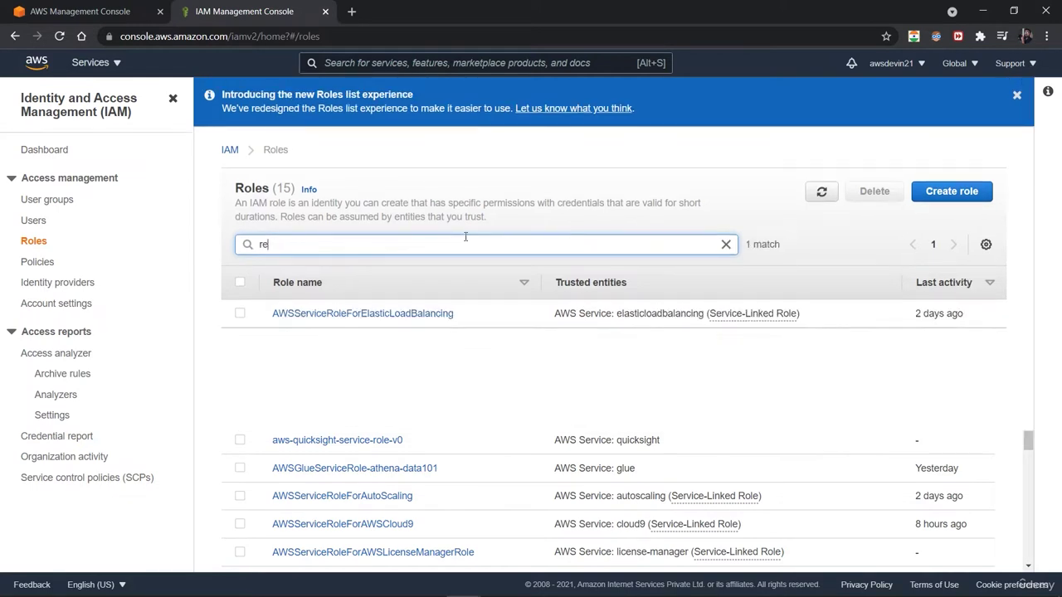
key(BackSpace)
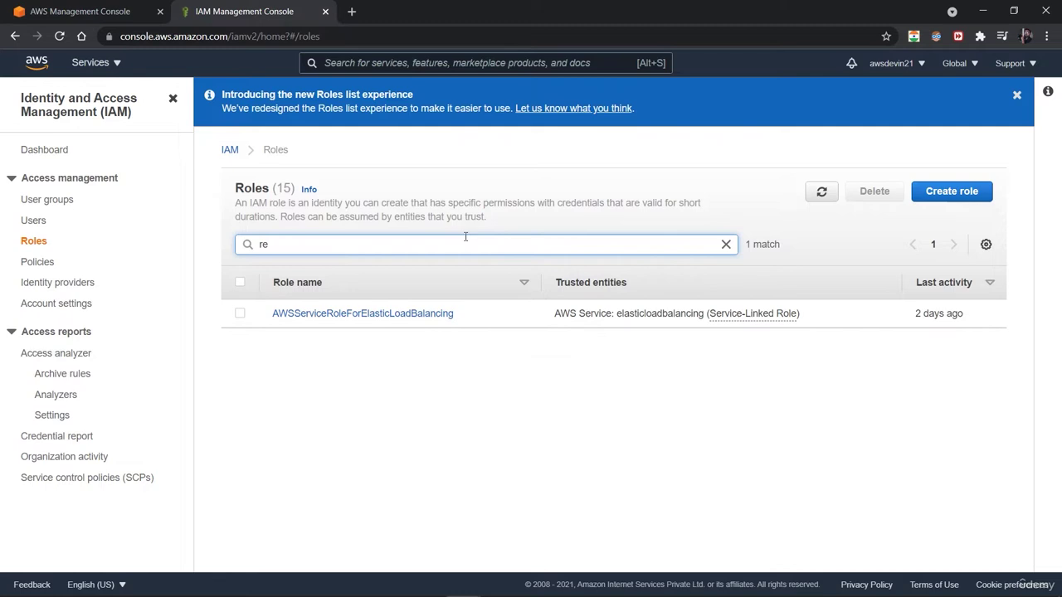
key(BackSpace)
key(BackSpace)
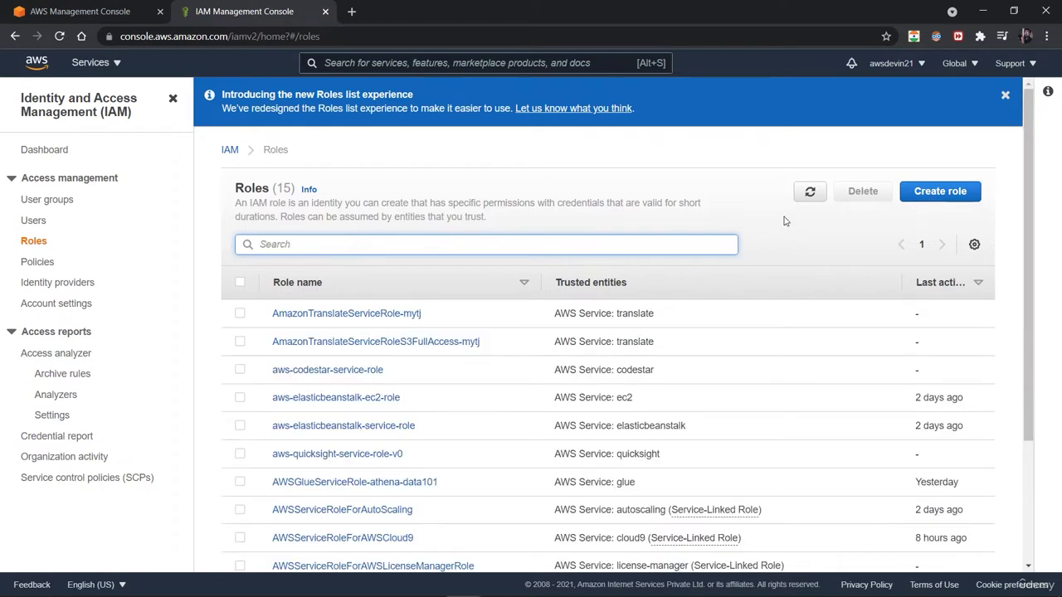
- Start creating a role and go through the trusted entity types, ending on AWS service
click(934, 199)
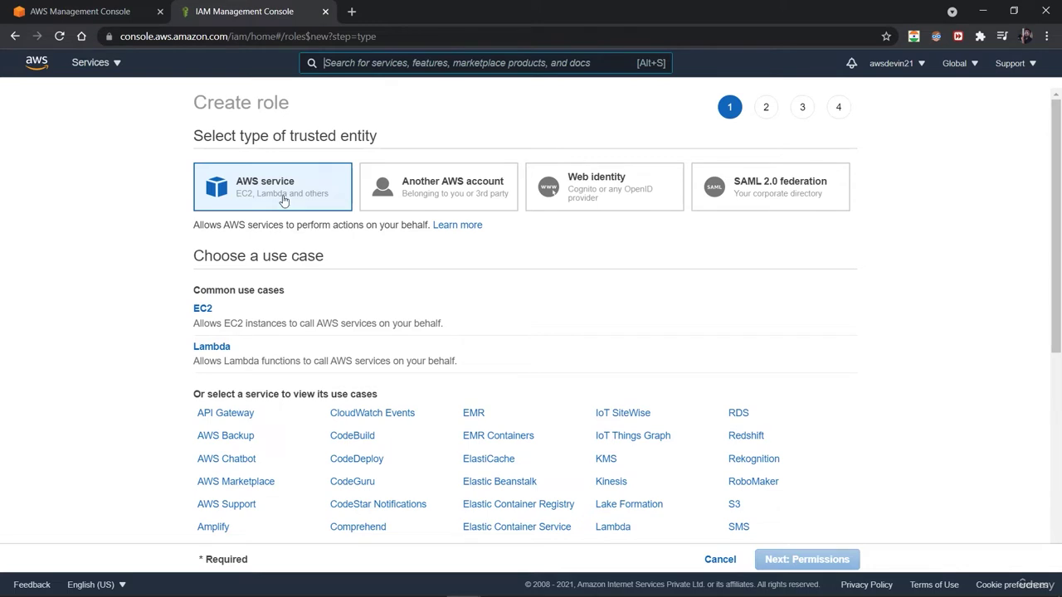
click(399, 205)
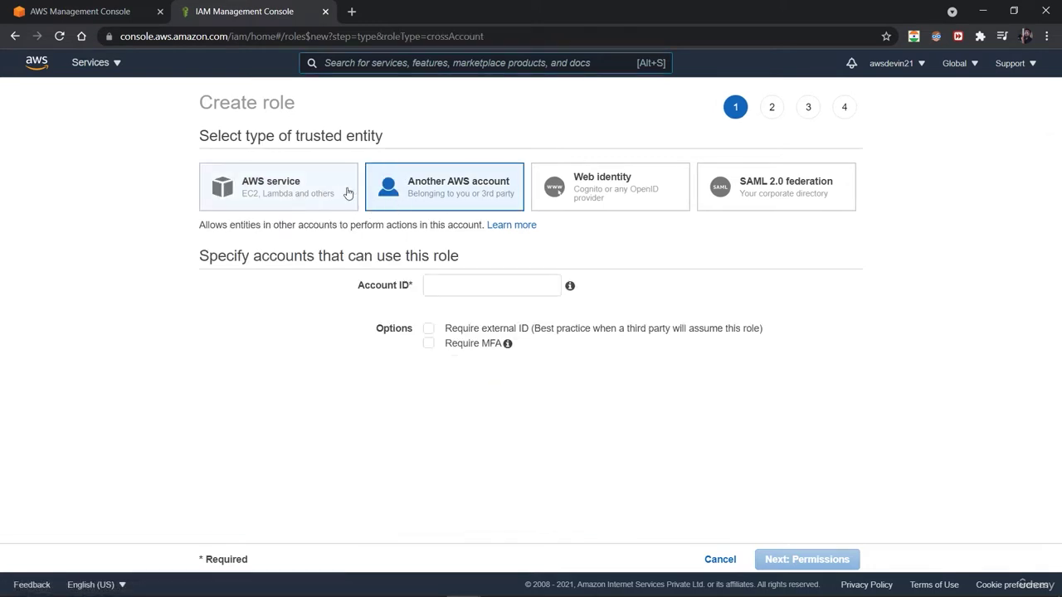
click(585, 208)
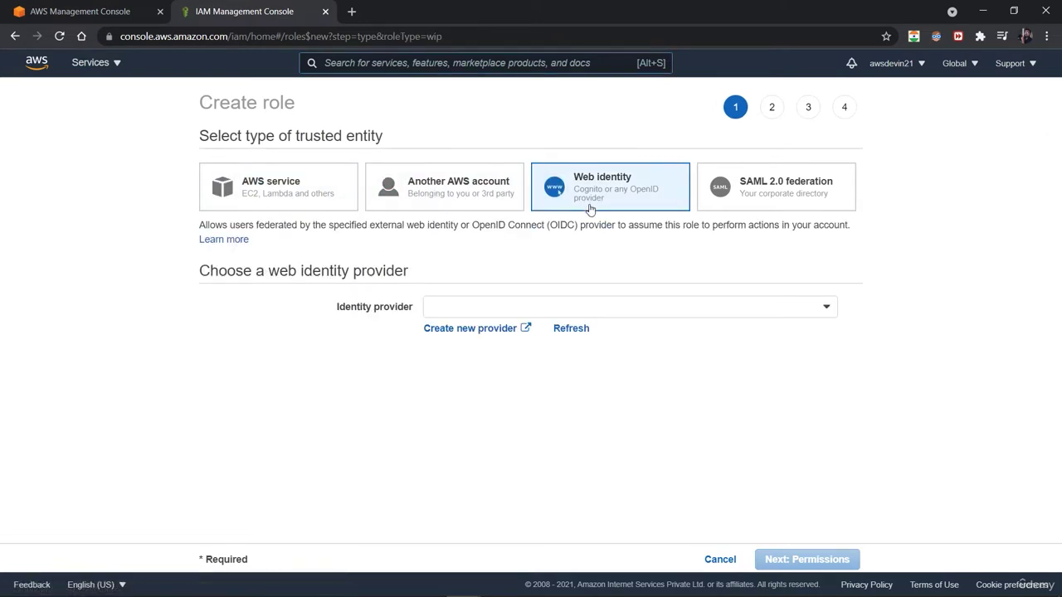
click(723, 199)
click(249, 186)
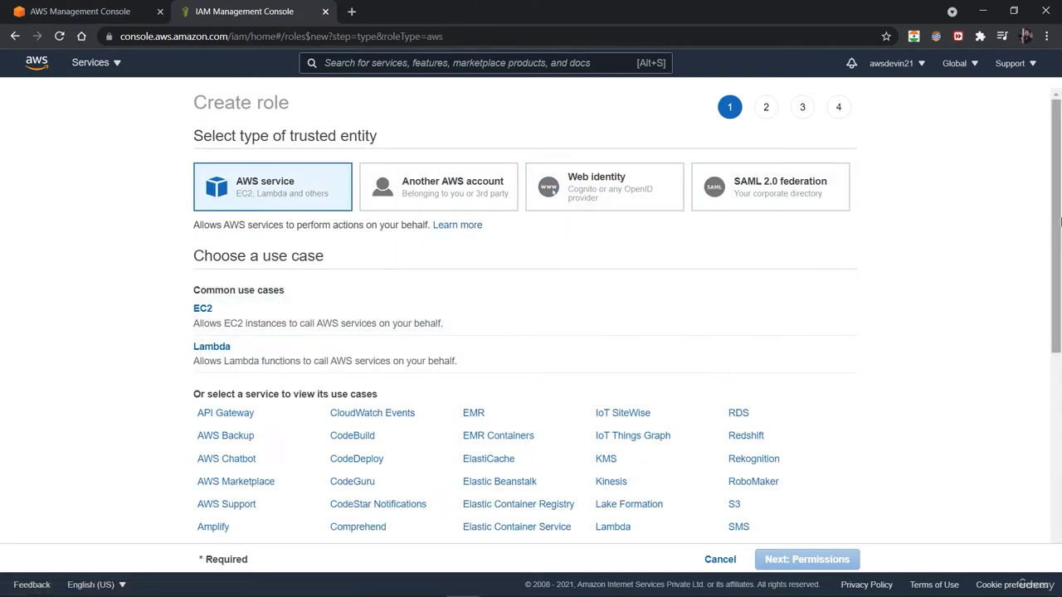
- Look through the services offered for the new role and choose Redshift
scroll(1059, 240, down, 3)
drag(1060, 264, 1060, 356)
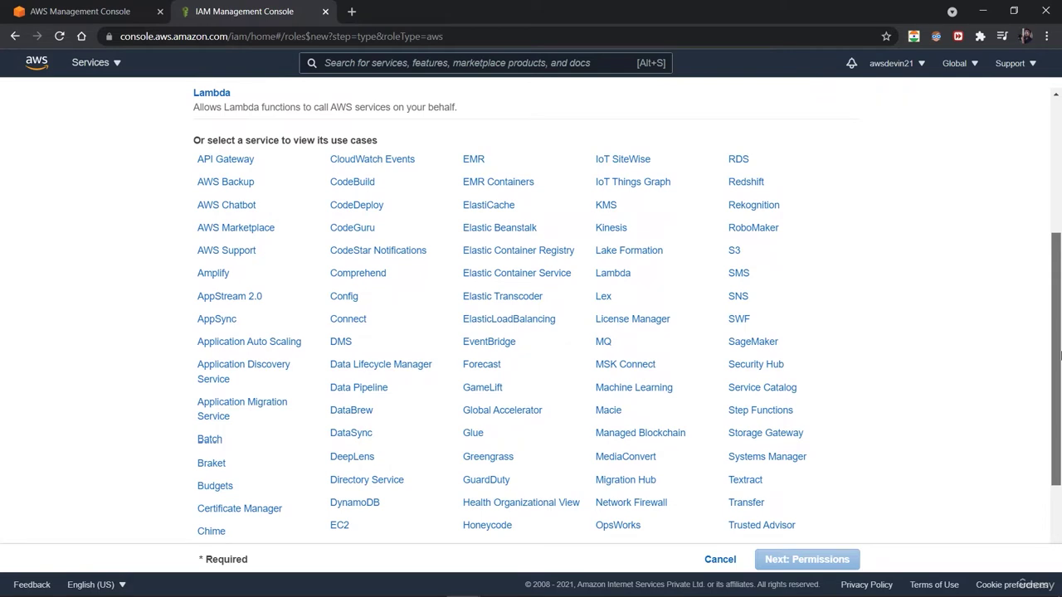
drag(1059, 355, 1060, 356)
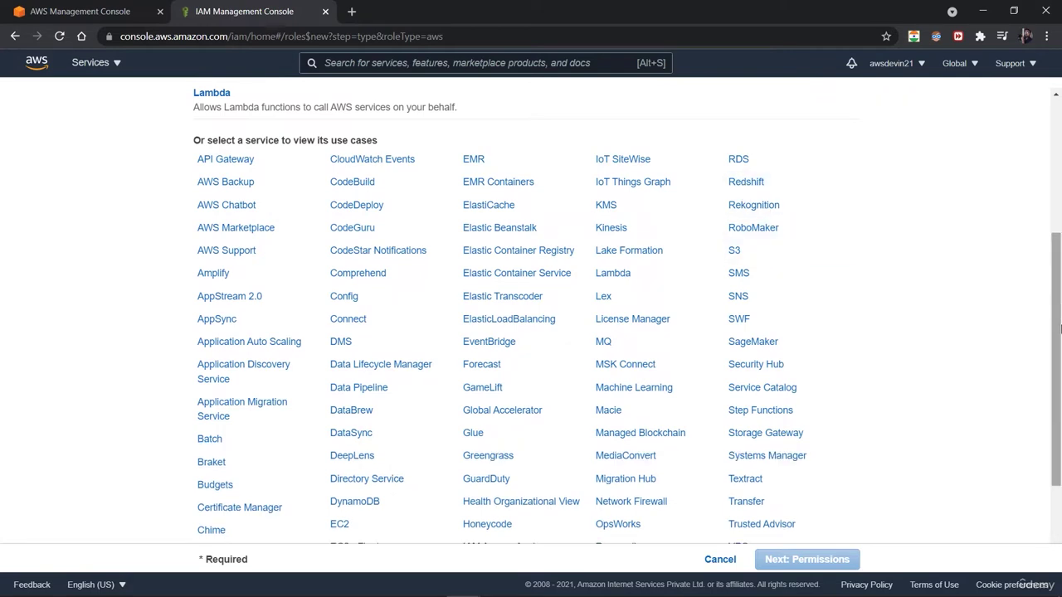
scroll(664, 373, down, 2)
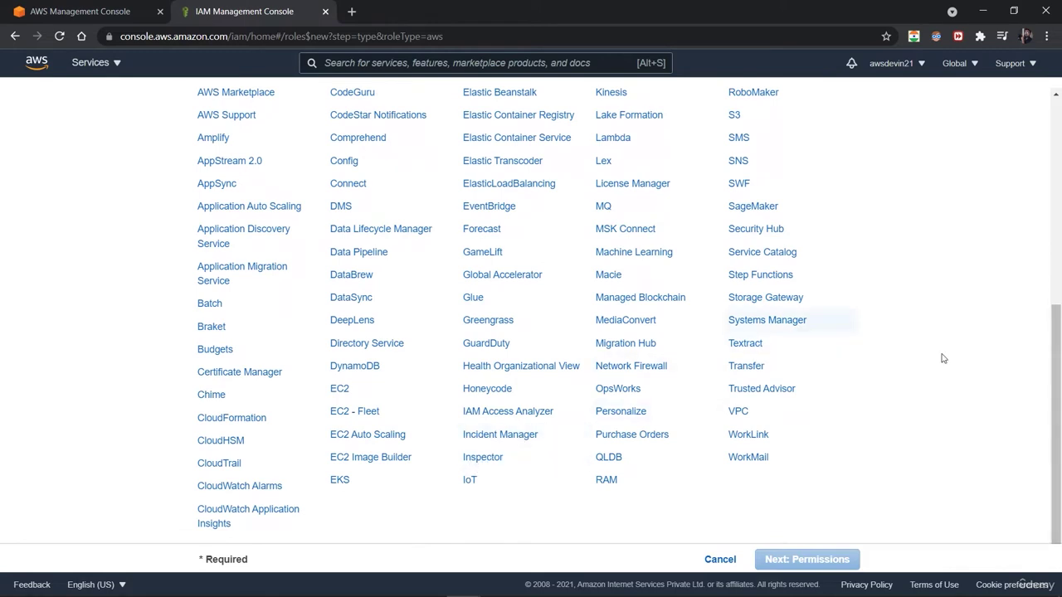
drag(1056, 403, 1056, 289)
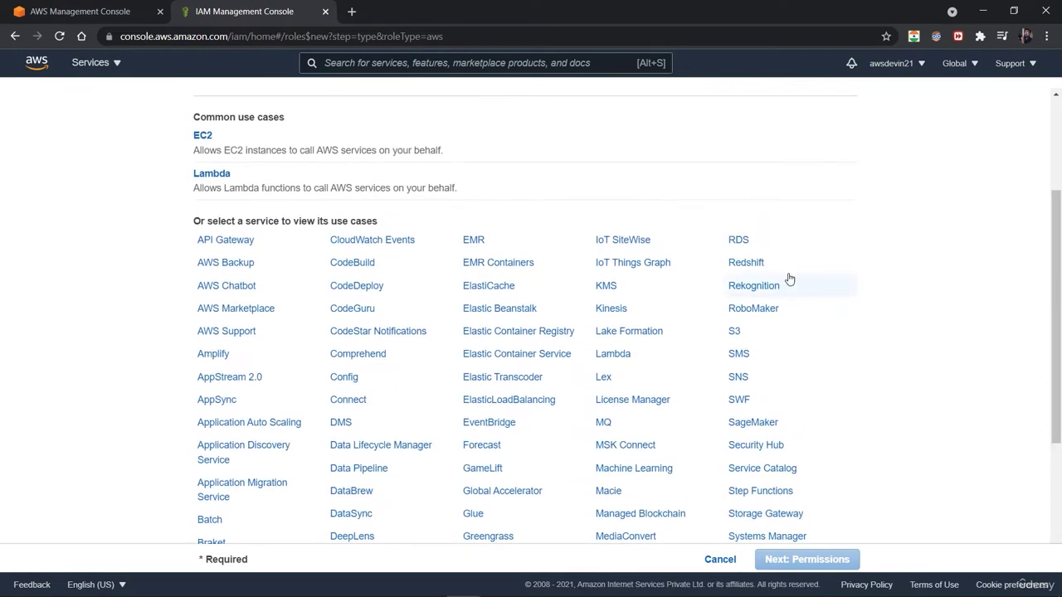
click(749, 264)
- Select the Redshift - Customizable use case and continue to the role's permissions policies
drag(1058, 423, 1057, 178)
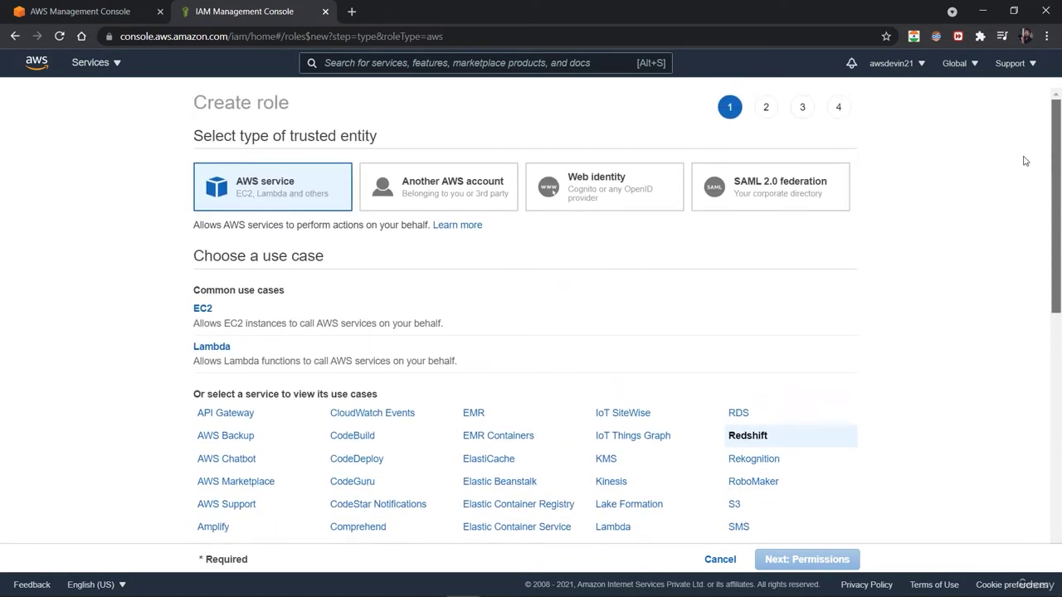
scroll(1026, 166, down, 1)
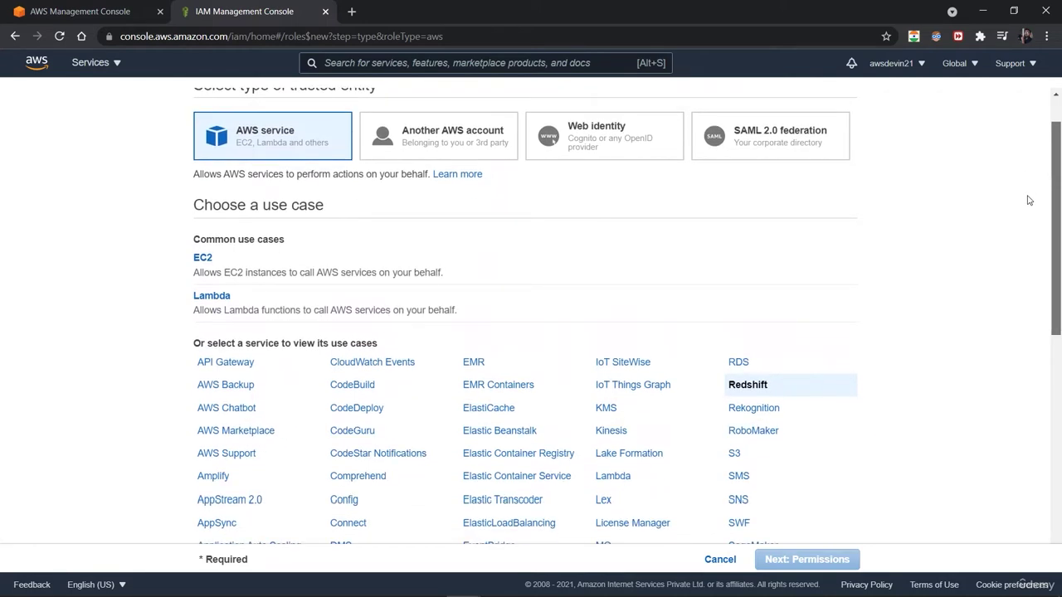
scroll(1029, 203, down, 2)
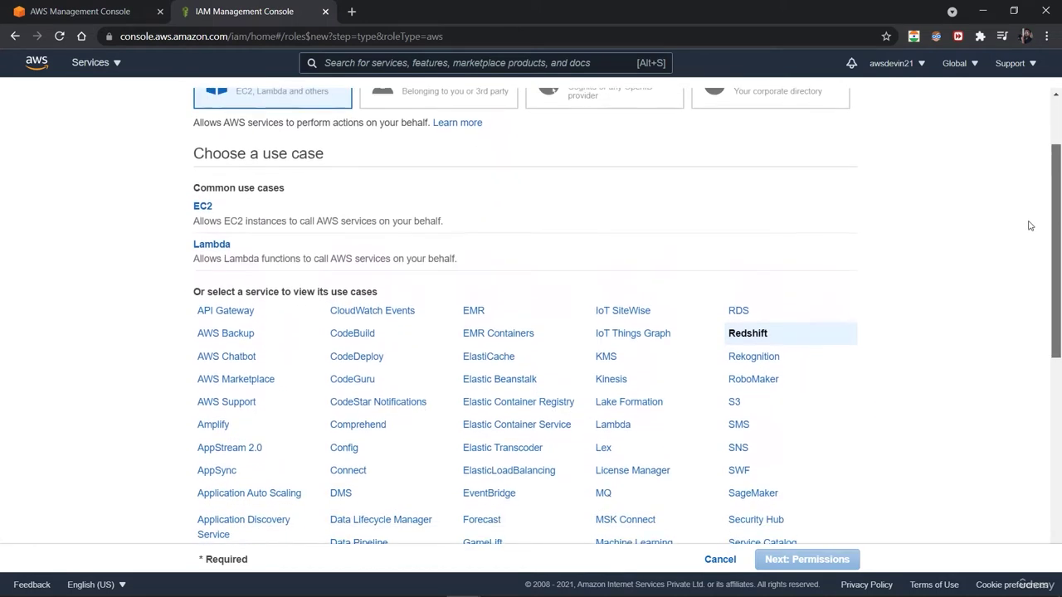
scroll(1029, 241, down, 5)
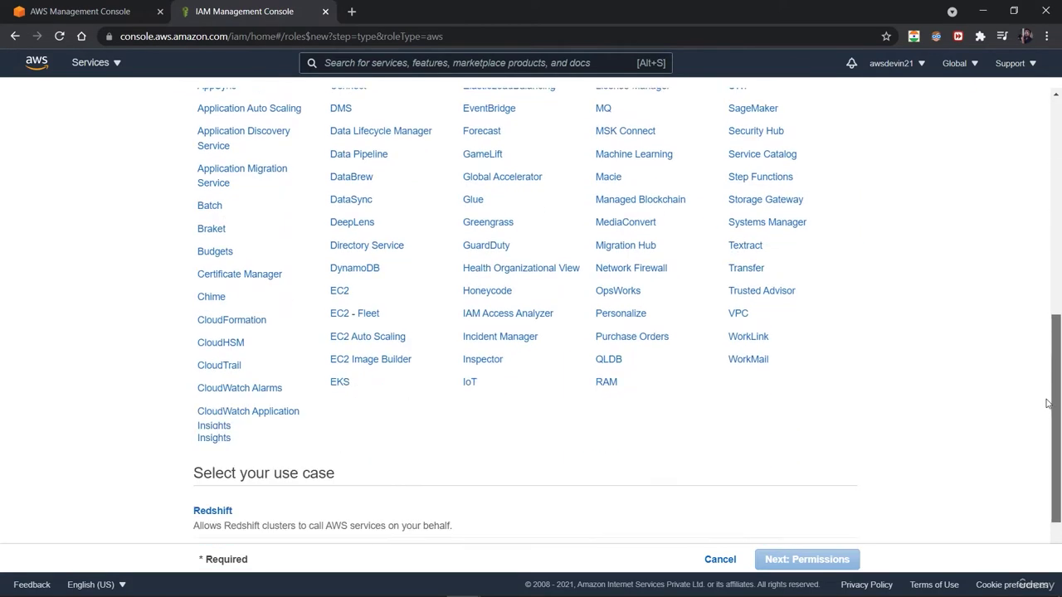
click(311, 434)
click(306, 473)
click(330, 508)
click(385, 490)
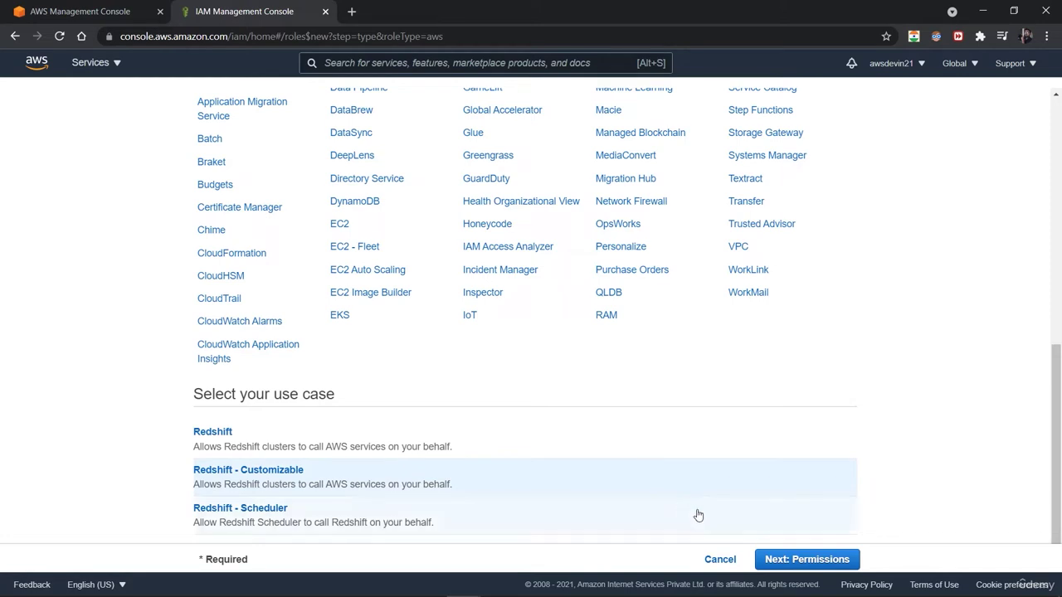
click(783, 561)
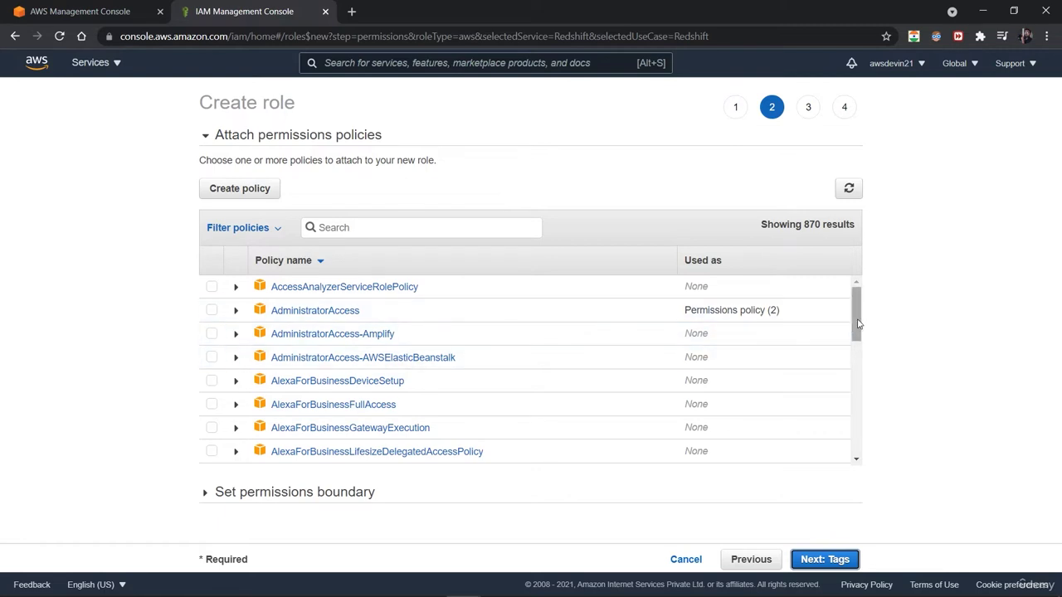
- Try selecting the AmazonAPIGateway PushToCloudWatchLogs, InvokeFullAccess and Administrator policies, and deselect them again
drag(859, 325, 861, 396)
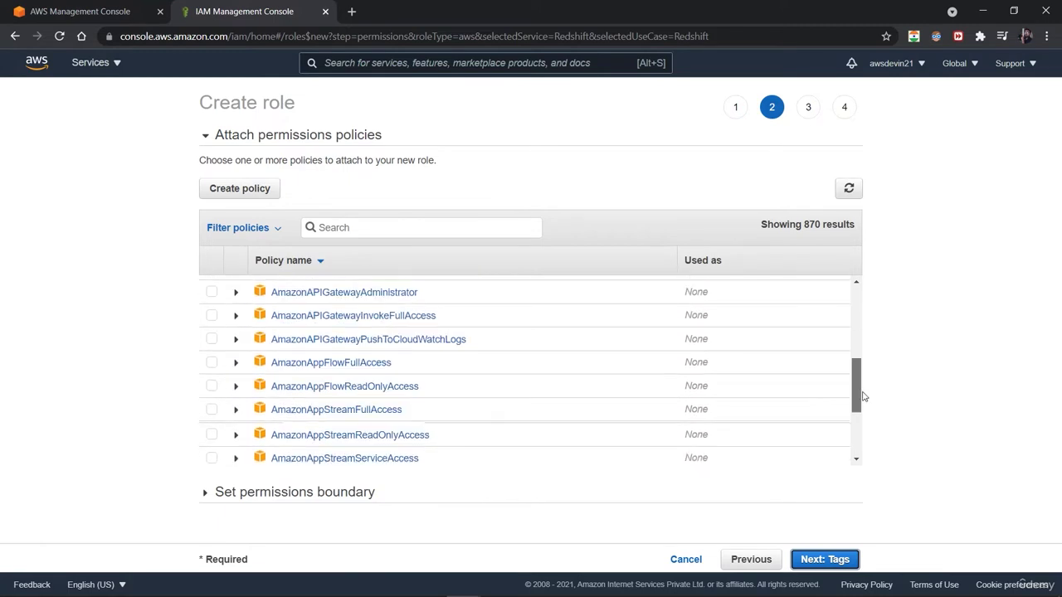
click(212, 340)
click(212, 318)
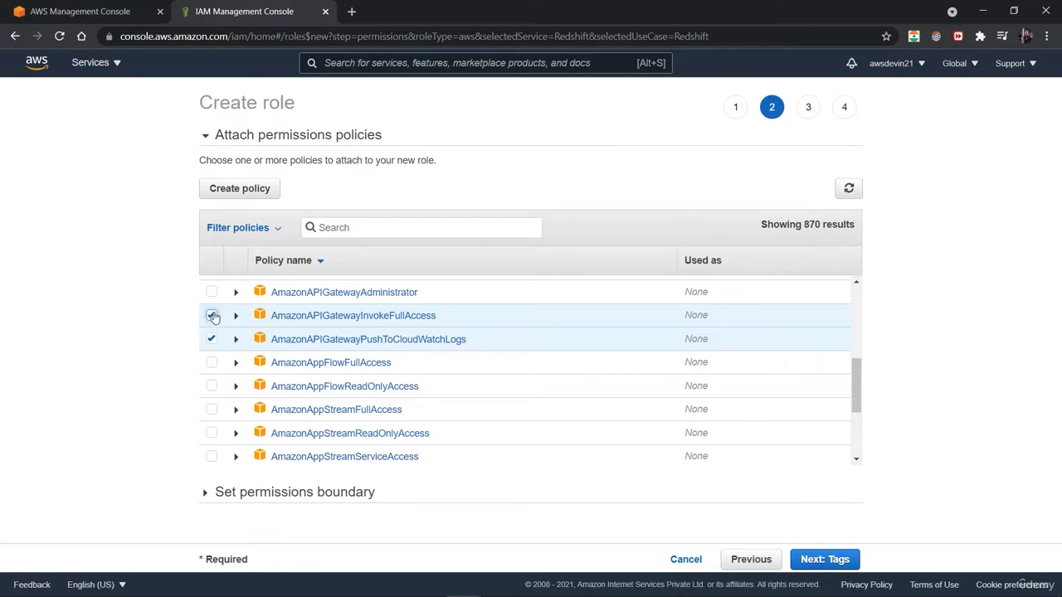
click(213, 293)
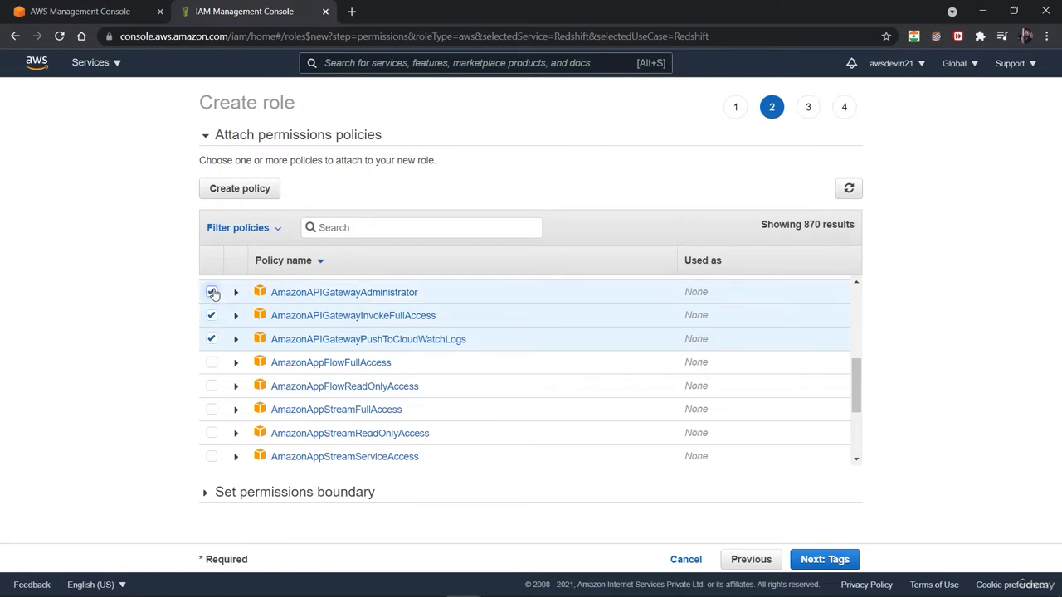
click(212, 292)
click(211, 316)
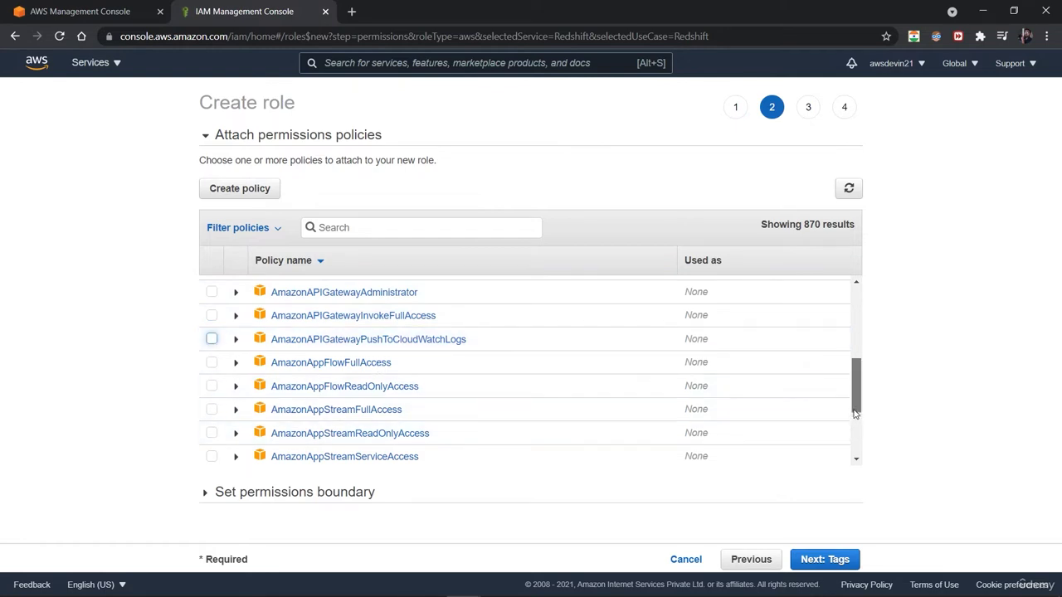
- Look through the list of permissions policies, from the API Gateway entries on to the DynamoDB and EC2 ones
drag(858, 413, 858, 456)
click(856, 459)
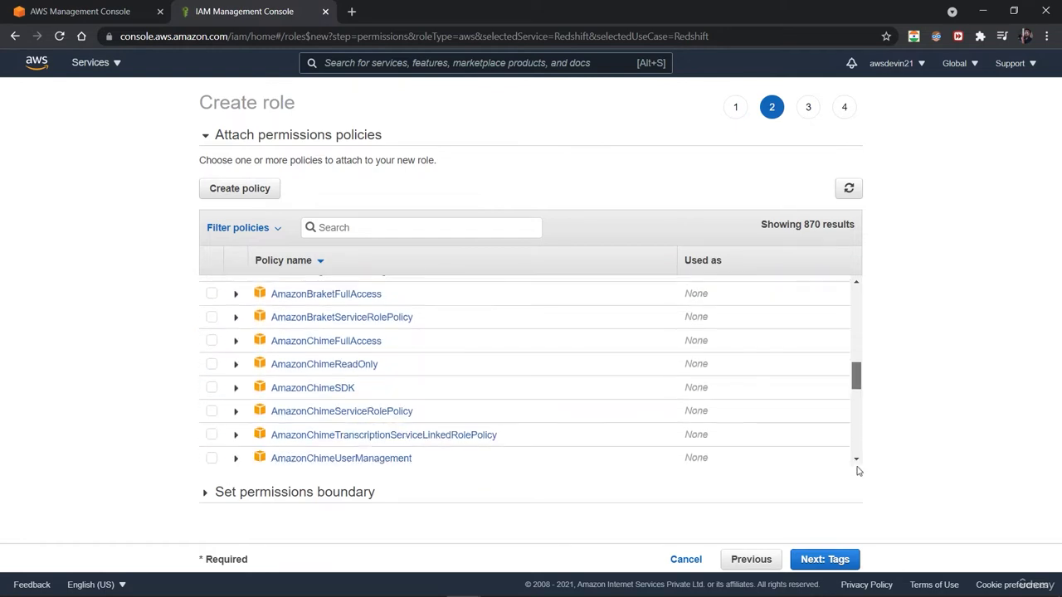
key(Down)
key(Down)
key(Down)
key(Down)
key(Down)
key(Down)
key(Down)
key(Down)
key(Down)
key(Down)
key(Down)
key(Down)
key(Down)
key(Down)
key(Down)
key(Down)
key(Down)
key(Down)
key(Down)
key(Down)
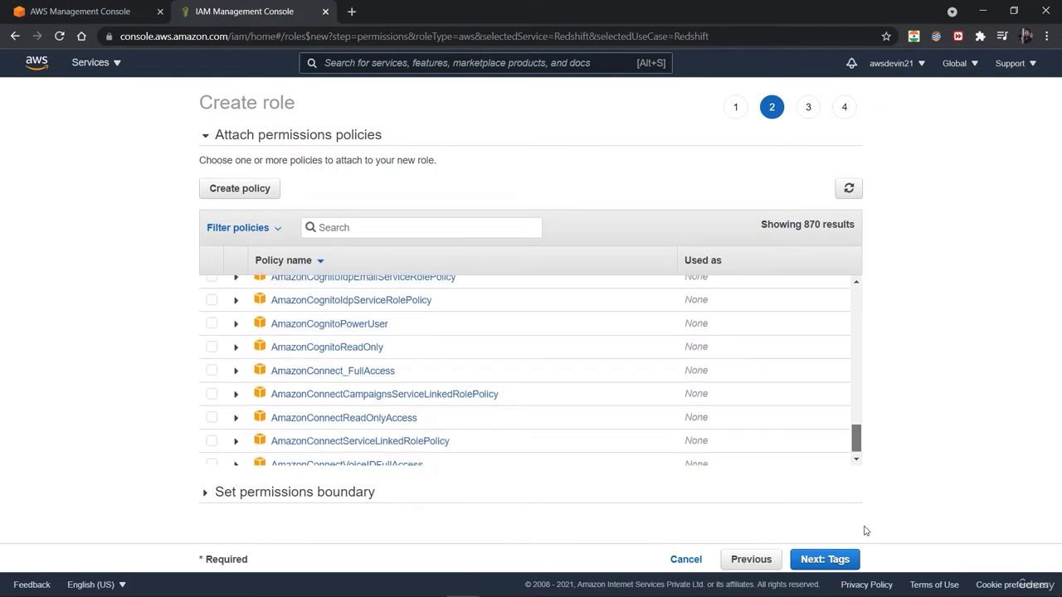
key(Down)
key(Down)
key(Down)
key(Down)
key(Down)
key(Down)
key(Down)
key(Down)
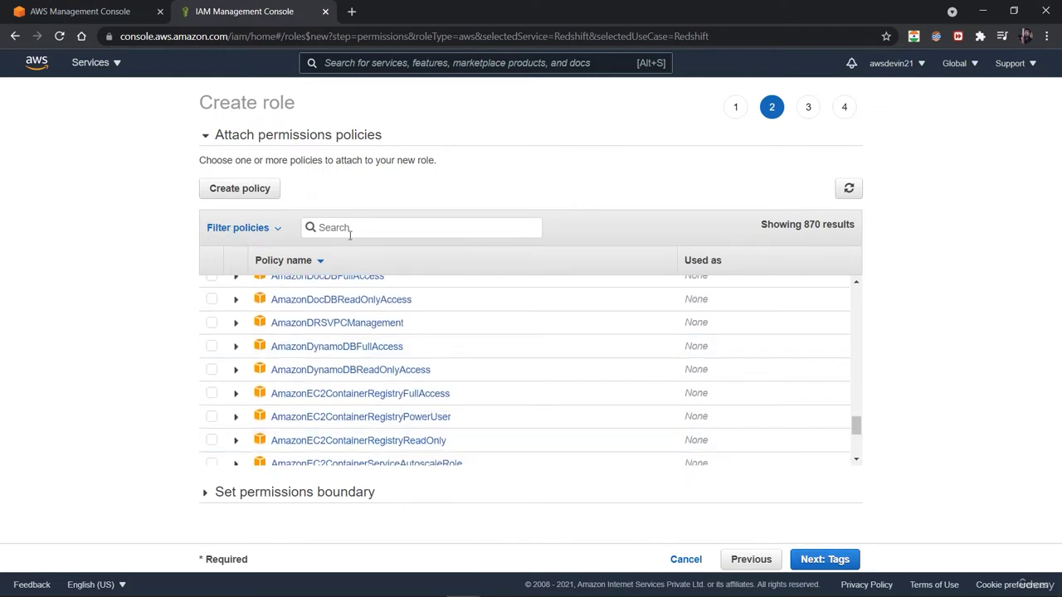
- Search the policies for s3, select AmazonS3FullAccess and review its policy details
click(372, 231)
text(s3)
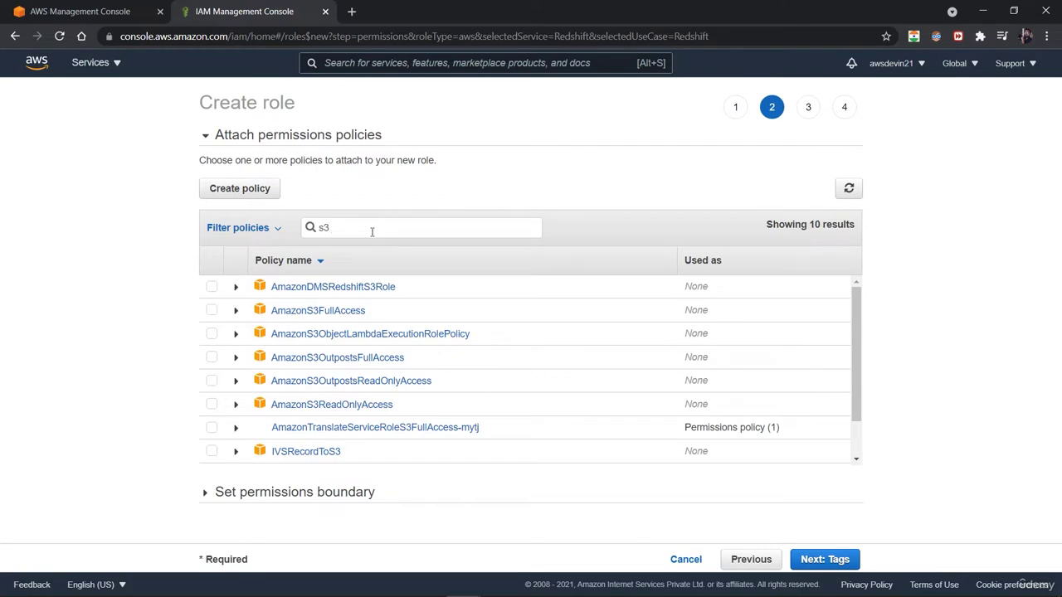
click(212, 312)
click(236, 312)
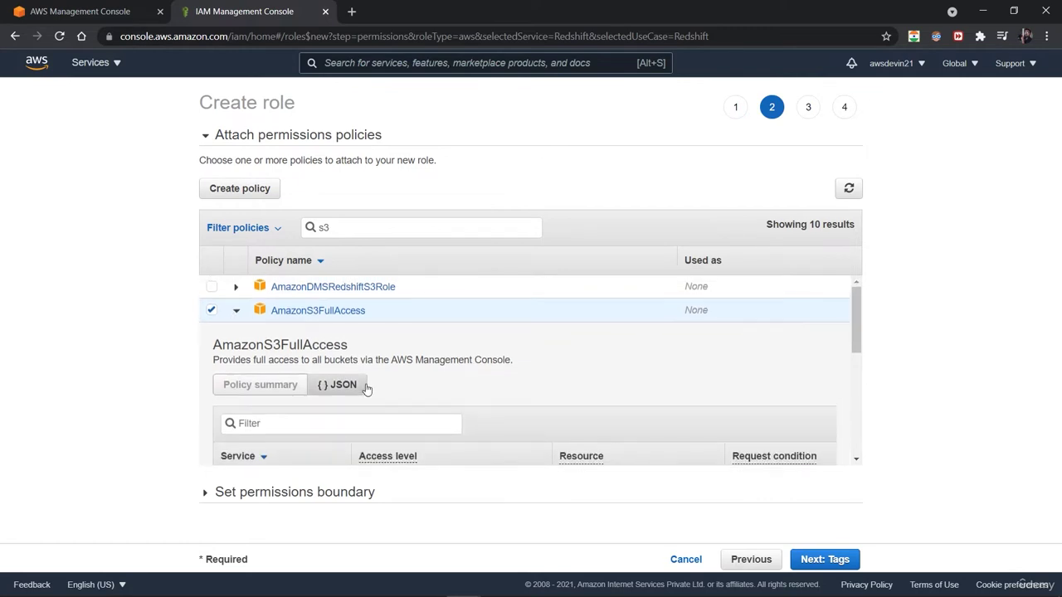
scroll(855, 349, down, 1)
drag(855, 349, 853, 312)
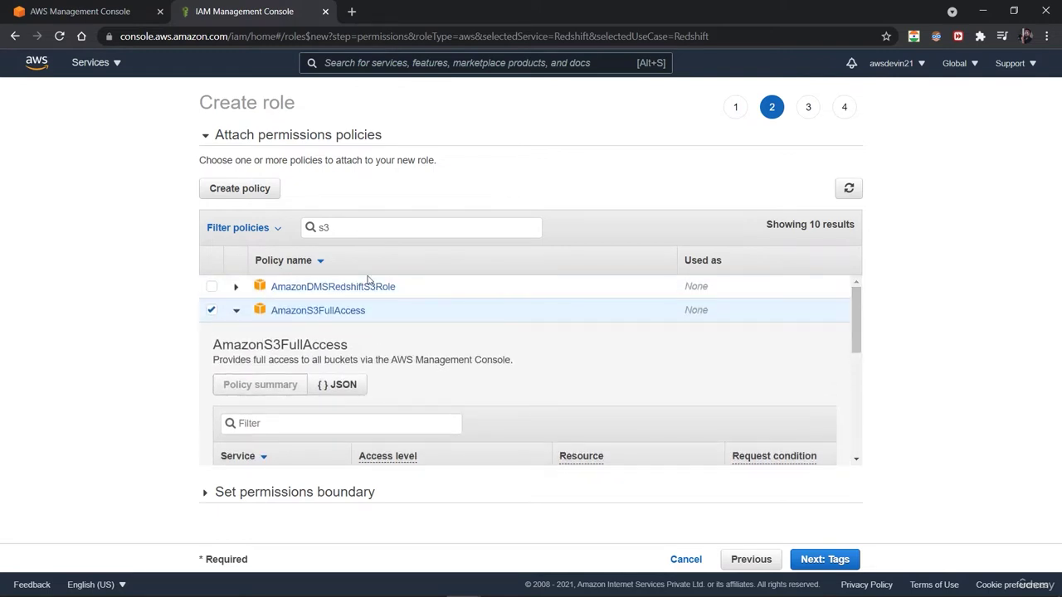
click(236, 310)
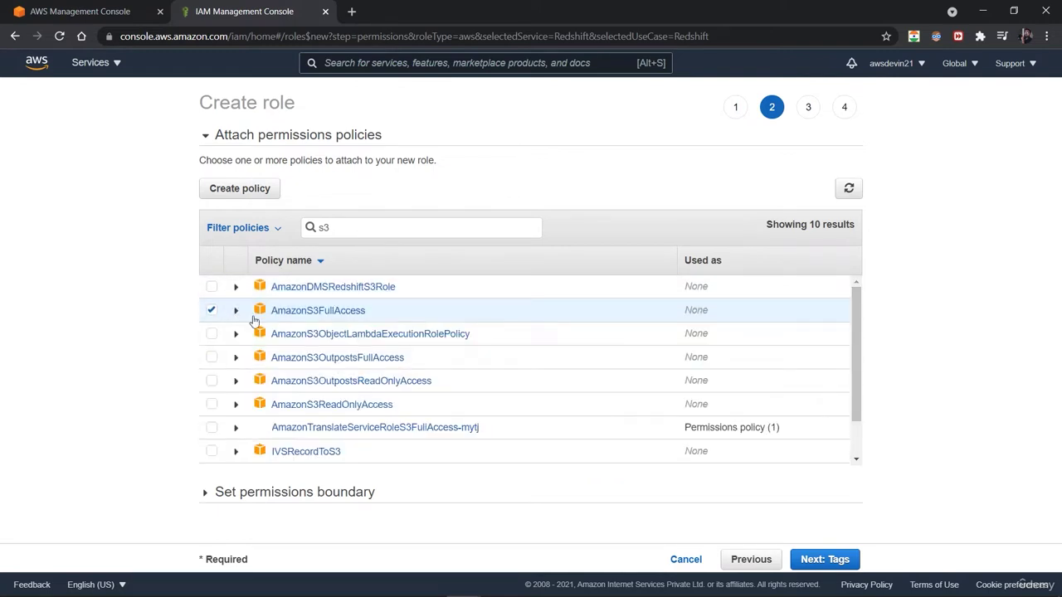
- Add AmazonS3OutpostsFullAccess to the selection, trying the Outposts read-only, S3 read-only and Object Lambda policies and deselecting them
click(212, 358)
click(212, 384)
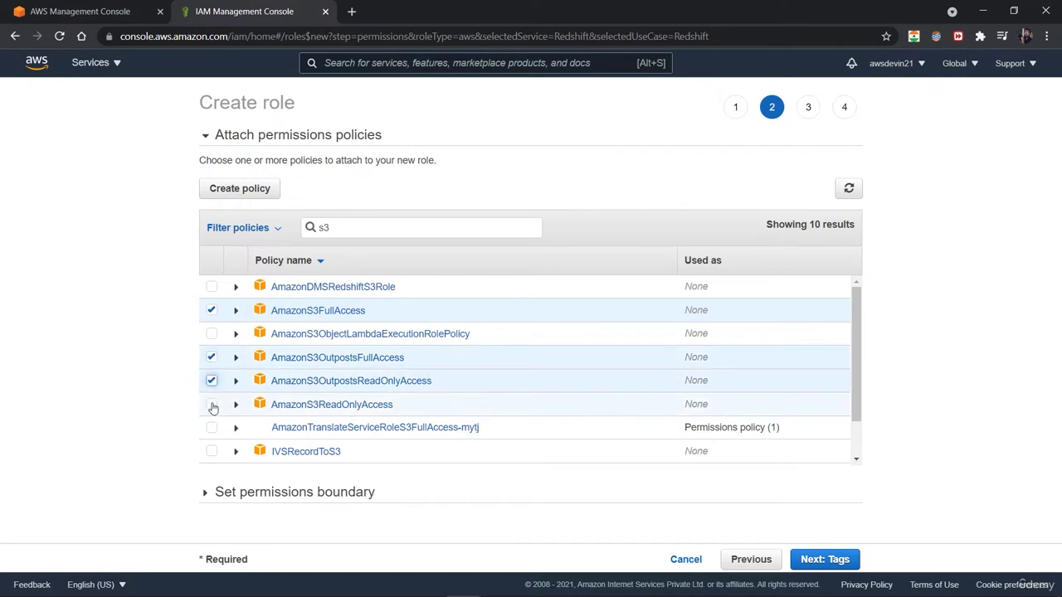
click(211, 405)
click(213, 335)
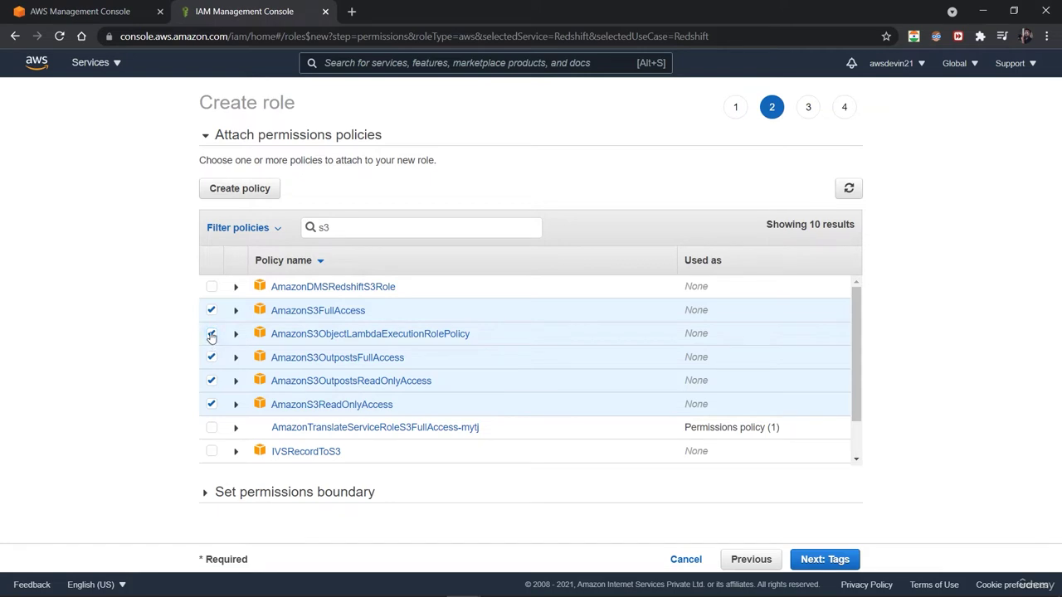
click(212, 334)
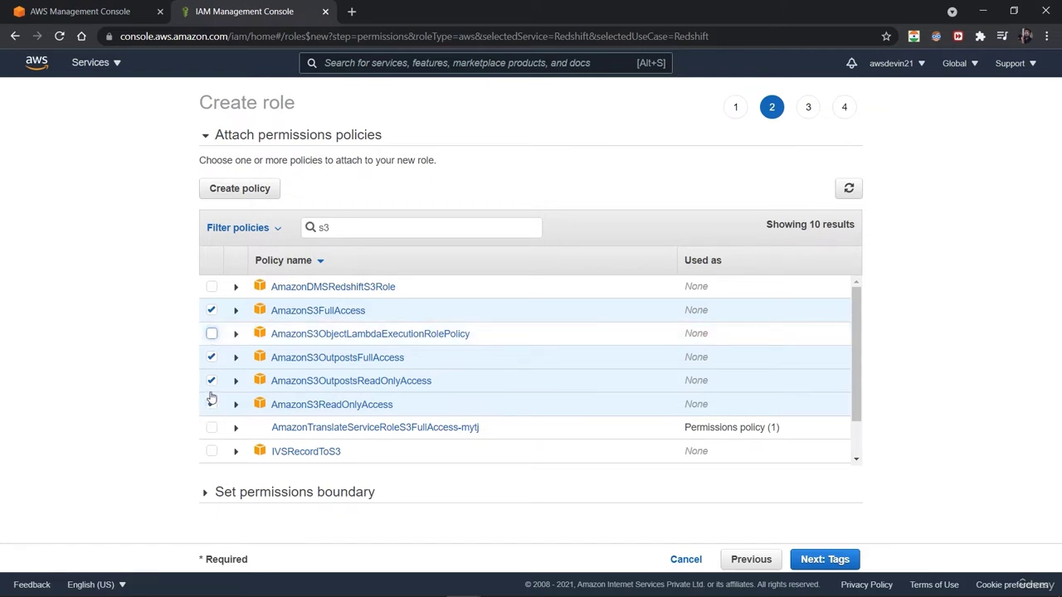
click(212, 403)
click(212, 381)
click(211, 404)
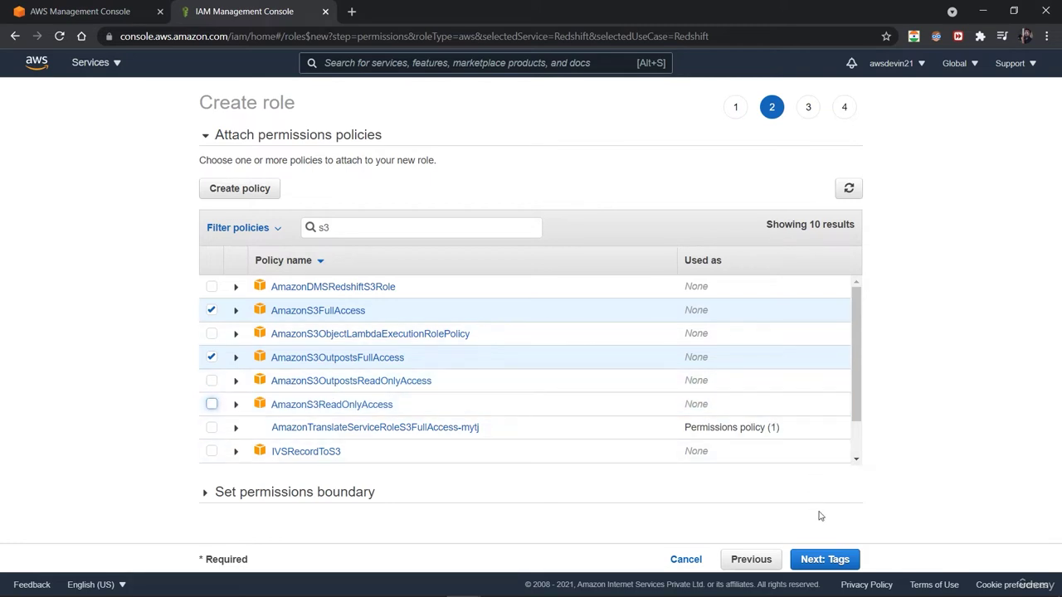
- View the optional role tags, return to the permissions policies and start creating a new policy
click(826, 561)
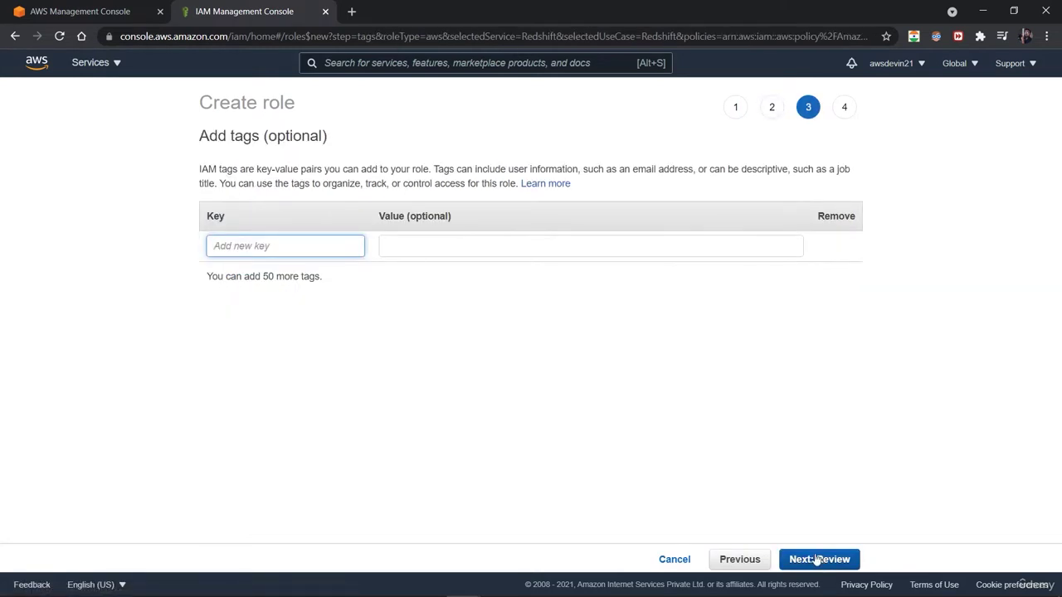
click(745, 558)
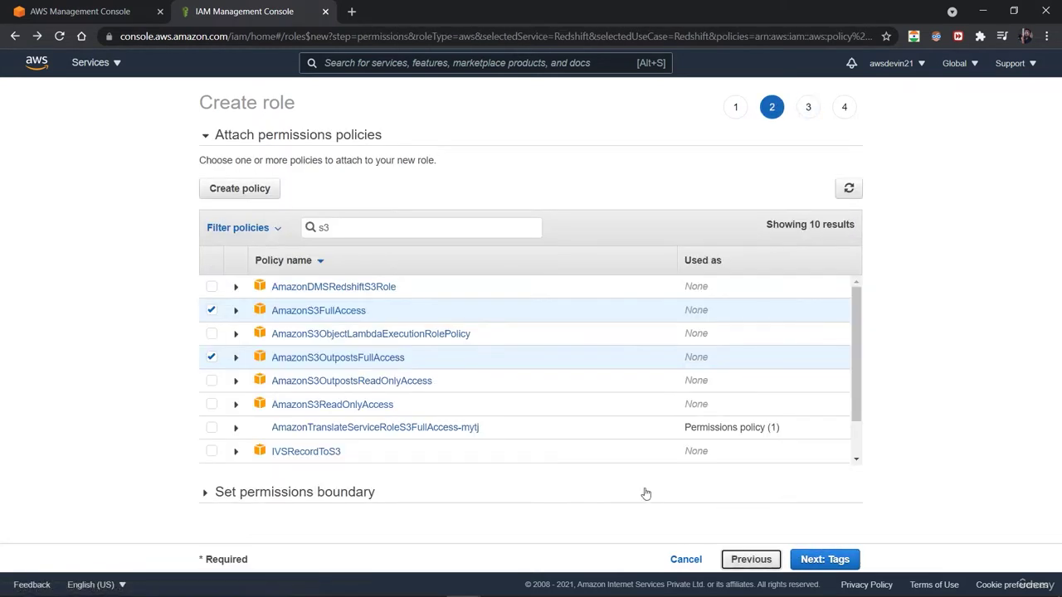
click(244, 190)
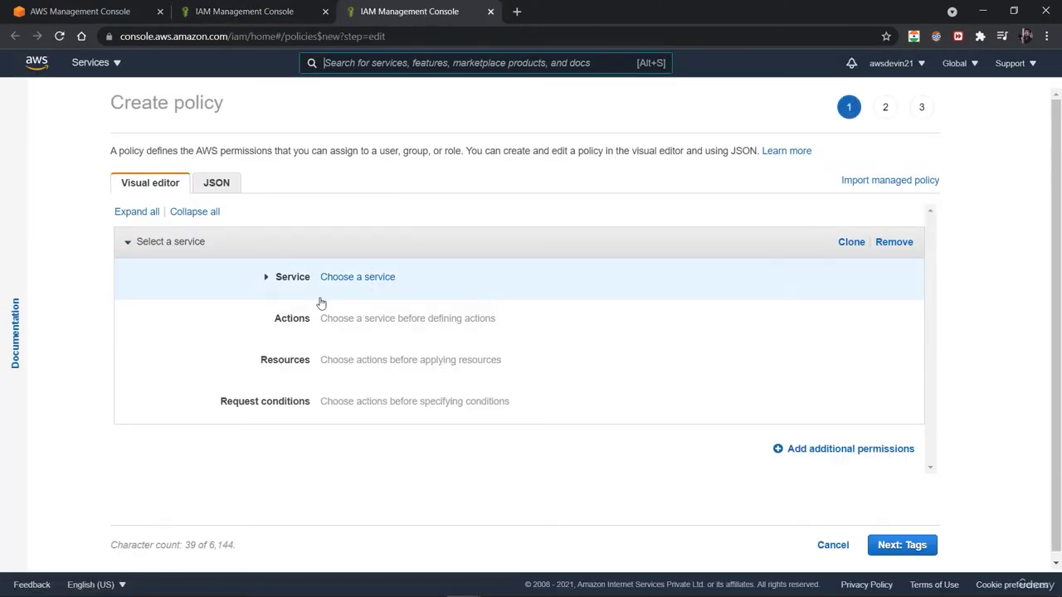
- View the new policy's service list and its JSON source, and close the policy creation page
click(268, 278)
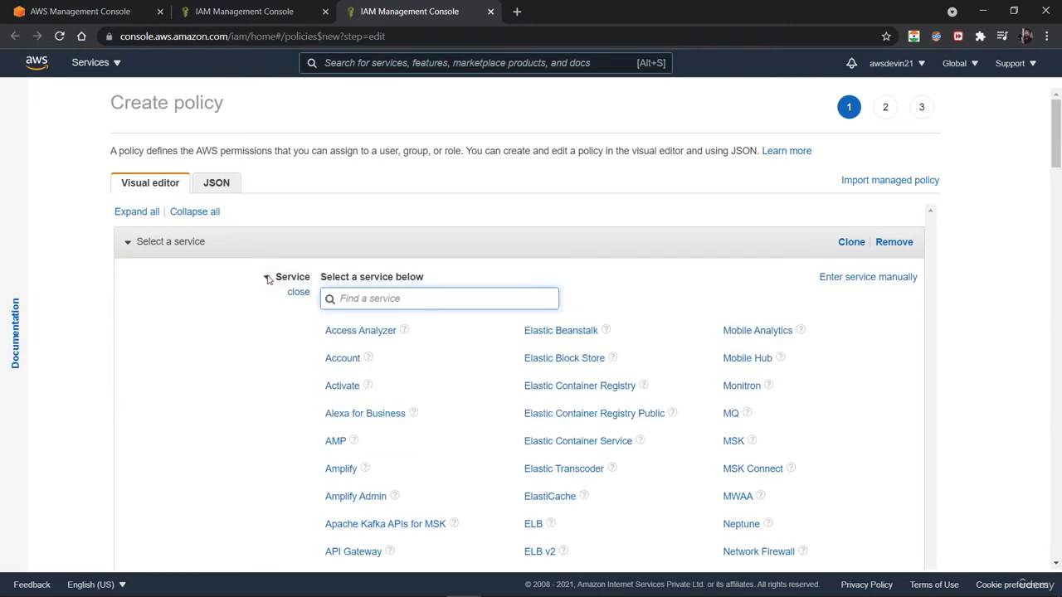
click(210, 184)
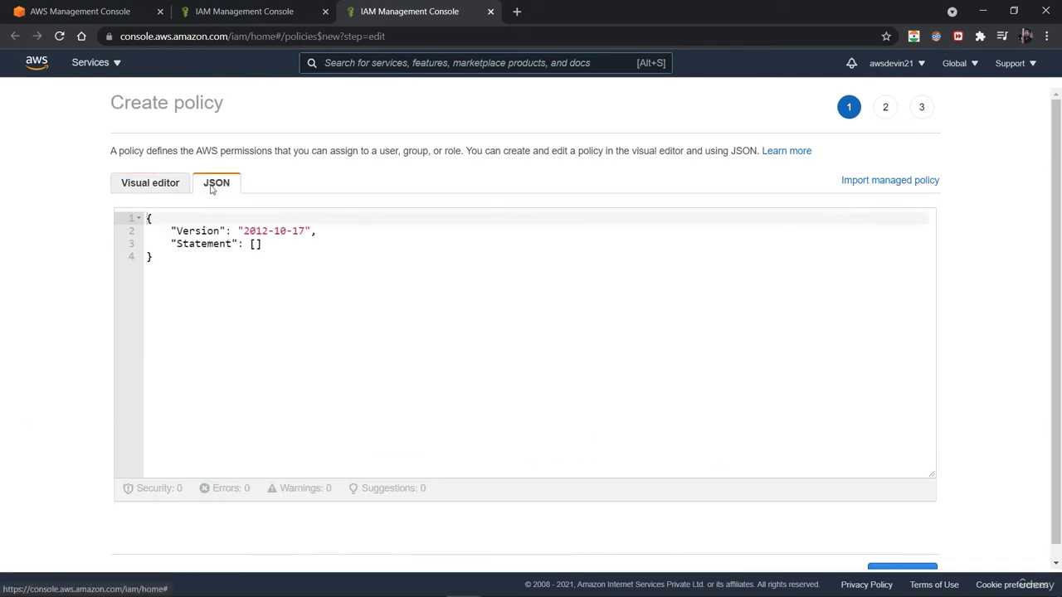
click(167, 184)
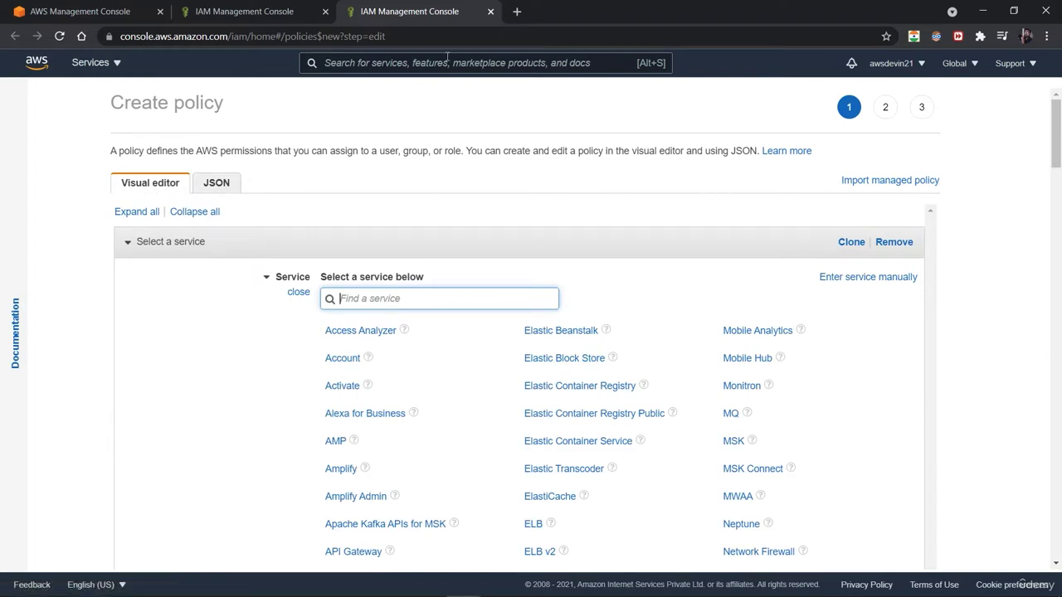
click(490, 12)
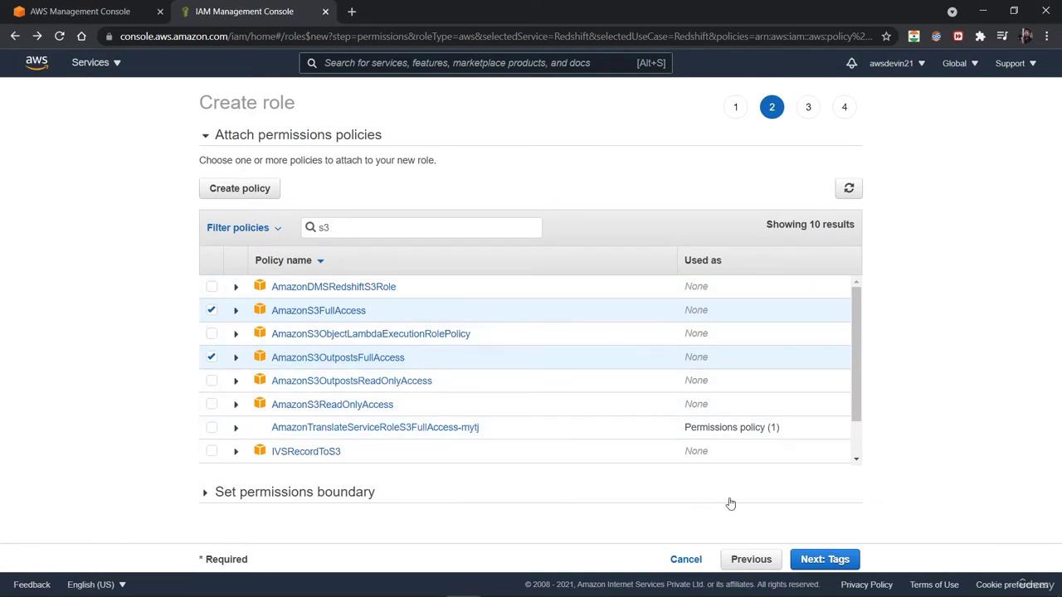
- Continue to the role review without adding tags and name the role redshift-role
click(823, 561)
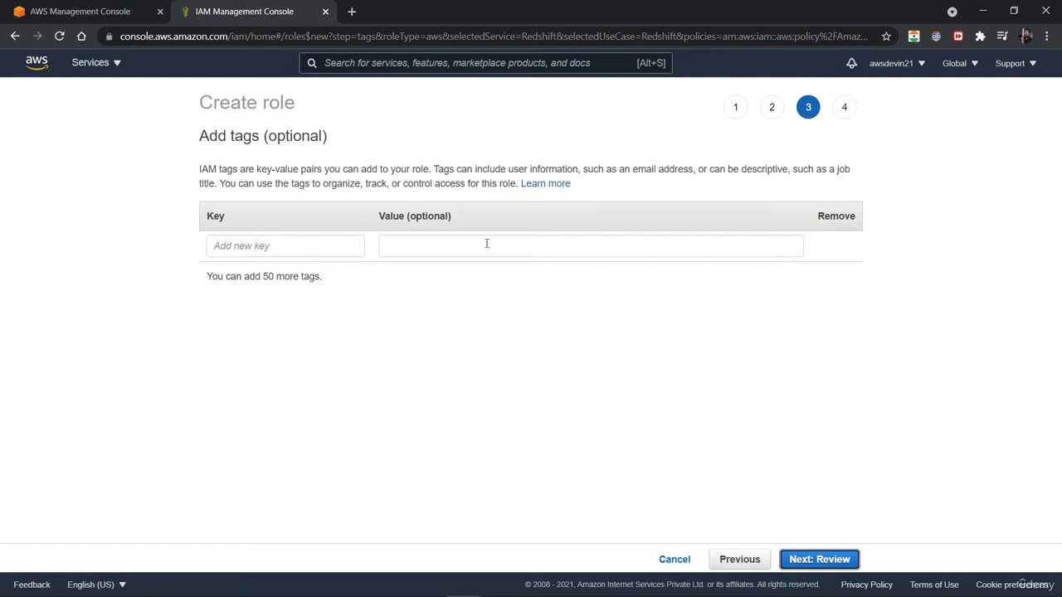
click(813, 561)
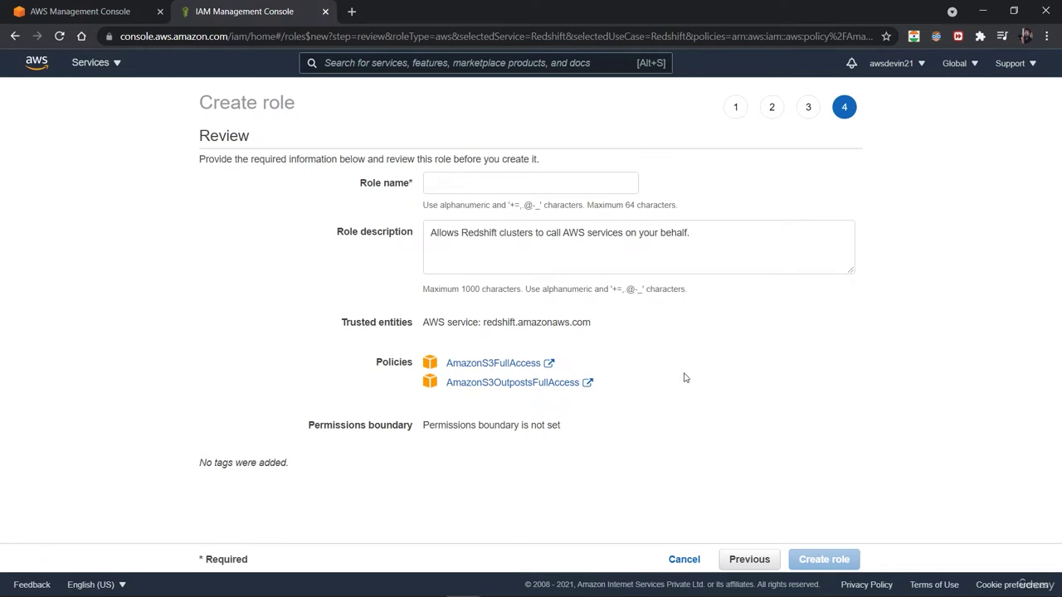
click(498, 183)
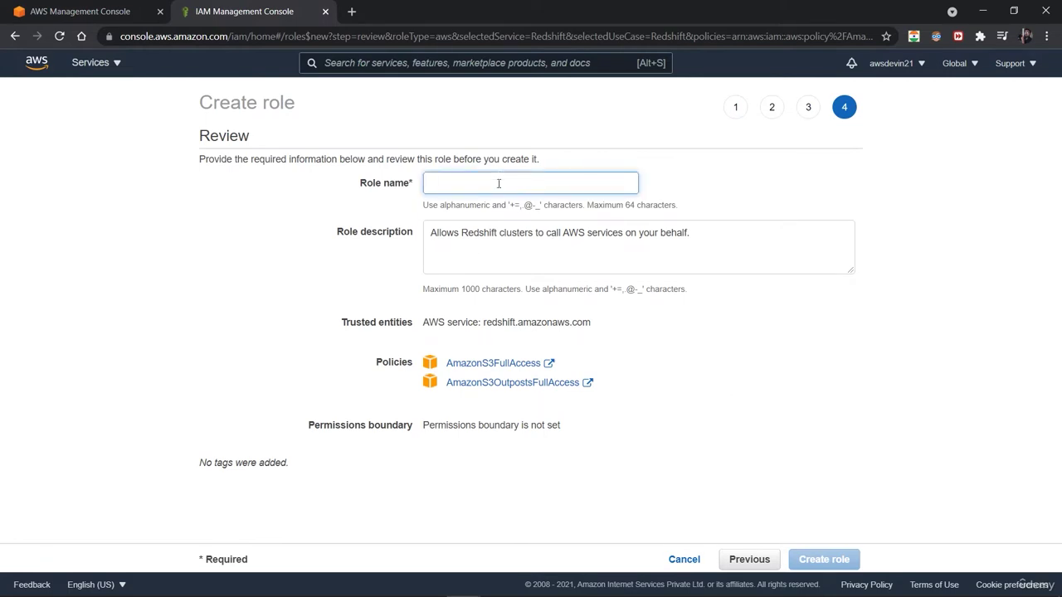
text(redshift-iamrole)
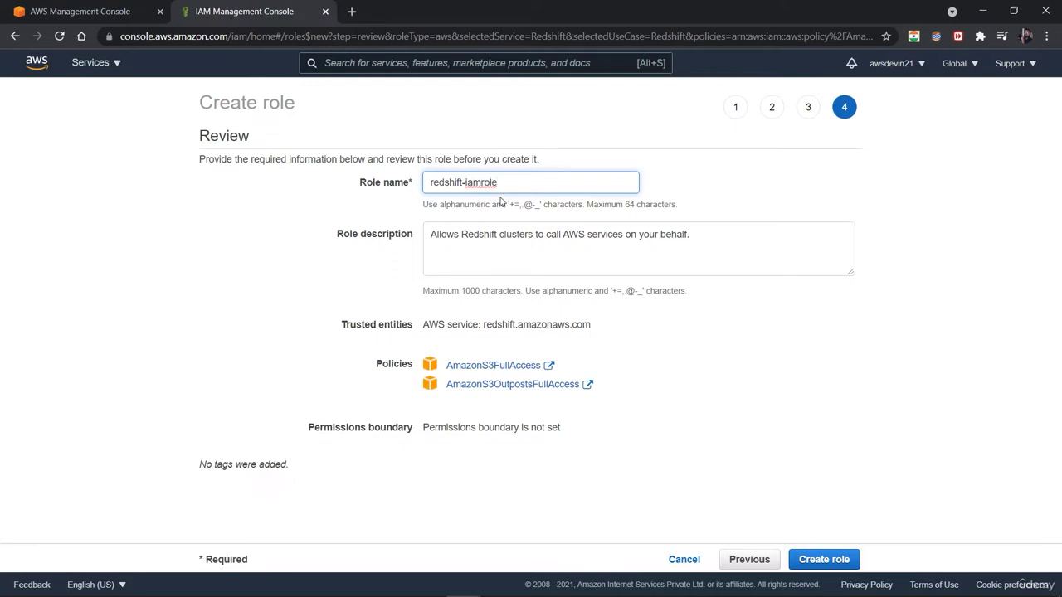
drag(479, 182, 465, 177)
key(BackSpace)
- Change the role description to "Allows Redshift clusters to call S3 data on your behalf." and create the role
click(720, 247)
drag(564, 234, 587, 236)
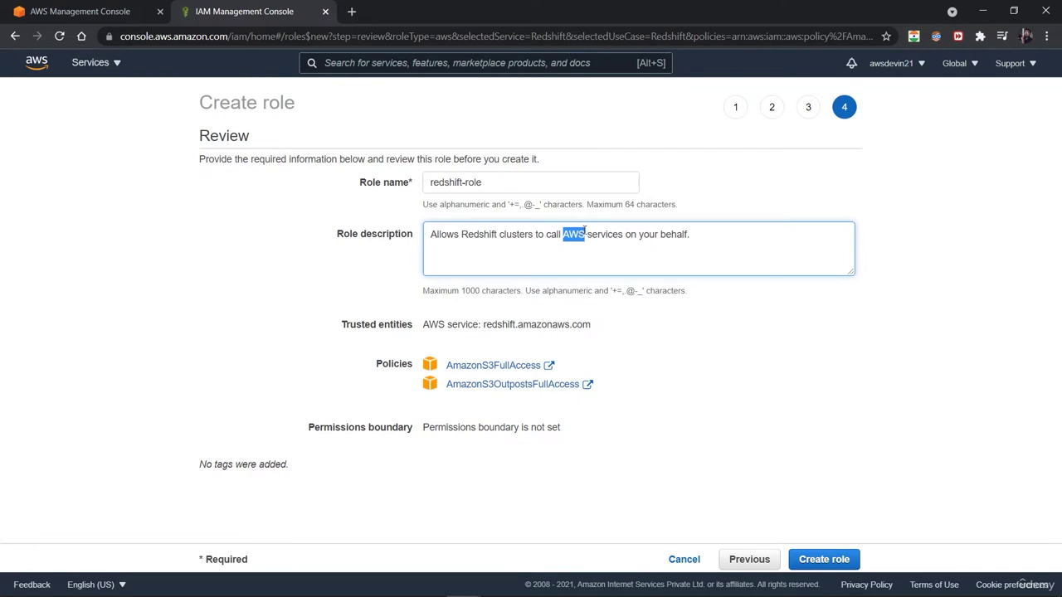
text(s3)
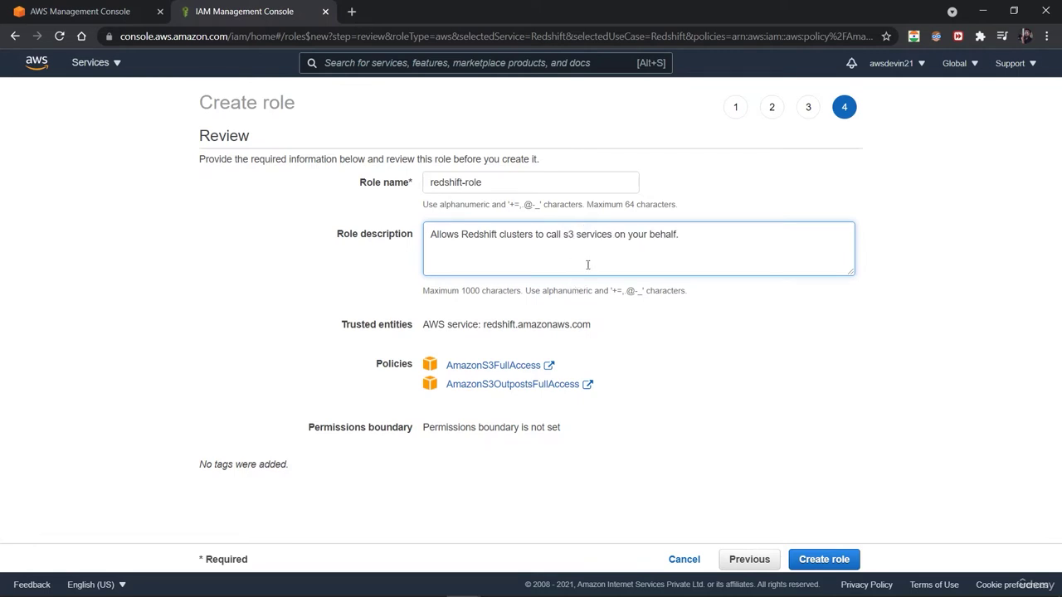
key(BackSpace)
text(S)
drag(579, 236, 615, 235)
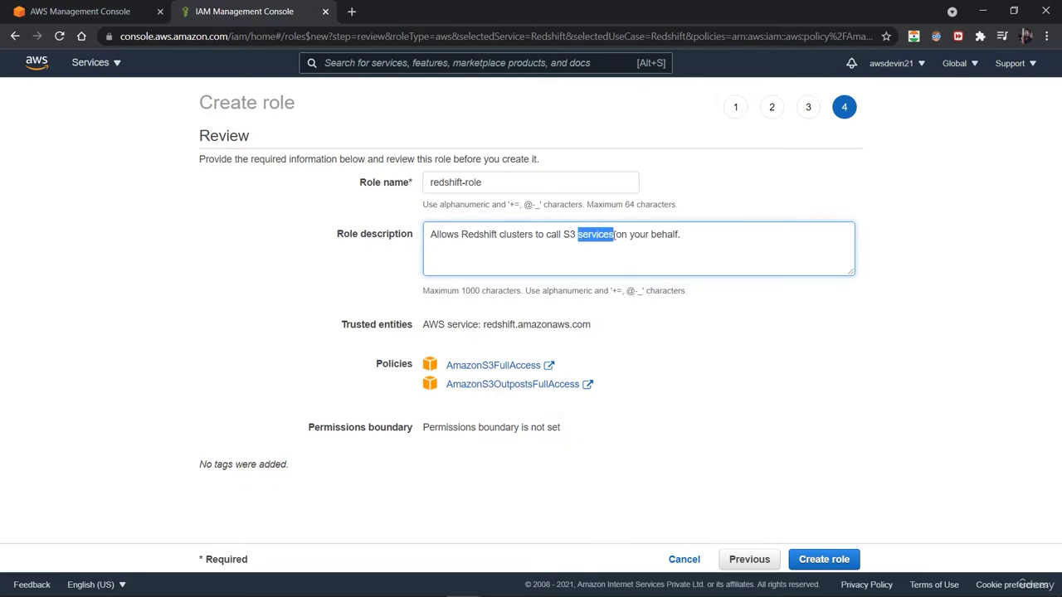
key(BackSpace)
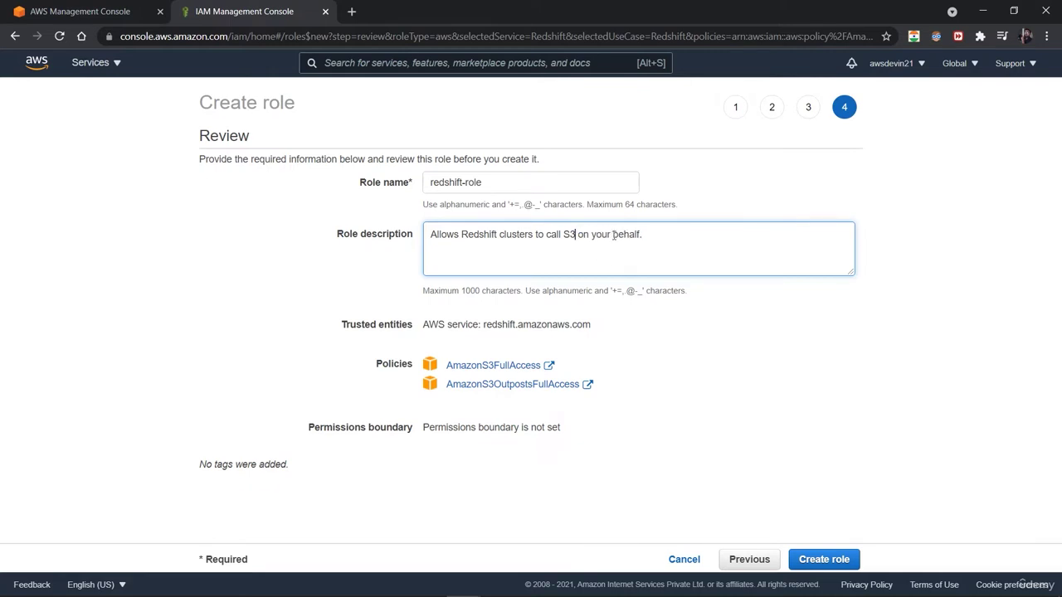
text(data)
click(823, 561)
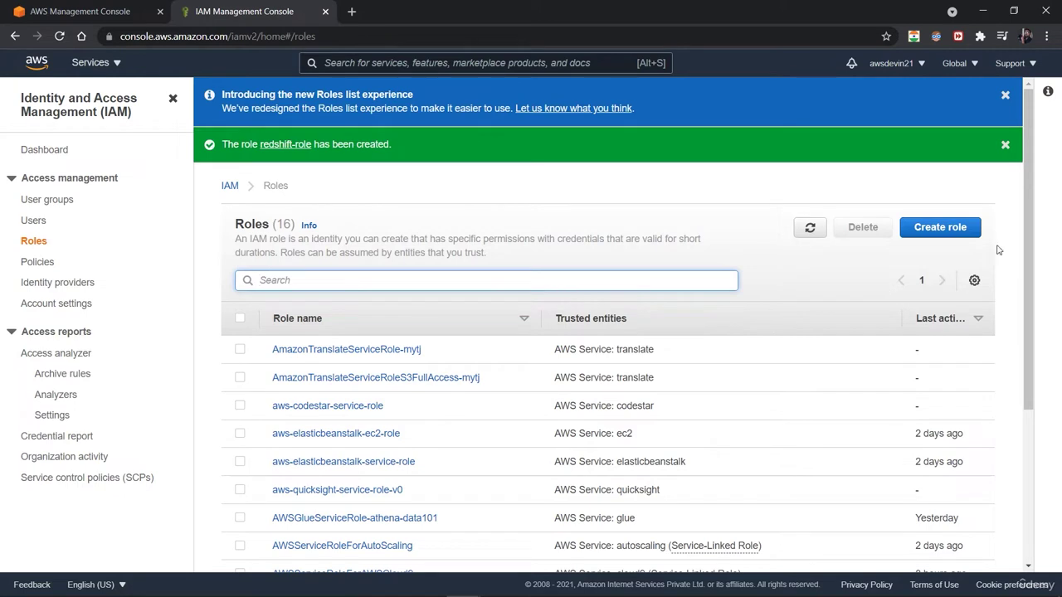
- Search the roles for red, open the summary of redshift-role and copy its role ARN
text(red)
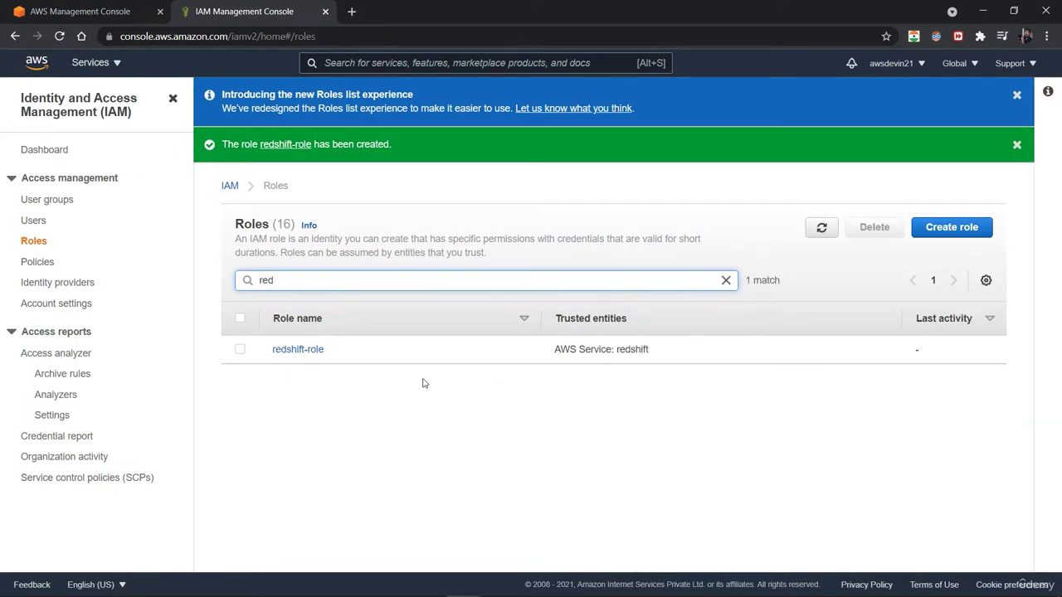
click(239, 350)
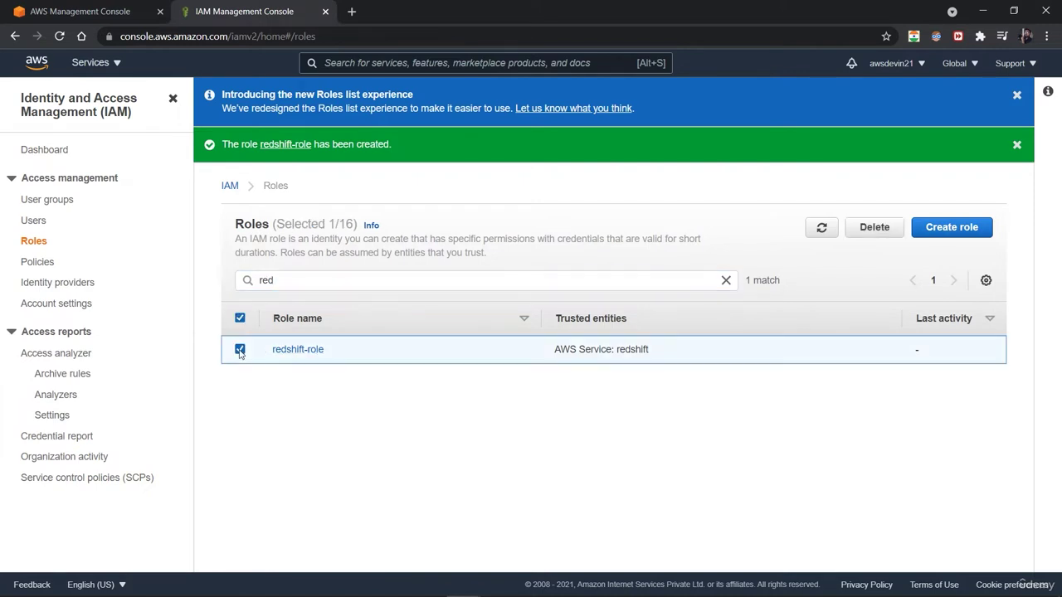
click(239, 350)
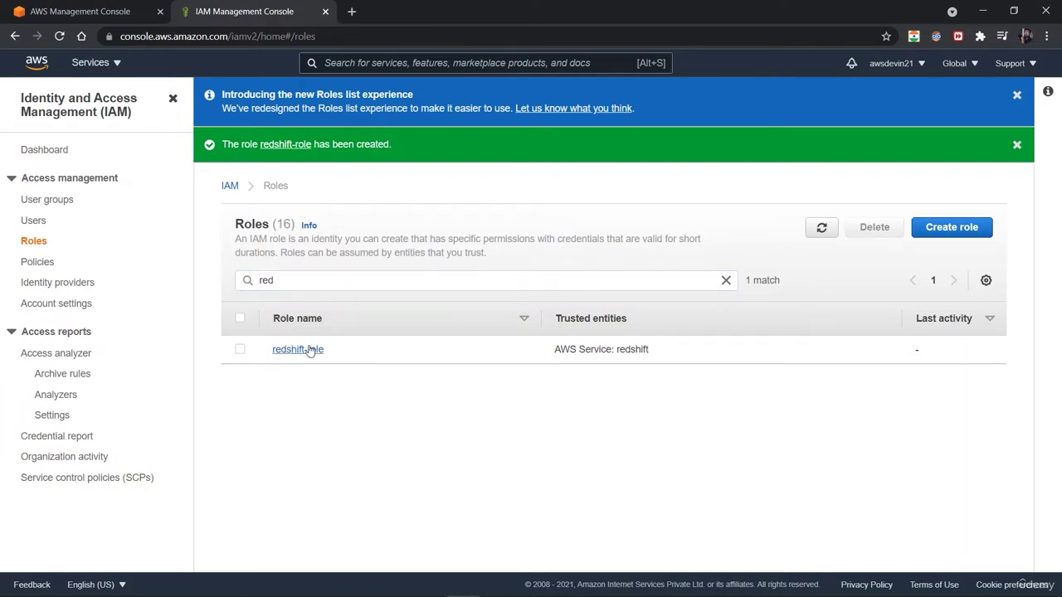
click(307, 351)
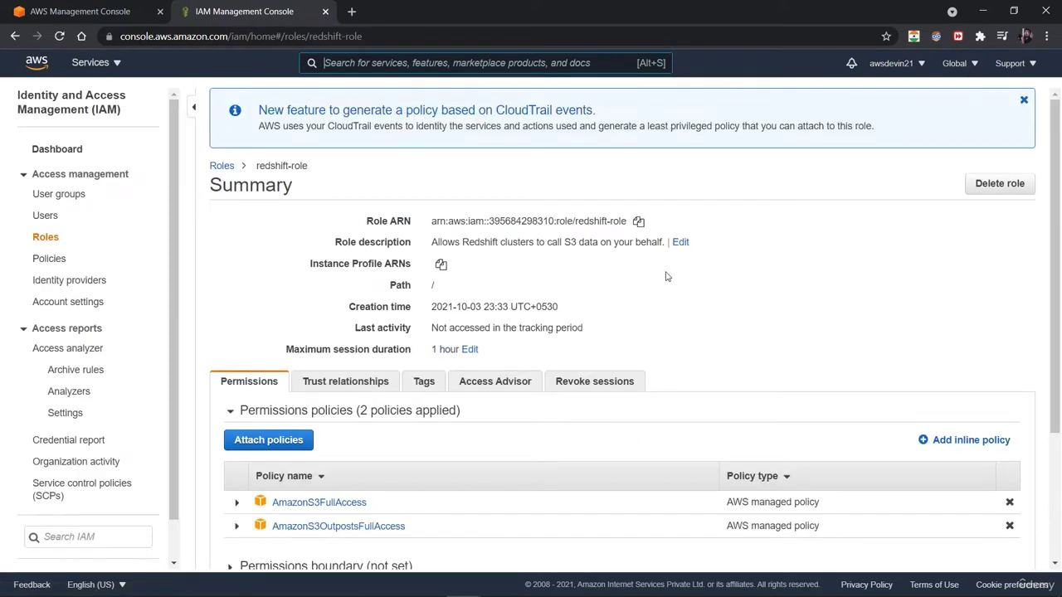
triple_click(432, 220)
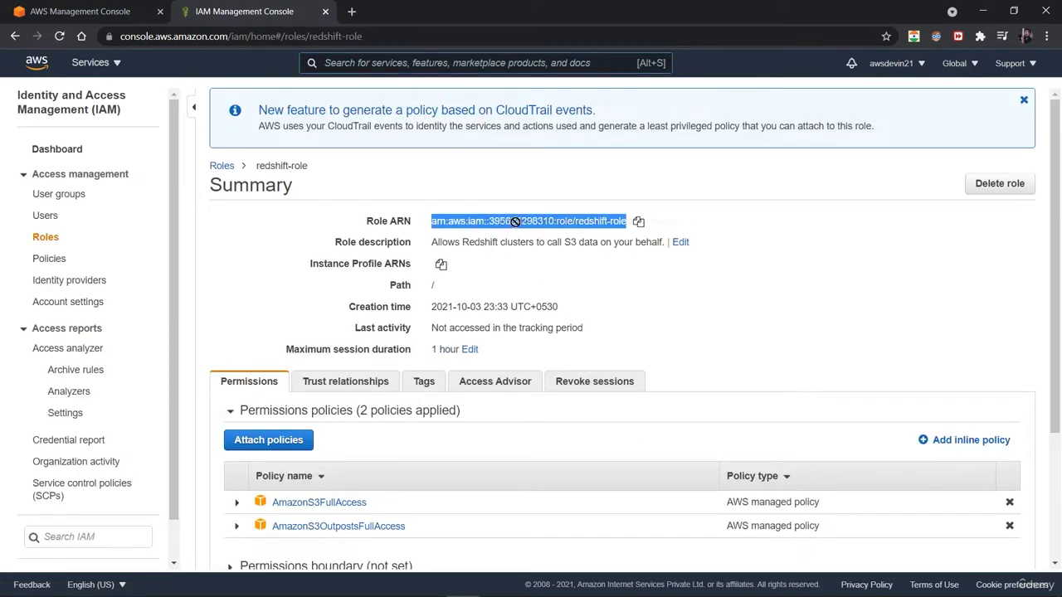
click(639, 221)
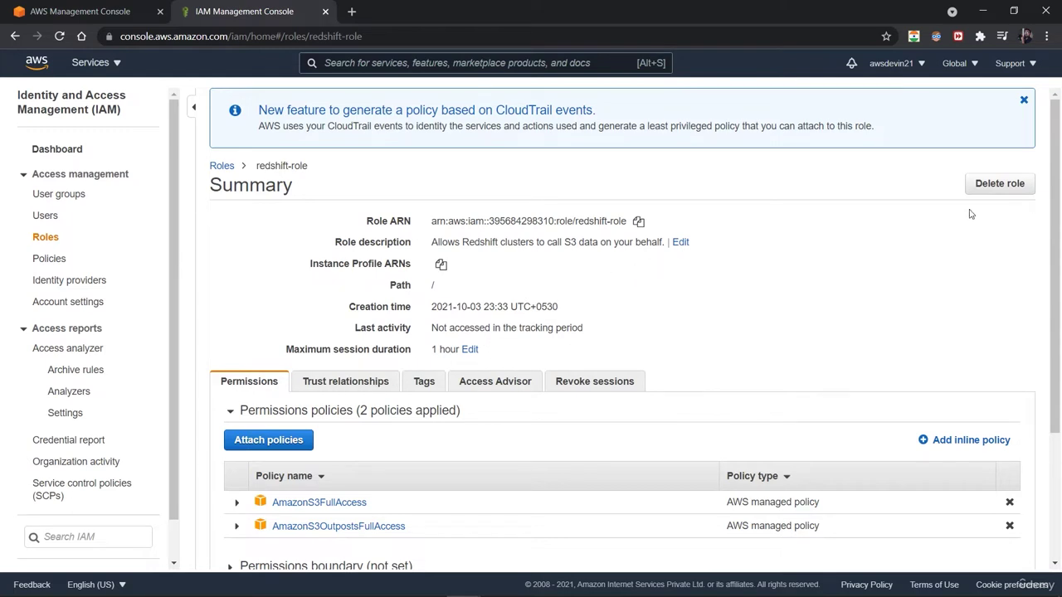
- Examine the role's attached permissions policies, its permissions boundary section and the section for generating a policy from CloudTrail events
drag(1059, 211, 1059, 307)
scroll(1059, 307, down, 1)
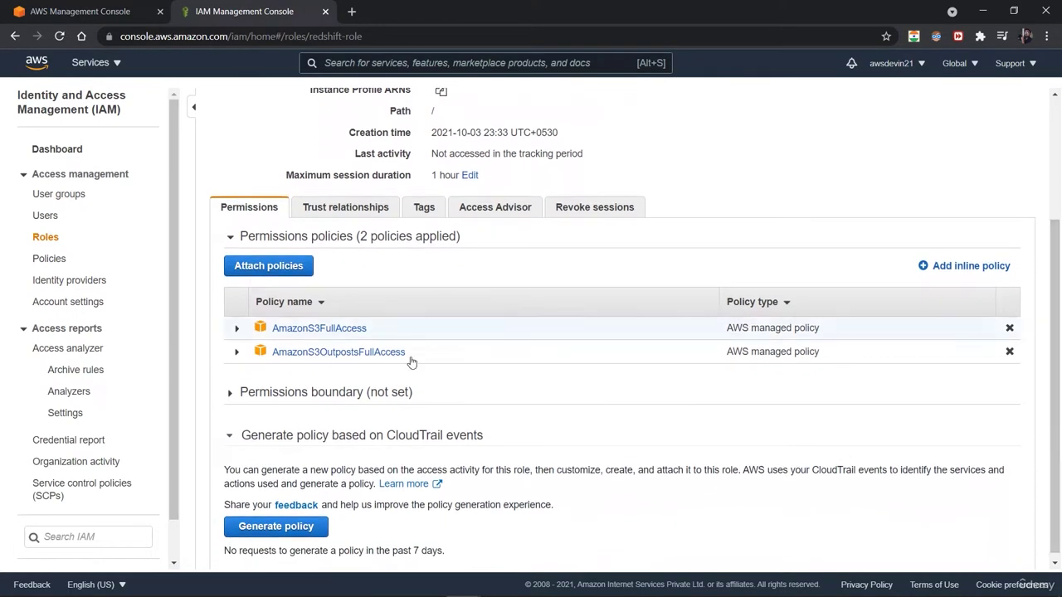
click(231, 439)
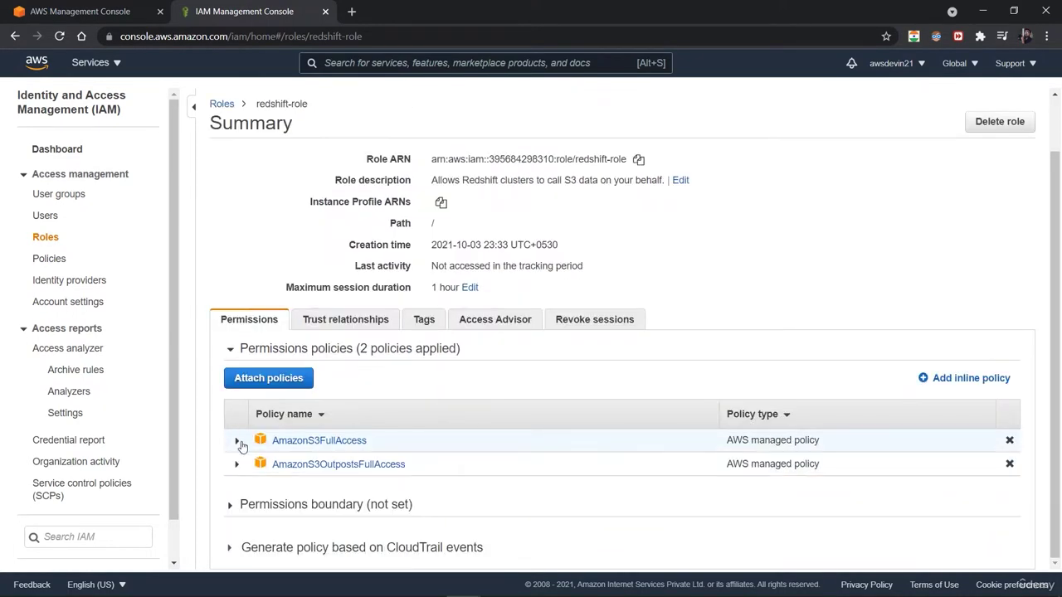
drag(1059, 394, 1059, 406)
click(1058, 409)
click(229, 551)
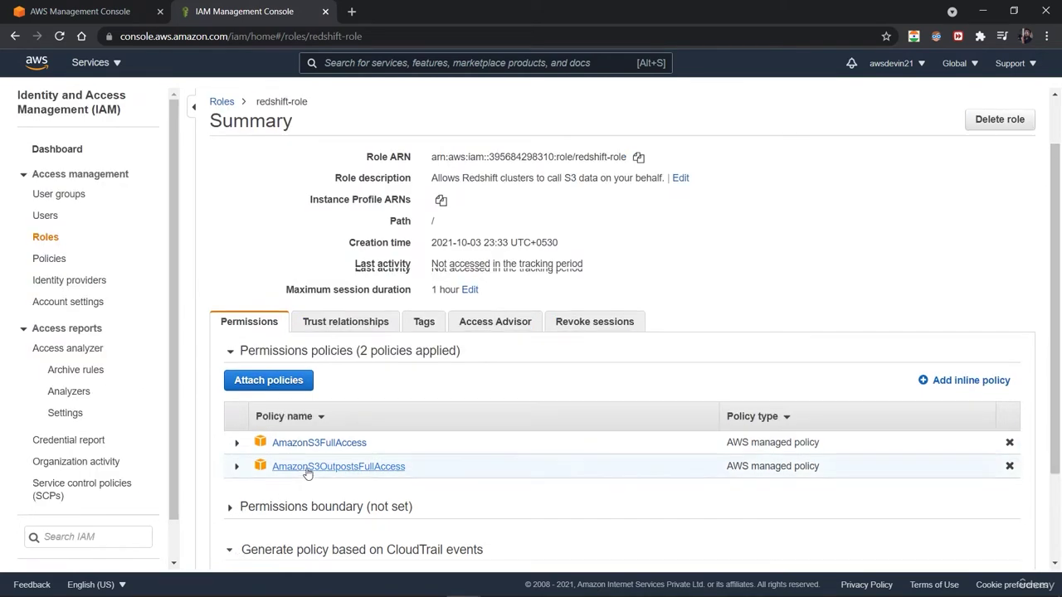
mouse_move(1058, 348)
mouse_down()
mouse_move(1059, 433)
mouse_move(1059, 305)
mouse_move(1059, 327)
mouse_up()
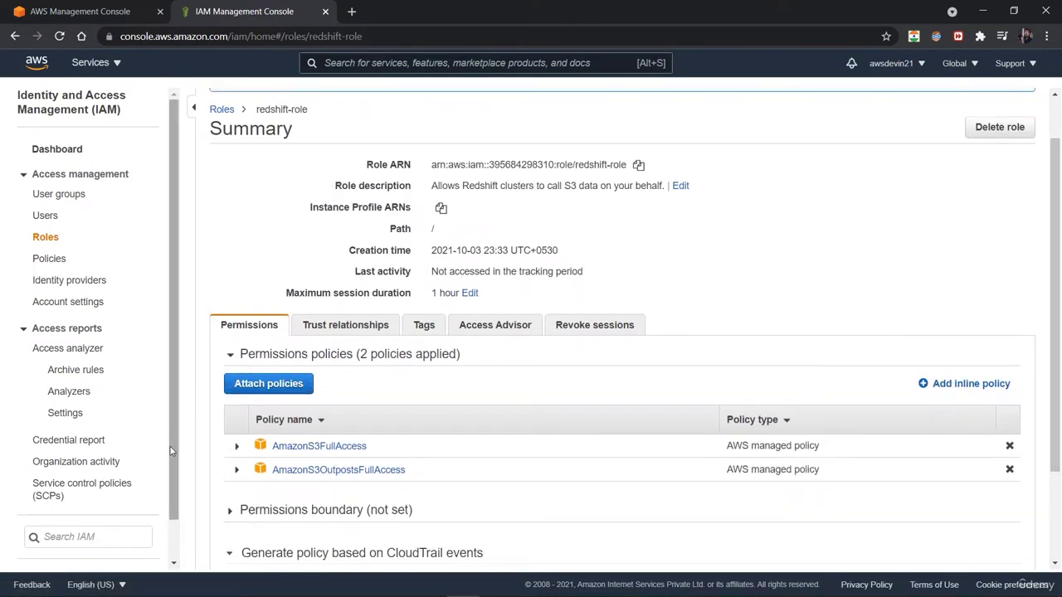
click(232, 511)
drag(1059, 186, 1060, 357)
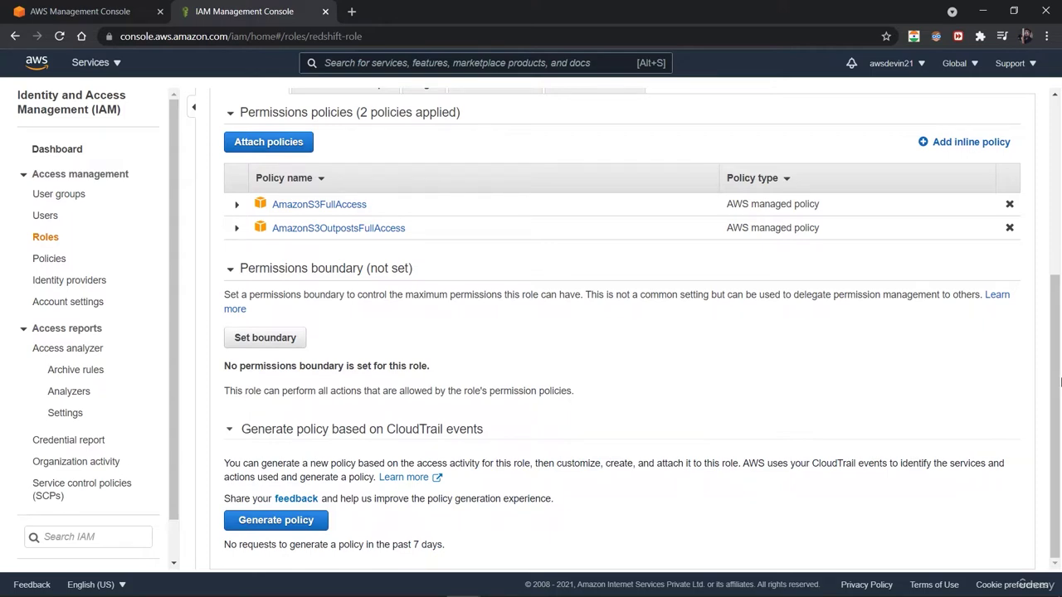
drag(1056, 382, 1047, 180)
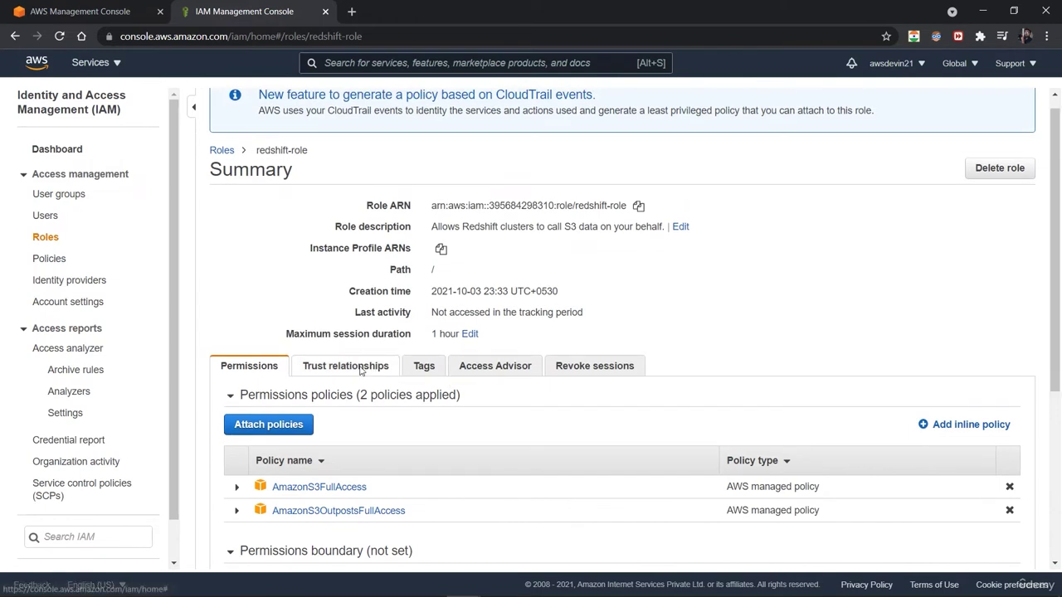
- Review the role's trust relationships, tags, Access Advisor and session revocation settings, return to its permissions and copy the role ARN
click(362, 380)
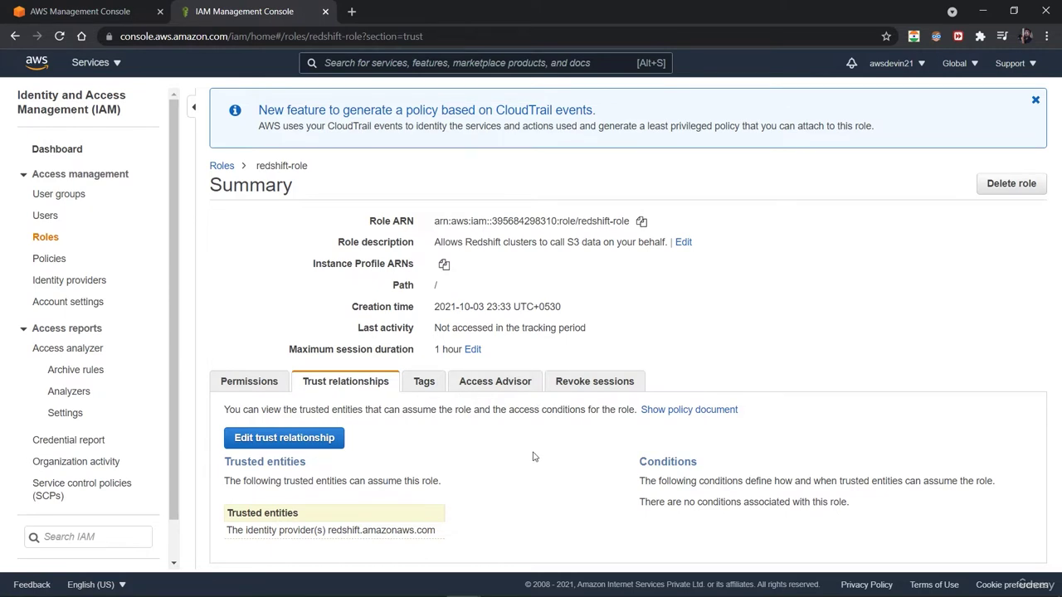
click(433, 386)
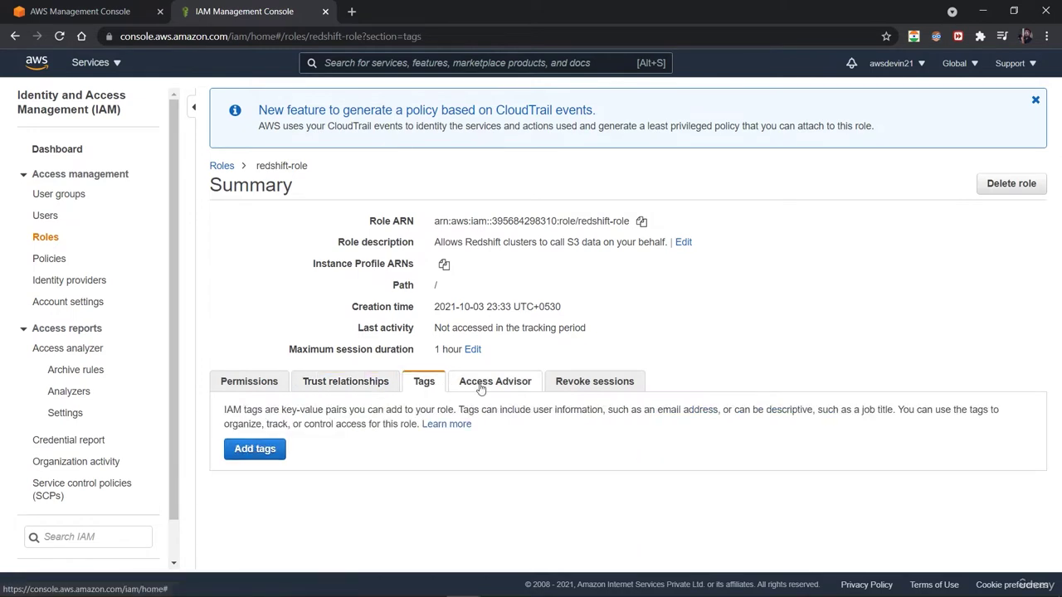
click(479, 385)
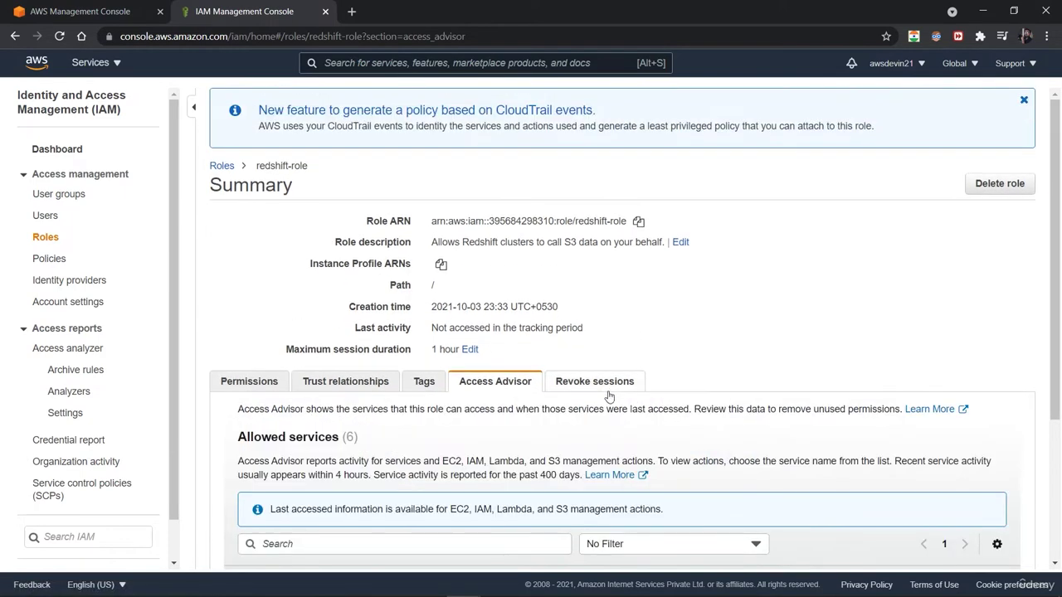
click(604, 387)
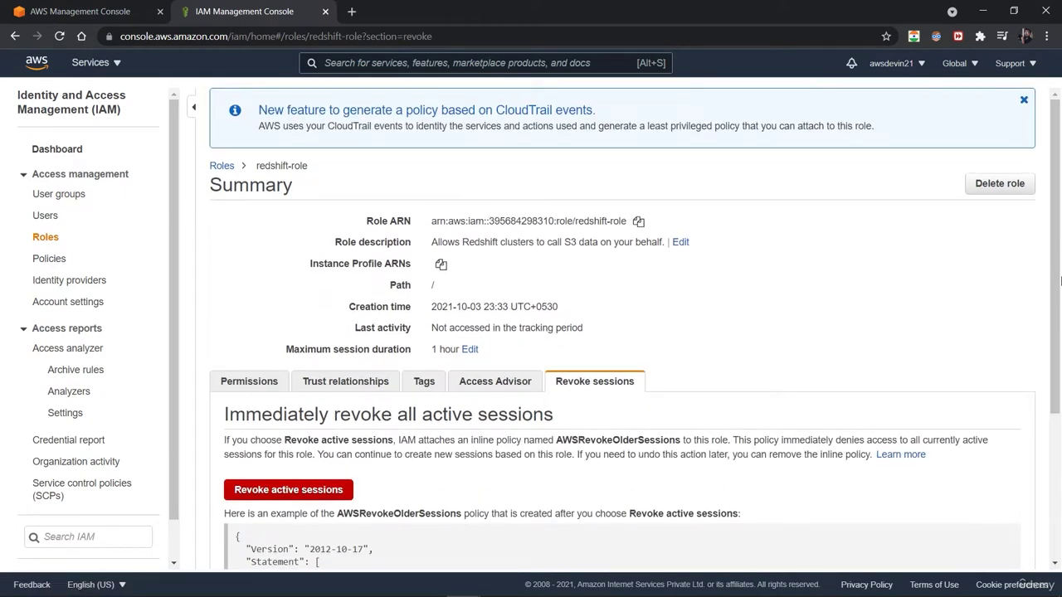
drag(1059, 282, 1059, 445)
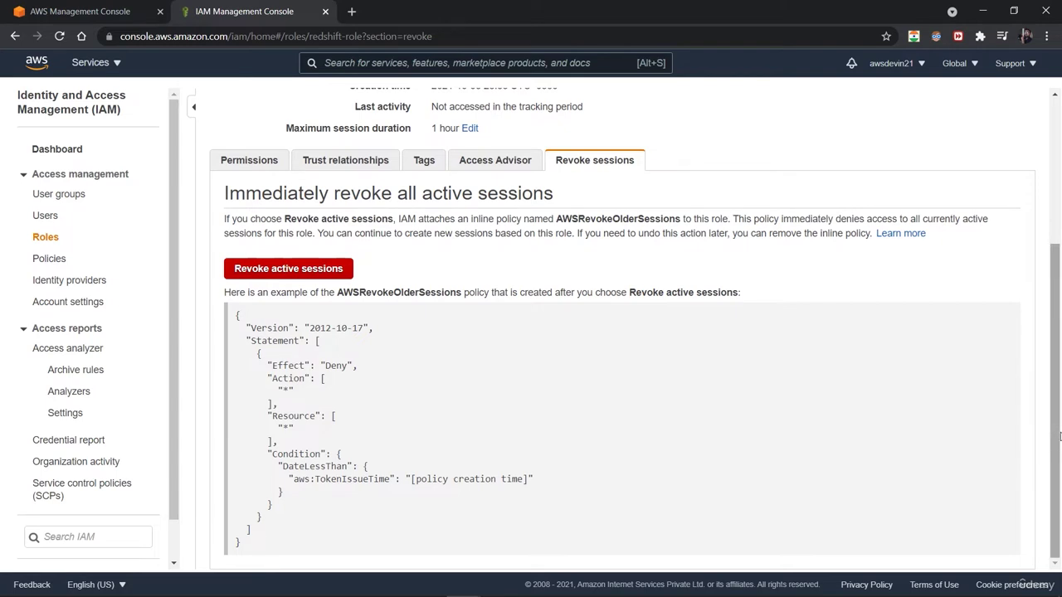
drag(1058, 359, 1051, 192)
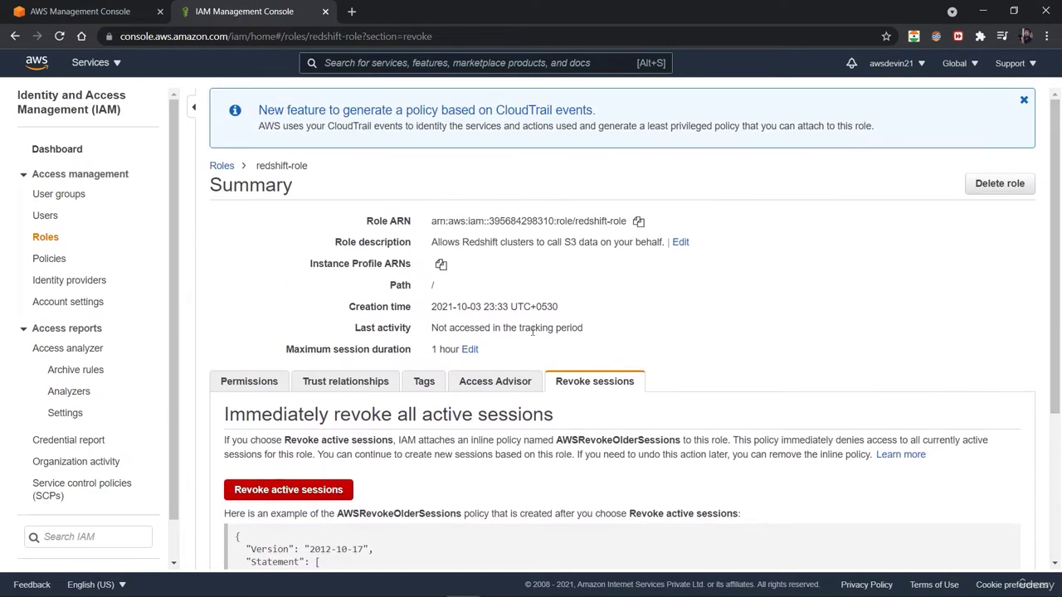
click(231, 383)
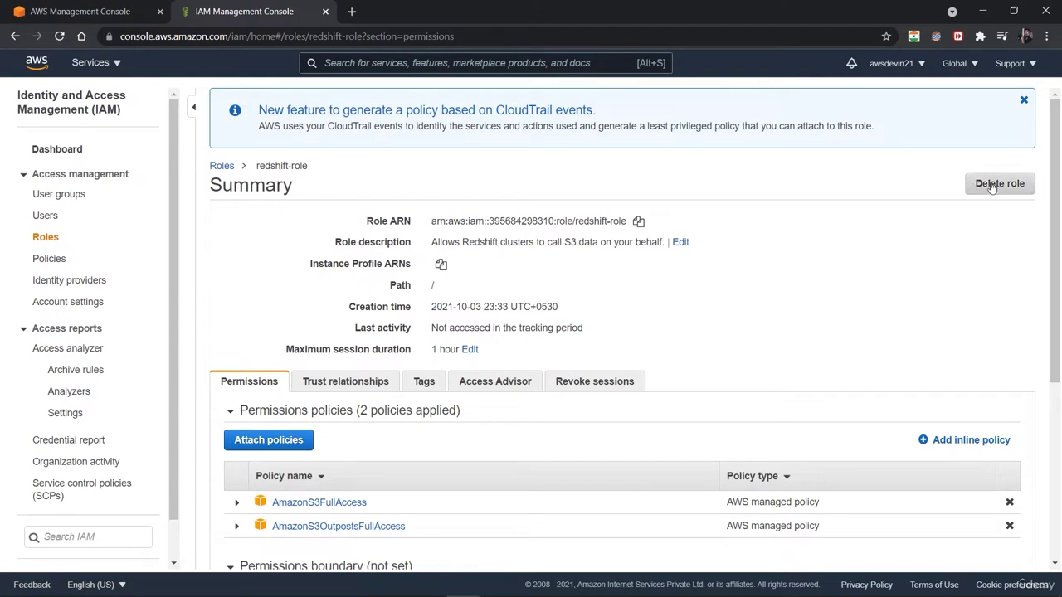
click(640, 221)
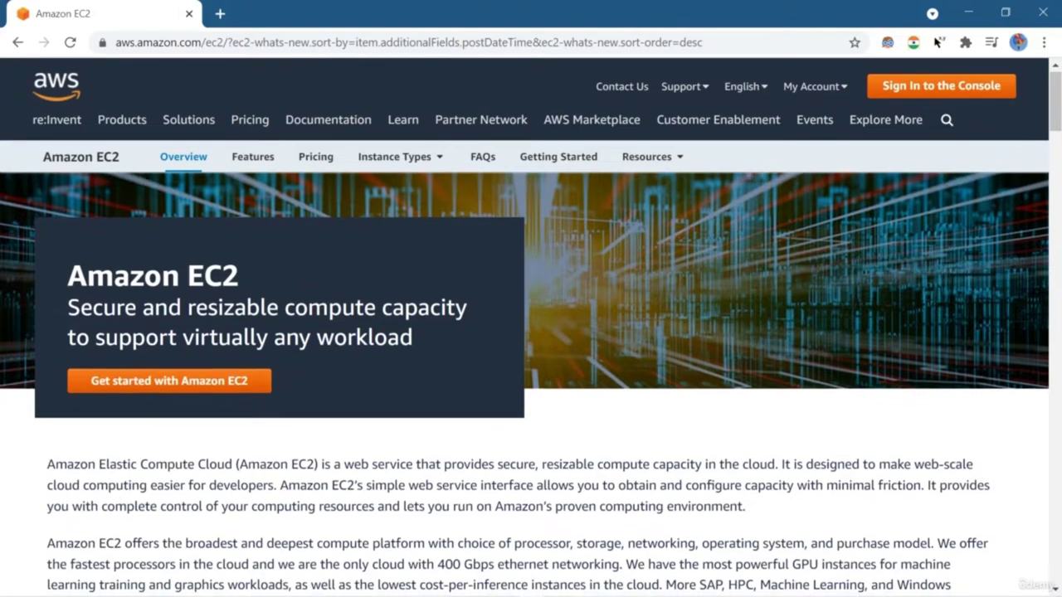
- Read the Amazon EC2 overview page from the introduction through the reliability, security and cost optimization sections
scroll(531, 382, down, 1)
scroll(531, 382, down, 2)
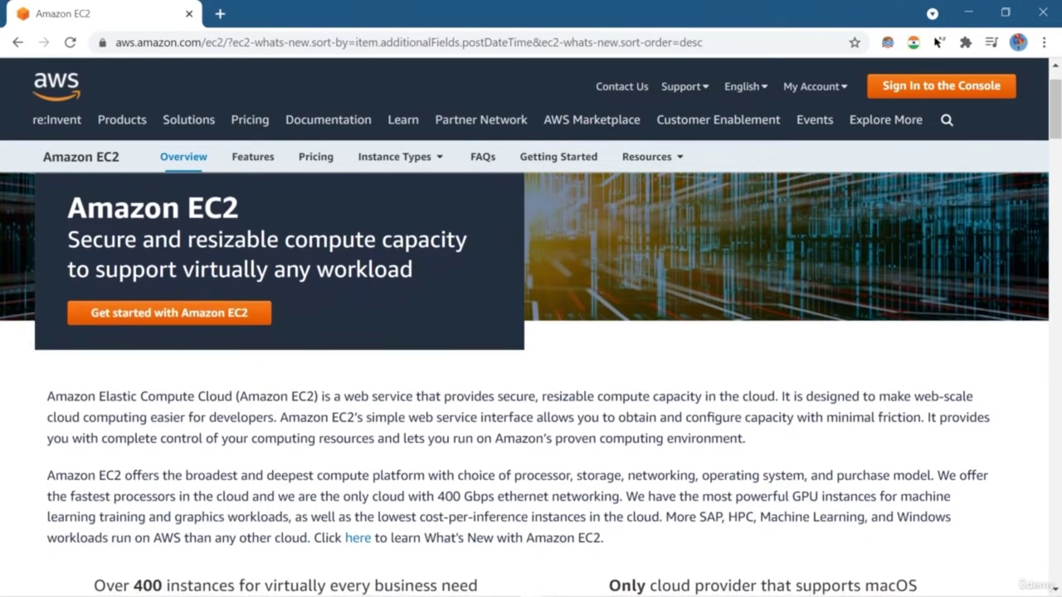
scroll(532, 382, down, 3)
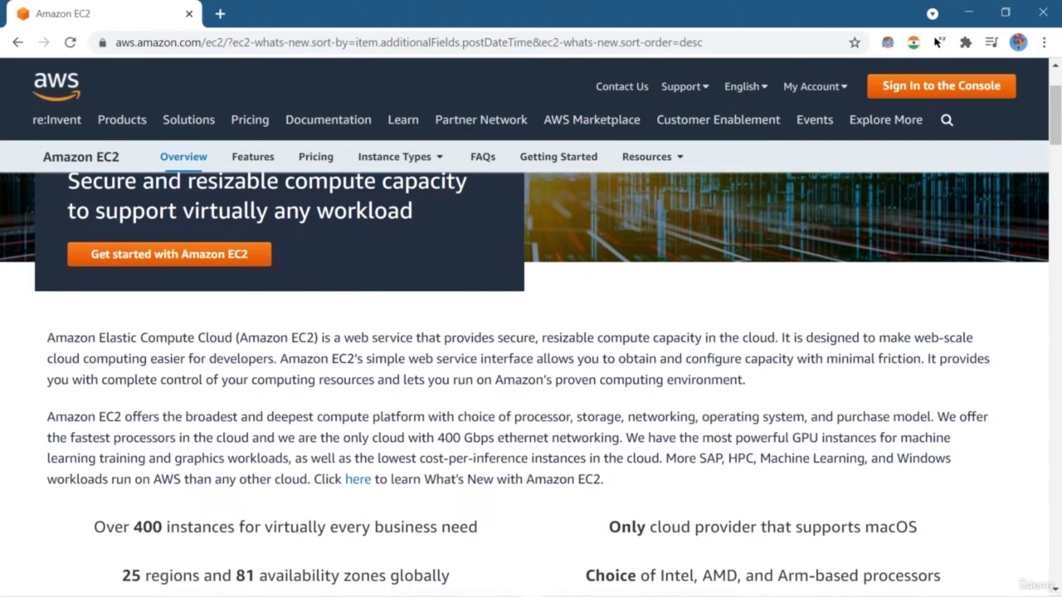
scroll(531, 382, down, 3)
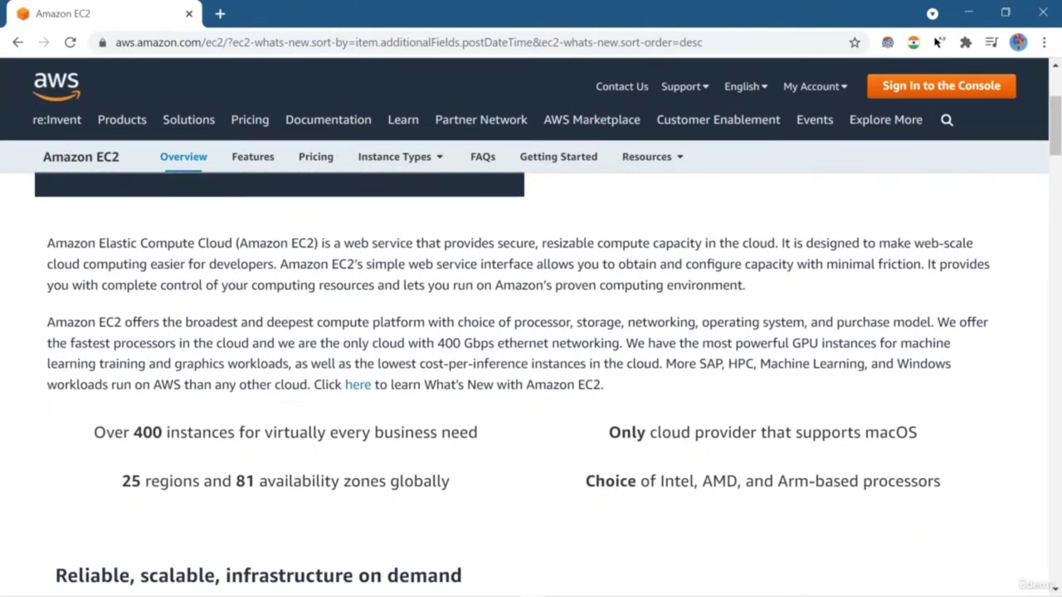
scroll(531, 381, down, 3)
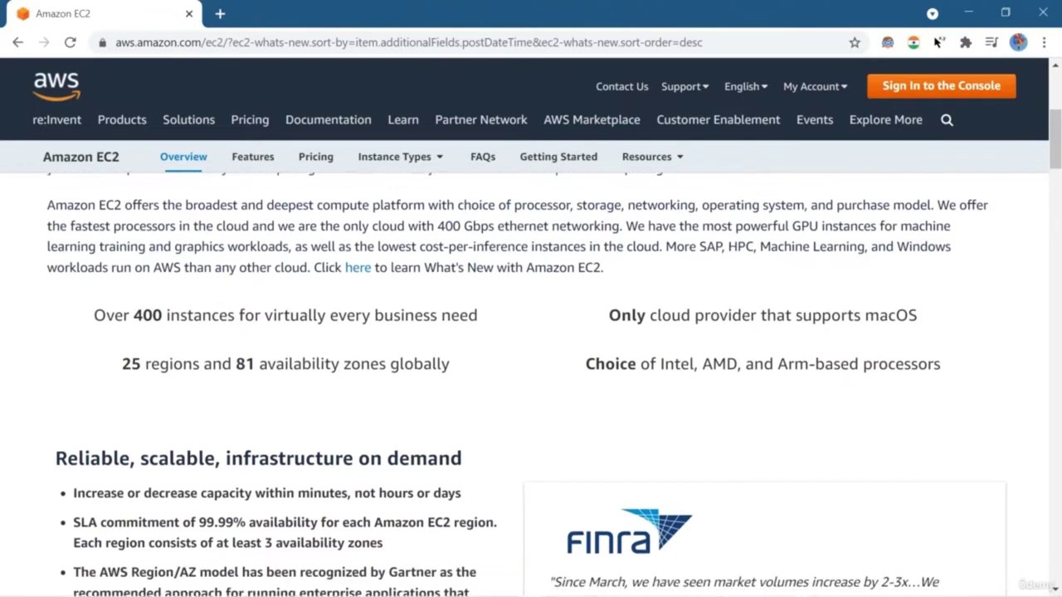
scroll(531, 381, down, 3)
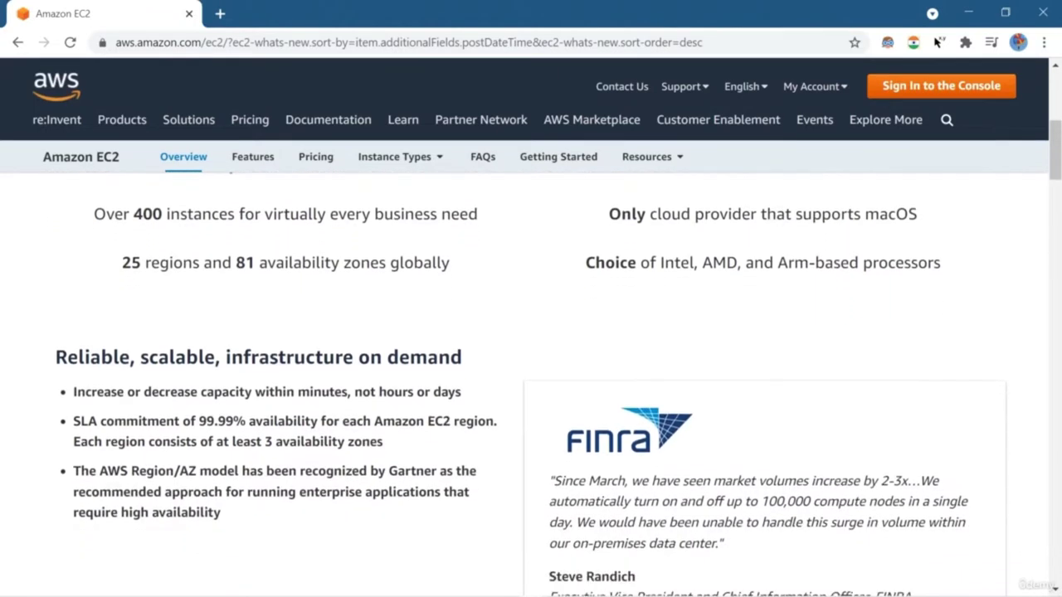
scroll(531, 382, down, 5)
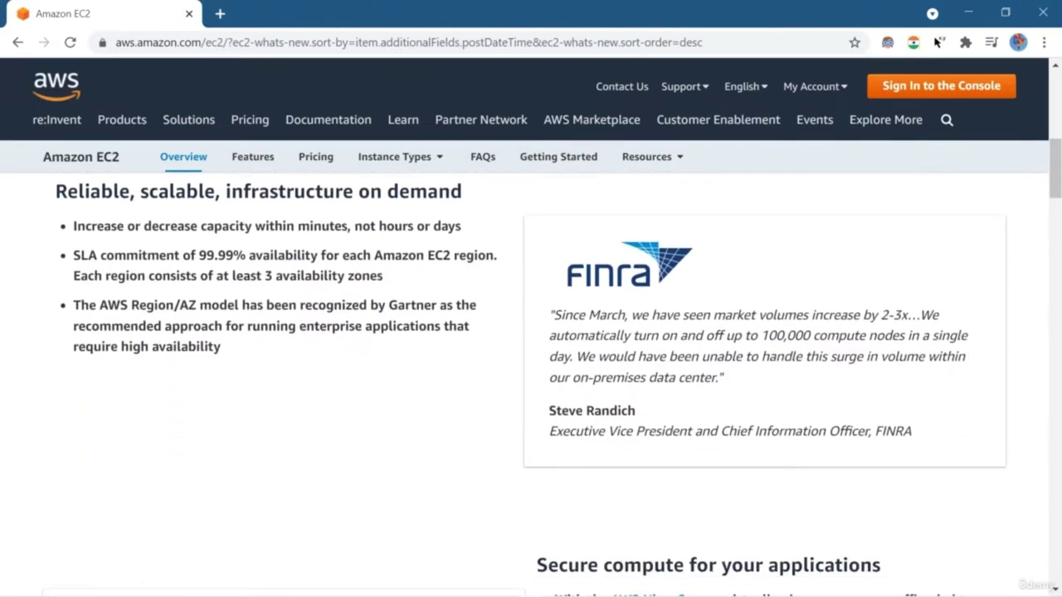
scroll(531, 382, down, 8)
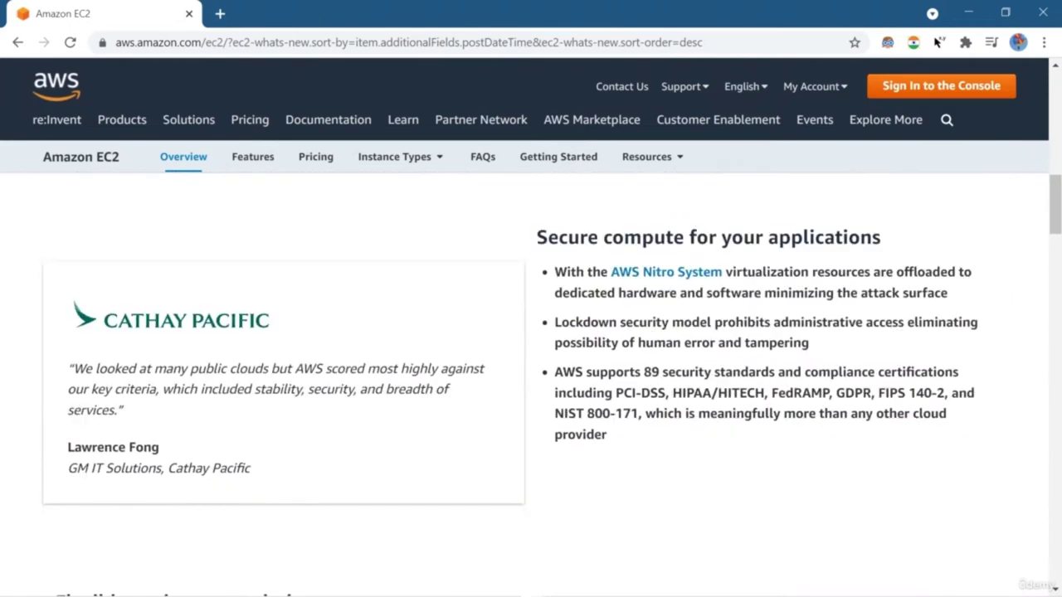
scroll(531, 382, down, 6)
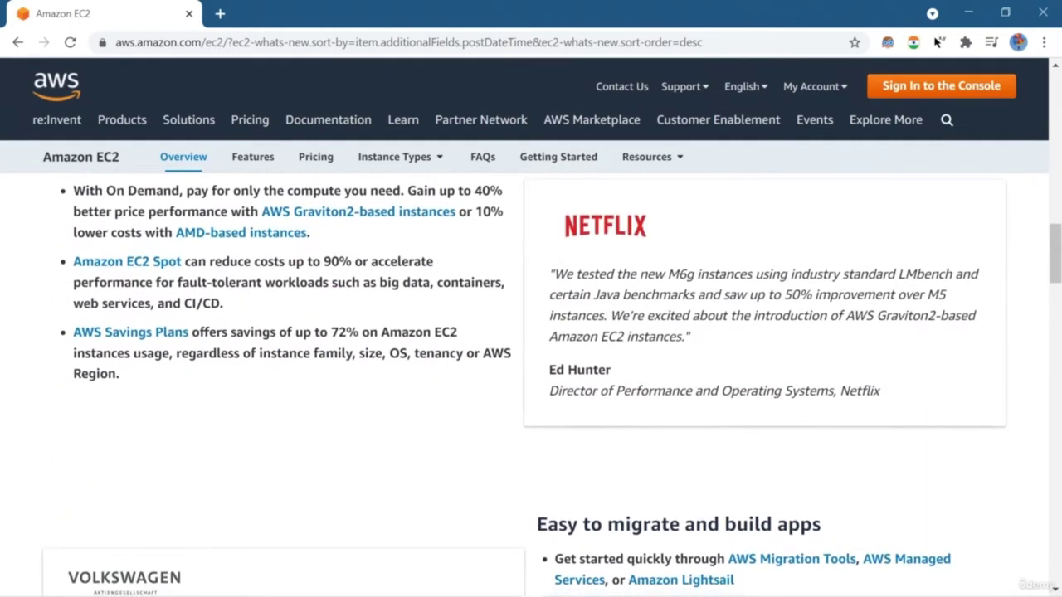
- Skim the EC2 page's building blocks, case studies and announcements, and return to the section on secure compute
scroll(531, 382, down, 12)
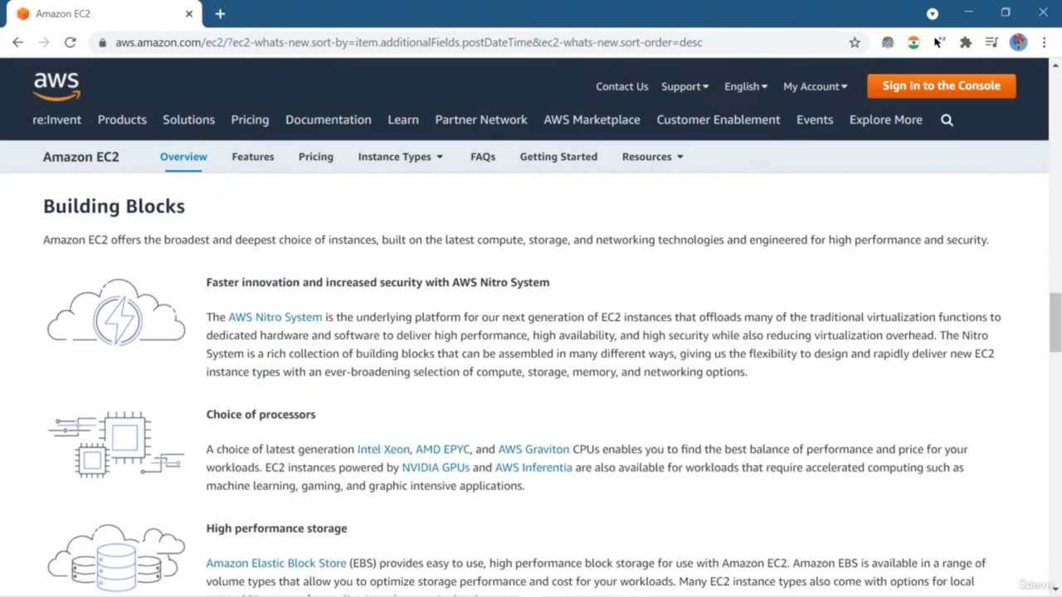
scroll(531, 382, down, 8)
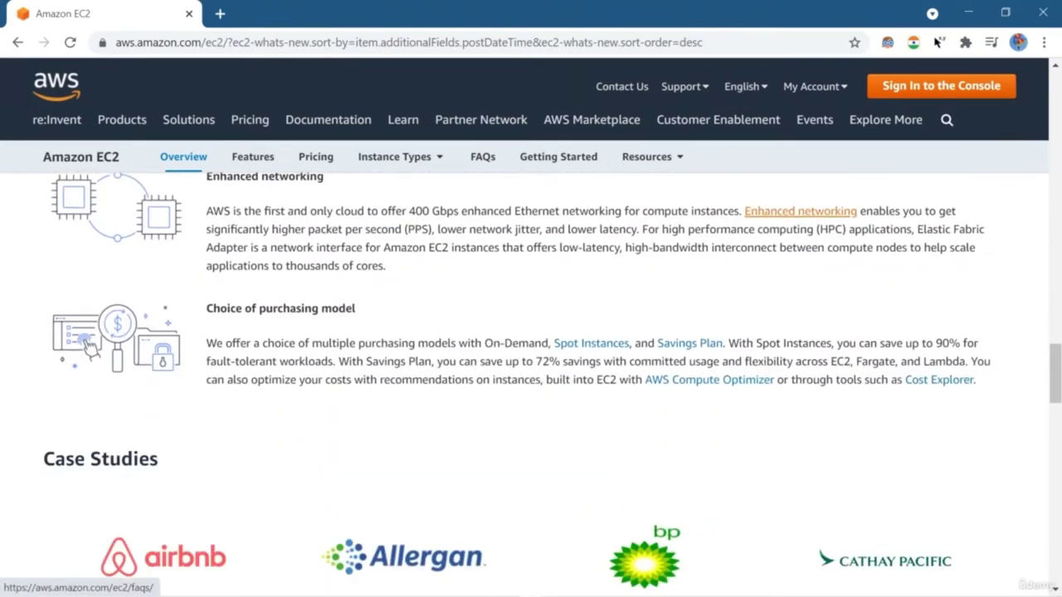
scroll(531, 382, down, 18)
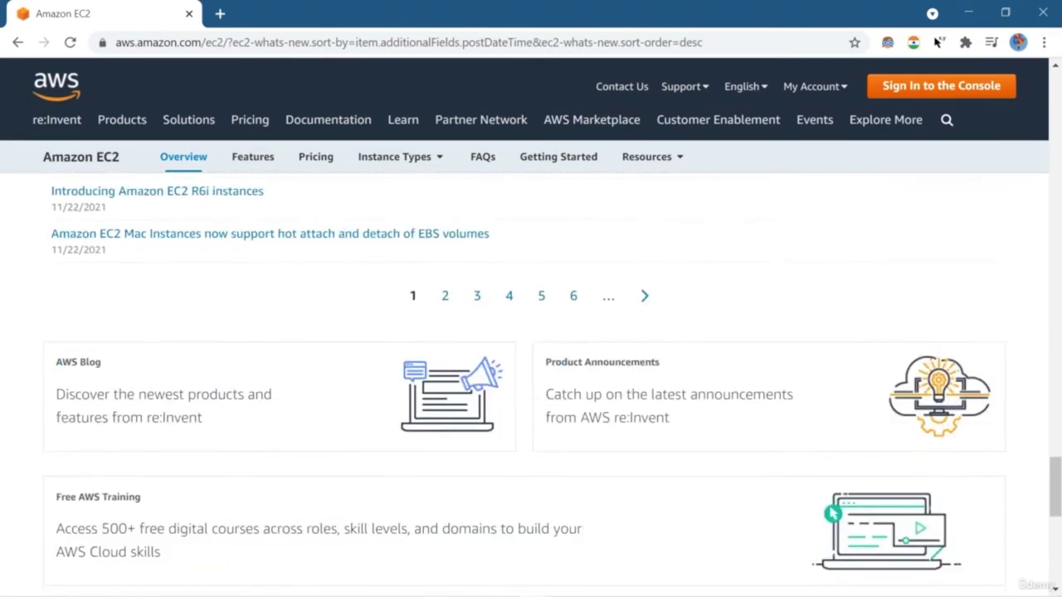
scroll(531, 381, down, 1)
scroll(532, 382, up, 20)
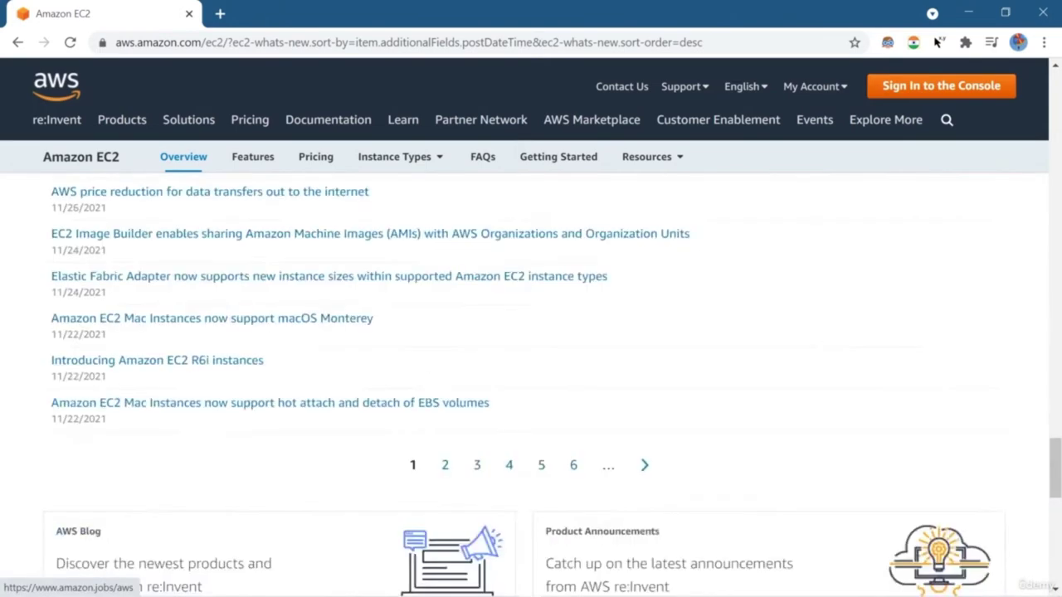
scroll(531, 381, up, 15)
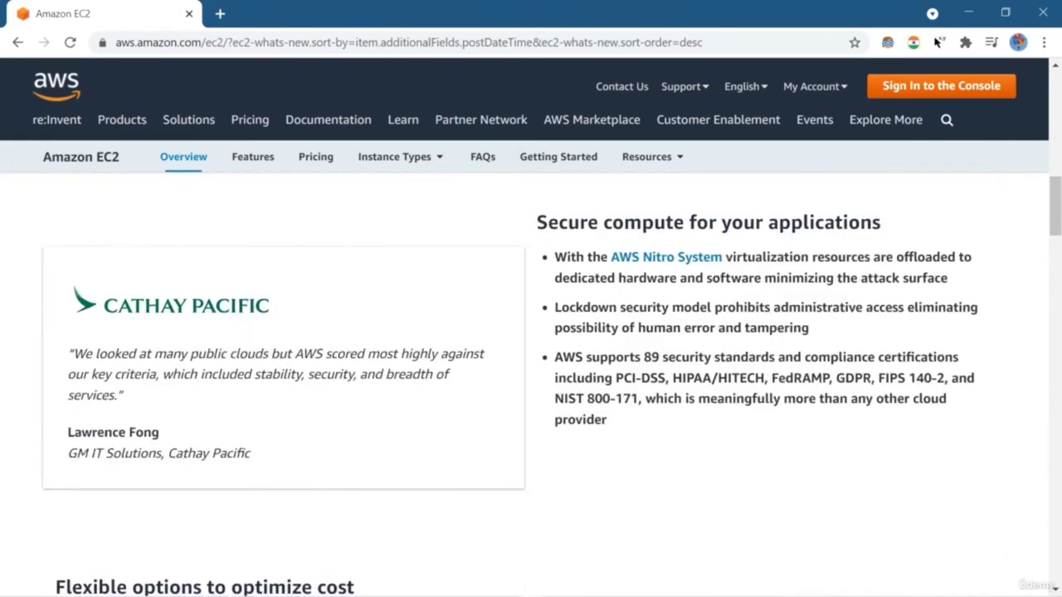
scroll(531, 382, down, 1)
scroll(531, 382, up, 1)
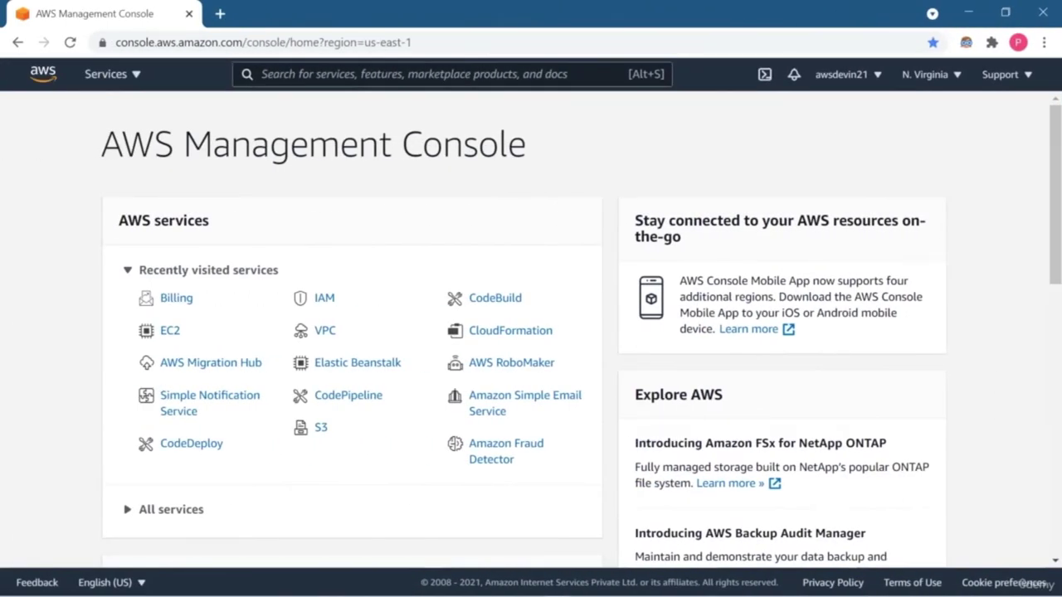
- Open EC2 from the recently visited services, start launching an instance and limit the AMI list to free tier only
click(171, 330)
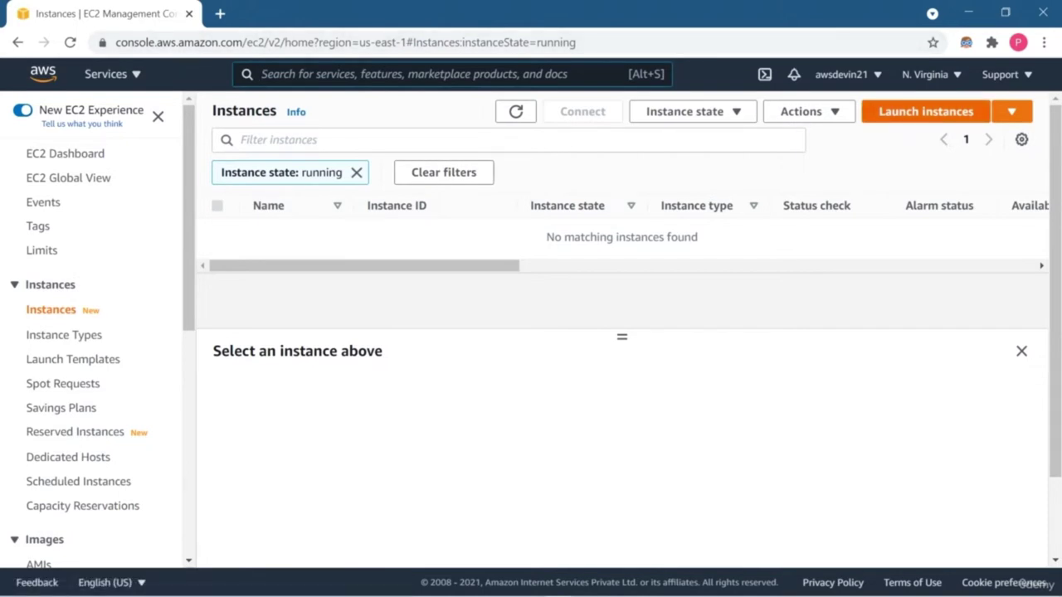
click(925, 111)
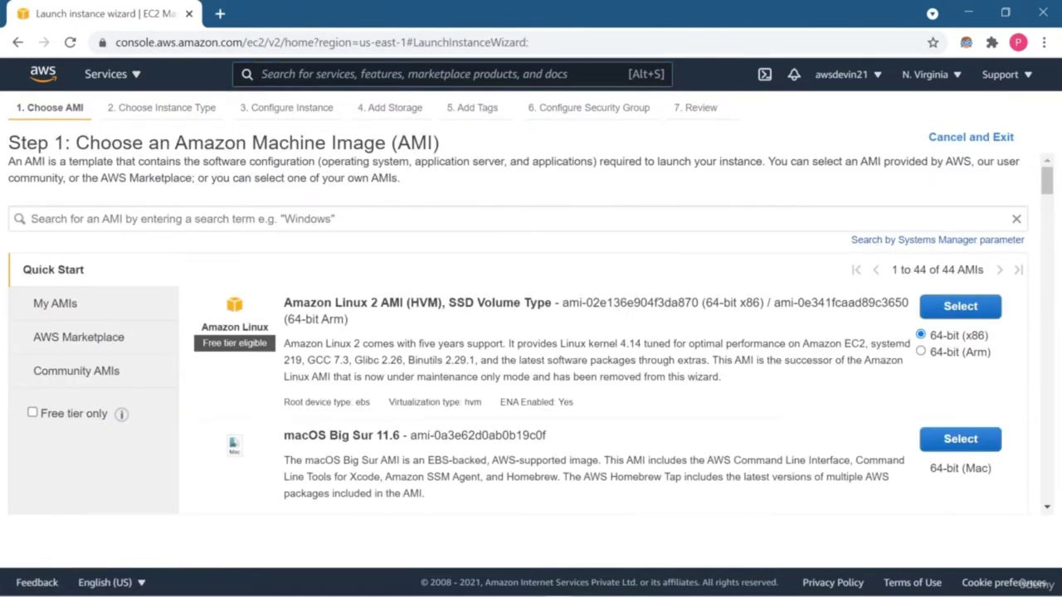
scroll(518, 333, down, 1)
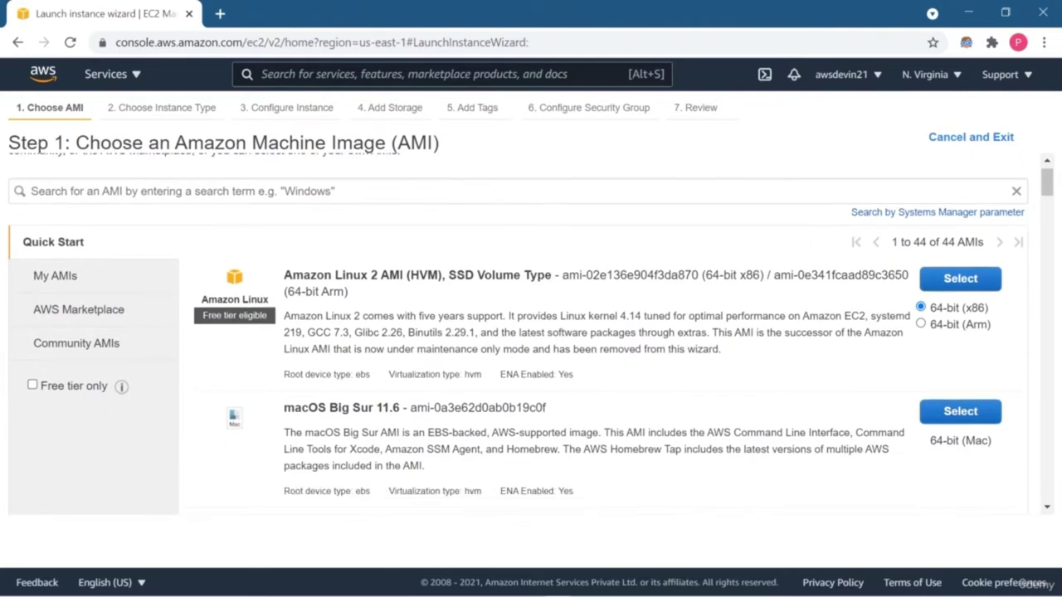
click(33, 384)
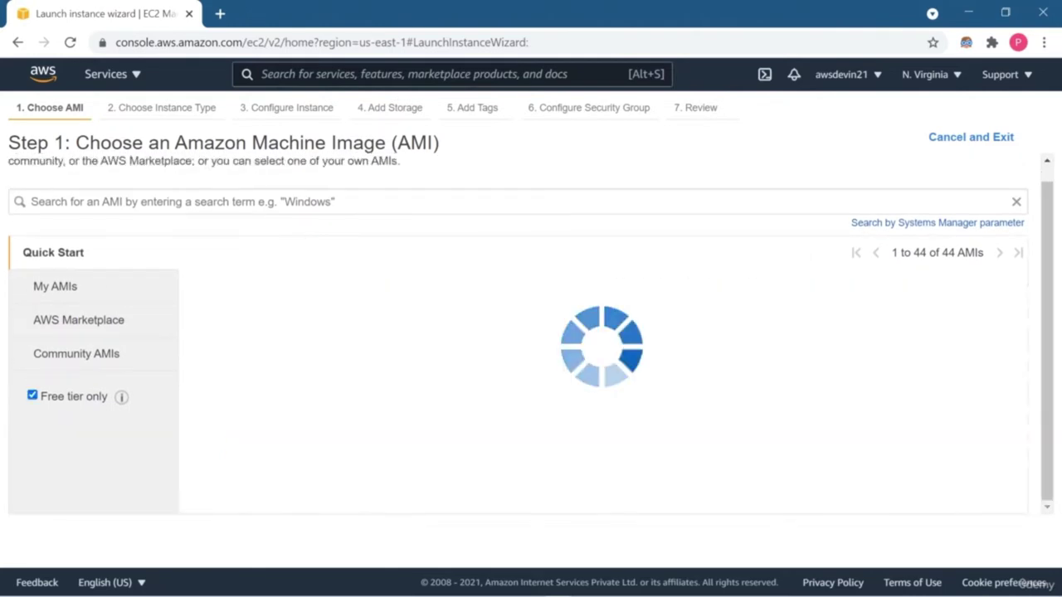
- Examine the free tier Amazon Linux, Red Hat, SUSE and Ubuntu images in the quick start AMI list
scroll(531, 334, down, 2)
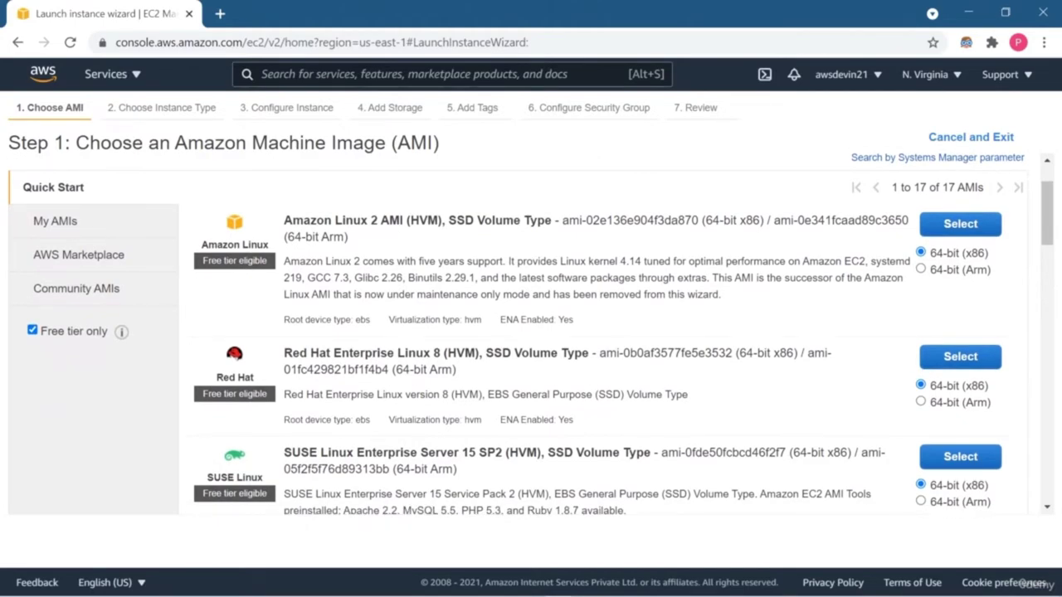
scroll(531, 333, down, 2)
scroll(531, 334, up, 2)
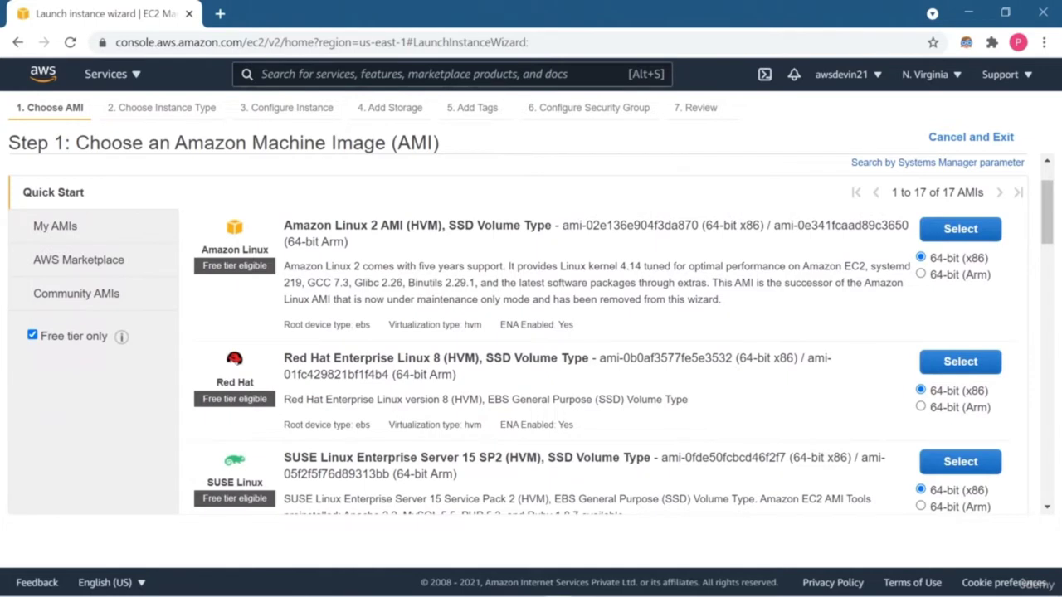
scroll(531, 334, down, 1)
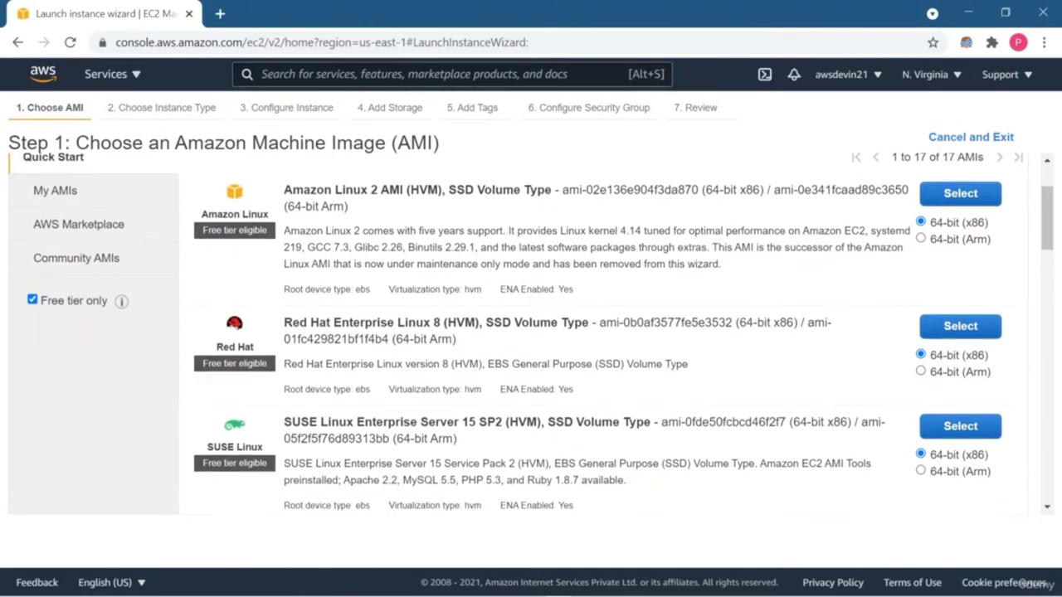
scroll(531, 333, down, 3)
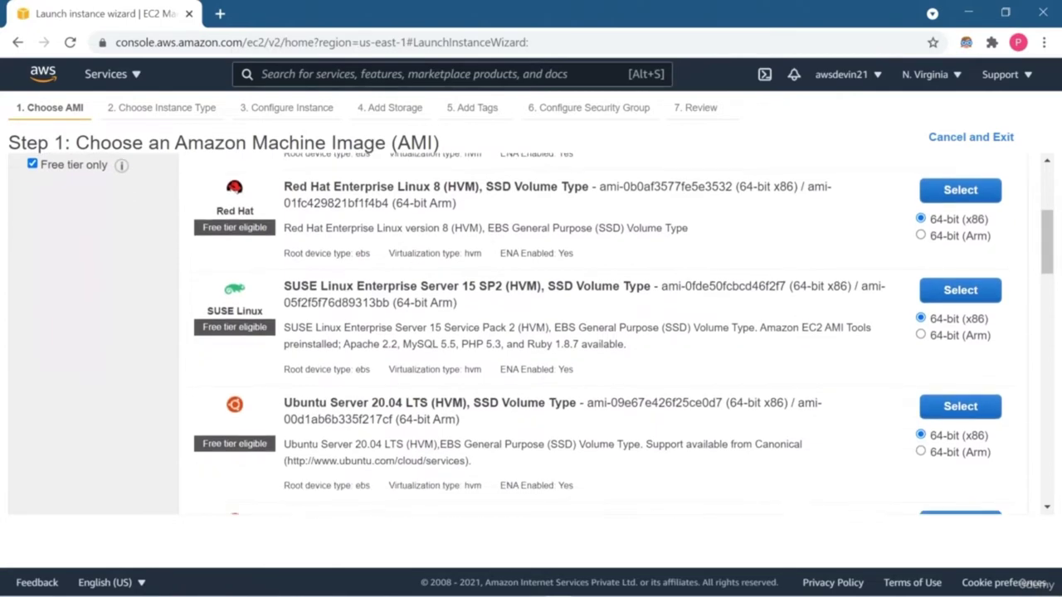
scroll(531, 333, down, 2)
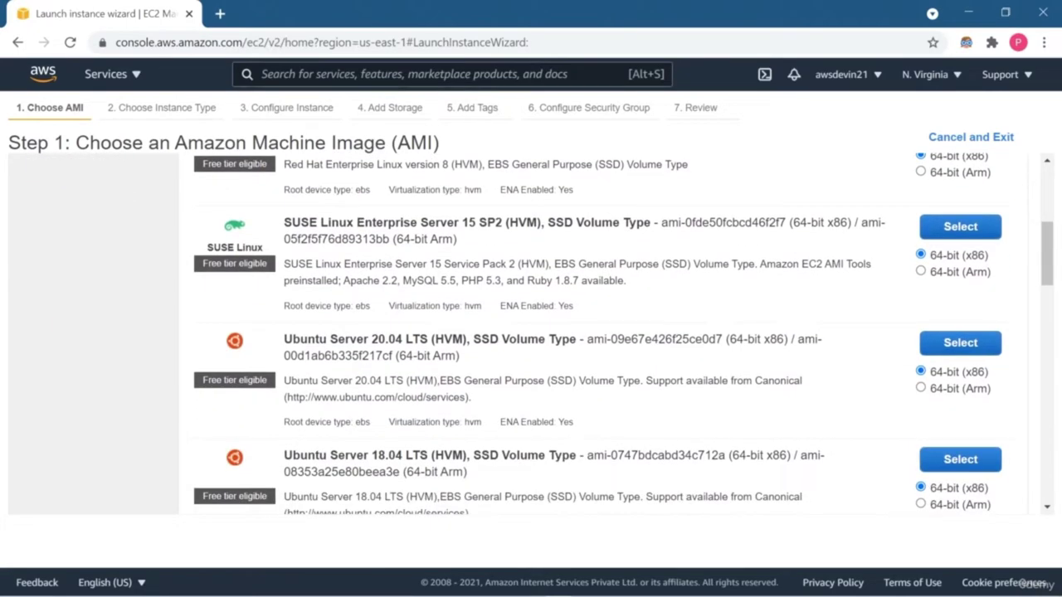
scroll(531, 334, down, 1)
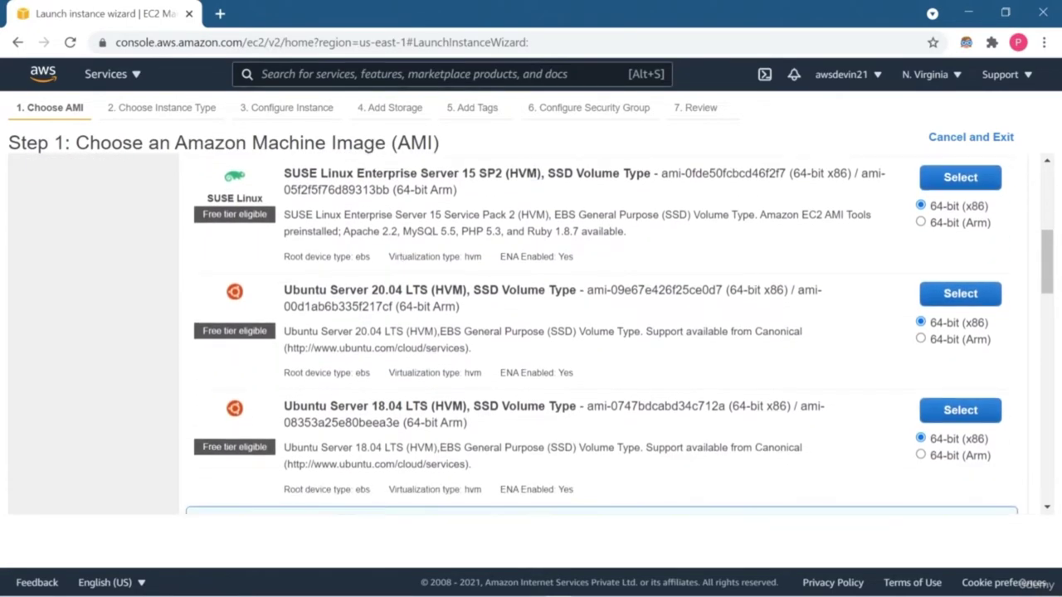
scroll(531, 333, down, 1)
scroll(531, 334, down, 1)
scroll(531, 333, down, 2)
scroll(531, 334, down, 3)
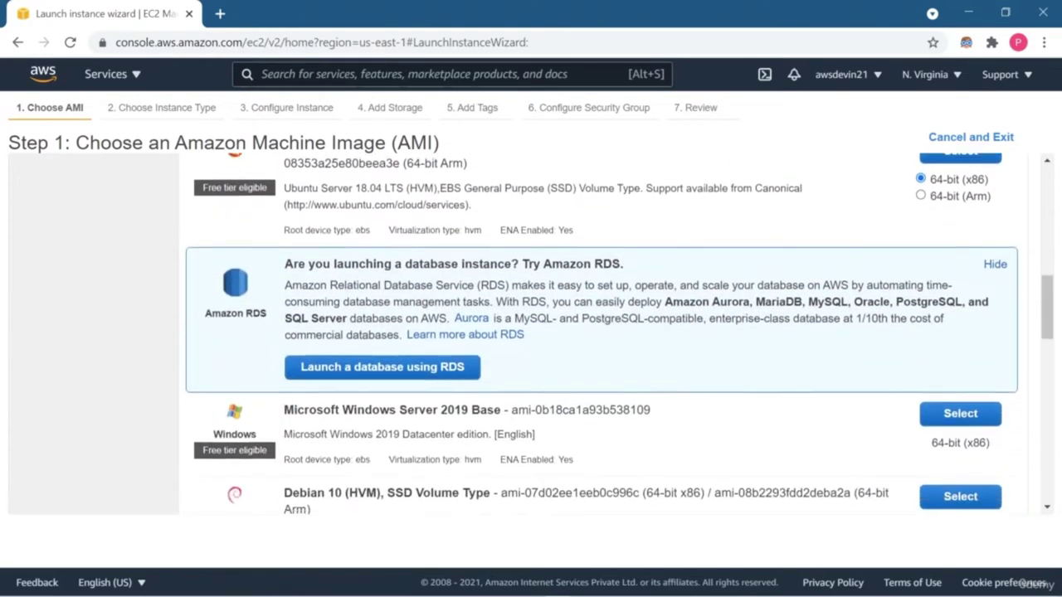
- Review the remaining free tier AMIs, including the Windows Server and Debian images, and return to the start of the list
scroll(531, 333, down, 4)
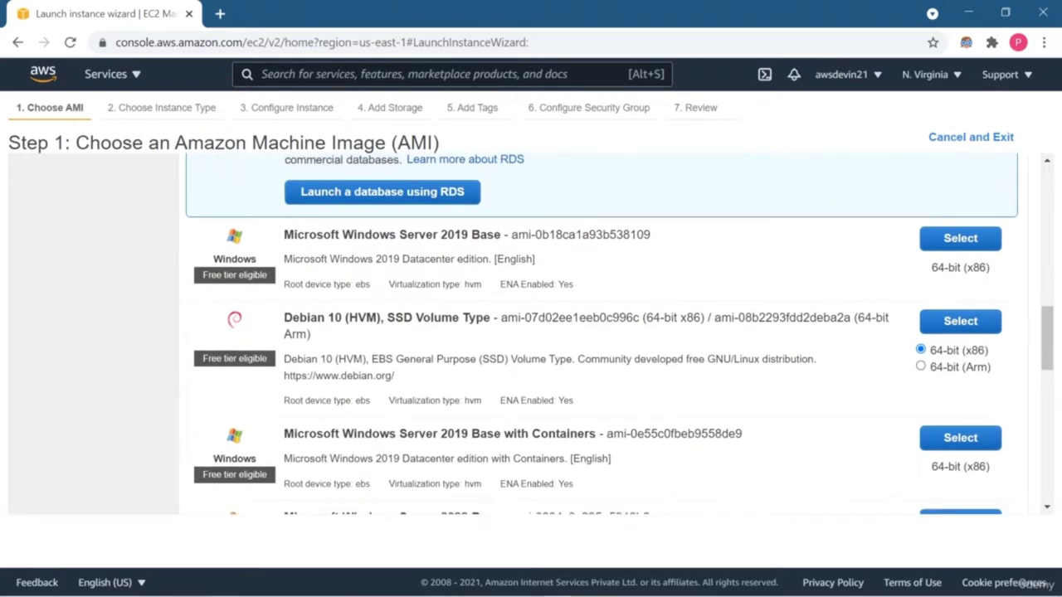
scroll(531, 333, down, 1)
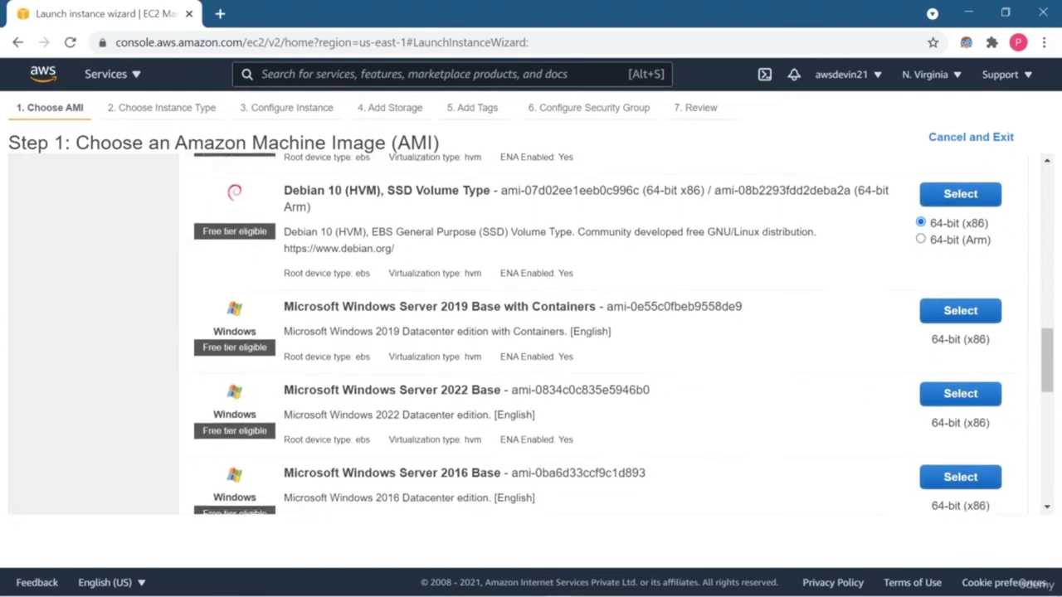
scroll(531, 334, down, 2)
scroll(531, 333, down, 4)
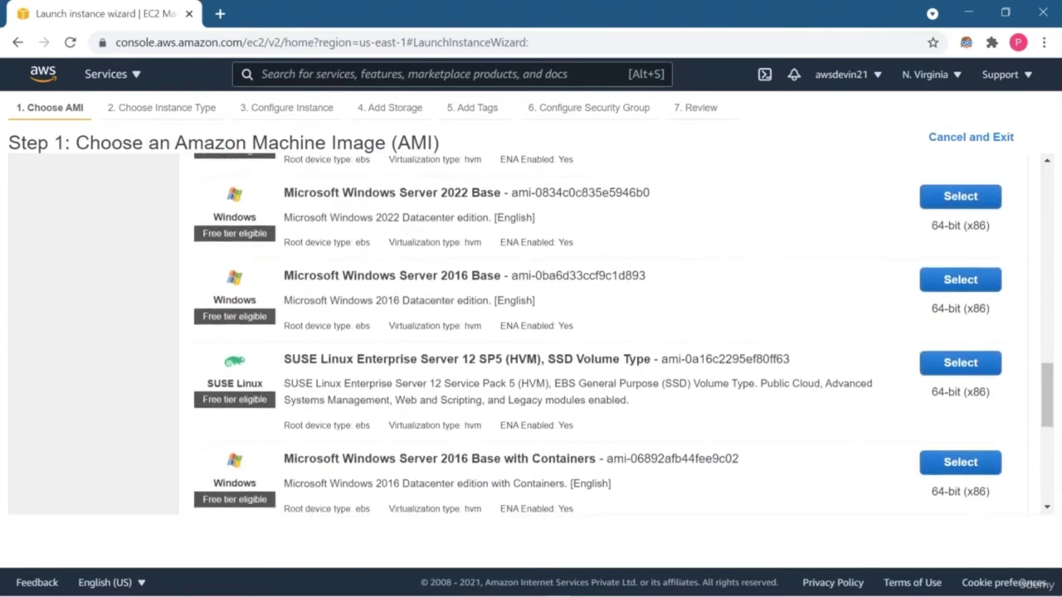
scroll(531, 334, down, 3)
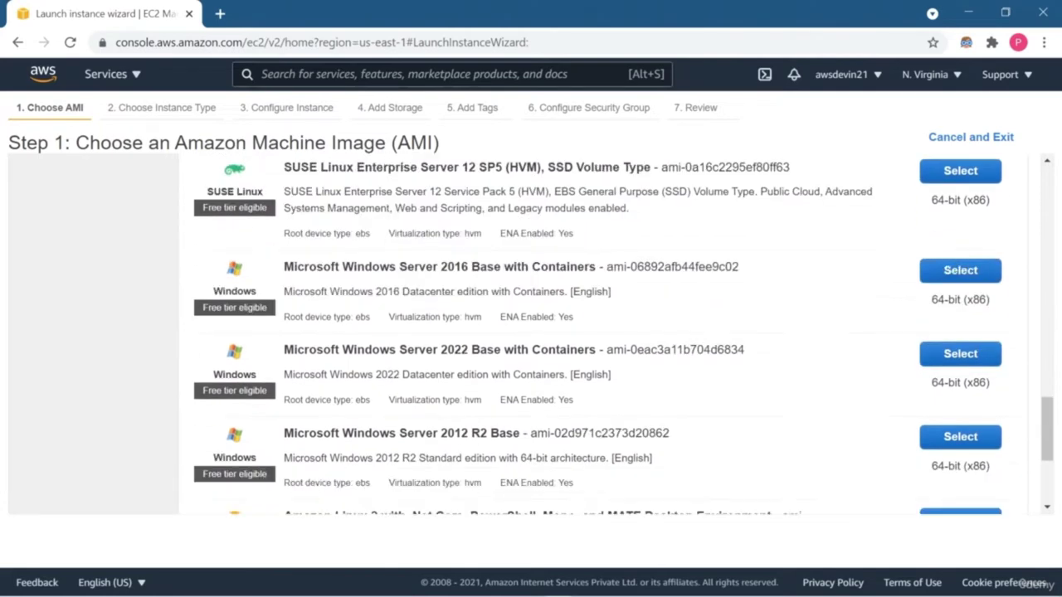
scroll(531, 334, down, 2)
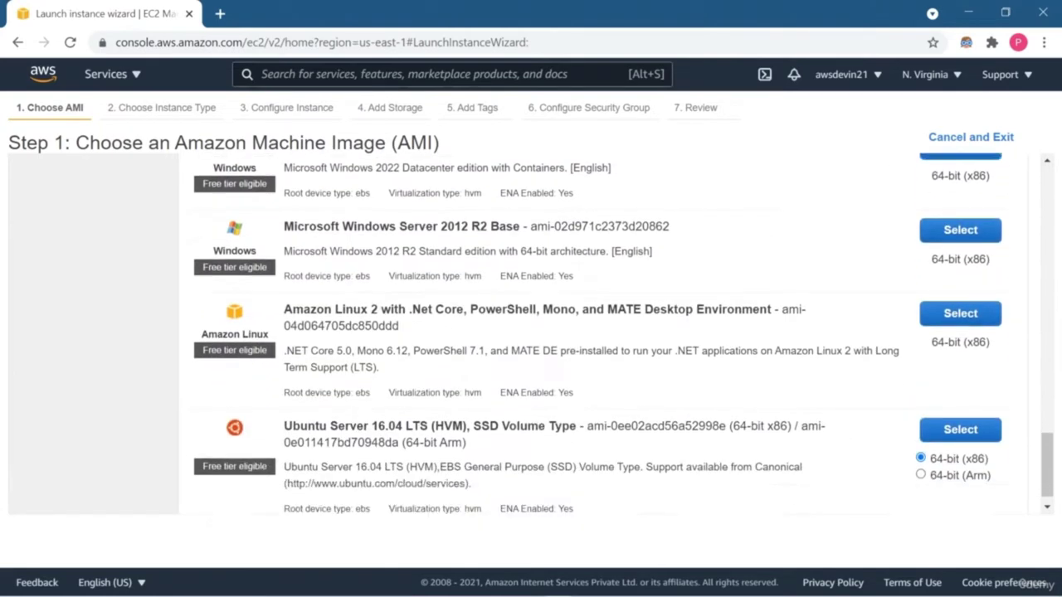
scroll(532, 334, up, 1)
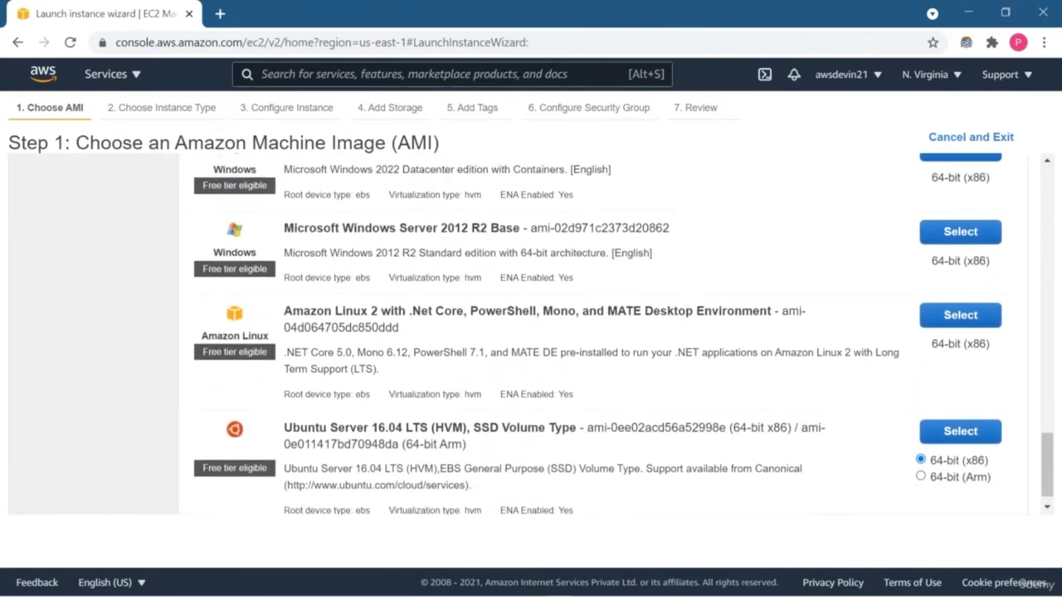
scroll(531, 333, up, 15)
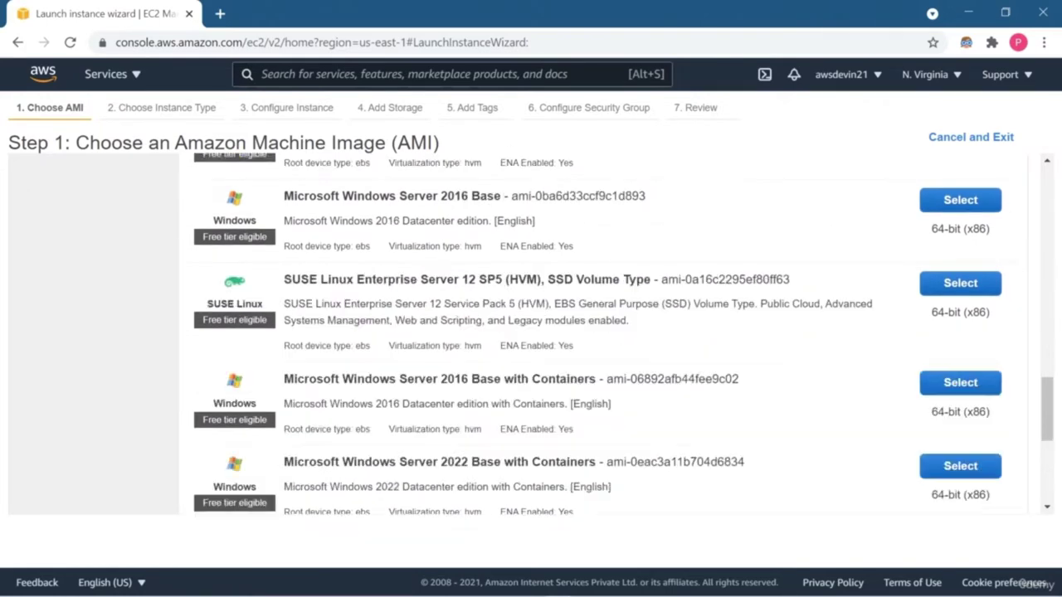
scroll(531, 334, up, 5)
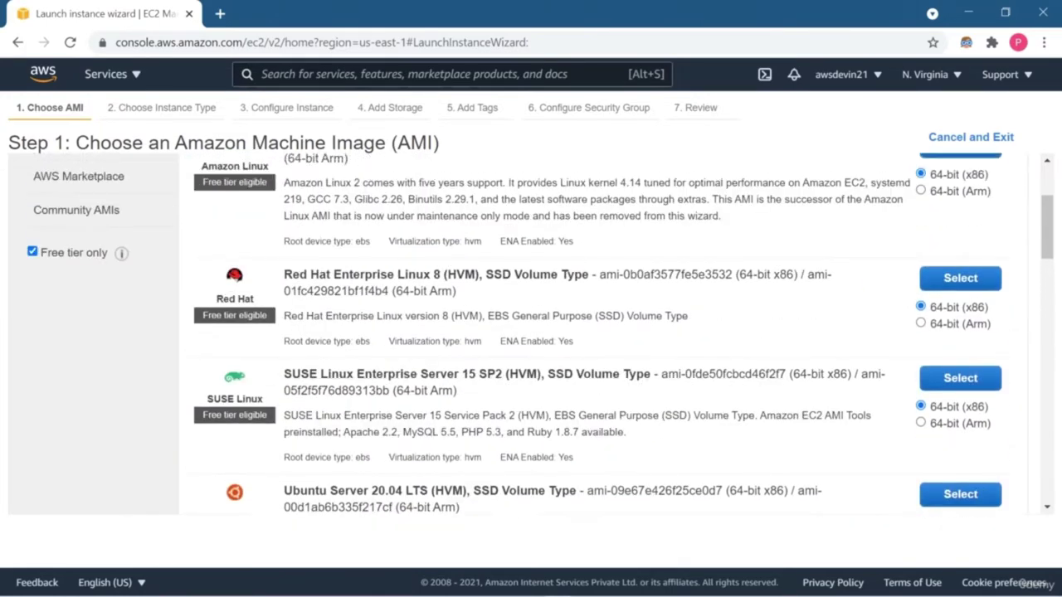
- Choose a free tier AMI for the instance and compare the t2 and t3 instance types
scroll(531, 334, down, 3)
scroll(531, 333, down, 1)
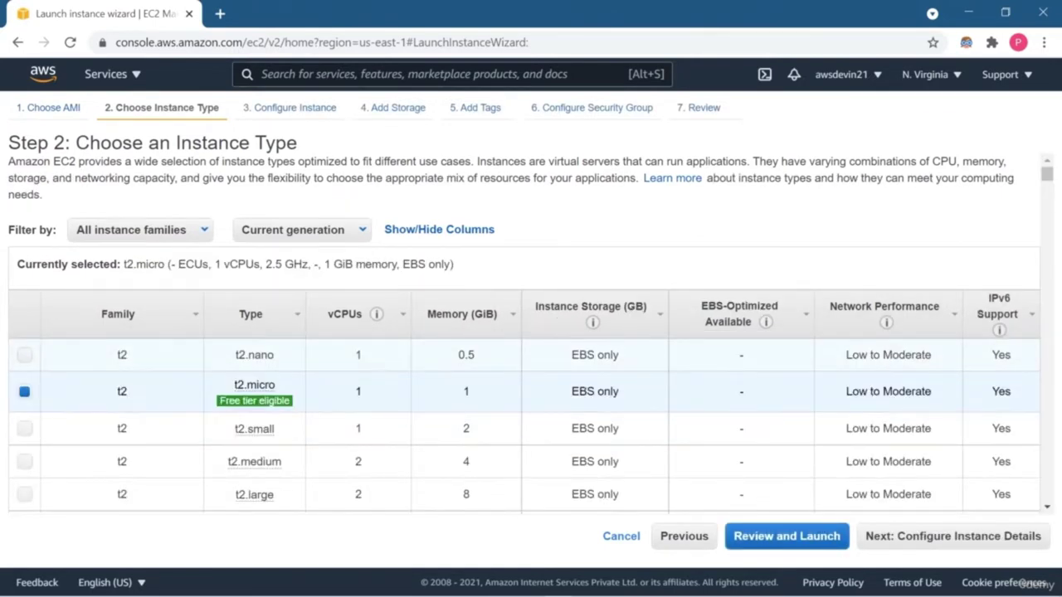
scroll(531, 332, down, 5)
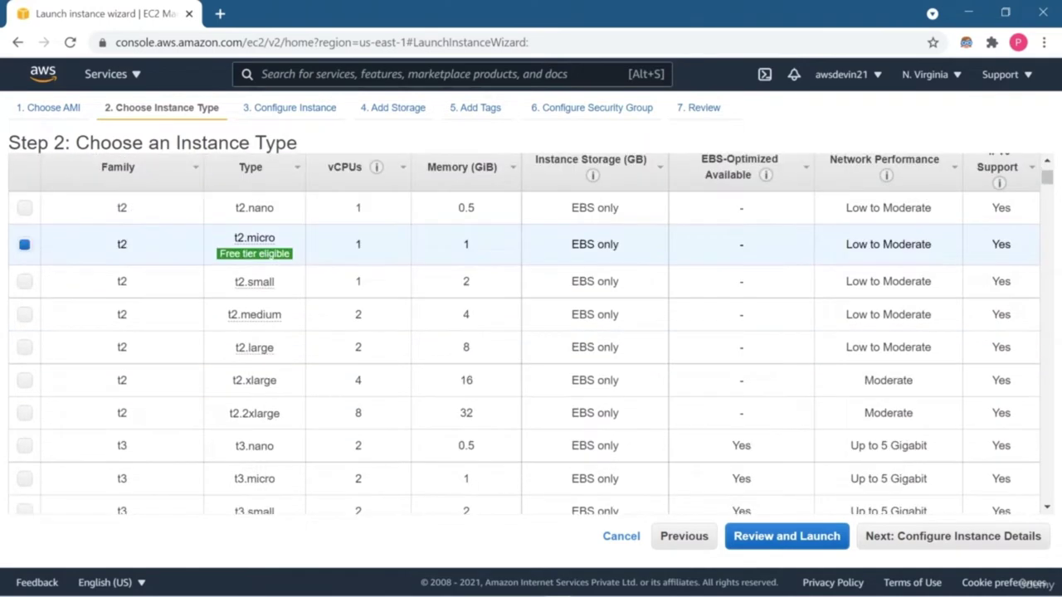
scroll(526, 335, down, 4)
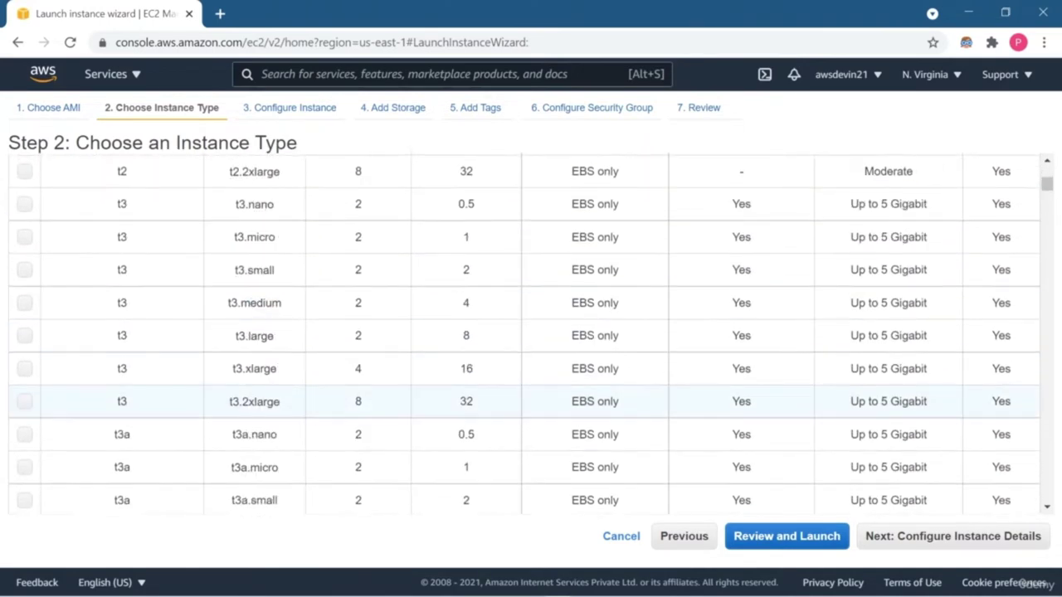
scroll(526, 335, up, 3)
scroll(525, 334, up, 3)
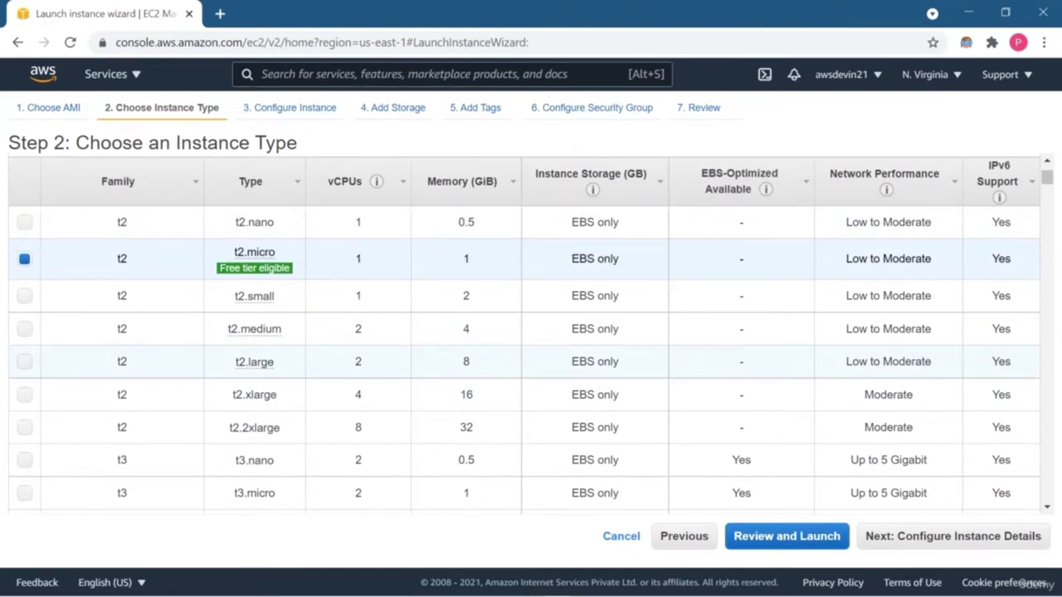
- Skim the remaining instance types through the z1d family and continue to the instance details with t2.micro selected
scroll(526, 349, down, 3)
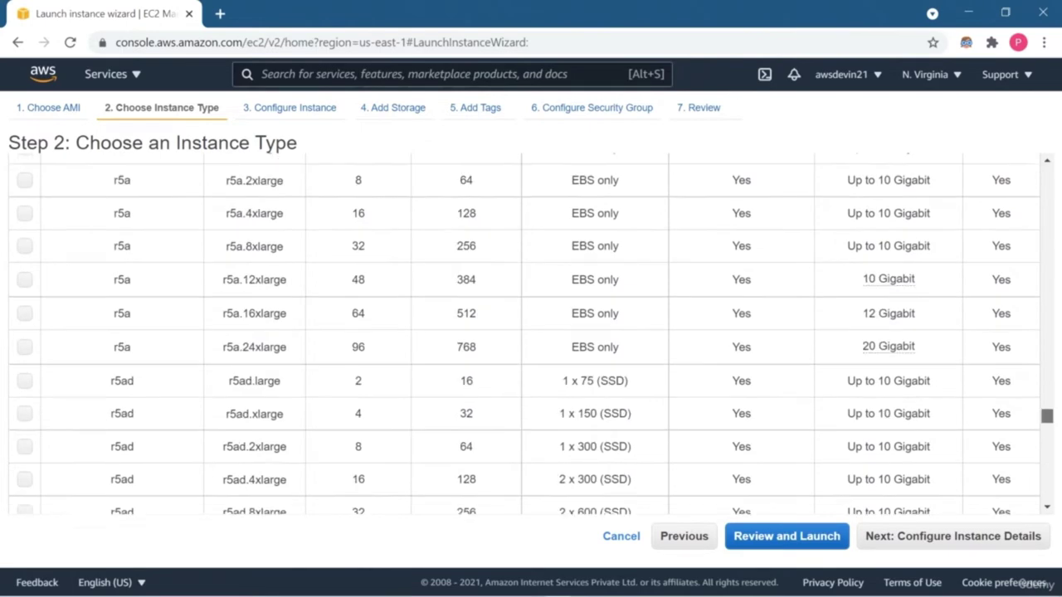
key(ctrl+a)
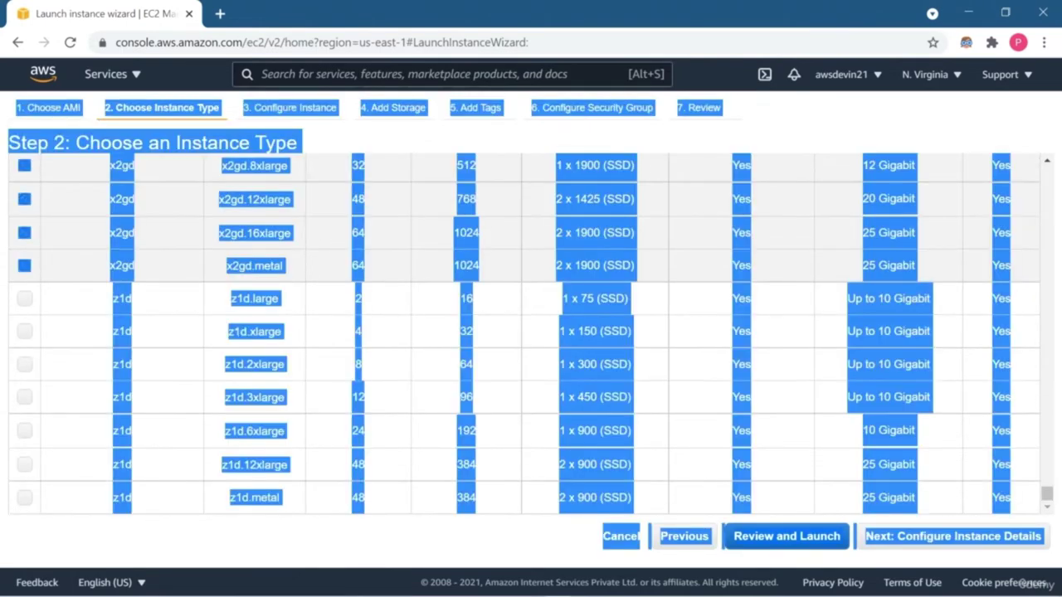
scroll(531, 332, up, 10)
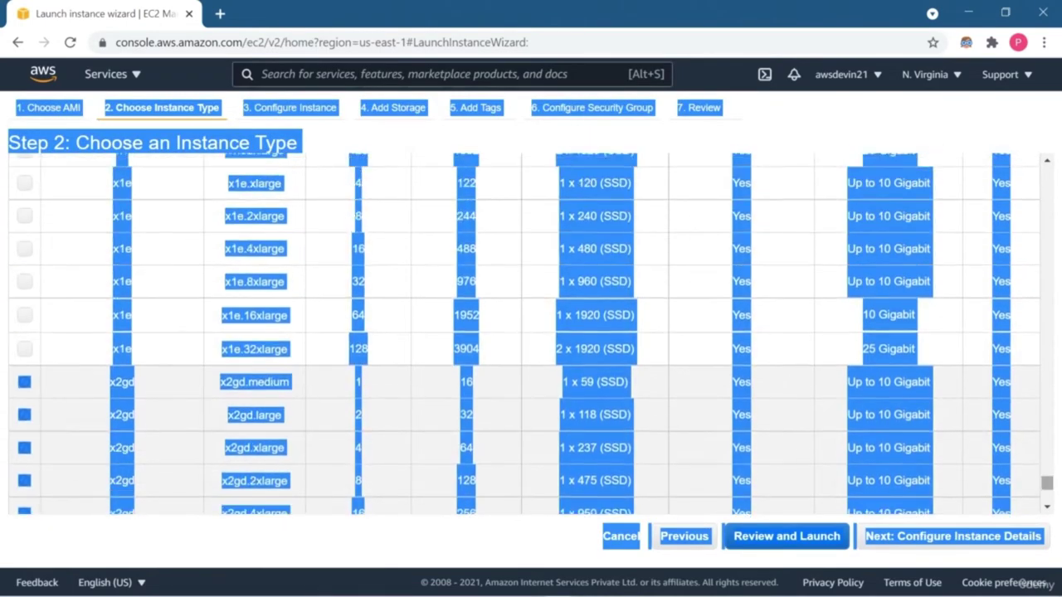
scroll(531, 332, up, 10)
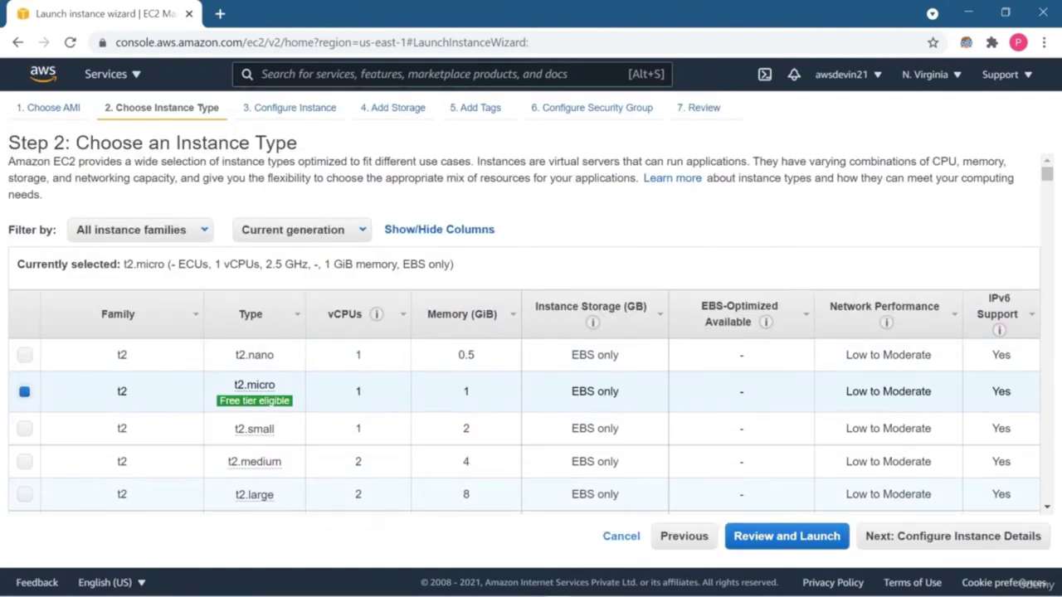
click(954, 536)
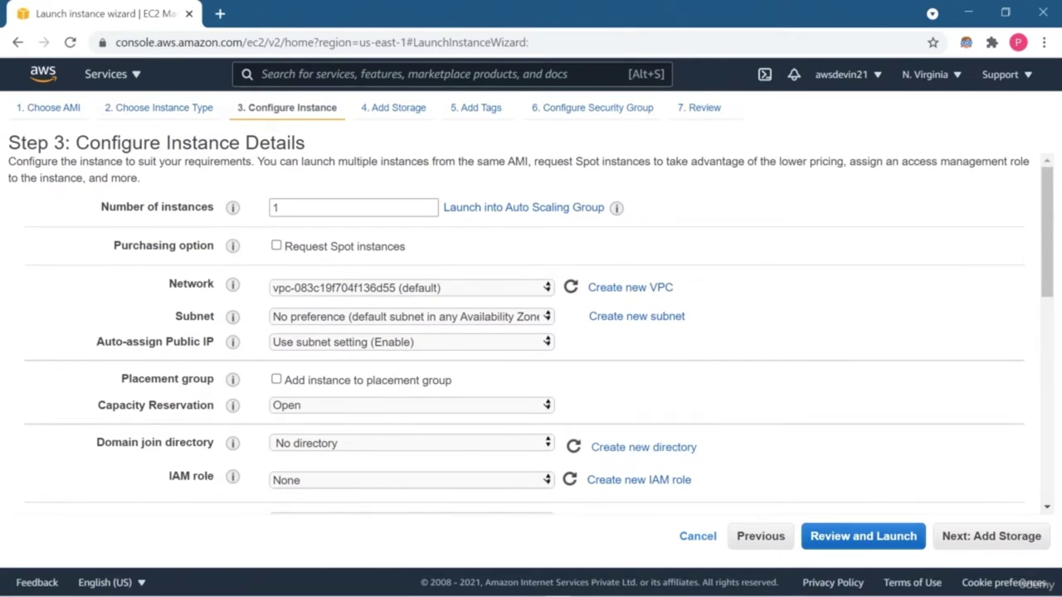
- Review the instance details from the default VPC network to the advanced settings and continue to storage with the defaults
click(411, 287)
key(Return)
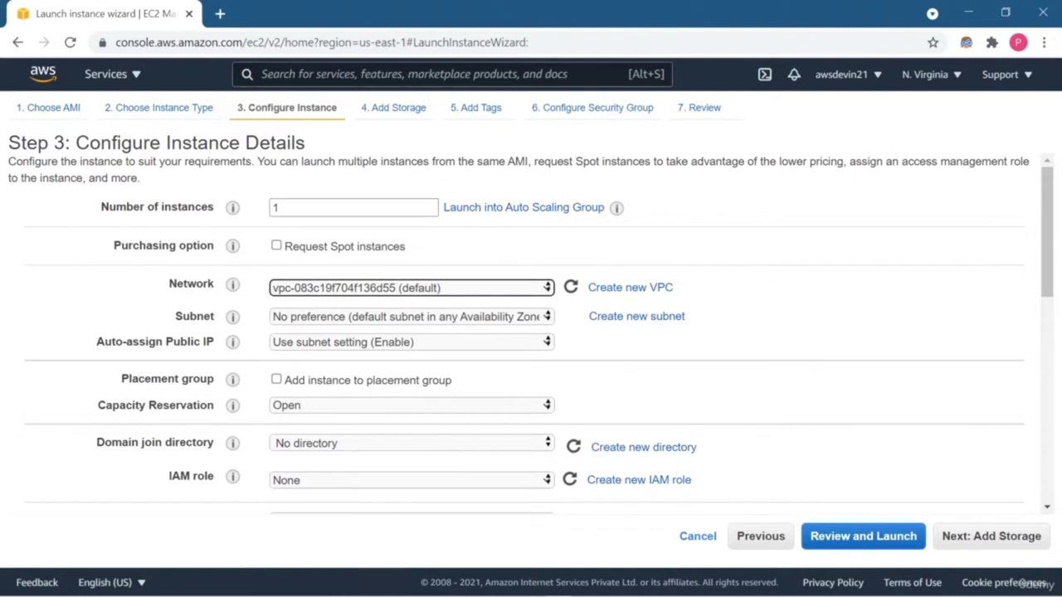
scroll(531, 332, down, 1)
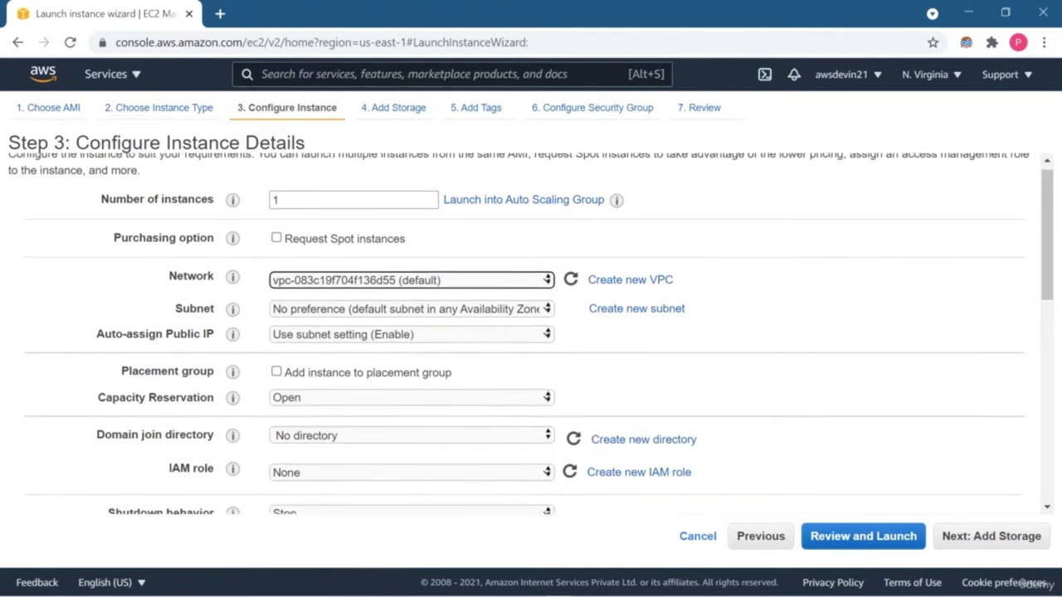
scroll(531, 332, down, 1)
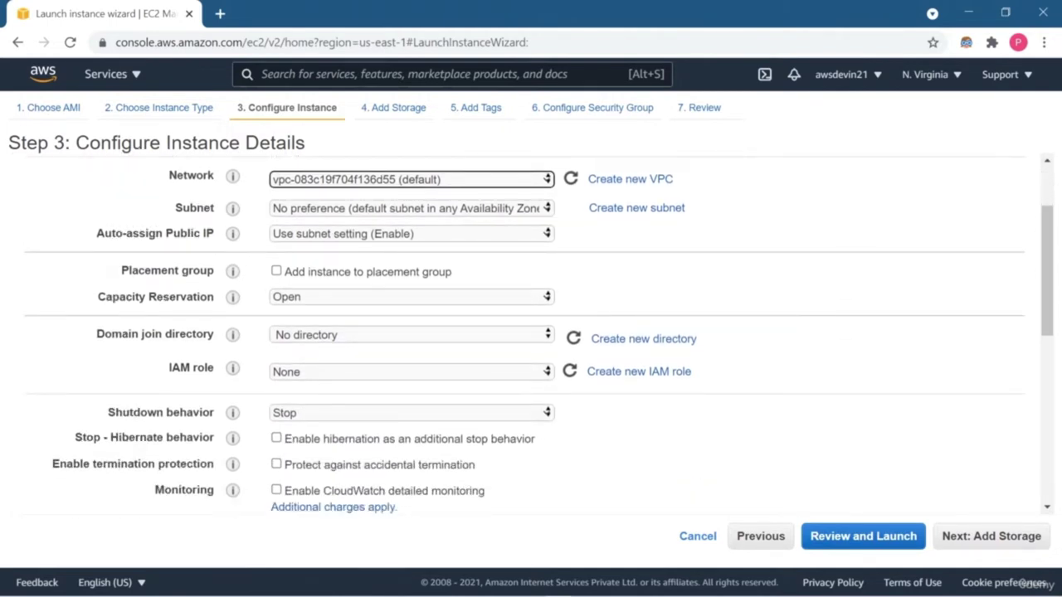
scroll(531, 332, down, 1)
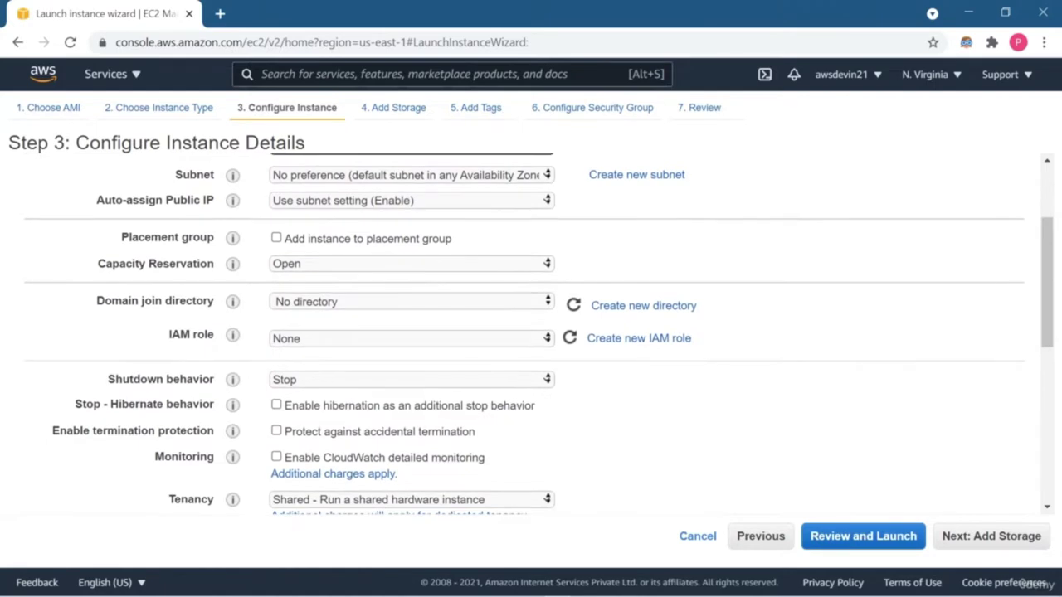
scroll(531, 332, down, 1)
scroll(531, 332, down, 3)
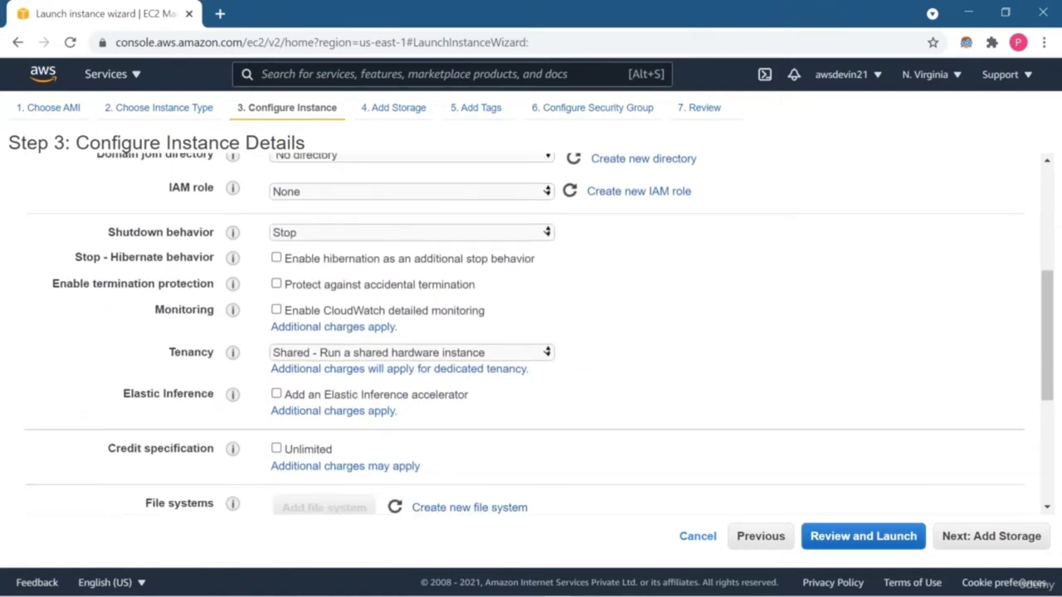
scroll(531, 332, down, 1)
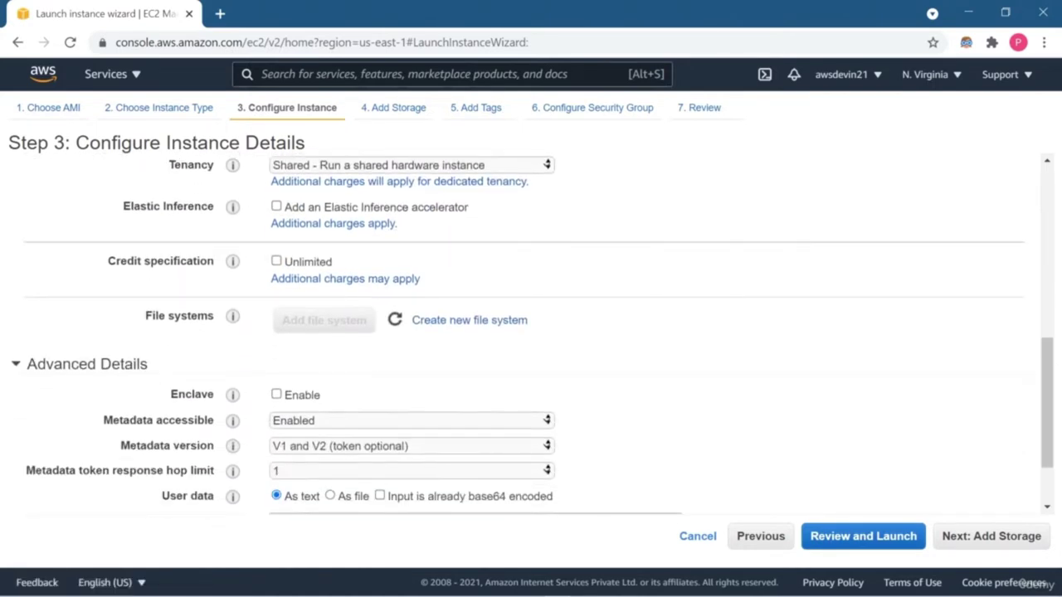
scroll(531, 332, down, 1)
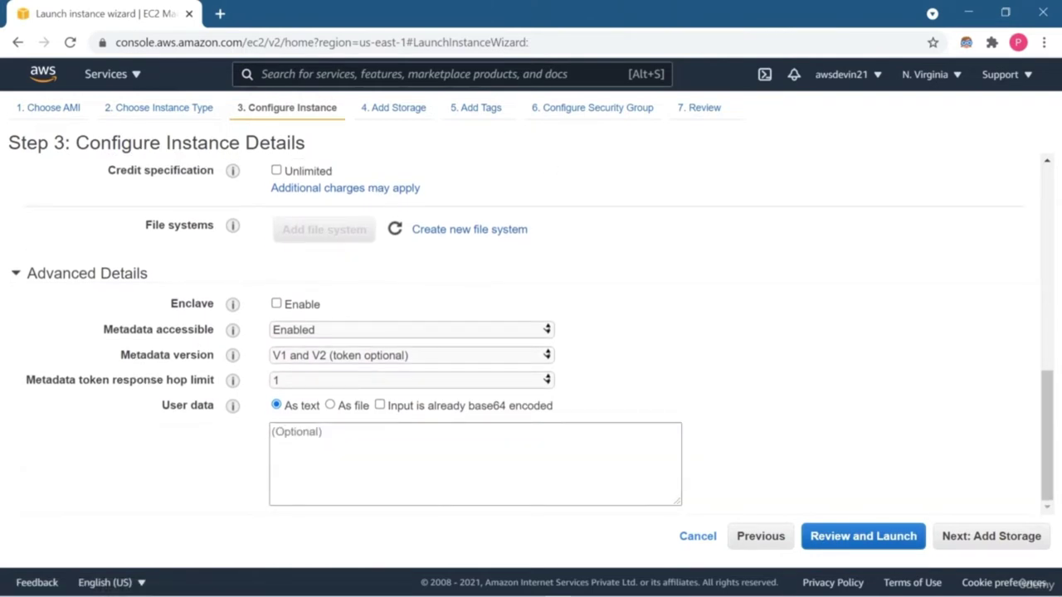
click(991, 536)
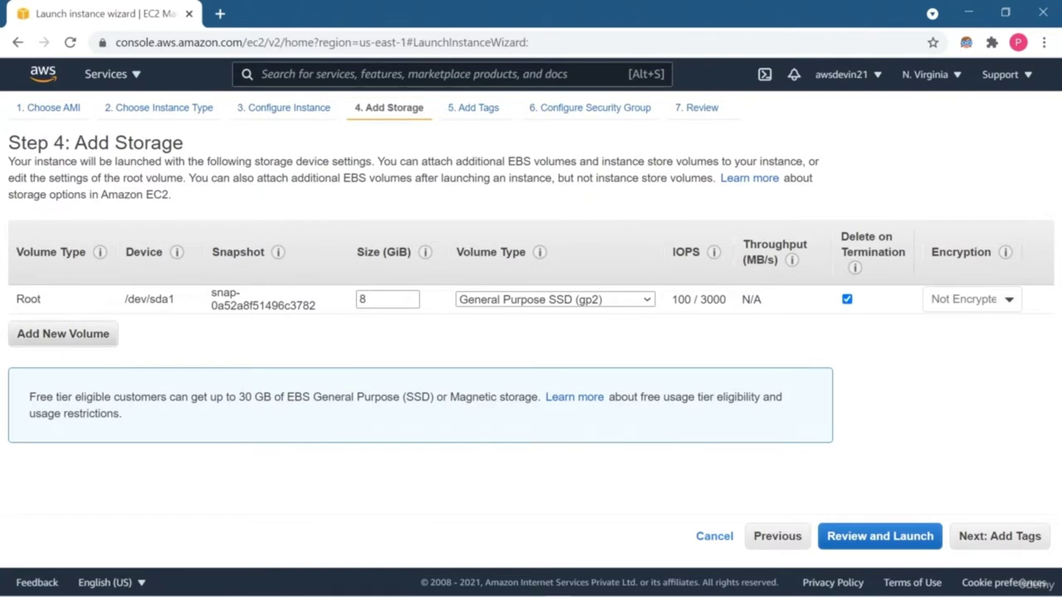
- Add an 8 GiB EBS volume on /dev/sdb with delete on termination enabled and continue to the tags
click(63, 334)
click(72, 329)
click(33, 341)
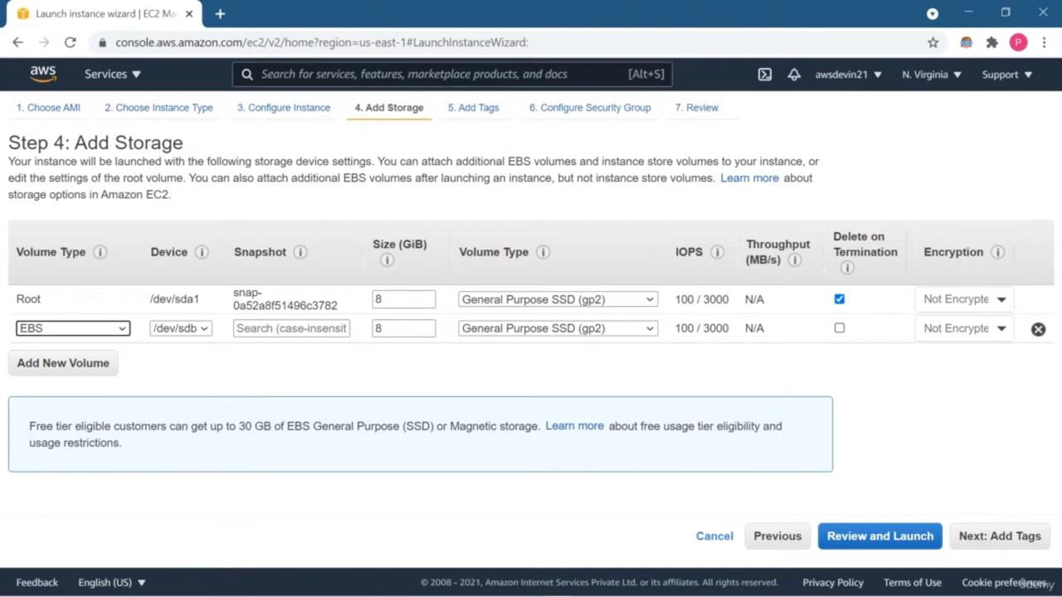
click(840, 329)
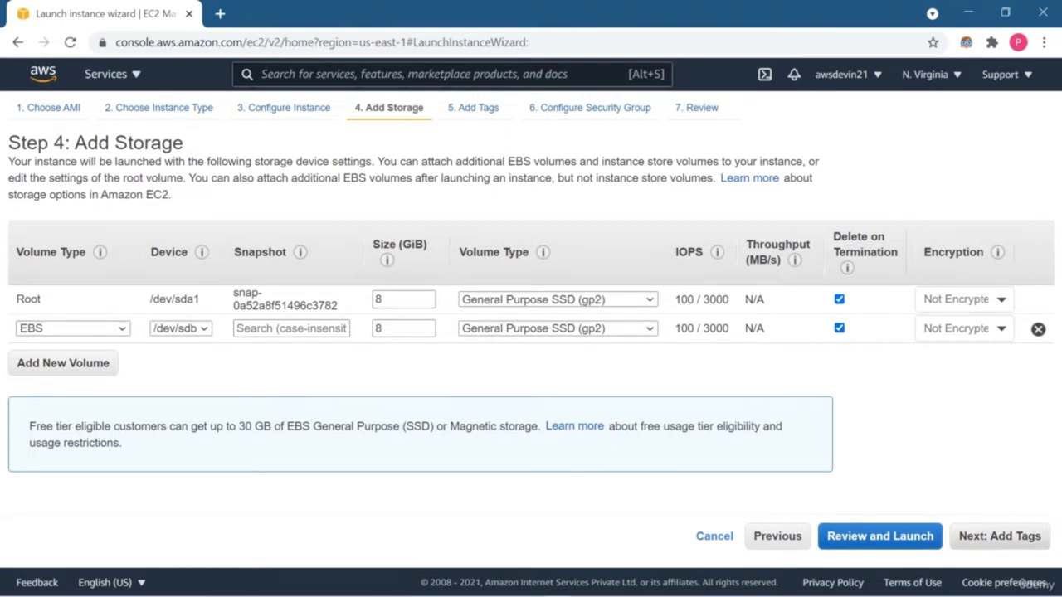
click(1000, 536)
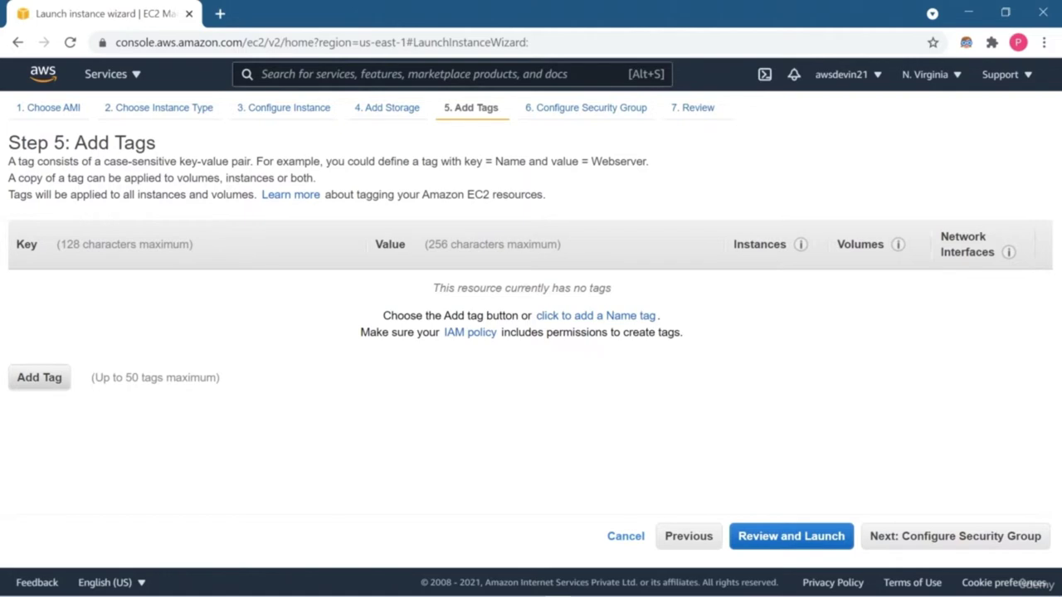
- Add a tag with key ec2-key and value ec2-value and continue to the security group configuration
click(39, 378)
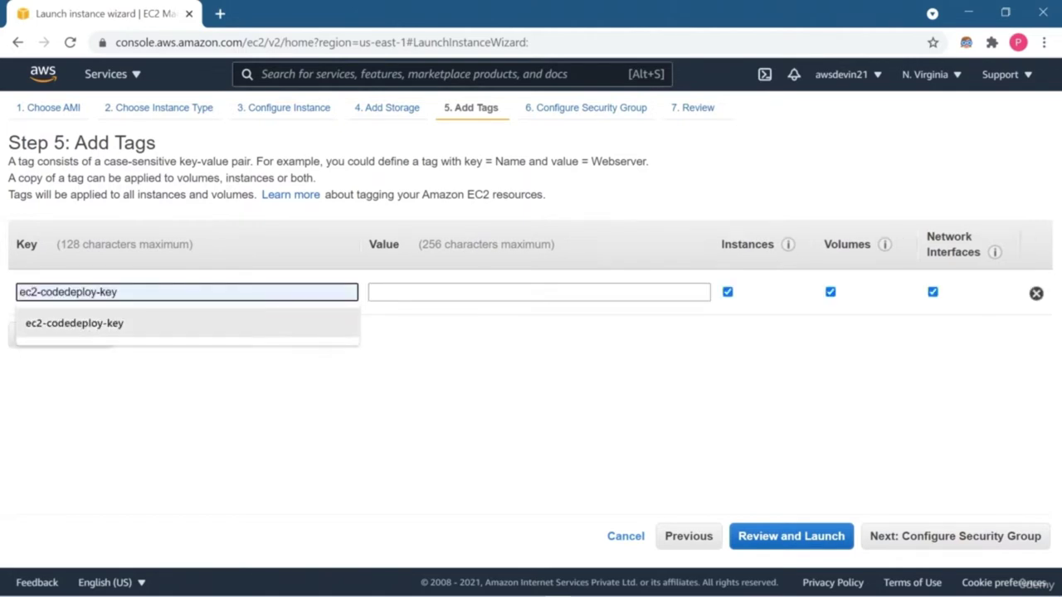
text(ec)
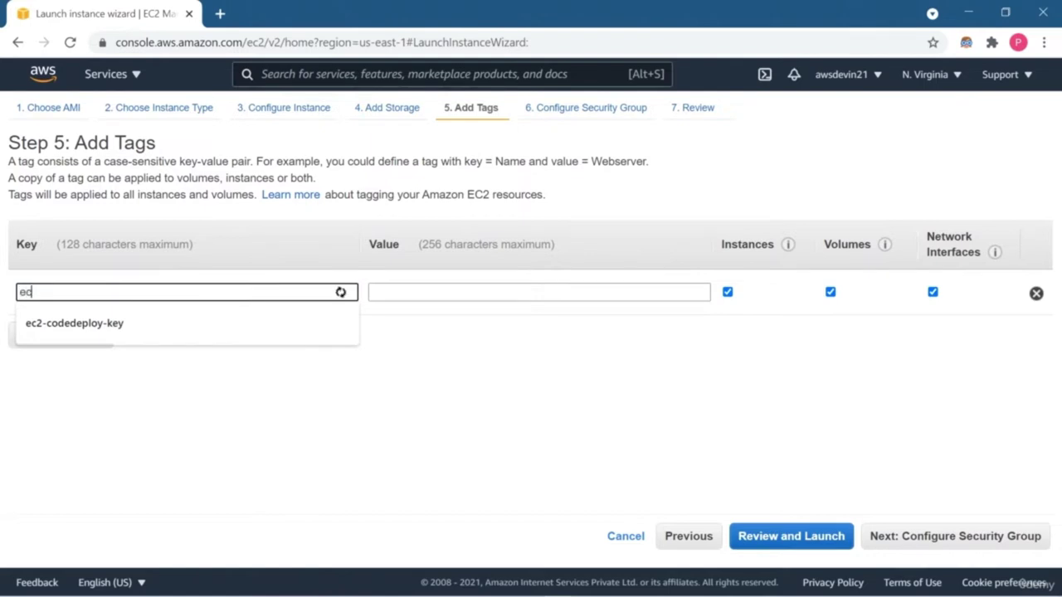
text(2-key)
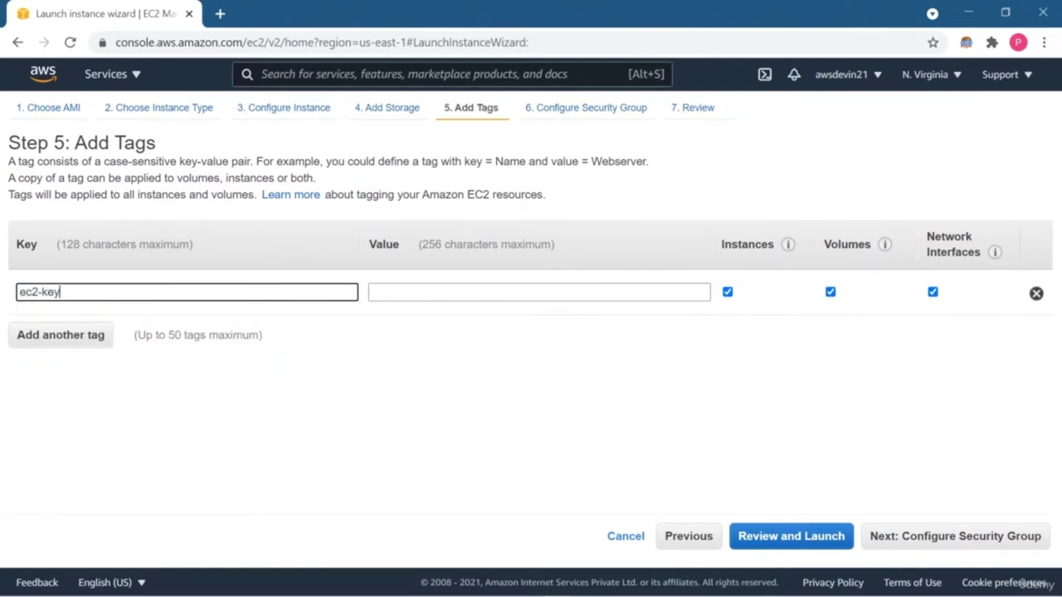
click(373, 292)
text(ec)
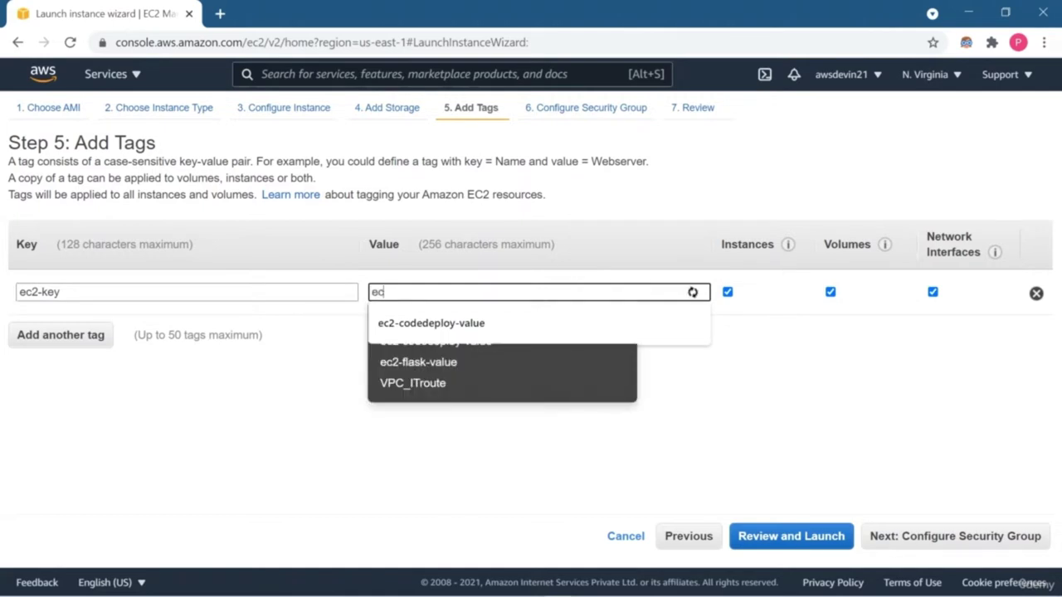
text(2-v)
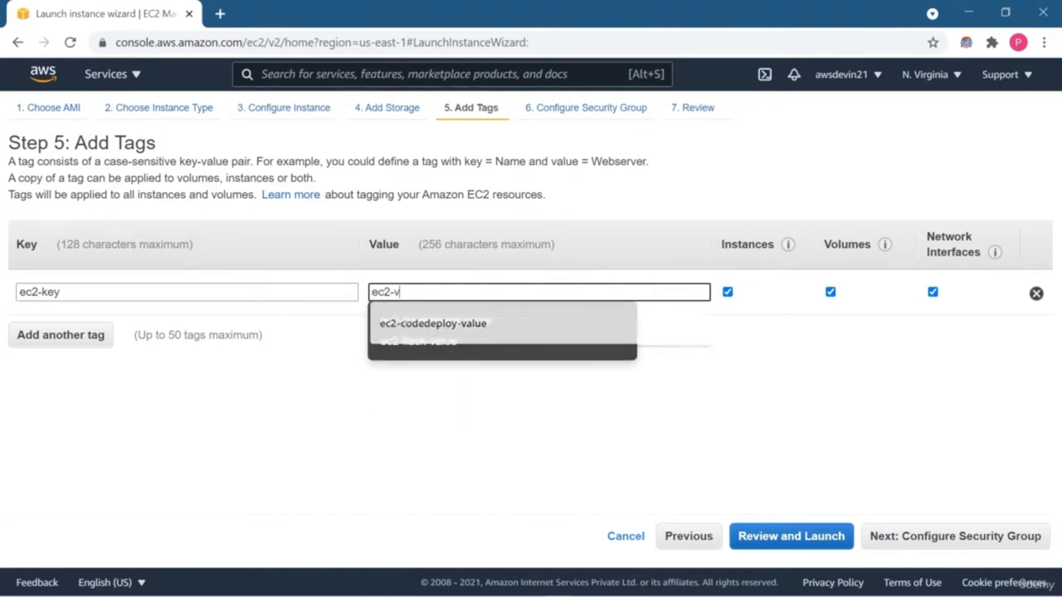
text(alue)
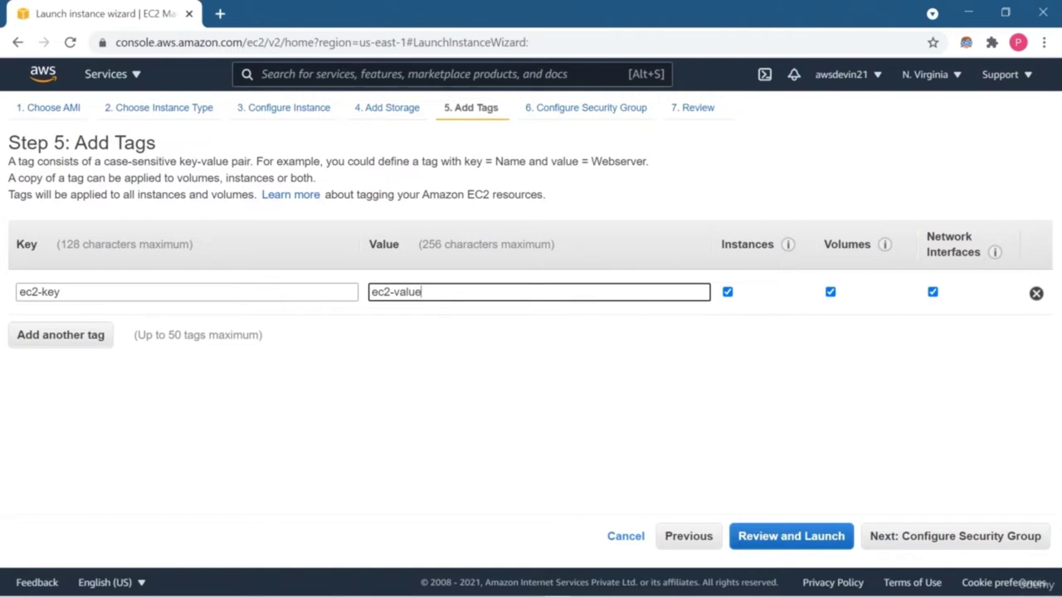
key(Tab)
click(955, 536)
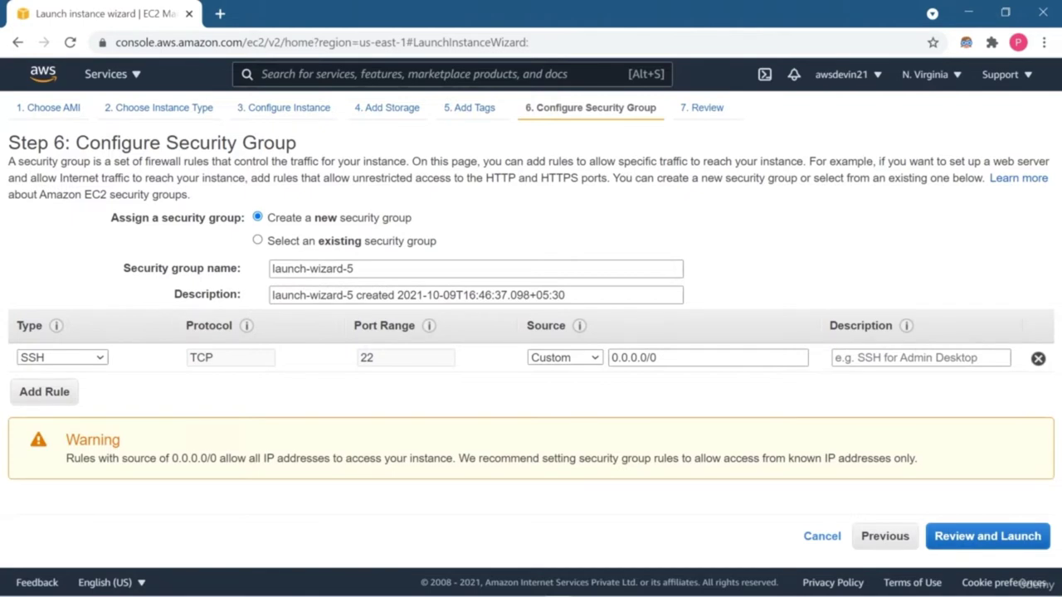
- Add a second security group rule and look through the available rule types, keeping it as a Custom TCP Rule
click(44, 392)
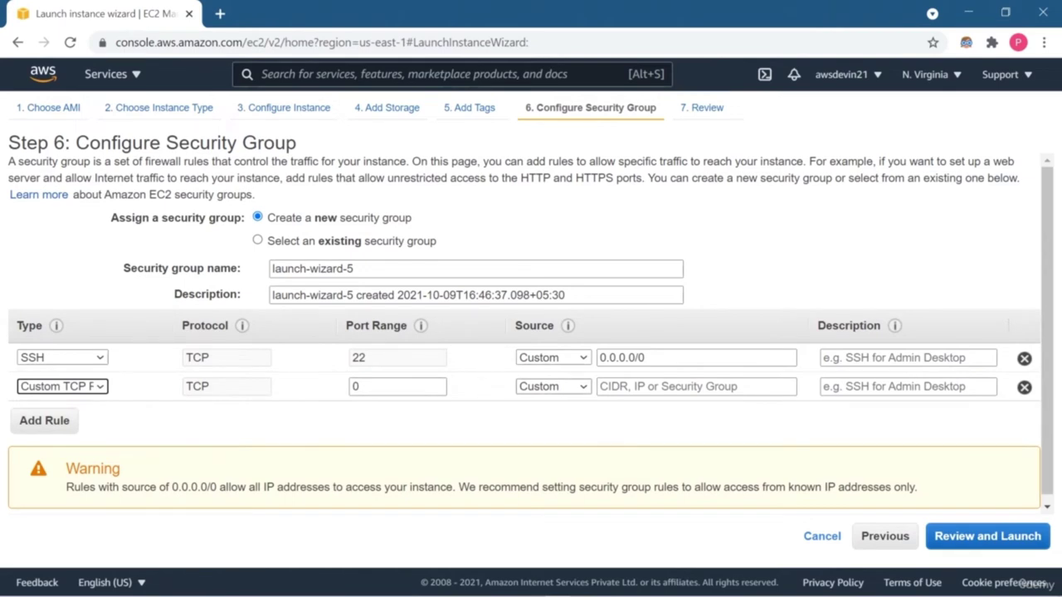
key(alt+Down)
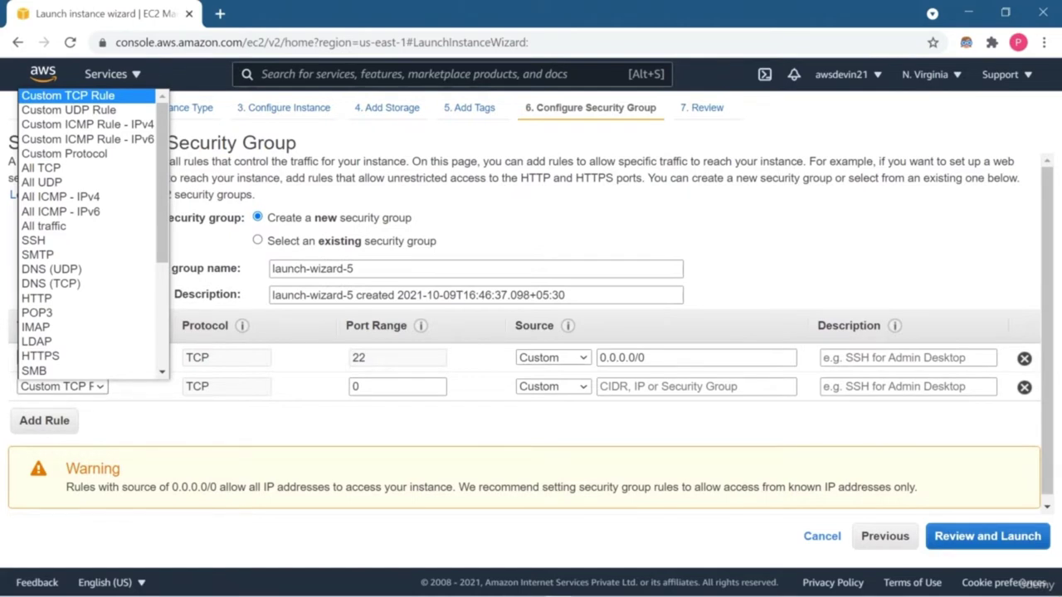
key(h)
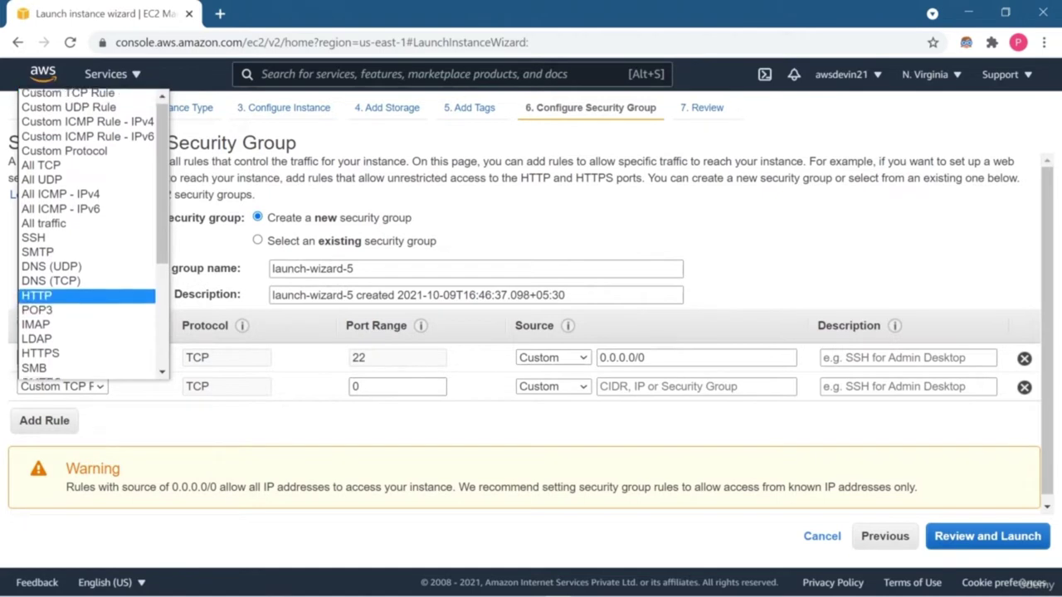
scroll(94, 235, down, 2)
scroll(94, 234, down, 3)
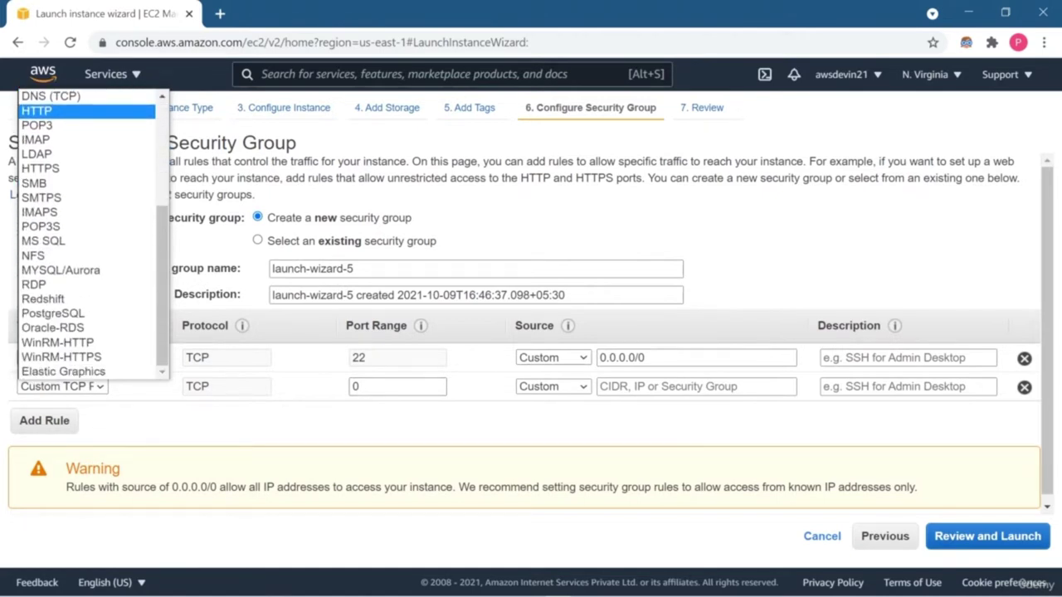
scroll(94, 235, up, 5)
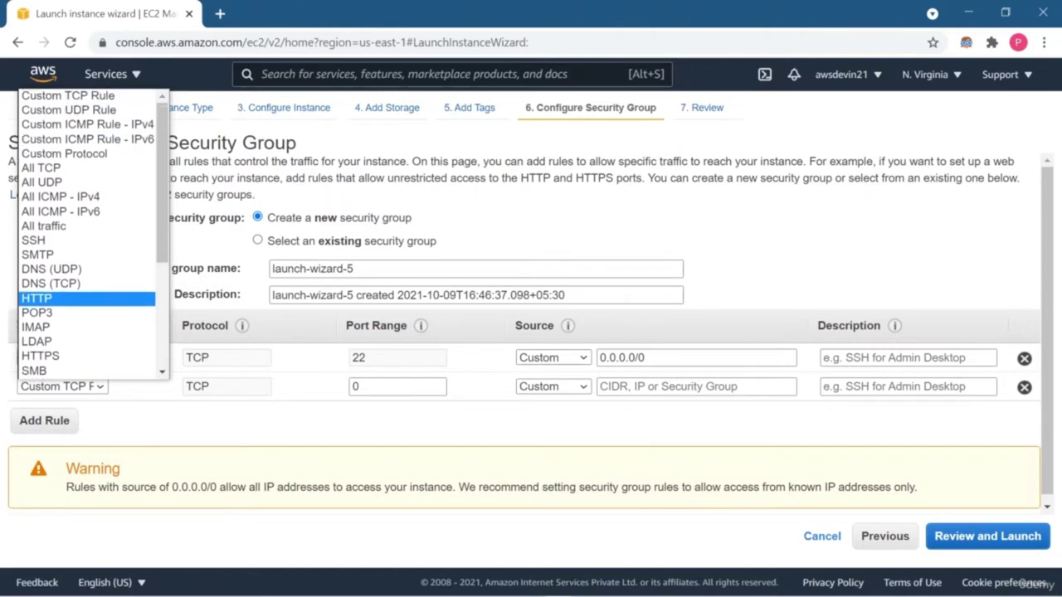
key(Escape)
- Set the second security group rule's port range to 8080 and its source to 0.0.0.0/0, copied from the SSH rule
click(398, 387)
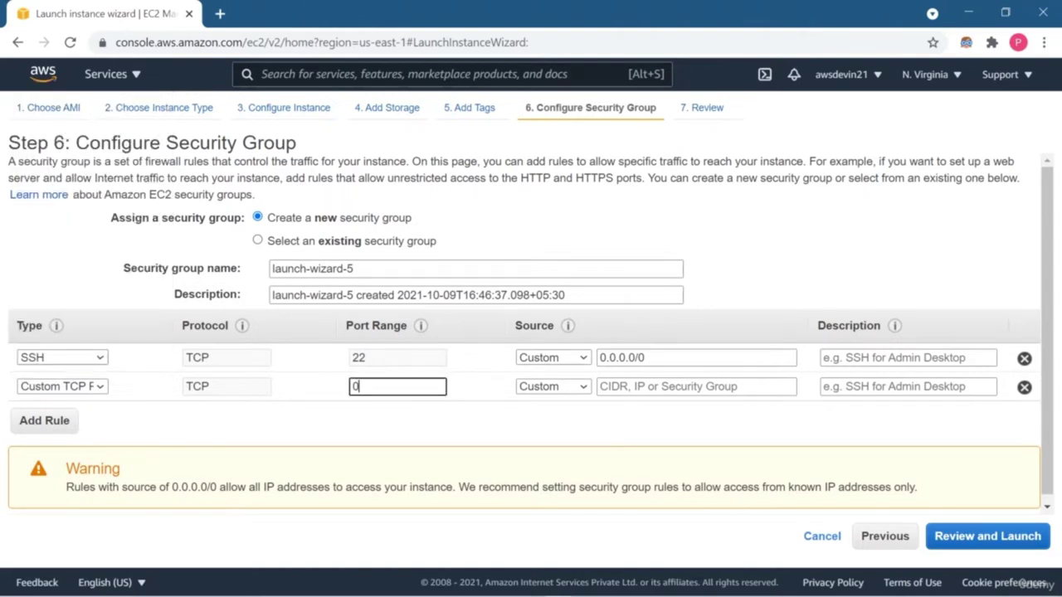
key(BackSpace)
text(8080)
click(696, 387)
click(553, 387)
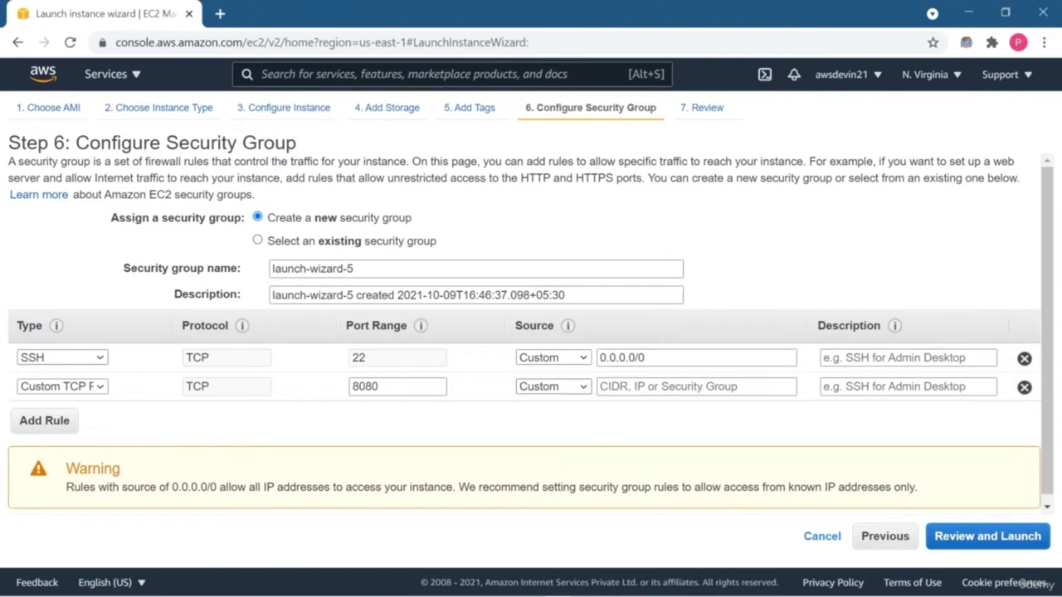
click(696, 387)
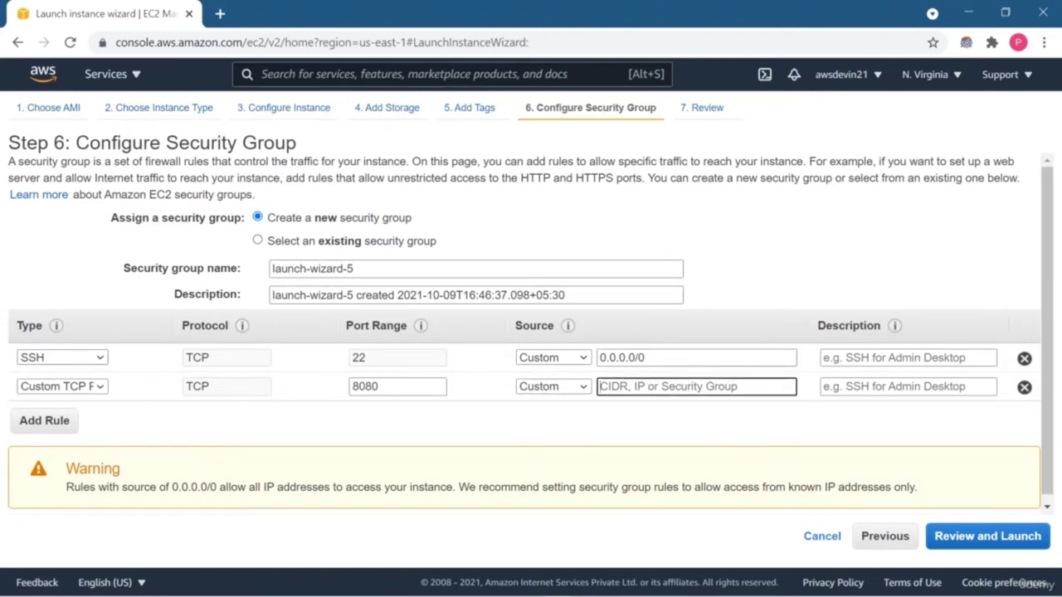
triple_click(623, 358)
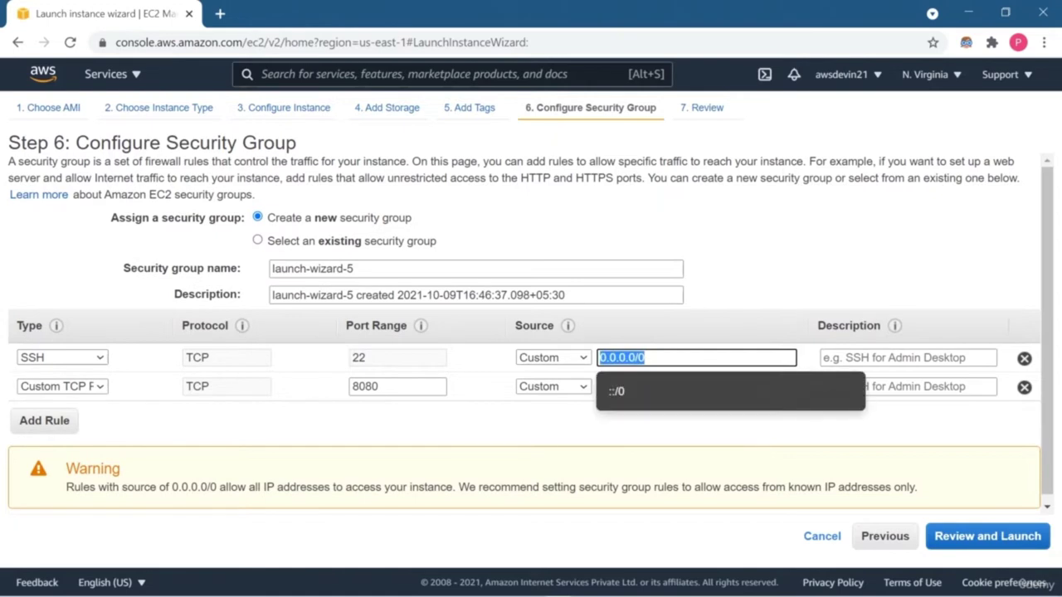
key(ctrl+c)
click(695, 387)
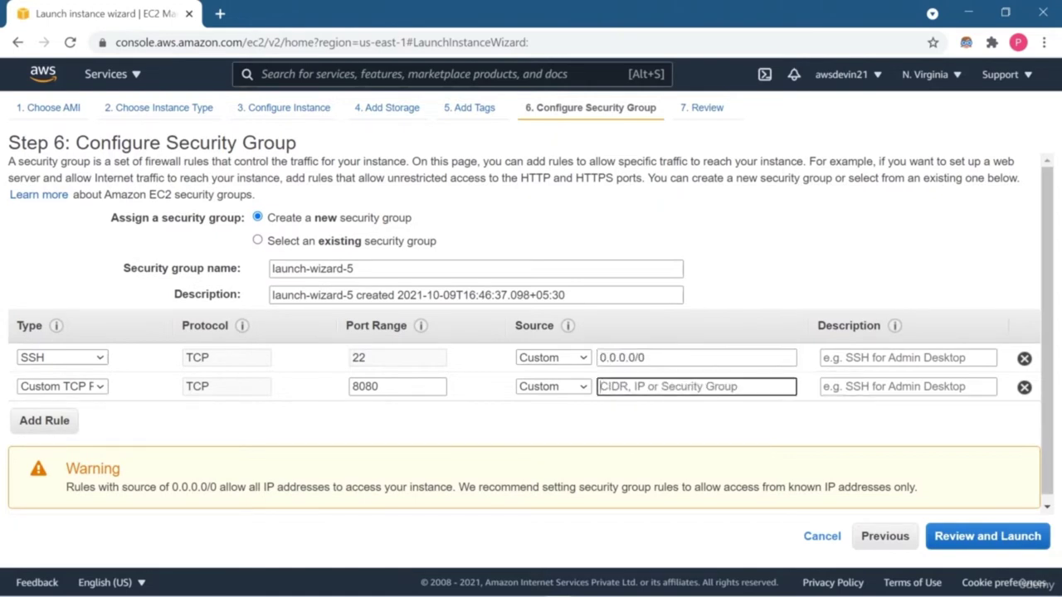
key(ctrl+v)
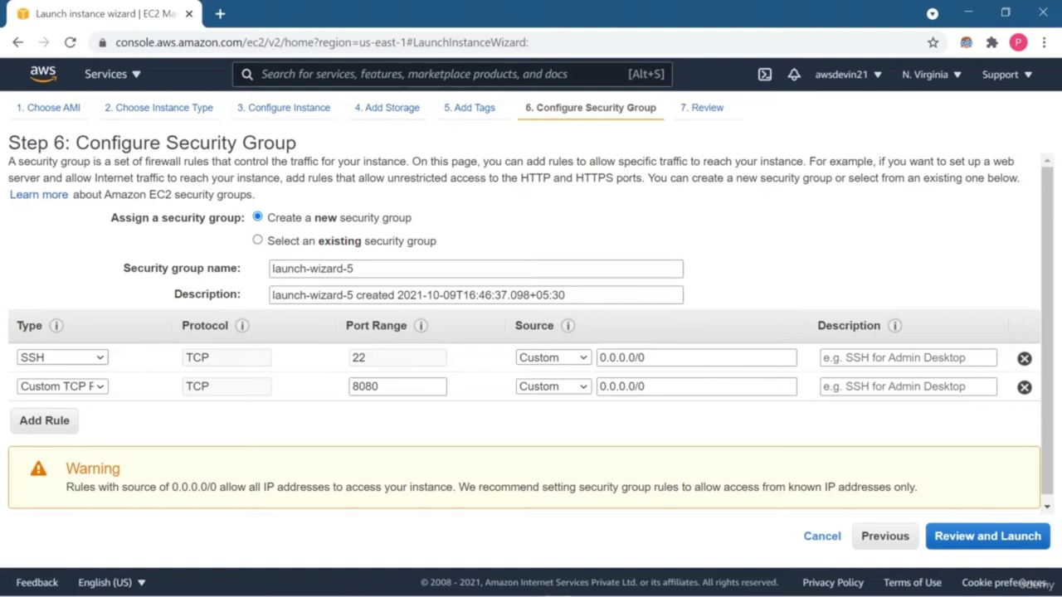
- Add a third security group rule of type HTTP and continue to the launch review
click(44, 420)
click(62, 415)
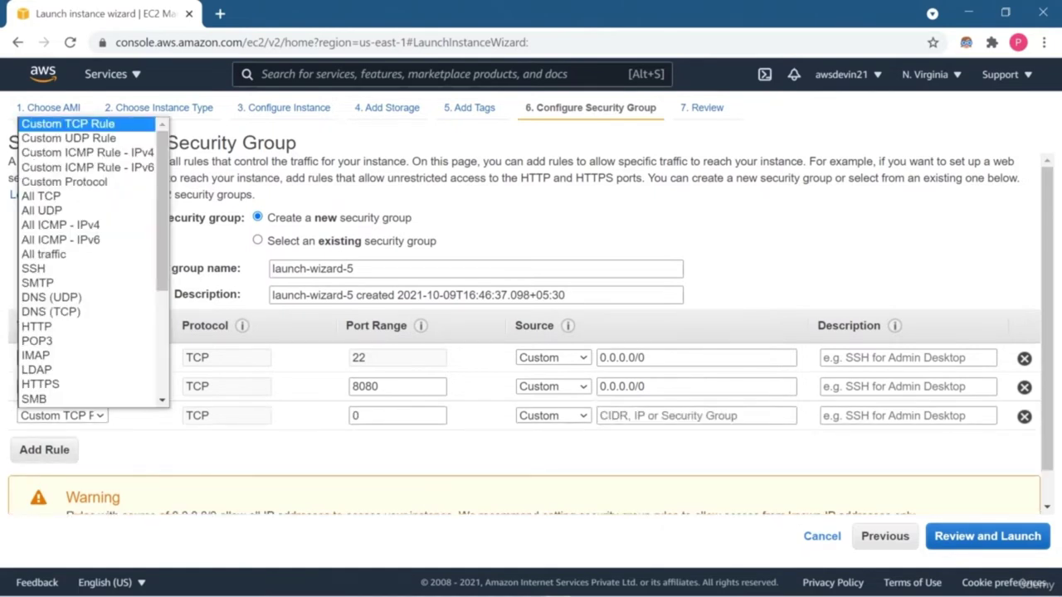
key(Up)
key(Up)
key(Up)
key(Up)
key(Up)
key(Return)
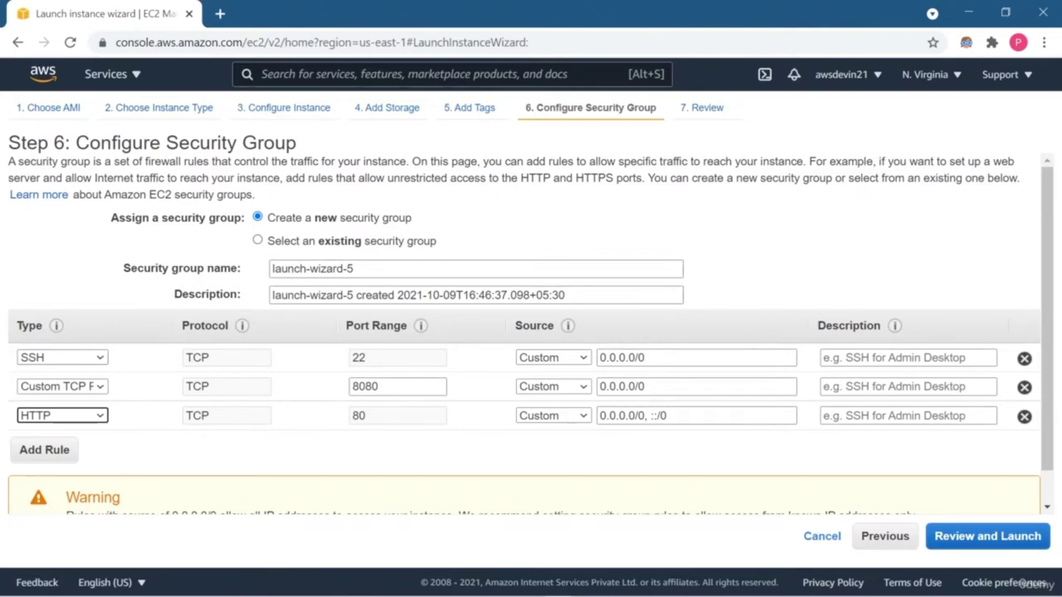
click(987, 536)
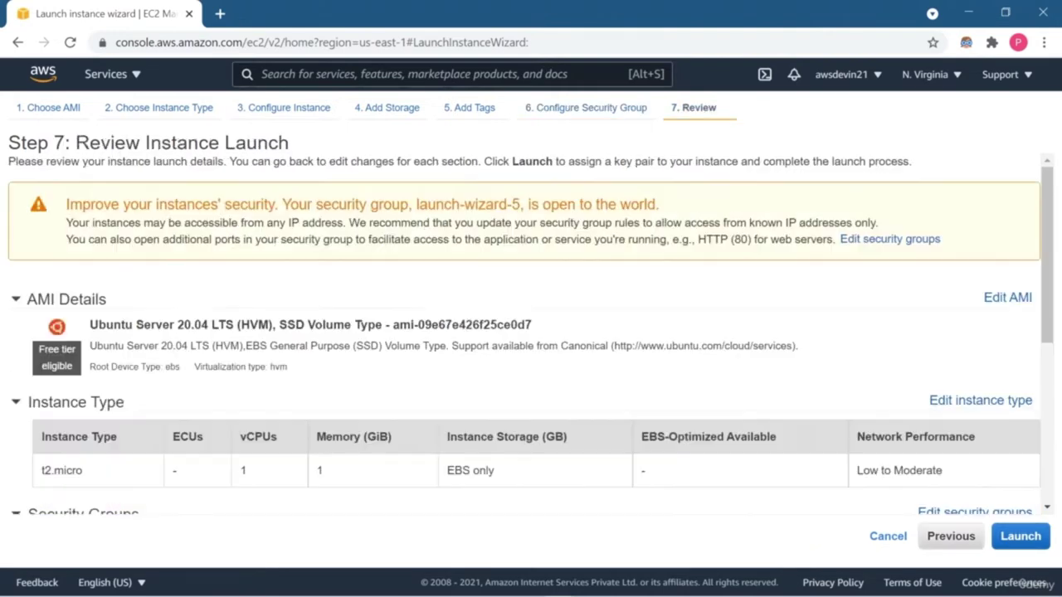
- Review the launch configuration's security groups, instance details, storage and tags
scroll(531, 348, down, 4)
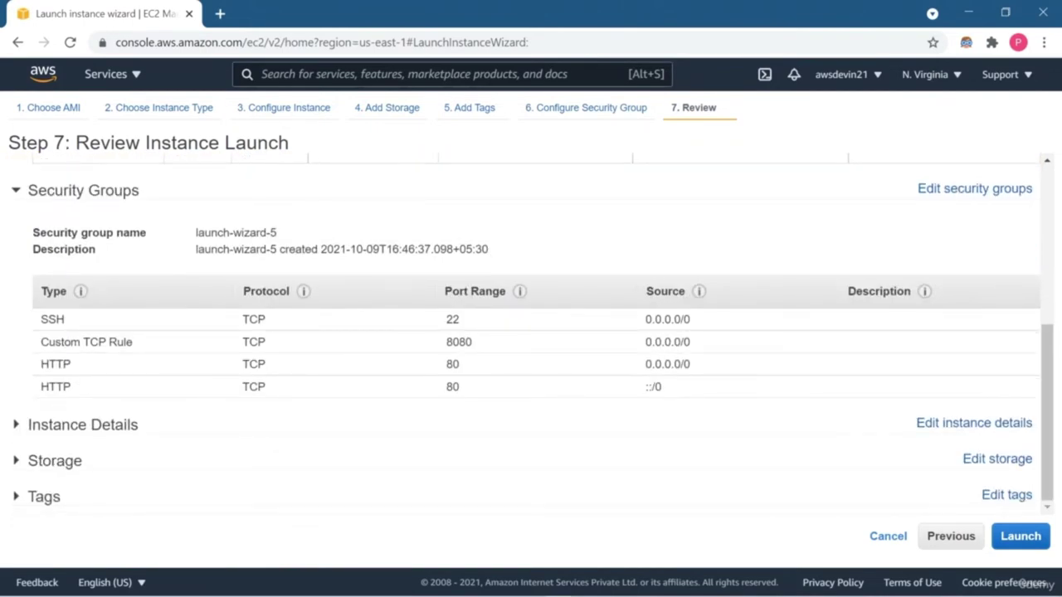
scroll(531, 334, down, 5)
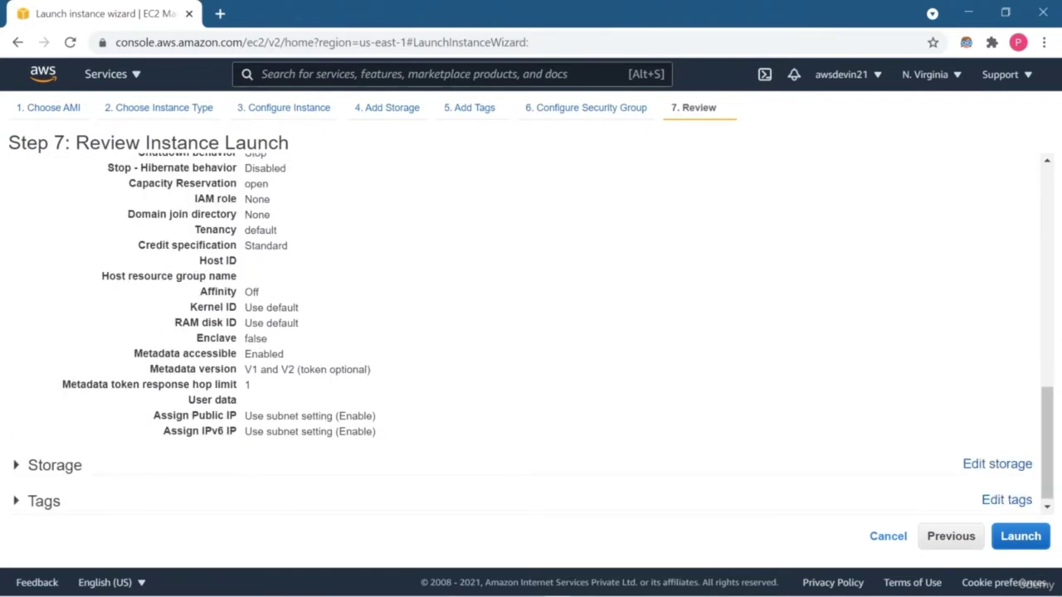
click(53, 460)
scroll(531, 332, down, 2)
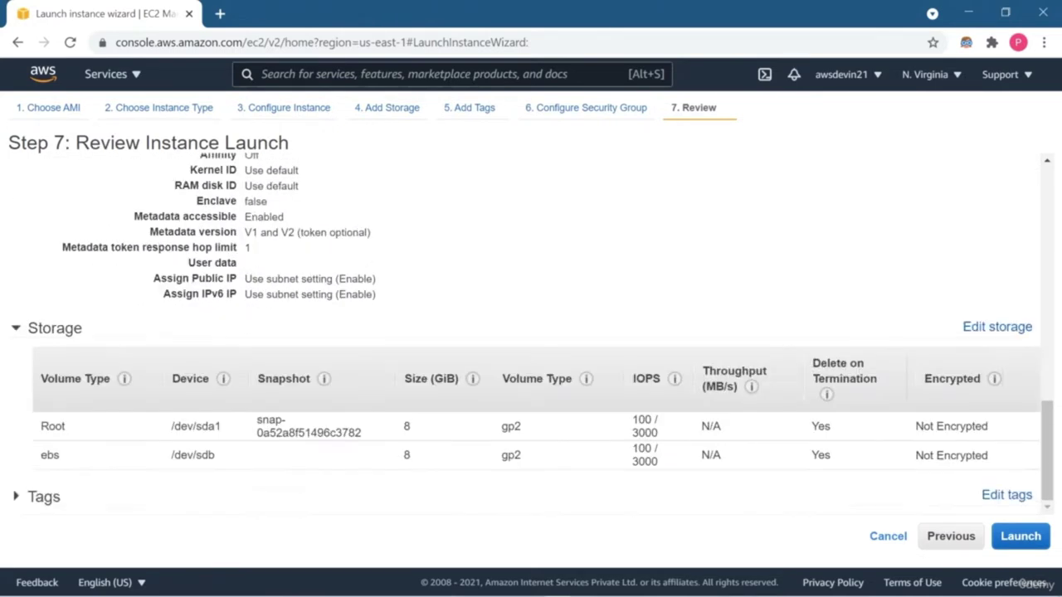
click(44, 496)
scroll(531, 332, down, 1)
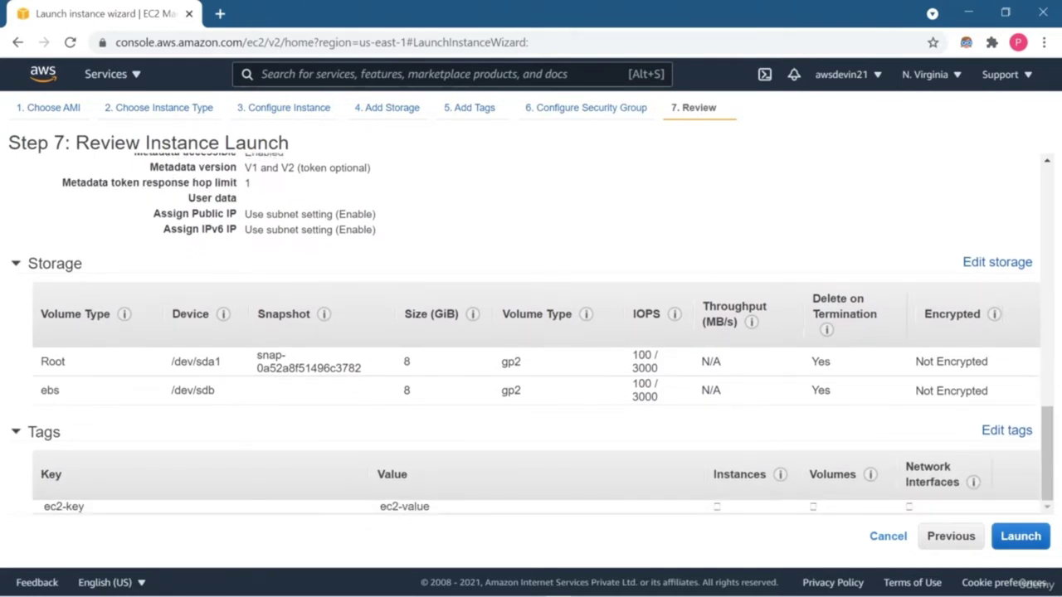
- Launch the instance with the existing key pair mykeypair, acknowledging access to its private key file
click(1021, 536)
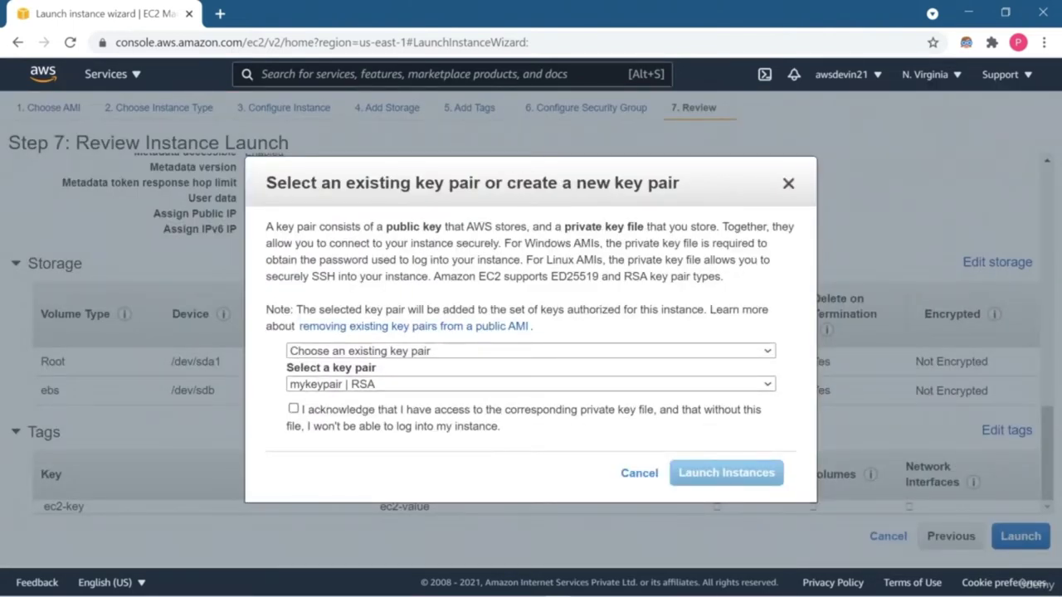
click(293, 408)
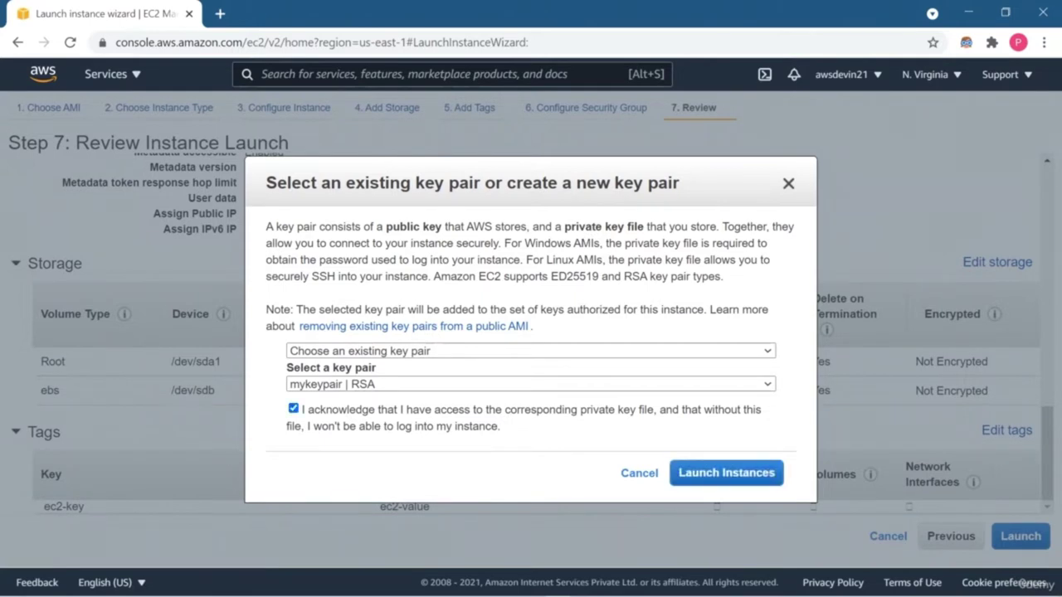
click(726, 472)
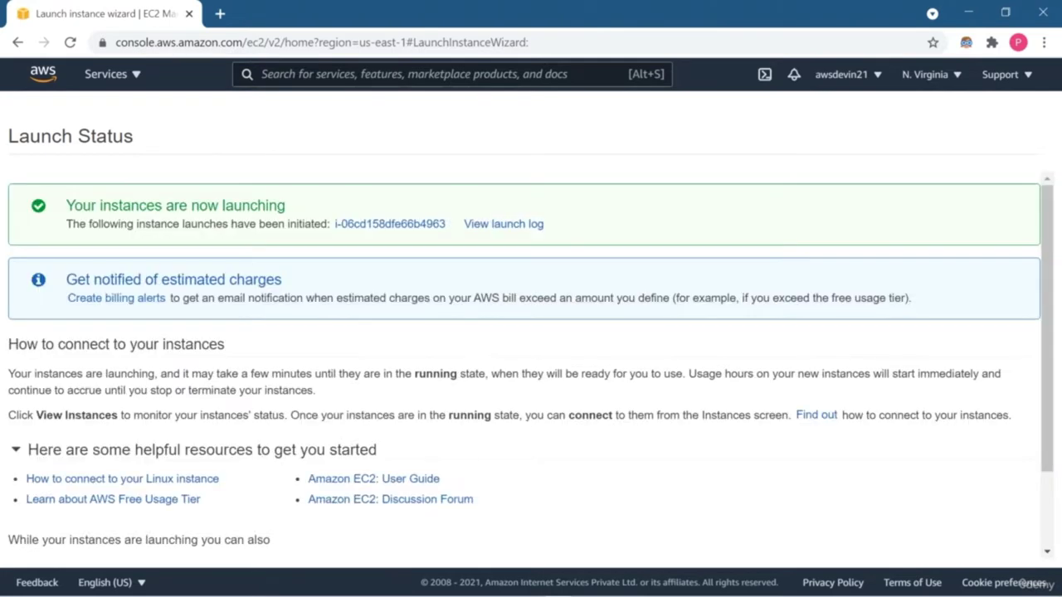
- View the launch log, then open the launched instance in a new browser tab and examine all its columns in the instances list
click(504, 225)
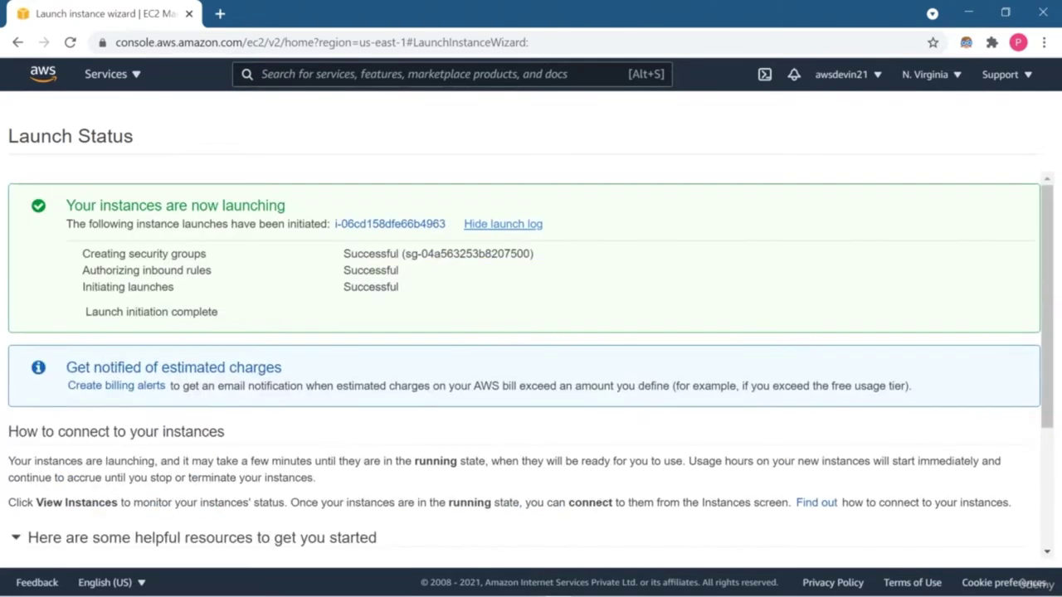
ctrl+click(390, 224)
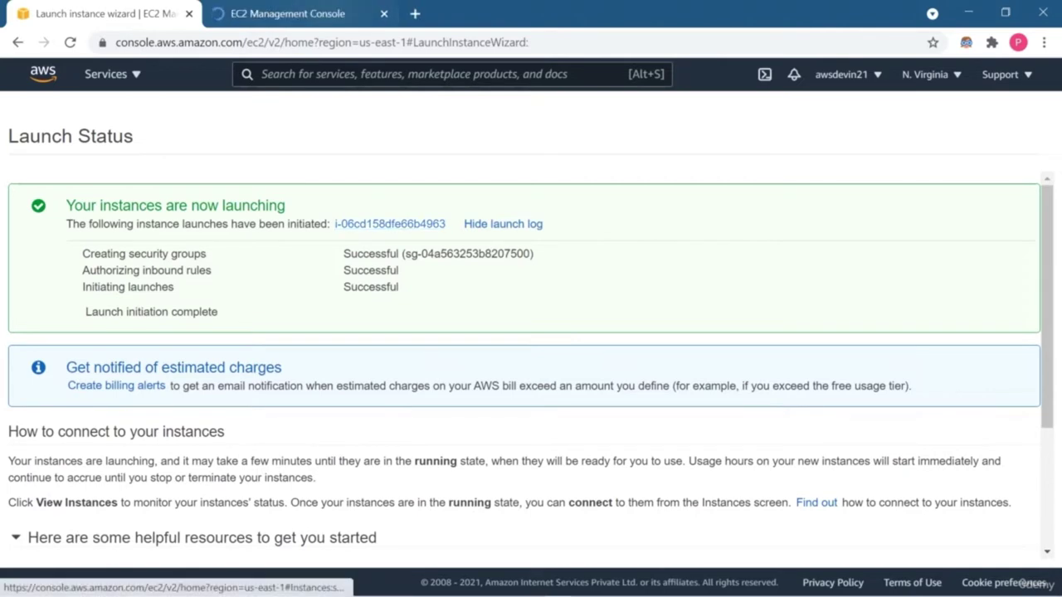
key(ctrl+Tab)
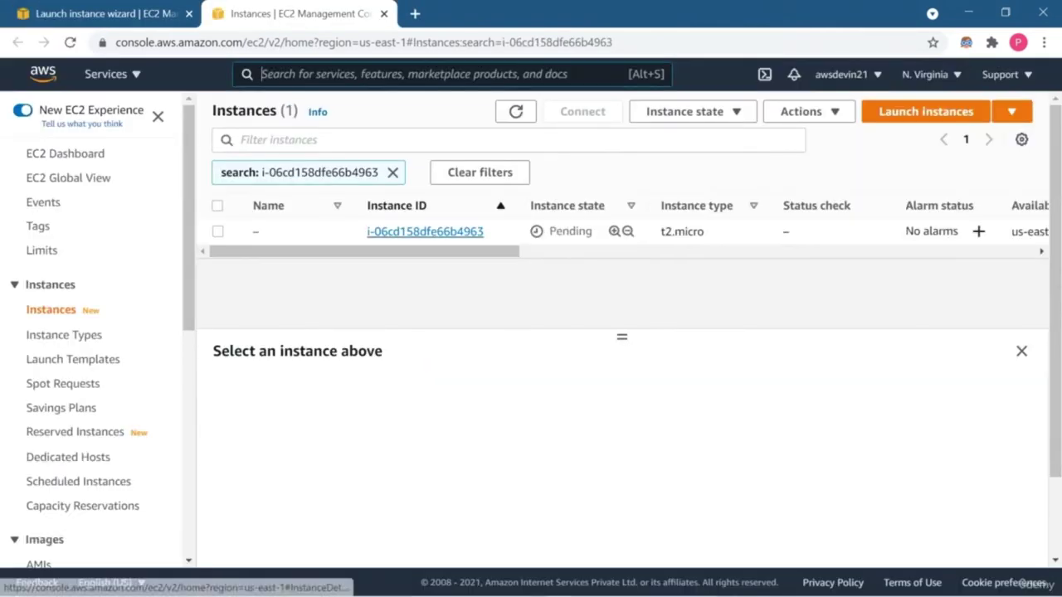
scroll(623, 231, right, 10)
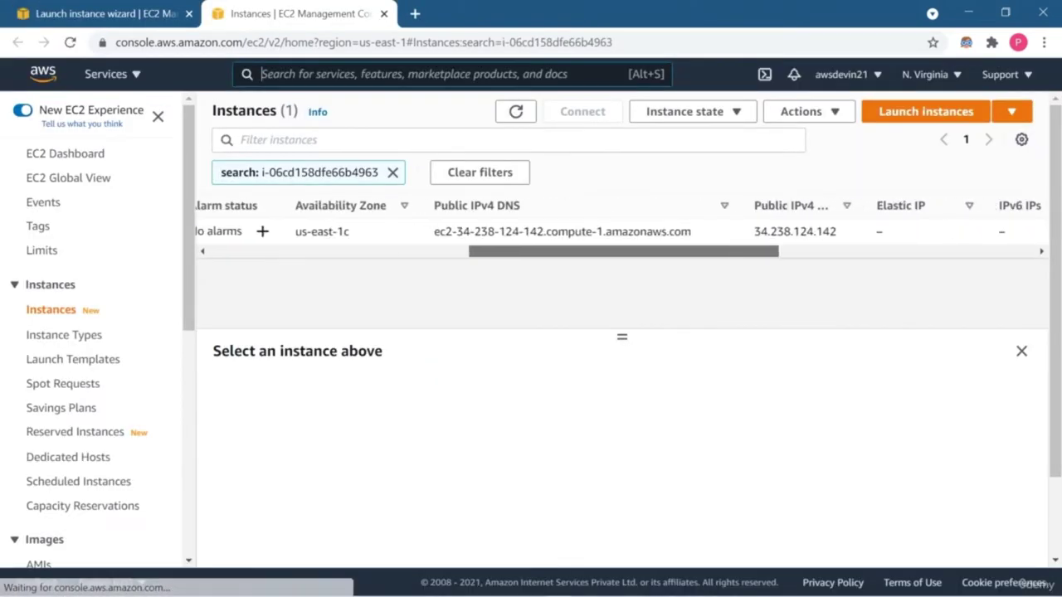
scroll(622, 231, right, 10)
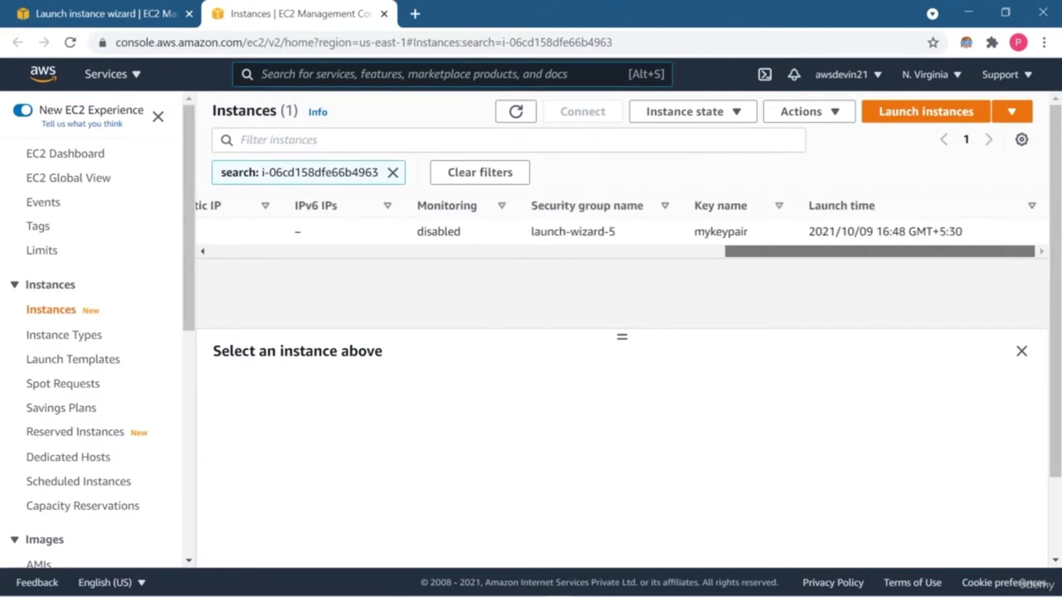
scroll(622, 232, left, 15)
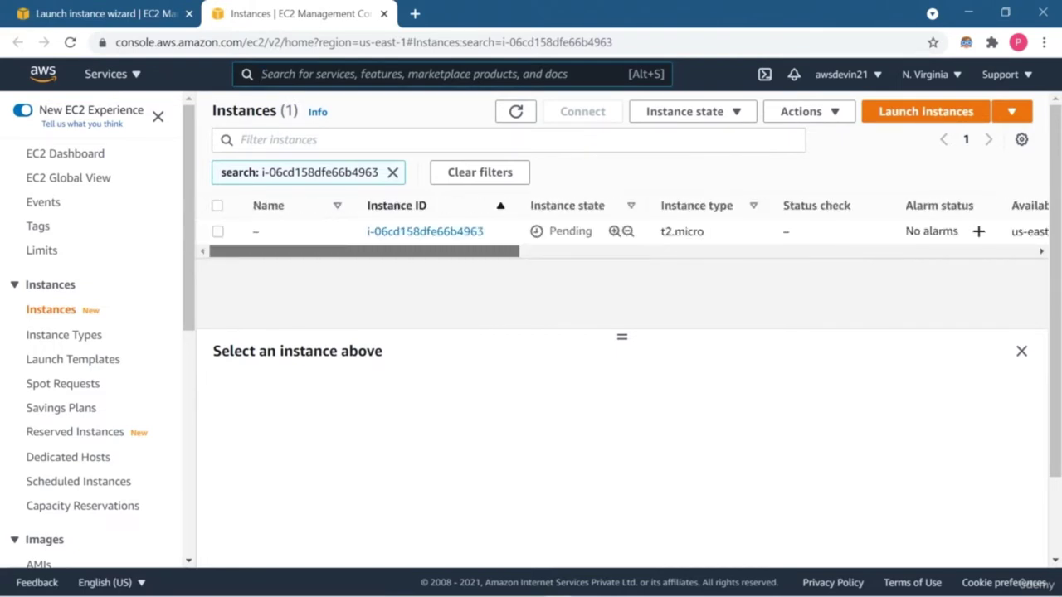
- Open the key pairs page in a new browser tab and examine the key pair creation form, cancelling it without creating one
scroll(91, 332, down, 5)
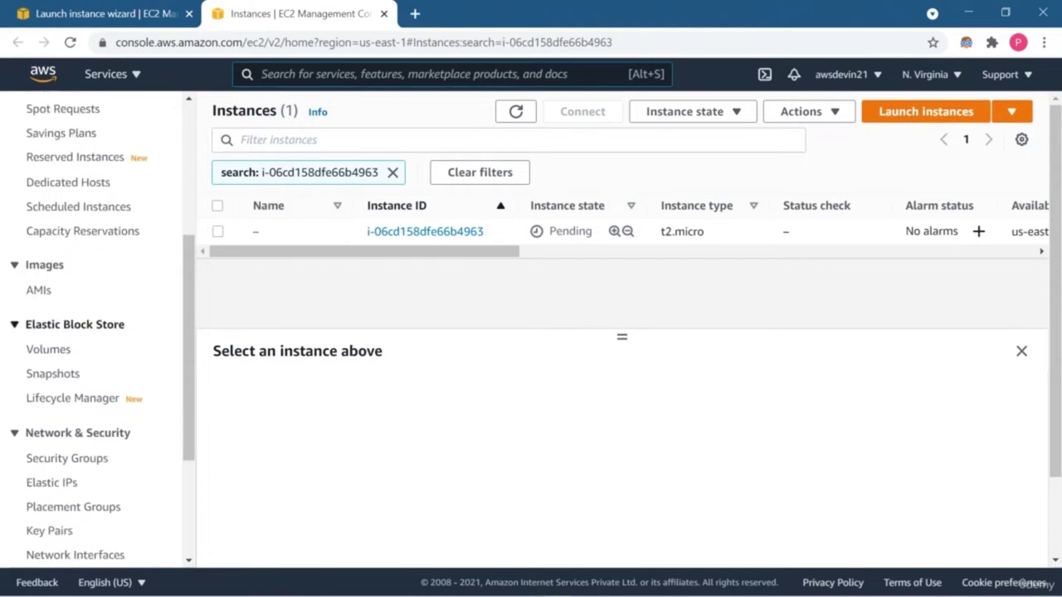
scroll(92, 415, down, 2)
middle_click(49, 452)
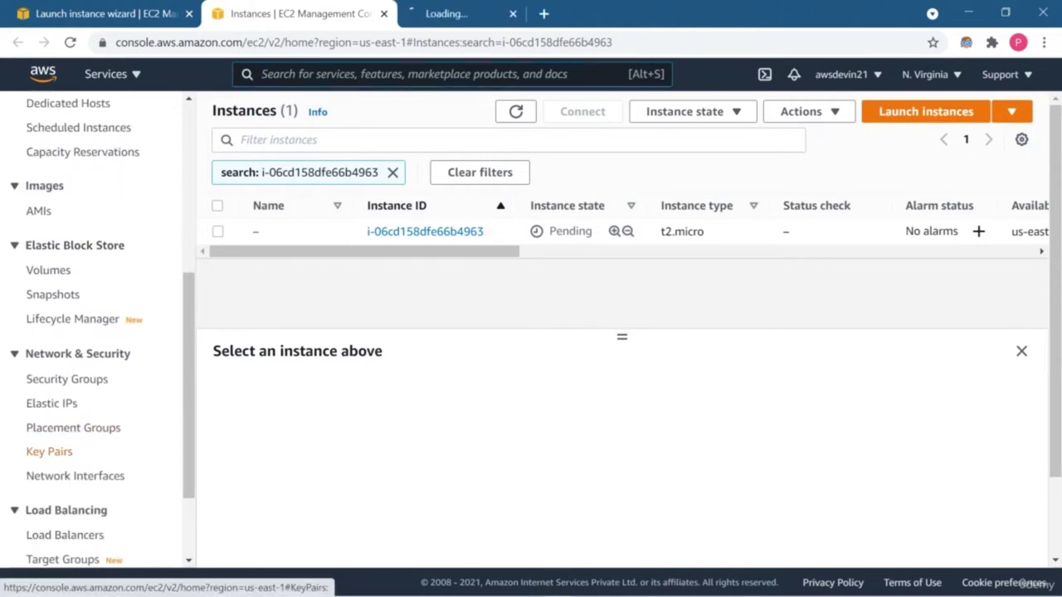
key(ctrl+Tab)
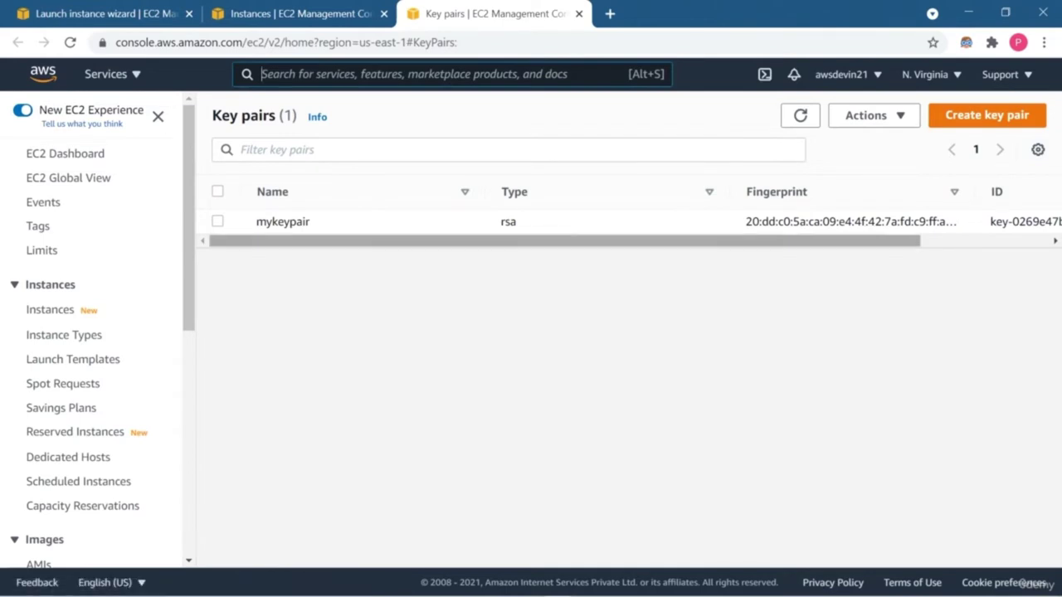
scroll(627, 216, right, 3)
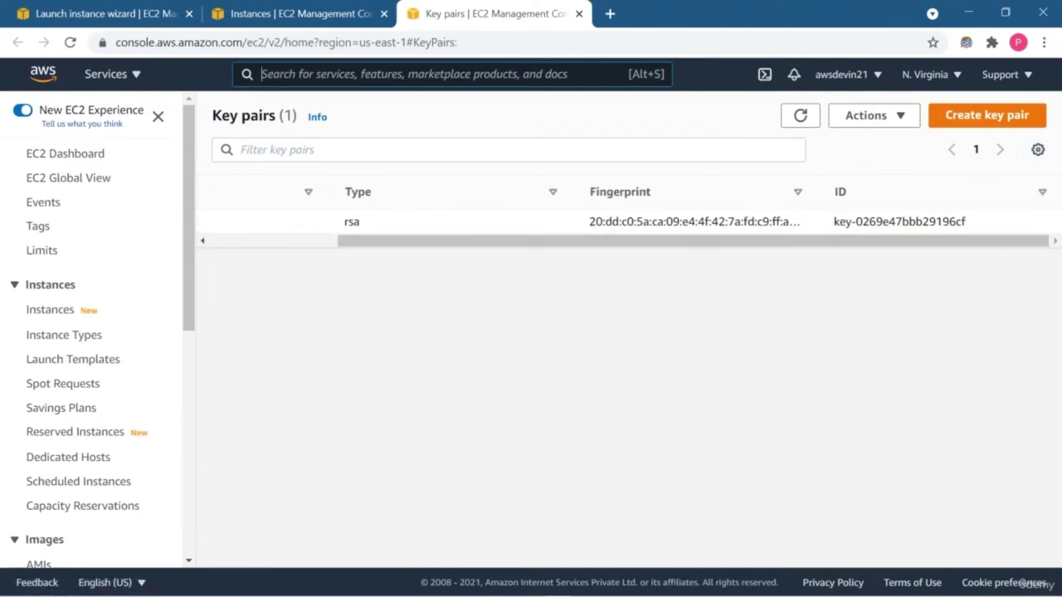
click(987, 116)
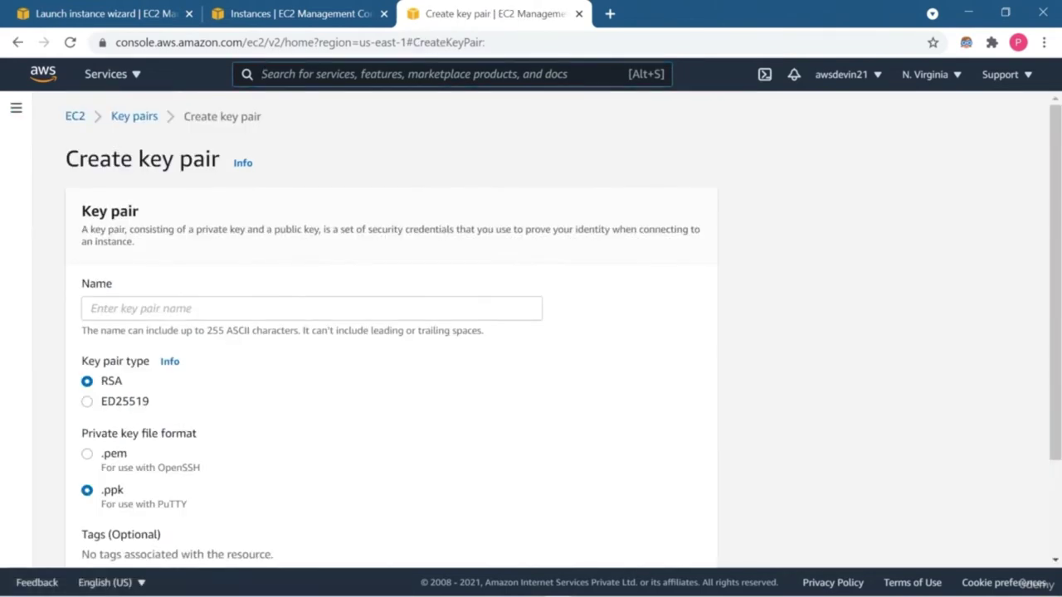
scroll(390, 332, down, 2)
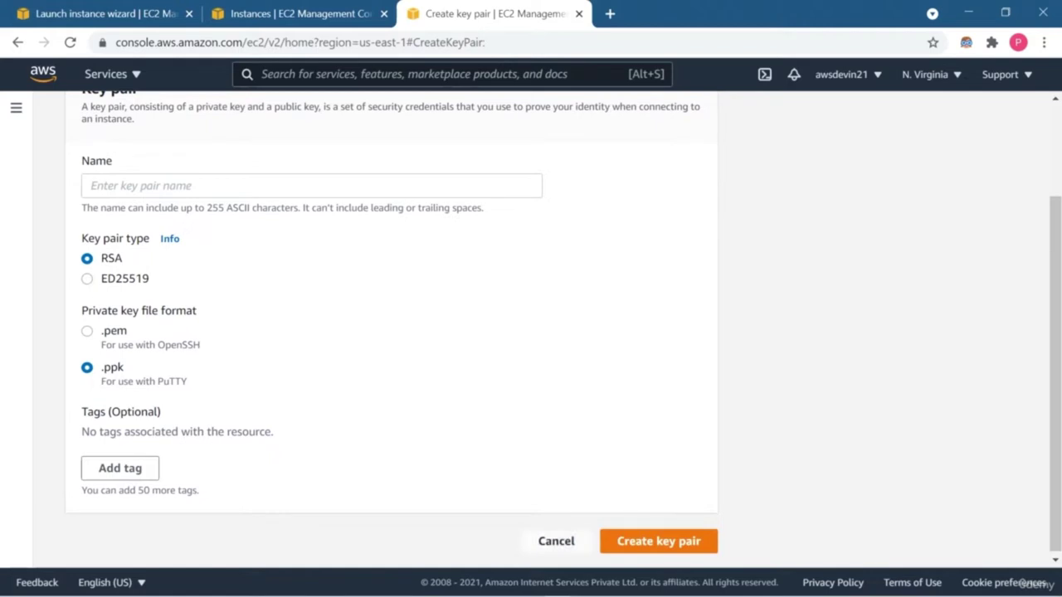
click(556, 541)
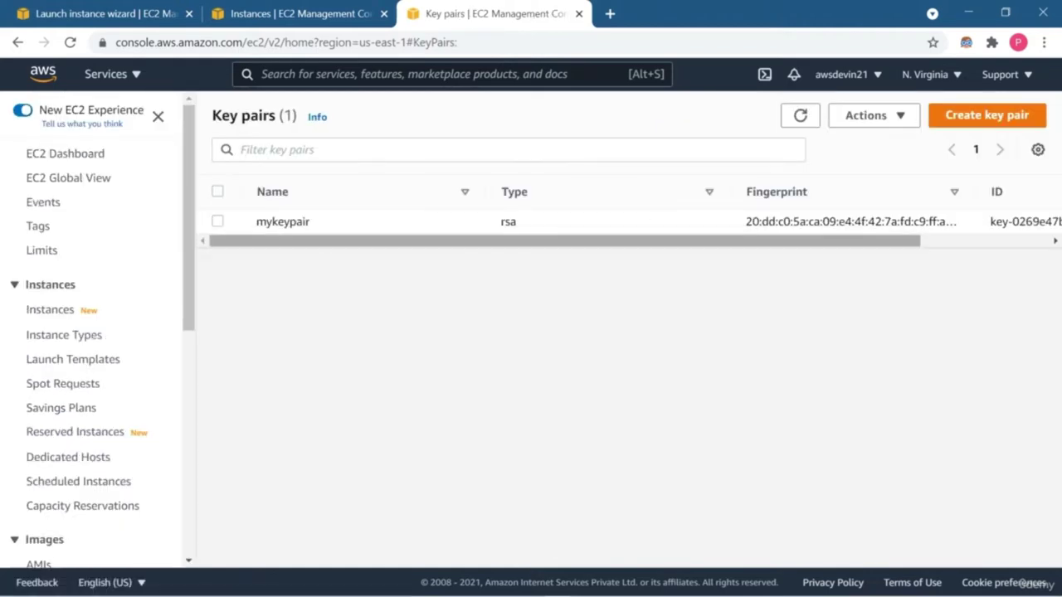
- Return to the instances list, open the launched instance's summary and reload the page to update its state
key(ctrl+shift+Tab)
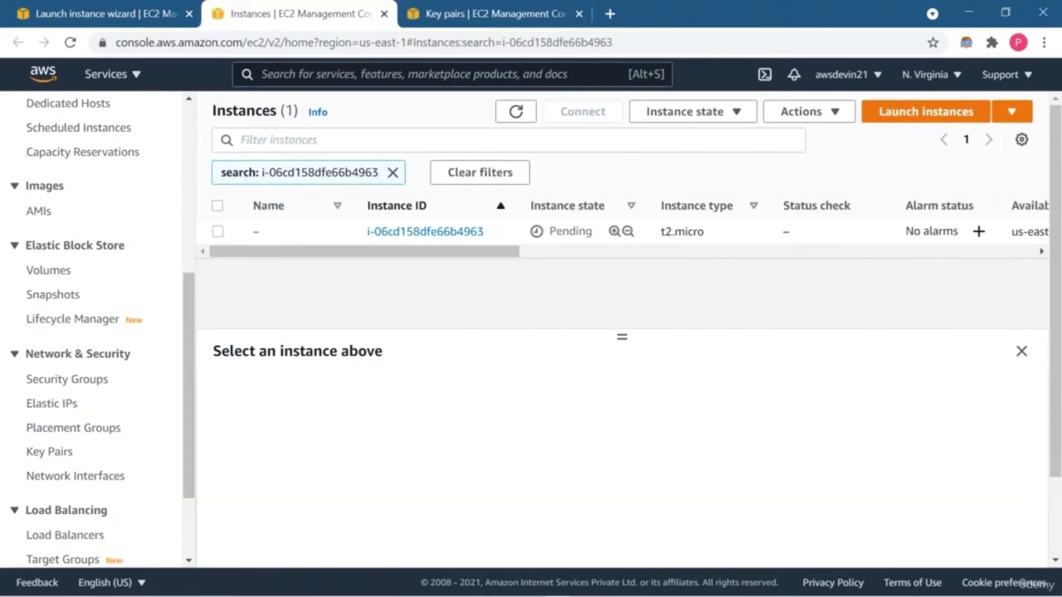
click(425, 231)
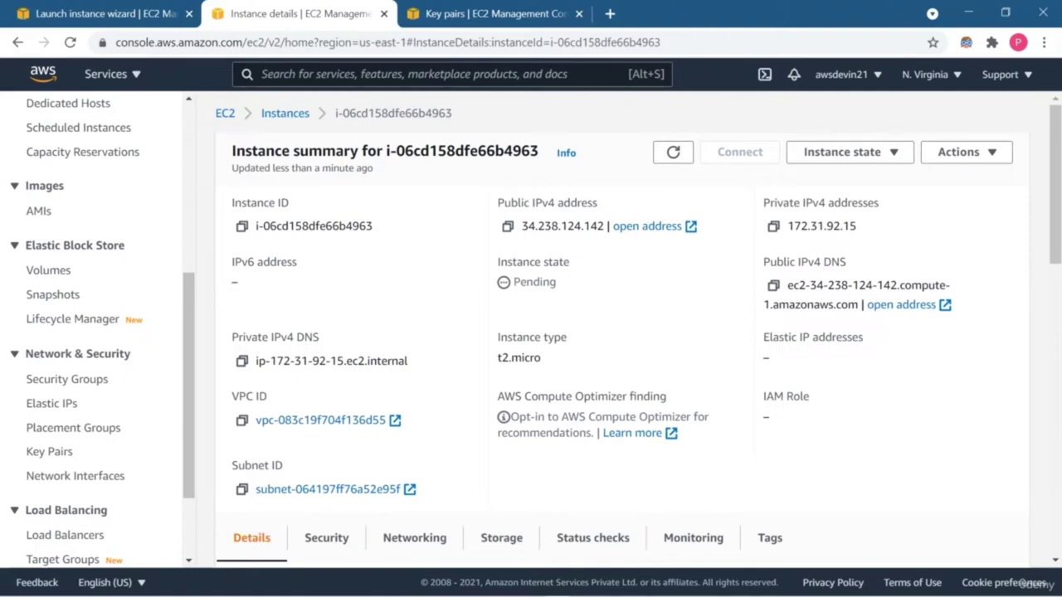
click(69, 42)
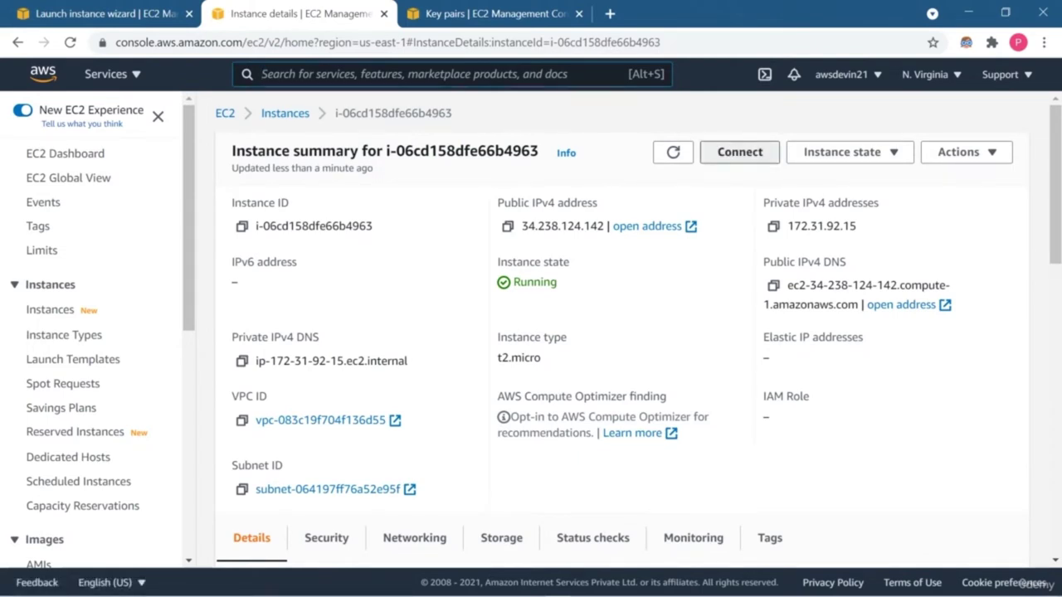
- Connect to the running instance through EC2 Instance Connect with the default user name ubuntu
click(740, 152)
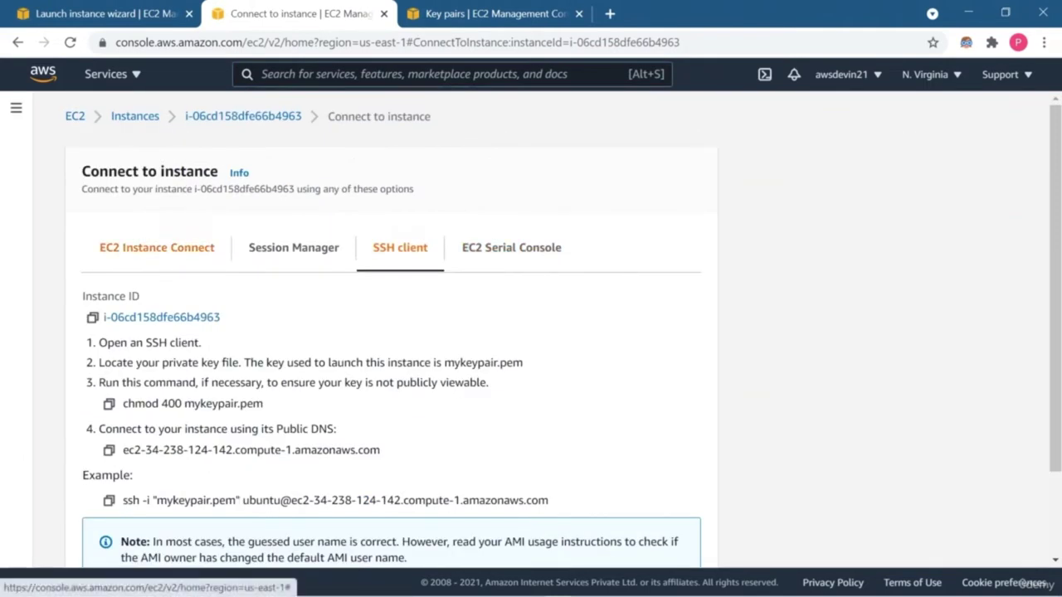
click(157, 247)
scroll(390, 332, down, 1)
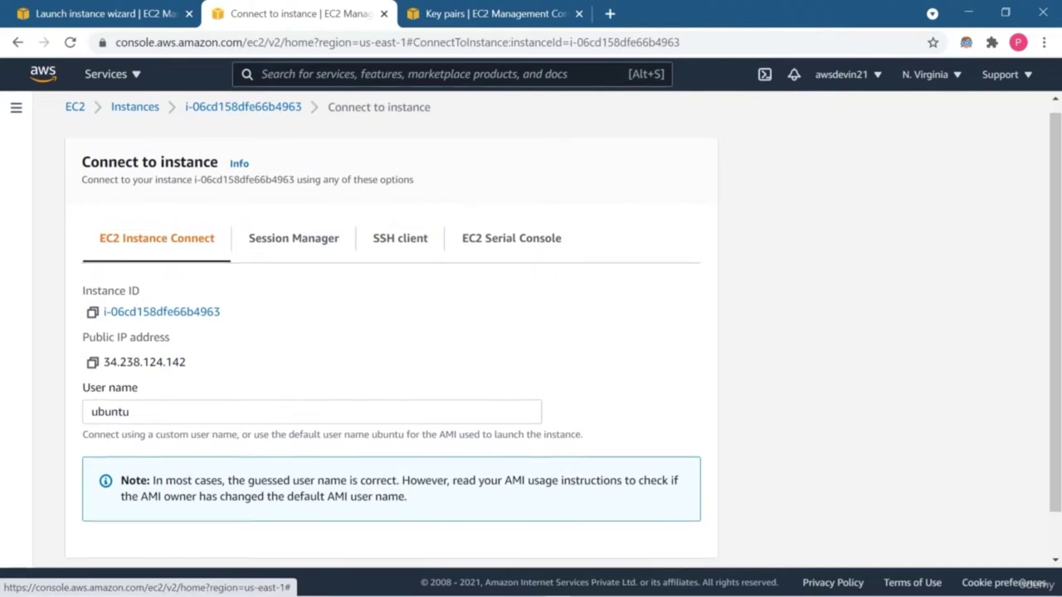
click(678, 538)
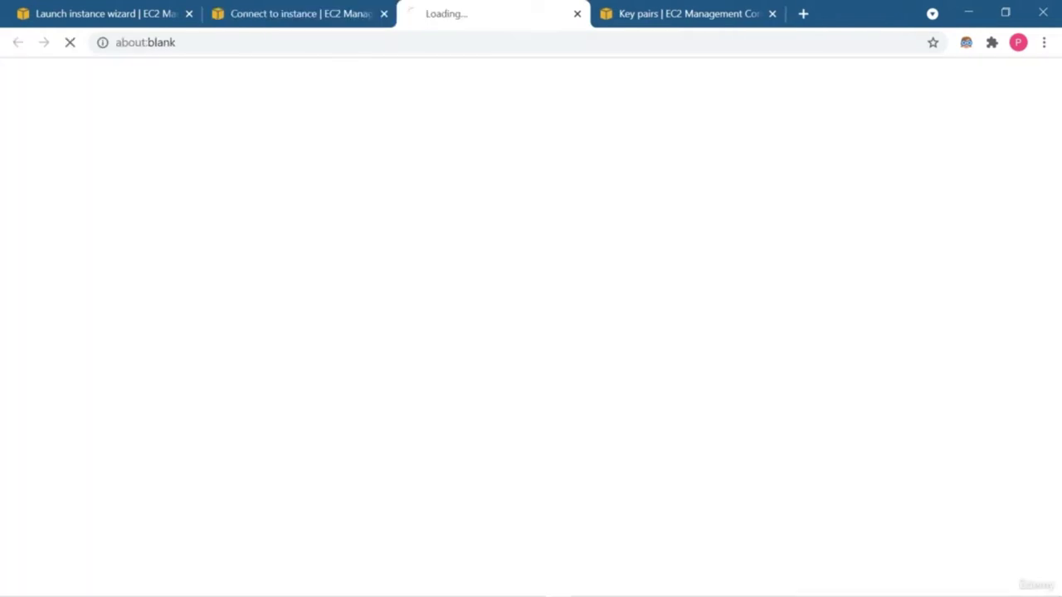
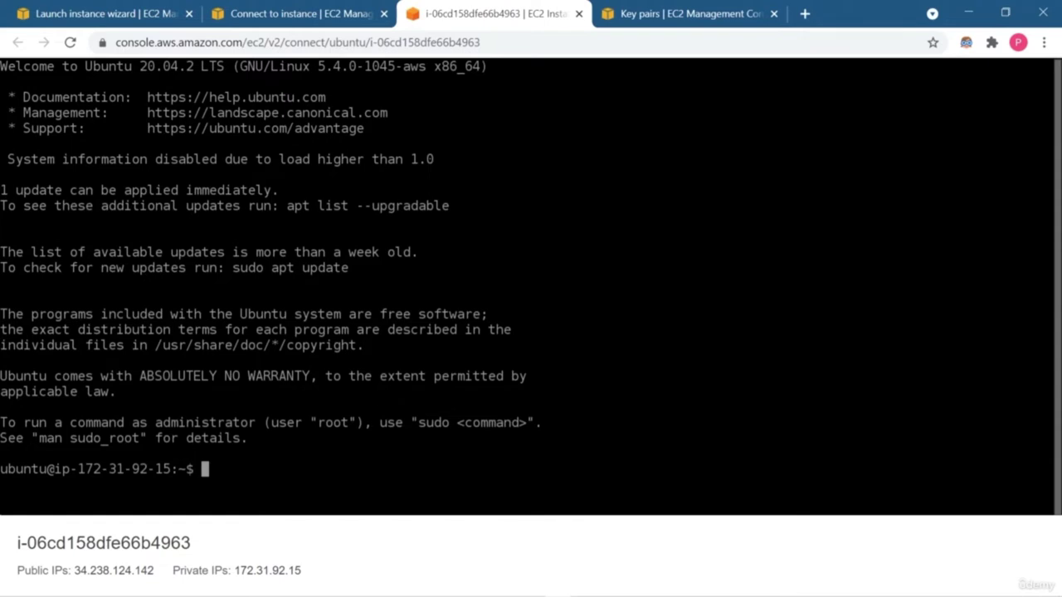
- Clear the Instance Connect terminal and check the current user and working directory with whoami and pwd
text(clear)
key(Return)
text(whoami)
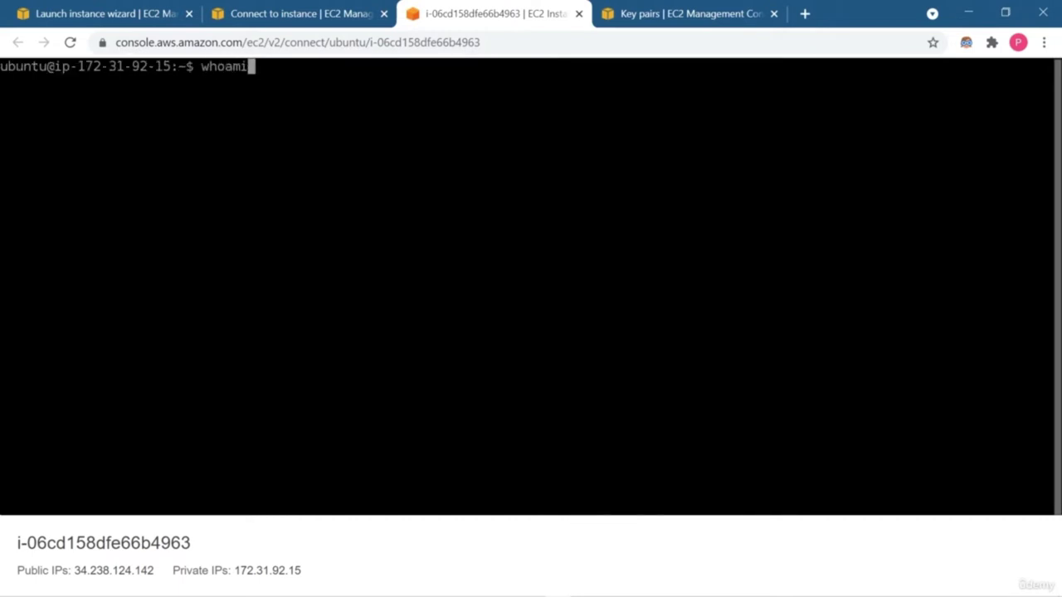
key(Return)
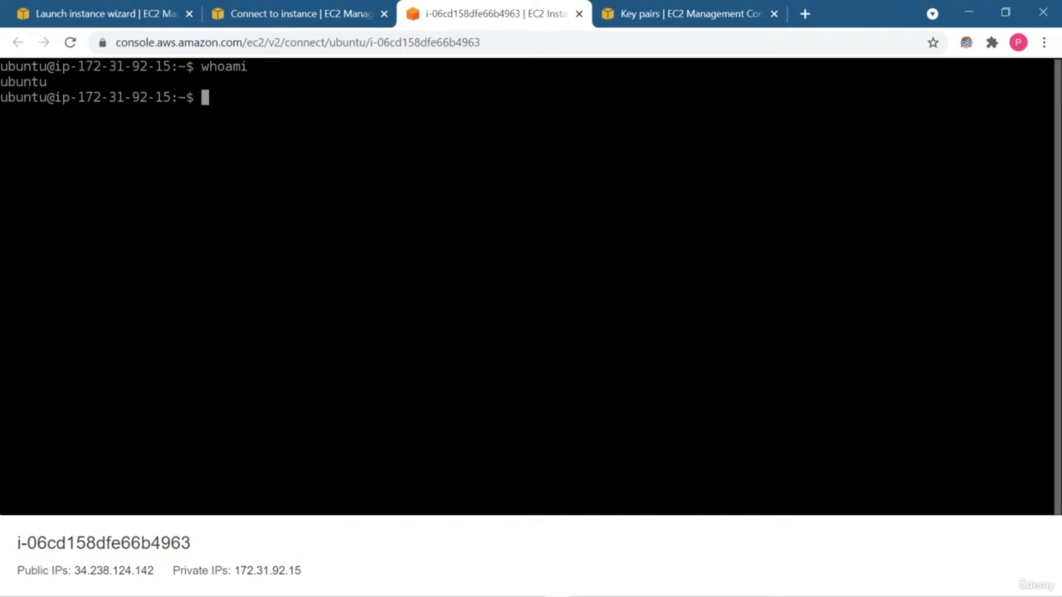
text(pwd)
key(Return)
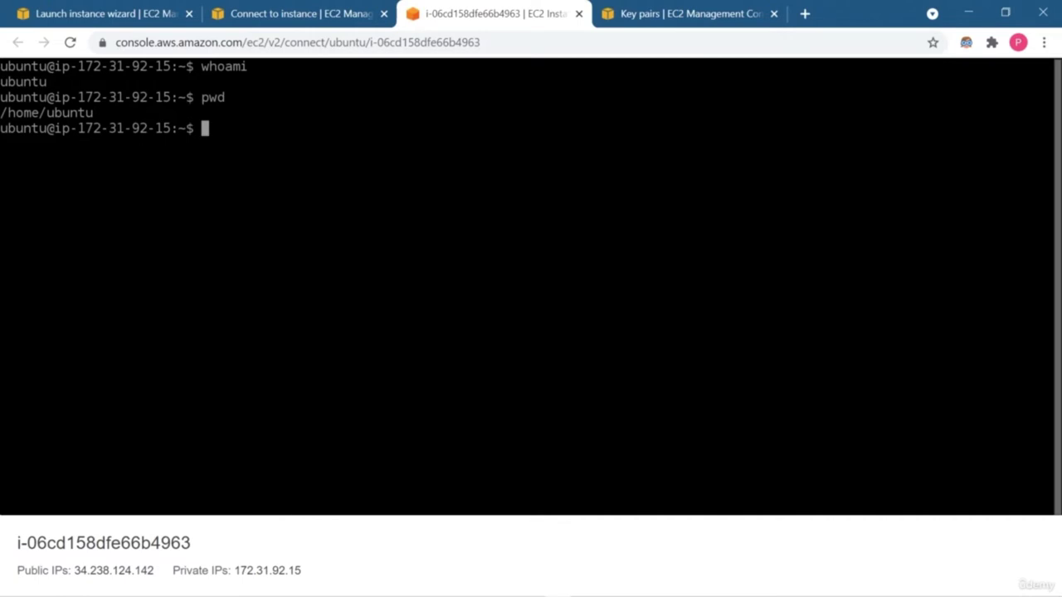
- Create a directory named app in the home directory, list the contents with ls -ltr and clear the terminal
text(mkdir app)
key(Return)
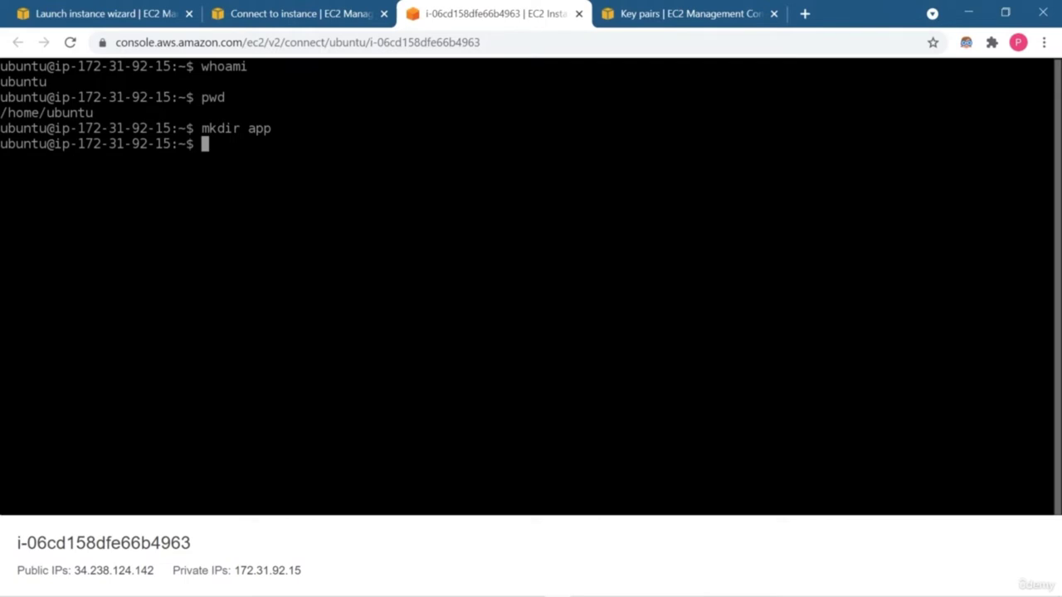
text(ls -ltr)
key(Return)
text(clear)
key(Return)
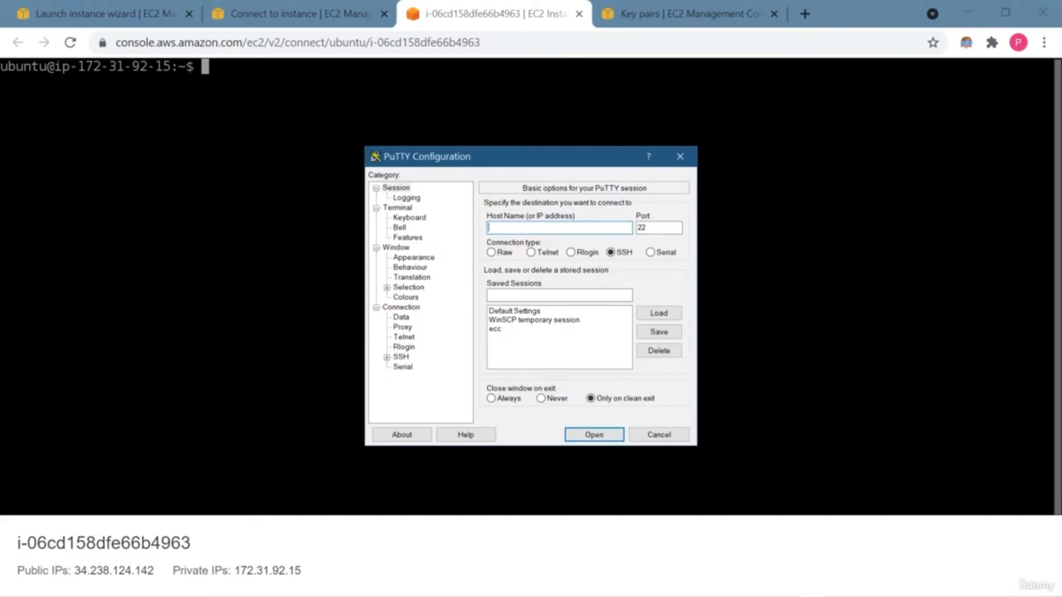
click(298, 13)
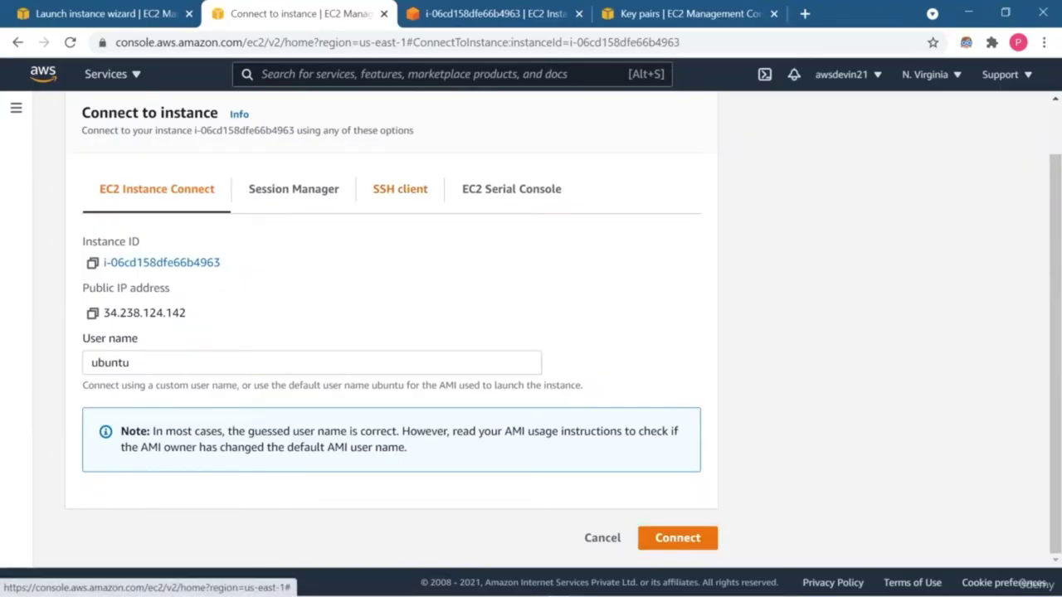
click(399, 190)
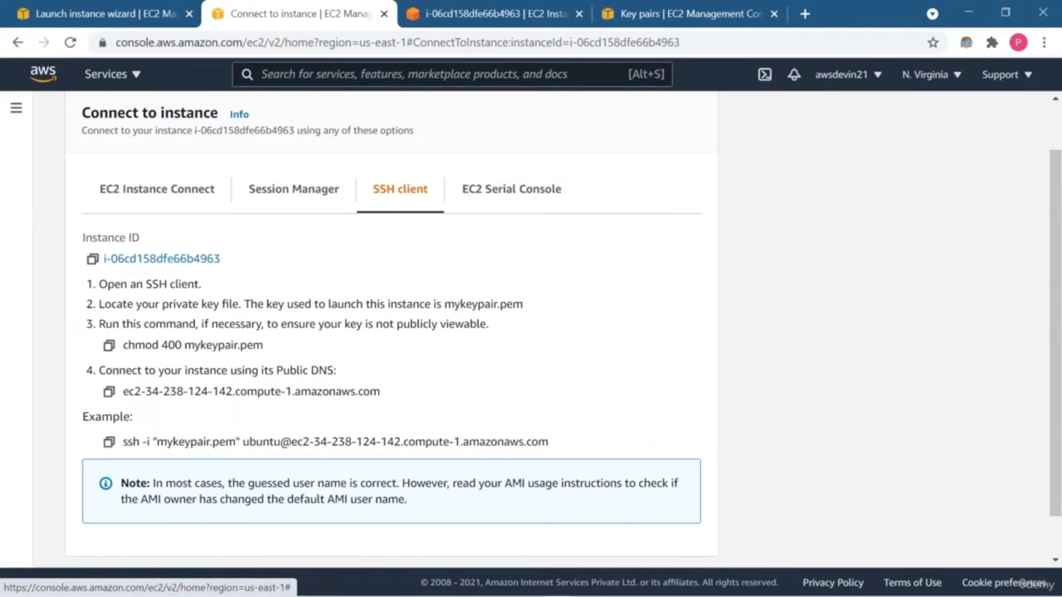
drag(548, 442, 239, 441)
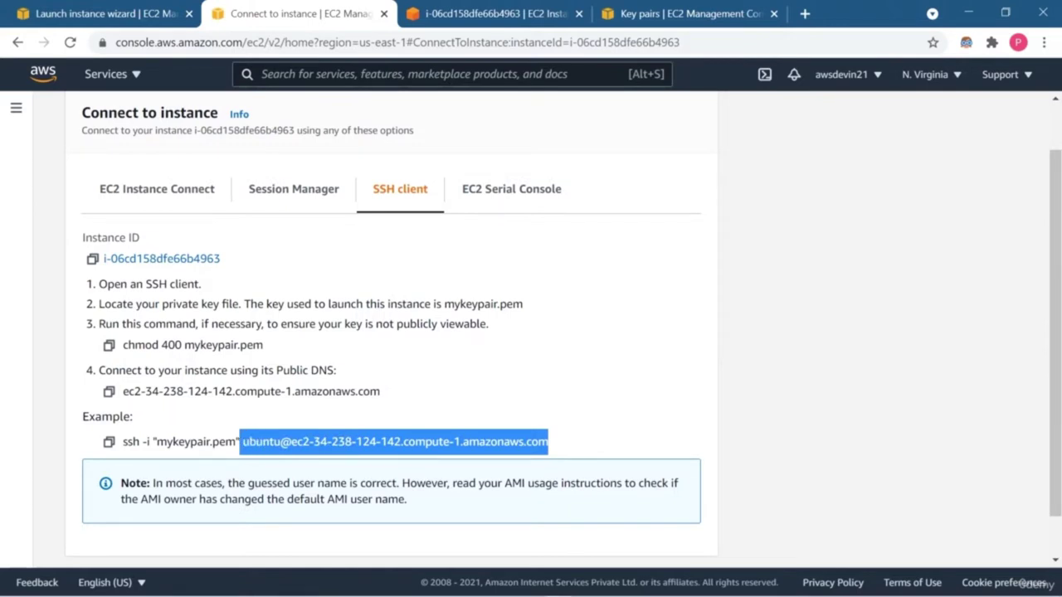
drag(240, 441, 243, 442)
key(ctrl+c)
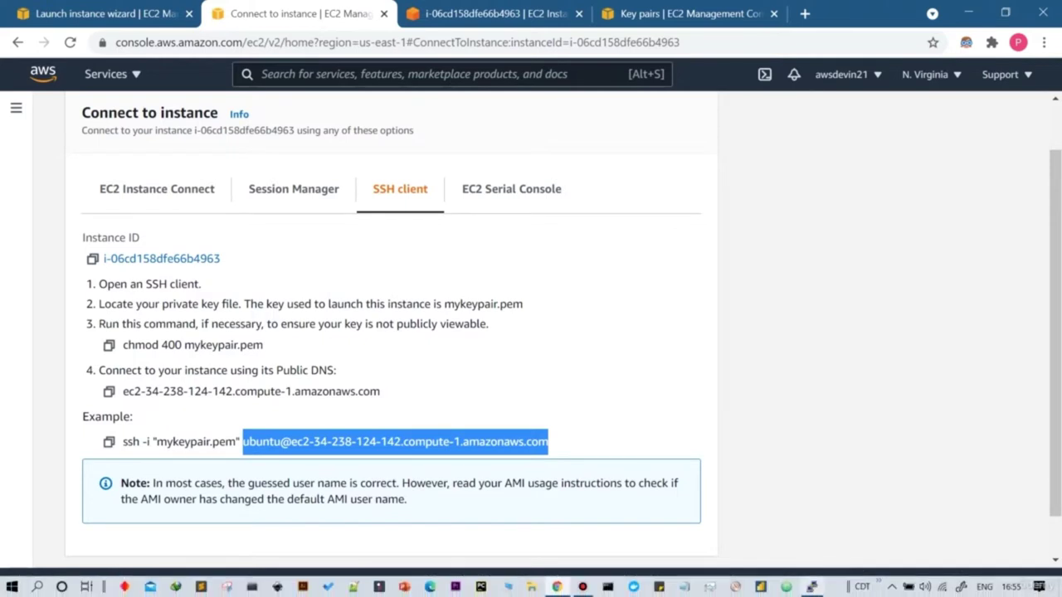
key(alt+Tab)
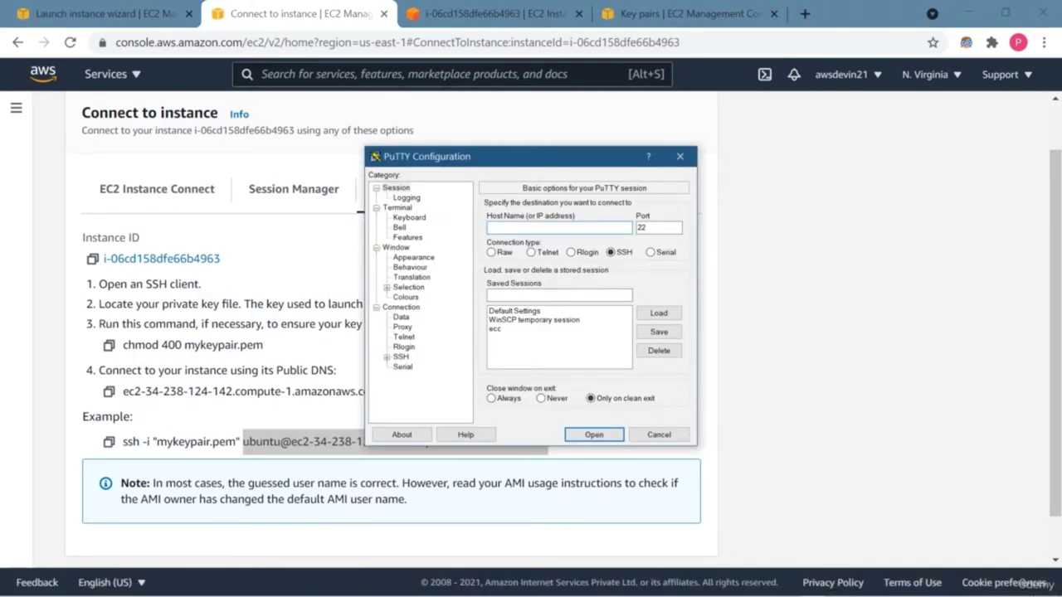
key(ctrl+v)
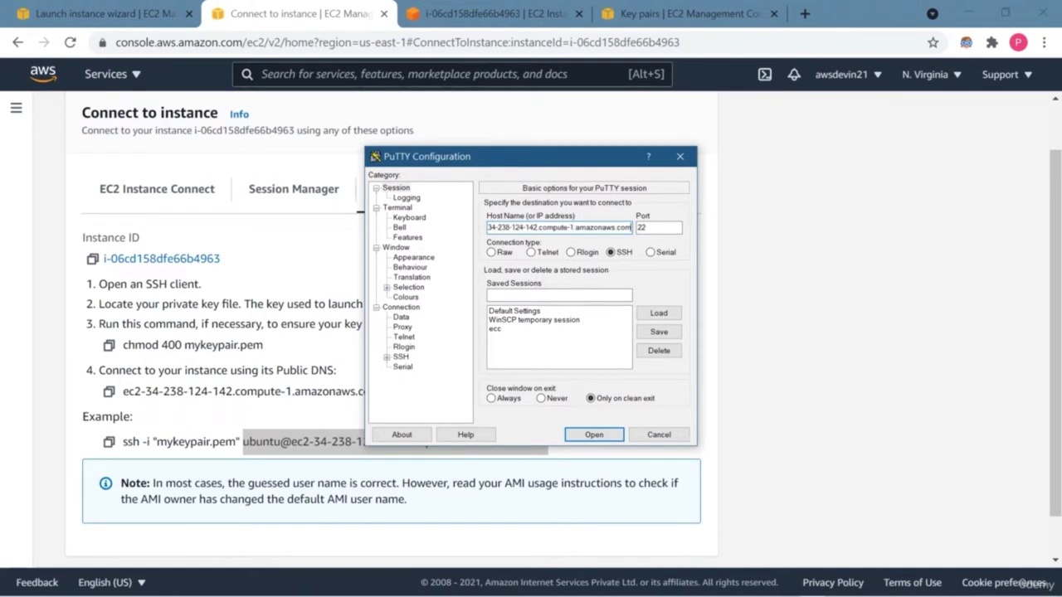
- Set mykeypair.ppk from the ec2-codedeploy folder as the private key file for SSH authentication
click(386, 357)
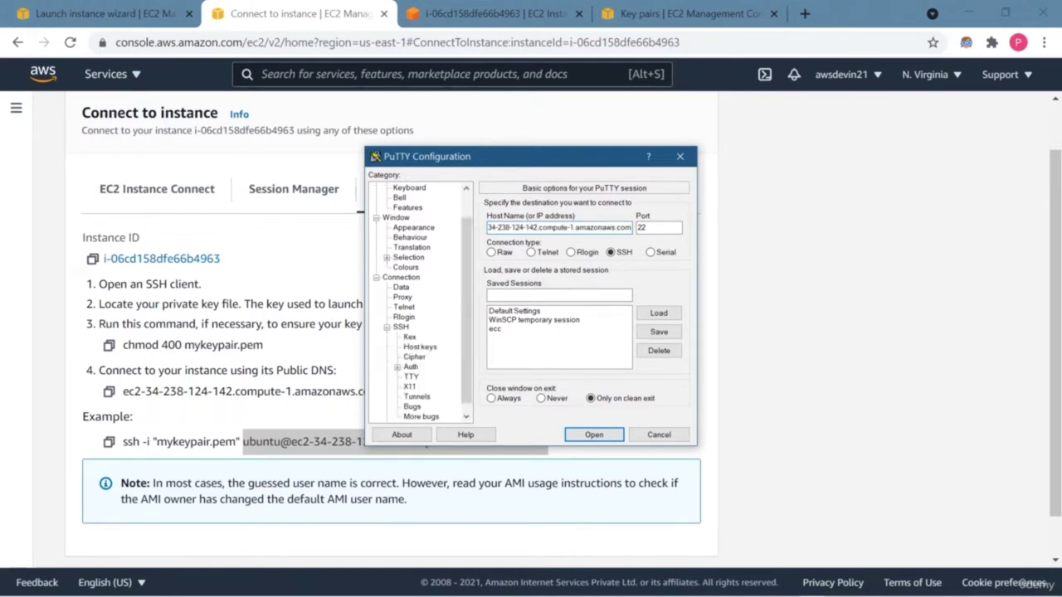
click(410, 366)
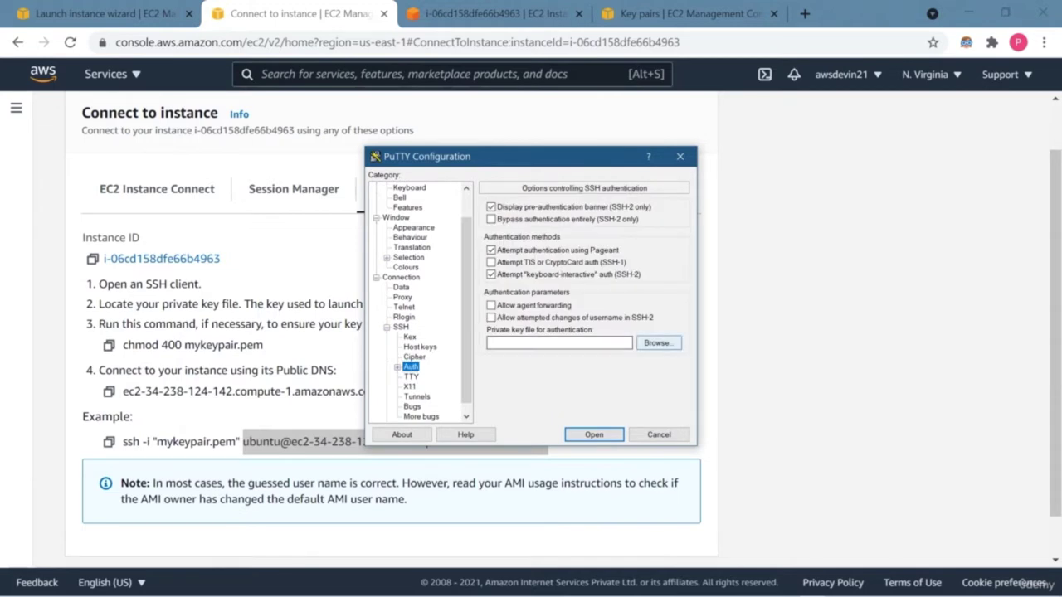
click(658, 343)
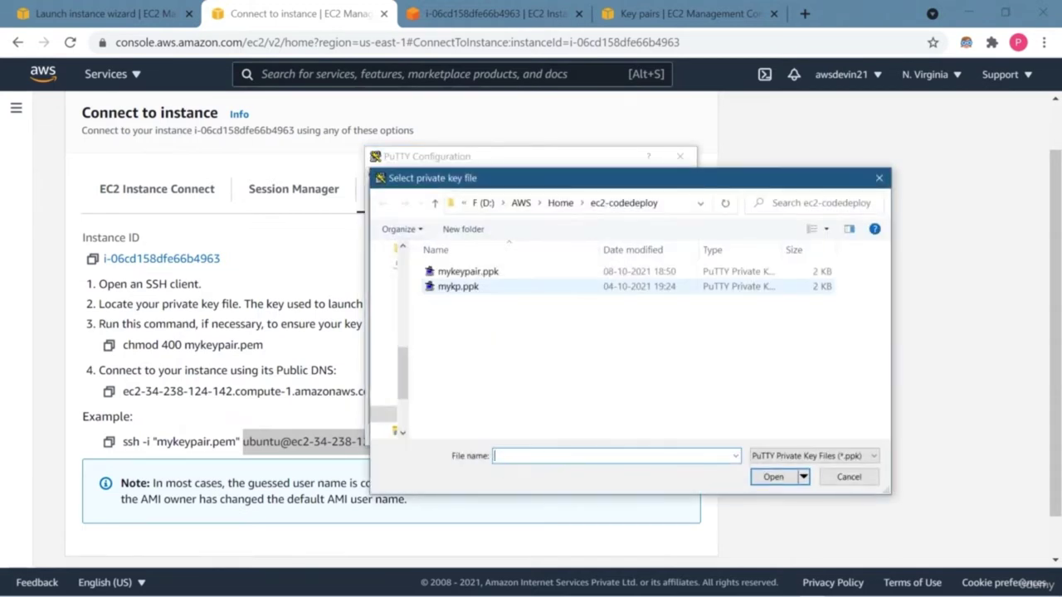
click(468, 271)
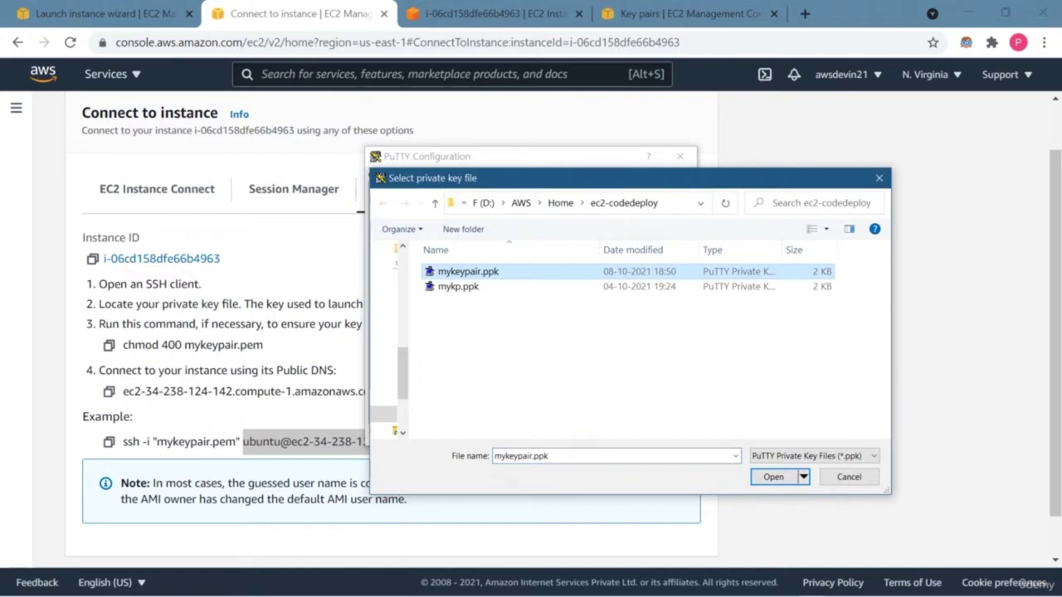
key(Return)
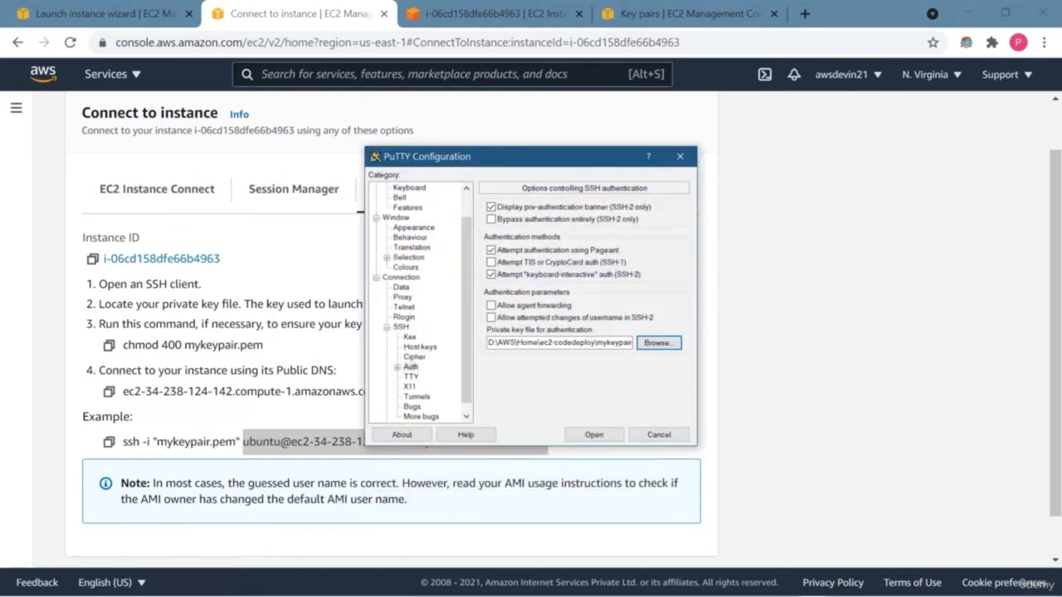
- Save the PuTTY session as ubuntu-ec2 and open the connection, accepting the server's host key into the cache
scroll(420, 303, up, 1)
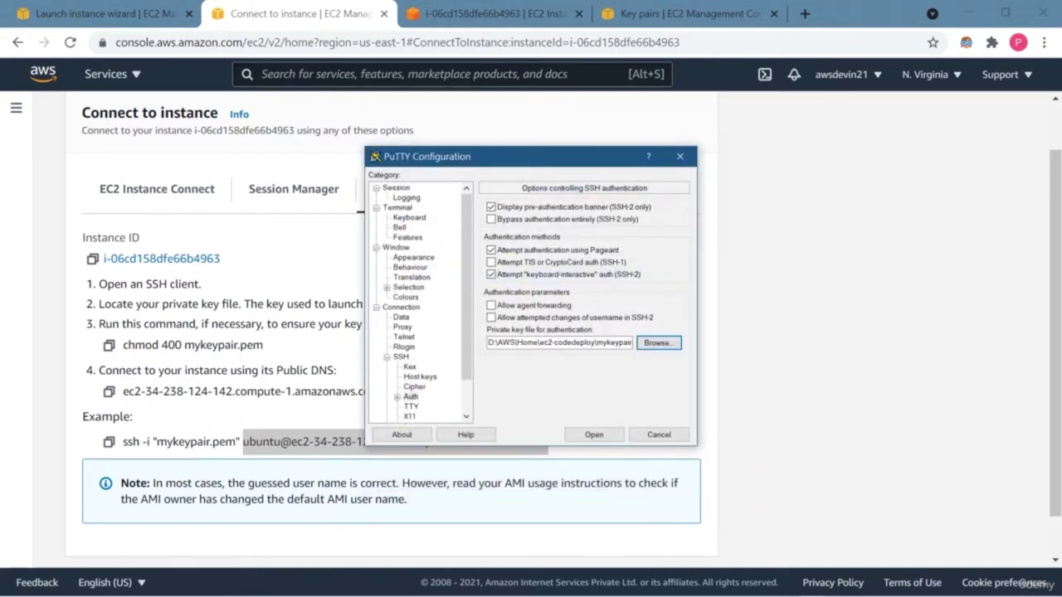
click(396, 188)
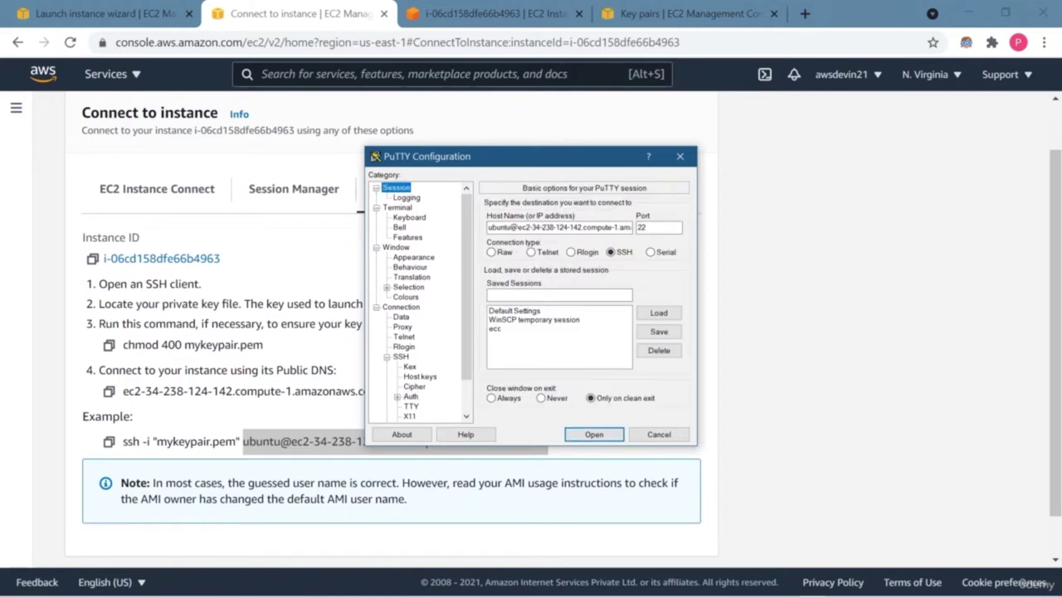
click(559, 295)
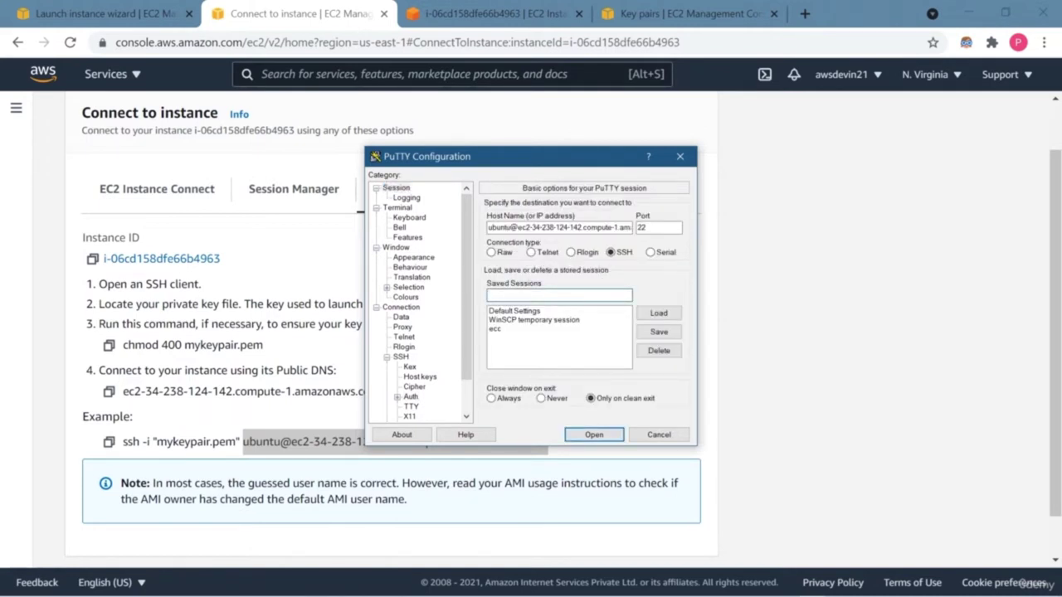
text(ubuntu-ec)
text(2)
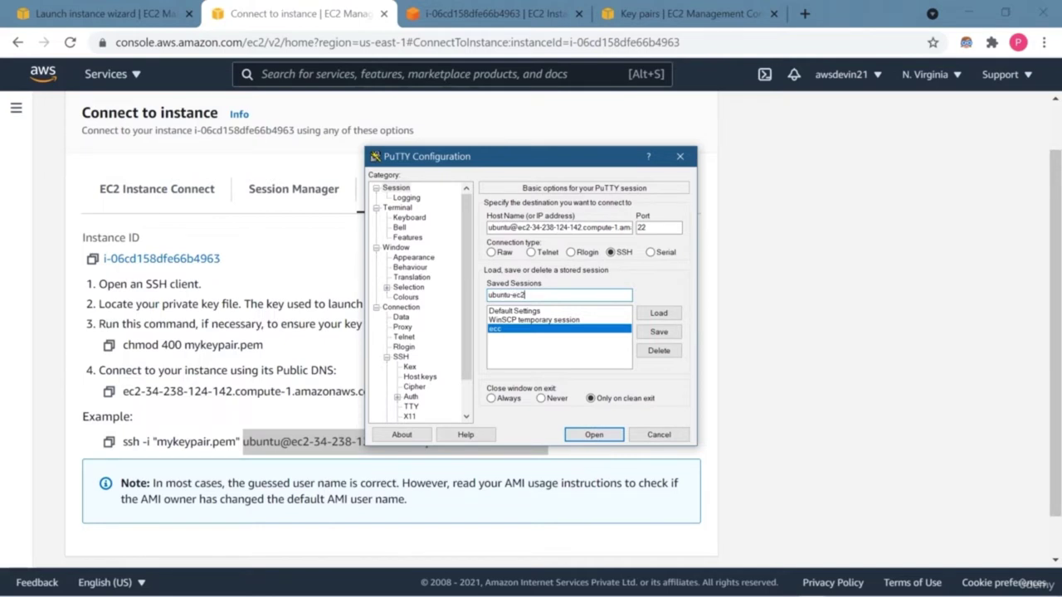
click(659, 332)
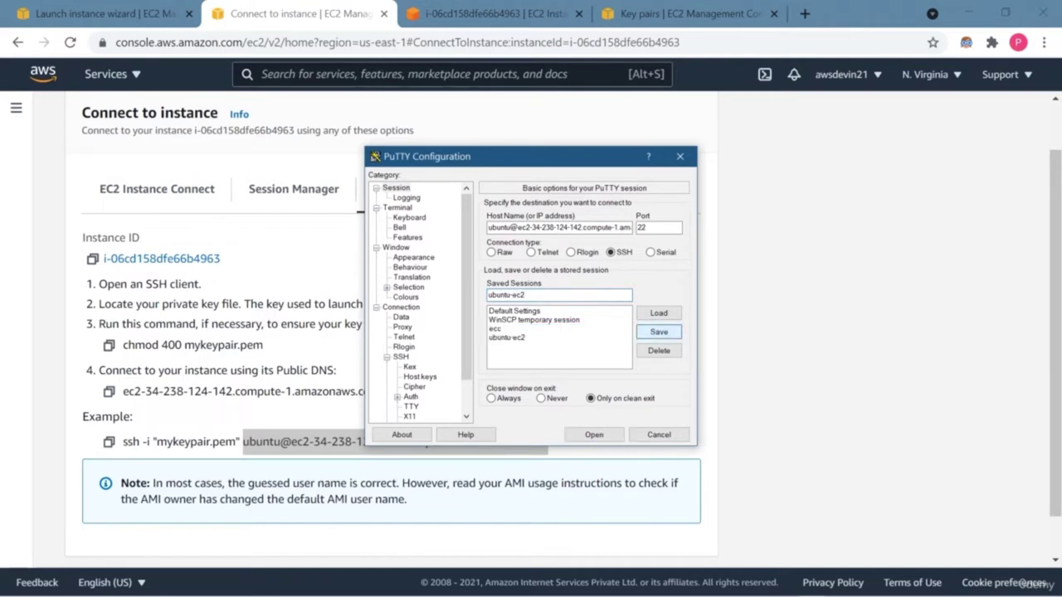
click(594, 435)
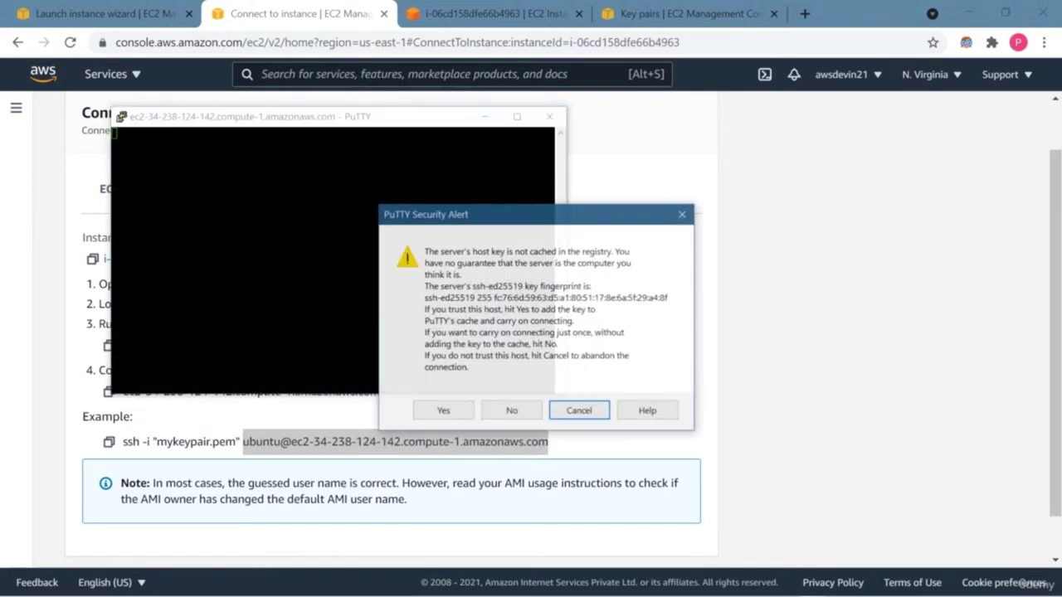
click(443, 411)
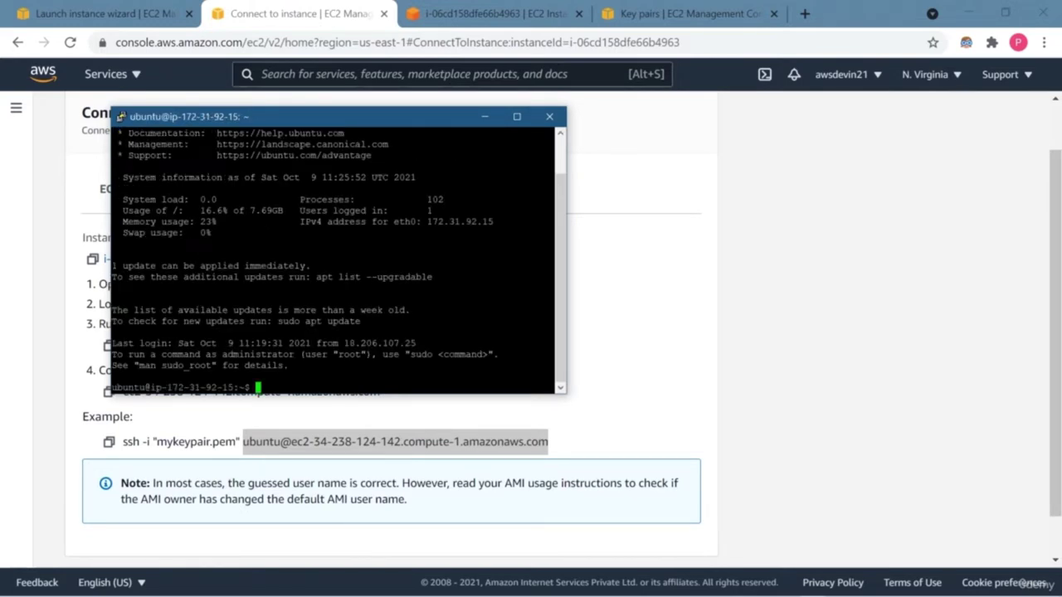
- Check the logged-in user with whoami and list the home directory with ls -ltr in the PuTTY session
text(whoami)
key(Return)
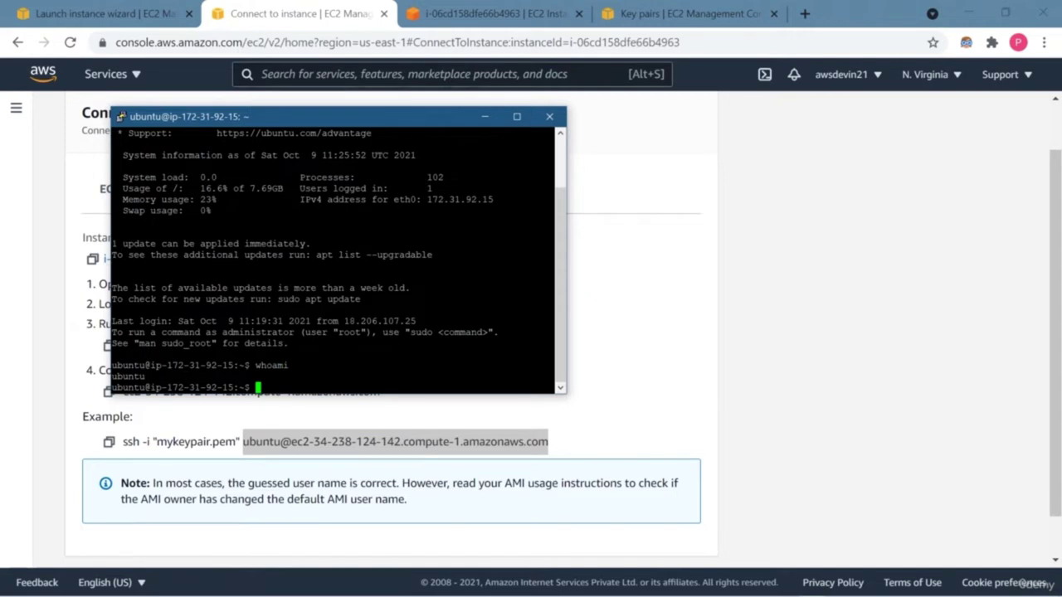
text(ls -ltr)
key(Return)
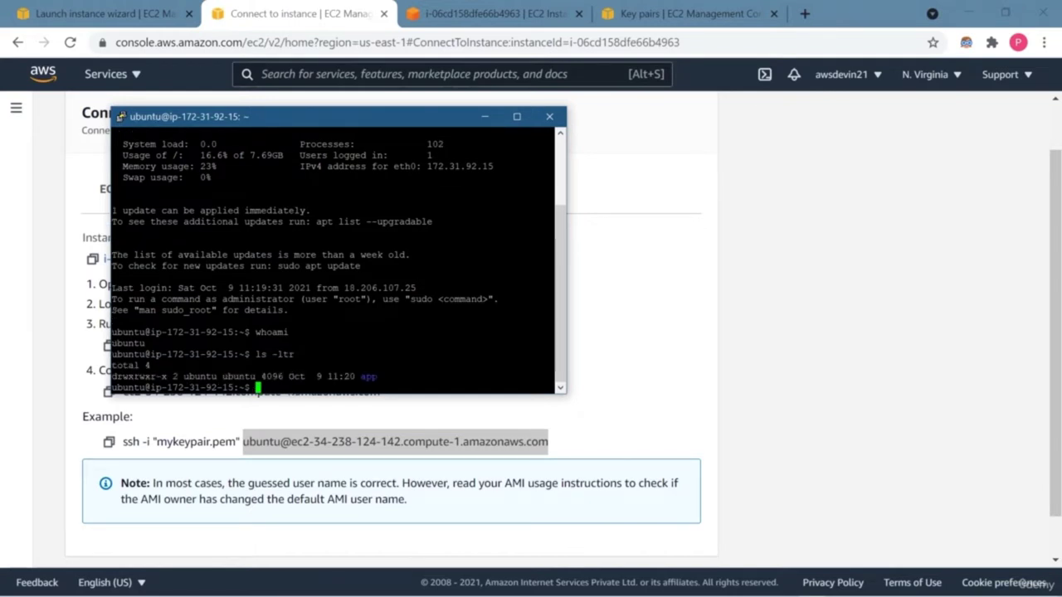
- List the home directory with ls -ltr in the browser's Instance Connect terminal, and move the PuTTY window clear of that listing for comparison
click(489, 13)
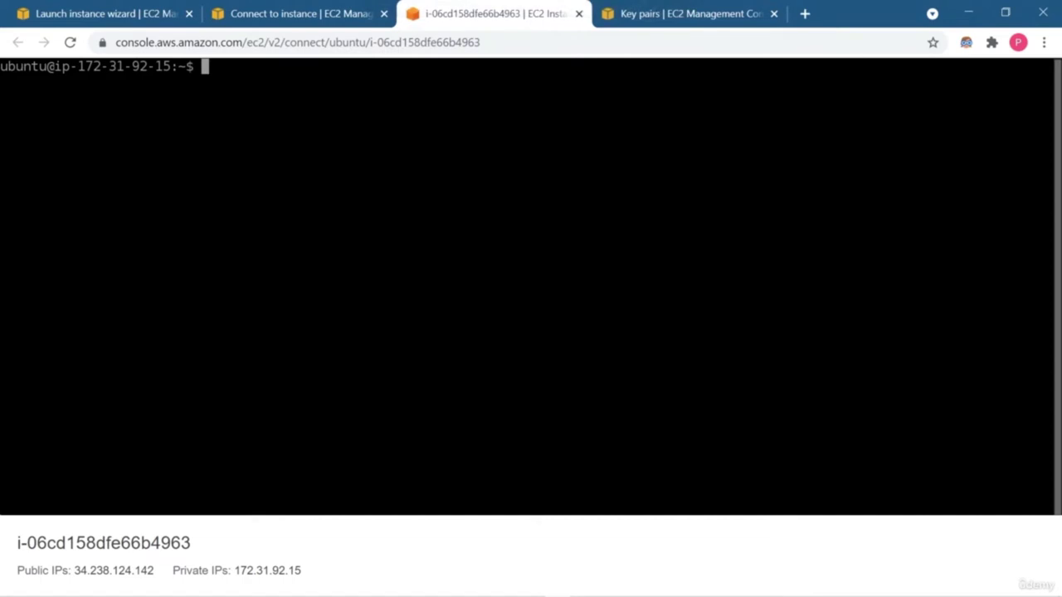
text(ls -ltr)
key(Return)
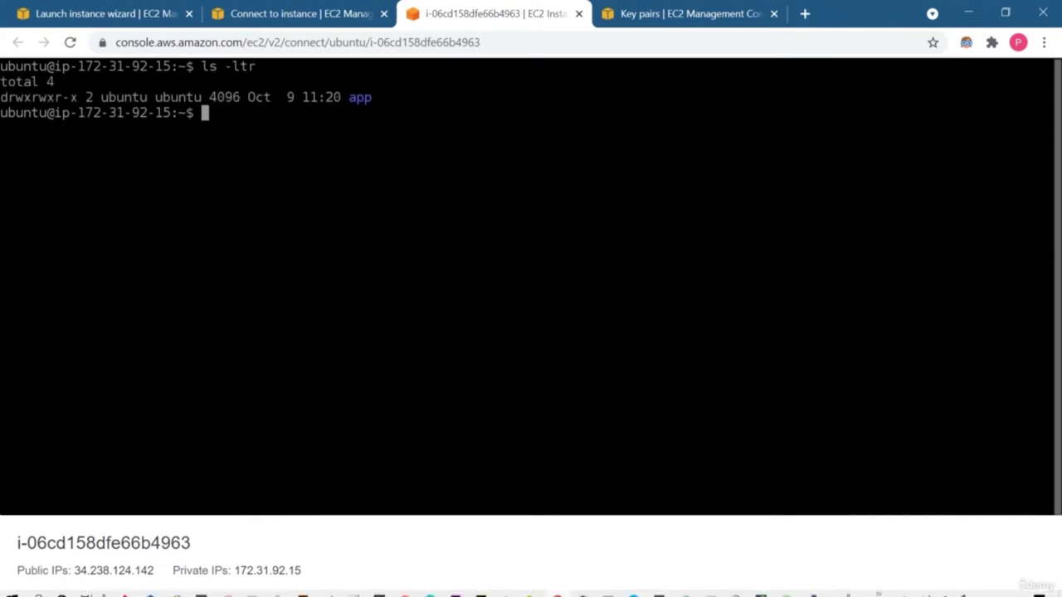
key(alt+Tab)
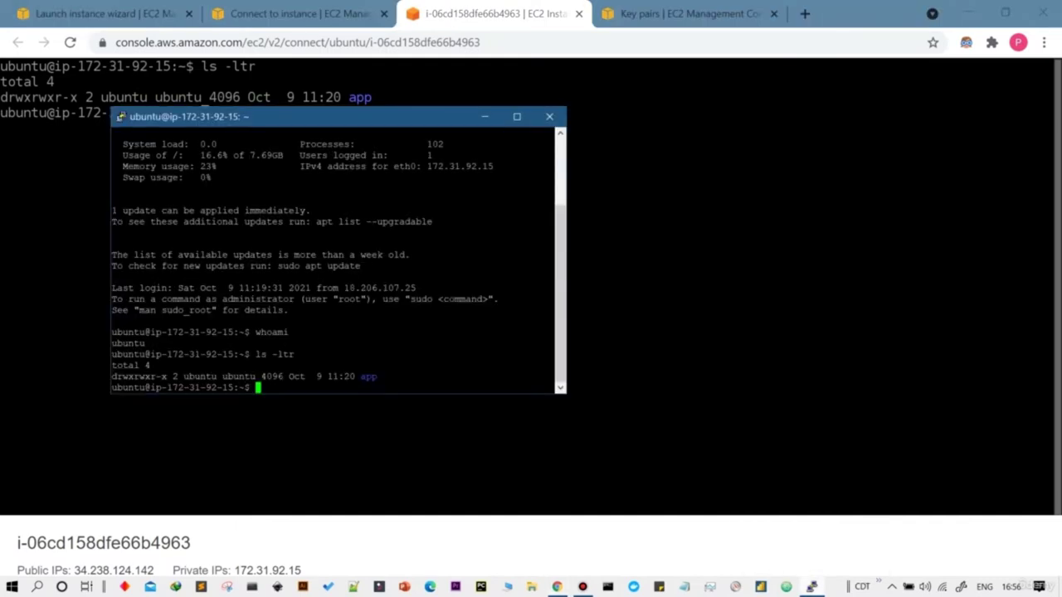
drag(320, 117, 540, 136)
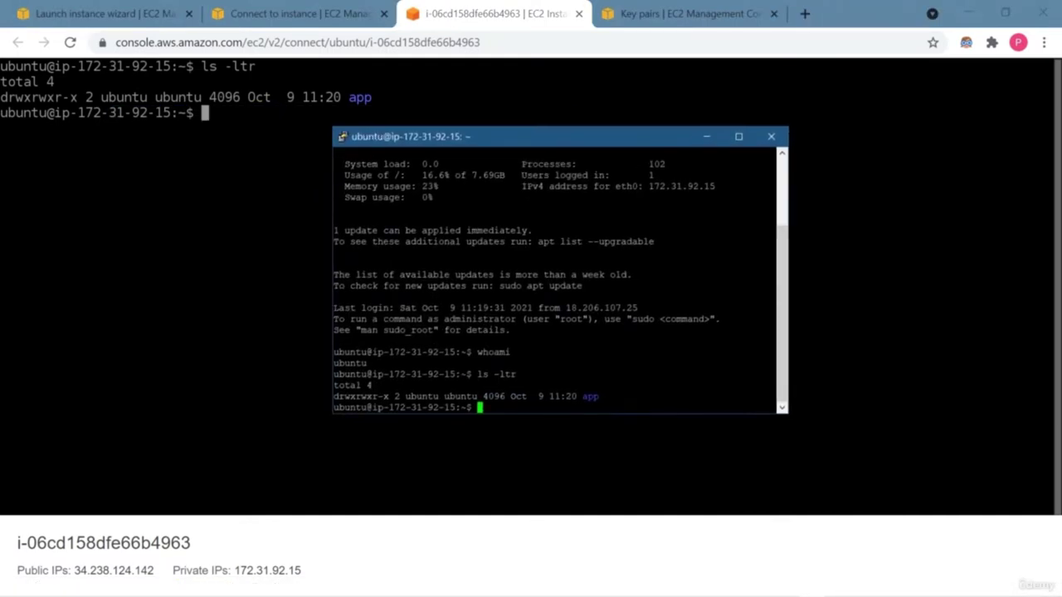
- Copy the suggested sudo apt update command from the PuTTY login message and run it on the instance
scroll(560, 278, up, 3)
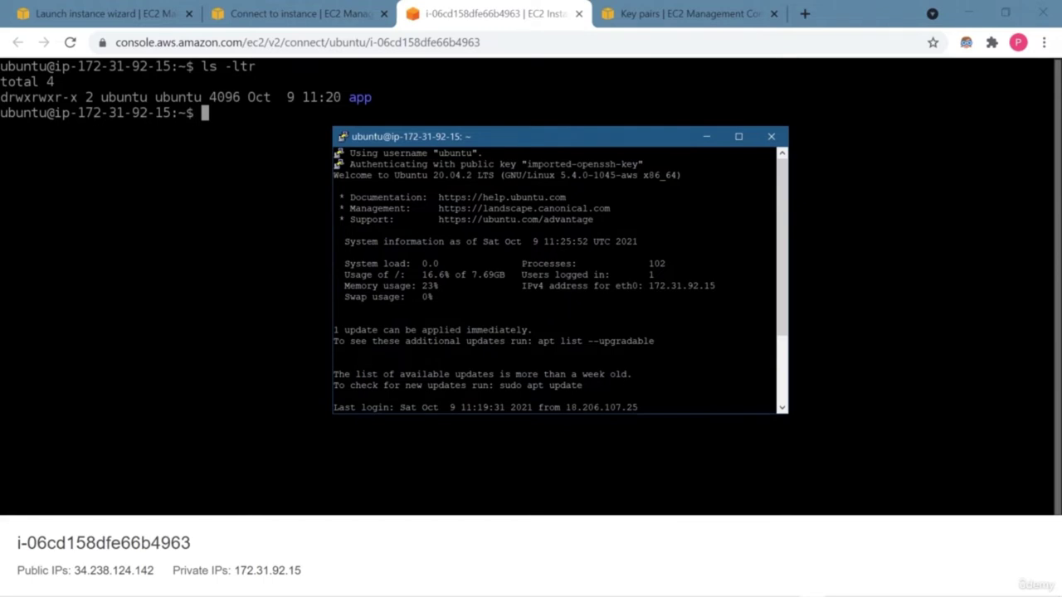
drag(498, 385, 582, 385)
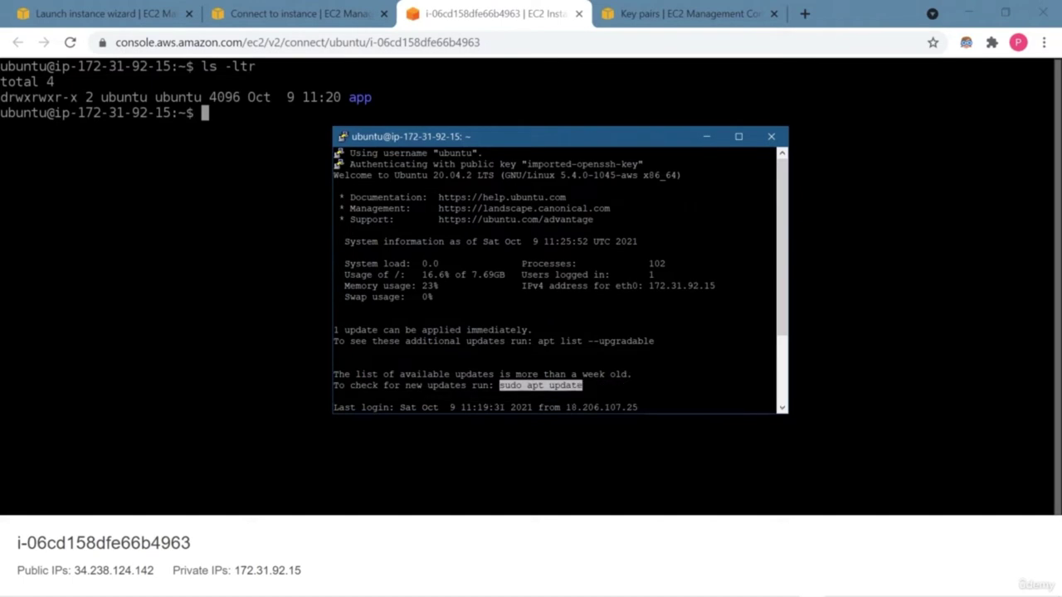
key(ctrl+c)
key(shift+Insert)
key(Return)
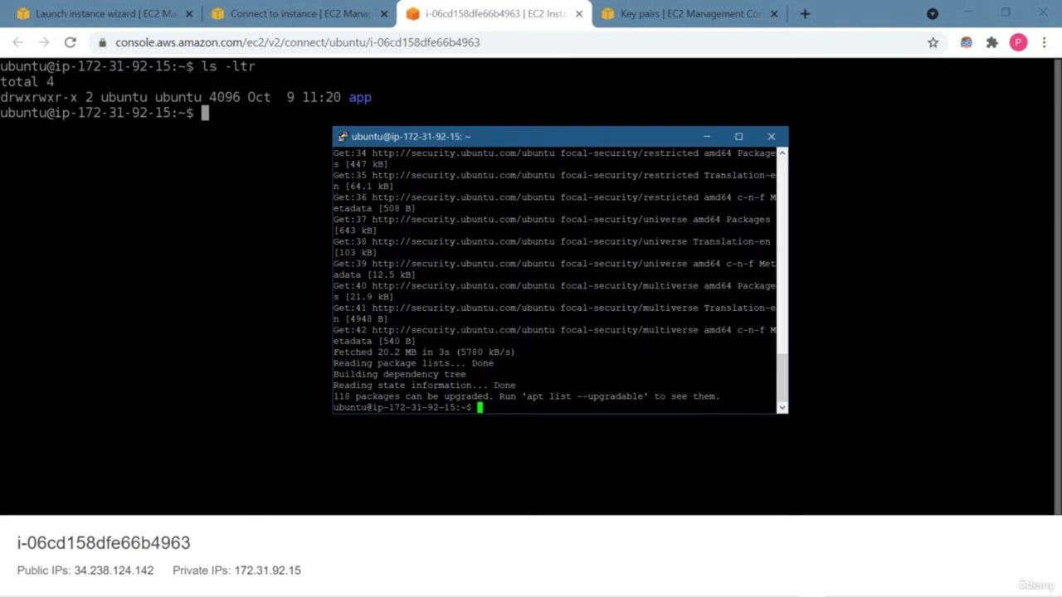
- Copy the suggested apt list --upgradable command from the update output, run it to list upgradable packages, and clear the terminal
drag(526, 396, 643, 396)
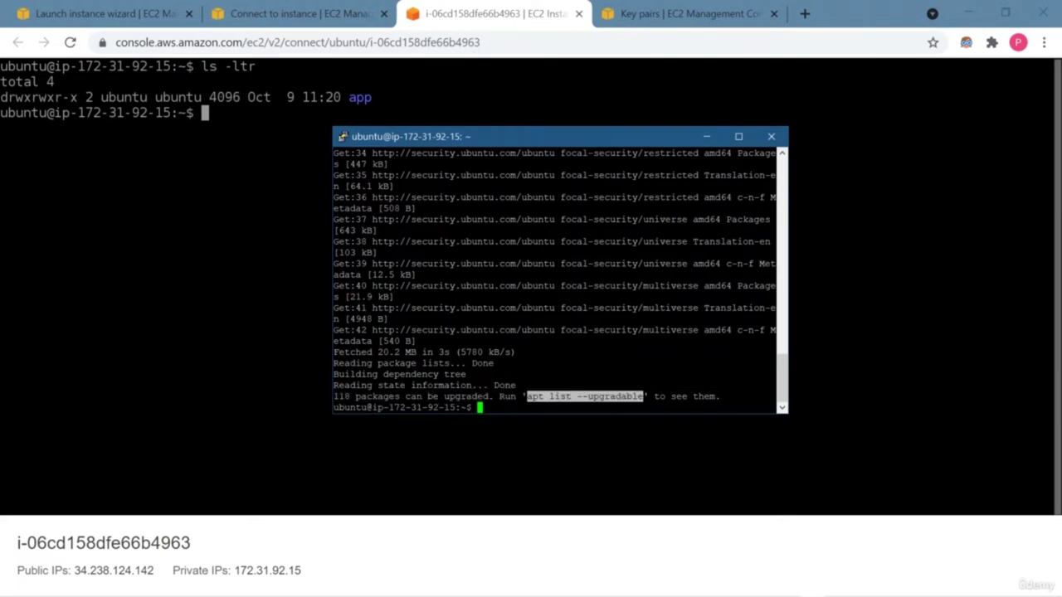
key(ctrl+c)
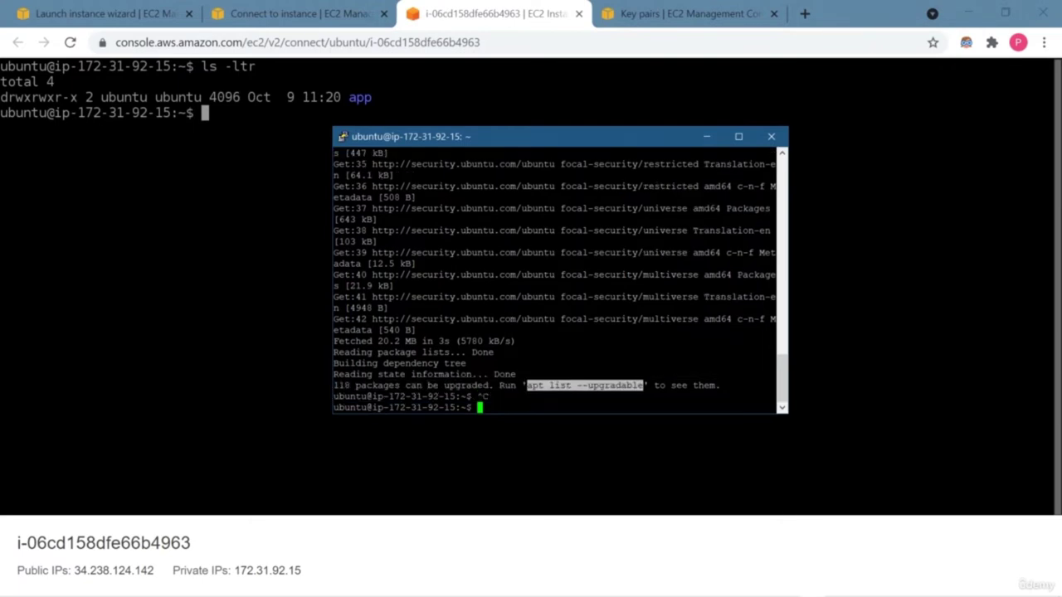
key(shift+Insert)
key(Return)
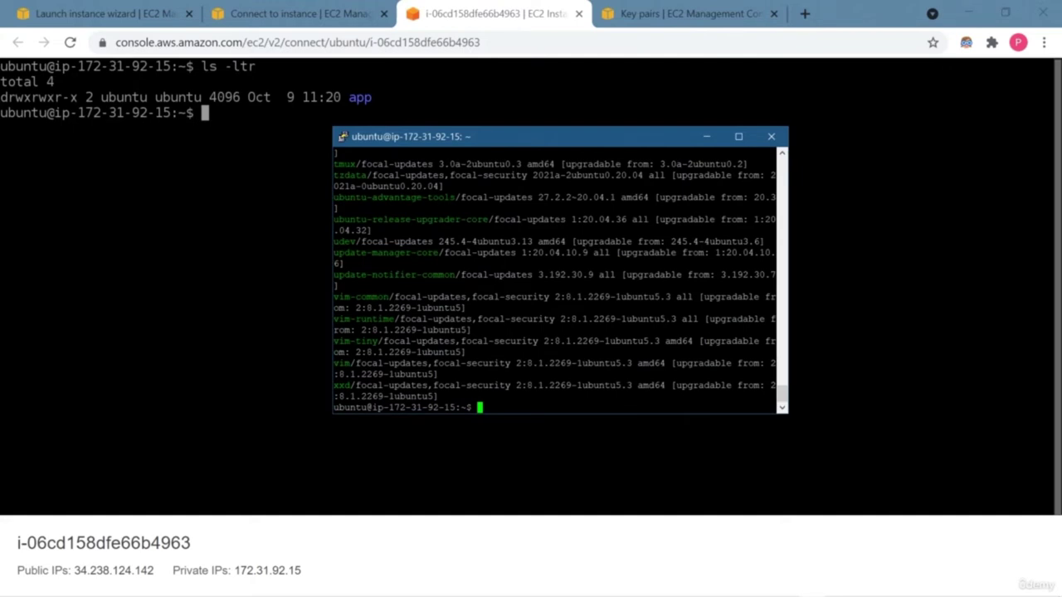
text(clear)
key(Return)
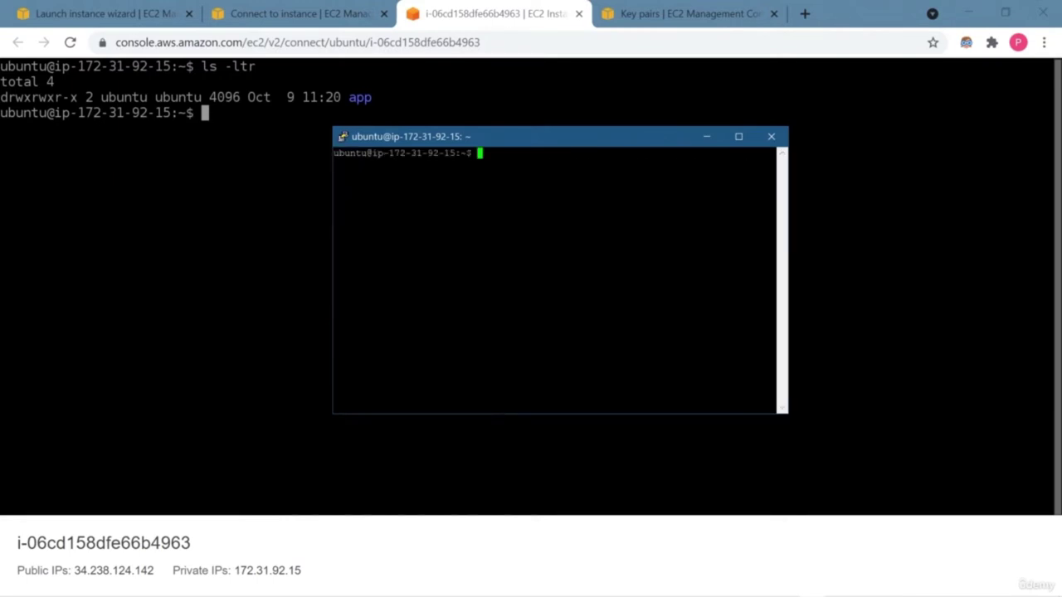
- Maximize the PuTTY window, change into the app directory and try to run pip install python
key(super+Up)
text(cd app)
key(Return)
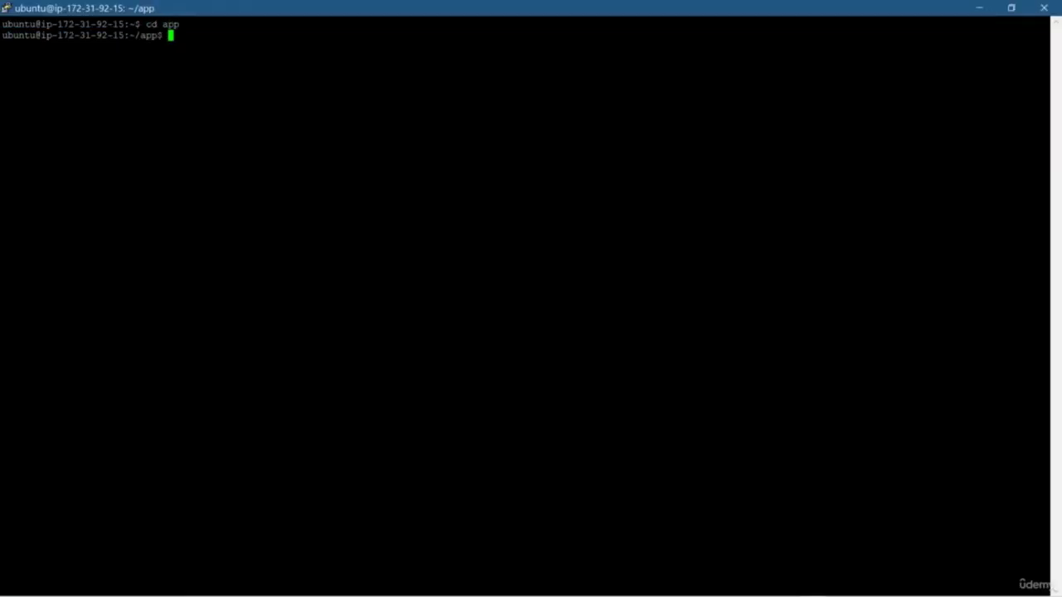
text(pip install python)
key(Return)
- Install pip by copying and running the suggested sudo apt install python3-pip command, confirming the installation
drag(3, 79, 157, 79)
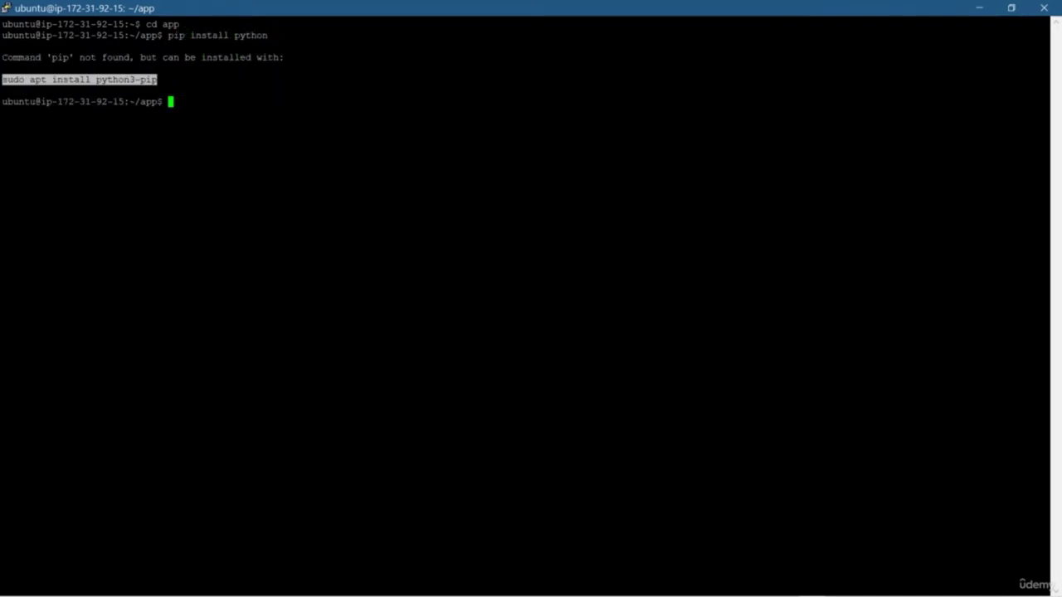
key(ctrl+c)
right_click(157, 78)
key(Return)
key(Return)
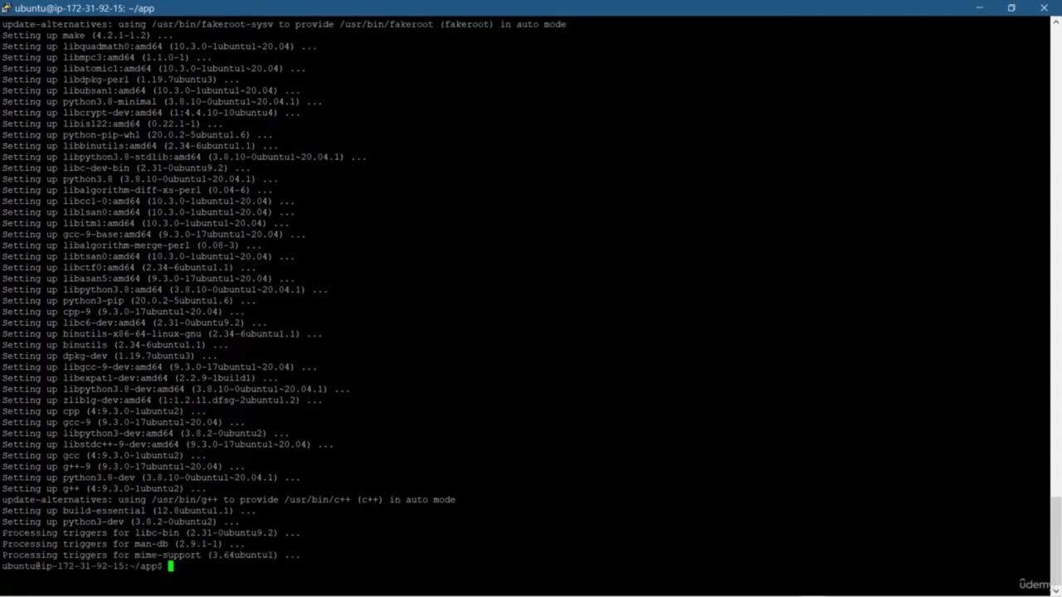
- Install Flask with pip install flask and try to start the interpreter with the python command
text(pip install flask)
key(Return)
text(python)
key(Return)
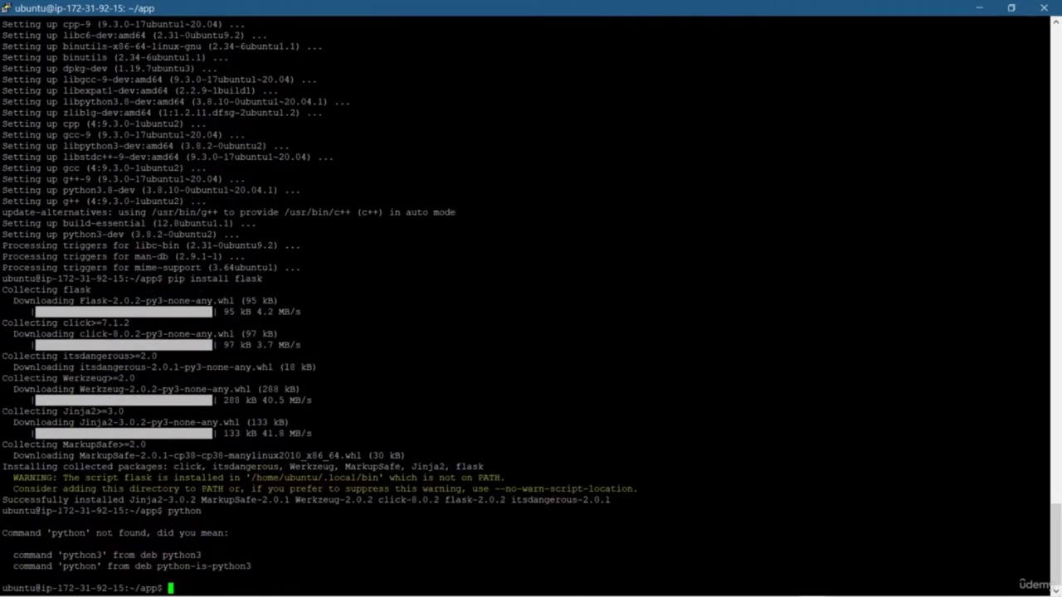
- Run sudo apt install python3 and test the python3 interpreter, suspending it and clearing the terminal
text(sudo apt install python3-)
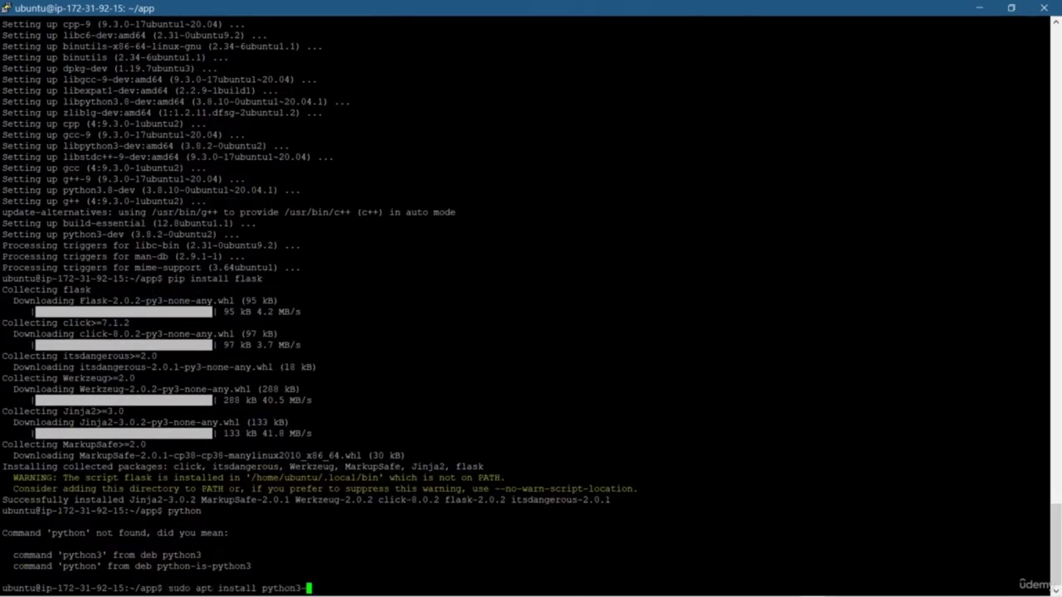
key(Return)
text(python3)
key(Return)
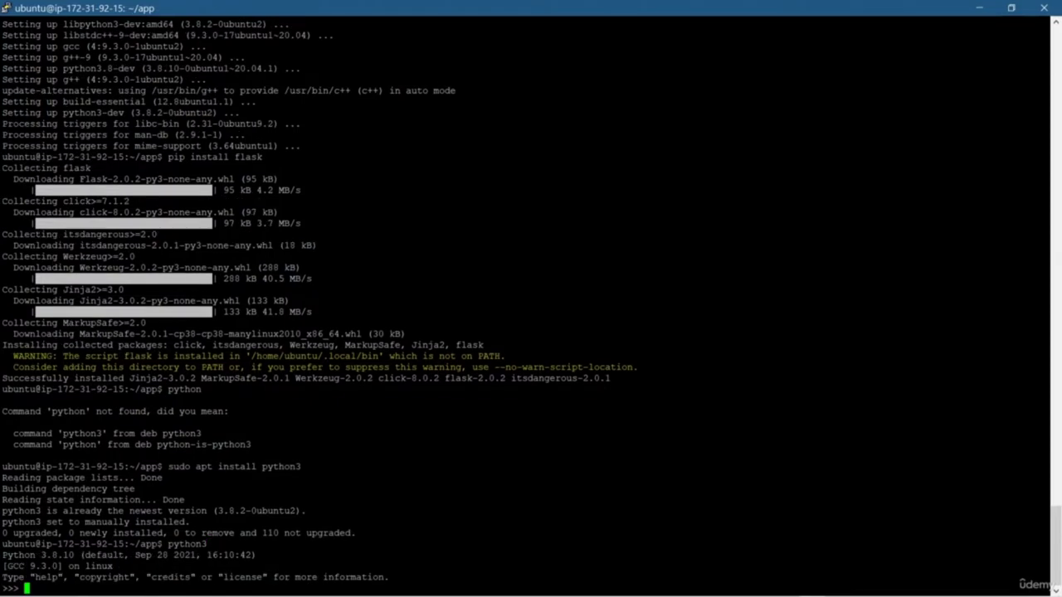
key(ctrl+z)
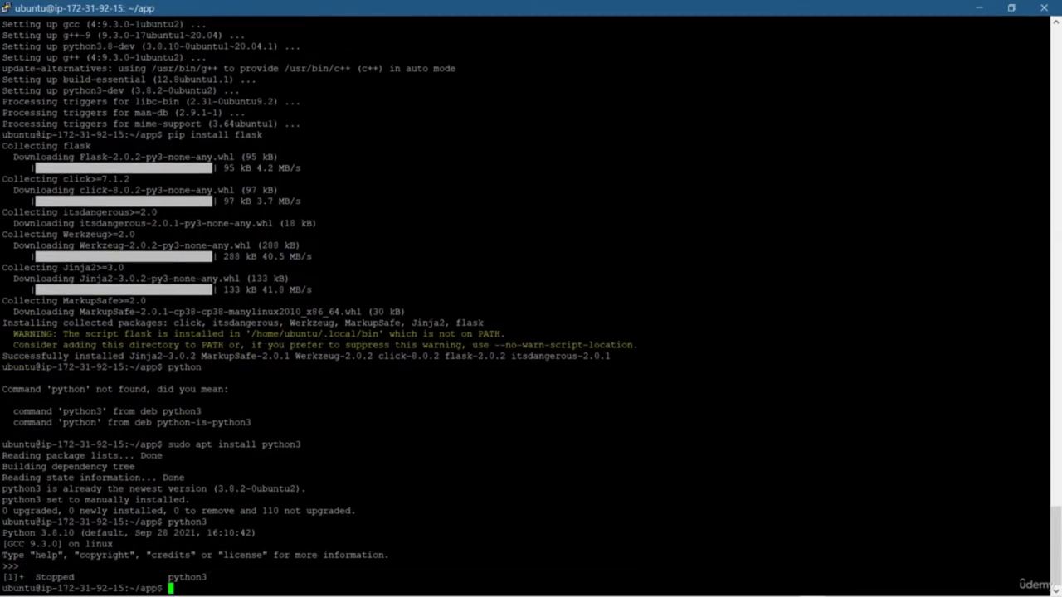
text(clear)
key(Return)
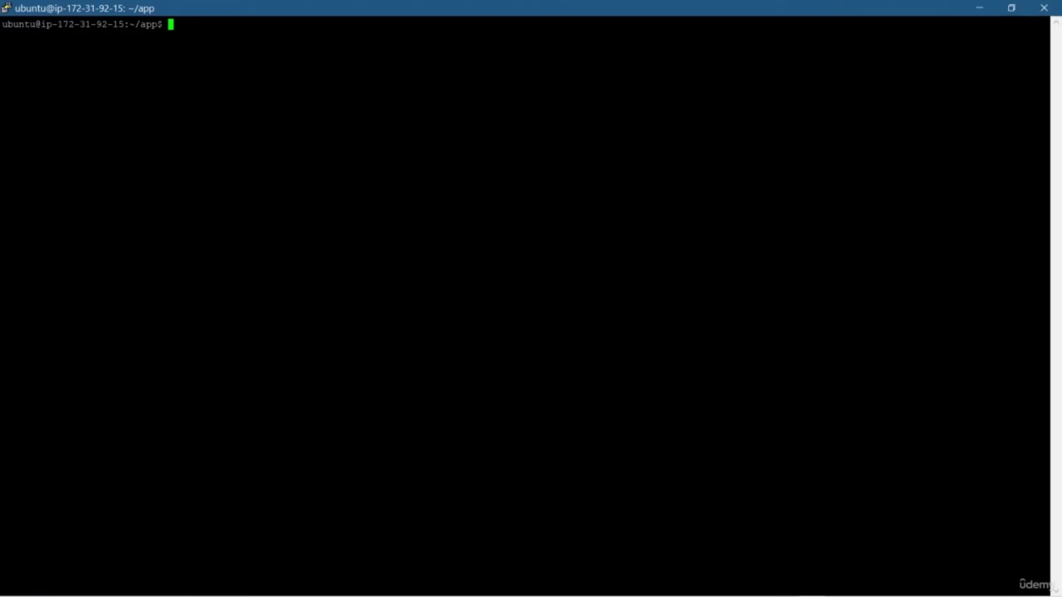
- Create app.py in nano with the full Flask Hello World code copied from application.py in Notepad, and save it under that name
text(nano app.py)
key(Return)
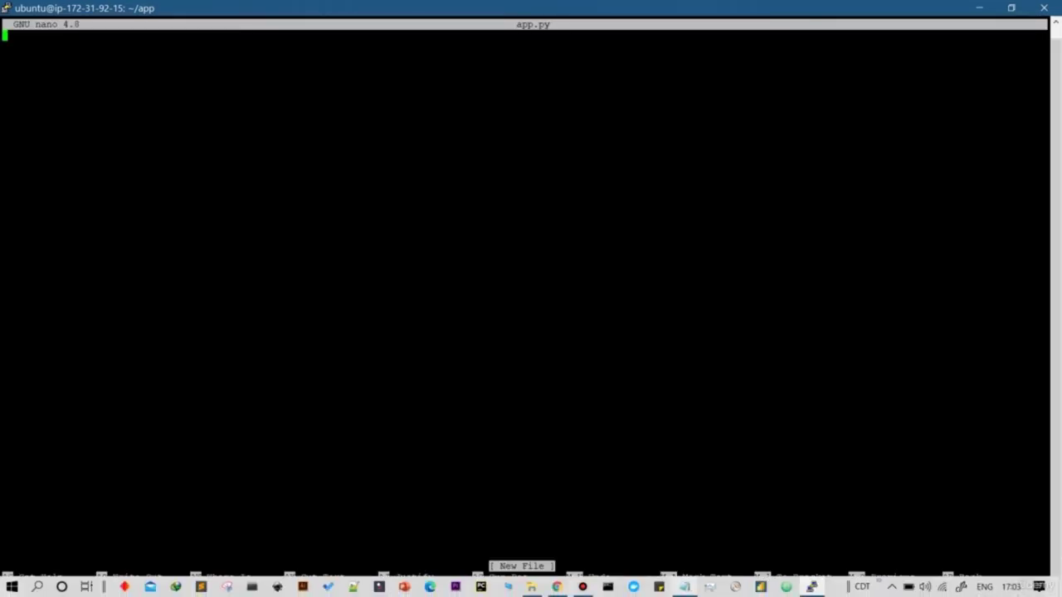
click(685, 587)
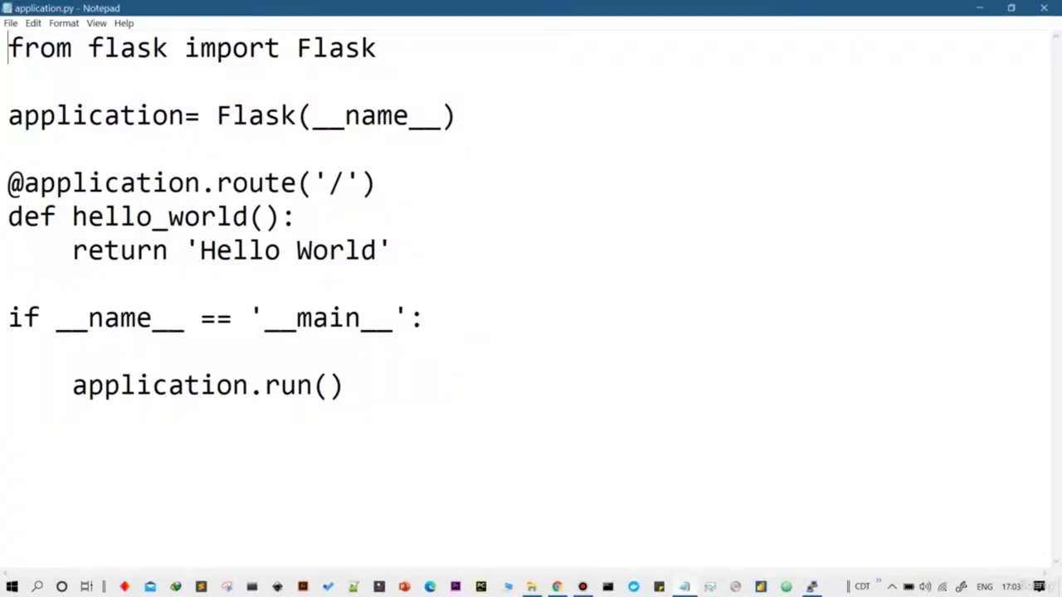
key(ctrl+End)
key(ctrl+shift+Home)
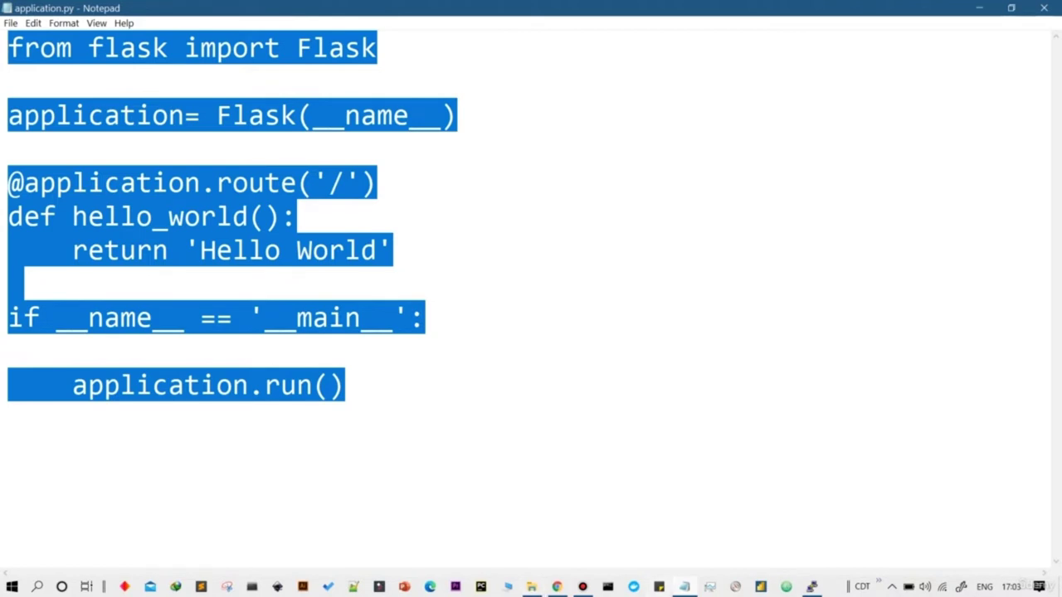
mouse_move(812, 586)
click(716, 523)
key(shift+Insert)
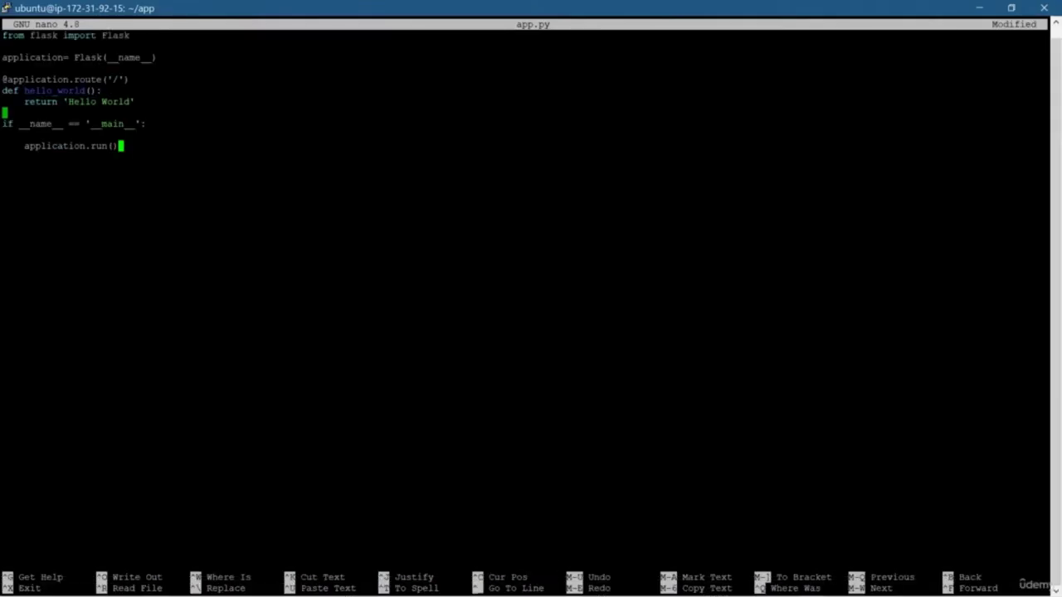
key(ctrl+x)
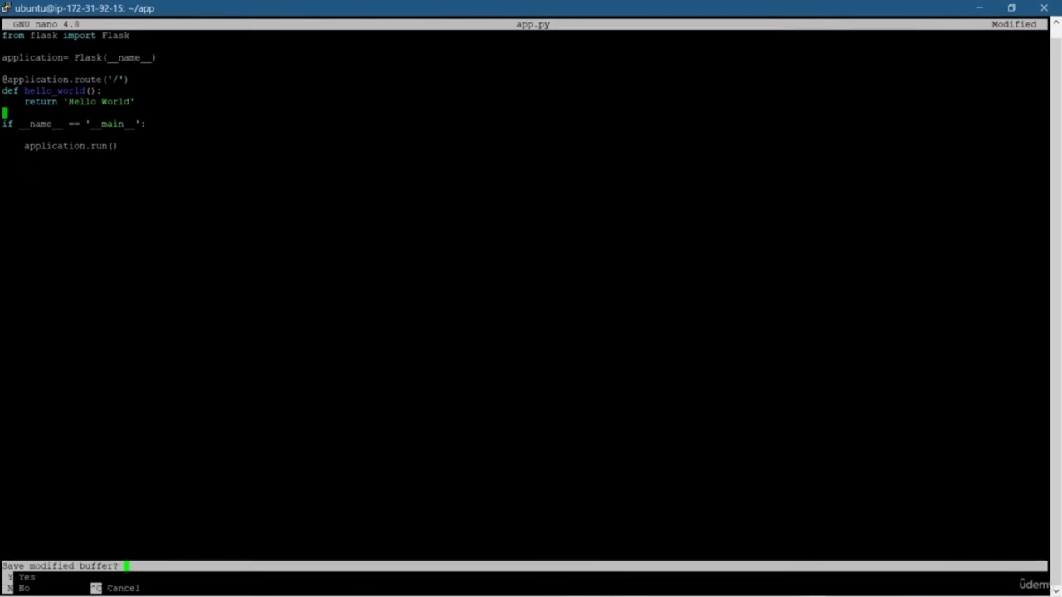
key(y)
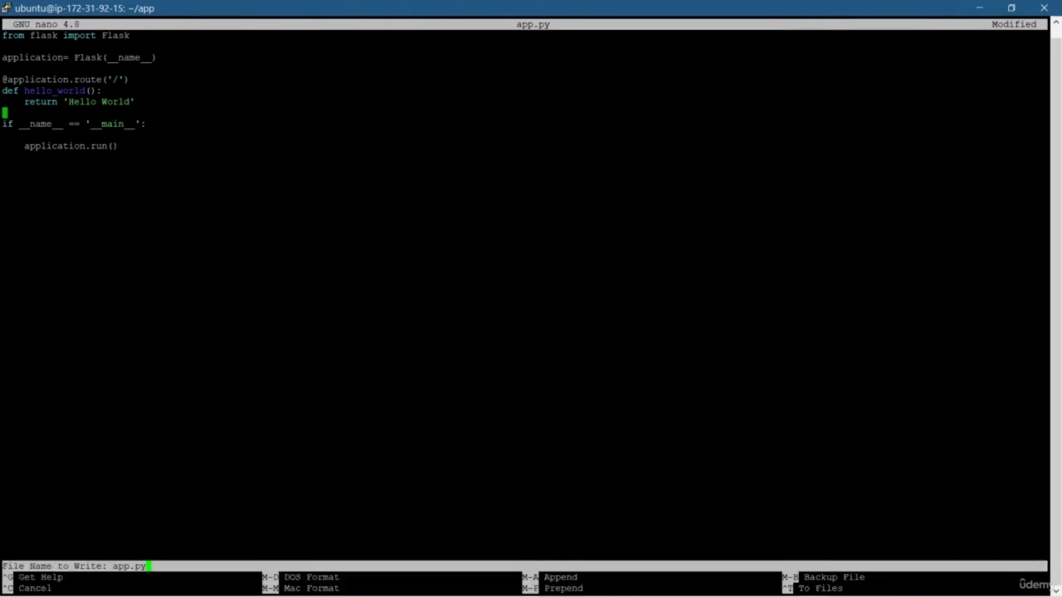
key(Return)
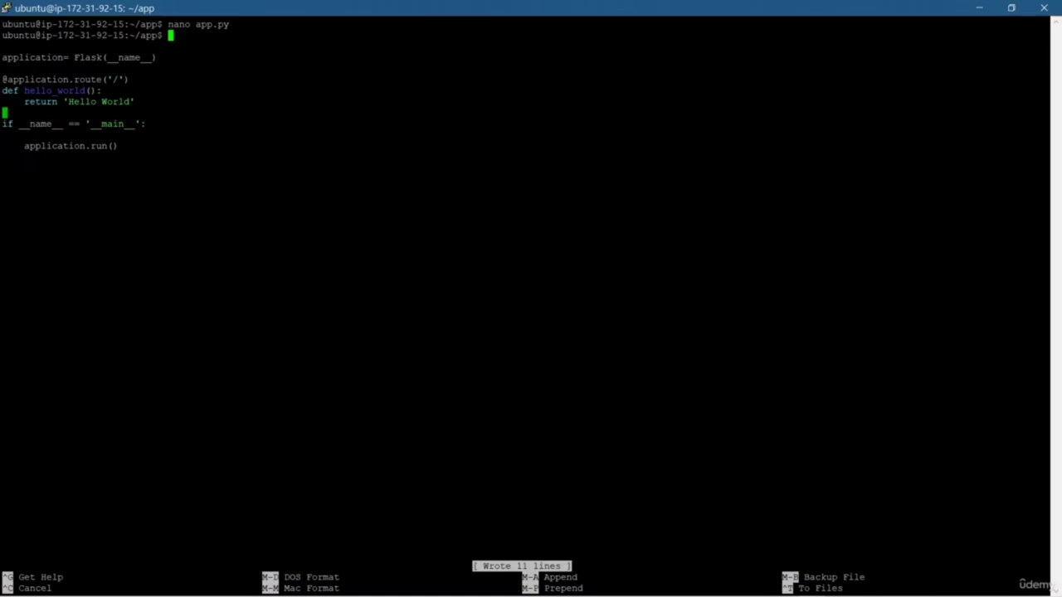
- Print the contents of app.py with cat to check the saved code
text(cat ap)
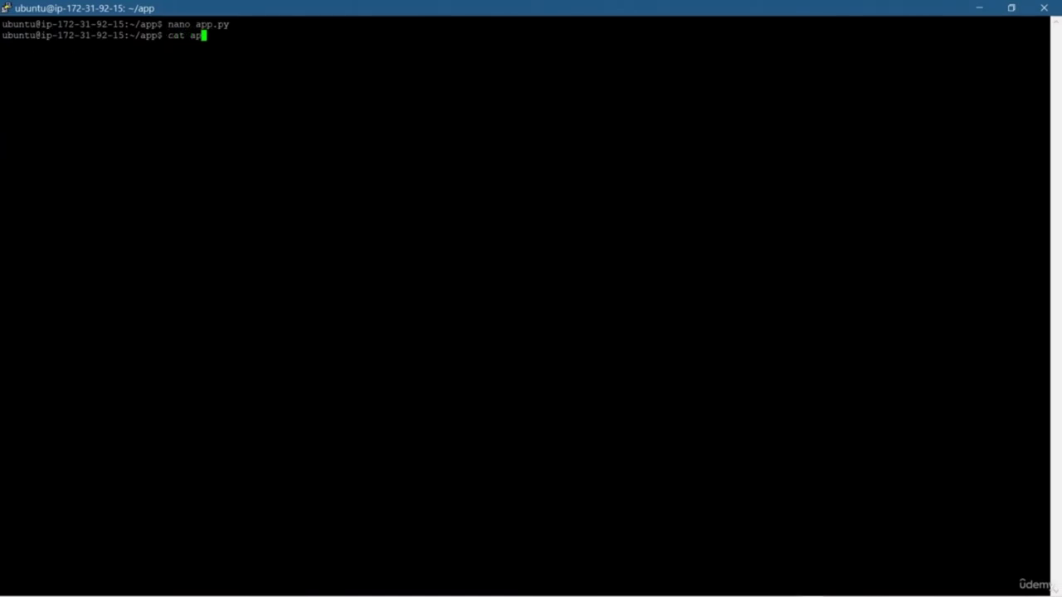
key(Tab)
key(Return)
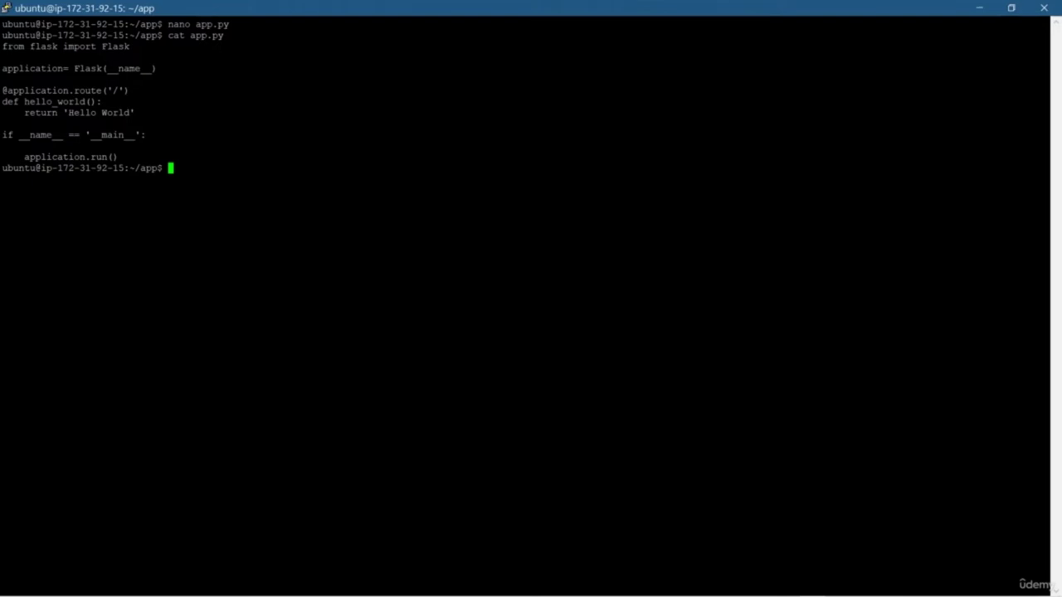
- Reopen app.py in nano and add host='0.0.0.0' as an argument inside the application.run() call
key(Up)
key(Up)
key(Return)
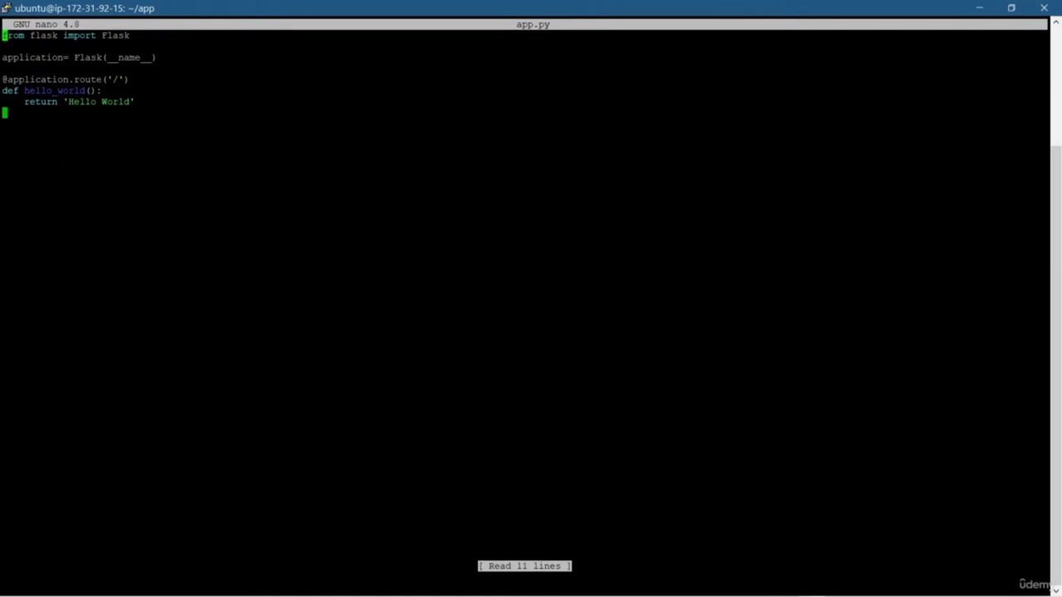
key(Down)
key(Down)
key(Down)
key(Down)
key(Down)
key(Down)
key(Down)
key(Down)
key(Down)
key(Right)
key(Right)
key(Right)
key(Right)
key(Right)
key(Right)
key(Right)
key(Right)
key(Right)
key(Right)
key(Right)
key(Right)
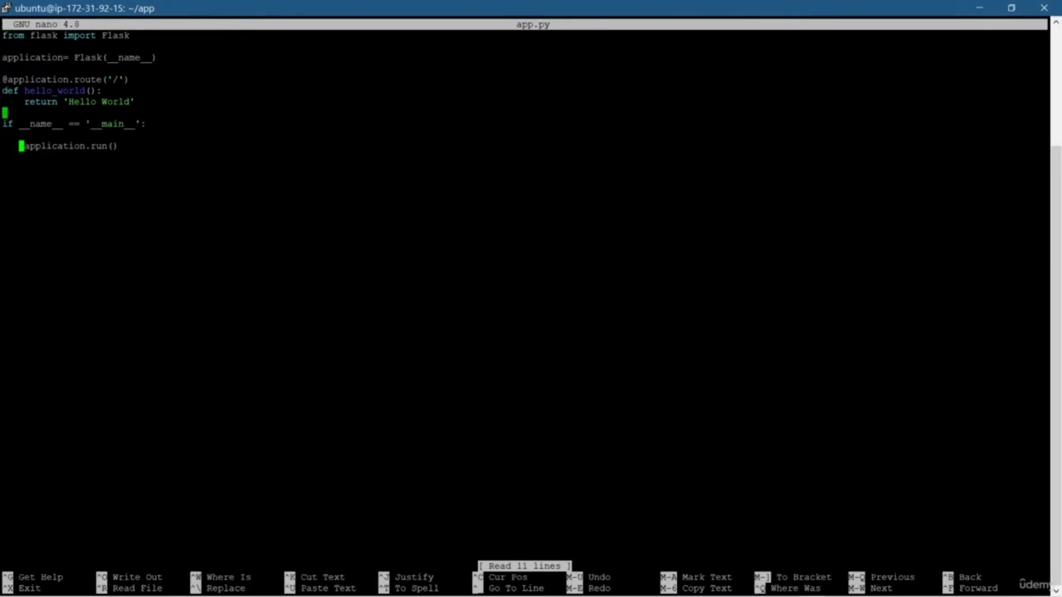
key(Right)
key(Right)
key(Right)
key(Right)
key(Right)
key(Right)
key(Right)
key(Right)
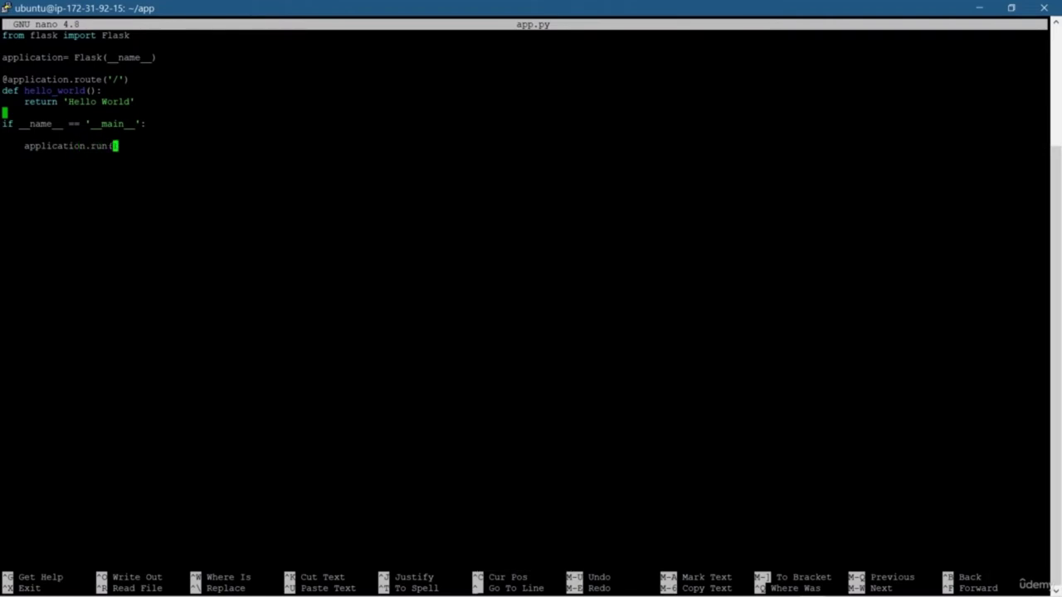
text(host='0.0.0.0')
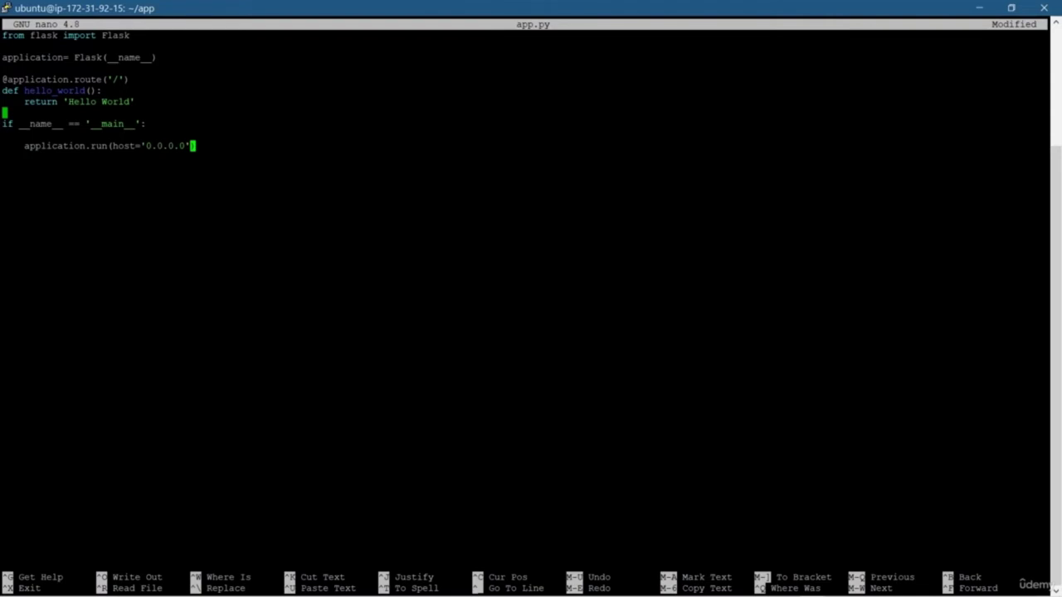
- Add port=8080 and debug=True after the host argument of application.run, and save app.py under the same name
text(,port=8080,debu)
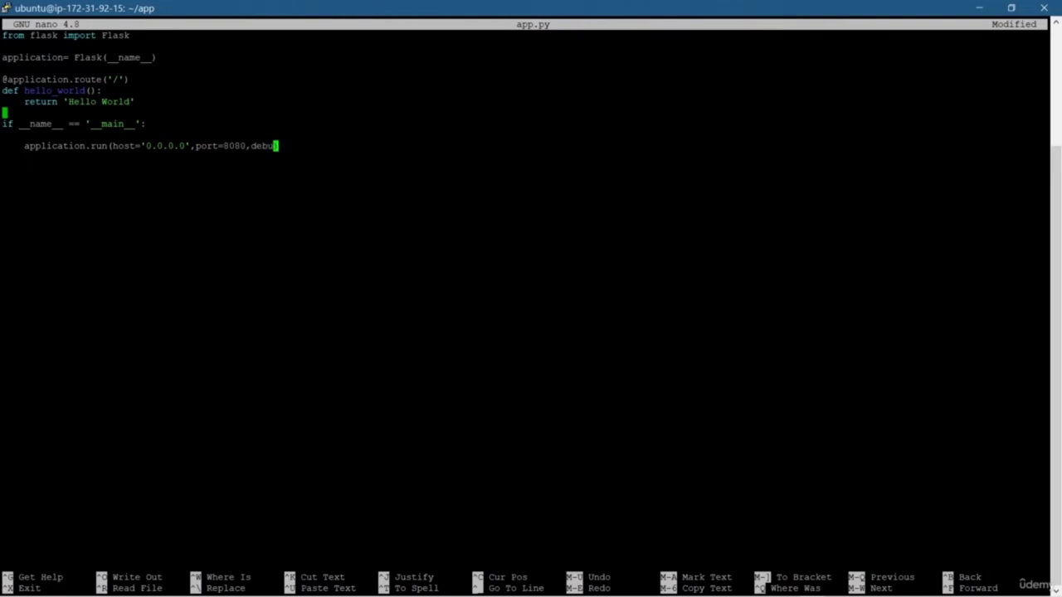
text(g=True)
key(ctrl+x)
key(y)
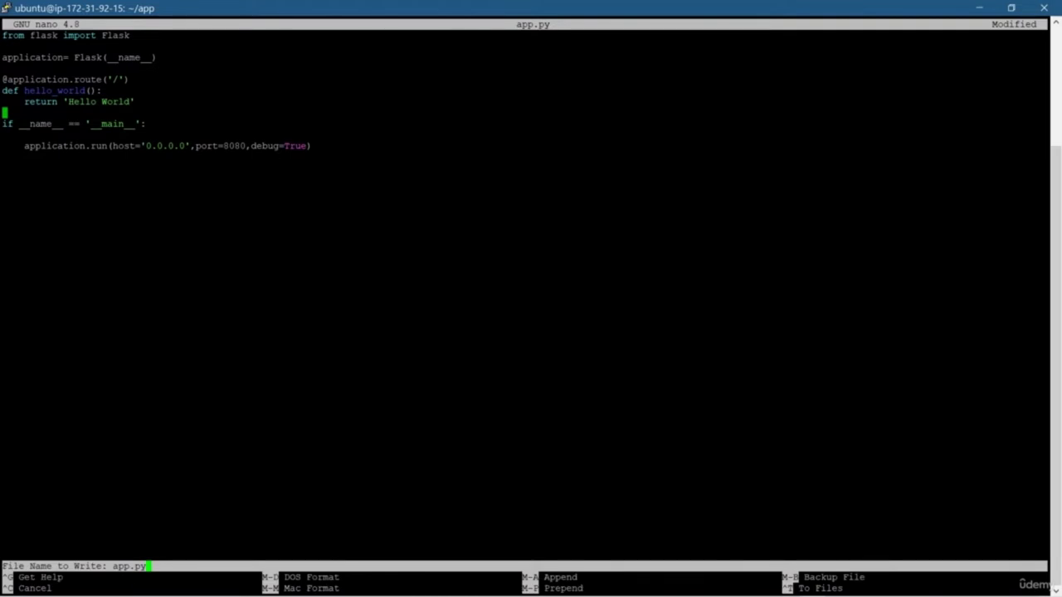
key(Return)
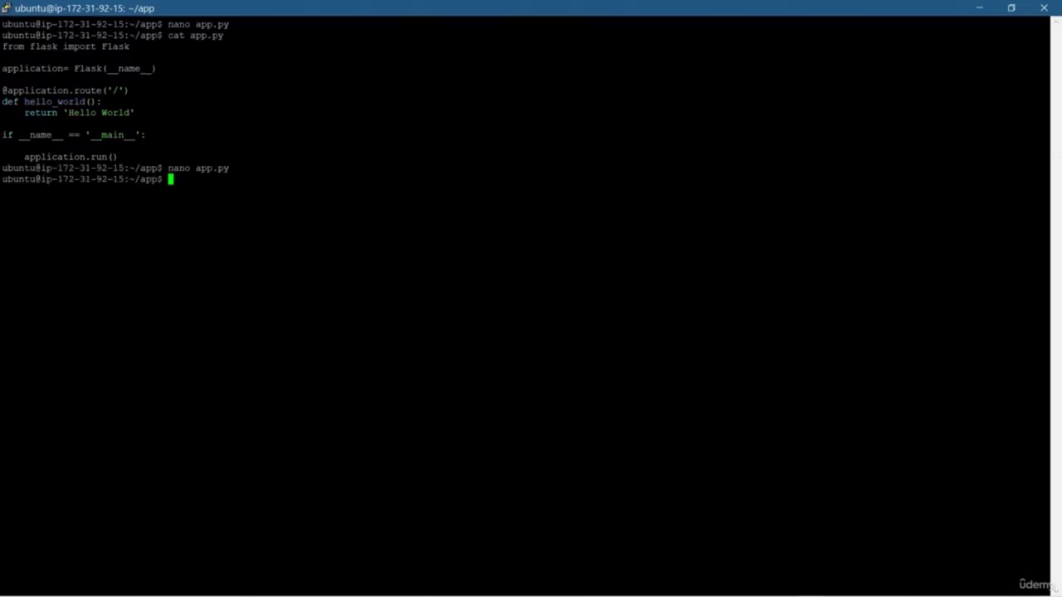
- Print the contents of app.py in the terminal to check the edited run call
key(Up)
key(Up)
key(Return)
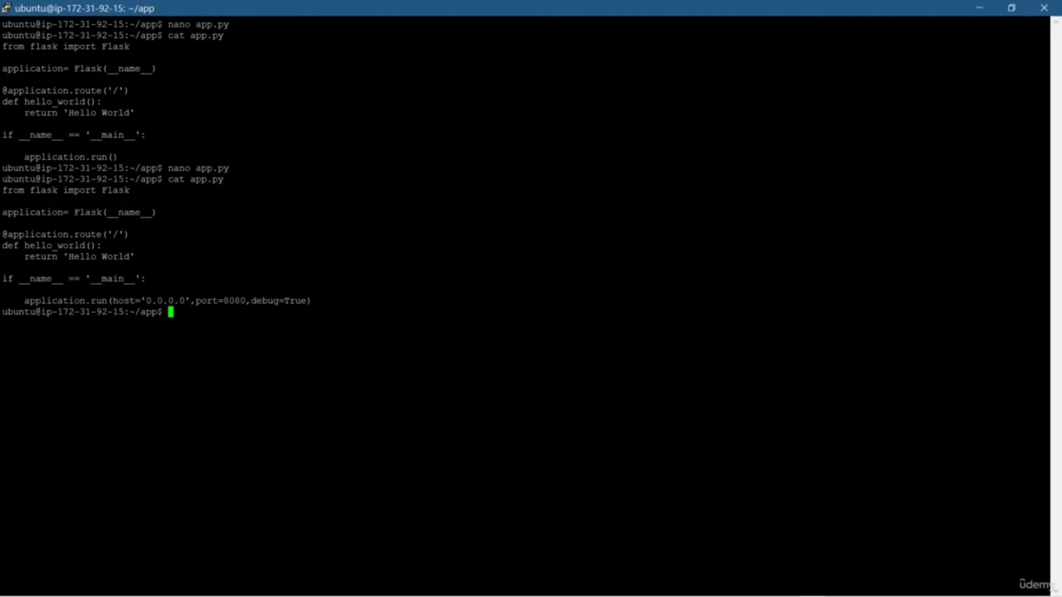
- Start the Flask application by running app.py with python3
text(python3 app.py)
key(BackSpace)
key(Return)
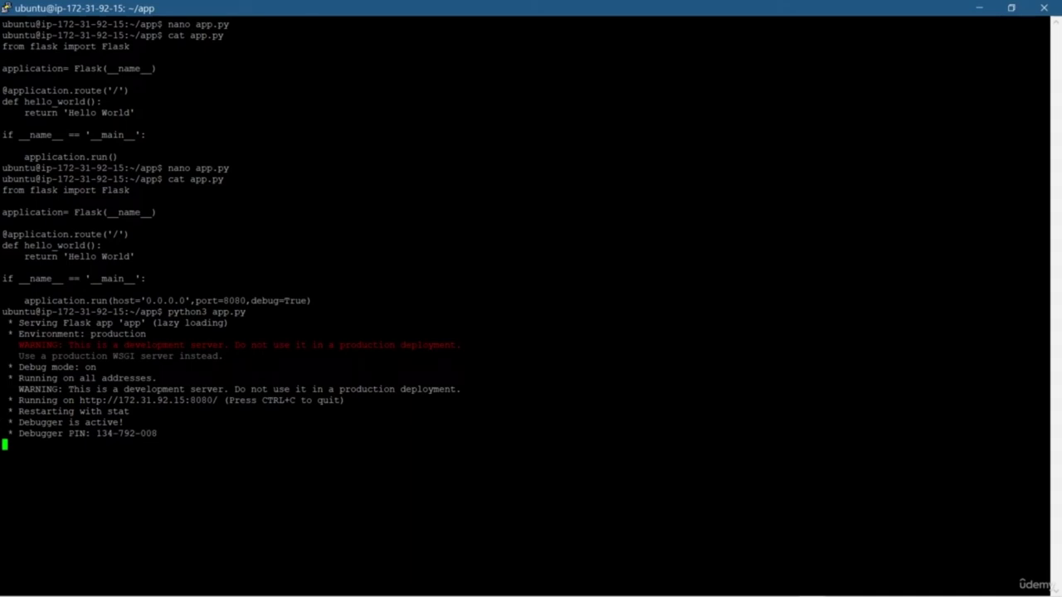
- Switch to Chrome, refresh the EC2 connection page for the ubuntu instance, and show that instance's summary
click(557, 586)
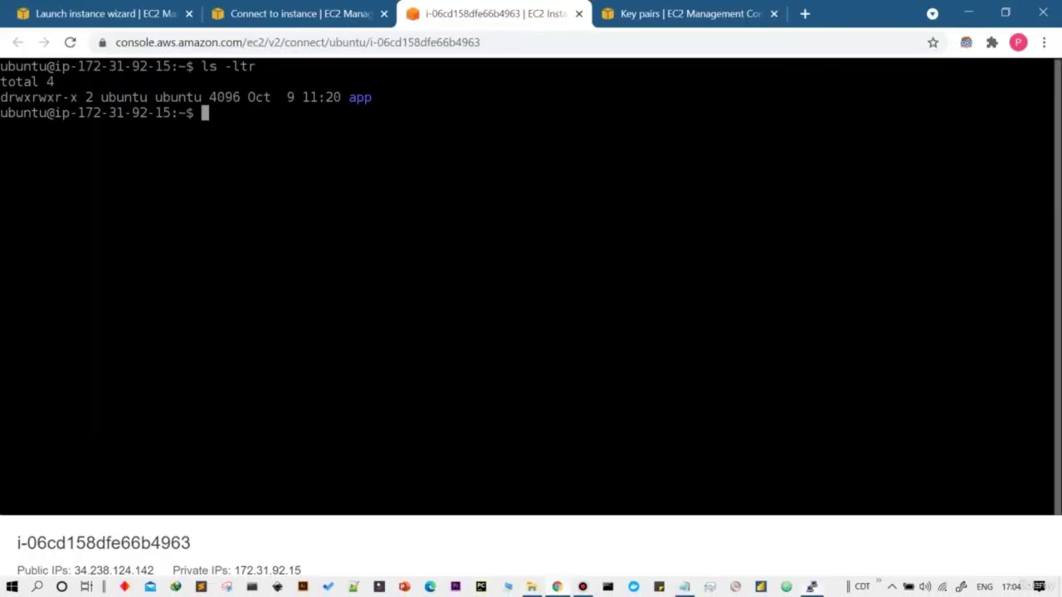
key(ctrl+shift+Tab)
key(F5)
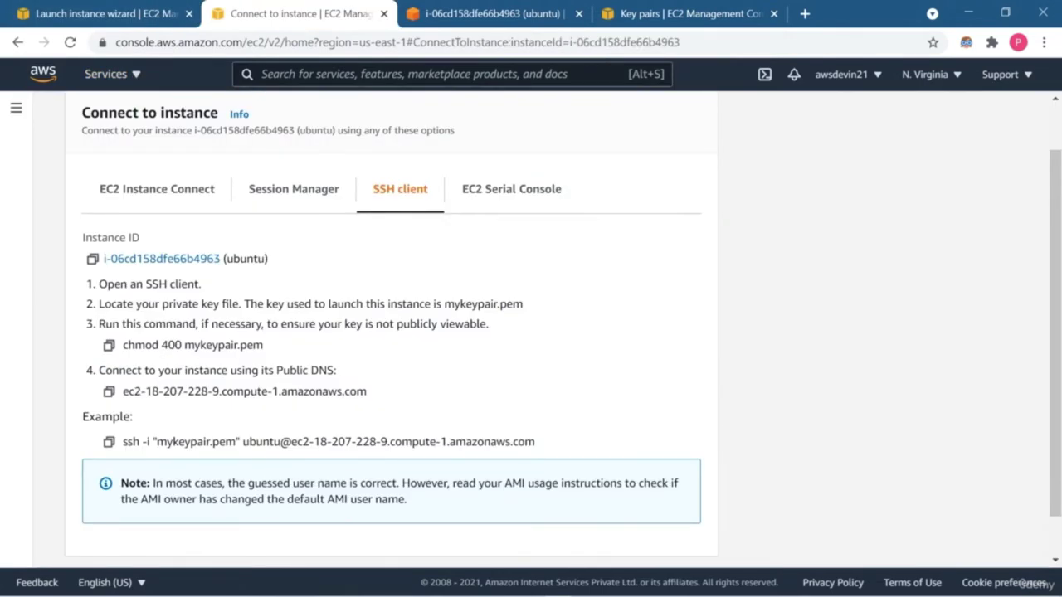
scroll(390, 332, up, 2)
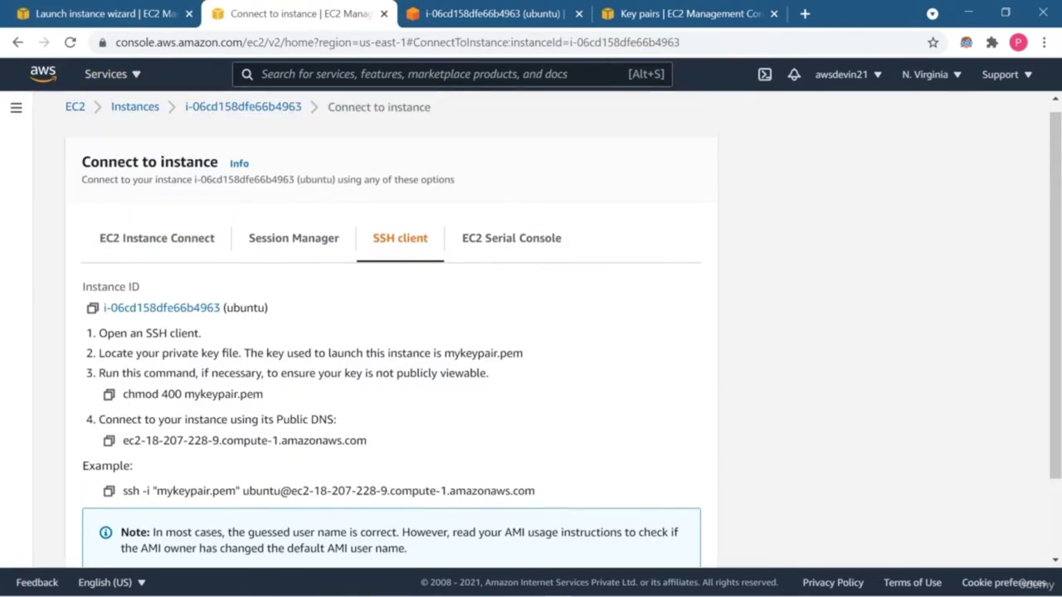
click(243, 116)
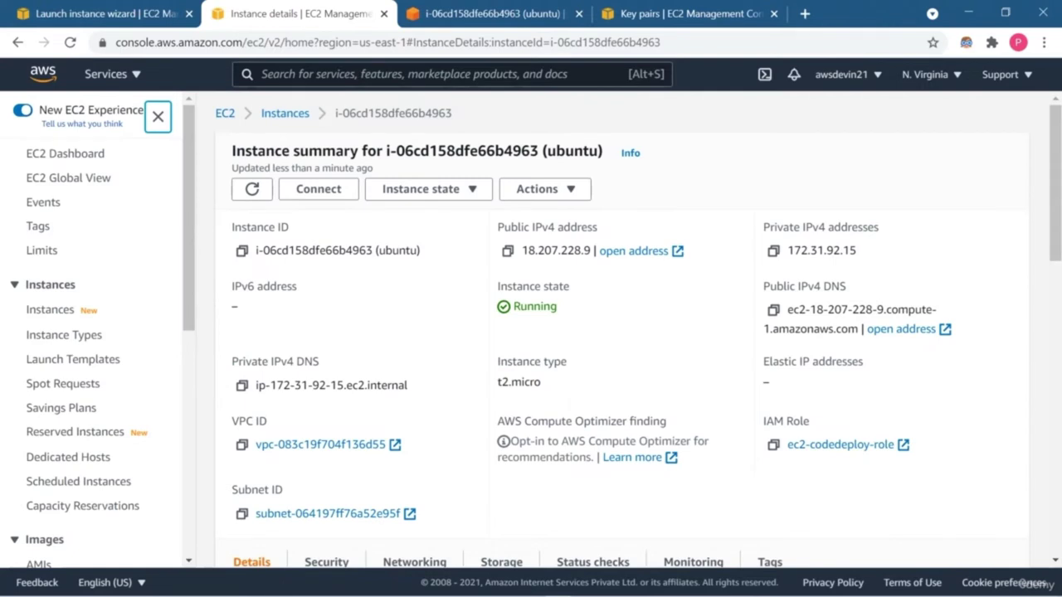
drag(522, 250, 587, 250)
click(634, 251)
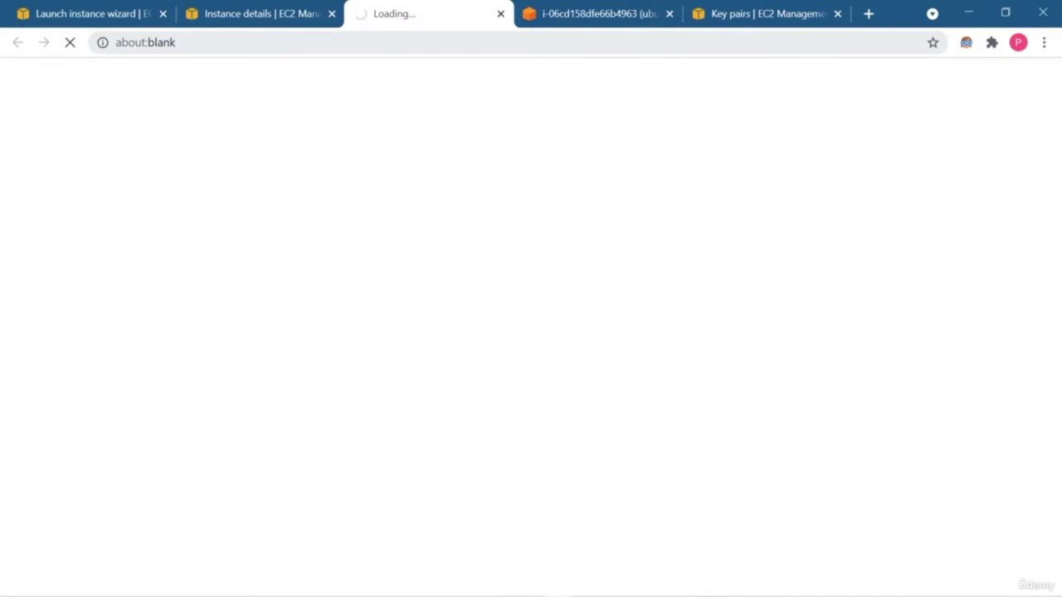
click(500, 13)
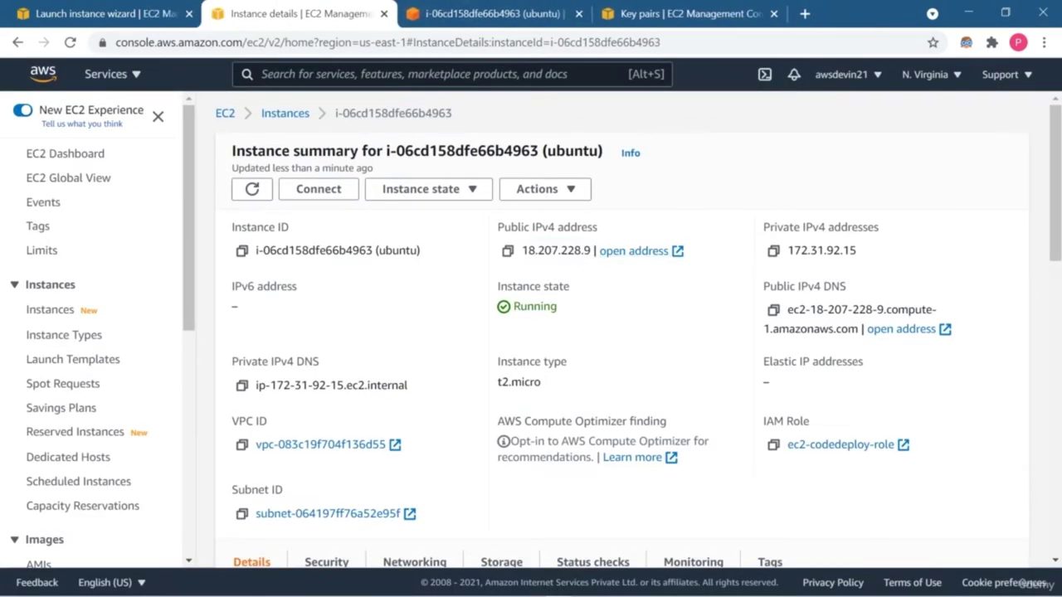
- Load the ubuntu instance's public IPv4 address in a new browser tab on port 8080, as 18.207.228.9:8080
drag(521, 251, 590, 250)
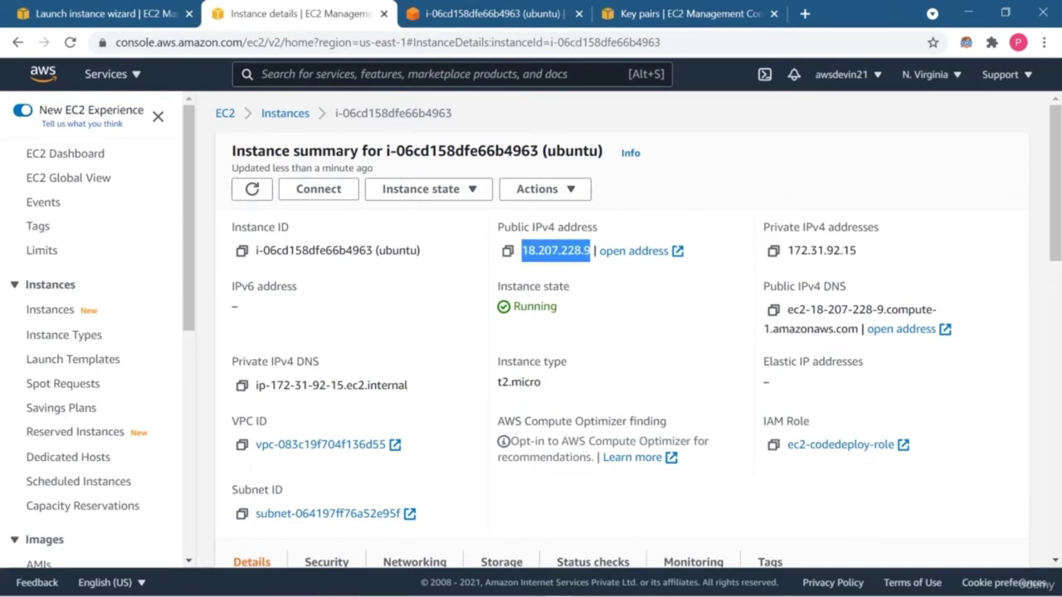
click(634, 251)
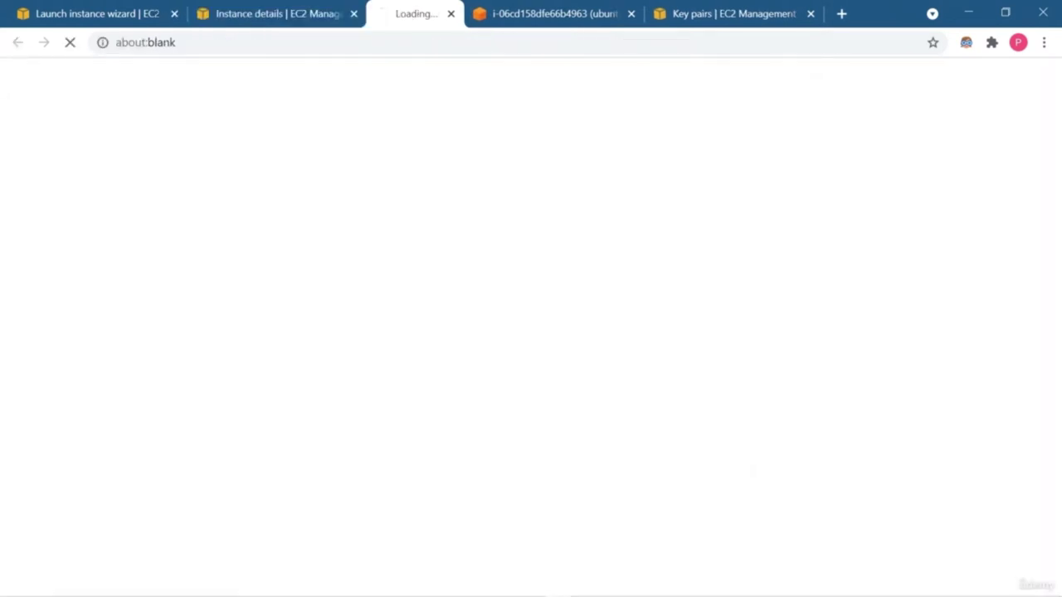
key(BackSpace)
key(ctrl+v)
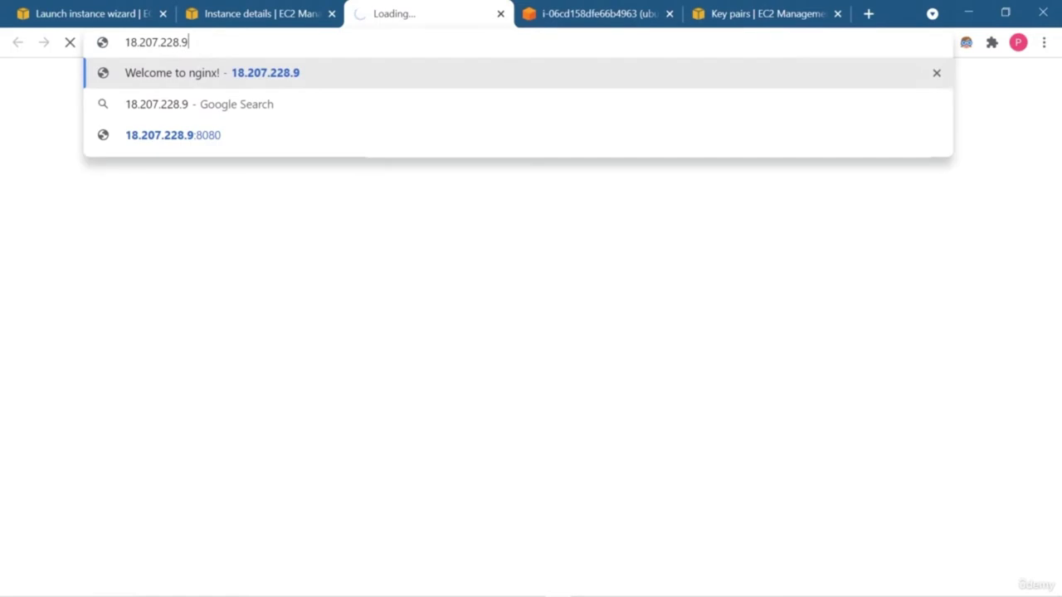
text(:8080)
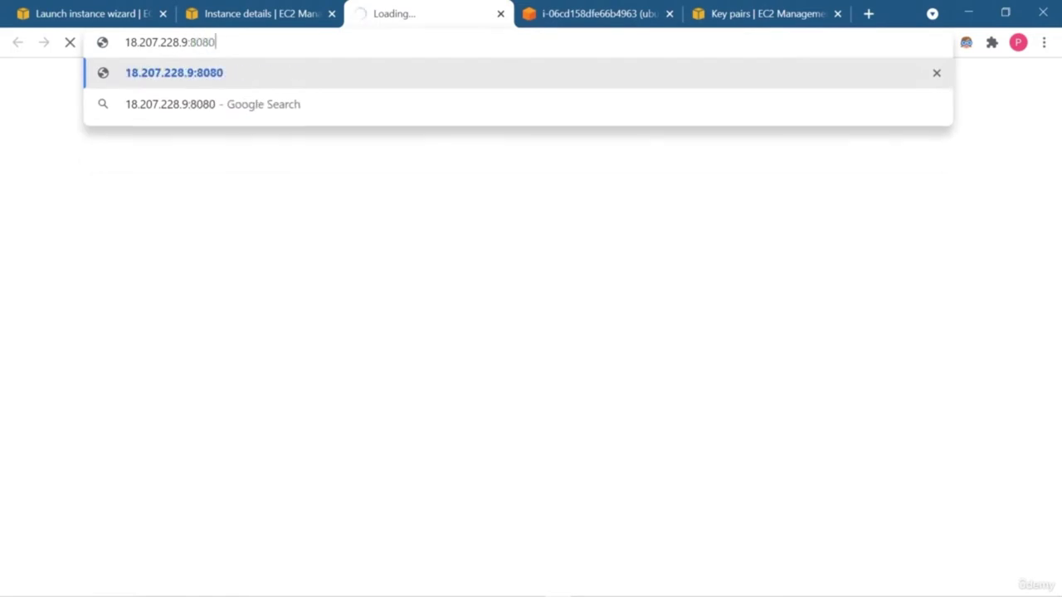
key(Return)
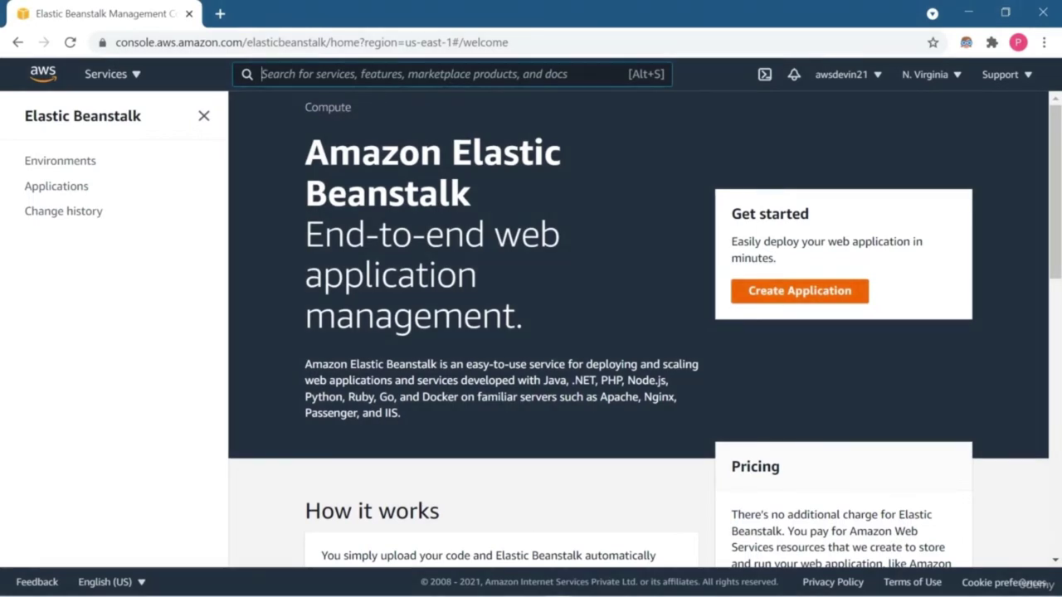
- Start creating an Elastic Beanstalk application and name it aws-web-app
click(799, 290)
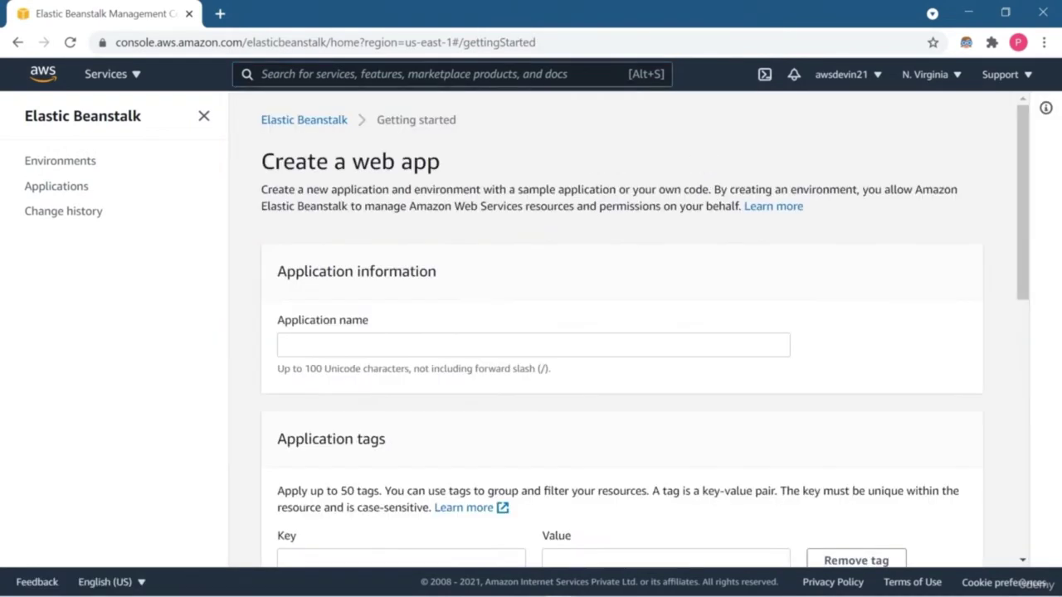
click(286, 345)
key(Down)
key(Return)
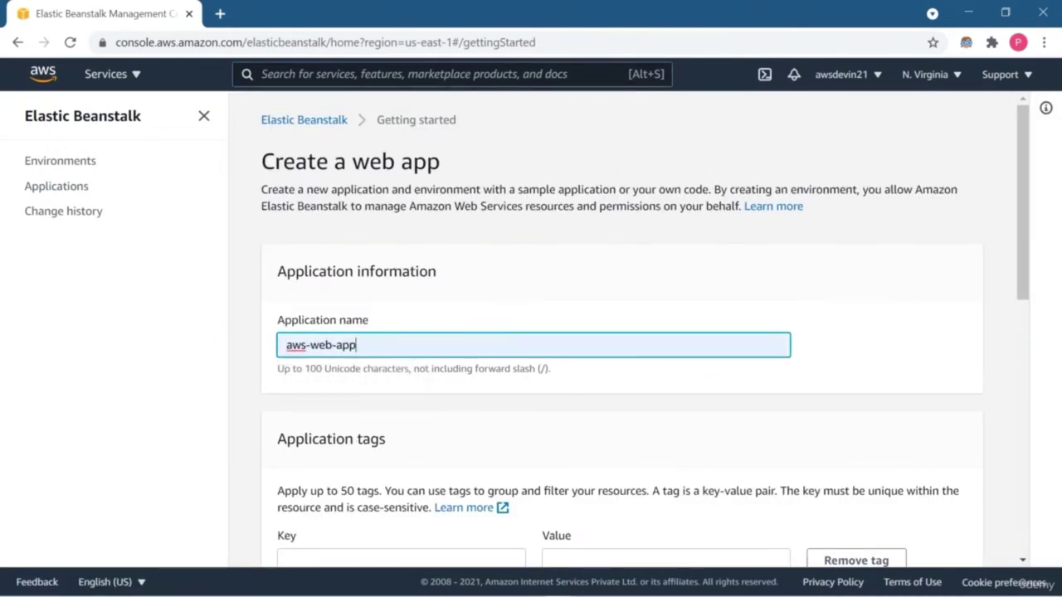
- Set the web app's platform to Python
scroll(531, 332, down, 1)
scroll(531, 332, down, 5)
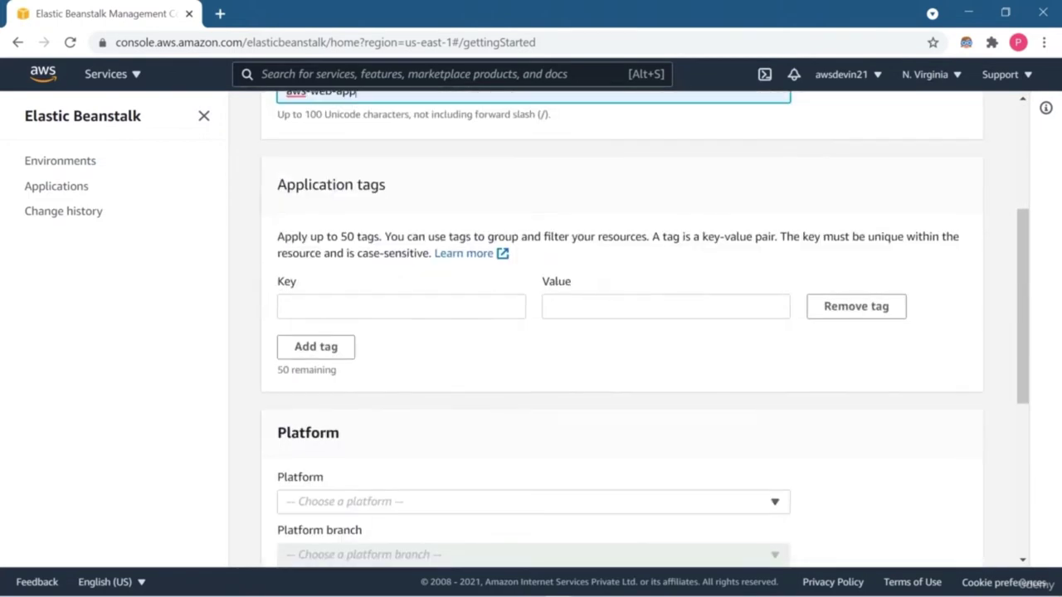
click(531, 363)
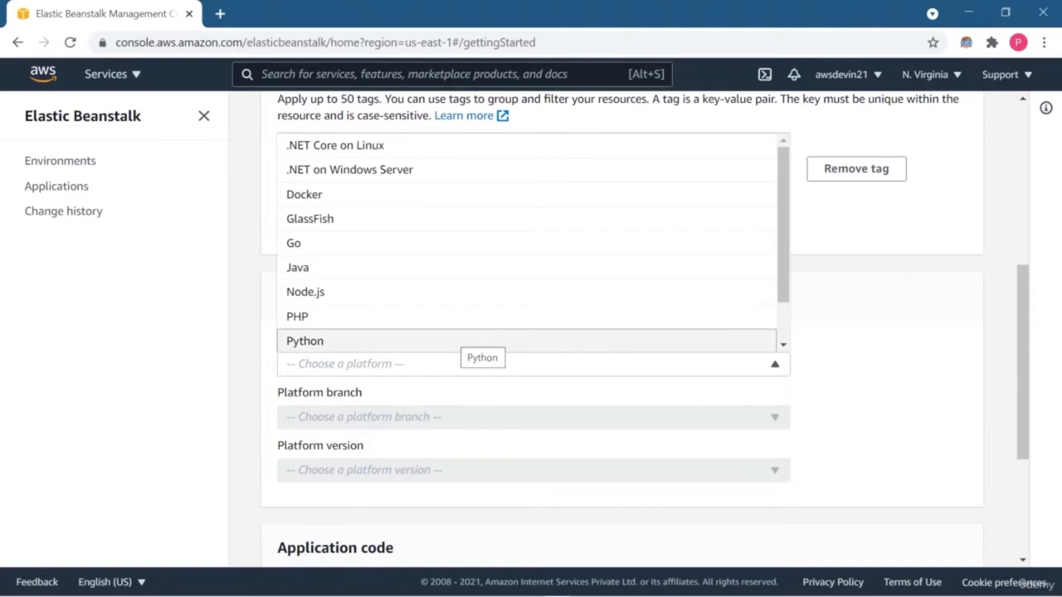
scroll(531, 240, down, 1)
scroll(531, 241, up, 1)
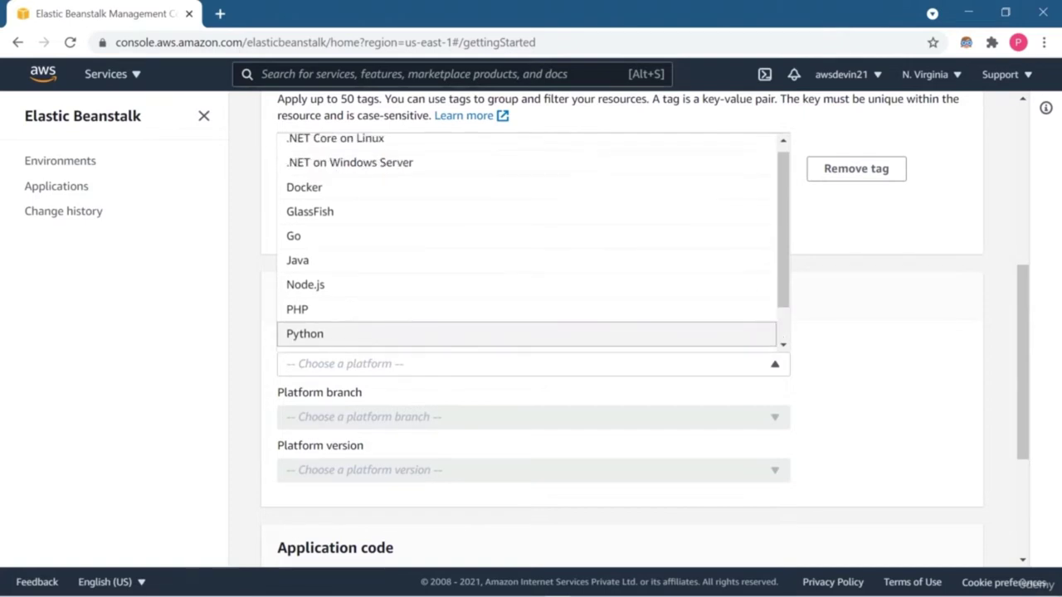
click(305, 334)
scroll(531, 332, down, 3)
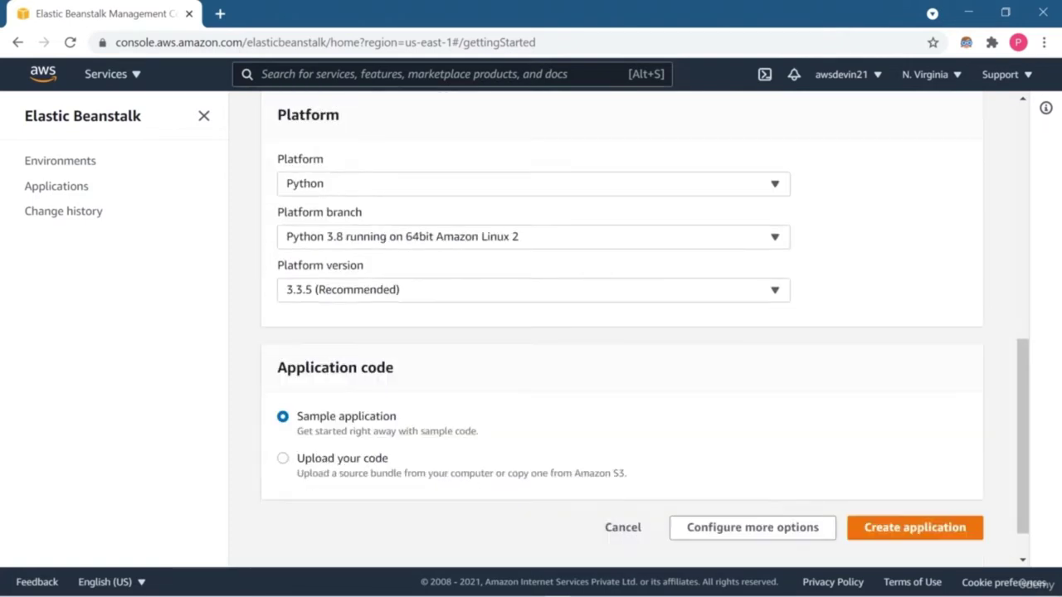
- Examine the additional configuration options, including the software section and the platform version choices, without changing the version
scroll(531, 332, down, 1)
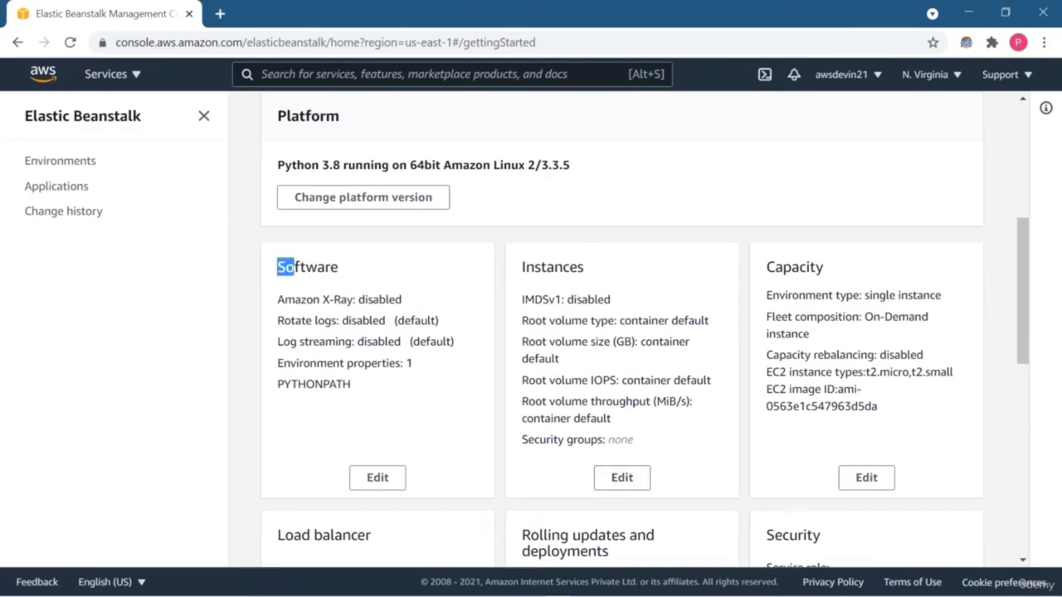
double_click(307, 267)
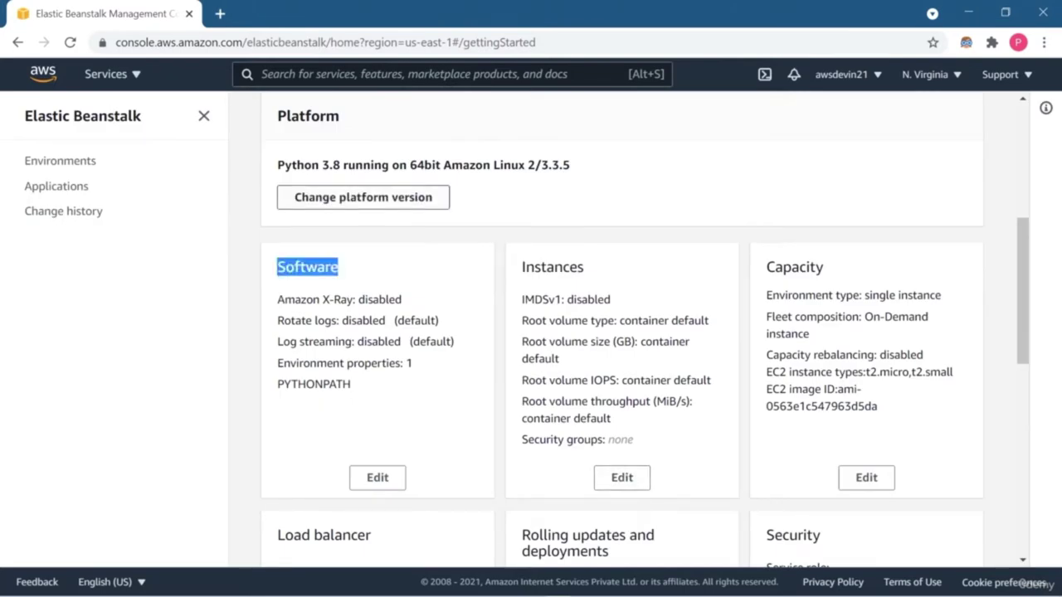
click(363, 196)
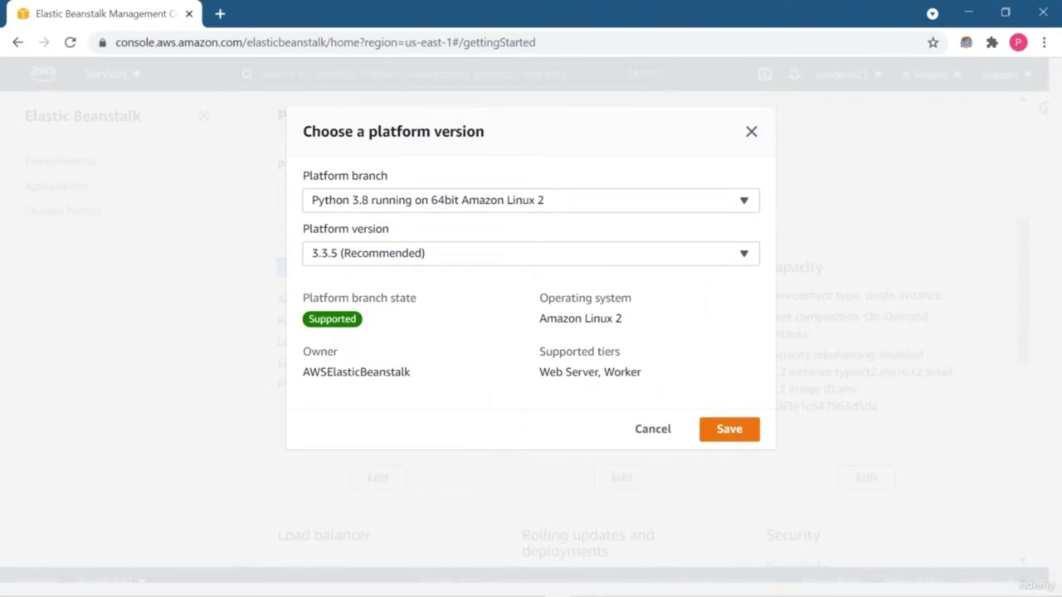
key(Escape)
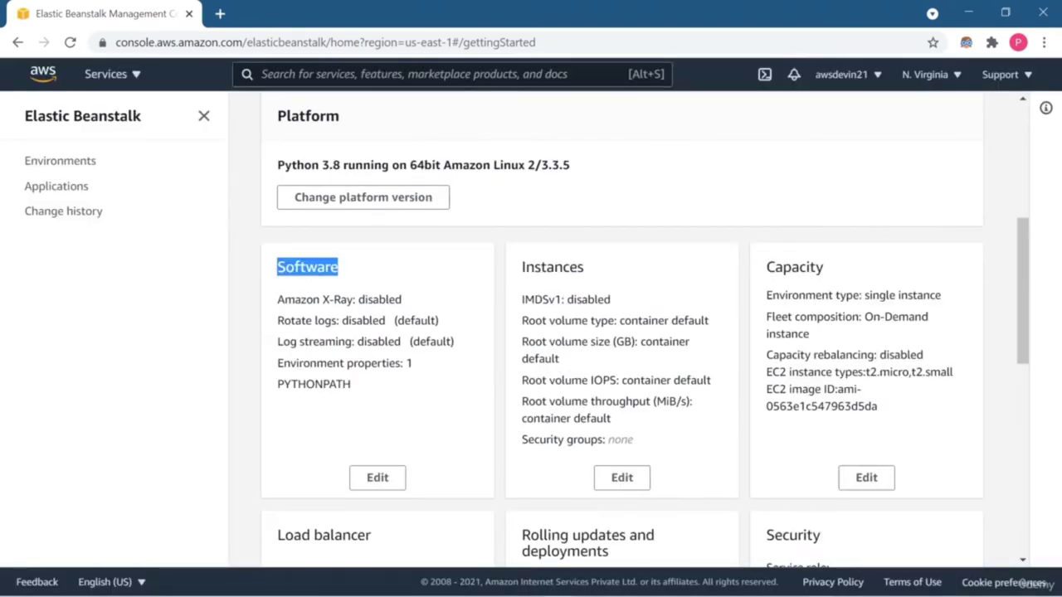
- Review the remaining environment configuration sections, from instances and security to network, database and tags, and return to the configuration presets
scroll(541, 336, down, 1)
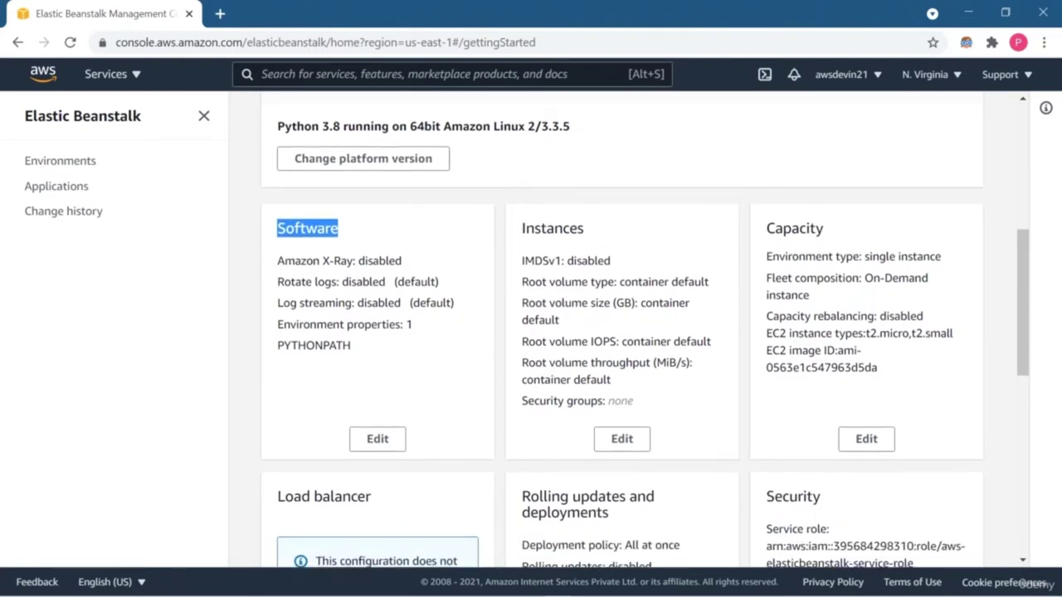
drag(584, 228, 523, 228)
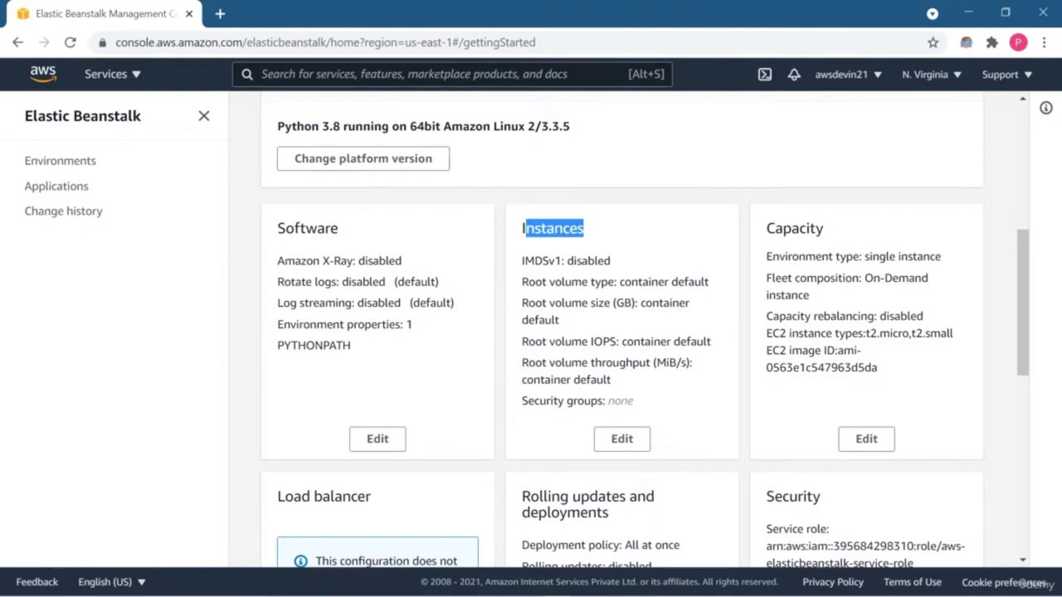
scroll(646, 329, down, 3)
drag(830, 273, 521, 290)
click(521, 290)
scroll(645, 329, down, 3)
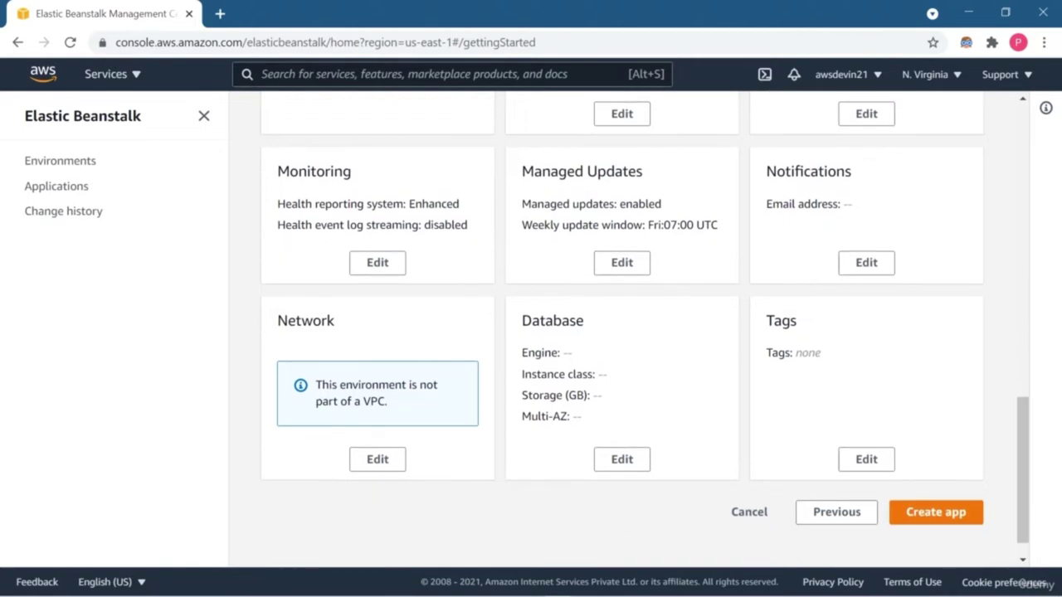
scroll(646, 320, down, 1)
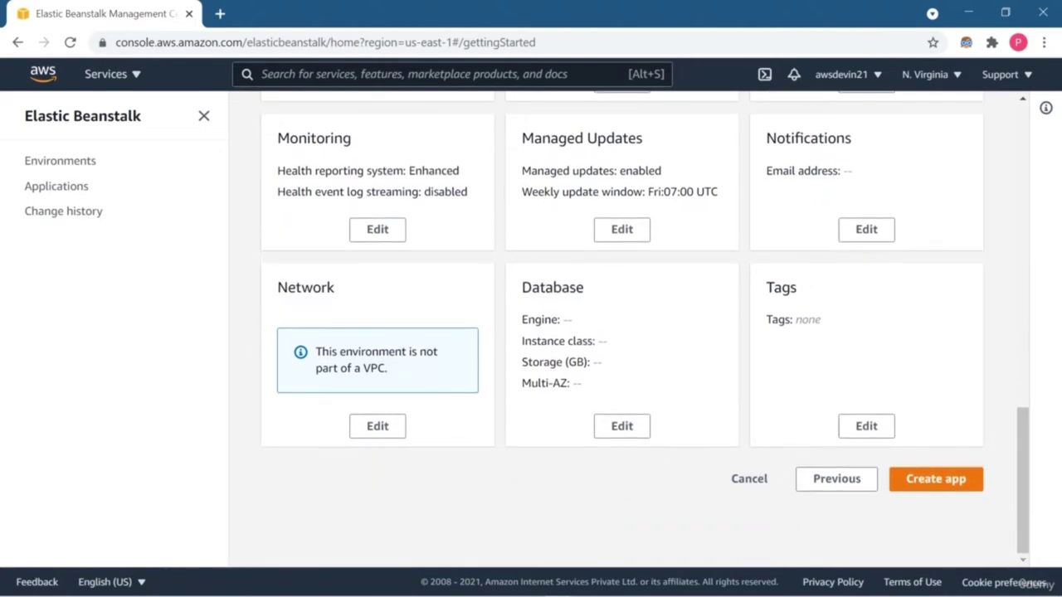
scroll(622, 332, up, 10)
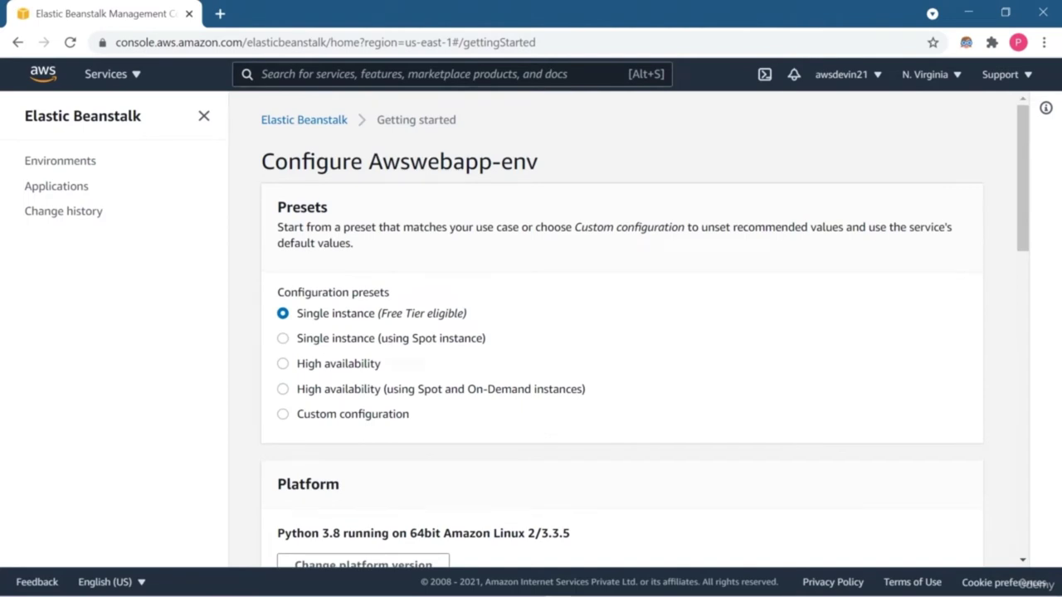
- Create the aws-web-app application with the free-tier single instance preset and the Python platform
scroll(623, 332, down, 3)
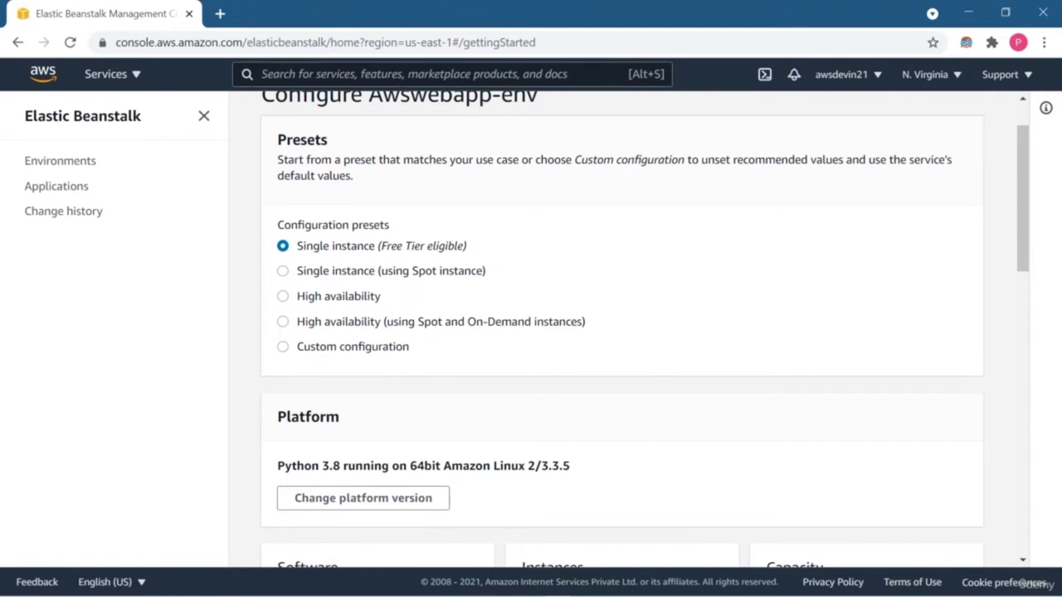
scroll(622, 332, up, 2)
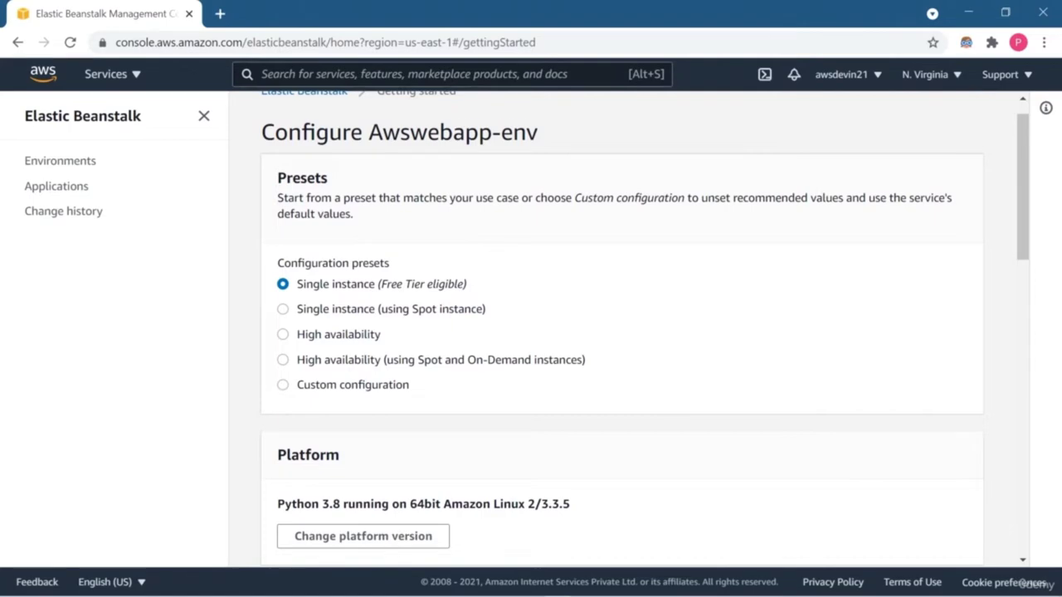
scroll(623, 332, down, 15)
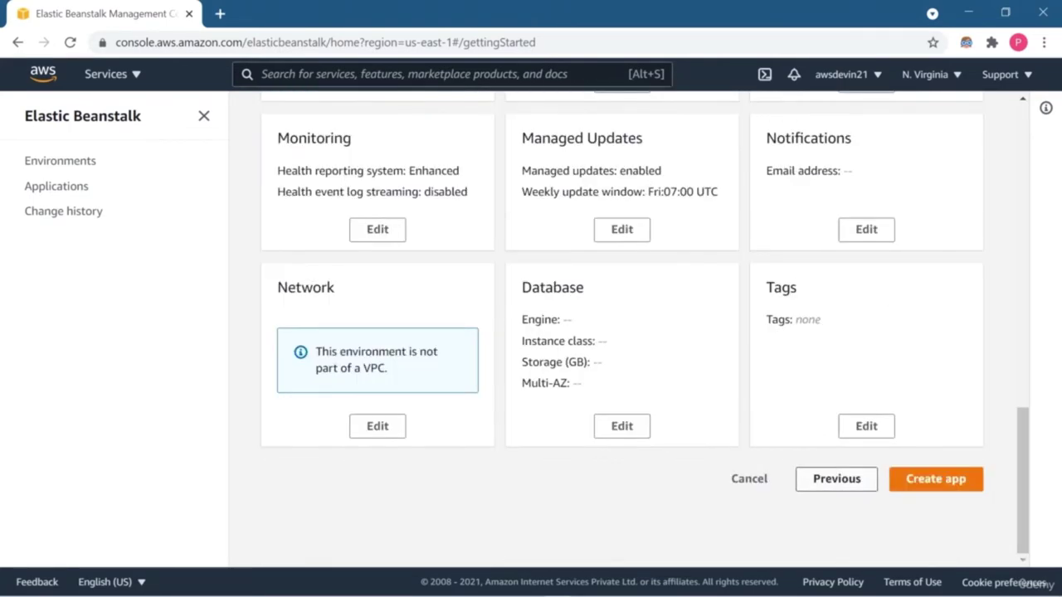
click(935, 479)
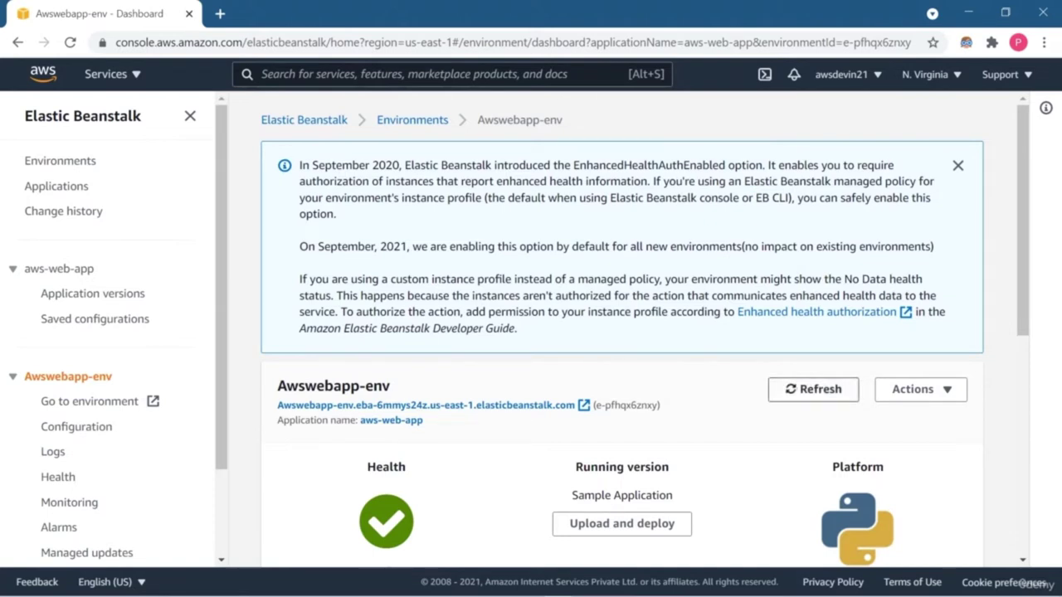
- Review the Awswebapp-env dashboard for health, running version and platform, and read through its complete event history
scroll(623, 331, down, 3)
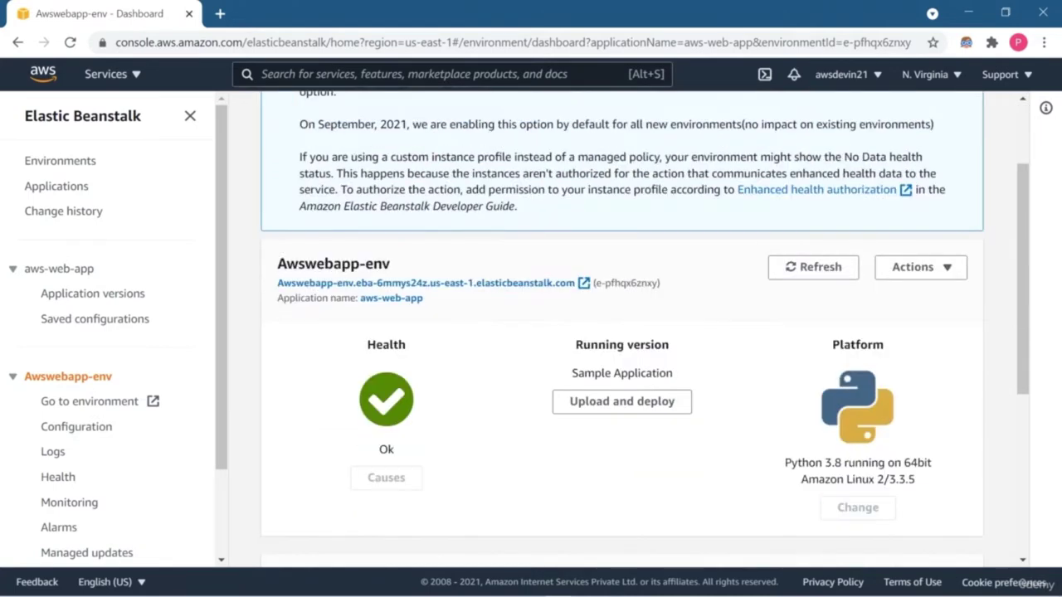
scroll(622, 331, down, 3)
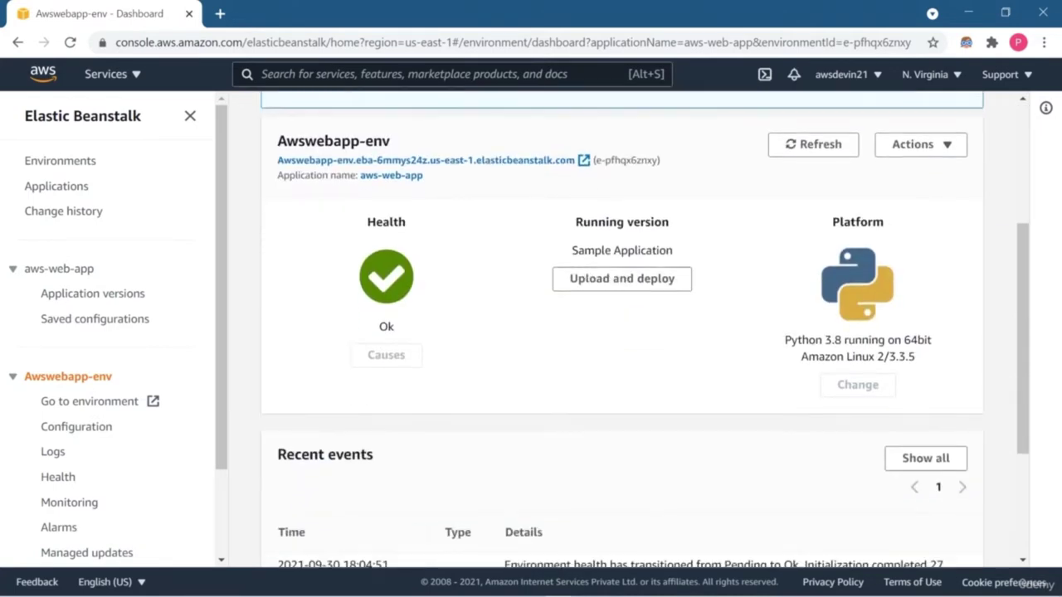
scroll(623, 331, down, 1)
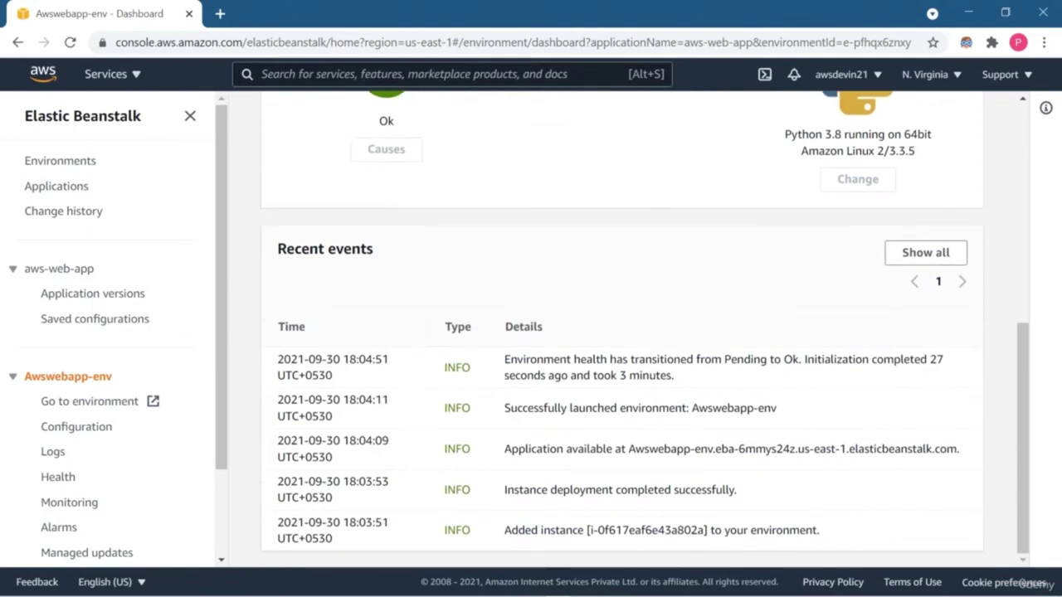
click(925, 252)
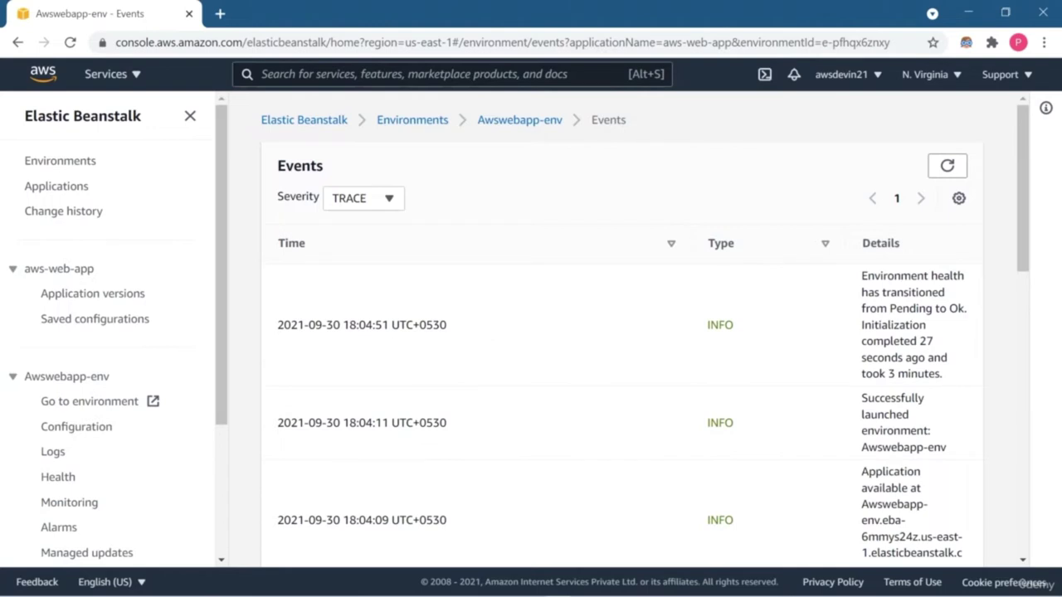
scroll(623, 332, down, 3)
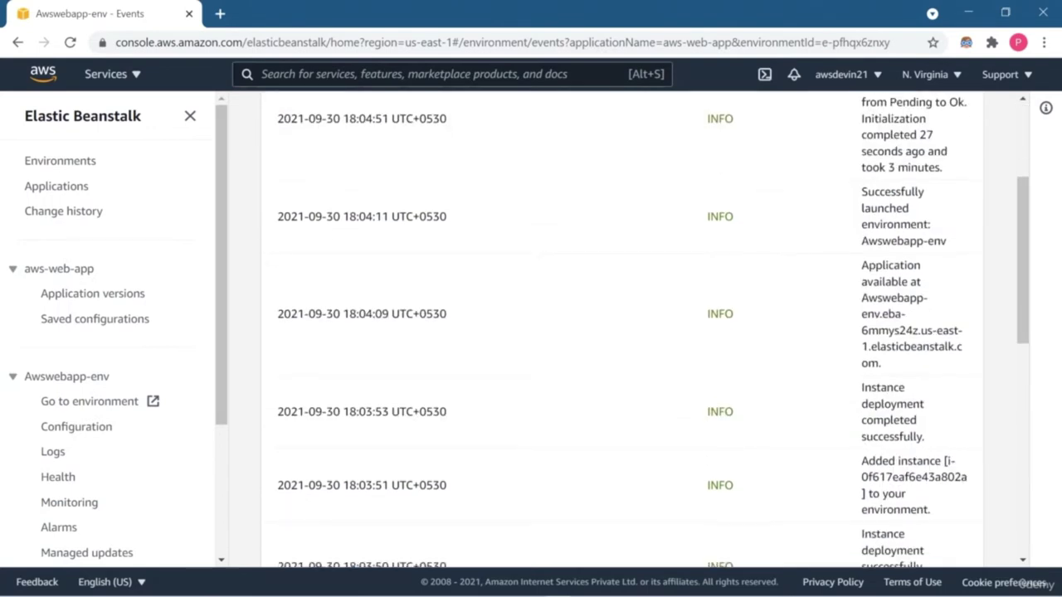
scroll(623, 332, down, 1)
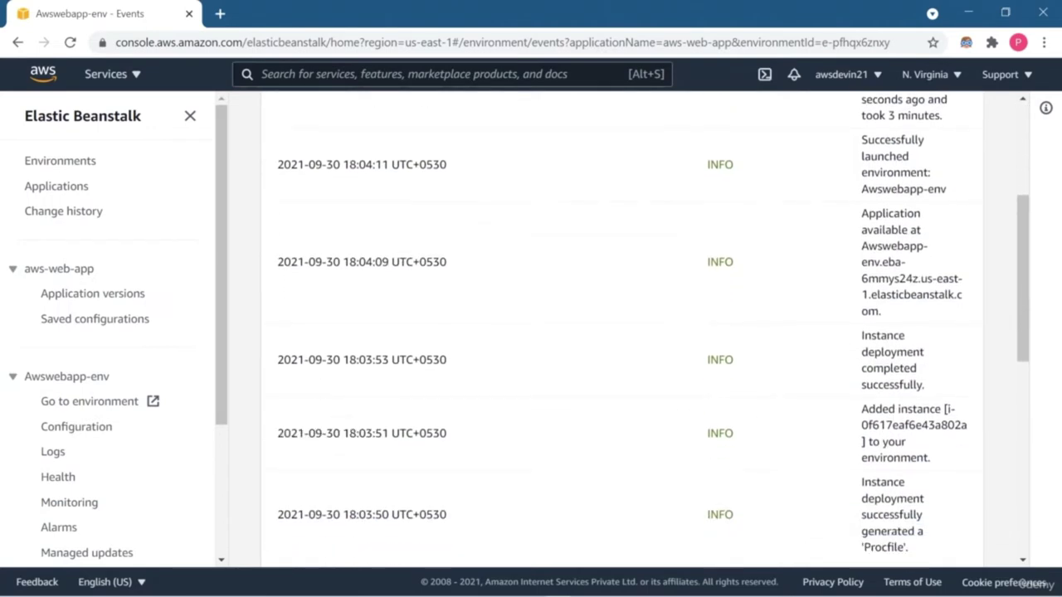
scroll(622, 332, down, 4)
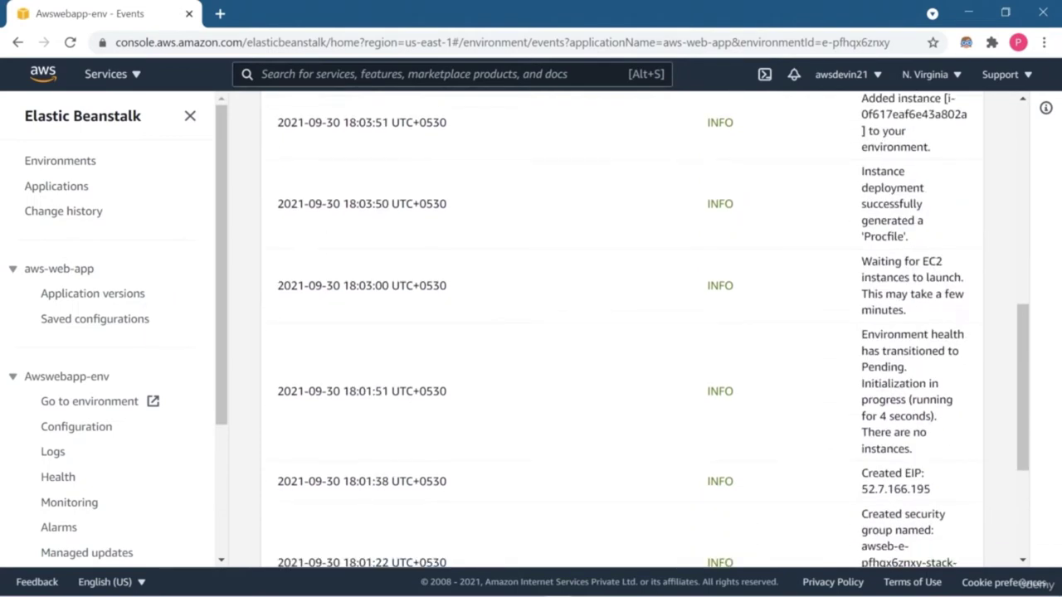
scroll(622, 332, down, 3)
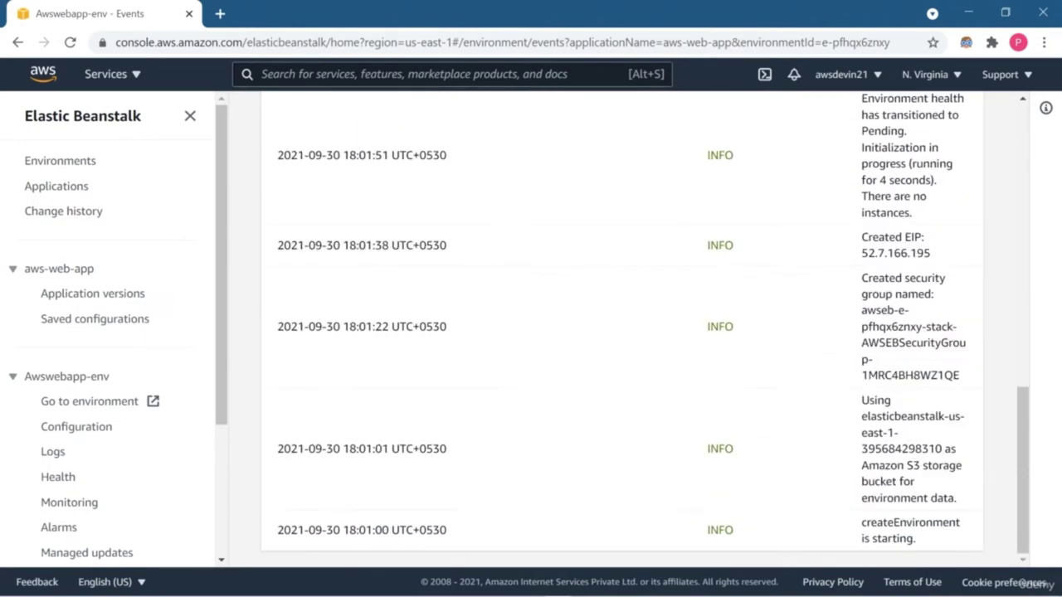
scroll(622, 332, up, 8)
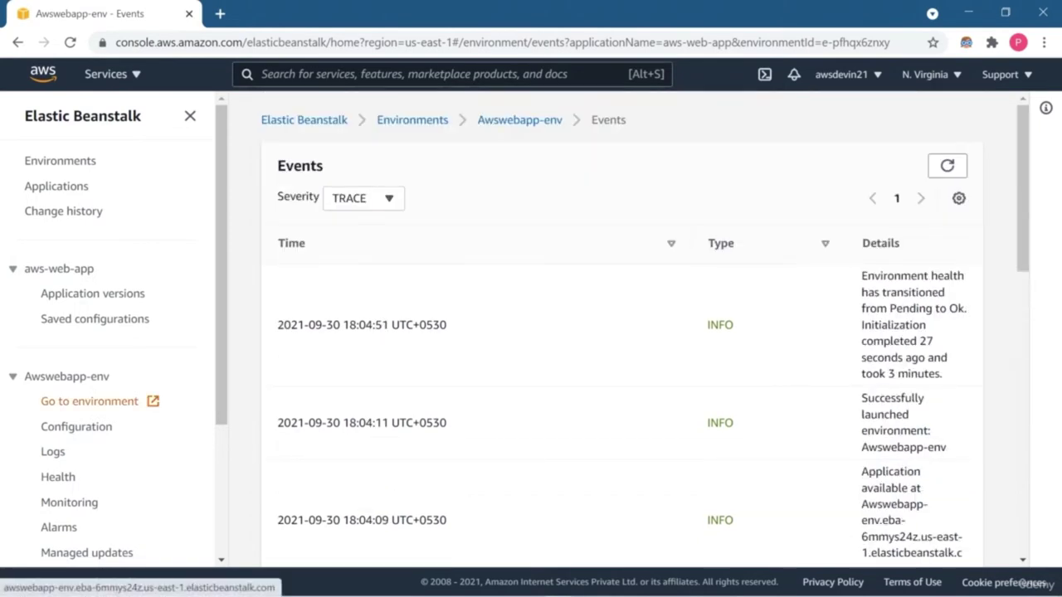
- Review the configuration overview of Awswebapp-env, from the software and instance options to the network and database categories
scroll(108, 374, down, 1)
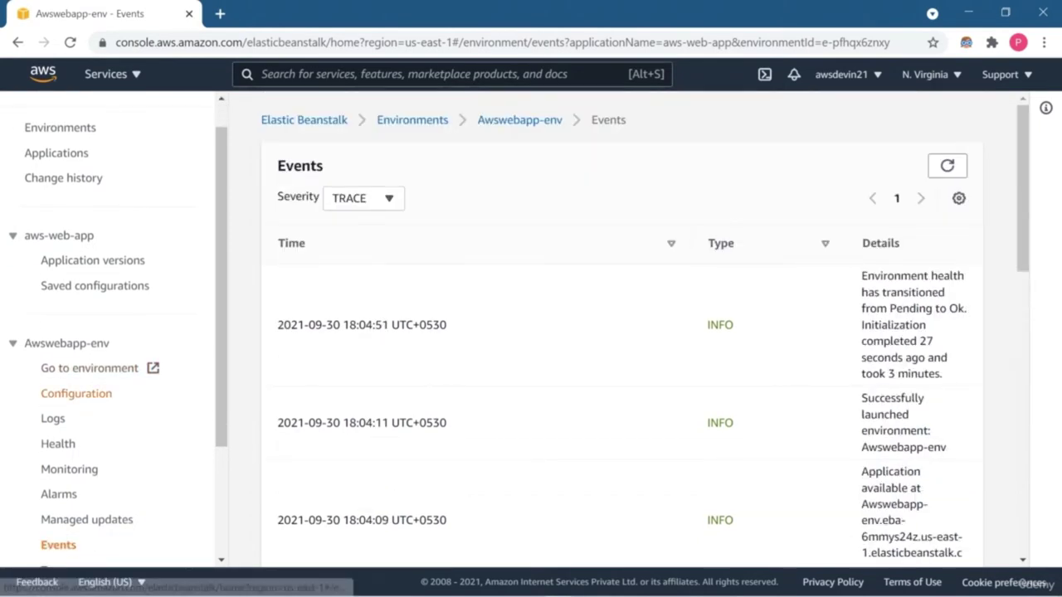
click(76, 393)
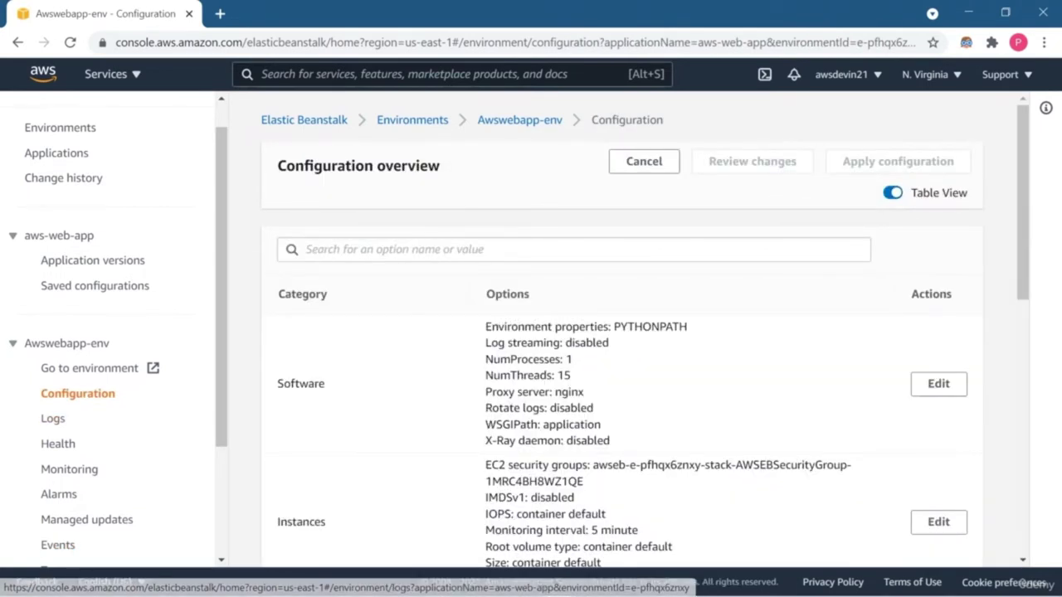
scroll(623, 332, down, 3)
scroll(622, 332, down, 4)
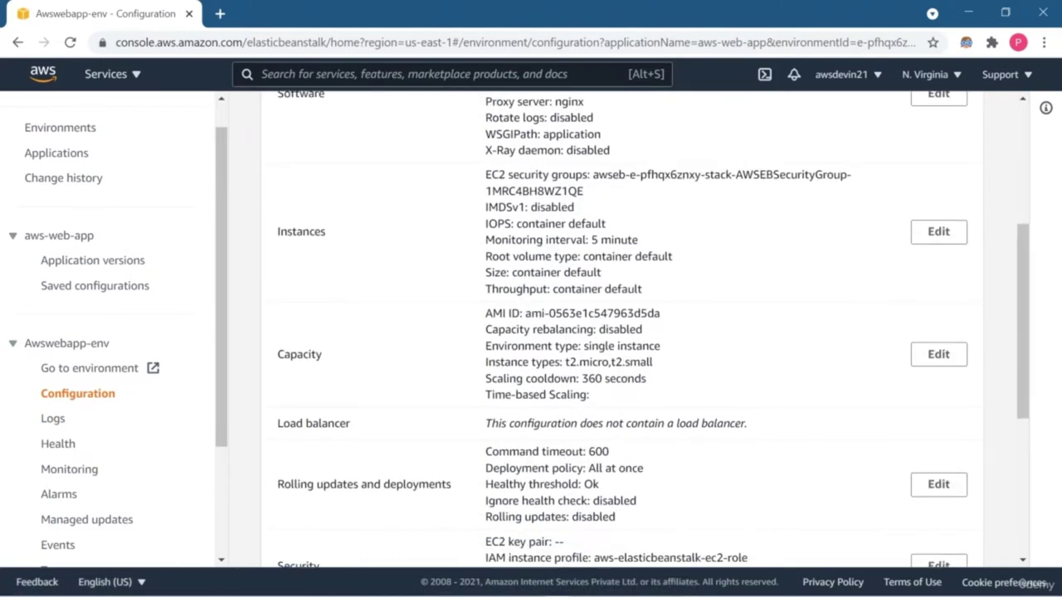
scroll(623, 332, down, 1)
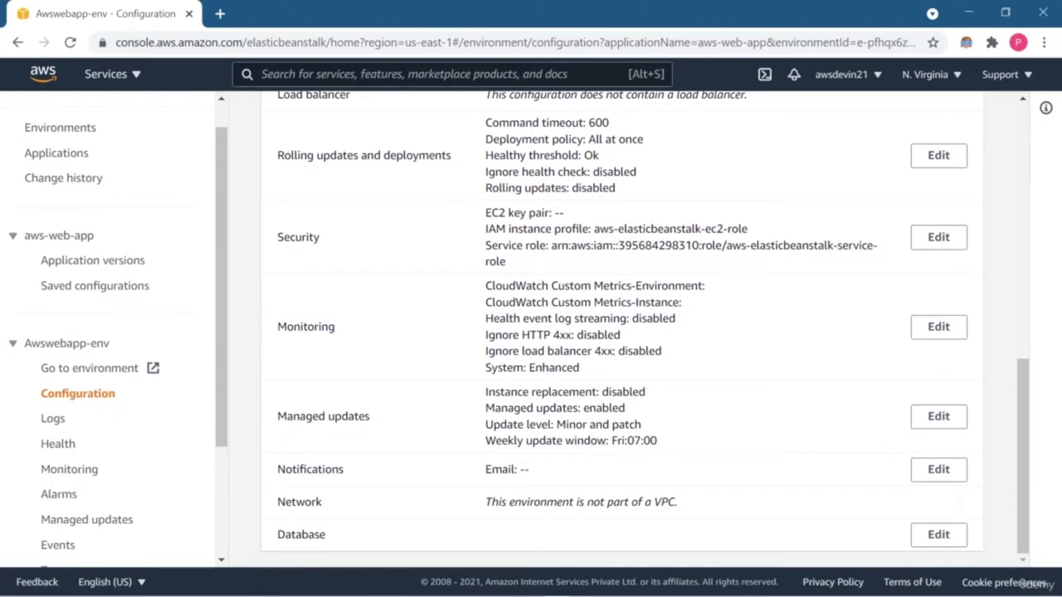
- Check the environment's logs page and its enhanced health overview, including the details of the running EC2 instance
click(52, 418)
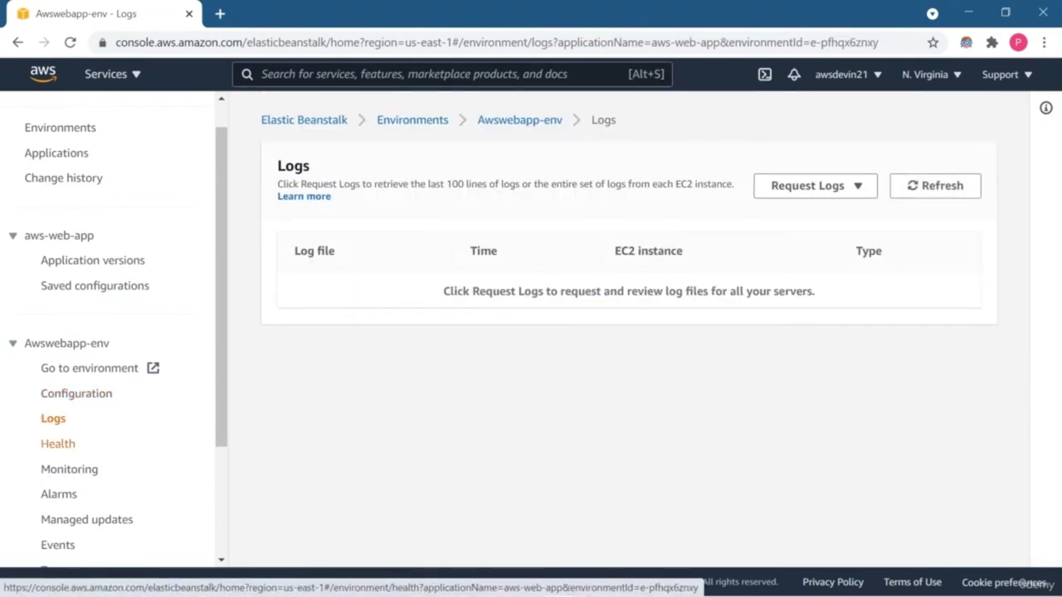
click(58, 444)
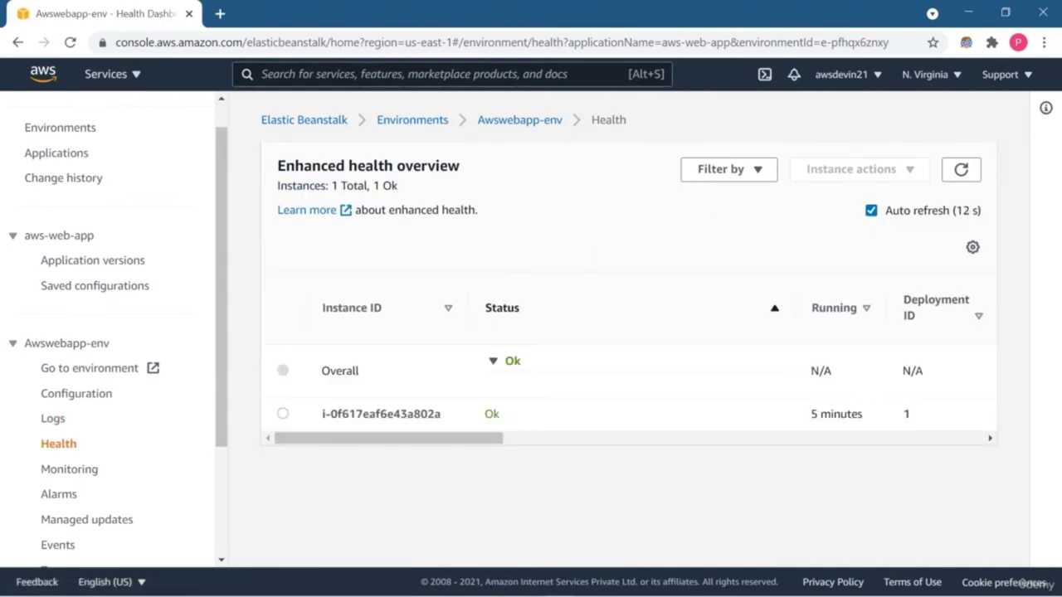
click(381, 414)
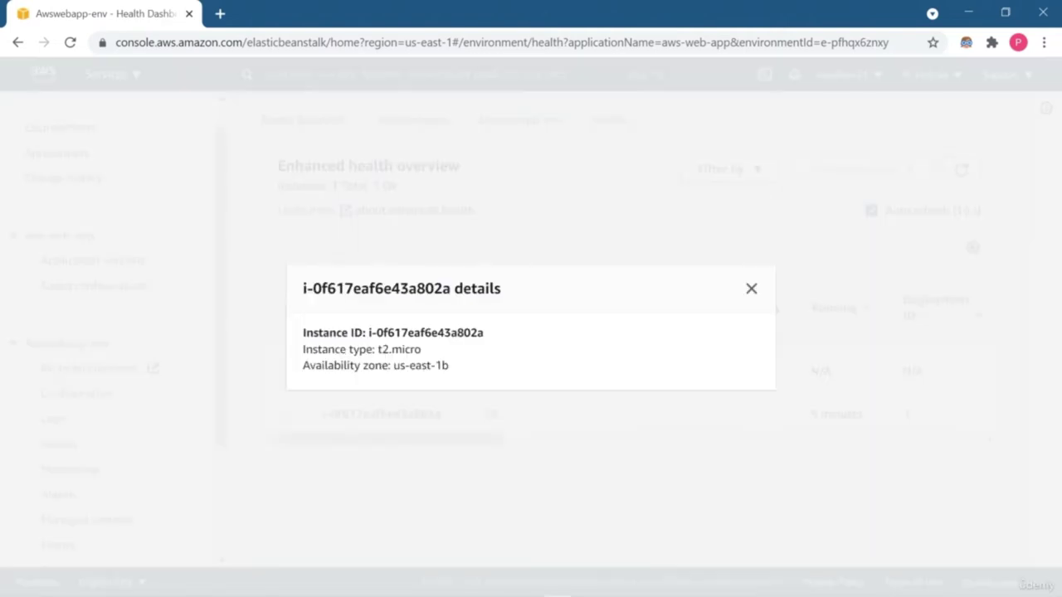
click(751, 288)
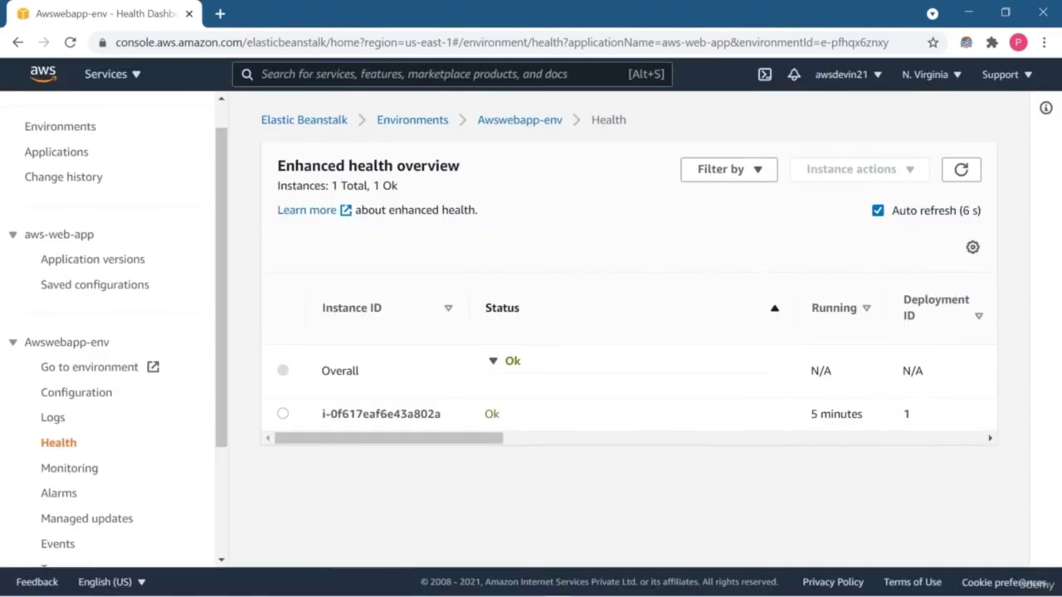
- Examine the environment's monitoring overview and its graphs for health, CPU utilization and network traffic
scroll(86, 451, down, 1)
click(69, 401)
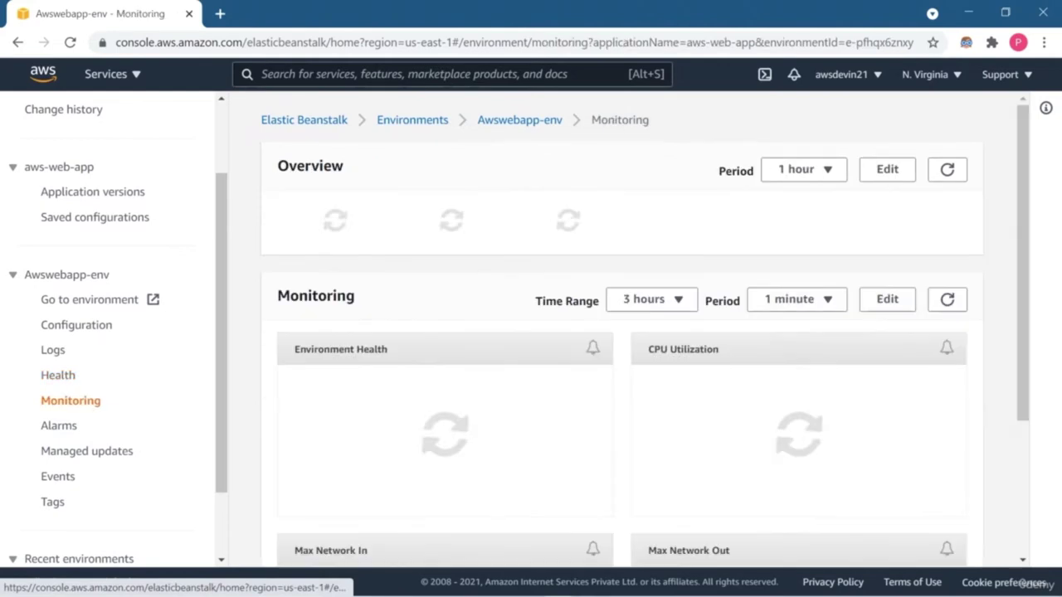
scroll(622, 332, down, 1)
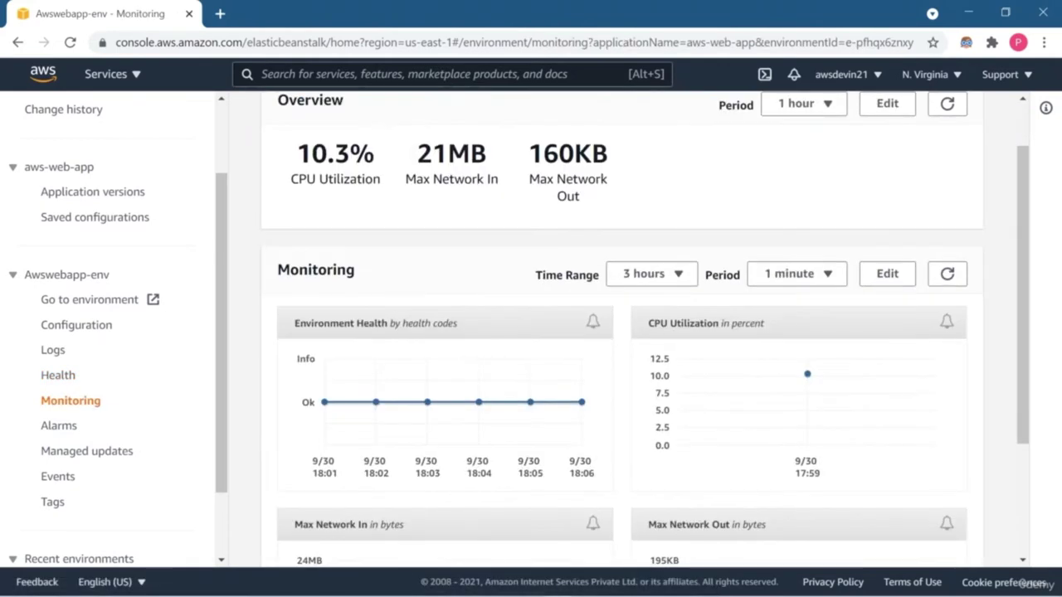
scroll(622, 332, down, 3)
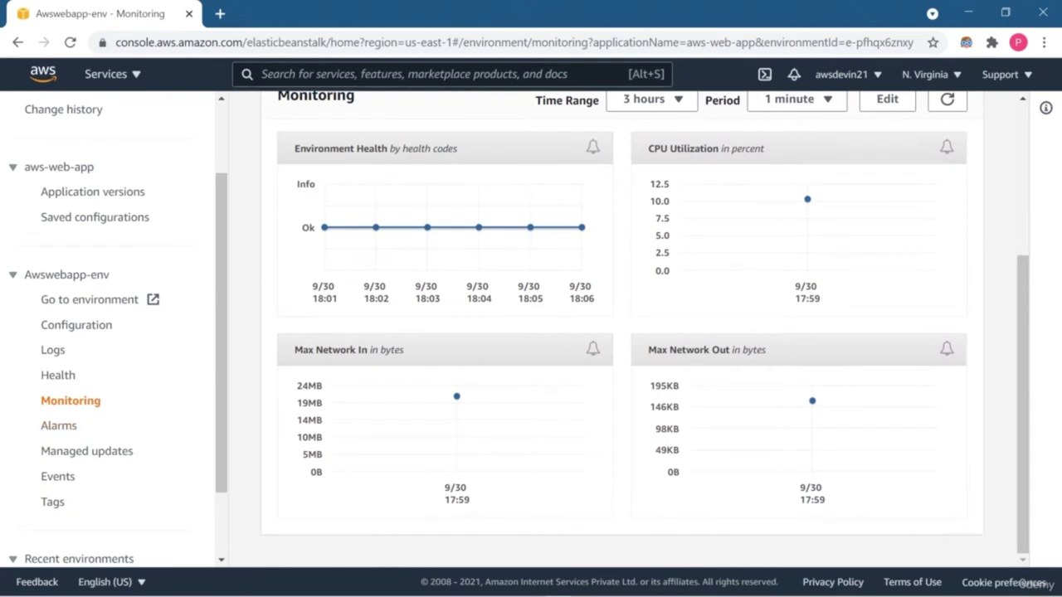
- Look through the alarms, managed updates, events and tags pages of Awswebapp-env
click(59, 426)
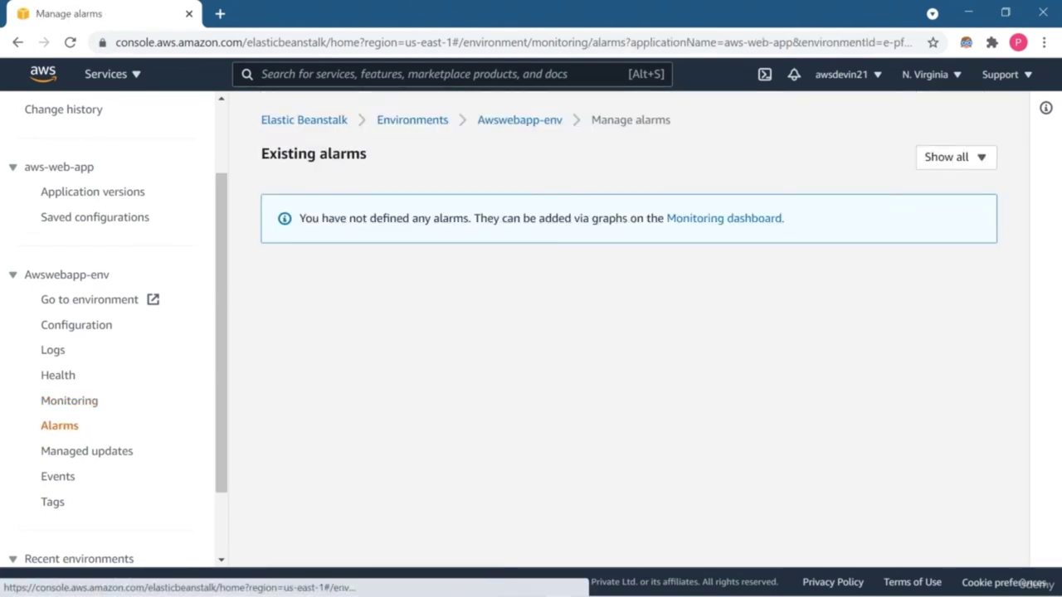
click(87, 451)
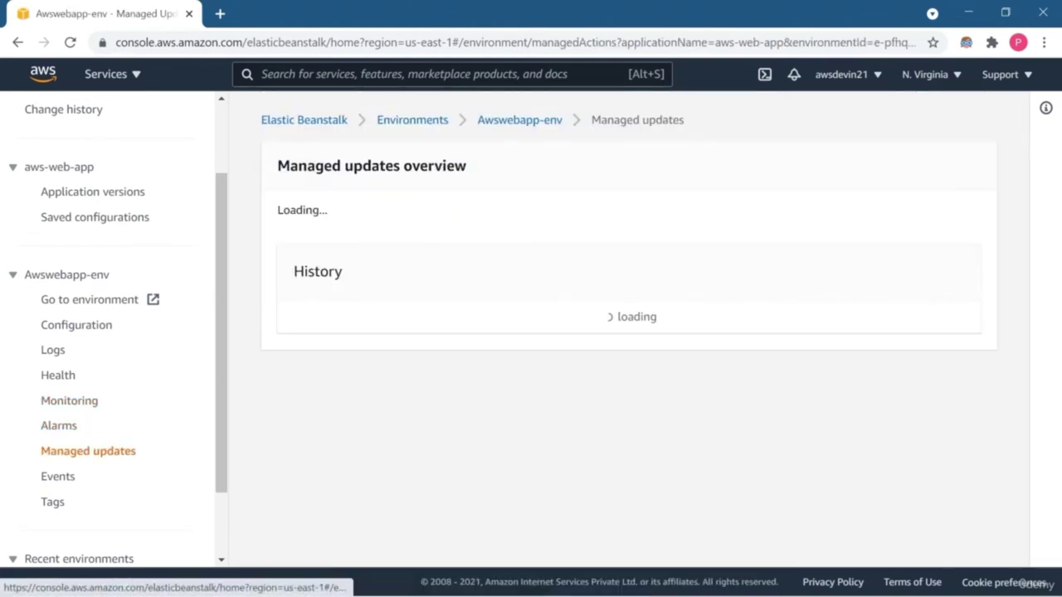
click(57, 476)
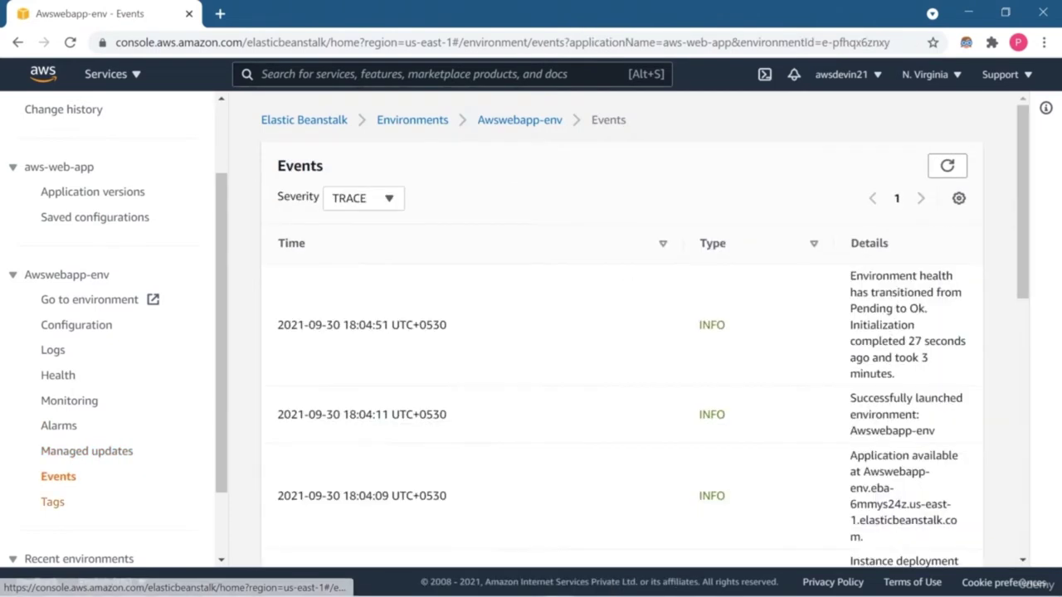
click(53, 501)
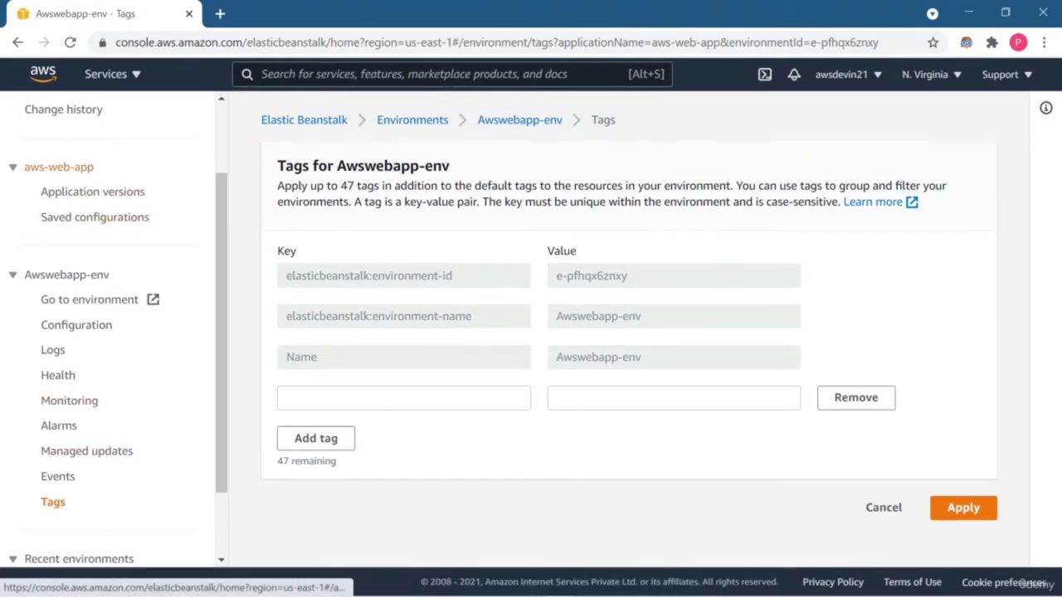
- Inspect the environment list of the aws-web-app application and visit the Awswebapp-env URL
click(59, 166)
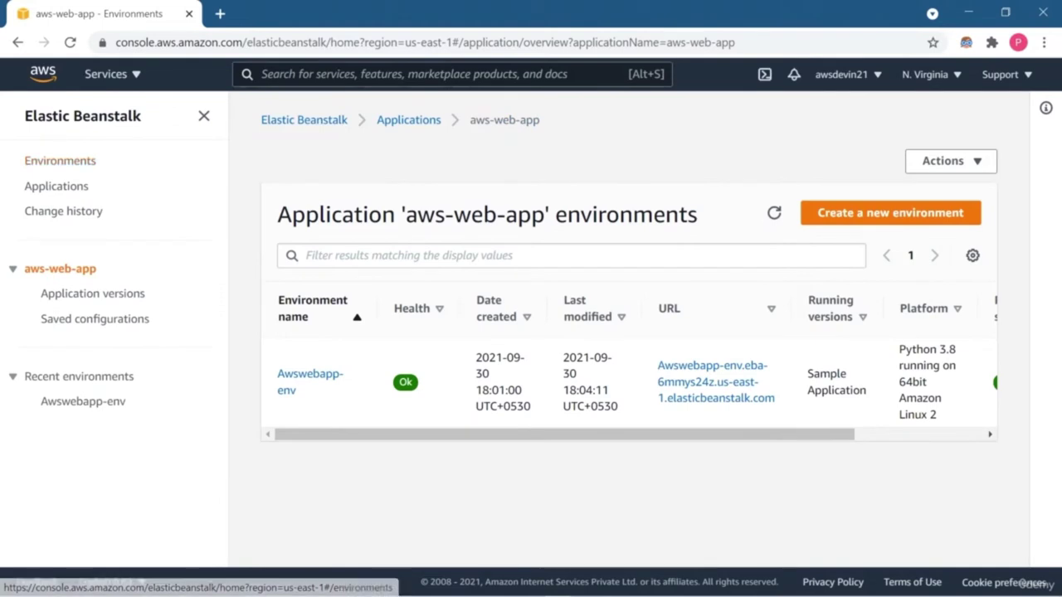
scroll(706, 382, right, 2)
scroll(581, 382, right, 2)
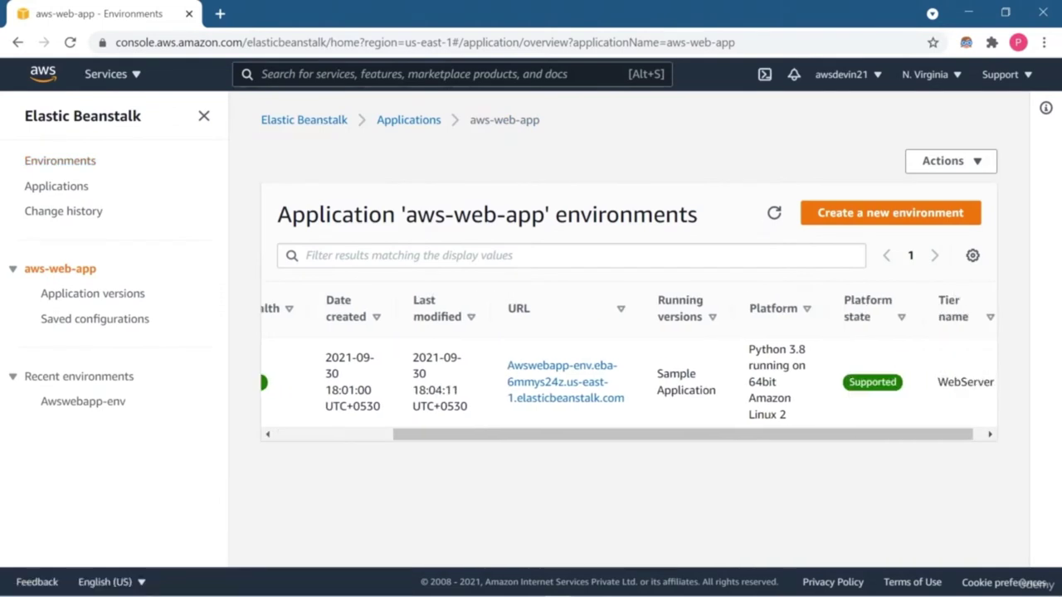
click(552, 382)
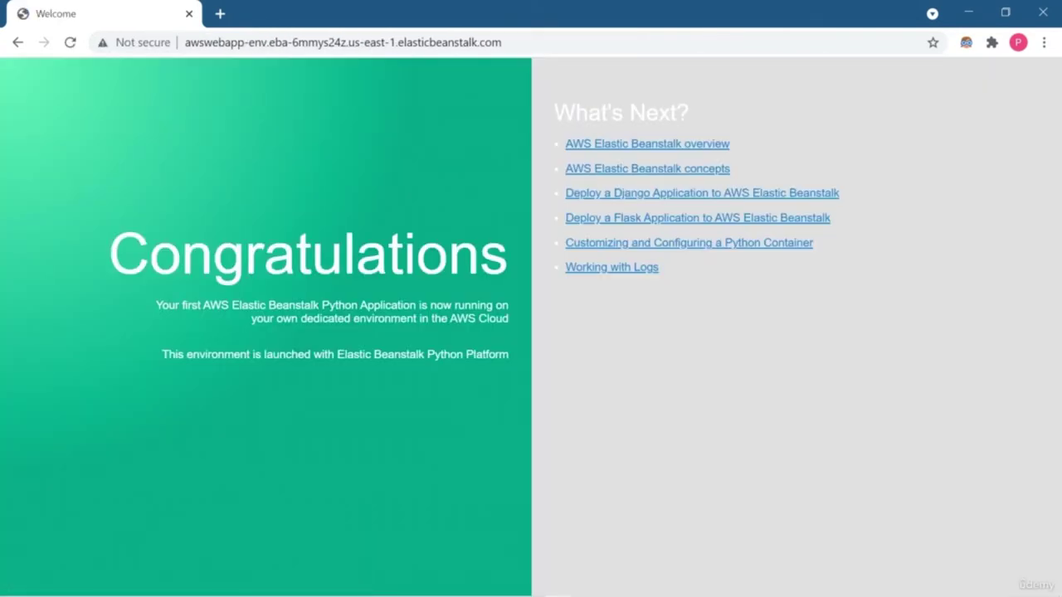
- Return to the Elastic Beanstalk console and reopen the Awswebapp-env environment
key(alt+Left)
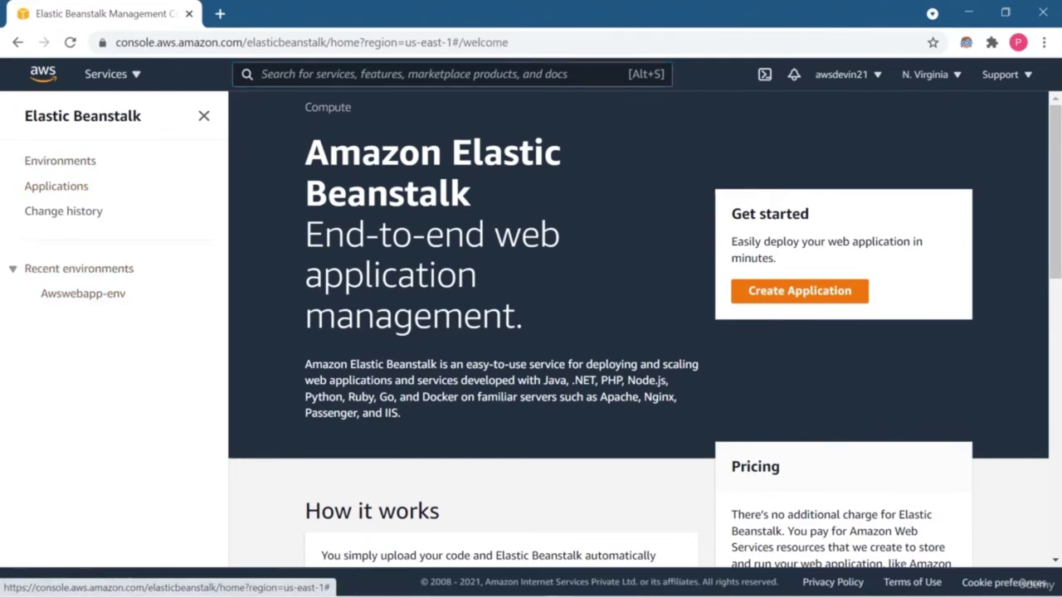
click(83, 294)
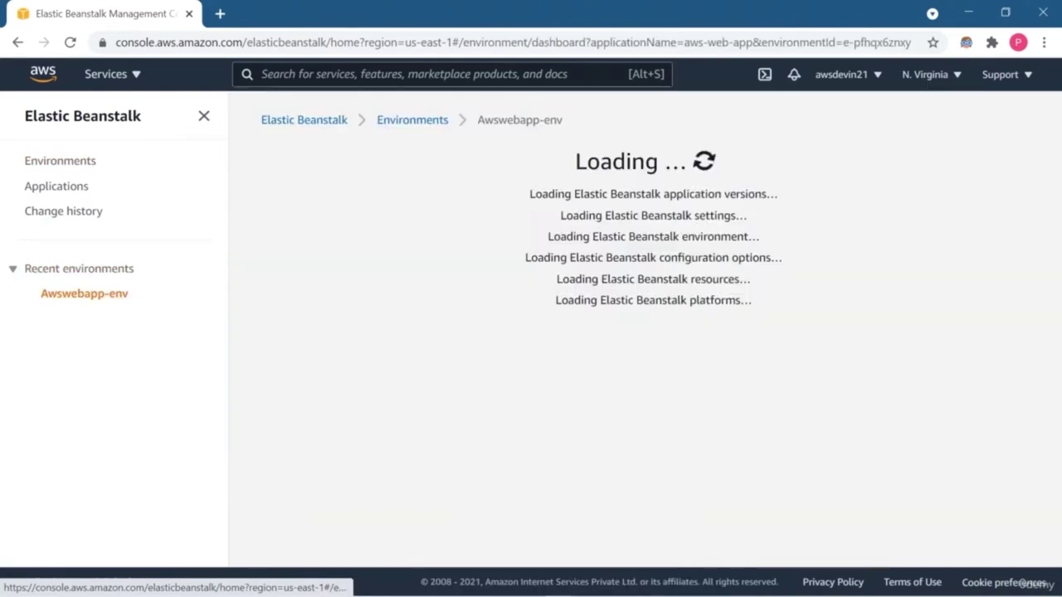
- Switch to File Explorer, open a Command Prompt in D:\AWS\Home\flaskapp and maximize its window
click(56, 186)
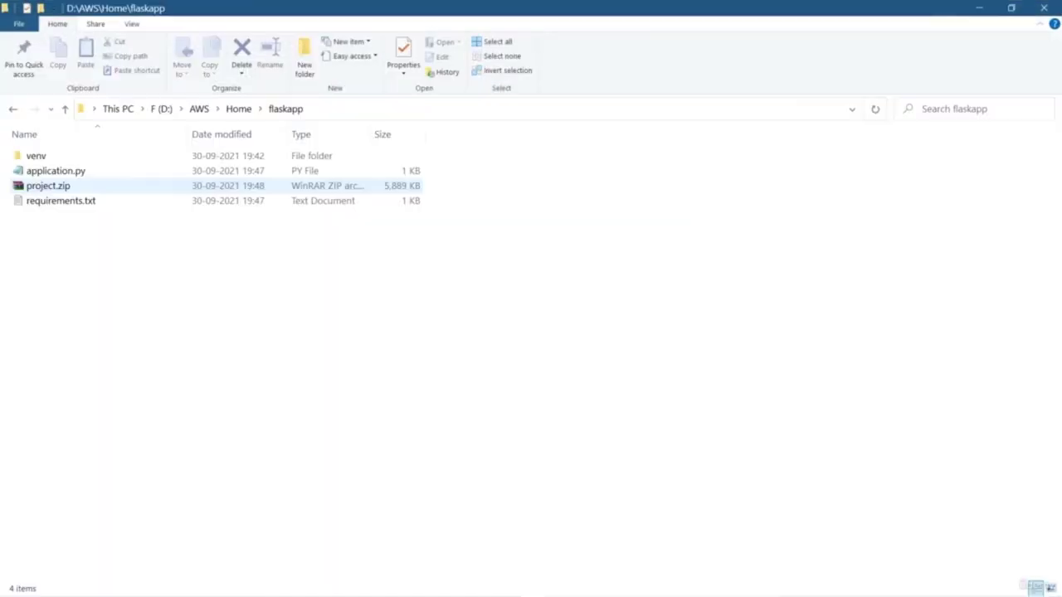
key(alt+d)
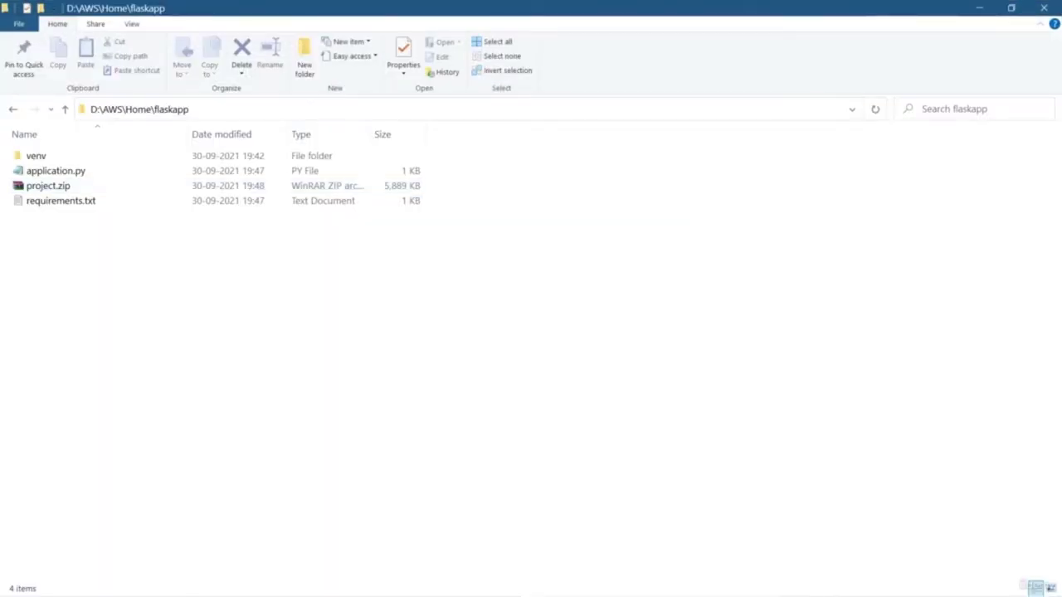
text(c)
key(Down)
key(Down)
key(Return)
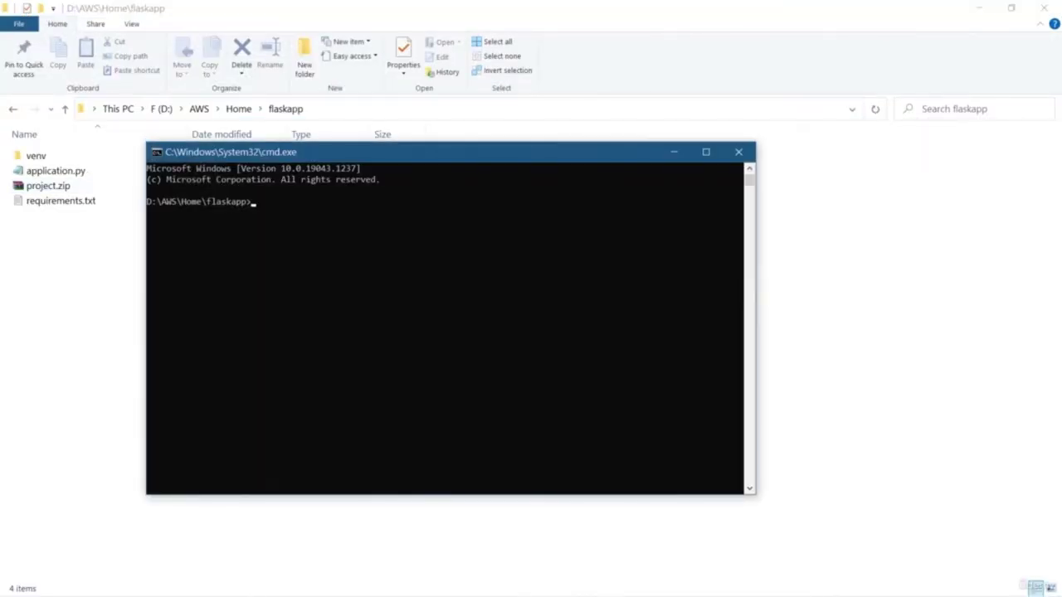
key(super+Up)
ctrl+scroll(531, 299, up, 2)
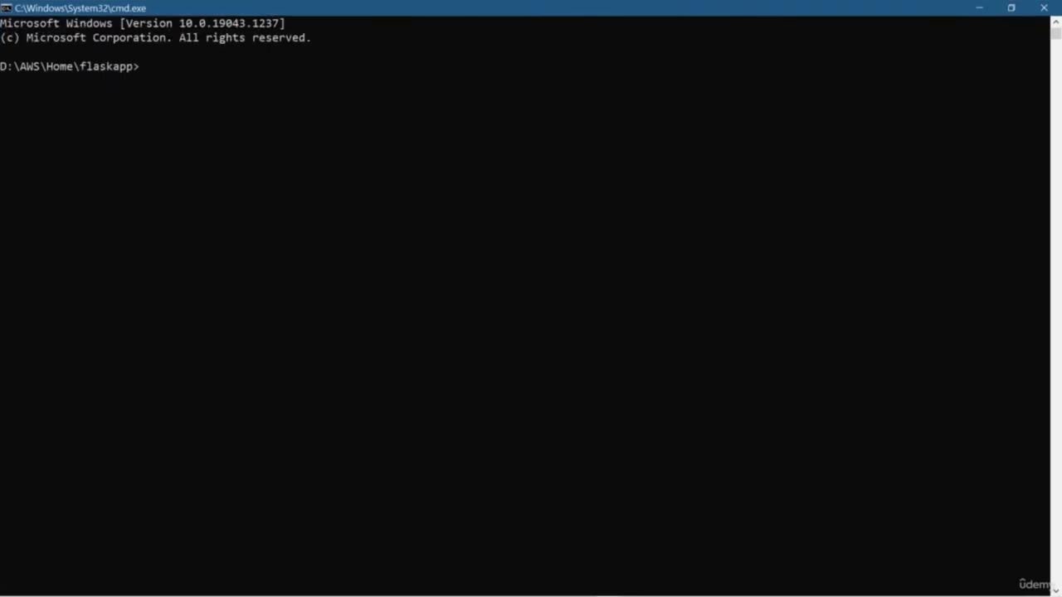
- Activate the project's virtual environment by running .\venv\Scripts\activate venv1
text(venv)
key(Return)
text(.\venv\Scripts\activate venv1)
key(Return)
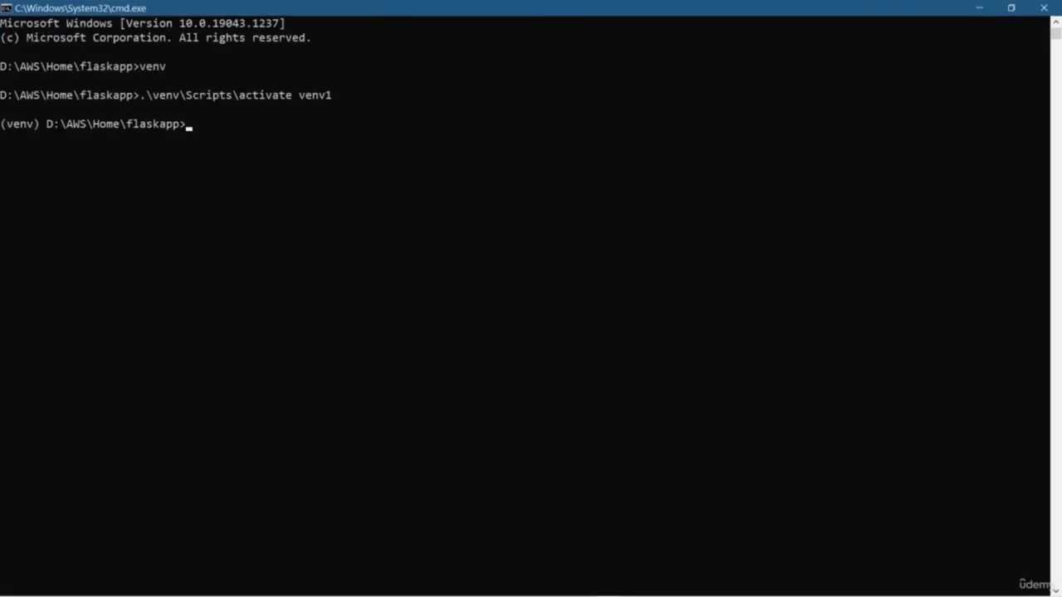
- Clear the console and list the virtual environment's installed packages with pip freeze
text(cls)
key(Return)
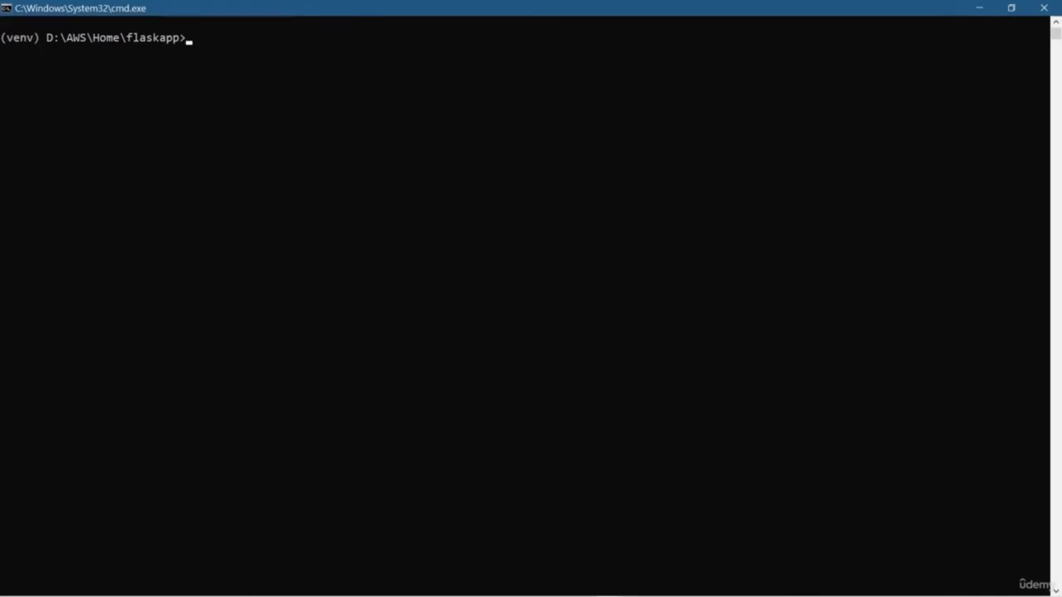
text(pip freeze)
key(Return)
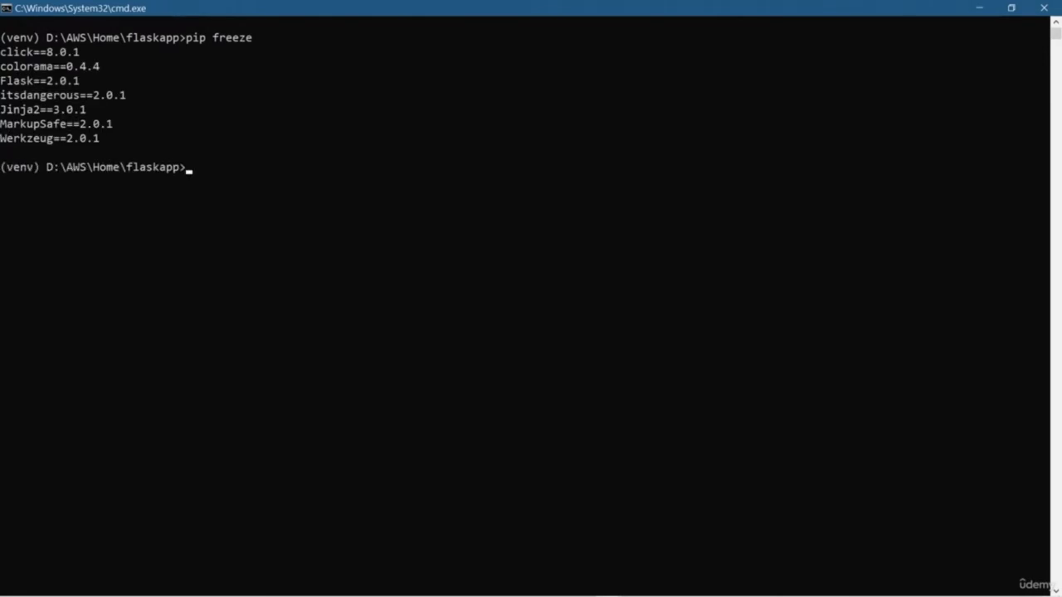
- Clear the console and start the Flask app by running python application.py
text(cls)
key(Return)
text(python)
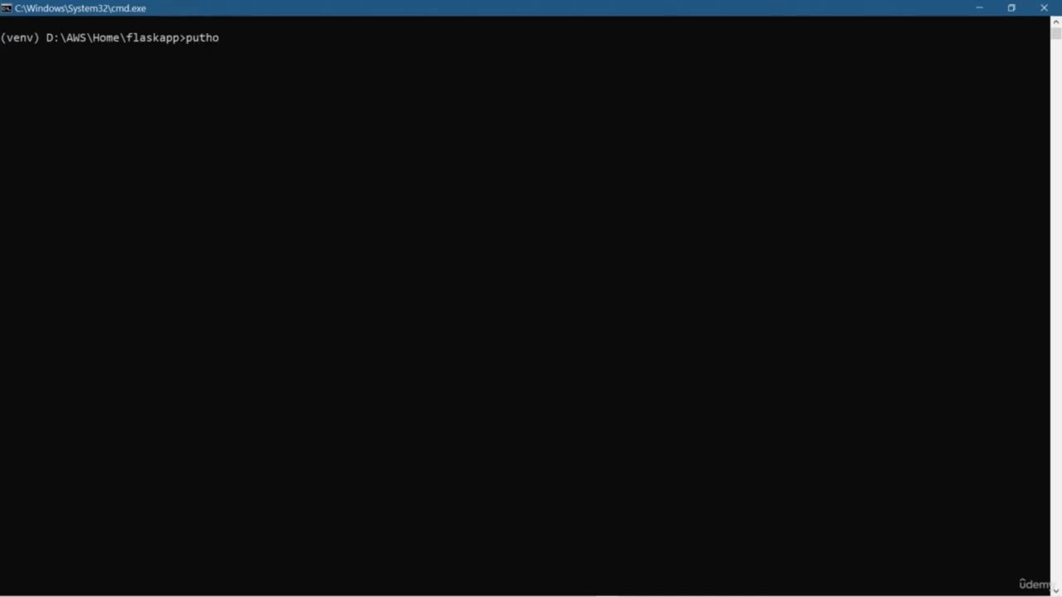
key(BackSpace)
key(BackSpace)
key(BackSpace)
key(BackSpace)
key(BackSpace)
text(t)
key(BackSpace)
text(ython ap)
key(Tab)
key(Return)
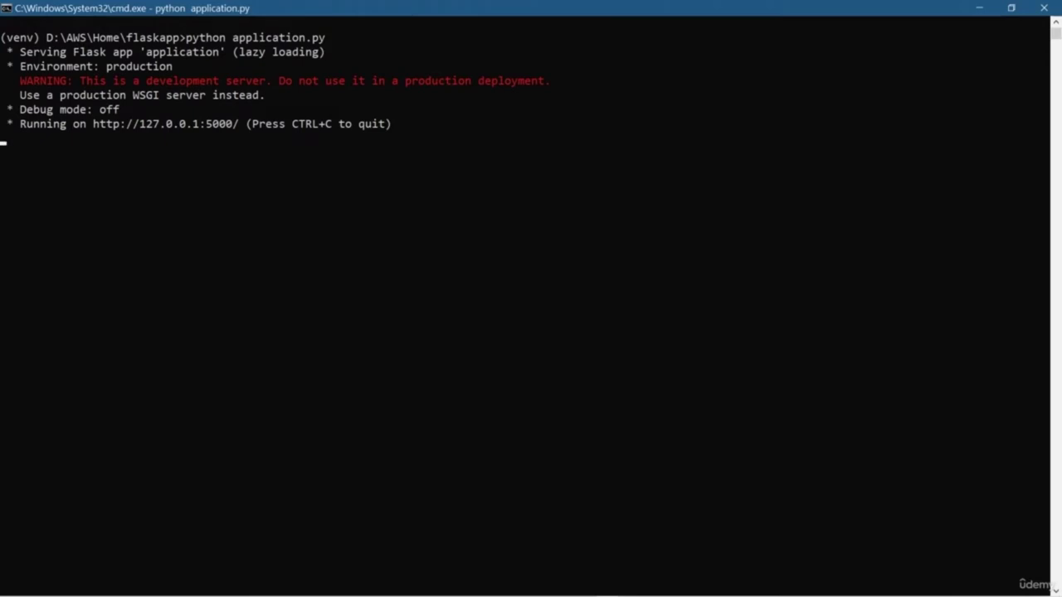
click(102, 124)
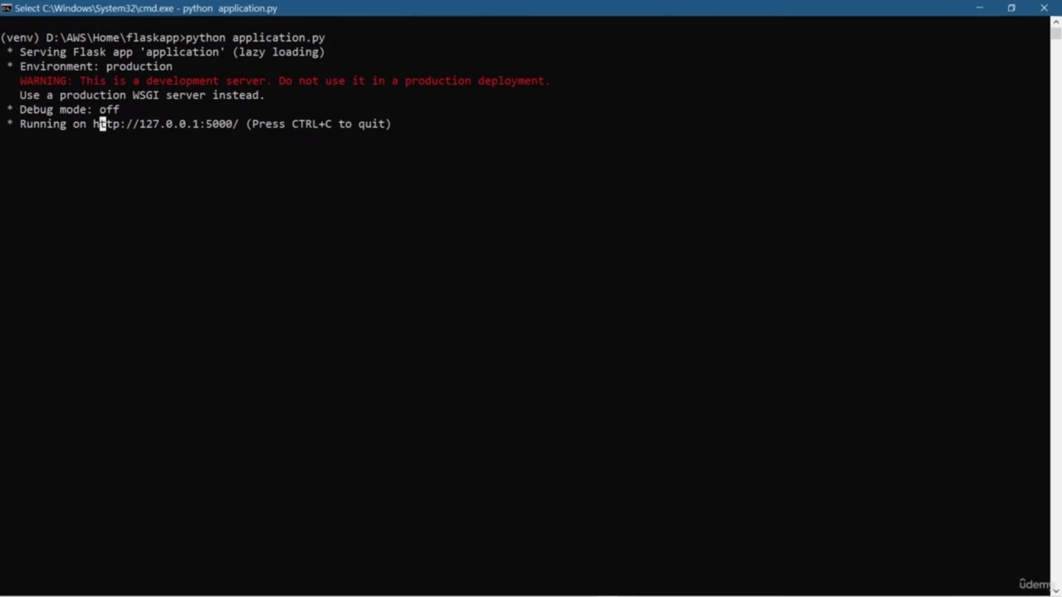
drag(98, 124, 238, 124)
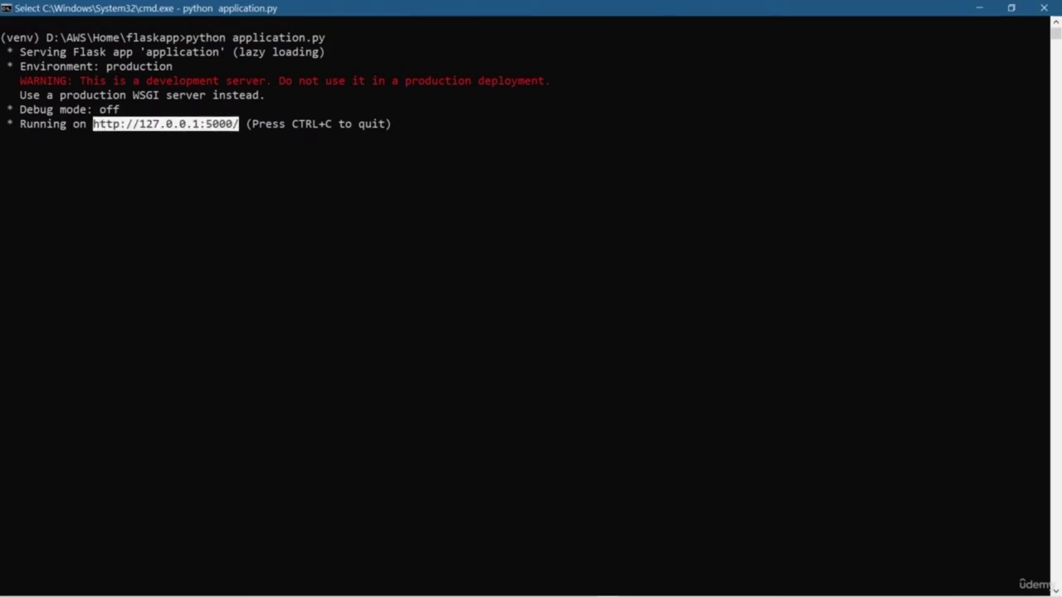
key(ctrl+c)
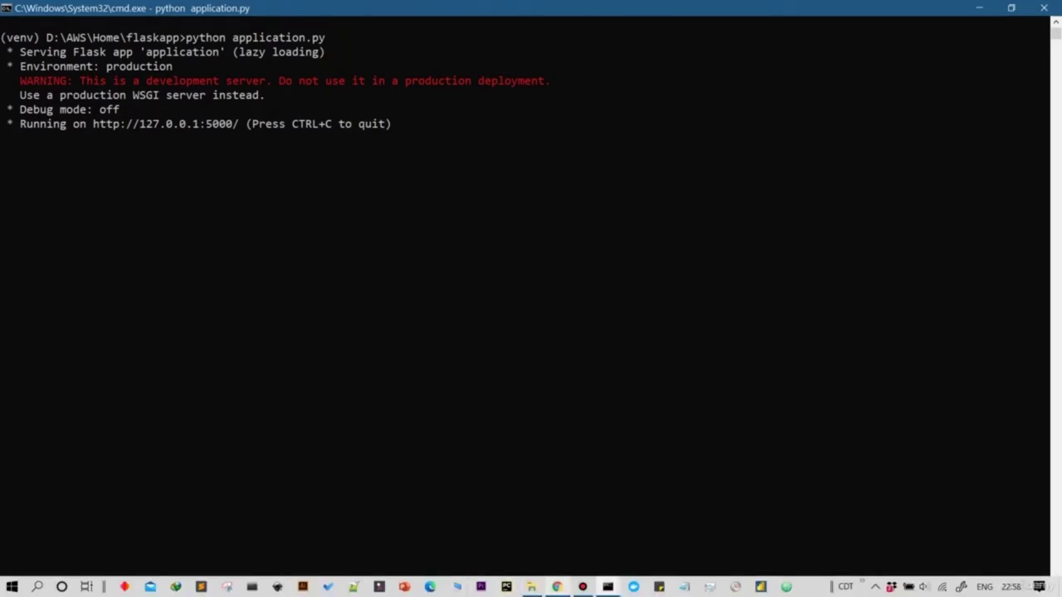
click(556, 586)
key(ctrl+t)
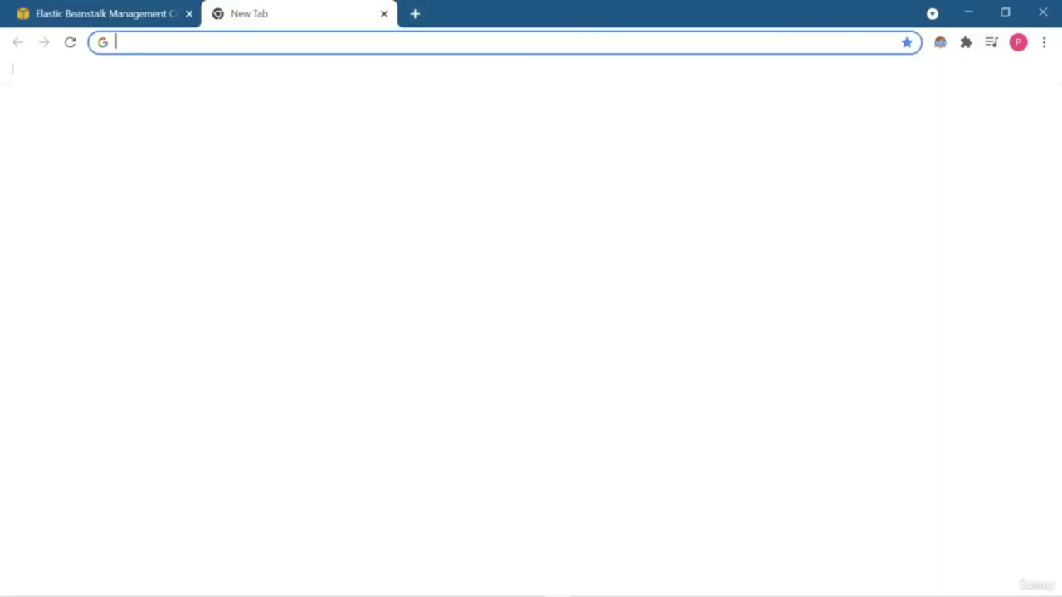
key(ctrl+v)
key(Return)
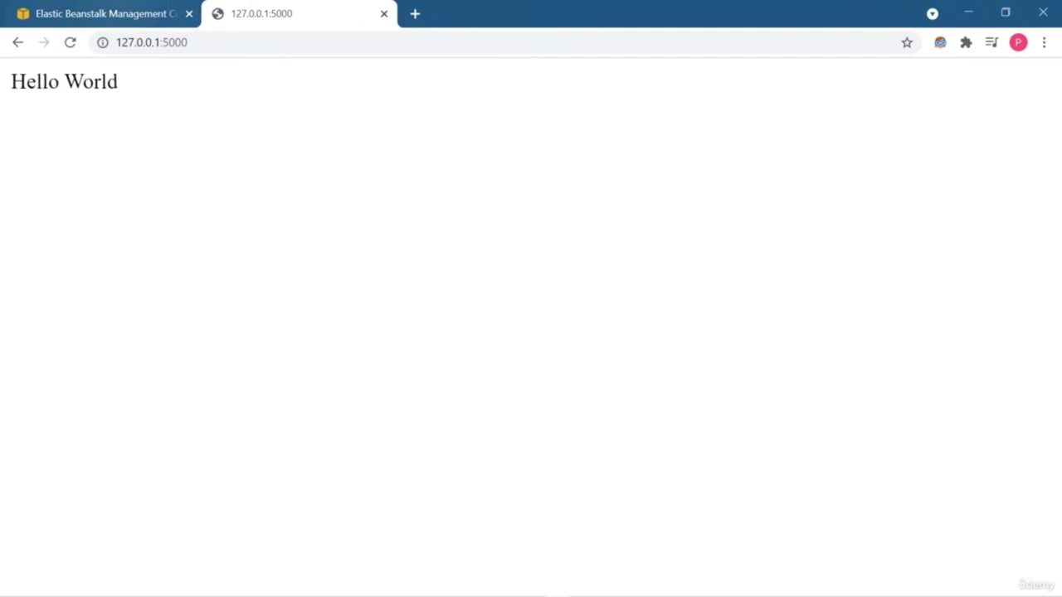
- Start creating a new Elastic Beanstalk application and name it aws-flask-webapp
click(99, 13)
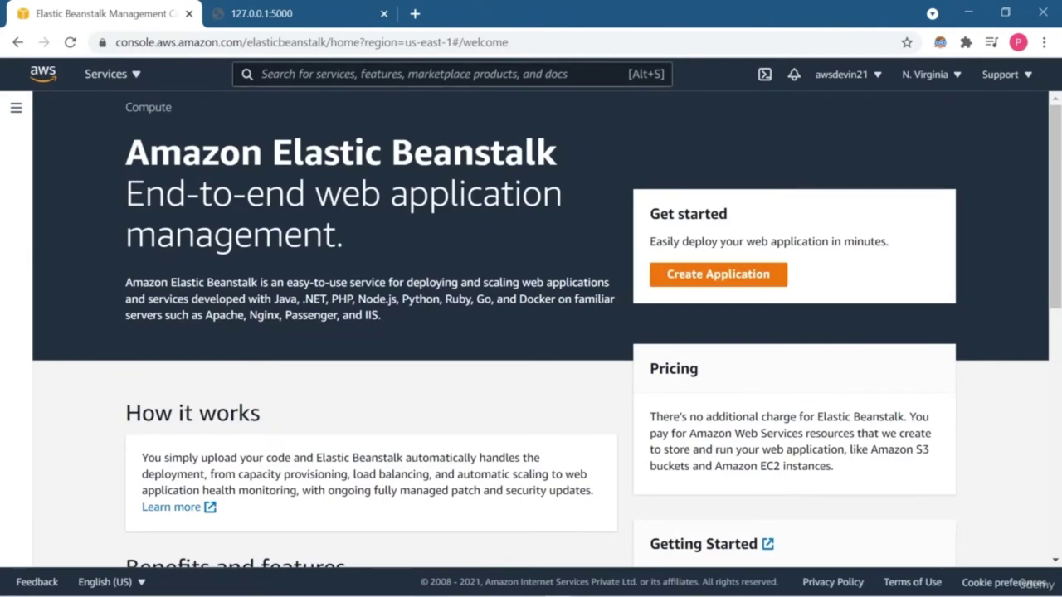
click(718, 274)
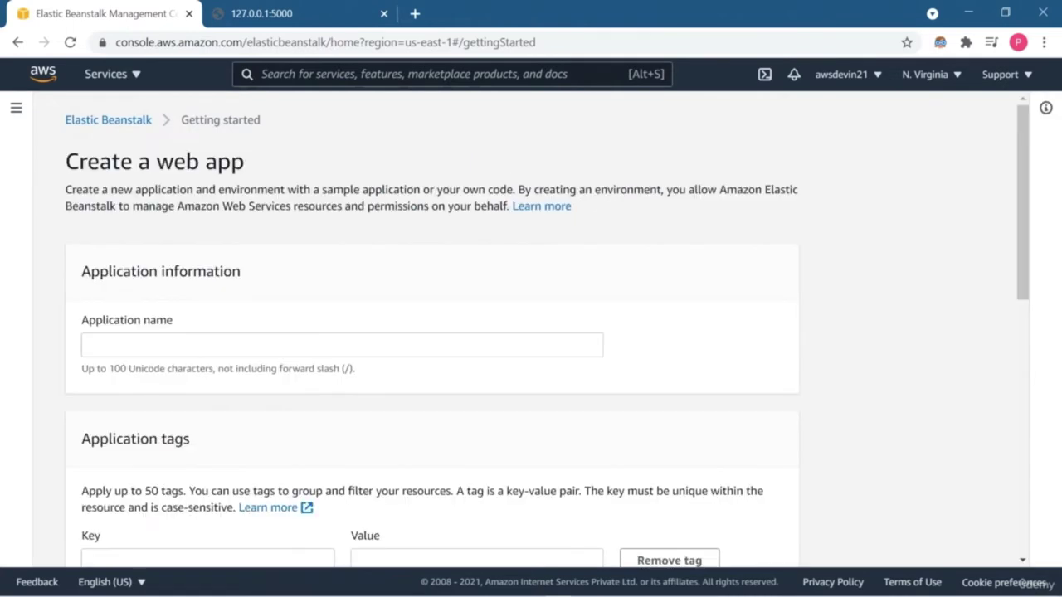
click(342, 345)
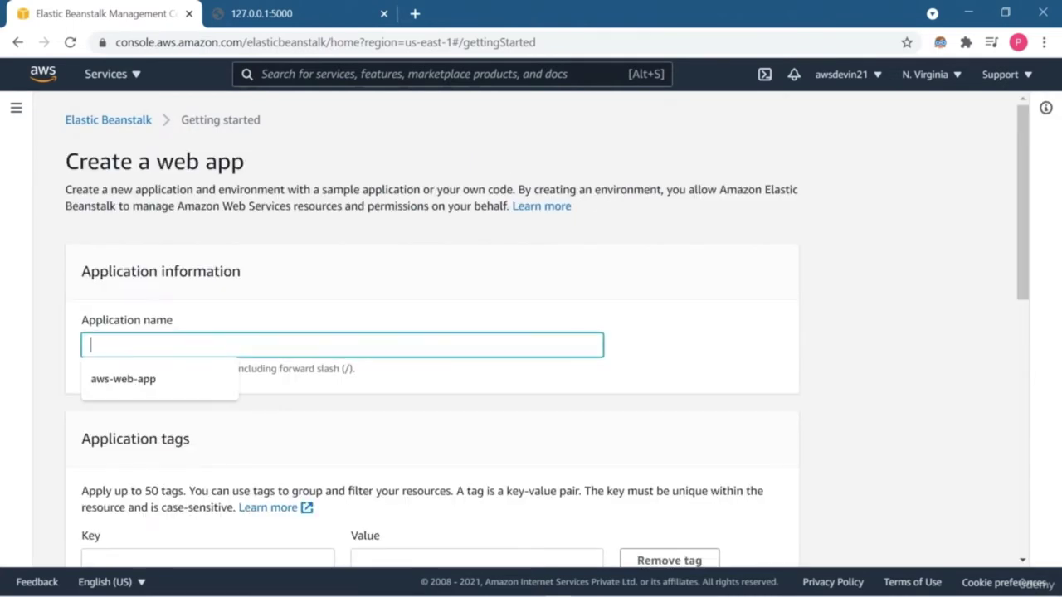
text(aws-flask)
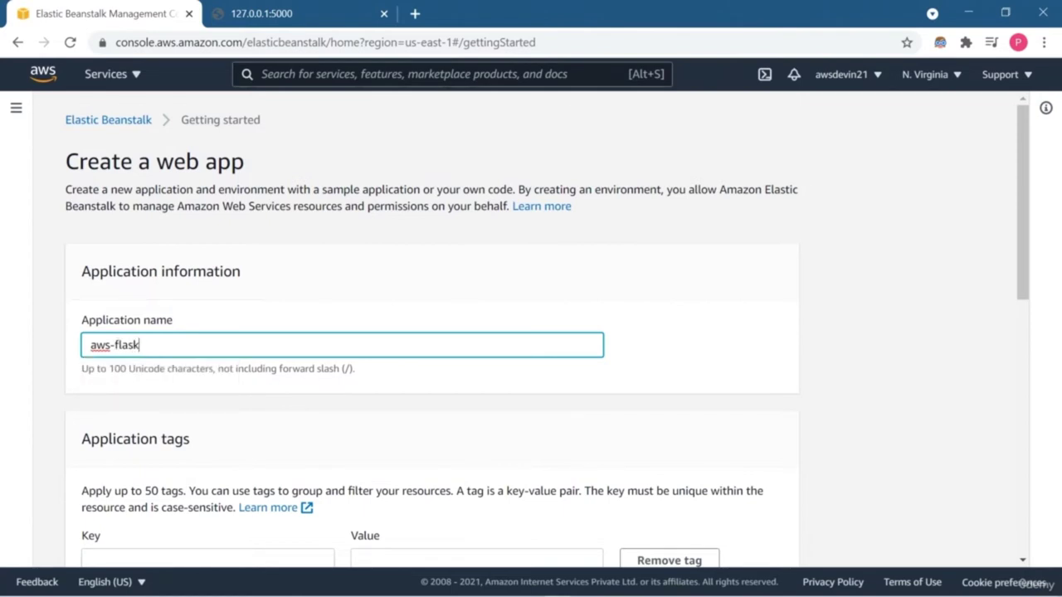
scroll(547, 332, down, 1)
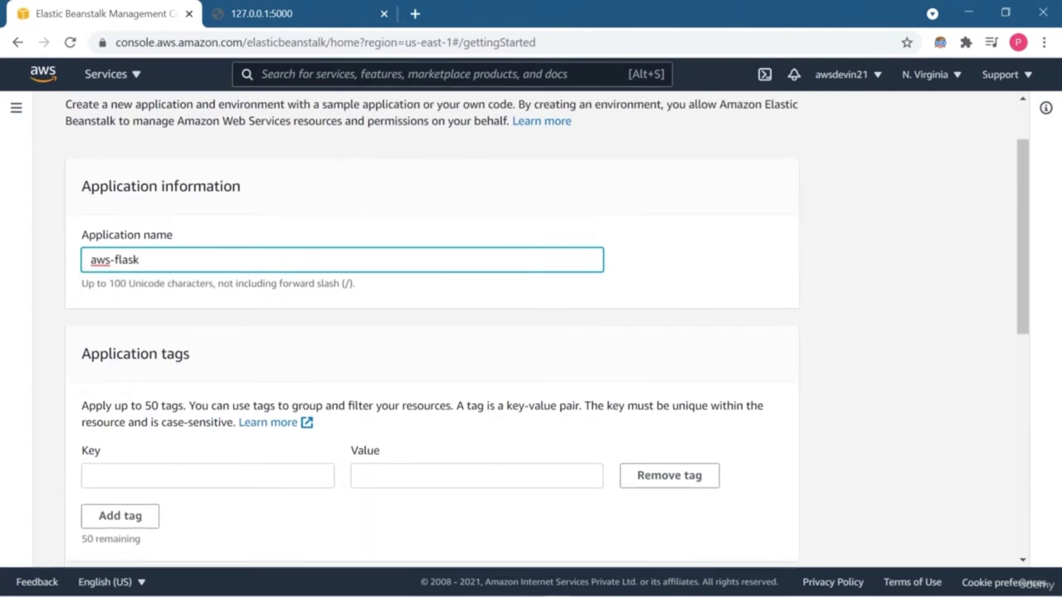
text(-webapp)
scroll(547, 329, up, 1)
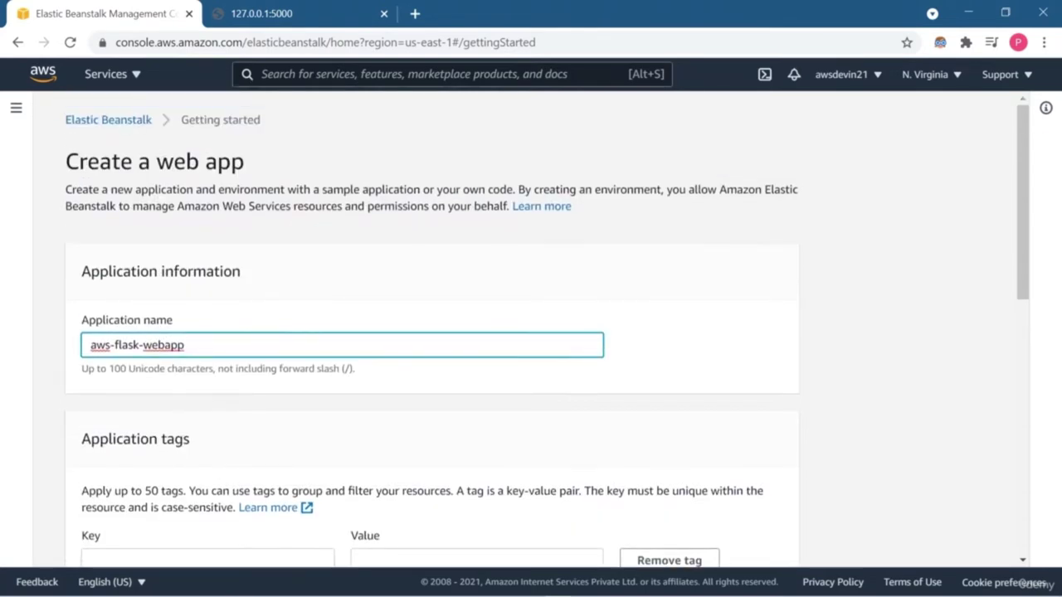
- Remove the empty key-value row from the application tags
scroll(547, 329, down, 3)
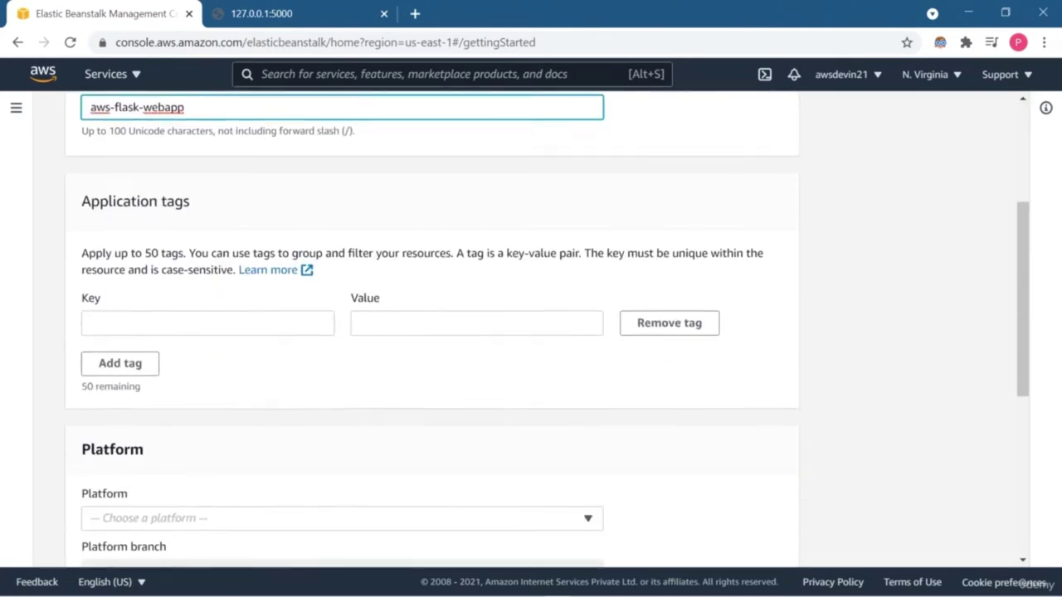
click(208, 269)
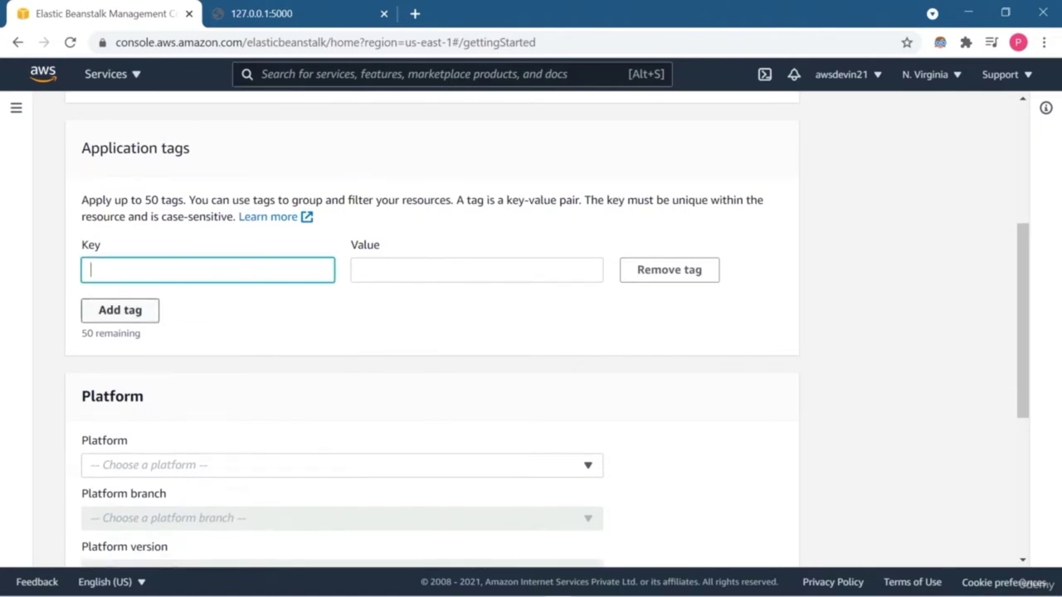
scroll(669, 215, down, 1)
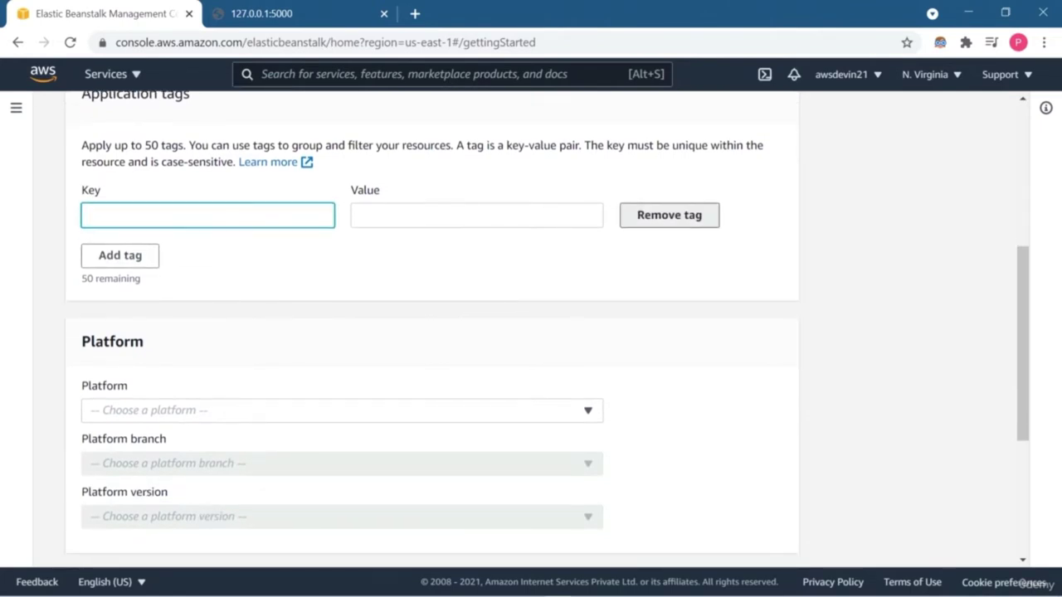
click(670, 215)
- Set the platform to Python, with branch Python 3.8 running on 64bit Amazon Linux 2 and version 3.3.5 (Recommended)
scroll(670, 215, down, 2)
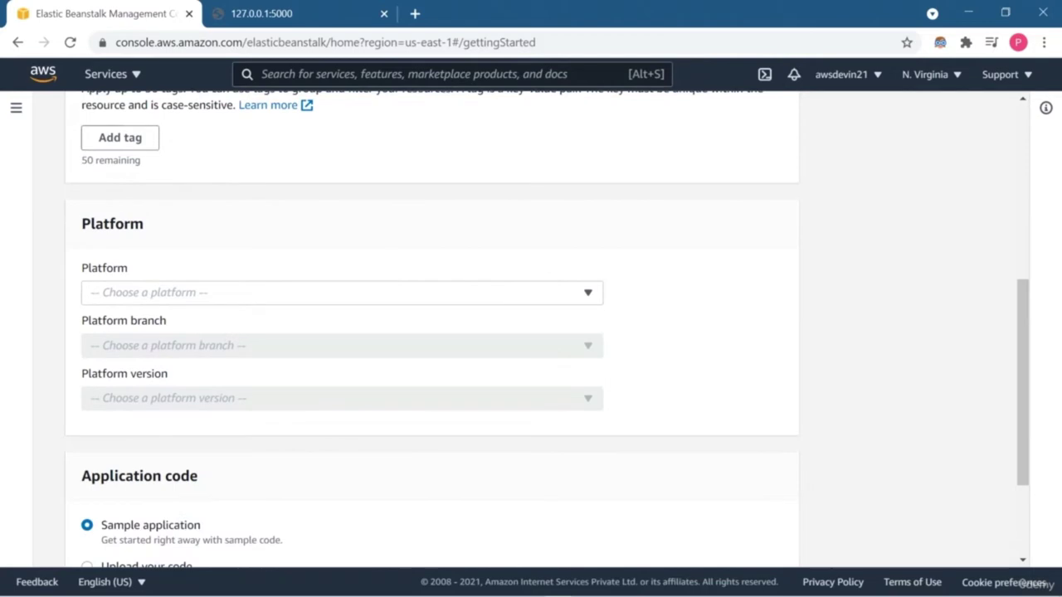
click(332, 284)
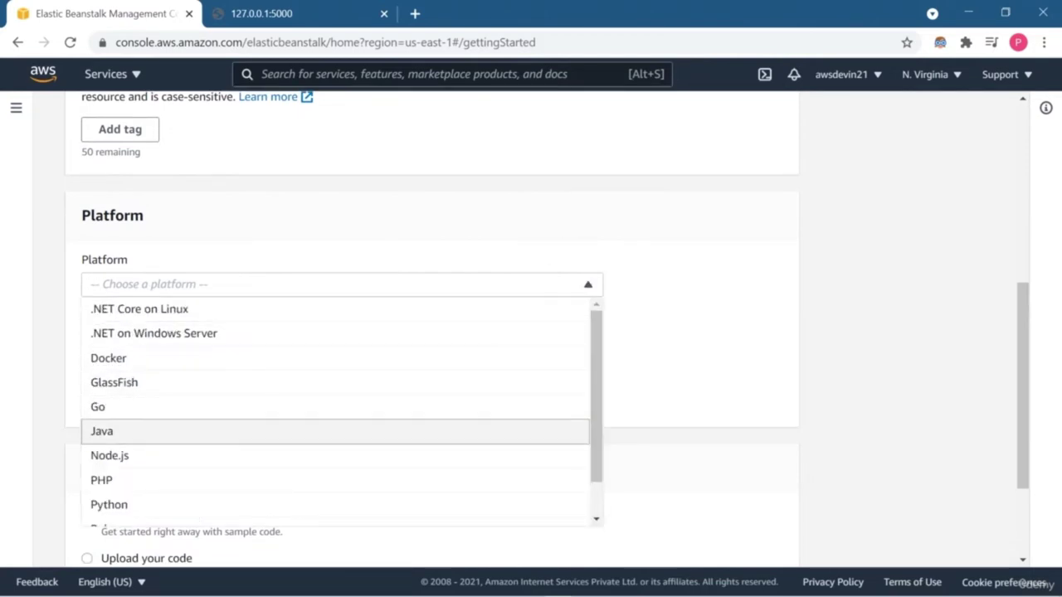
click(109, 505)
scroll(431, 332, down, 1)
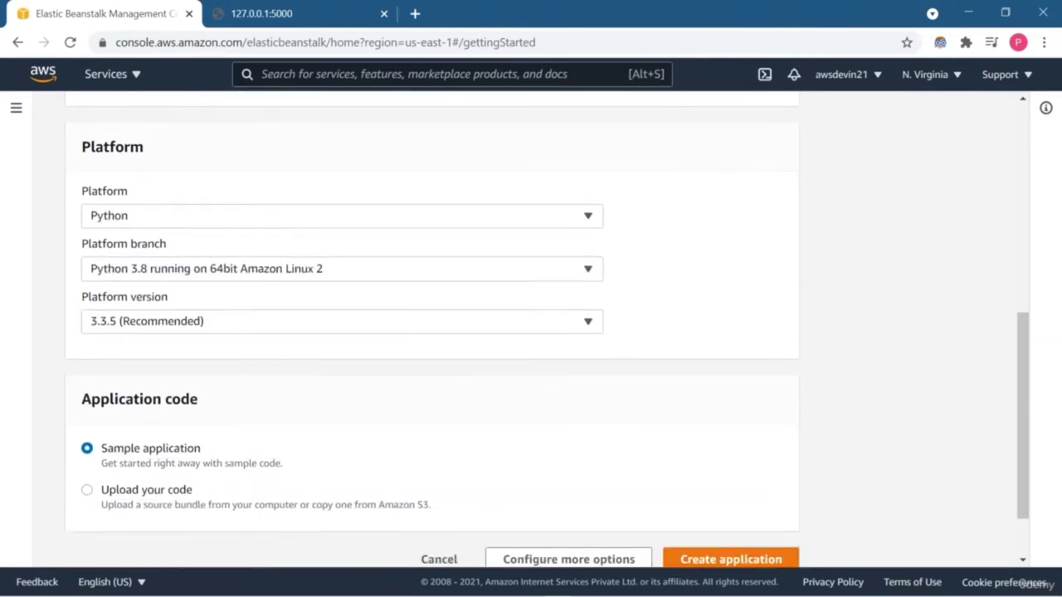
click(341, 260)
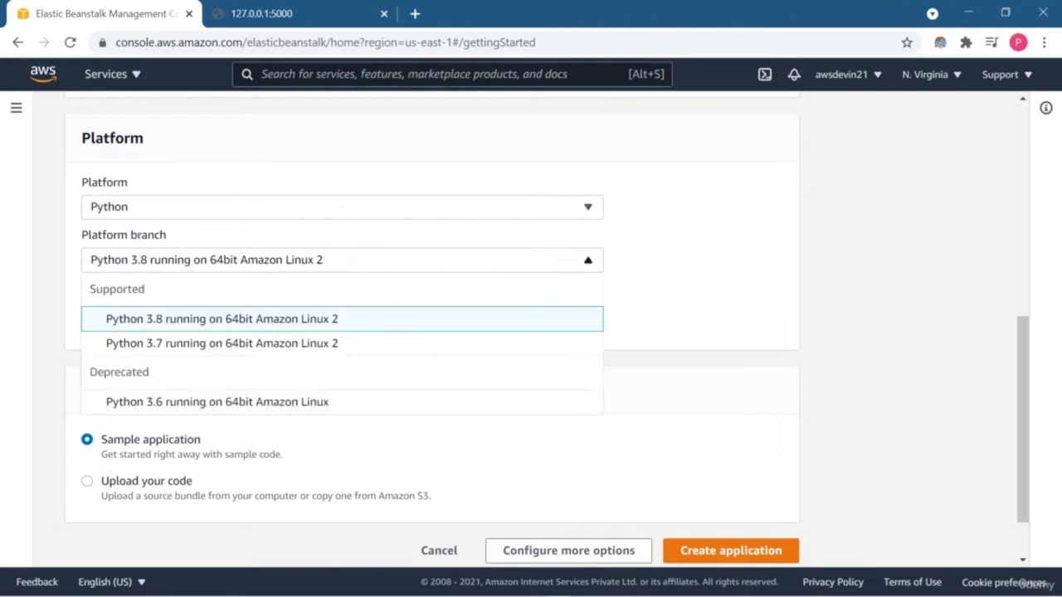
click(222, 318)
click(332, 313)
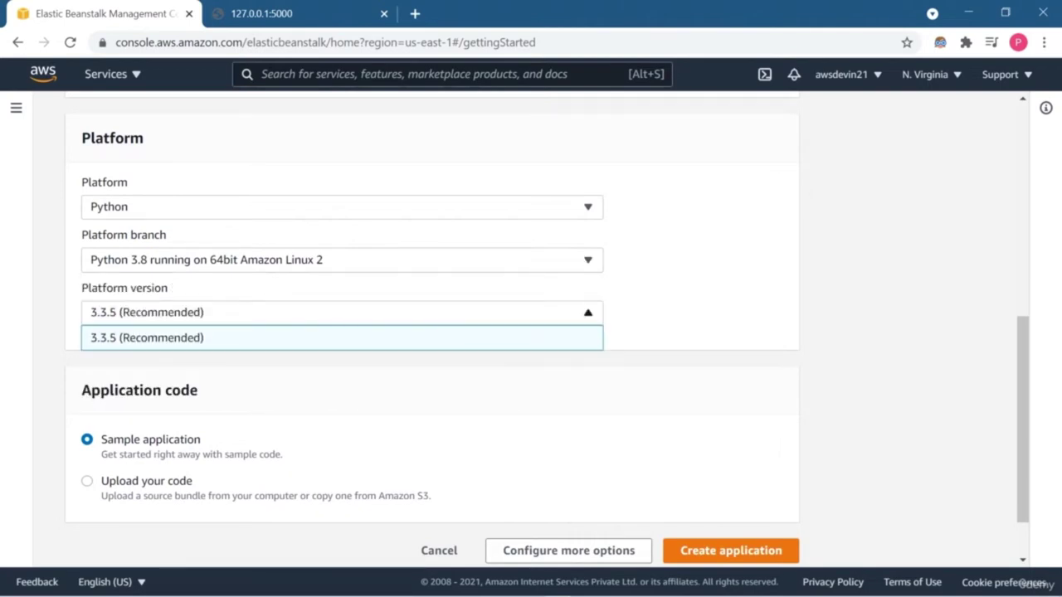
click(342, 337)
- Set the application code source to uploading your own code instead of the sample application
scroll(432, 332, down, 2)
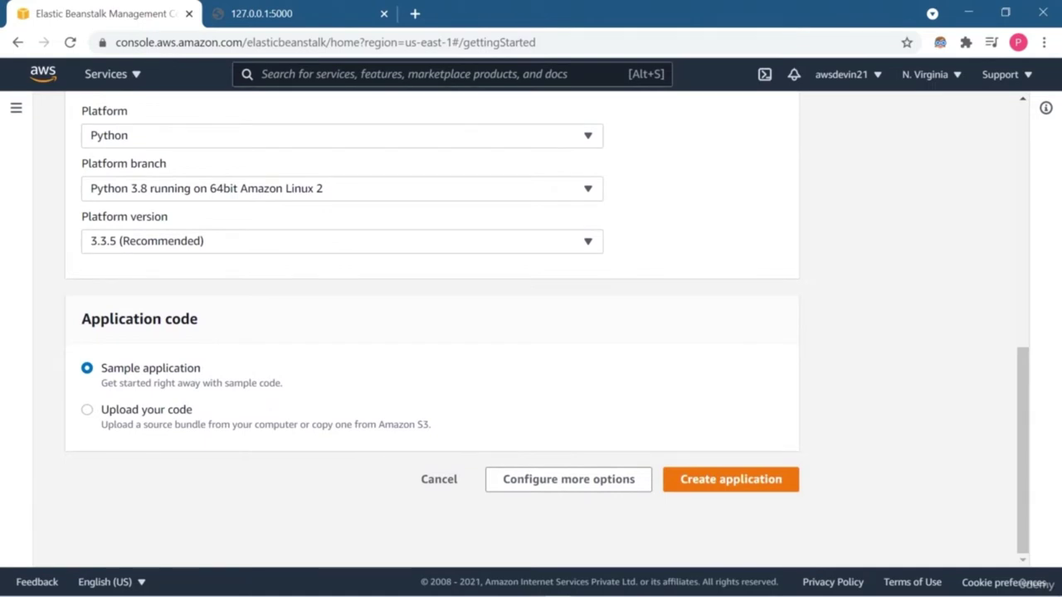
click(87, 410)
scroll(431, 332, down, 4)
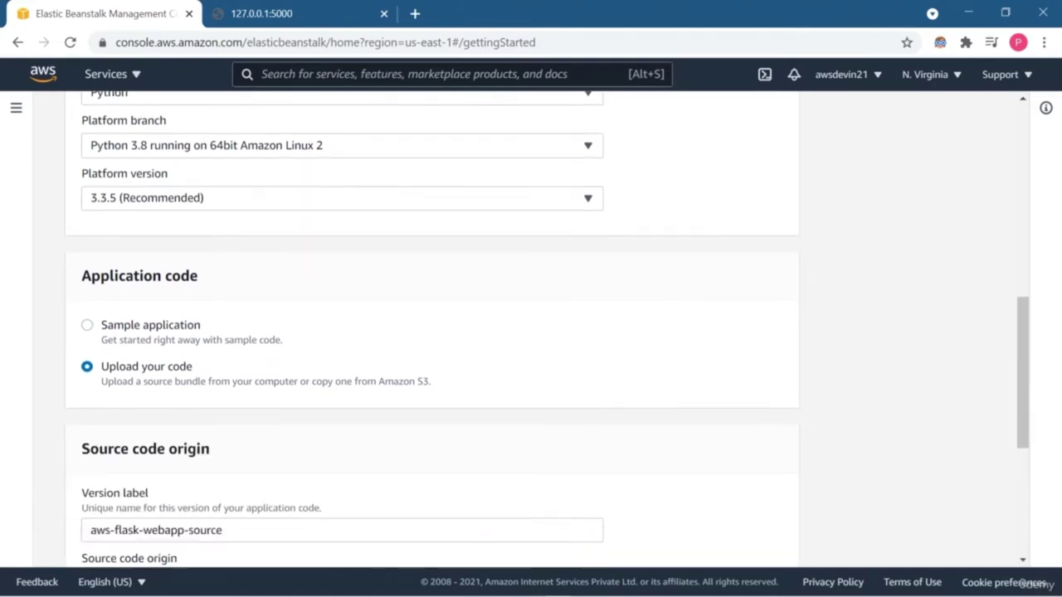
scroll(431, 332, down, 2)
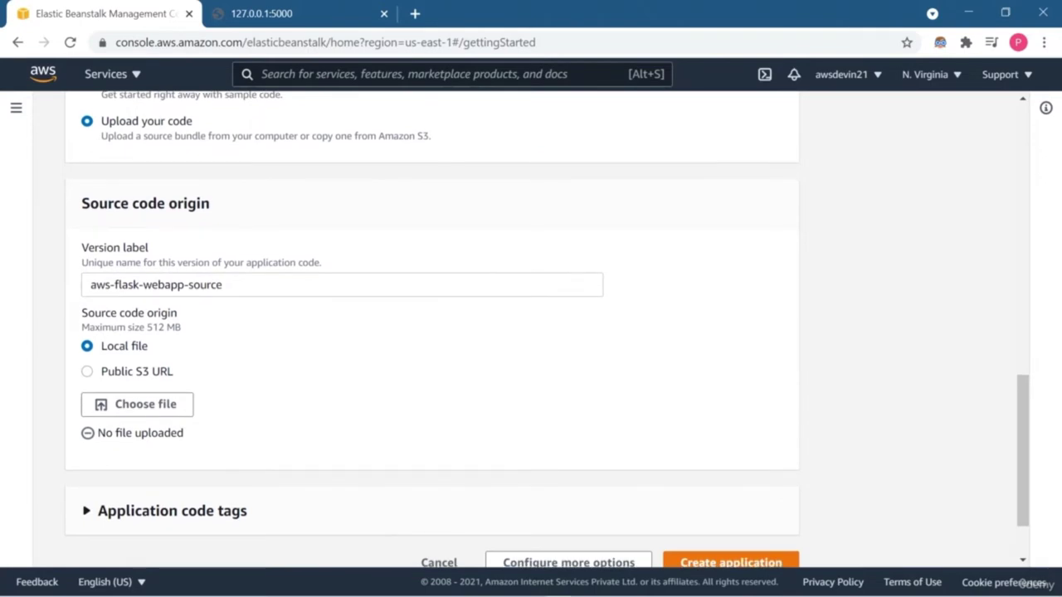
click(87, 371)
click(342, 396)
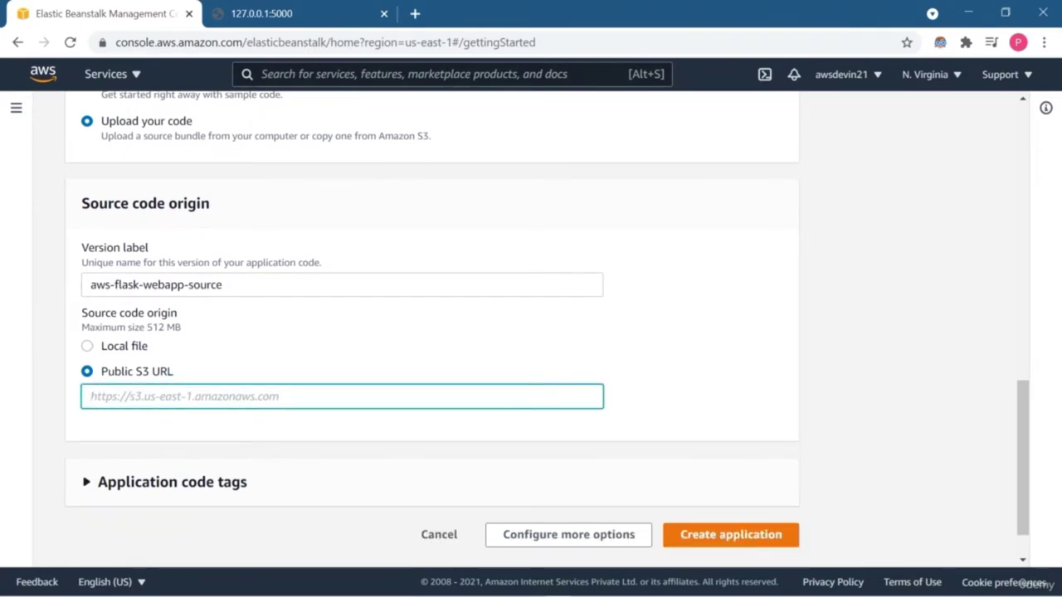
click(87, 346)
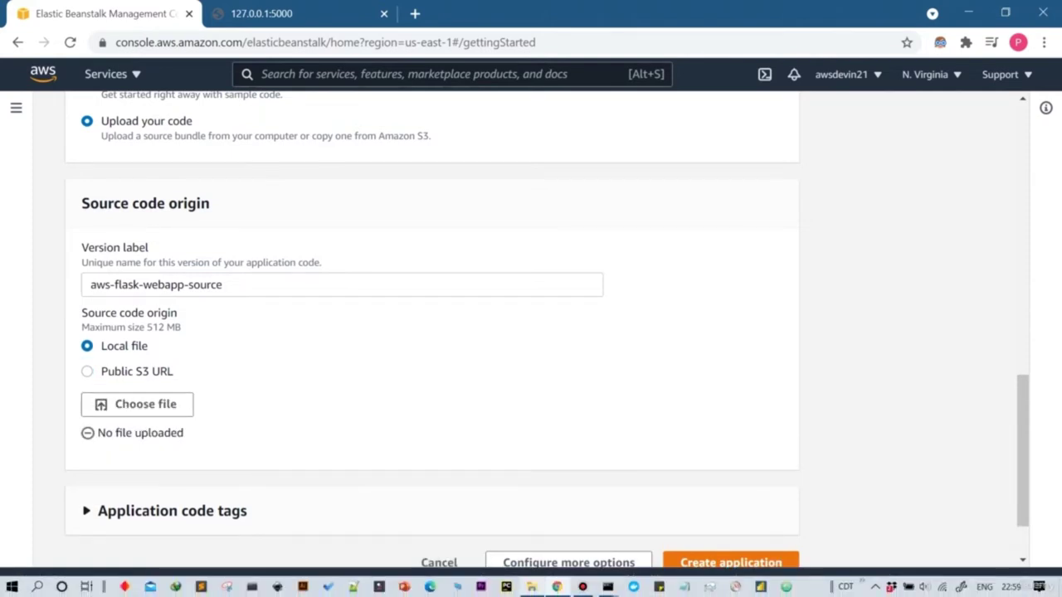
- Switch to File Explorer and look at the project files in D:\AWS\Home\flaskapp
click(532, 587)
key(alt+d)
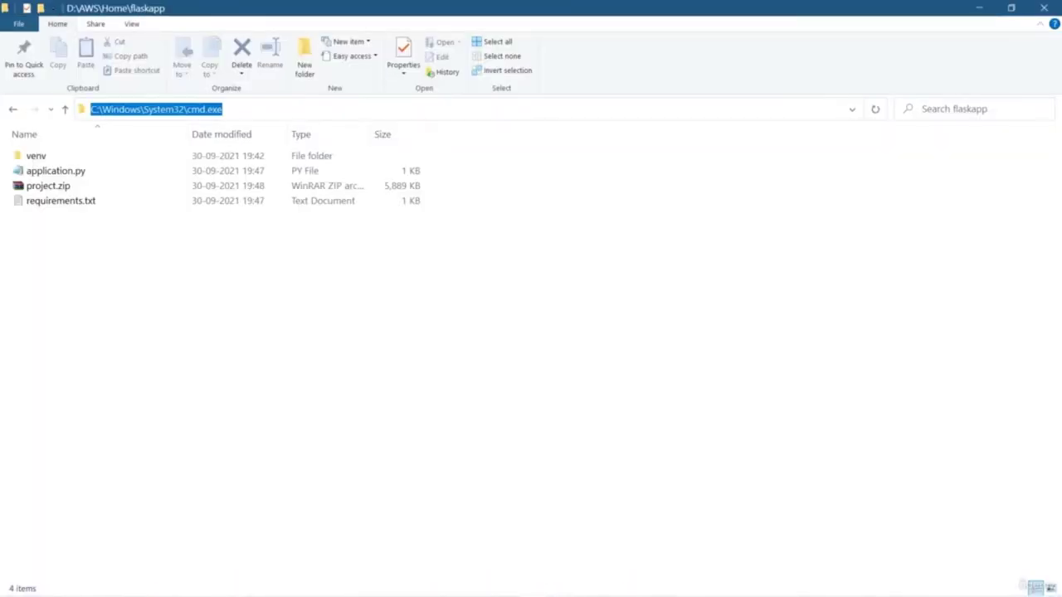
key(Return)
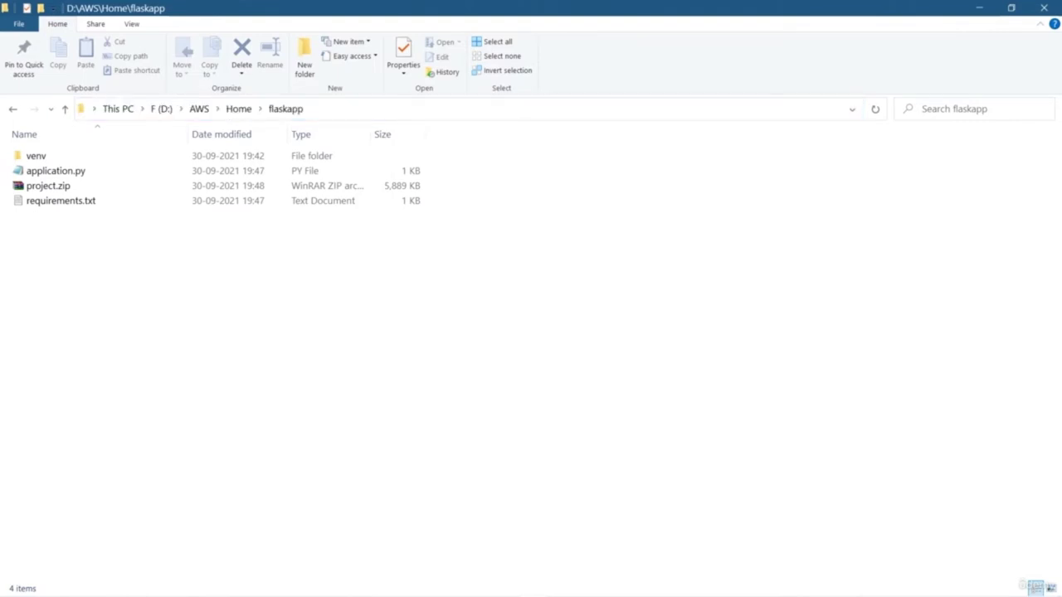
- Switch back to the Elastic Beanstalk form in Chrome and upload project.zip from the flaskapp folder as the local source code
click(558, 587)
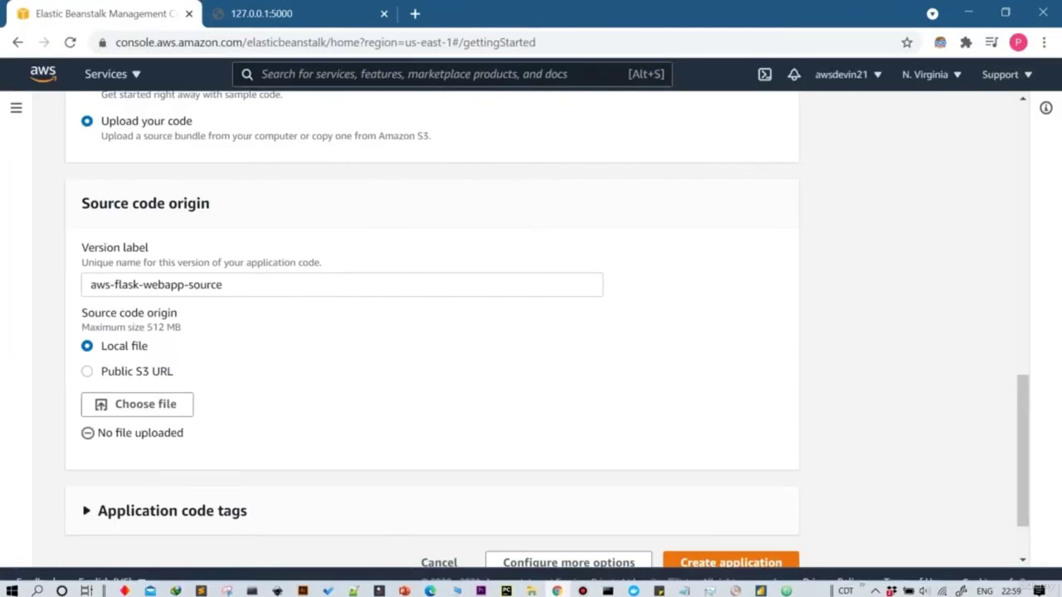
click(137, 404)
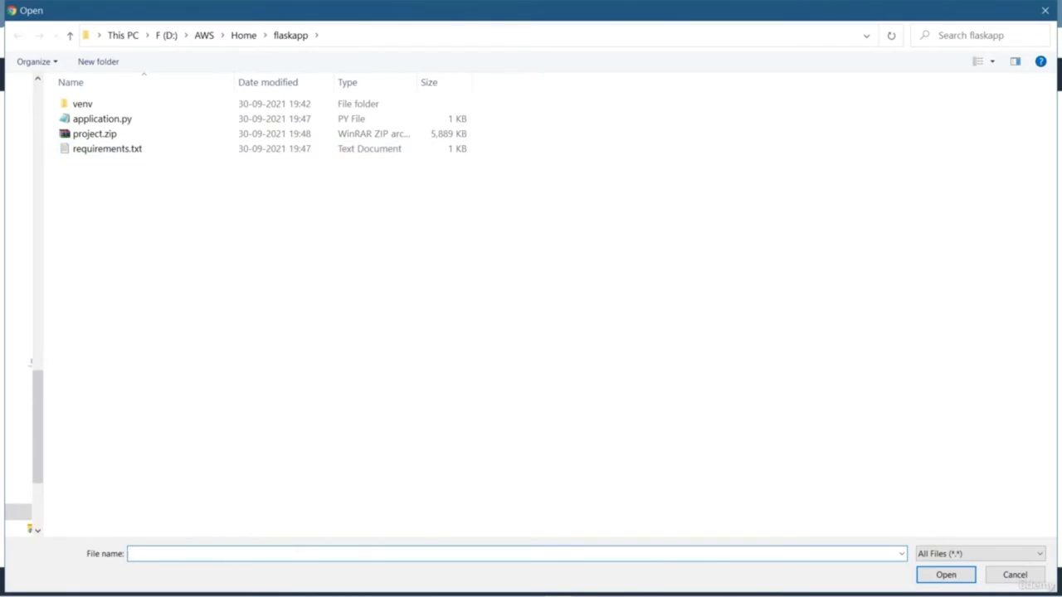
mouse_move(531, 587)
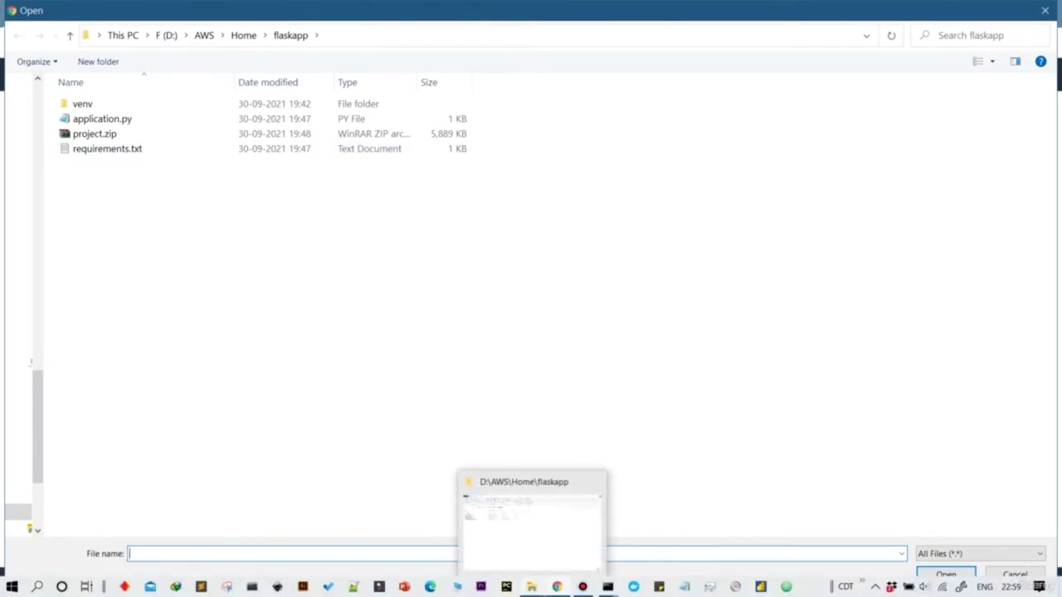
click(94, 133)
key(Return)
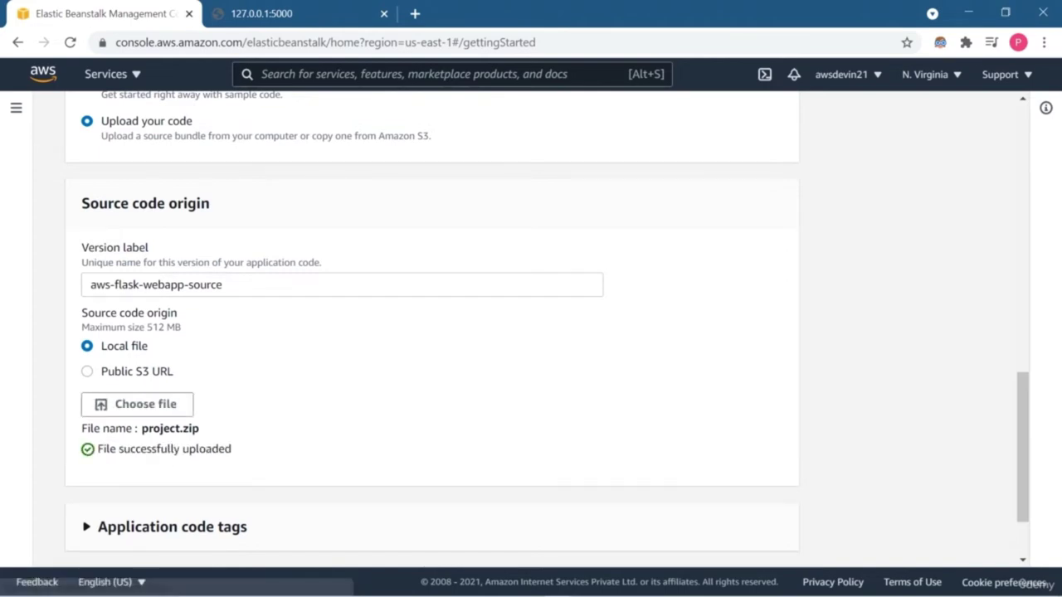
- Expand the application code tags, then examine the additional configuration options, from presets and platform to network, database and tags
scroll(531, 332, down, 1)
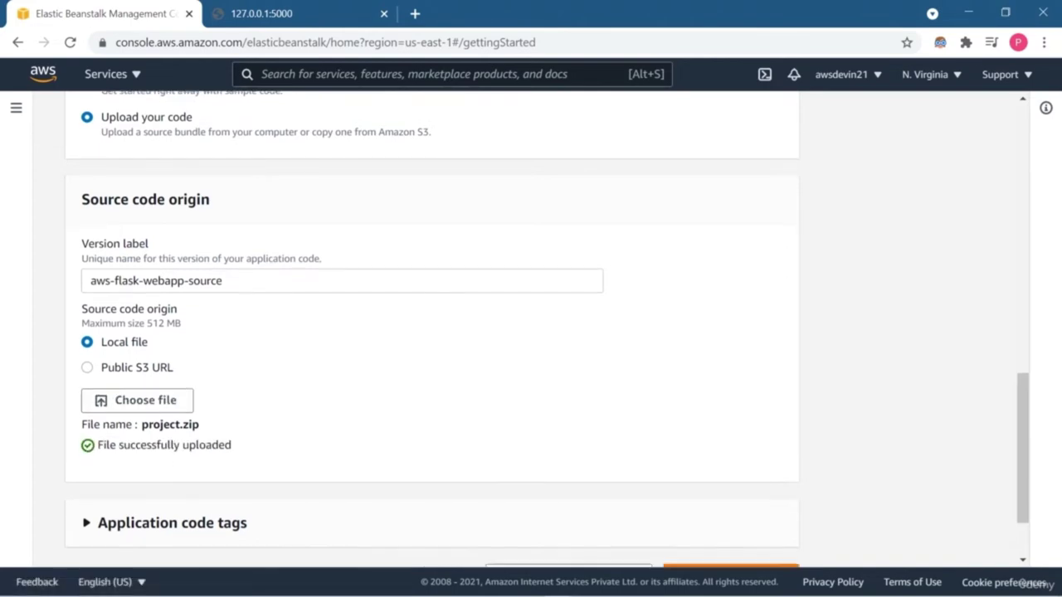
click(172, 457)
scroll(531, 331, down, 2)
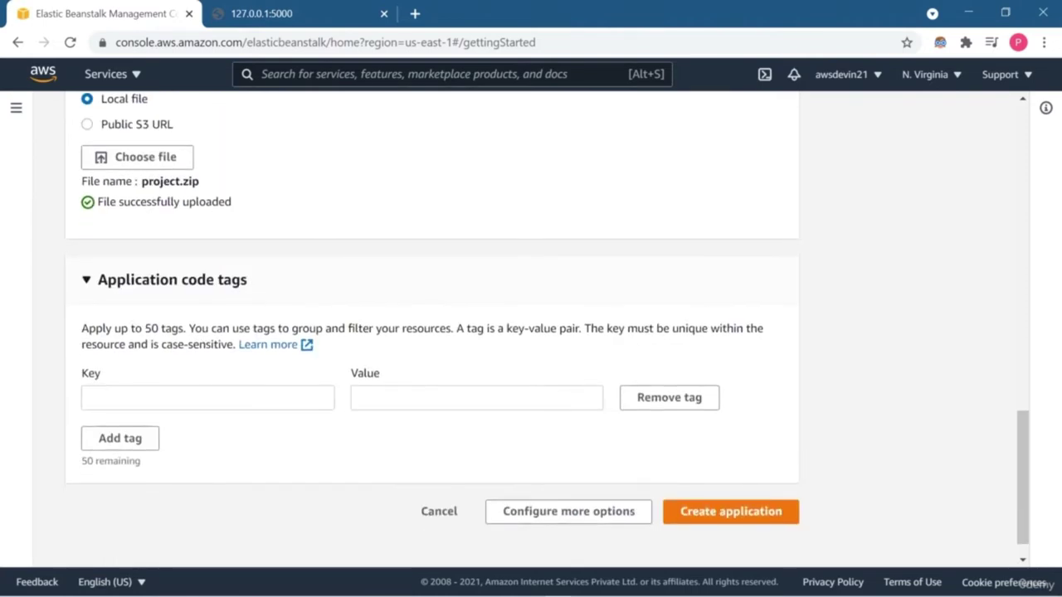
click(568, 511)
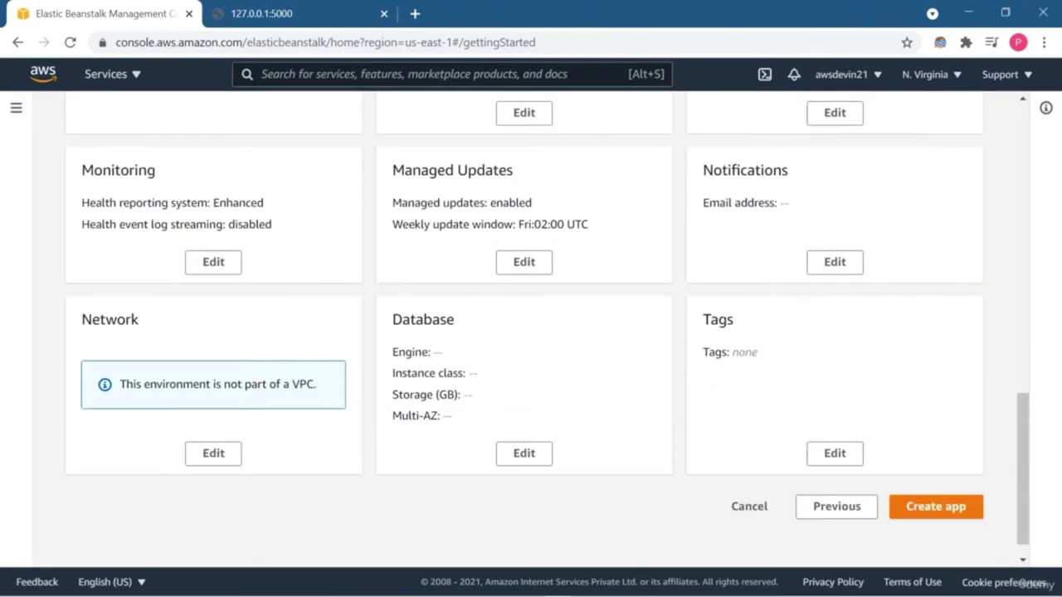
scroll(547, 328, up, 15)
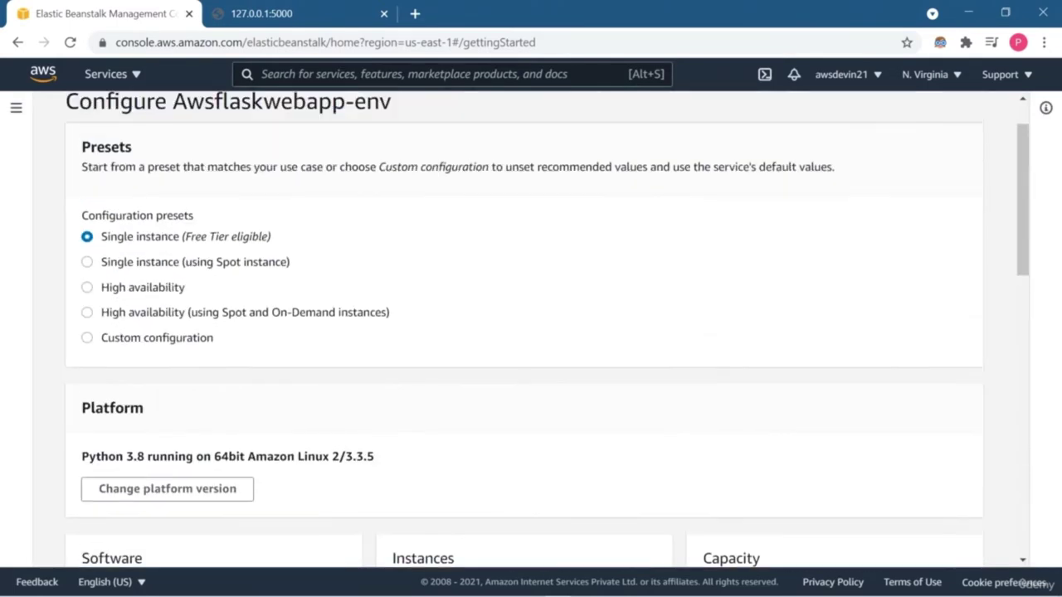
scroll(547, 328, up, 1)
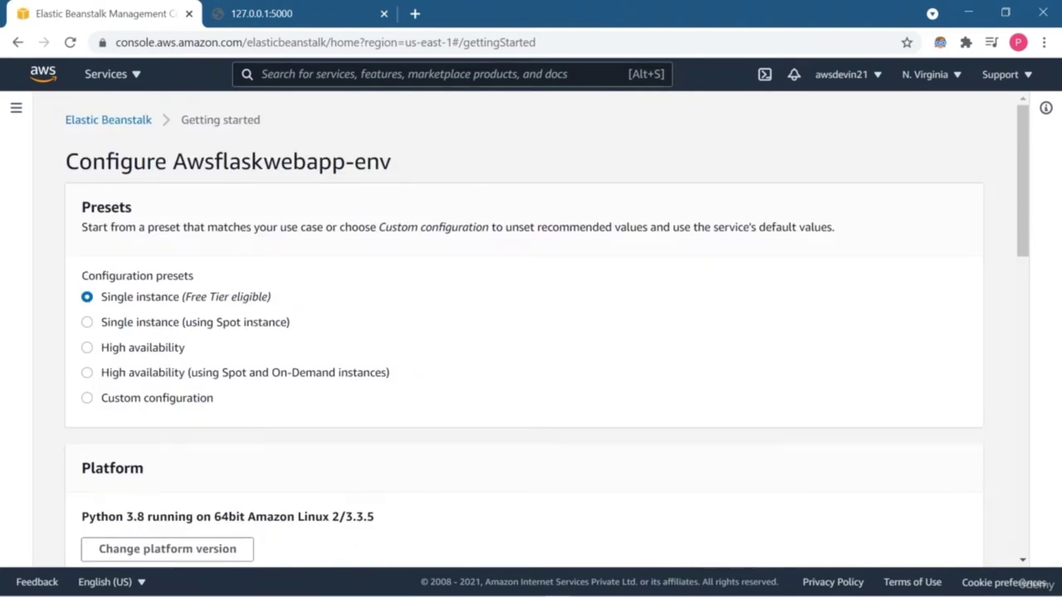
scroll(548, 328, down, 5)
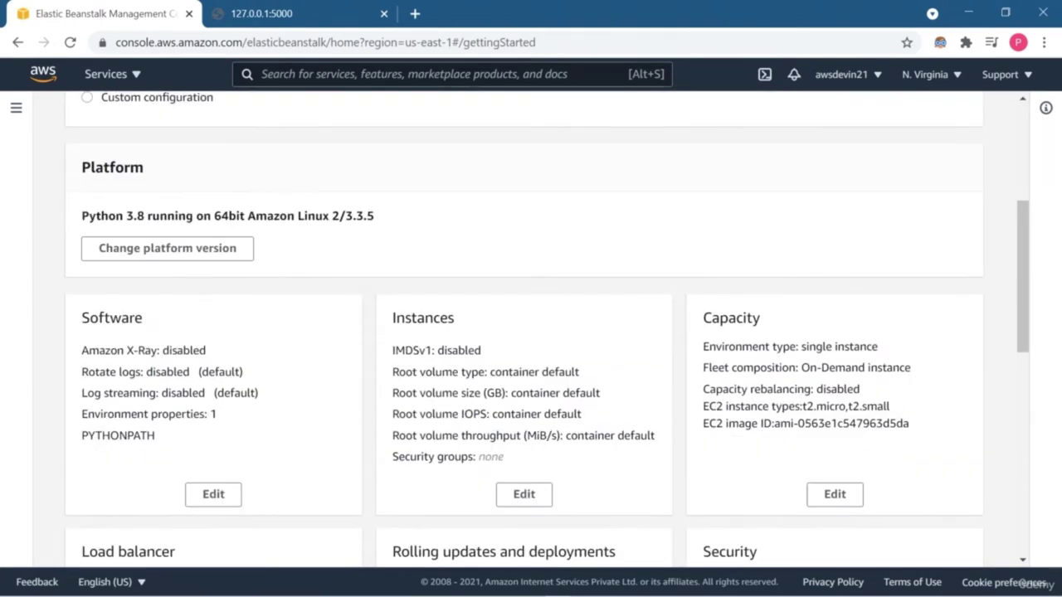
scroll(548, 328, down, 1)
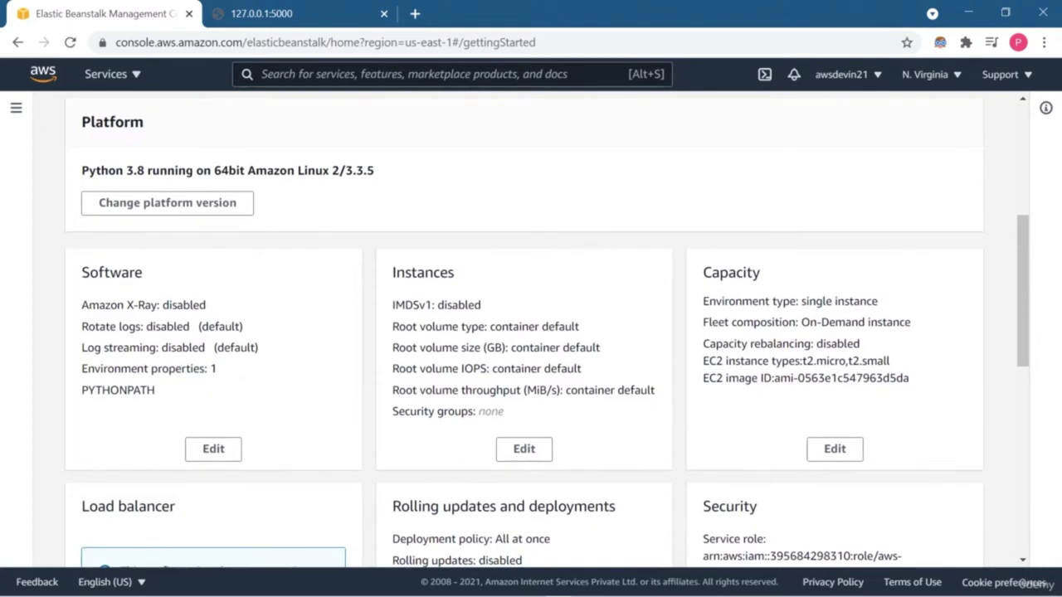
scroll(547, 331, down, 2)
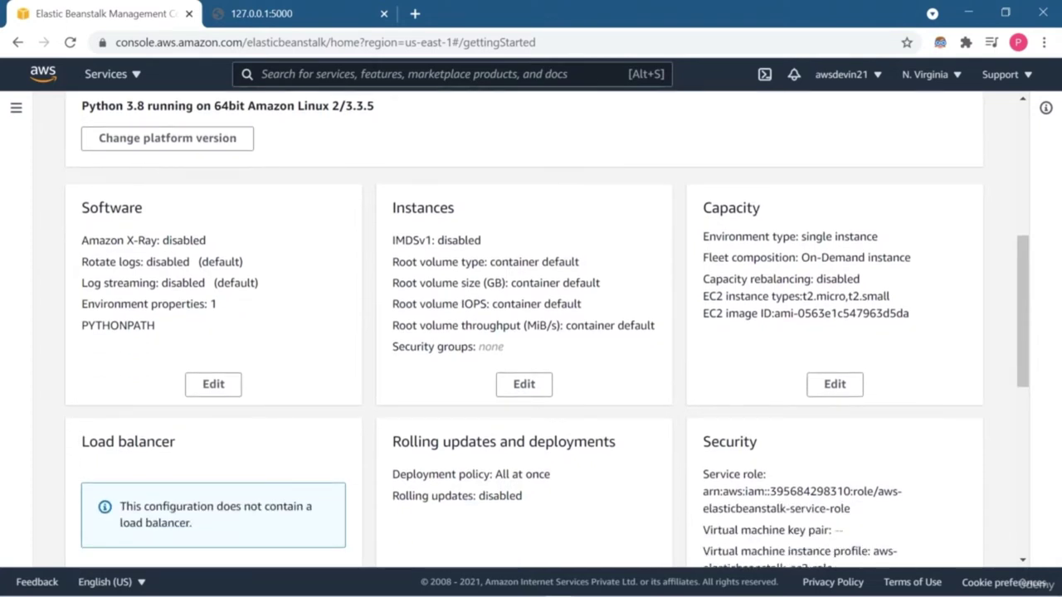
scroll(548, 330, down, 3)
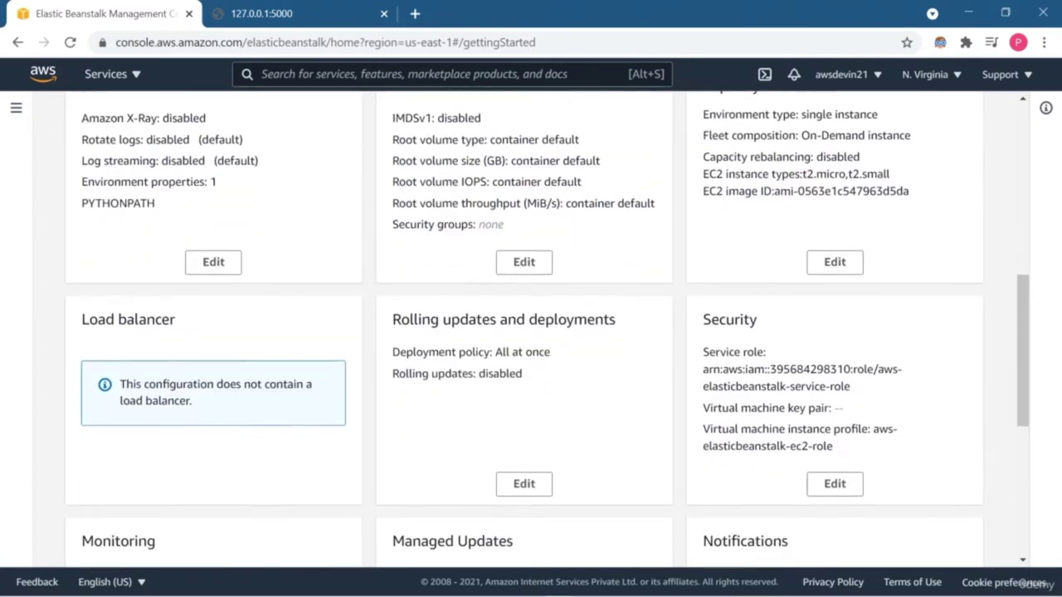
scroll(547, 329, down, 1)
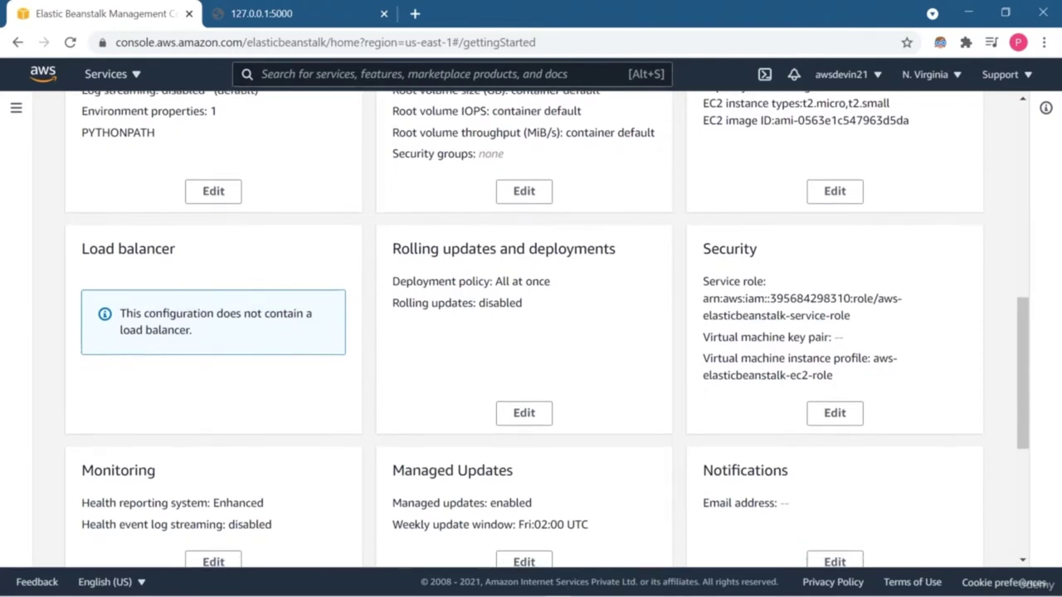
scroll(547, 330, down, 2)
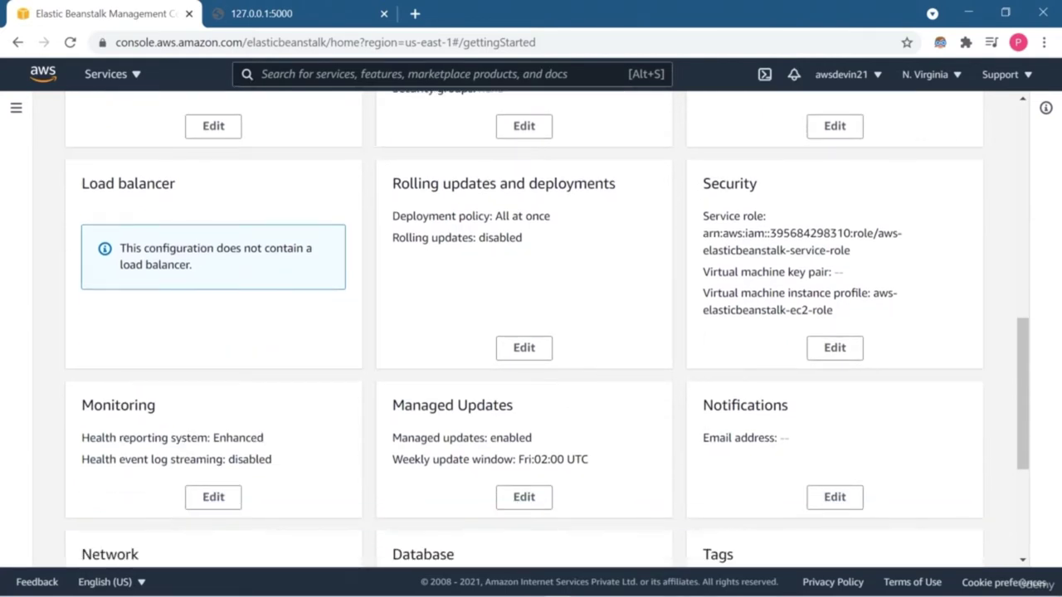
scroll(547, 330, down, 3)
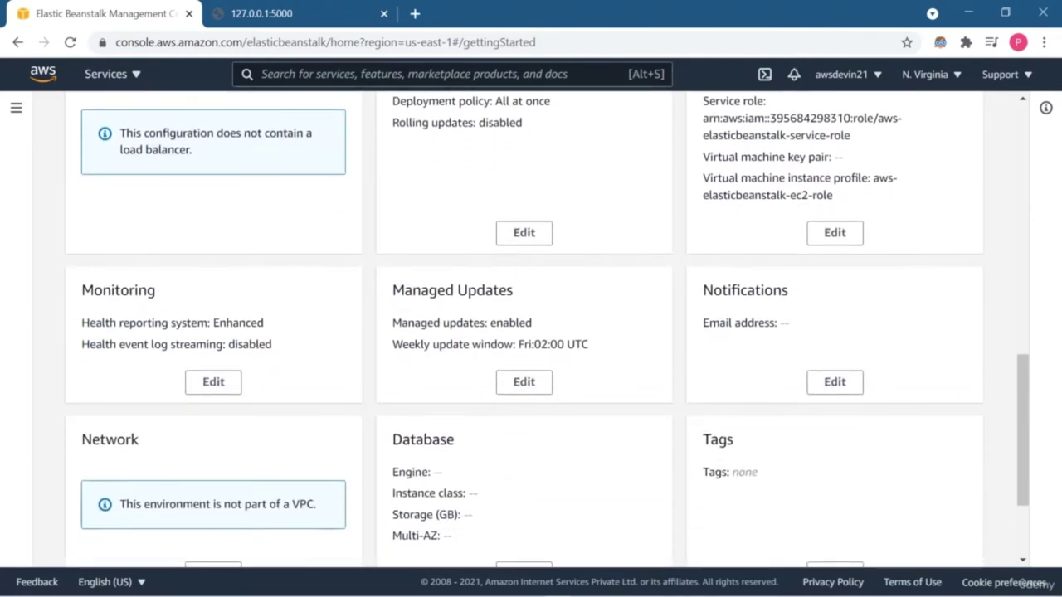
scroll(547, 330, down, 3)
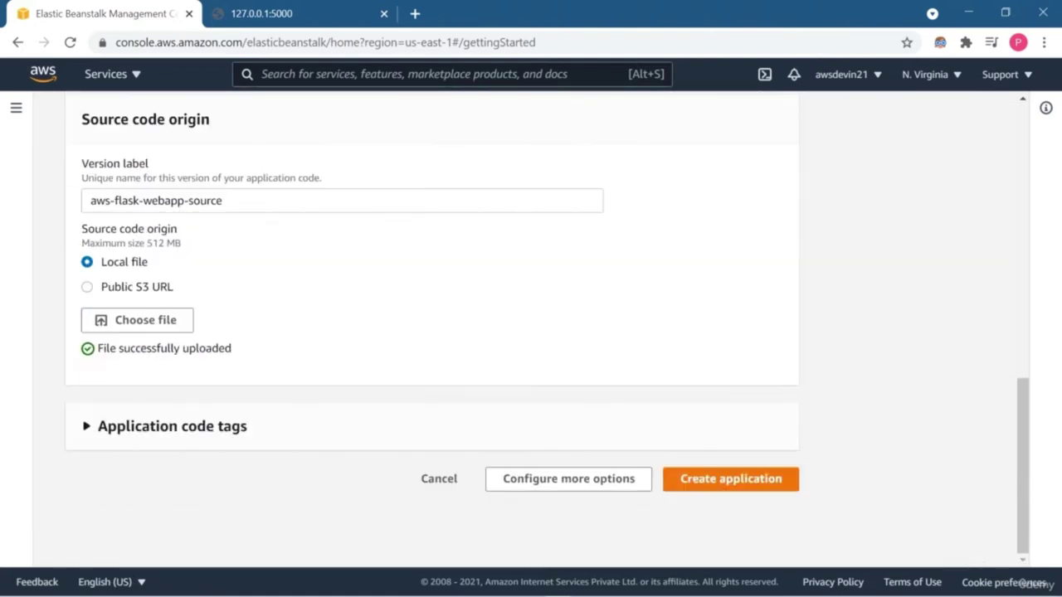
- Create the application and open the URL of the Awsflaskwebapp-env environment in a new browser tab
click(731, 478)
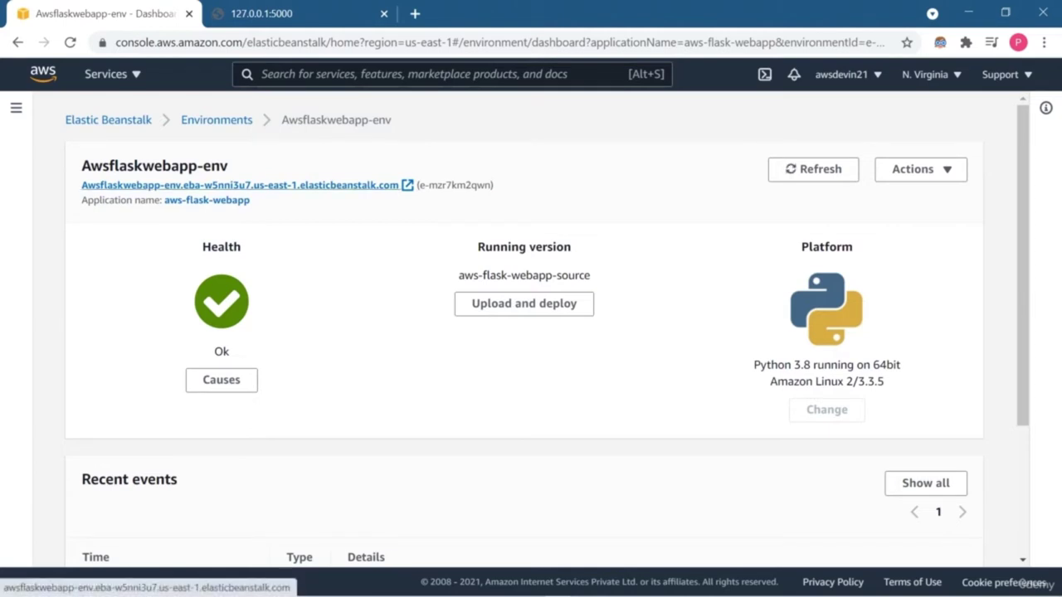
right_click(377, 185)
click(450, 197)
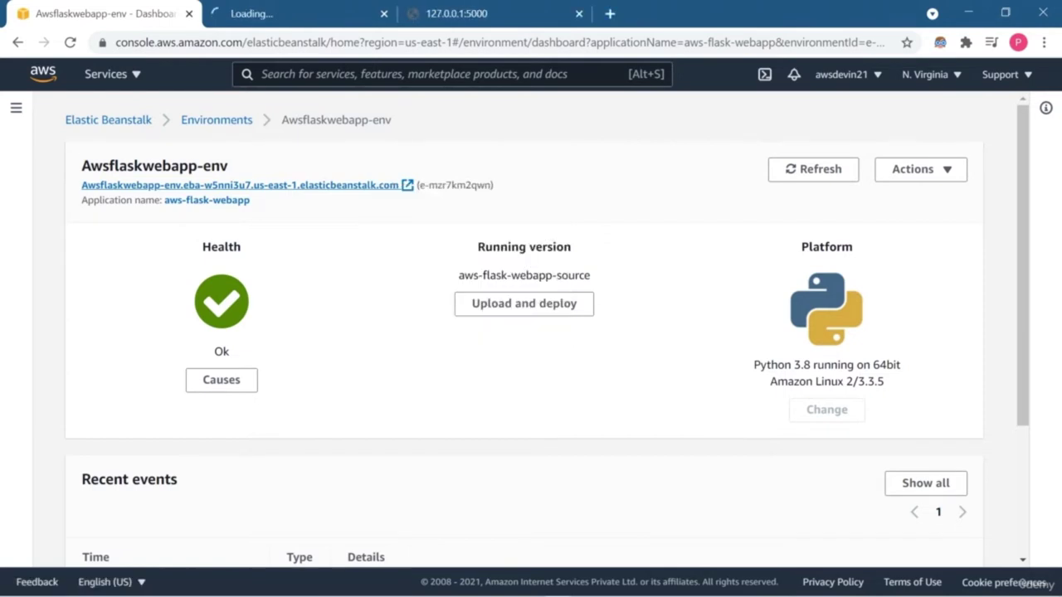
key(ctrl+Tab)
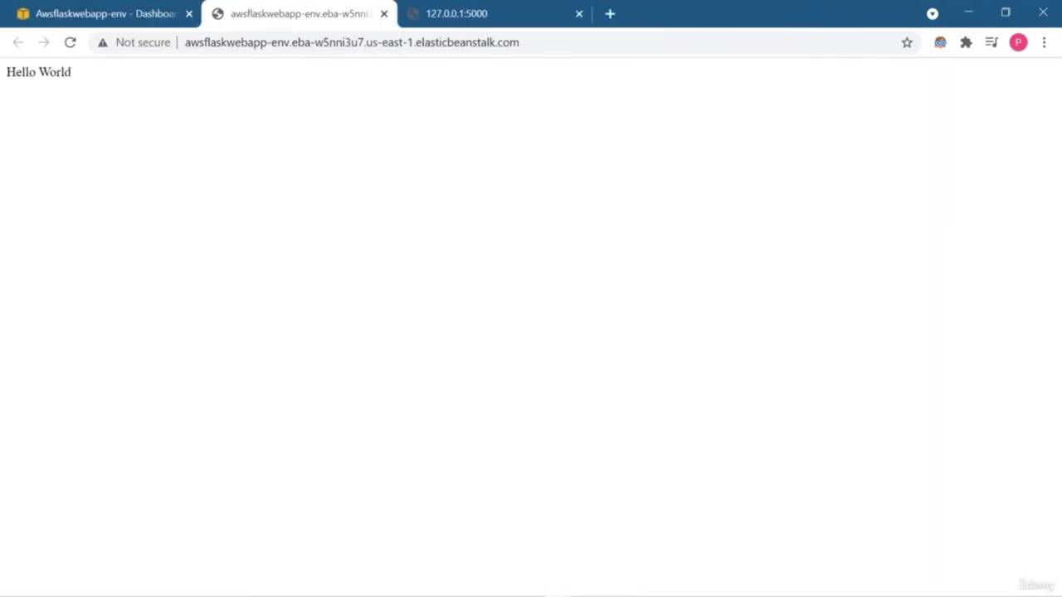
- Compare the deployed Elastic Beanstalk page with the local Flask page at 127.0.0.1:5000
key(ctrl+Tab)
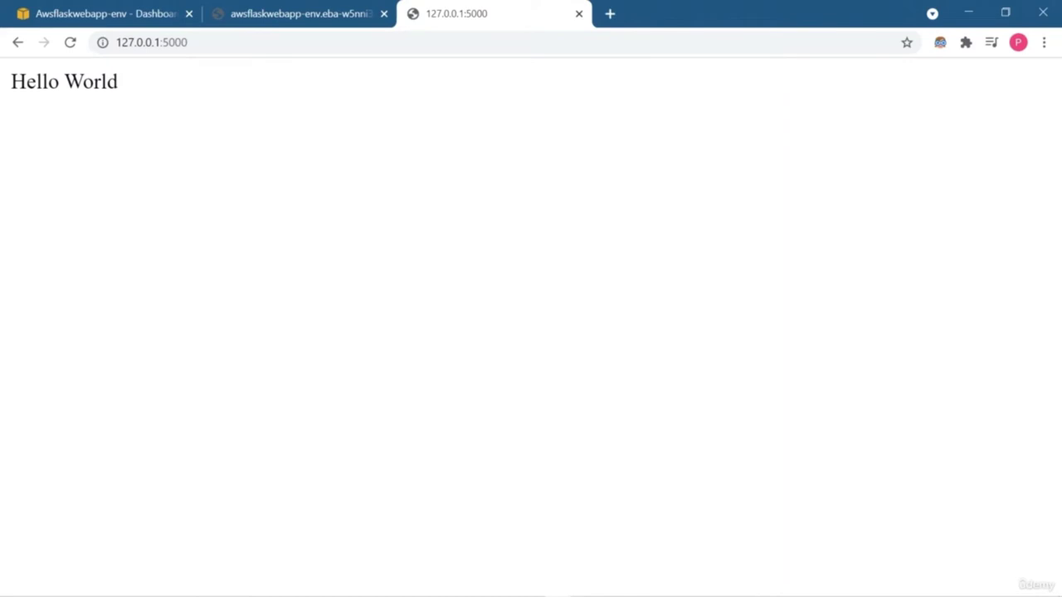
key(ctrl+shift+Tab)
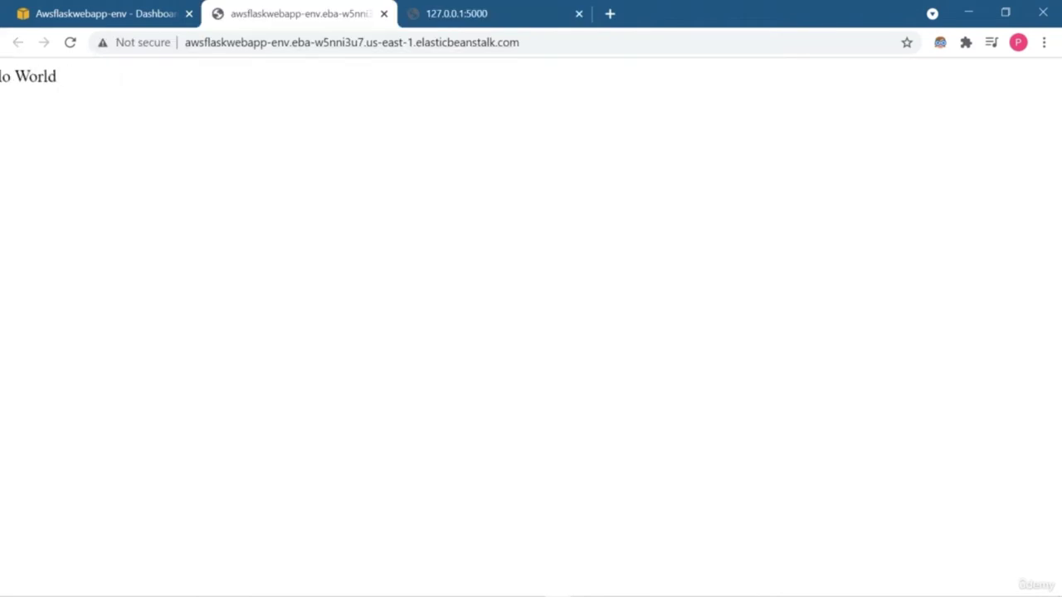
key(ctrl+Tab)
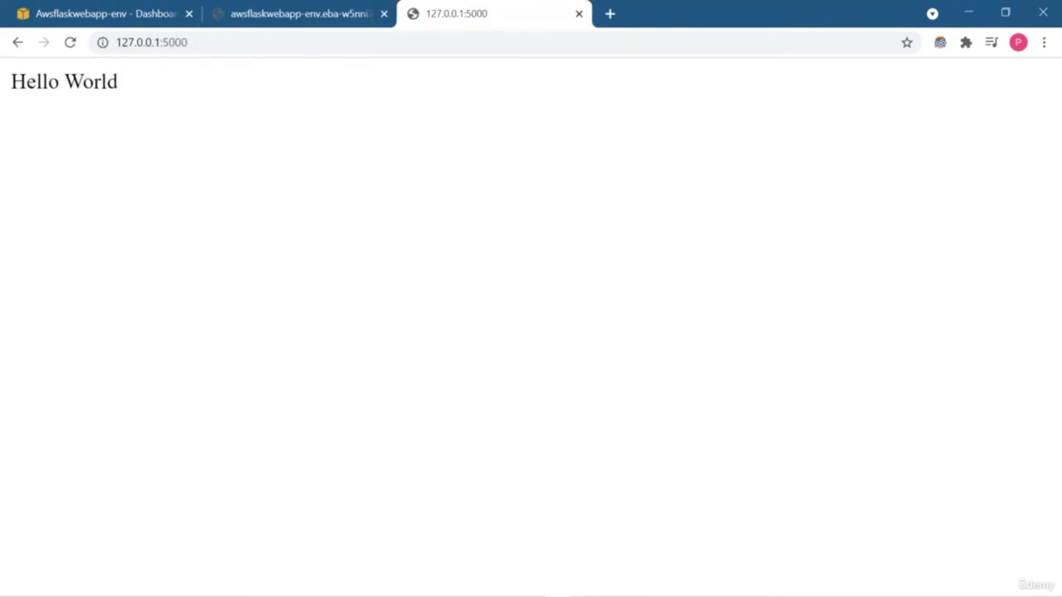
key(ctrl+shift+Tab)
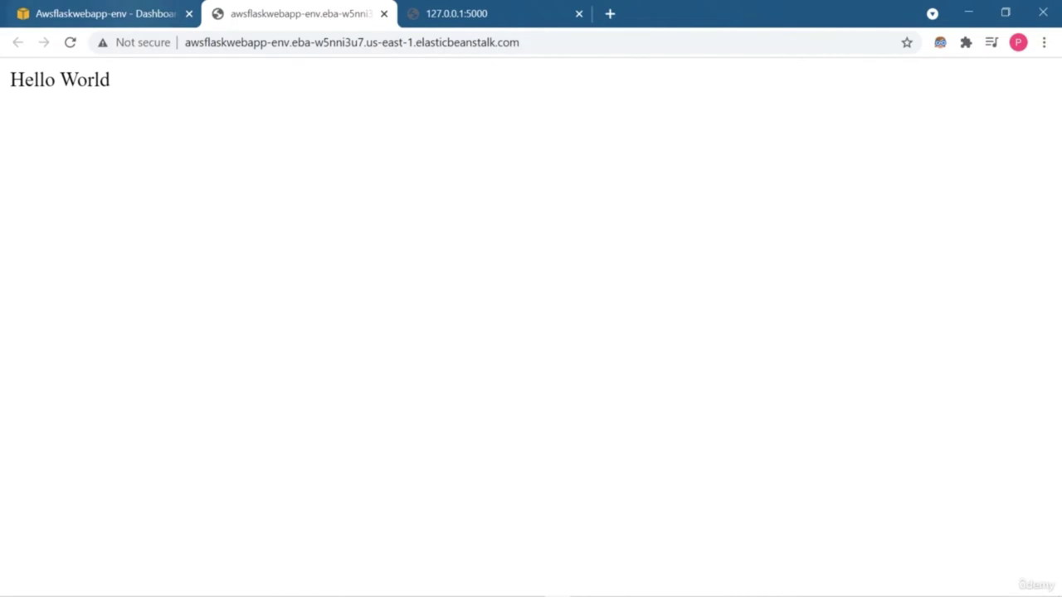
- Return to the Awsflaskwebapp-env dashboard, show all of its recent events and read through the full event list
key(ctrl+shift+Tab)
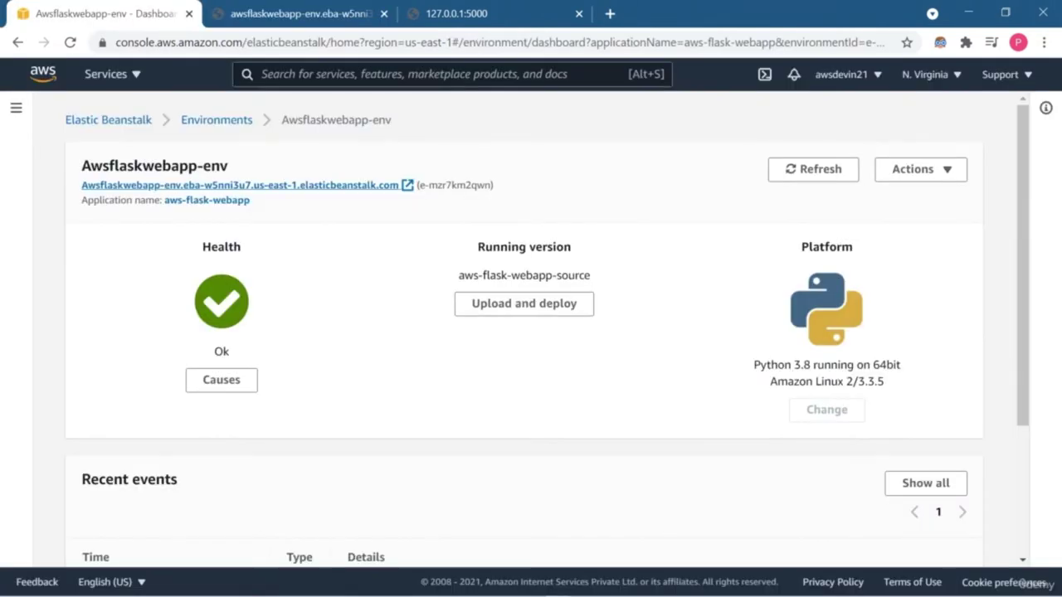
scroll(531, 332, down, 3)
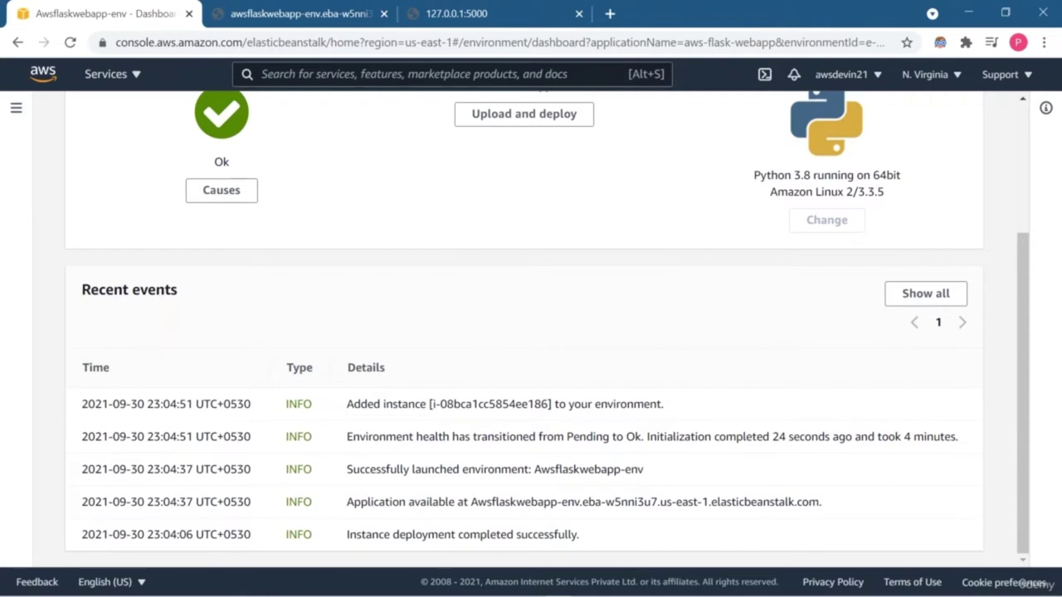
click(925, 293)
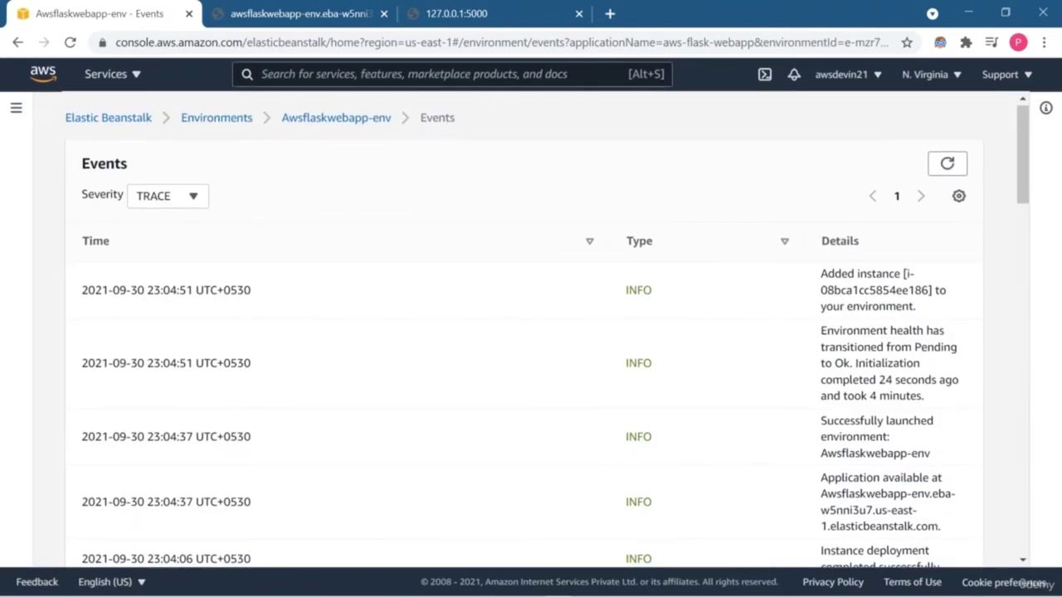
scroll(547, 330, down, 5)
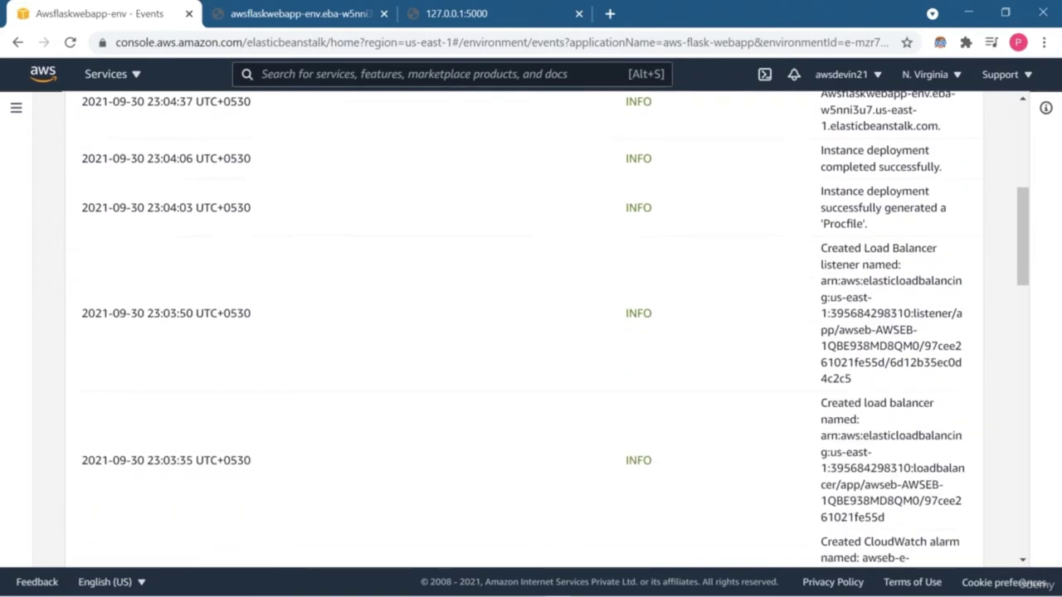
scroll(546, 330, down, 15)
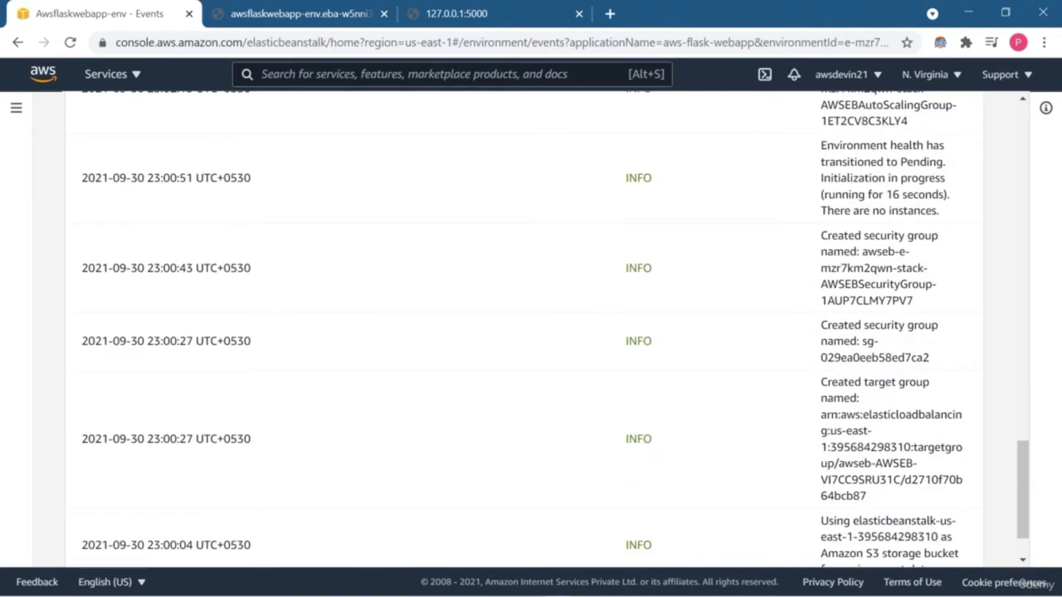
scroll(547, 329, down, 1)
scroll(547, 329, up, 10)
scroll(547, 329, up, 10)
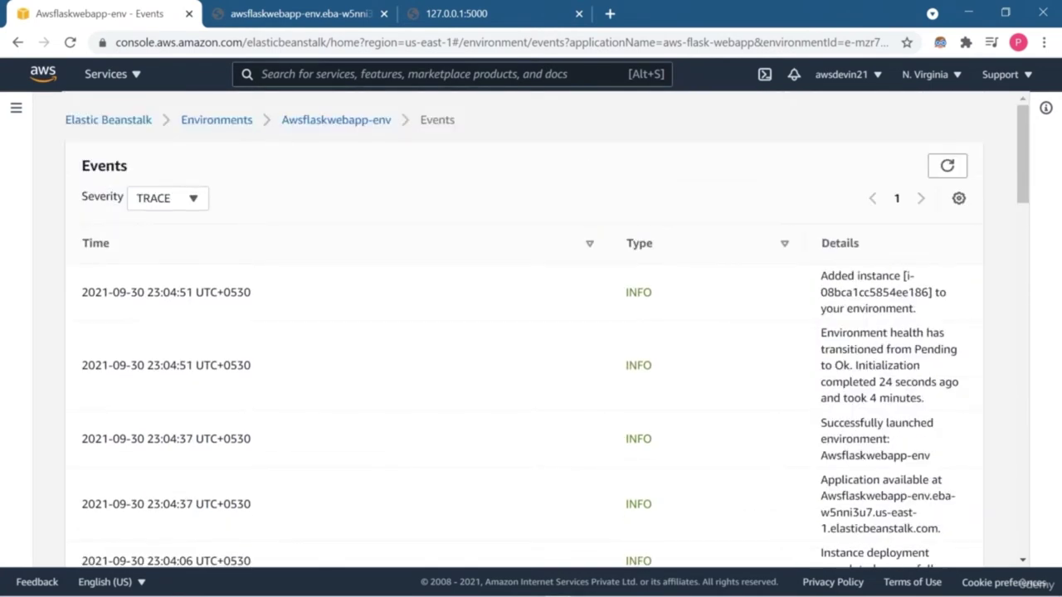
- Expand the Elastic Beanstalk side navigation and look through the sections listed for Awsflaskwebapp-env
click(15, 108)
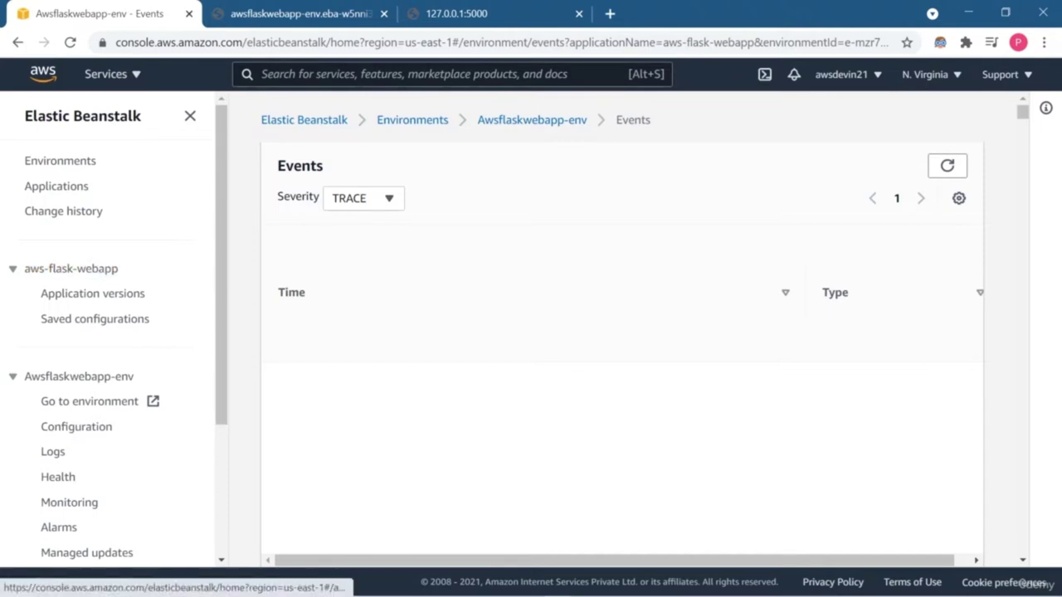
scroll(112, 332, down, 2)
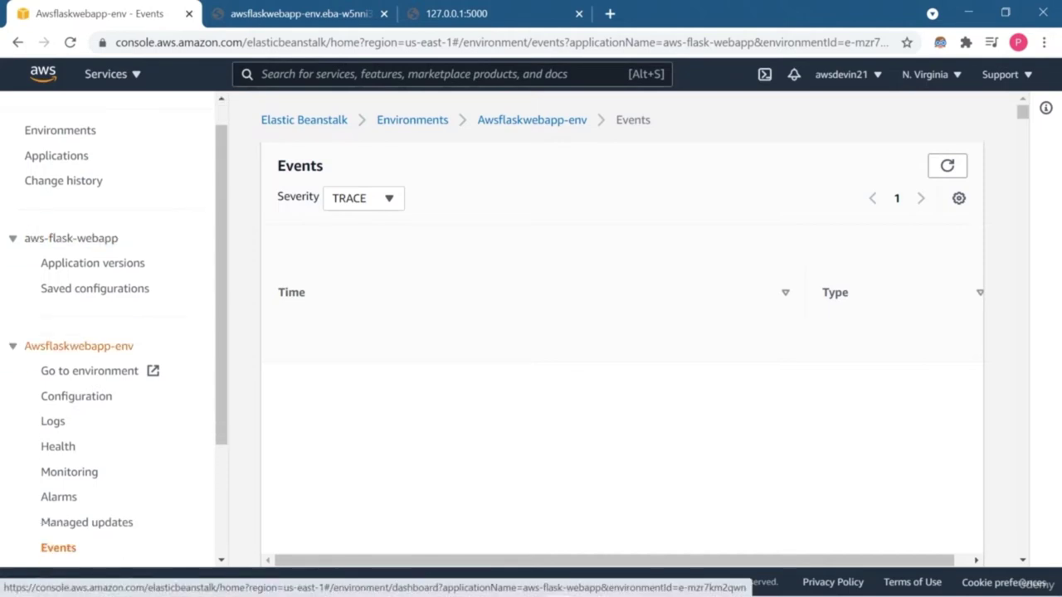
scroll(112, 332, down, 3)
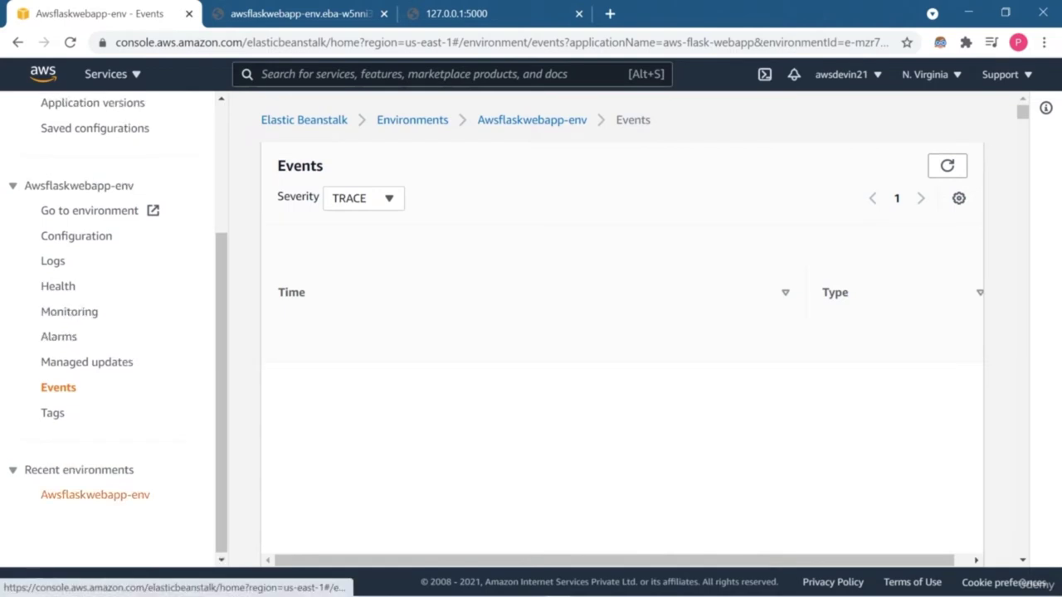
scroll(95, 498, up, 1)
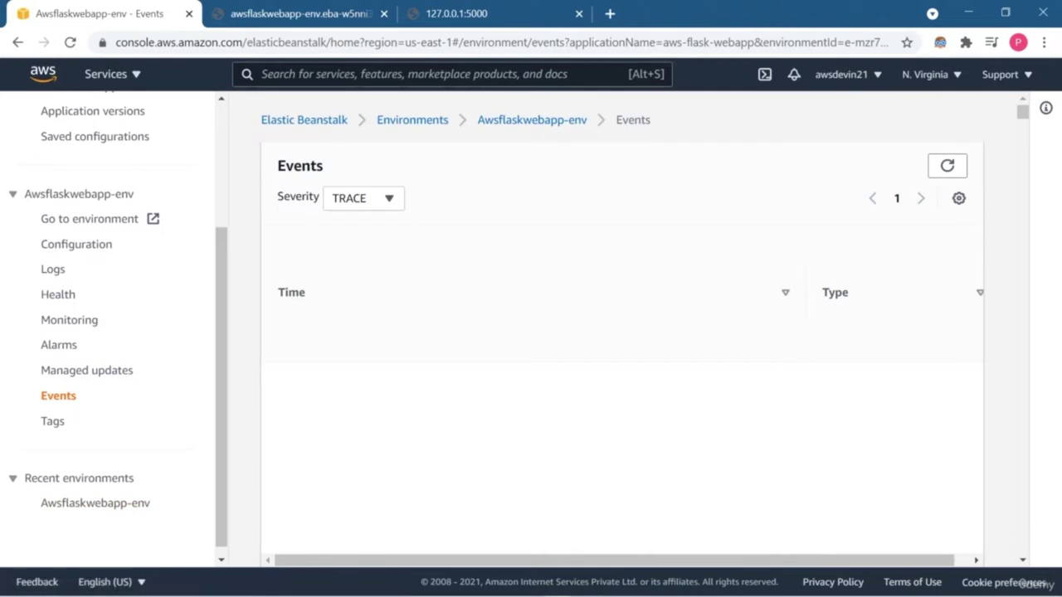
scroll(112, 332, up, 2)
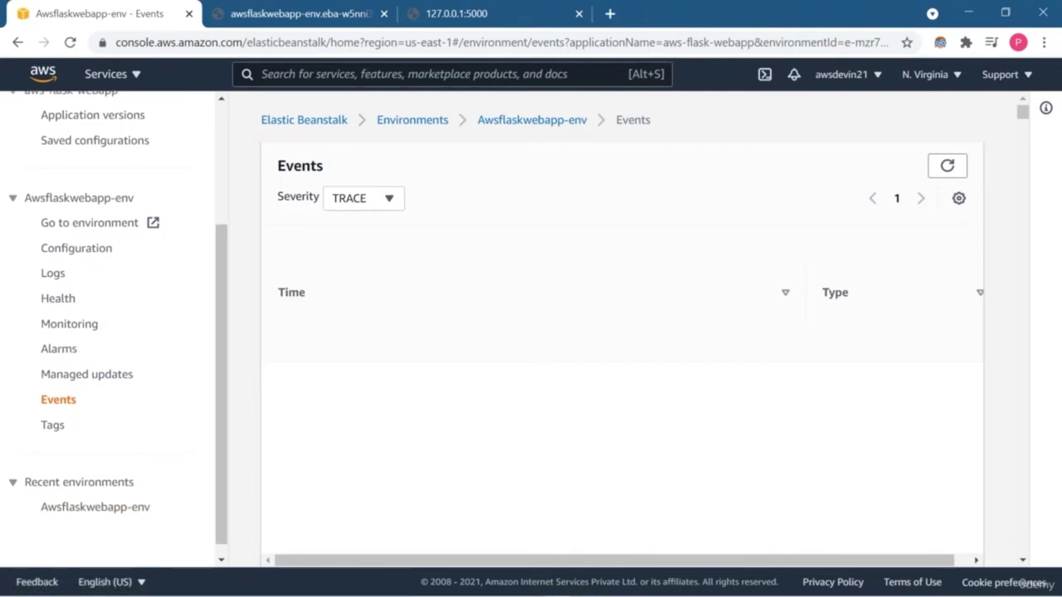
- Review the configuration overview of Awsflaskwebapp-env down to its network category, and check the environment's Logs page
scroll(112, 332, up, 3)
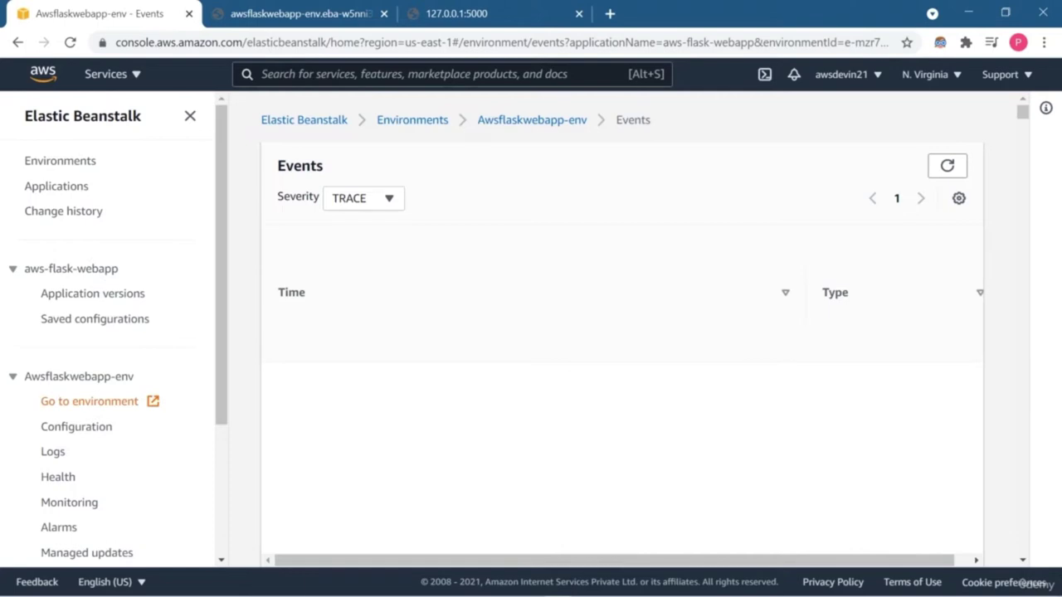
click(76, 426)
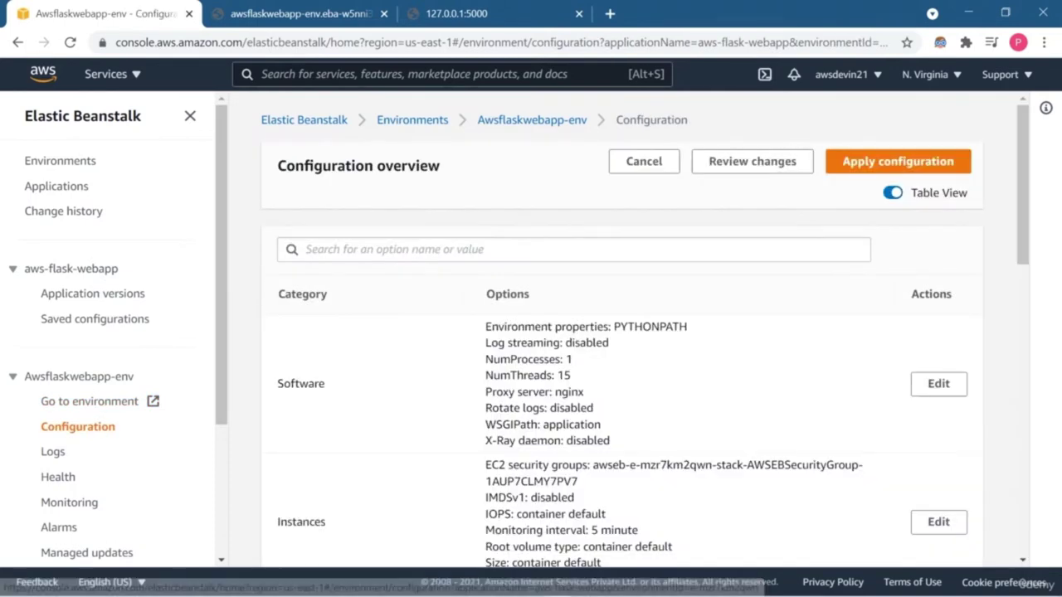
scroll(623, 331, down, 10)
scroll(623, 332, down, 5)
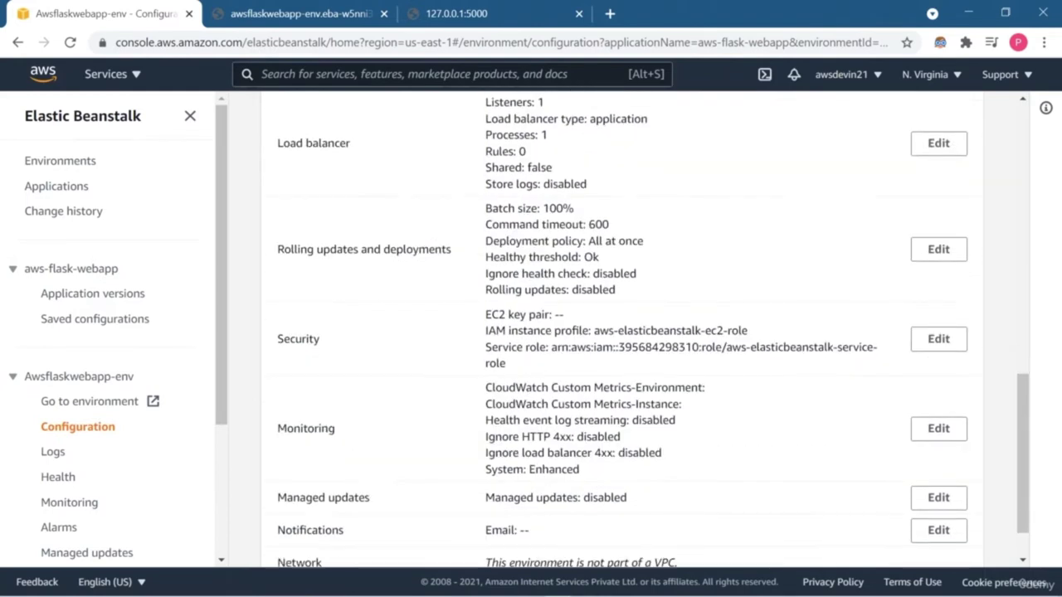
click(52, 451)
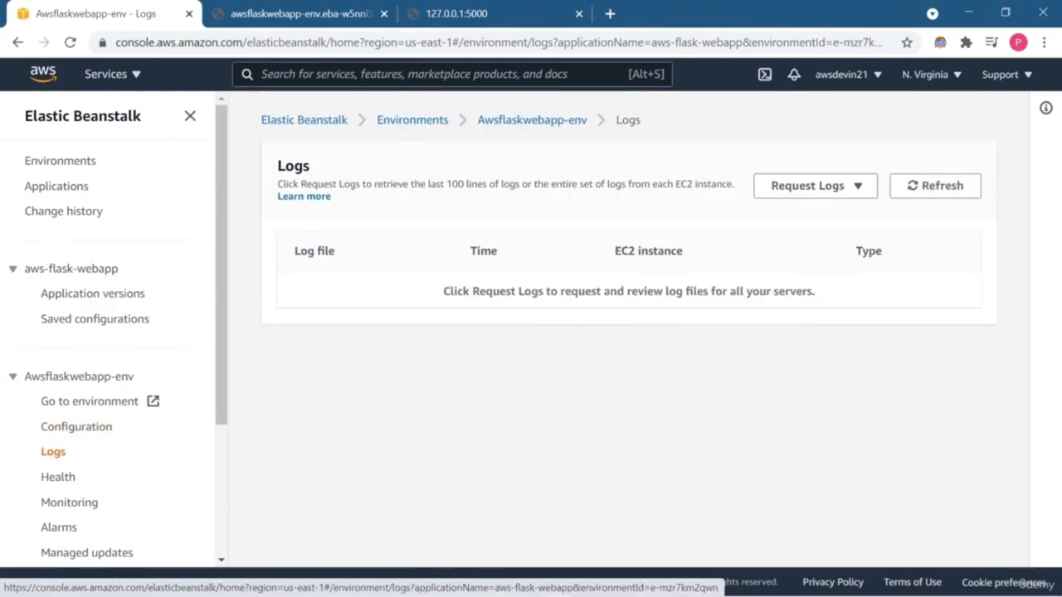
- Examine the enhanced health overview of Awsflaskwebapp-env, including the response, latency, load and CPU utilization columns
click(58, 477)
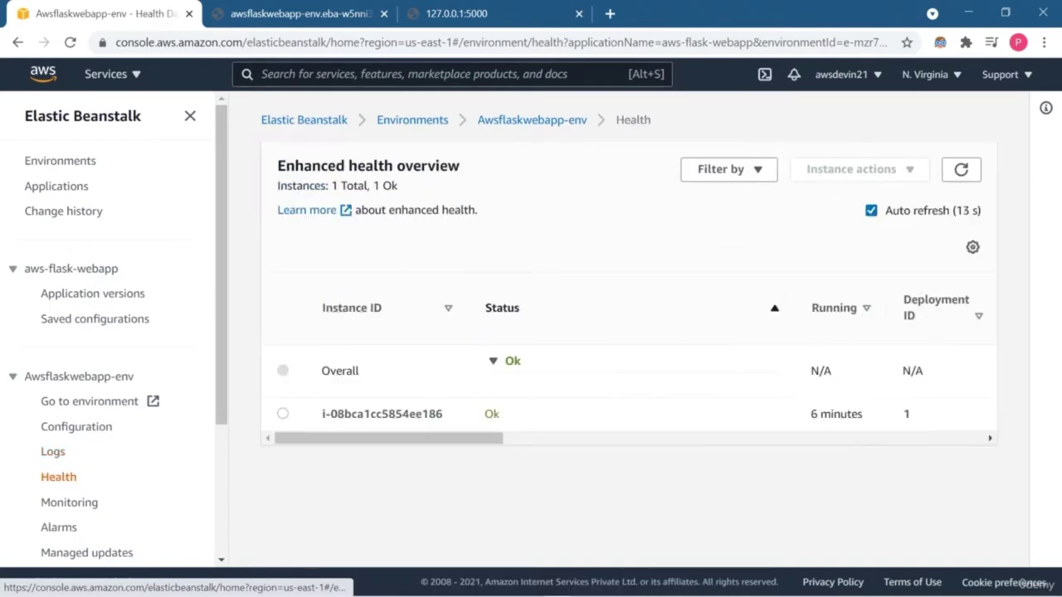
scroll(629, 373, right, 4)
scroll(629, 374, right, 6)
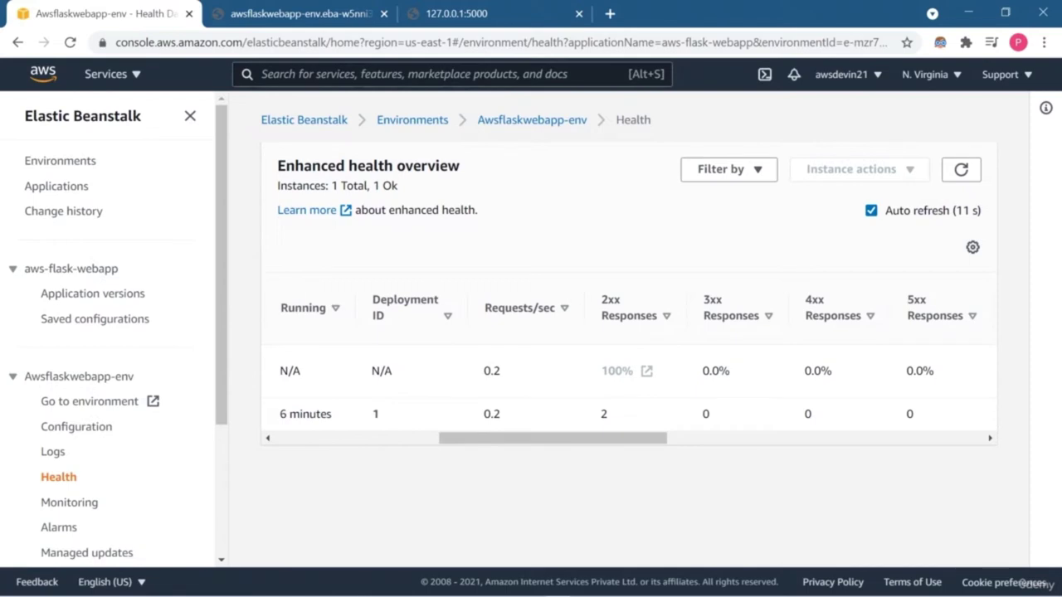
scroll(629, 373, right, 2)
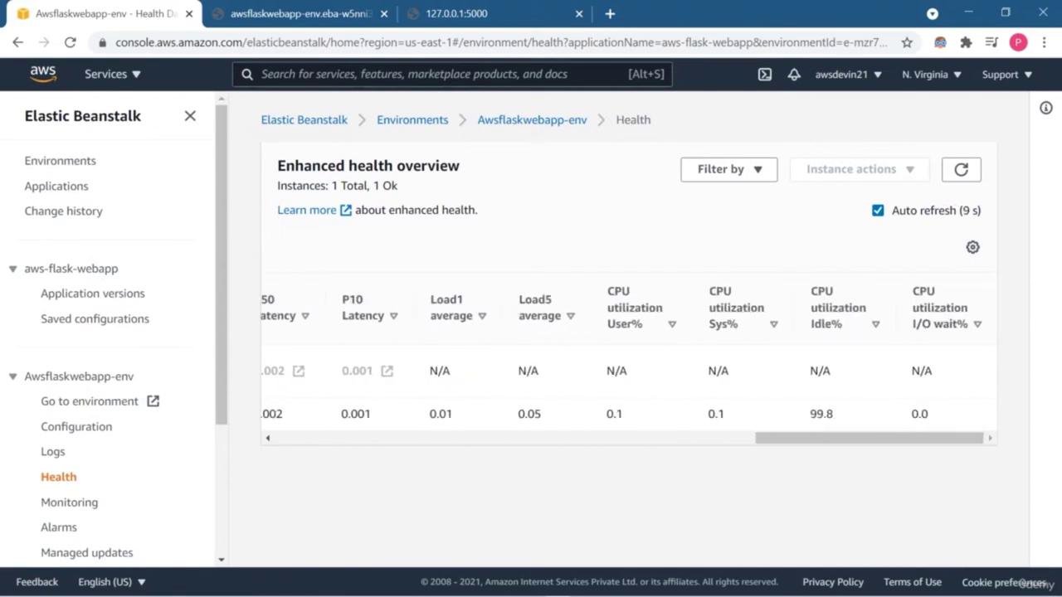
scroll(629, 373, left, 12)
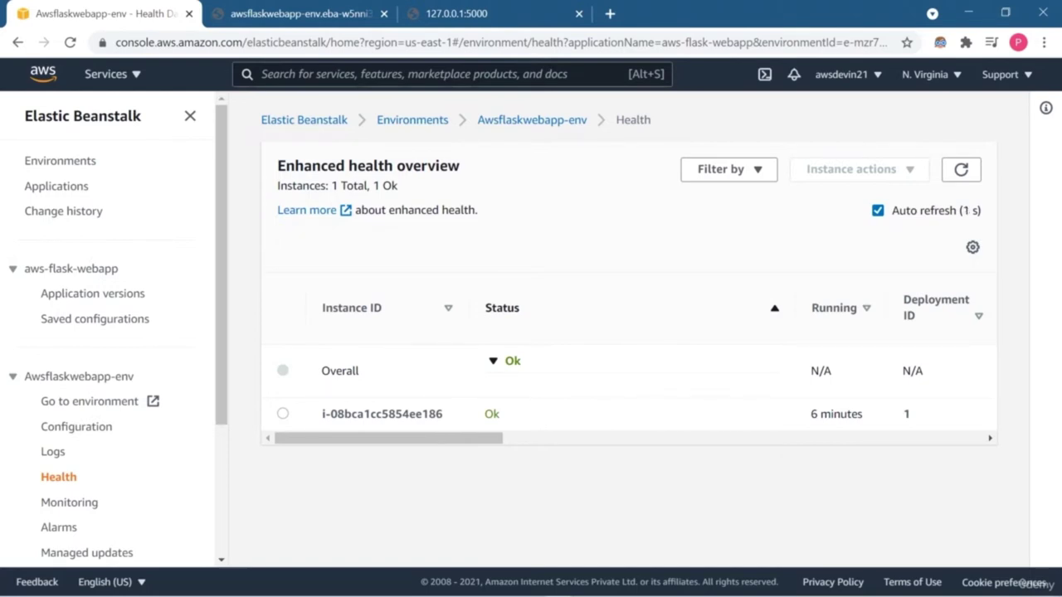
scroll(629, 390, right, 2)
scroll(629, 390, right, 8)
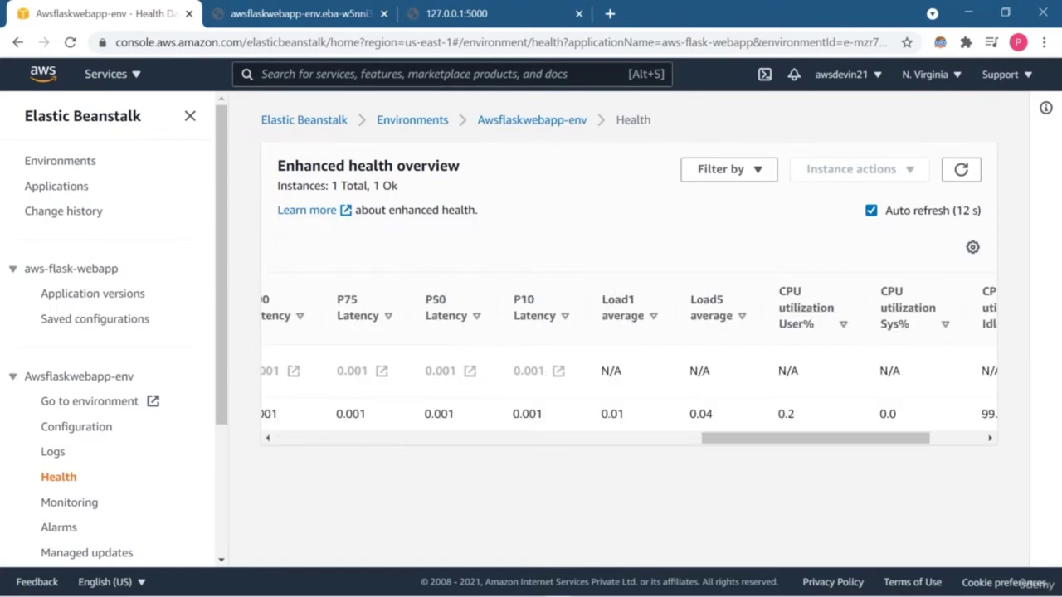
- Look through the Monitoring, Alarms, Managed updates, Events and Tags pages of Awsflaskwebapp-env
scroll(71, 452, down, 1)
click(71, 452)
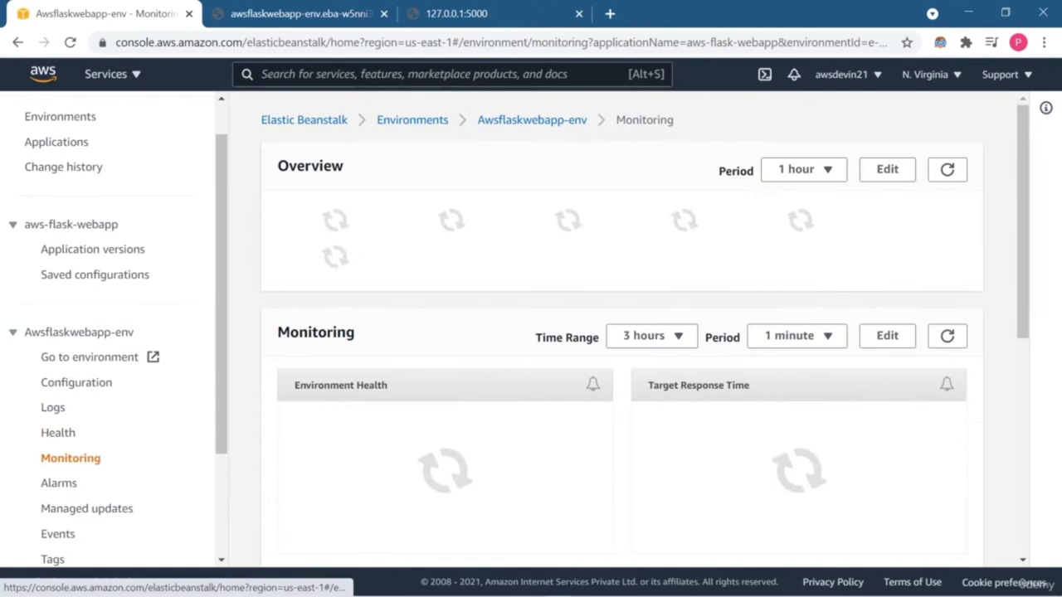
scroll(112, 332, down, 3)
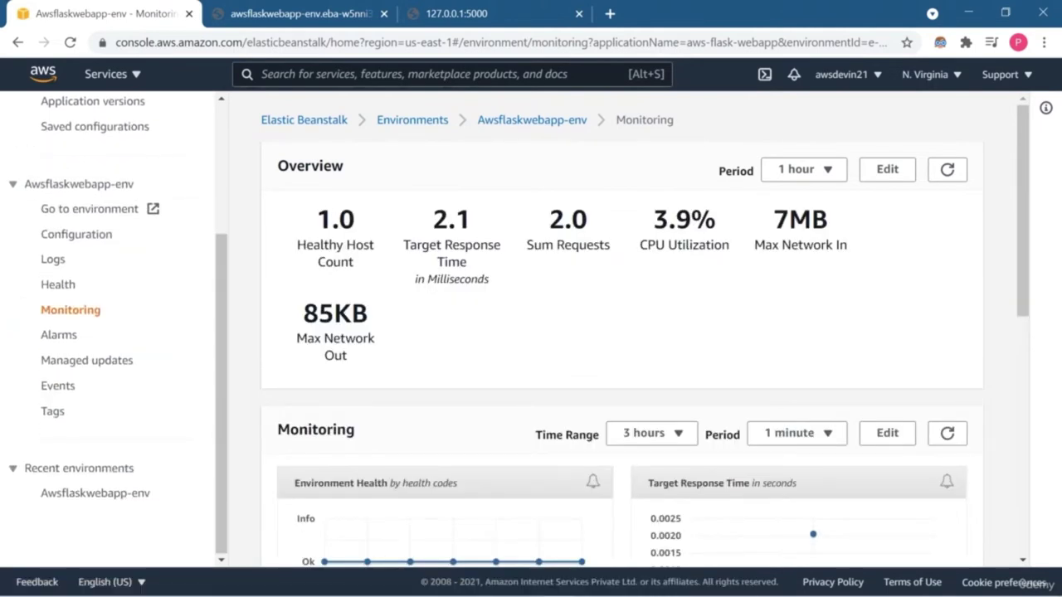
click(59, 335)
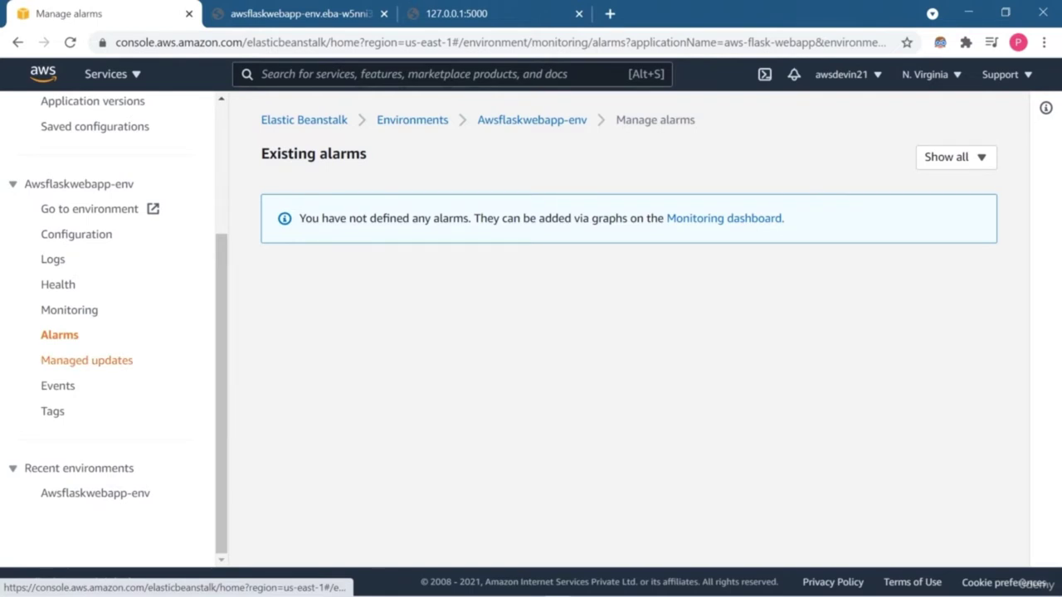
click(86, 360)
click(58, 386)
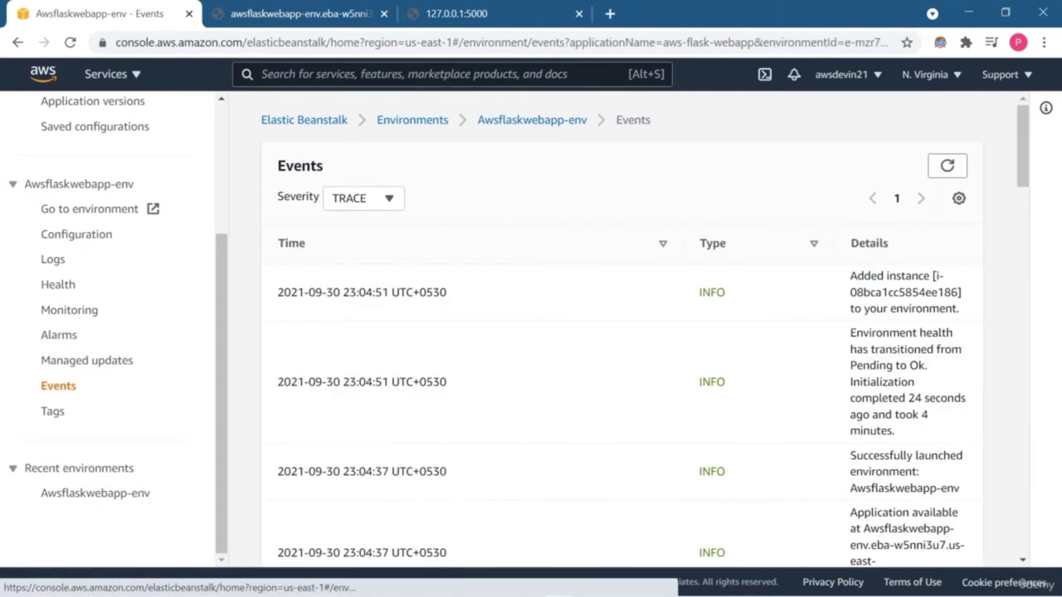
click(53, 411)
- View the lists of all Elastic Beanstalk applications and all environments, including the environment's URL, running version and platform
scroll(108, 332, up, 3)
click(57, 186)
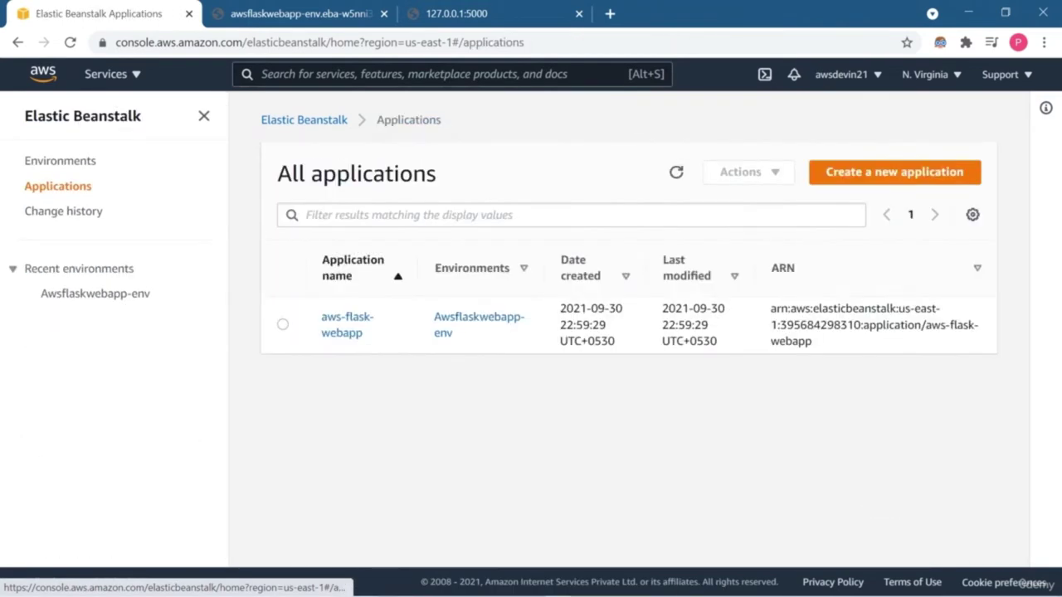
click(60, 160)
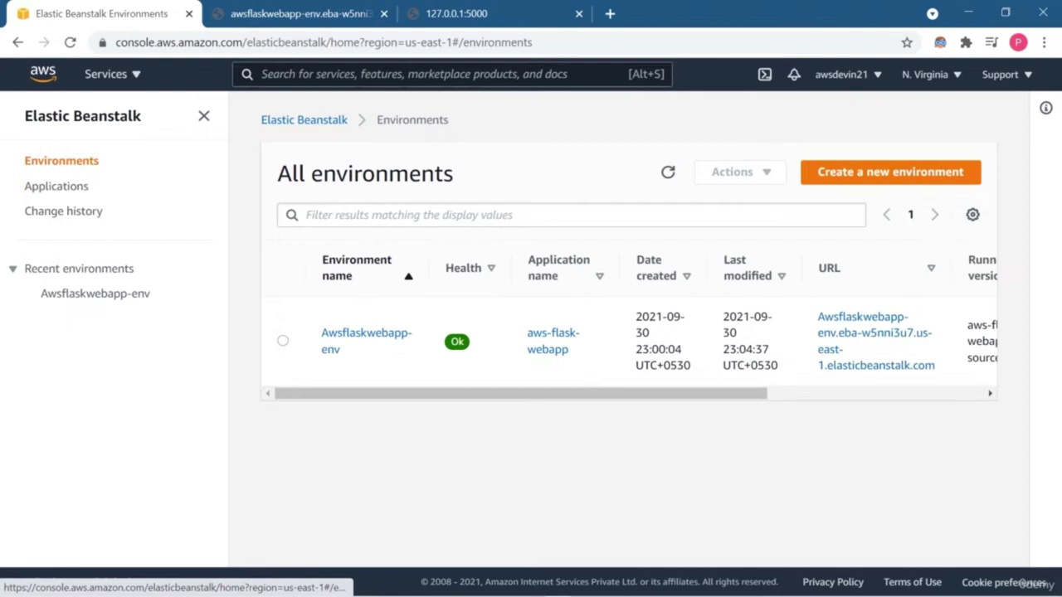
scroll(627, 340, right, 5)
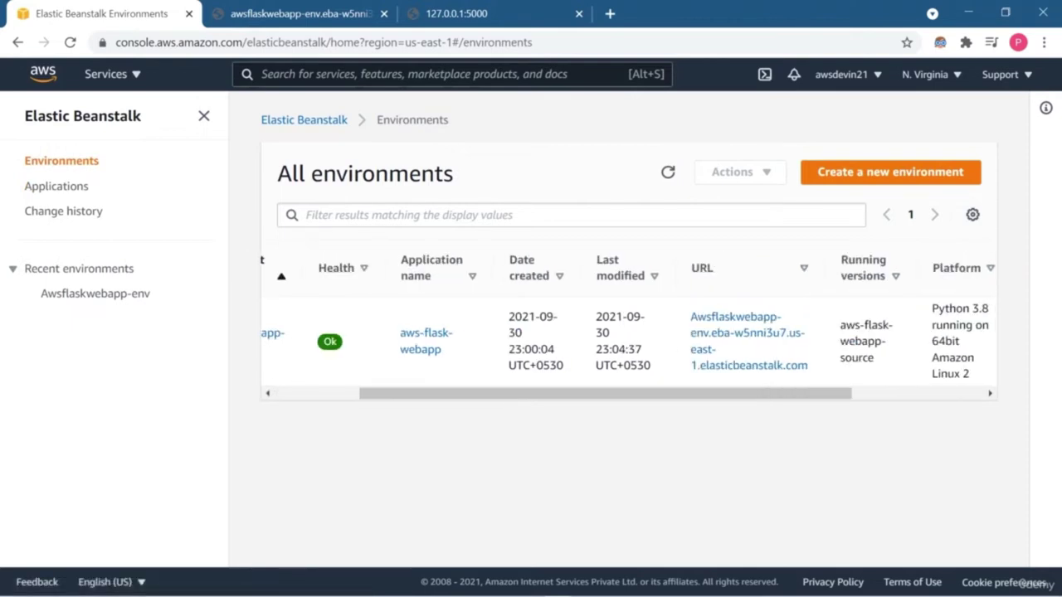
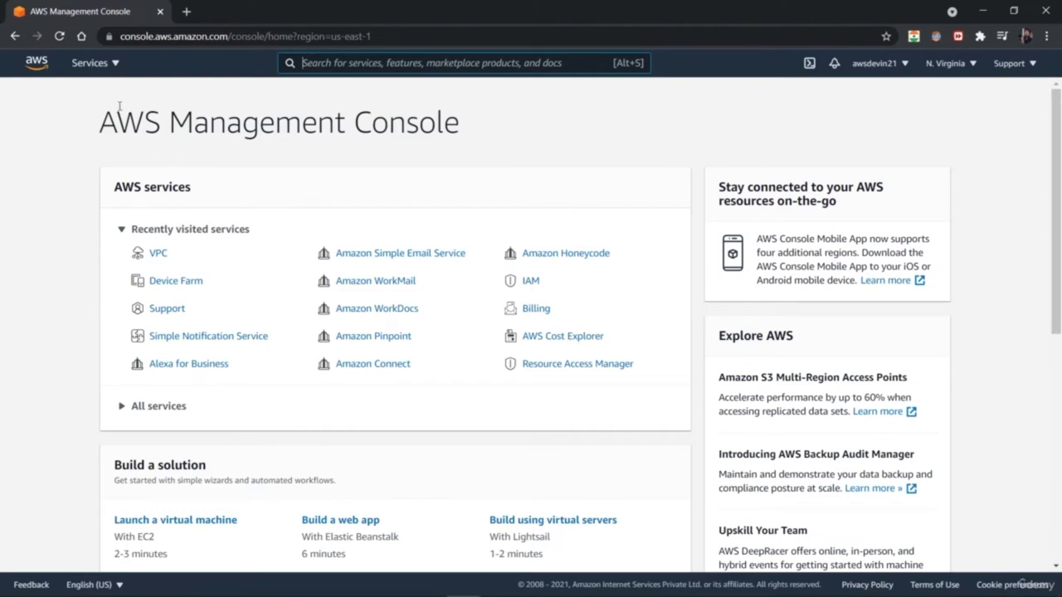
- Browse all AWS services and open VPC from the Networking & Content Delivery category
click(107, 65)
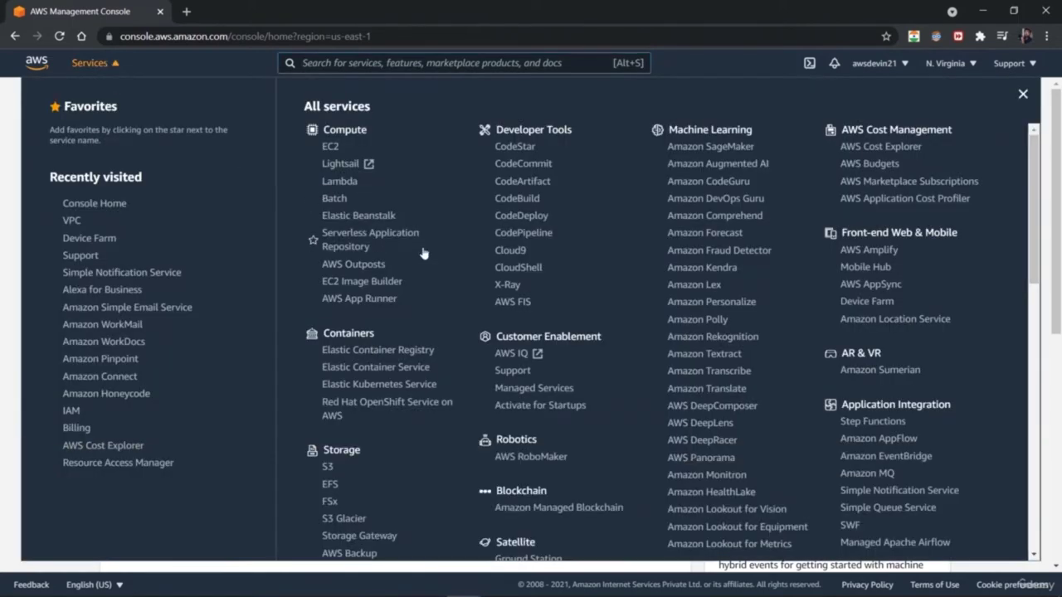
scroll(433, 265, down, 2)
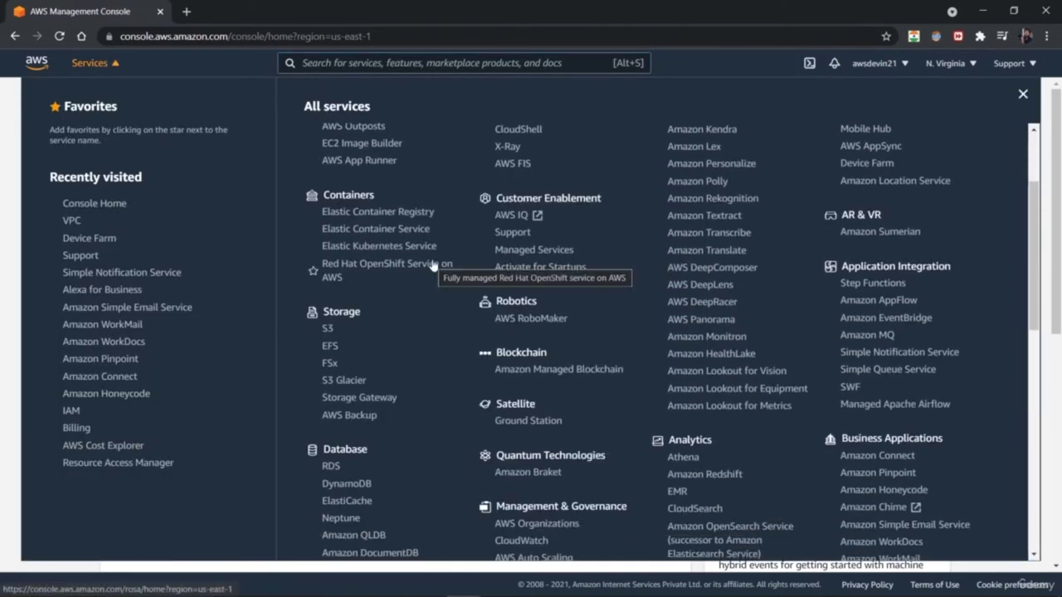
scroll(432, 266, down, 1)
scroll(432, 266, up, 1)
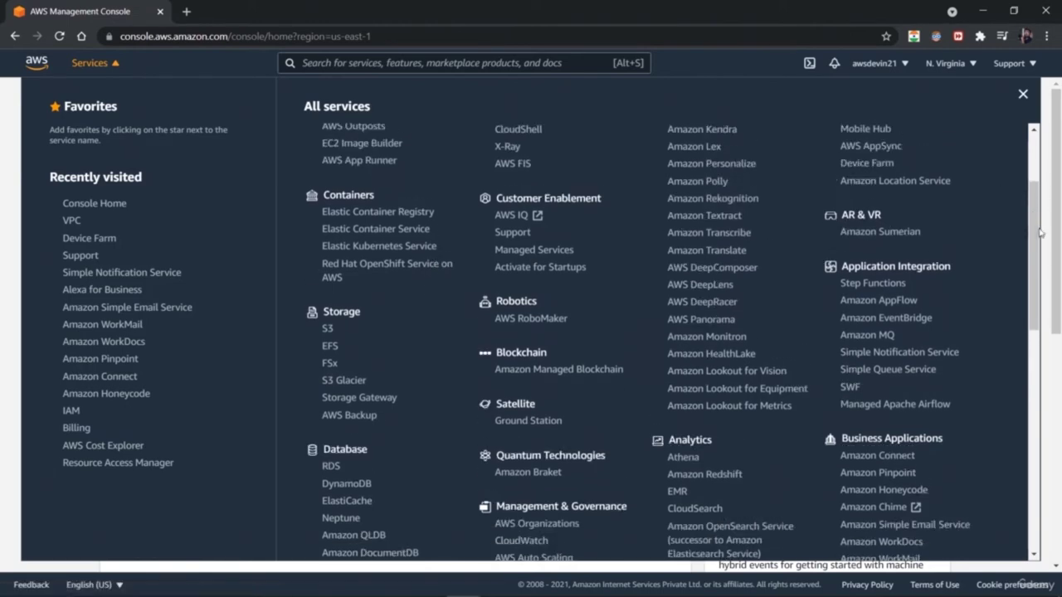
drag(1037, 230, 1031, 421)
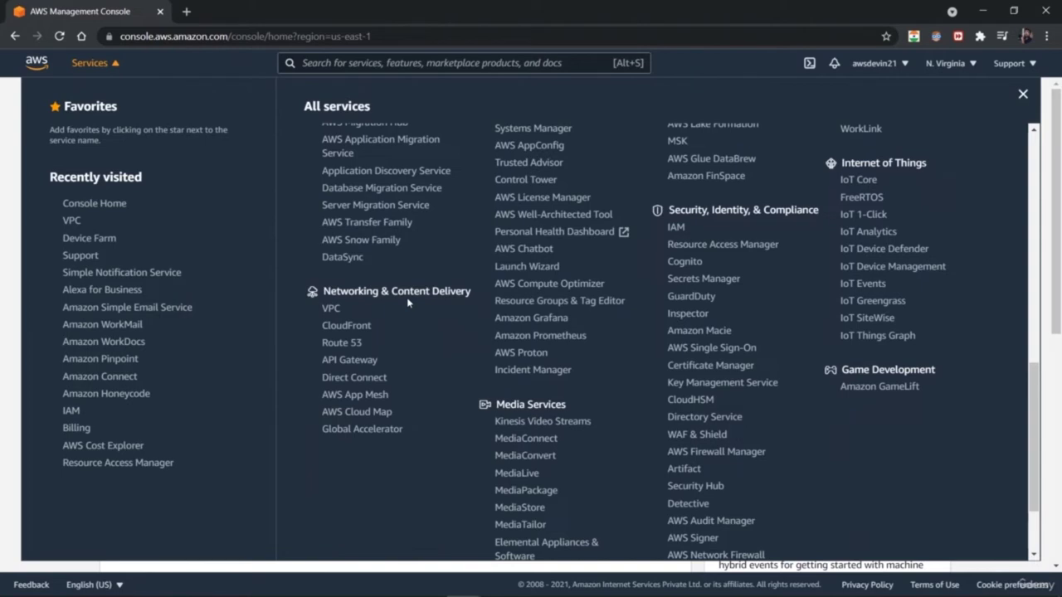
click(334, 311)
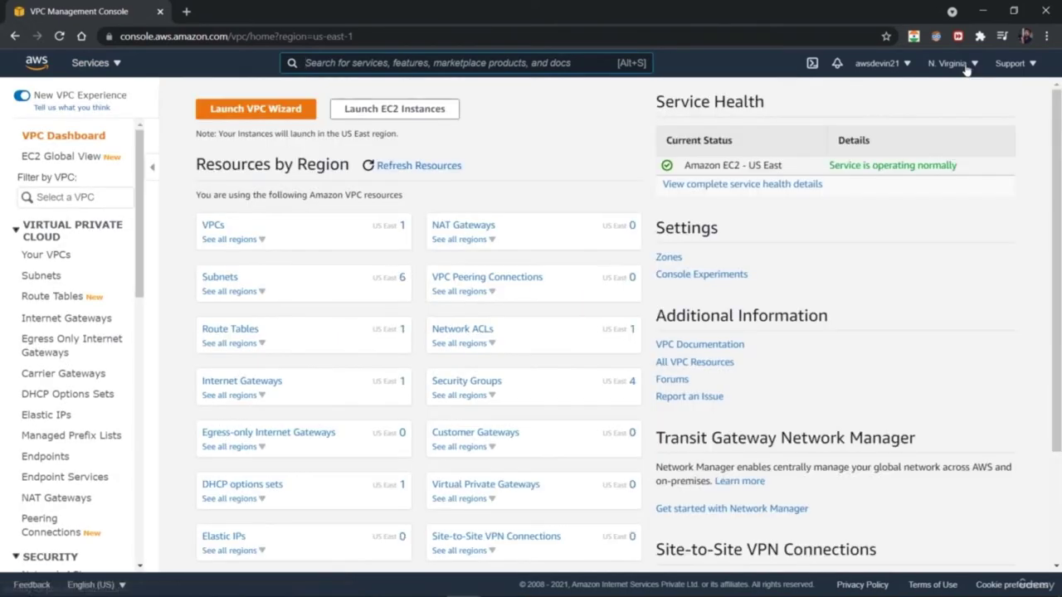
- Look through the full list of available AWS regions and close it without switching region
click(962, 66)
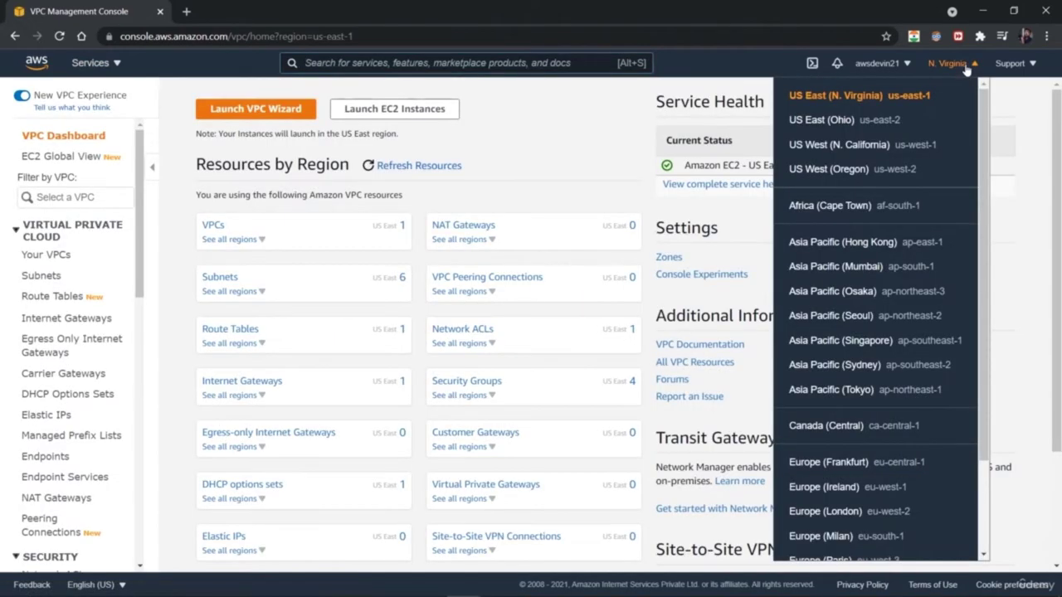
drag(984, 146, 986, 256)
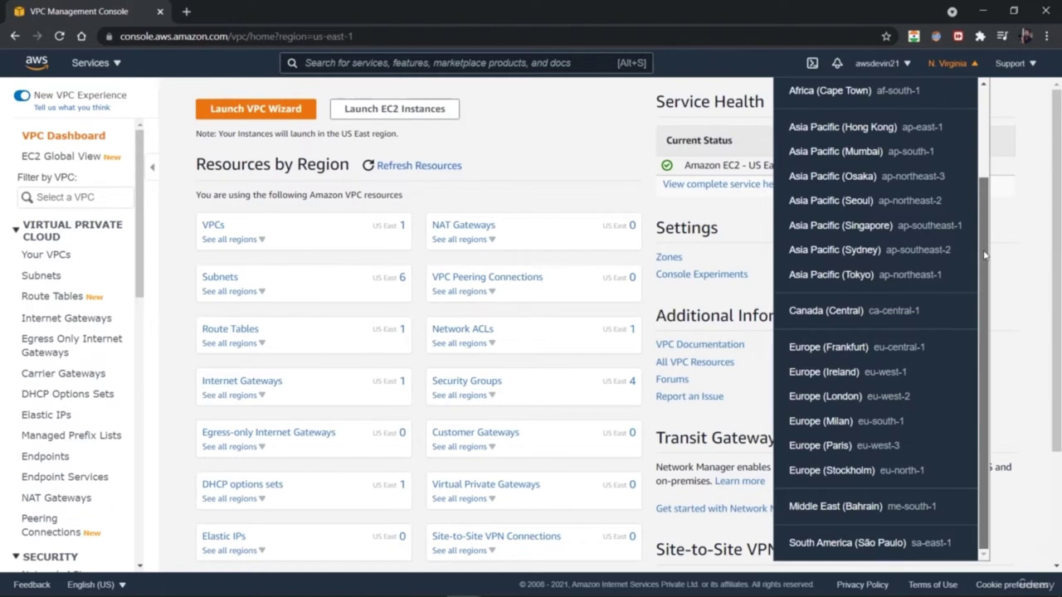
drag(986, 241, 1000, 133)
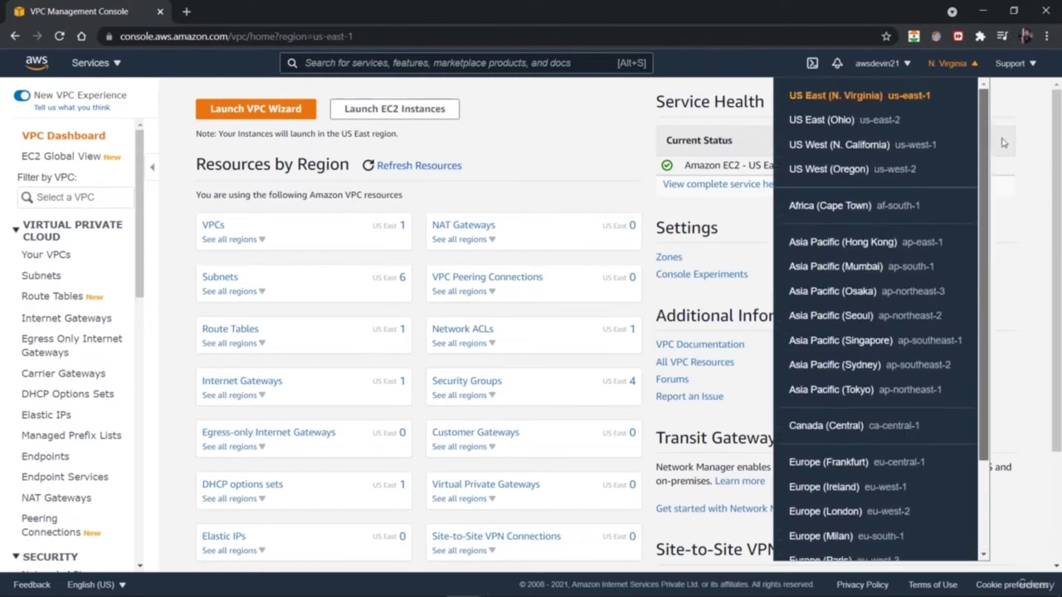
click(1026, 227)
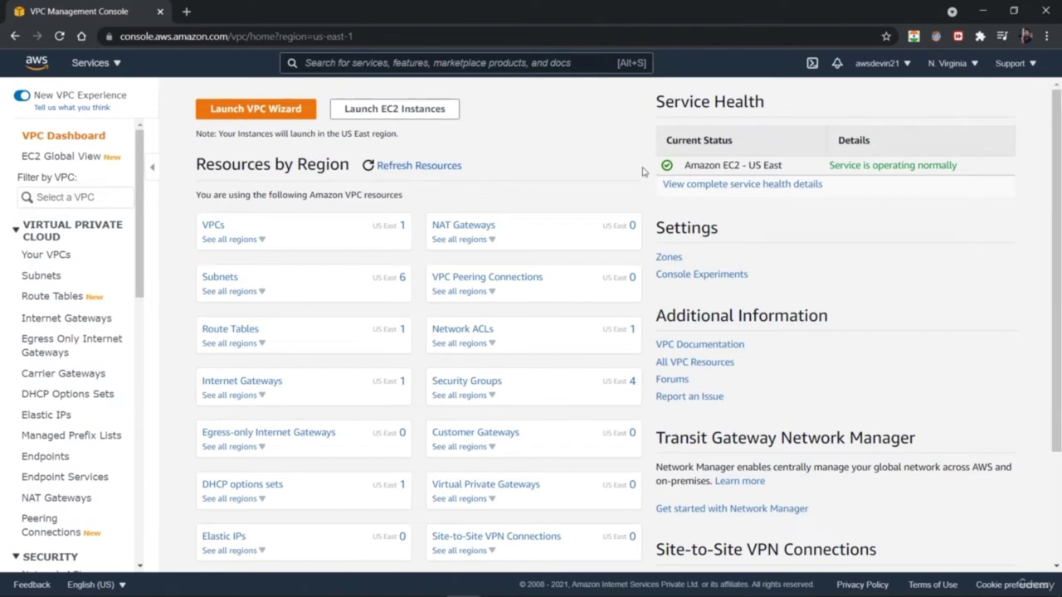
- Try switching off the New VPC Experience, dismiss the feedback form and switch the new experience back on
click(19, 99)
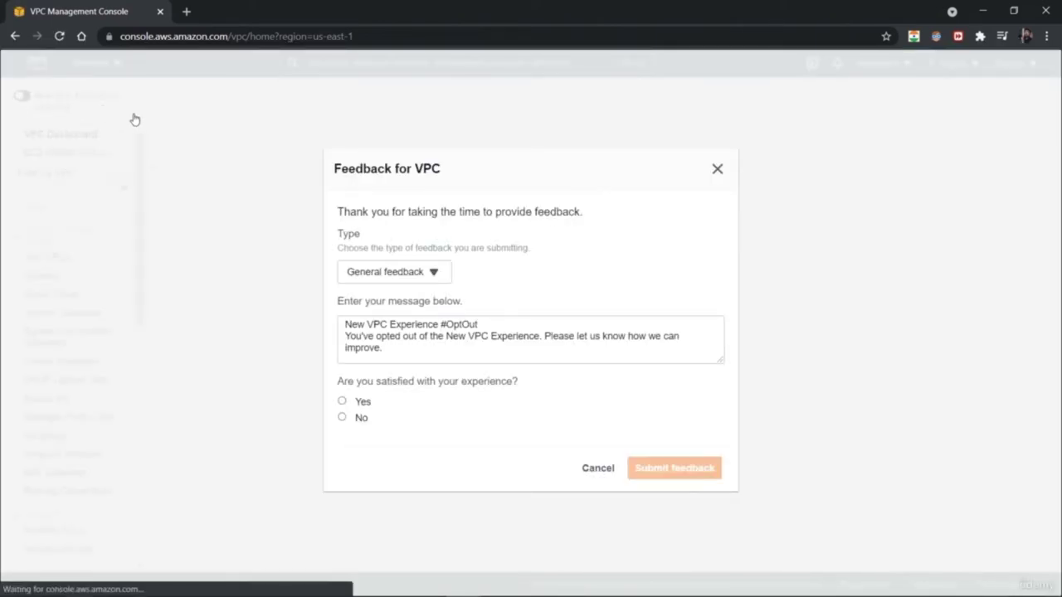
click(717, 169)
click(21, 97)
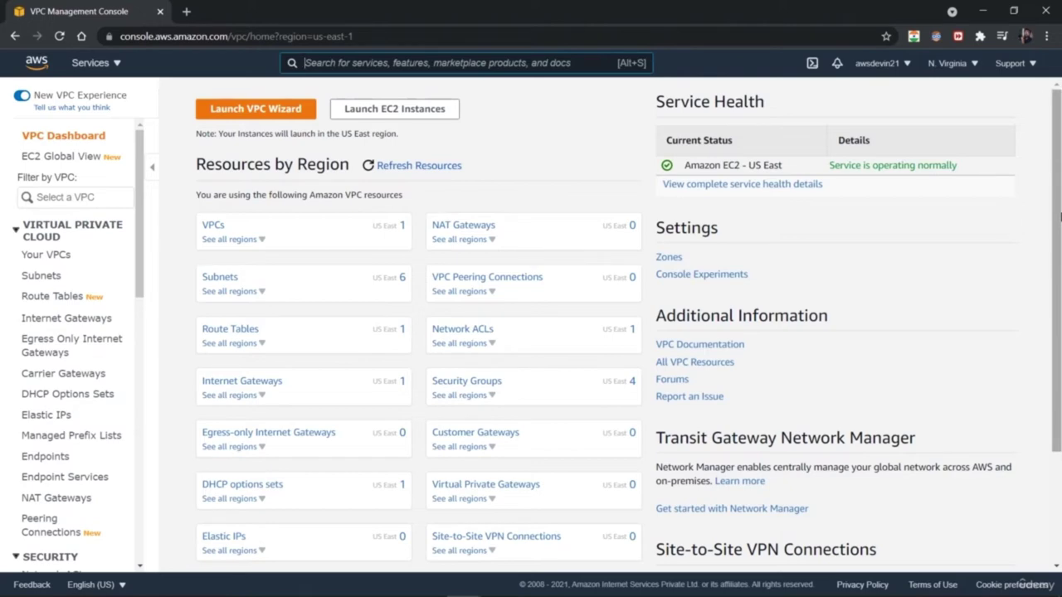
- Look over the VPC dashboard and read the whole side navigation from Virtual Private Cloud to Traffic Mirroring
mouse_move(1060, 218)
mouse_down()
mouse_move(1058, 324)
mouse_move(1048, 224)
mouse_up()
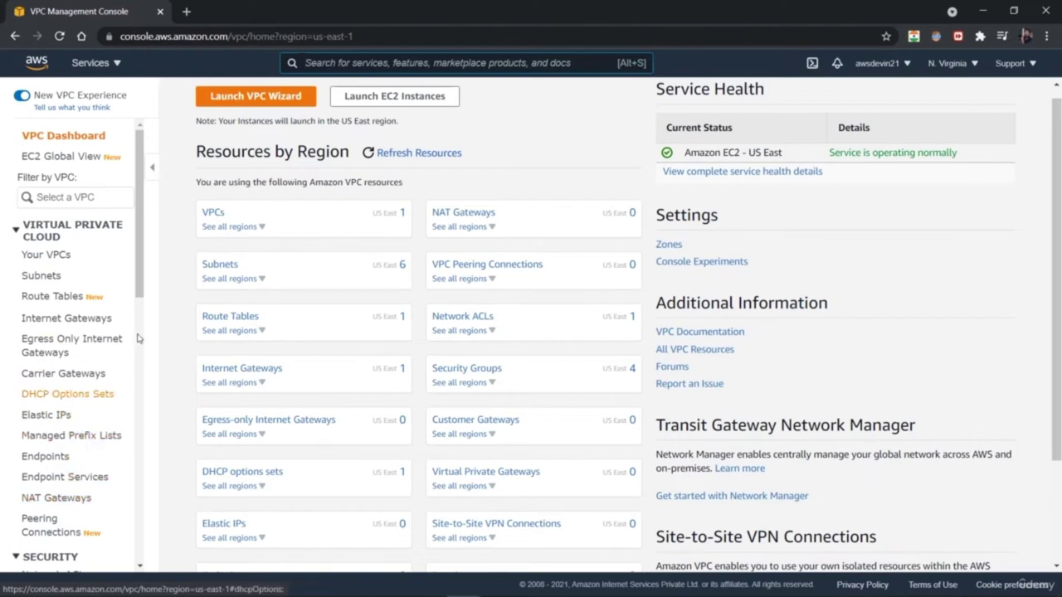
scroll(142, 338, down, 2)
scroll(143, 337, down, 2)
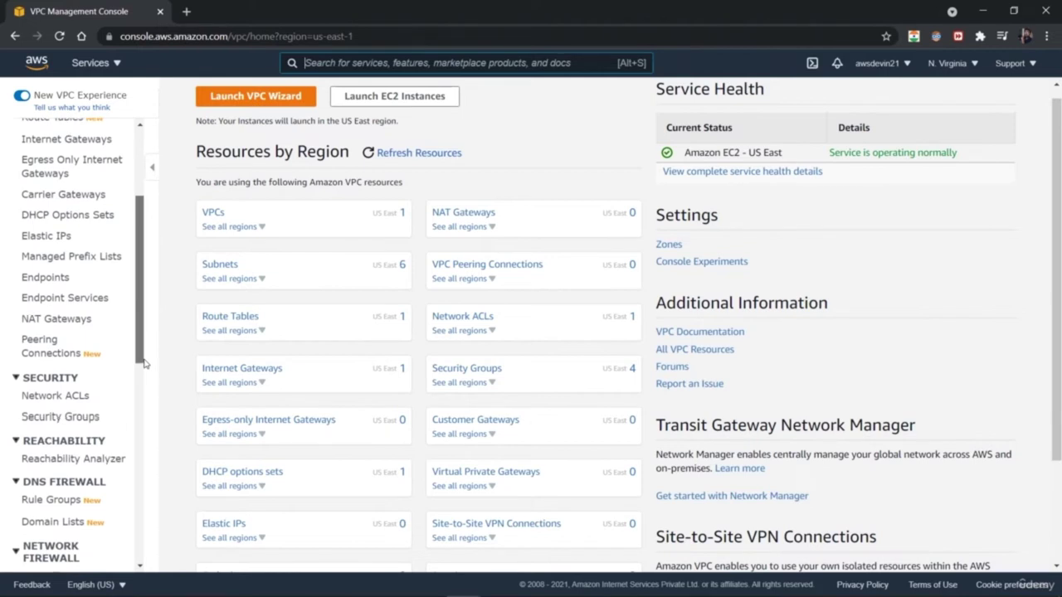
drag(143, 362, 157, 401)
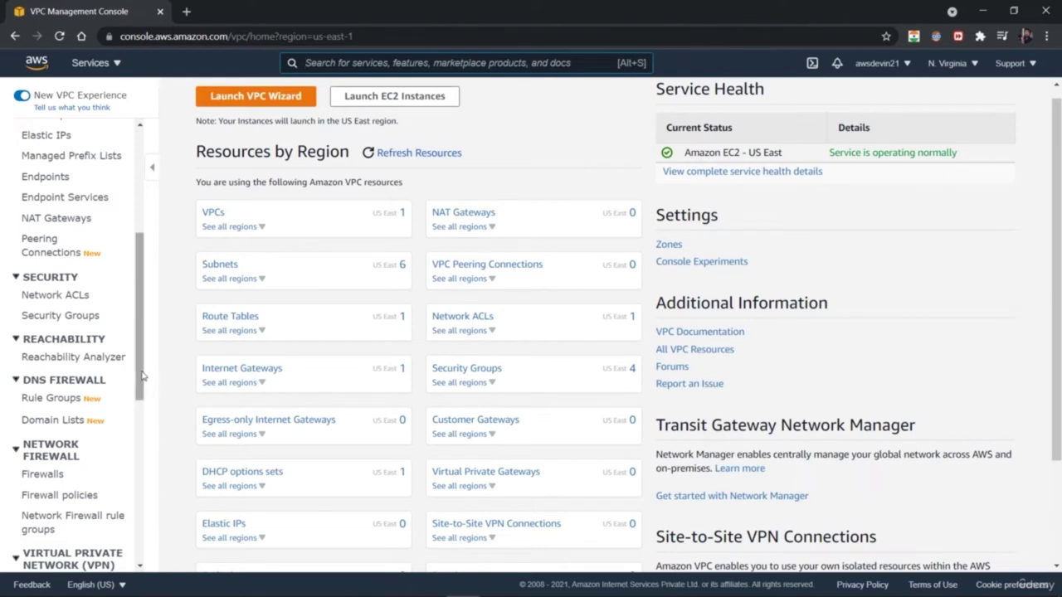
scroll(143, 382, down, 1)
scroll(143, 382, down, 1)
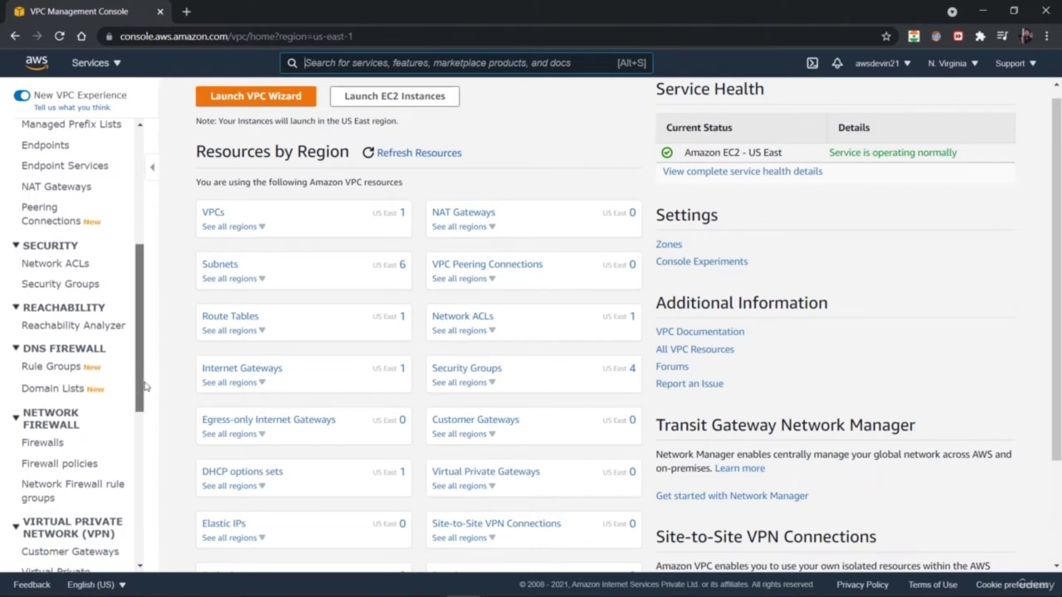
drag(144, 386, 153, 421)
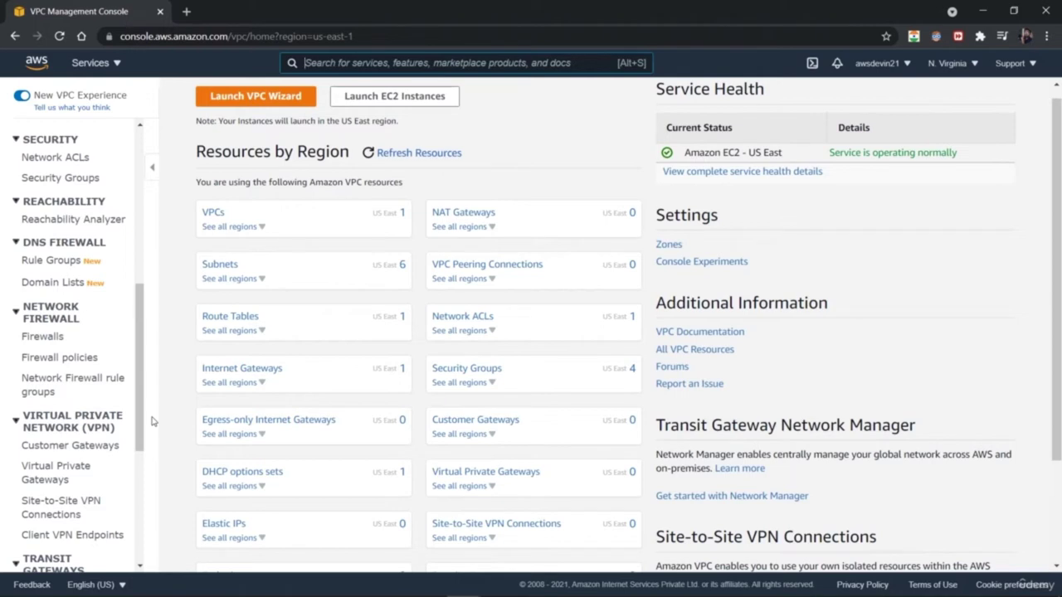
drag(141, 422, 145, 531)
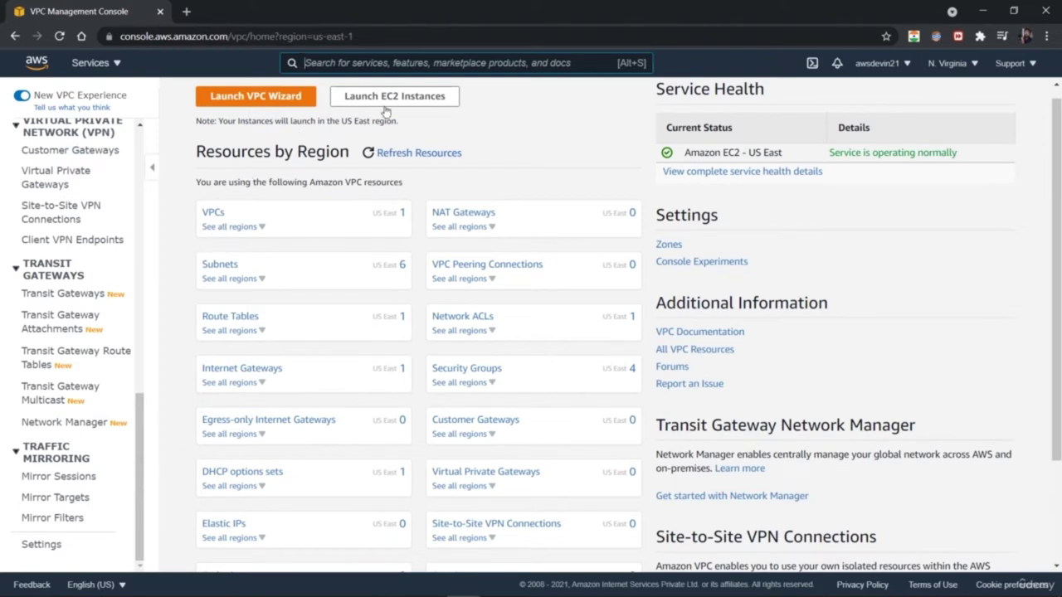
drag(140, 467, 140, 203)
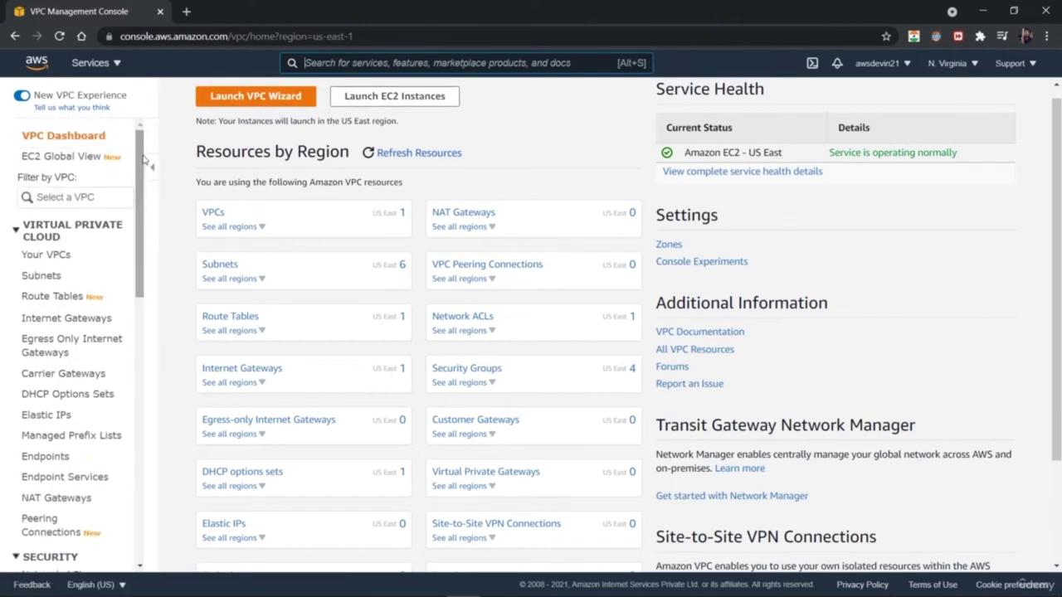
- Open Your VPCs and Subnets in separate browser tabs and switch to the Your VPCs list
right_click(58, 257)
click(91, 264)
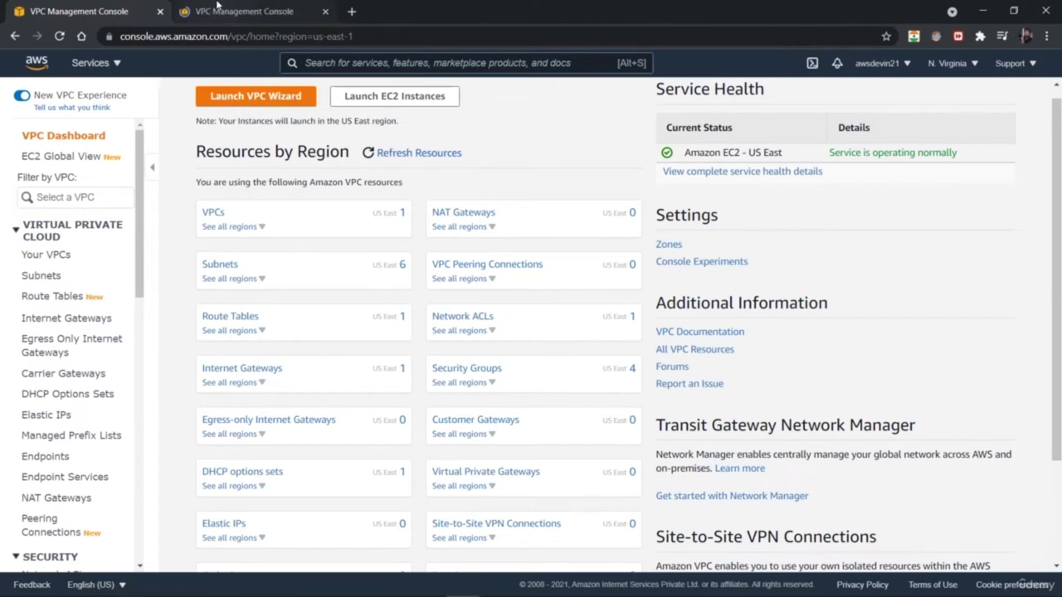
right_click(50, 275)
click(62, 282)
click(249, 11)
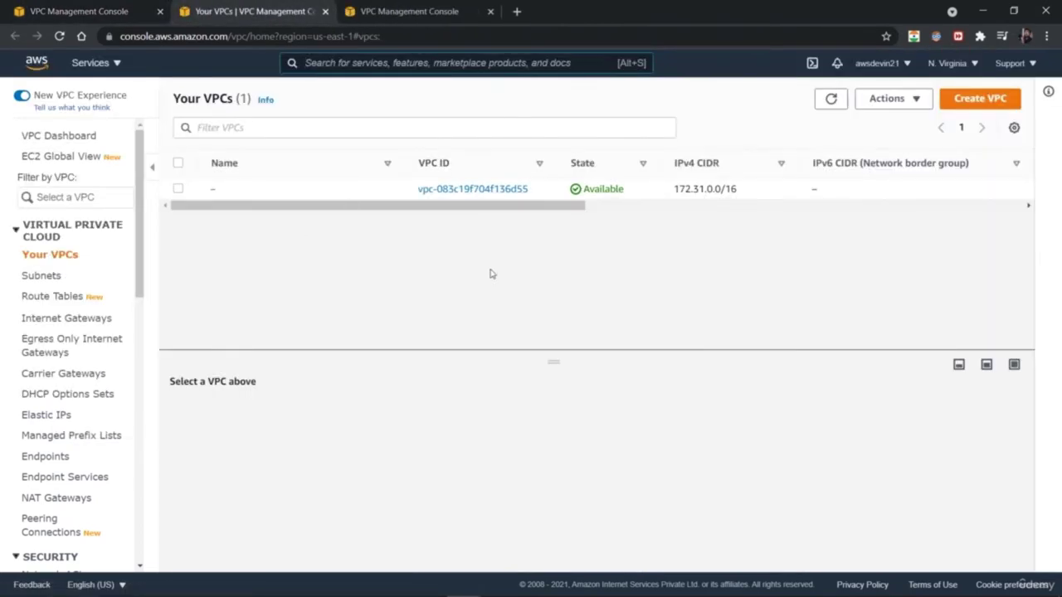
- Open the existing VPC and review its details, CIDRs, flow logs, tags and available actions
click(484, 191)
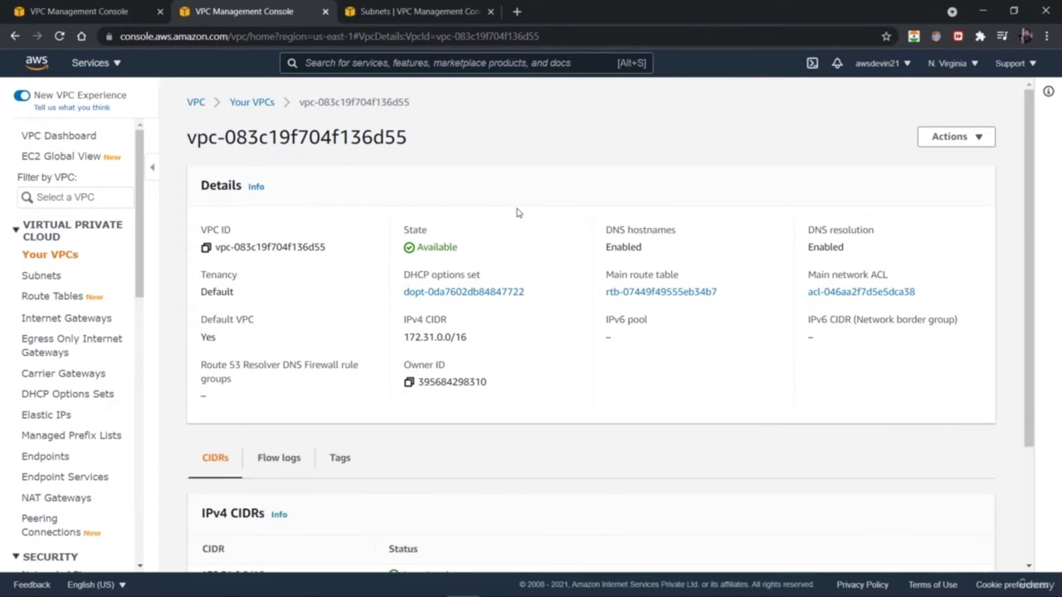
drag(1032, 298, 1012, 436)
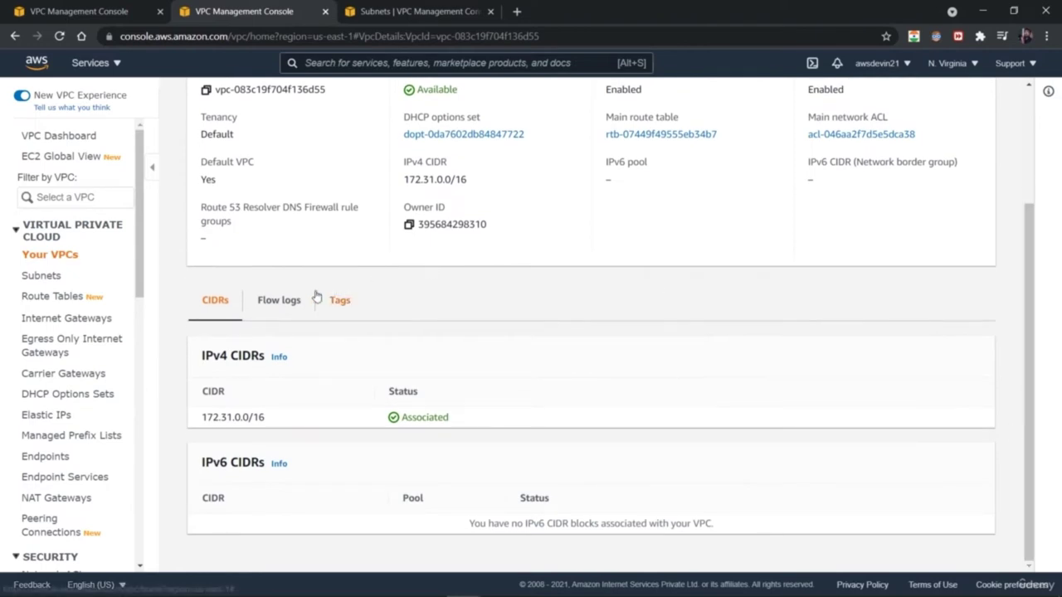
click(287, 301)
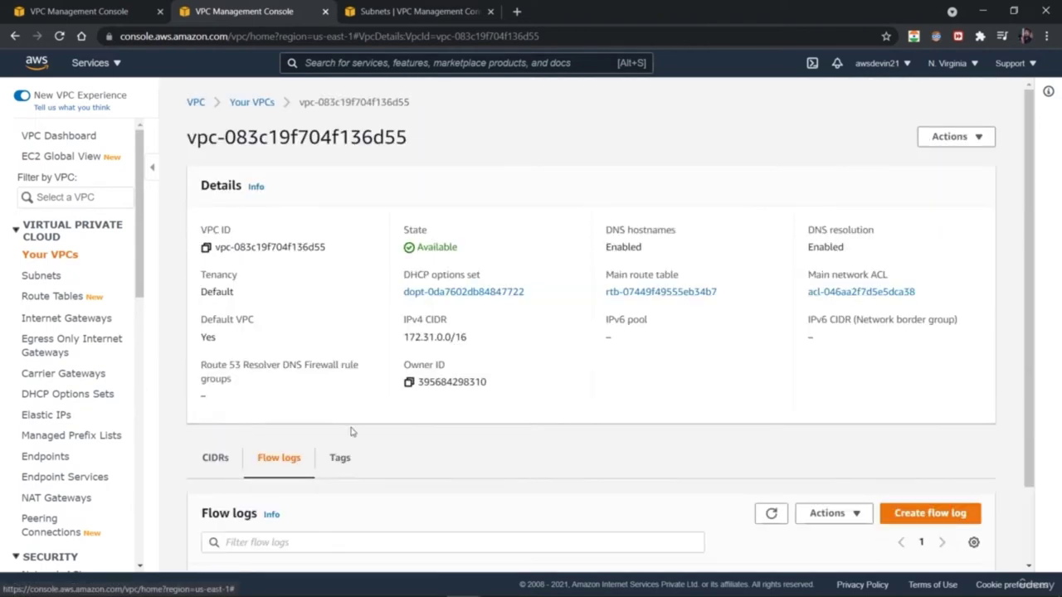
click(339, 463)
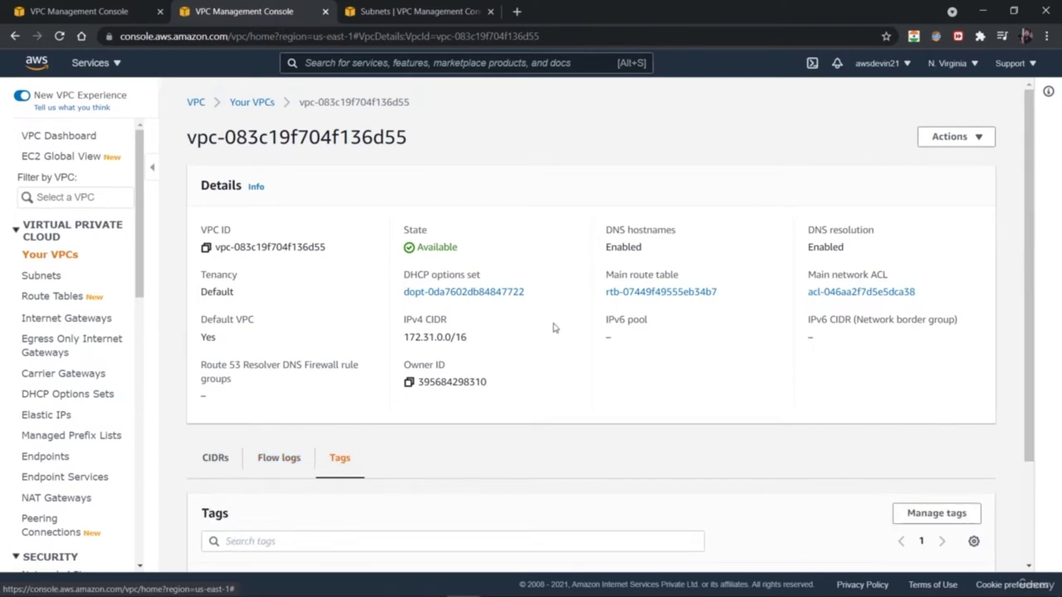
click(980, 138)
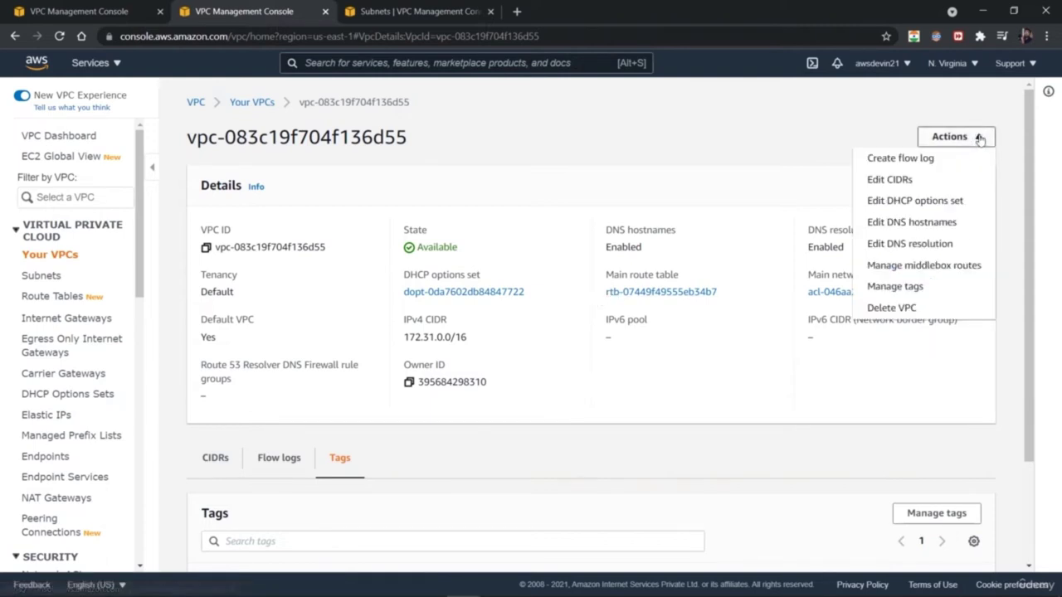
click(979, 137)
- Switch to the Subnets list and check its available actions with no subnet selected
click(464, 10)
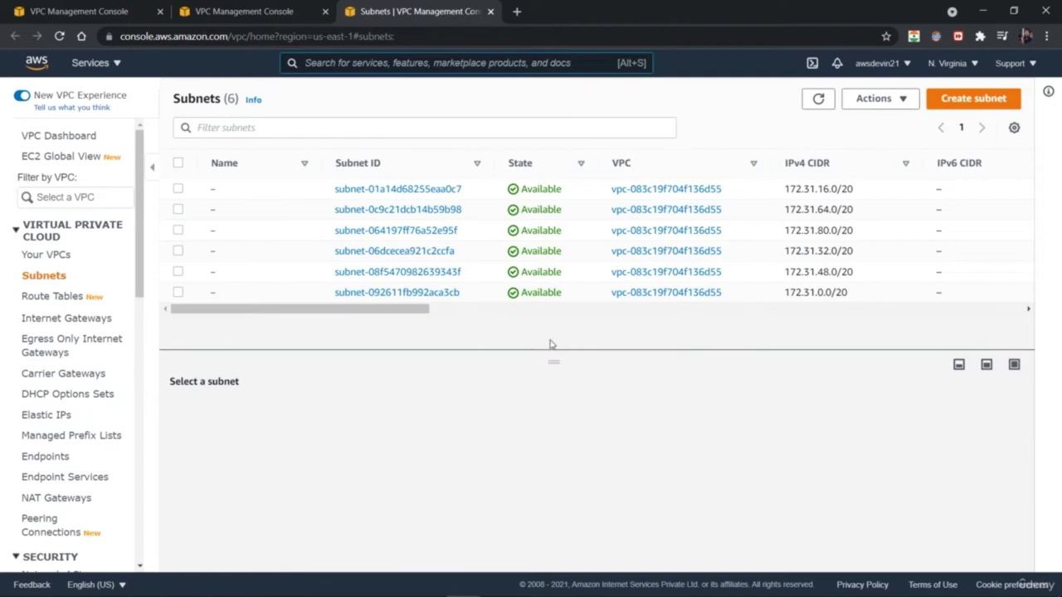
click(889, 110)
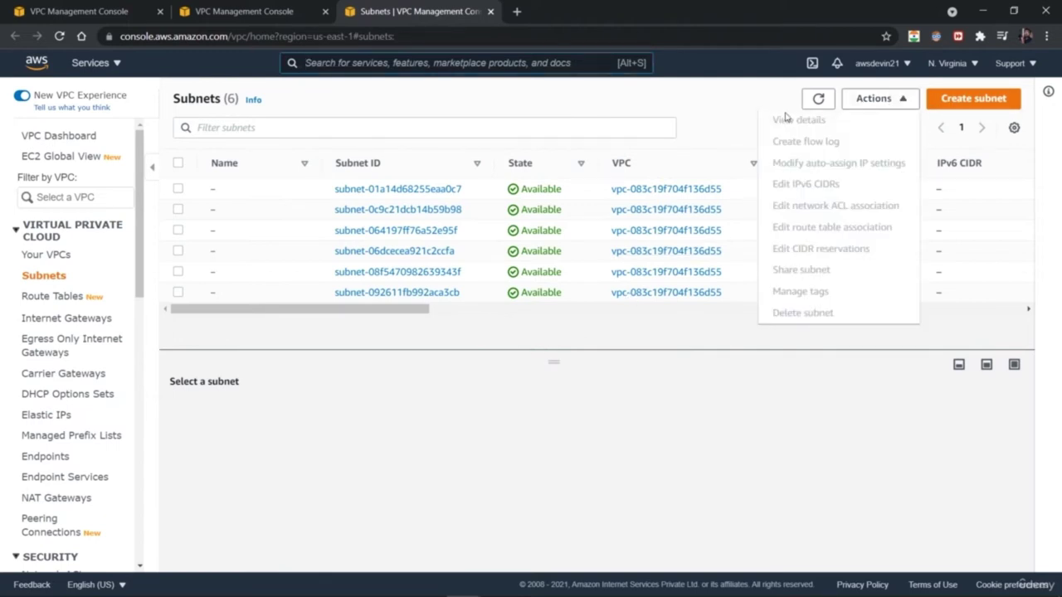
click(726, 114)
- Select the subnet with IPv4 CIDR 172.31.16.0/20 and read through all its details
click(177, 190)
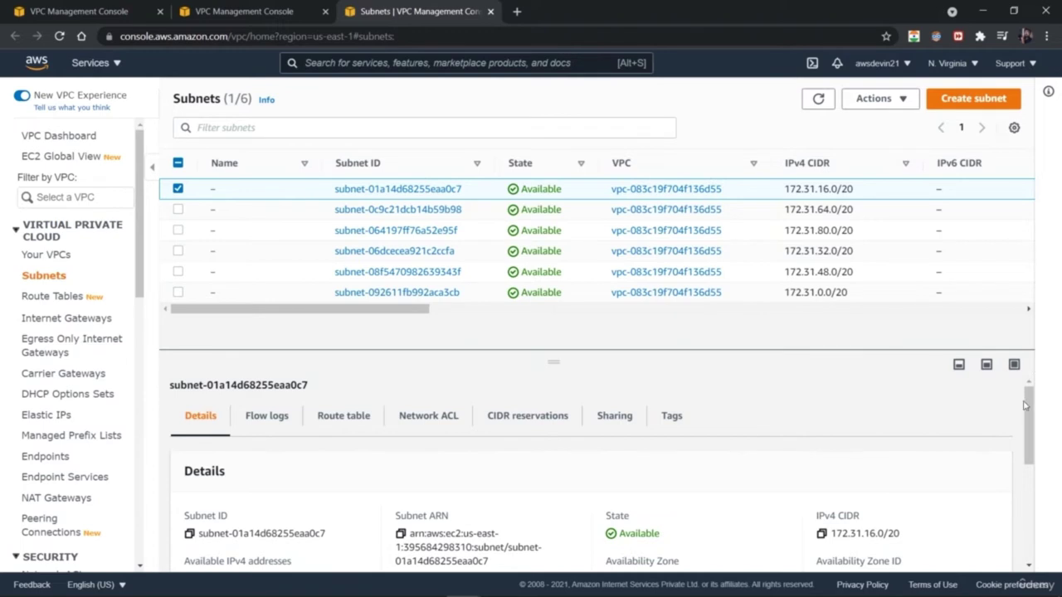
scroll(1025, 407, down, 1)
scroll(1025, 407, up, 1)
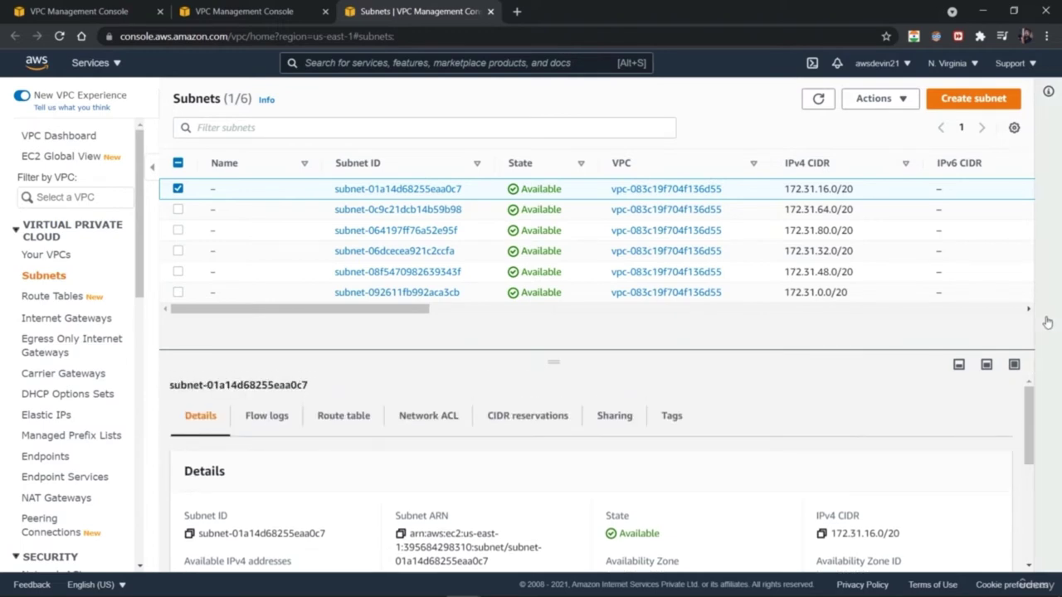
scroll(1028, 439, down, 1)
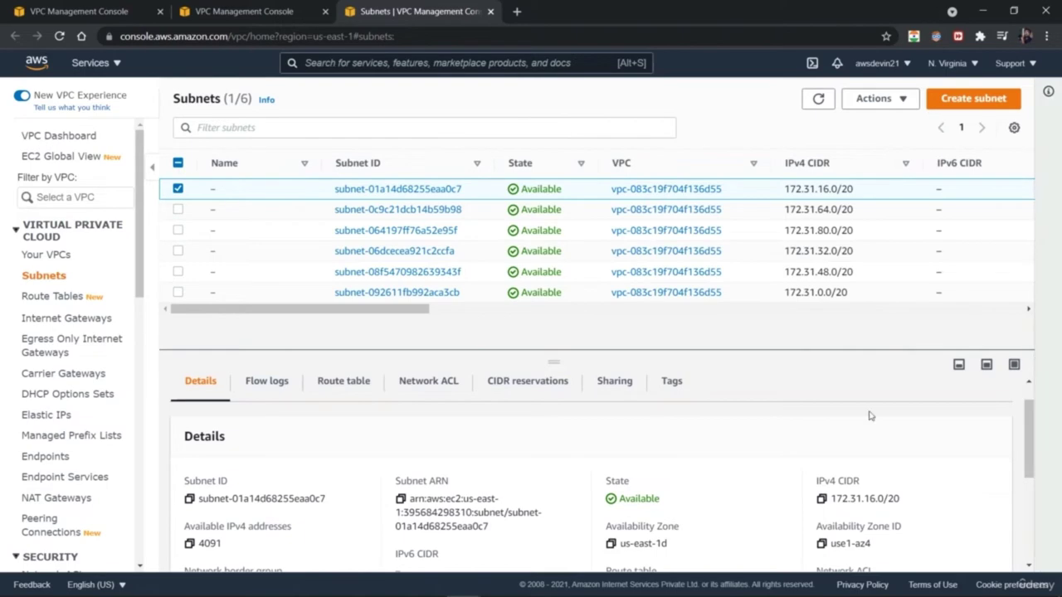
scroll(752, 448, down, 3)
scroll(727, 448, down, 3)
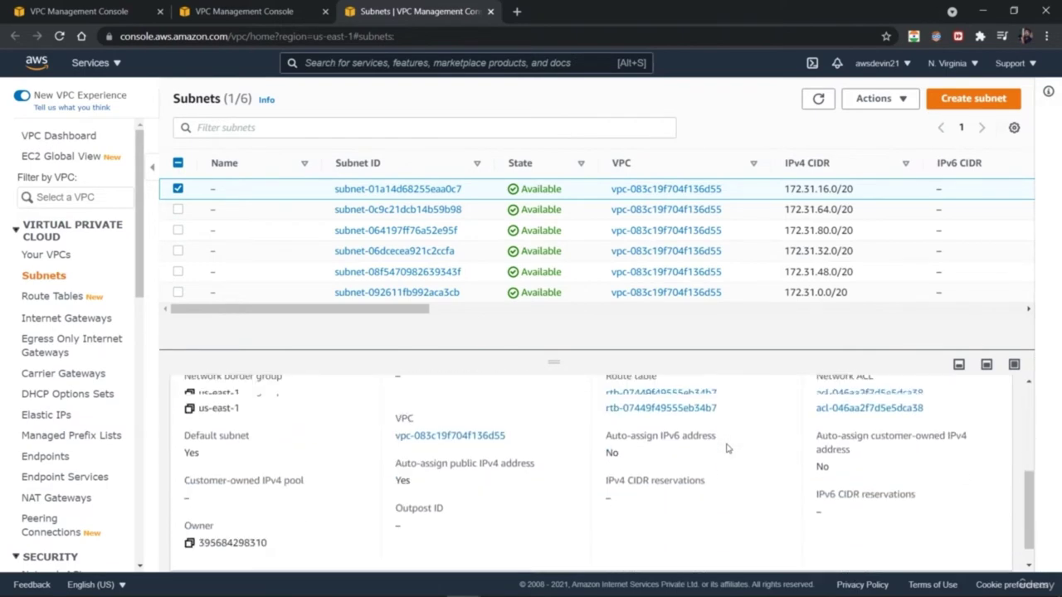
scroll(726, 448, up, 7)
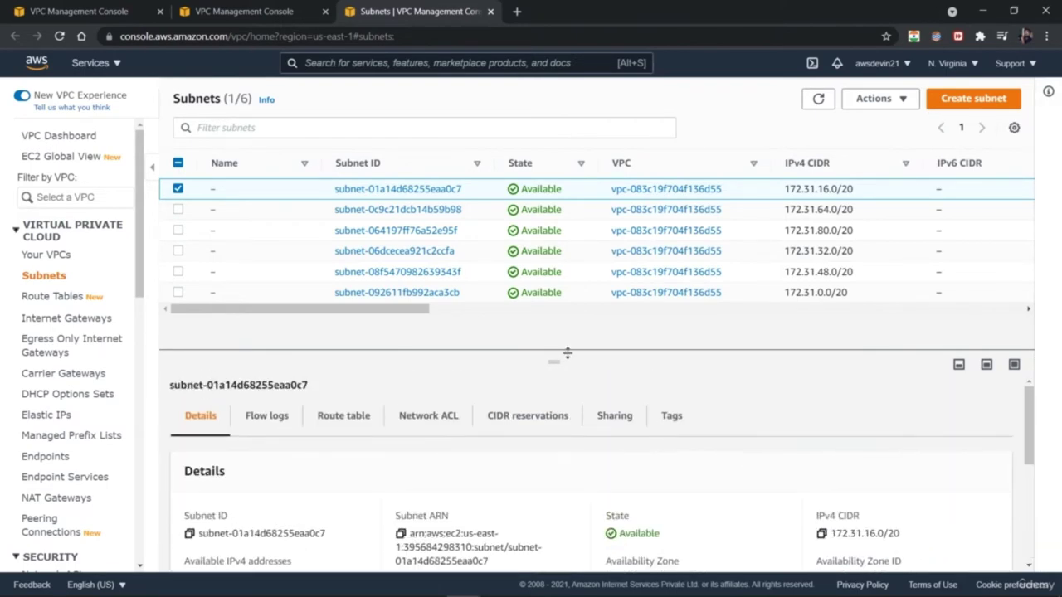
- Enlarge the subnet details pane and highlight the full subnet ARN
drag(565, 353, 583, 191)
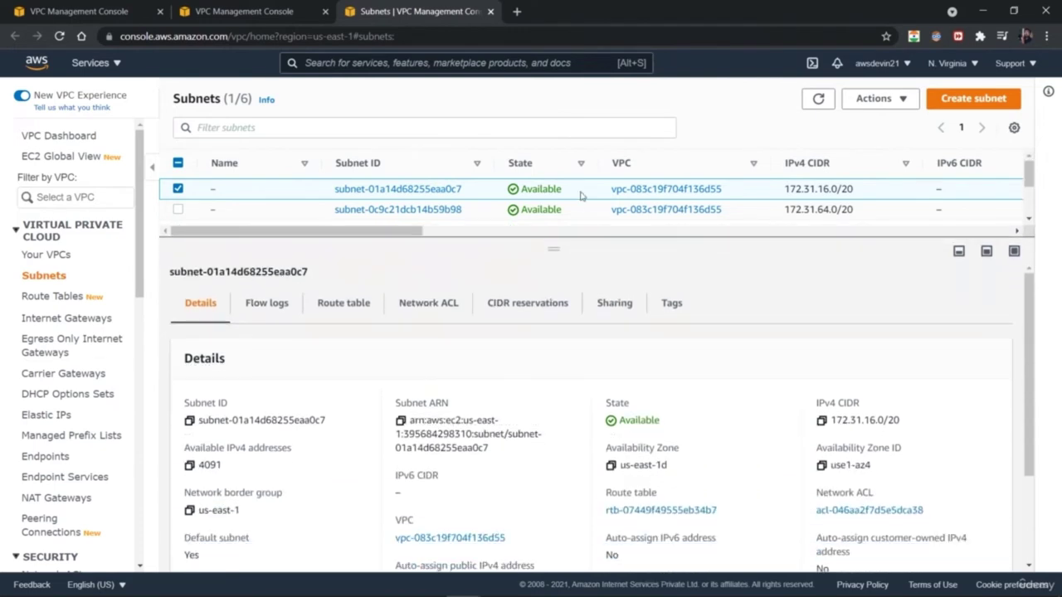
drag(579, 250, 577, 306)
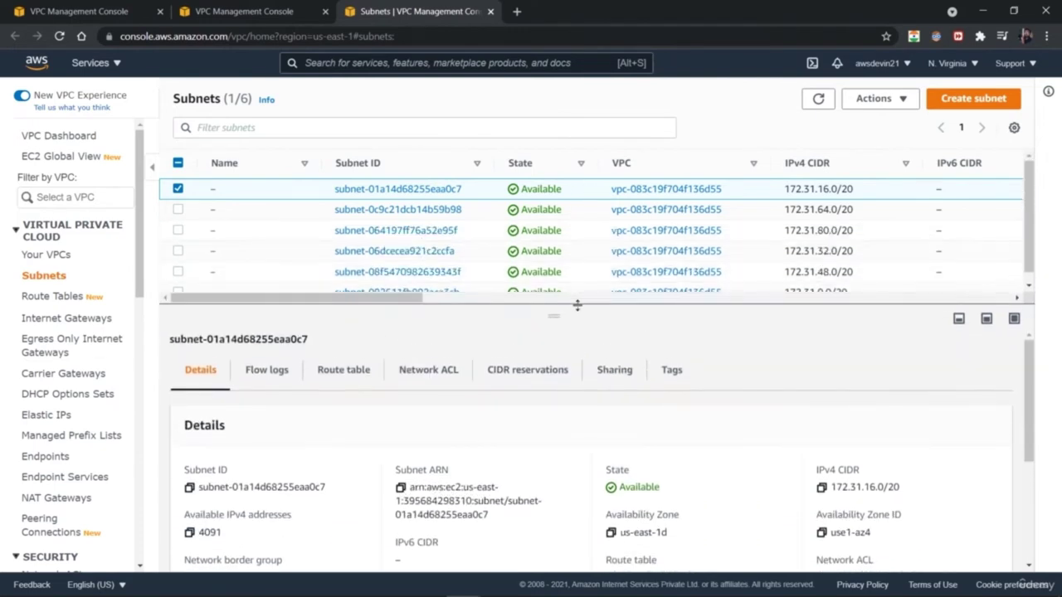
drag(410, 489, 498, 524)
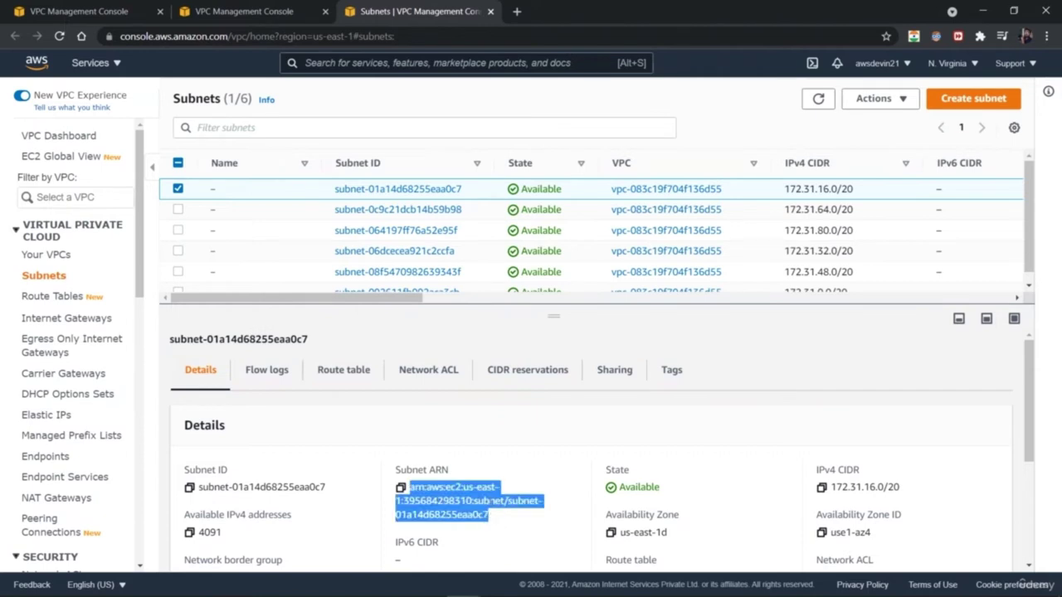
- Review the selected subnet's flow logs, route table routes, and network ACL inbound and outbound rules
click(276, 372)
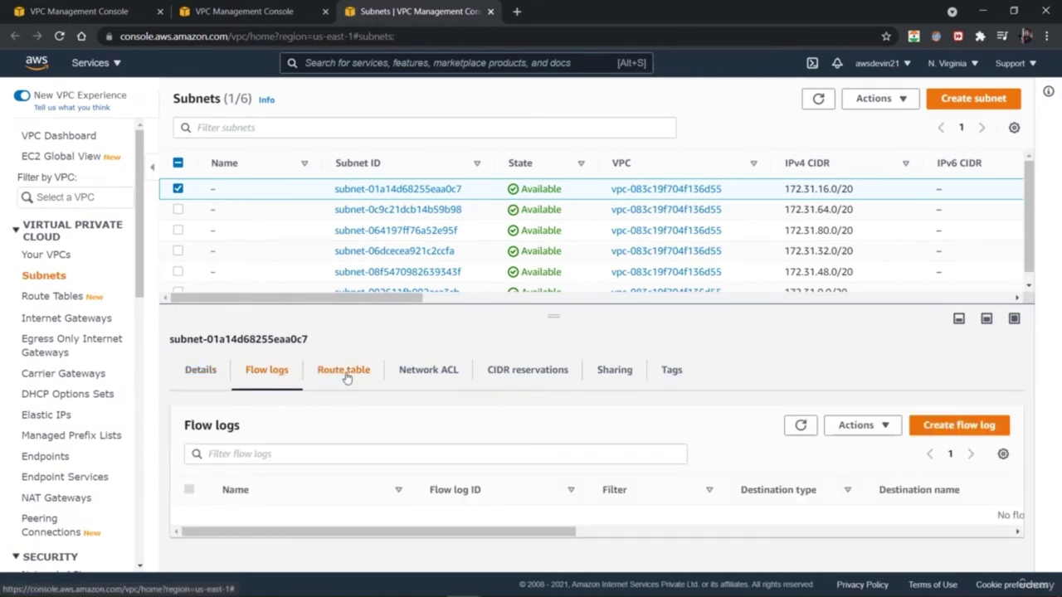
click(345, 375)
scroll(501, 507, down, 2)
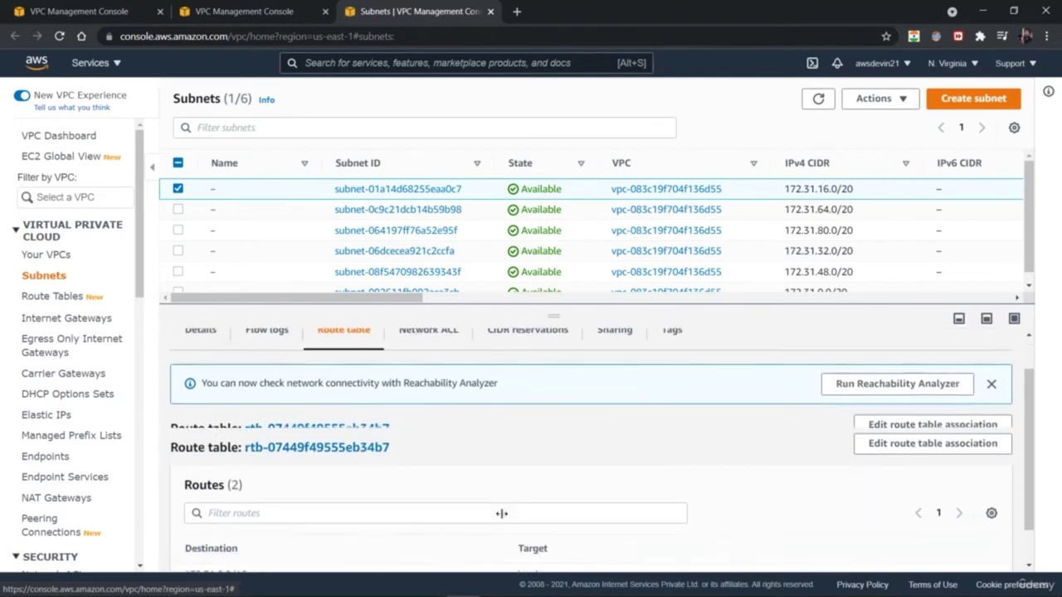
scroll(501, 507, up, 2)
scroll(501, 507, down, 2)
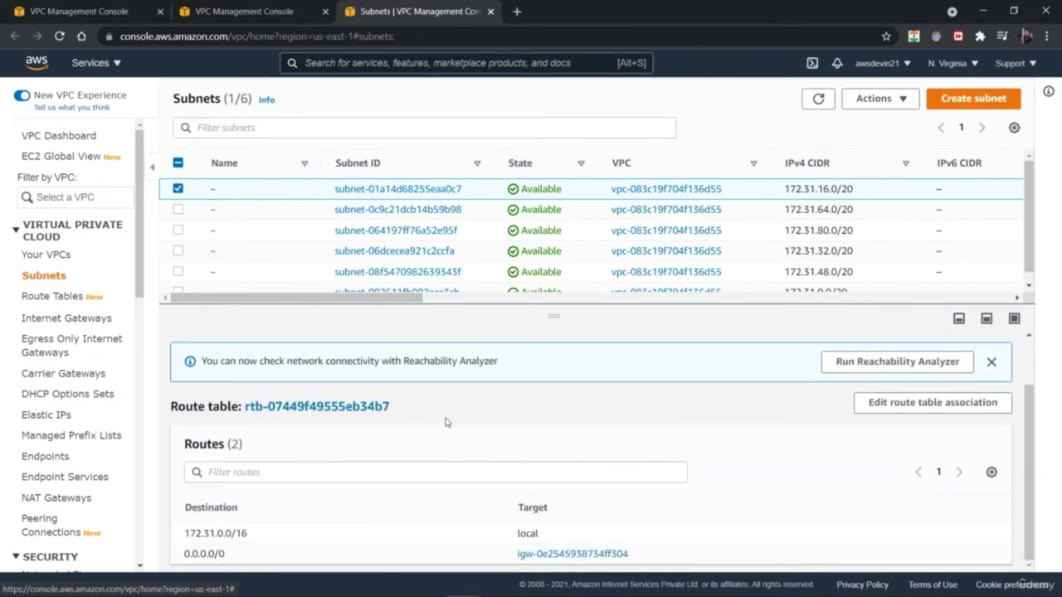
scroll(433, 379, up, 2)
click(435, 384)
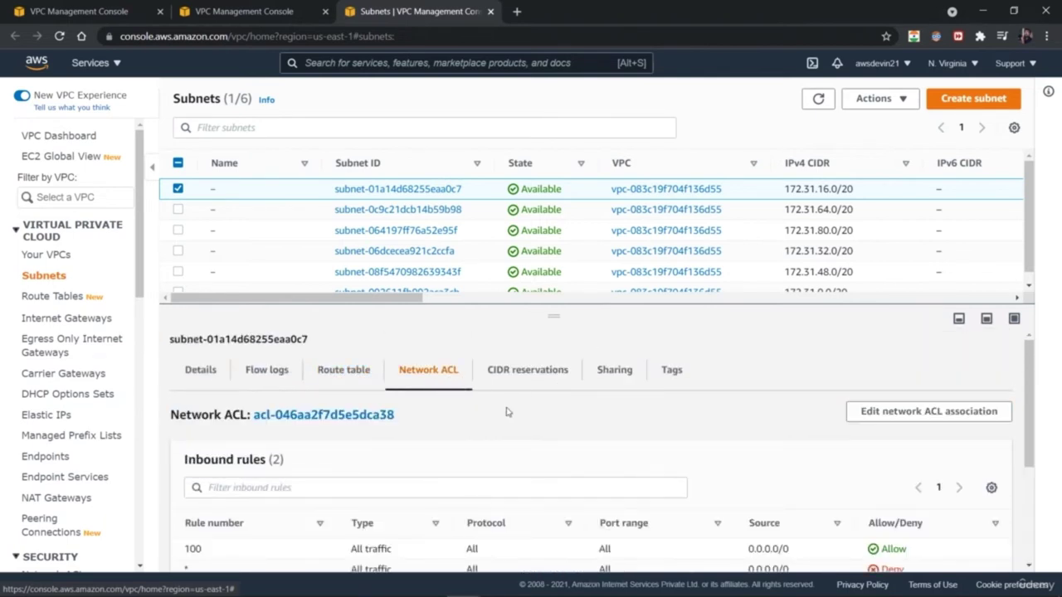
scroll(508, 413, down, 3)
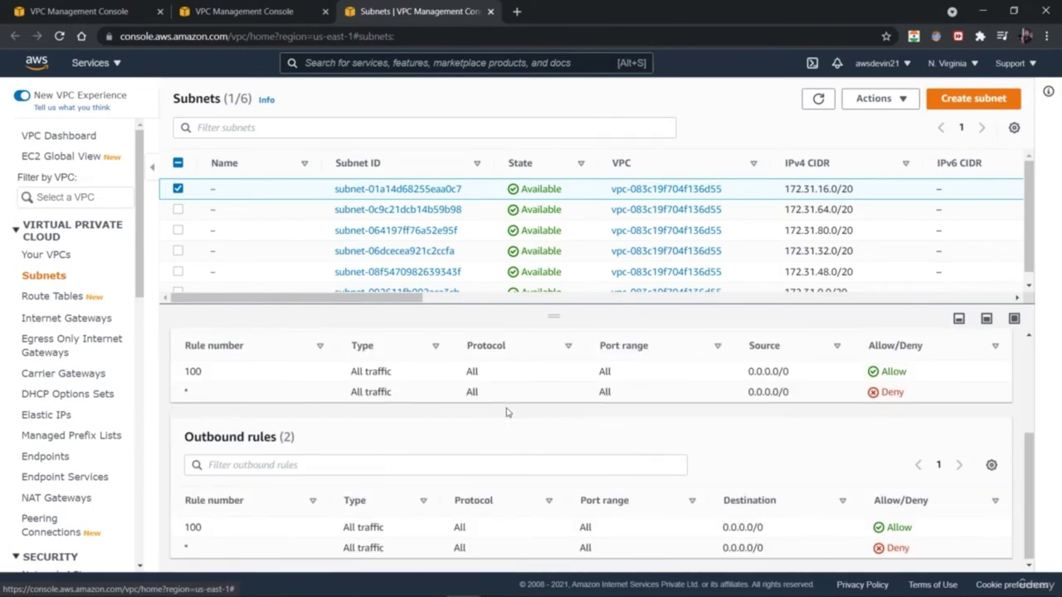
scroll(508, 413, up, 3)
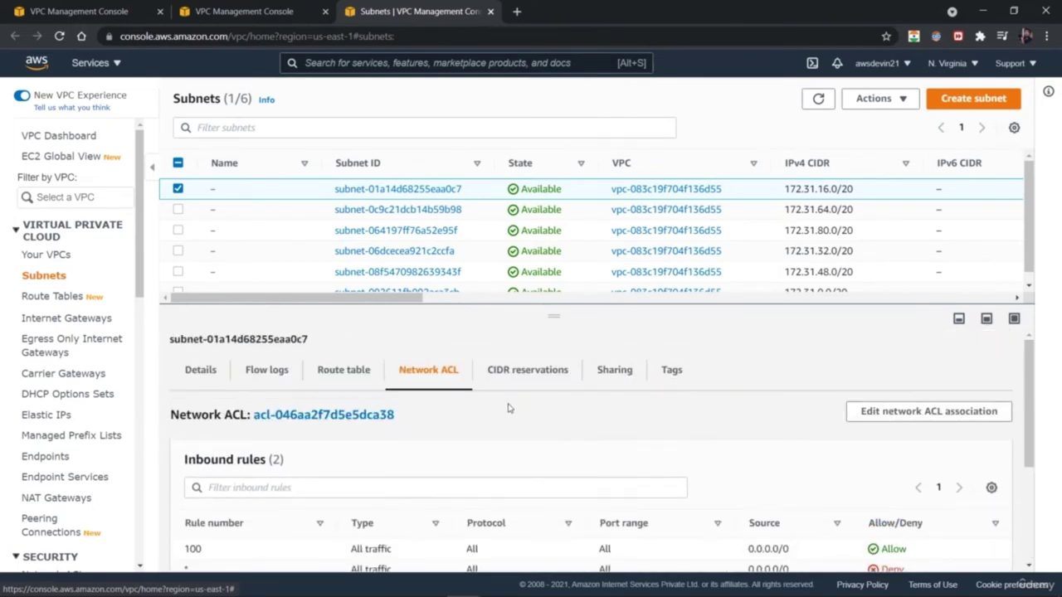
- Check the selected subnet's CIDR reservations, sharing and tags, and return to its details
click(540, 368)
scroll(541, 414, down, 2)
scroll(541, 415, up, 3)
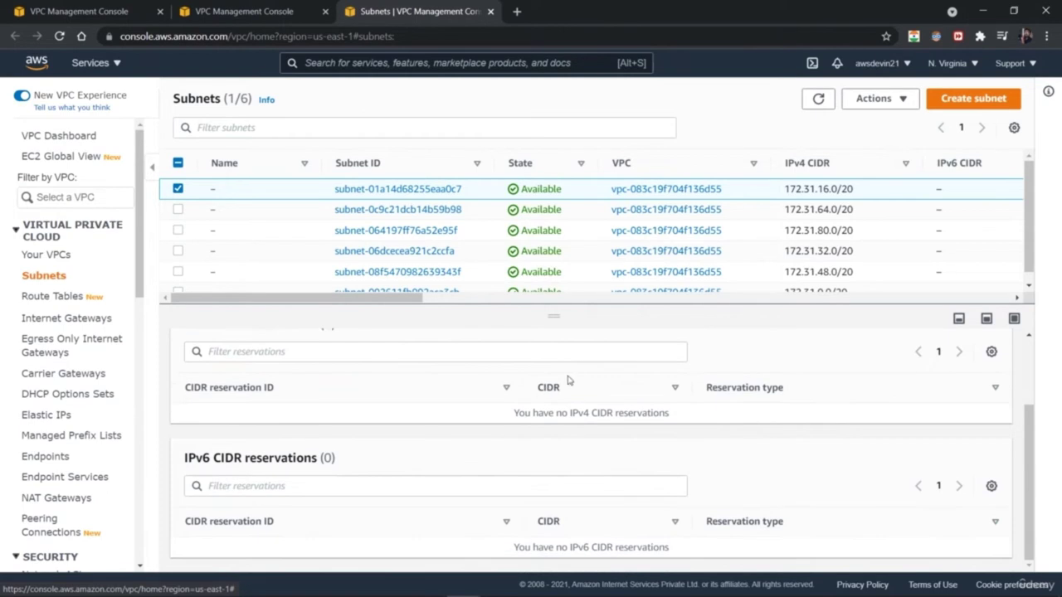
click(612, 370)
click(671, 371)
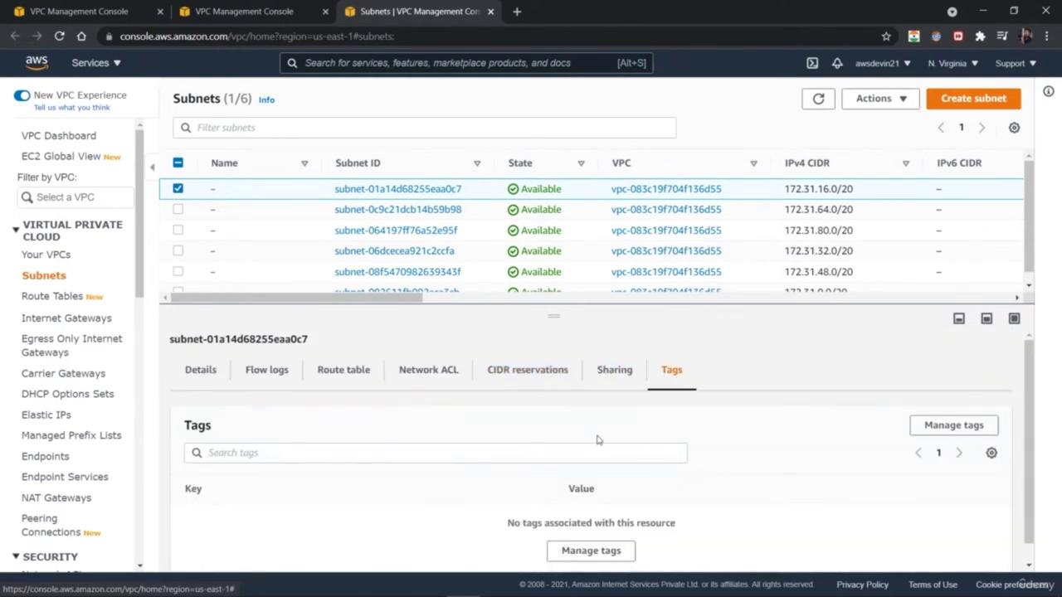
click(201, 373)
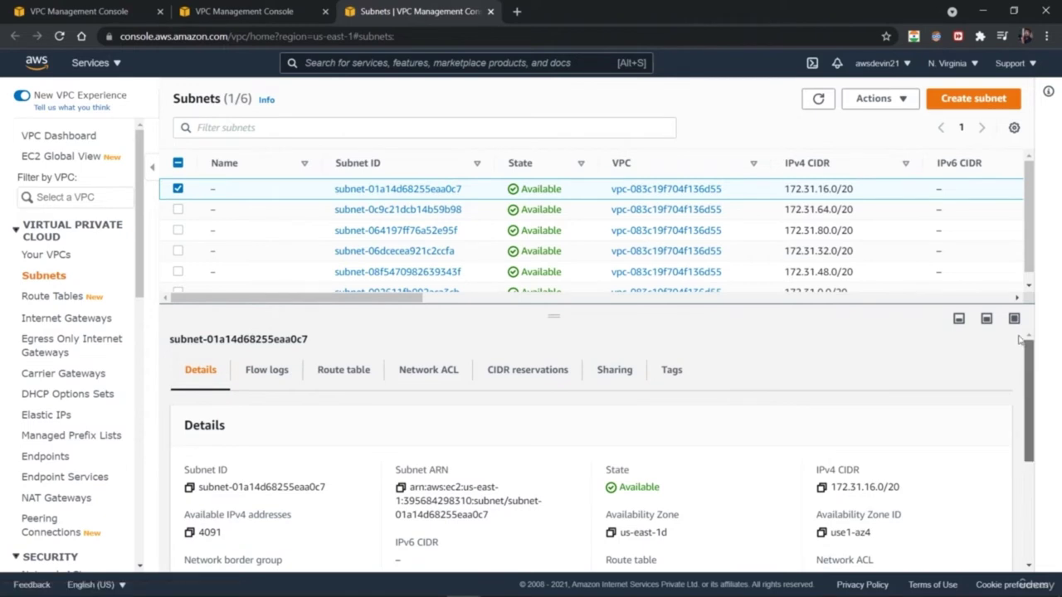
- View the details of the 172.31.64.0/20 subnet, clear every subnet selection and enlarge the list area to show all subnets
click(177, 189)
click(178, 210)
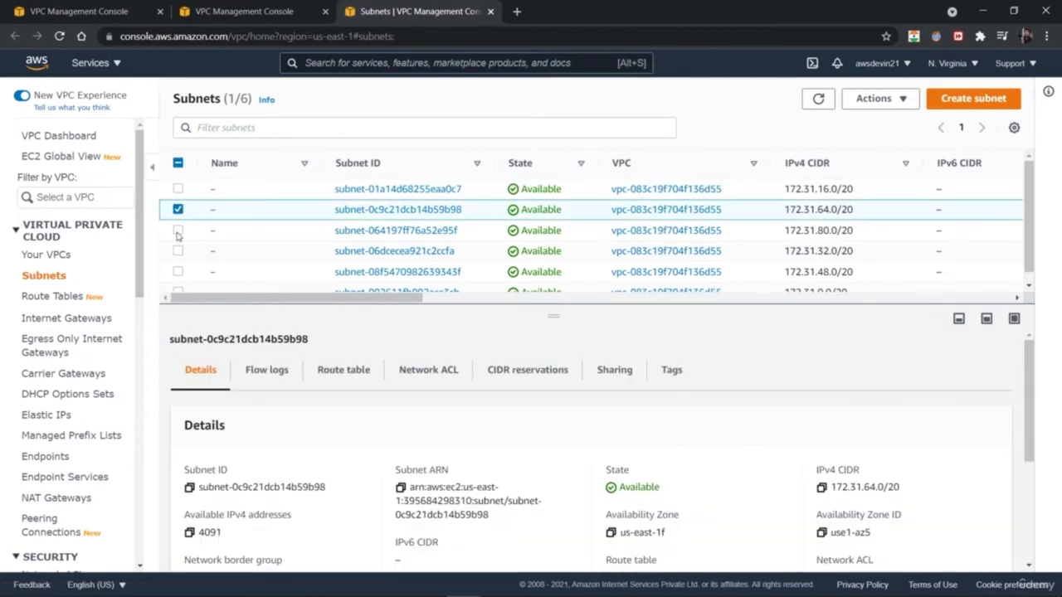
click(178, 231)
click(178, 231)
click(178, 210)
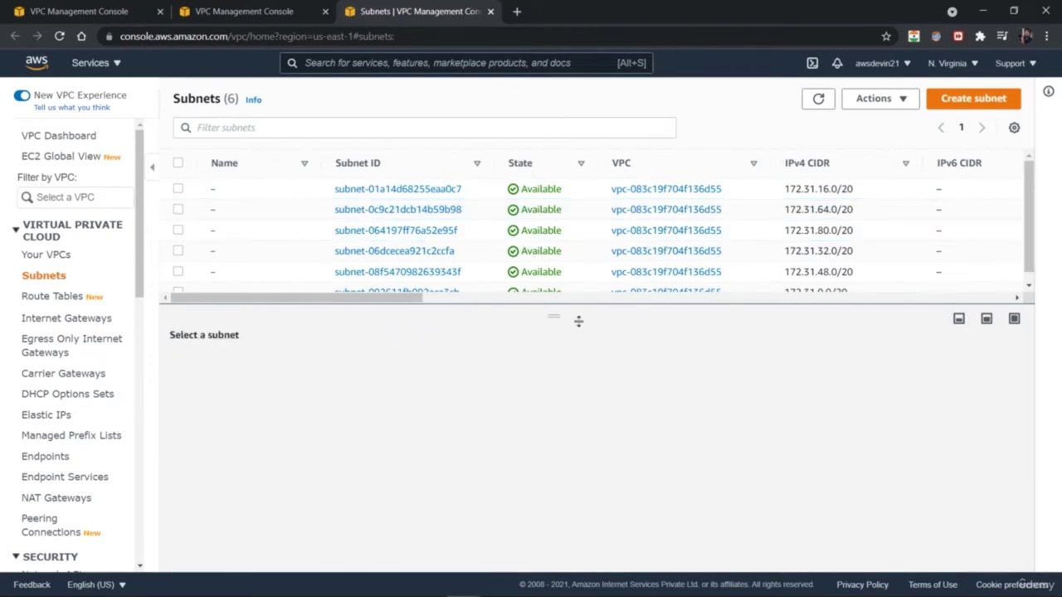
drag(570, 303, 575, 405)
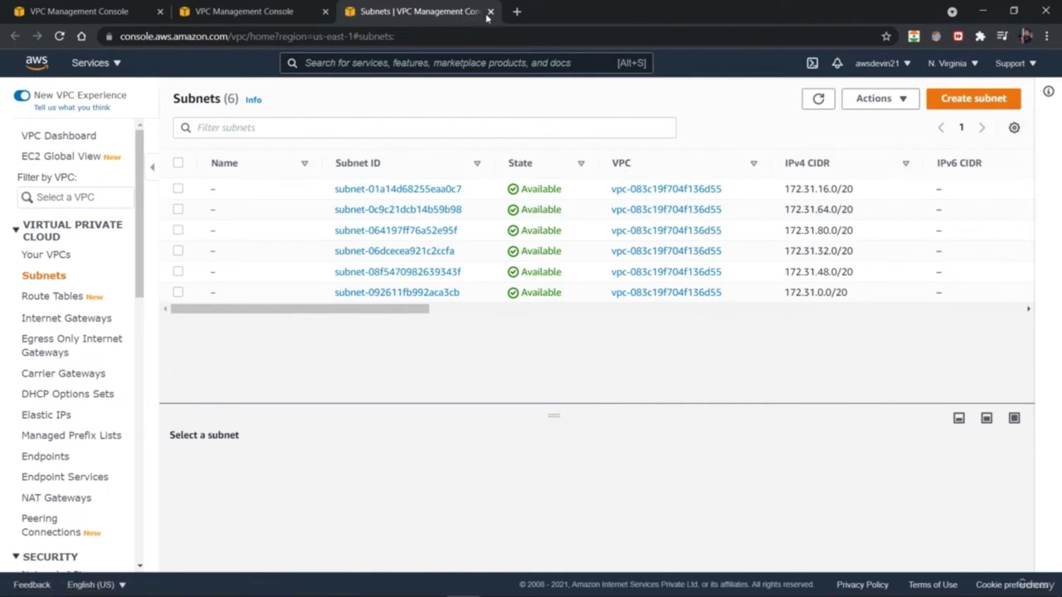
- Open Route Tables, look at Reachability Analyzer's Create and analyze path form, and return to read the main route table's details
click(67, 296)
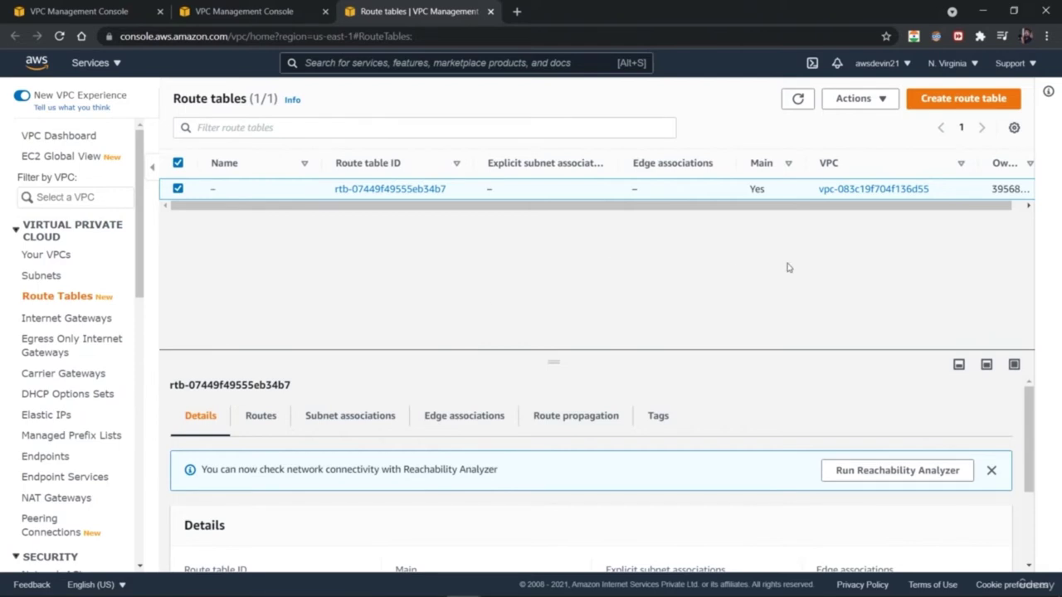
mouse_move(1032, 432)
mouse_down()
mouse_move(1029, 496)
mouse_move(1029, 432)
mouse_up()
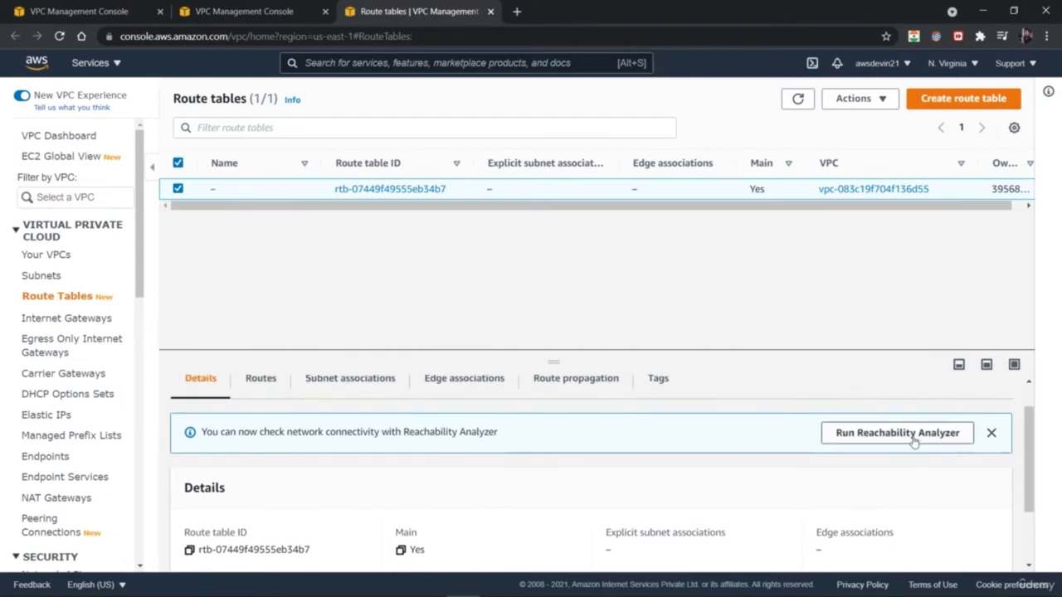
click(879, 433)
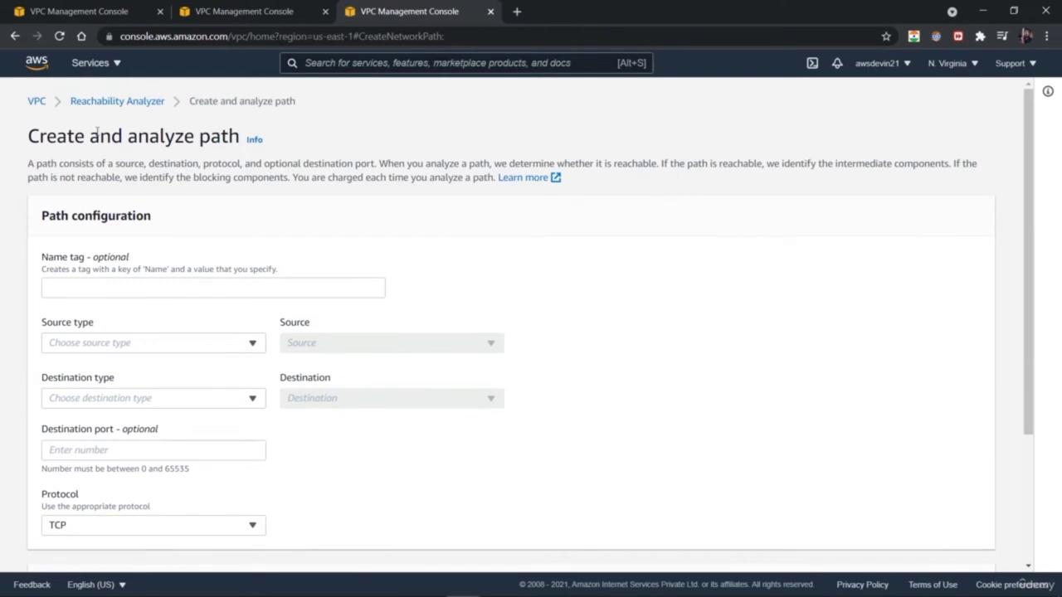
click(15, 36)
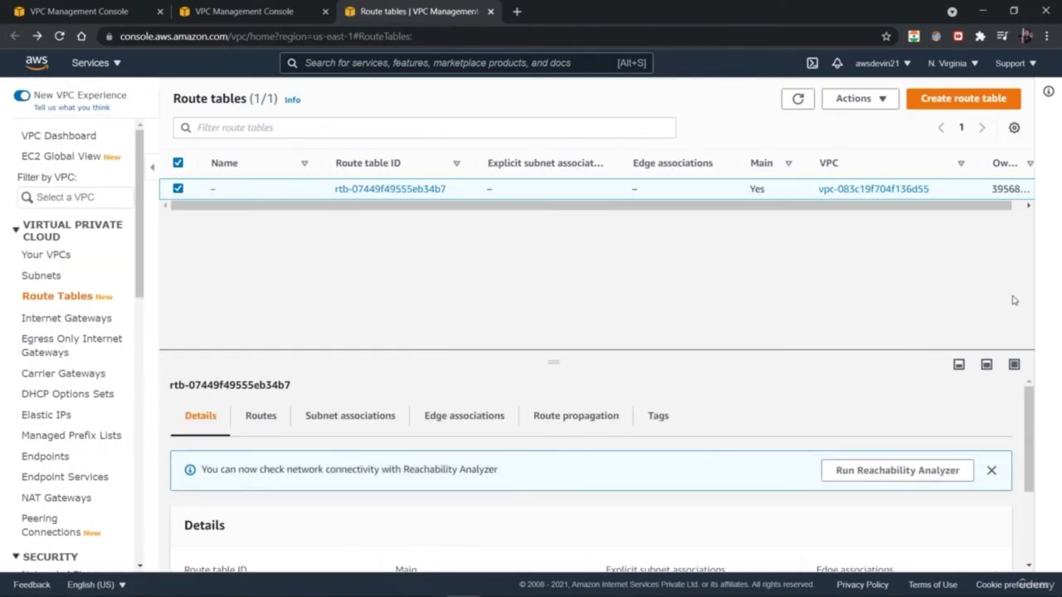
scroll(1031, 463, down, 3)
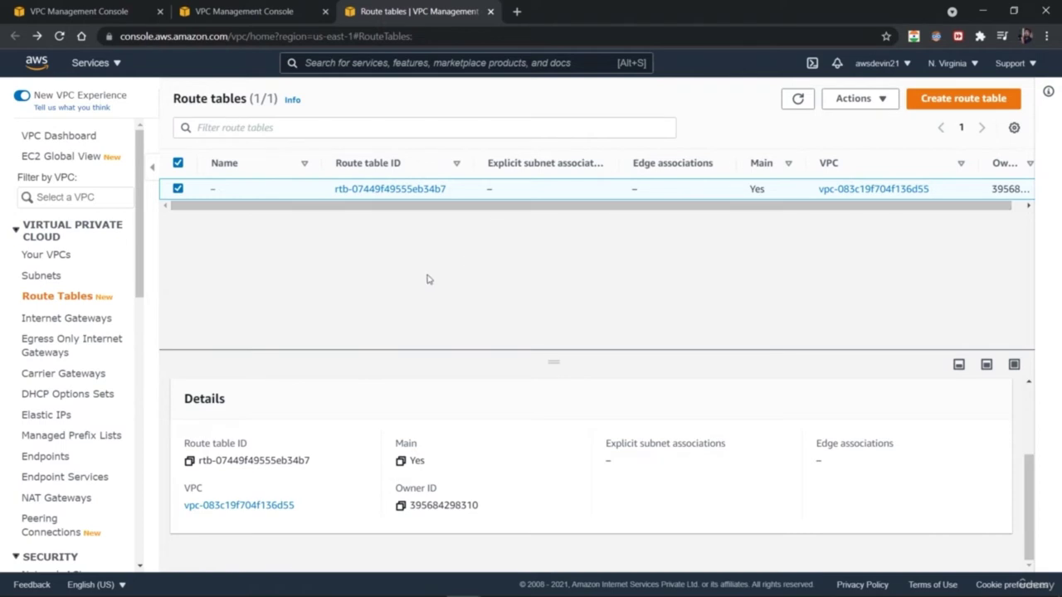
drag(142, 280, 143, 340)
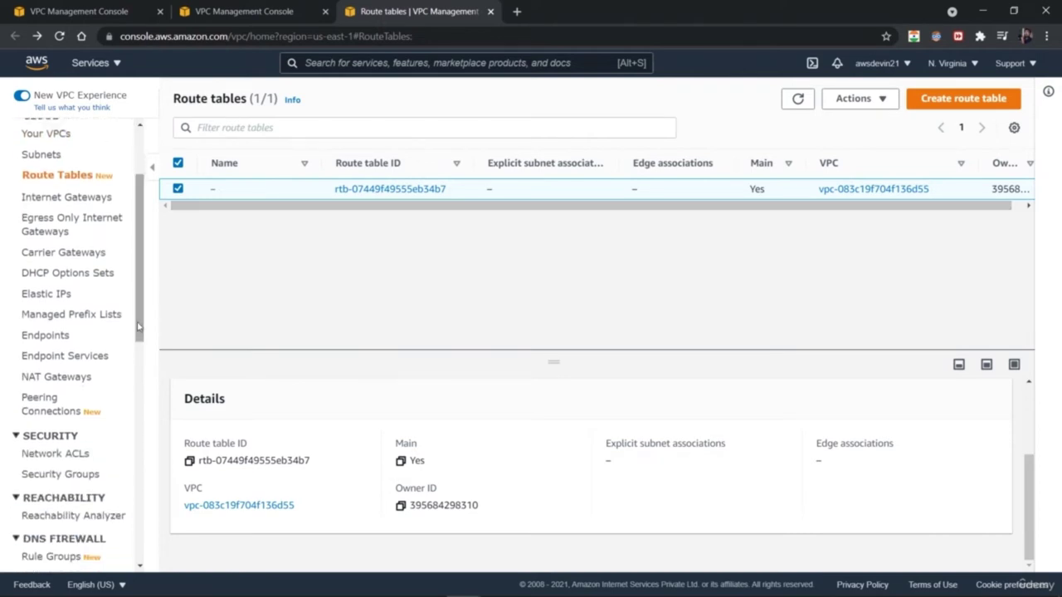
- Check the egress-only internet gateways, and review the attached internet gateway's tags and details
click(108, 224)
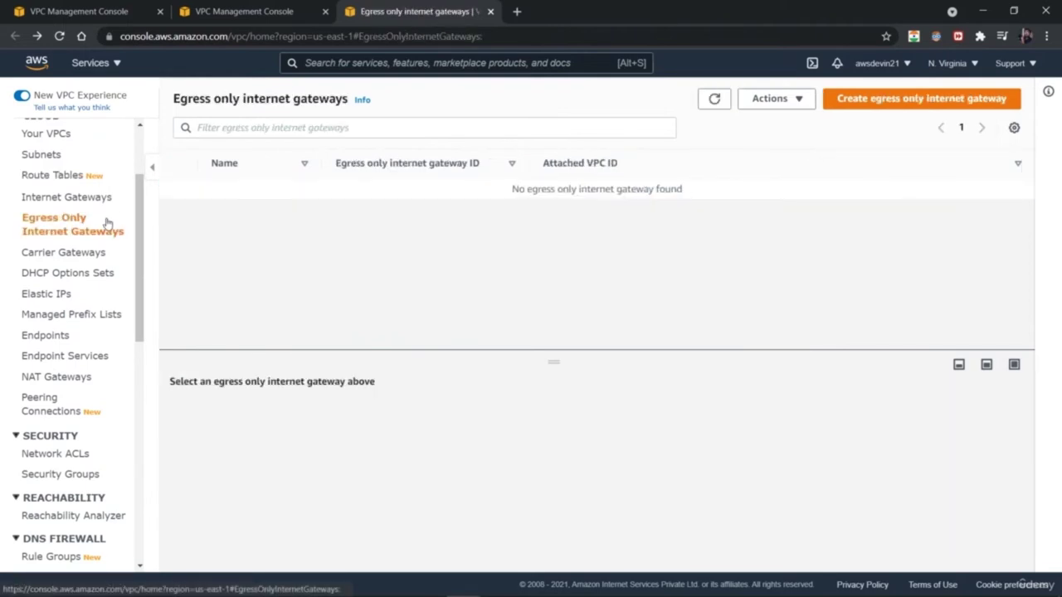
click(103, 198)
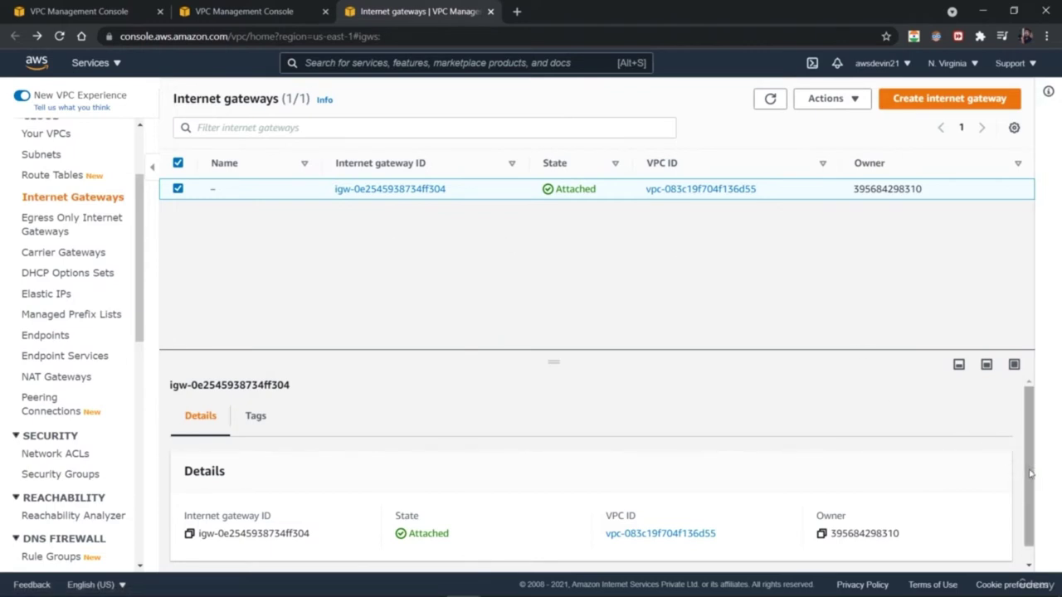
scroll(1004, 490, down, 1)
click(255, 400)
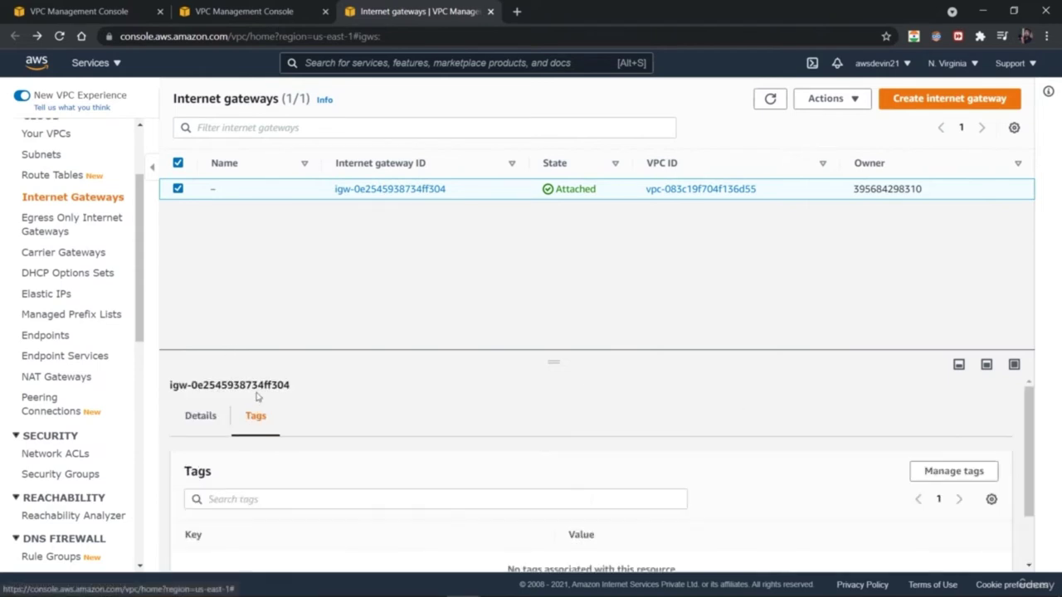
click(215, 415)
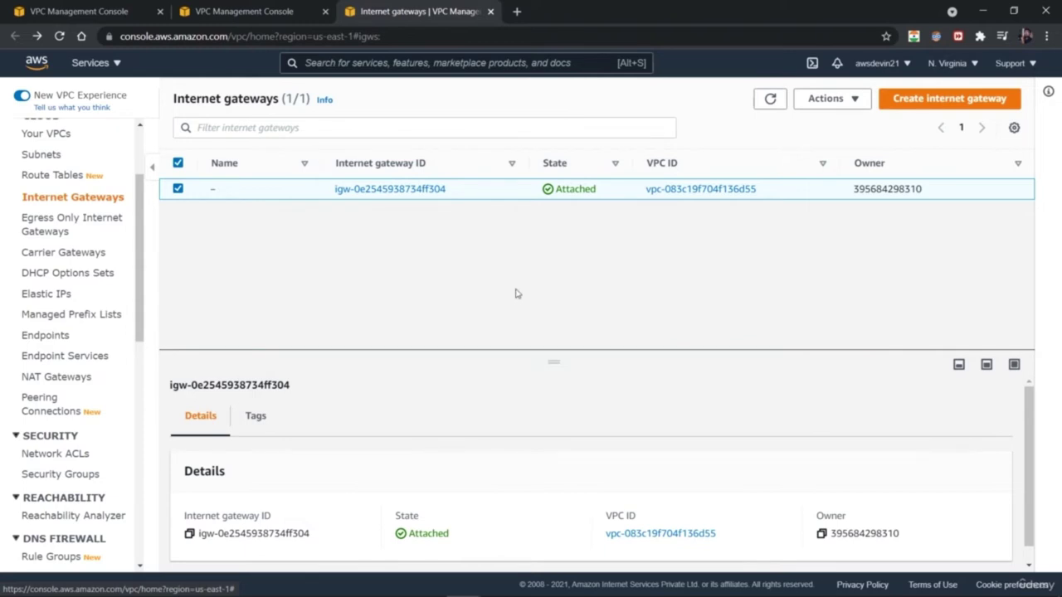
- Open Network ACLs and view the default network ACL's details, inbound rules and help information
click(89, 457)
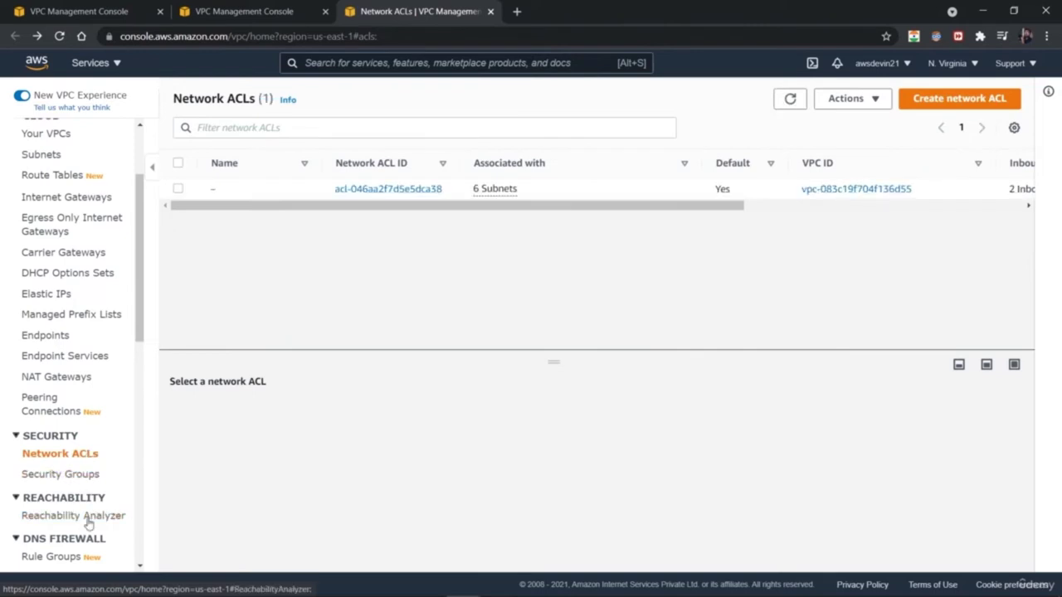
click(178, 190)
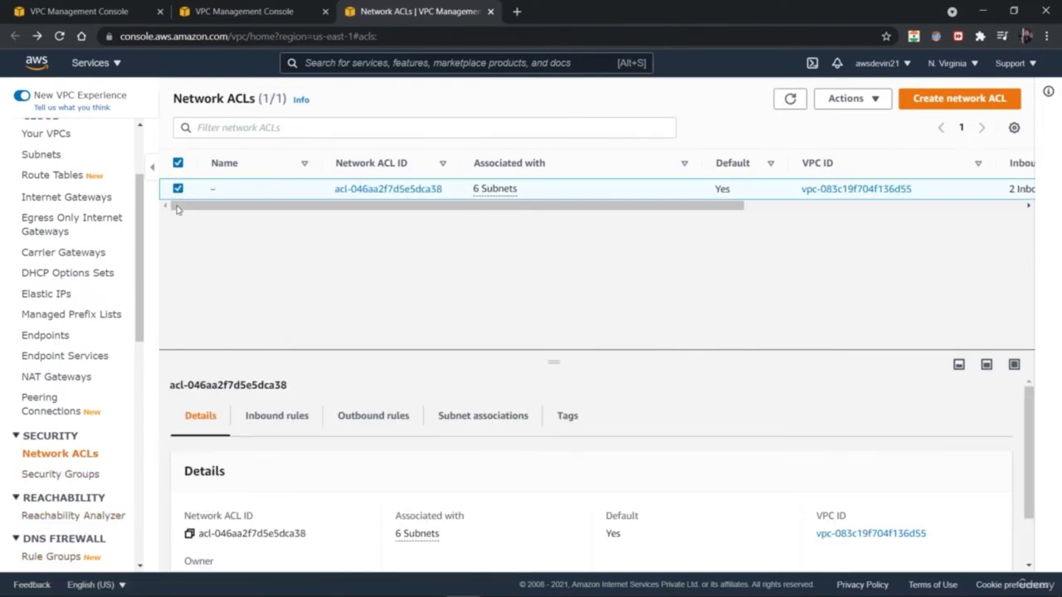
click(263, 422)
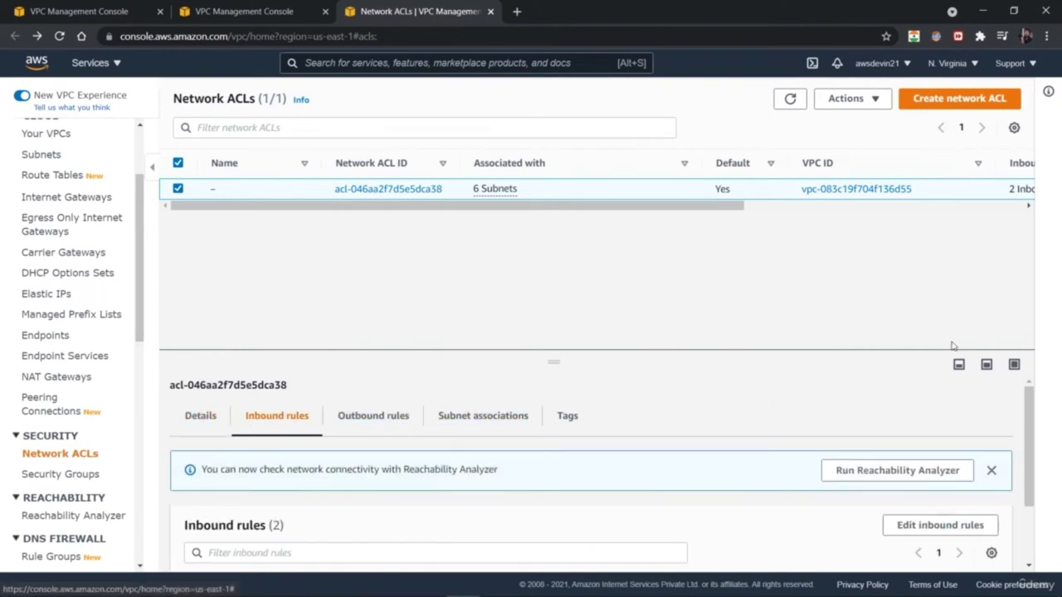
click(1042, 463)
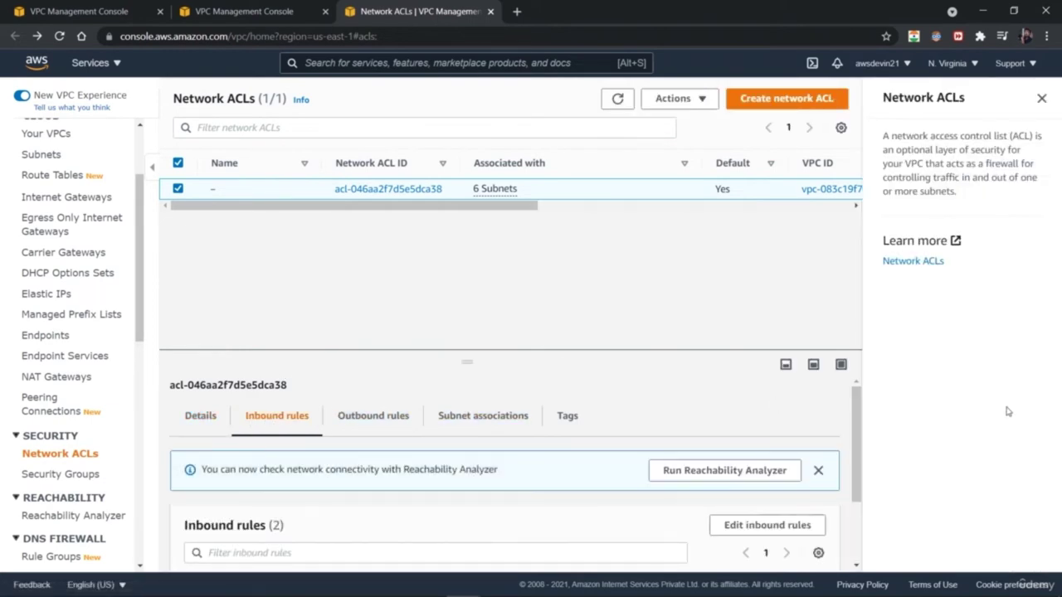
click(1042, 99)
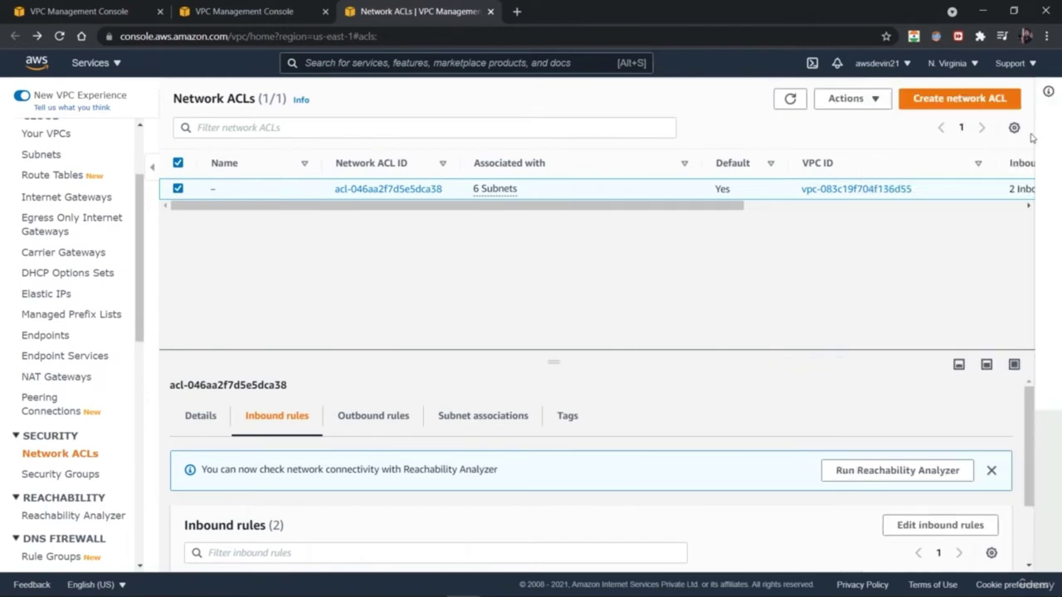
- Edit the network ACL's inbound rule 100, setting its type to Custom Protocol and its action to Deny
click(977, 528)
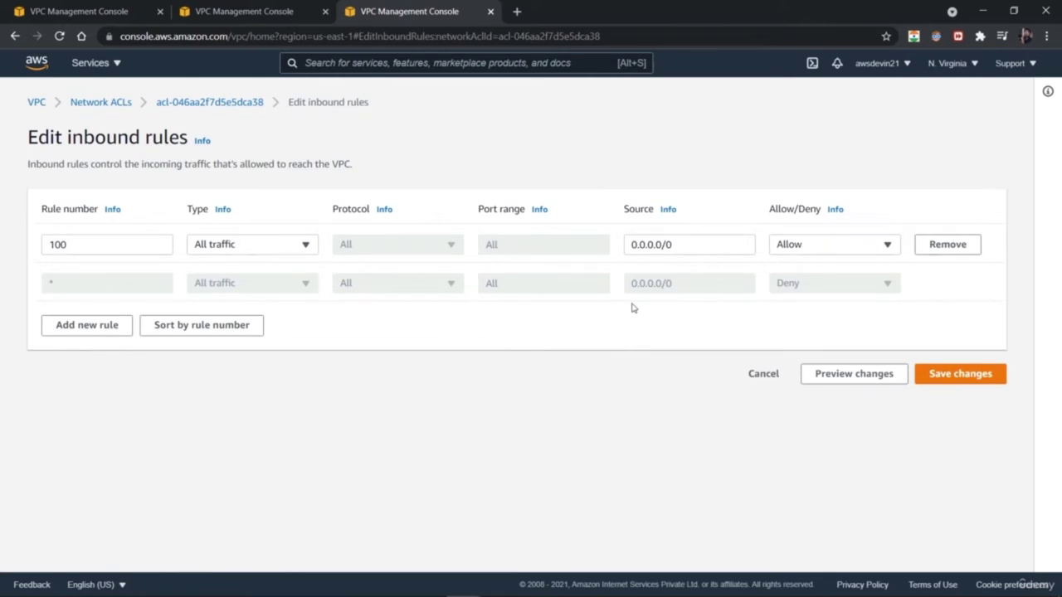
click(254, 245)
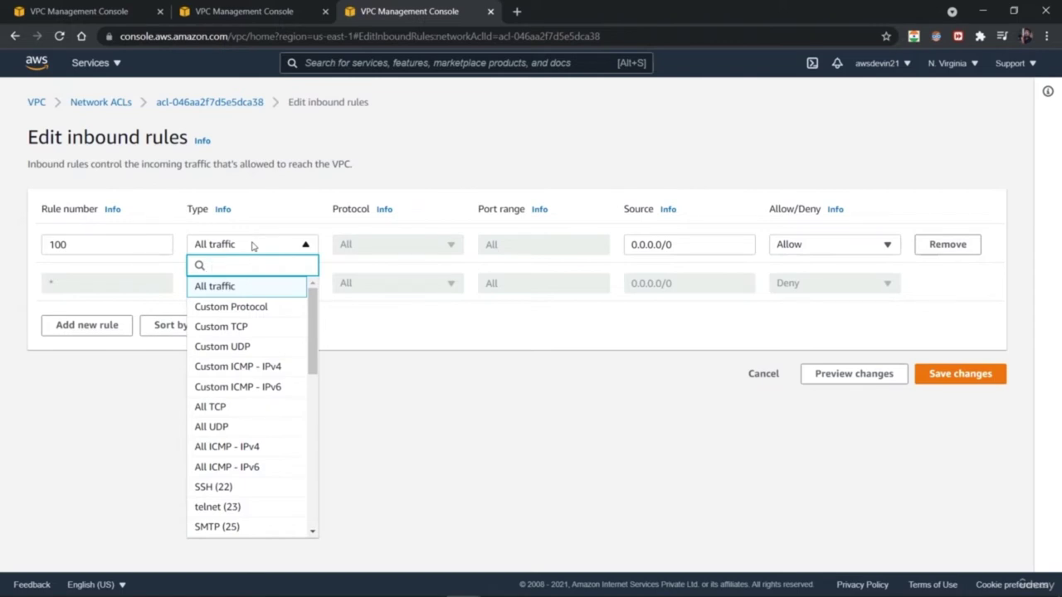
click(266, 309)
click(837, 243)
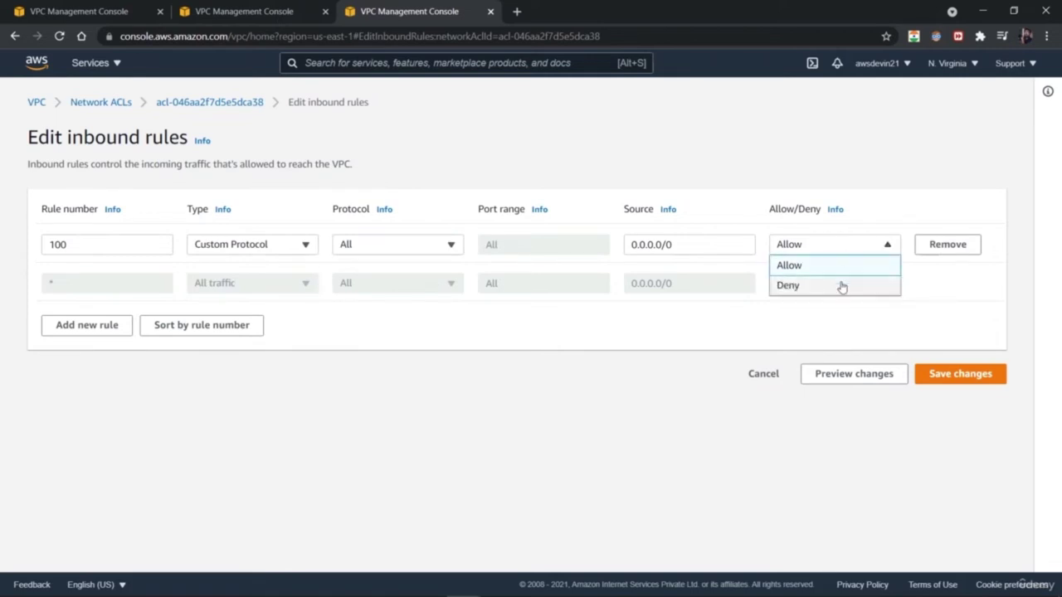
click(841, 287)
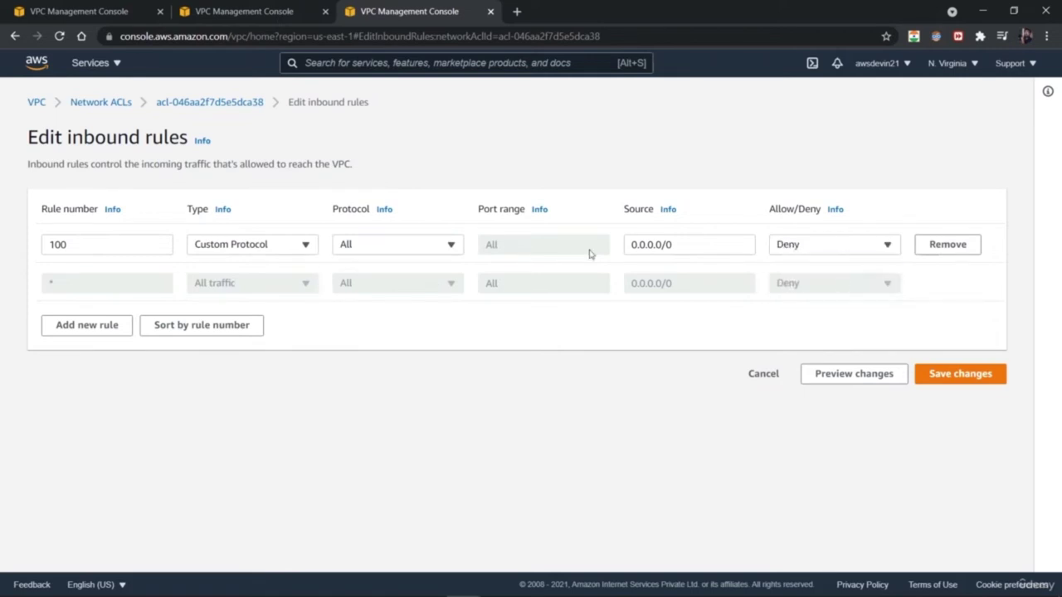
- Set the edited inbound rule's source to 124.0.0.2/16 and its rule number to 101
click(662, 244)
key(BackSpace)
text(2)
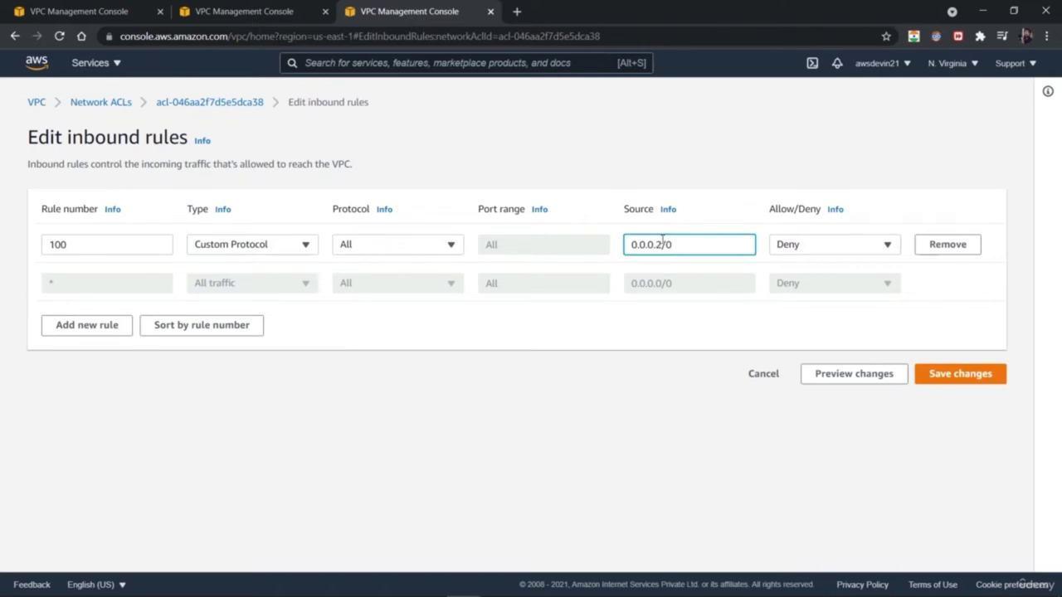
drag(637, 242, 627, 239)
text(124)
text(16)
click(151, 253)
text(1)
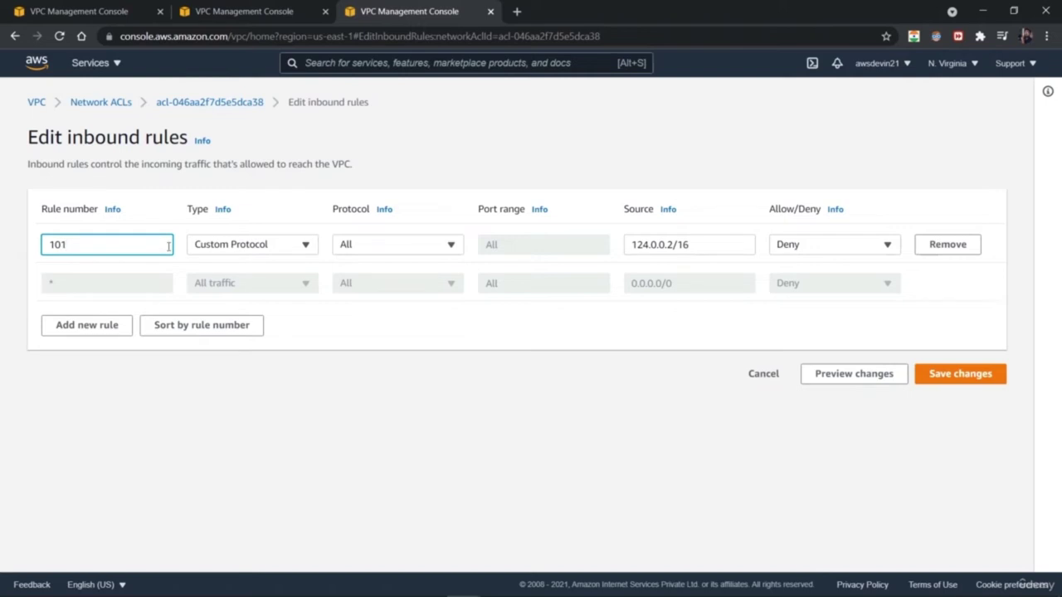
- Add inbound rule 102 denying Custom ICMP - IPv4 traffic, and insert another blank rule below it
click(80, 330)
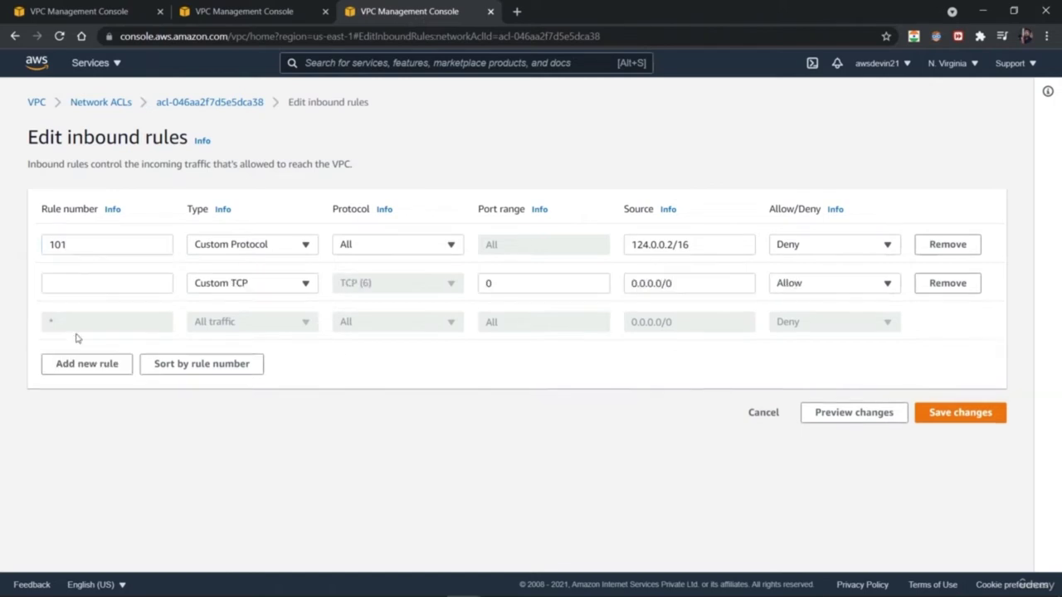
click(295, 287)
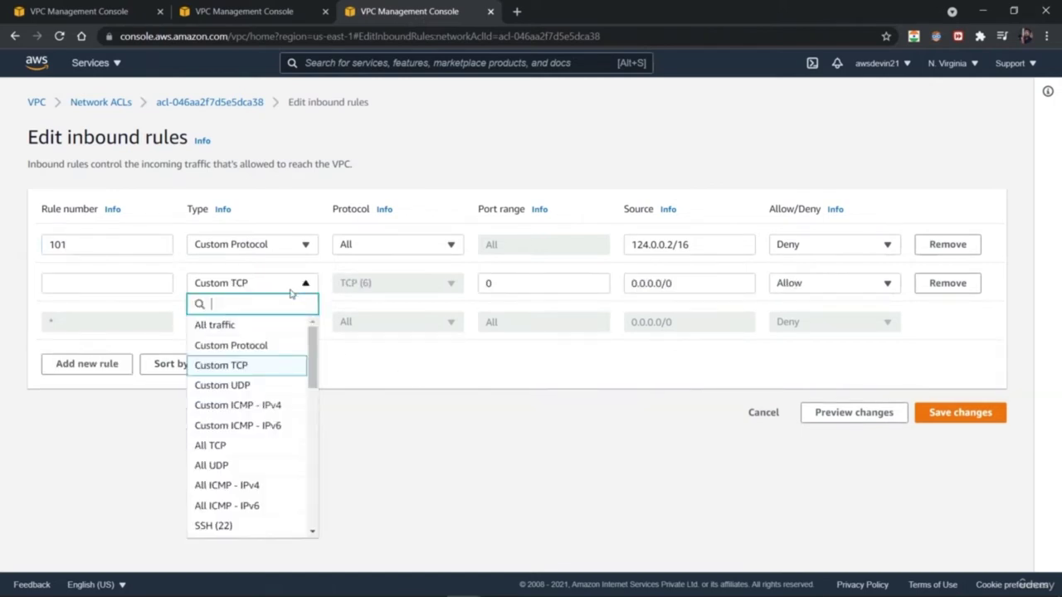
click(275, 406)
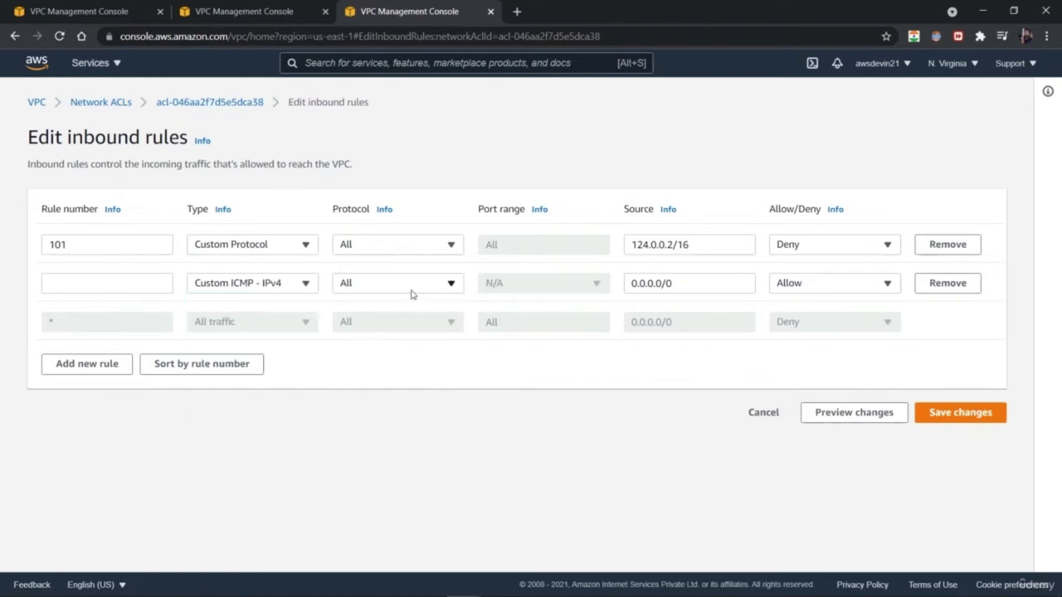
click(853, 287)
click(851, 324)
click(87, 371)
click(105, 283)
text(102)
- Number the third inbound rule 103, set its type to All traffic, and cancel all the inbound rule edits
click(126, 328)
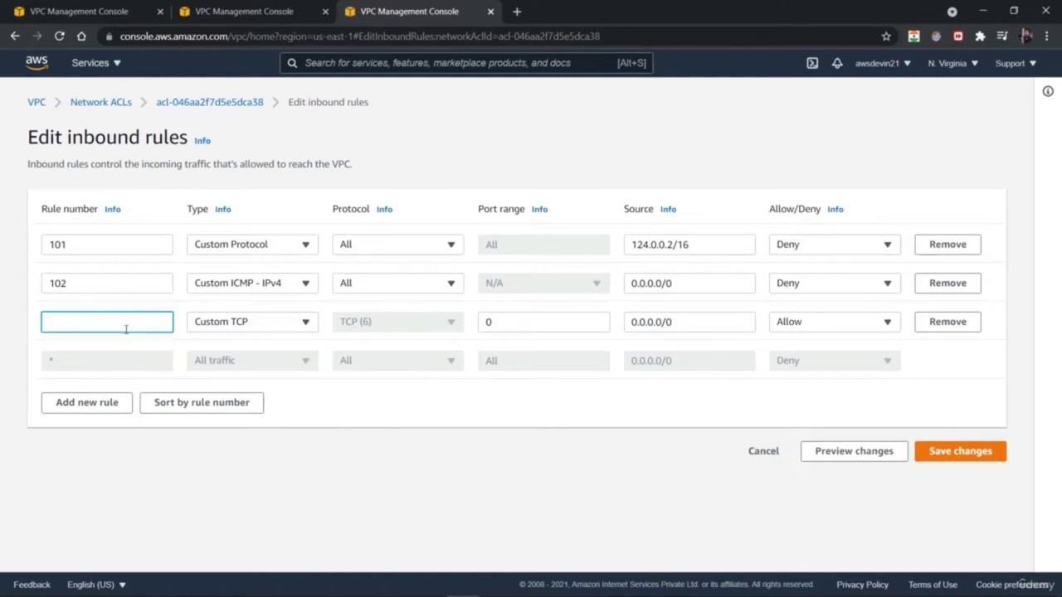
text(103)
click(281, 322)
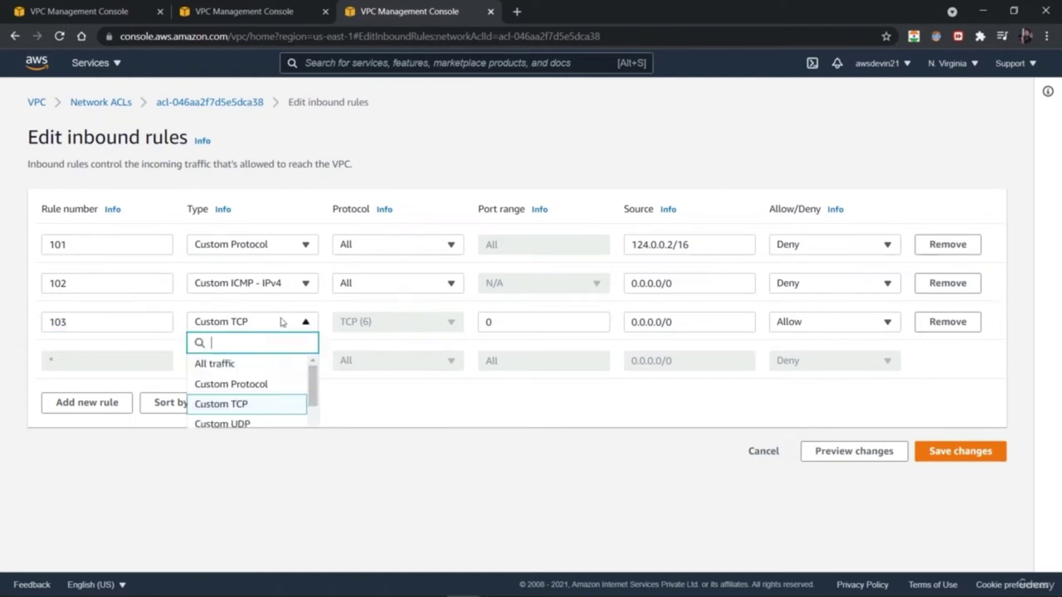
click(274, 366)
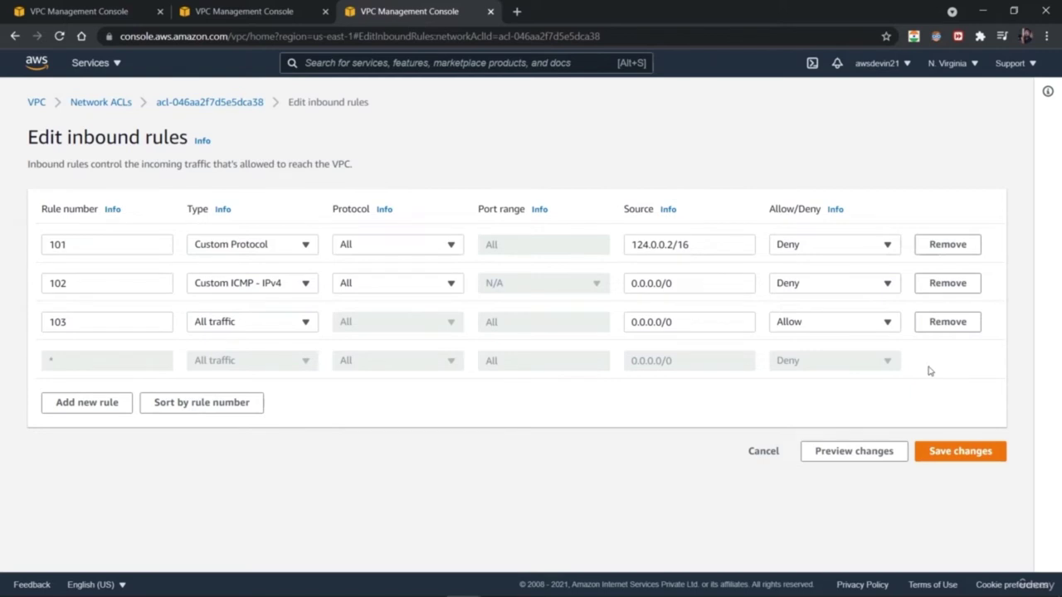
click(771, 450)
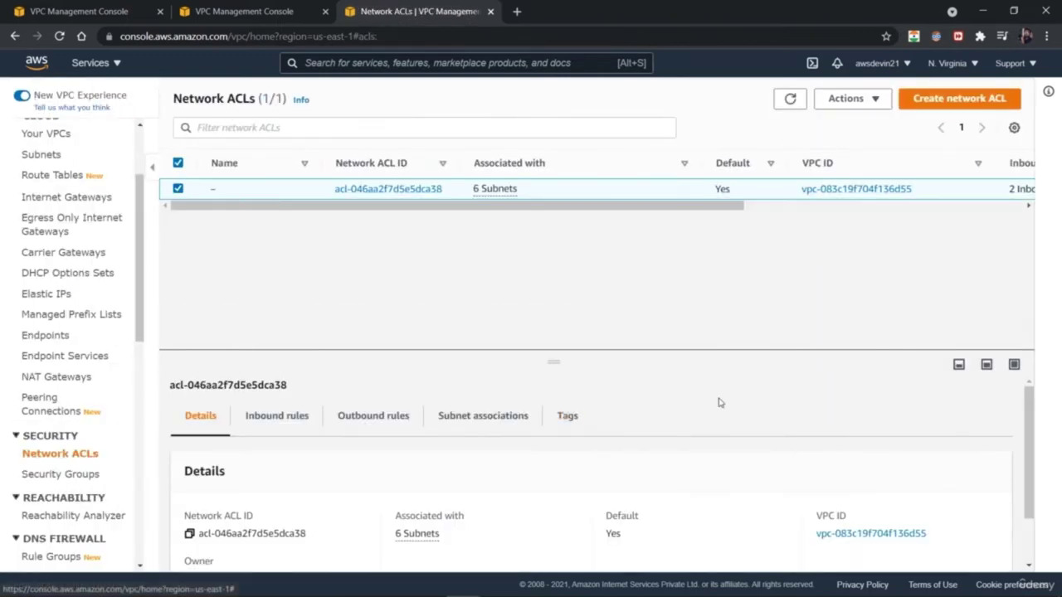
- Review the network ACL's outbound rules, look at their editing form and leave it without making changes
scroll(1027, 431, down, 1)
scroll(1026, 431, up, 1)
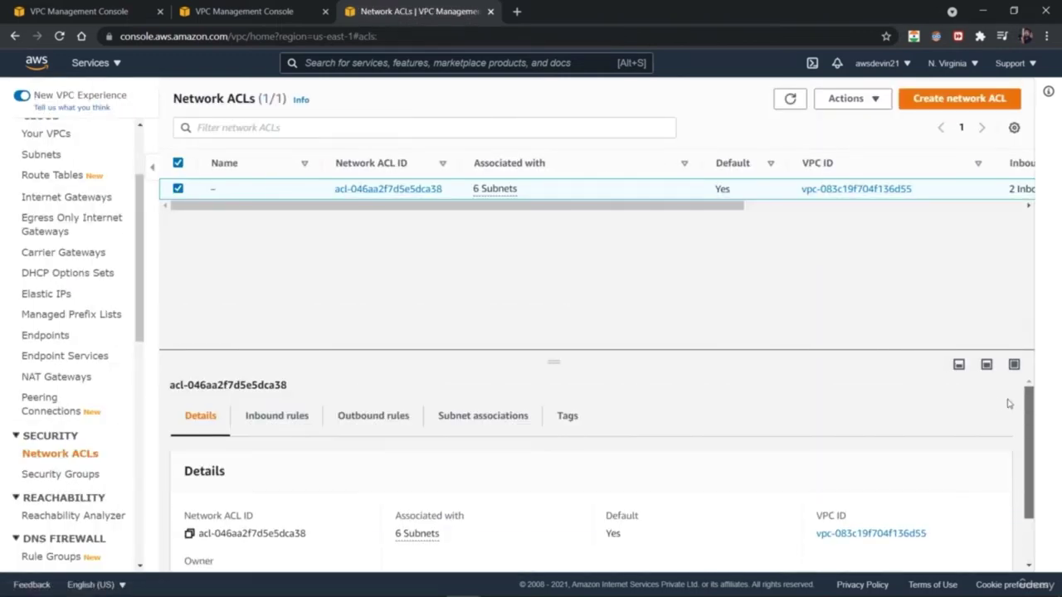
click(371, 415)
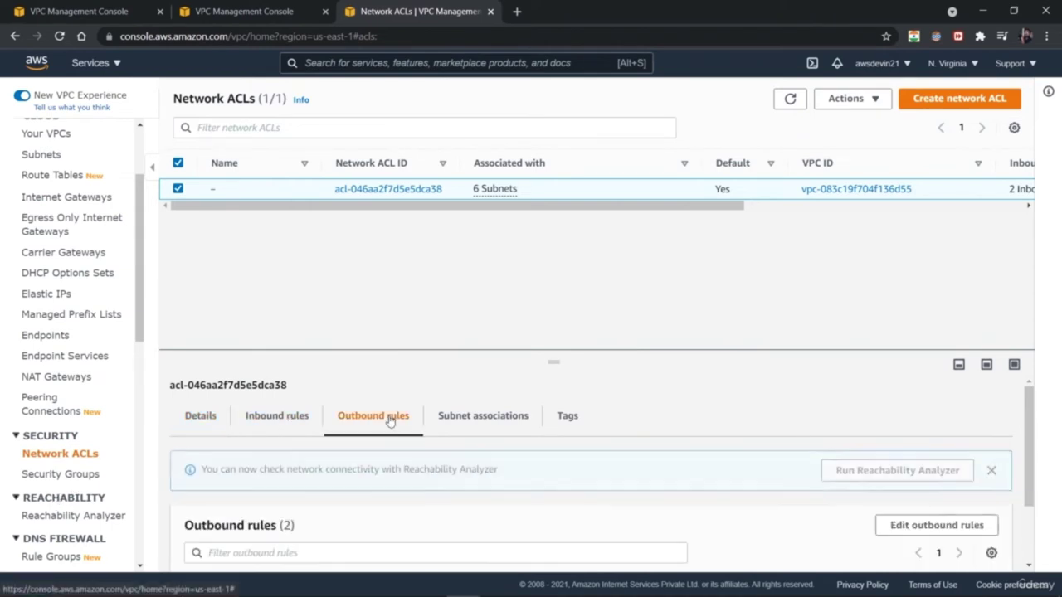
scroll(811, 459, down, 1)
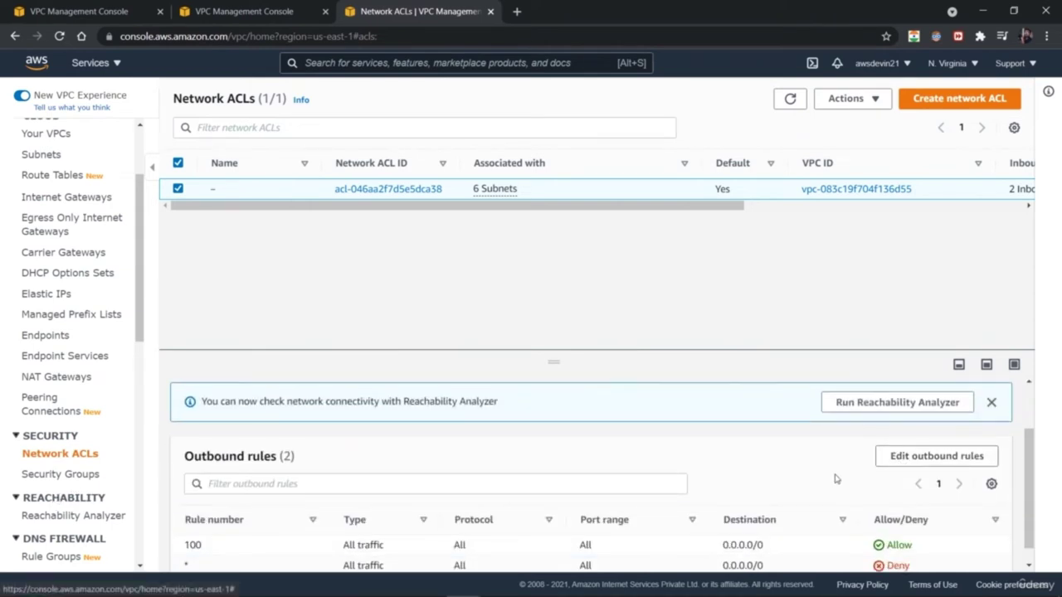
scroll(879, 462, down, 1)
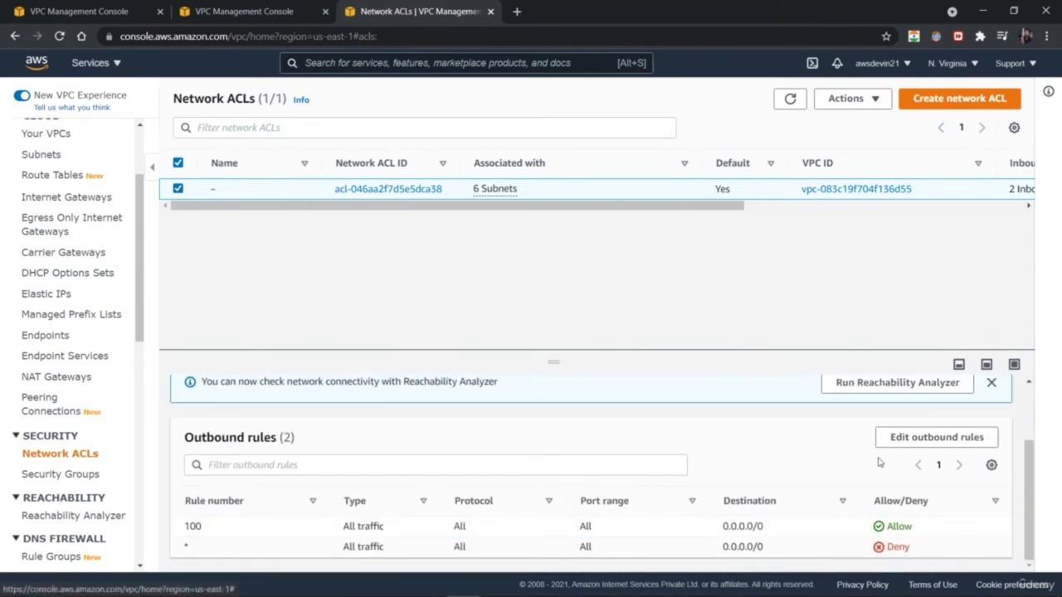
click(925, 440)
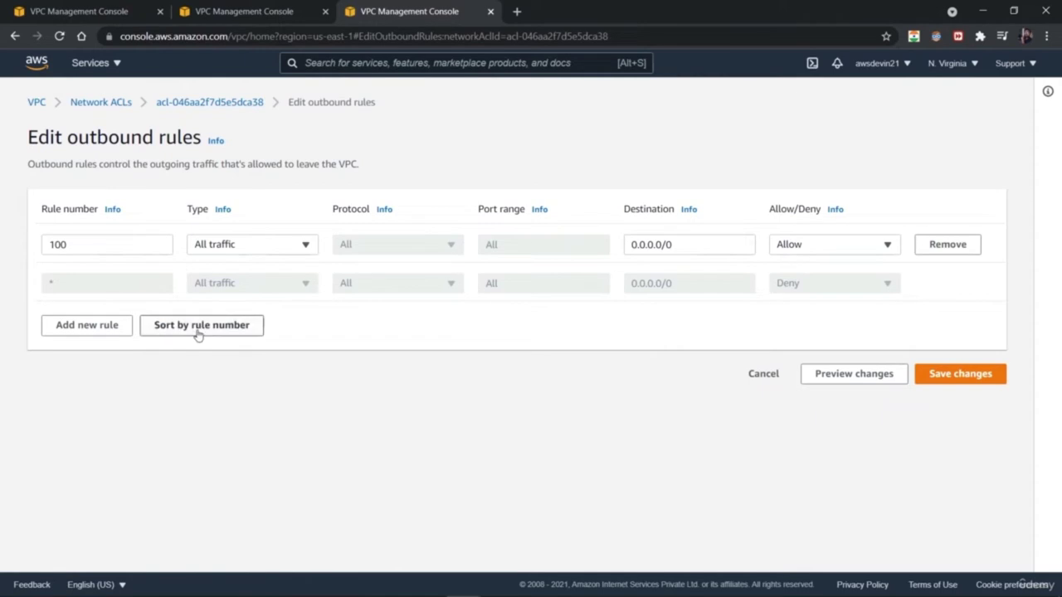
click(769, 383)
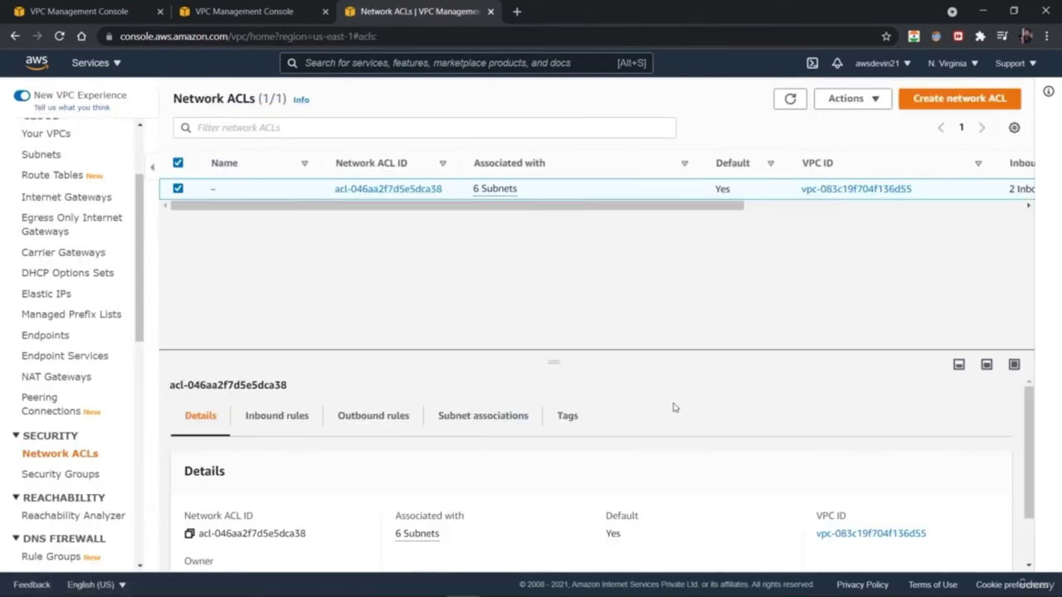
- View the subnets associated with the network ACL, including their Availability Zones and IPv4 CIDRs
click(491, 418)
scroll(676, 406, down, 2)
scroll(688, 407, down, 1)
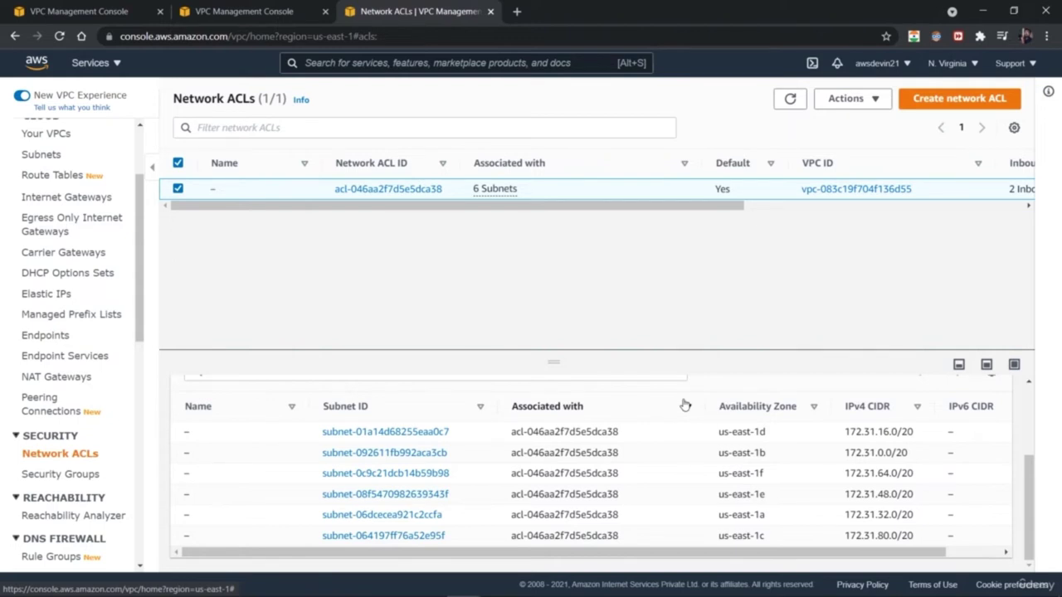
- Look at the Route 53 Resolver DNS Firewall rule groups overview and the AWS Network Firewall introduction
click(73, 558)
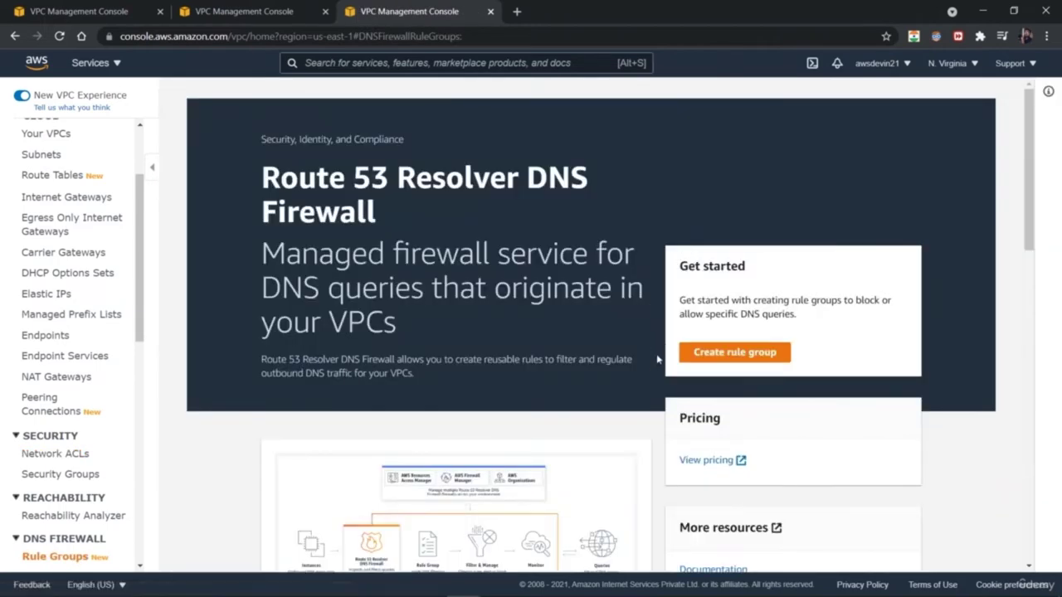
scroll(594, 349, down, 3)
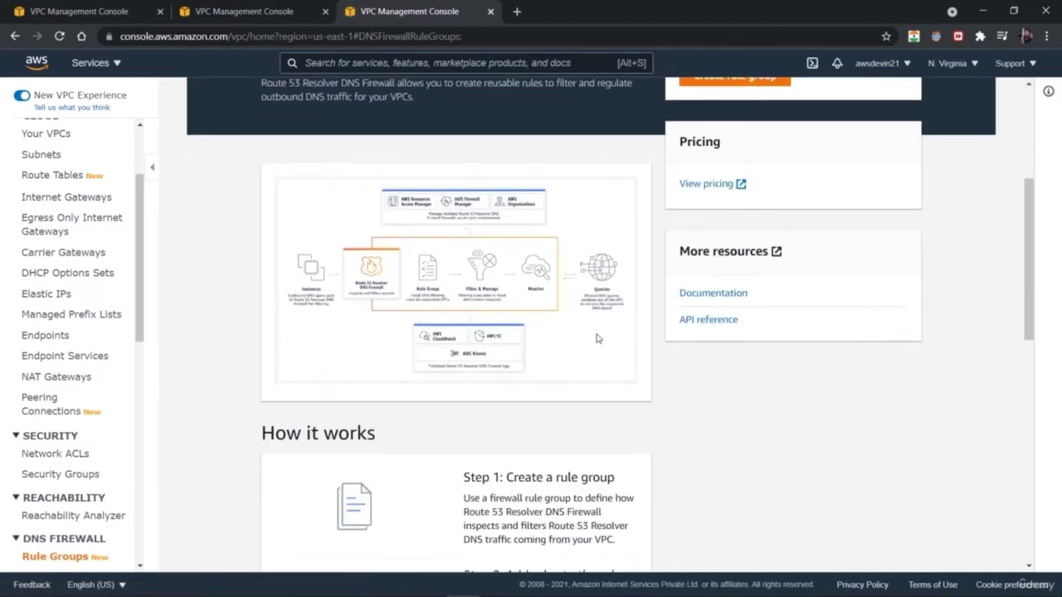
scroll(129, 477, down, 2)
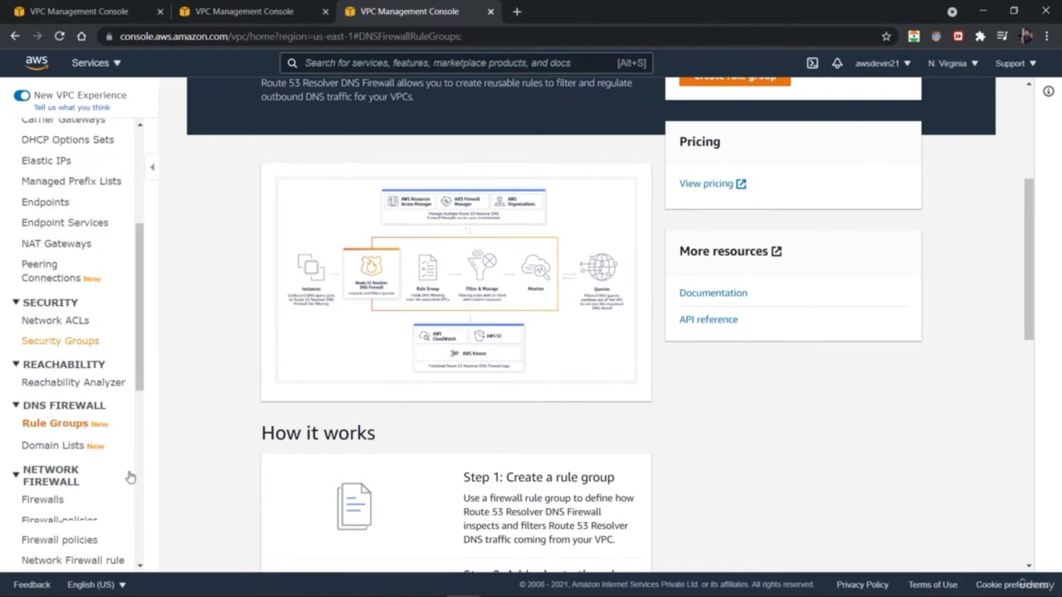
click(46, 496)
scroll(85, 308, down, 2)
- Check the resources by region on the VPC Dashboard and return to the Your VPCs list
drag(139, 349, 140, 228)
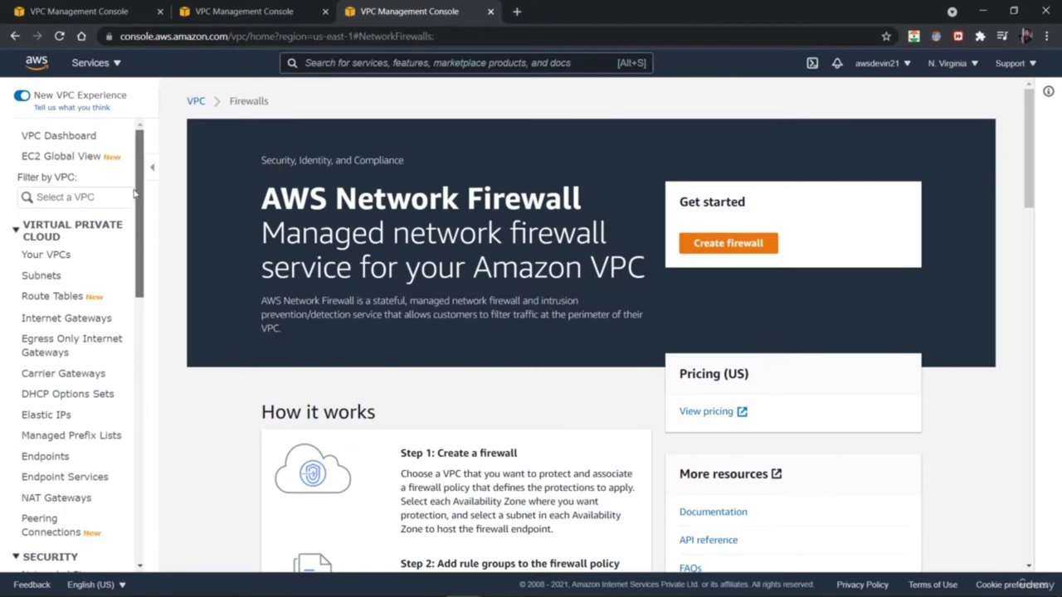
click(52, 138)
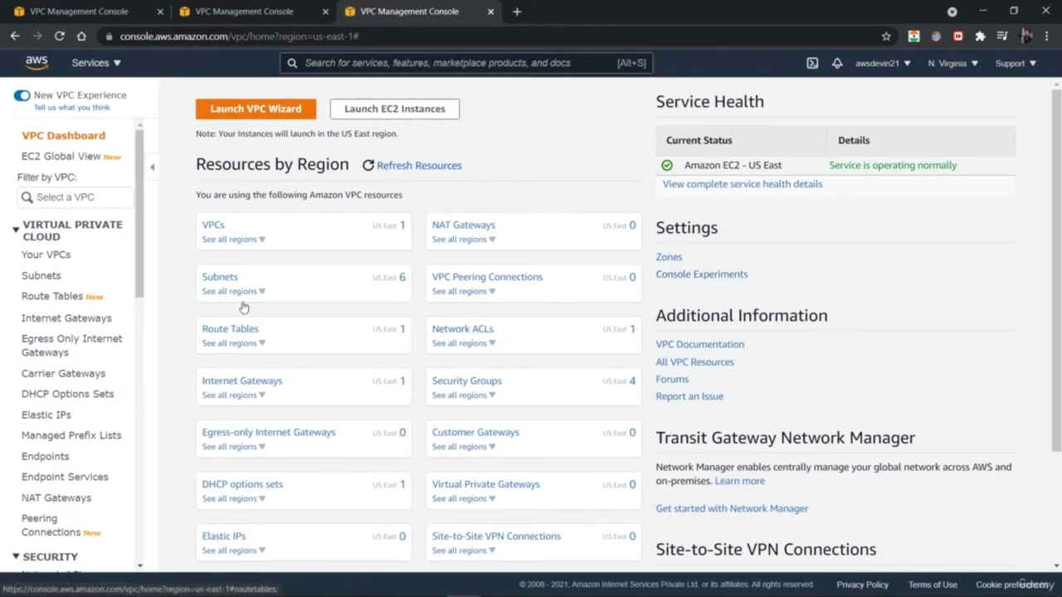
click(65, 256)
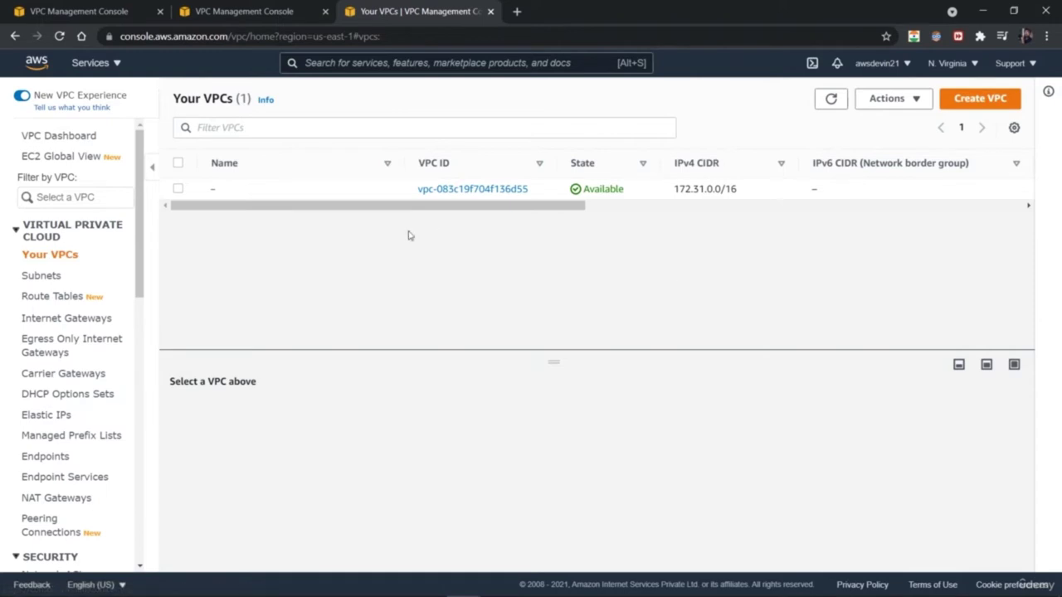
- Look at the default VPC's name editing form and its available actions without making changes
click(178, 190)
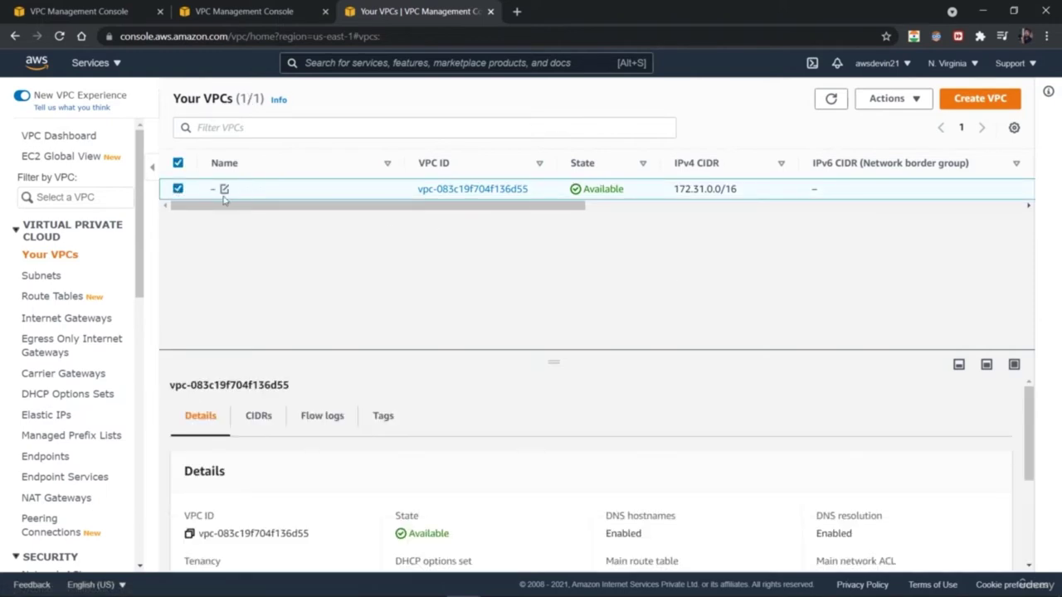
click(225, 190)
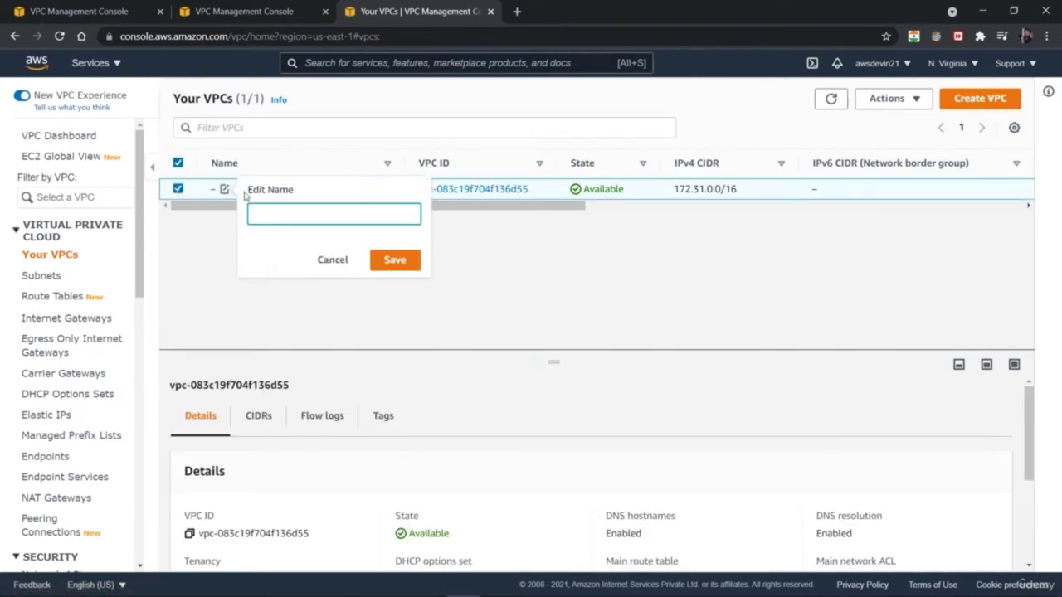
click(333, 261)
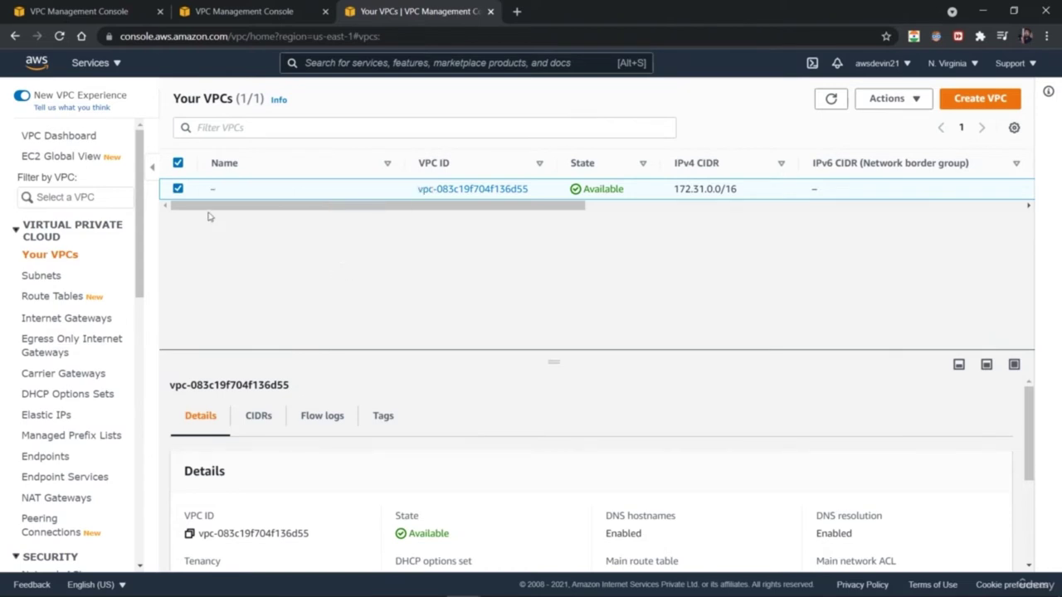
click(225, 190)
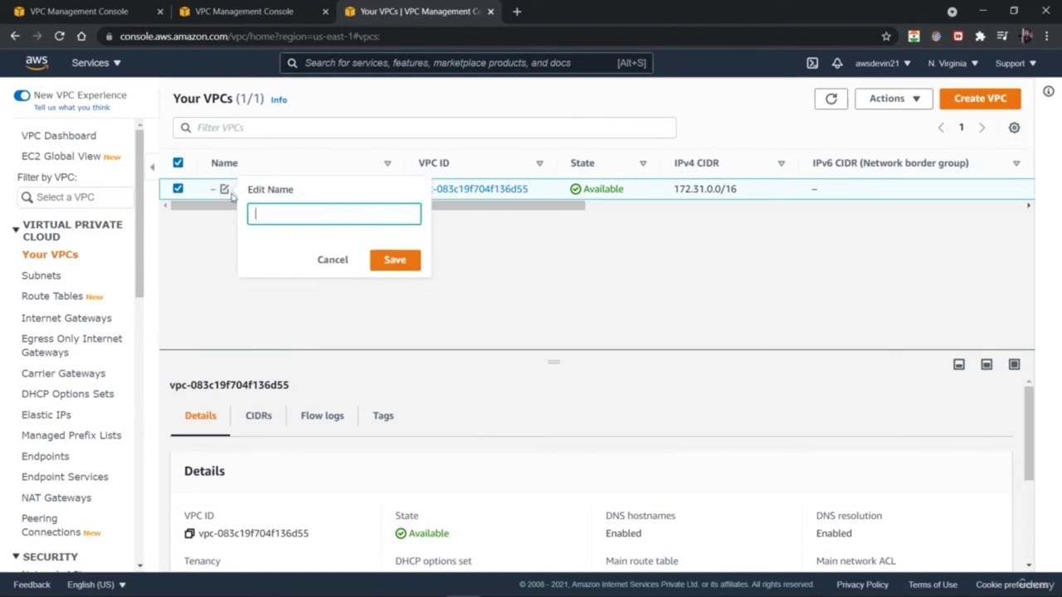
click(340, 261)
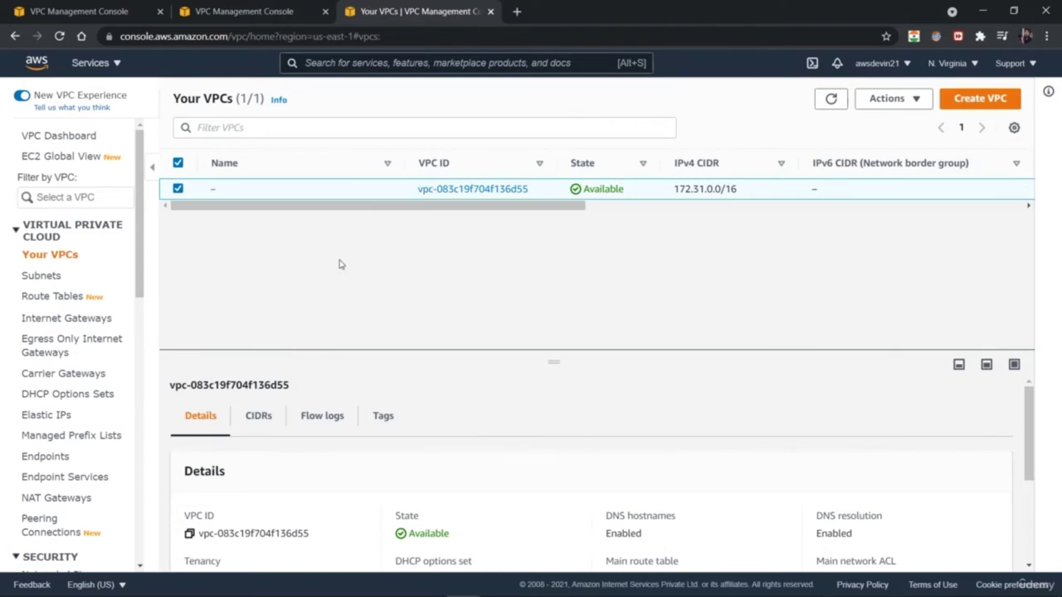
click(899, 103)
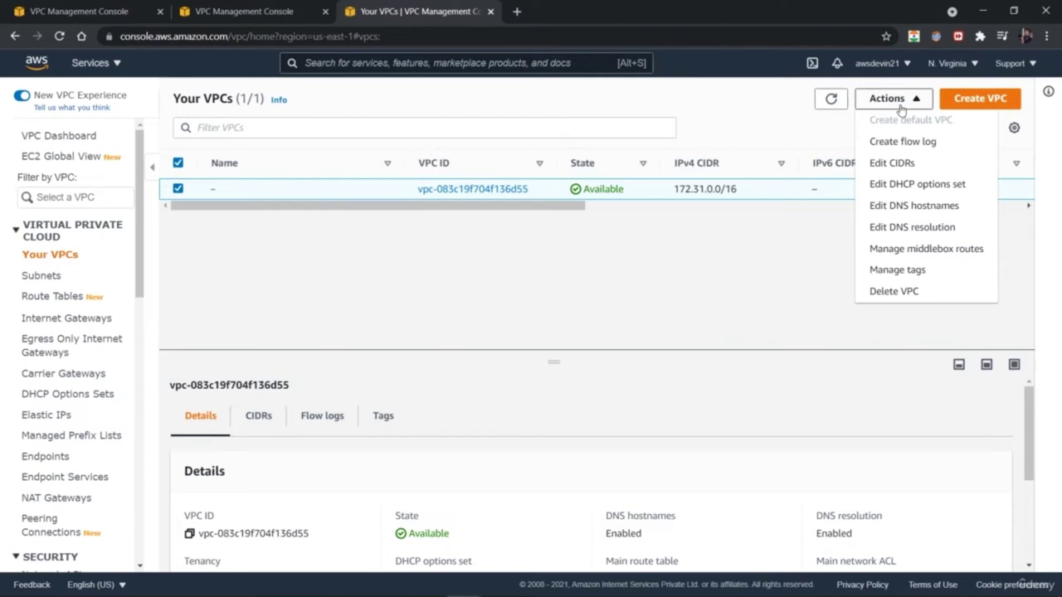
click(770, 241)
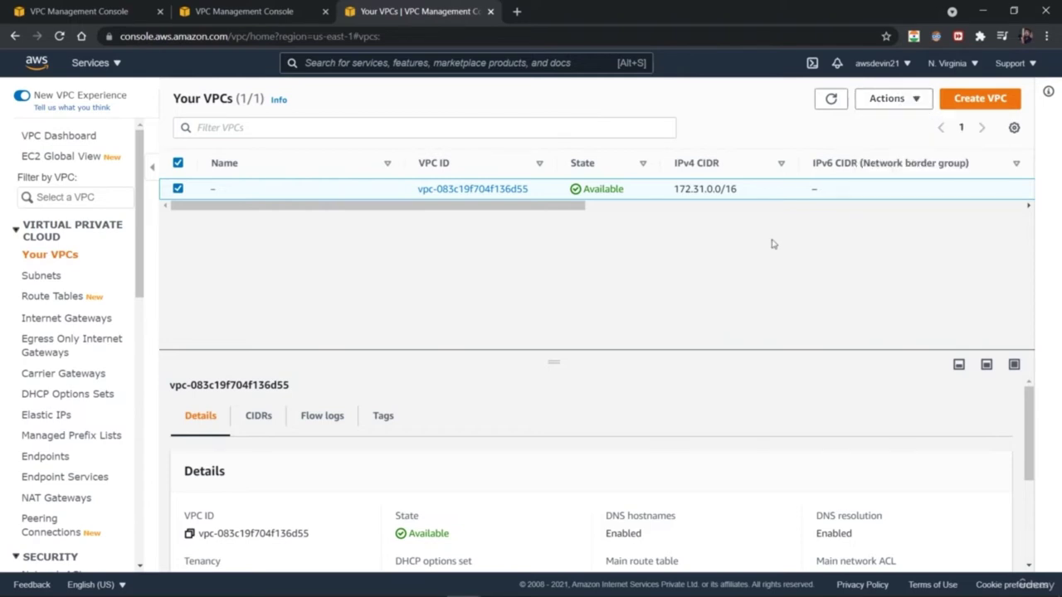
click(224, 190)
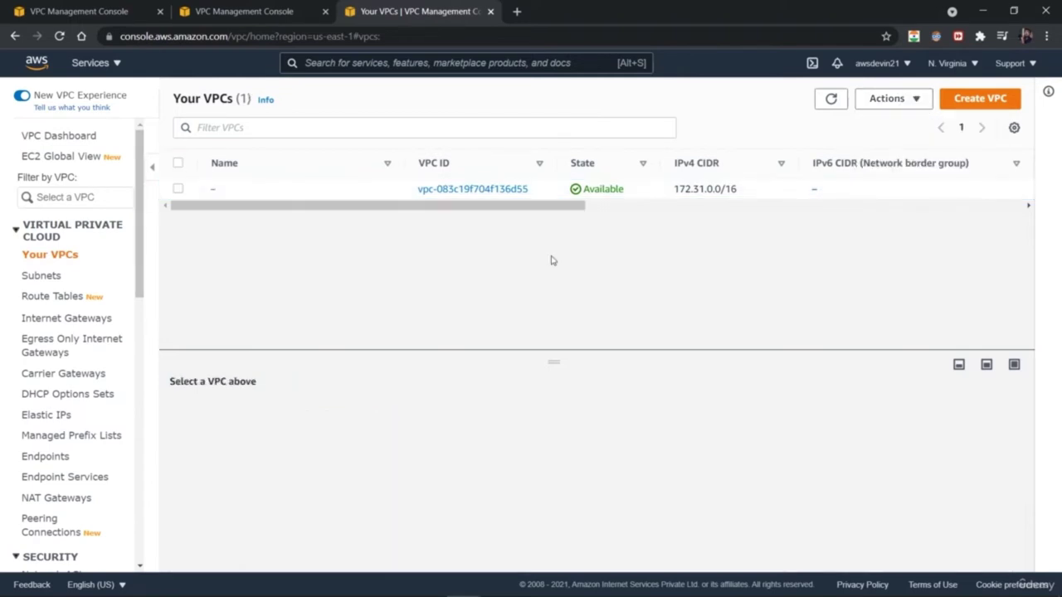
- Start creating a VPC with the name tag VPC_ITinfra101 and the IPv4 CIDR block 10.0.0.0/16
click(985, 106)
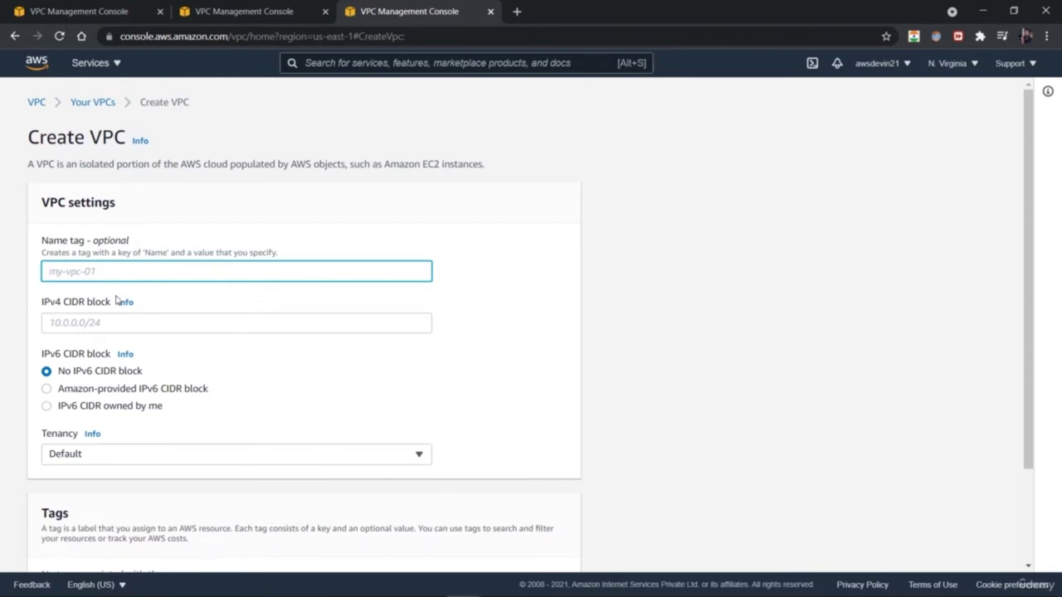
text(VPC_ITinfra101)
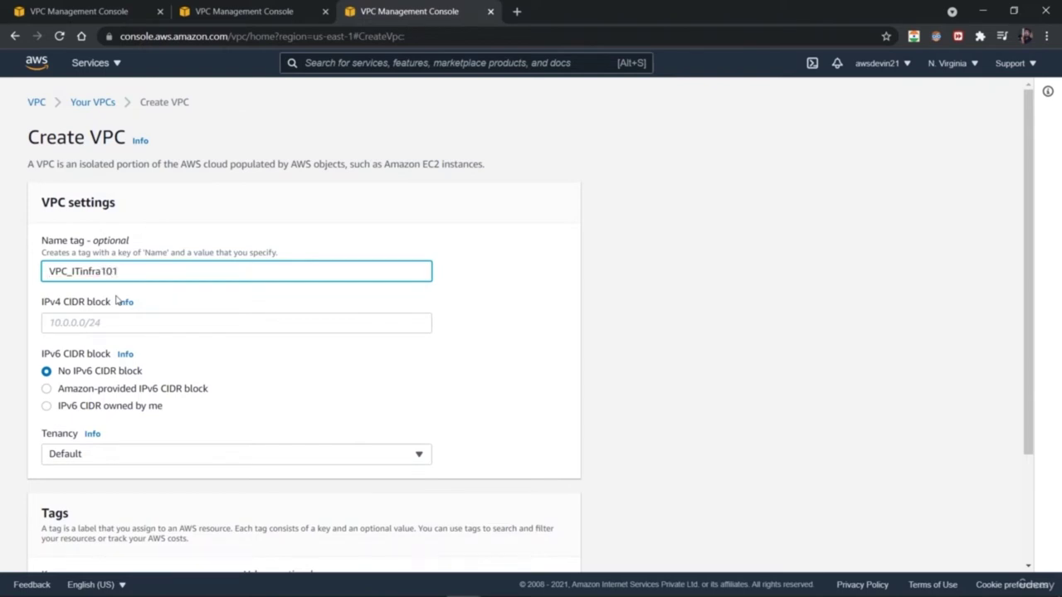
click(140, 324)
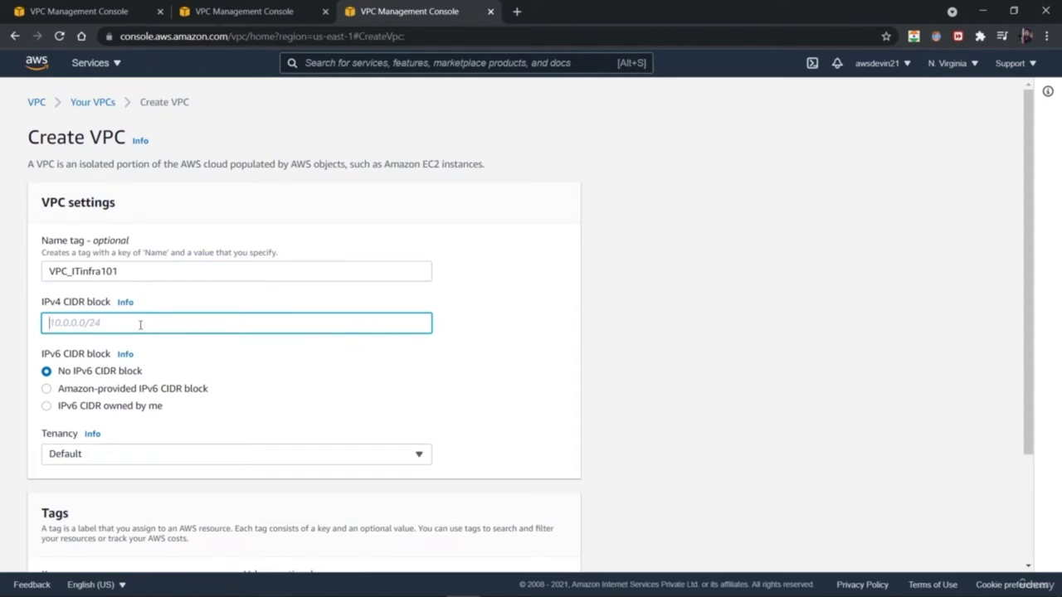
text(10.0.0.0/16)
- Try the Amazon-provided and self-owned IPv6 CIDR block options, switching the tenancy to Dedicated and back to Default
click(183, 400)
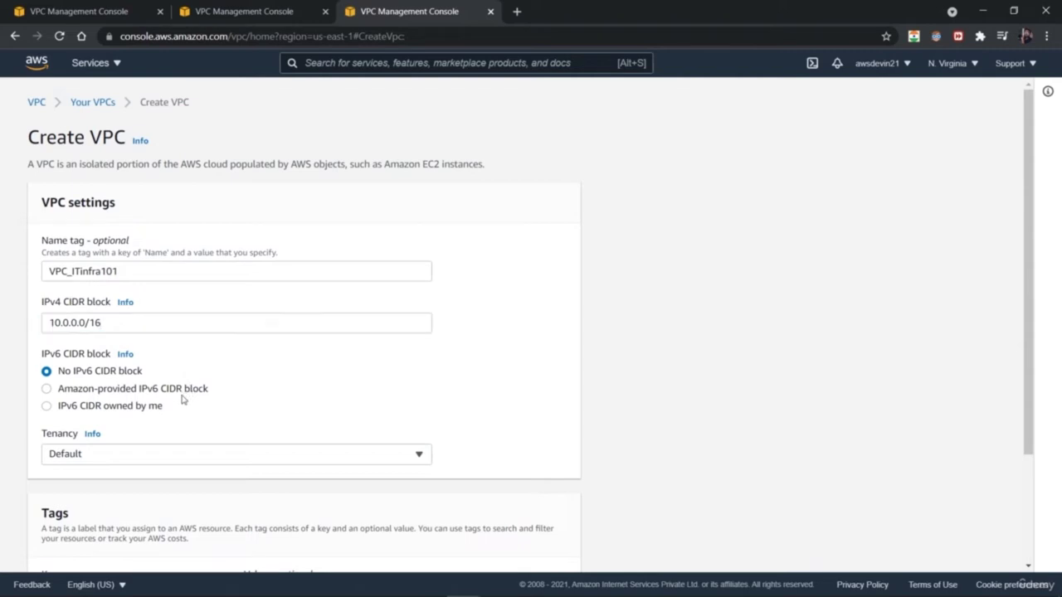
click(184, 396)
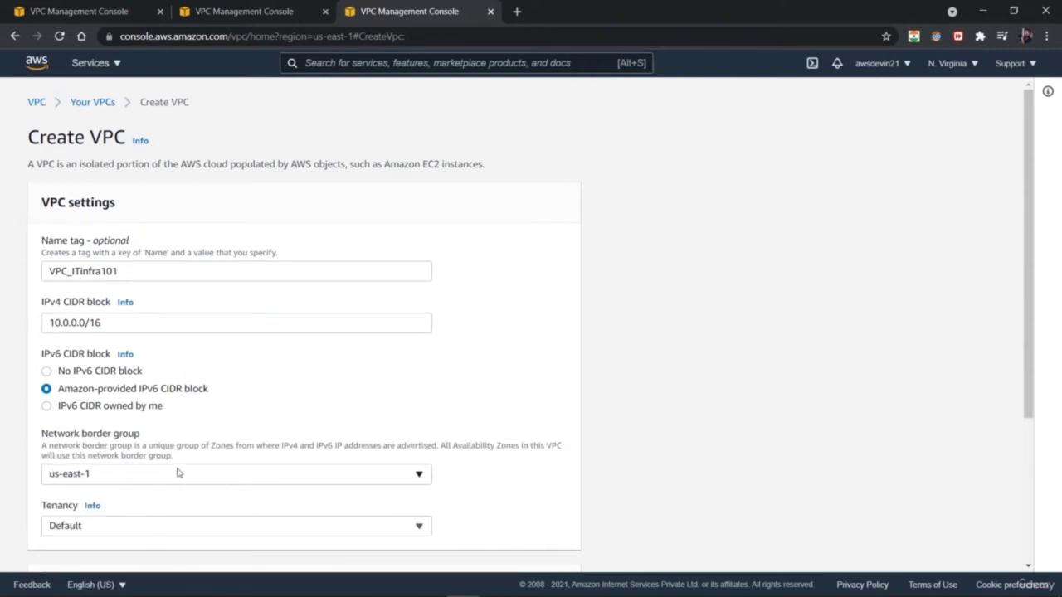
click(187, 530)
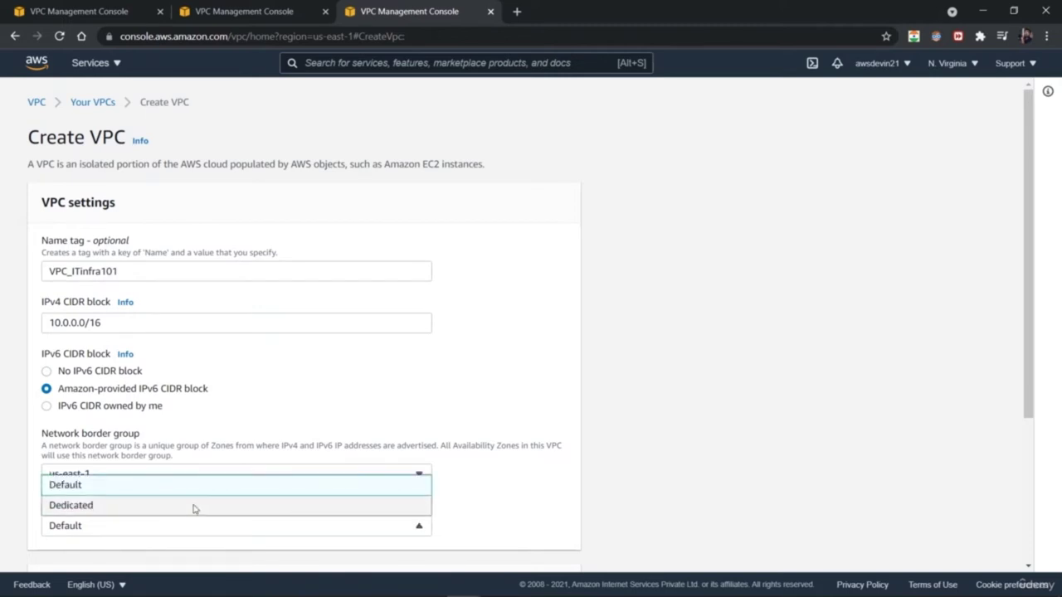
click(195, 507)
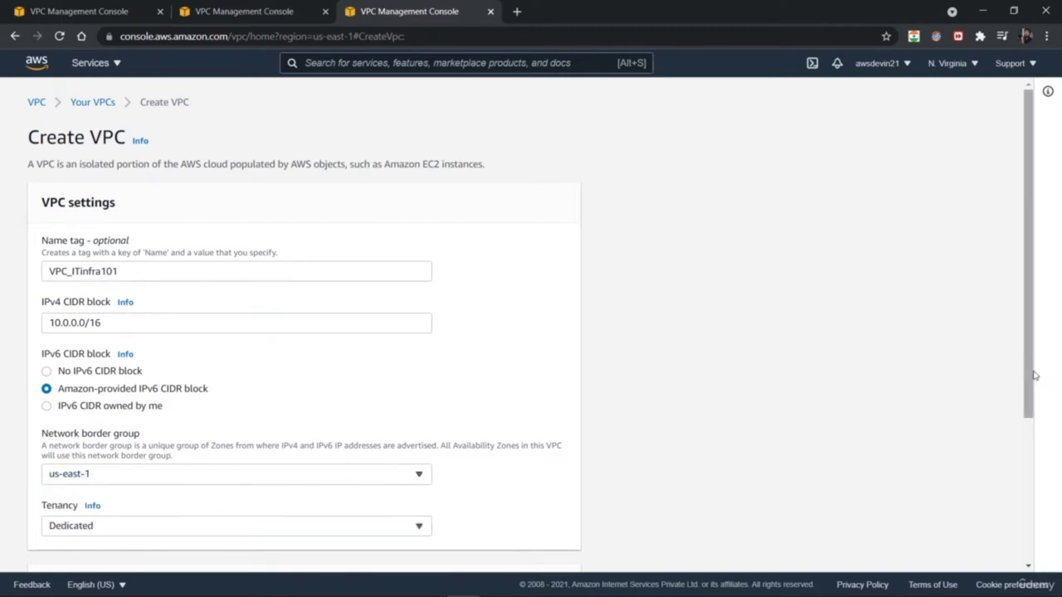
mouse_move(1032, 372)
mouse_down()
mouse_move(1038, 531)
mouse_move(1032, 379)
mouse_up()
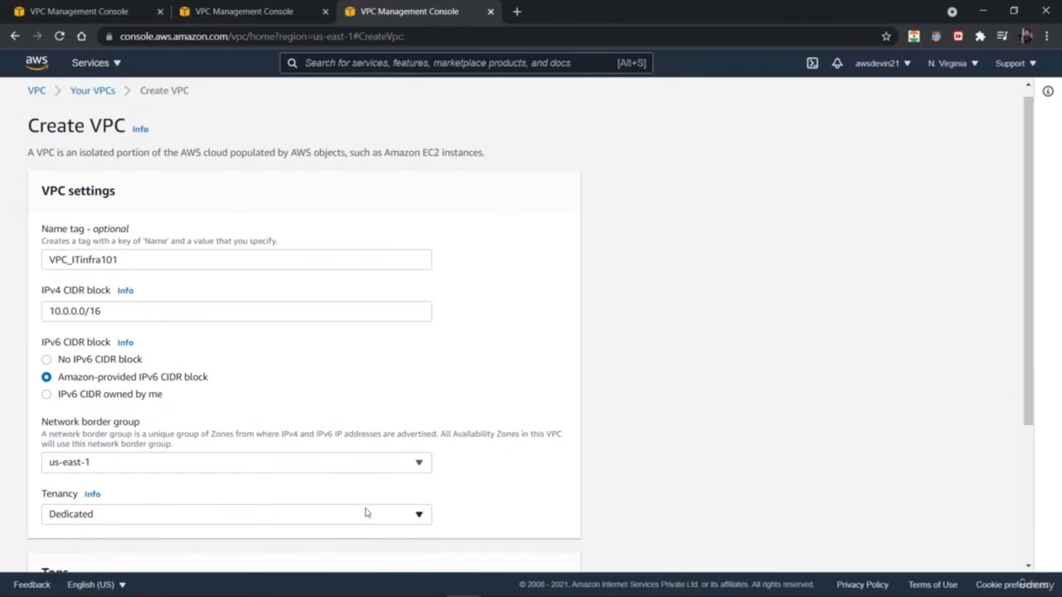
click(311, 513)
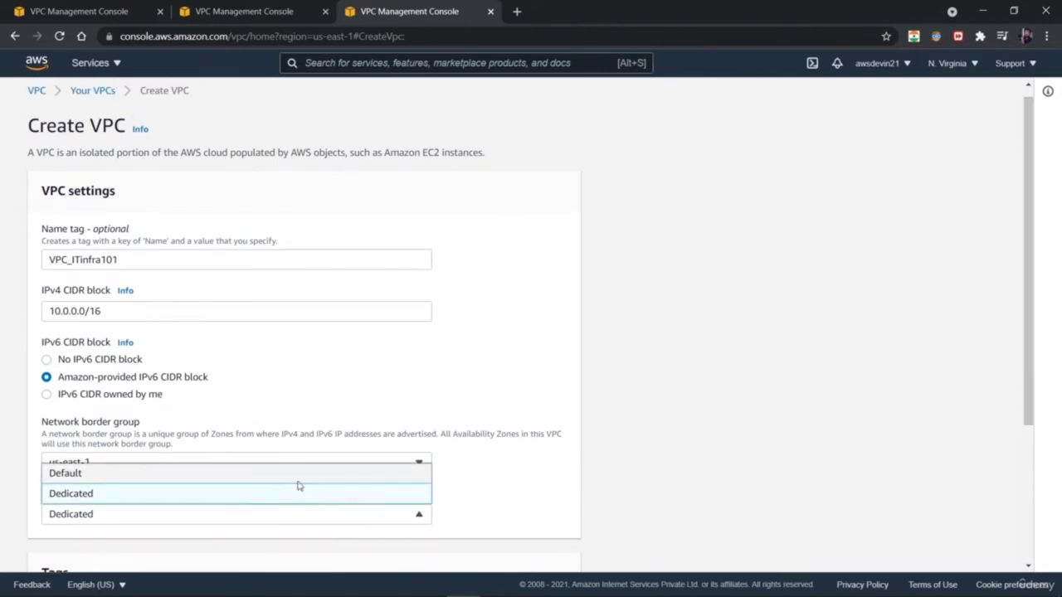
click(290, 475)
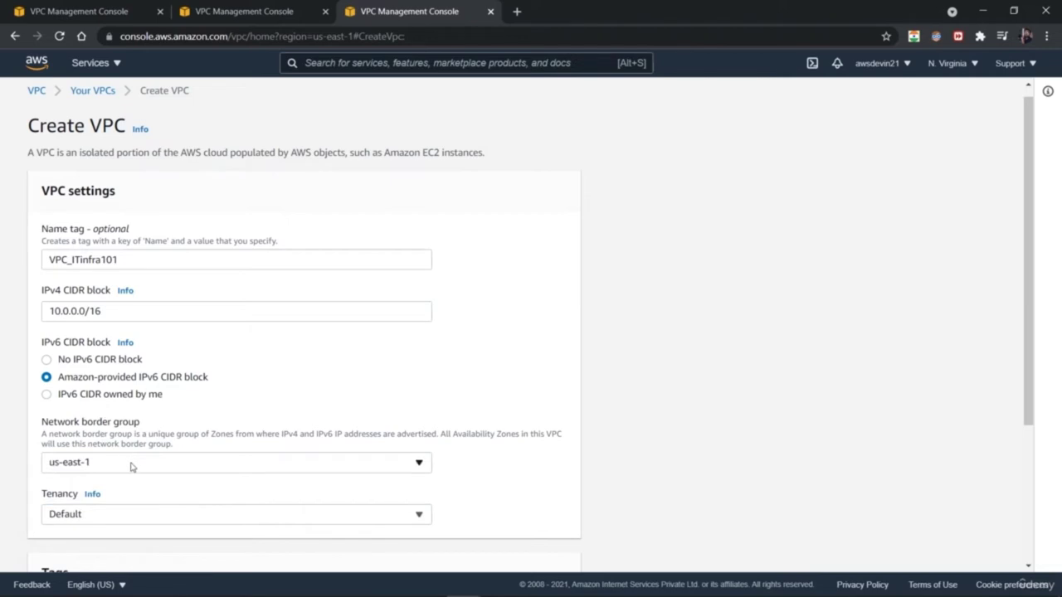
click(98, 397)
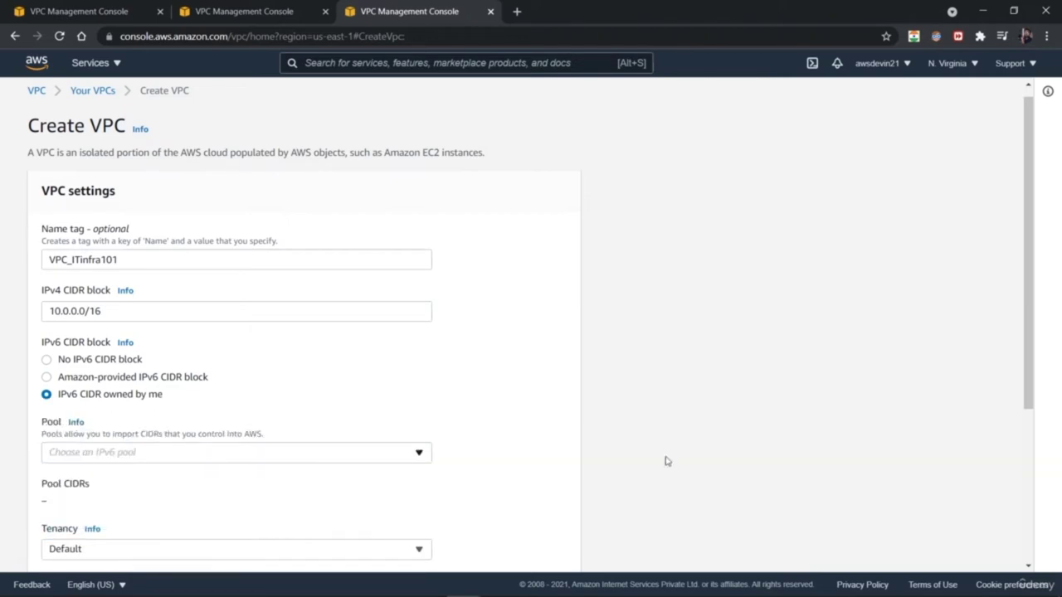
drag(1027, 397, 1028, 478)
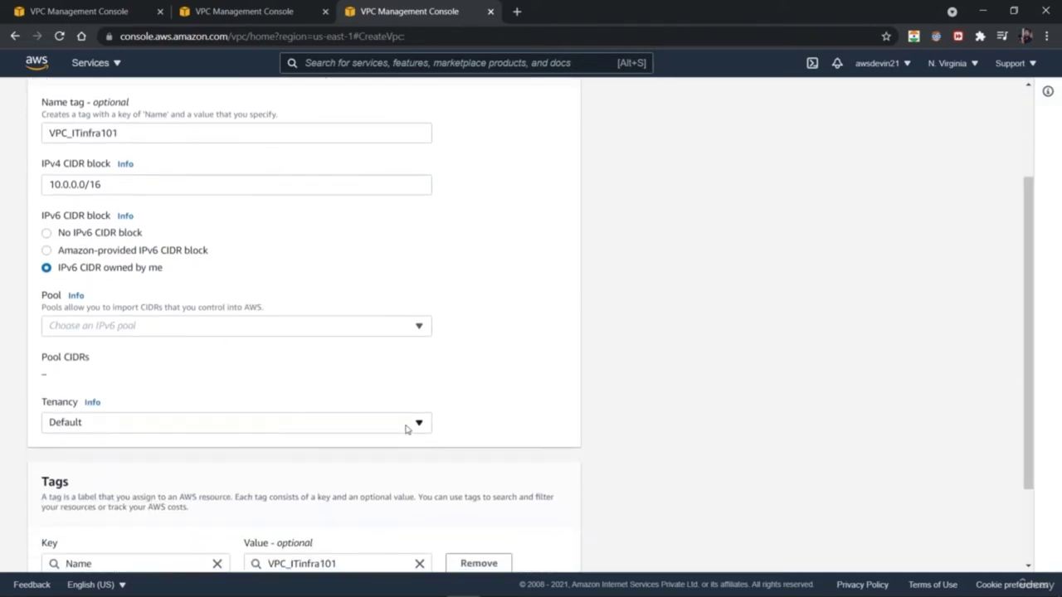
- Choose no IPv6 CIDR block, keep the tenancy at Default and create the VPC
click(97, 233)
click(370, 315)
click(373, 313)
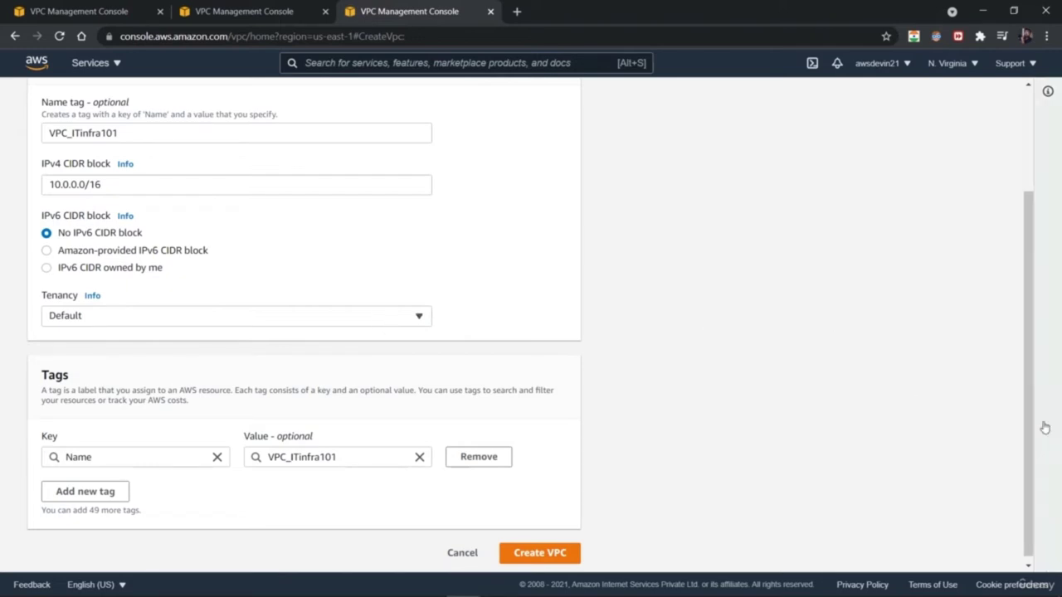
drag(1027, 427, 1027, 399)
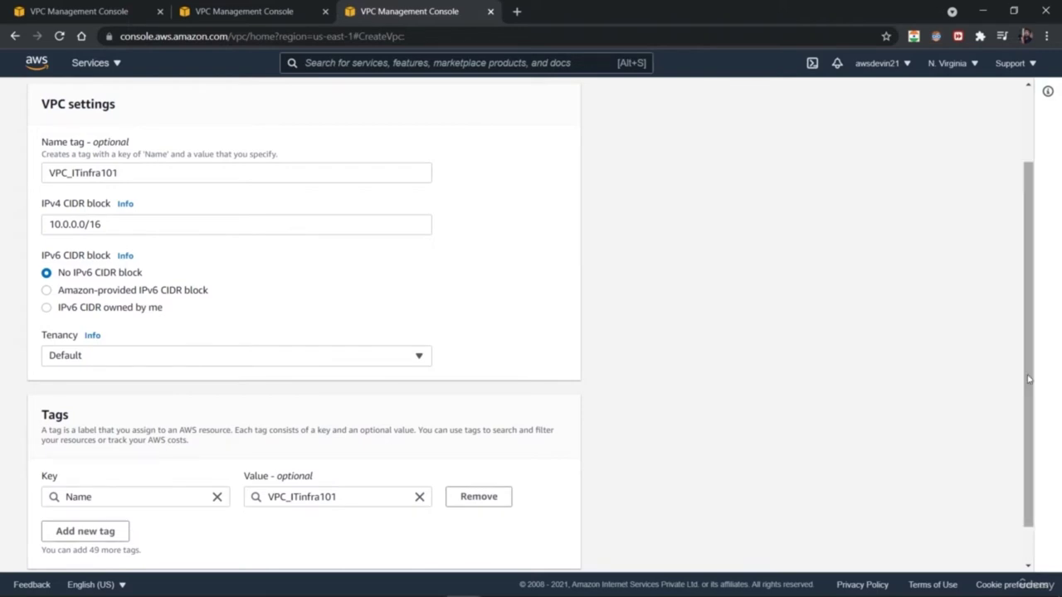
scroll(1029, 380, down, 1)
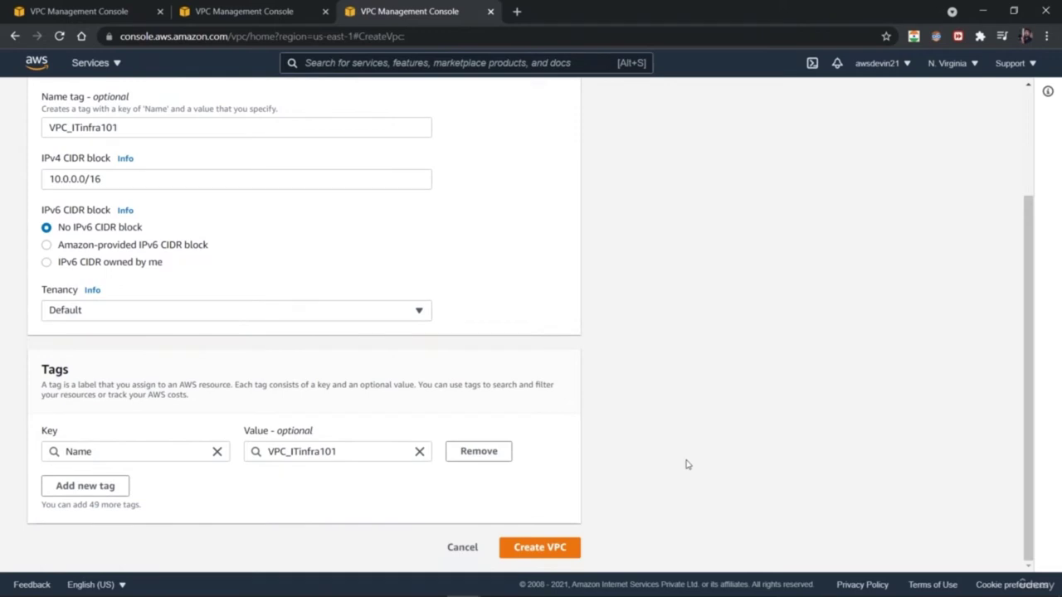
click(548, 549)
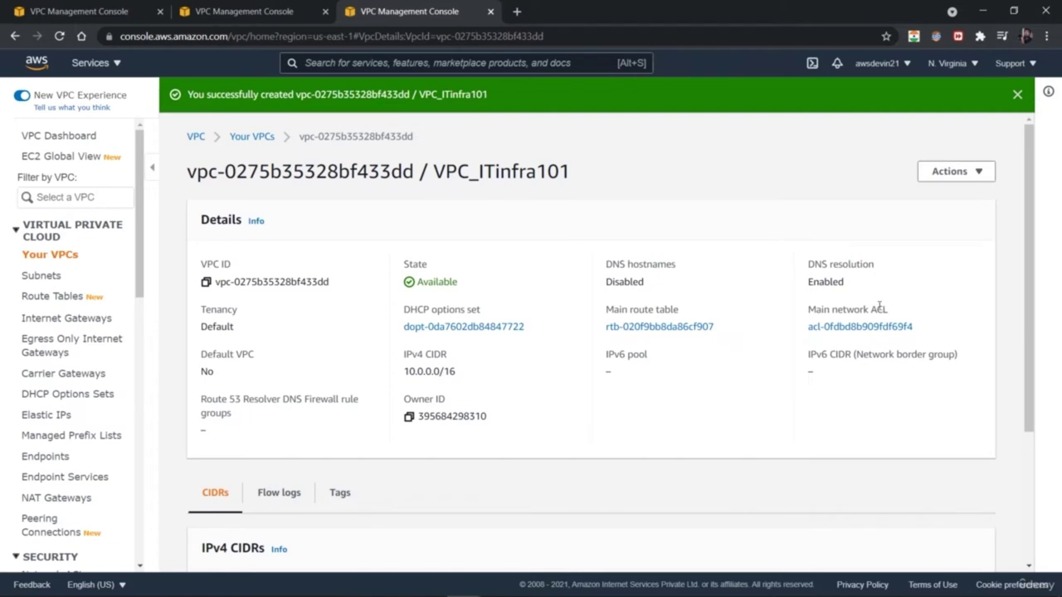
- Review the CIDRs and flow logs of the VPC VPC_ITinfra101
scroll(1012, 465, down, 2)
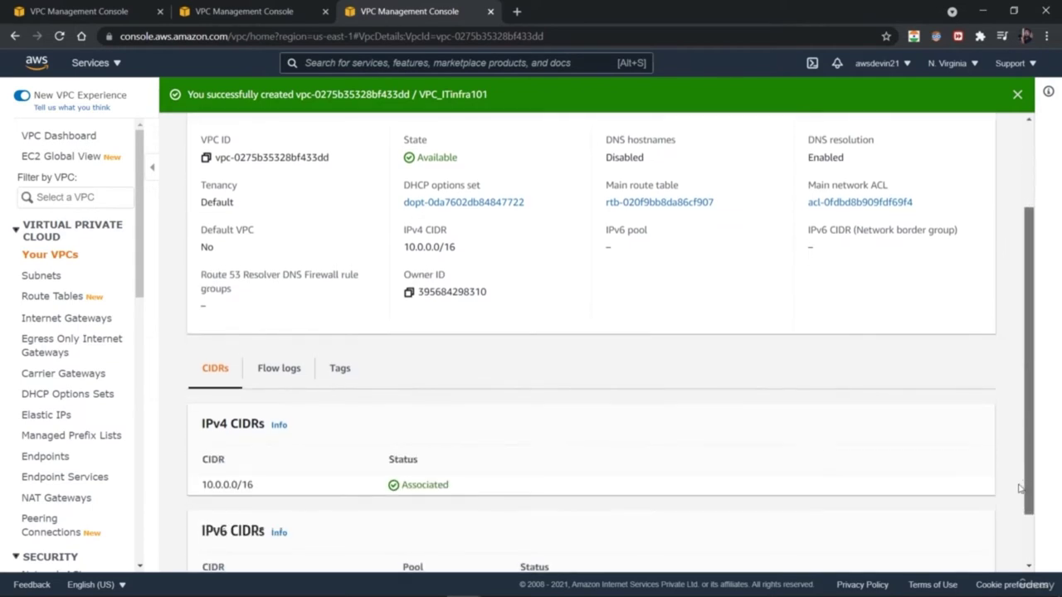
scroll(1016, 502, down, 1)
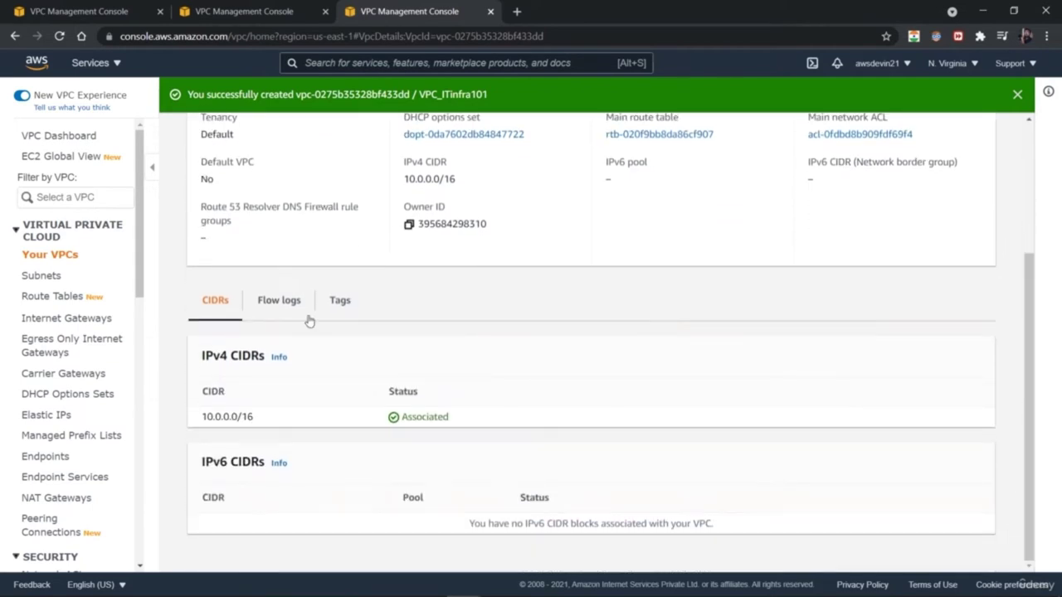
click(277, 302)
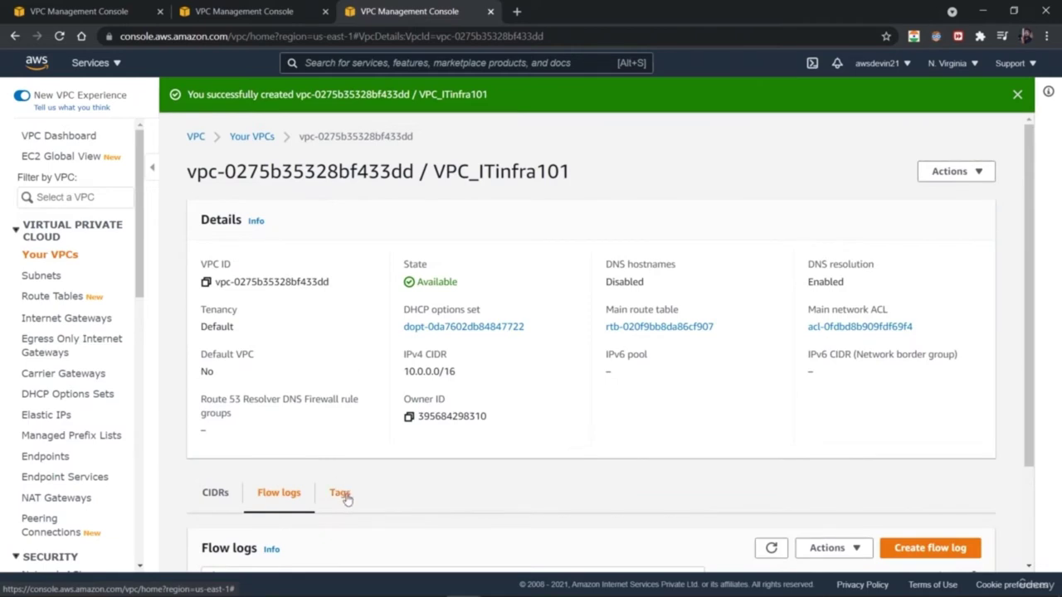
scroll(390, 490, down, 2)
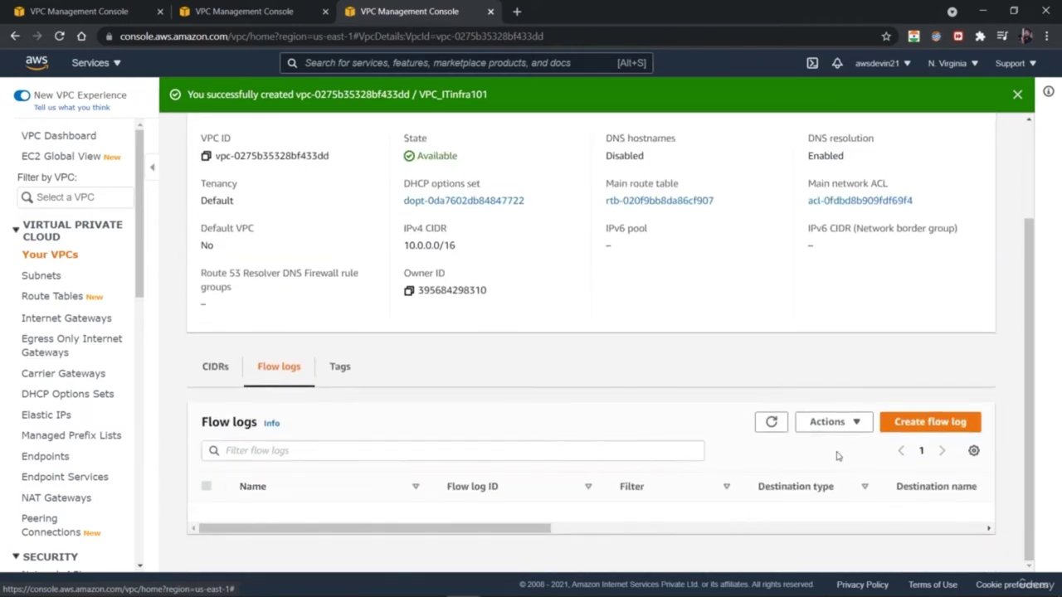
- Start creating a flow log for VPC_ITinfra101 and select /aws-glue/crawlers as its destination log group
click(952, 430)
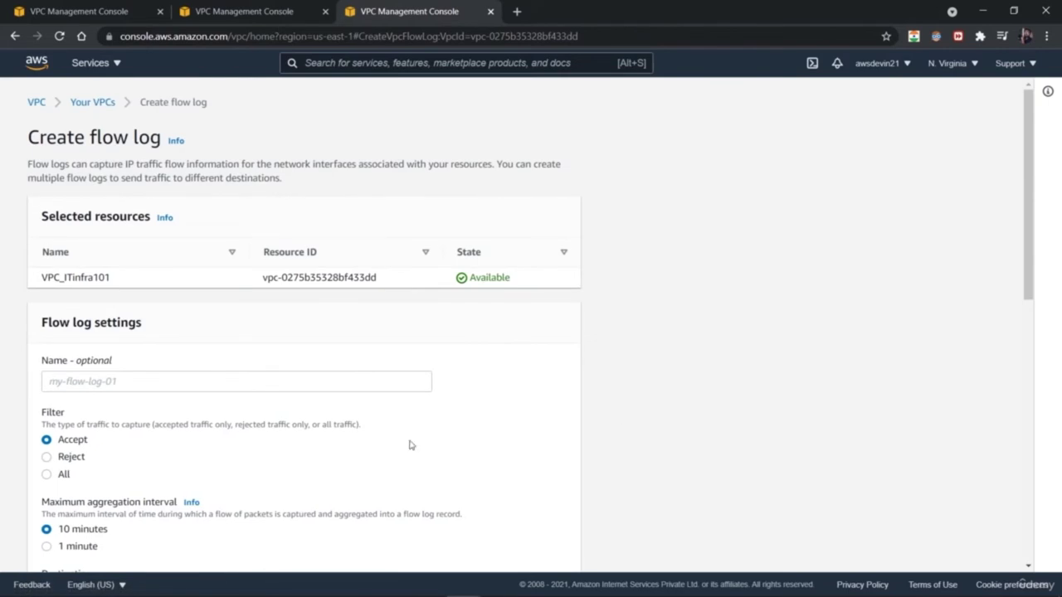
scroll(410, 446, down, 3)
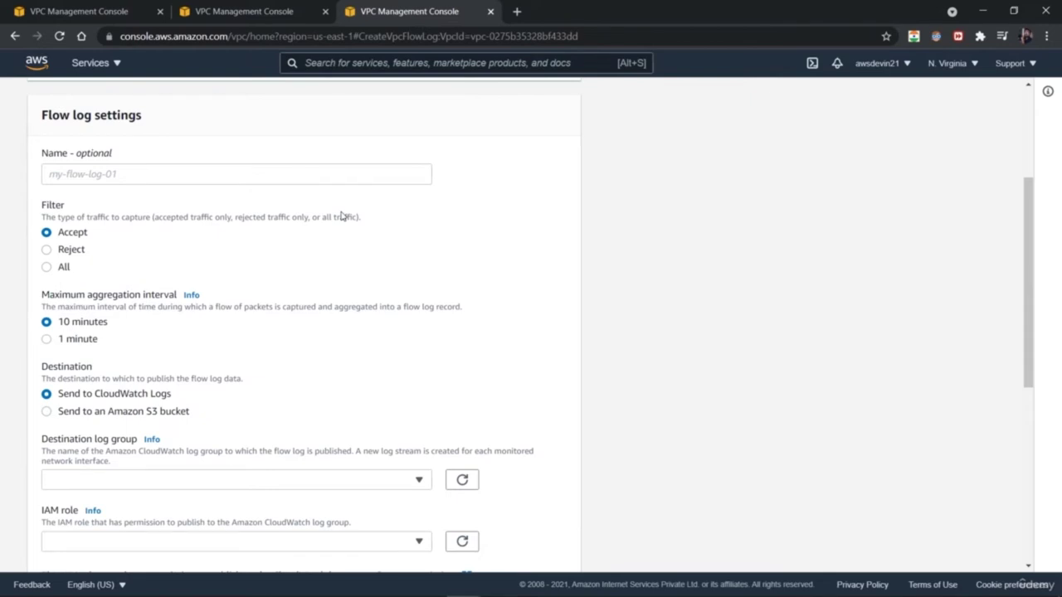
click(419, 480)
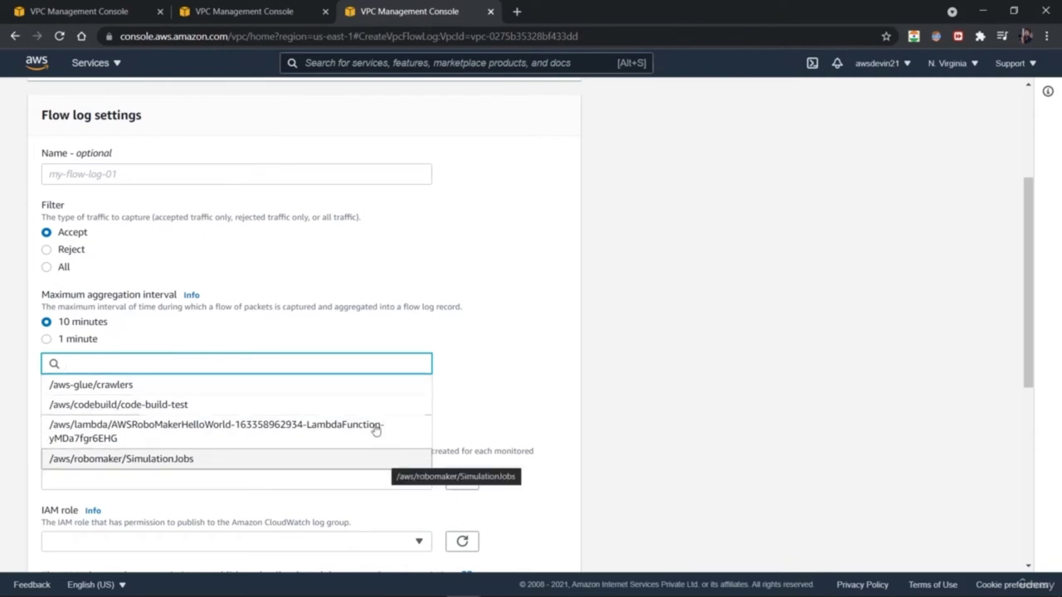
click(372, 387)
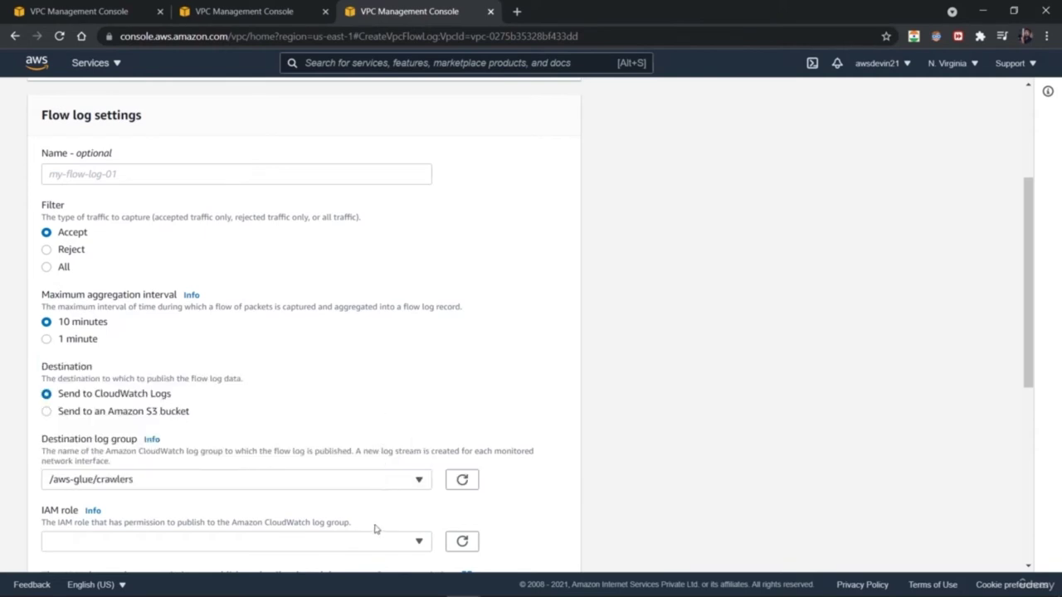
- Select ec2-role as the IAM role for publishing the flow log to CloudWatch Logs
scroll(374, 529, down, 3)
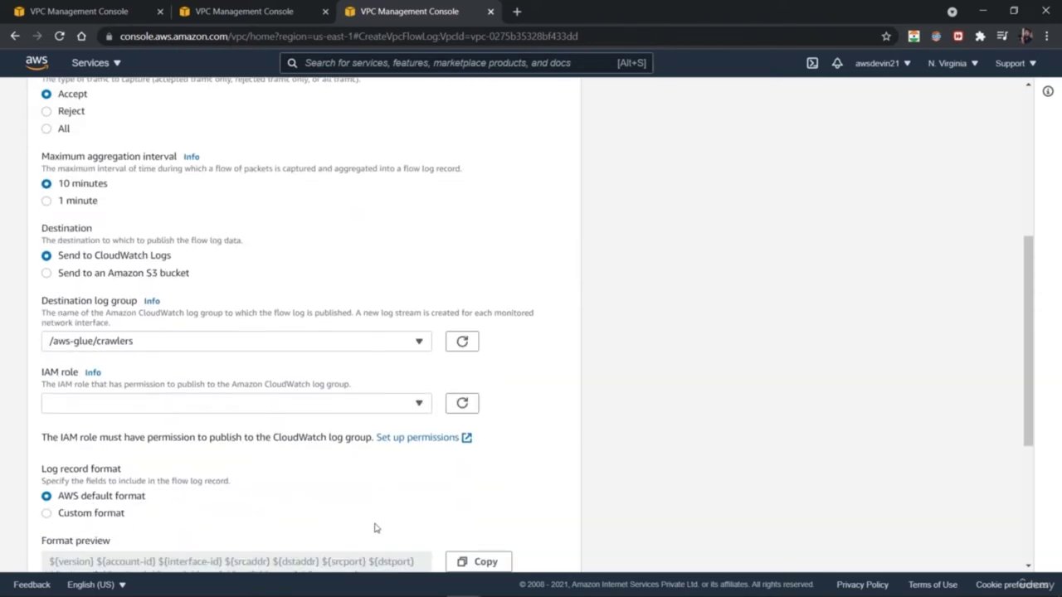
click(417, 404)
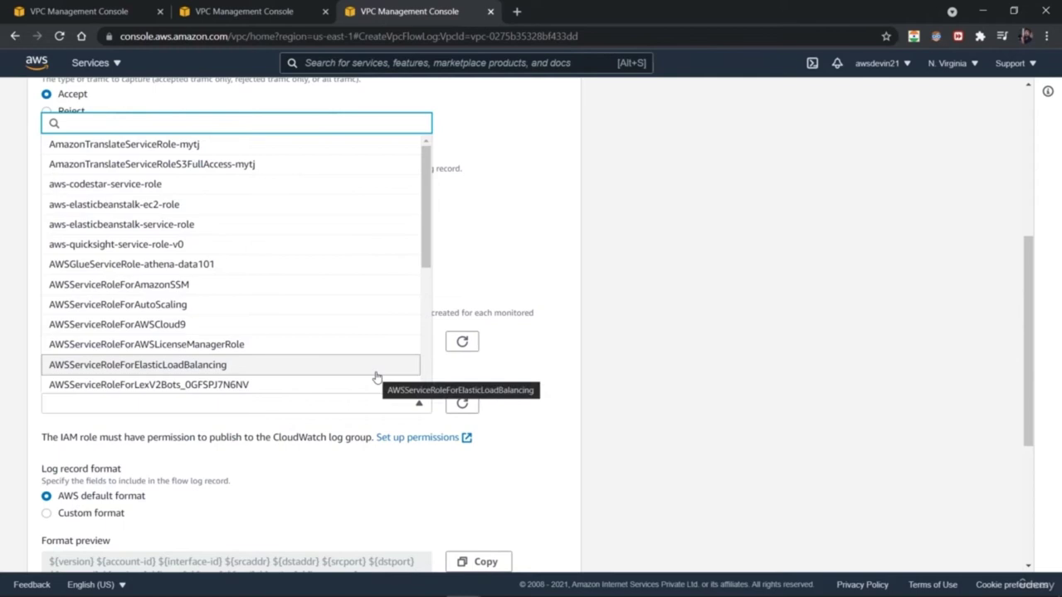
scroll(374, 371, down, 3)
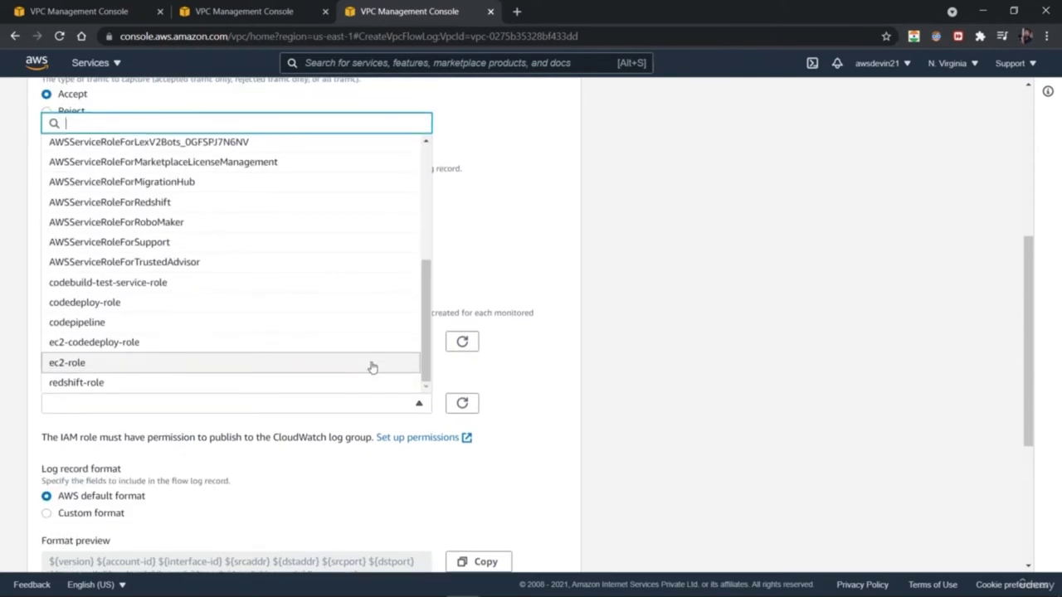
click(373, 366)
- Try the 1 minute aggregation interval, return to 10 minutes, and switch the flow log destination to an Amazon S3 bucket
drag(1031, 333, 1004, 253)
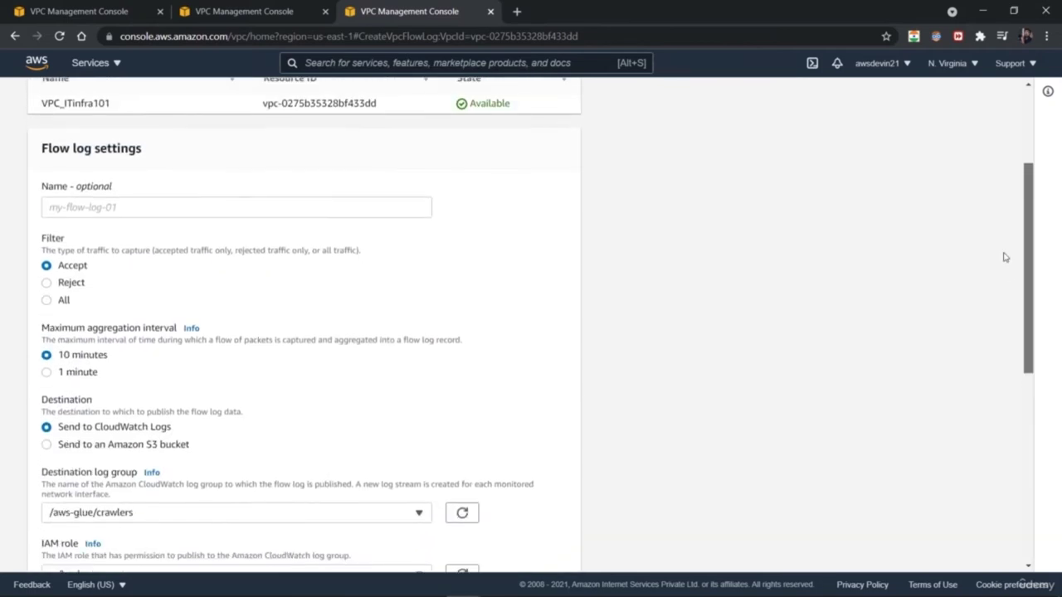
click(79, 377)
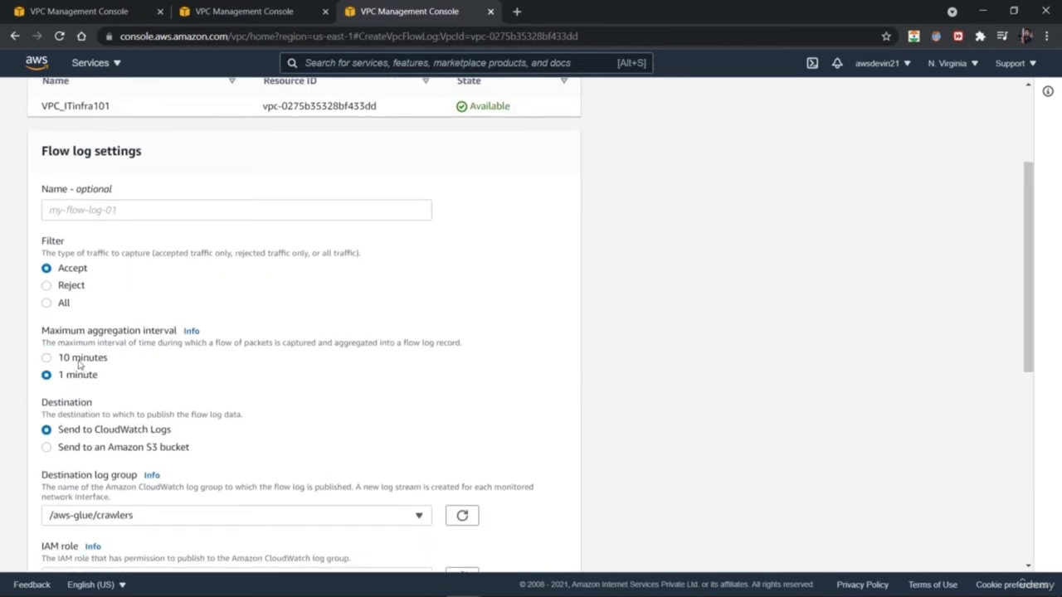
click(81, 361)
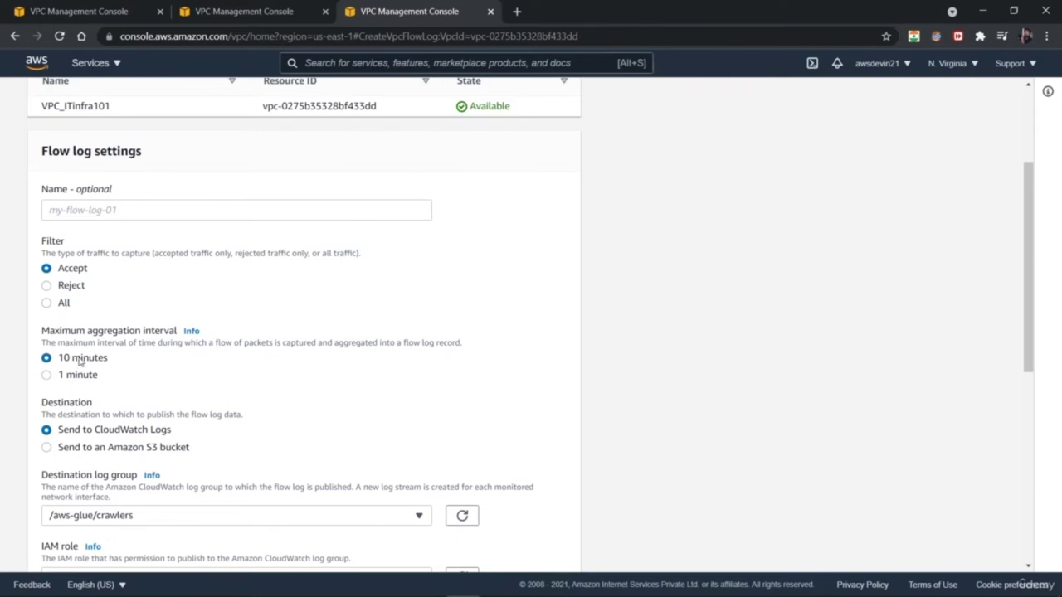
click(121, 448)
scroll(124, 441, down, 3)
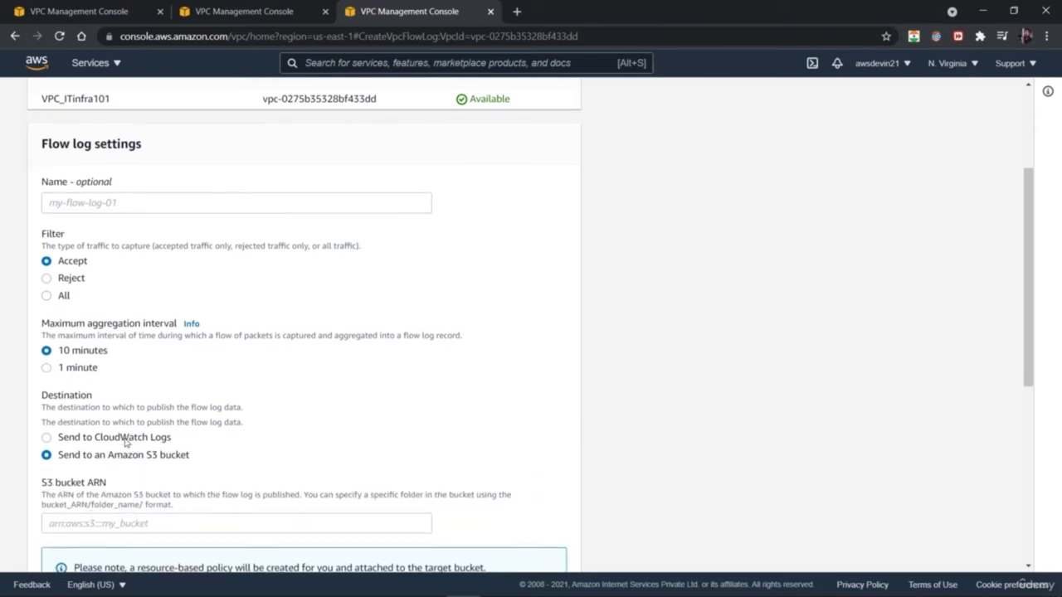
click(296, 241)
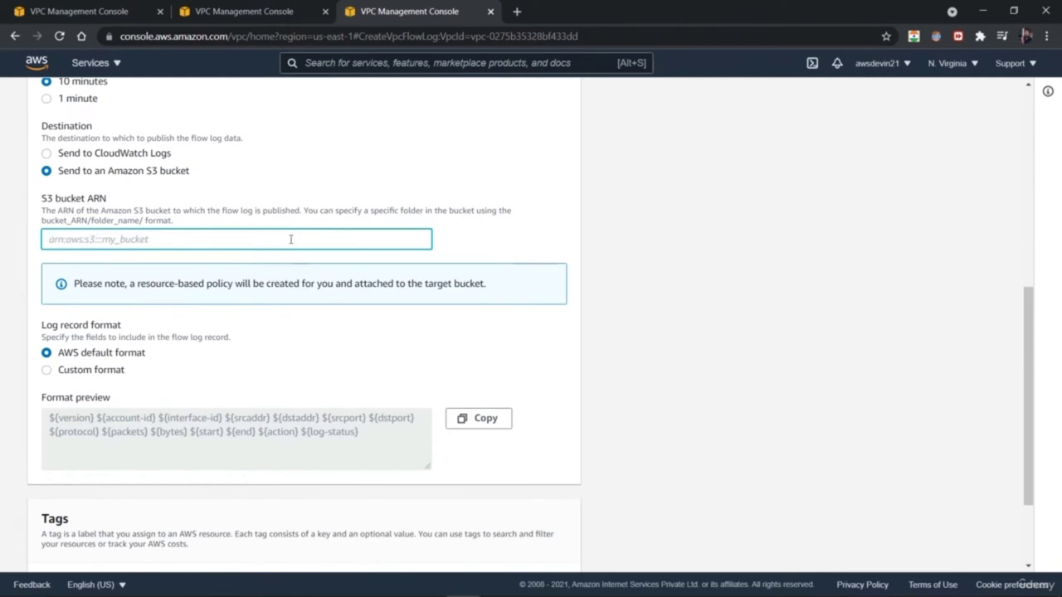
- Open the AWS console in a new browser tab and go to the S3 service
click(40, 68)
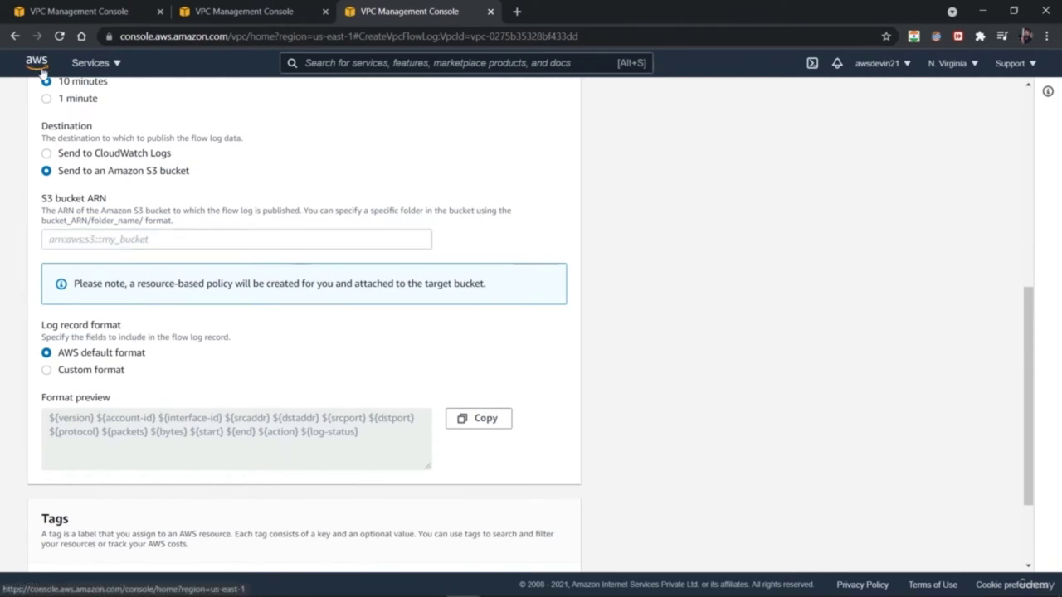
right_click(41, 71)
click(66, 79)
click(581, 11)
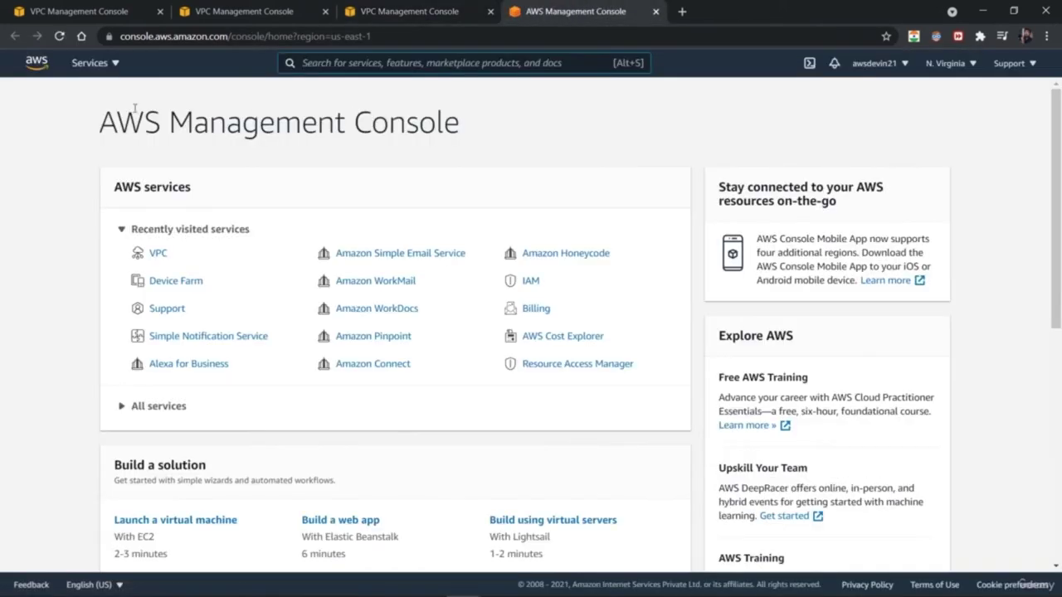
click(97, 66)
click(327, 469)
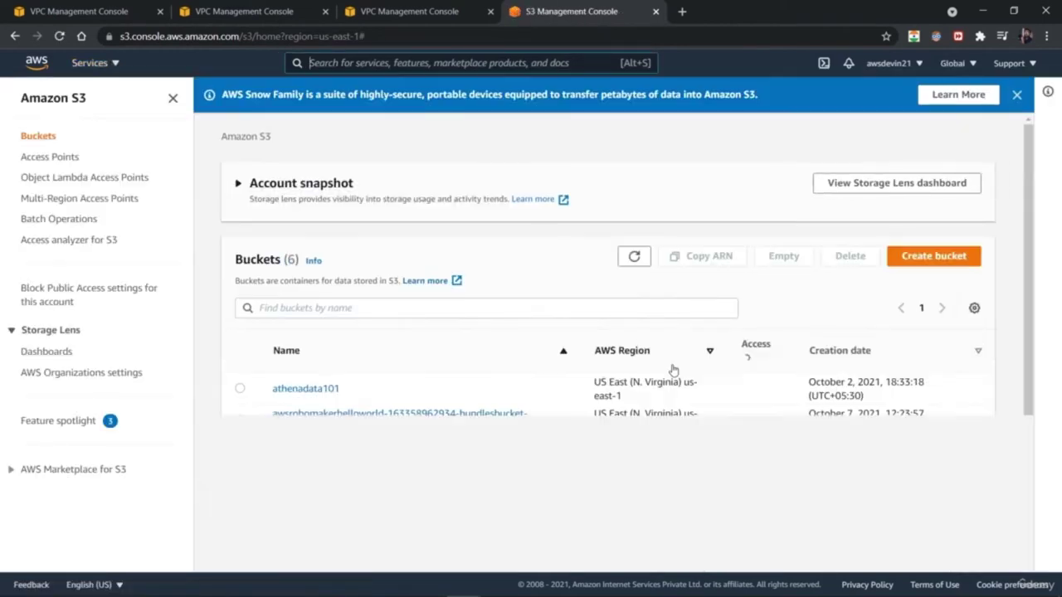
- Copy the ARN of the bucket athenadata101 from its properties
click(298, 378)
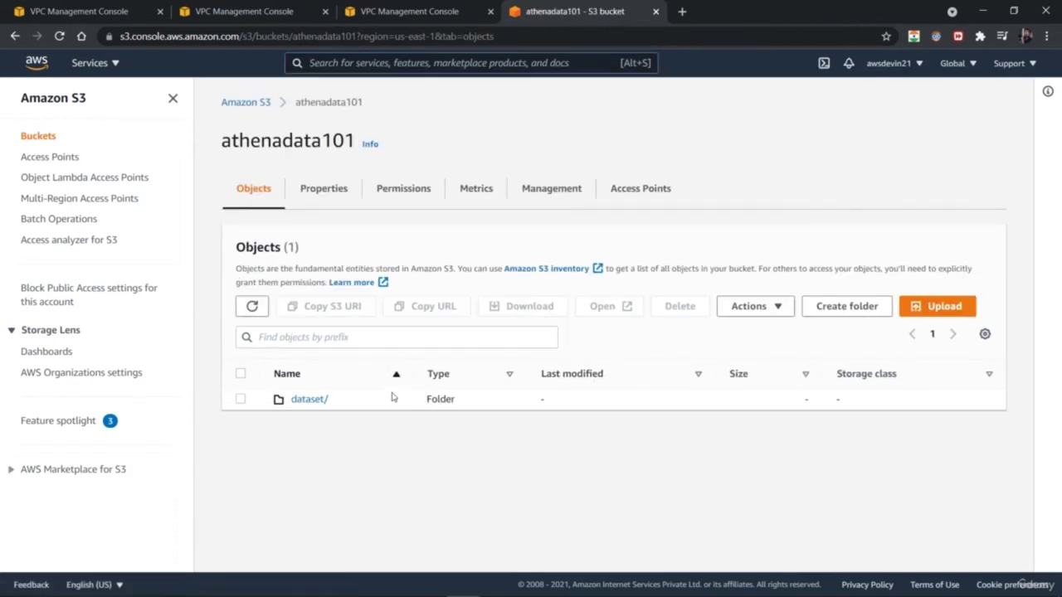
click(336, 194)
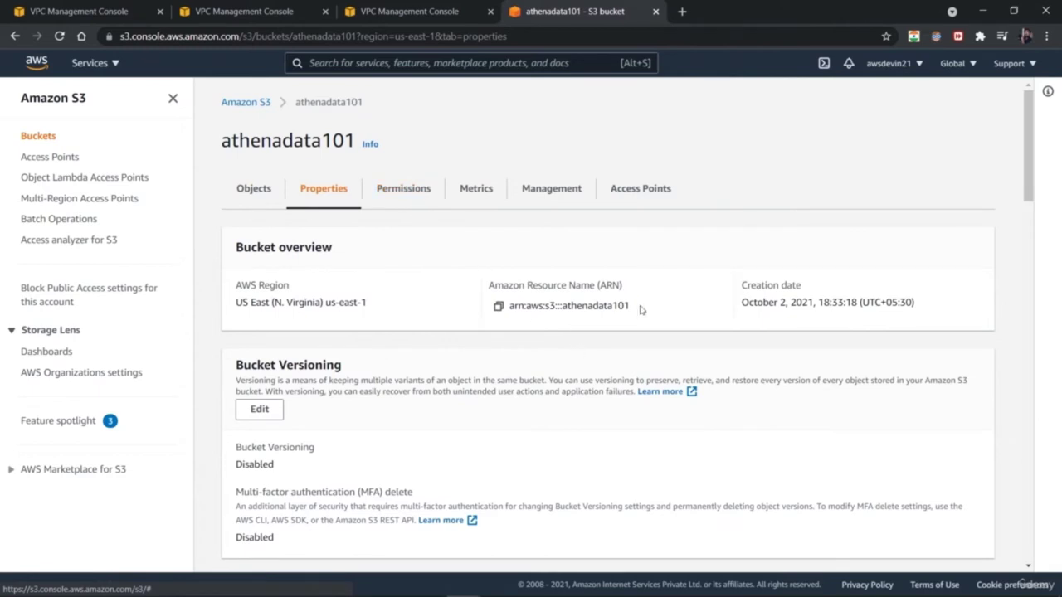
drag(630, 306, 508, 305)
click(499, 306)
- Return to the VPC flow log form and enter arn:aws:s3:::athenadata101 as the S3 bucket ARN
click(400, 10)
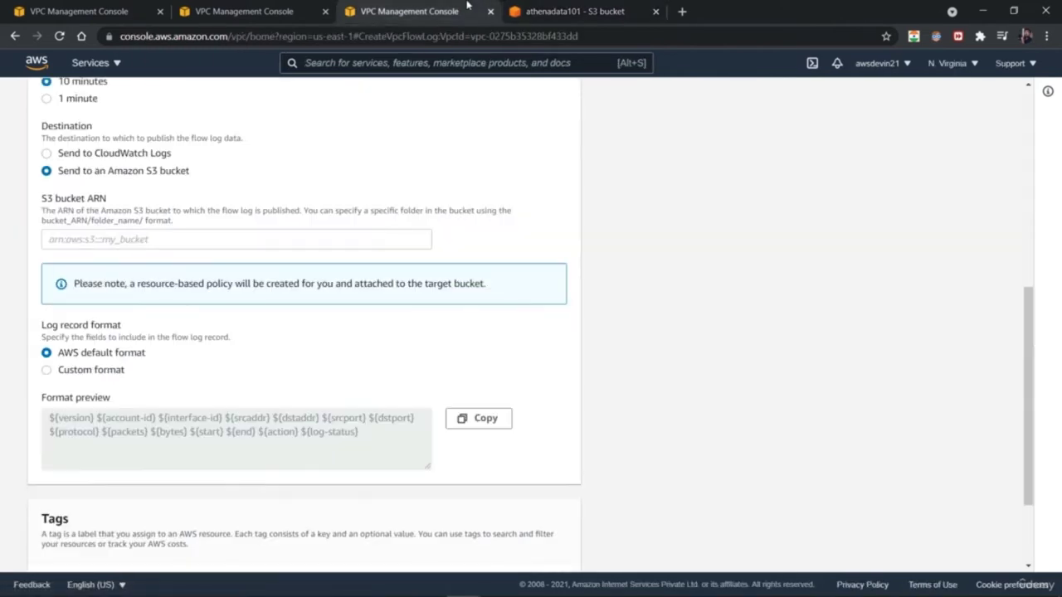
click(249, 11)
click(378, 8)
click(256, 240)
key(ctrl+v)
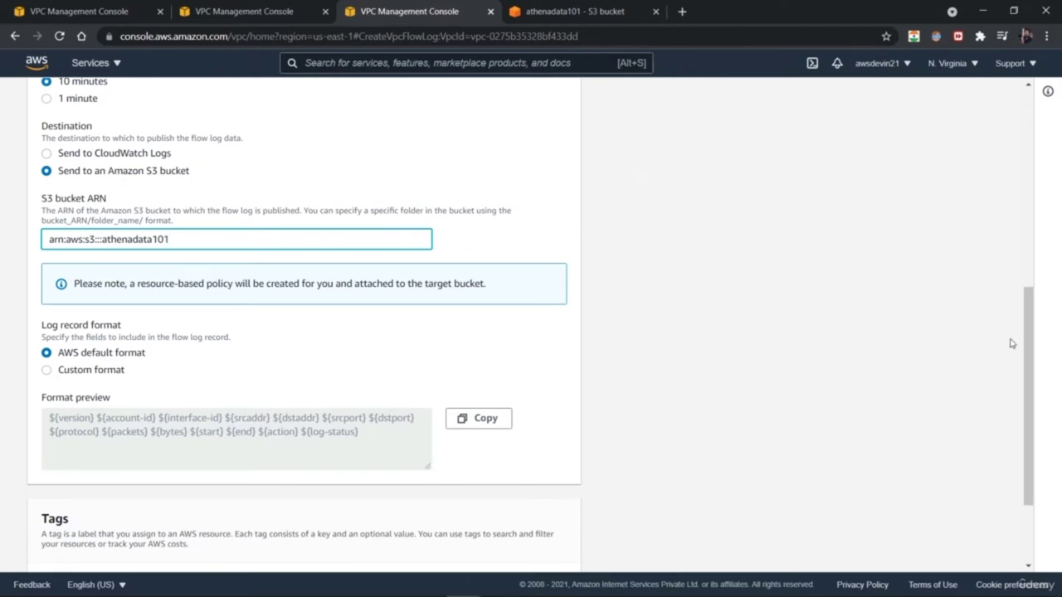
- Cancel the flow log creation and close the S3 browser tab
drag(1030, 371, 731, 469)
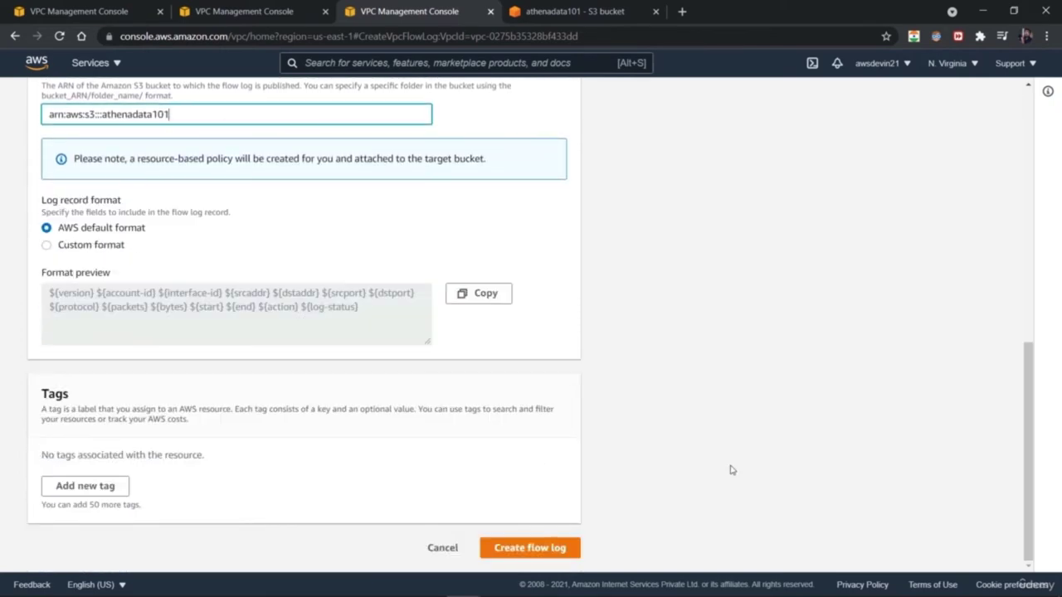
click(442, 548)
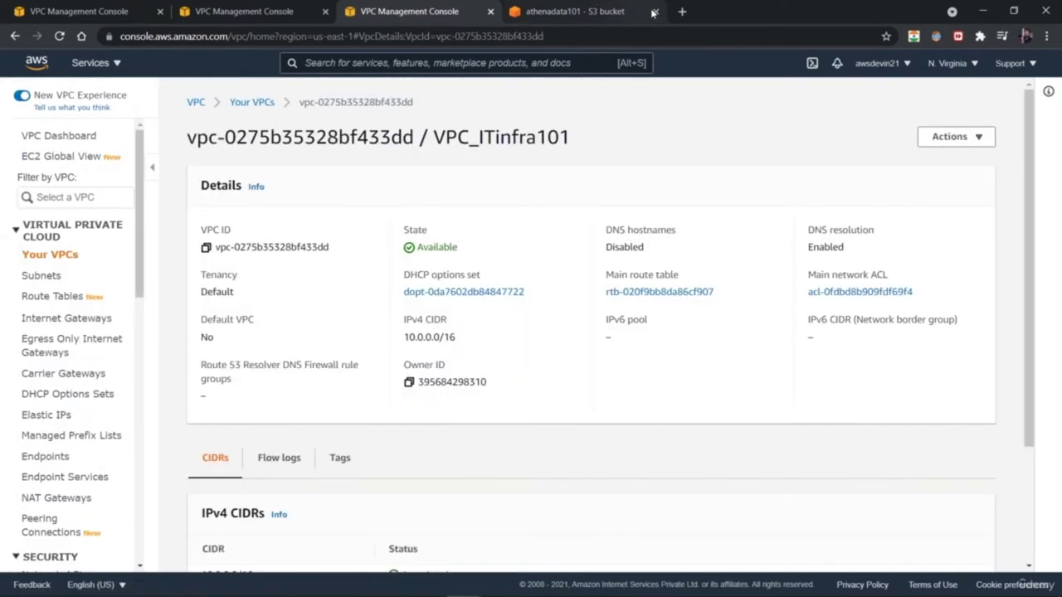
click(656, 12)
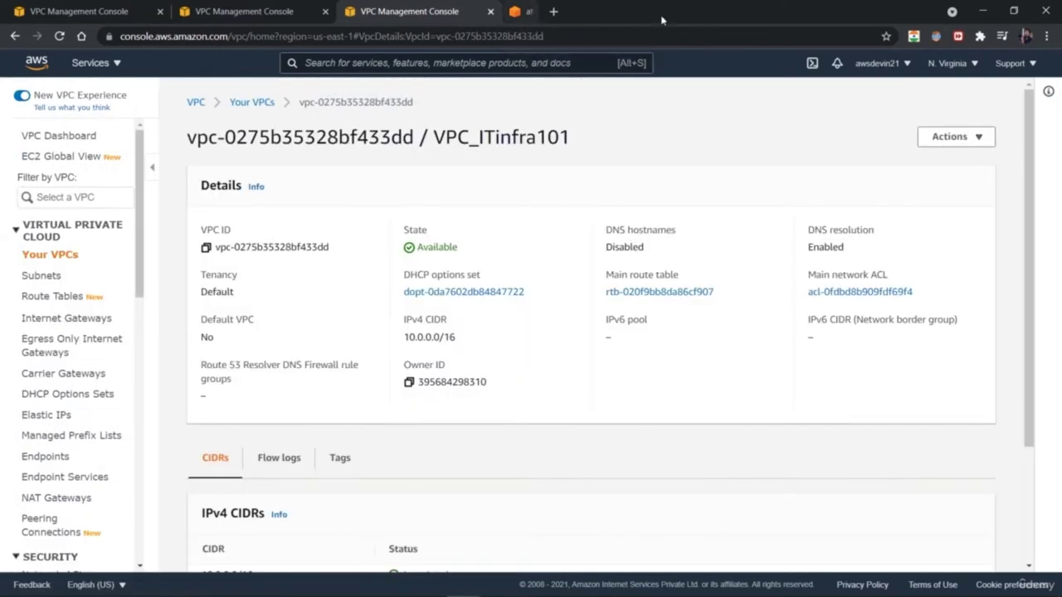
- Review the tags and CIDRs of the VPC VPC_ITinfra101
click(339, 462)
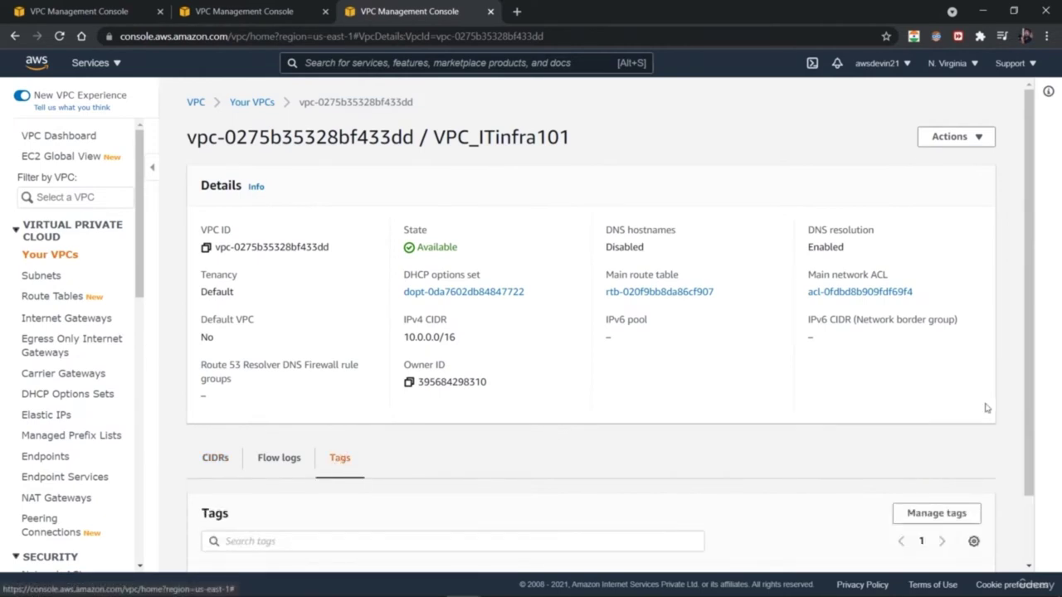
drag(1018, 436, 1011, 334)
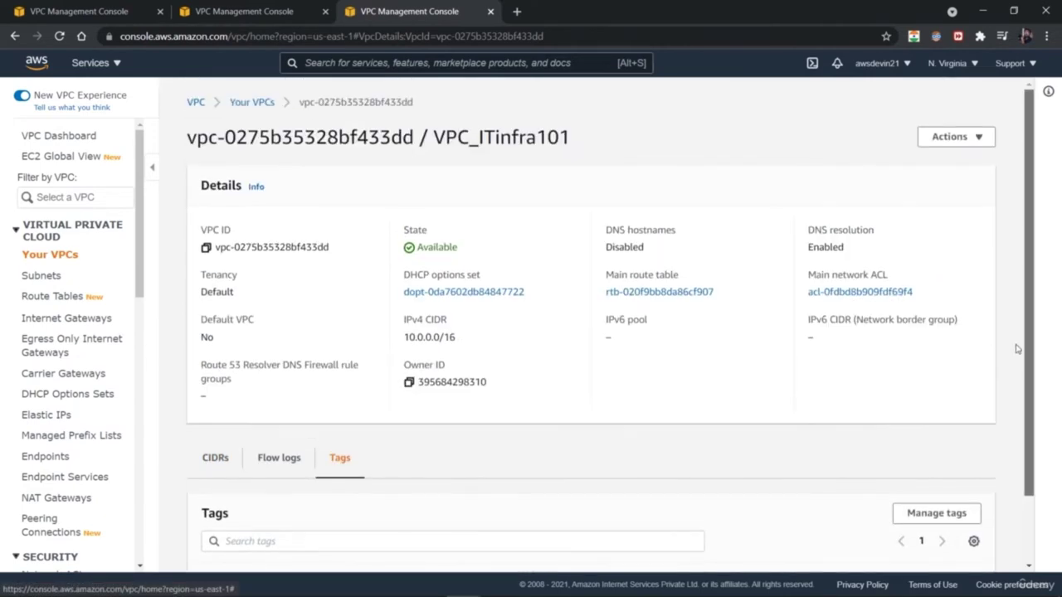
click(204, 463)
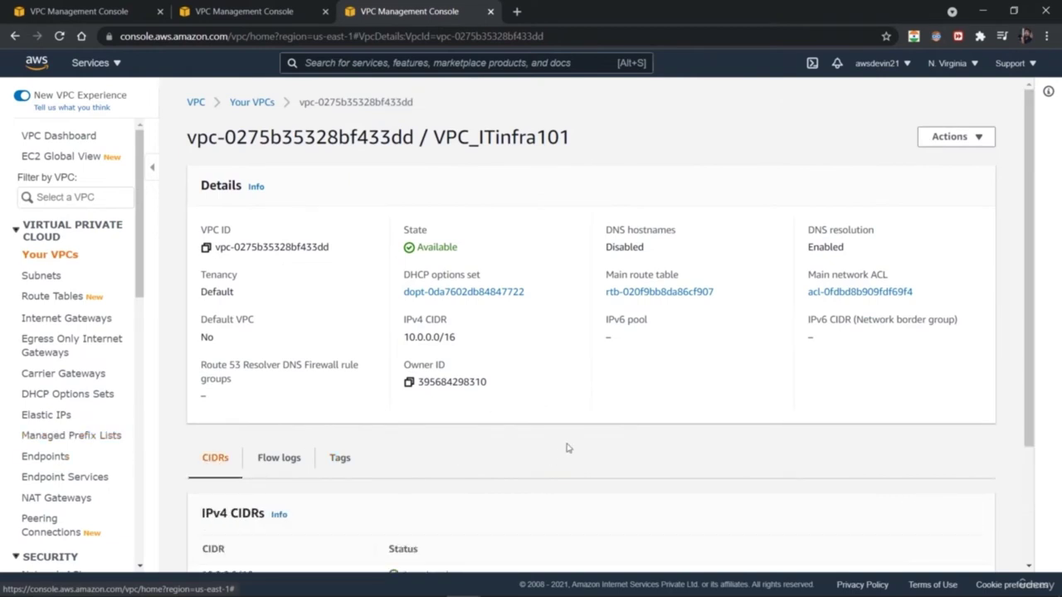
- Examine the DHCP options sets available for VPC_ITinfra101 and leave without saving changes
click(967, 139)
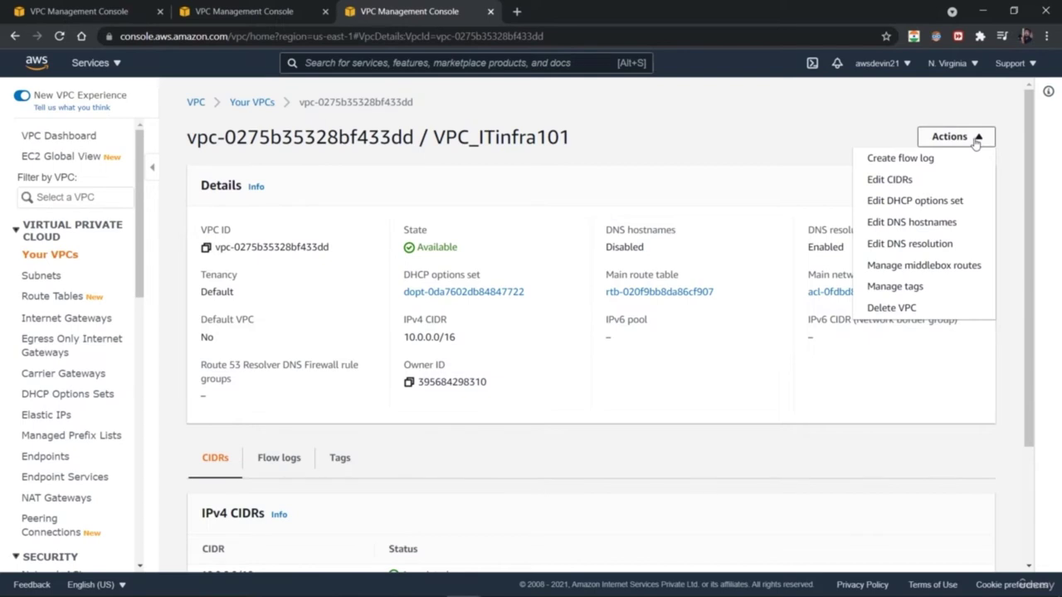
click(956, 201)
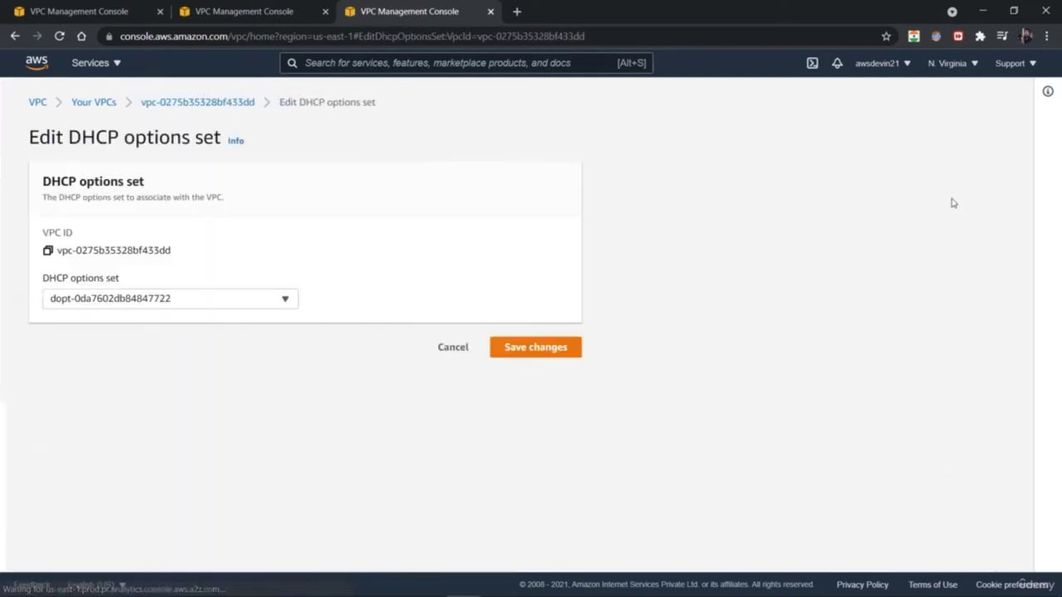
click(273, 302)
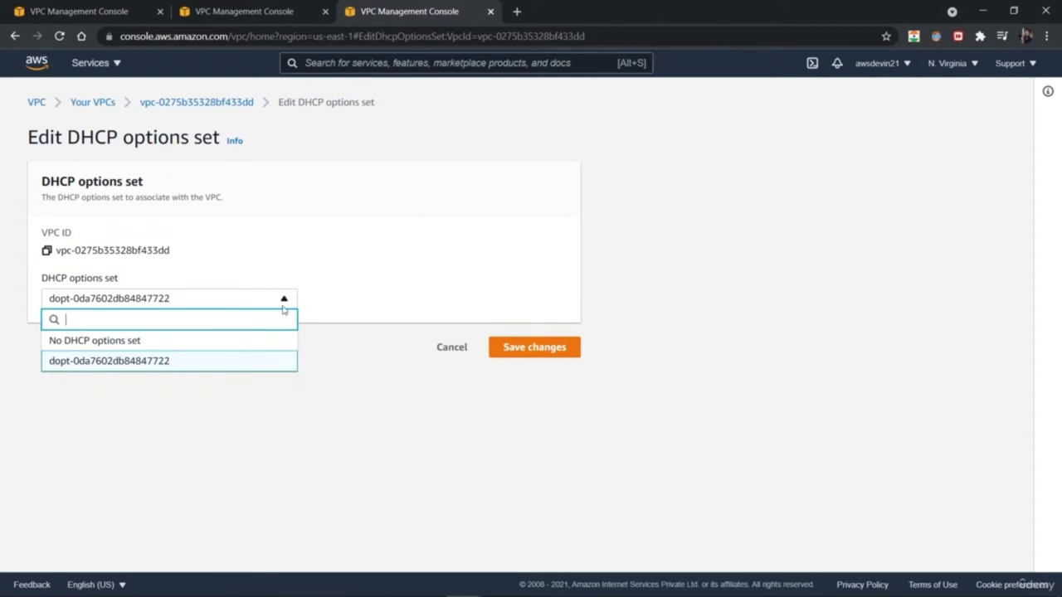
click(451, 348)
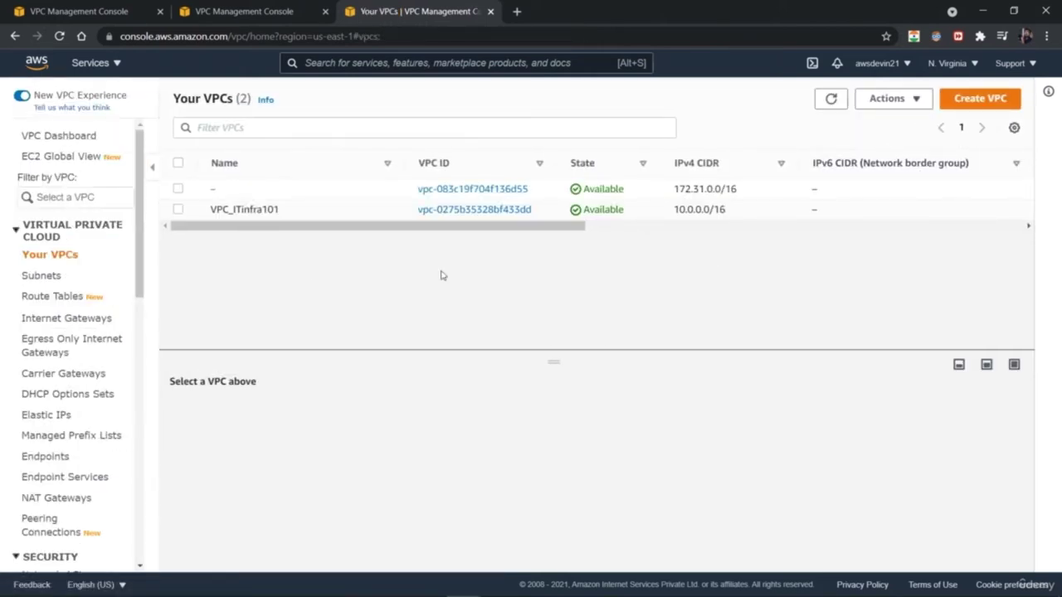
- Examine the middlebox routes of VPC_ITinfra101 and the other actions available for it in the VPC list
click(179, 209)
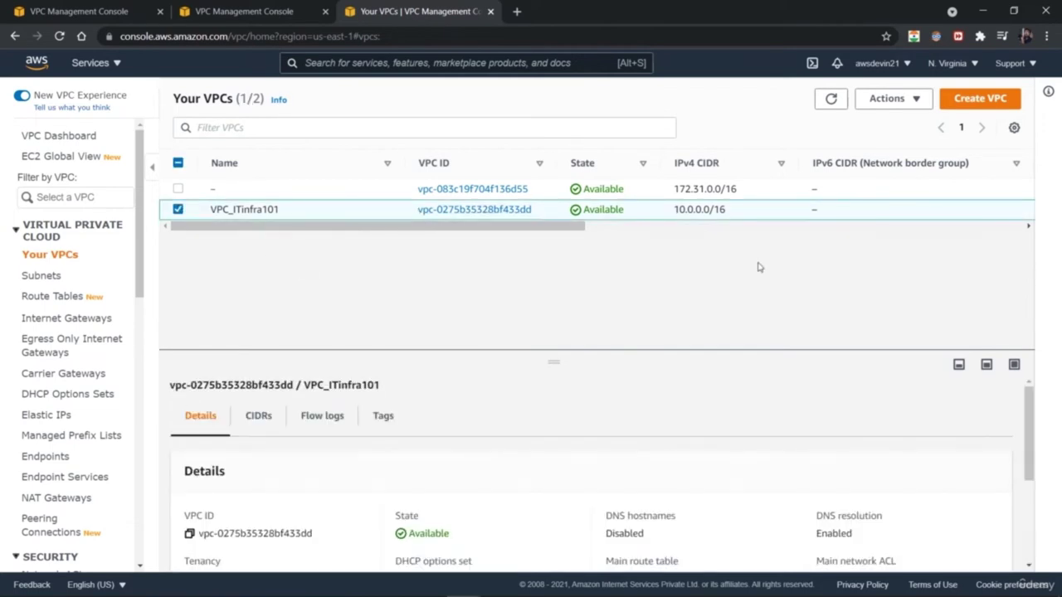
click(921, 103)
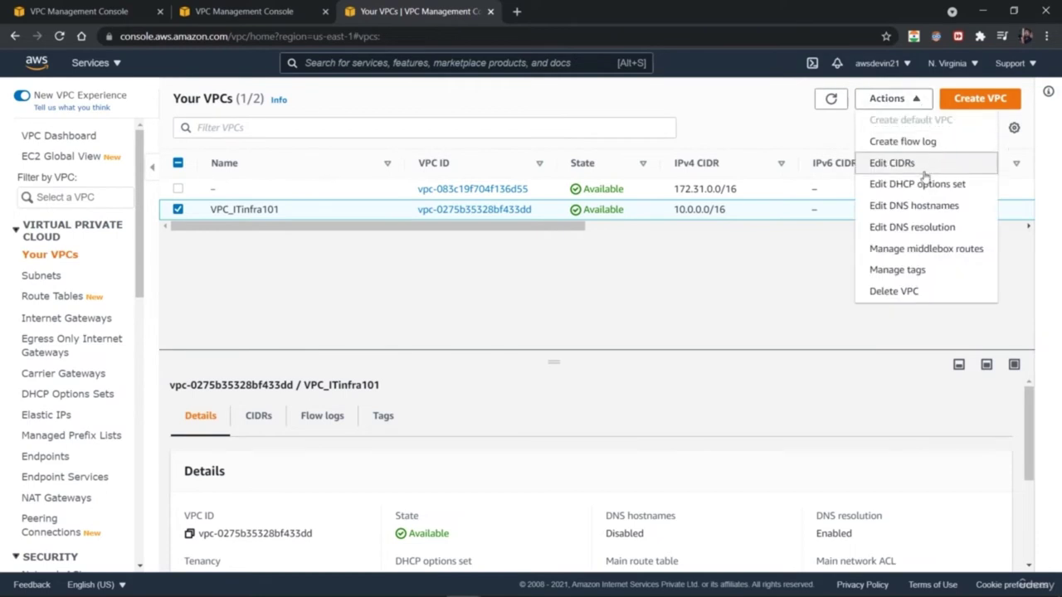
click(936, 248)
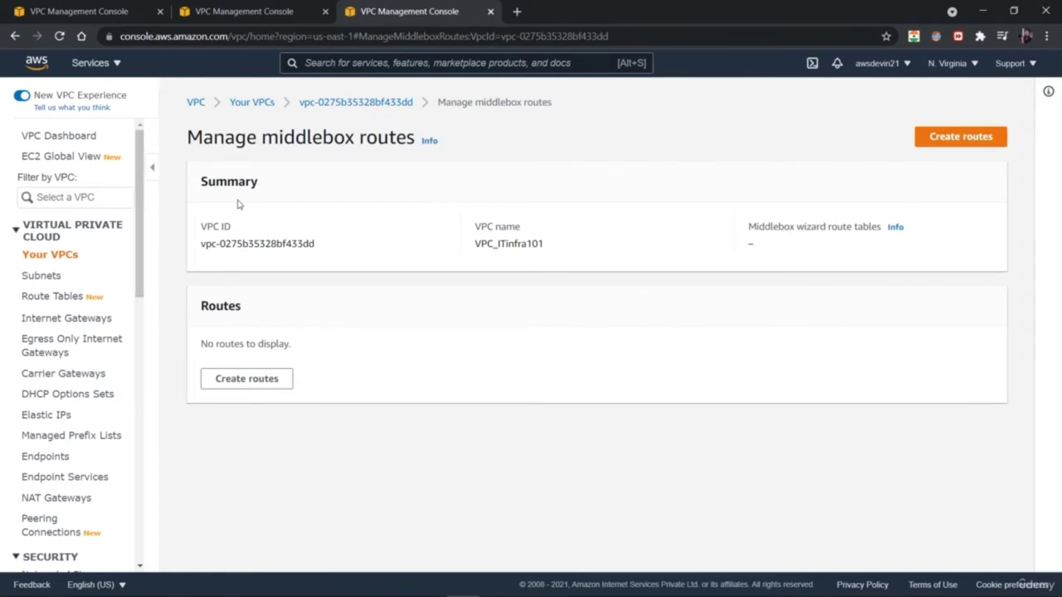
click(253, 103)
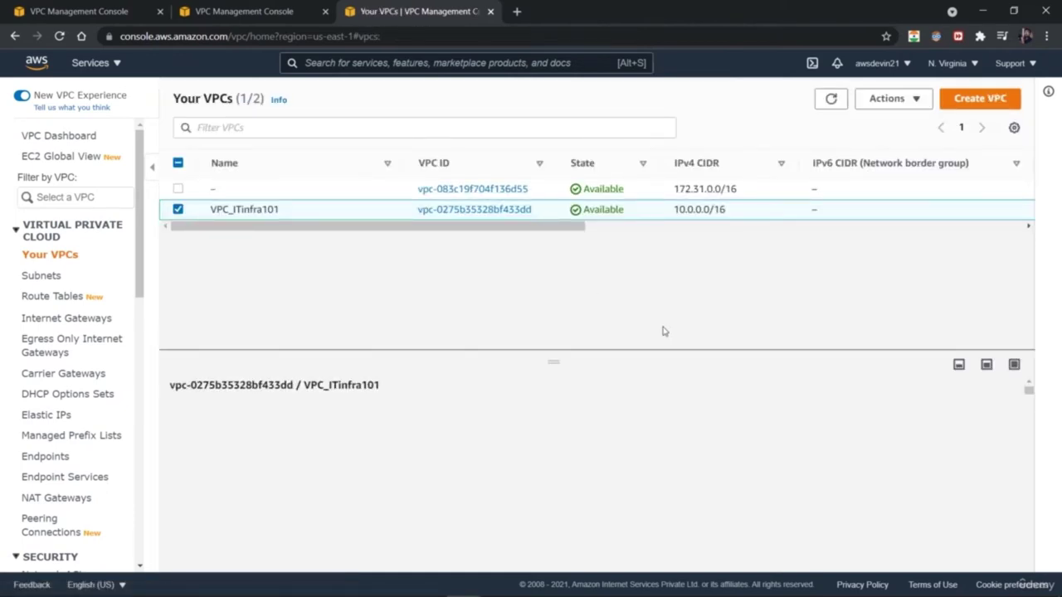
click(916, 99)
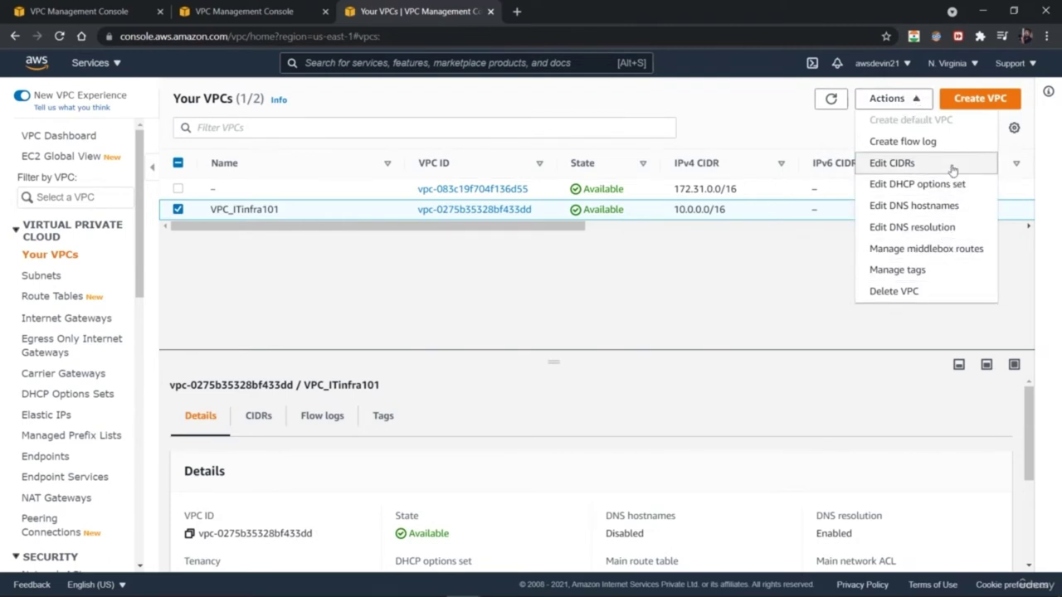
click(756, 335)
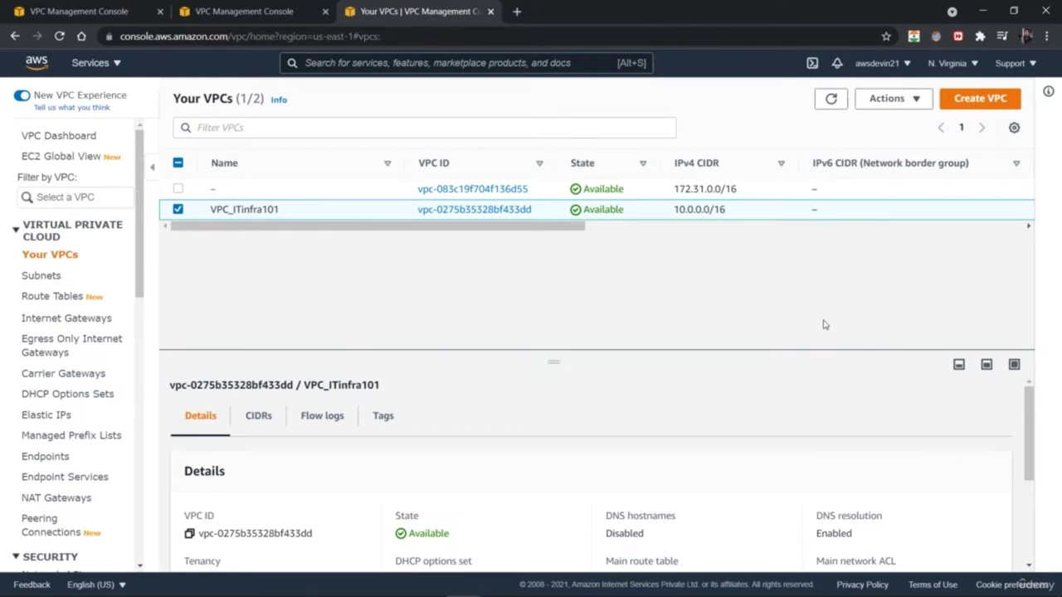
- Start creating a subnet and select VPC_ITinfra101 as its VPC
click(62, 279)
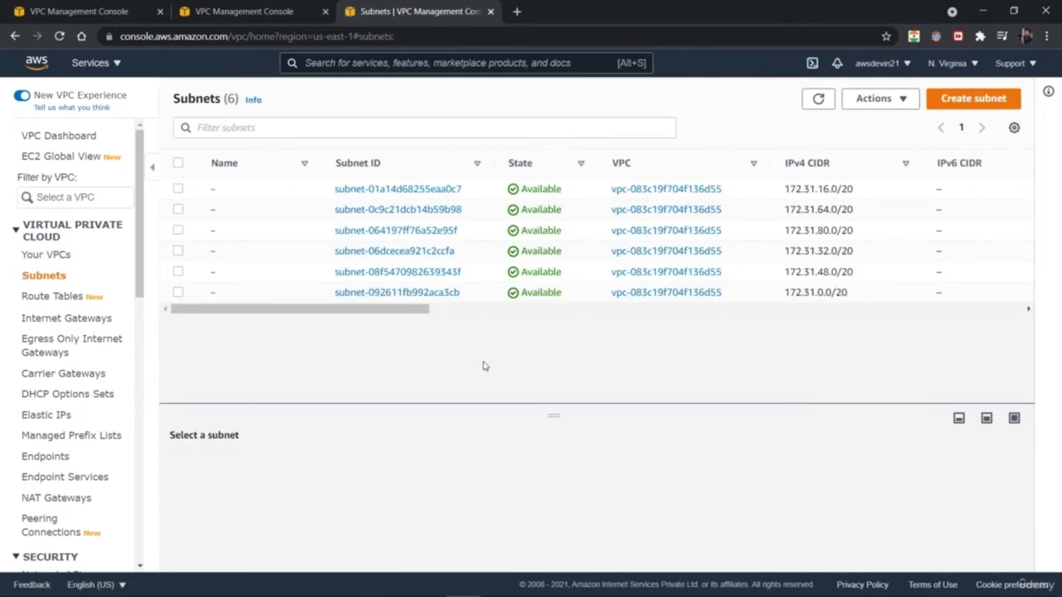
click(971, 100)
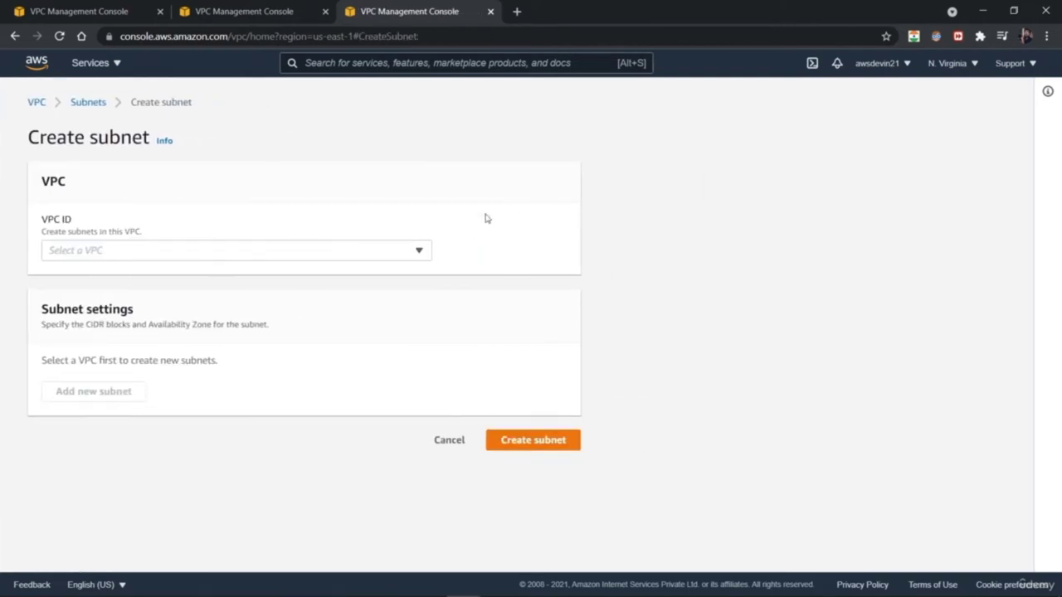
click(299, 255)
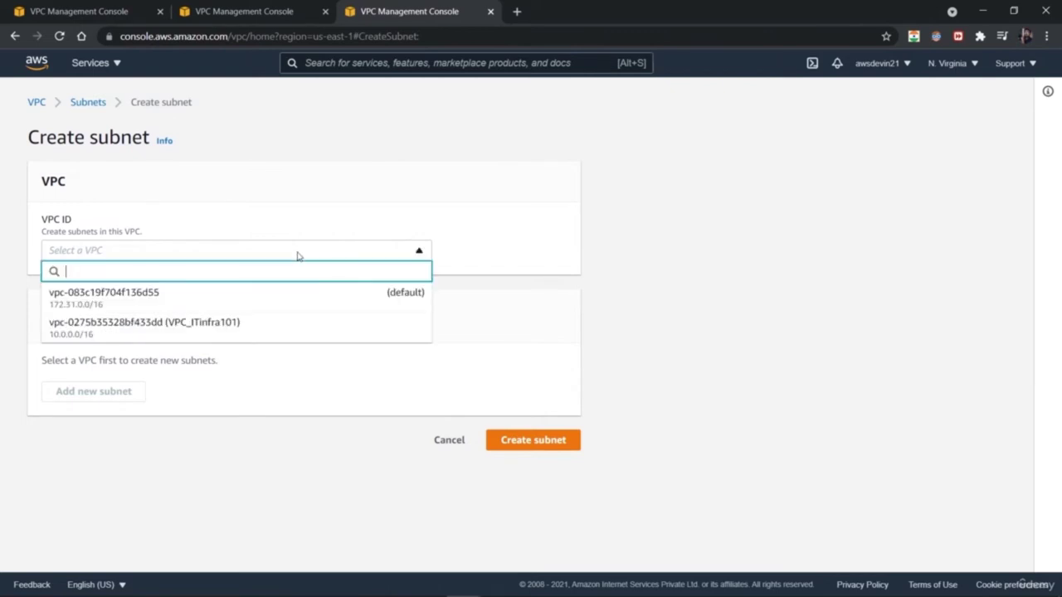
click(286, 331)
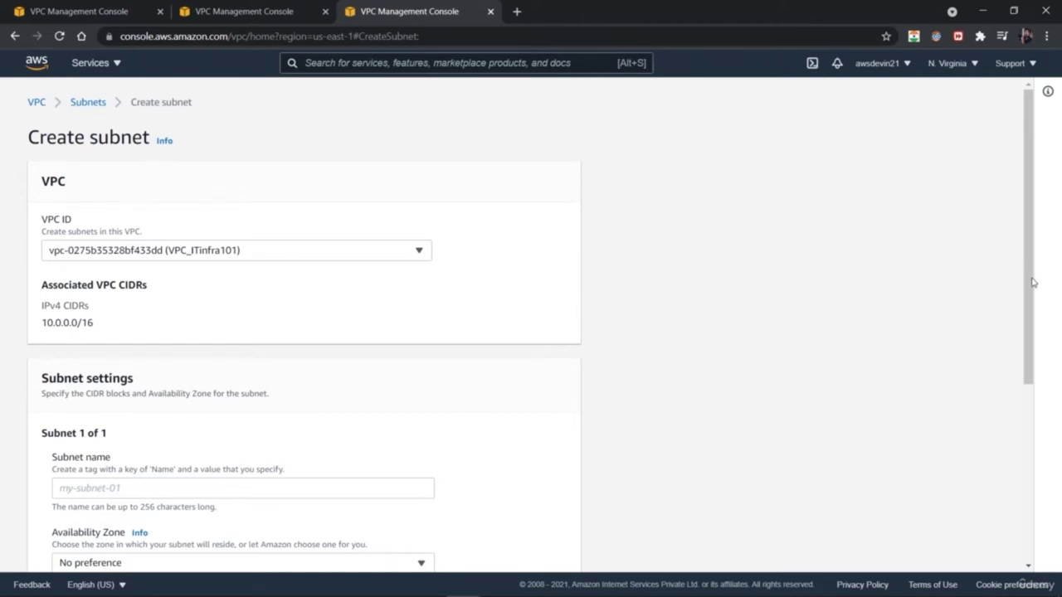
- Name the first subnet SUBNET_ITinfra101 in the subnet settings
scroll(1033, 283, down, 3)
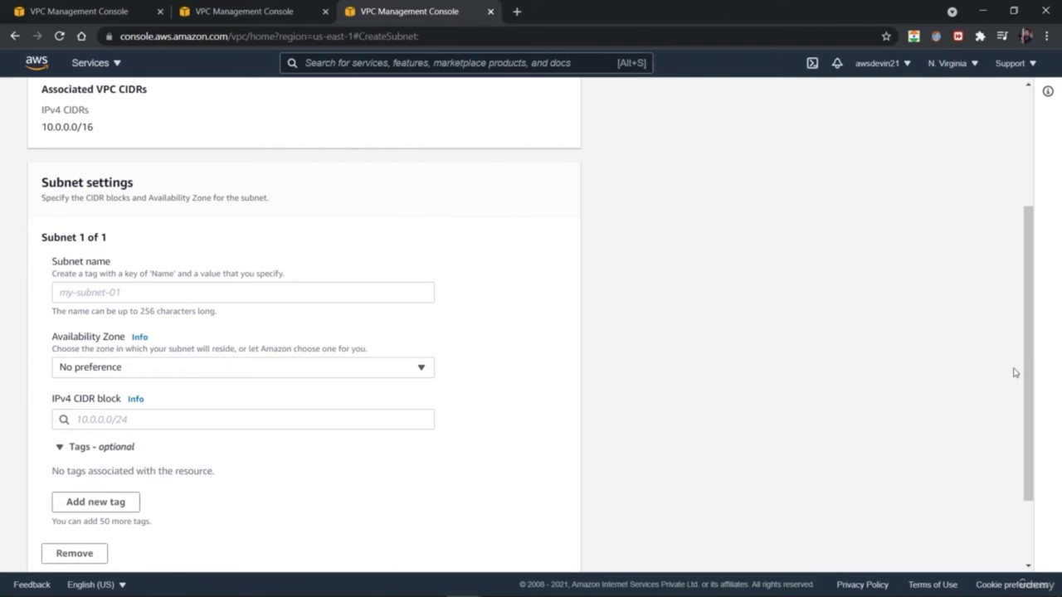
drag(1027, 401, 950, 407)
click(116, 298)
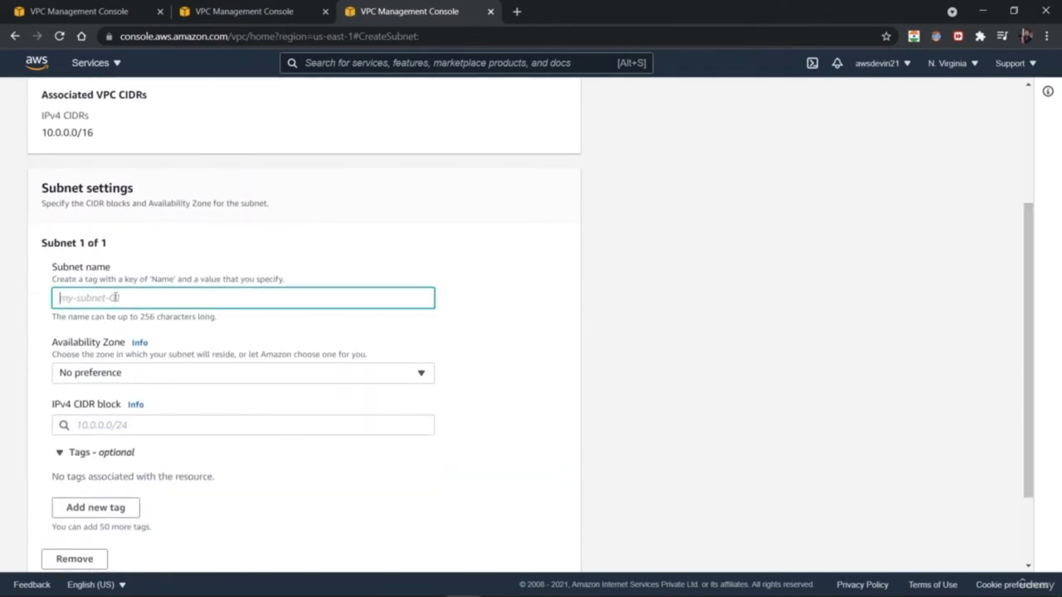
text(SUBNET)
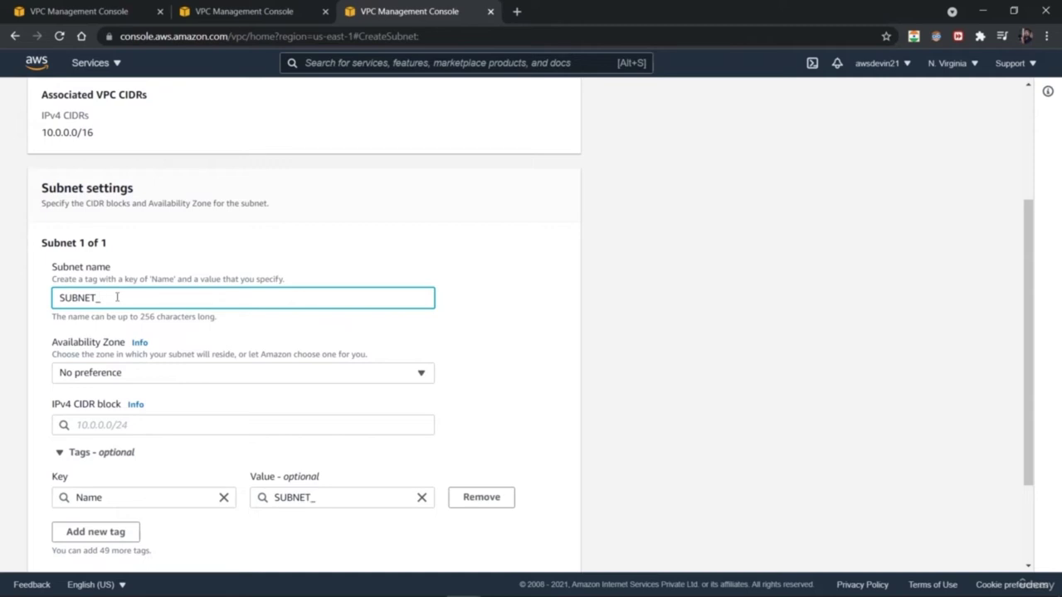
text(_ITinfra101)
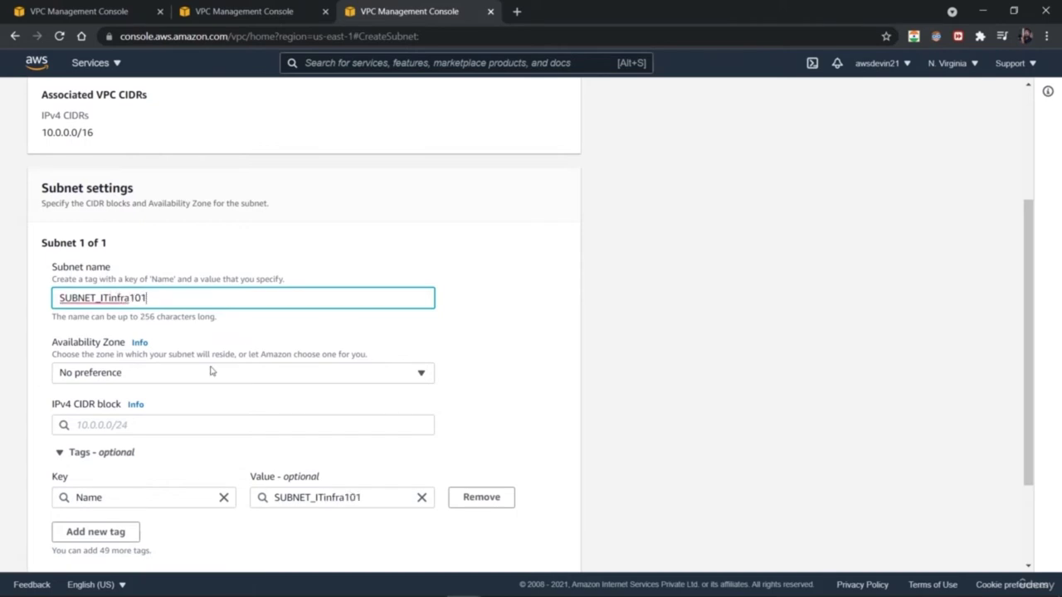
- Set the first subnet's Availability Zone to US East (N. Virginia) / us-east-1a and its IPv4 CIDR block to 0.0.0.0/24
click(209, 381)
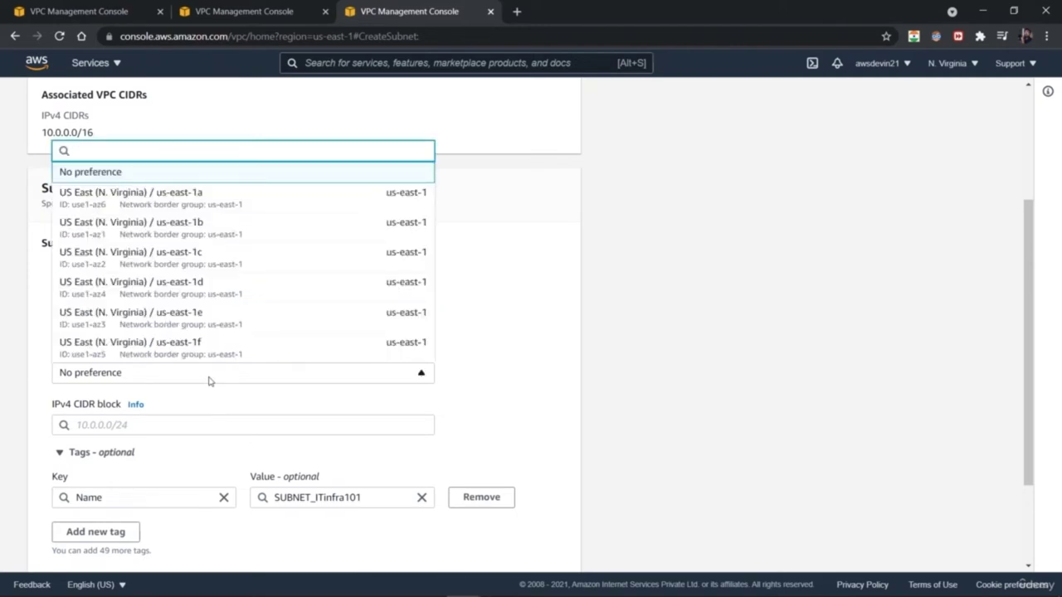
click(252, 197)
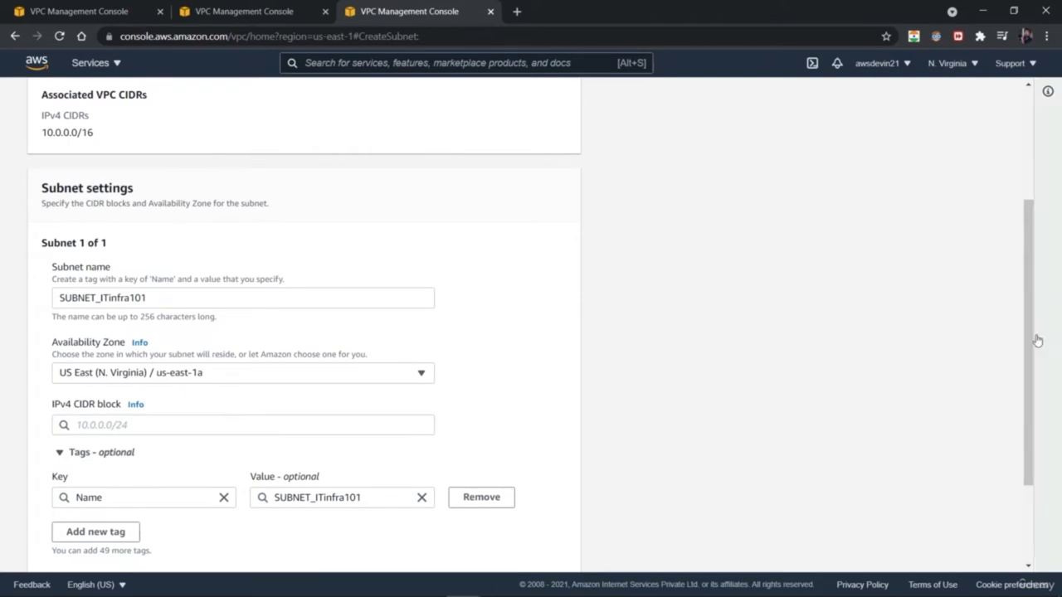
drag(1029, 348, 1026, 407)
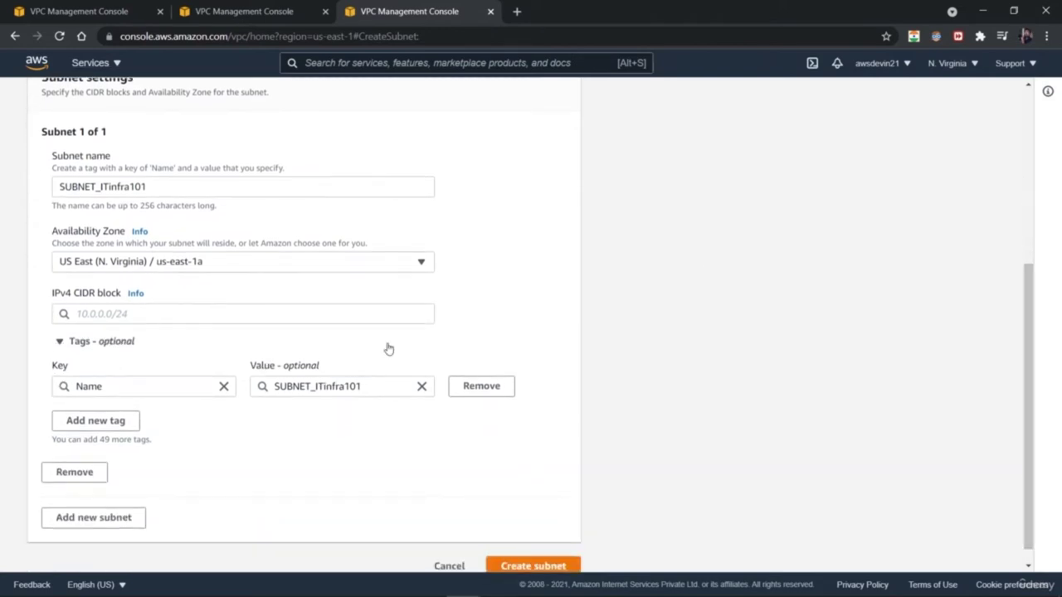
click(317, 312)
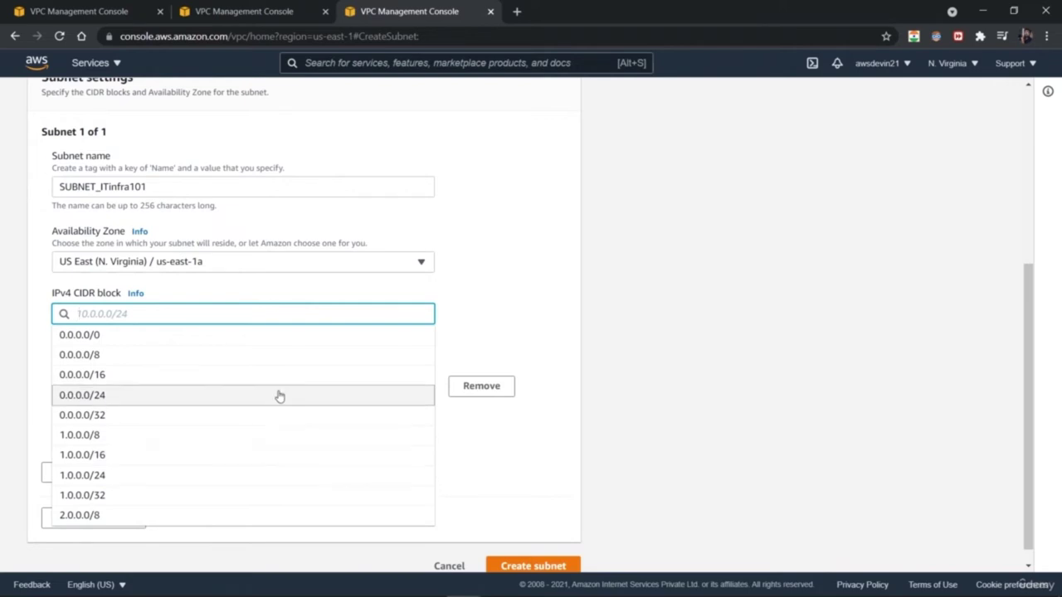
click(279, 396)
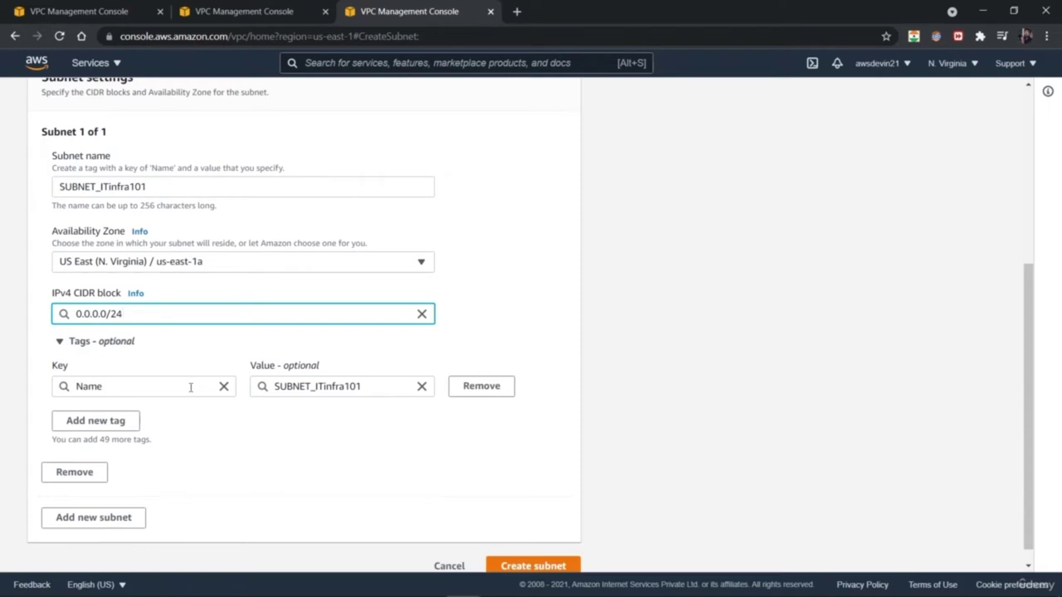
click(83, 420)
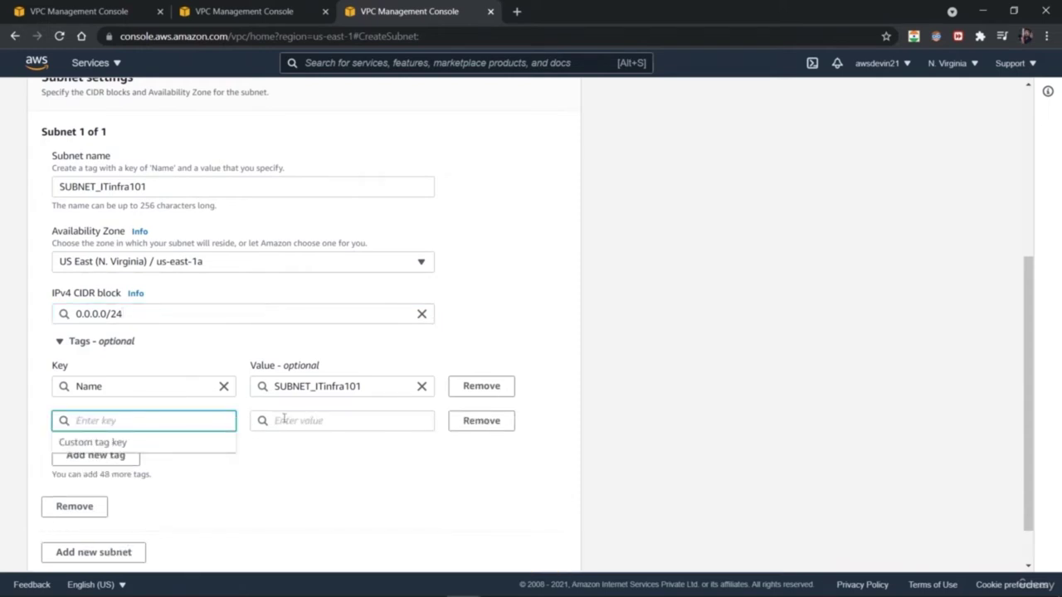
click(365, 462)
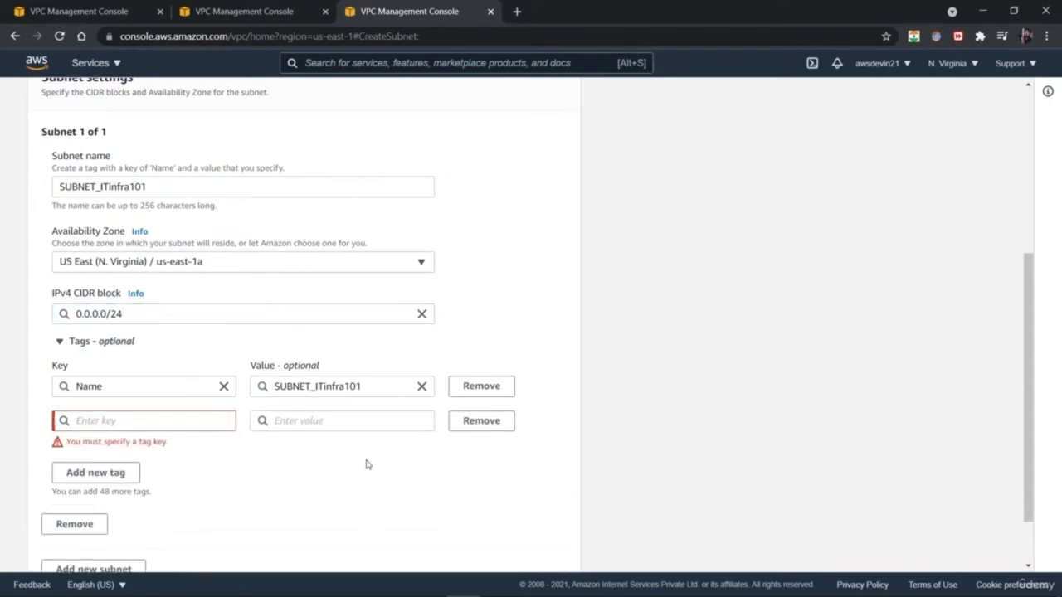
click(481, 420)
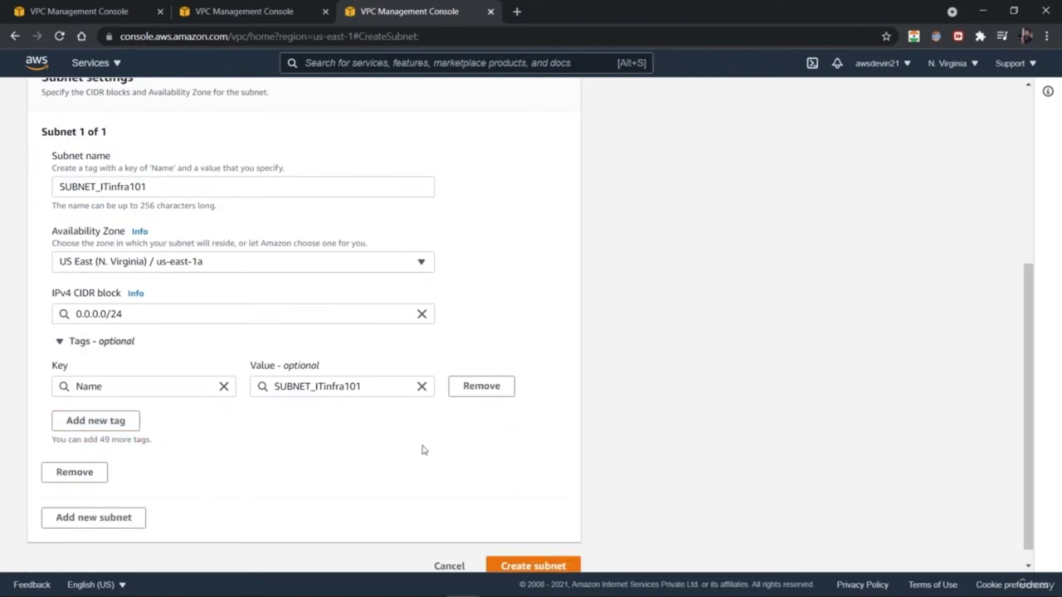
- Add a second subnet named SUBNET_ITbackend102 and leave its Availability Zone at No preference
scroll(349, 465, down, 1)
click(116, 504)
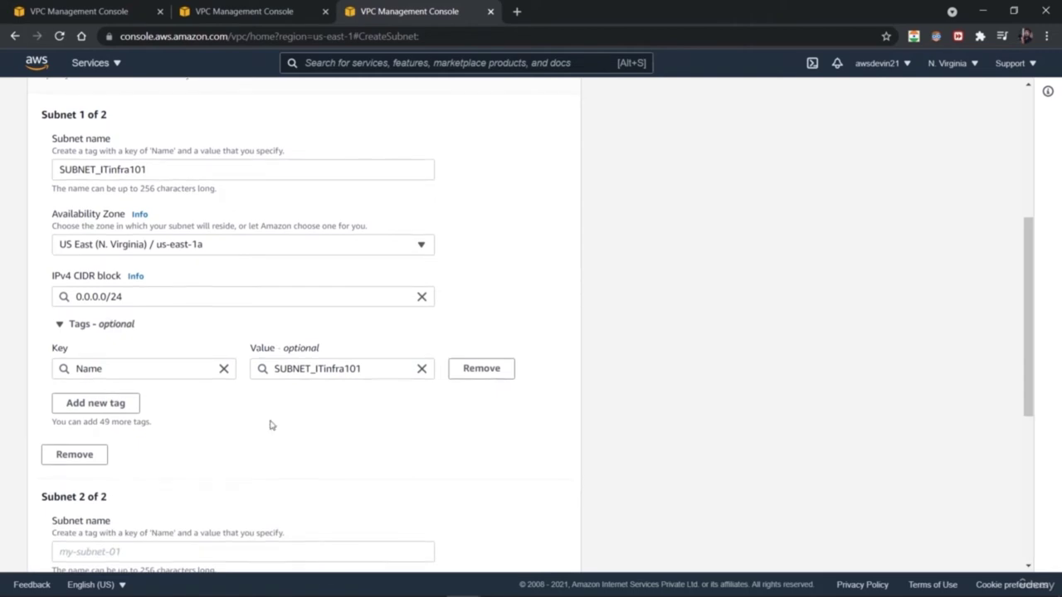
scroll(269, 424, down, 3)
click(263, 343)
mouse_move(1024, 361)
mouse_down()
mouse_move(1015, 296)
mouse_move(1021, 369)
mouse_up()
text(SUBNET)
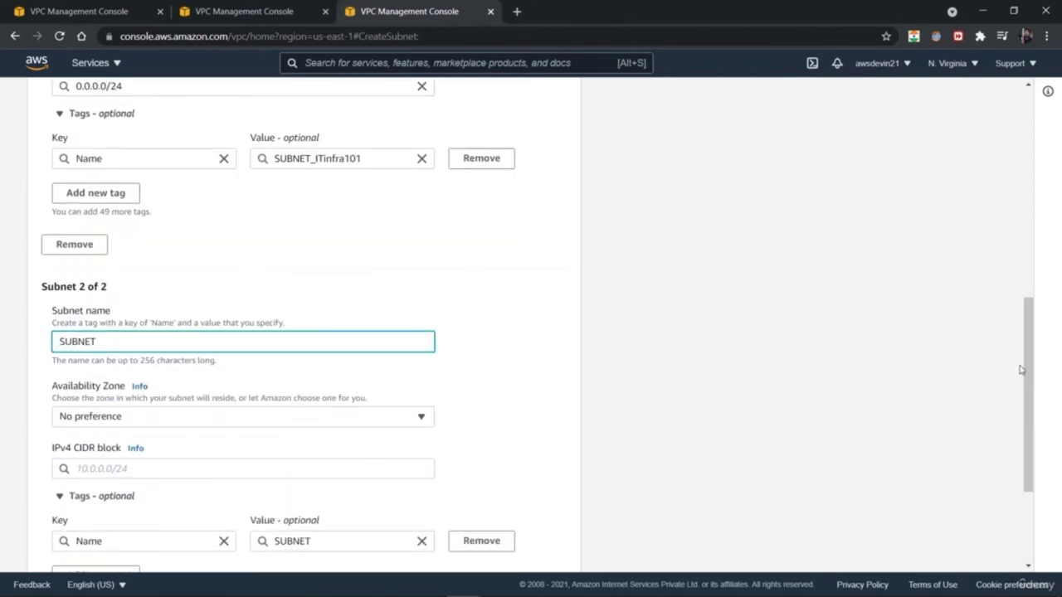
text(_ITbackend)
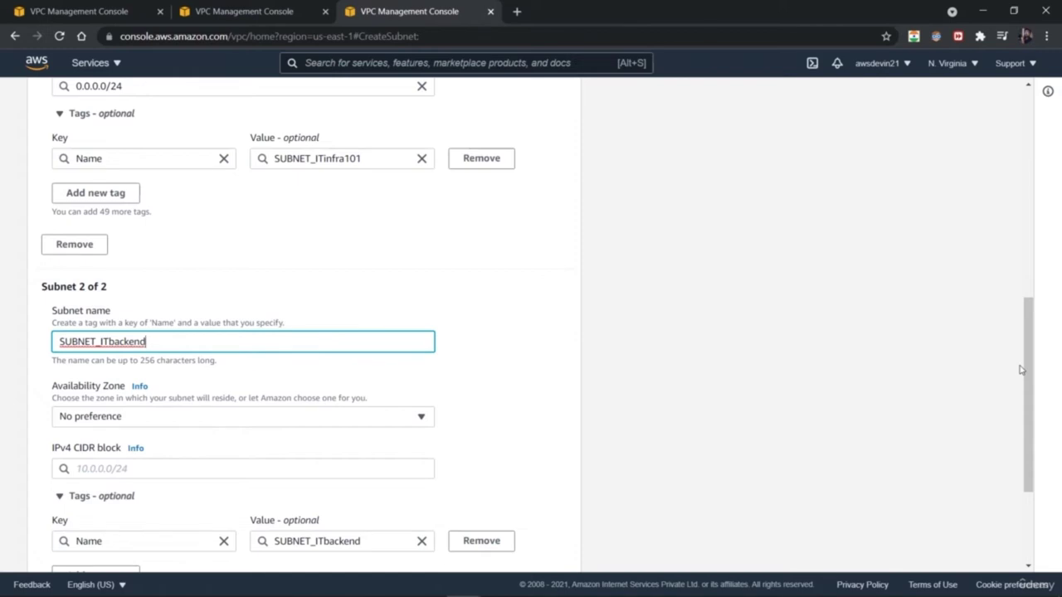
text(102)
click(374, 421)
click(370, 426)
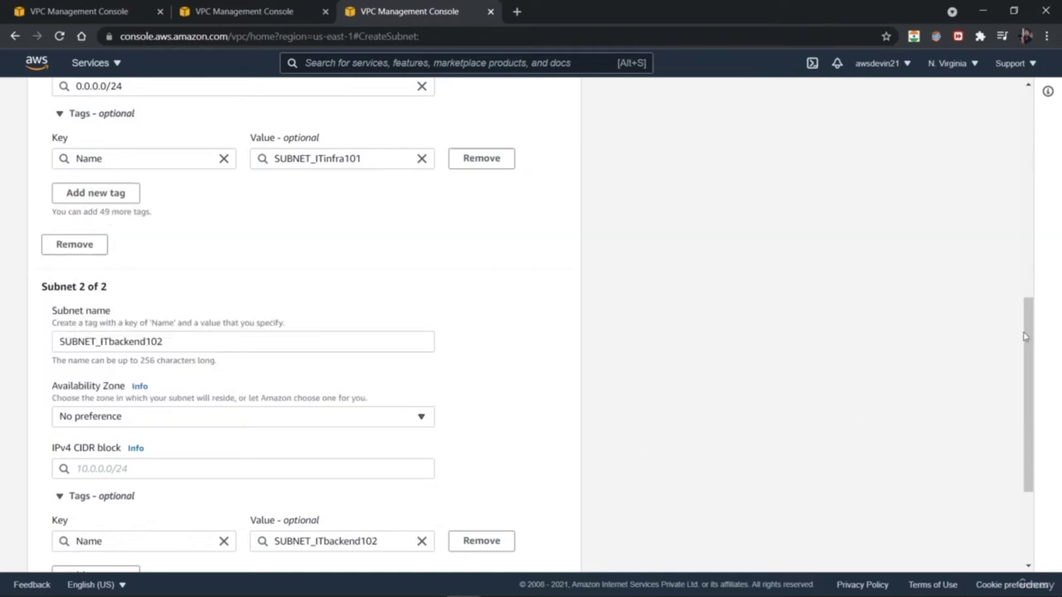
drag(1028, 338, 1030, 360)
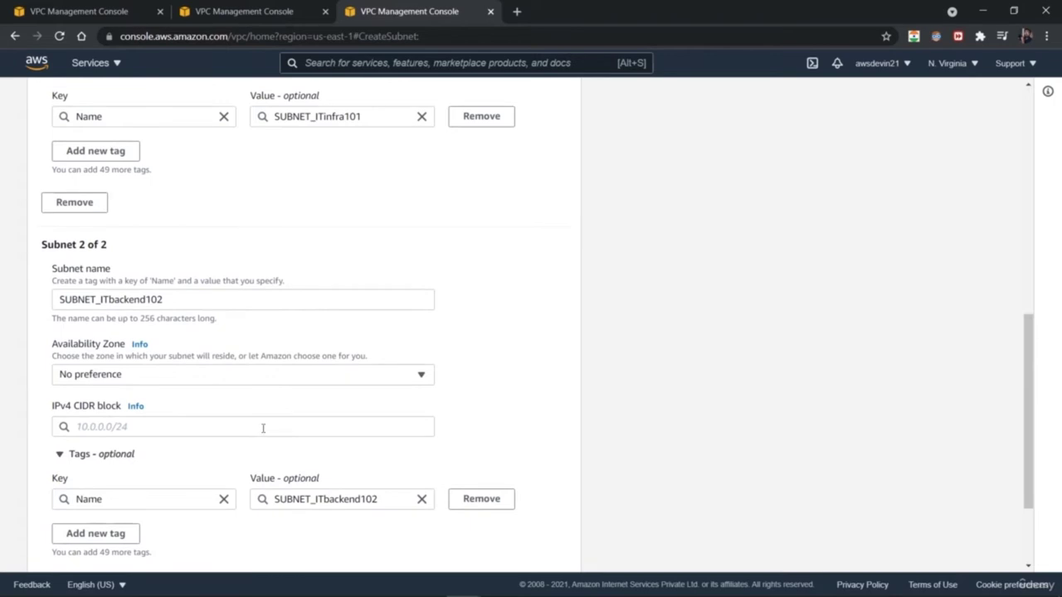
- Try to create the subnets with 0.0.0.0/16 as the IPv4 CIDR block of SUBNET_ITbackend102
click(263, 428)
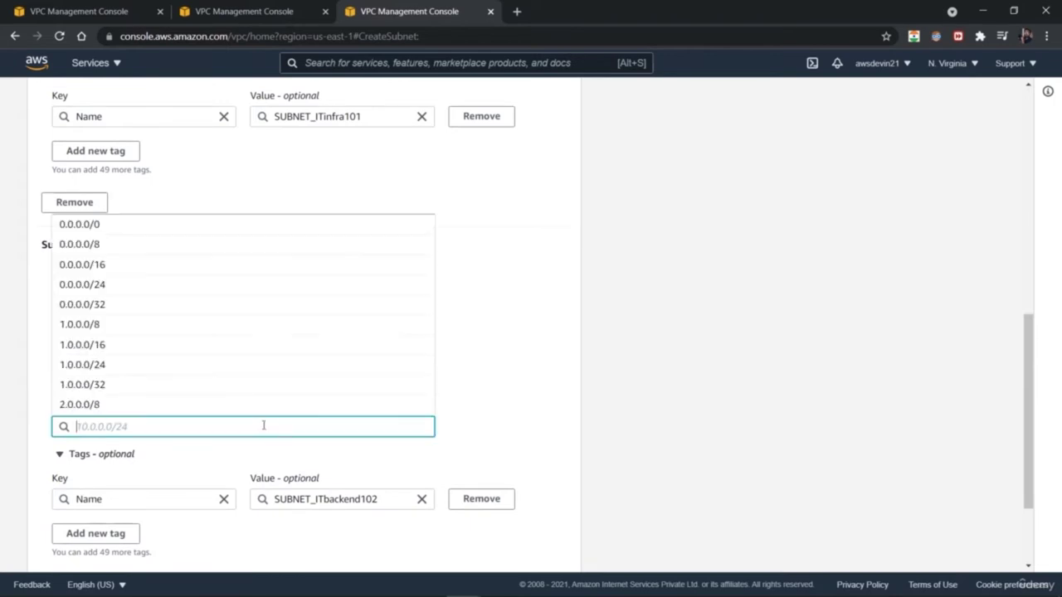
click(260, 274)
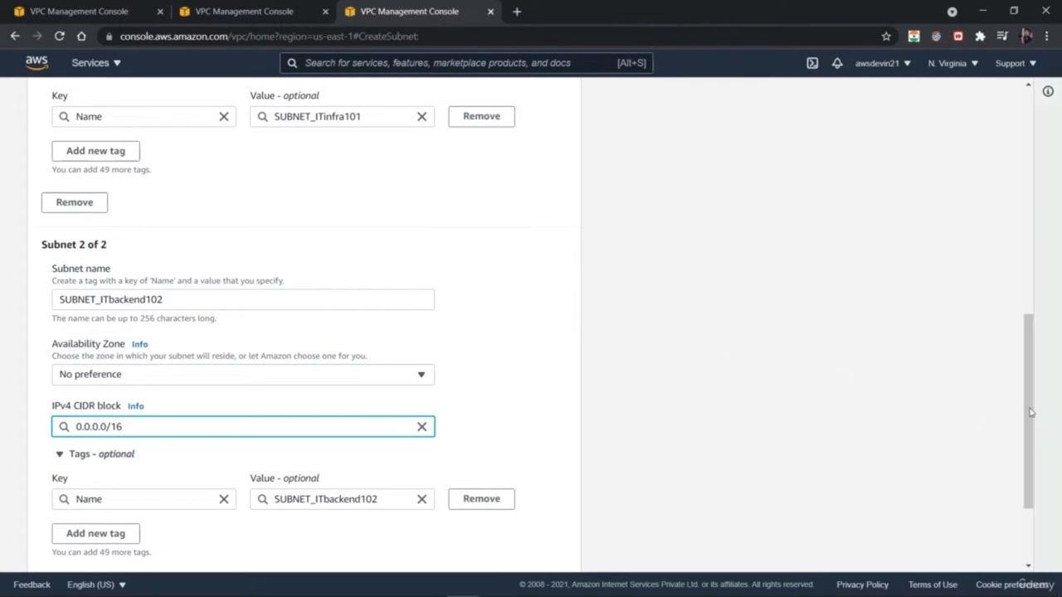
drag(1031, 427, 998, 495)
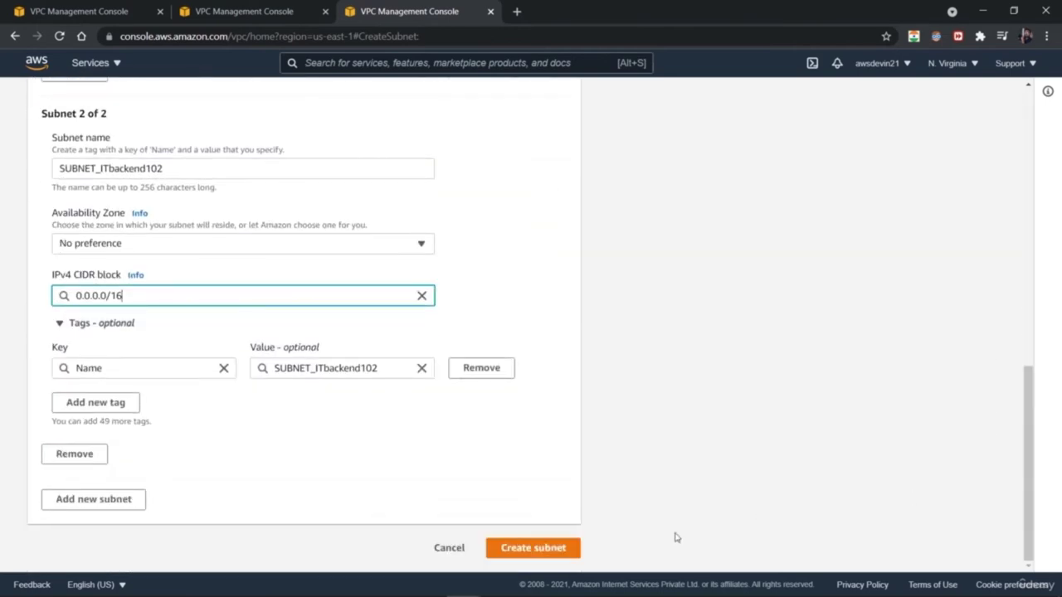
click(567, 560)
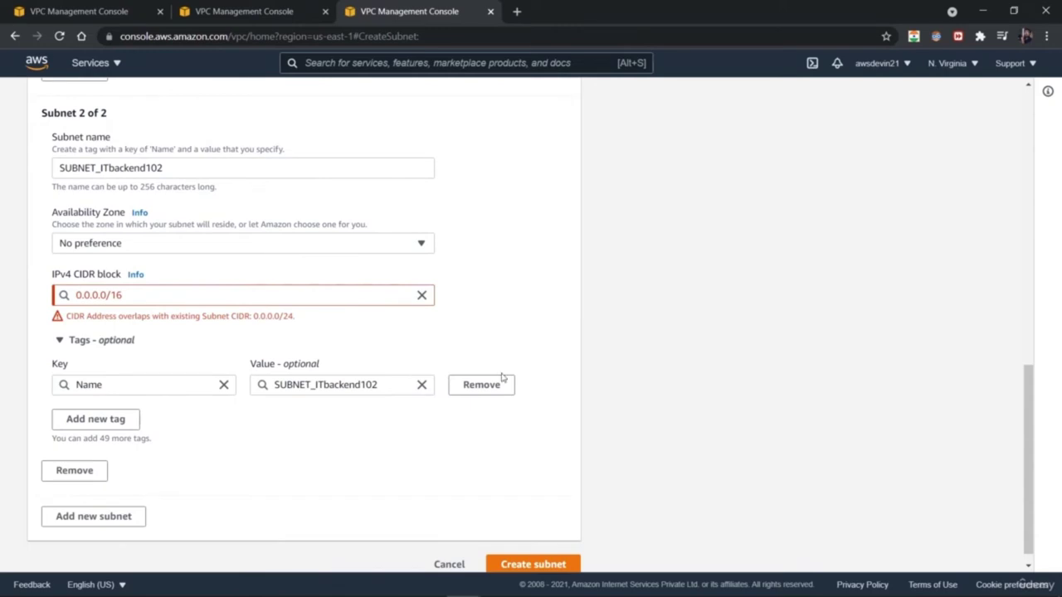
- Try 0.0.0.0/24 and 0.0.0.0/32 as replacement IPv4 CIDR blocks for SUBNET_ITbackend102
click(421, 295)
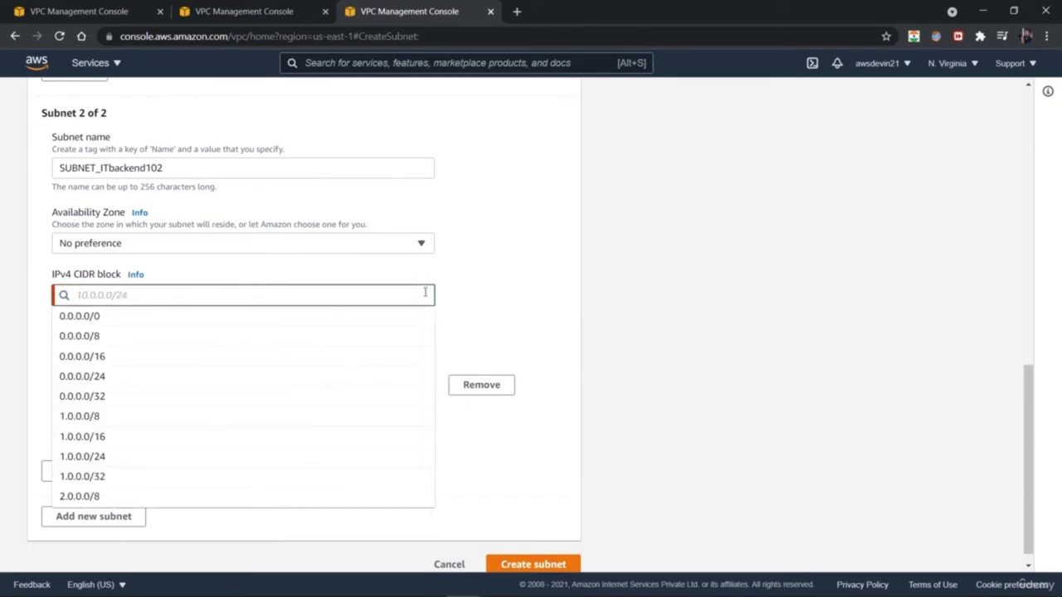
click(299, 378)
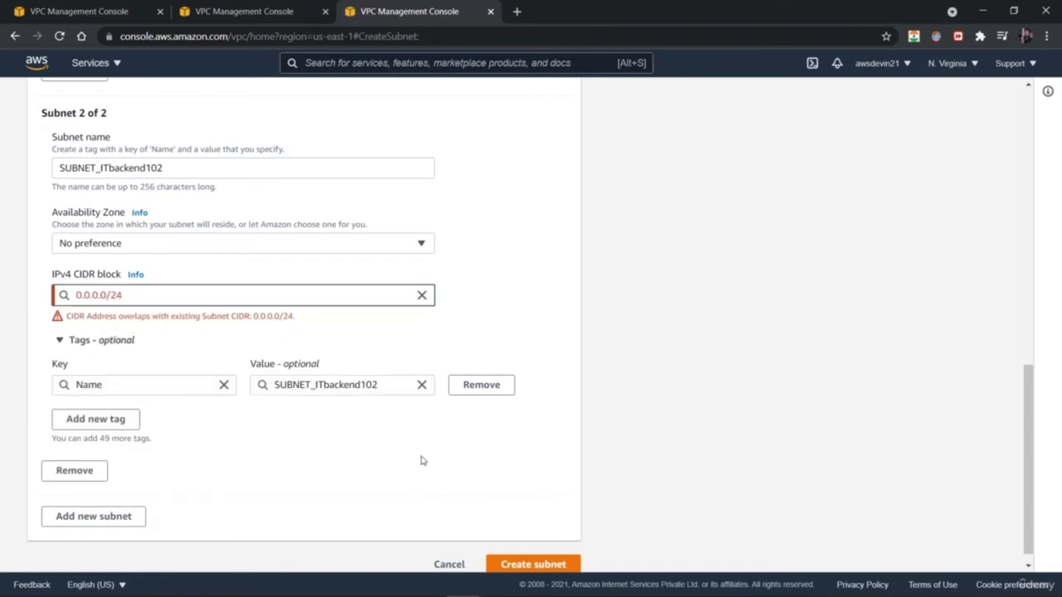
click(510, 564)
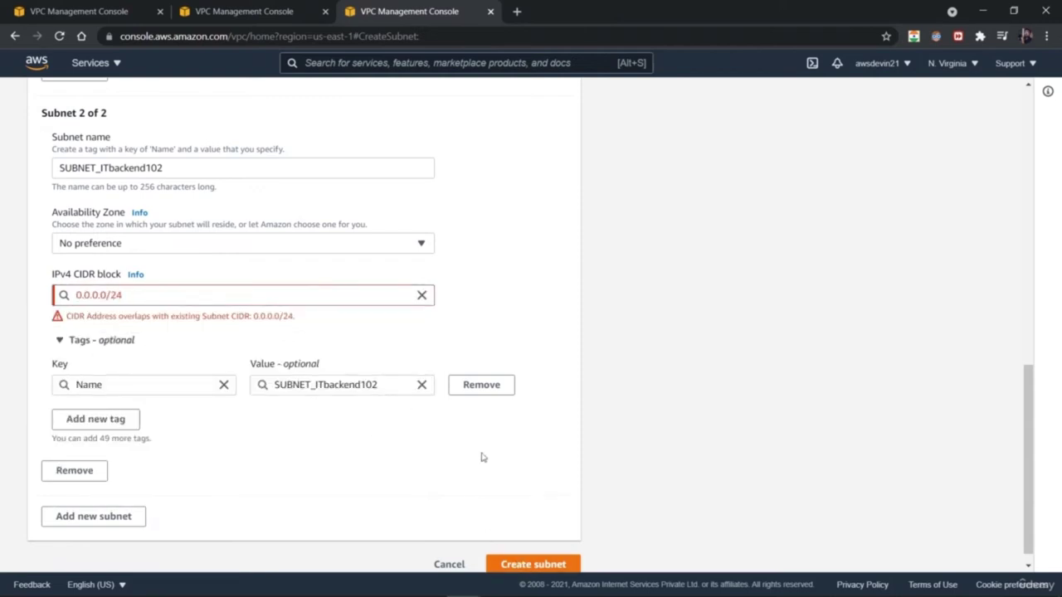
click(421, 296)
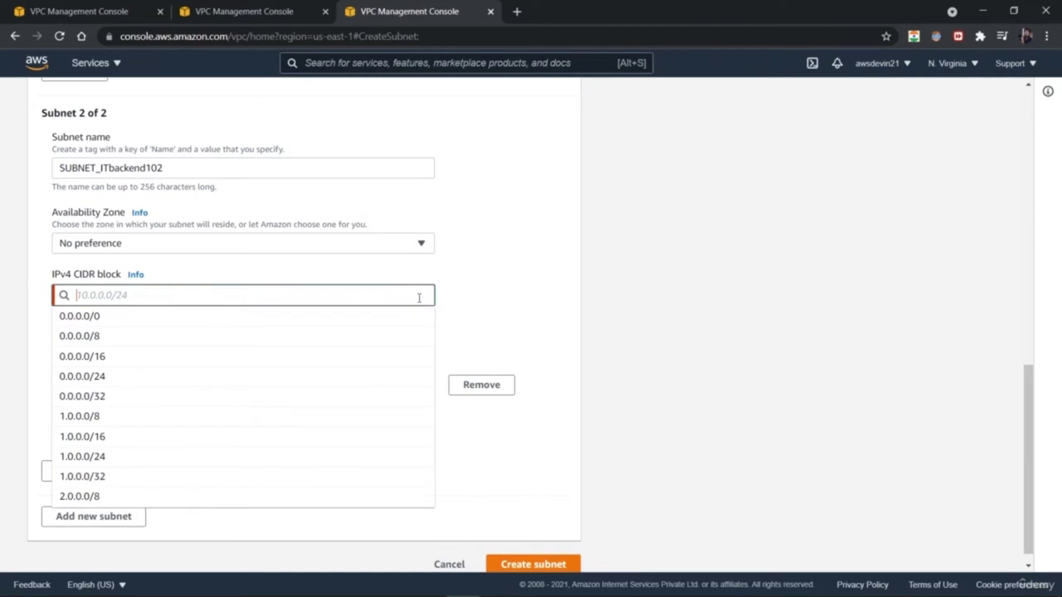
click(336, 396)
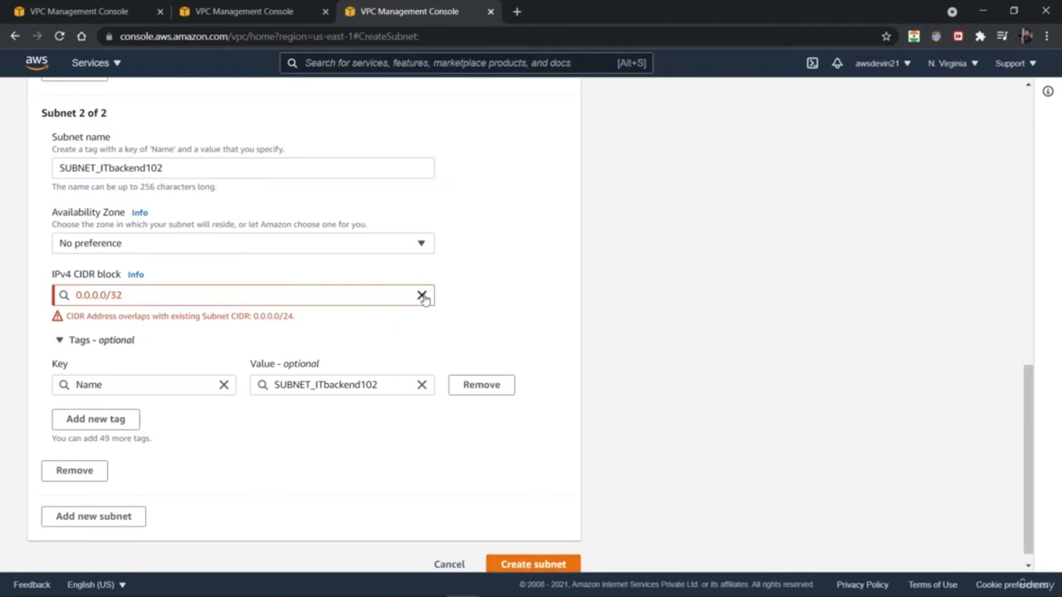
- Remove the SUBNET_ITbackend102 entry from the subnet creation form, keeping only SUBNET_ITinfra101
click(93, 472)
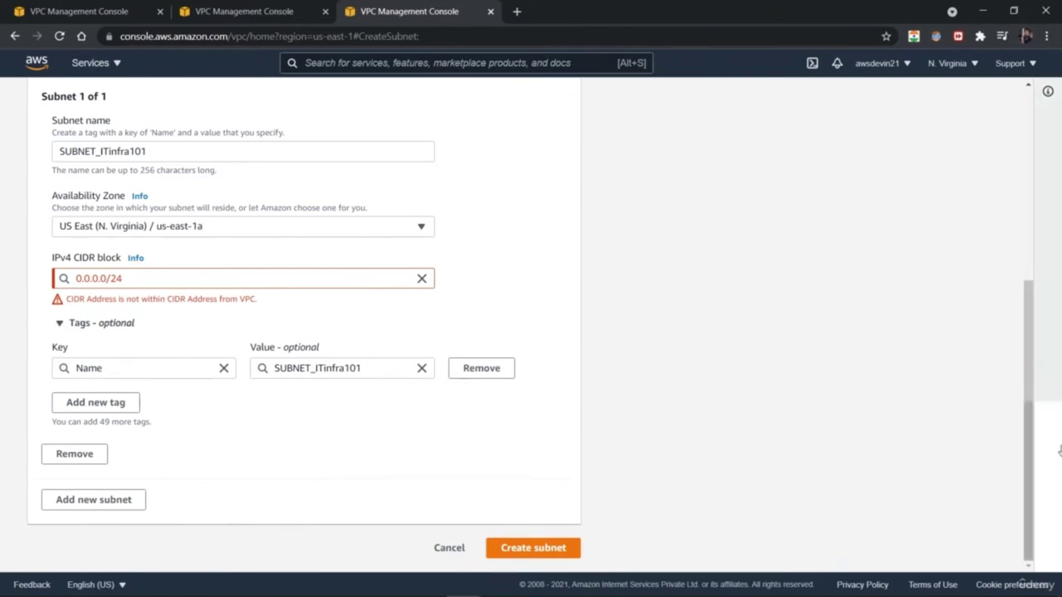
drag(1034, 444, 906, 453)
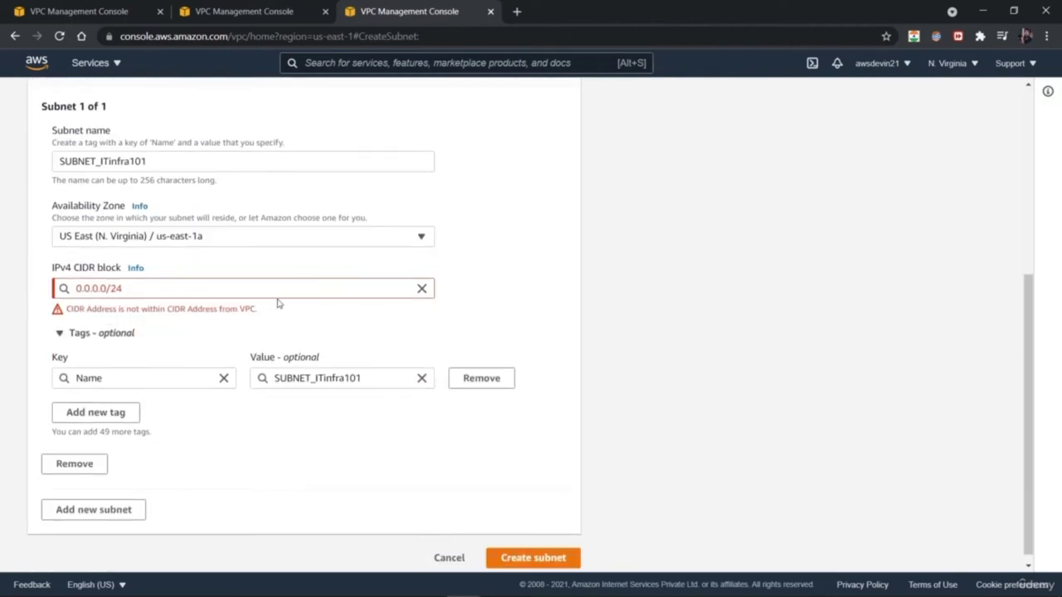
- Try 0.0.0.0/16 and 1.0.0.0/24 as the IPv4 CIDR block of SUBNET_ITinfra101 and attempt to create the subnet
click(422, 288)
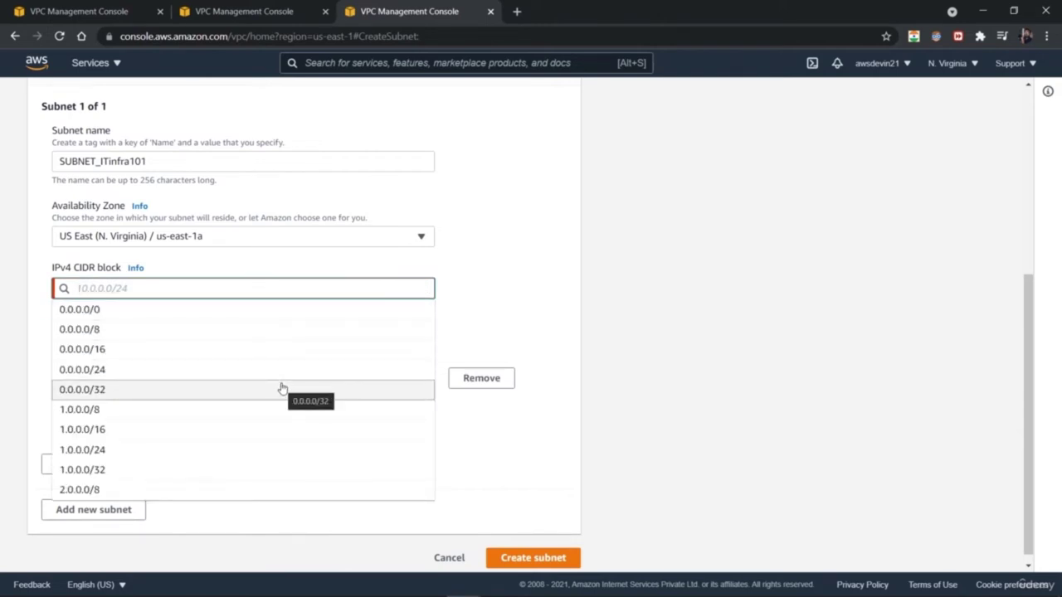
click(270, 351)
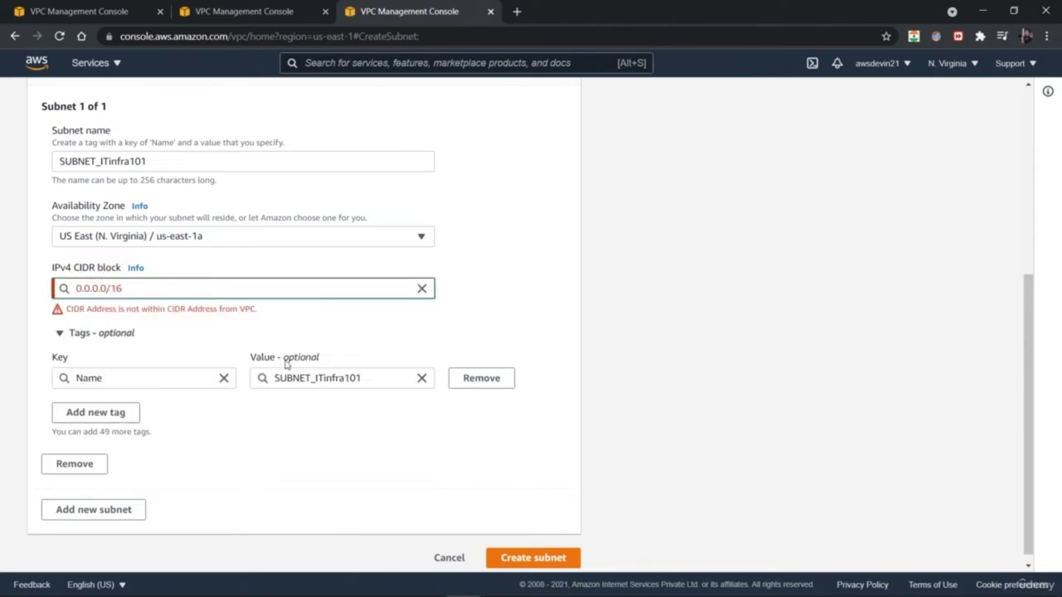
click(422, 289)
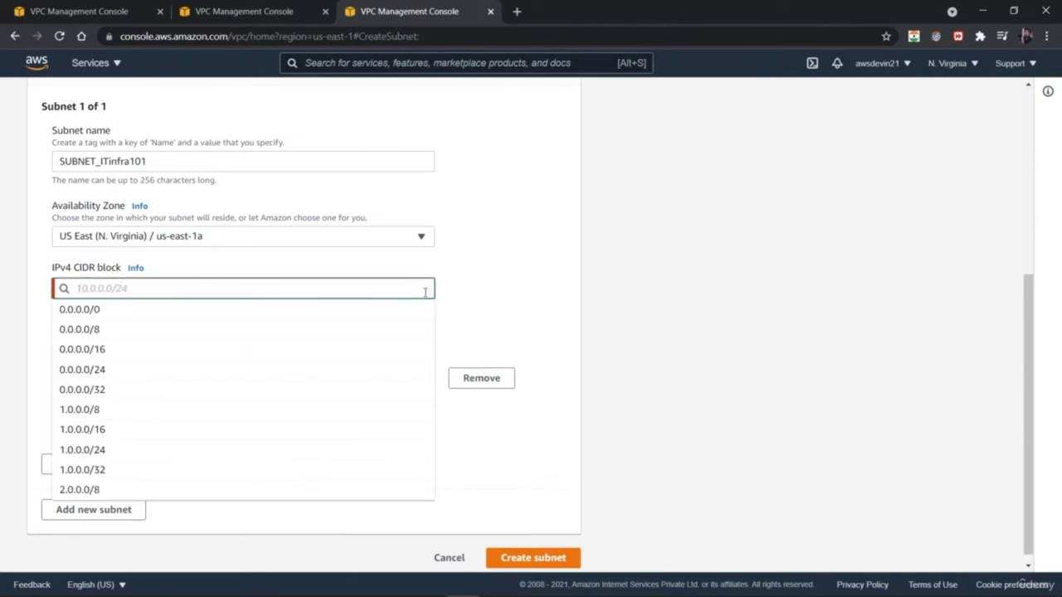
click(341, 450)
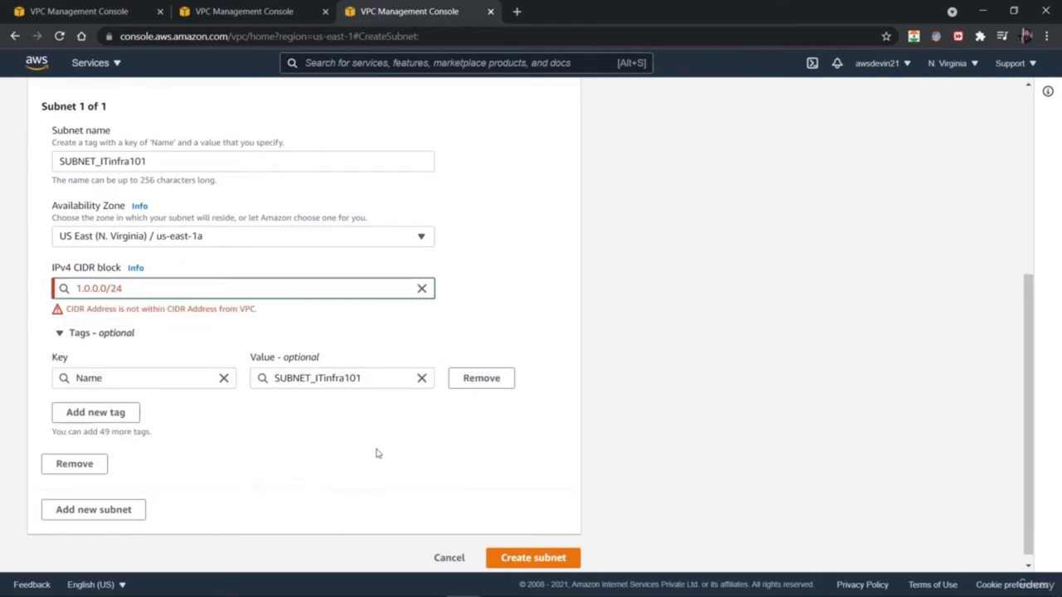
click(502, 557)
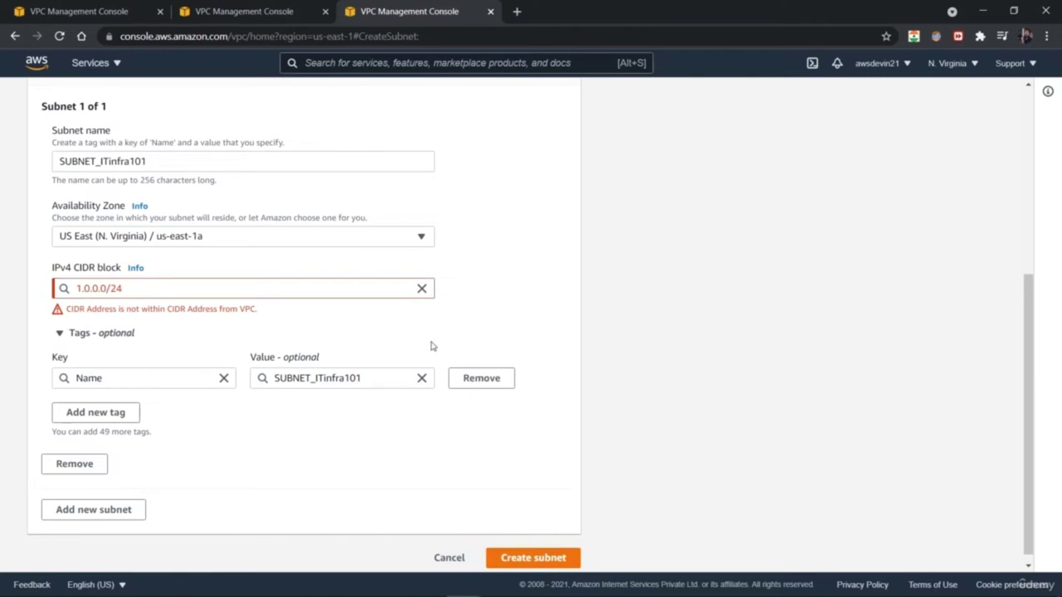
- Set the IPv4 CIDR block of SUBNET_ITinfra101 to 10.0.0.0/24 and create the subnet
click(422, 289)
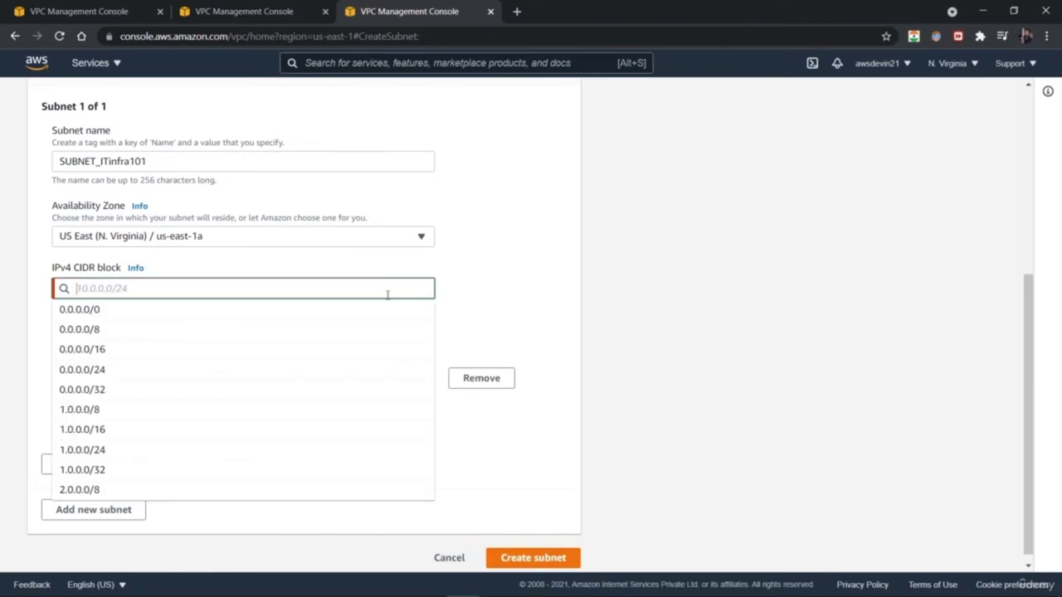
text(0.0.0.)
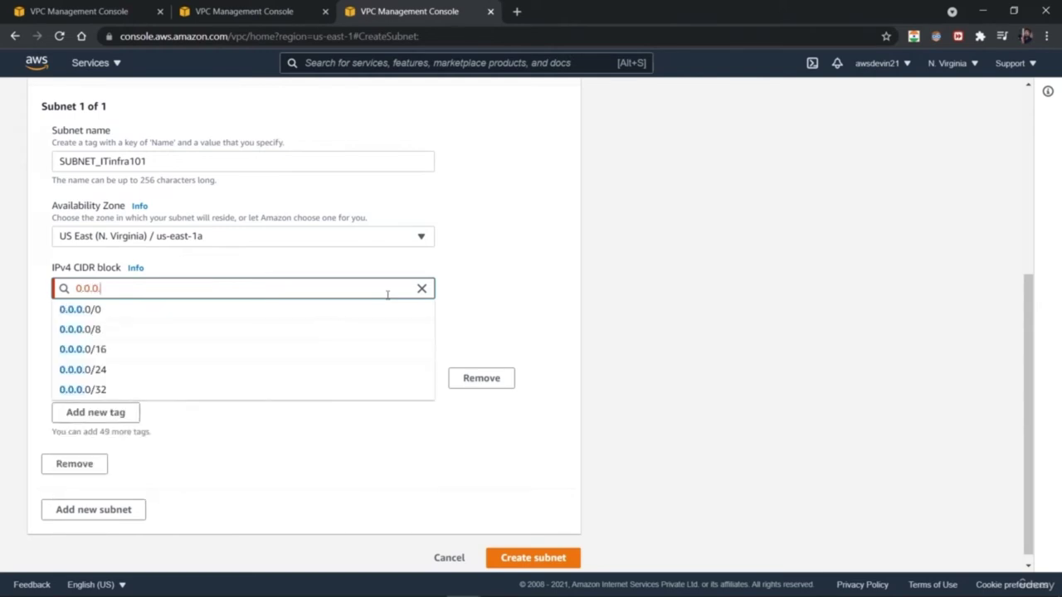
text(0)
text(1)
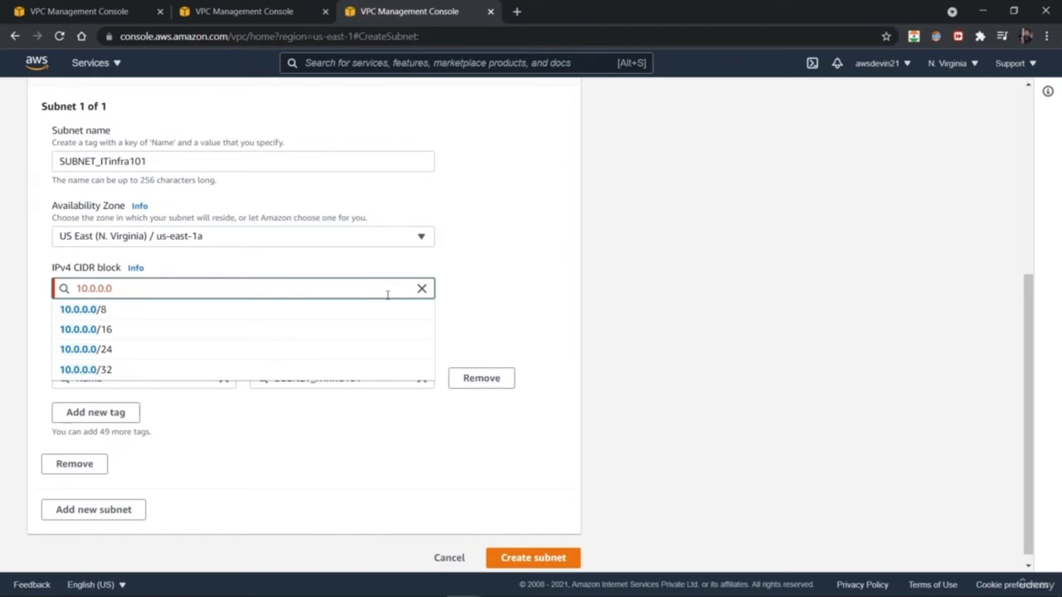
text(/)
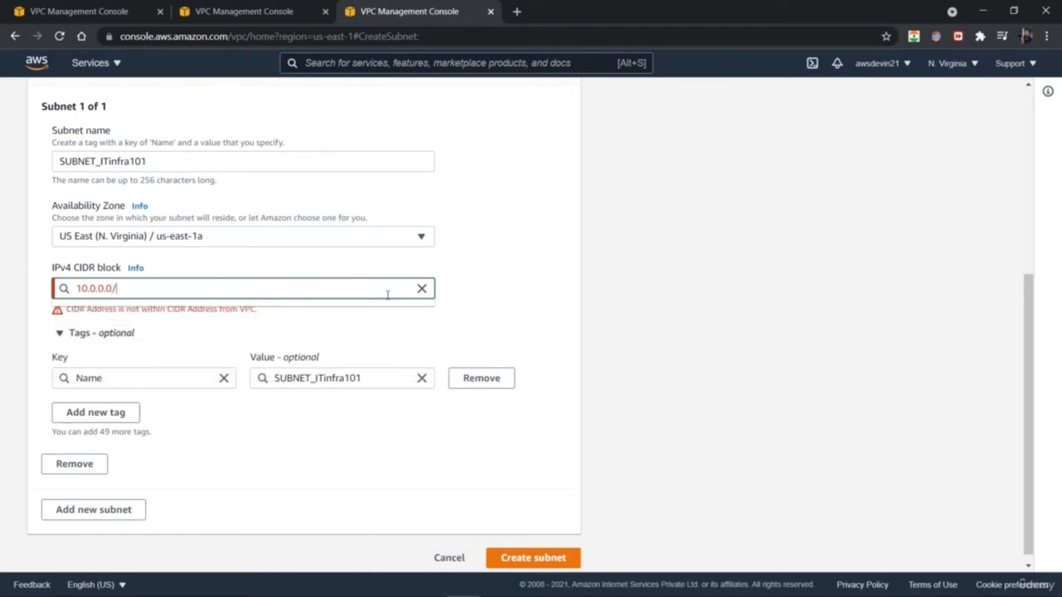
text(24)
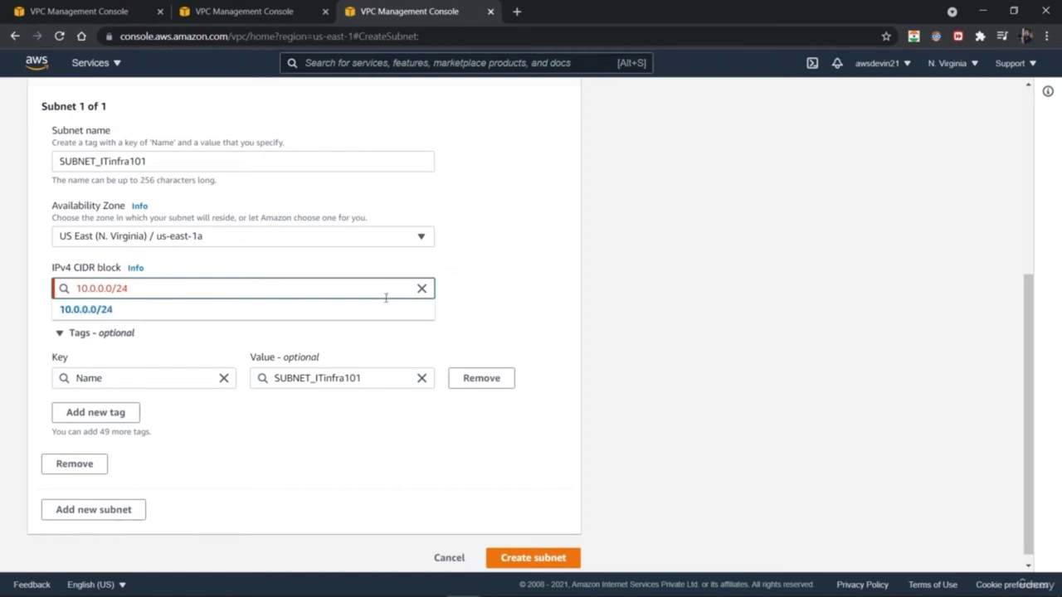
click(552, 563)
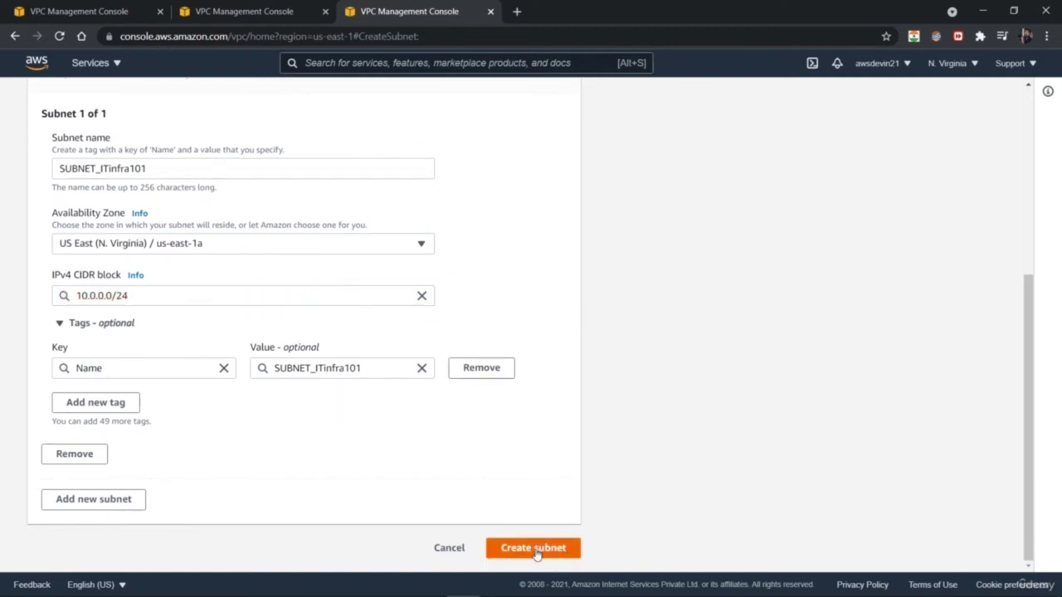
click(533, 549)
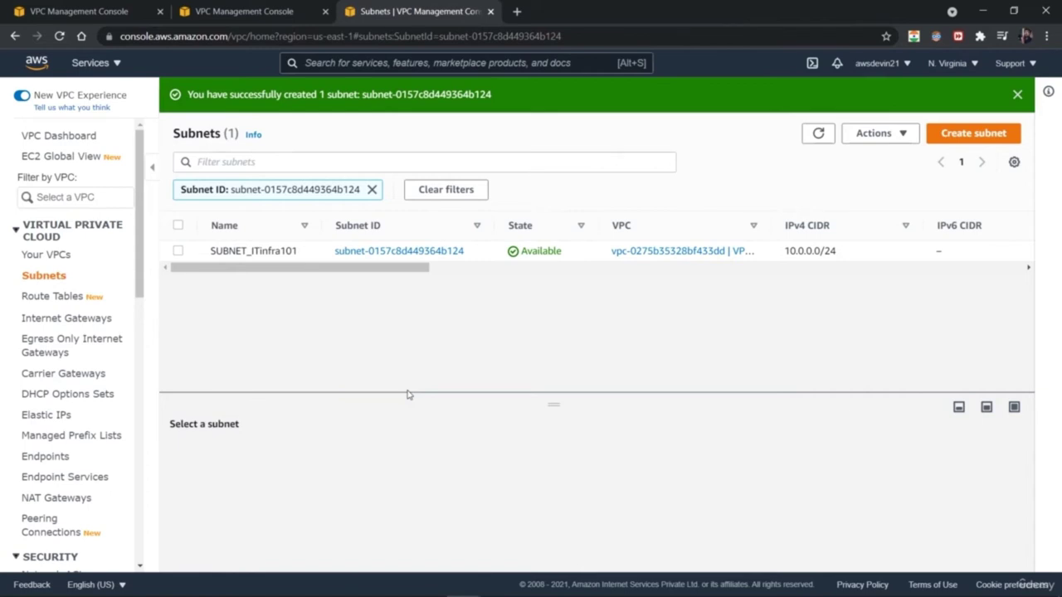
- Examine the details of SUBNET_ITinfra101, including its route table, network ACL, CIDR reservations and sharing settings
click(352, 253)
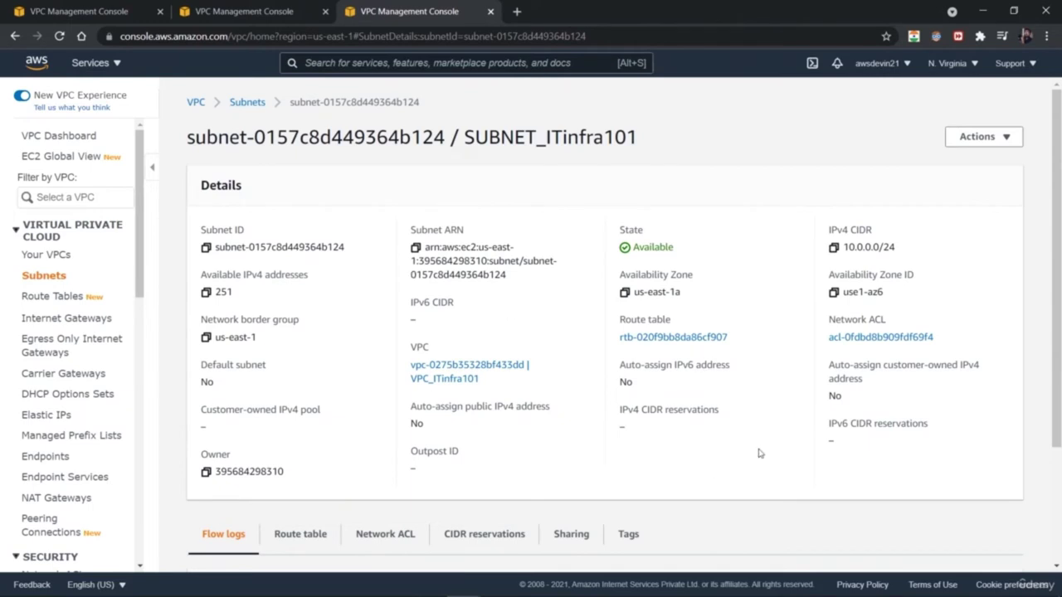
click(415, 247)
scroll(1058, 415, down, 2)
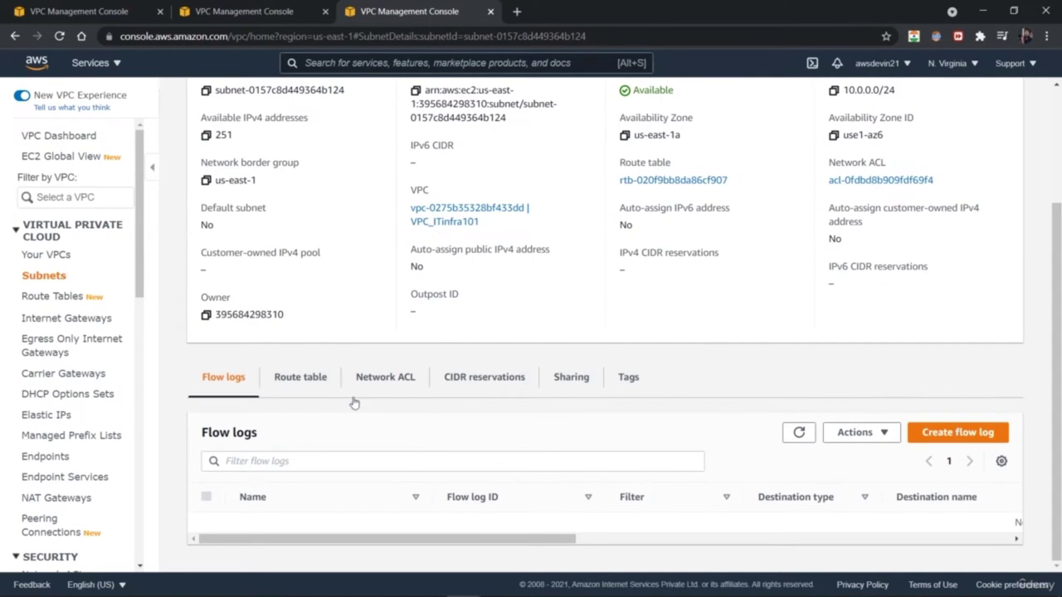
click(302, 387)
drag(1060, 249, 1048, 312)
click(396, 323)
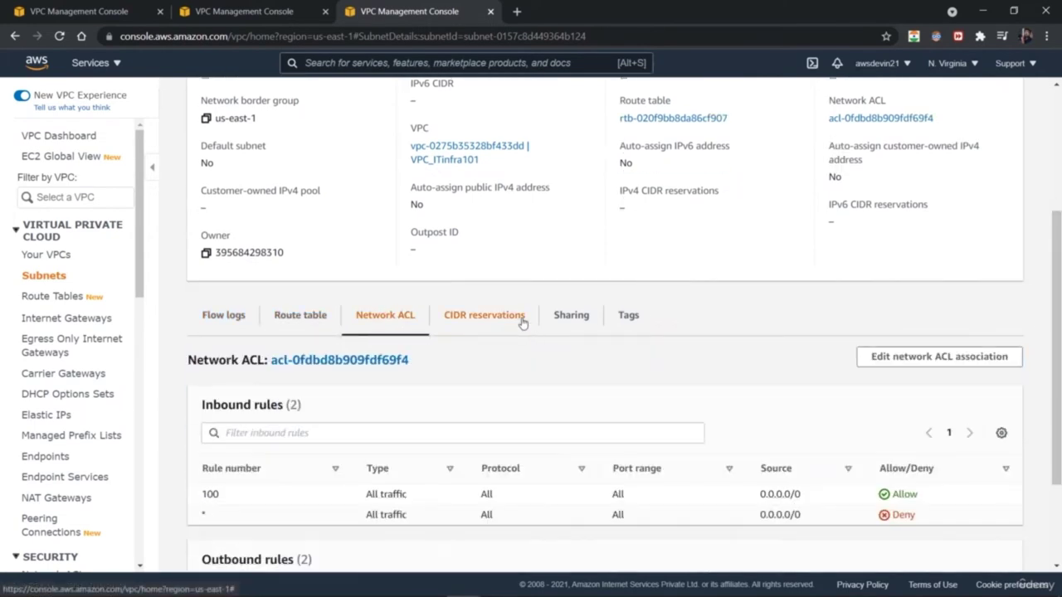
click(518, 318)
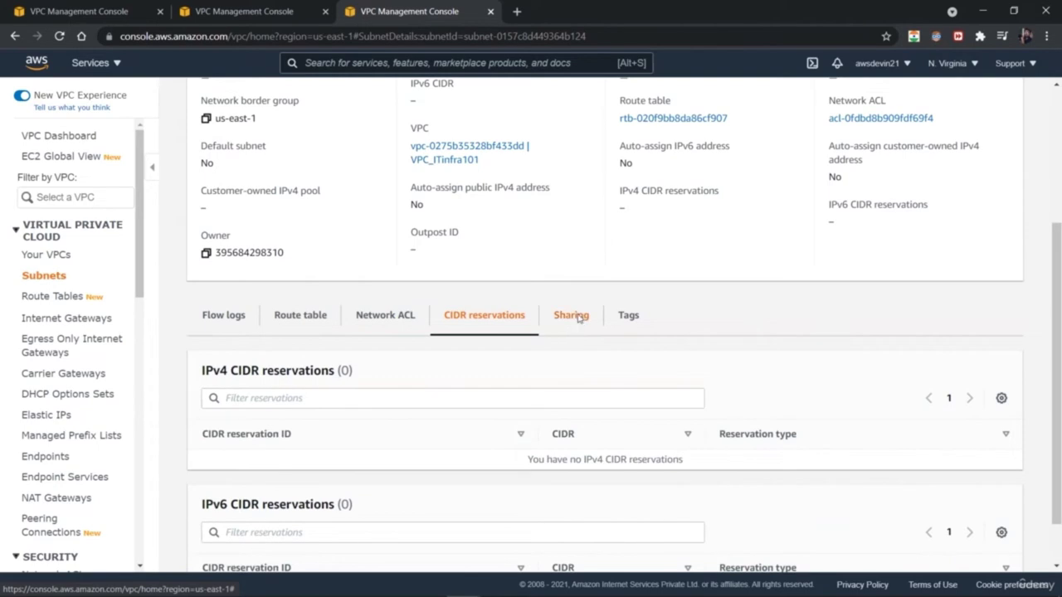
click(573, 316)
drag(1059, 312, 1056, 191)
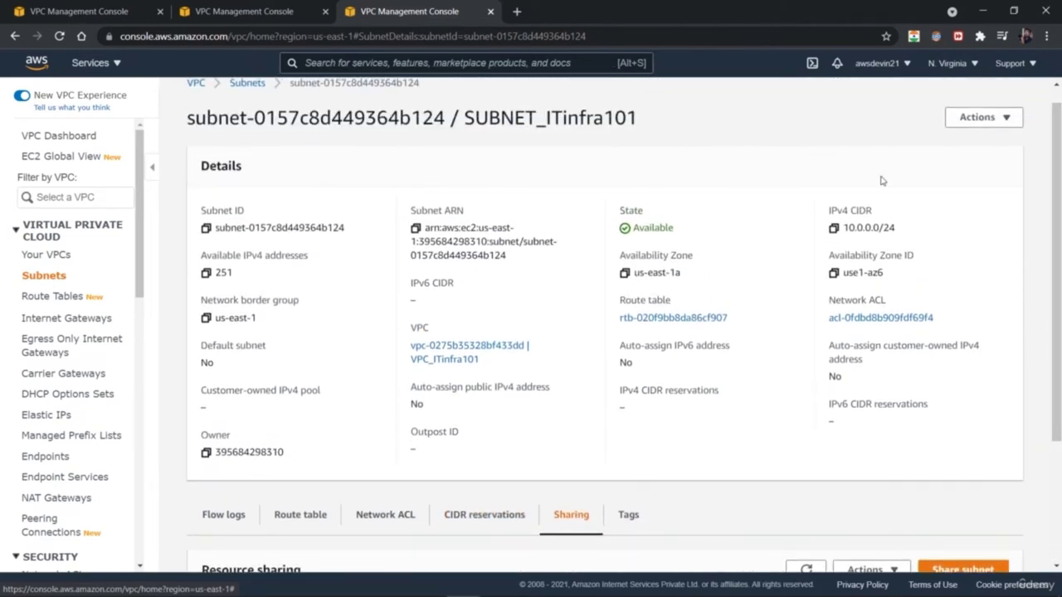
- Review the lists of subnets and VPCs, and revisit the detail page of SUBNET_ITinfra101
click(247, 83)
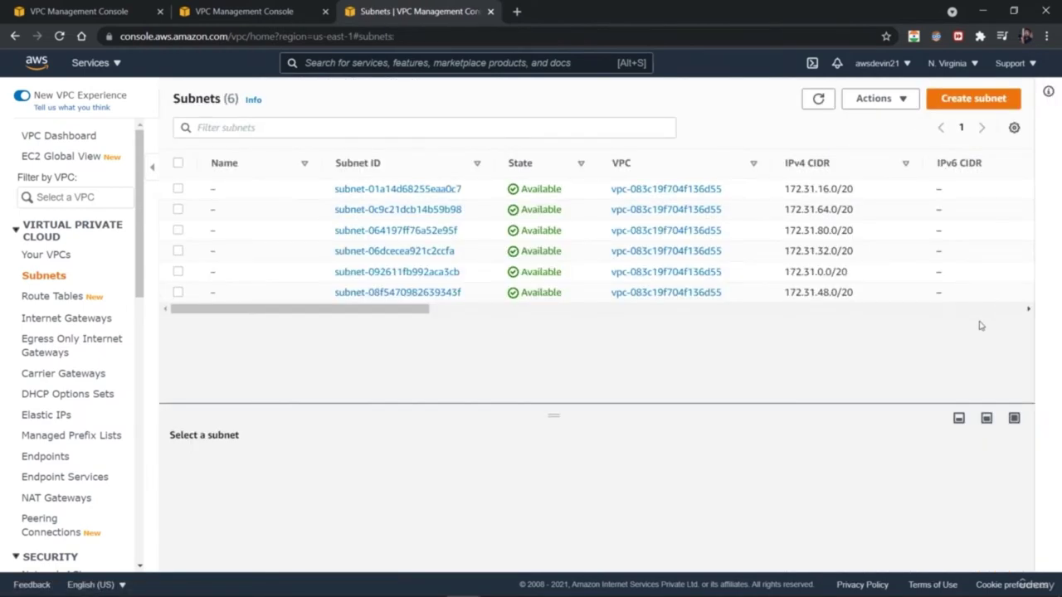
click(69, 258)
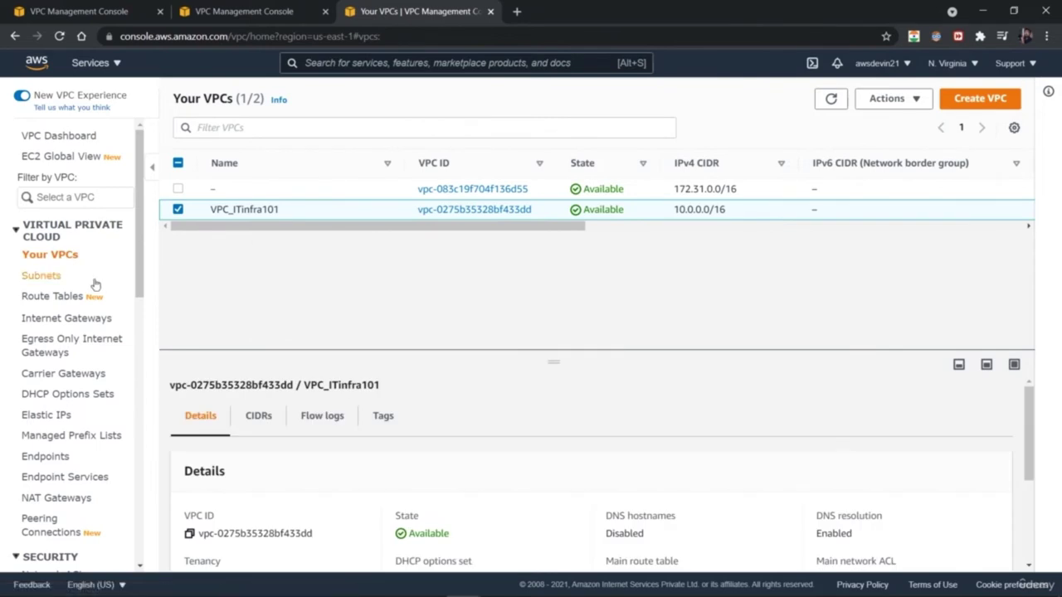
click(48, 277)
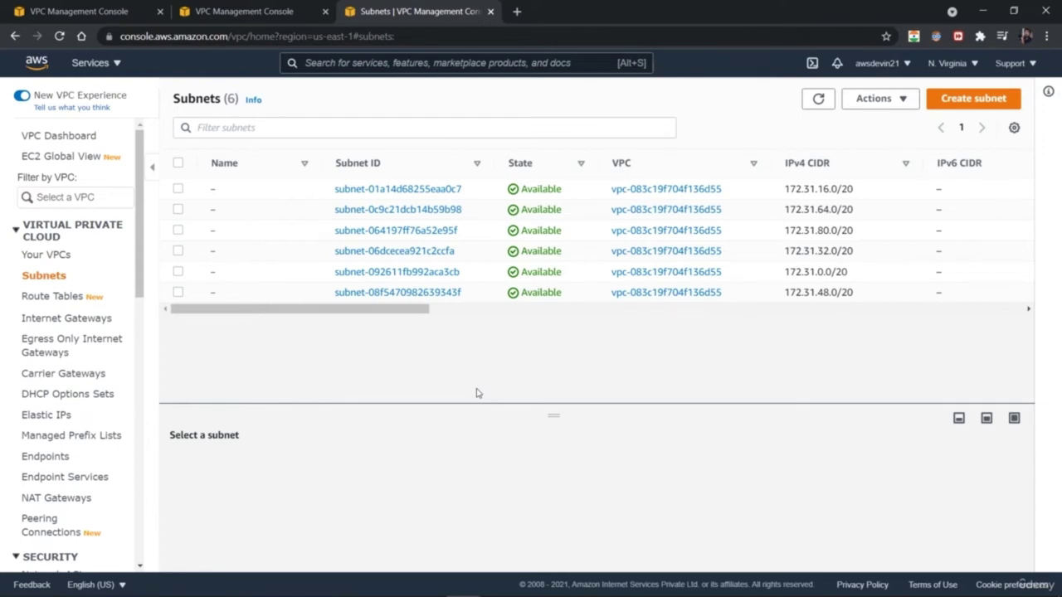
click(15, 37)
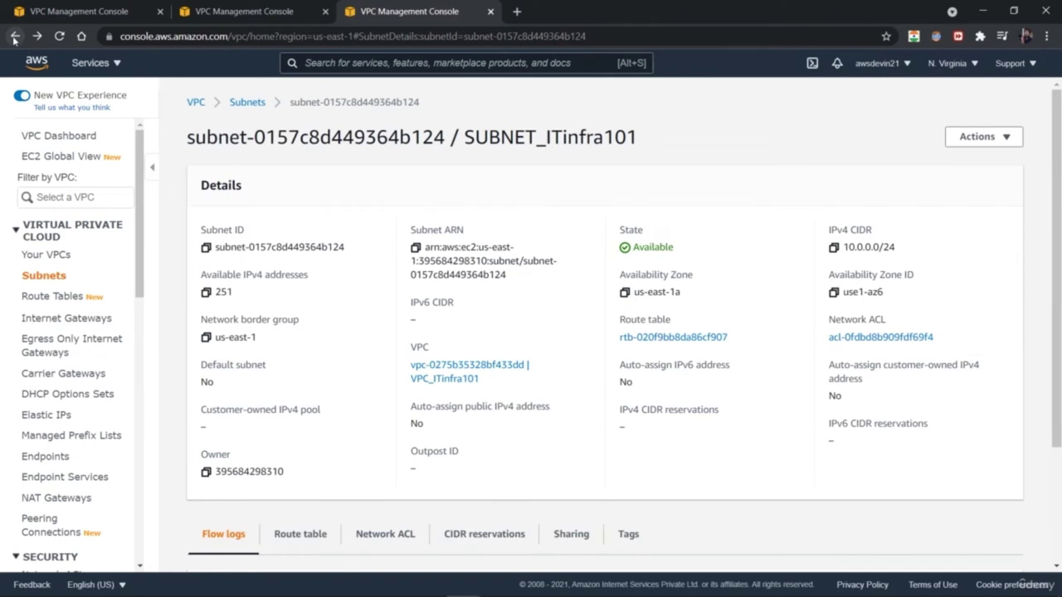
click(14, 36)
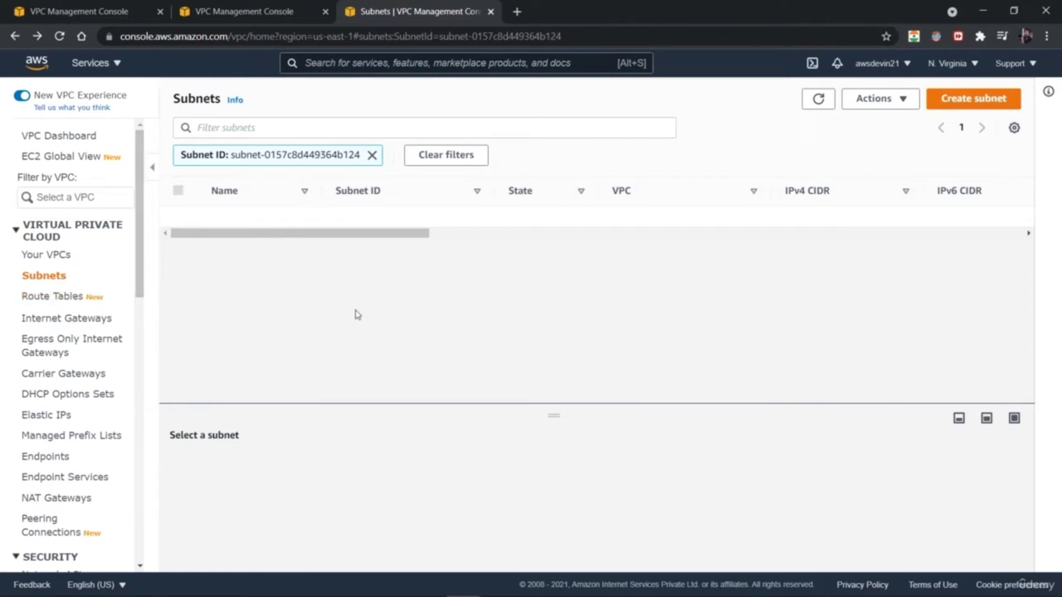
click(55, 277)
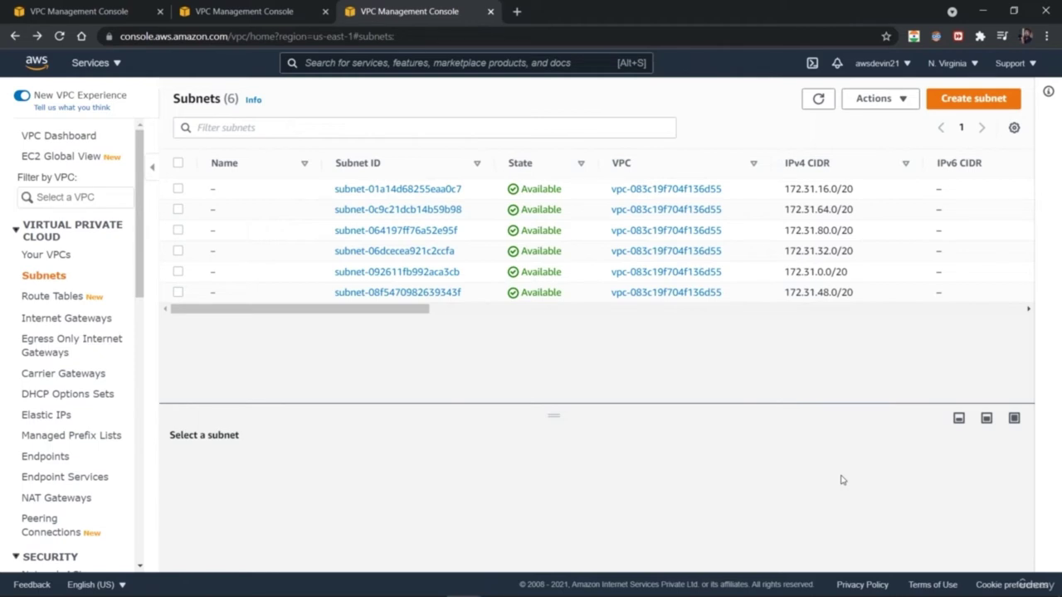
- Open the list of internet gateways
click(83, 322)
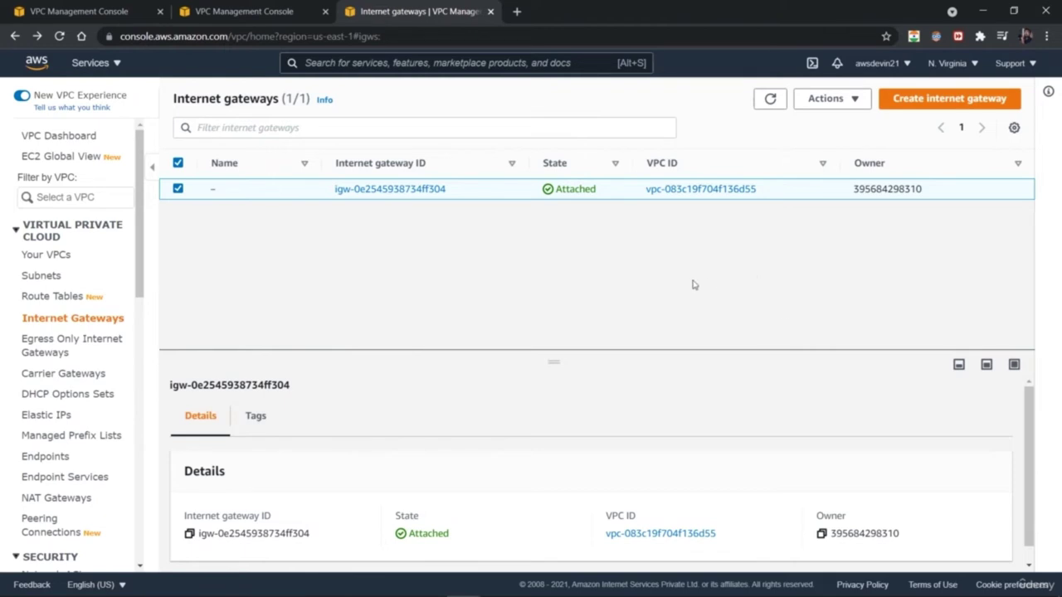
- Examine the details and tags of the existing unnamed internet gateway, and return to the list with nothing selected
click(178, 163)
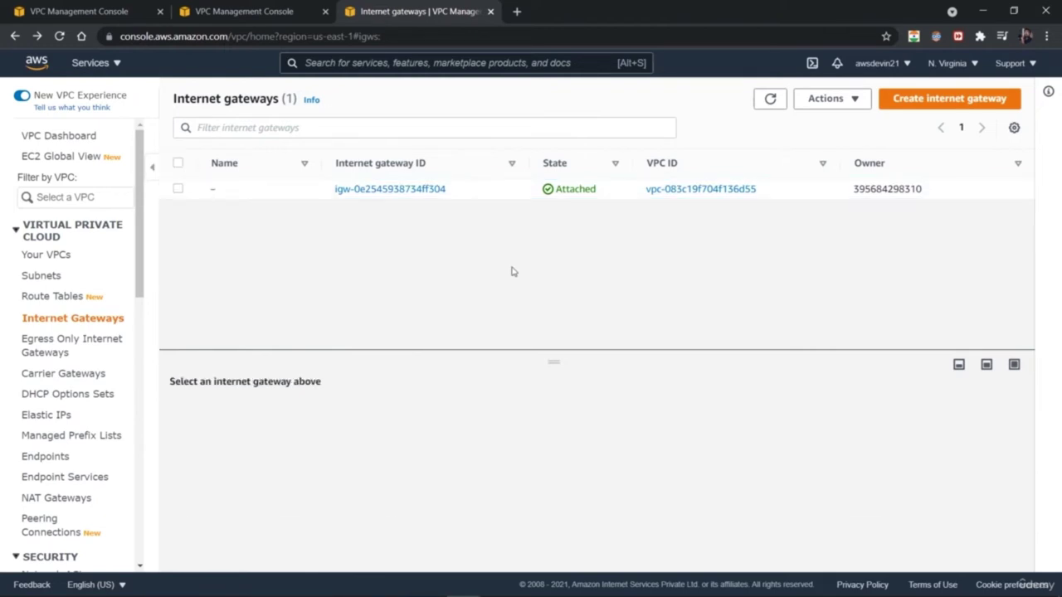
click(444, 191)
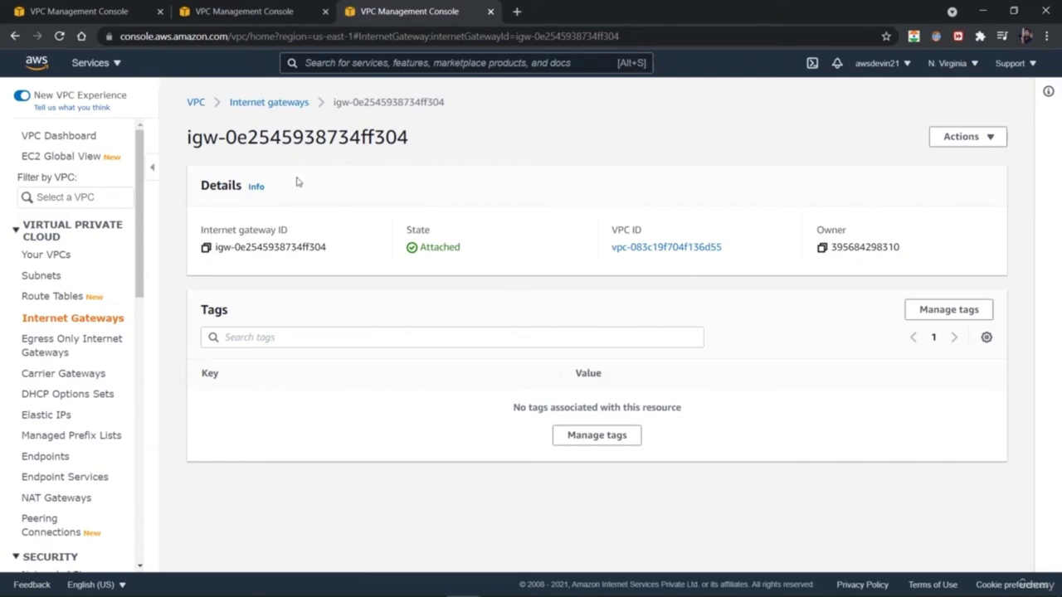
click(274, 104)
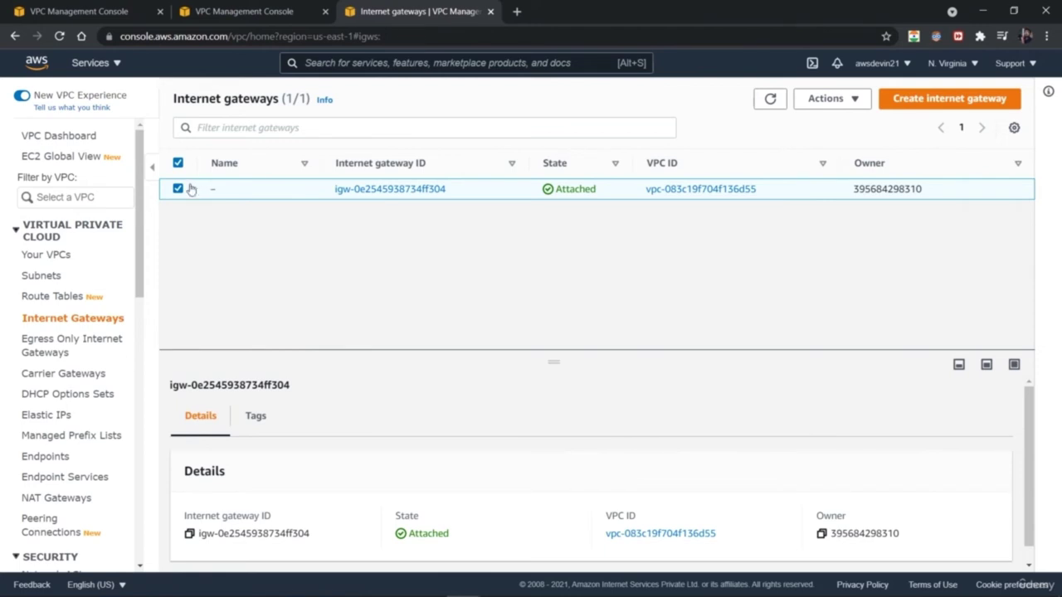
click(259, 416)
click(207, 417)
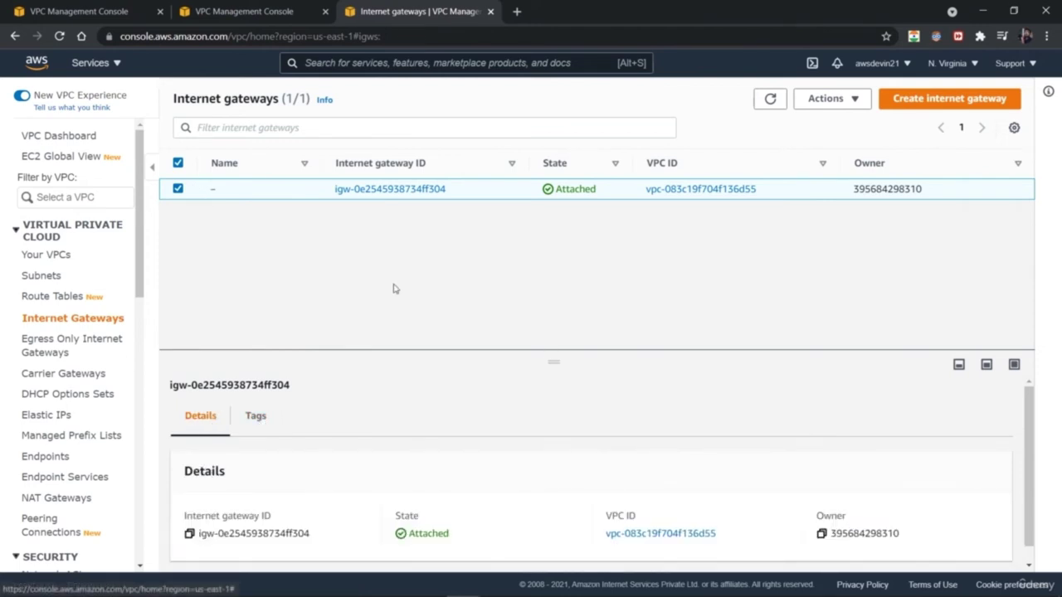
click(178, 163)
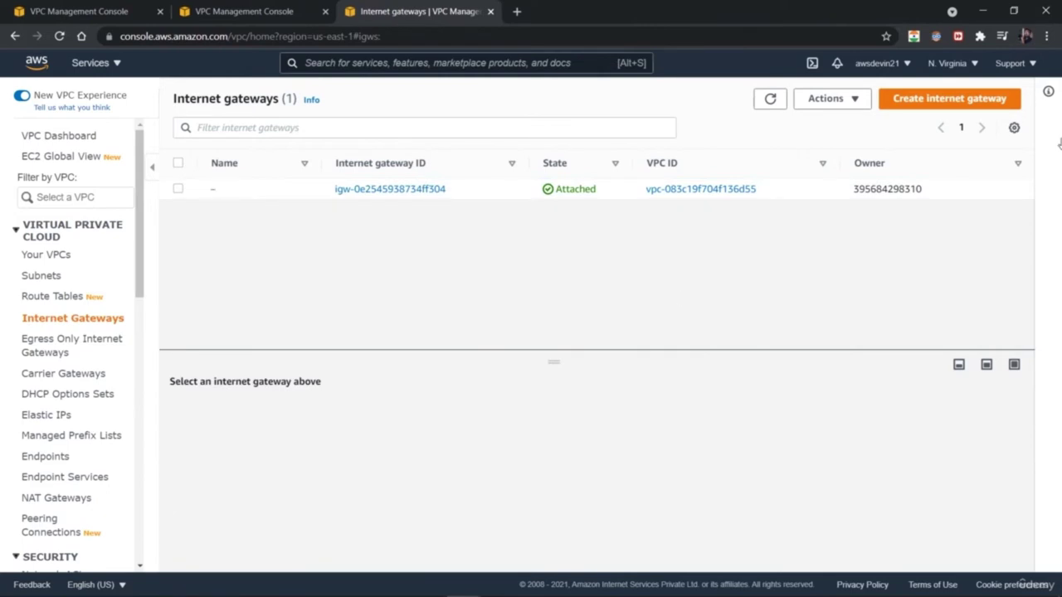
- Create an internet gateway with the name tag VPC_ITinfra101
click(971, 100)
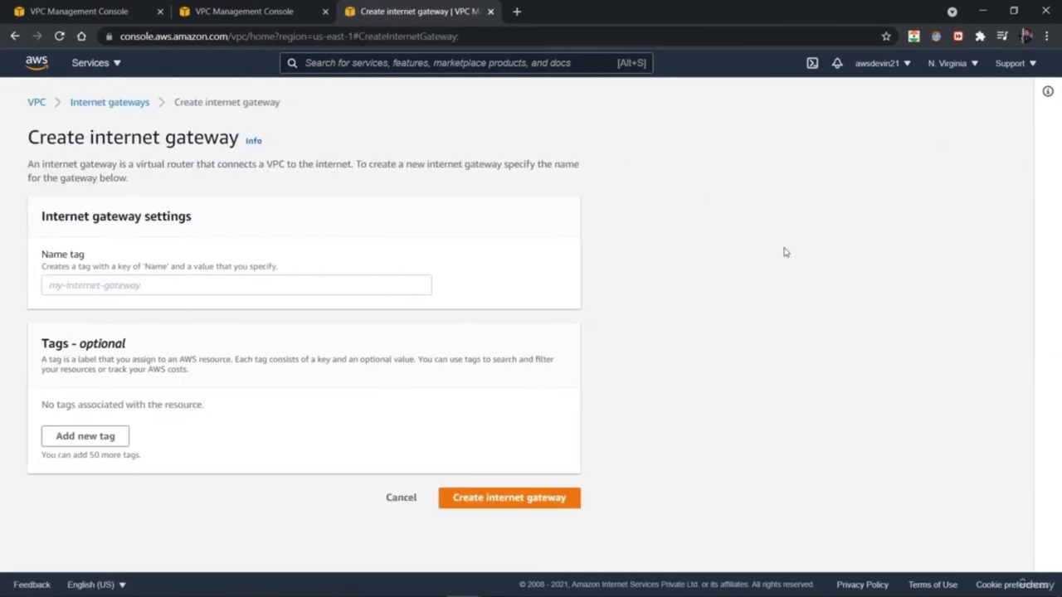
click(281, 286)
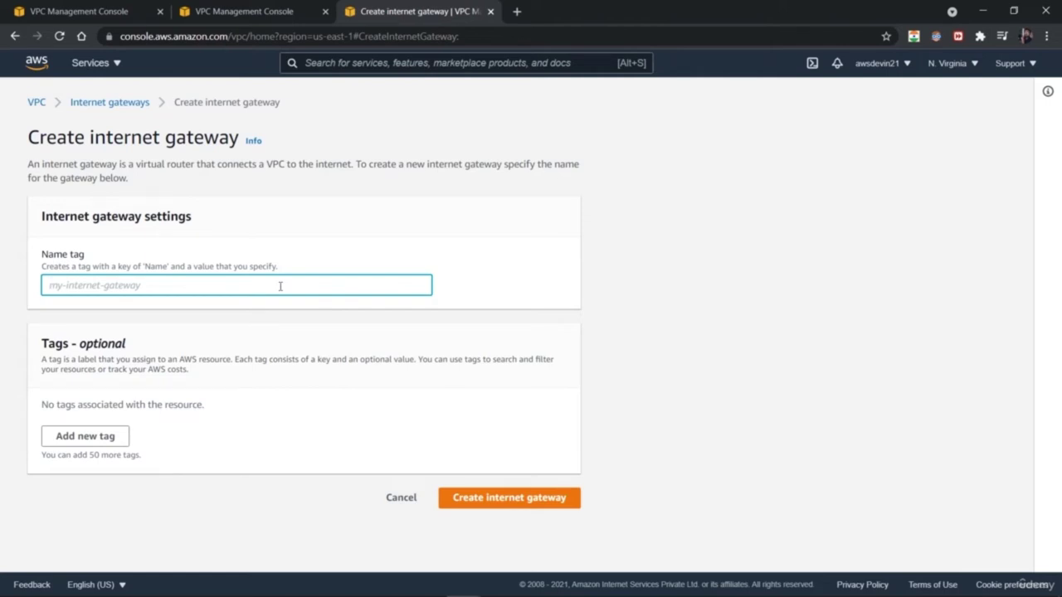
text(VPC_)
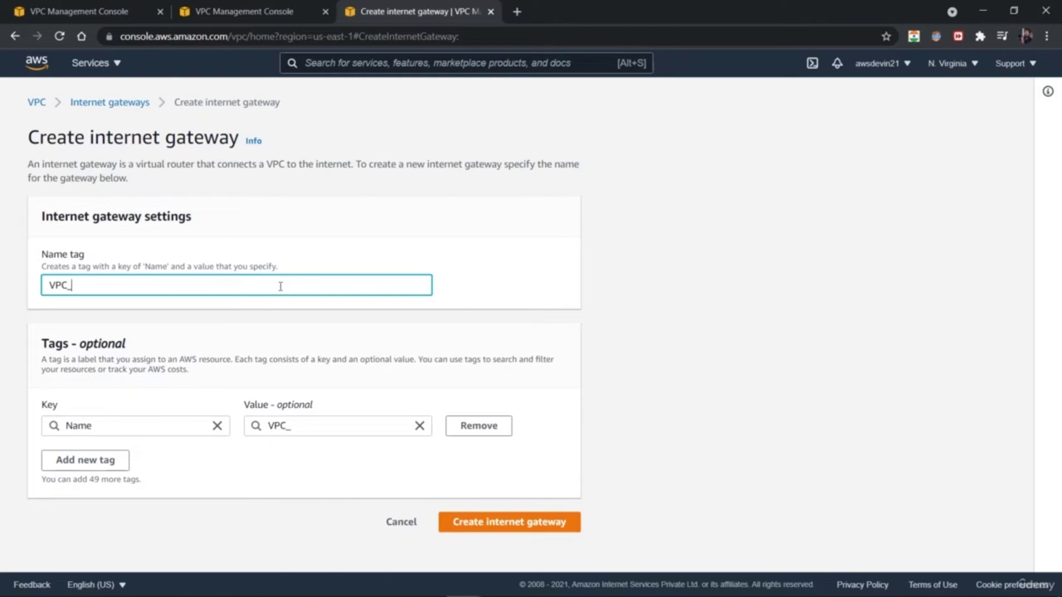
text(ITinfra101)
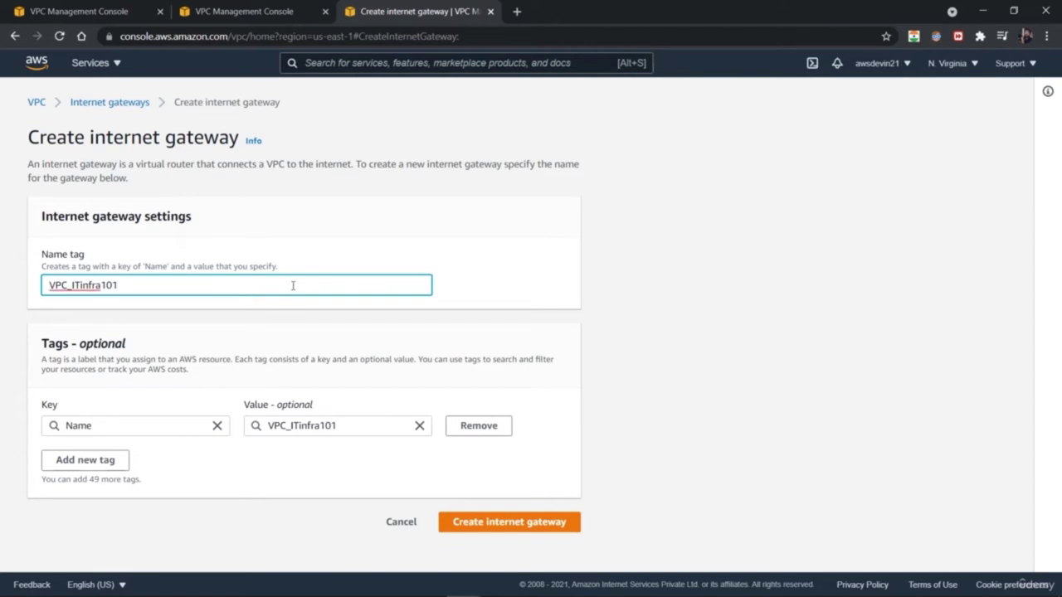
click(487, 525)
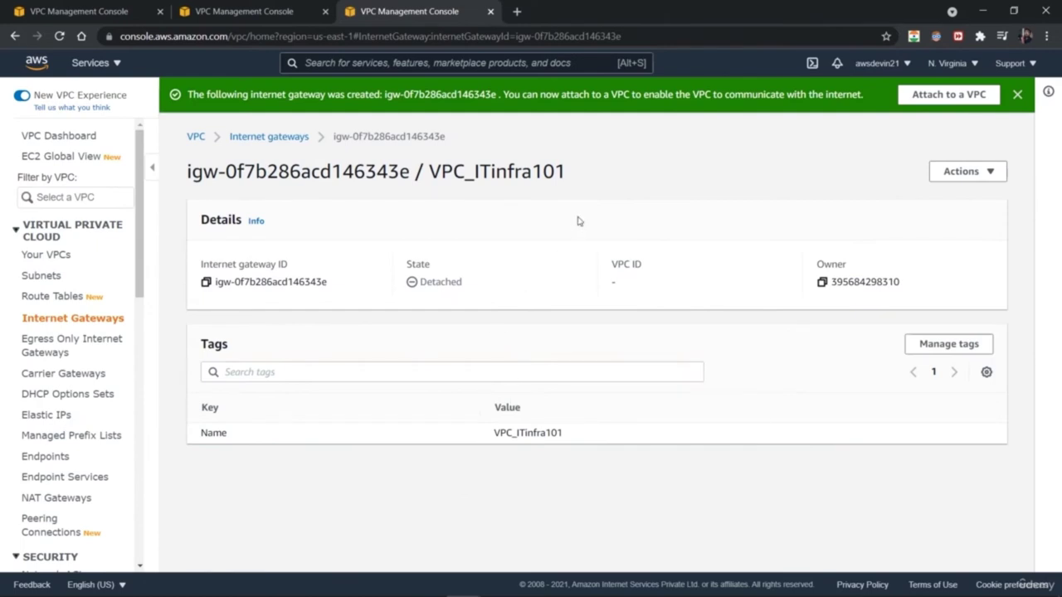
- Start attaching the VPC_ITinfra101 internet gateway to a VPC and choose vpc-0275b35328bf433dd as the target
click(282, 136)
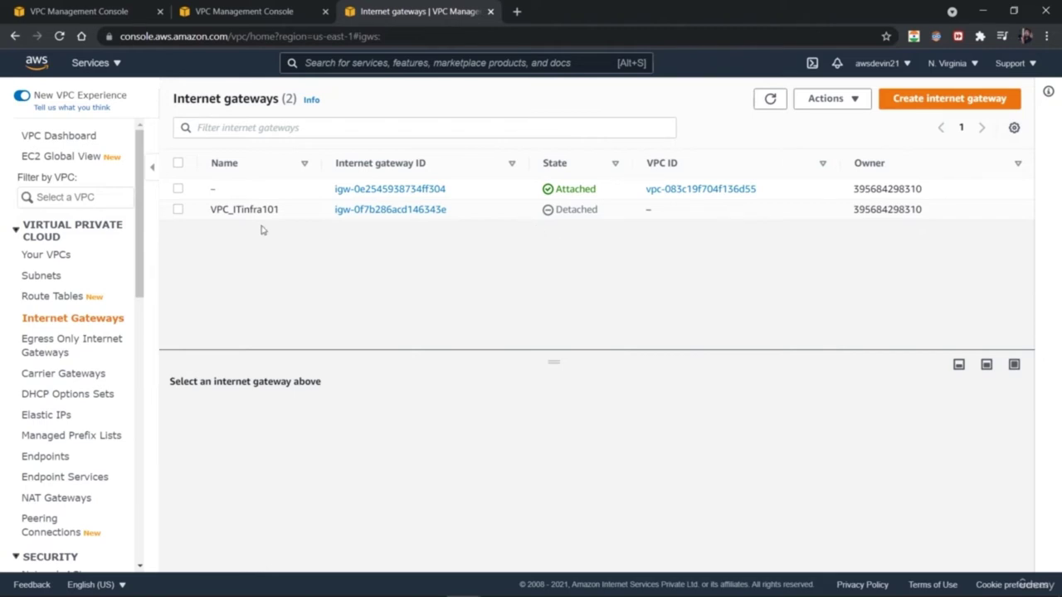
click(179, 210)
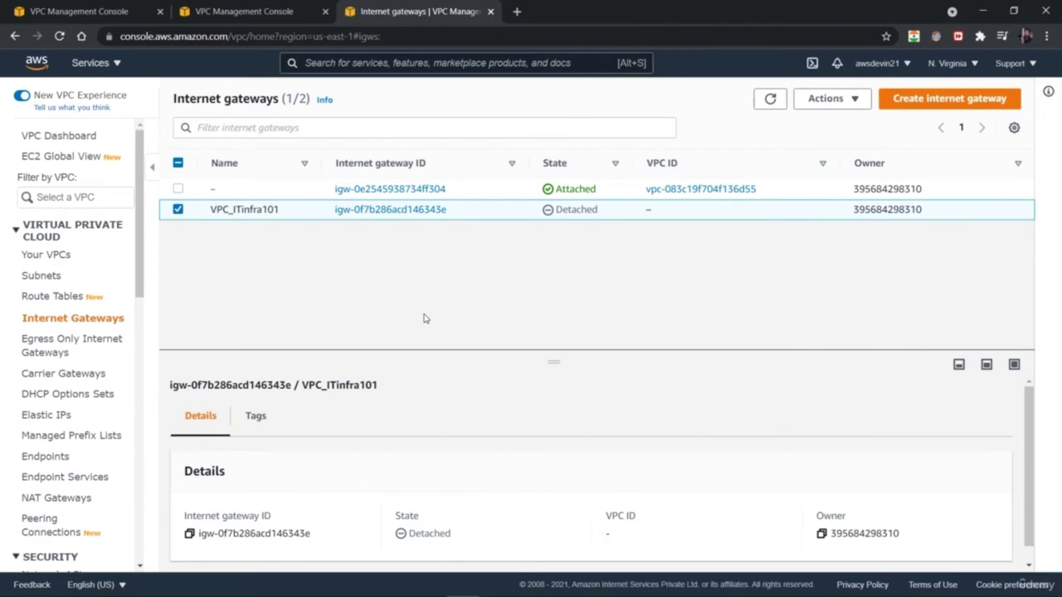
click(855, 101)
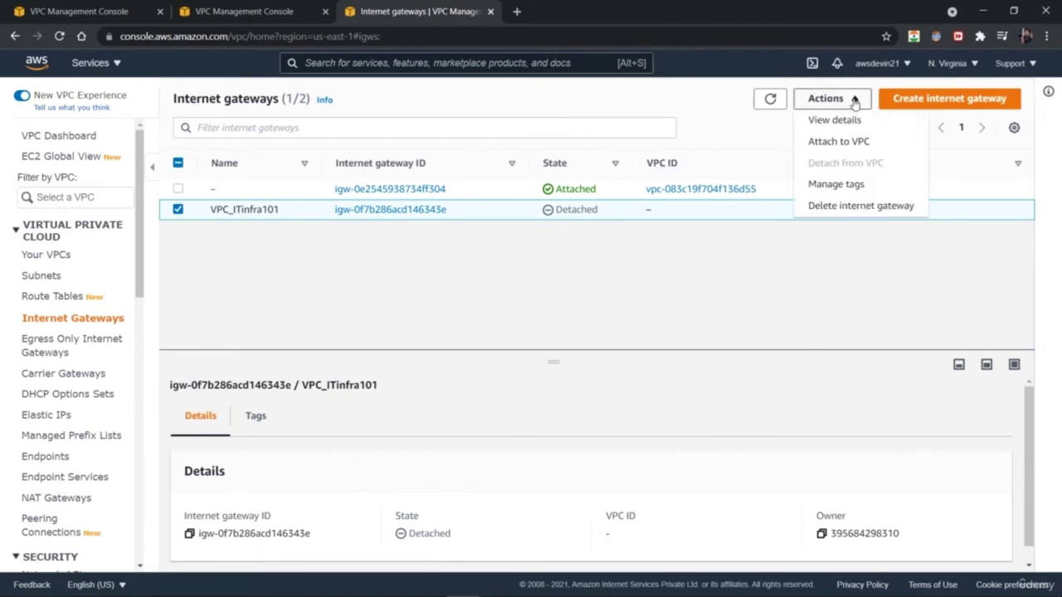
click(882, 143)
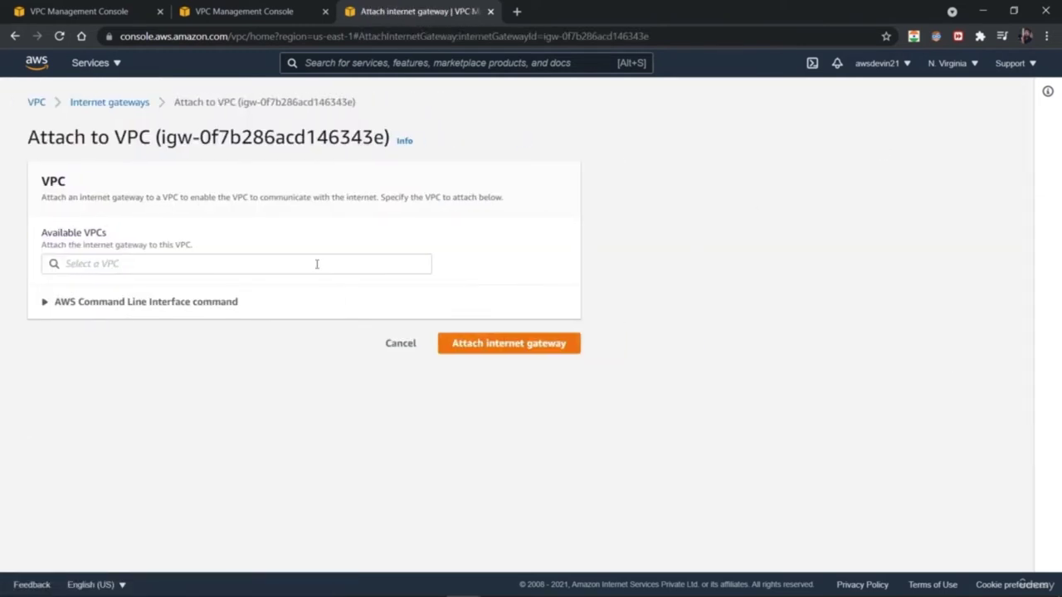
click(316, 264)
click(287, 285)
- Review the equivalent AWS CLI command for Windows PowerShell and Windows command prompt, and attach the internet gateway to the chosen VPC
click(45, 302)
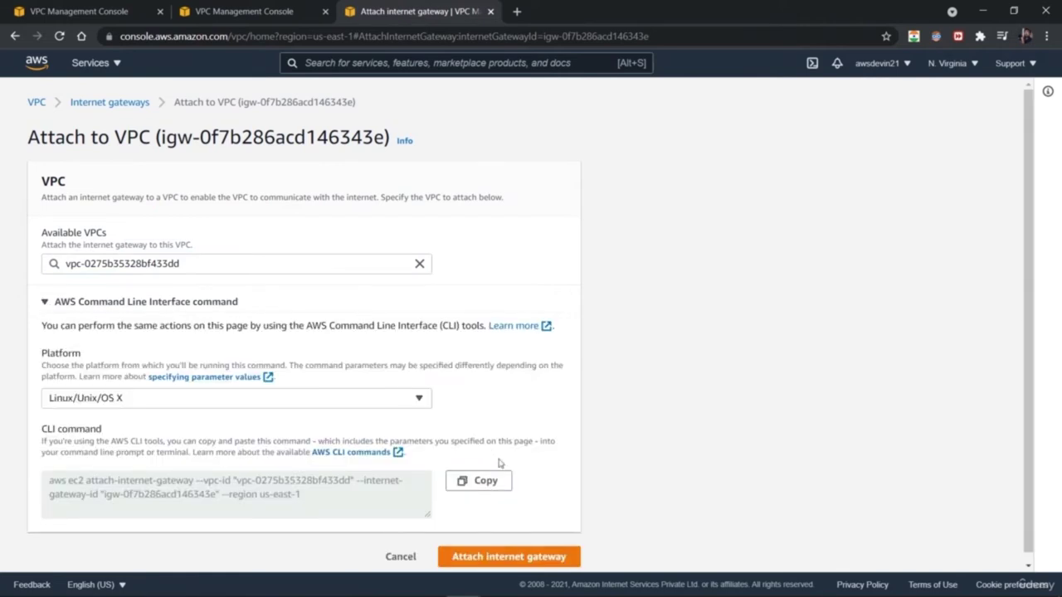
click(481, 482)
click(418, 399)
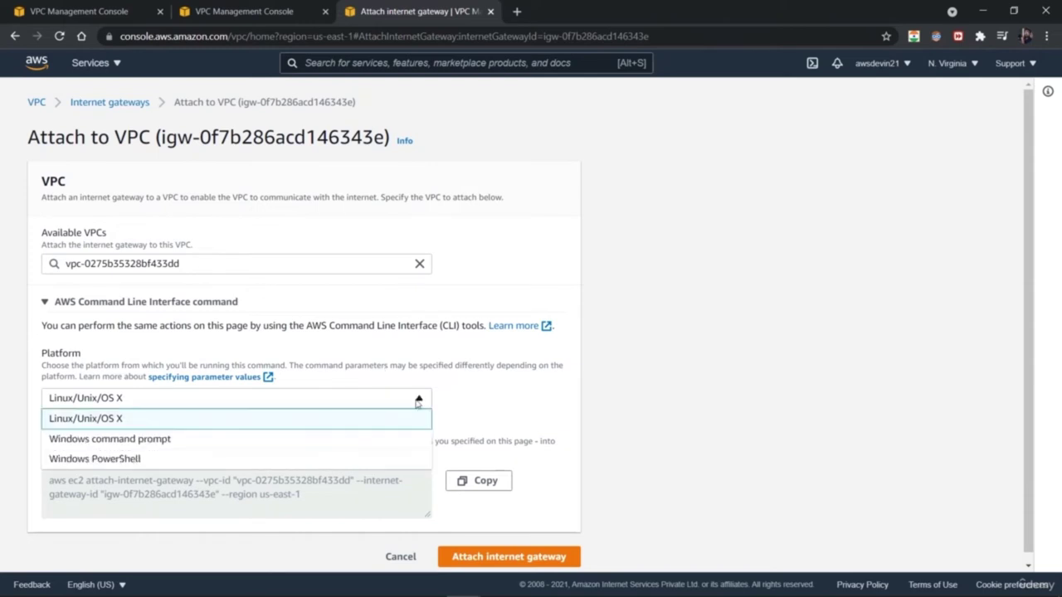
click(377, 459)
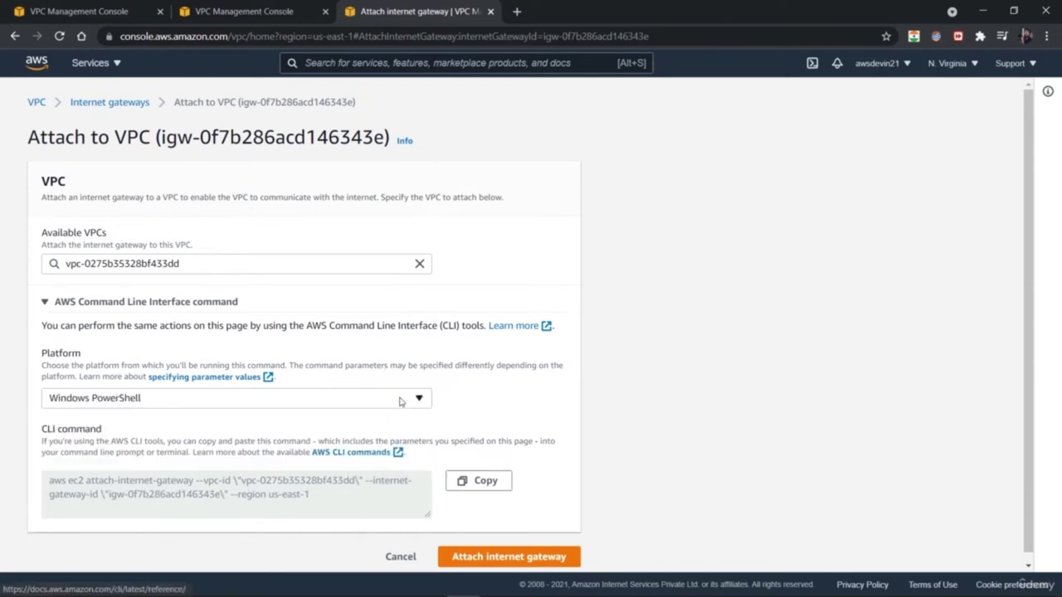
click(404, 400)
click(374, 437)
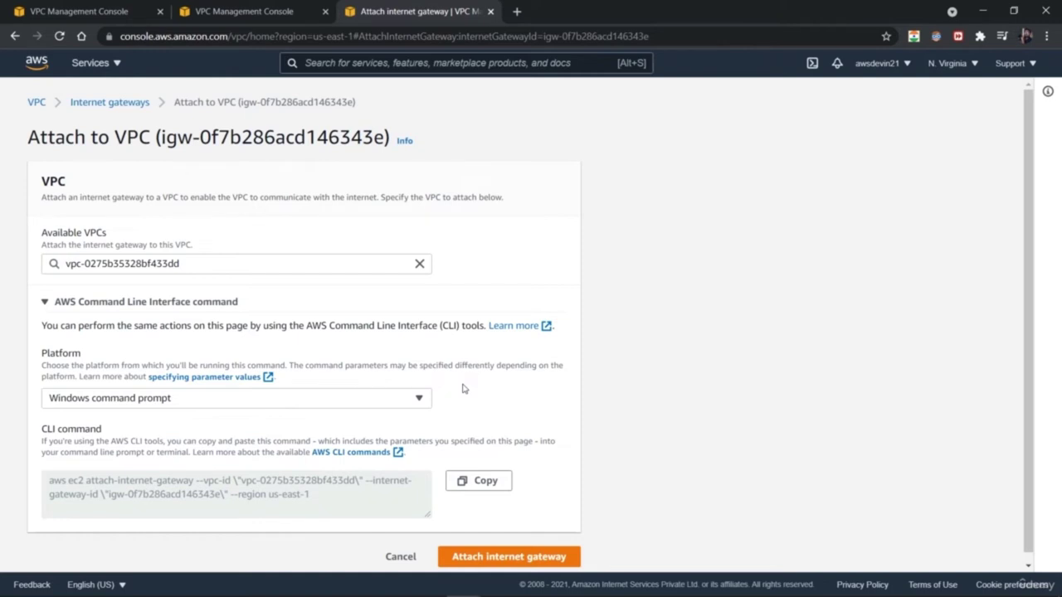
click(524, 557)
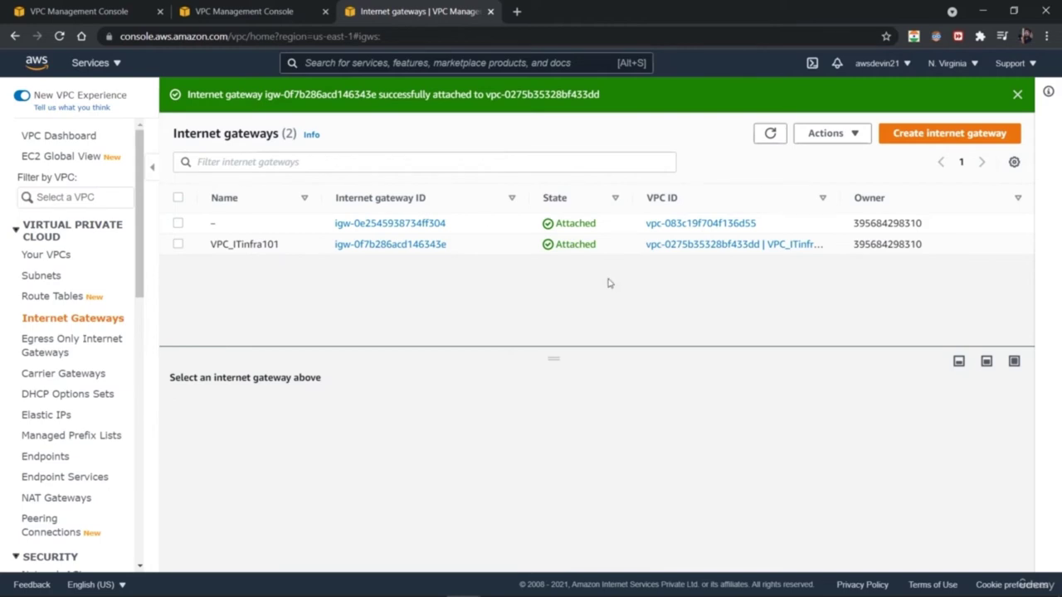
- View the detail page of the VPC_ITinfra101 internet gateway and return to the internet gateways list
click(178, 244)
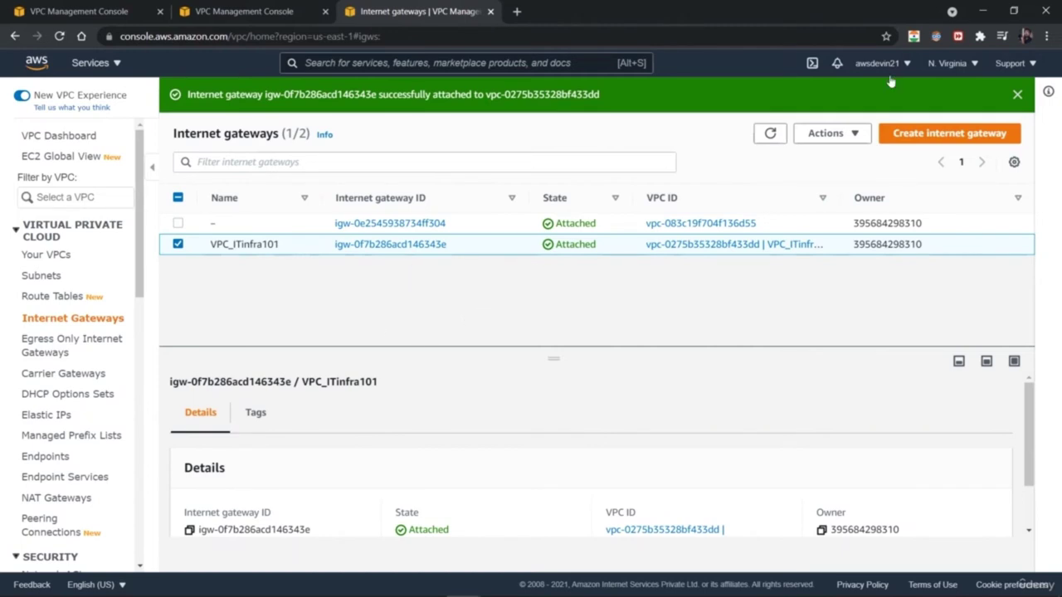
click(856, 133)
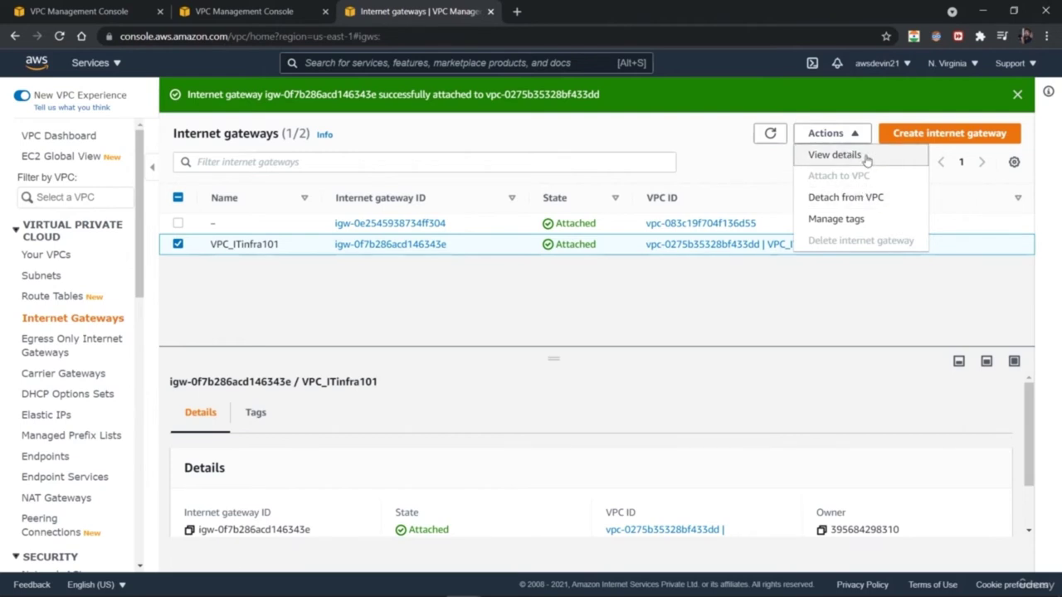
click(836, 155)
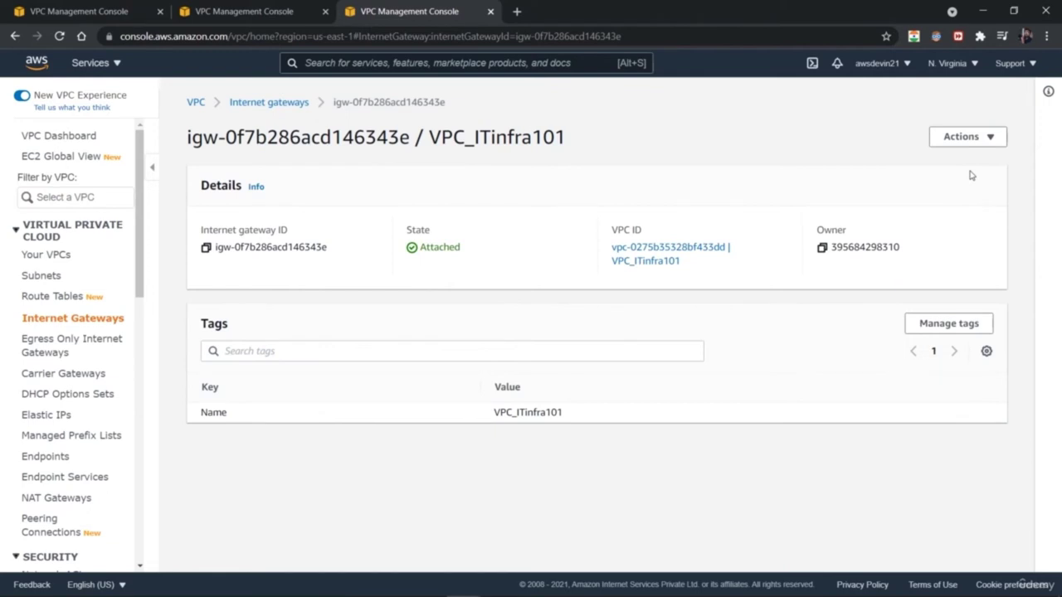
click(296, 105)
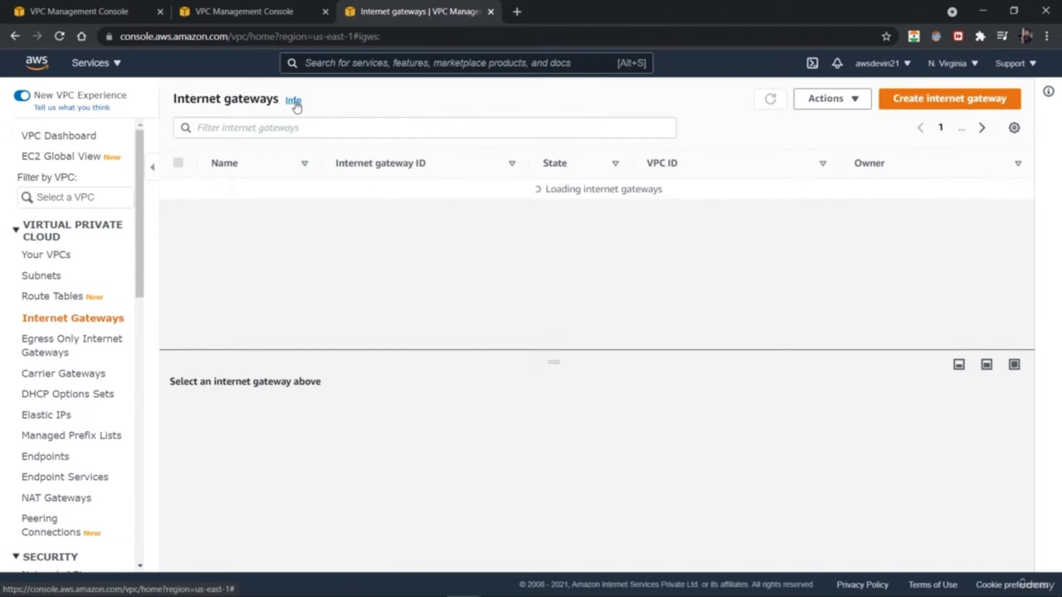
click(178, 209)
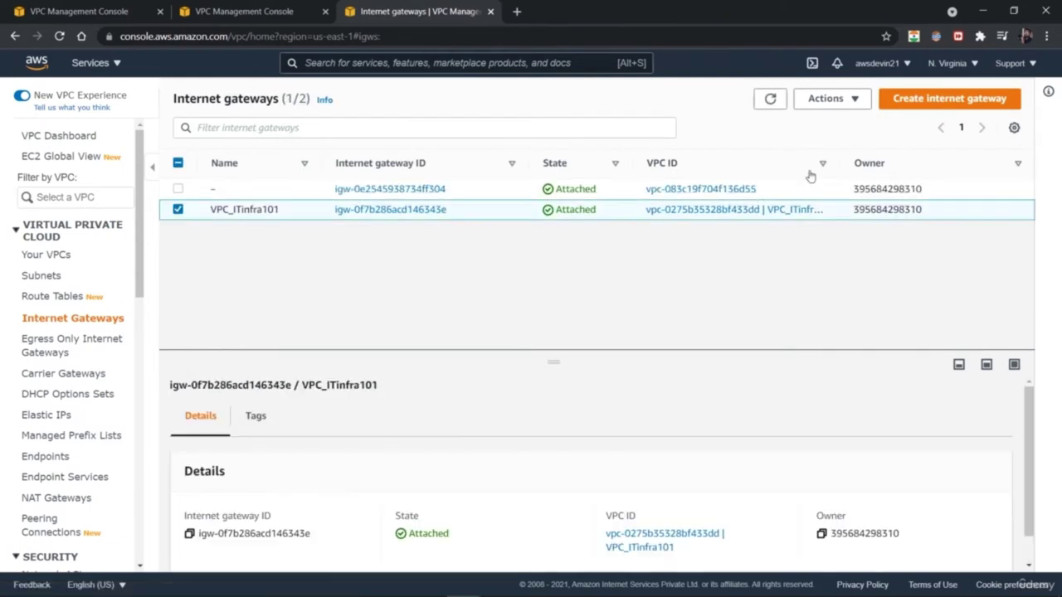
click(832, 98)
click(843, 163)
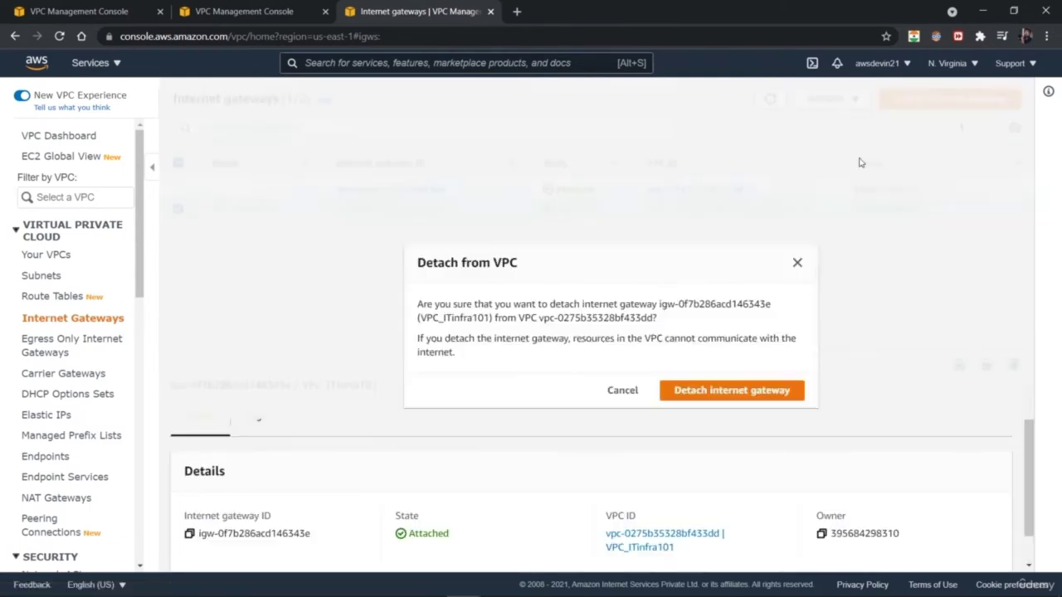
click(798, 263)
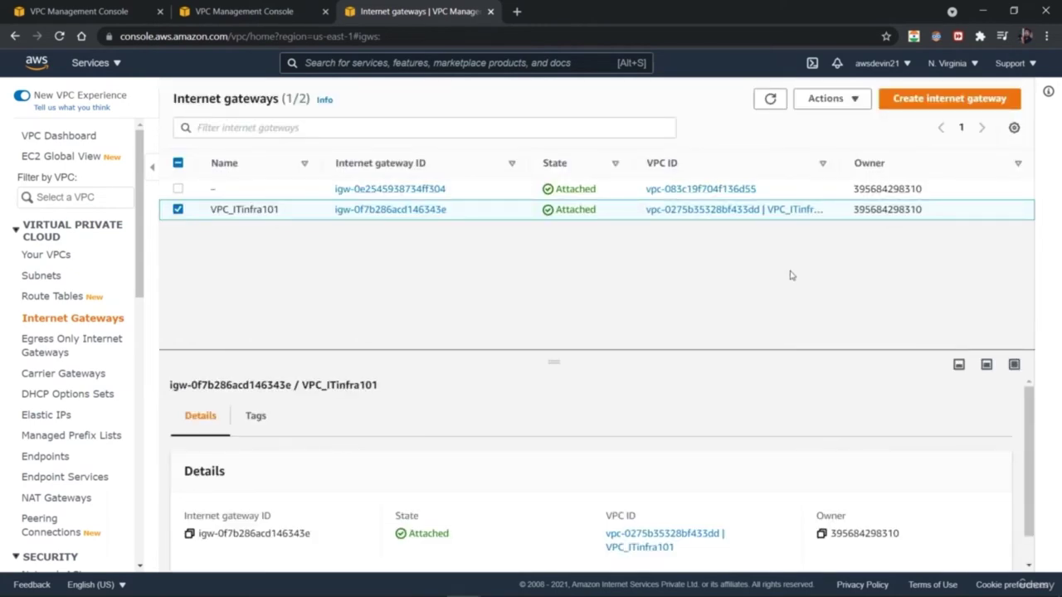
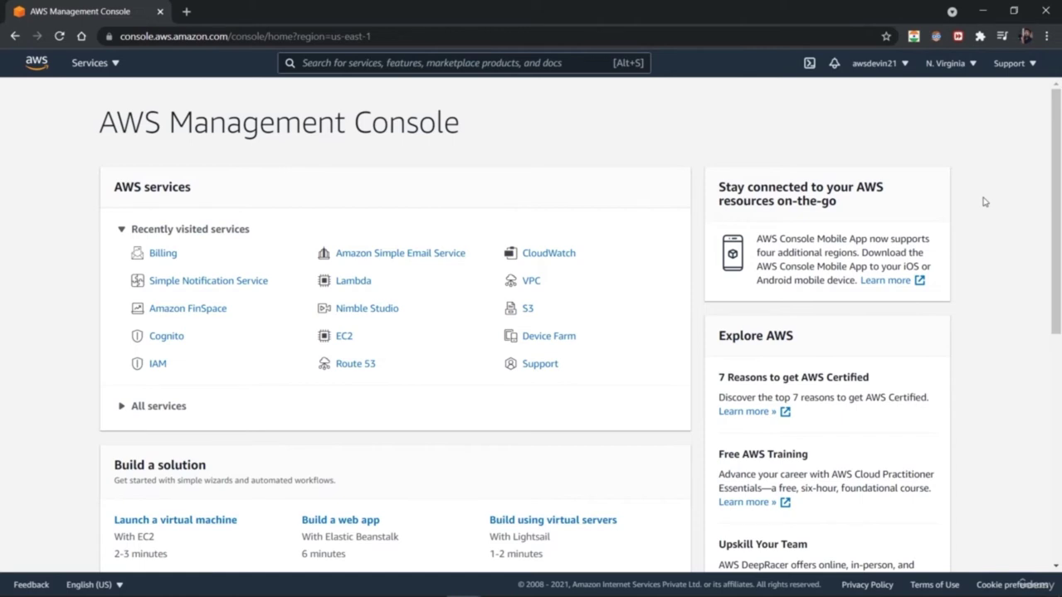
- Open the DynamoDB service from the Database category in a new browser tab and switch to it
click(104, 64)
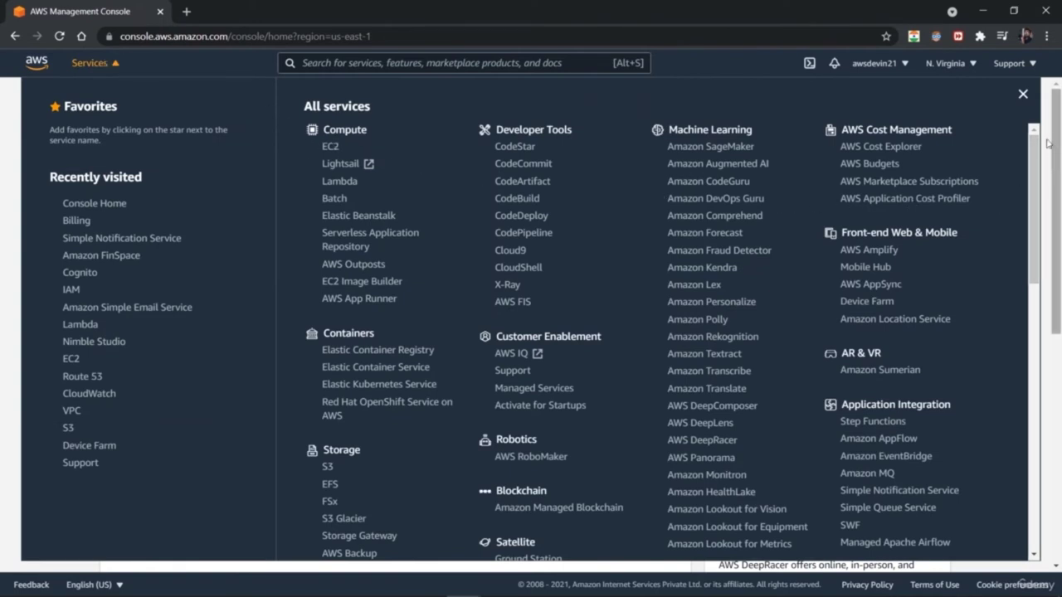
scroll(1035, 201, down, 1)
scroll(1036, 201, down, 3)
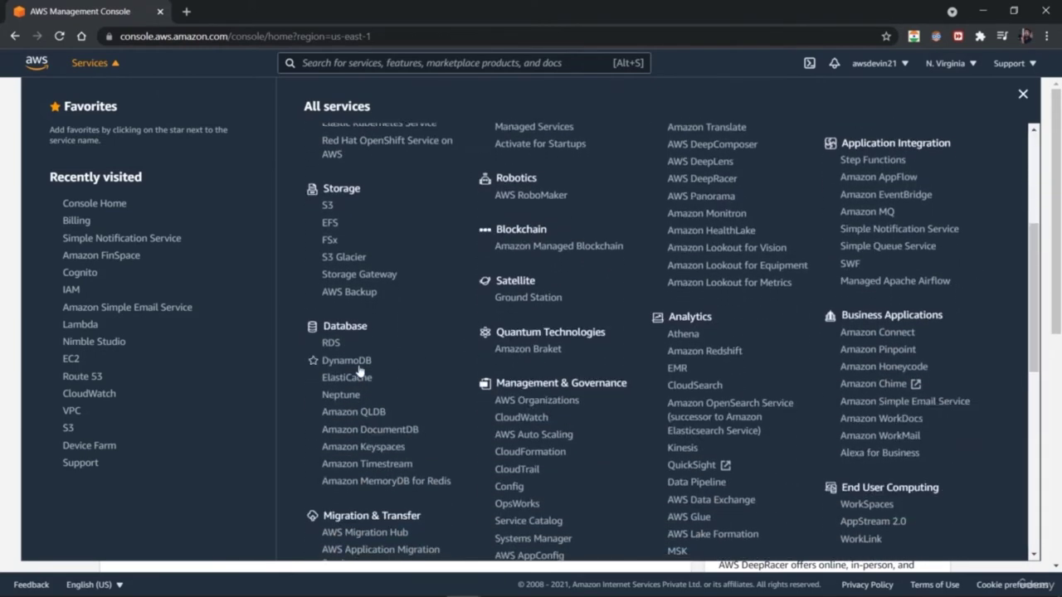
right_click(360, 368)
click(381, 373)
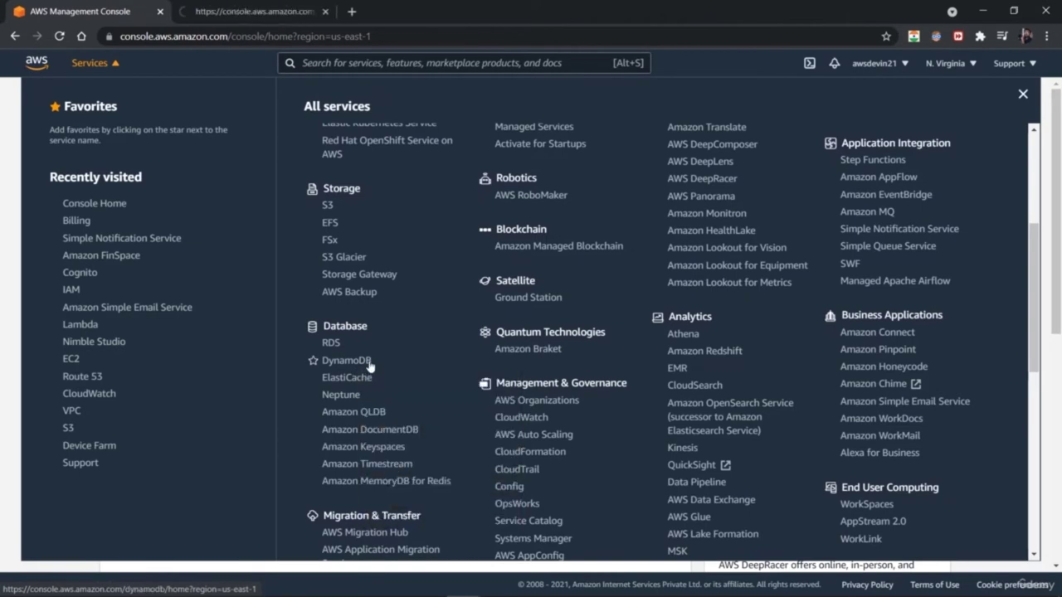
click(249, 11)
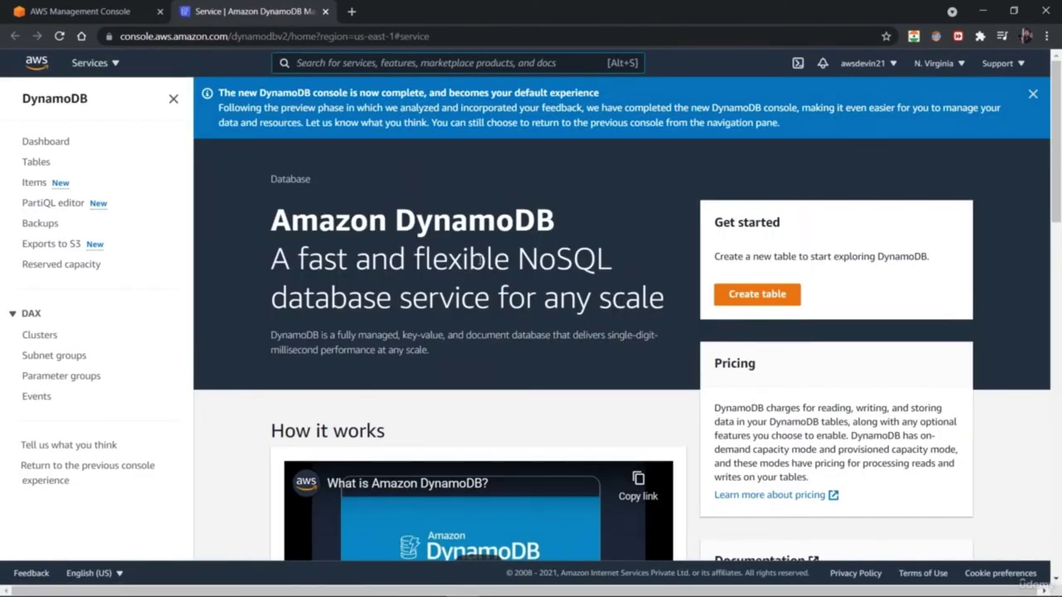
- Dismiss the new-console notice and open the DynamoDB table creation form with the service navigation expanded
click(1033, 94)
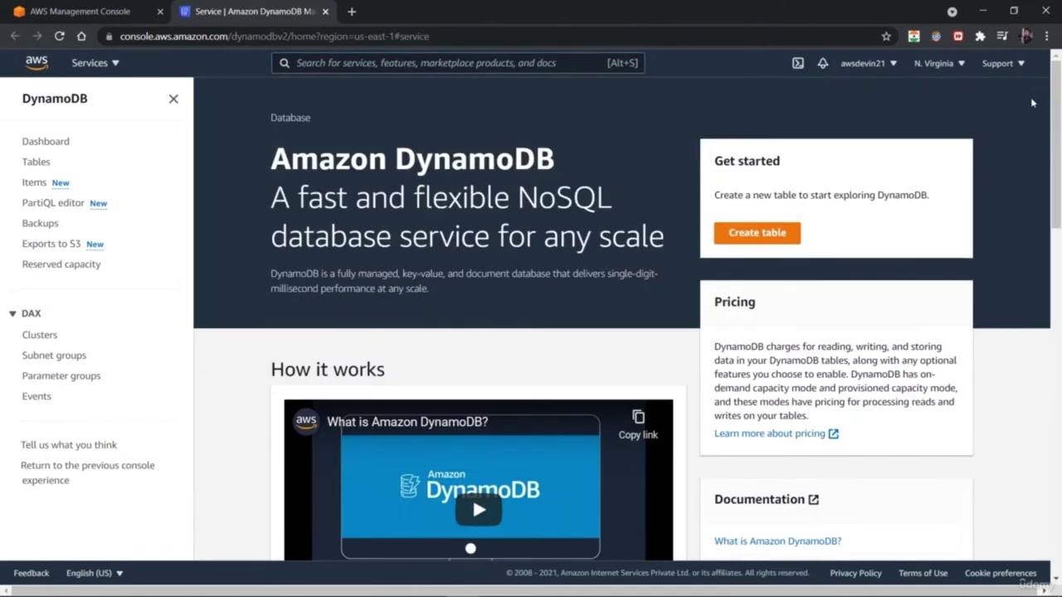
drag(1057, 128, 1016, 102)
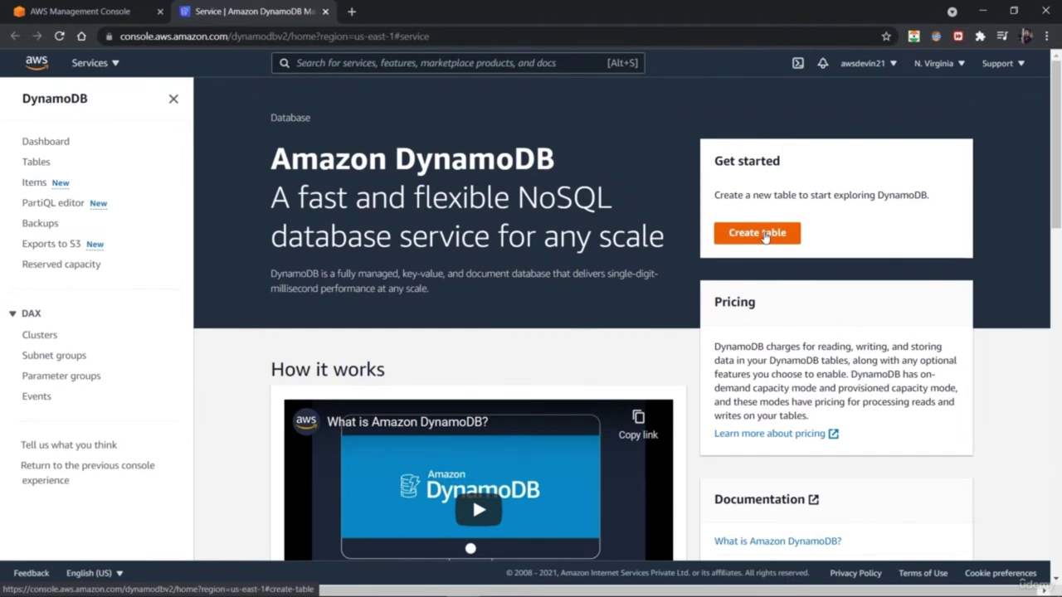
click(757, 233)
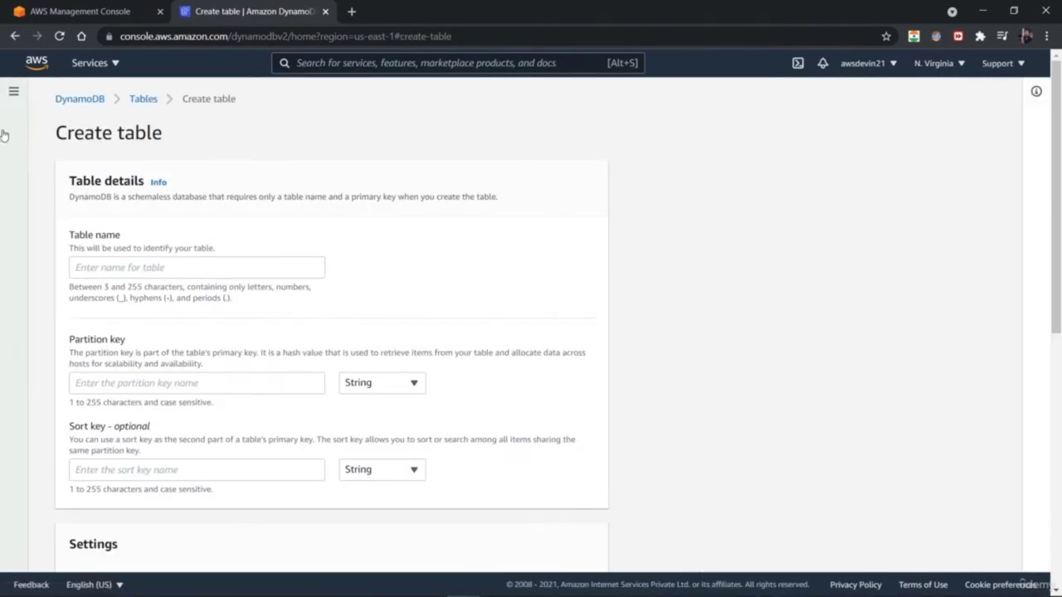
click(13, 92)
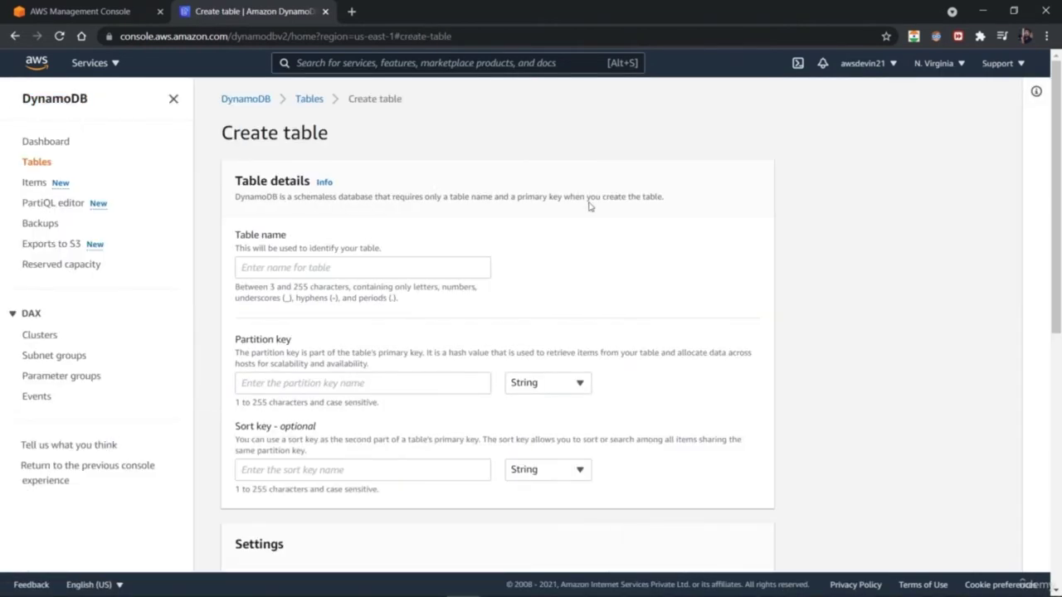
- Name the new table Inventory-Manager
click(394, 264)
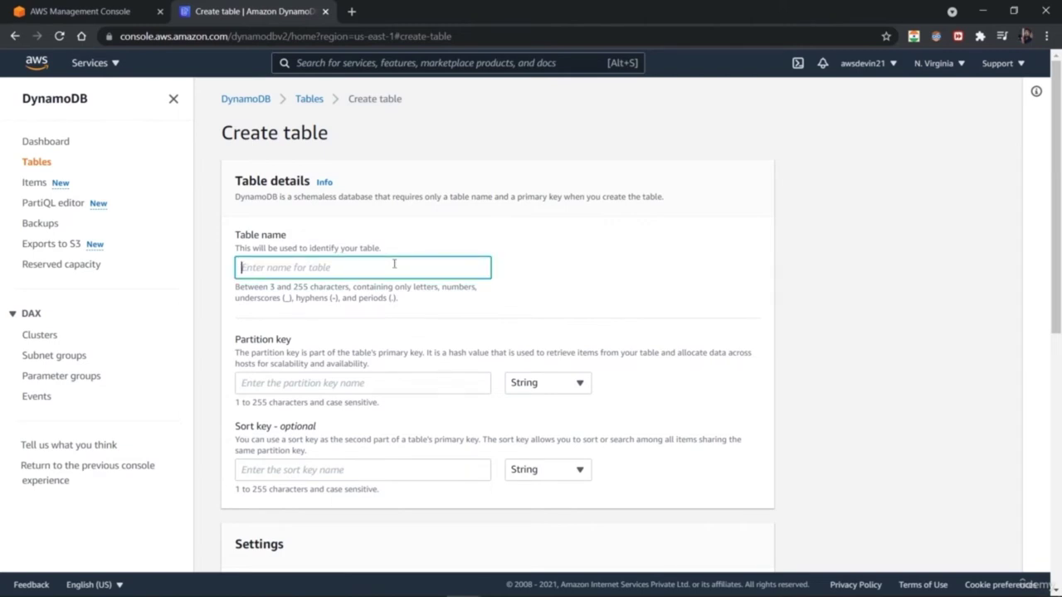
text(InventoryManger)
click(303, 267)
text(a)
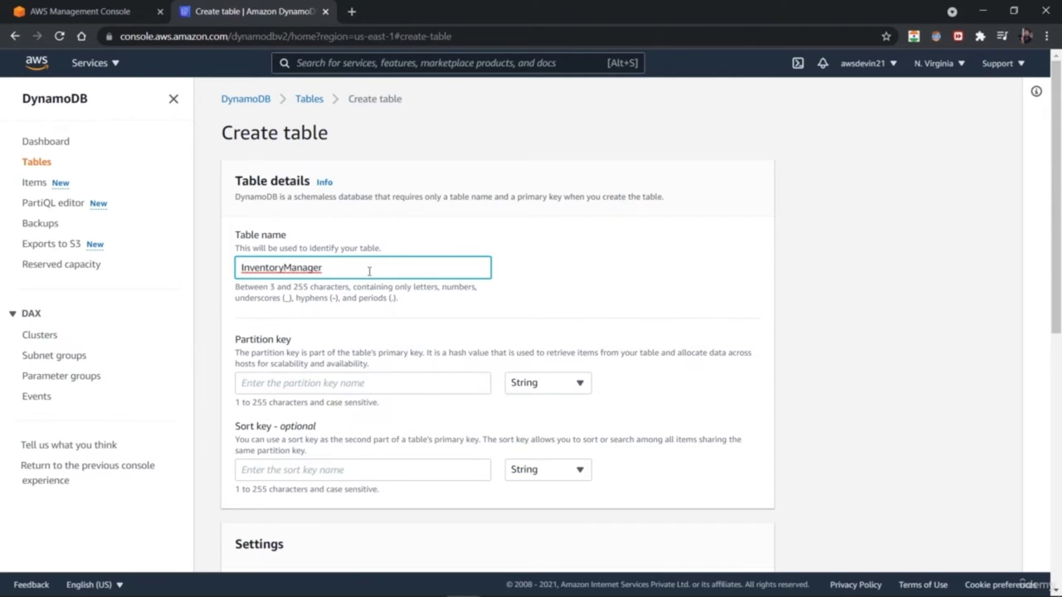
text(-)
- Define the partition key as Serial_no with the Number data type, leaving the optional sort key empty
click(370, 384)
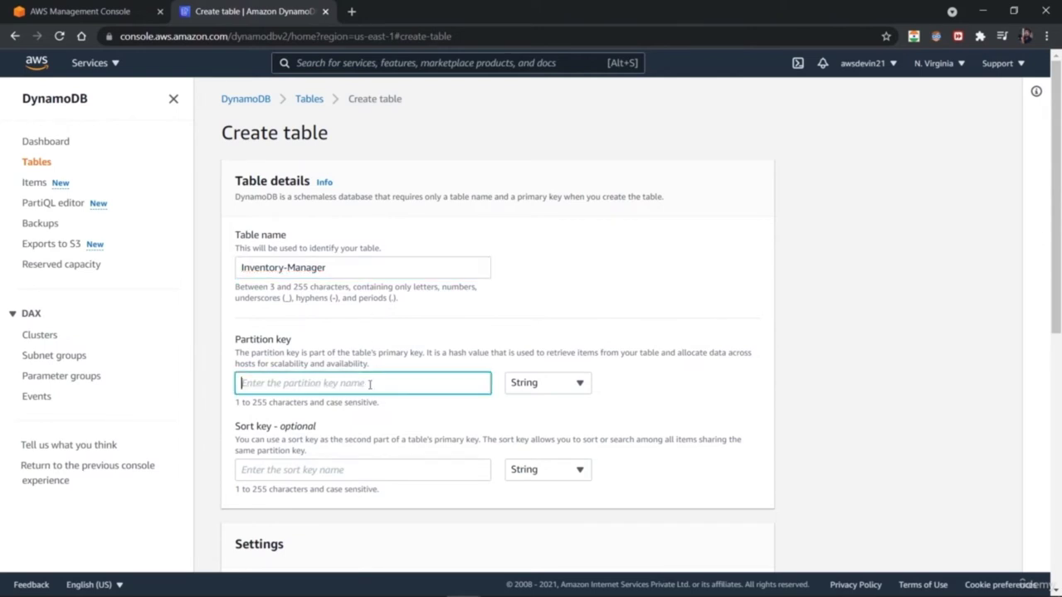
click(560, 384)
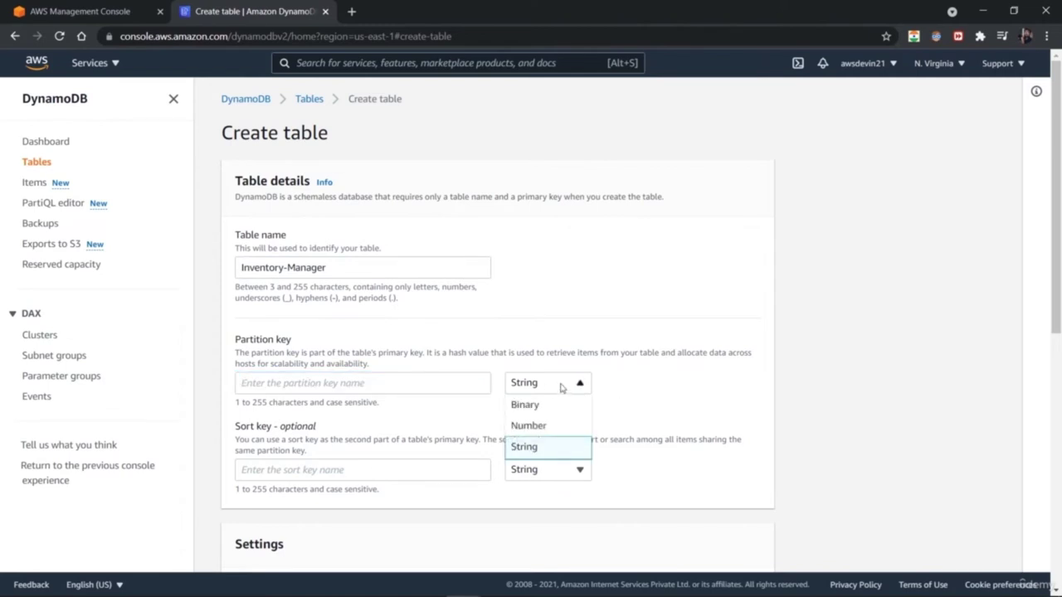
click(552, 427)
click(399, 385)
text(Serial)
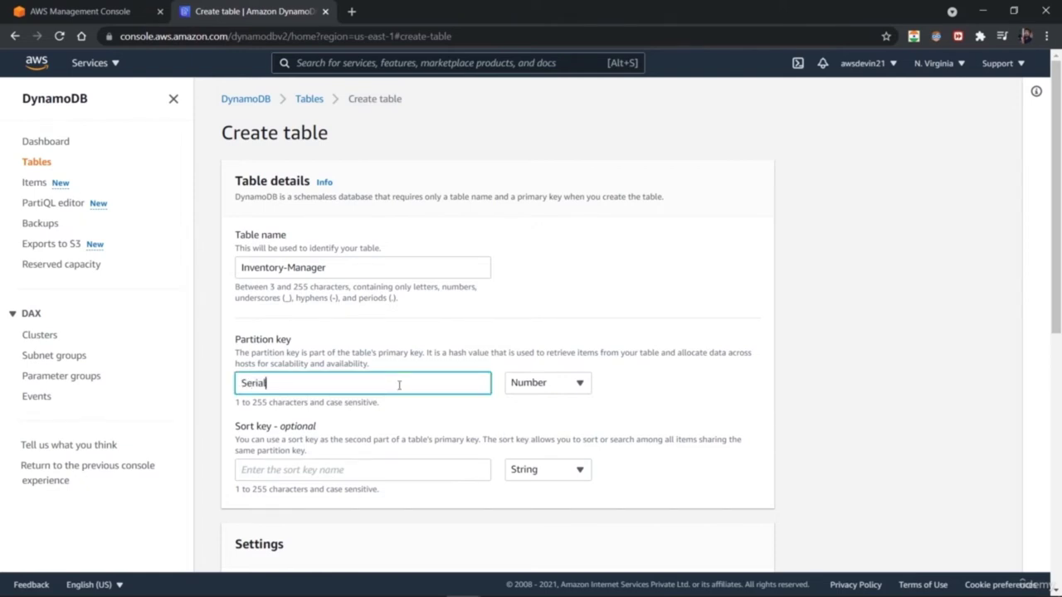
text(no)
key(BackSpace)
text(_no)
click(335, 471)
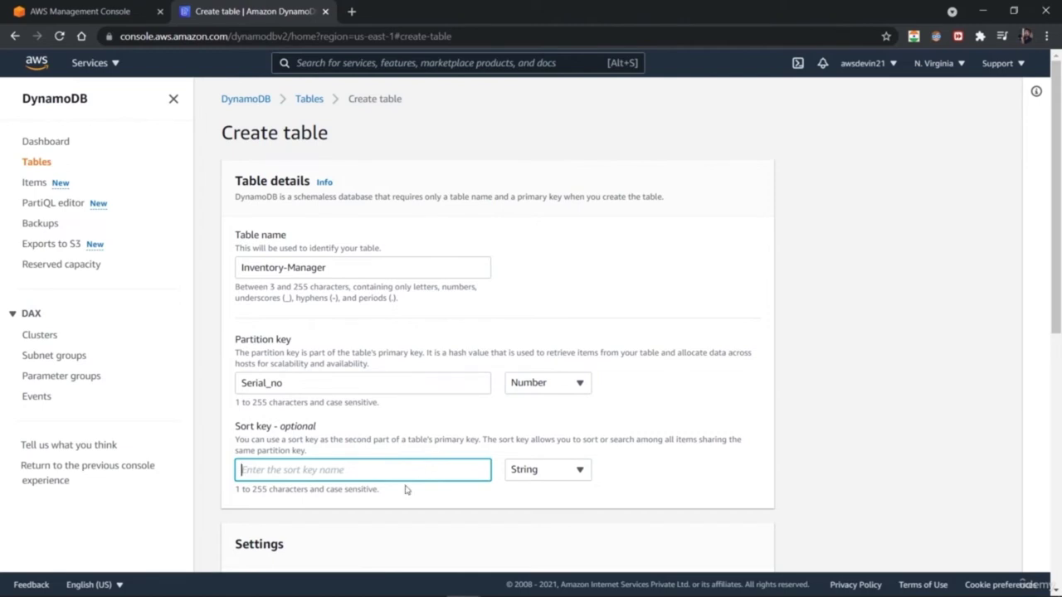
scroll(464, 453, down, 1)
scroll(1056, 324, up, 1)
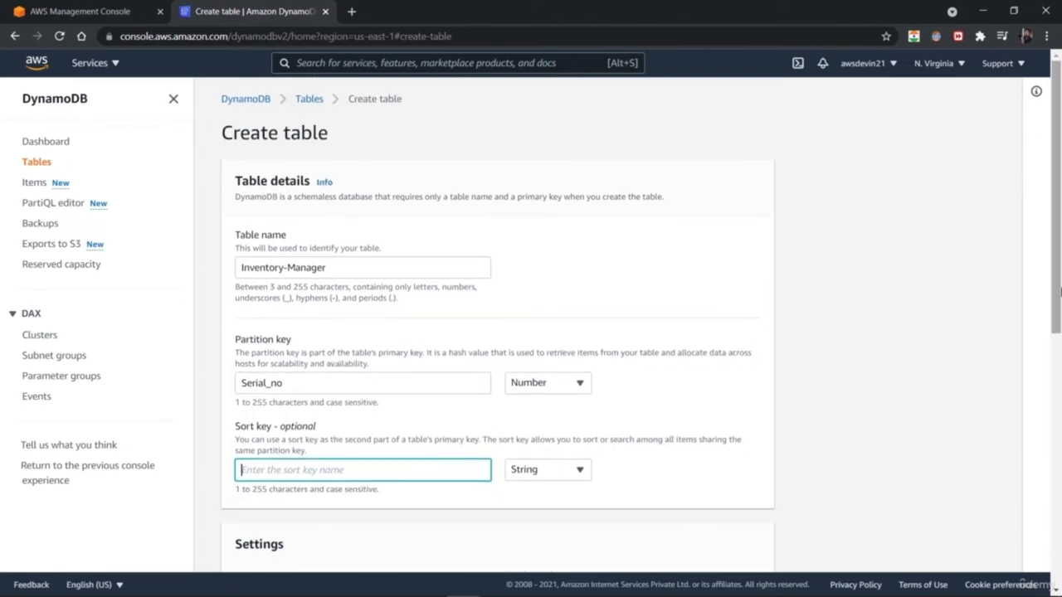
- Switch the table to customized settings and expand the capacity calculator to review its item size, read/write and consistency options
scroll(1059, 332, down, 2)
drag(1059, 332, 1059, 505)
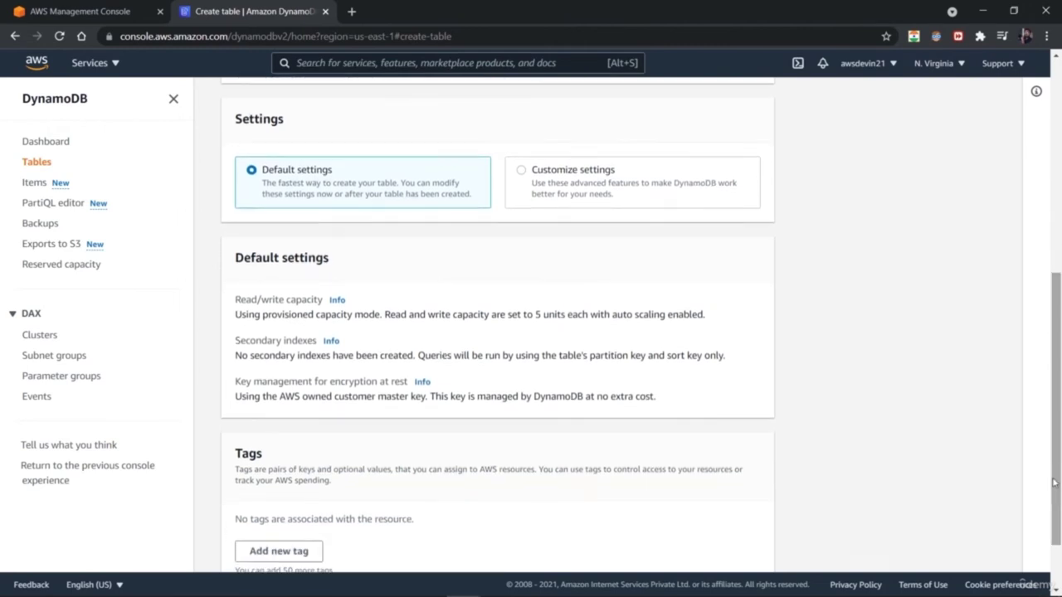
click(585, 176)
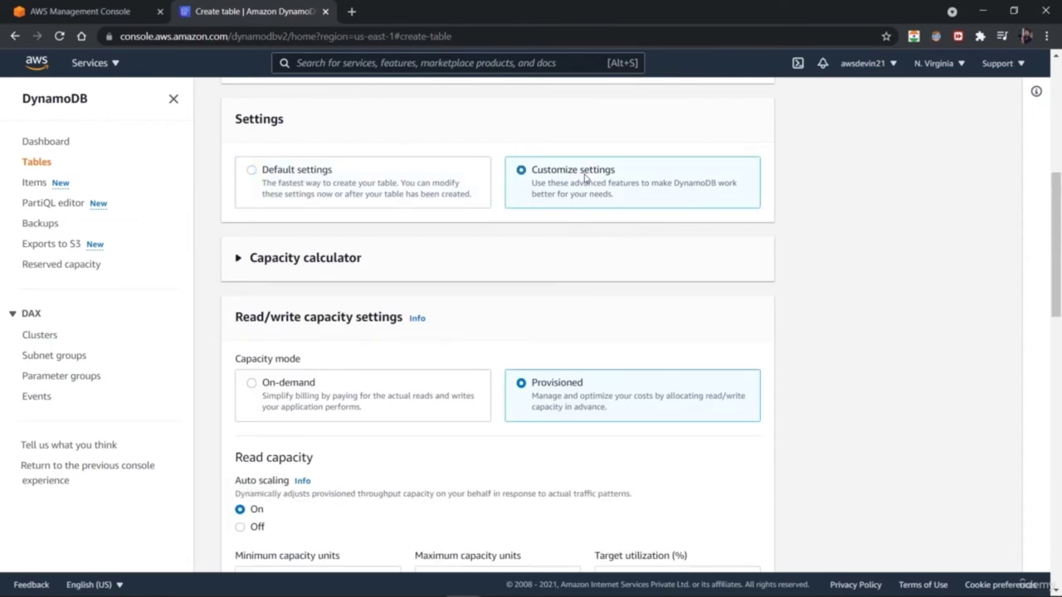
drag(1060, 261, 1060, 283)
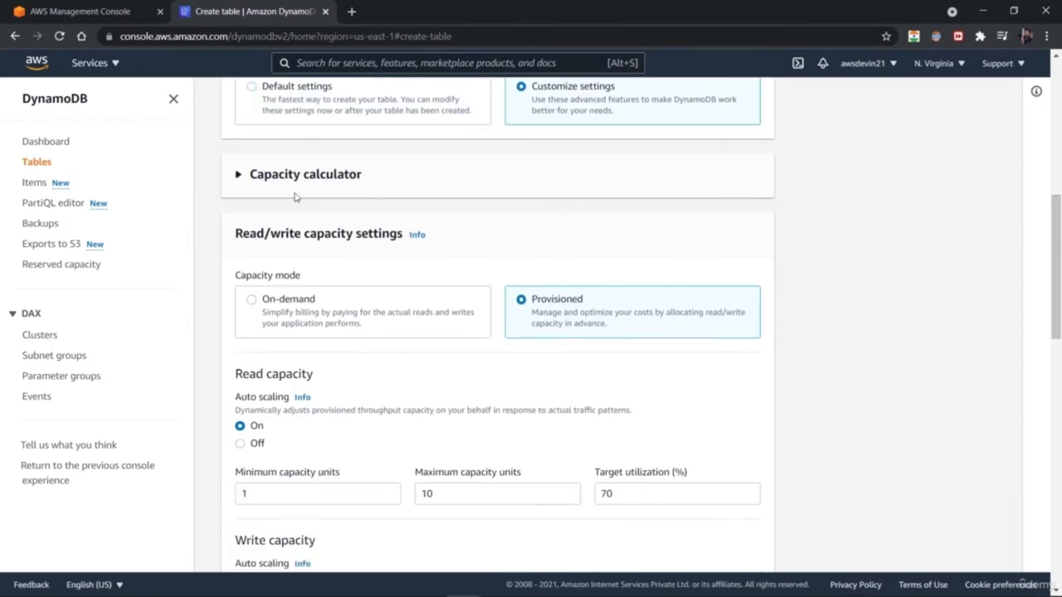
click(238, 176)
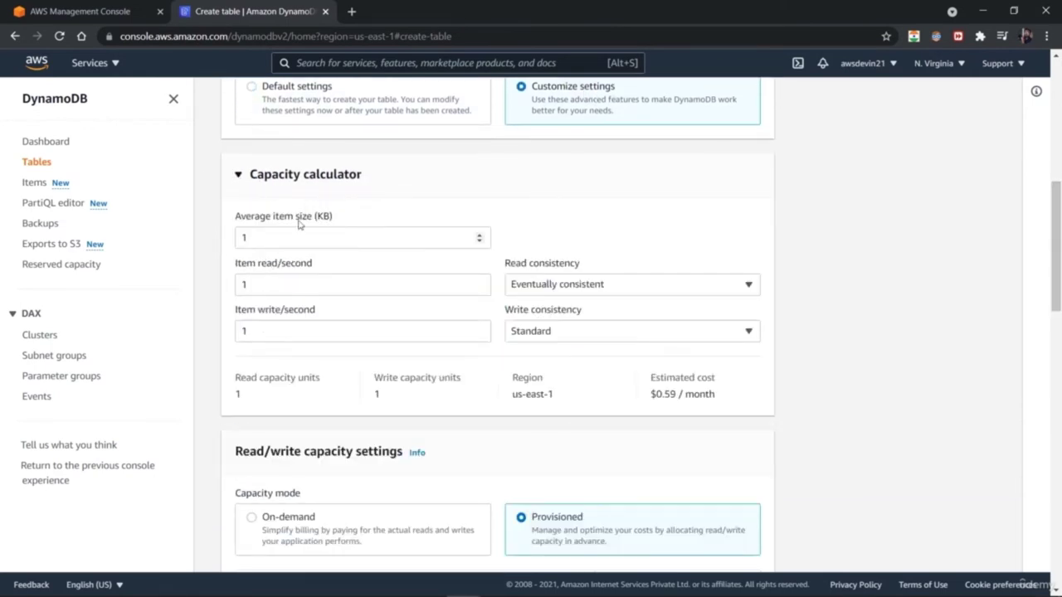
click(634, 283)
click(634, 283)
scroll(1057, 312, down, 2)
scroll(1058, 311, down, 2)
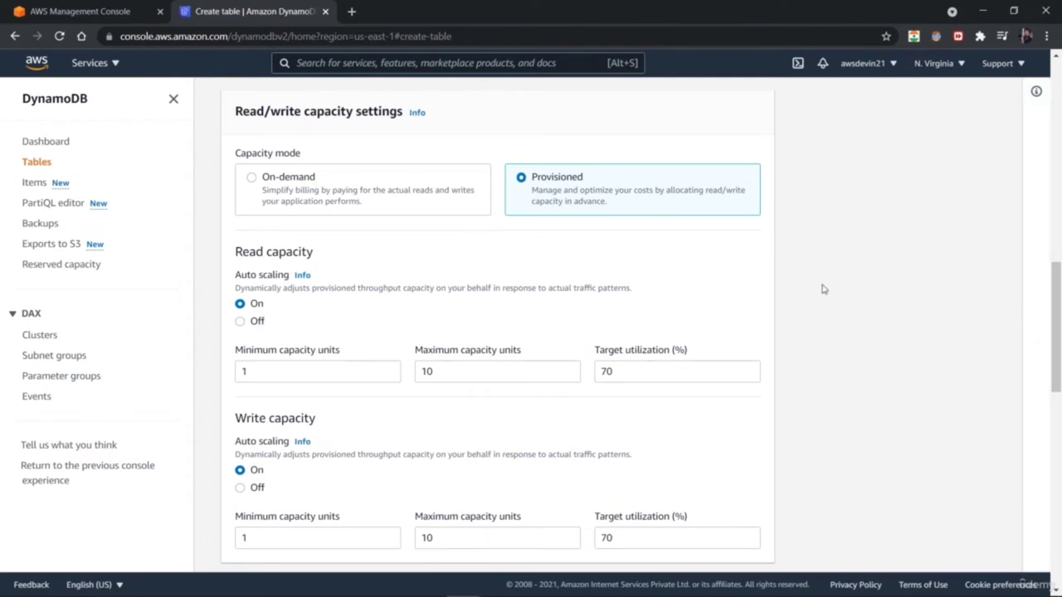
- Try the On-demand capacity mode, return to Provisioned, and toggle read capacity auto scaling off and back on
click(381, 198)
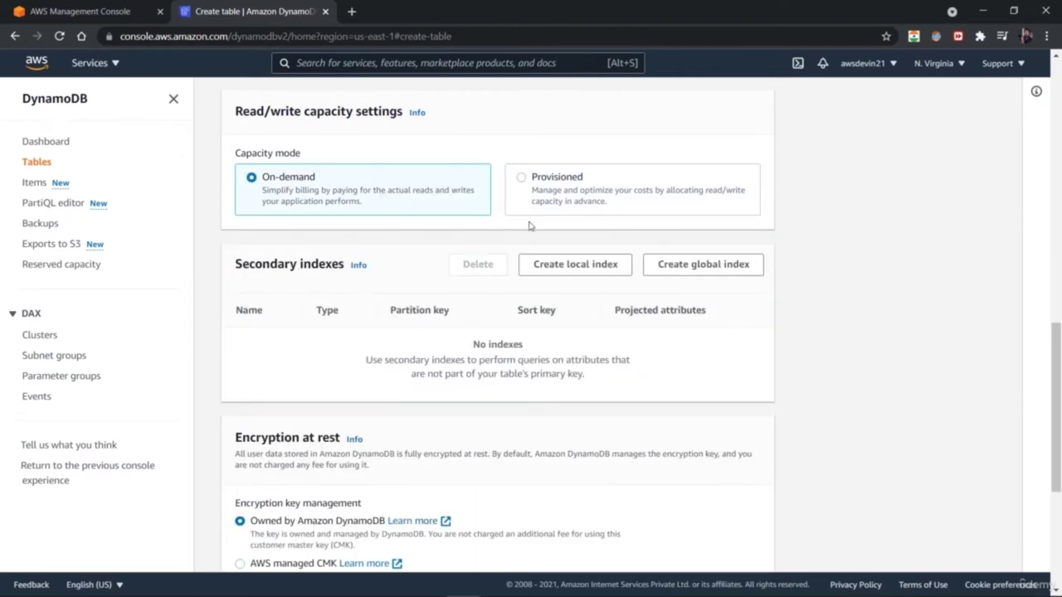
click(615, 203)
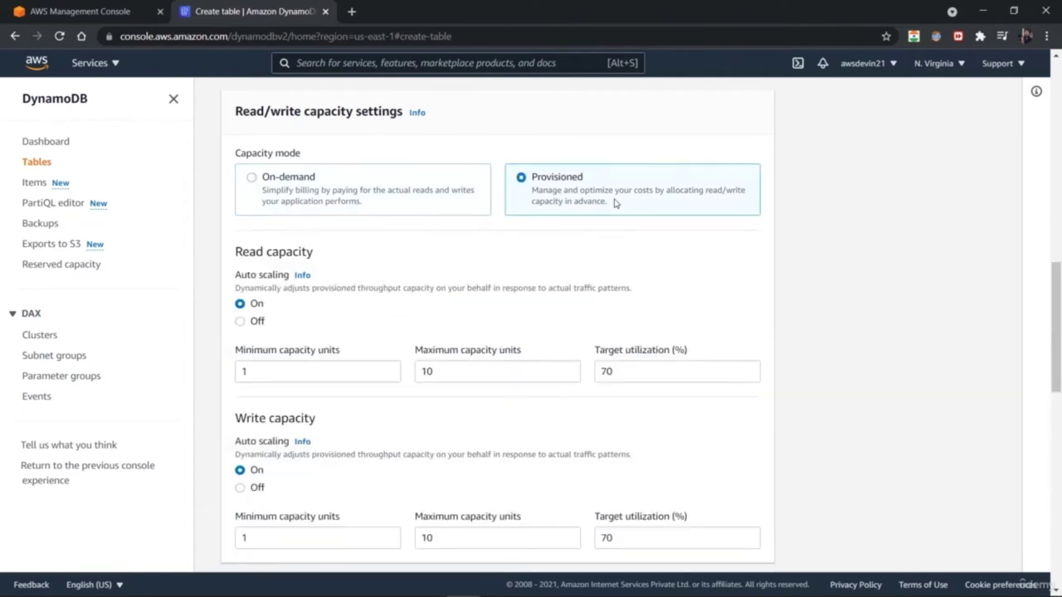
drag(1059, 316, 1060, 347)
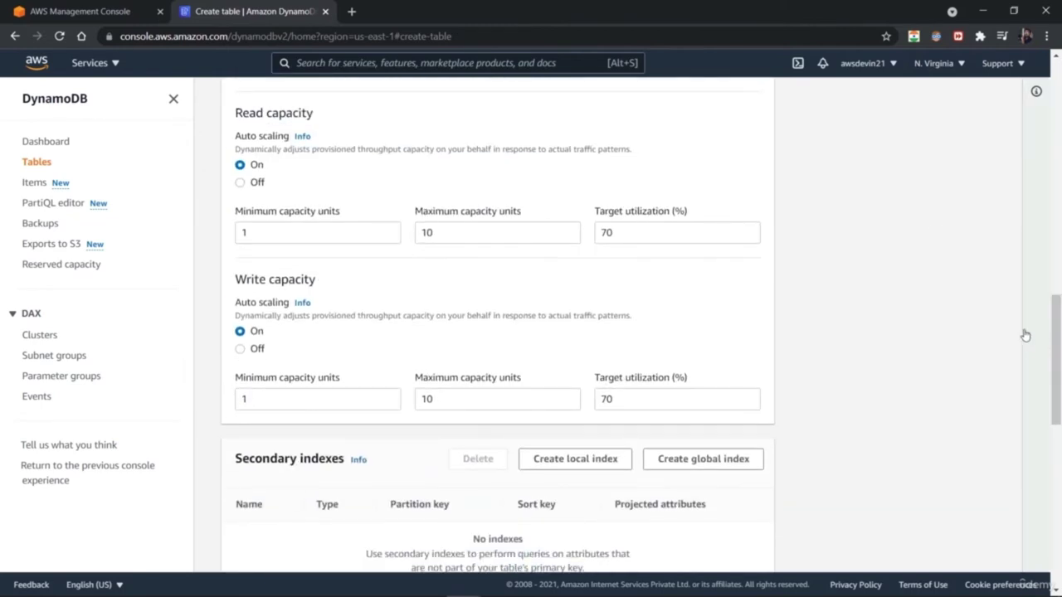
click(257, 184)
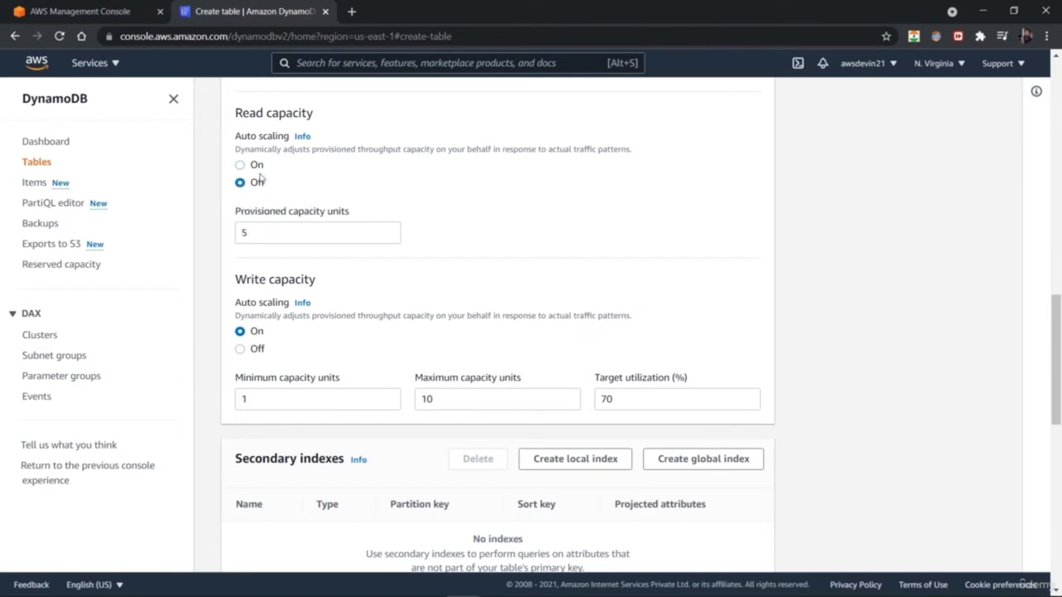
click(262, 166)
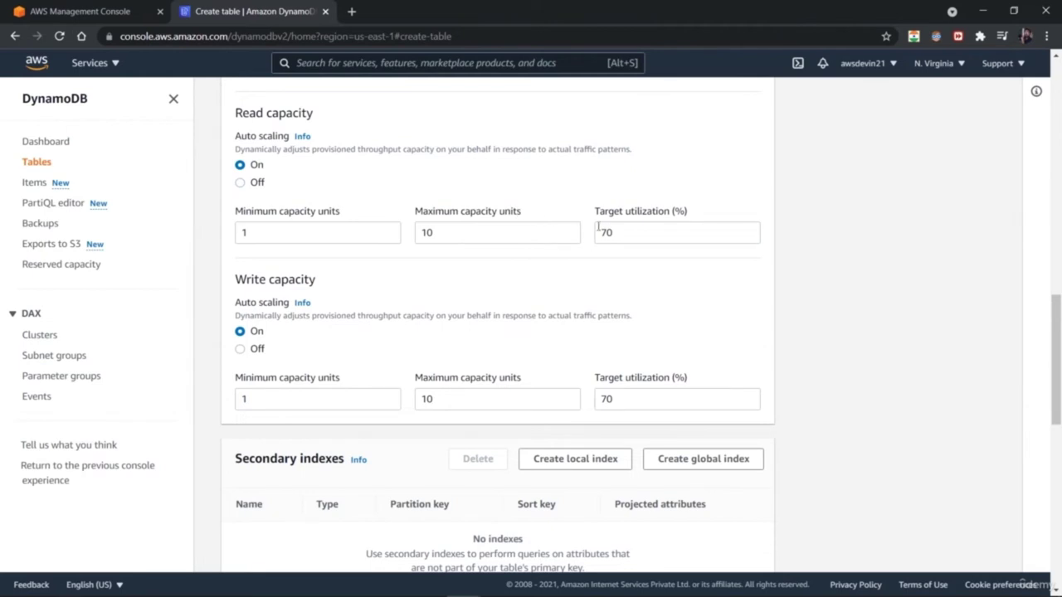
- Set the maximum read capacity to 5 units
click(496, 230)
key(ctrl+a)
text(5)
click(440, 285)
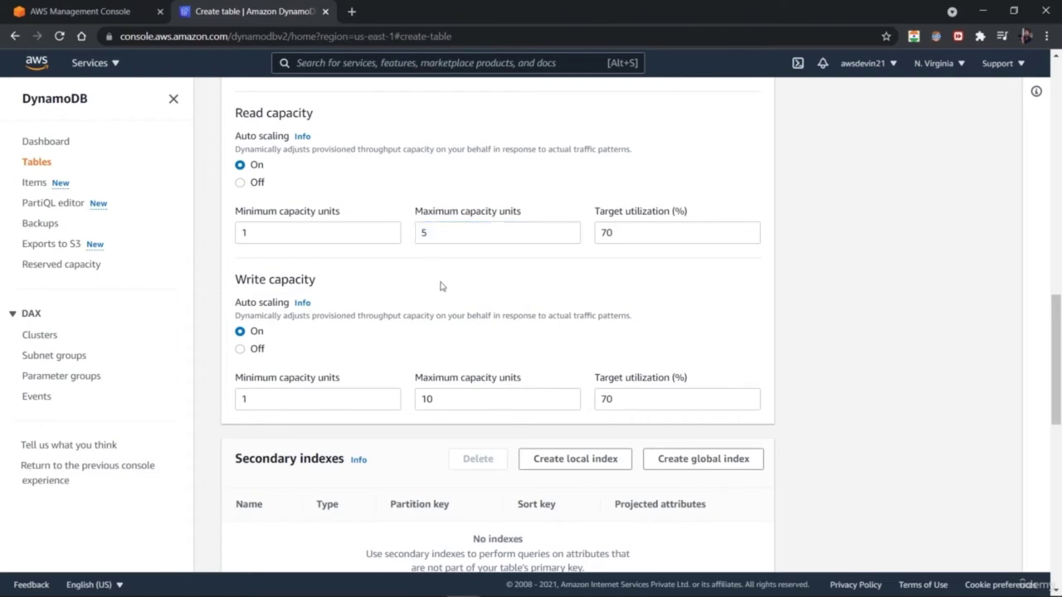
- Toggle write capacity auto scaling off and back on, and set the maximum write capacity to 2 units
click(256, 352)
click(258, 332)
mouse_move(1059, 347)
mouse_down()
mouse_move(1059, 395)
mouse_move(1060, 336)
mouse_up()
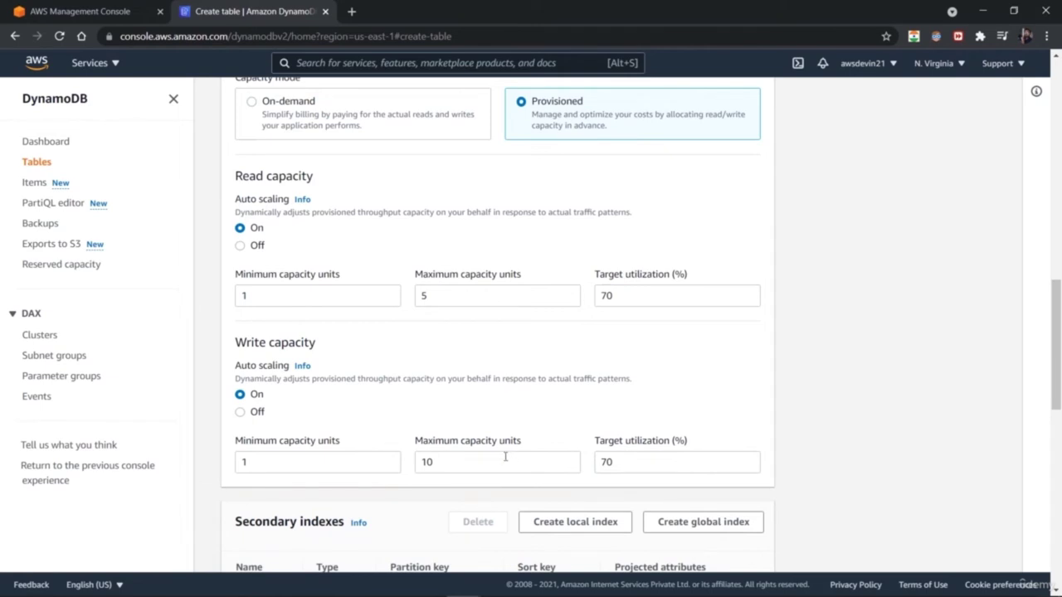
double_click(470, 462)
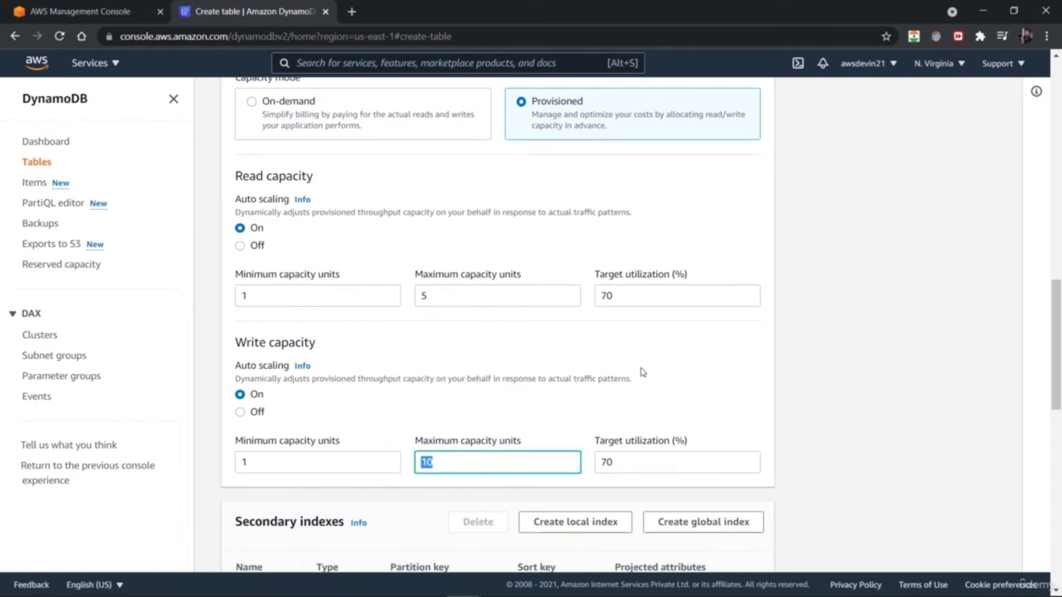
text(2)
click(515, 300)
text(000000000)
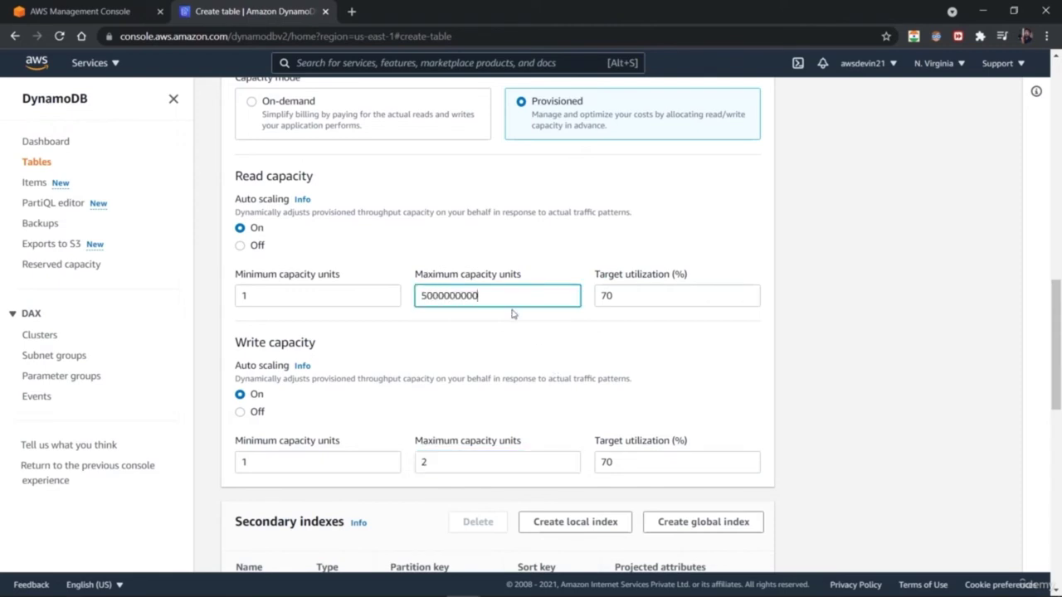
key(BackSpace)
key(BackSpace)
key(BackSpace)
key(BackSpace)
key(BackSpace)
key(BackSpace)
key(BackSpace)
key(BackSpace)
key(BackSpace)
key(BackSpace)
text(5)
drag(1057, 317, 1059, 341)
key(BackSpace)
text(2)
- Review the estimated cost and encryption options, view the Amazon DynamoDB pricing page in a new browser tab, and close that tab
drag(1058, 379, 1059, 464)
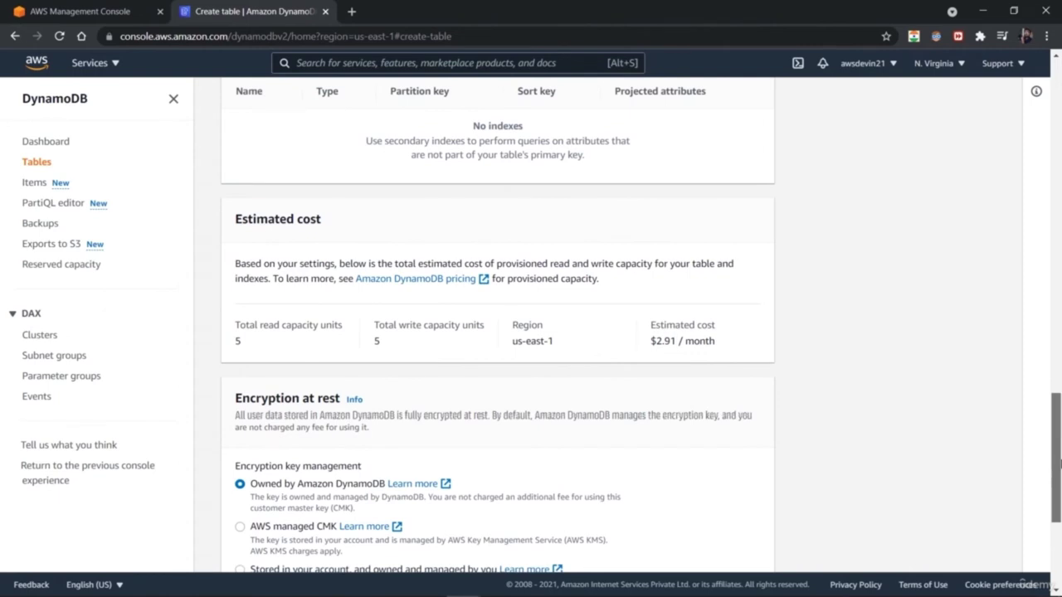
drag(1060, 463, 1060, 488)
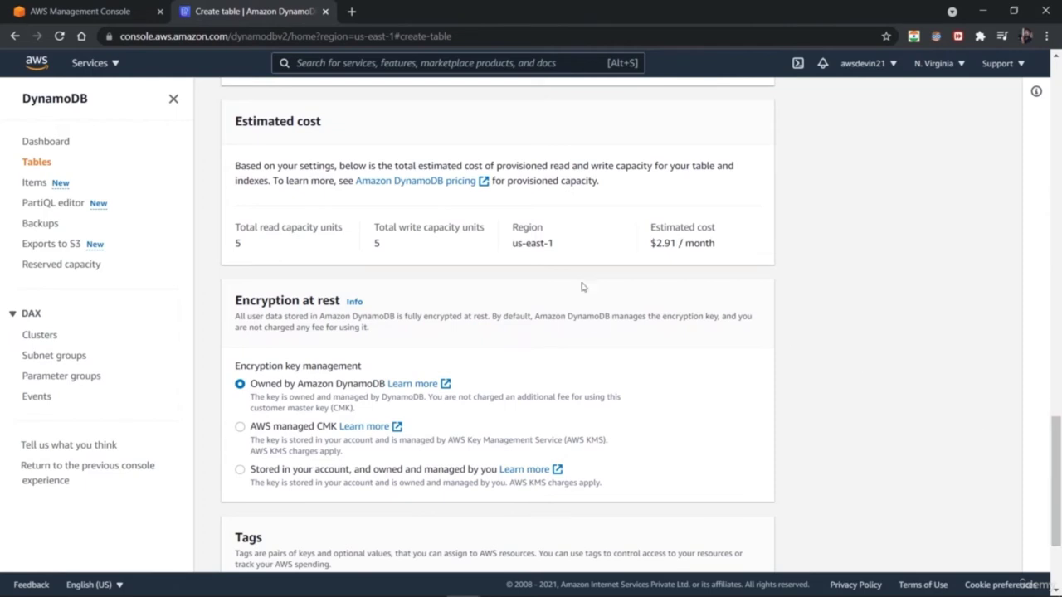
right_click(412, 178)
click(433, 193)
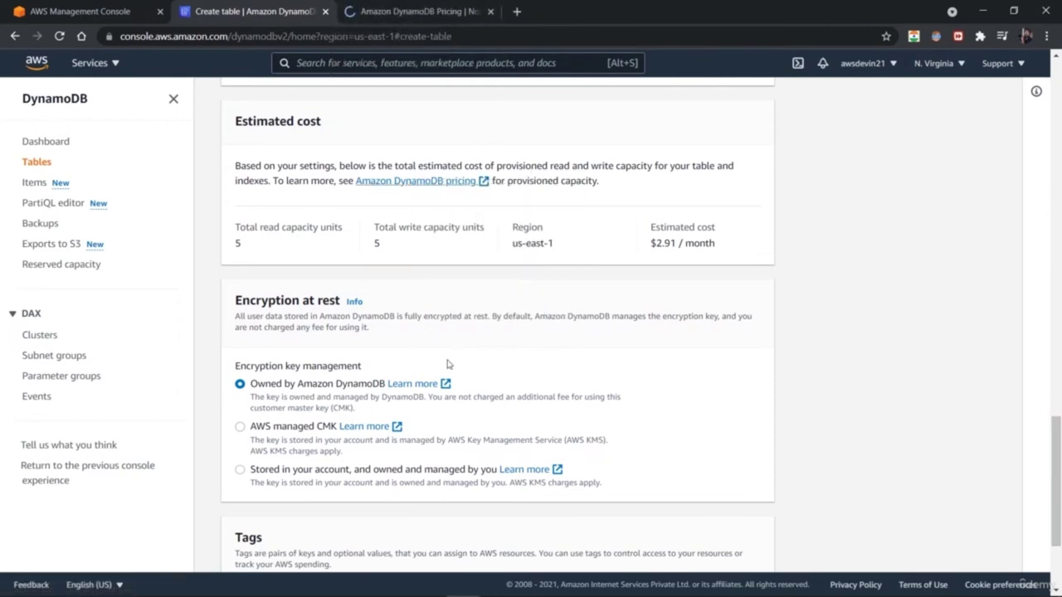
scroll(1060, 454, down, 2)
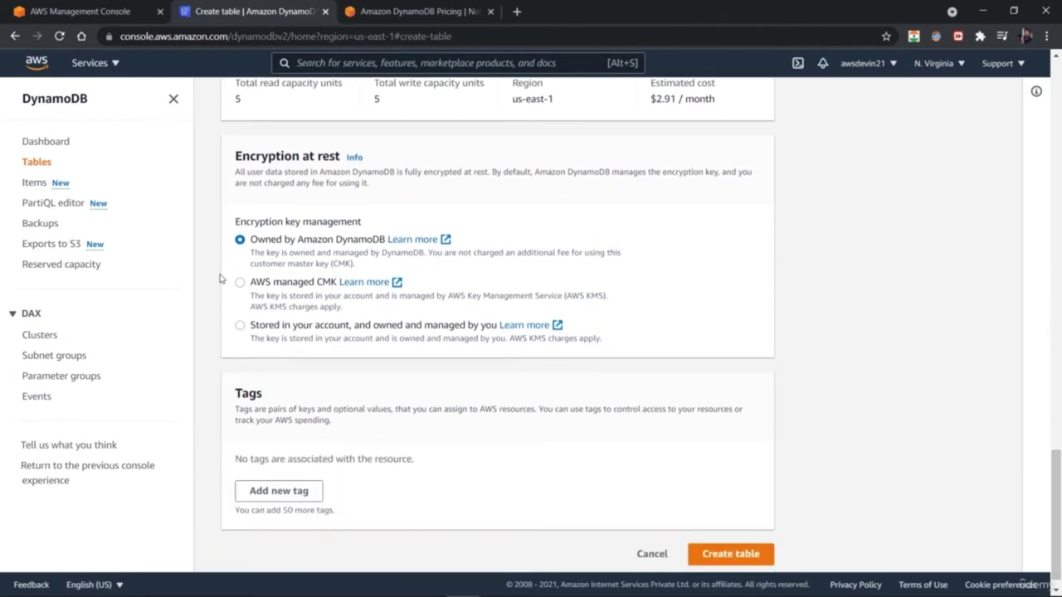
click(405, 15)
scroll(1058, 249, down, 4)
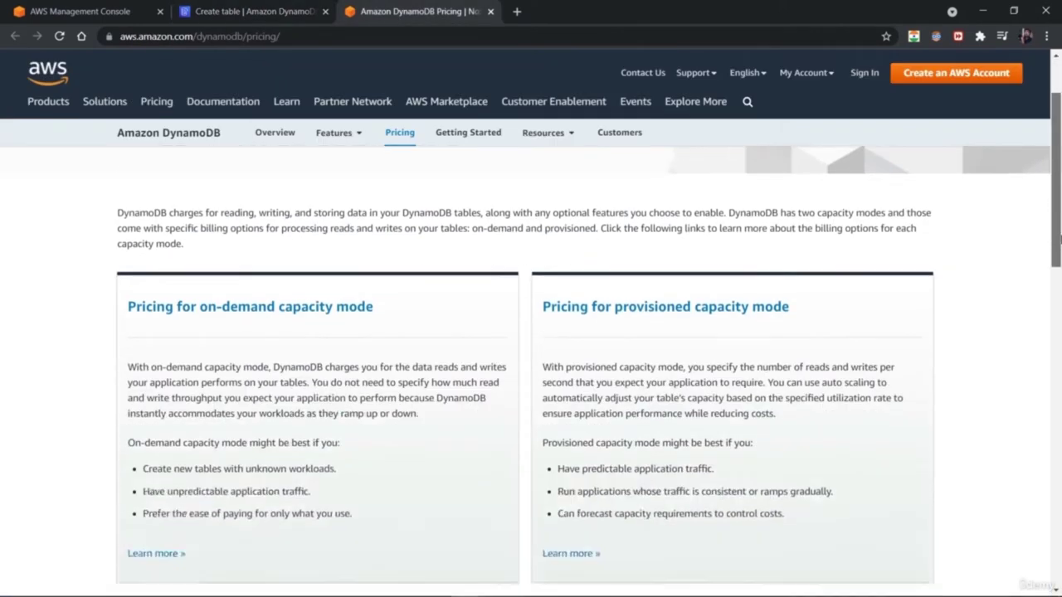
drag(1059, 292, 1058, 166)
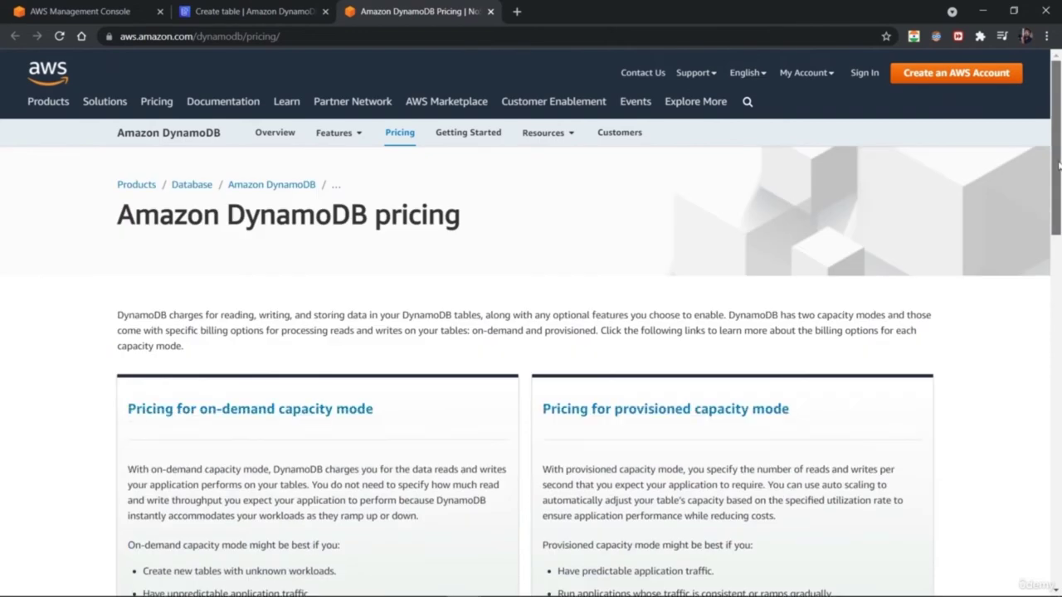
click(491, 12)
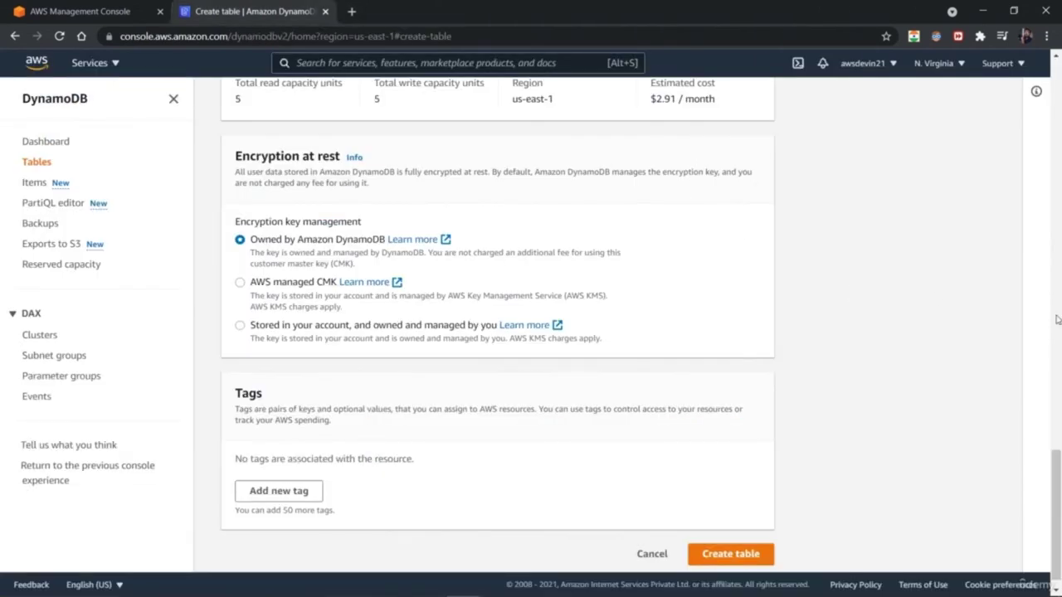
- Toggle the capacity mode between On-demand and Provisioned, and switch the table back to default settings
drag(1060, 445, 1022, 290)
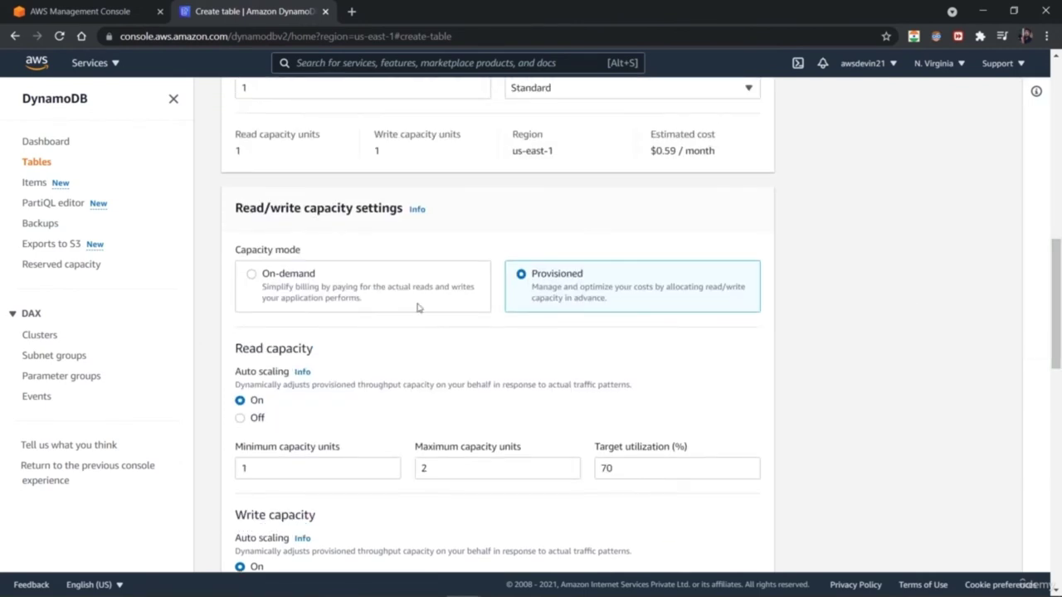
click(361, 286)
click(582, 297)
drag(1060, 316, 1056, 203)
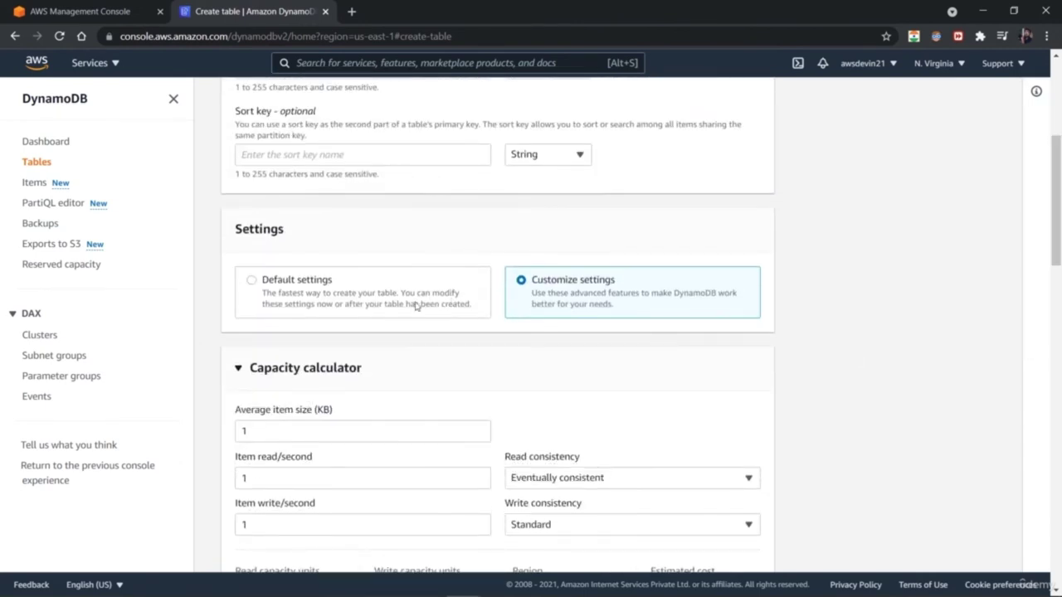
click(408, 302)
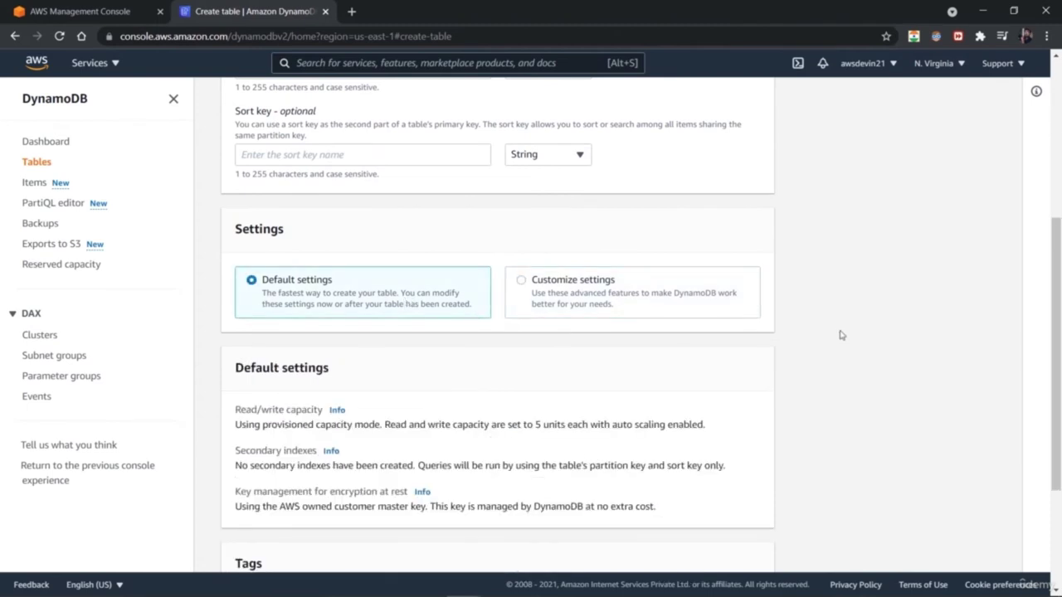
- Try a table tag with key AWSRoboMakerSampleAppIAMRoleArn and value automaticallyManaged, and remove it
drag(1060, 304, 1058, 400)
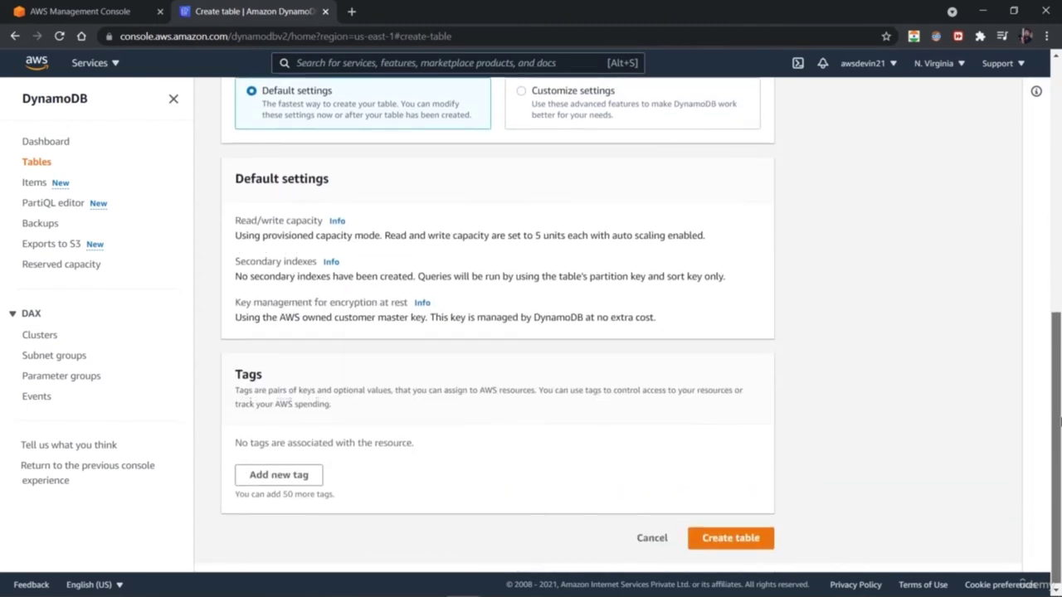
click(307, 473)
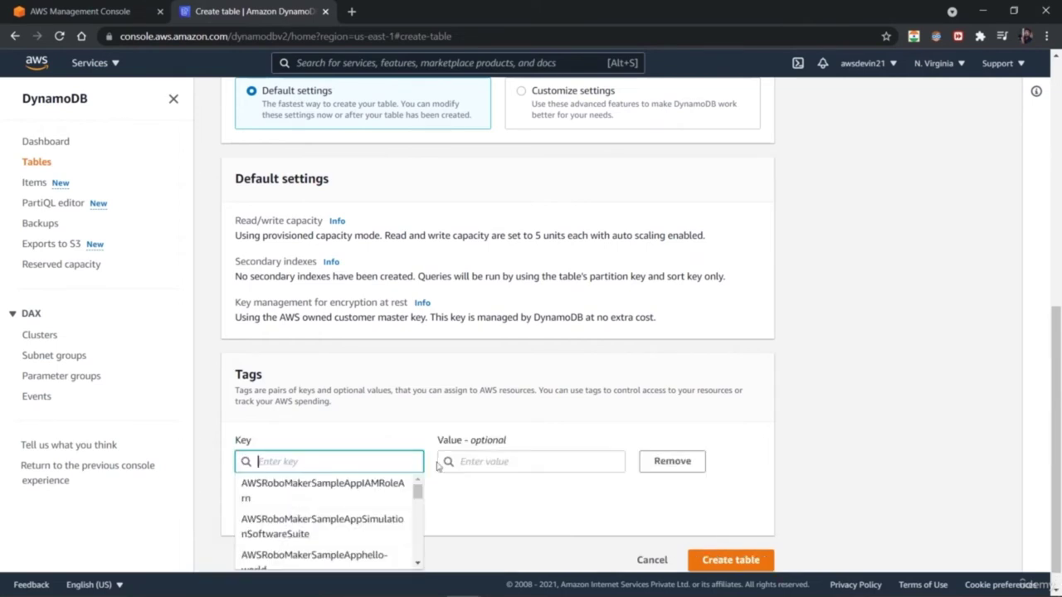
scroll(1060, 429, down, 1)
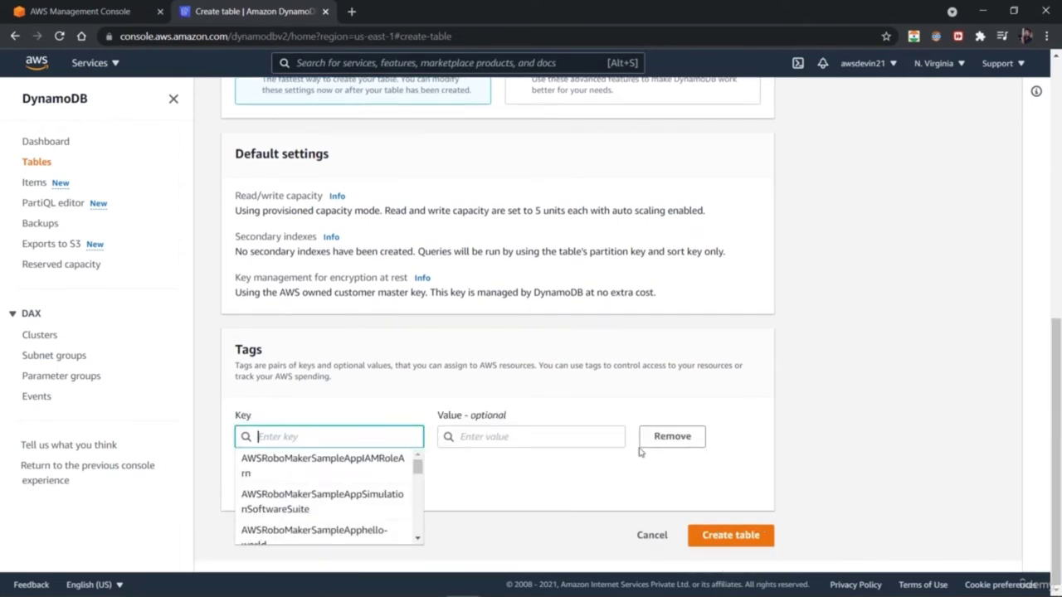
click(390, 465)
click(563, 440)
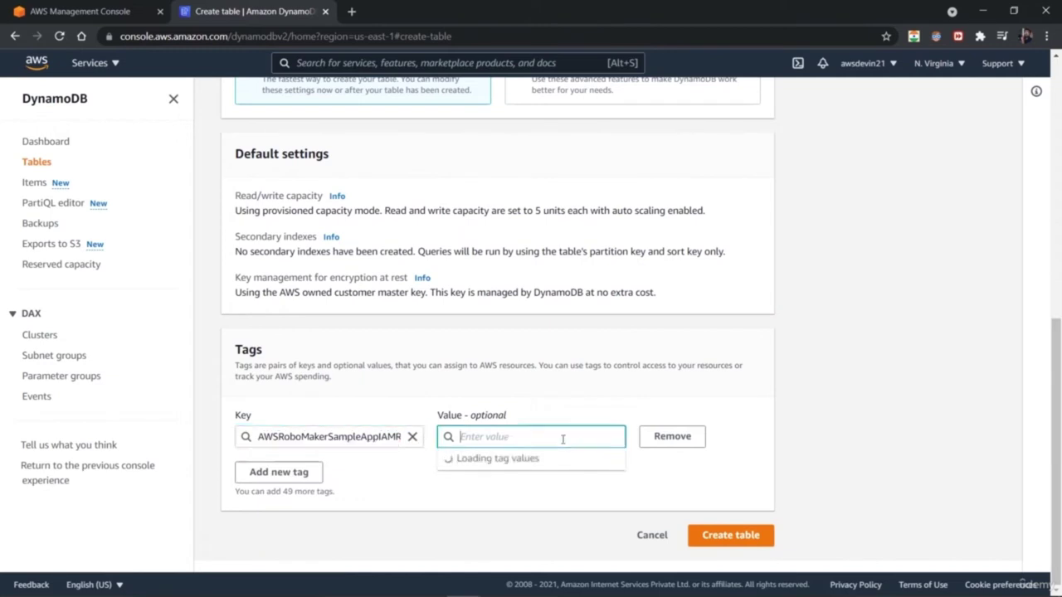
click(540, 457)
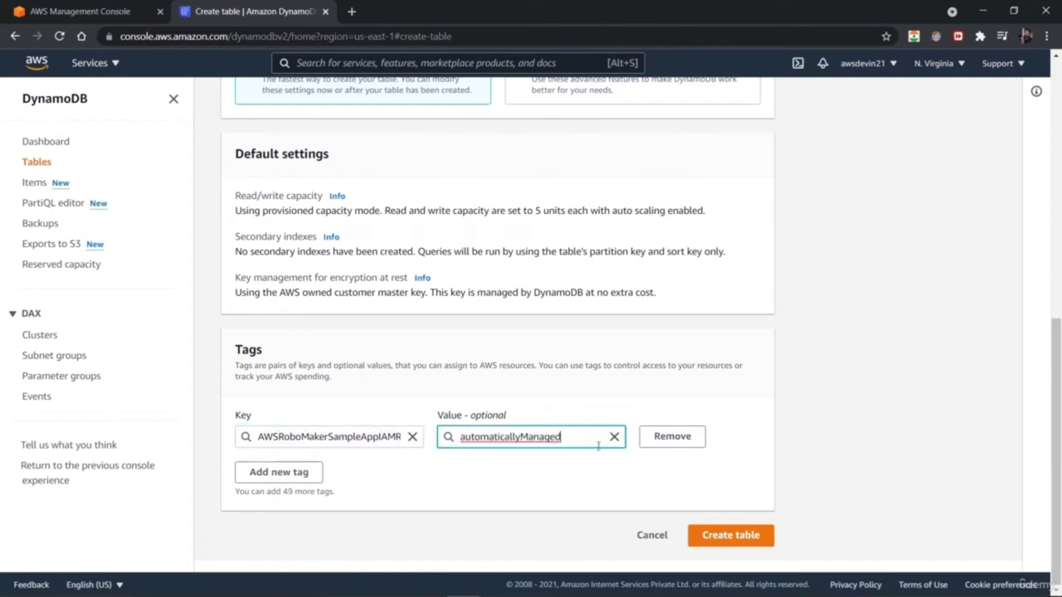
click(681, 438)
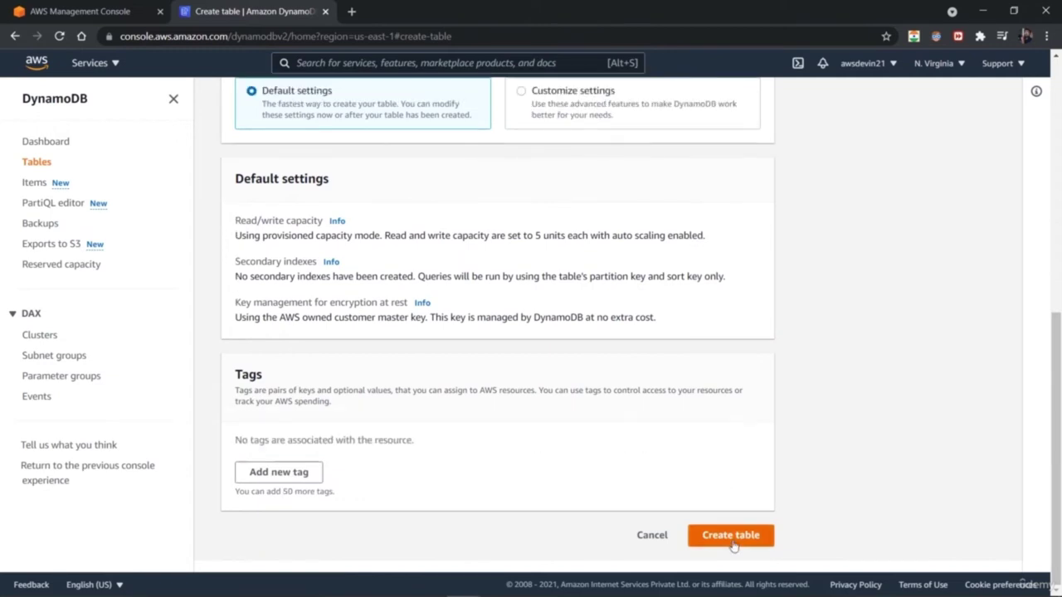
- Create the Inventory-Manager table with default settings and refresh the table list to update its status
click(735, 535)
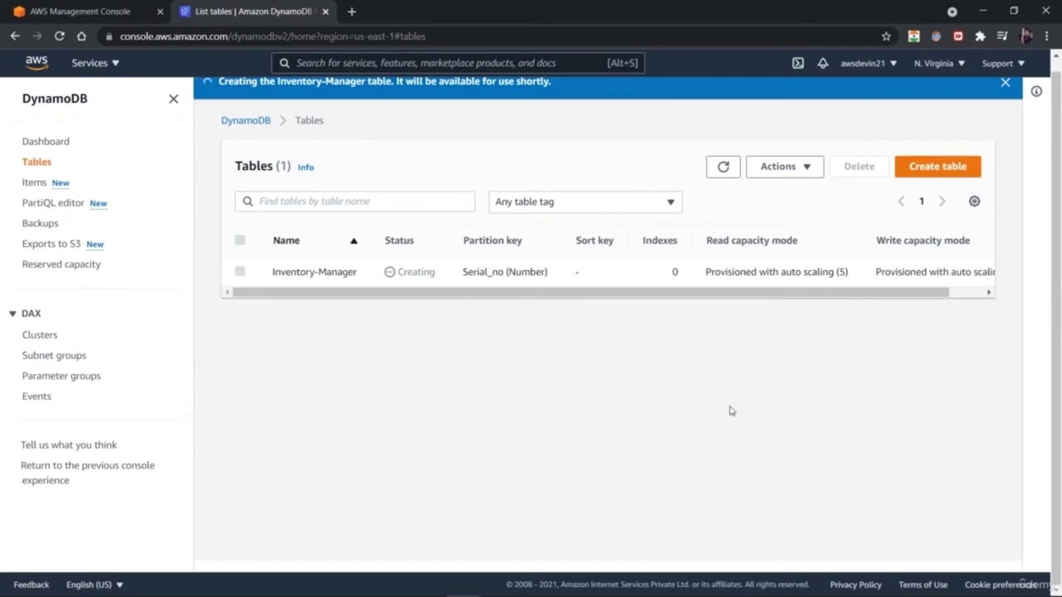
drag(384, 278, 427, 276)
click(427, 275)
click(725, 169)
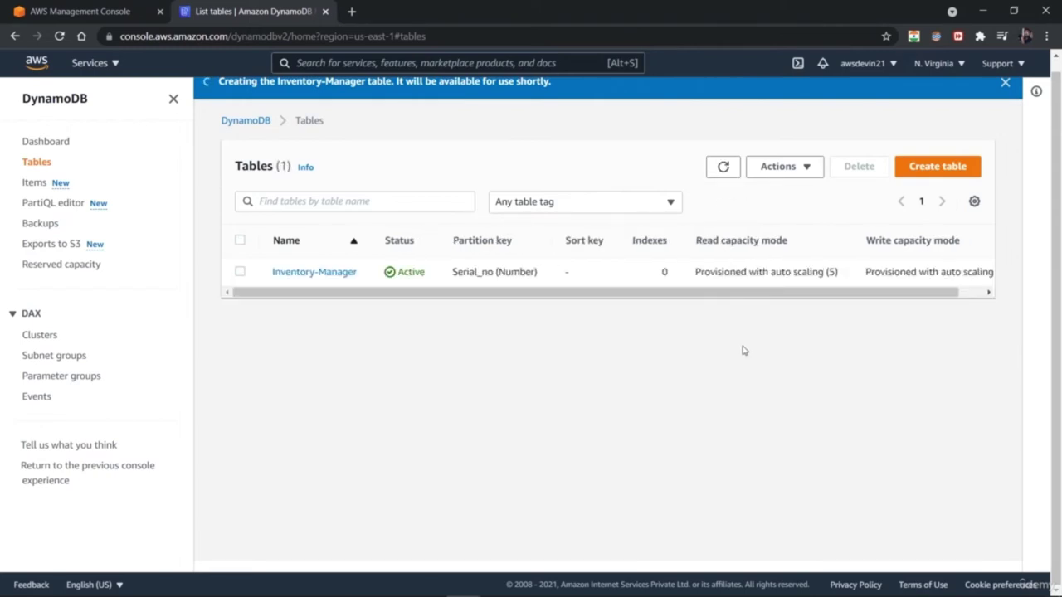
- Open the Inventory-Manager table and review its general information and items summary
click(334, 272)
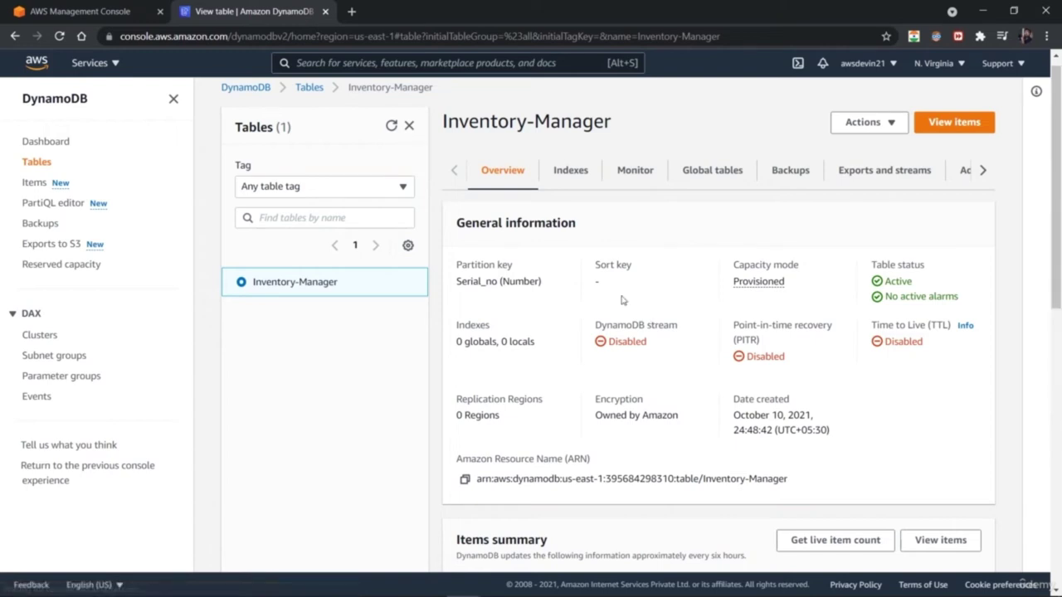
scroll(1059, 347, down, 3)
scroll(1060, 347, down, 2)
scroll(1060, 332, up, 3)
scroll(1059, 318, up, 2)
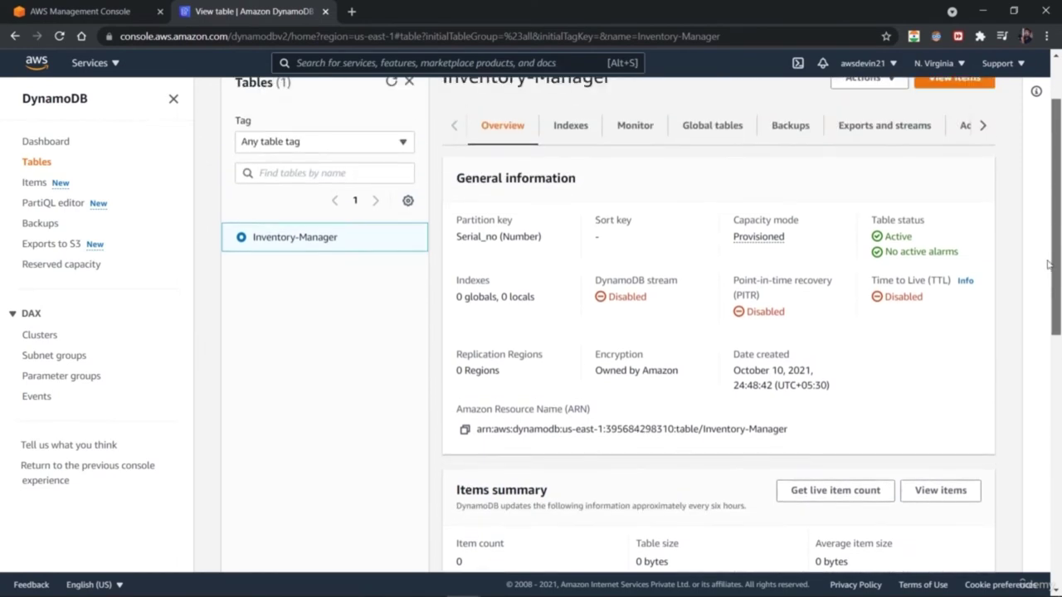
- Review the Inventory-Manager table's global secondary indexes and its CloudWatch monitoring metrics
click(572, 170)
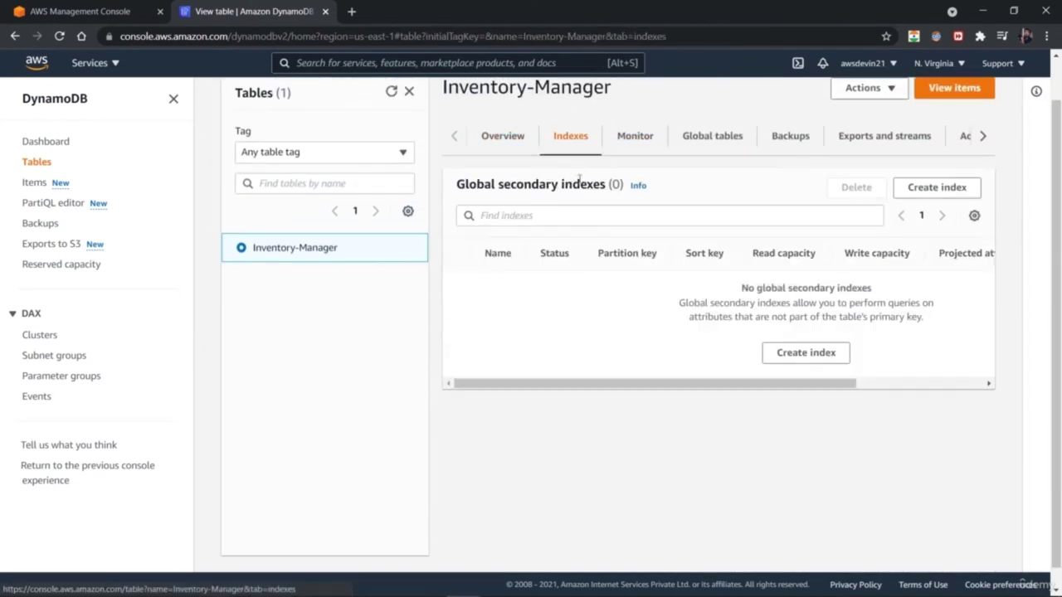
click(643, 141)
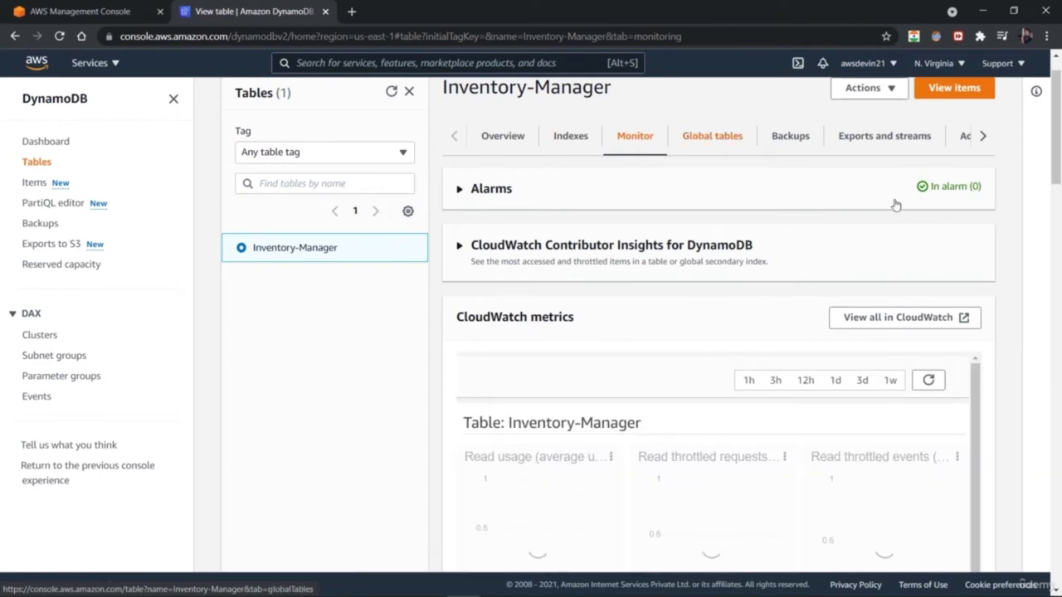
drag(1055, 149, 1050, 211)
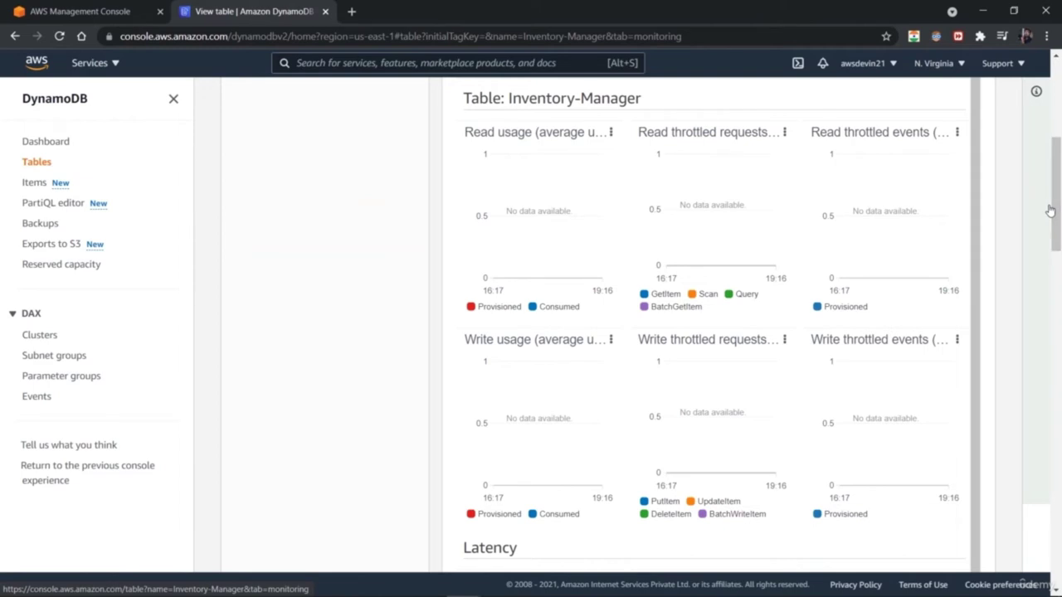
drag(1054, 207, 1059, 99)
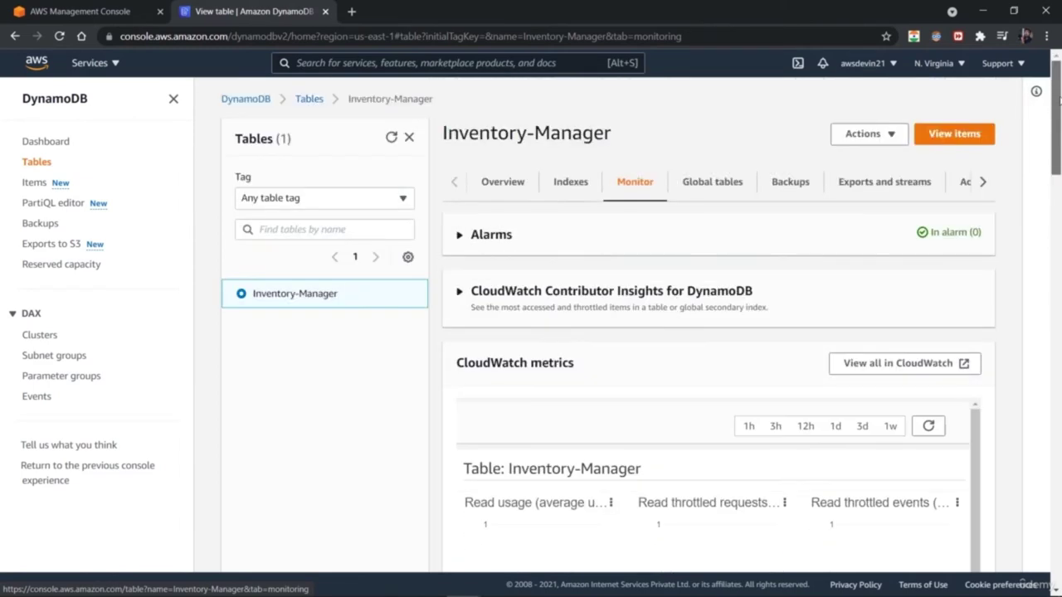
- Expand the table's alarms, open alarm management in CloudWatch, and return to the DynamoDB table page
click(457, 235)
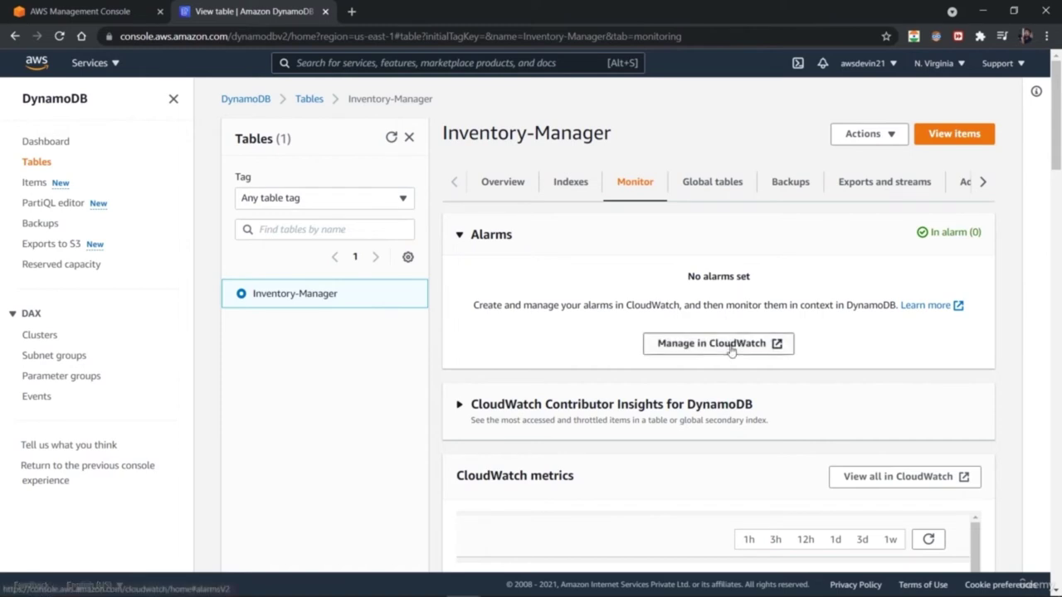
click(731, 352)
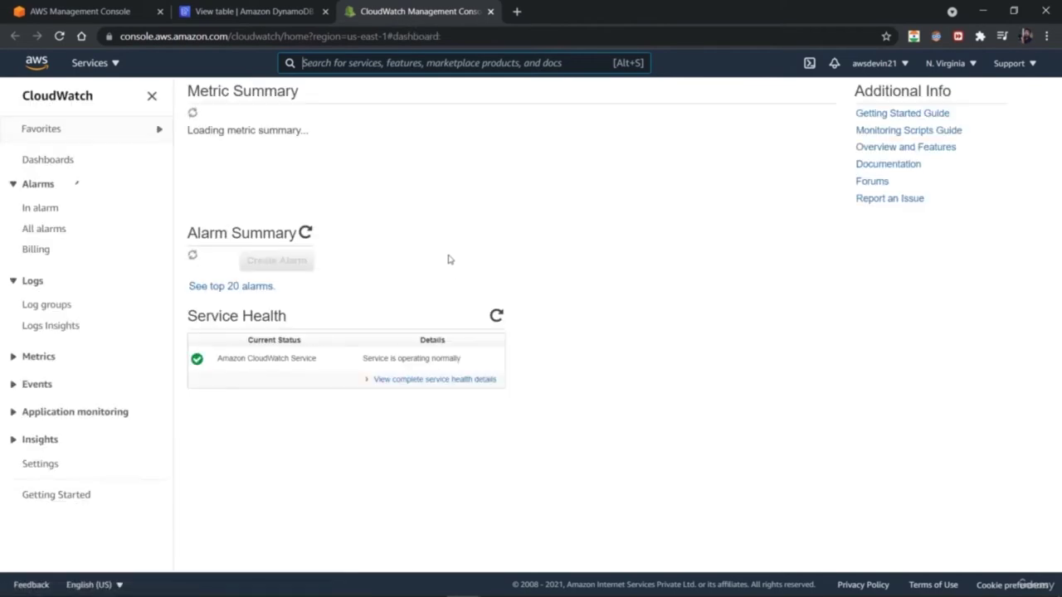
click(239, 8)
- Review the table's global replicas, backups, exports and streams, and additional read/write capacity settings
click(704, 182)
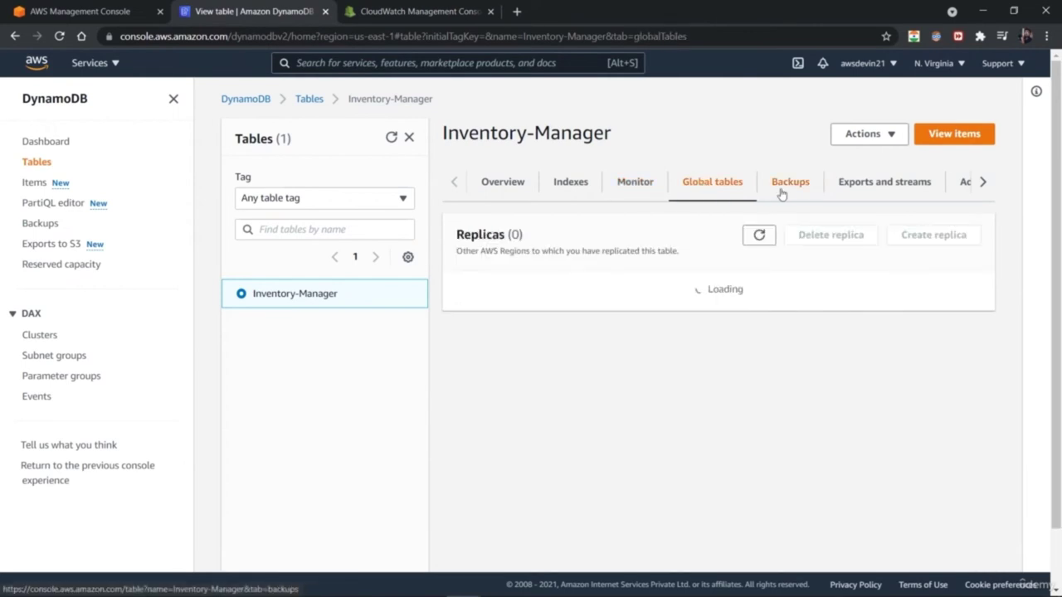
click(781, 191)
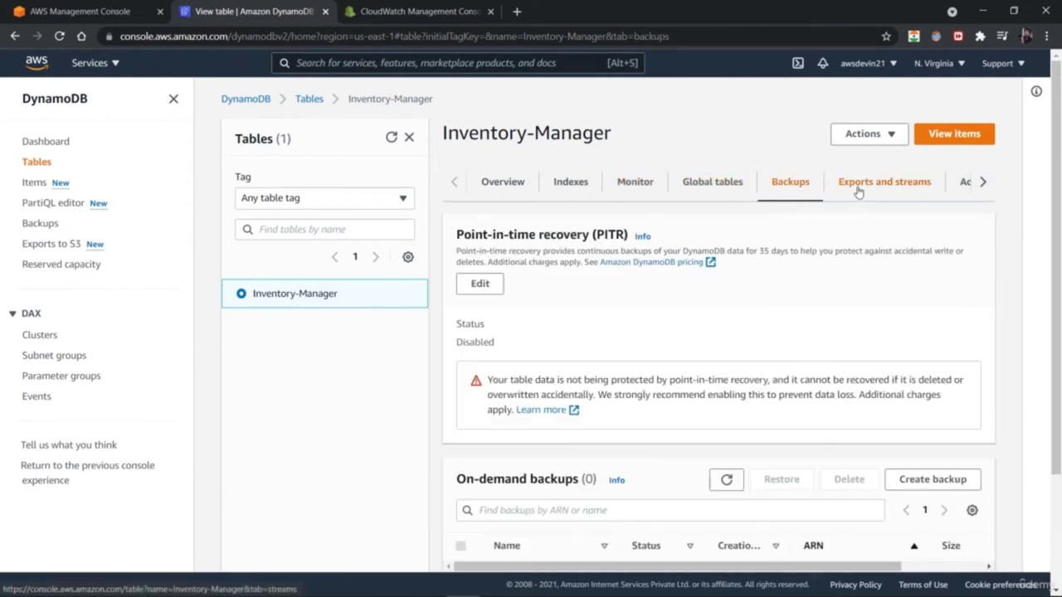
click(859, 191)
click(963, 183)
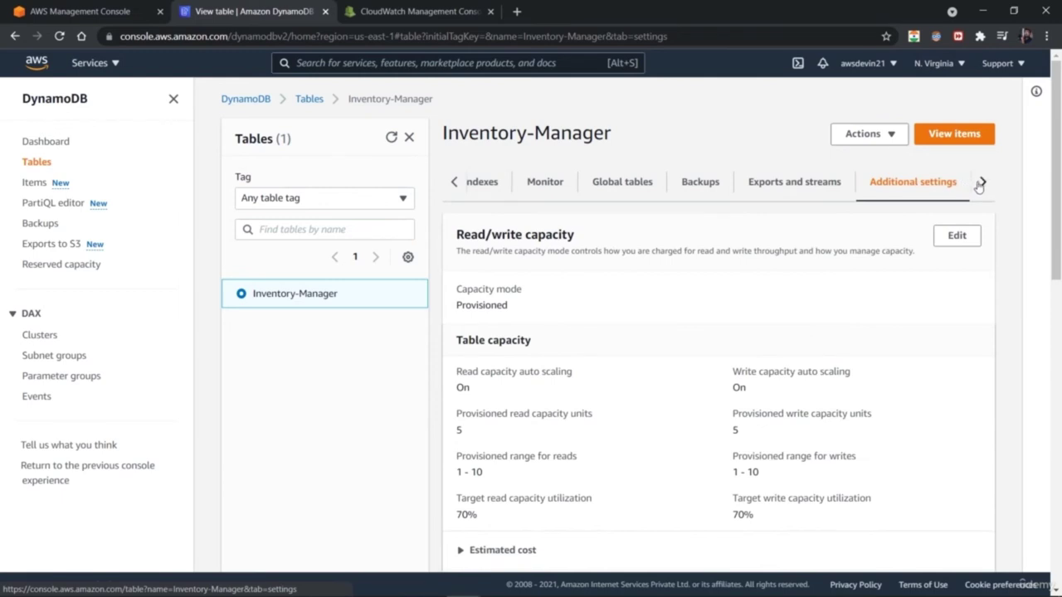
drag(1058, 245, 1045, 206)
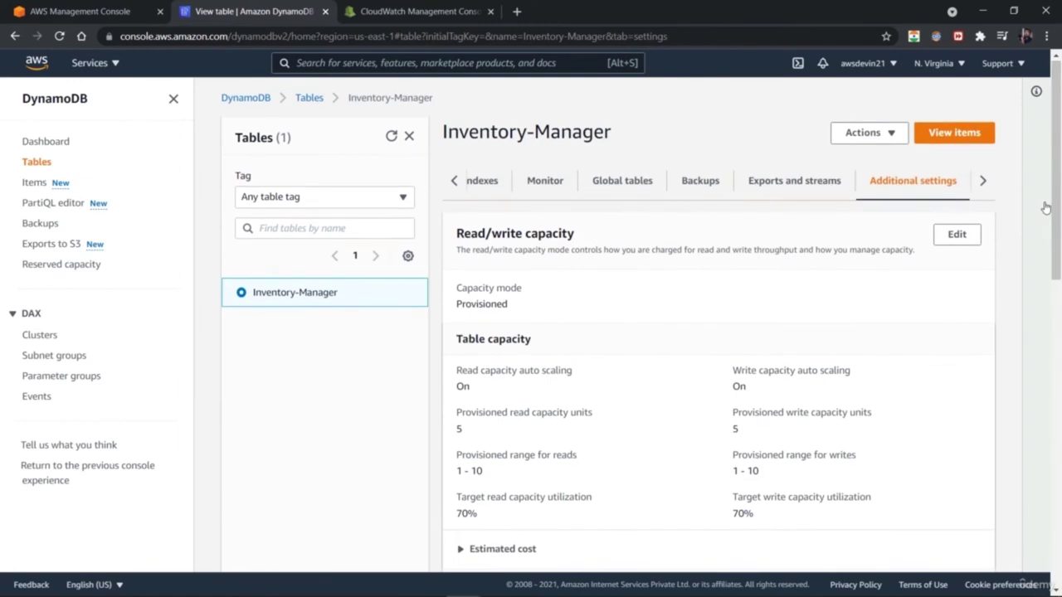
- Open the capacity editor for Inventory-Manager and review its capacity mode and auto scaling options
click(893, 140)
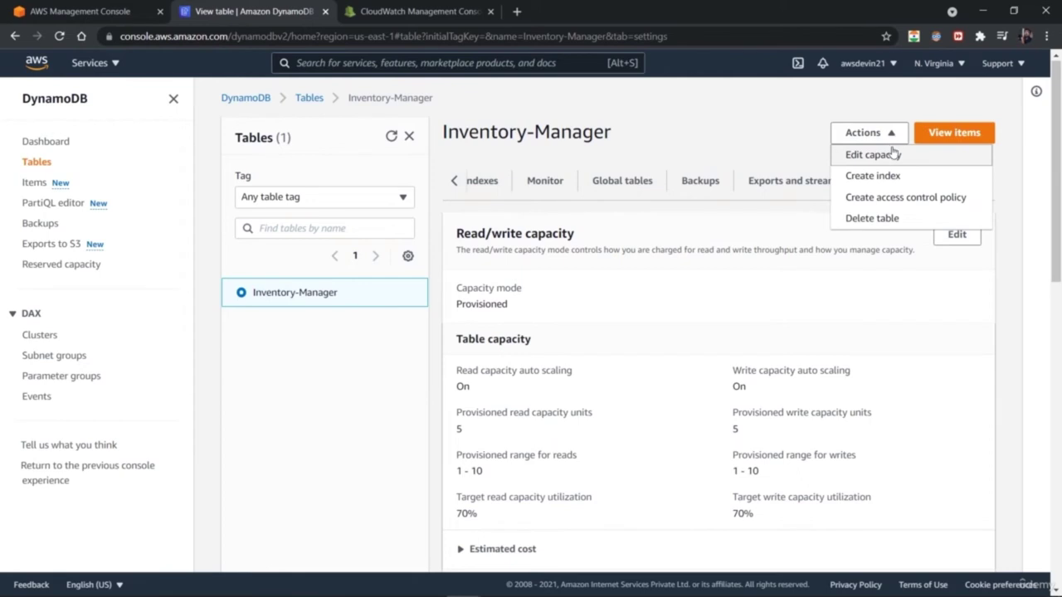
click(894, 153)
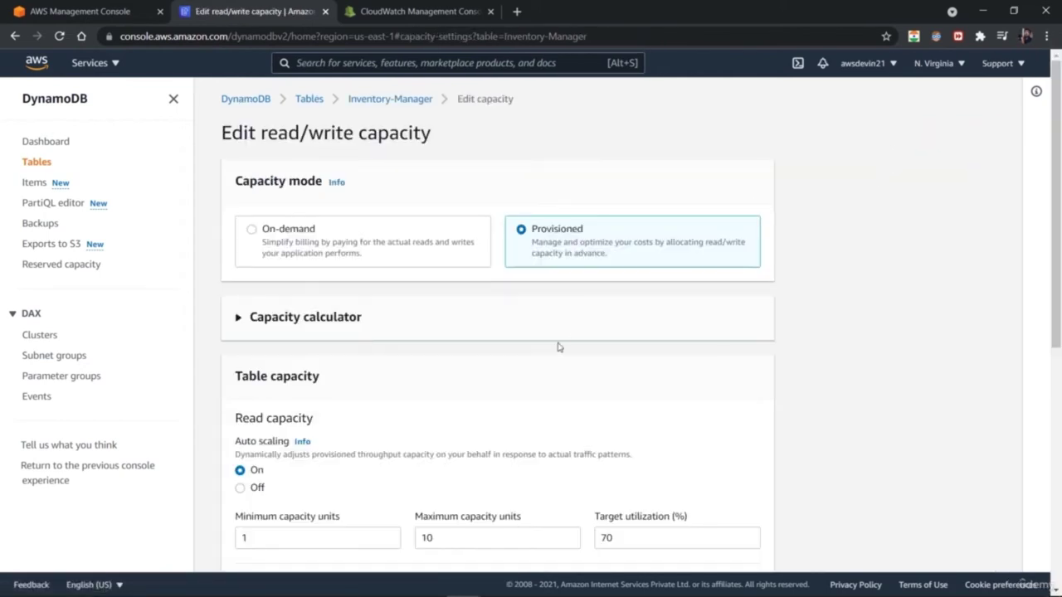
drag(1060, 226, 1043, 211)
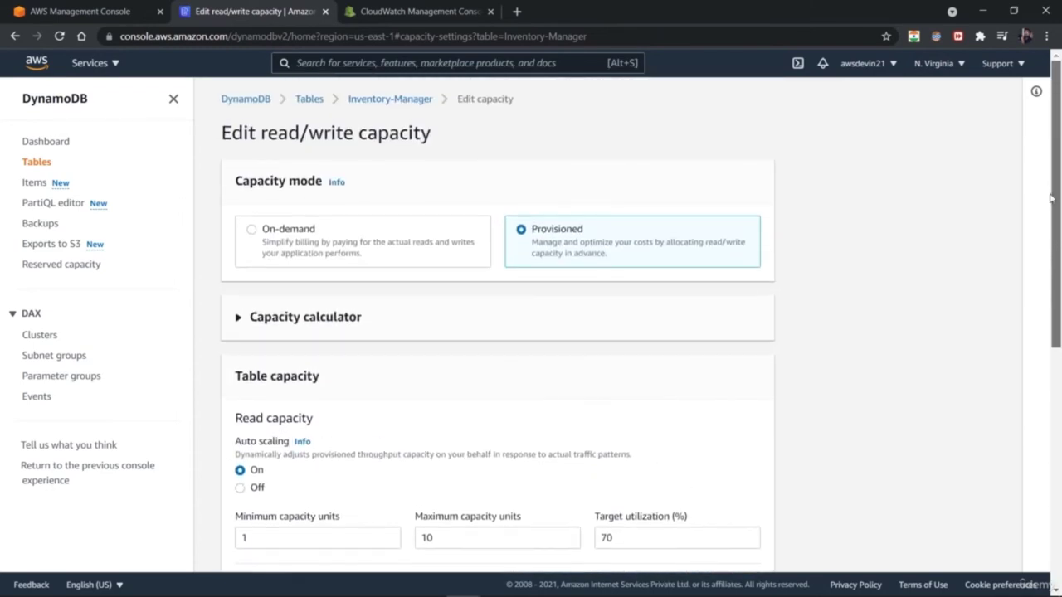
- View the DynamoDB dashboard, return to the table list, and check its display preferences without changing them
click(35, 143)
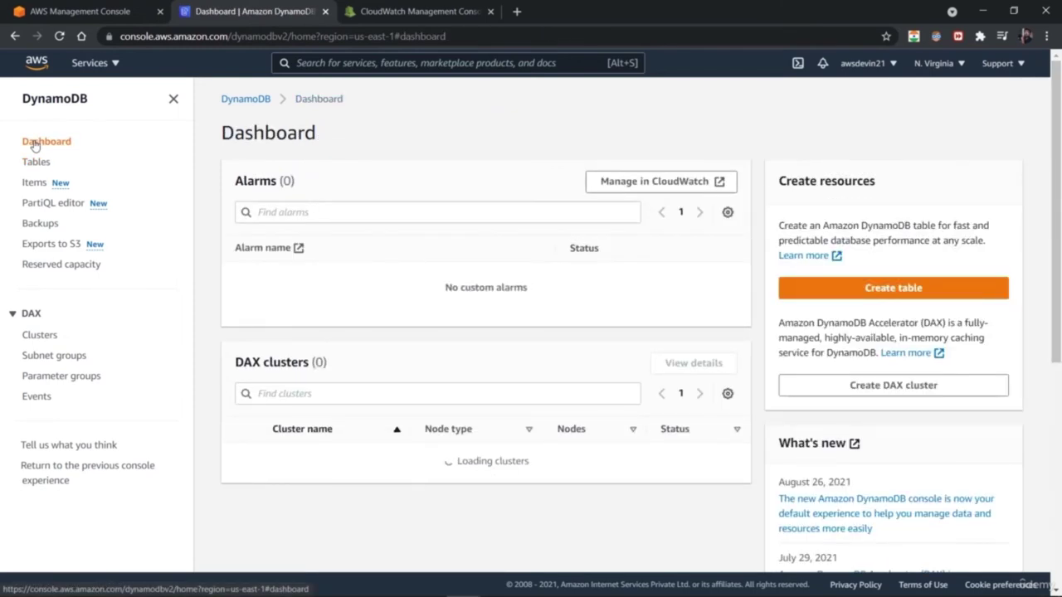
click(37, 165)
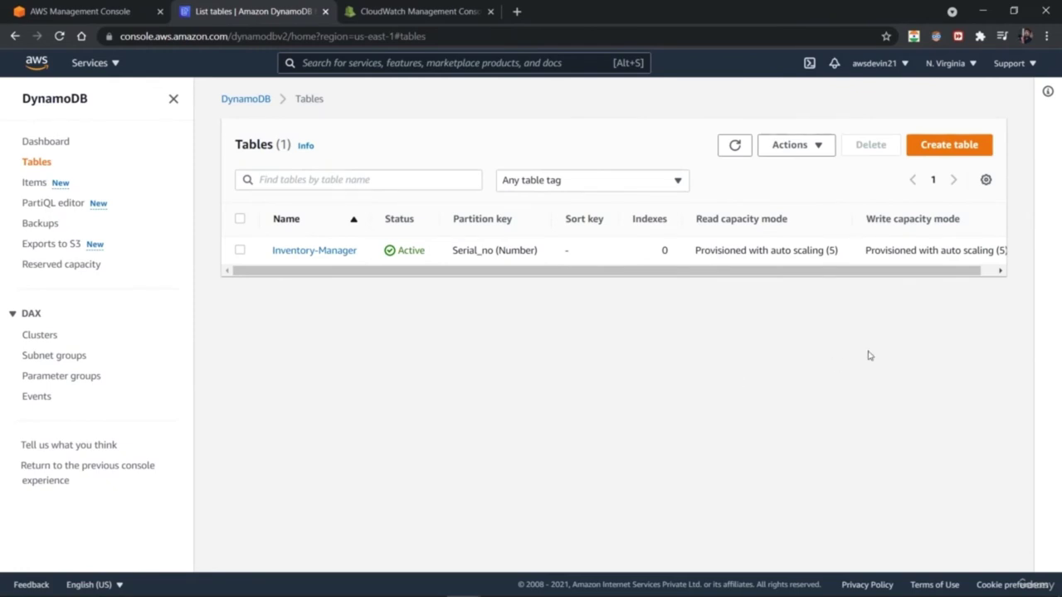
click(987, 181)
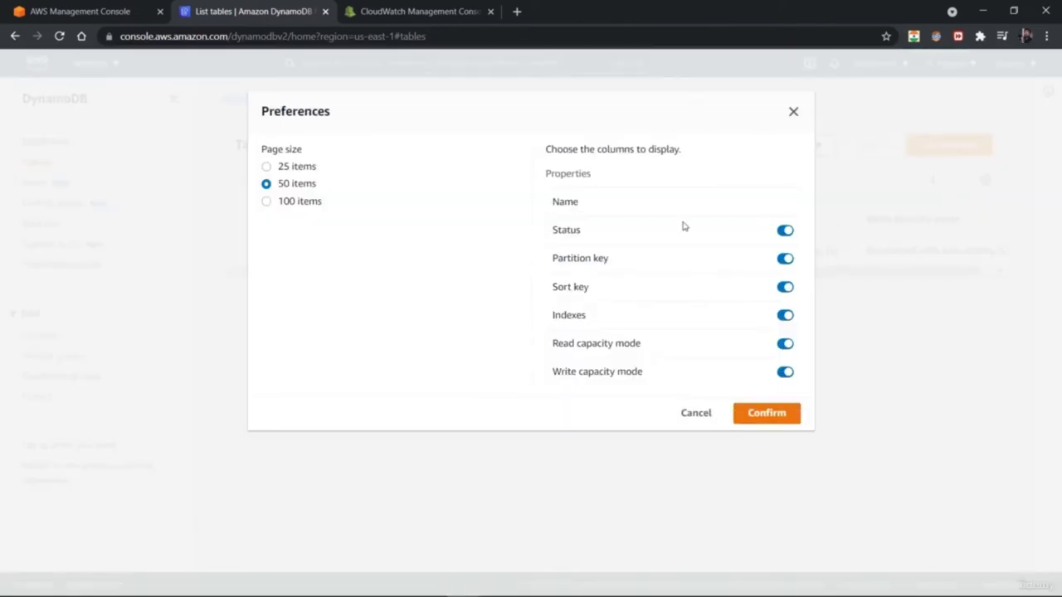
click(794, 112)
- Select Inventory-Manager in the table list, check the actions available for it, and clear the selection
click(240, 250)
click(821, 147)
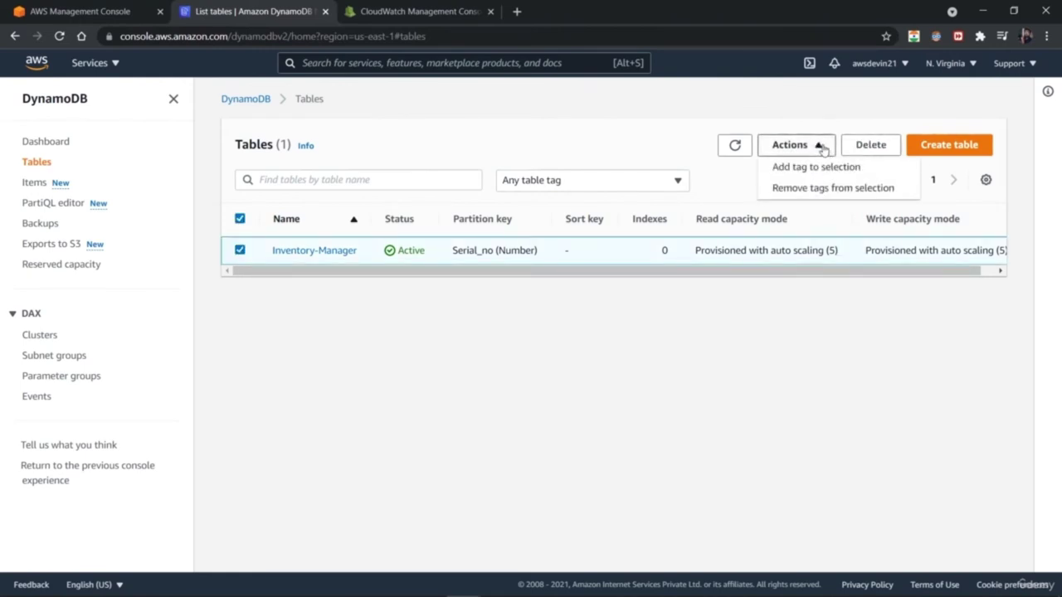
click(821, 147)
click(240, 250)
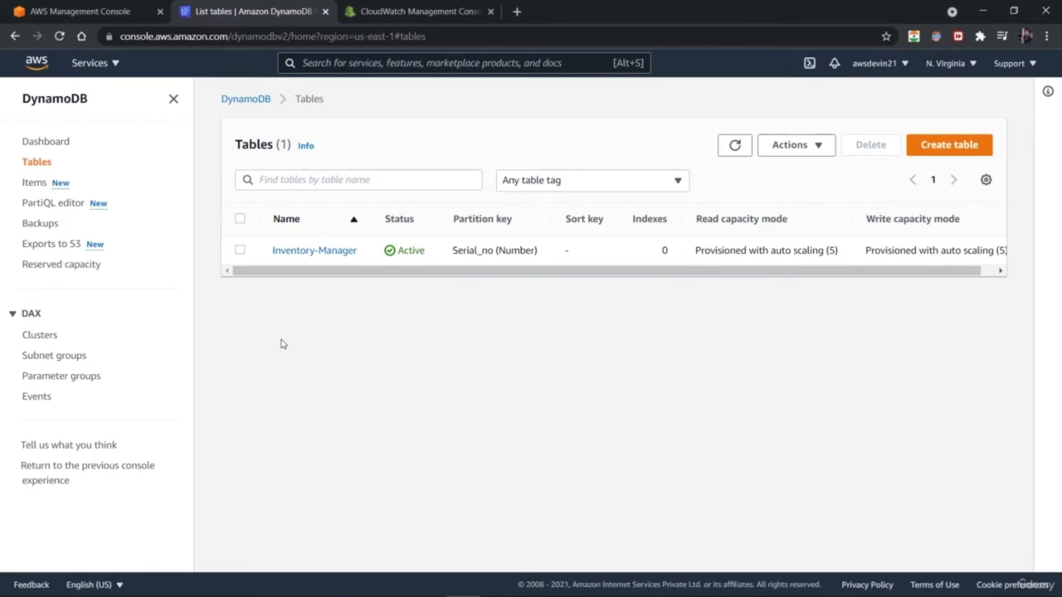
- Show the items of the Inventory-Manager table and open its table details from there
click(32, 183)
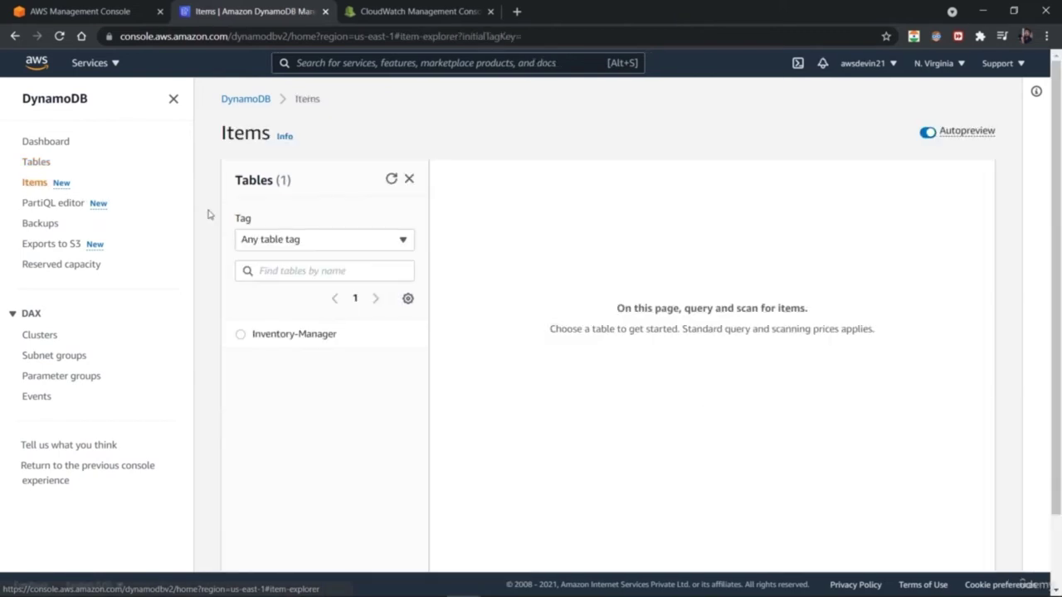
click(241, 334)
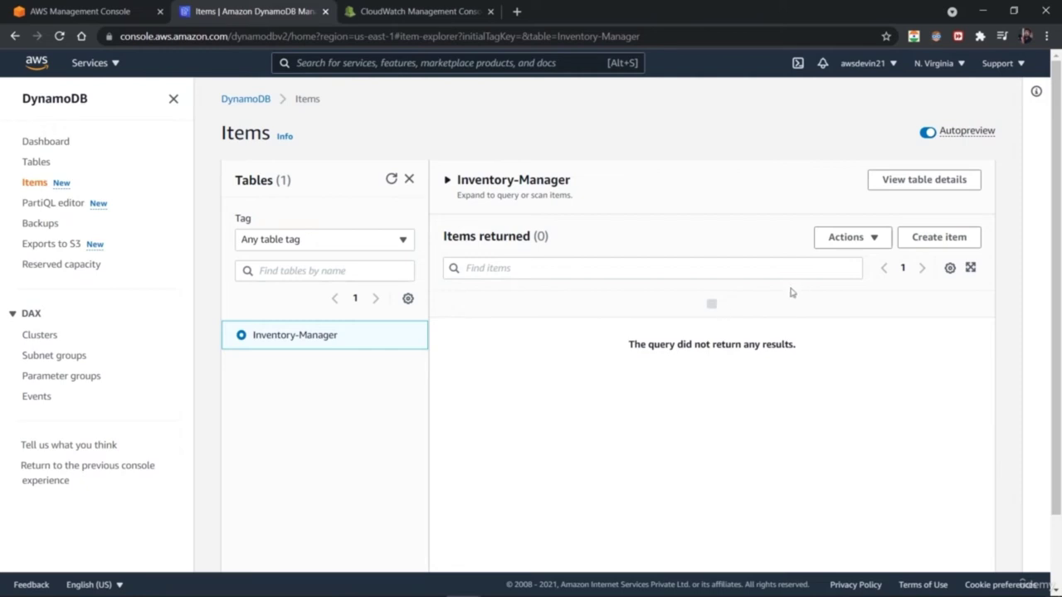
click(929, 183)
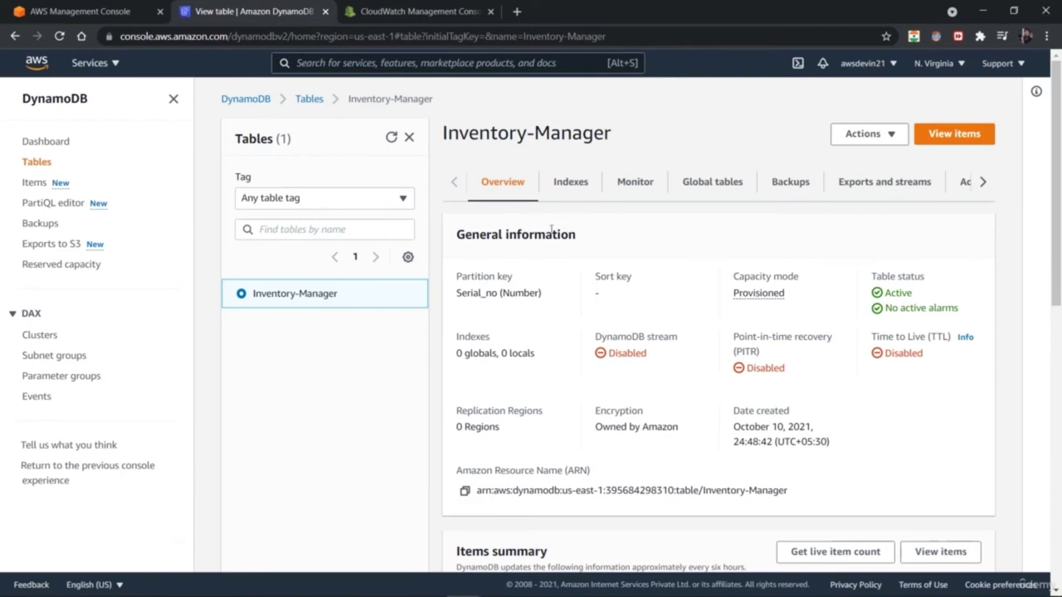
- Return to the item explorer for Inventory-Manager and switch the search from Scan to Query
click(43, 184)
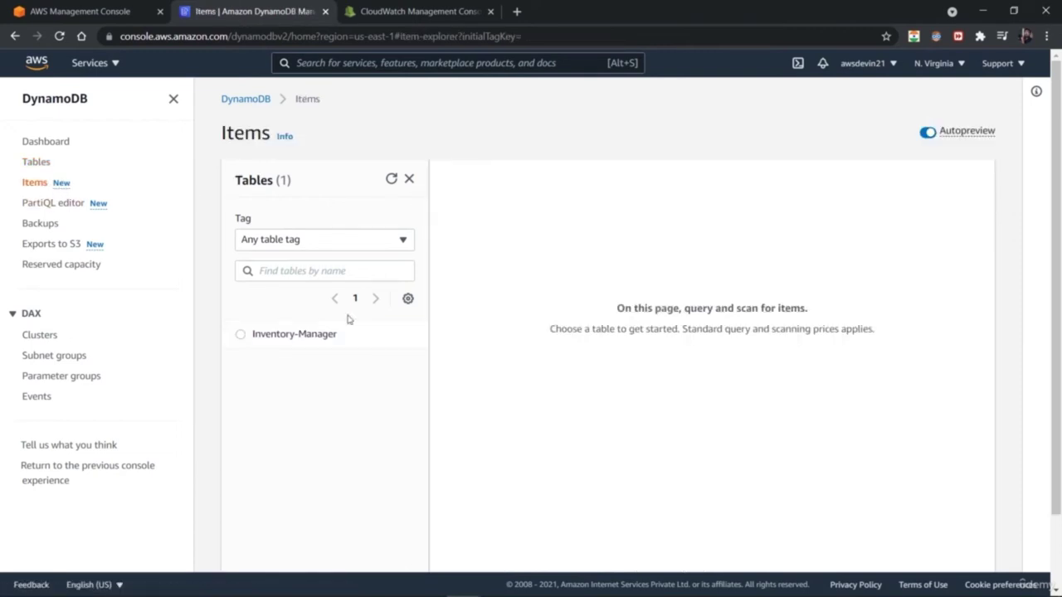
click(241, 335)
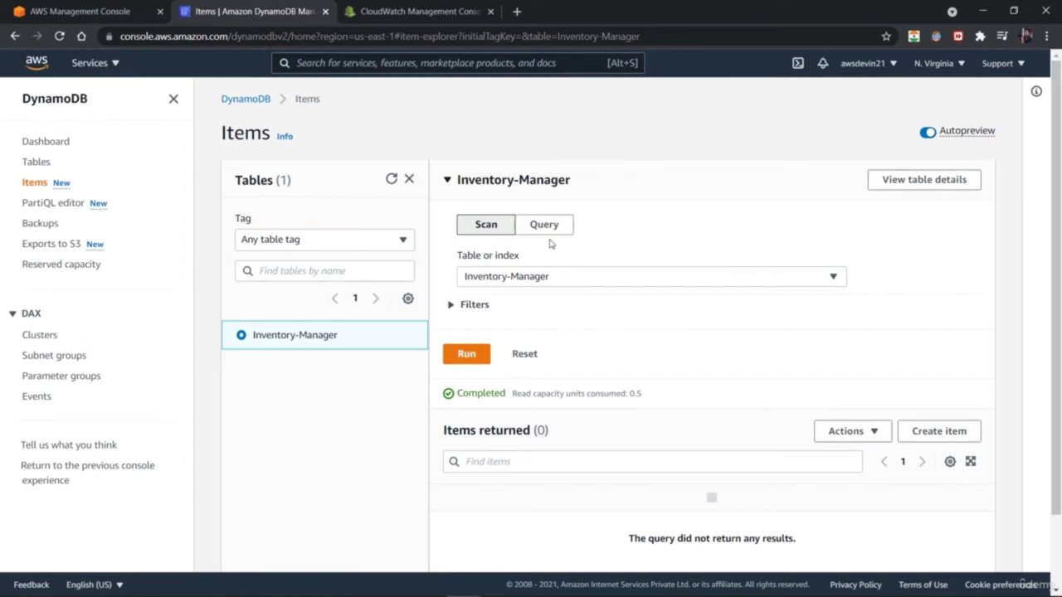
drag(1059, 241, 1060, 326)
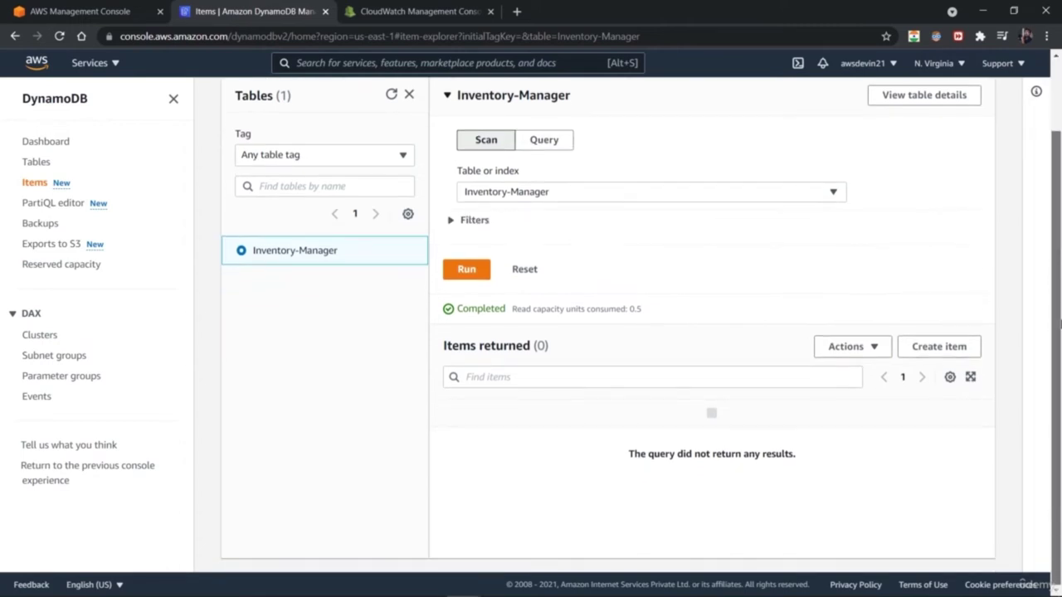
click(551, 146)
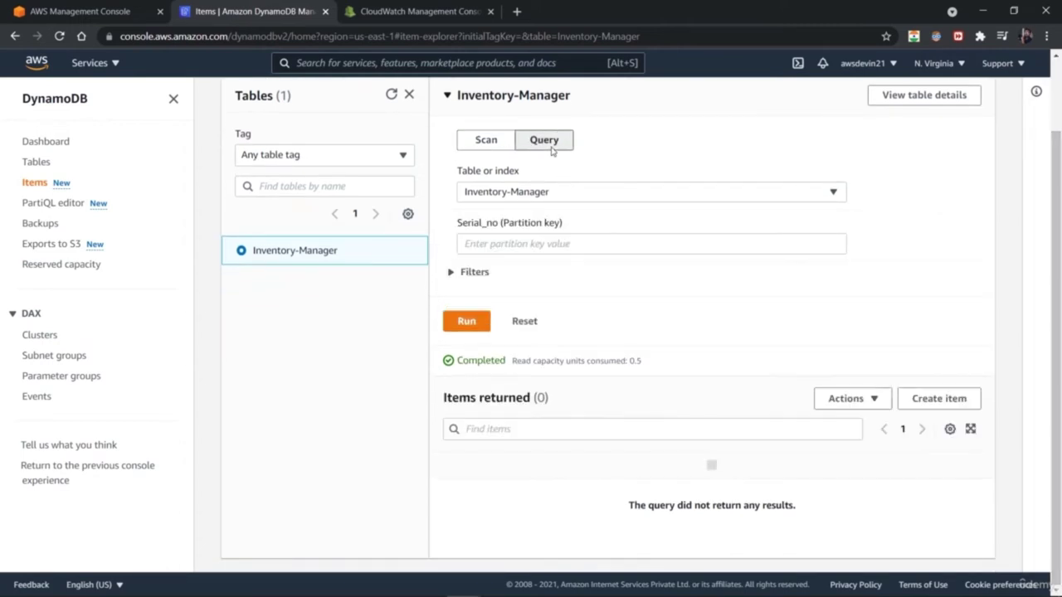
- Switch the search back to Scan and start a new Inventory-Manager item with Serial_no 101
click(498, 146)
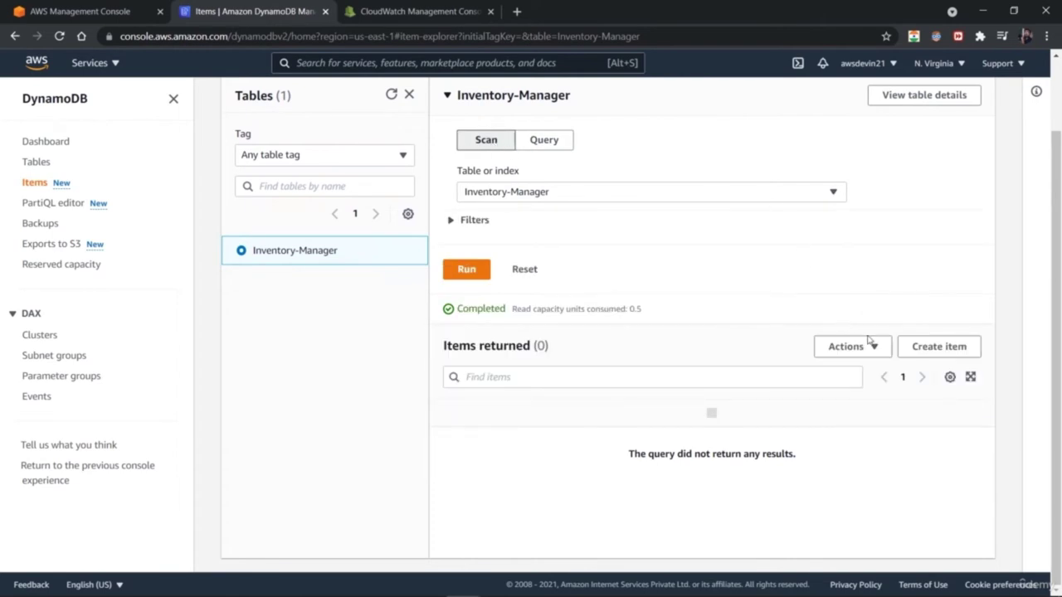
click(935, 348)
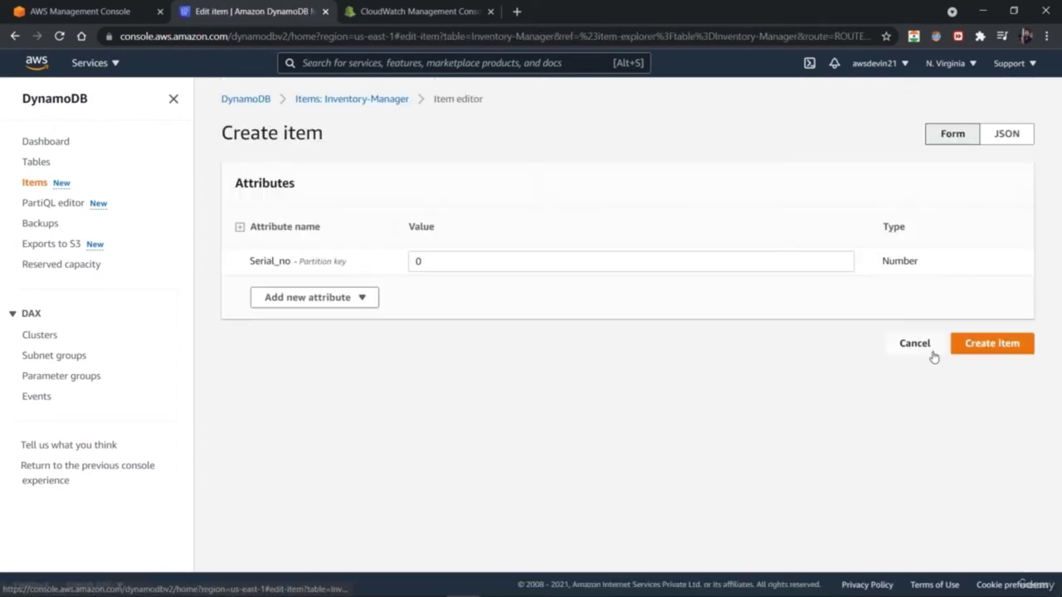
click(458, 265)
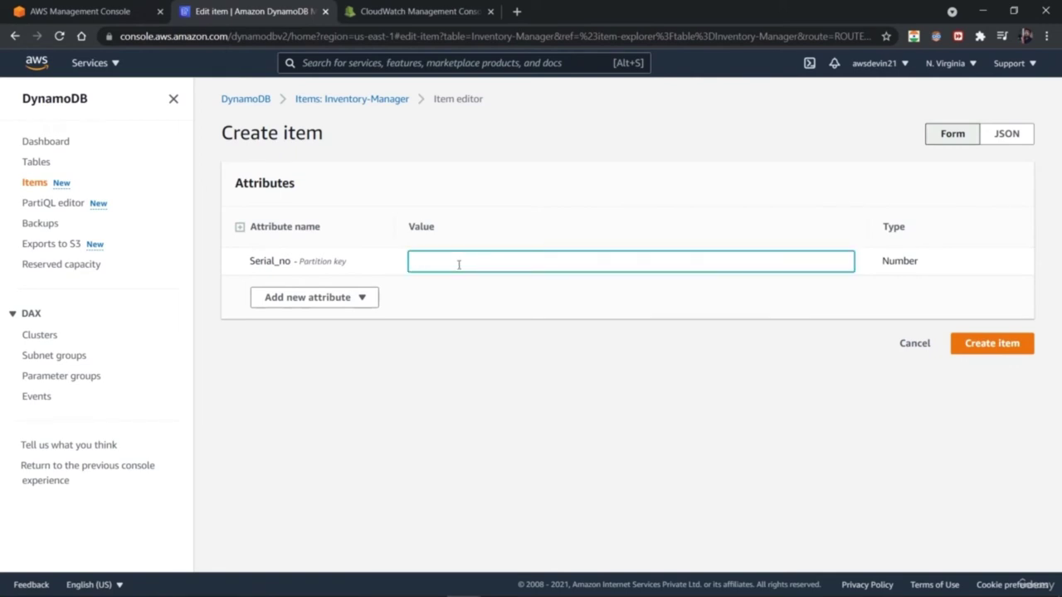
text(101)
- Add a String attribute named Product with the value Ball point Pen to the new item
click(330, 301)
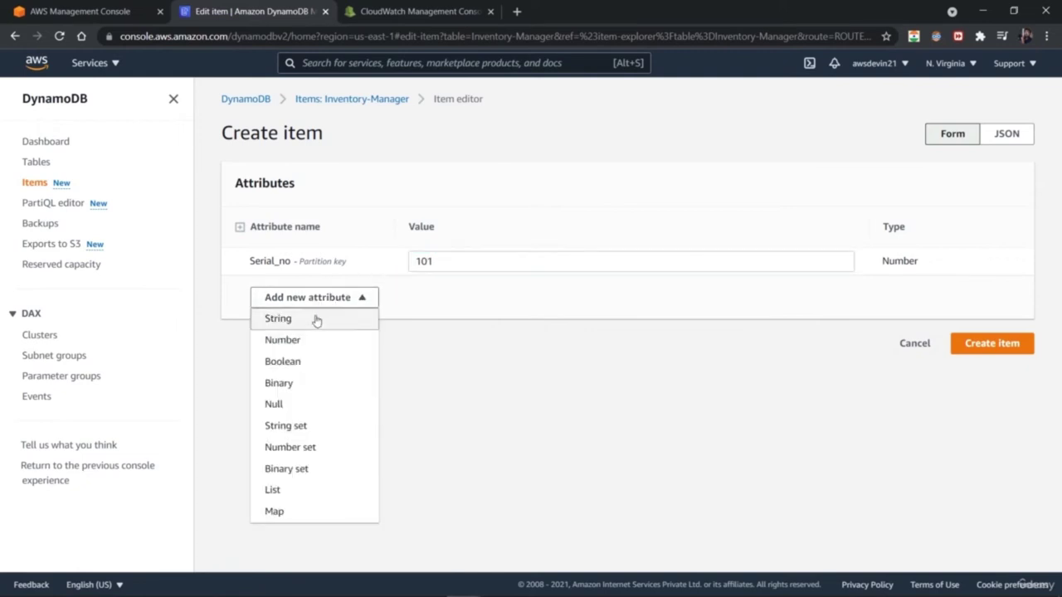
click(316, 320)
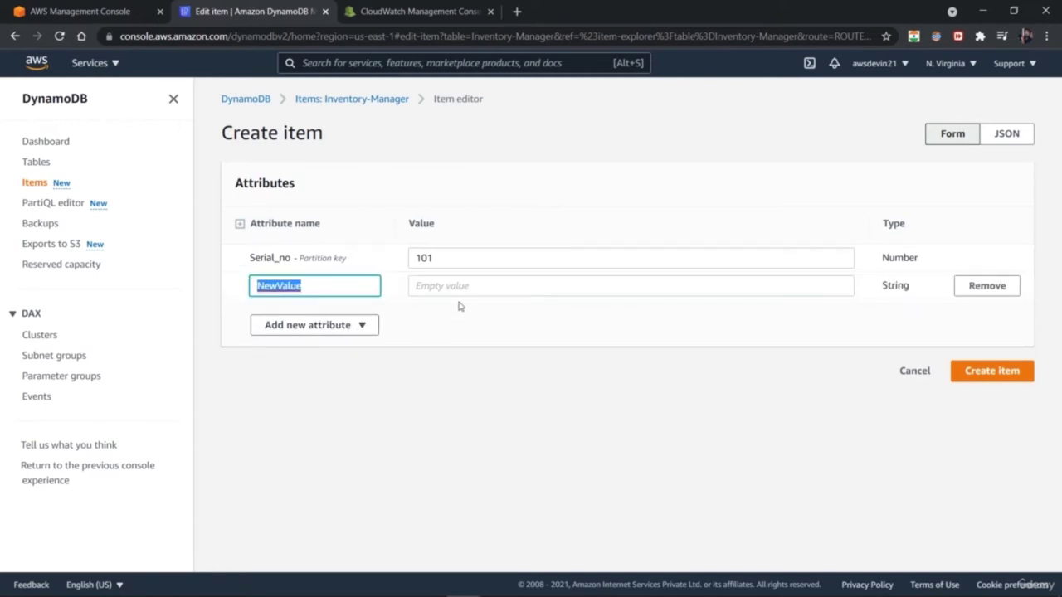
text(P)
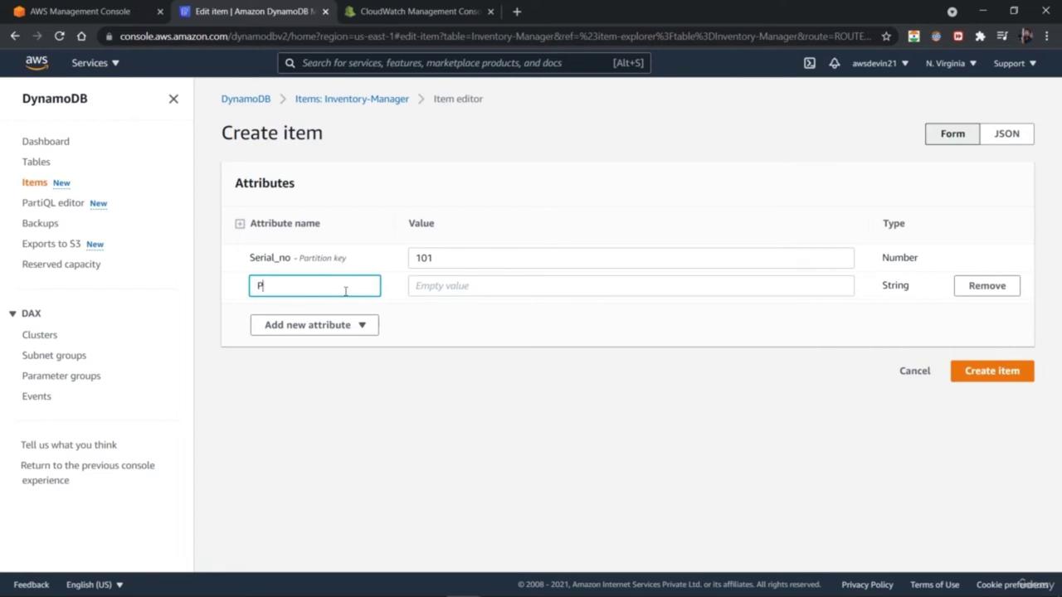
text(roduct)
click(422, 286)
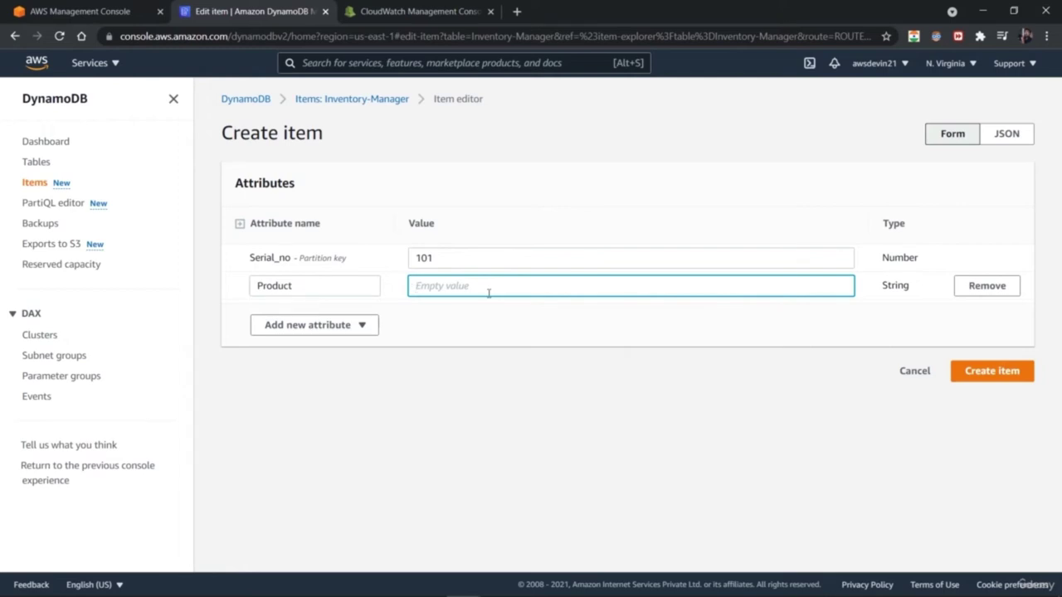
text(Ball point Pen)
- Add a String attribute named Category with the value Stationary to the item
click(337, 331)
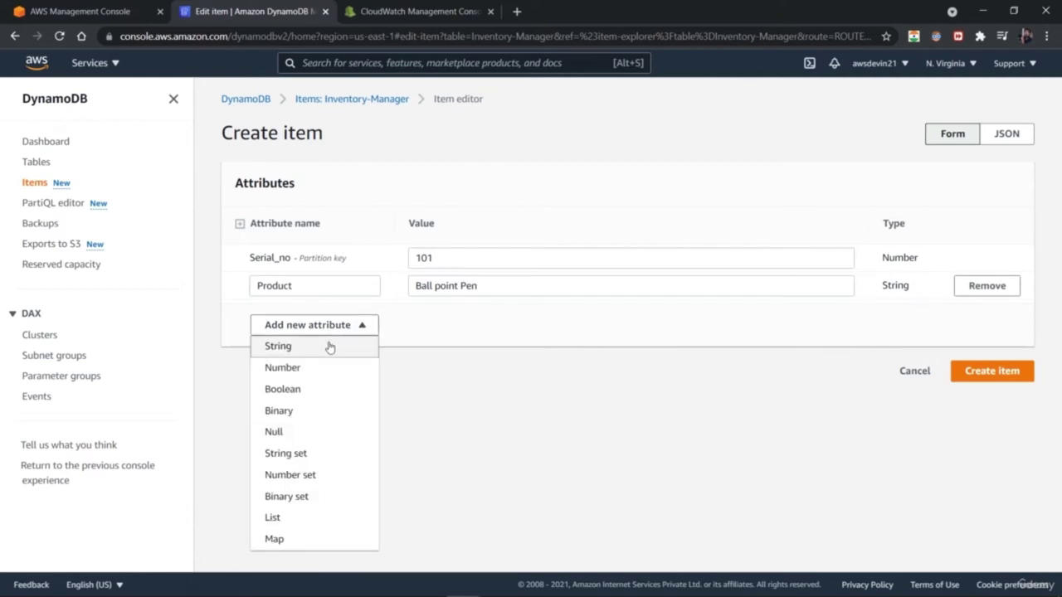
click(325, 349)
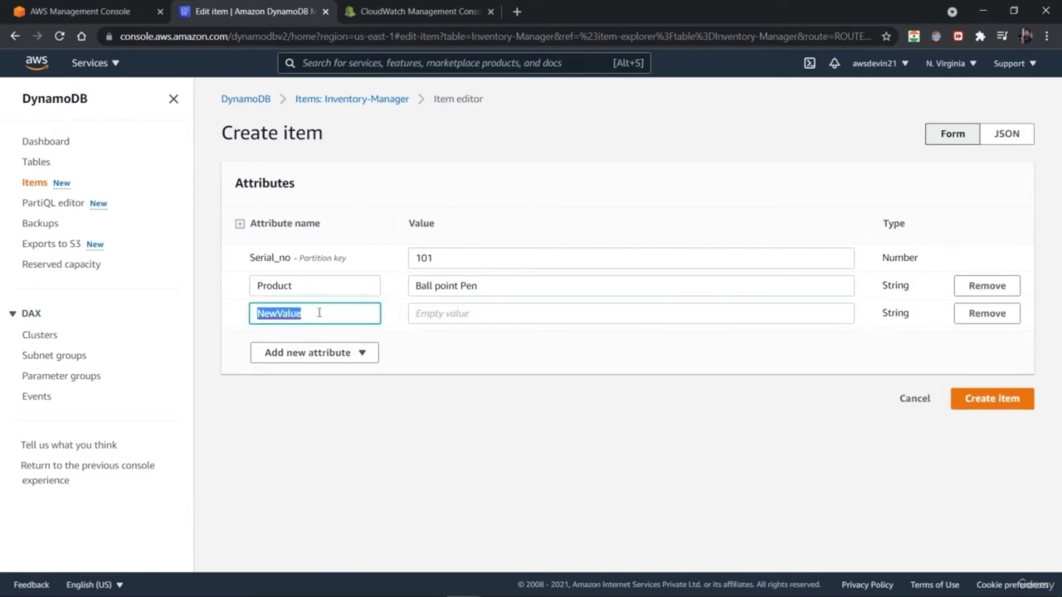
text(Category)
click(521, 312)
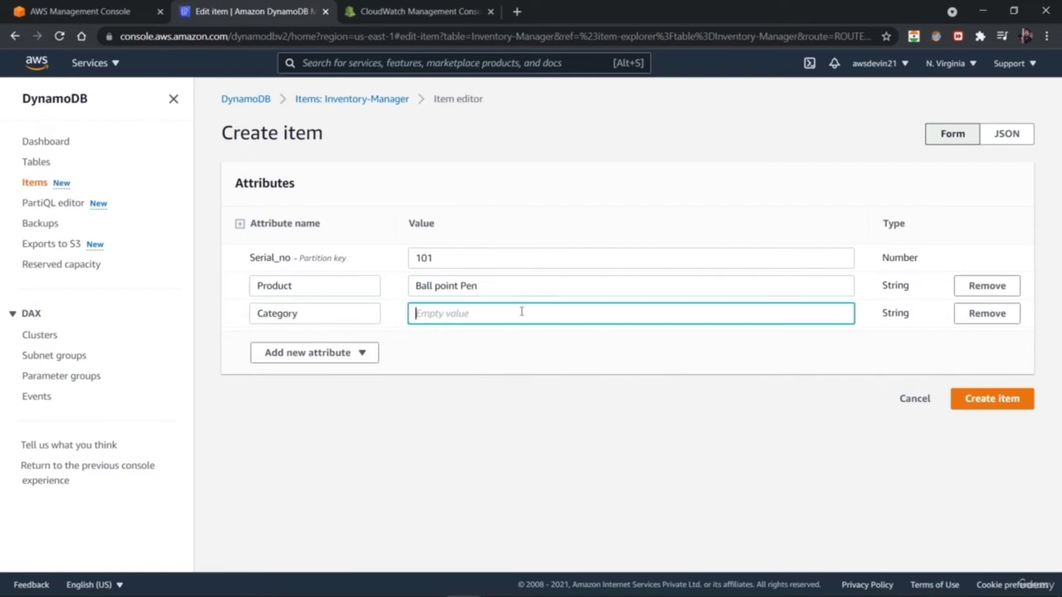
text(Stationary)
- Add a Number attribute named Quantity with the value 1000 to the item
click(362, 359)
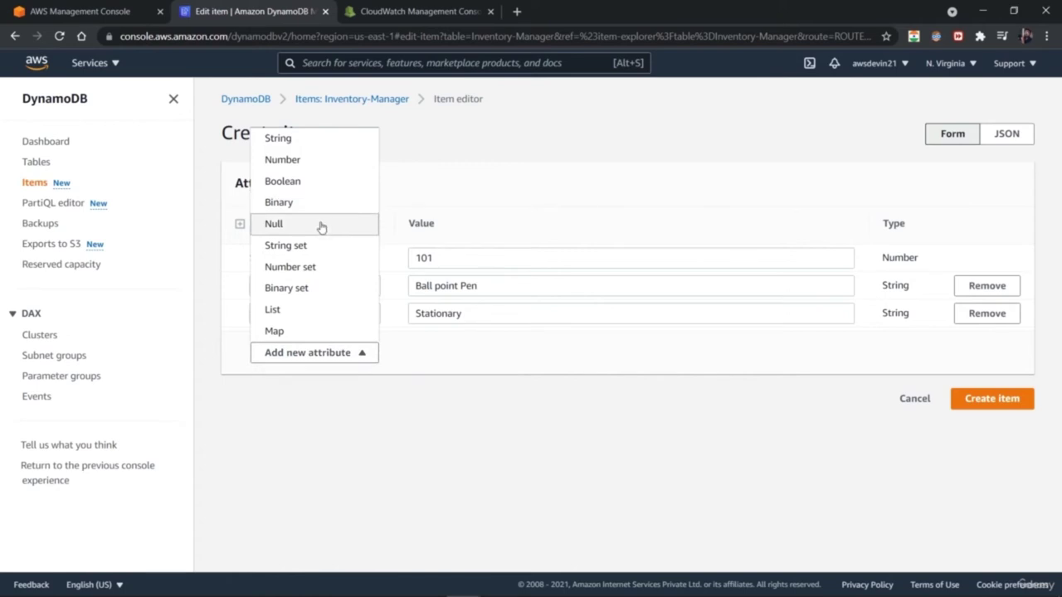
click(321, 162)
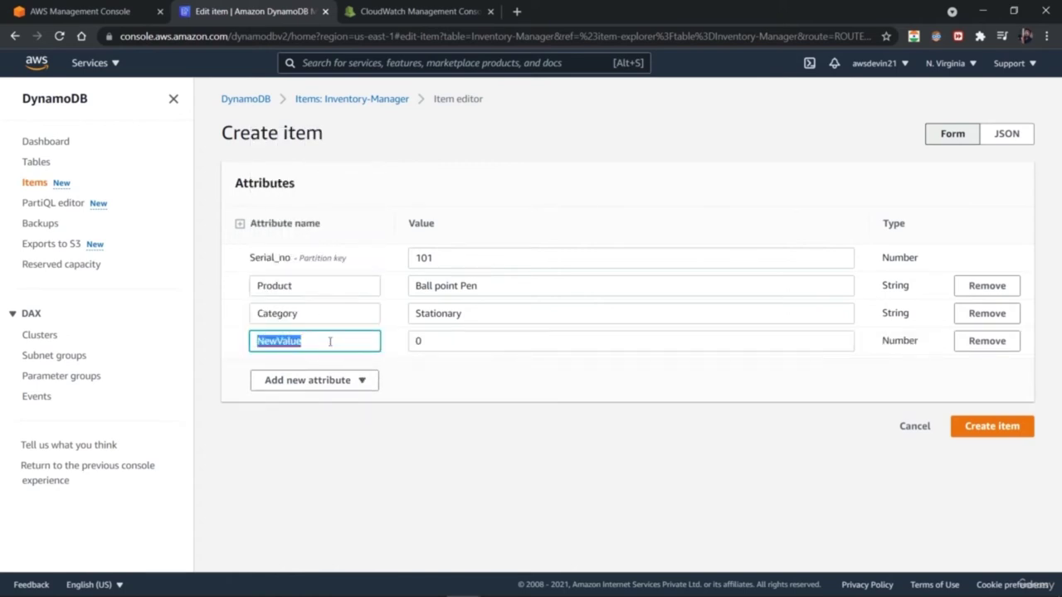
text(Qua)
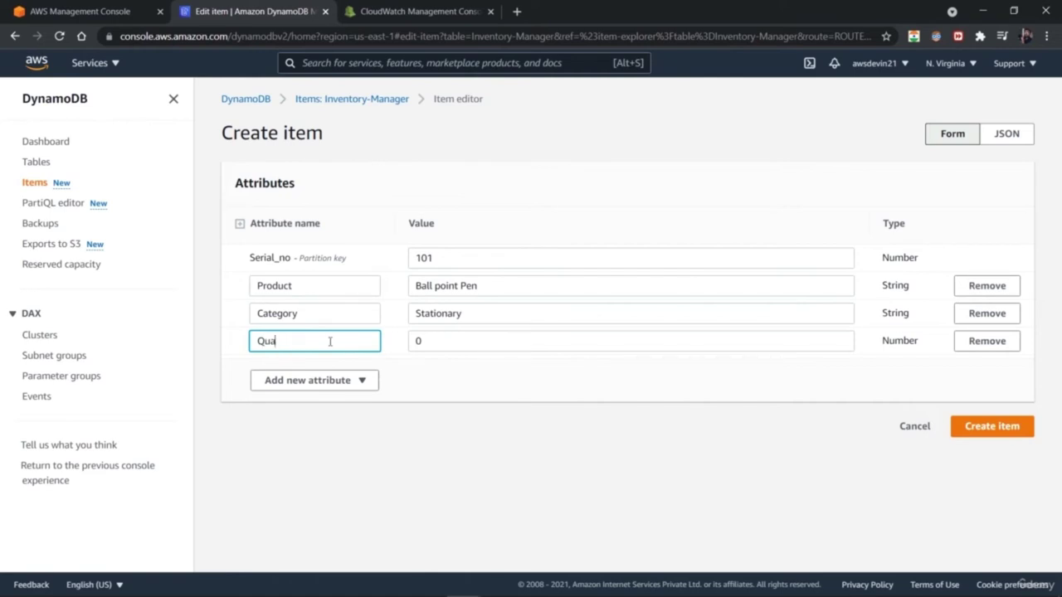
text(ntity)
click(419, 341)
double_click(417, 341)
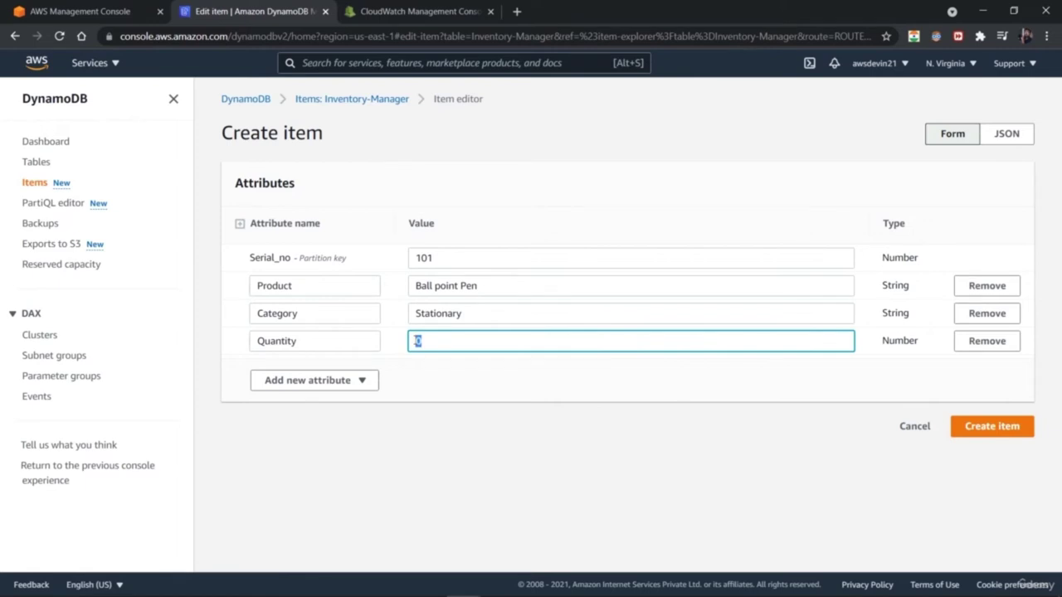
text(1000)
- Add a Boolean attribute named Is Available set to True, and create the item
click(359, 386)
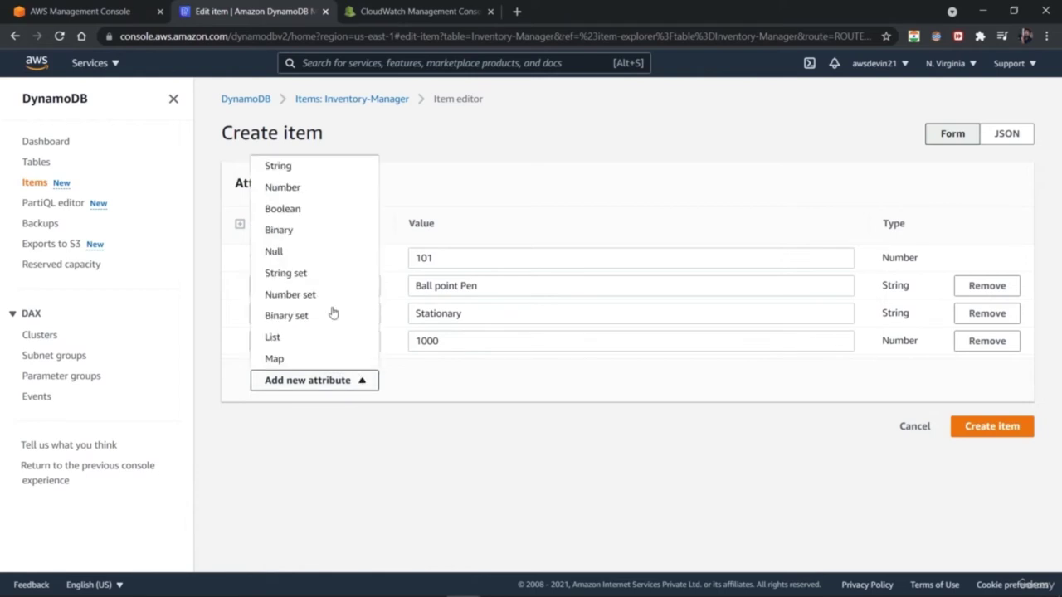
click(327, 212)
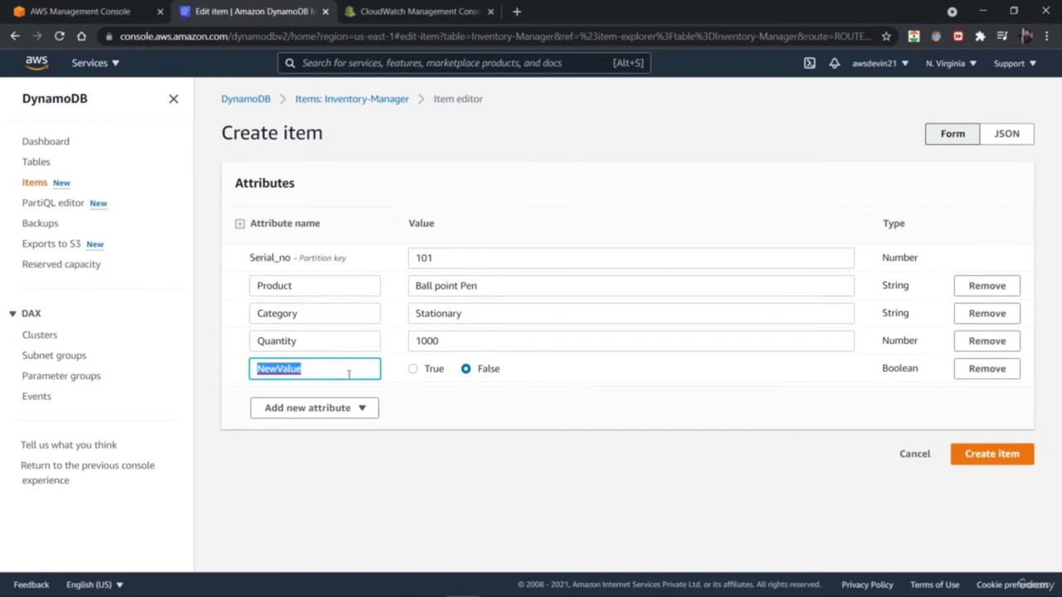
text(I)
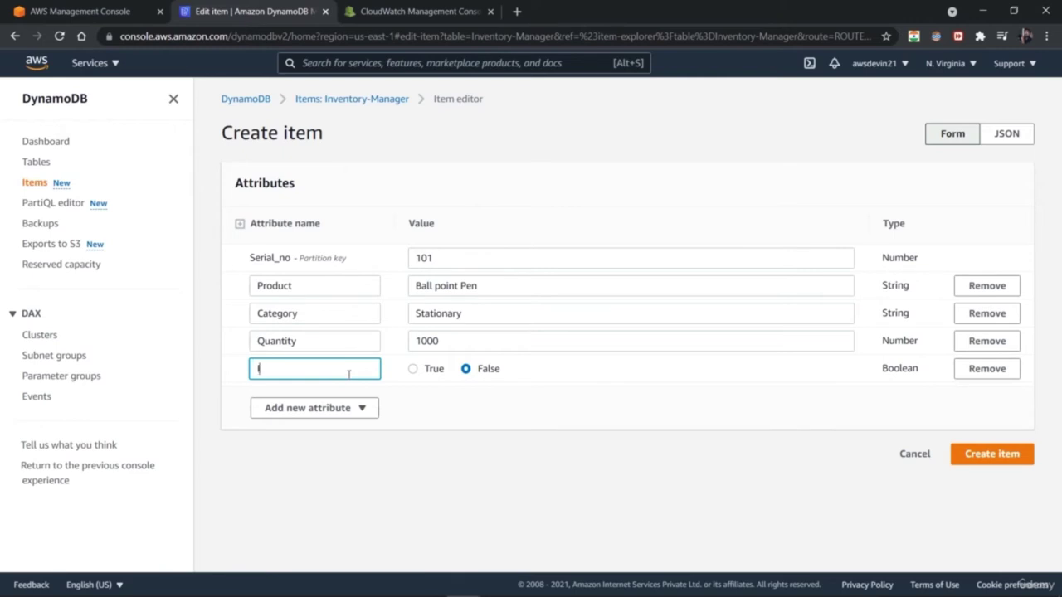
text(Available)
click(419, 372)
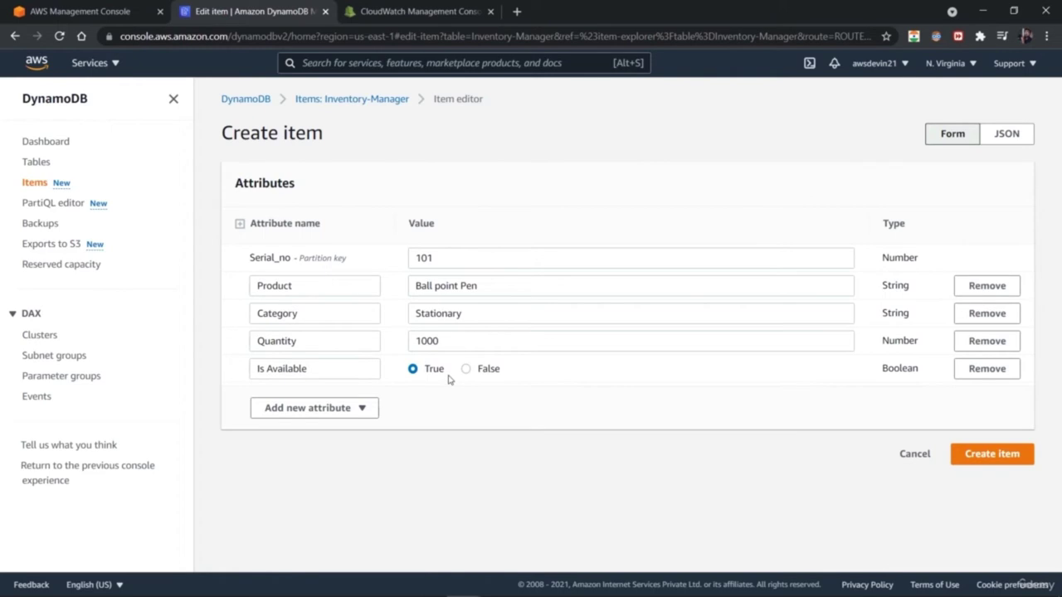
click(986, 455)
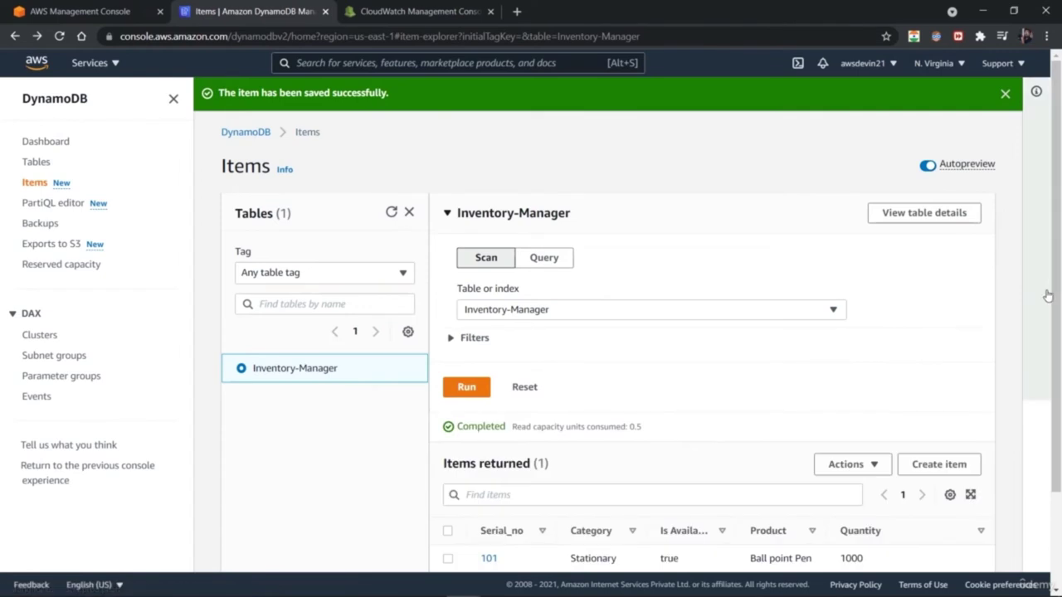
- Start a second item in the Inventory-Manager table with Serial_no 102
drag(1051, 294, 1058, 388)
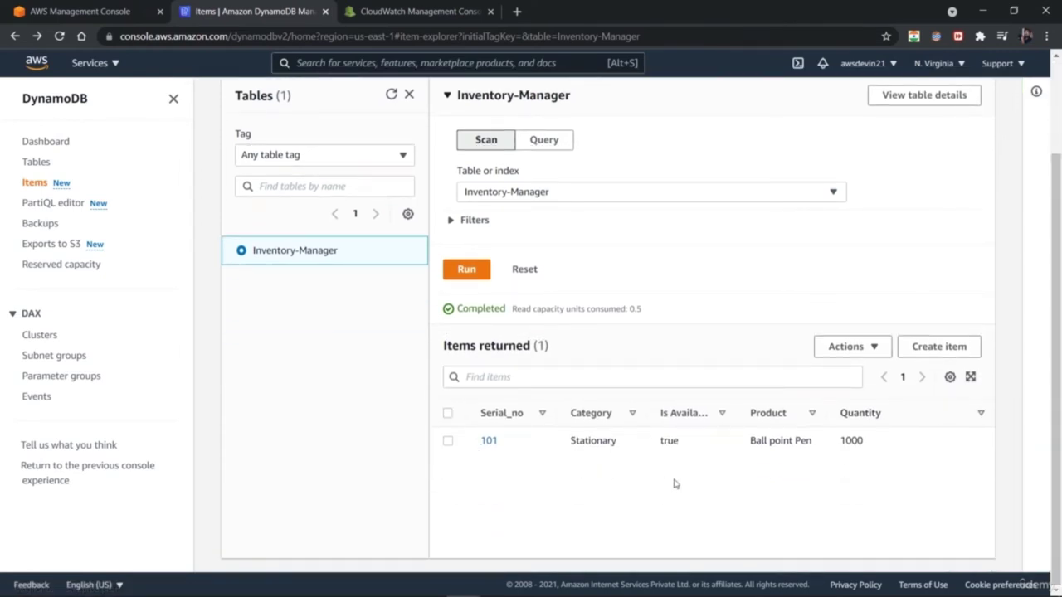
click(938, 347)
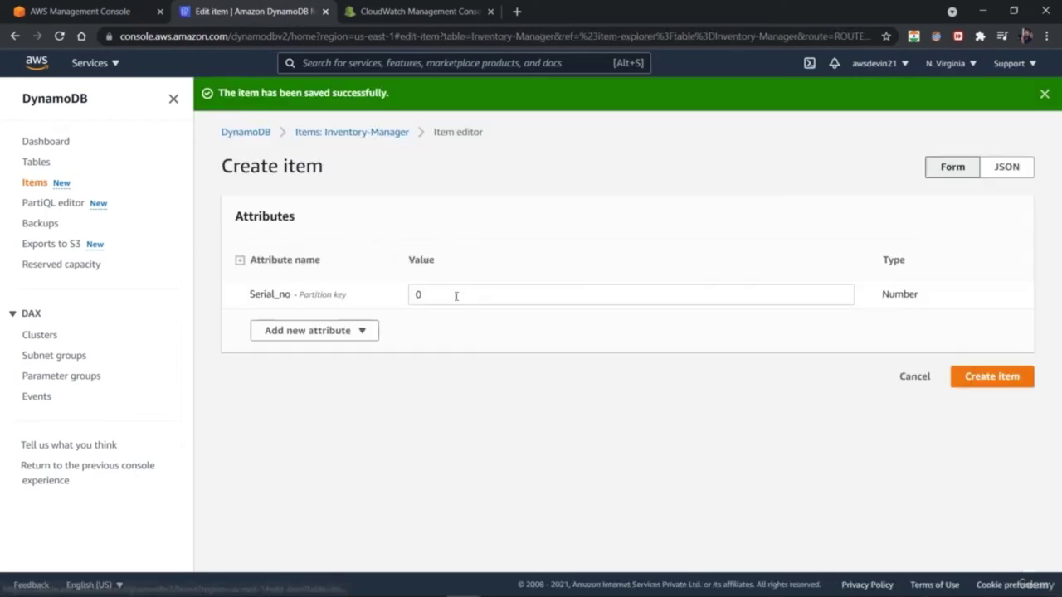
click(442, 296)
double_click(442, 296)
text(102)
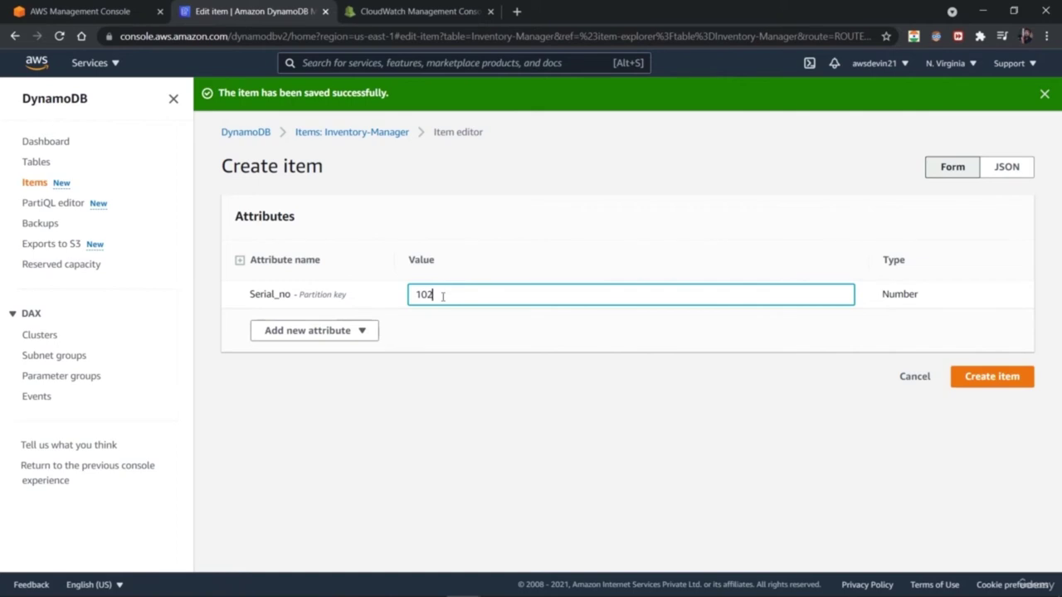
click(363, 332)
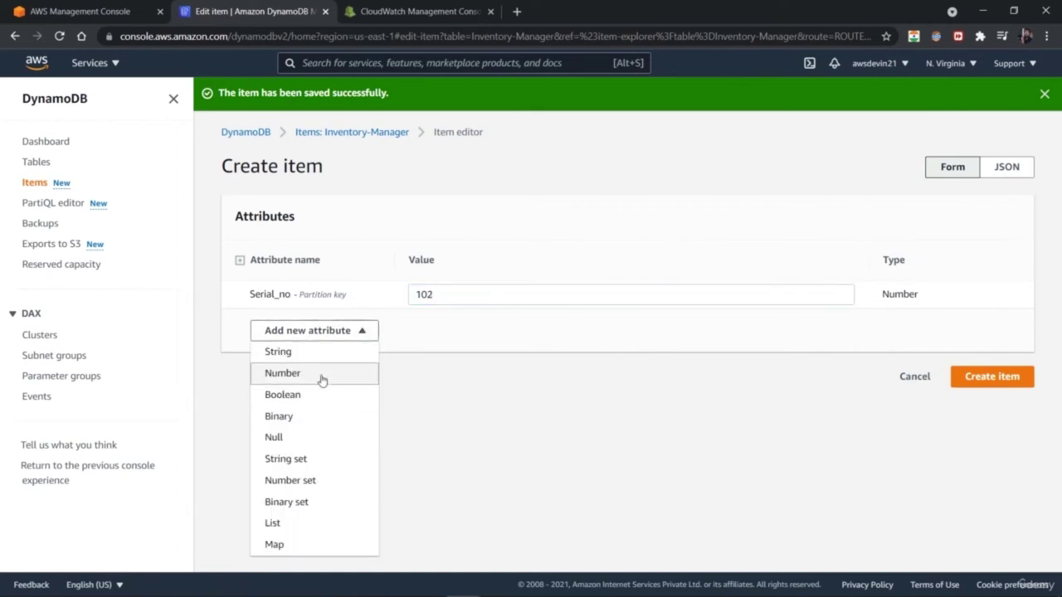
click(323, 377)
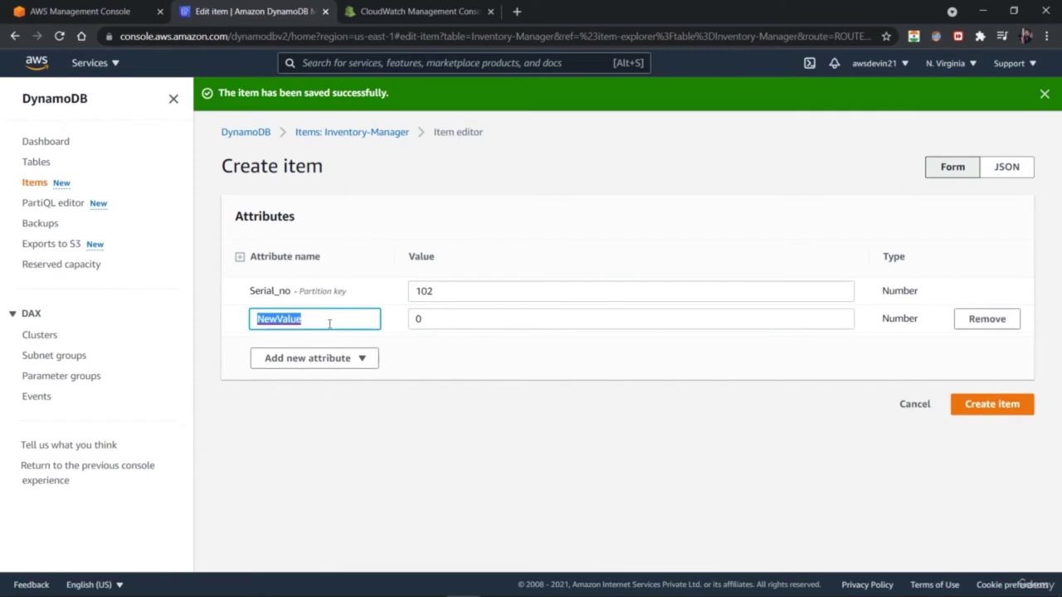
click(987, 320)
- Add a String attribute named Product with the value Laptop to the second item
click(325, 337)
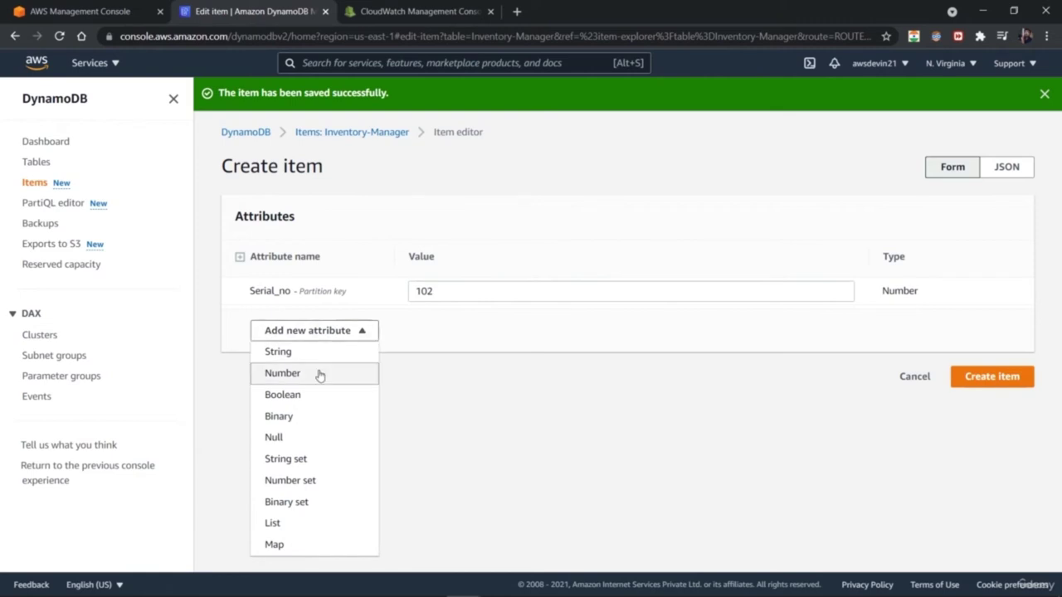
click(316, 352)
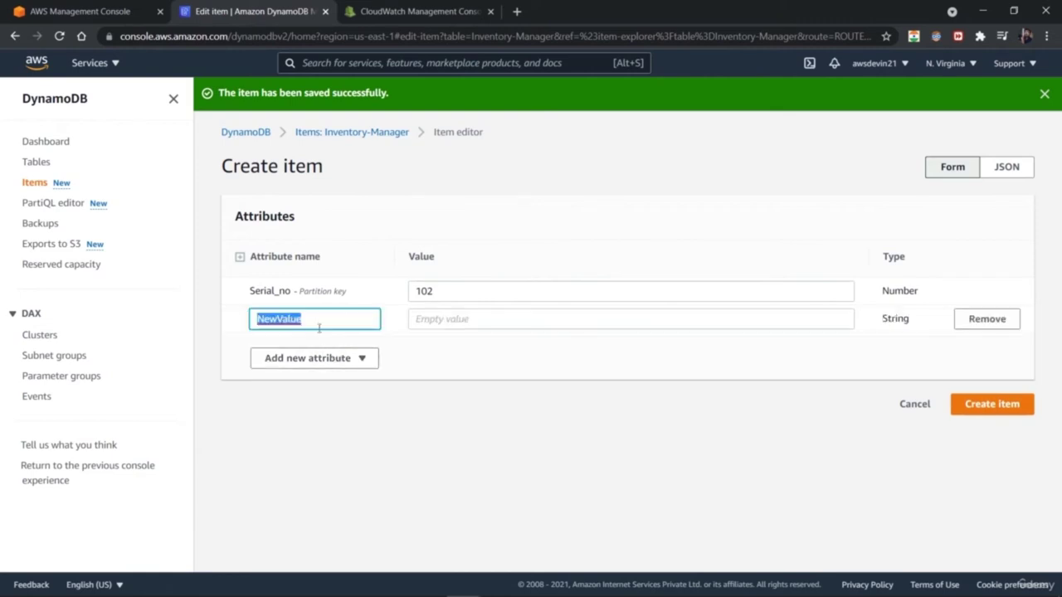
text(Product)
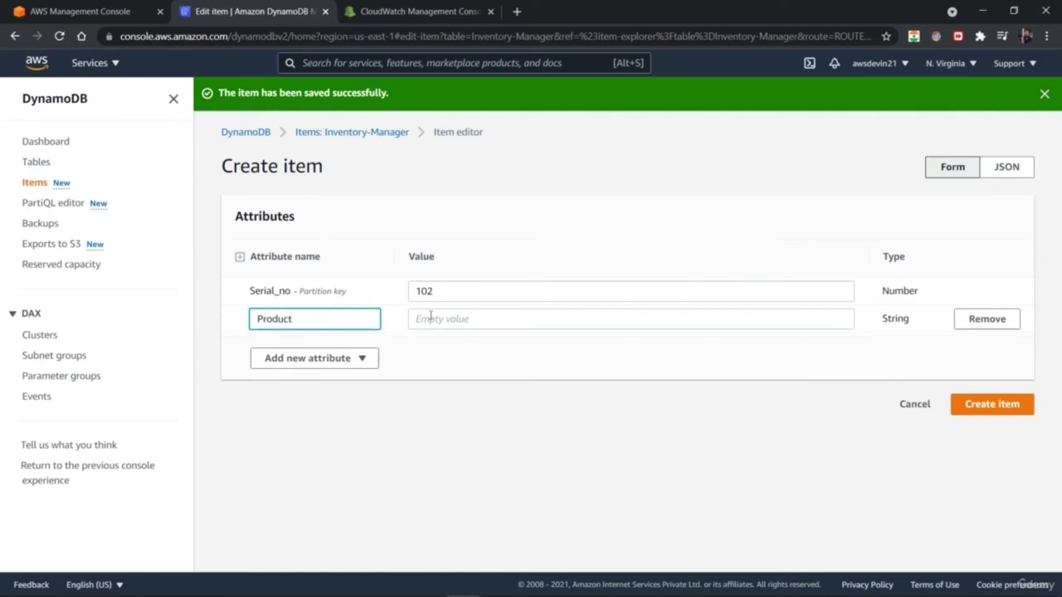
click(431, 319)
text(Laptop)
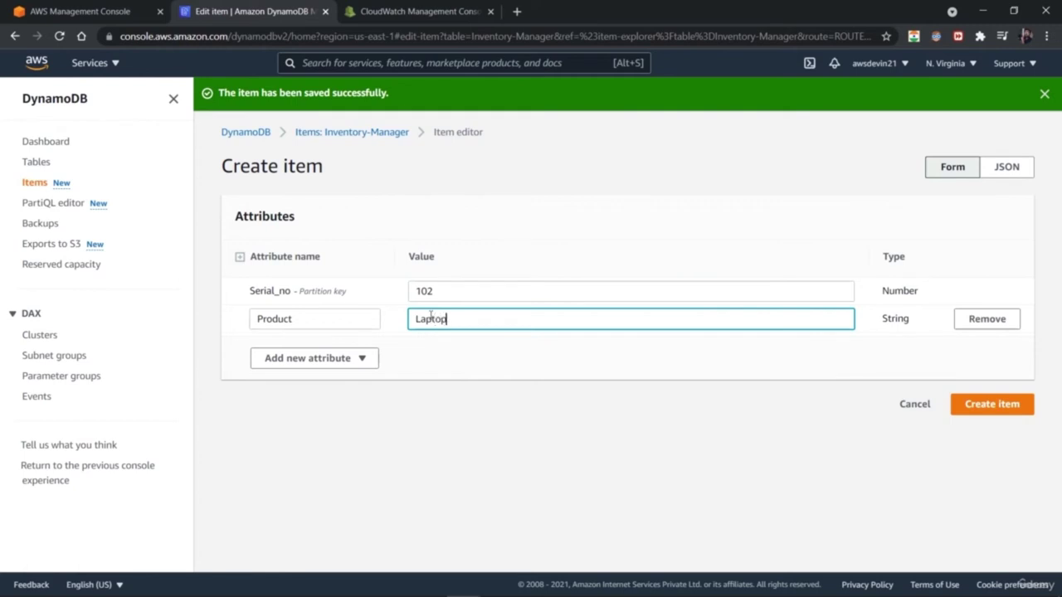
- Add a String attribute named Category with the value Electronics to the Laptop item
click(331, 358)
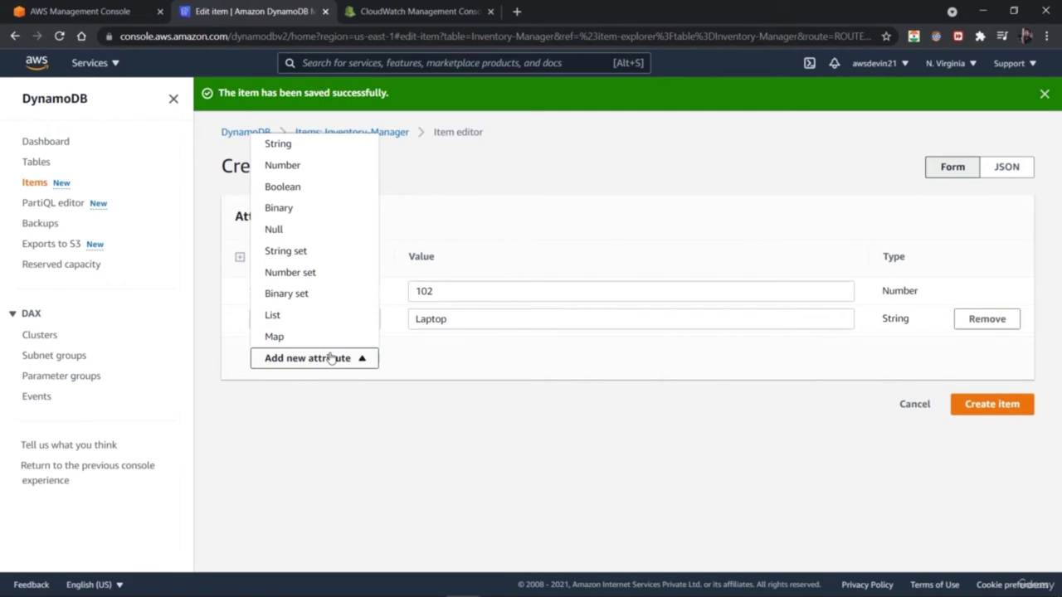
click(321, 148)
text(Category)
click(440, 347)
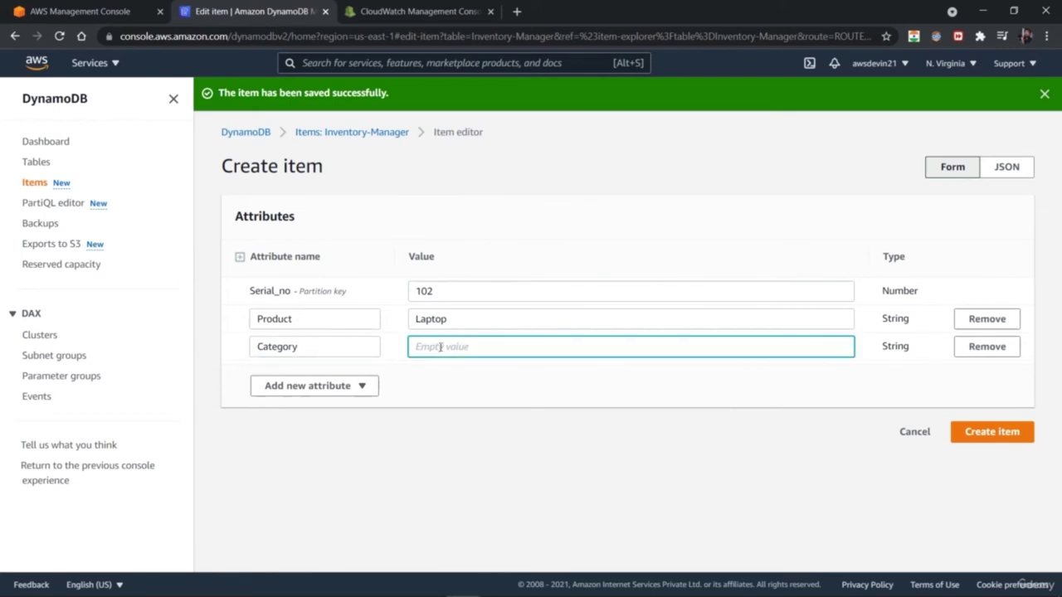
text(Electronics)
- Add a Number attribute named Quantity with the value 10 to the Laptop item
click(336, 390)
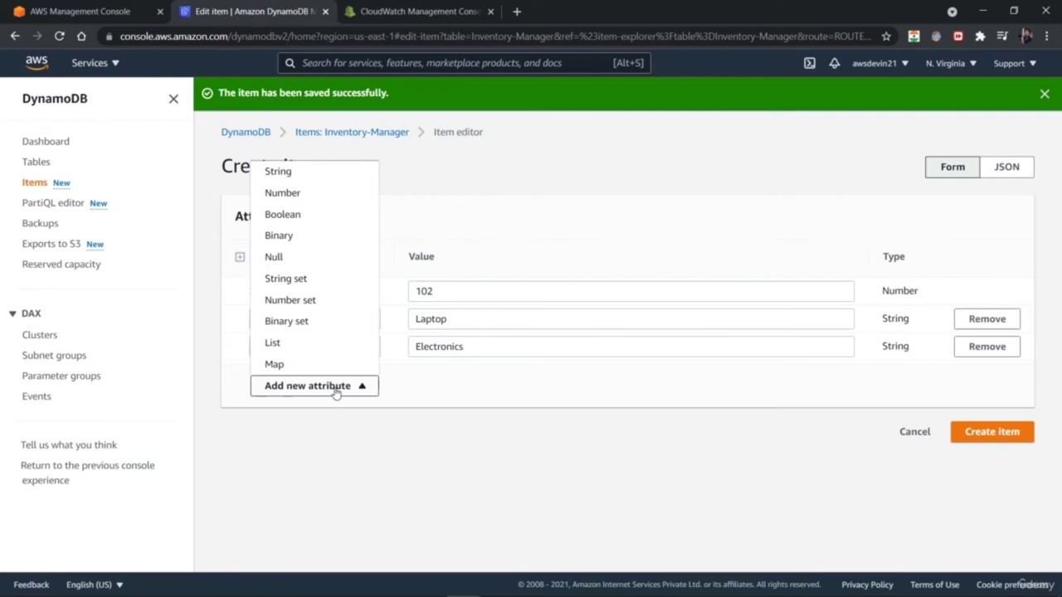
click(320, 199)
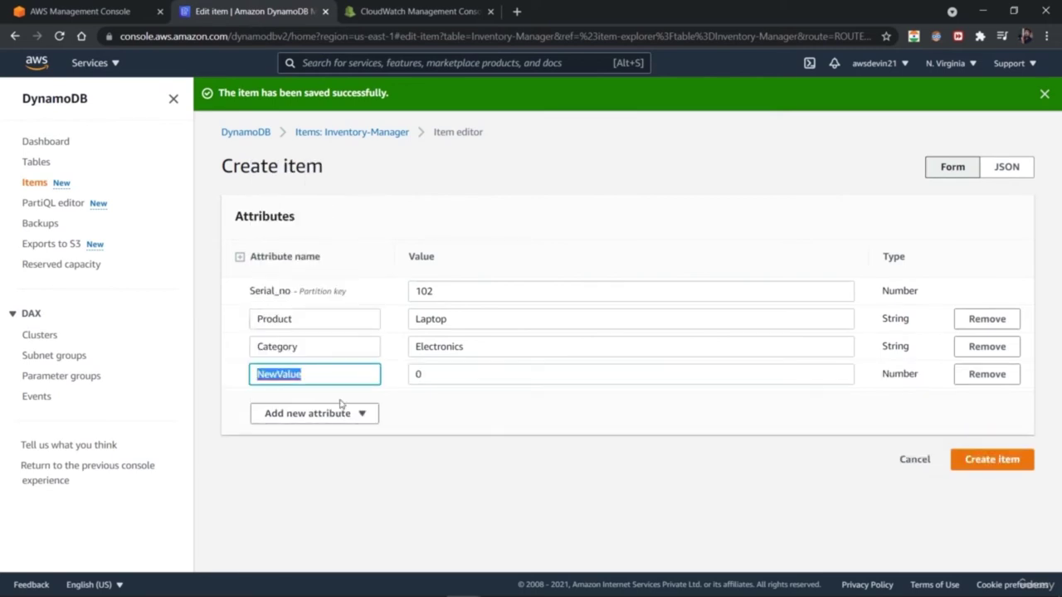
text(Quantity)
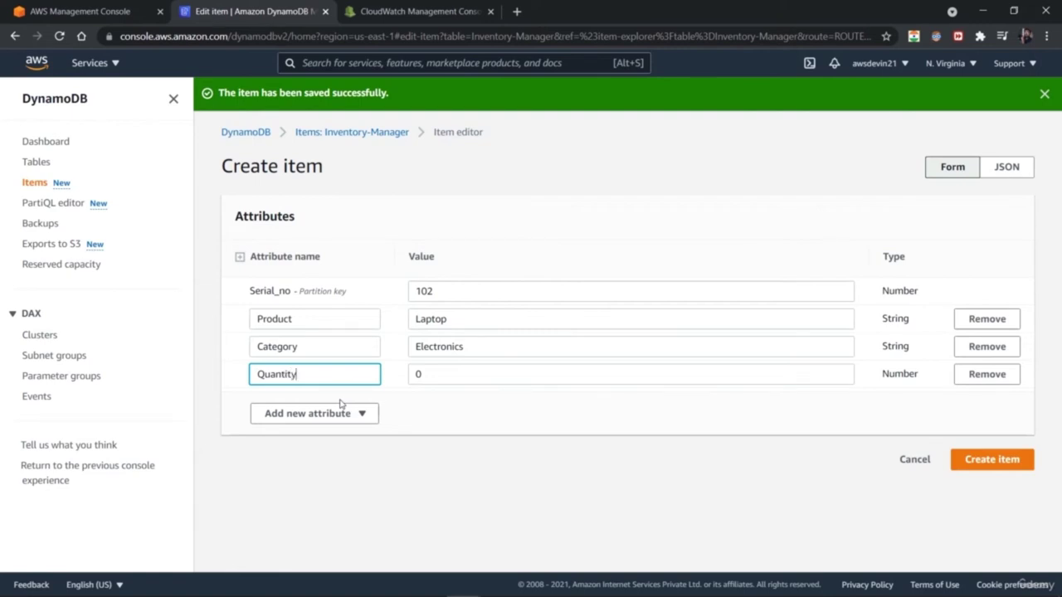
click(452, 377)
double_click(451, 377)
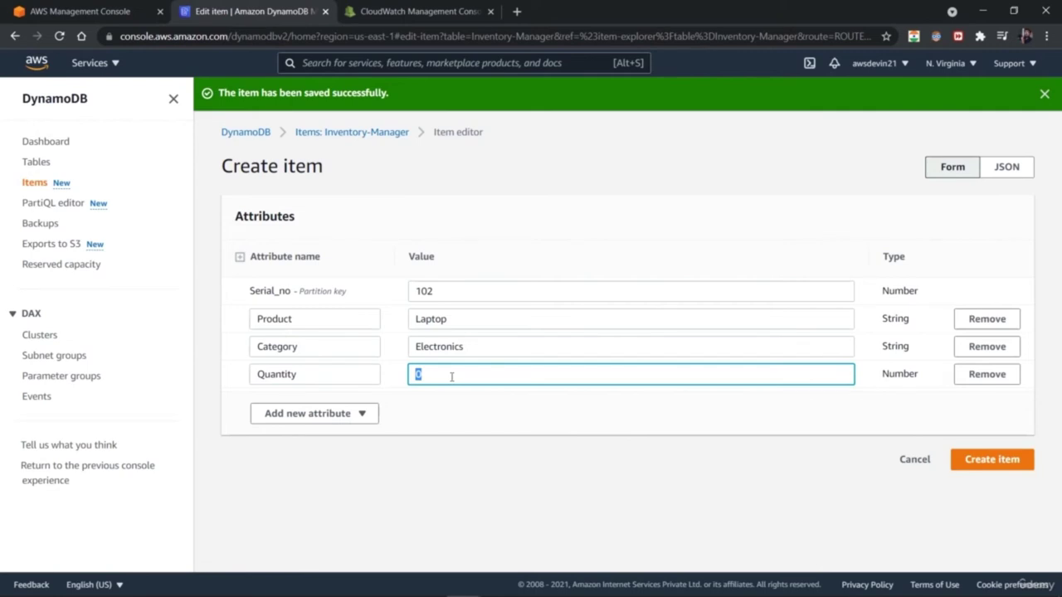
text(10)
- Add a Boolean attribute named Is Available set to True to the Laptop item and create the item
click(320, 421)
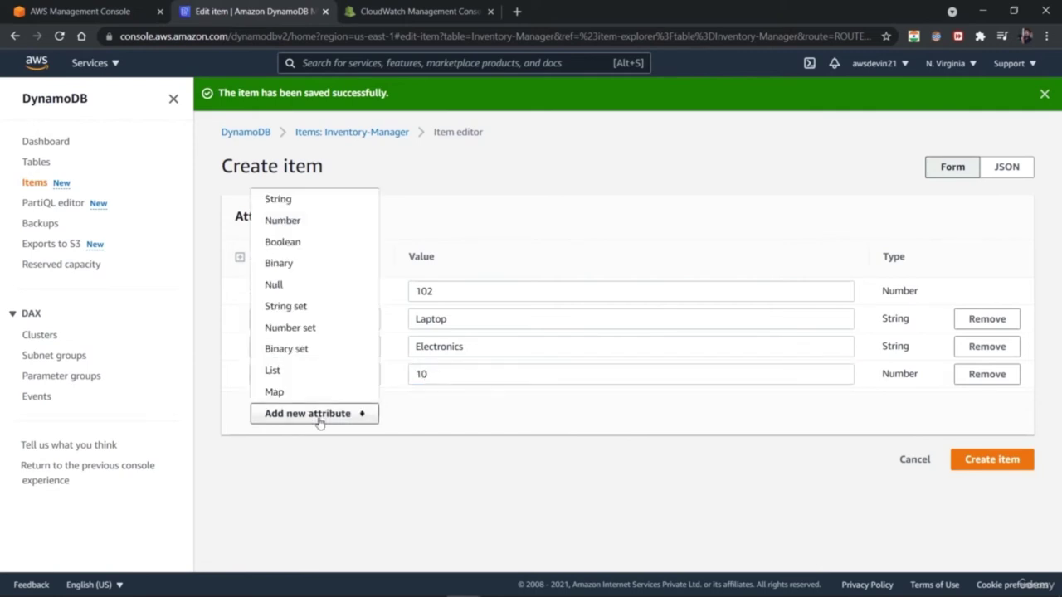
click(317, 243)
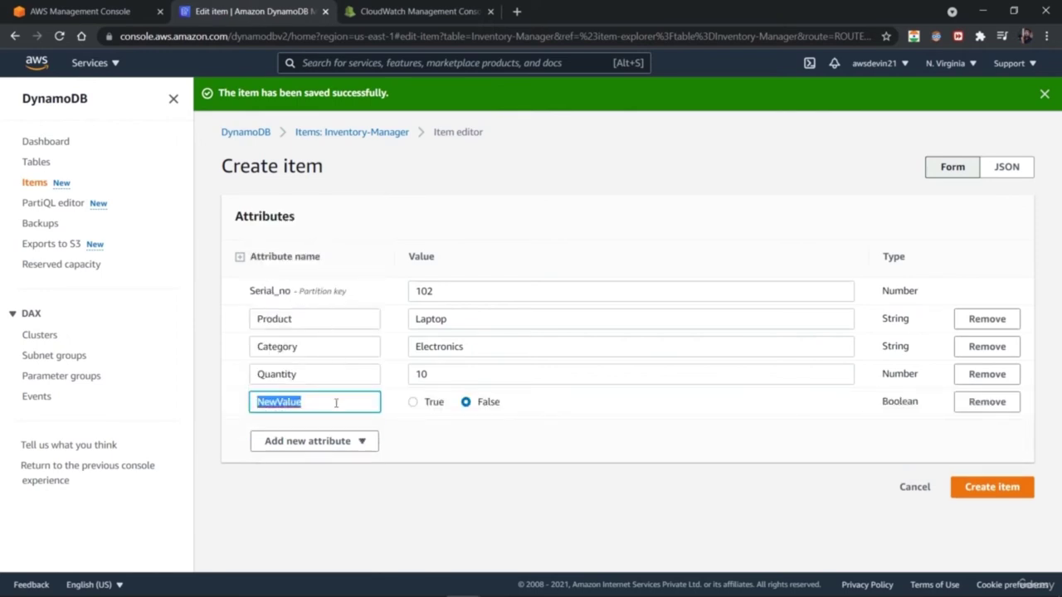
text(Is Available)
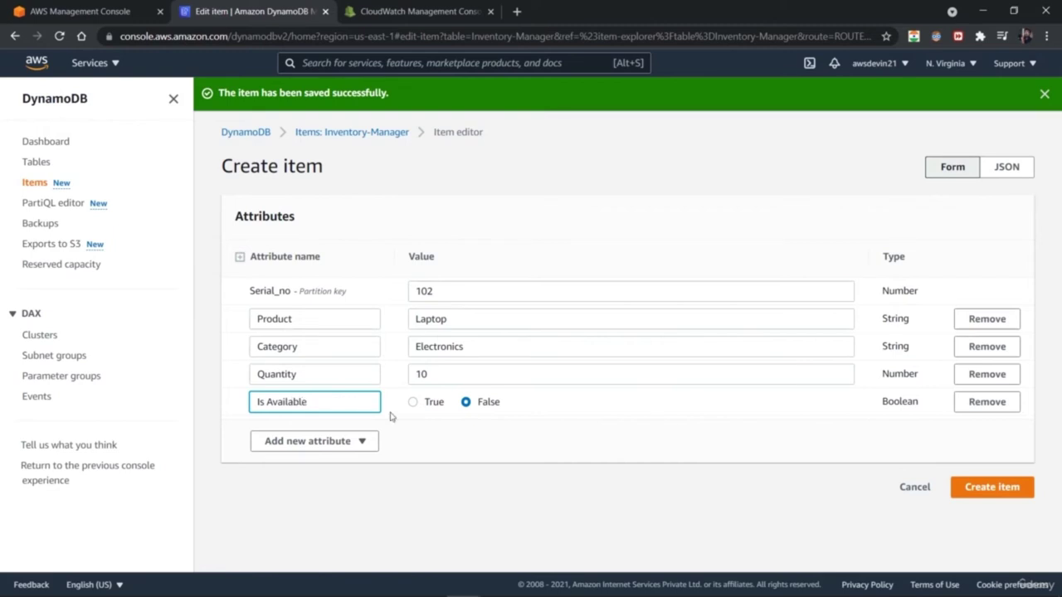
click(414, 403)
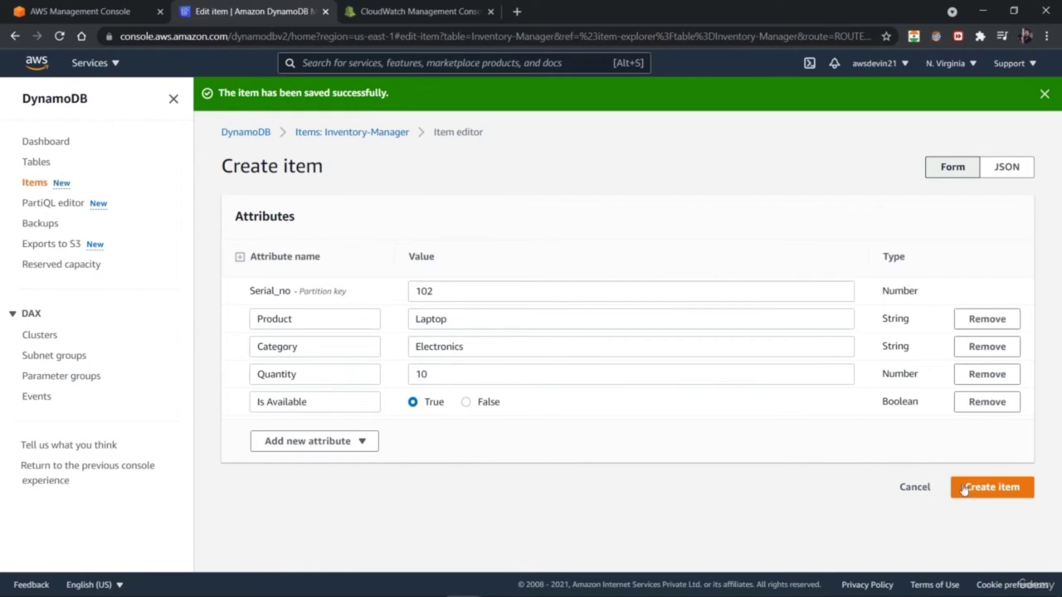
click(990, 492)
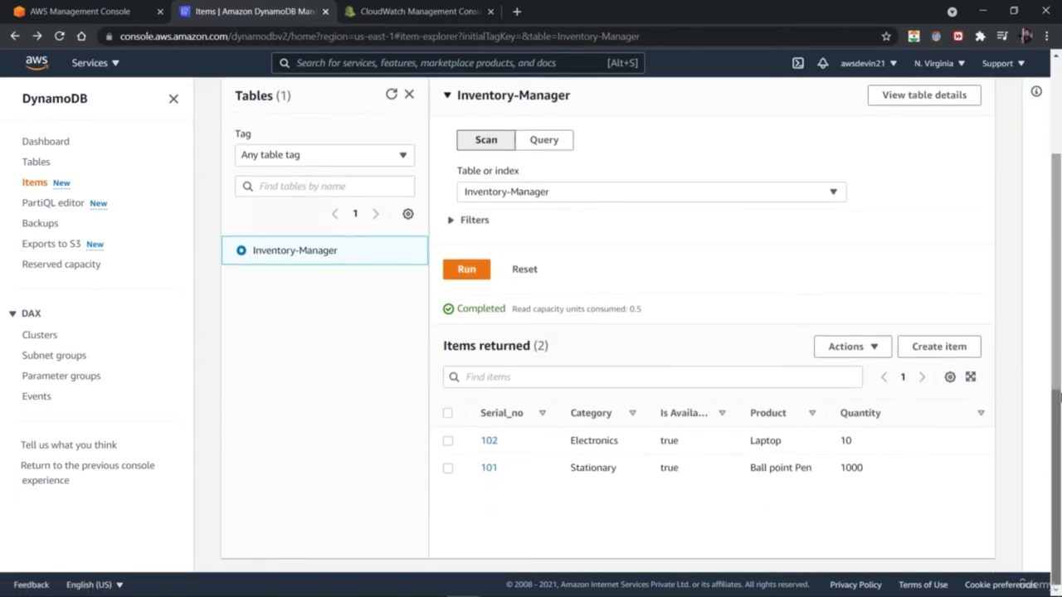
click(952, 351)
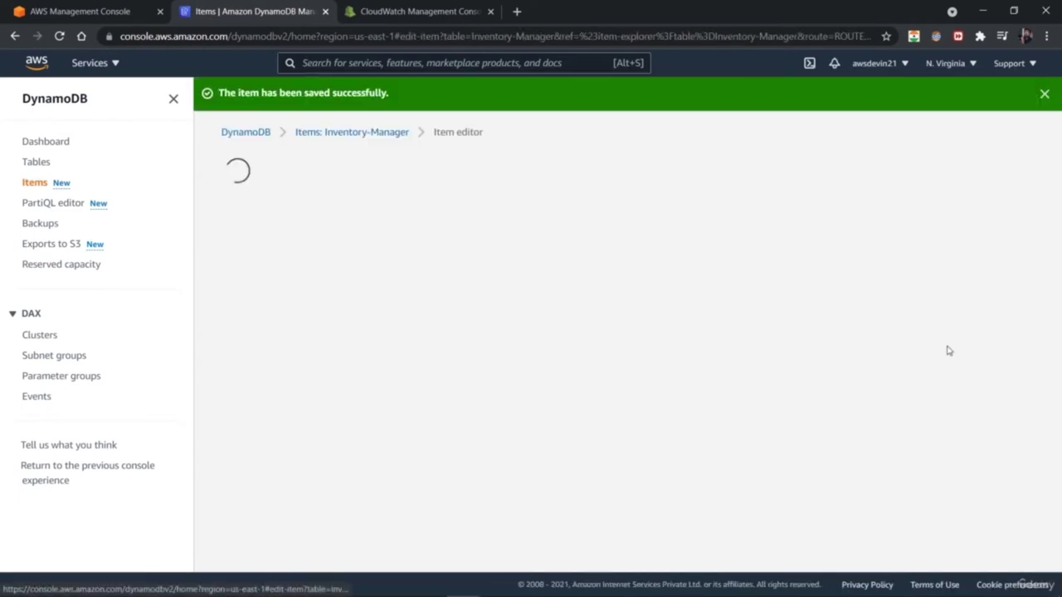
click(1004, 168)
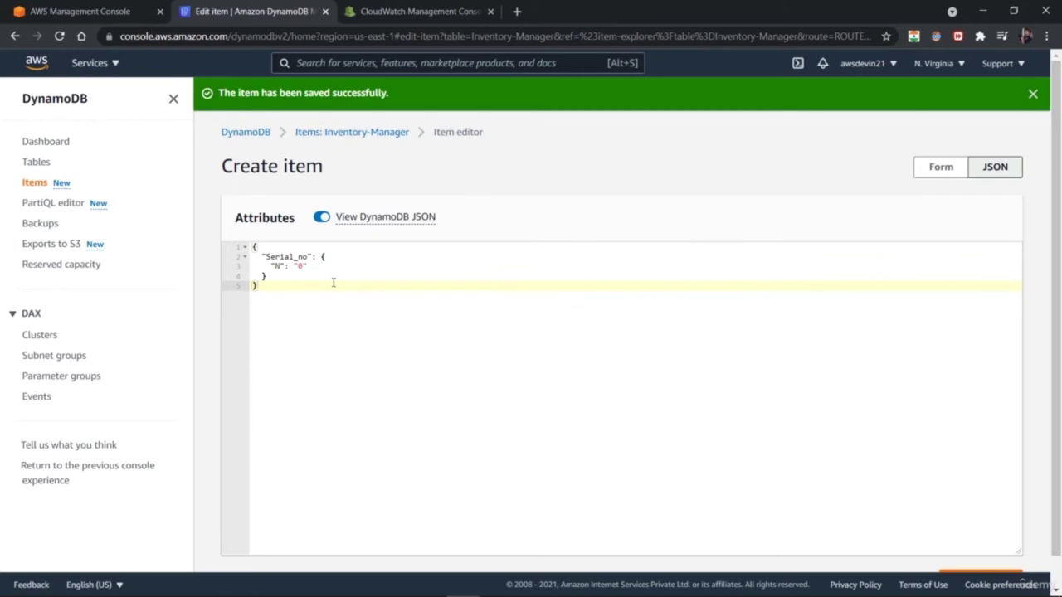
click(931, 167)
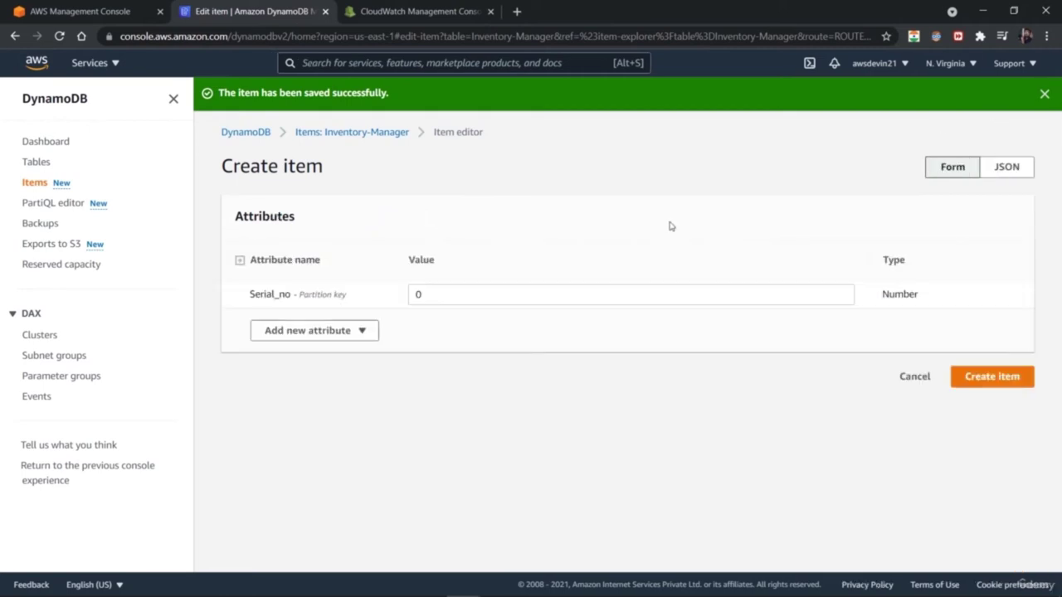
click(906, 377)
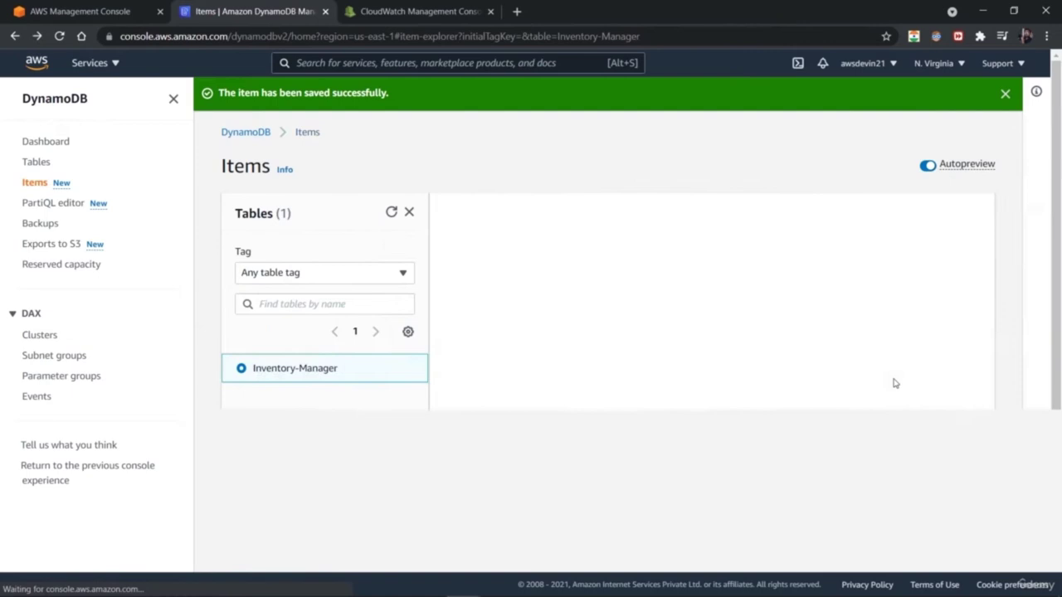
- Open item 101 and copy its complete DynamoDB JSON
scroll(775, 366, down, 2)
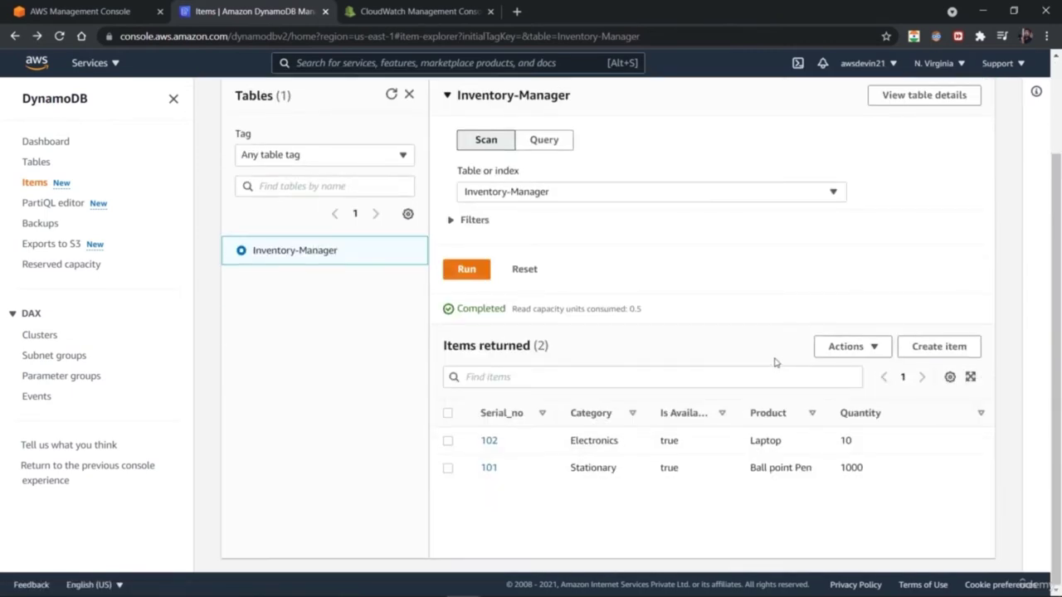
click(488, 467)
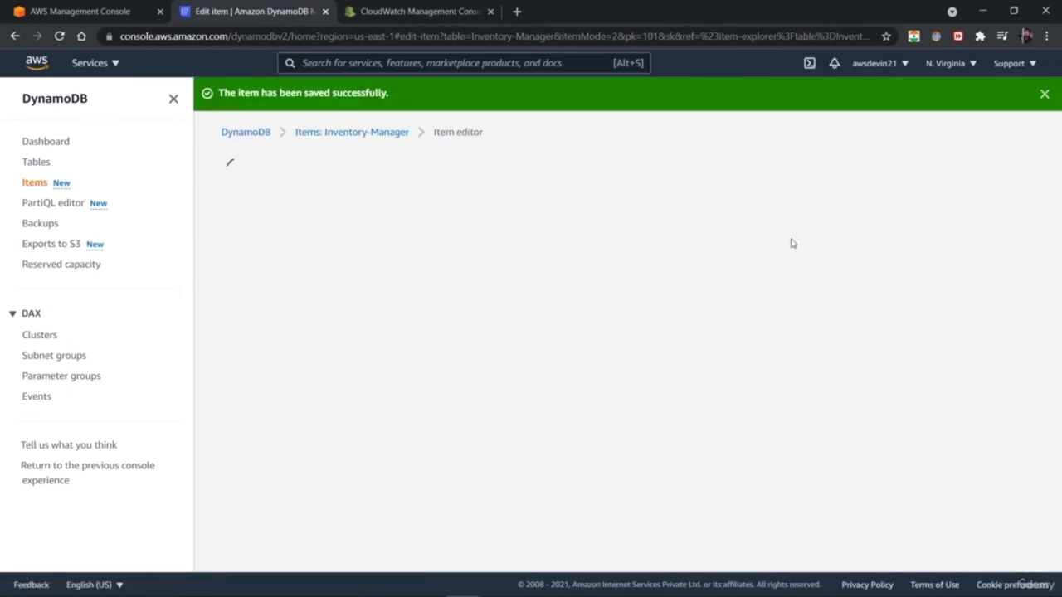
click(1011, 172)
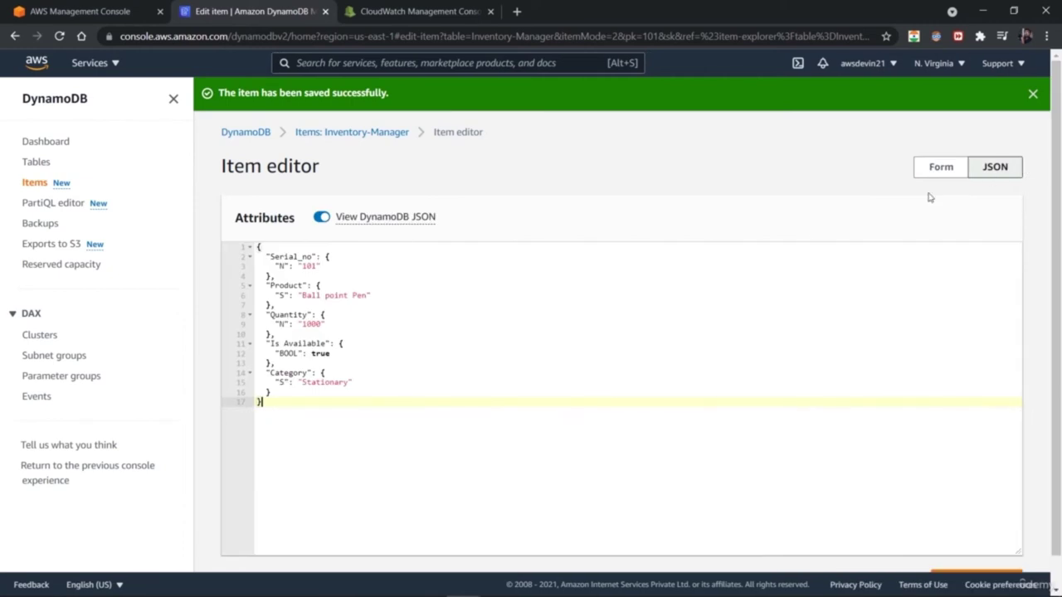
drag(292, 415, 222, 235)
key(ctrl+c)
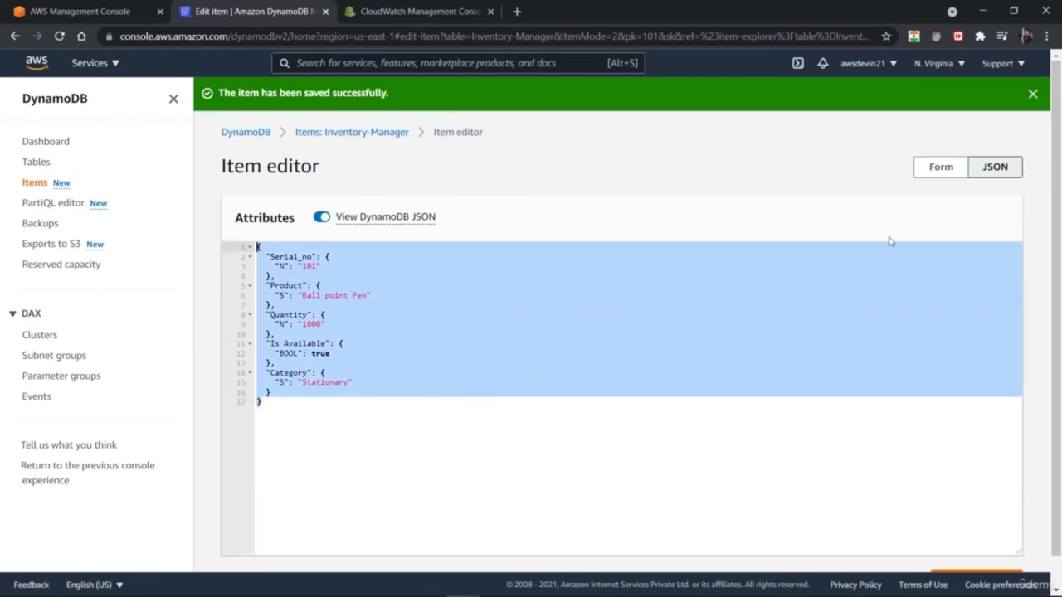
click(938, 169)
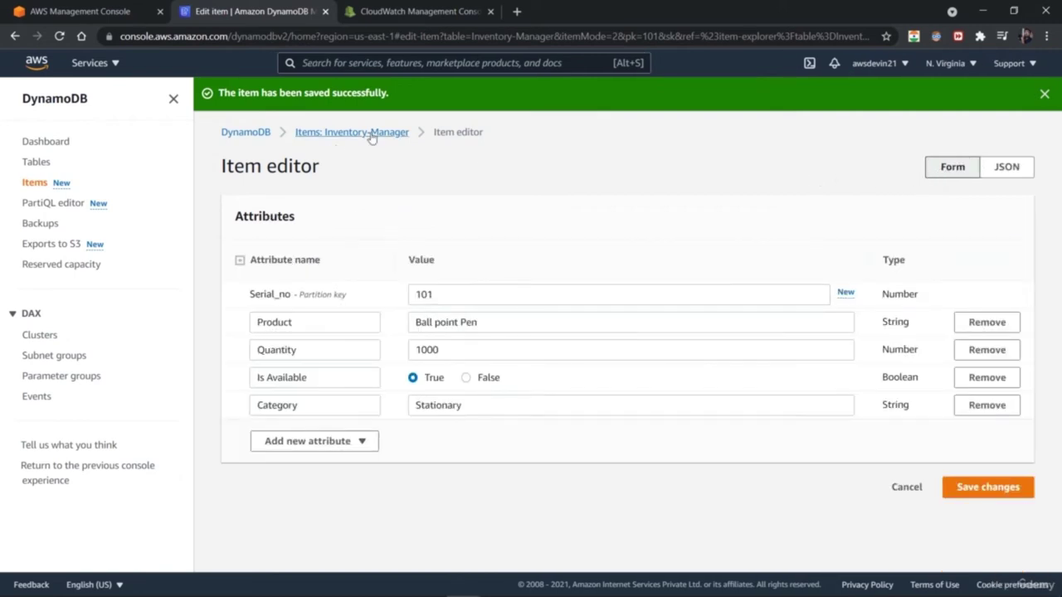
- Start another item in the Inventory-Manager table and replace its default JSON with the copied item JSON
click(370, 133)
scroll(702, 346, down, 2)
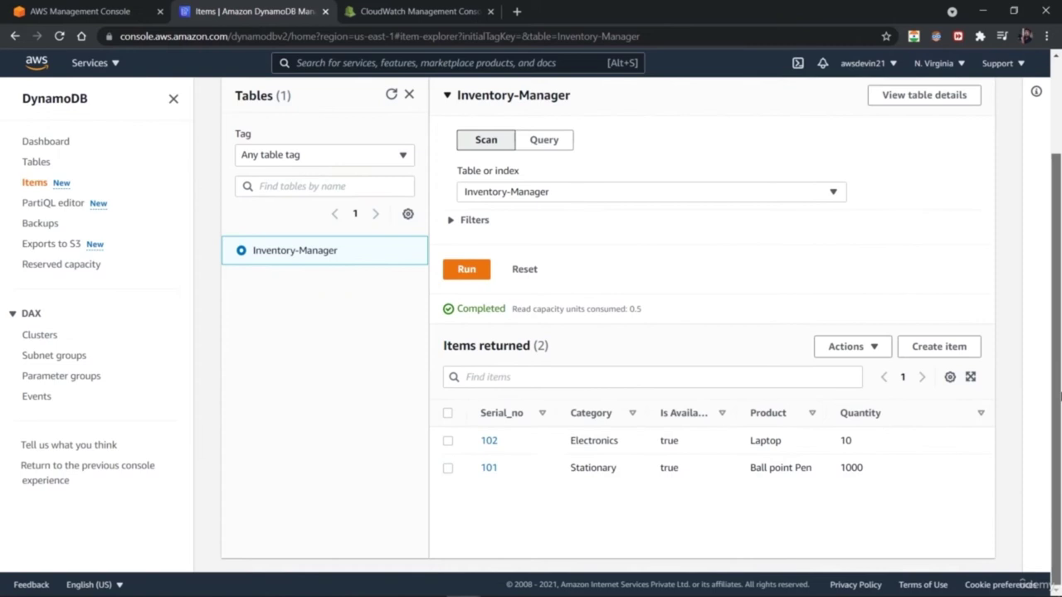
click(930, 348)
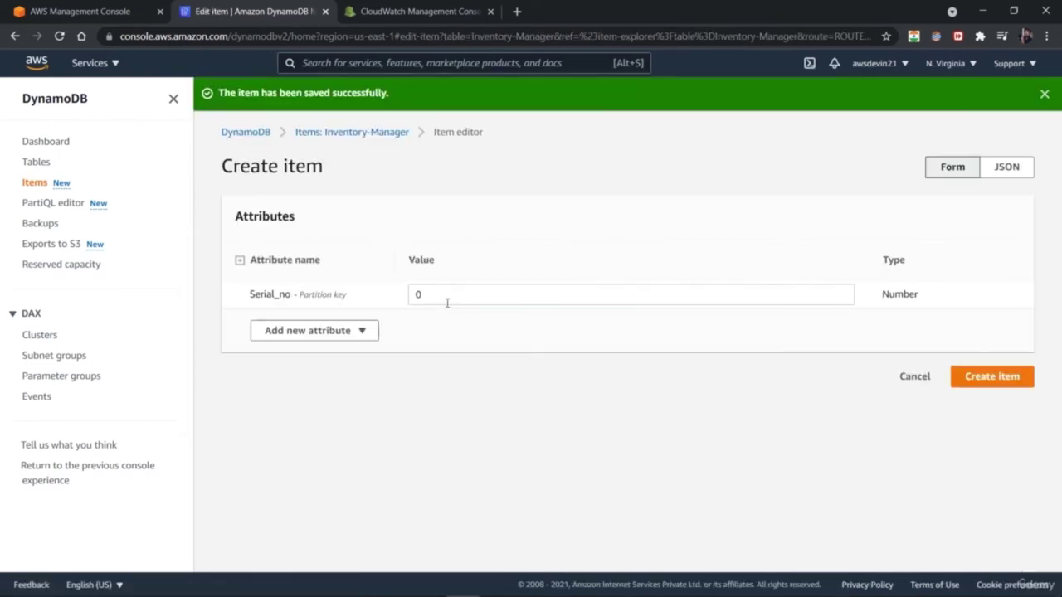
click(1007, 167)
drag(503, 373, 199, 244)
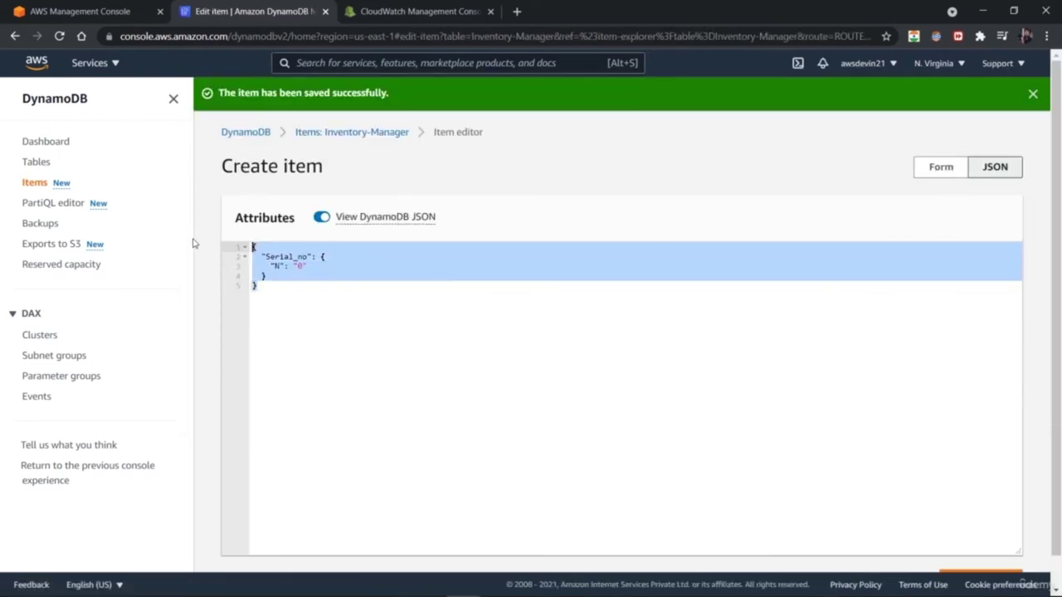
key(ctrl+v)
- Change Serial_no to 103 and Product to Oranges in the pasted JSON
click(318, 266)
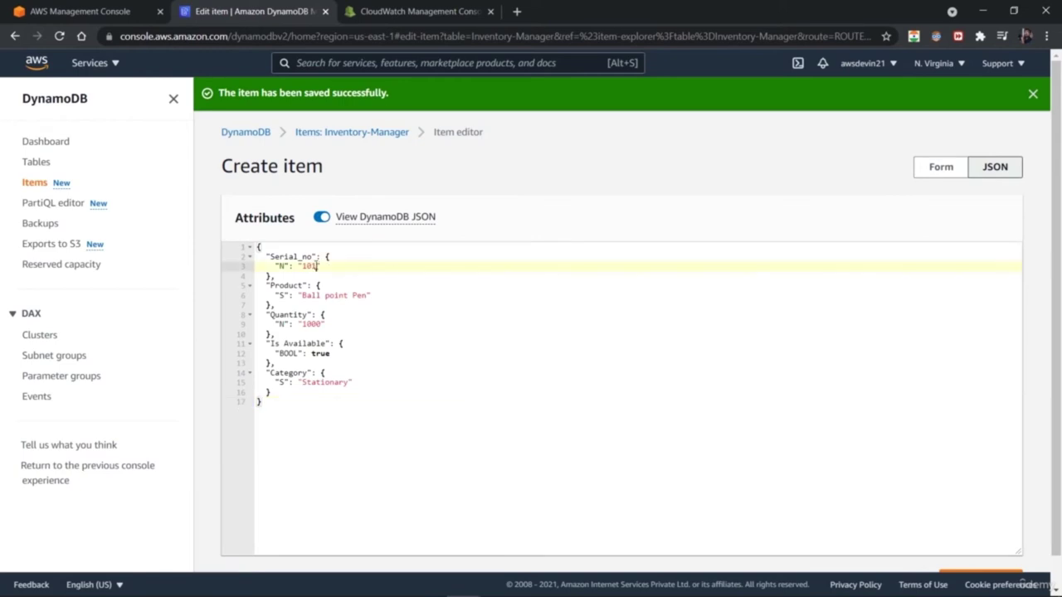
text(3)
drag(302, 295, 366, 297)
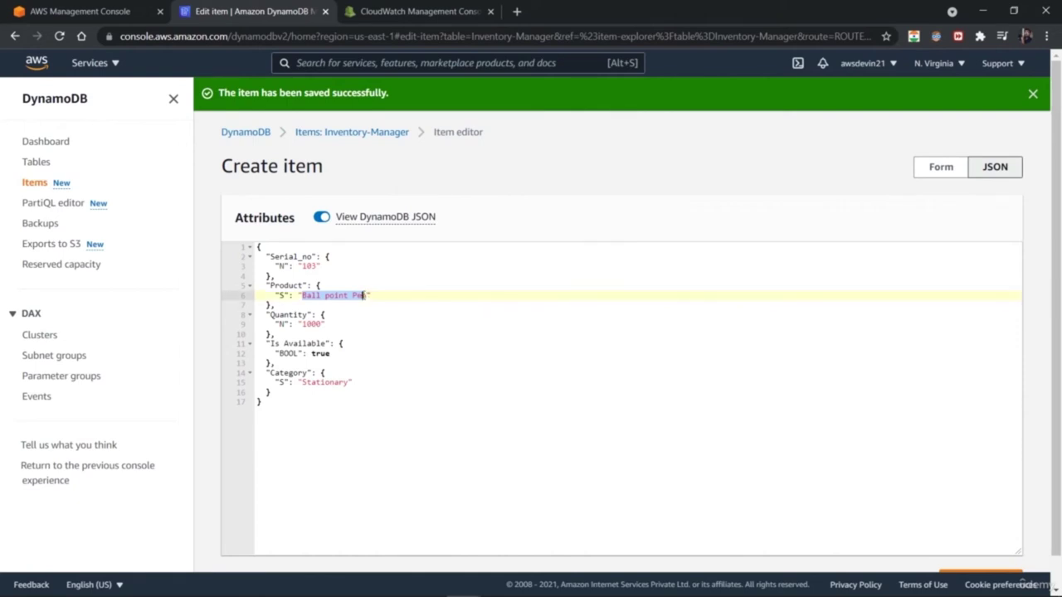
text(N)
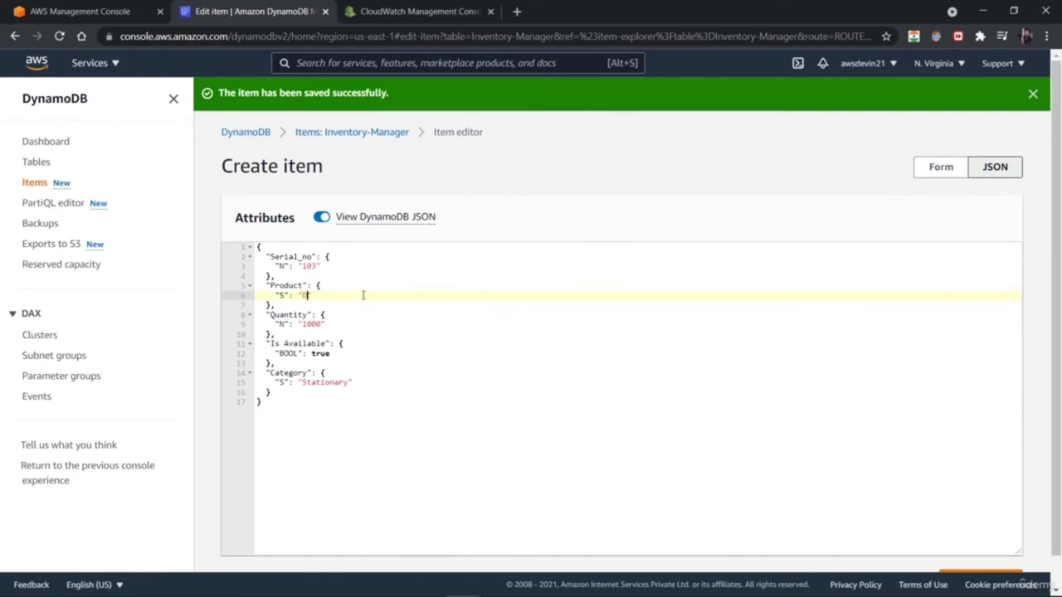
text(ranges)
- Set the Category to Eatables and the Quantity to 200 in the Oranges JSON, and create the item
drag(304, 385, 348, 383)
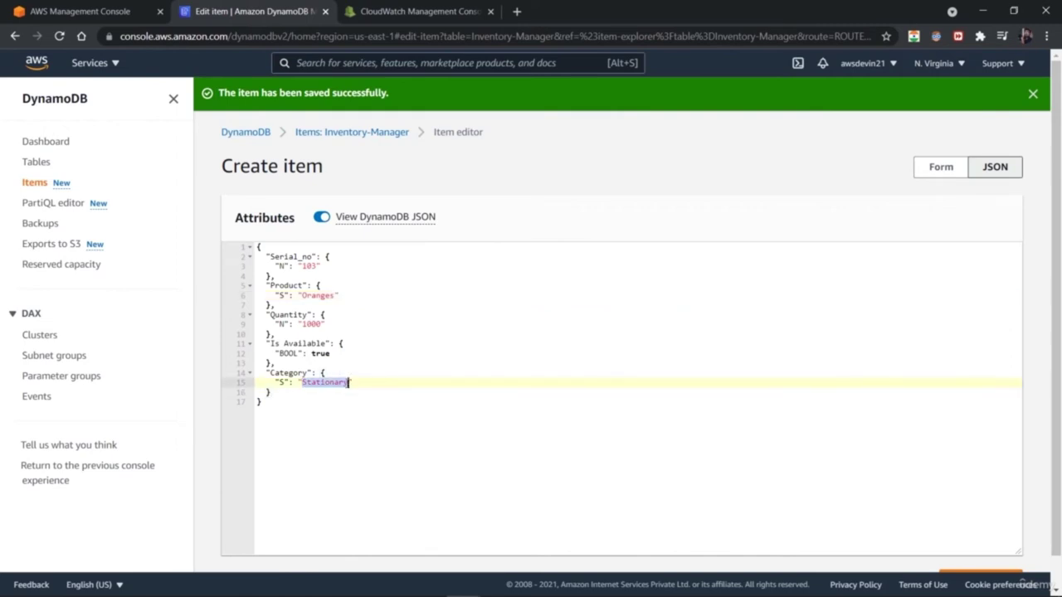
text(Eatables)
drag(301, 325, 318, 324)
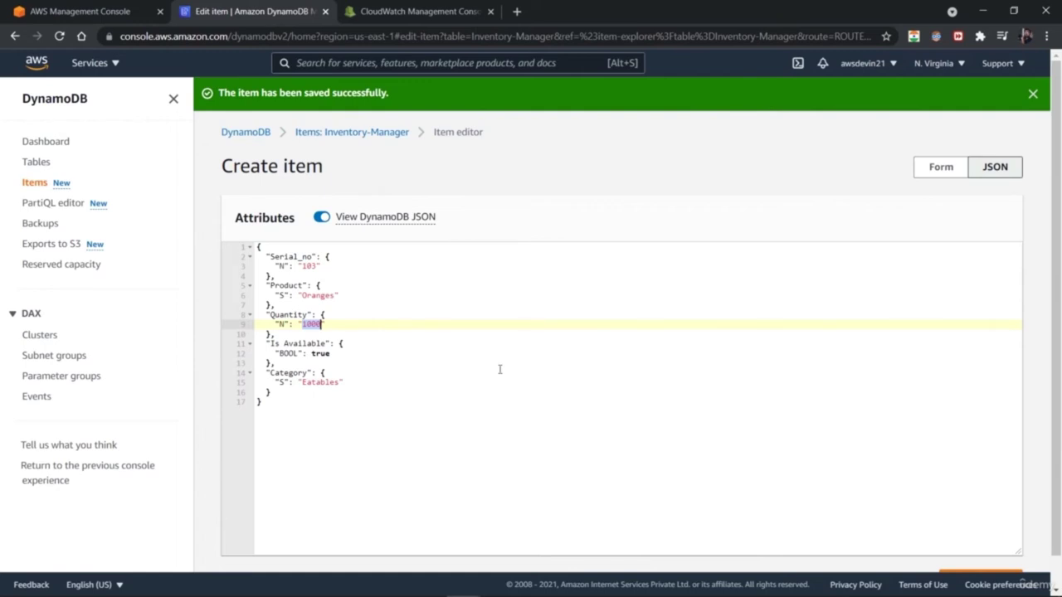
text(200)
click(986, 547)
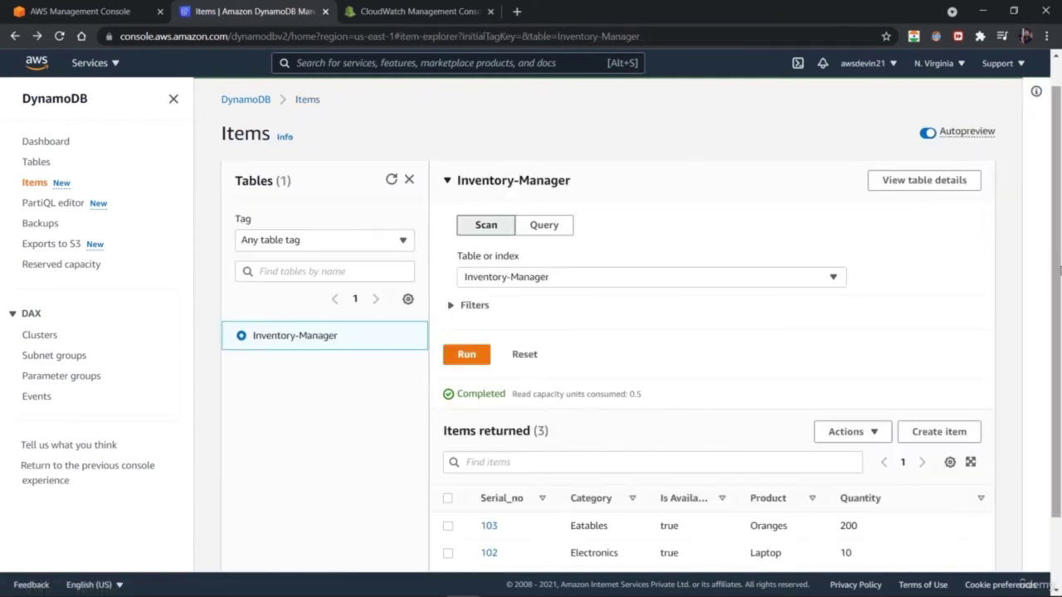
- Start a further Inventory-Manager item and paste the copied Ball point Pen JSON over its default content
scroll(1060, 282, down, 1)
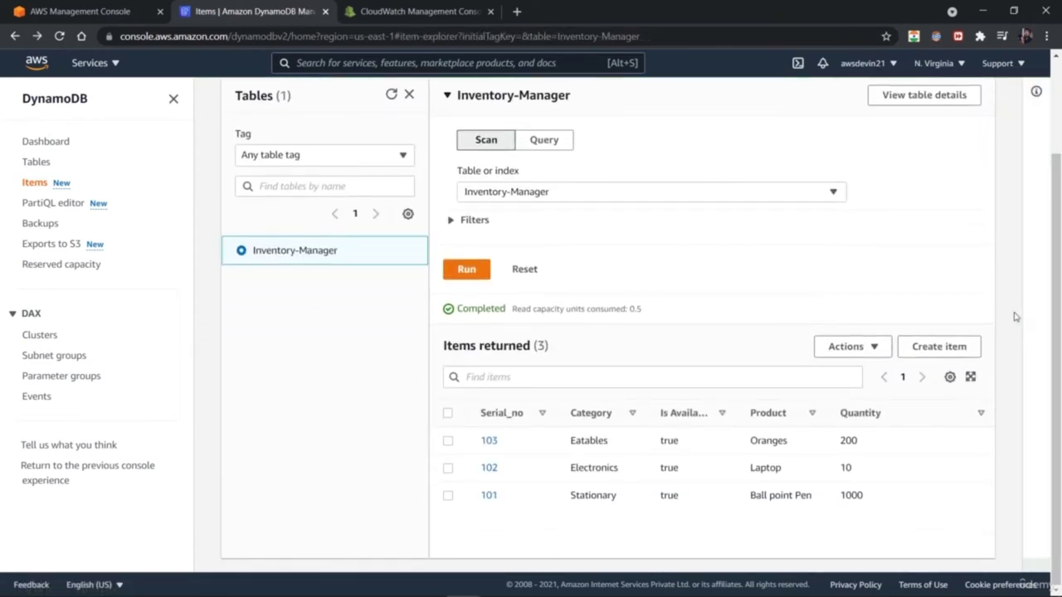
click(938, 346)
drag(512, 301, 122, 213)
key(ctrl+v)
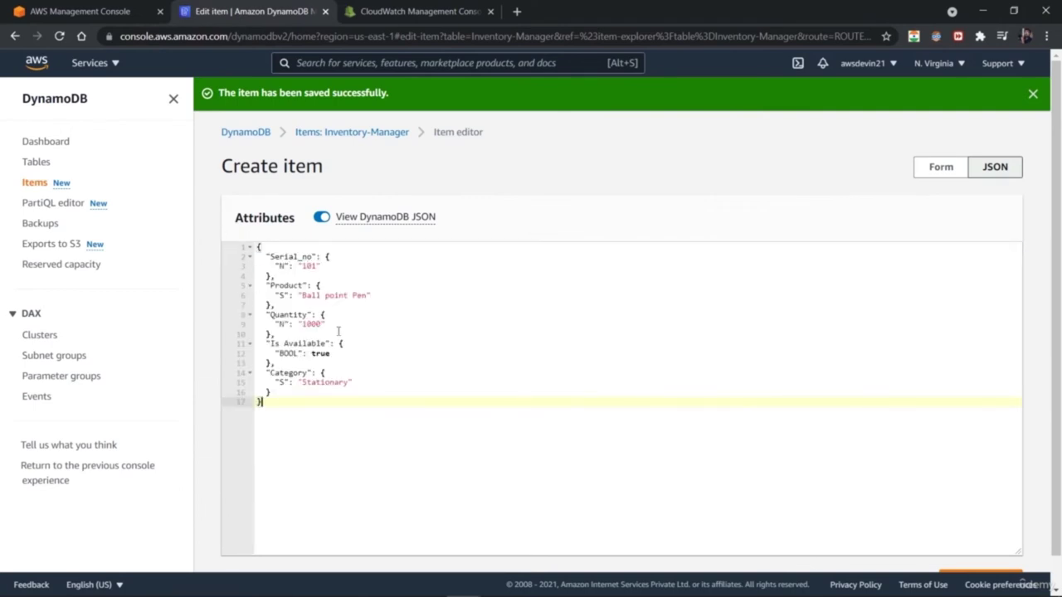
- Clear the Quantity value and set Is Available to false in the new item's JSON
drag(302, 324, 317, 325)
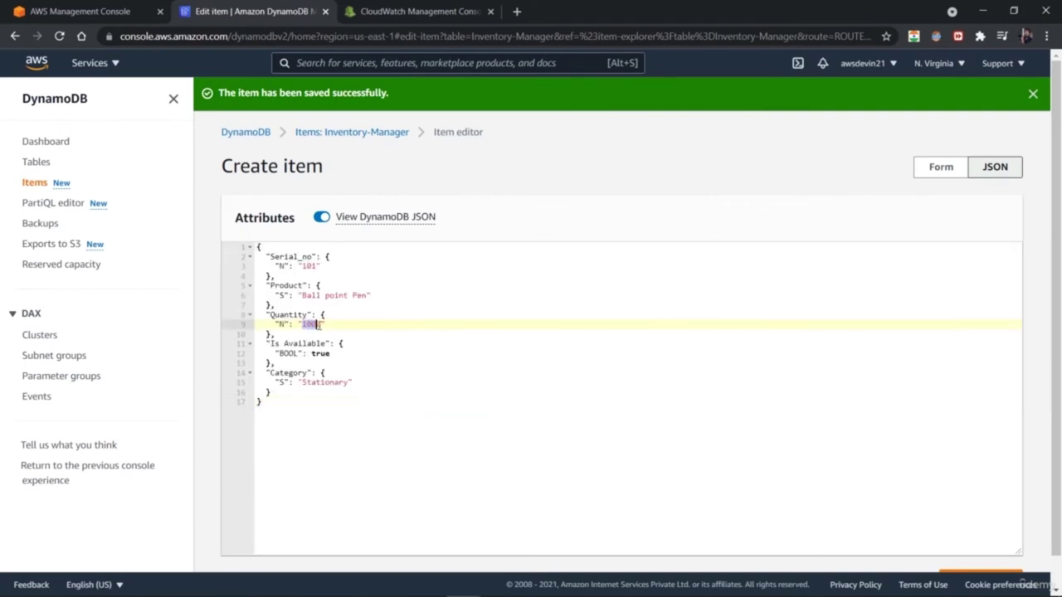
key(BackSpace)
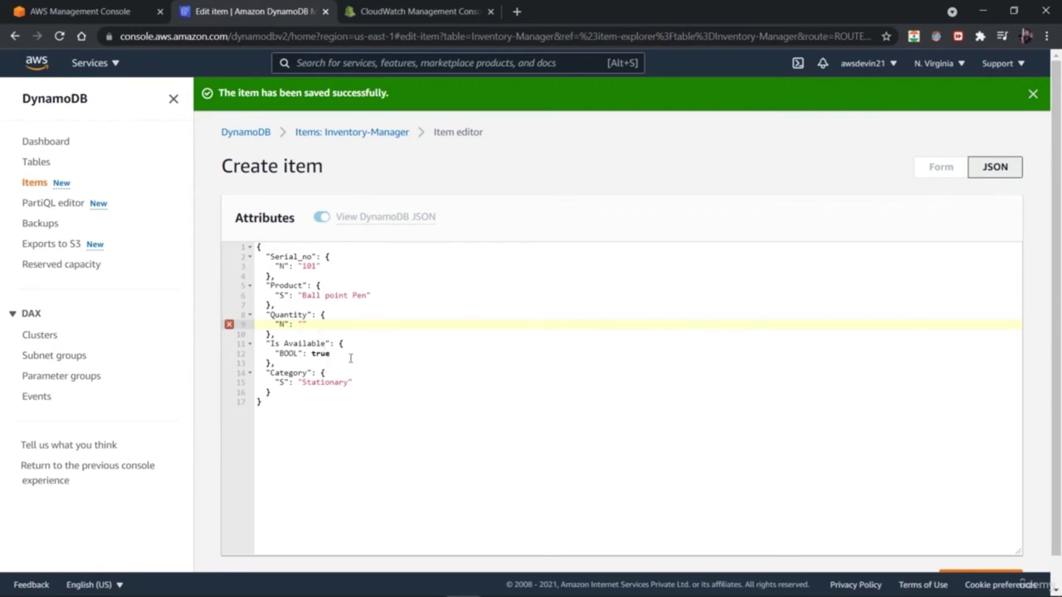
drag(313, 353, 331, 355)
text(false)
- Set Product to Ink Pad and Serial_no to 105 in the new item's JSON
click(303, 295)
drag(302, 296, 365, 295)
text(Ink Pad)
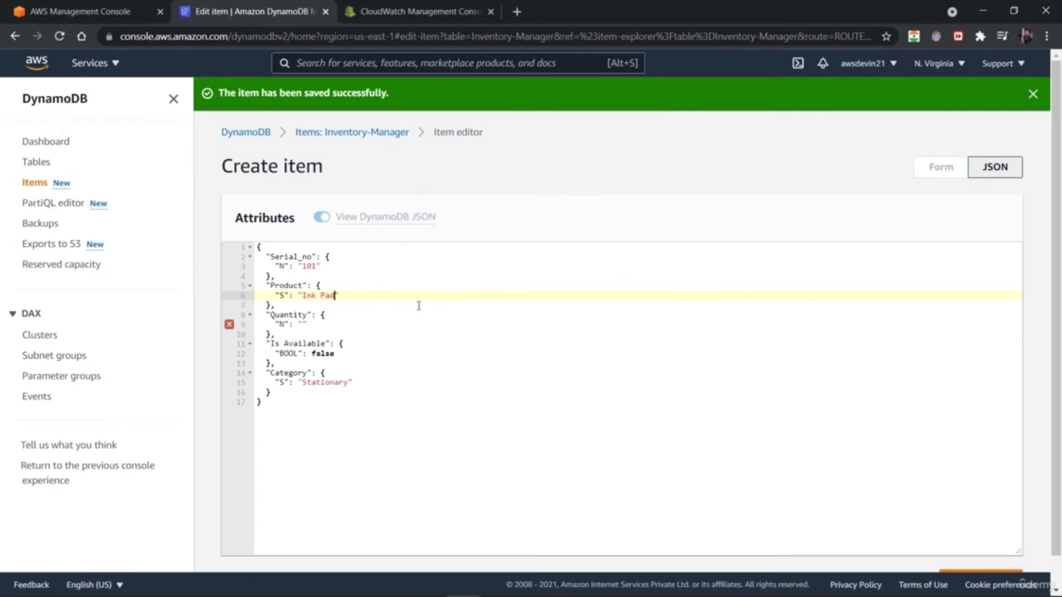
click(317, 266)
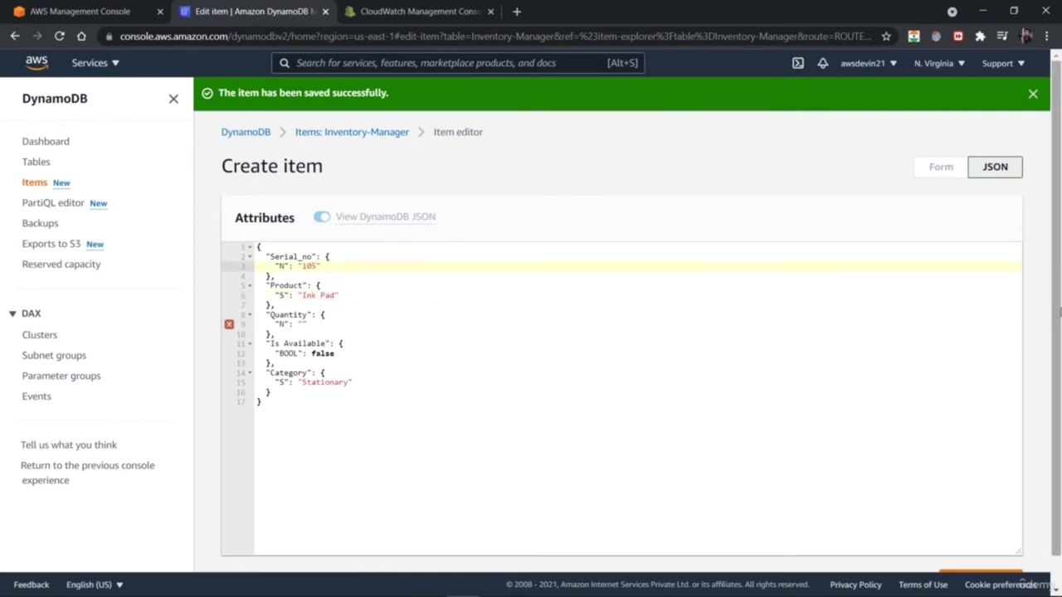
- Try to create the Ink Pad item with an empty Quantity, and again with a blank space as its value
scroll(1057, 401, down, 1)
click(980, 547)
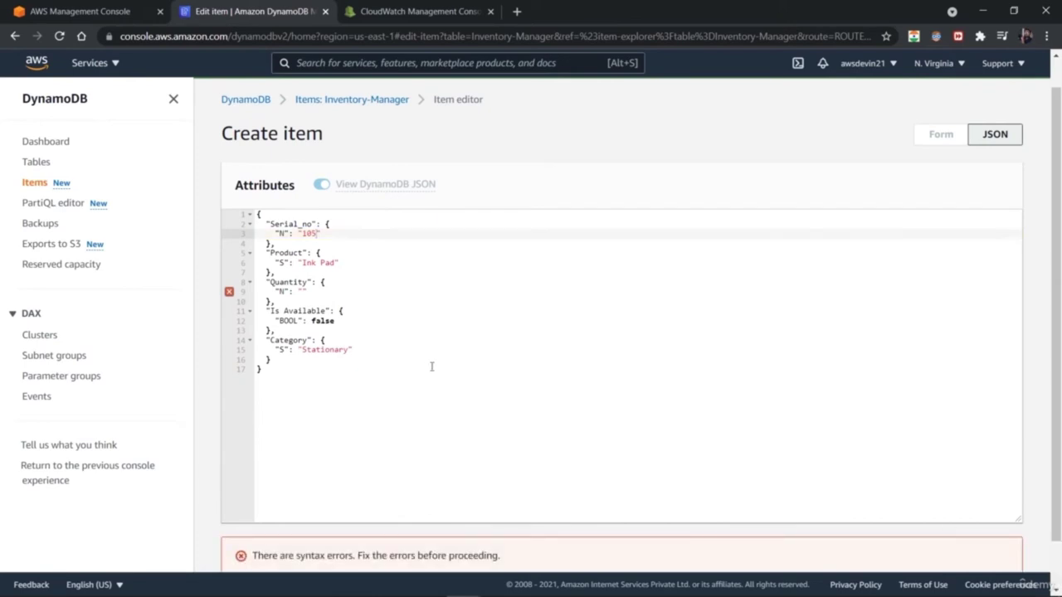
click(304, 291)
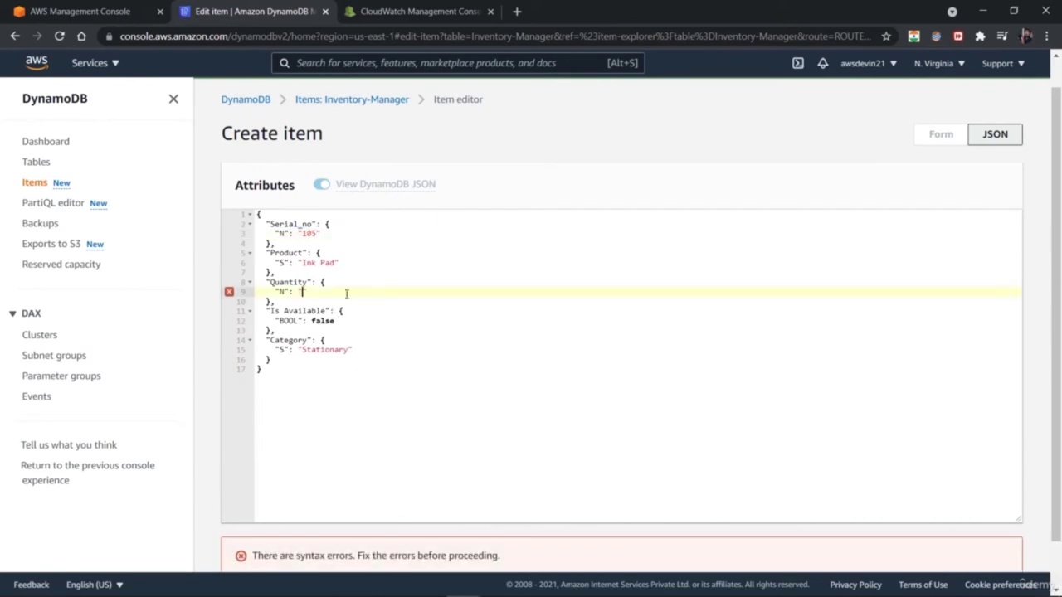
click(960, 543)
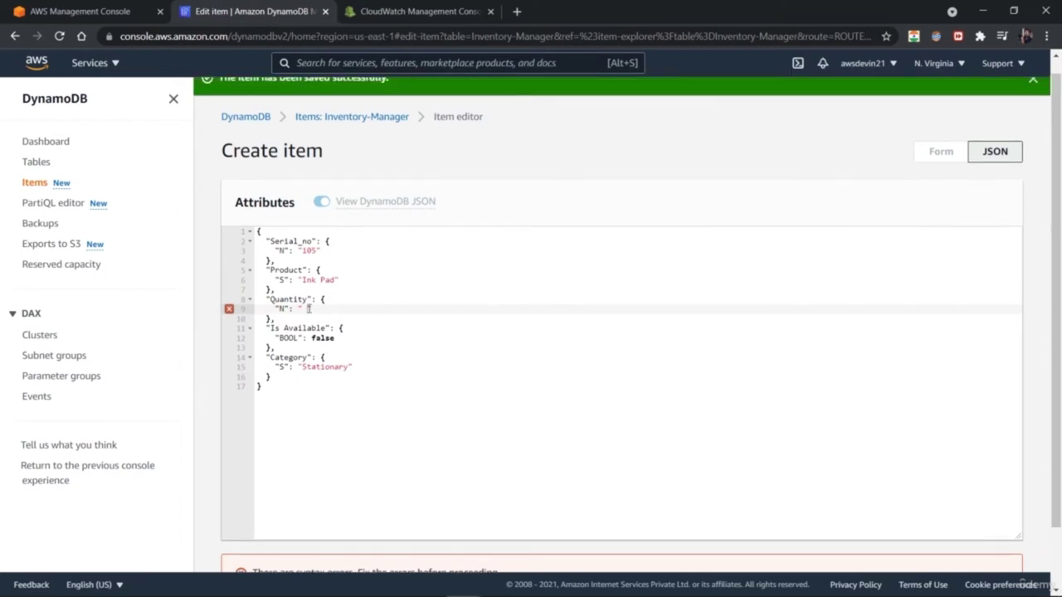
- Replace the blank Quantity value with 0 in the Ink Pad JSON
click(393, 311)
click(306, 308)
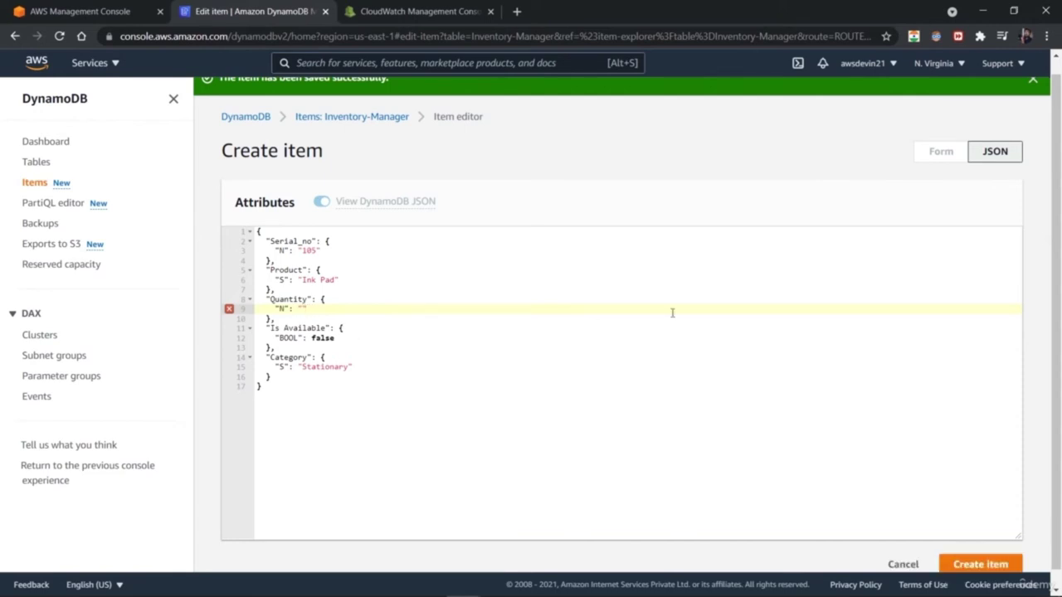
text(0)
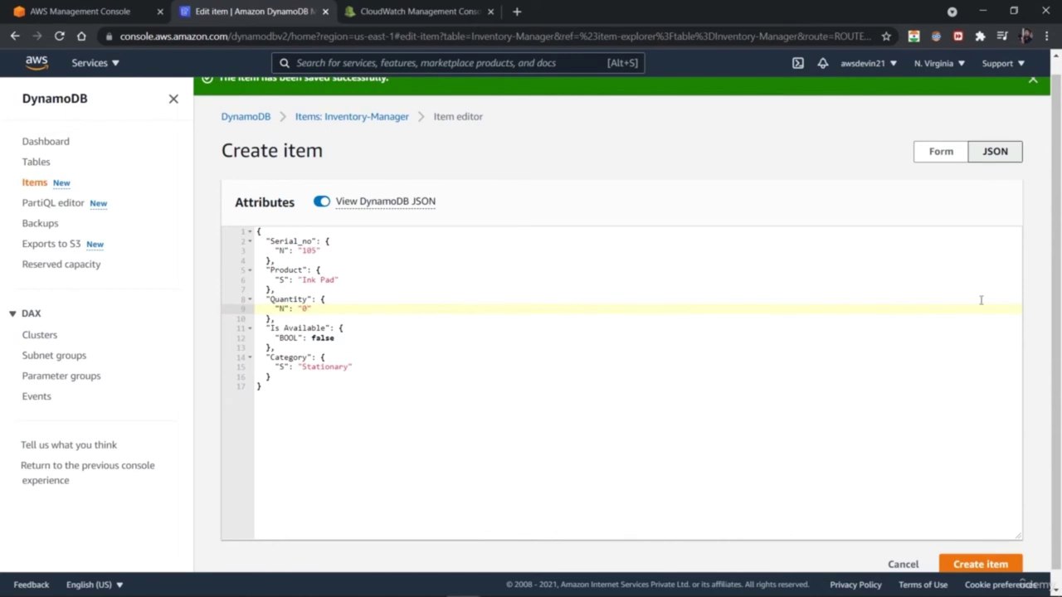
- Show the Ink Pad item as a form and clear its Quantity value
click(938, 156)
drag(454, 351, 387, 341)
key(BackSpace)
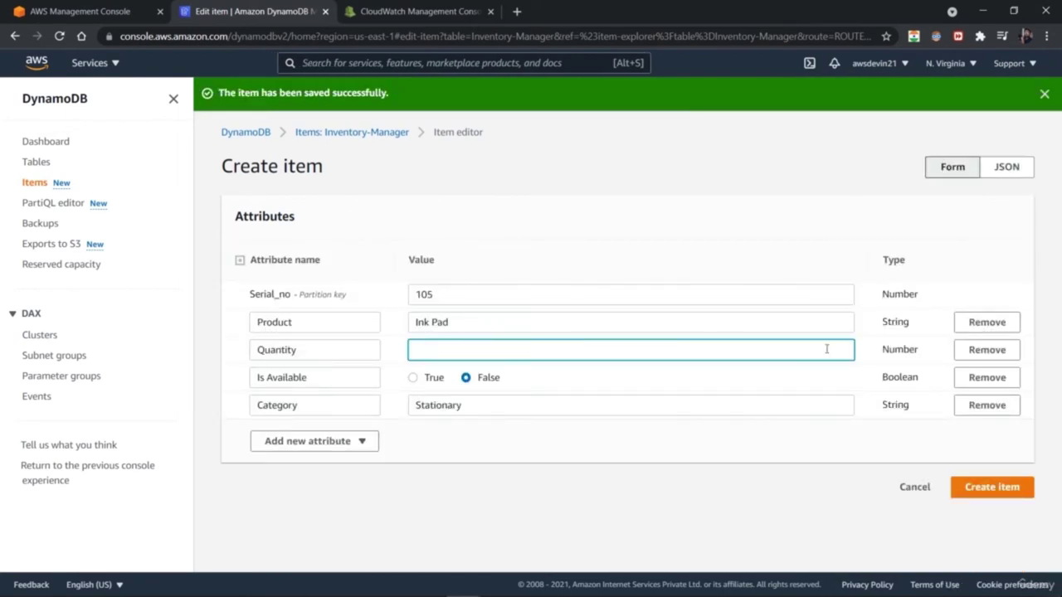
- Remove the Quantity attribute from the Ink Pad item, create the item and review the Inventory-Manager items
click(973, 352)
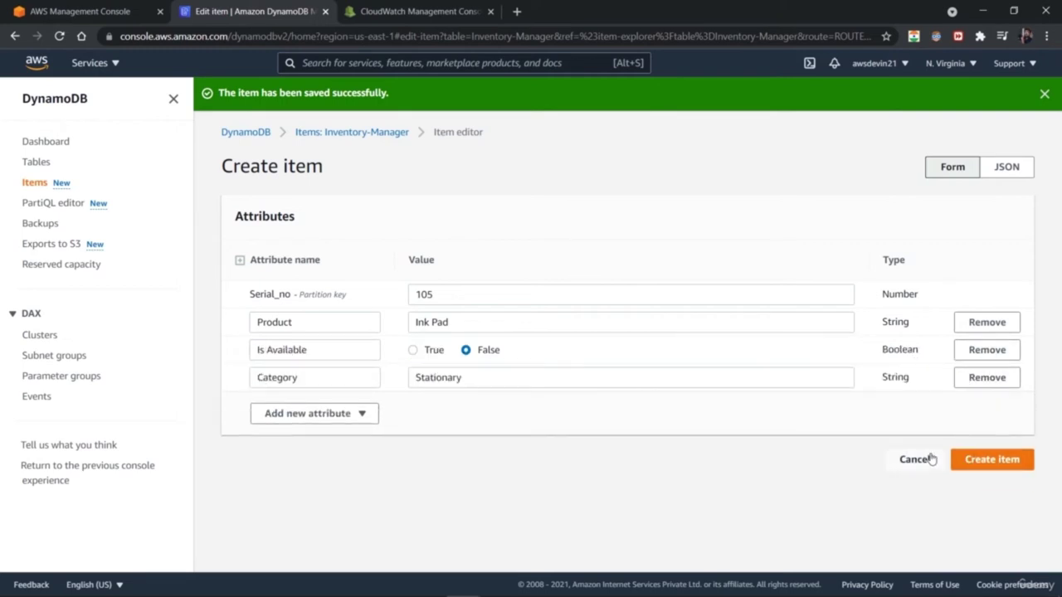
click(982, 466)
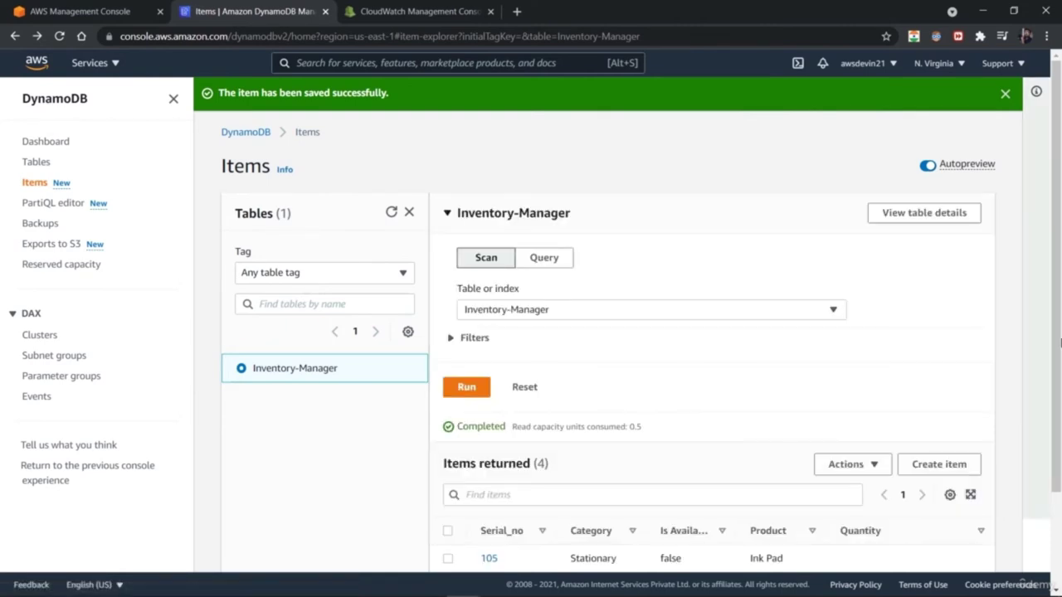
scroll(1058, 377, down, 2)
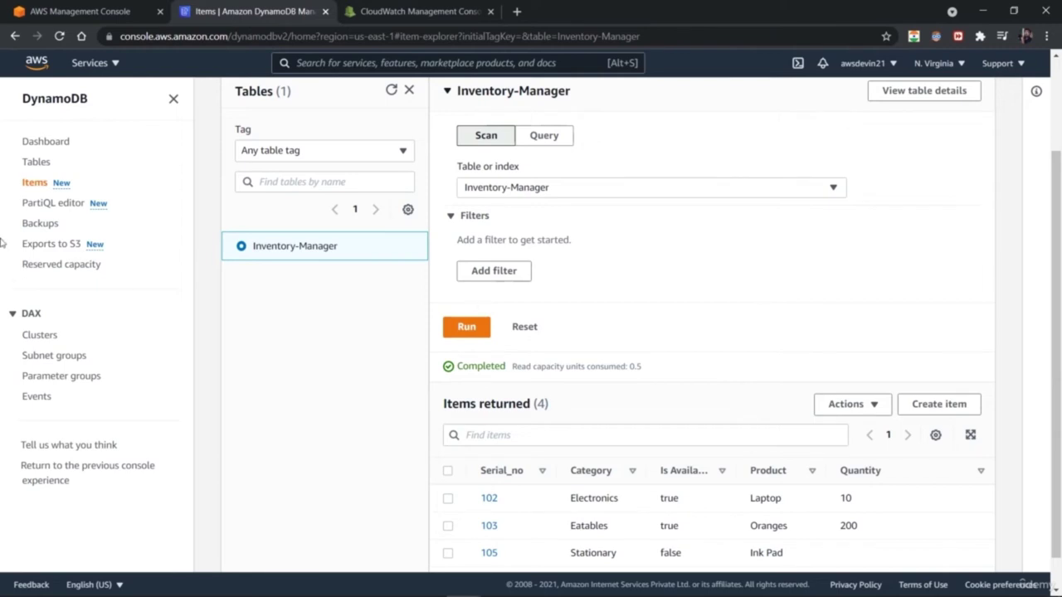
- Open the PartiQL editor, expand Inventory-Manager and run a scan query on the table
click(37, 163)
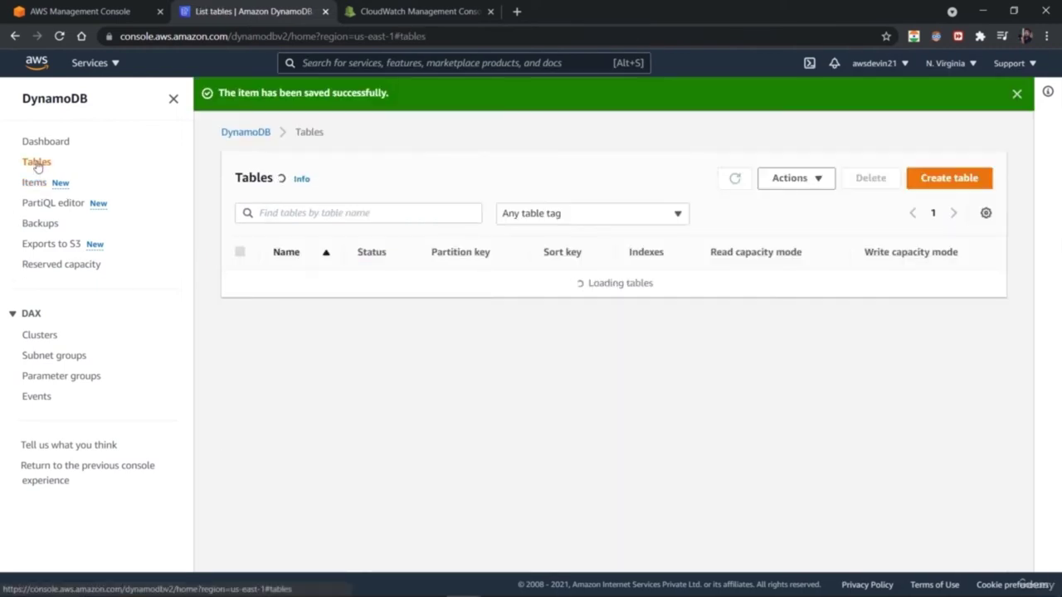
click(63, 207)
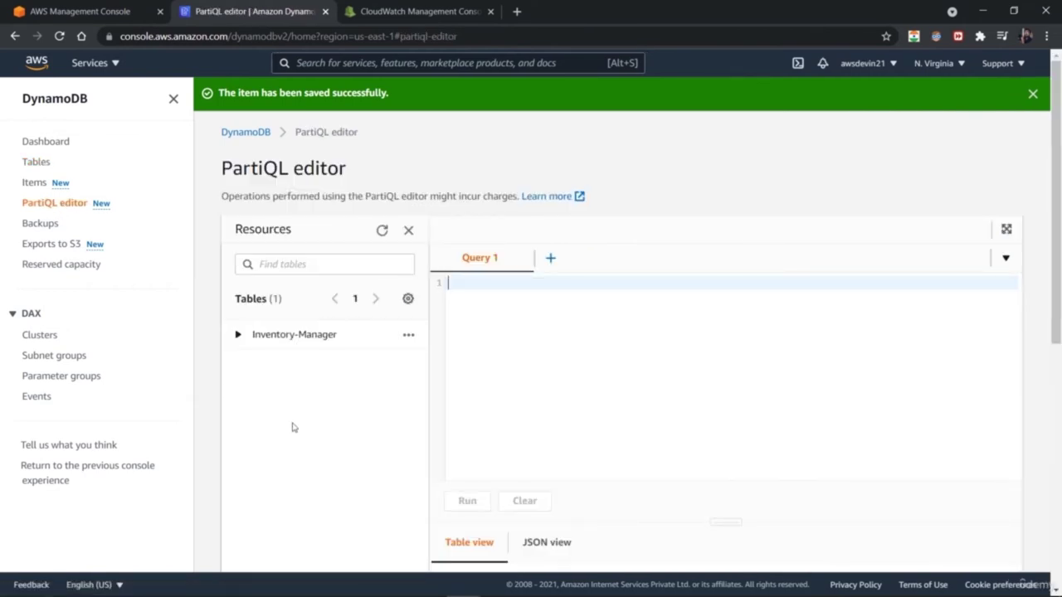
click(238, 336)
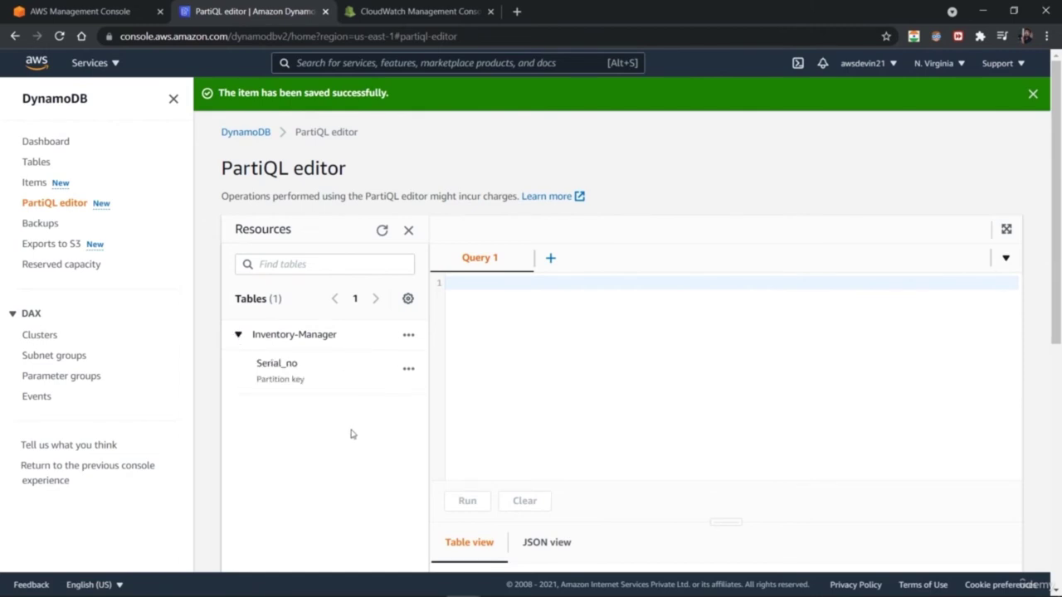
click(405, 337)
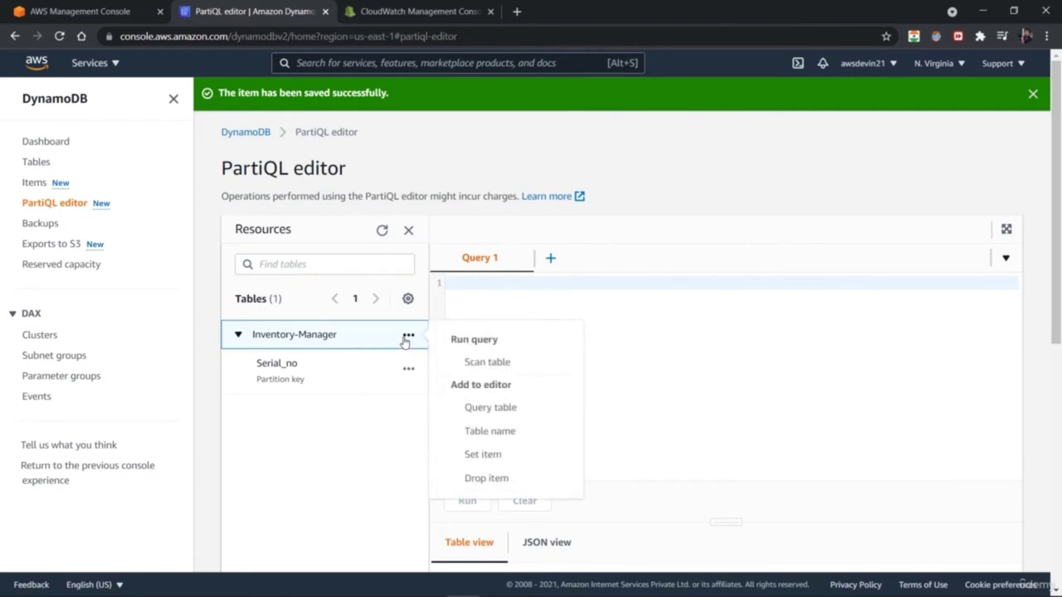
click(454, 362)
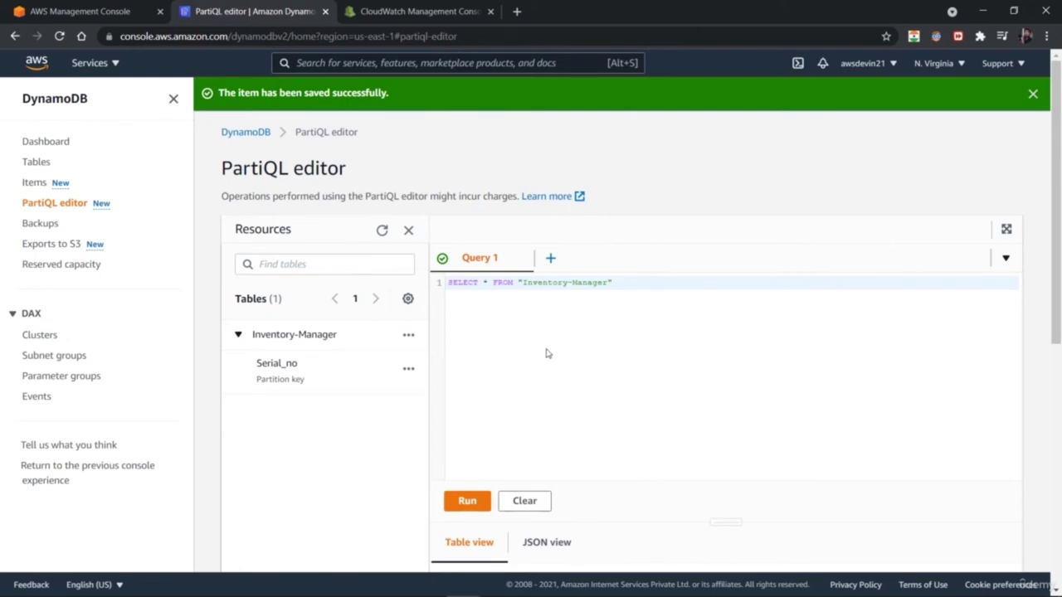
- Run the generated SELECT query on Inventory-Manager again
scroll(1059, 308, down, 1)
mouse_move(1059, 309)
mouse_down()
mouse_move(1060, 498)
mouse_move(1059, 308)
mouse_up()
click(468, 439)
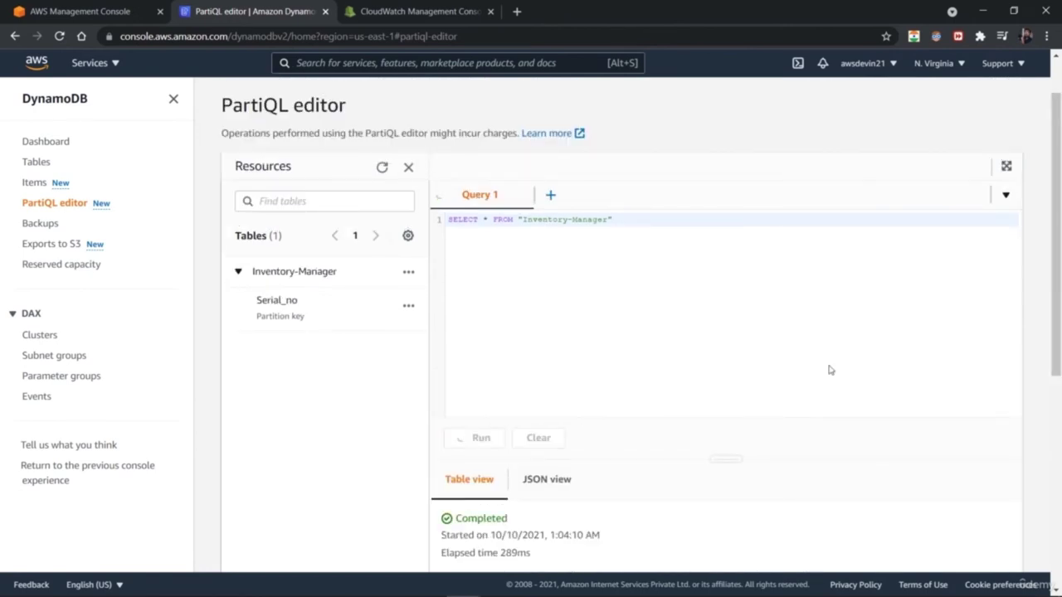
drag(1060, 199, 1044, 242)
- Extend the SELECT query with the condition where Quantity>10, run it and check the returned items
click(630, 166)
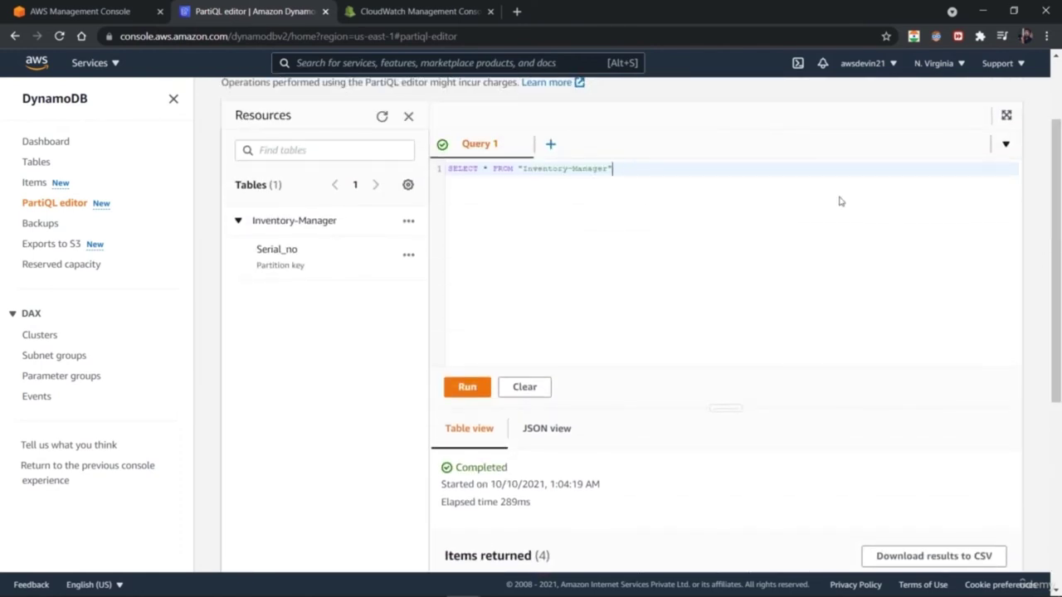
text(where)
drag(1057, 225, 1060, 352)
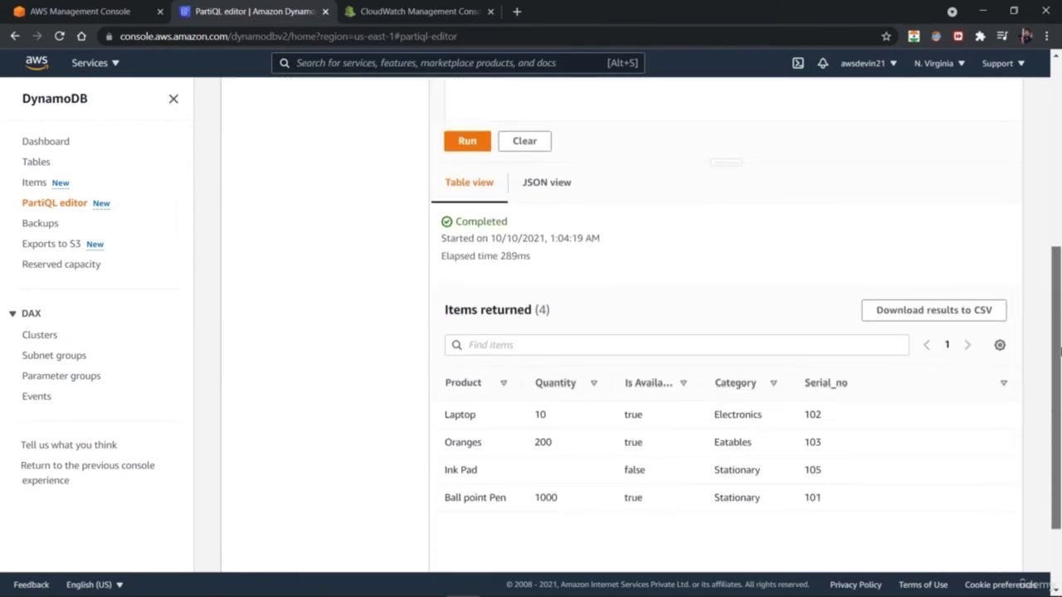
drag(1059, 352, 1059, 217)
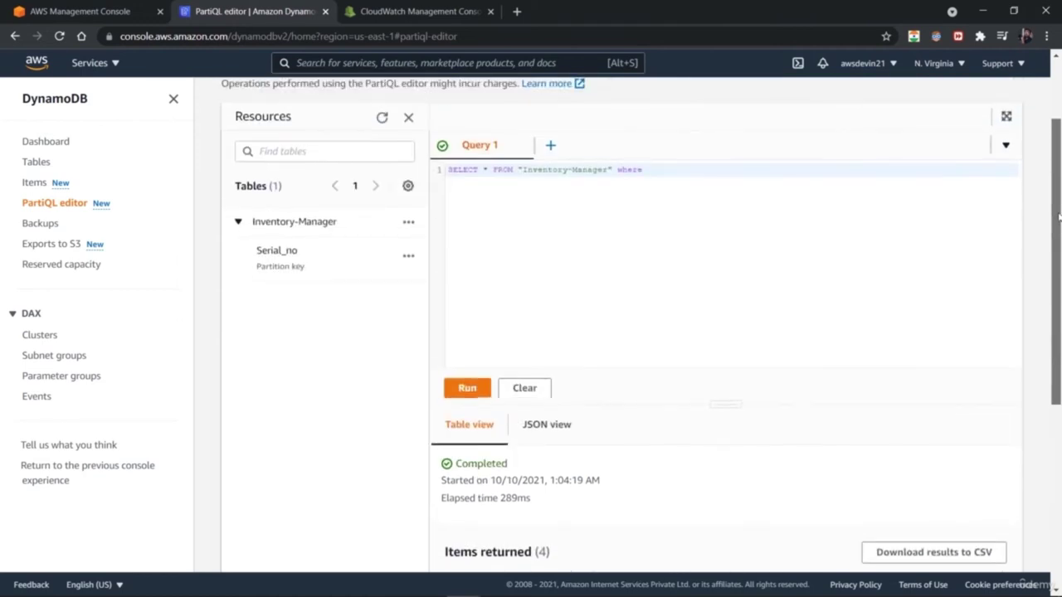
scroll(1059, 218, up, 1)
text(Quant)
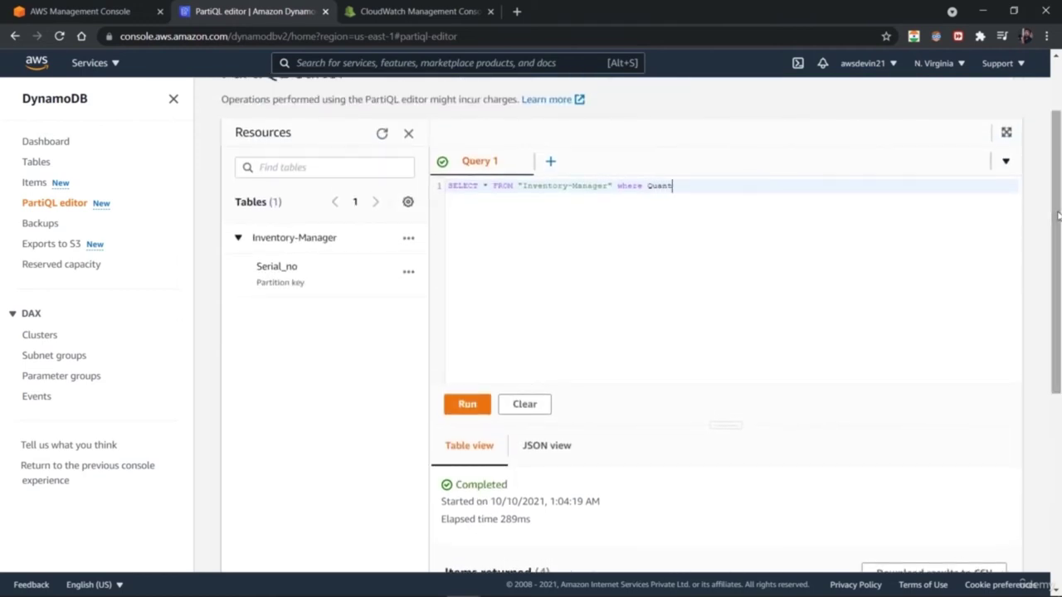
text(ity>10)
scroll(1058, 215, down, 3)
scroll(1058, 207, up, 3)
scroll(1058, 206, up, 1)
click(467, 396)
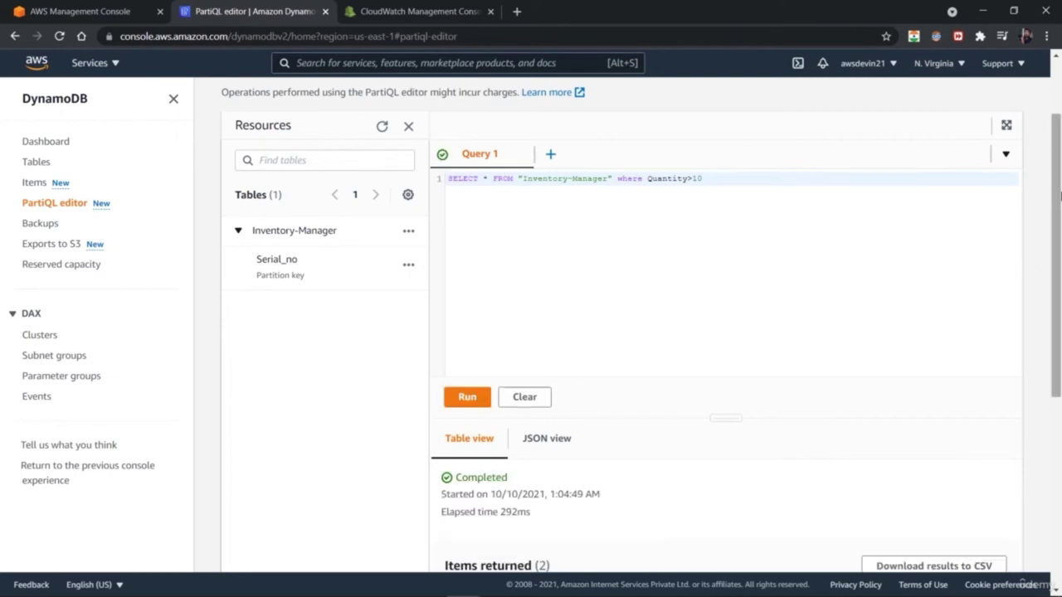
scroll(1059, 249, down, 4)
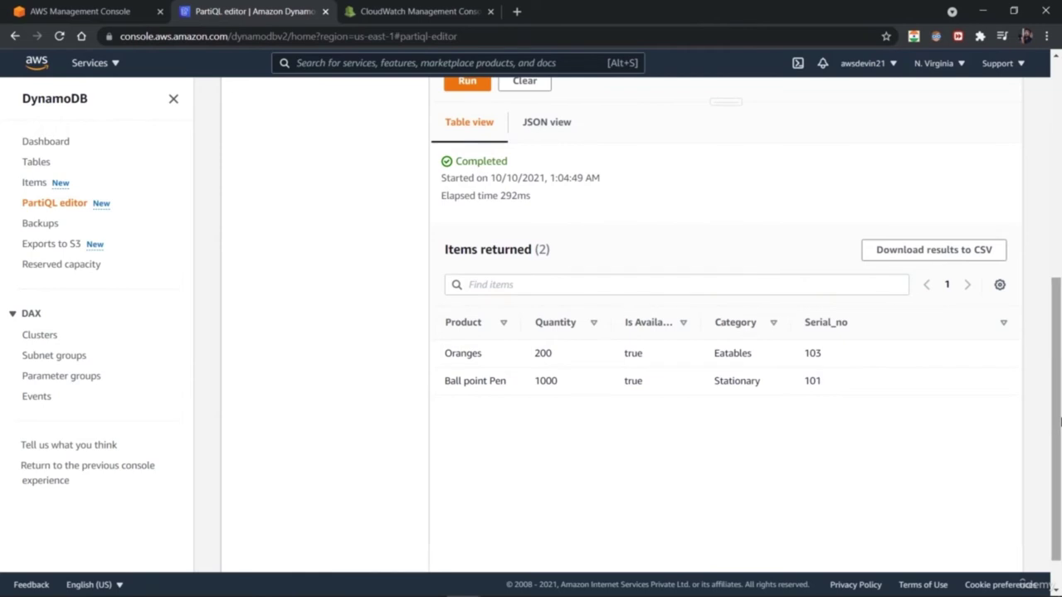
- Examine the Quantity query's results as JSON, then return to the table display
scroll(1058, 415, up, 2)
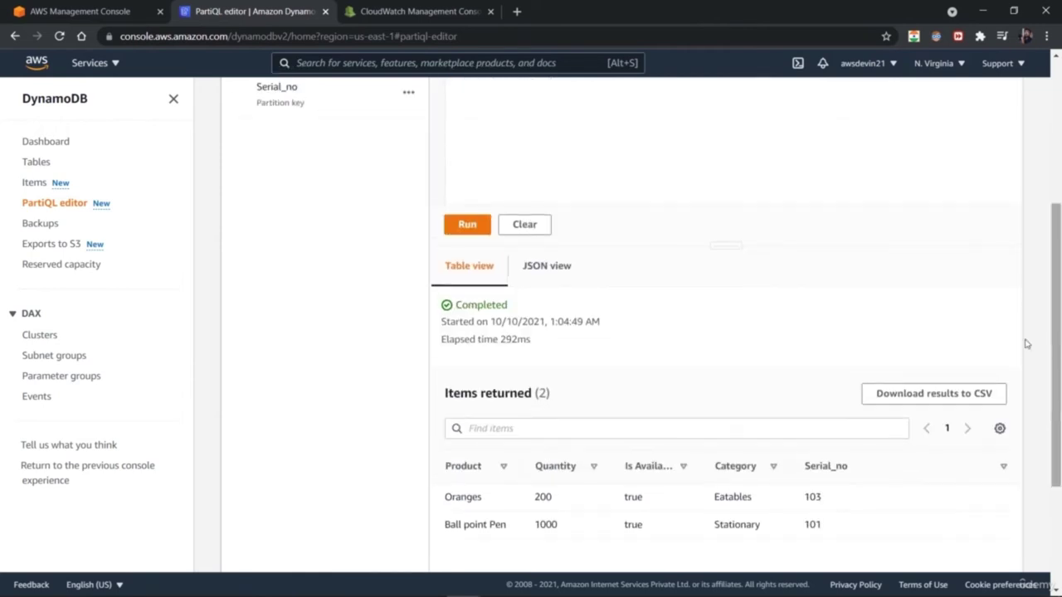
click(571, 267)
scroll(1058, 432, down, 4)
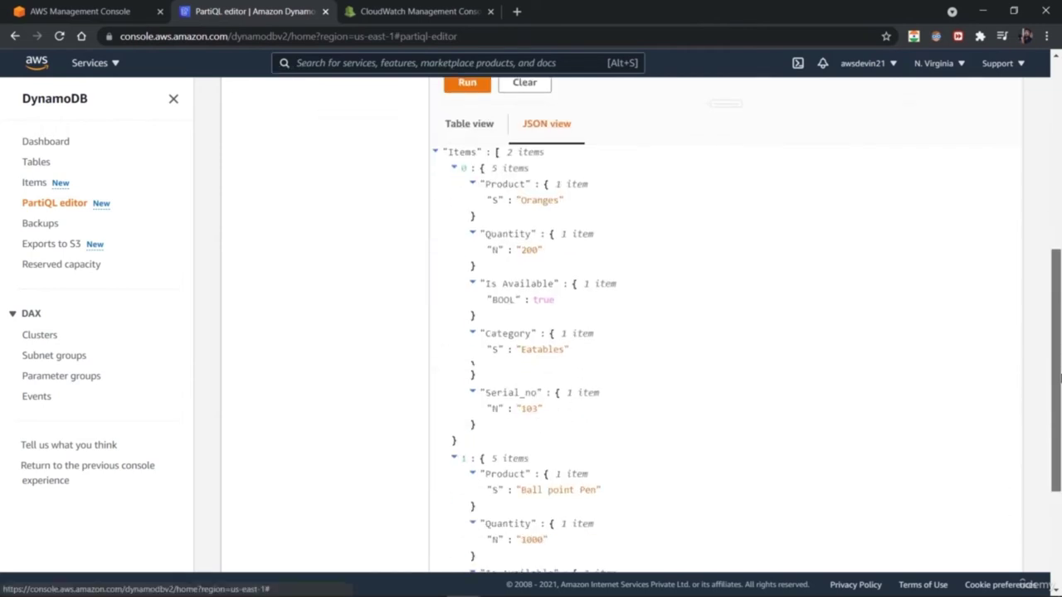
drag(1060, 456, 1057, 358)
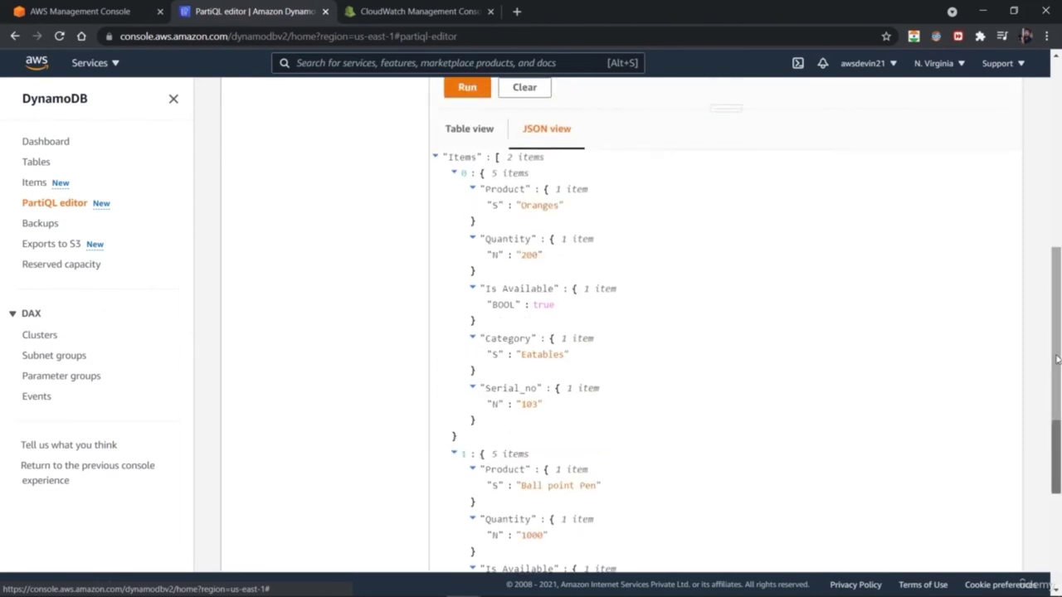
scroll(455, 265, up, 1)
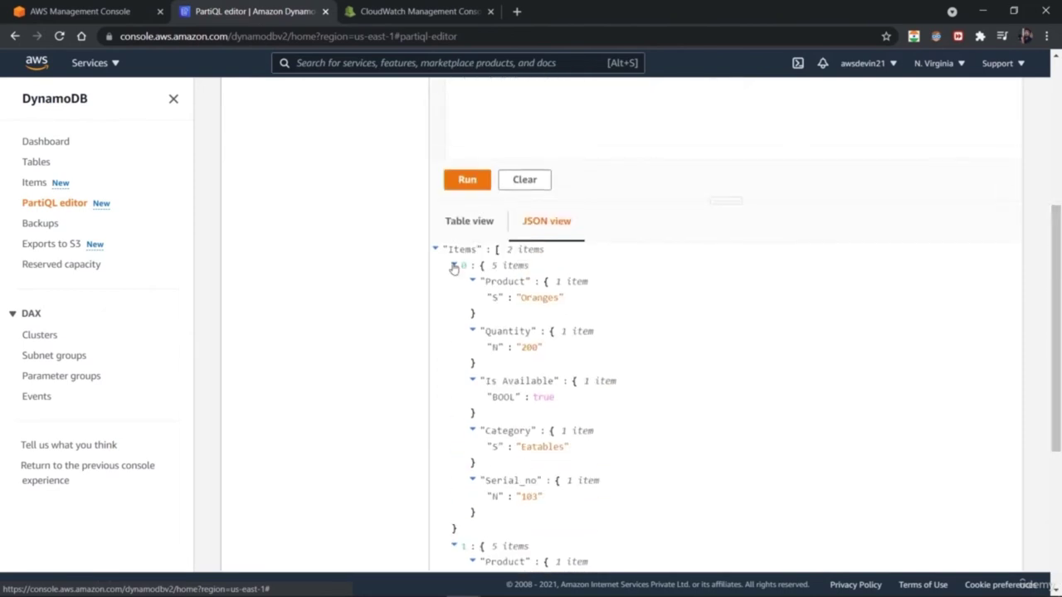
click(467, 224)
drag(1059, 312, 1059, 182)
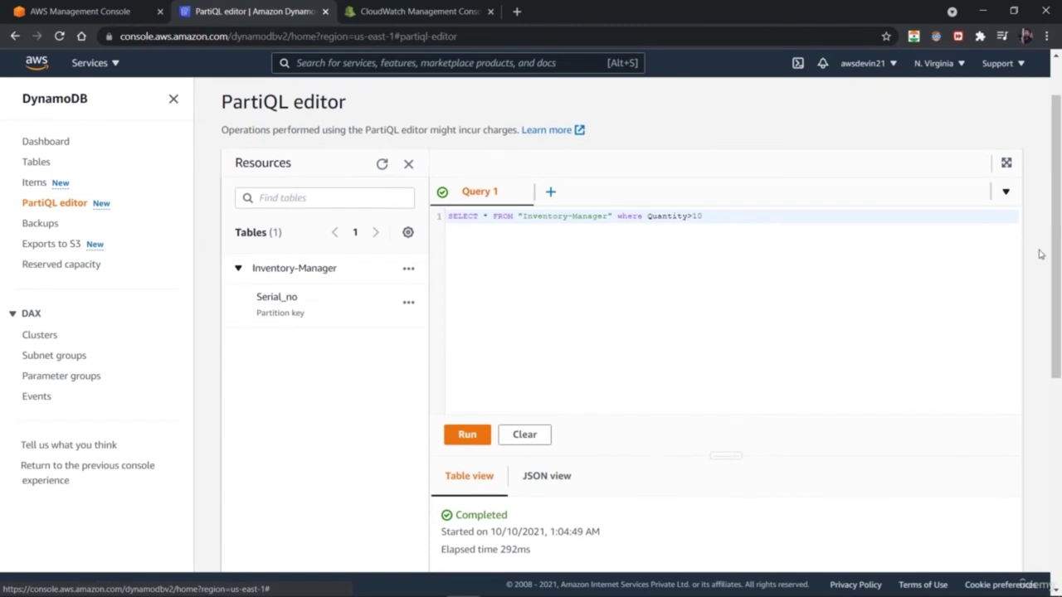
drag(1058, 260, 1059, 404)
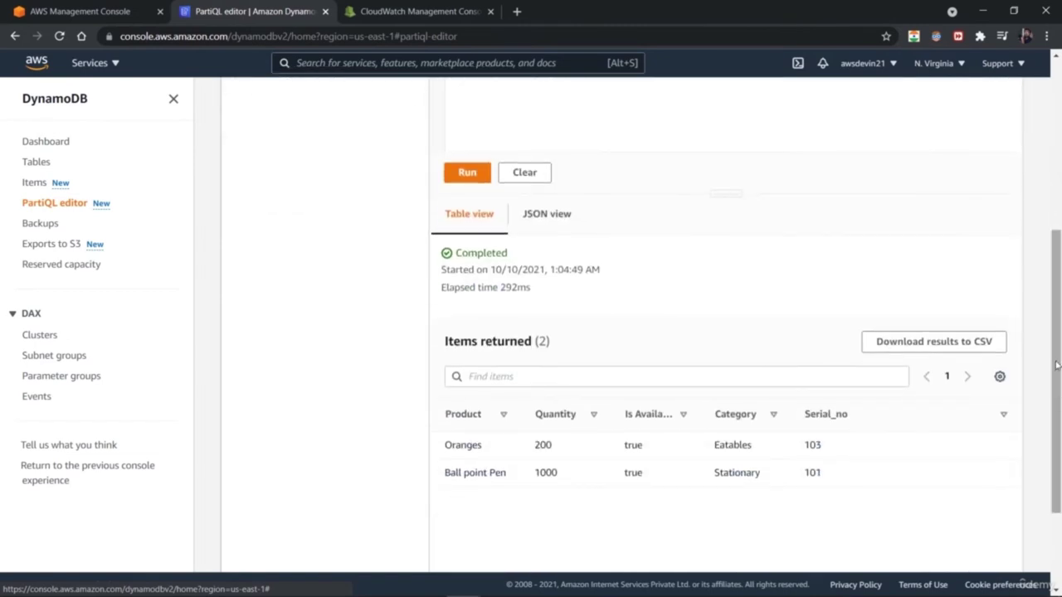
- Try to query Inventory-Manager with the condition replaced by Category="Eatables"
scroll(761, 198, up, 3)
drag(650, 191, 718, 188)
text(Category)
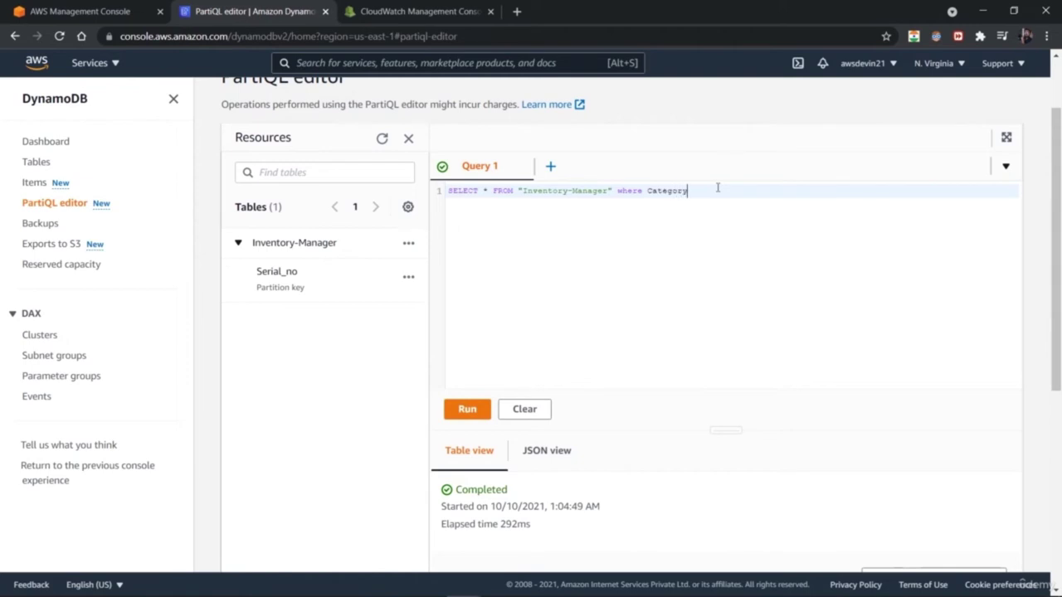
text(="Eatables)
click(483, 405)
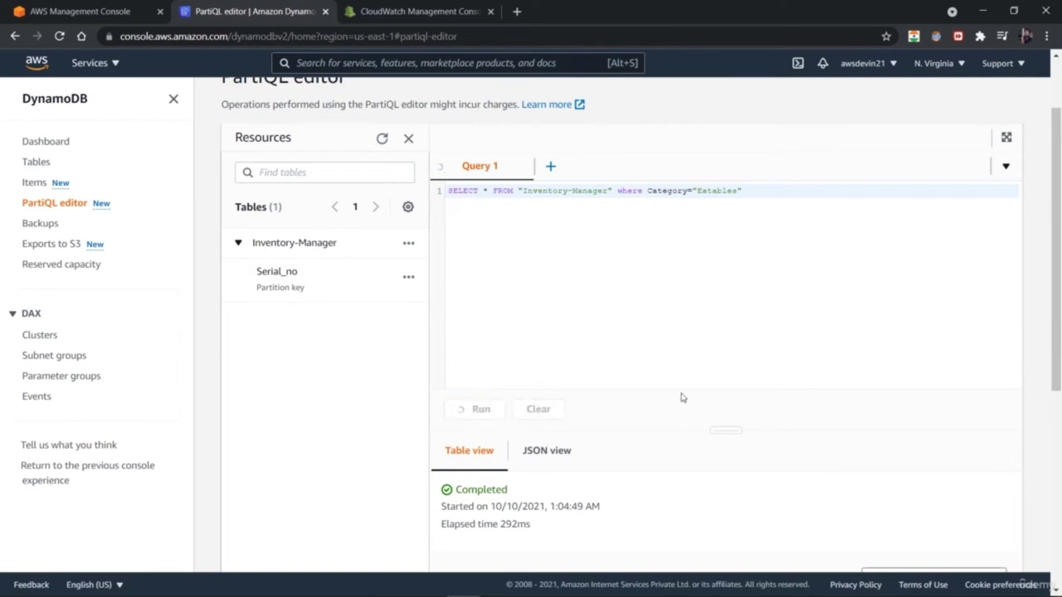
drag(1058, 240, 957, 236)
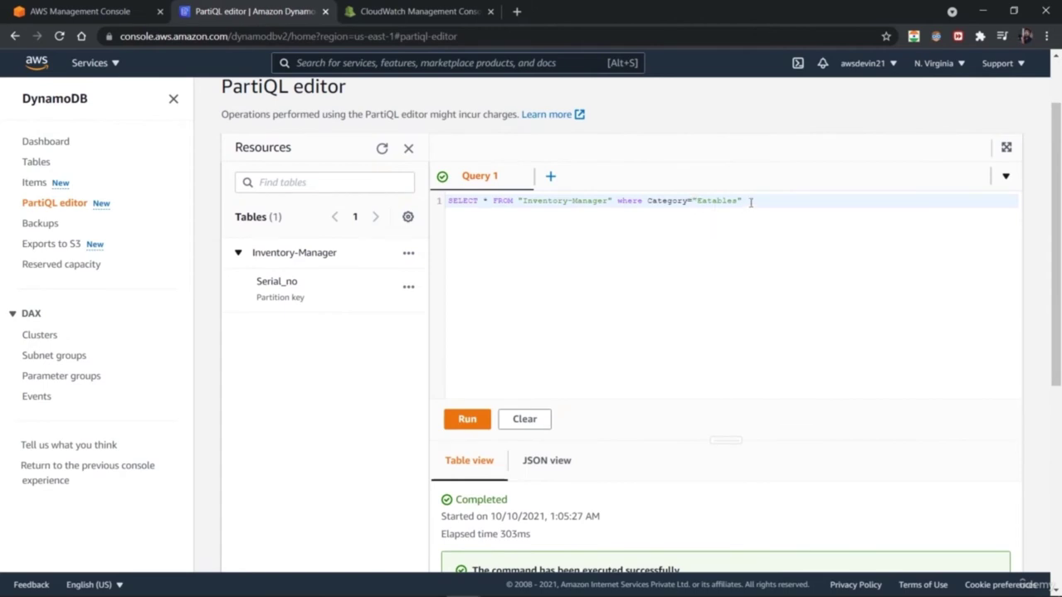
- Delete the where clause from the query and run the plain SELECT on Inventory-Manager to list all items
drag(751, 202, 648, 200)
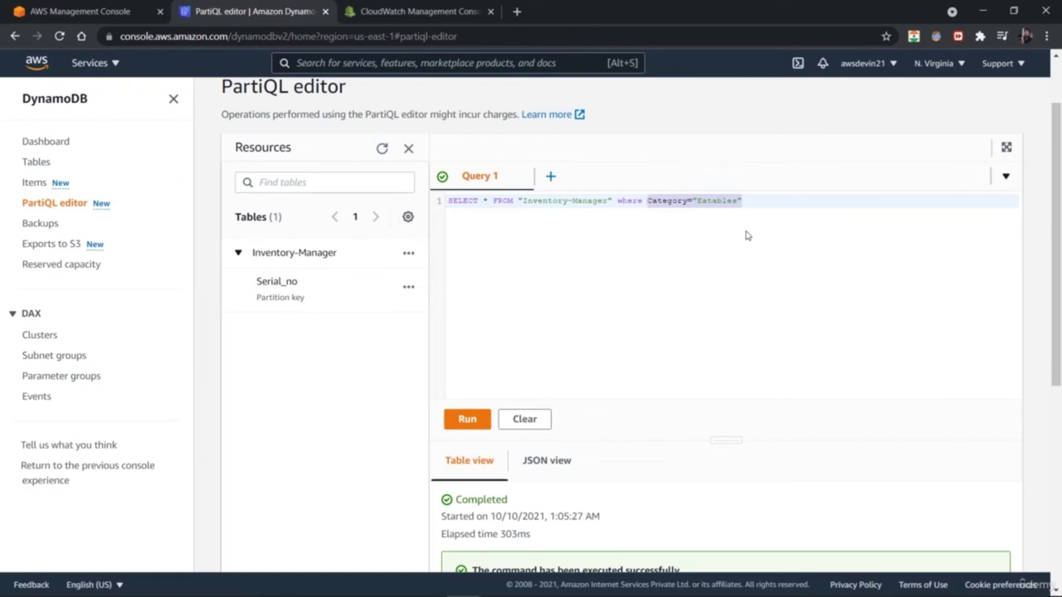
key(BackSpace)
key(BackSpace)
key(BackSpace)
key(BackSpace)
key(BackSpace)
key(BackSpace)
key(BackSpace)
key(BackSpace)
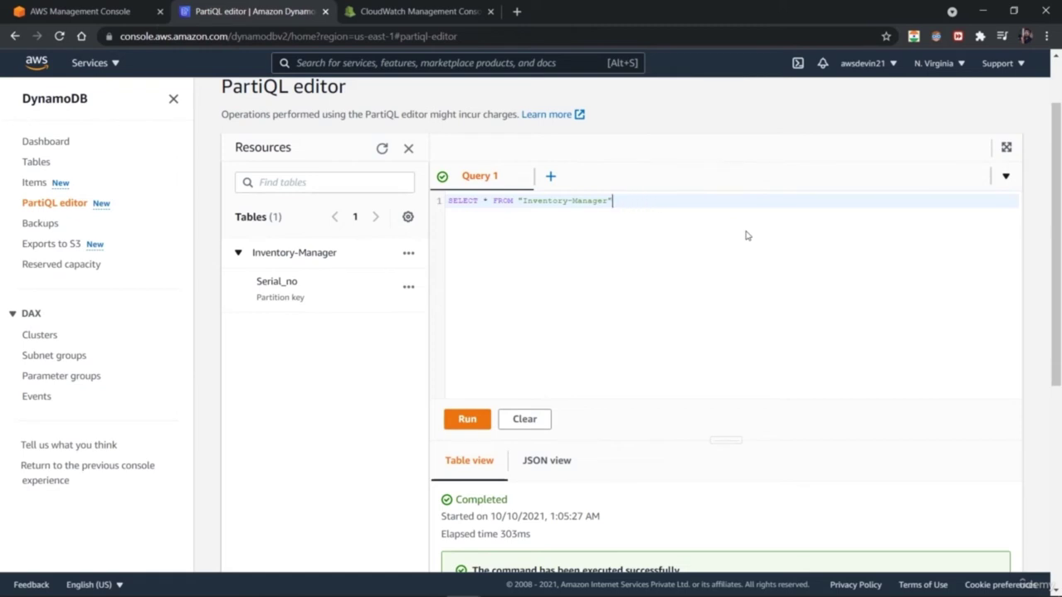
click(486, 423)
drag(1055, 245, 1059, 402)
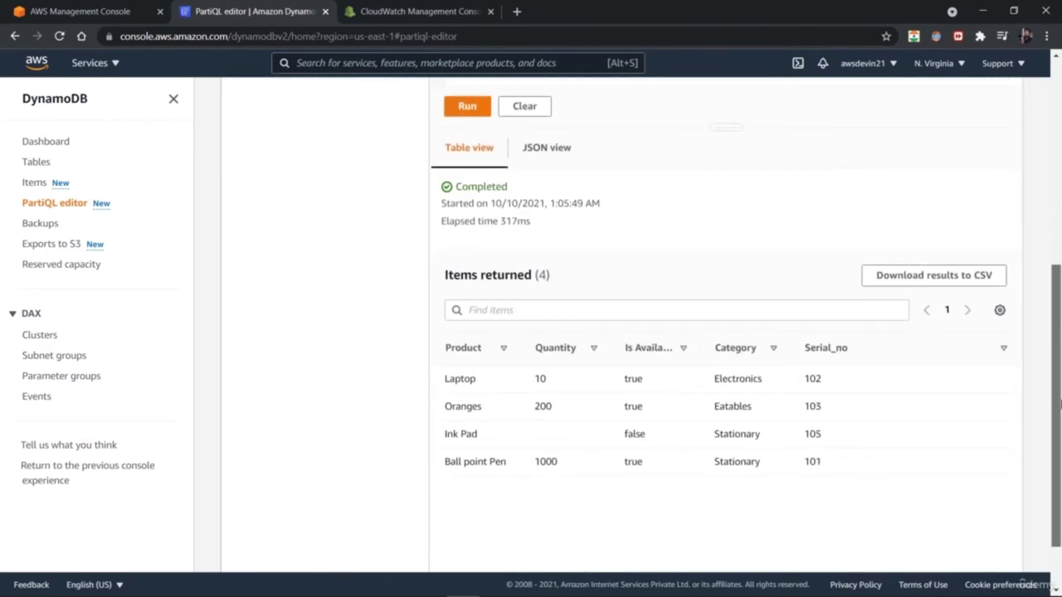
scroll(934, 261, up, 3)
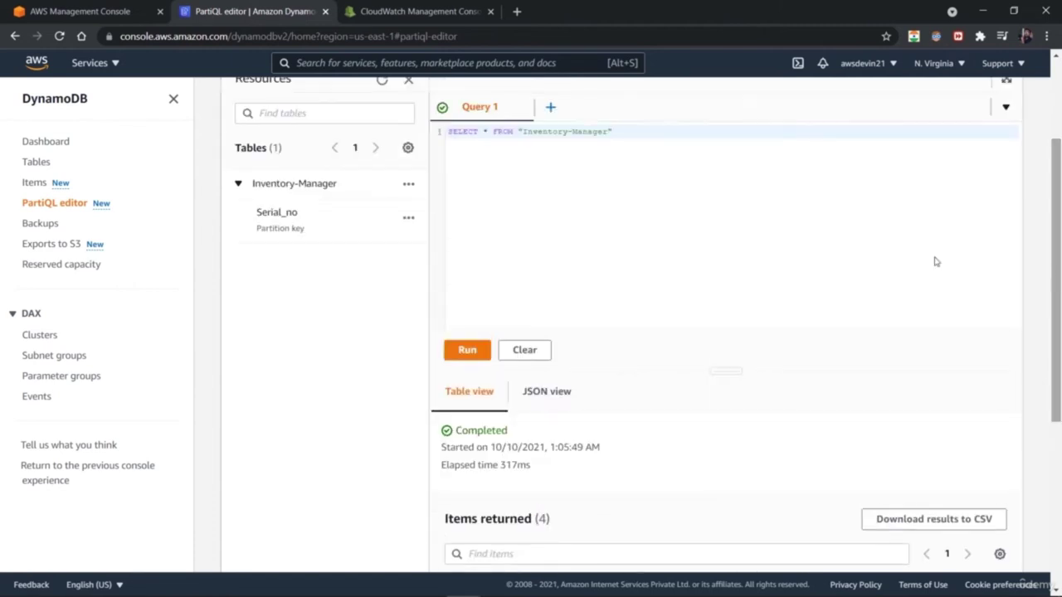
- Add the condition where Serial_no=105 to the SELECT query and run it
text(where Serial_)
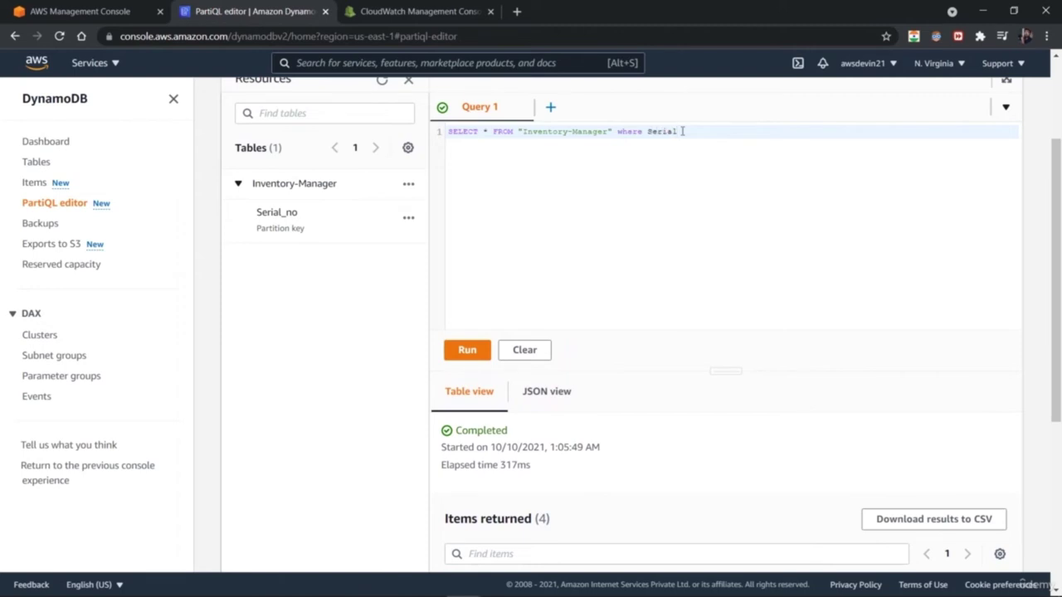
text(no=)
mouse_move(1057, 228)
mouse_down()
mouse_move(1059, 328)
mouse_move(1060, 218)
mouse_up()
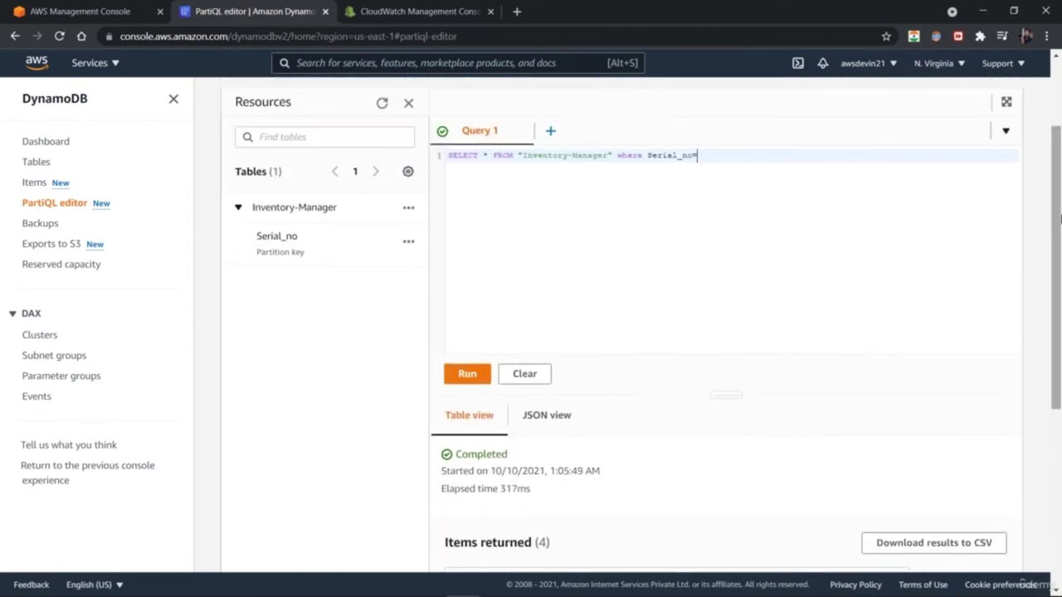
text(105)
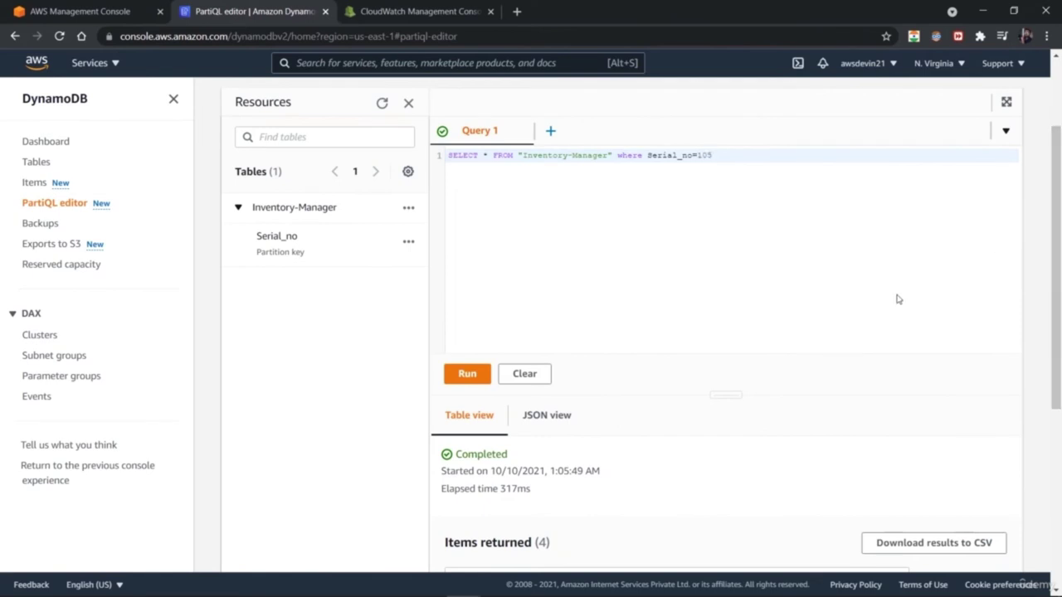
click(470, 375)
mouse_move(1060, 278)
mouse_down()
mouse_move(1060, 333)
mouse_move(1060, 227)
mouse_up()
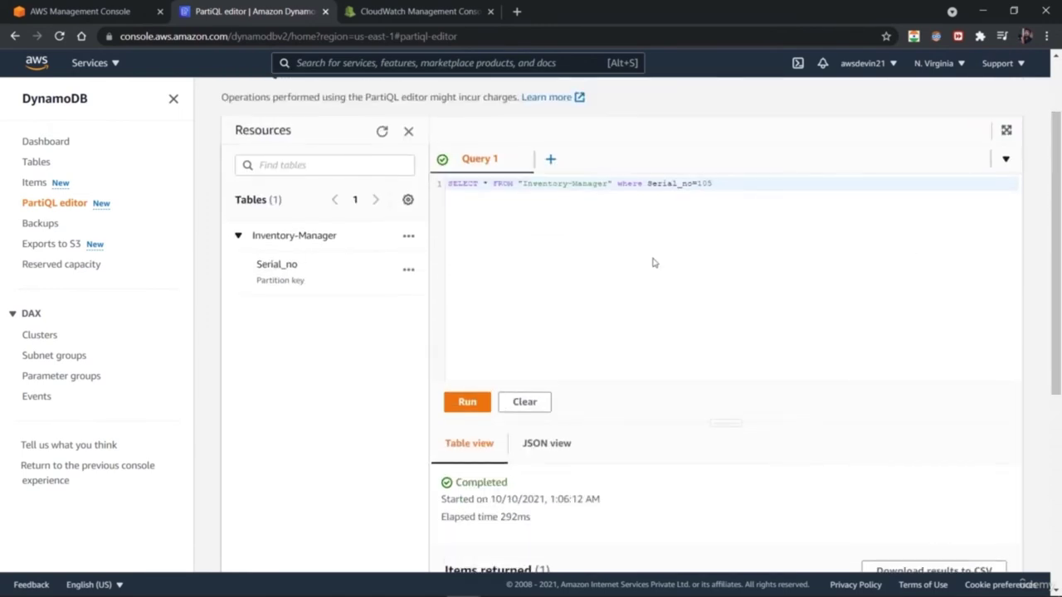
- Add the query-table template for Inventory-Manager to the editor and delete the earlier SELECT statement in front of it
click(408, 237)
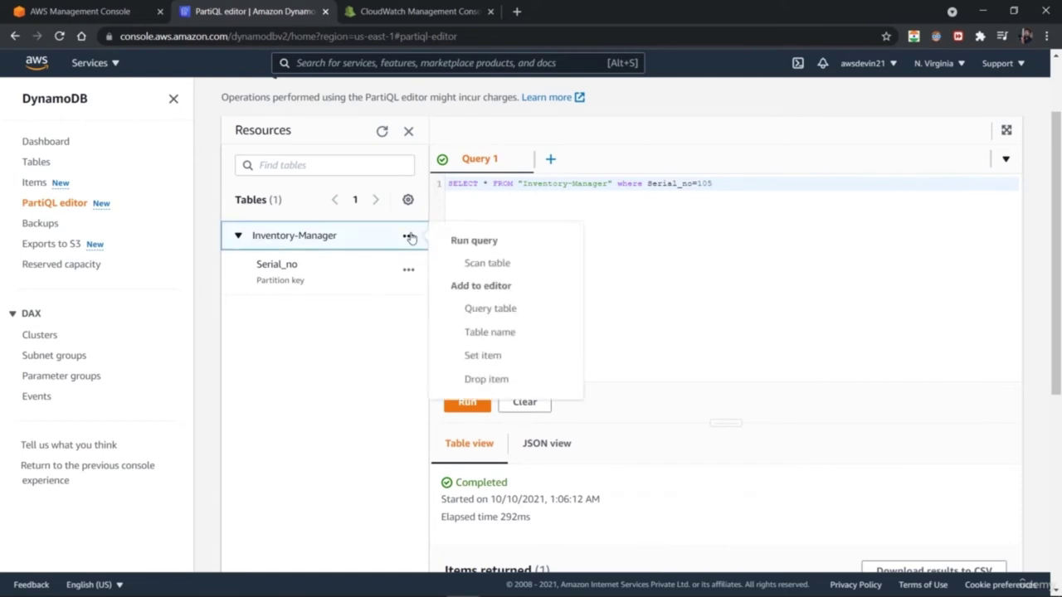
click(478, 308)
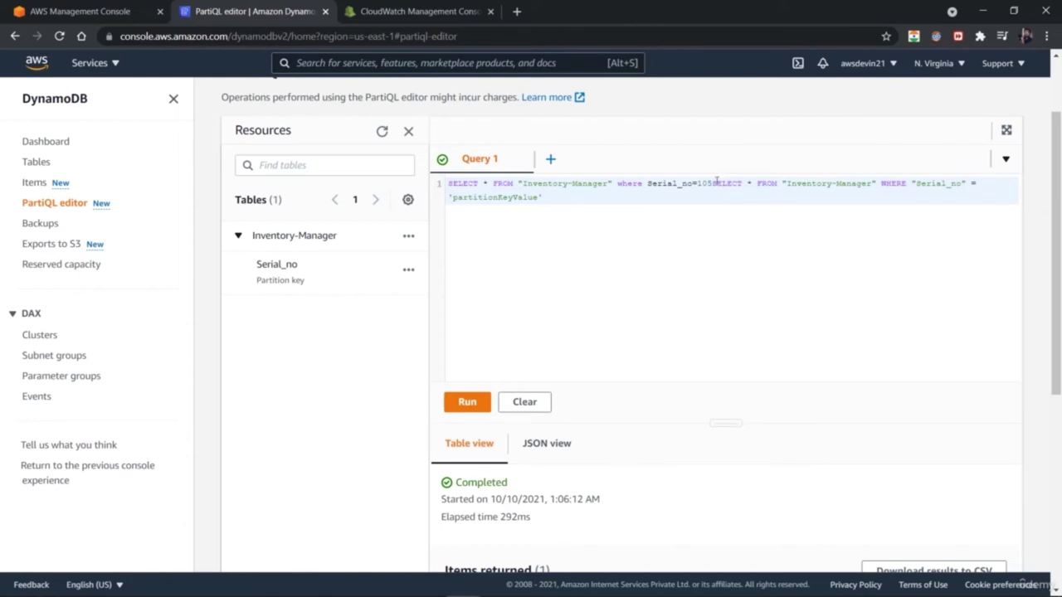
drag(715, 181, 464, 184)
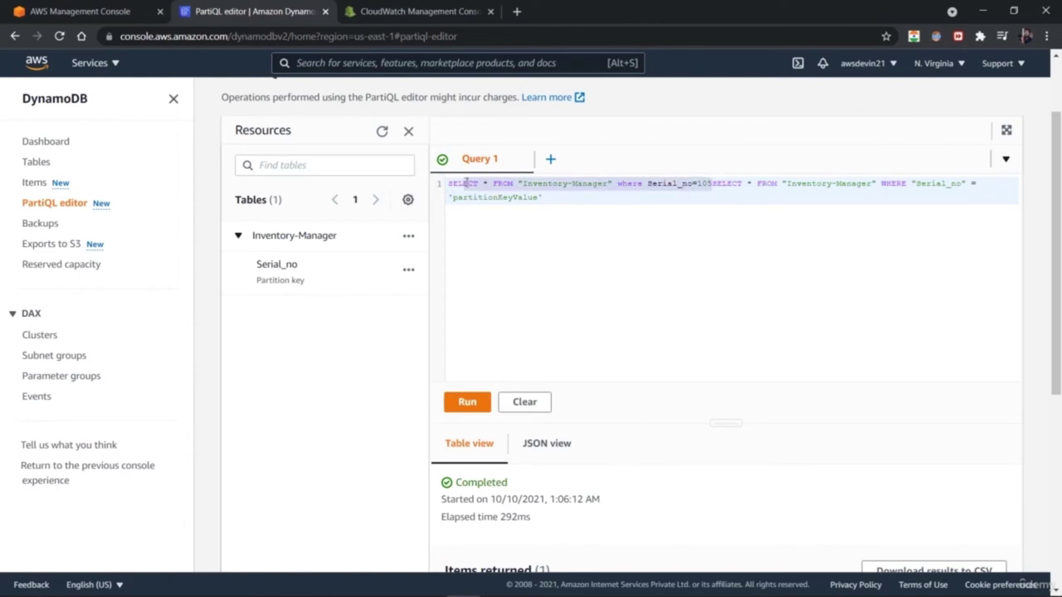
key(BackSpace)
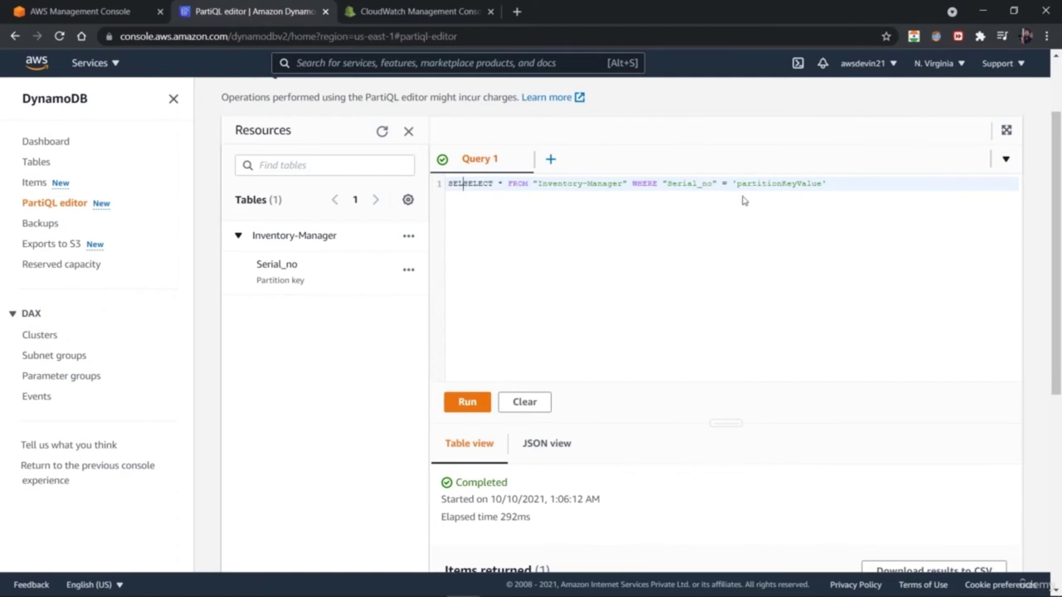
- Add the Inventory-Manager table name to the statement, and clear all text from the query editor
click(408, 236)
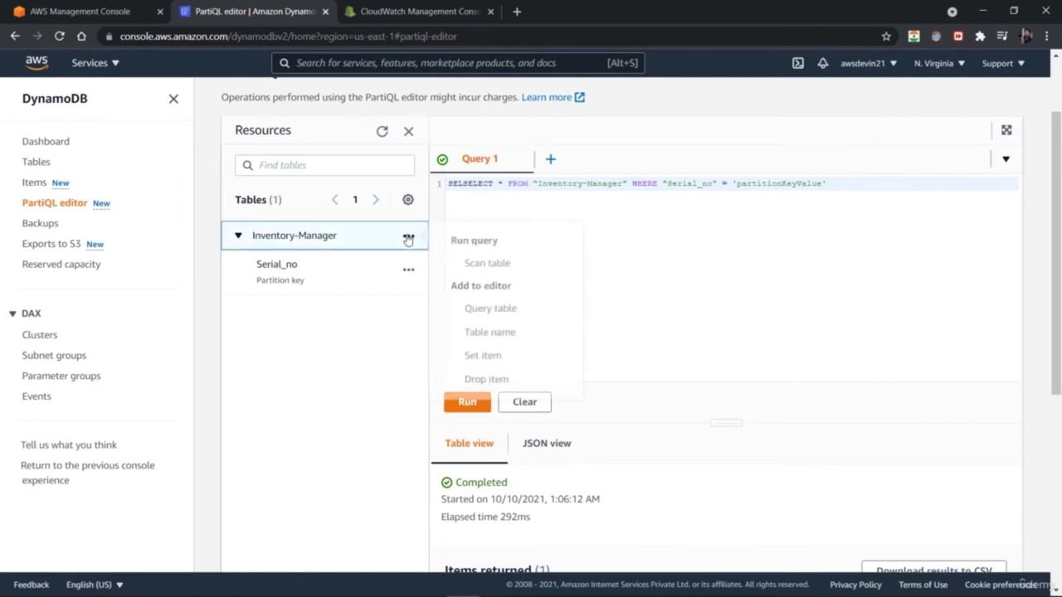
click(495, 333)
drag(977, 191, 455, 172)
key(BackSpace)
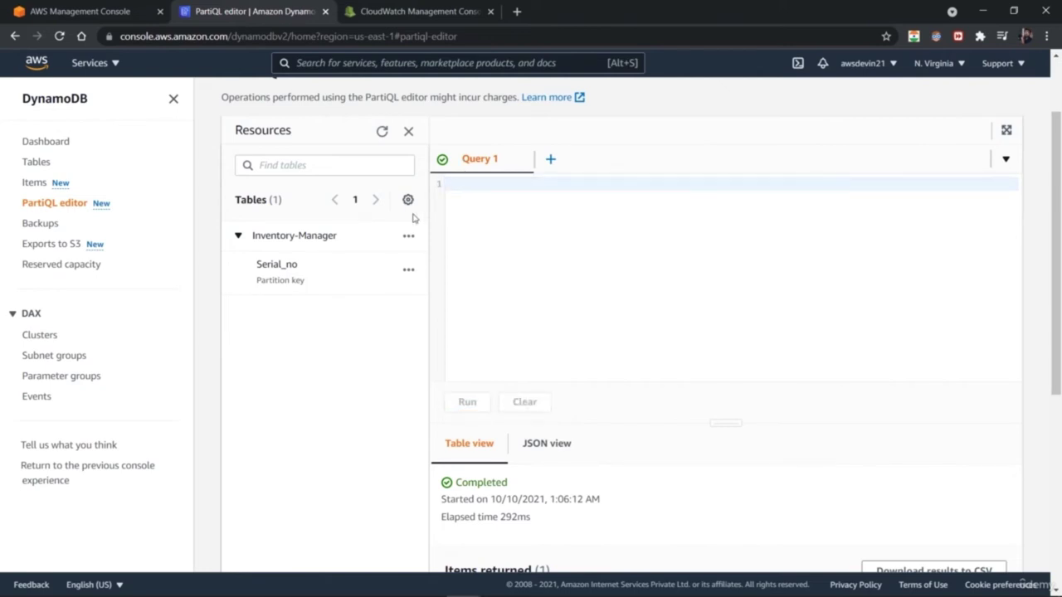
- Add the set-item UPDATE template for Inventory-Manager and replace its attribute_name placeholder with Category
click(408, 237)
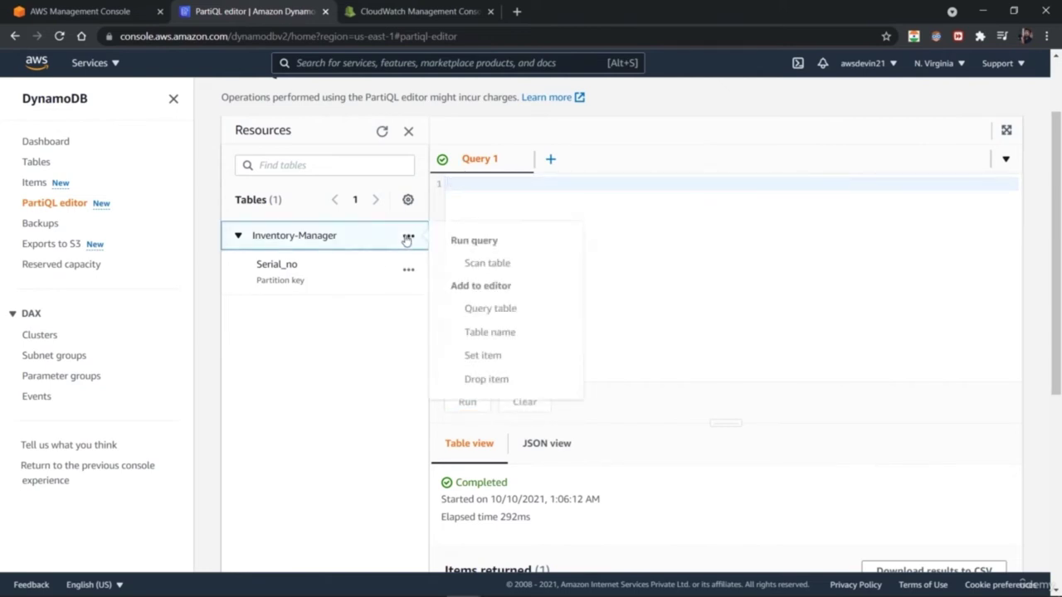
click(481, 362)
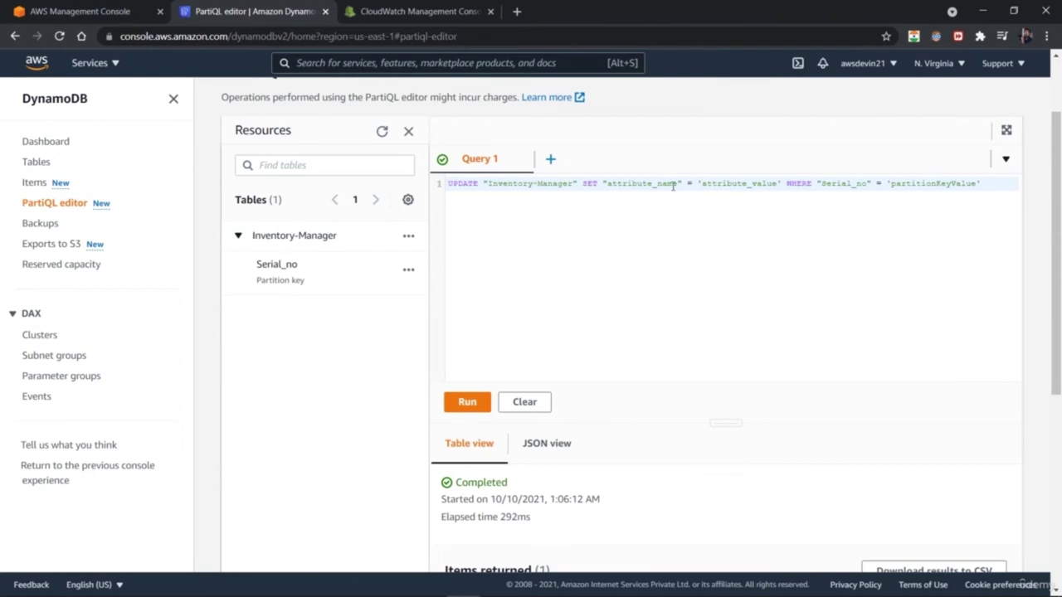
drag(678, 182, 628, 182)
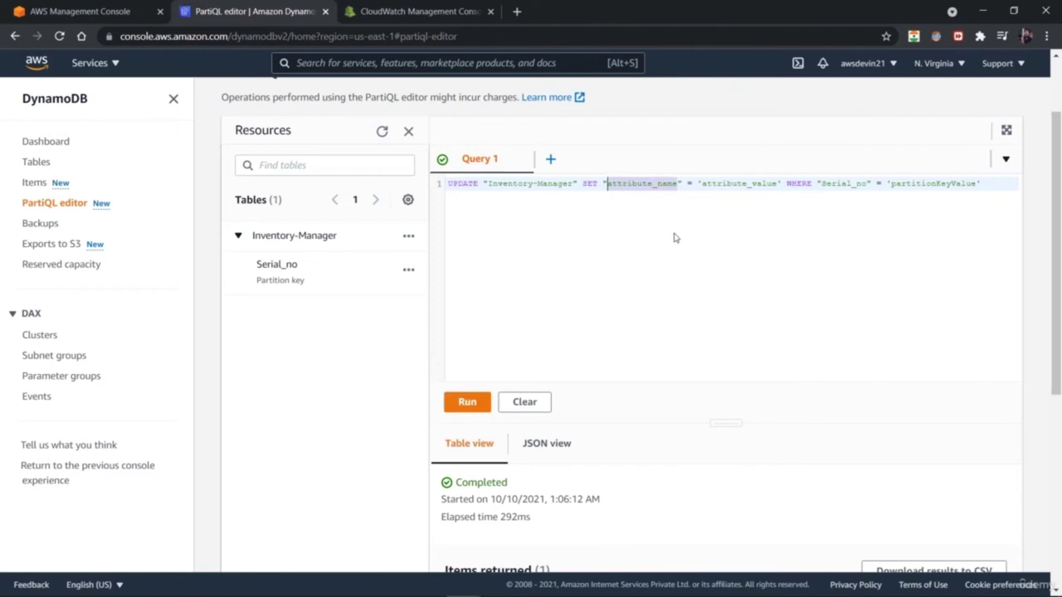
mouse_move(1052, 236)
mouse_down()
mouse_move(1059, 392)
mouse_move(1059, 238)
mouse_up()
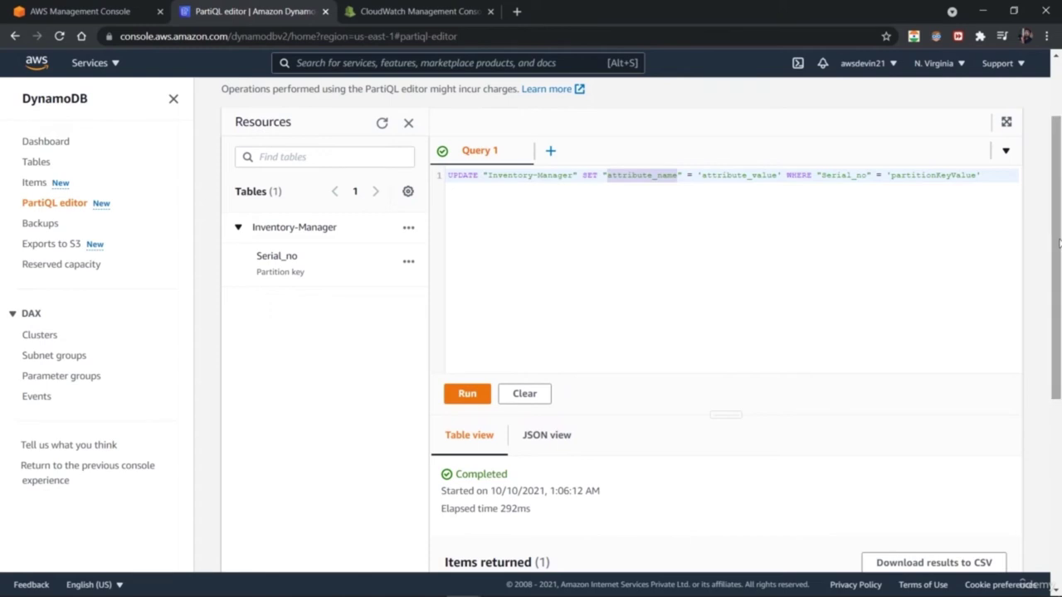
text(Categor)
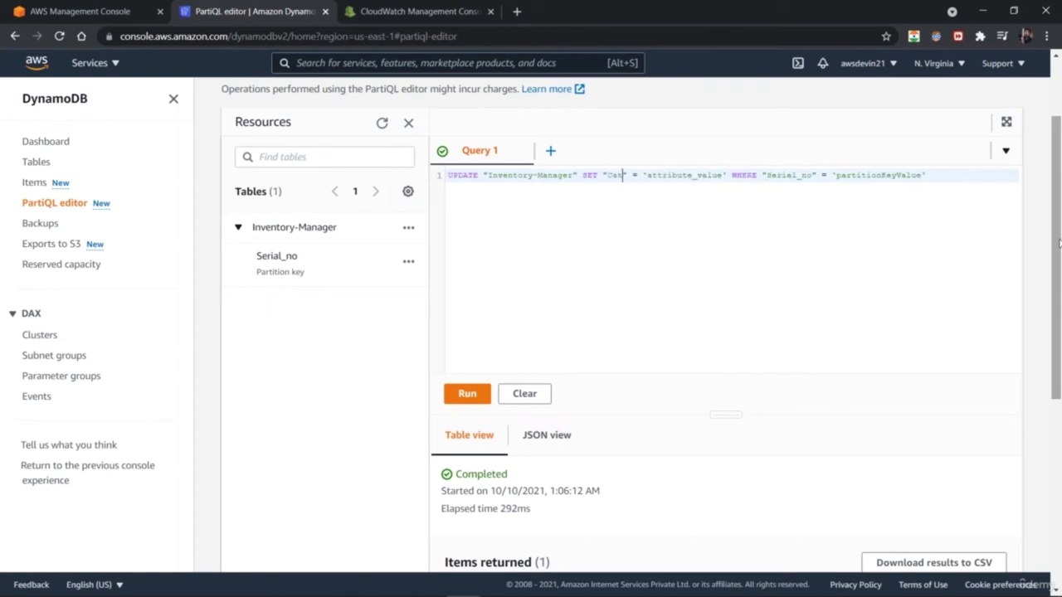
text(y)
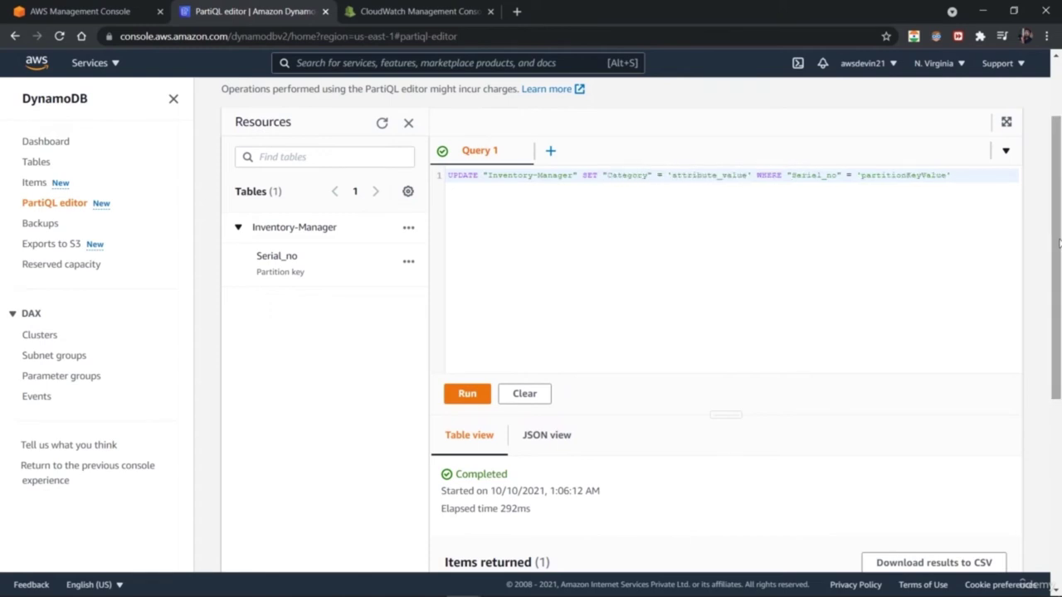
- Replace the attribute_value placeholder in the UPDATE statement with officework
drag(1059, 264, 1060, 399)
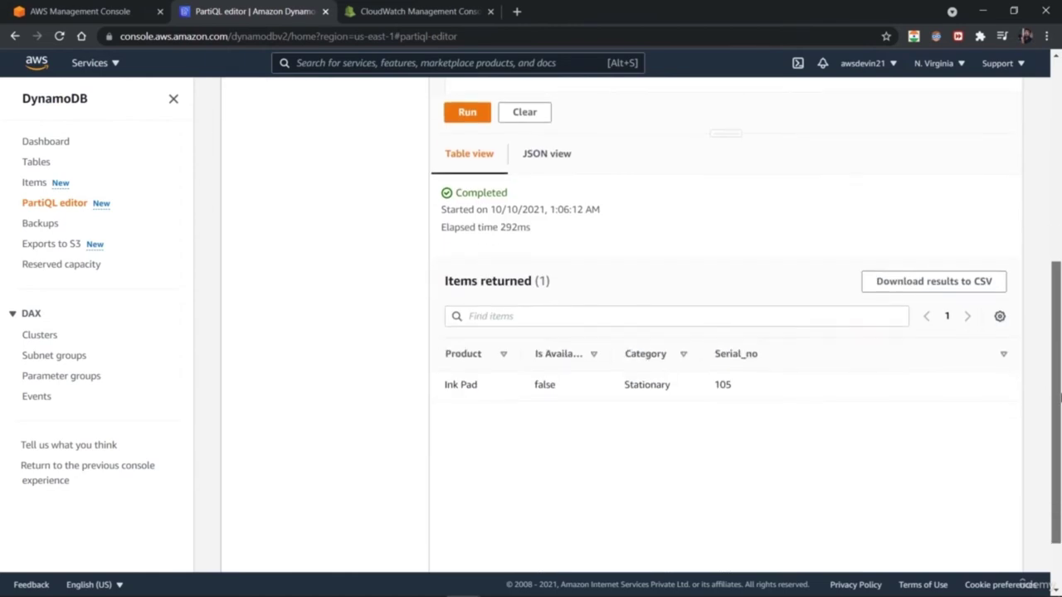
scroll(823, 215, up, 4)
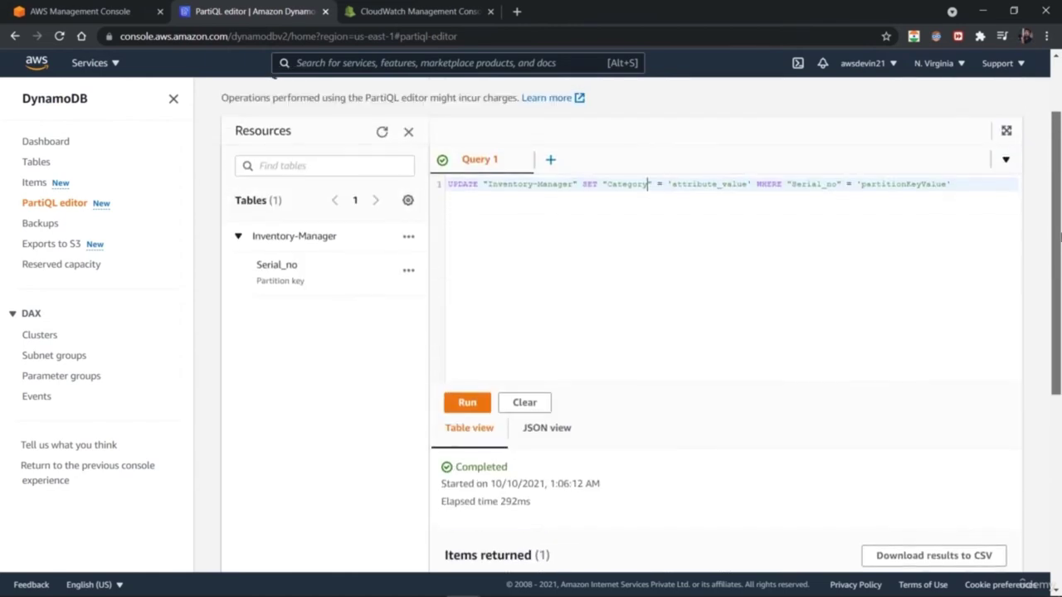
drag(672, 211, 748, 211)
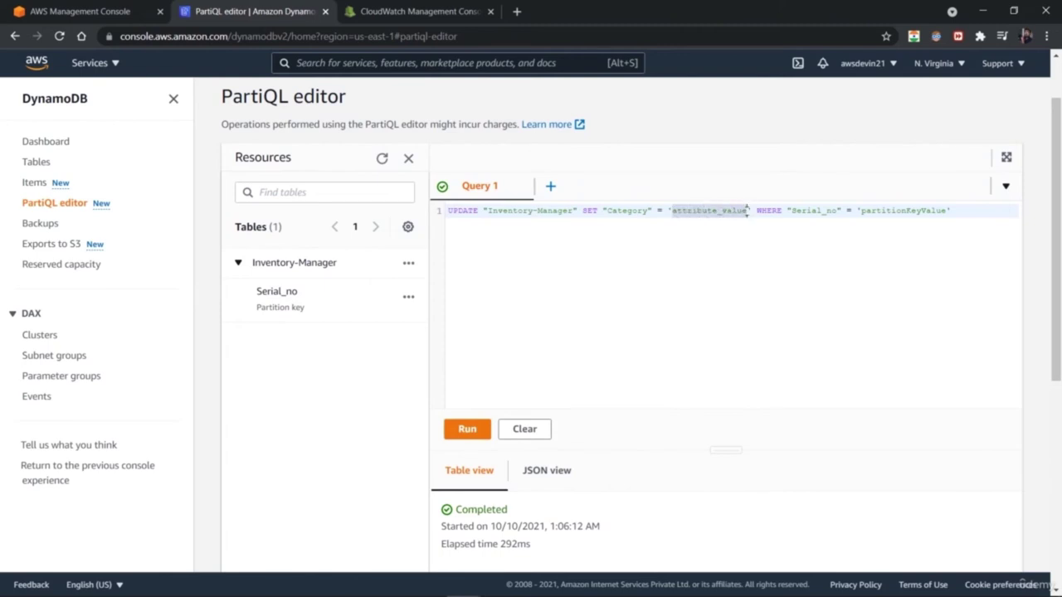
text(office)
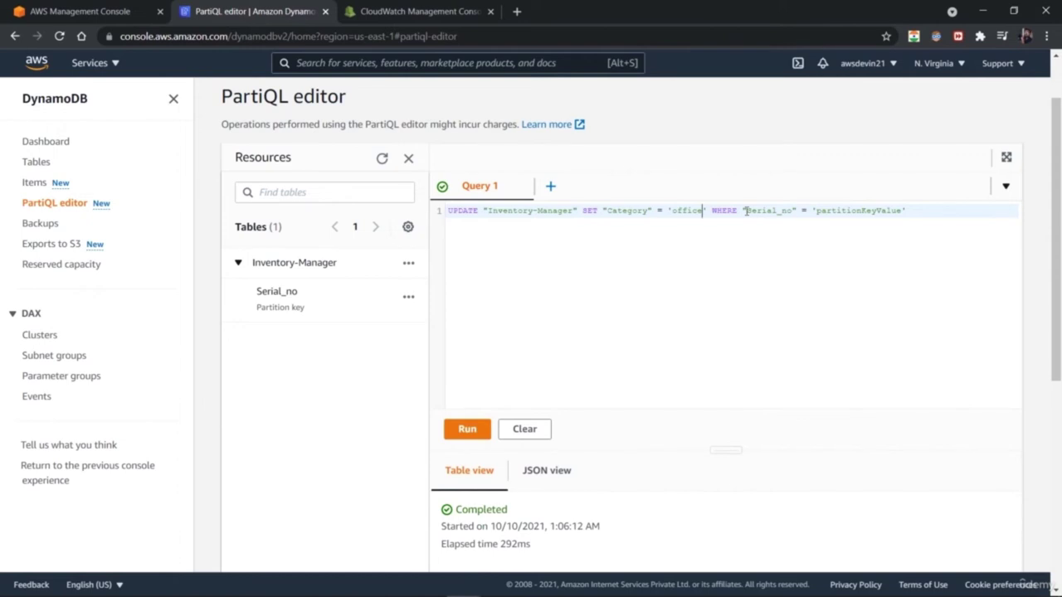
text(work)
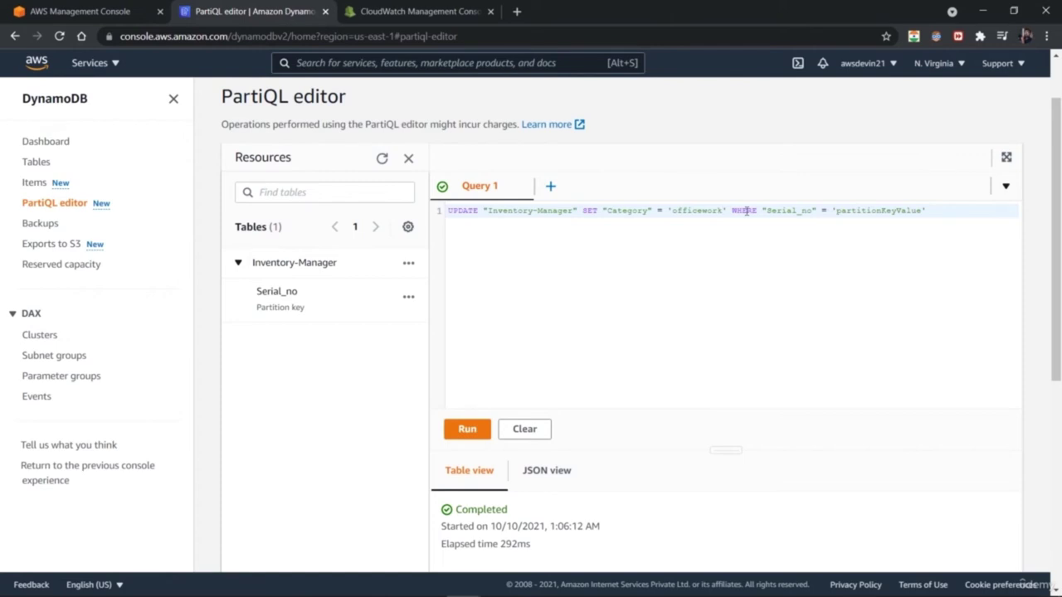
- Set the UPDATE statement's Serial_no condition to the unquoted number 105 and run it
drag(1057, 188, 1059, 296)
scroll(956, 190, up, 3)
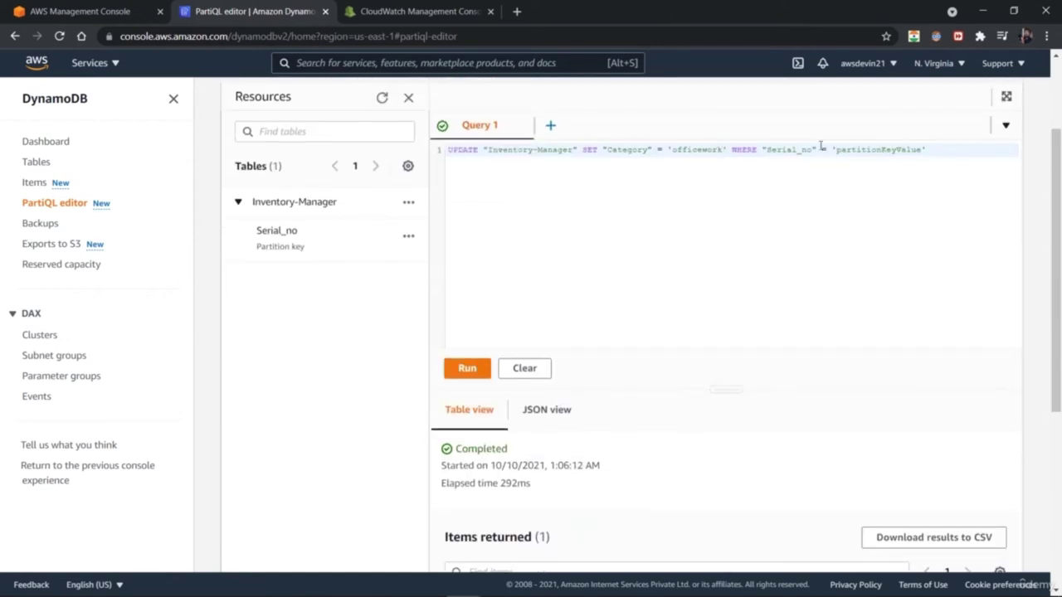
drag(837, 151, 922, 150)
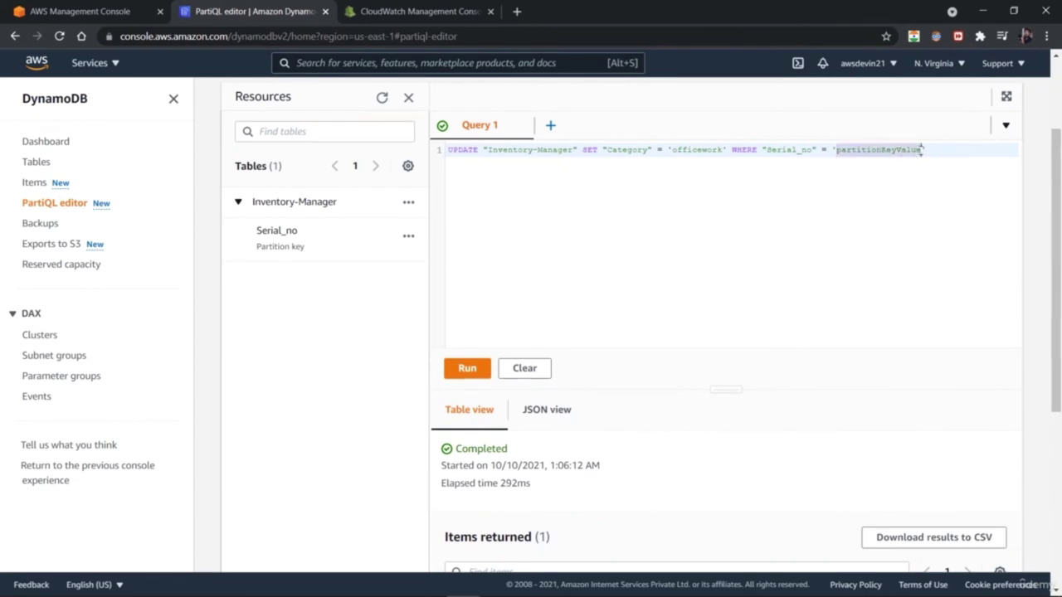
text(105)
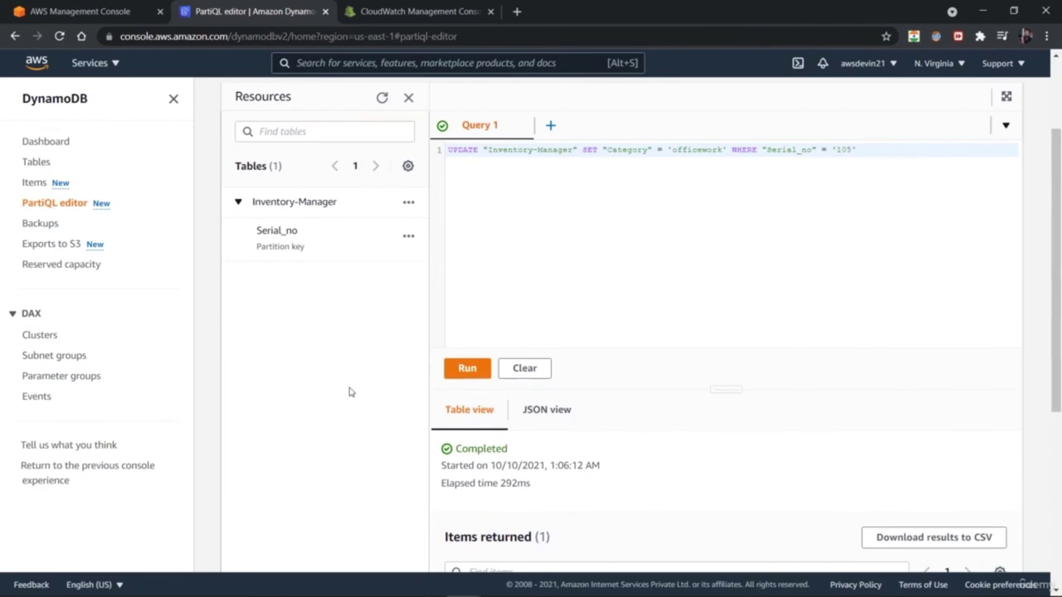
click(462, 372)
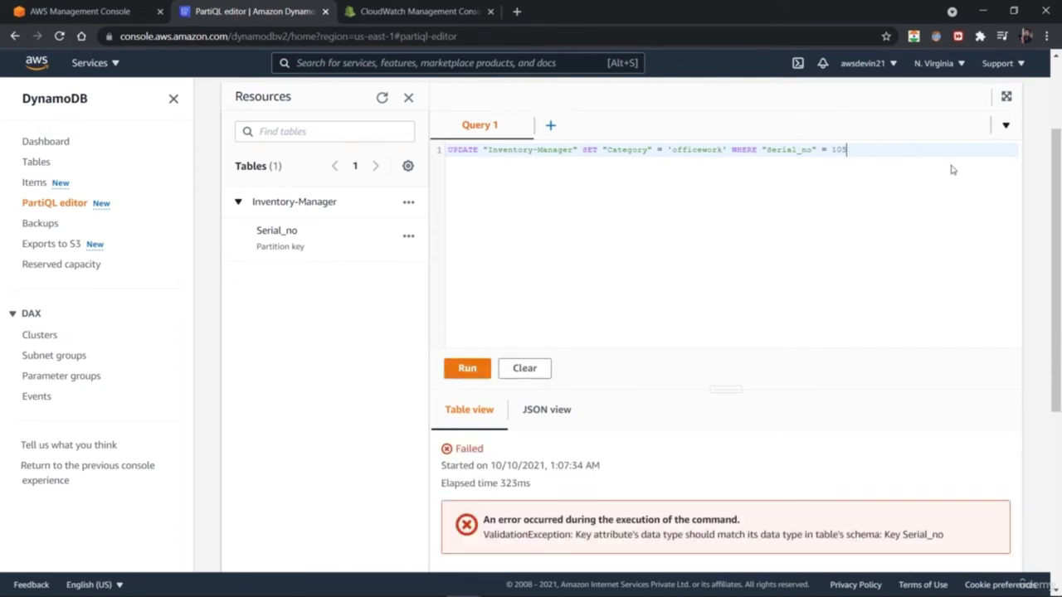
click(473, 368)
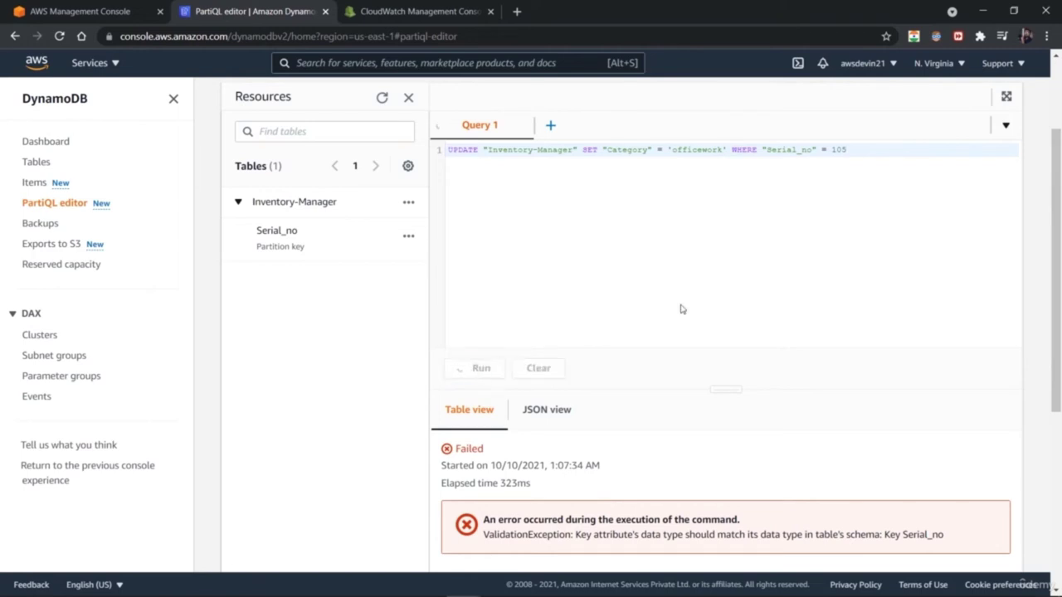
- Clear the UPDATE statement and run a full scan of the Inventory-Manager table
drag(1051, 293, 1054, 215)
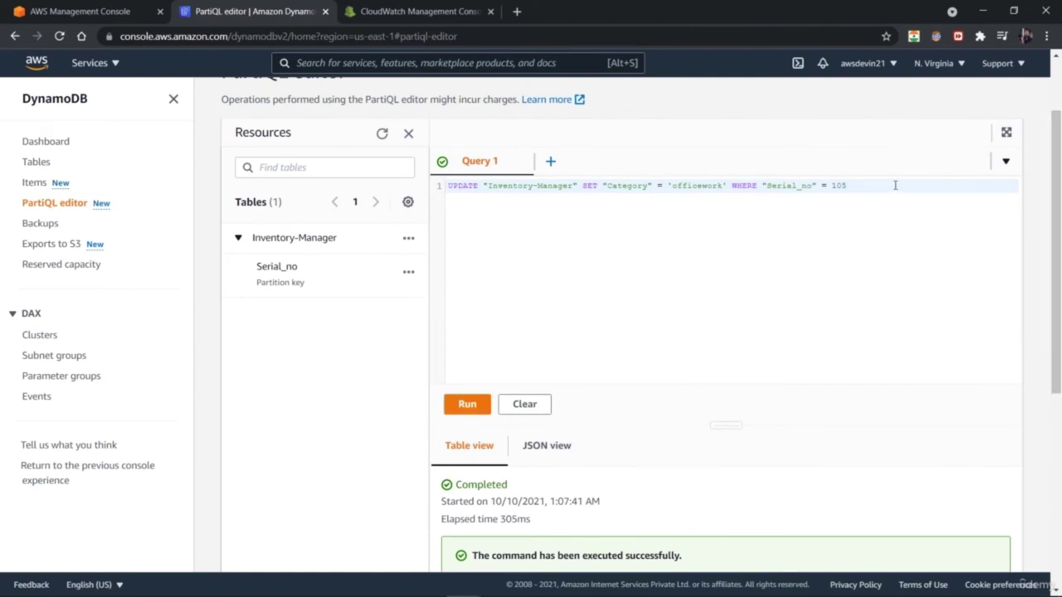
key(ctrl+a)
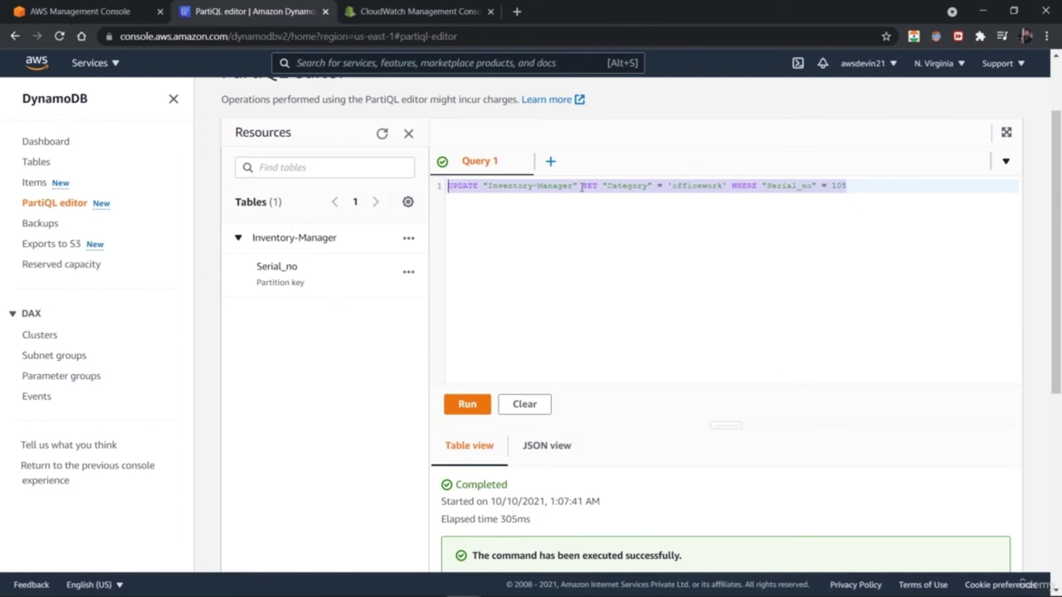
key(BackSpace)
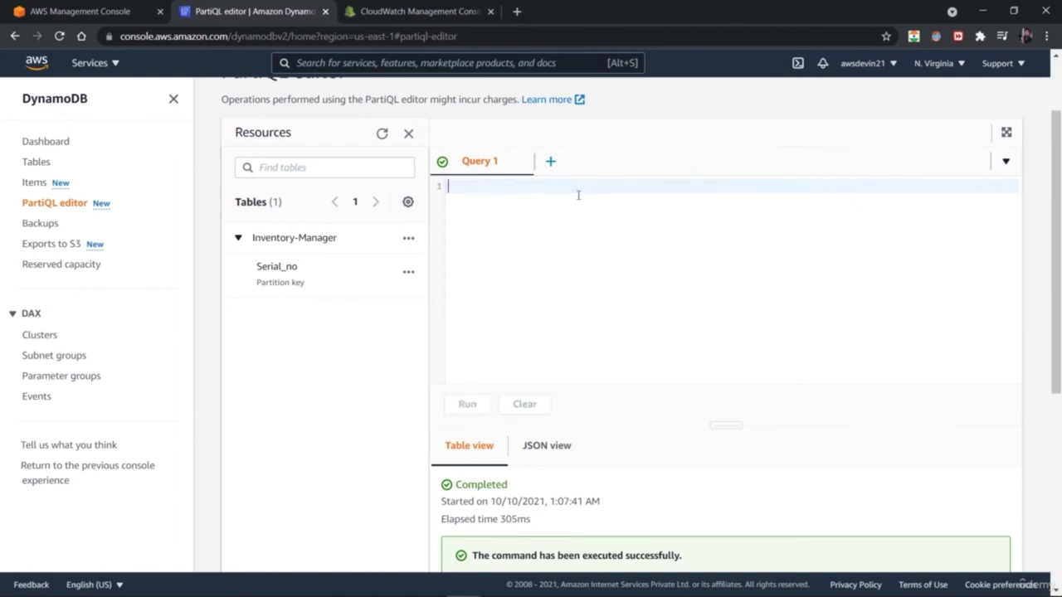
click(408, 238)
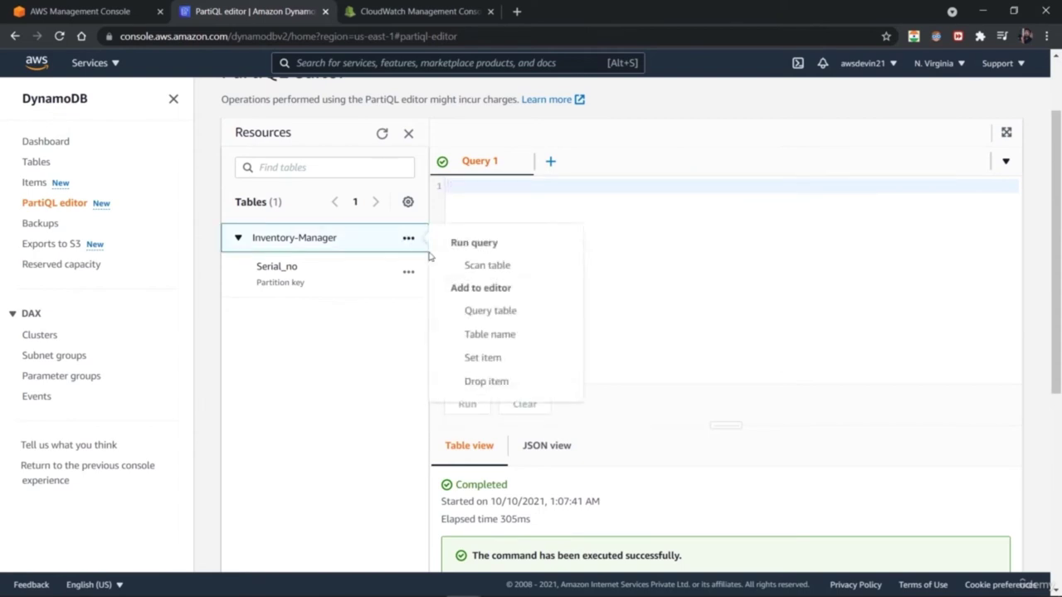
click(479, 266)
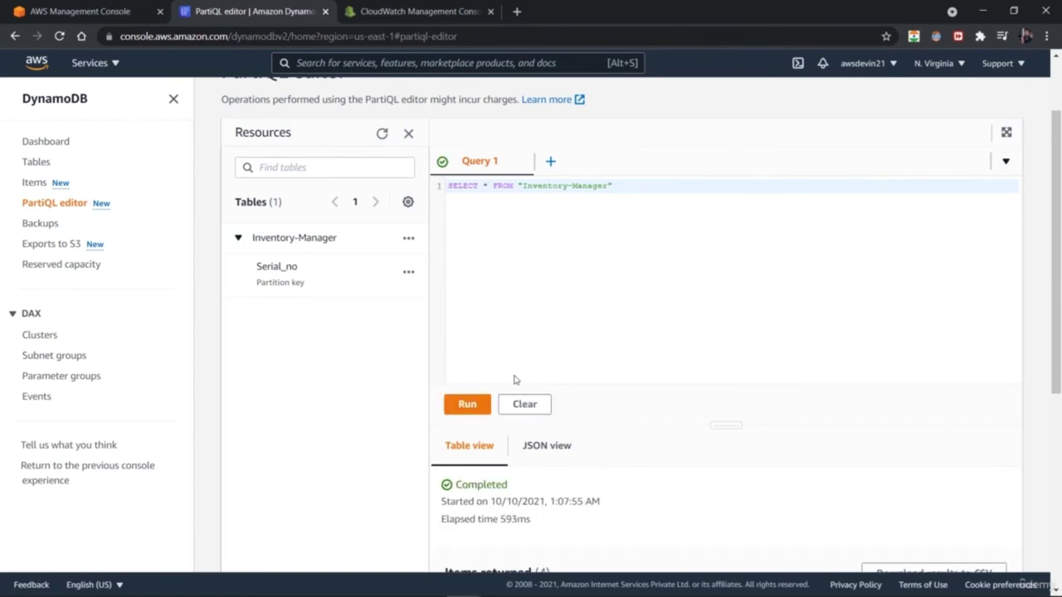
click(467, 404)
- Check the Category value of the Ink Pad item in the scan results
scroll(1058, 438, down, 4)
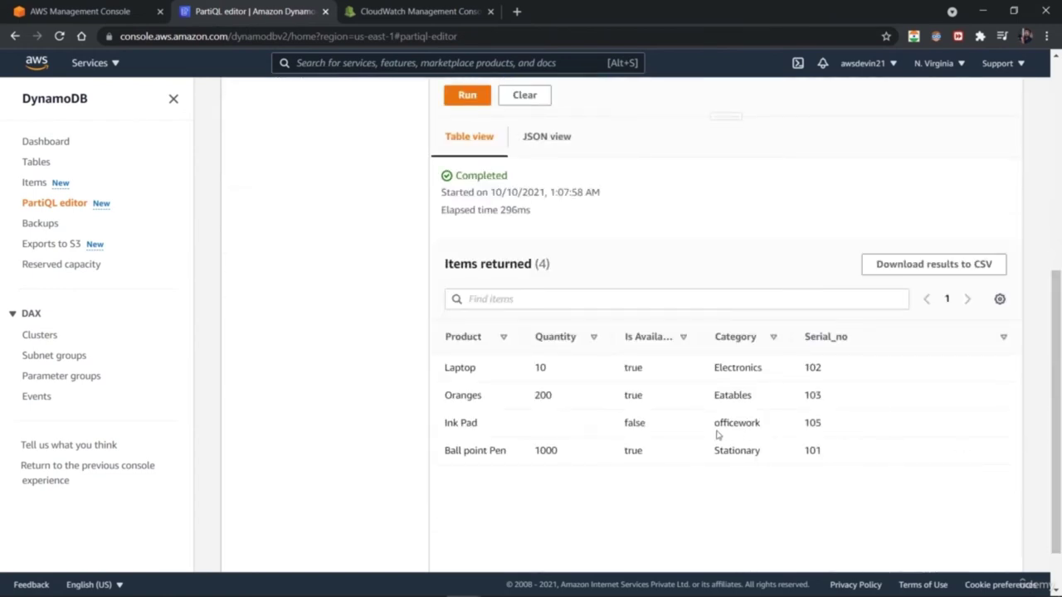
double_click(740, 424)
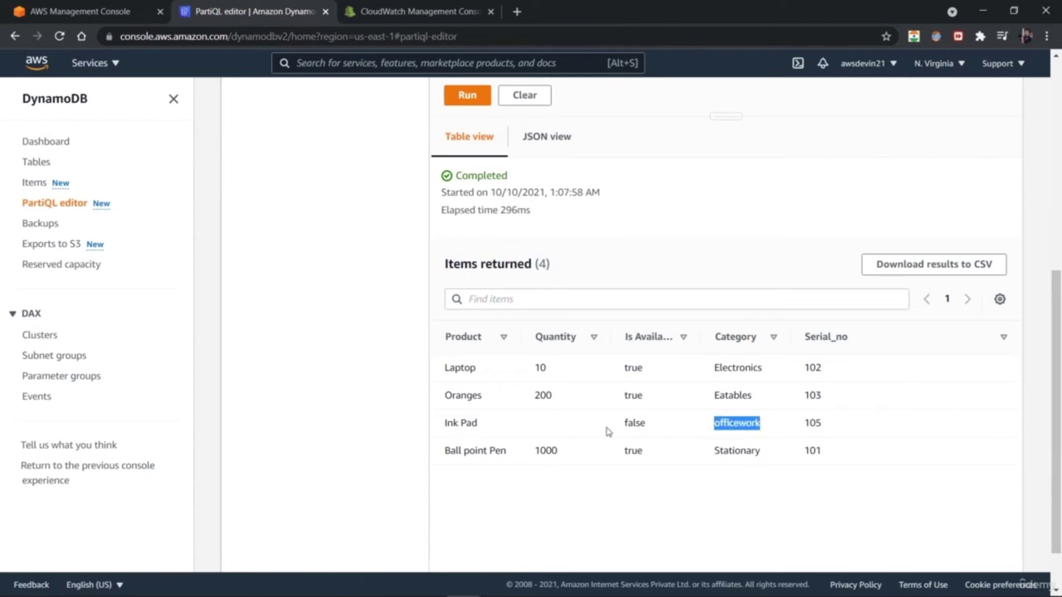
click(789, 435)
- Replace the SELECT query in the editor with a drop-item DELETE statement template for the Inventory-Manager table
scroll(788, 398, up, 4)
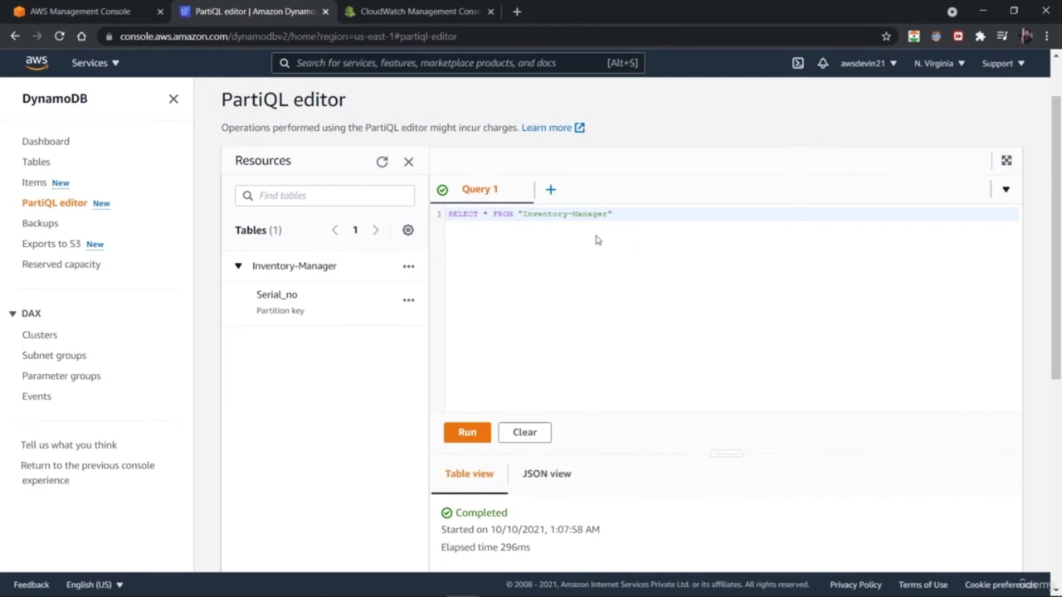
click(409, 265)
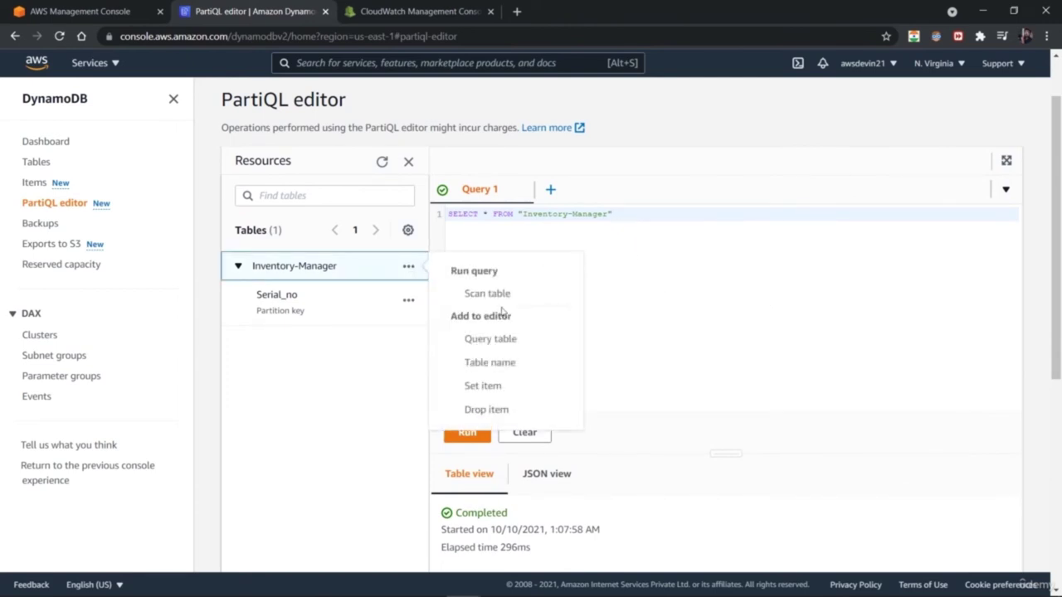
click(714, 280)
drag(671, 240, 434, 207)
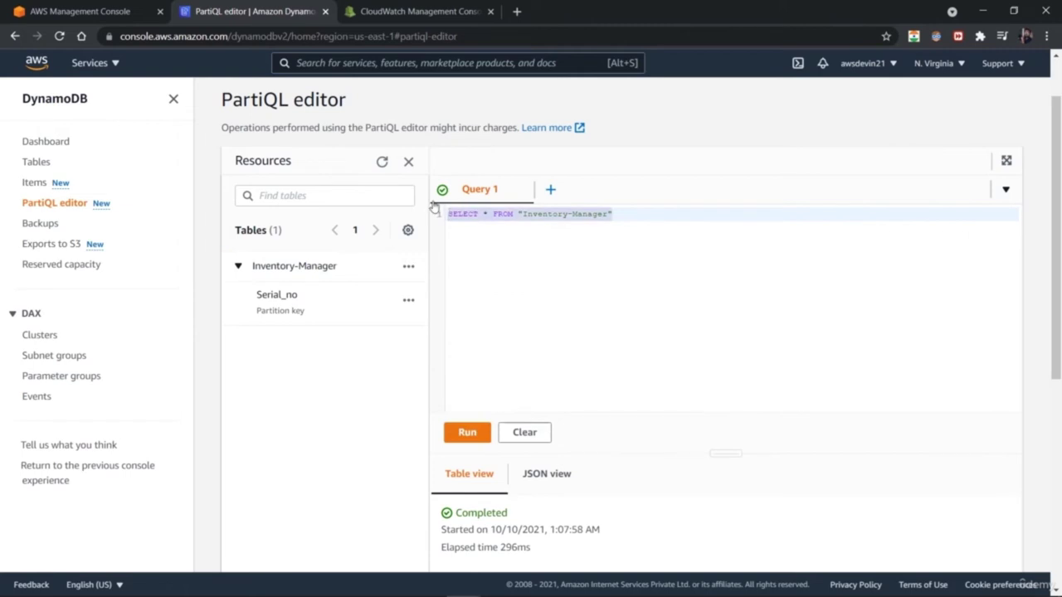
key(BackSpace)
click(408, 266)
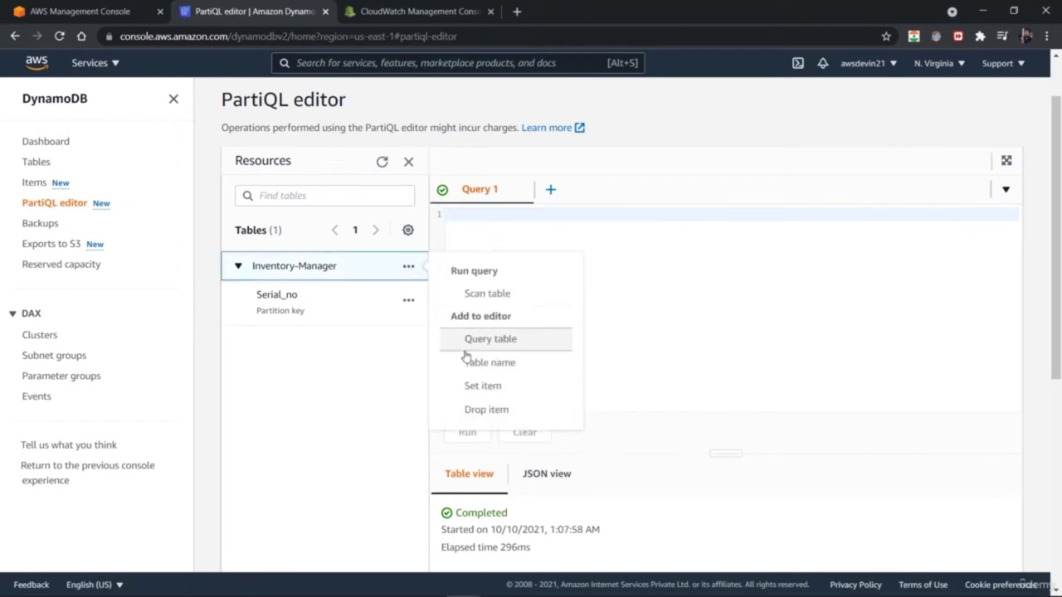
click(478, 409)
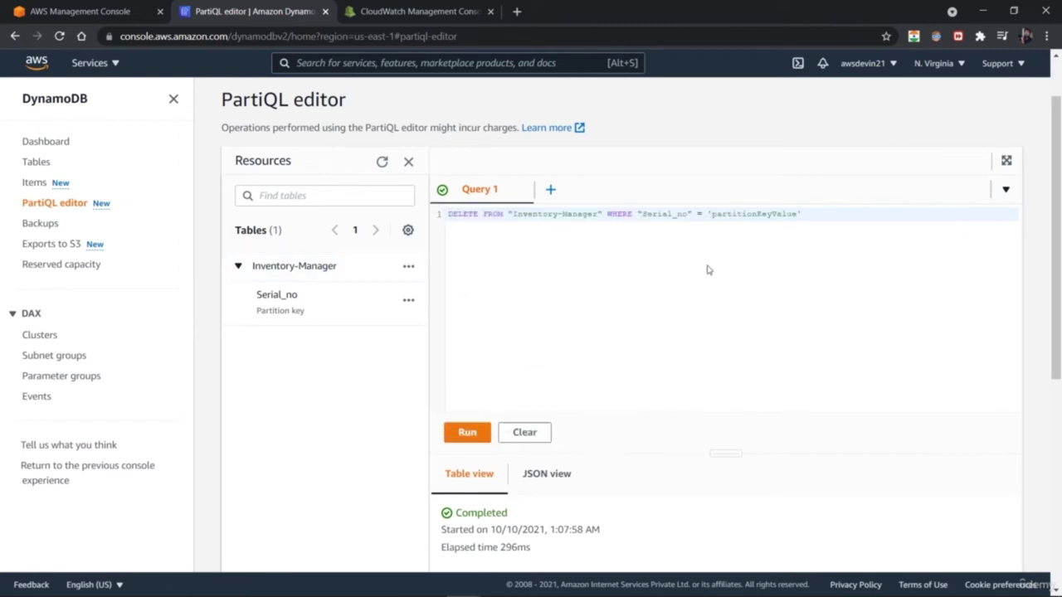
- Try to delete the Oranges item by setting the DELETE condition to "Product" = 'Oranges' and running the statement
drag(1057, 219, 1059, 397)
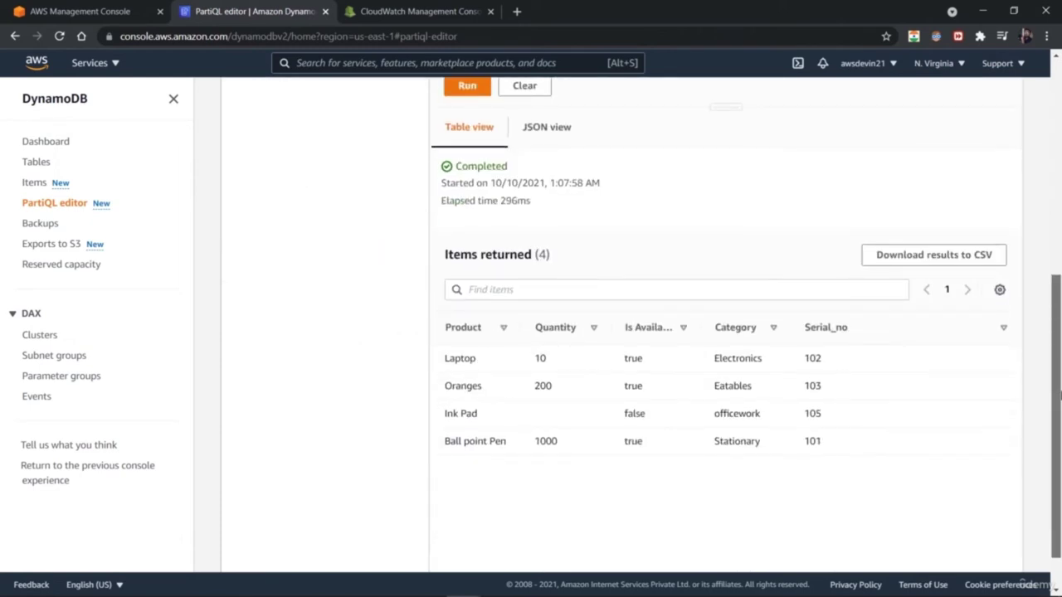
scroll(1041, 249, up, 3)
drag(1057, 258, 1059, 357)
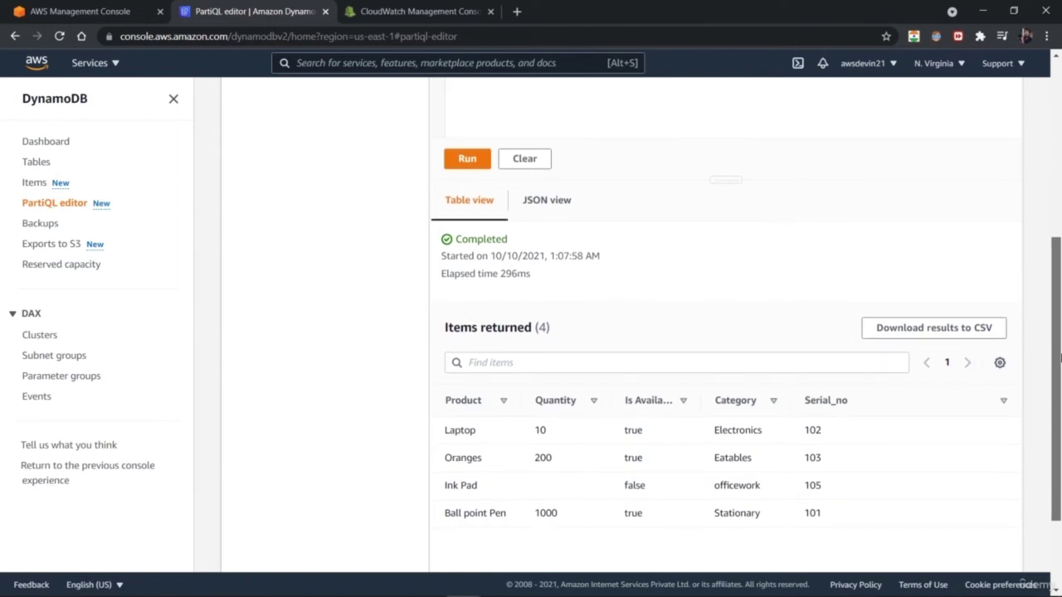
drag(1059, 357, 1037, 254)
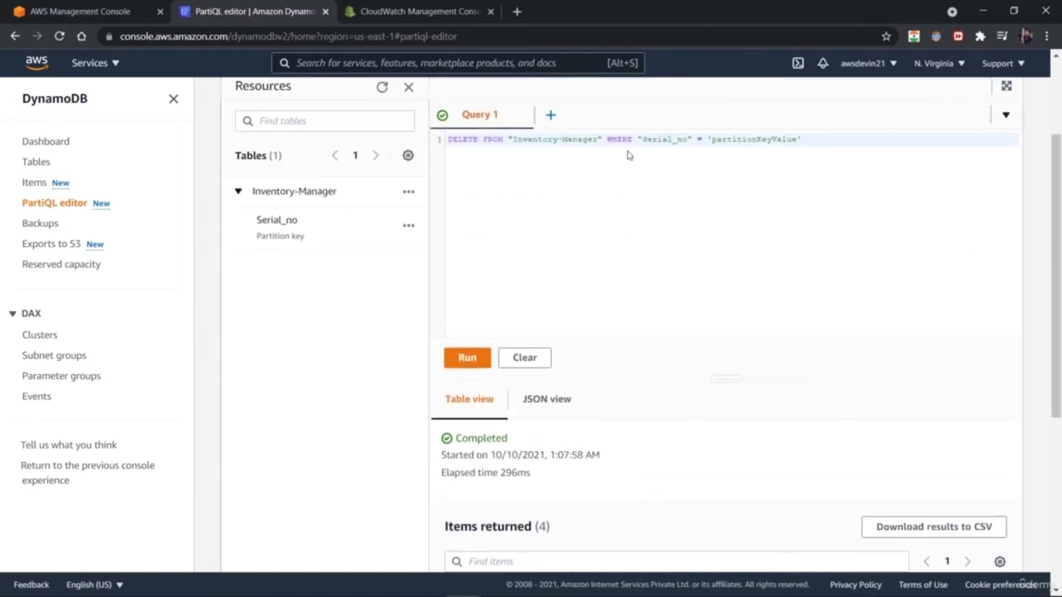
drag(642, 139, 686, 140)
text(Product)
drag(702, 139, 783, 139)
key(BackSpace)
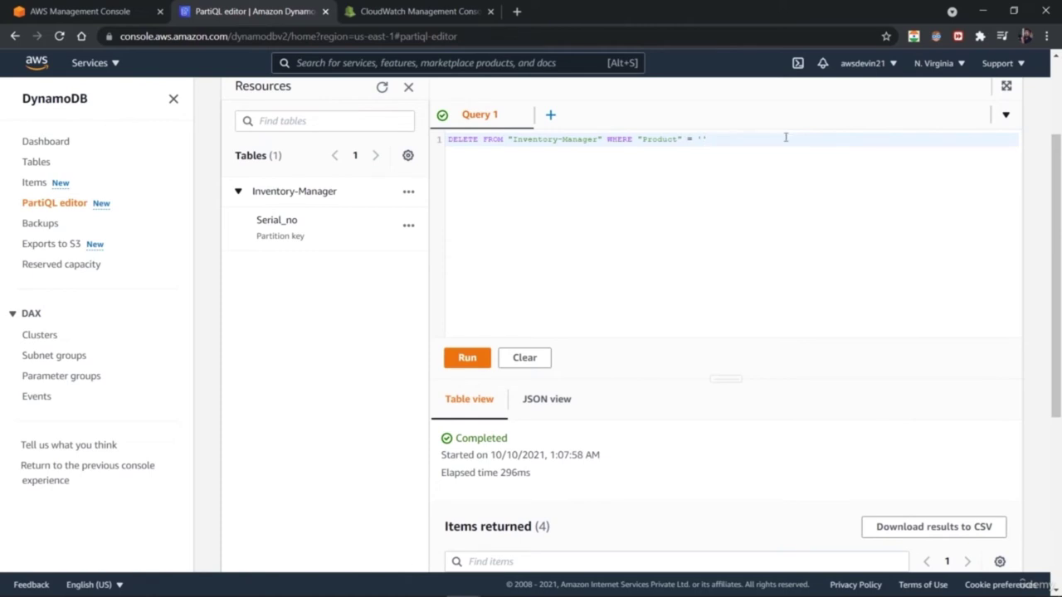
drag(1059, 207, 1054, 164)
text(Oranges)
click(474, 396)
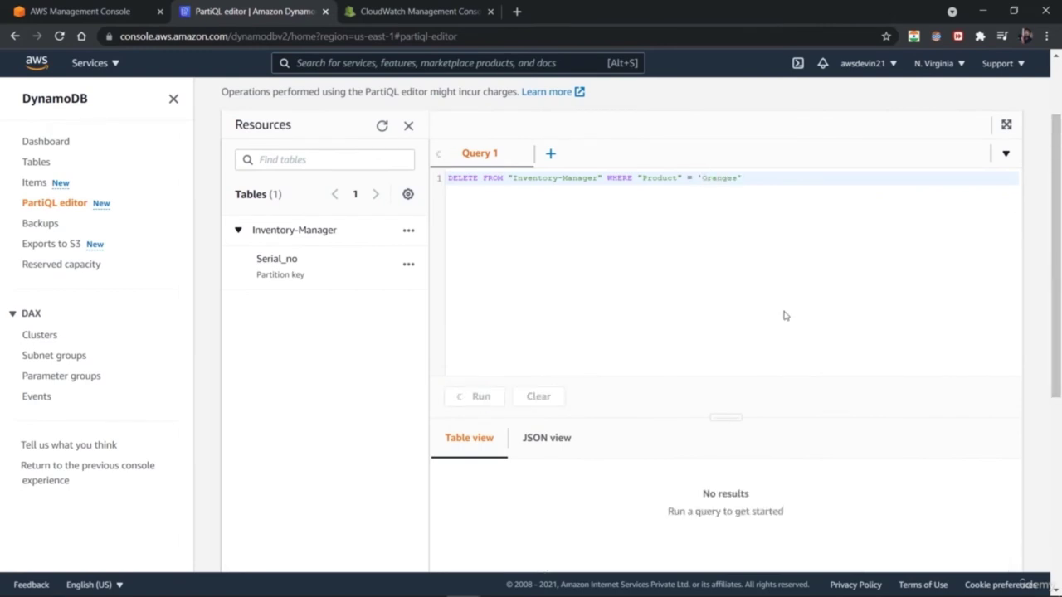
- Copy the DELETE statement, remove it from the editor, and run a full scan of the Inventory-Manager table
drag(1060, 214, 1032, 201)
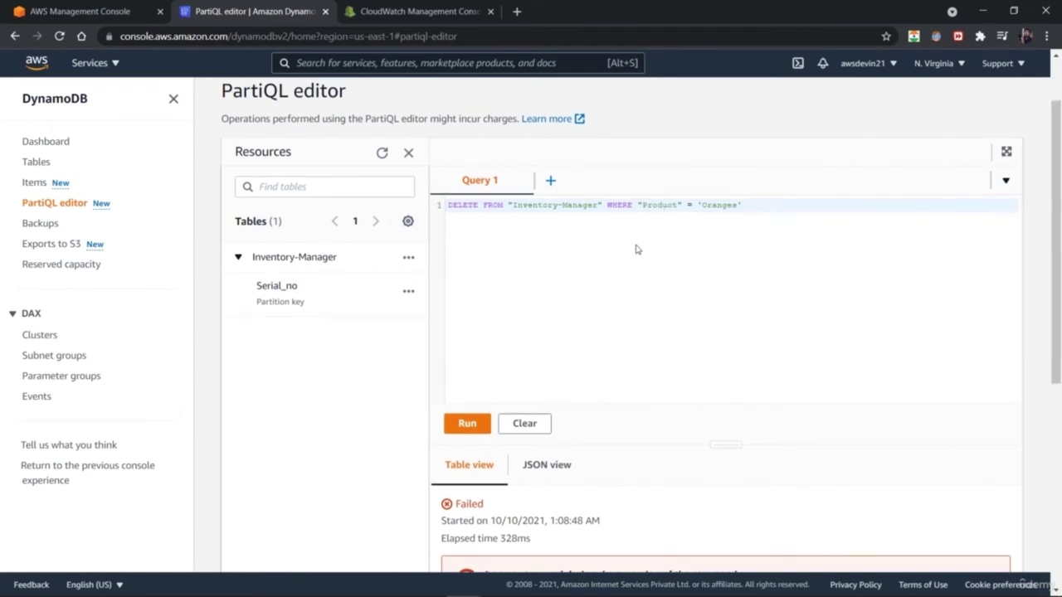
drag(760, 207, 440, 205)
key(ctrl+c)
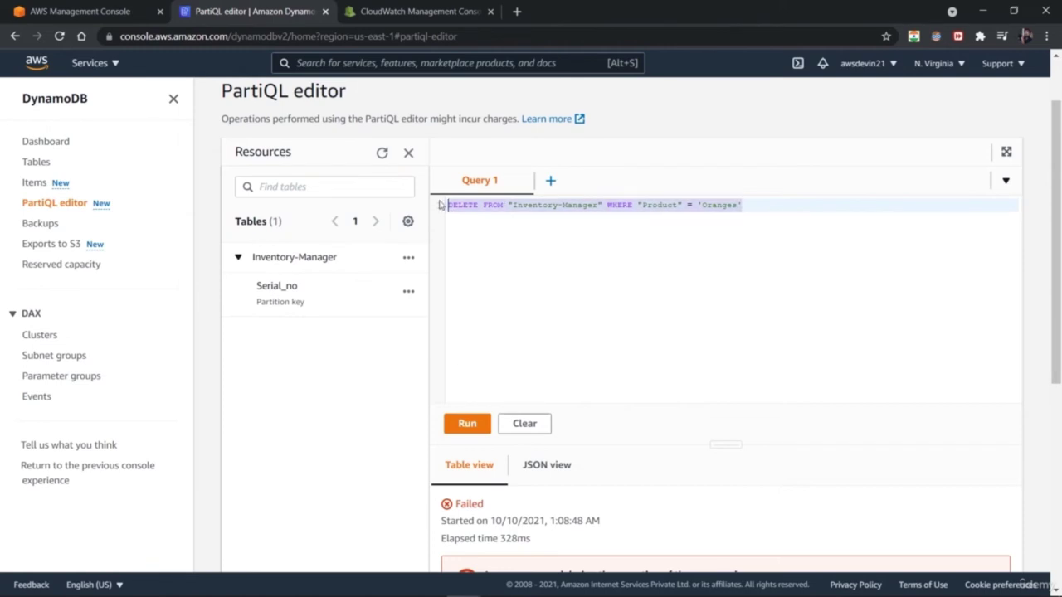
key(BackSpace)
click(408, 258)
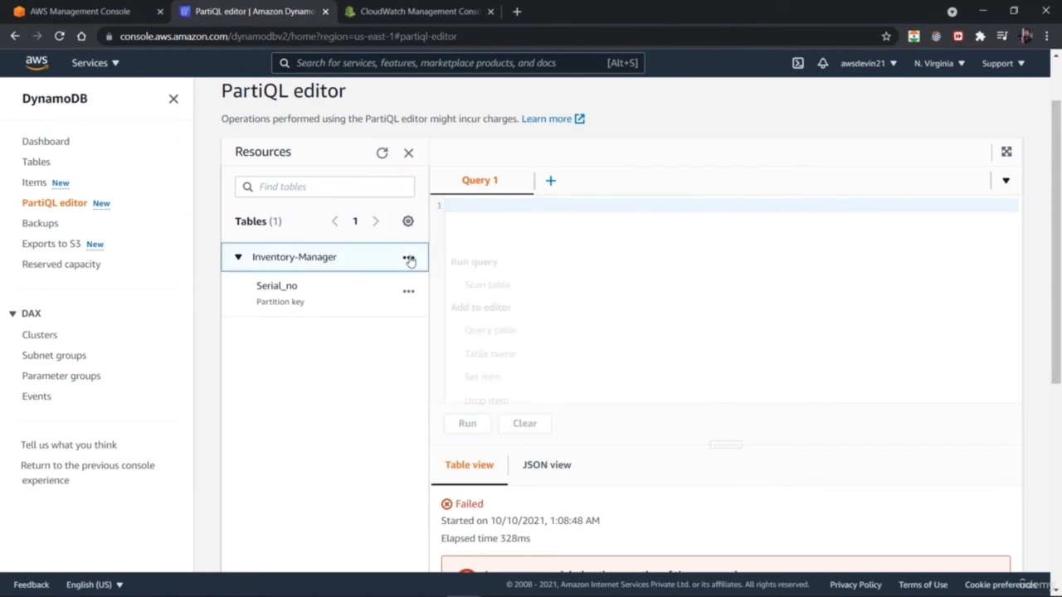
click(467, 287)
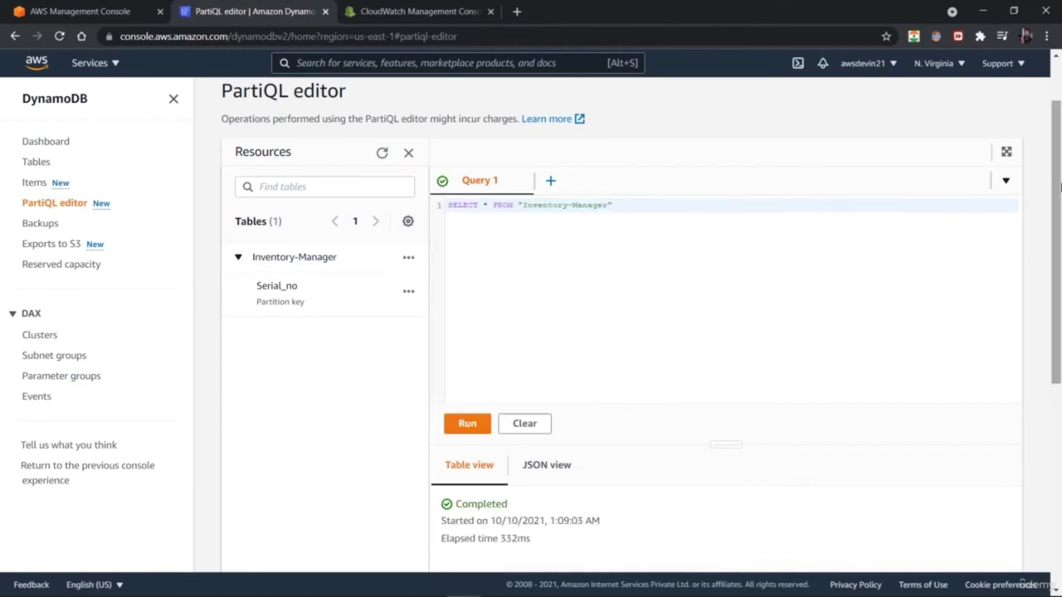
scroll(1059, 357, down, 4)
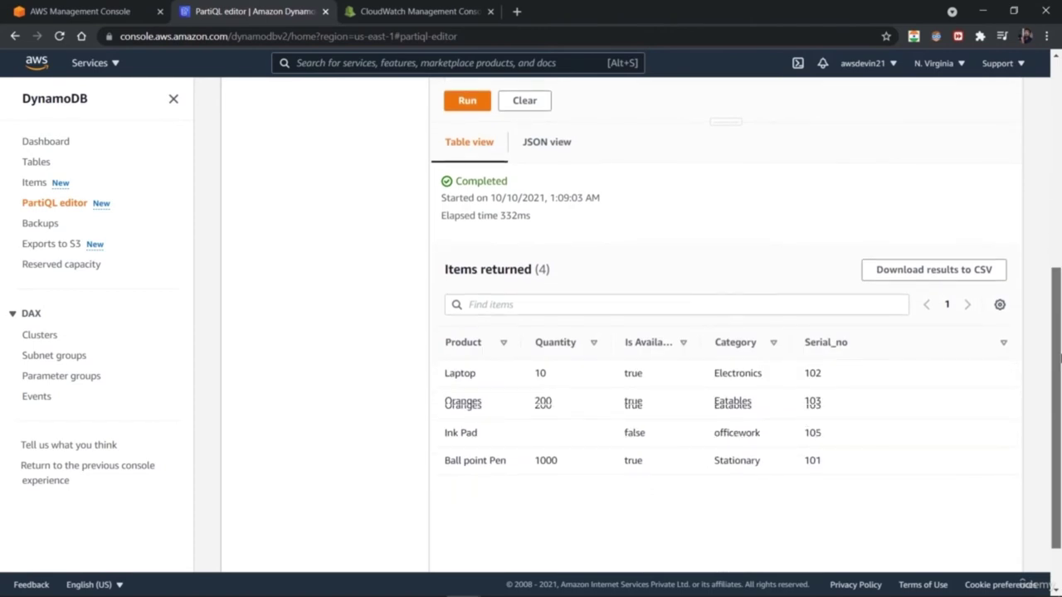
- Paste the copied DELETE statement below the SELECT query, enclose Oranges in double quotes, and run both lines
drag(1059, 357, 1059, 241)
click(752, 155)
key(Return)
key(ctrl+v)
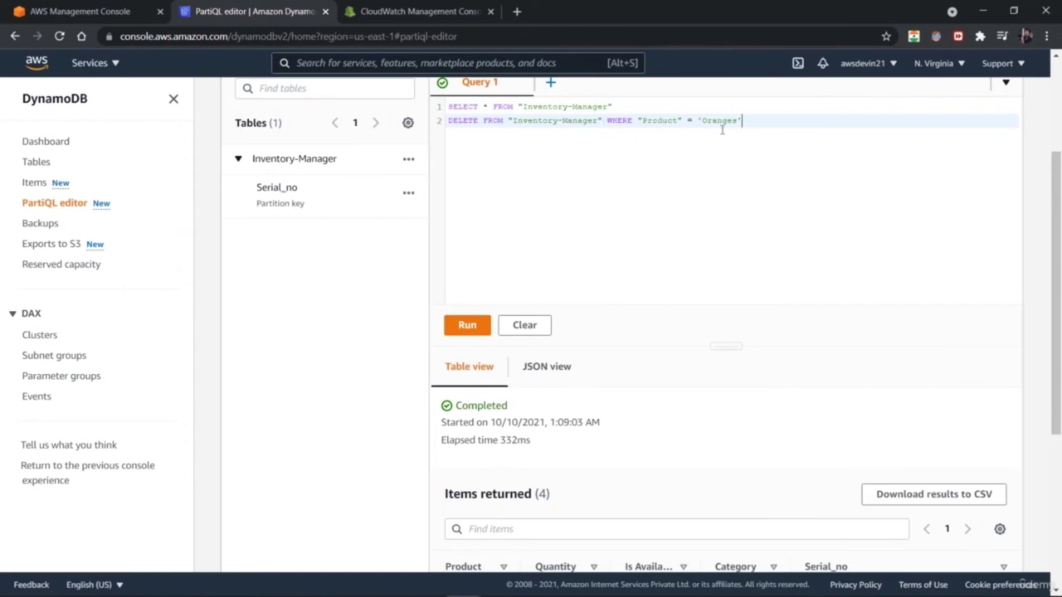
drag(1060, 241, 1037, 219)
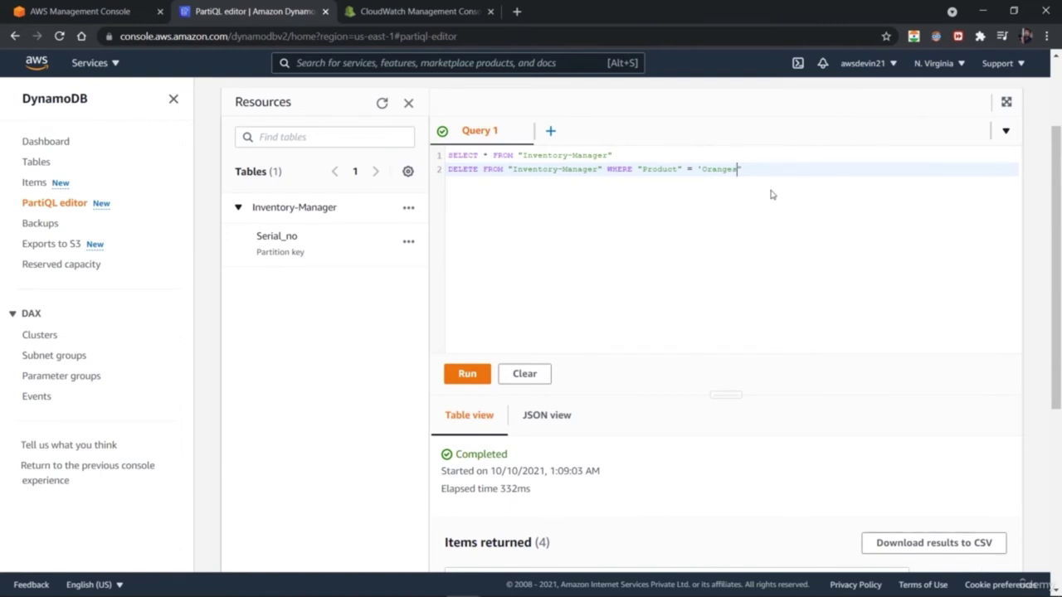
key(BackSpace)
text(")
click(466, 373)
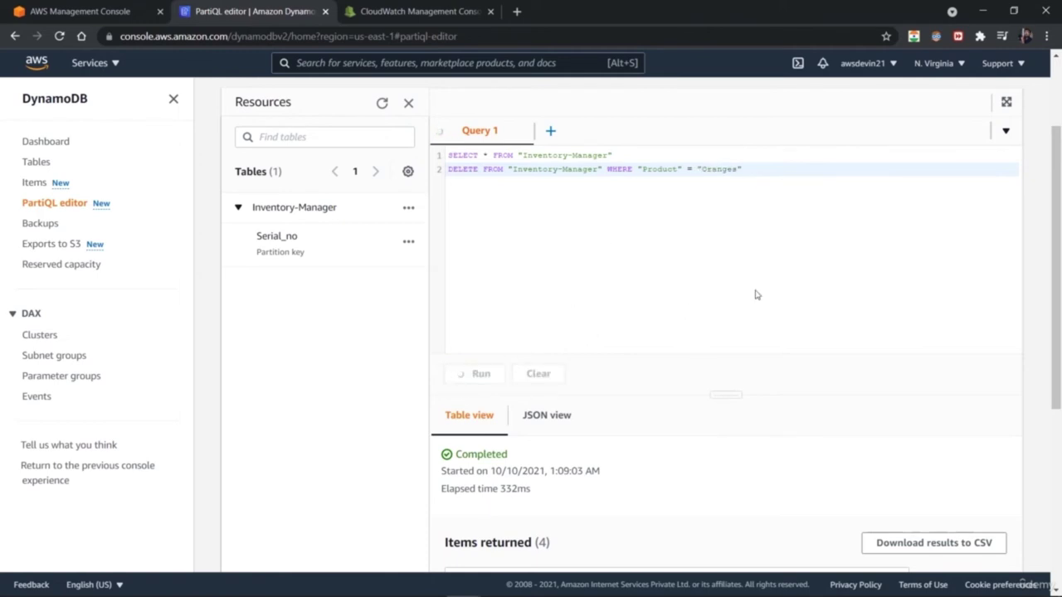
- Remove the SELECT line from the editor and try running the DELETE statement for Oranges on its own
drag(618, 156, 449, 160)
key(Delete)
key(Delete)
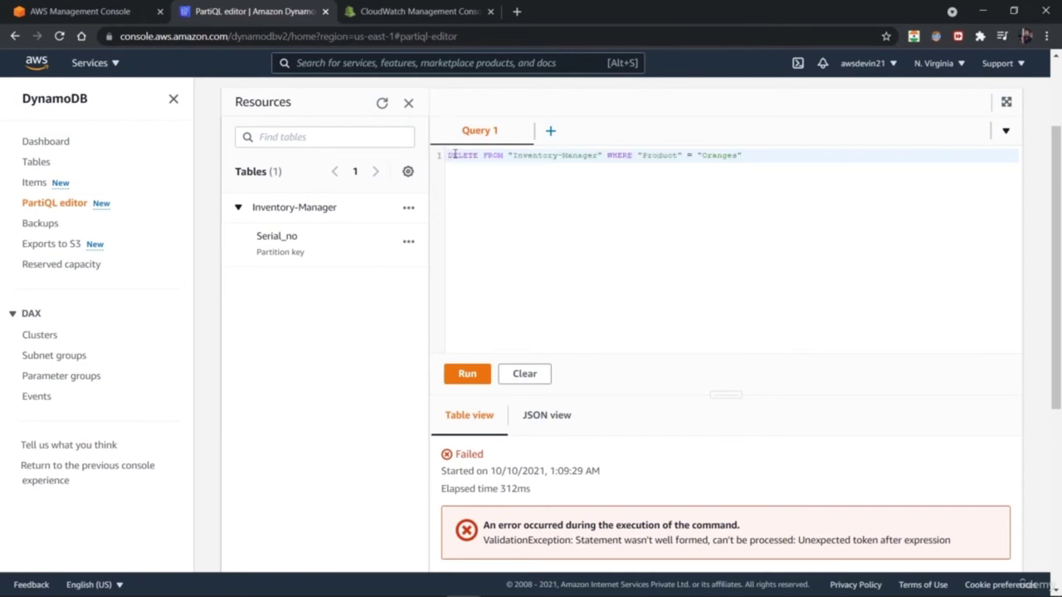
drag(1059, 295, 1059, 264)
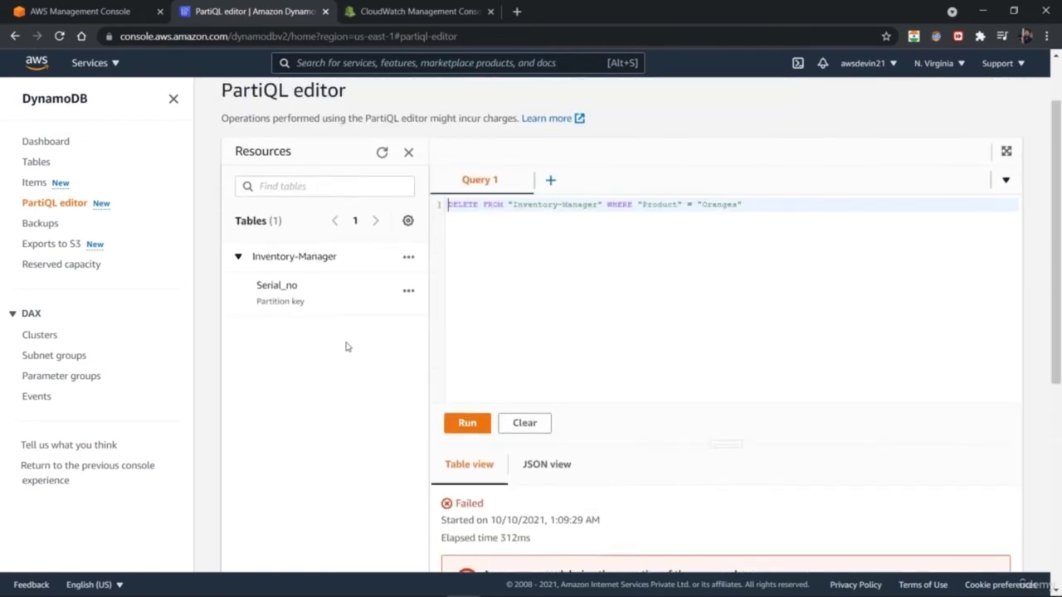
click(465, 424)
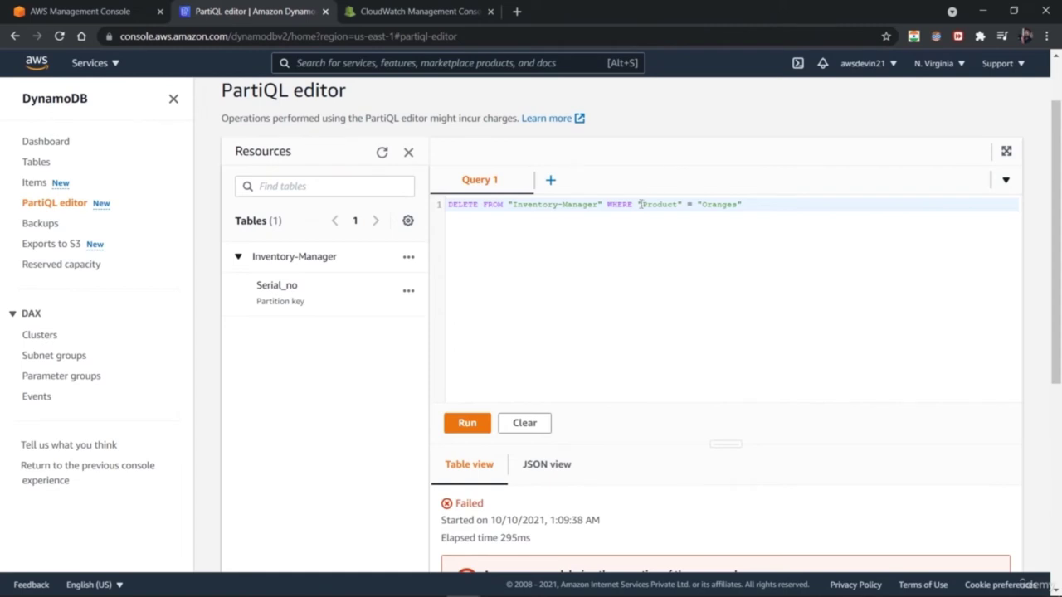
- Replace the Oranges DELETE statement with a fresh drop-item template that filters Inventory-Manager on Serial_no
click(408, 257)
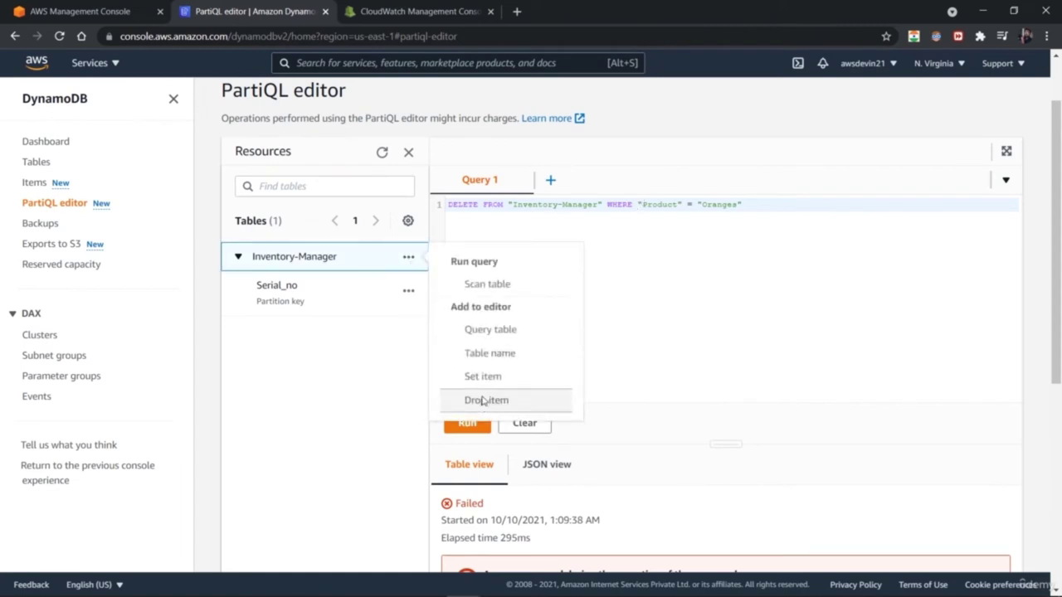
click(485, 402)
drag(741, 204, 433, 205)
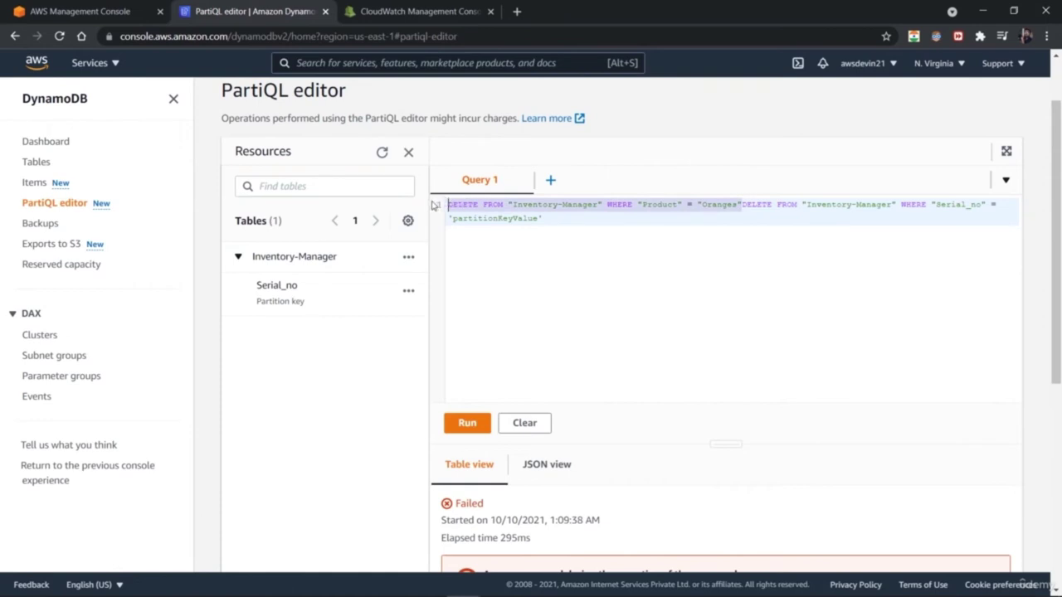
key(BackSpace)
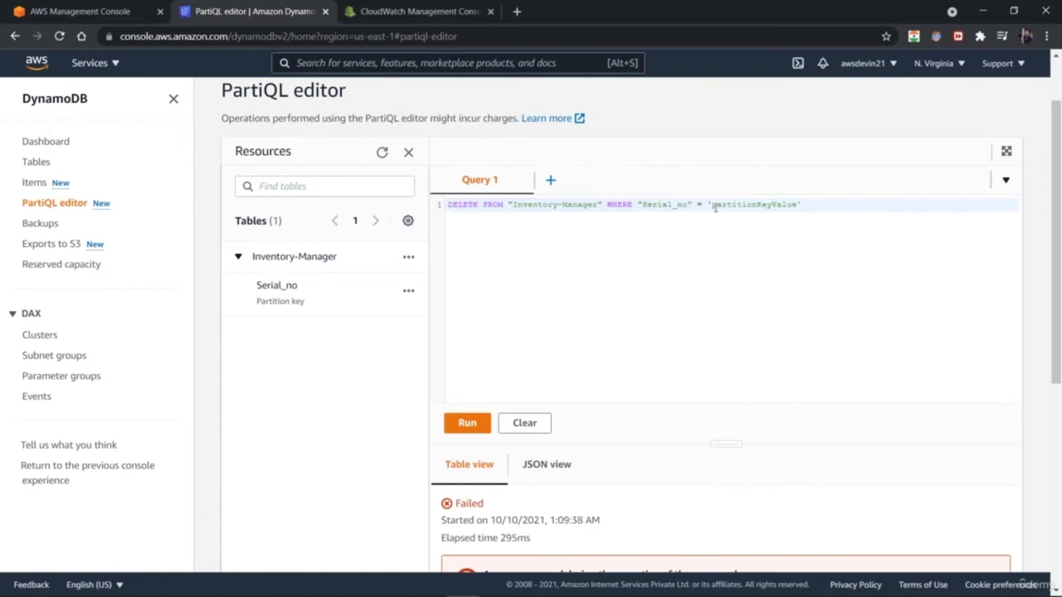
- Set the DELETE statement's Serial_no condition to the unquoted number 101 and run it
mouse_move(711, 204)
mouse_down()
mouse_move(794, 204)
mouse_move(708, 205)
mouse_up()
click(799, 204)
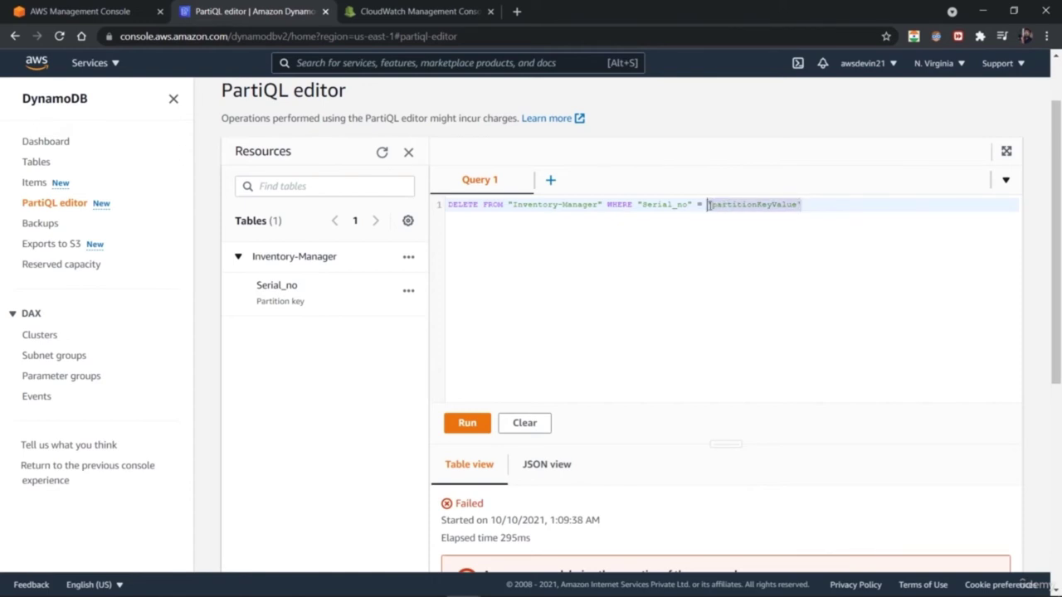
text(101)
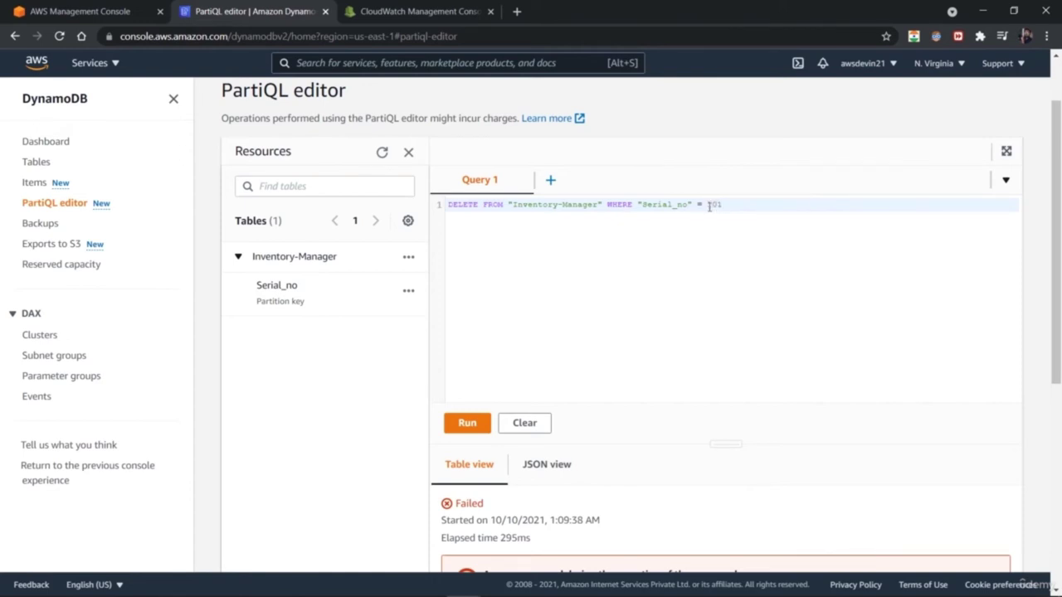
click(467, 425)
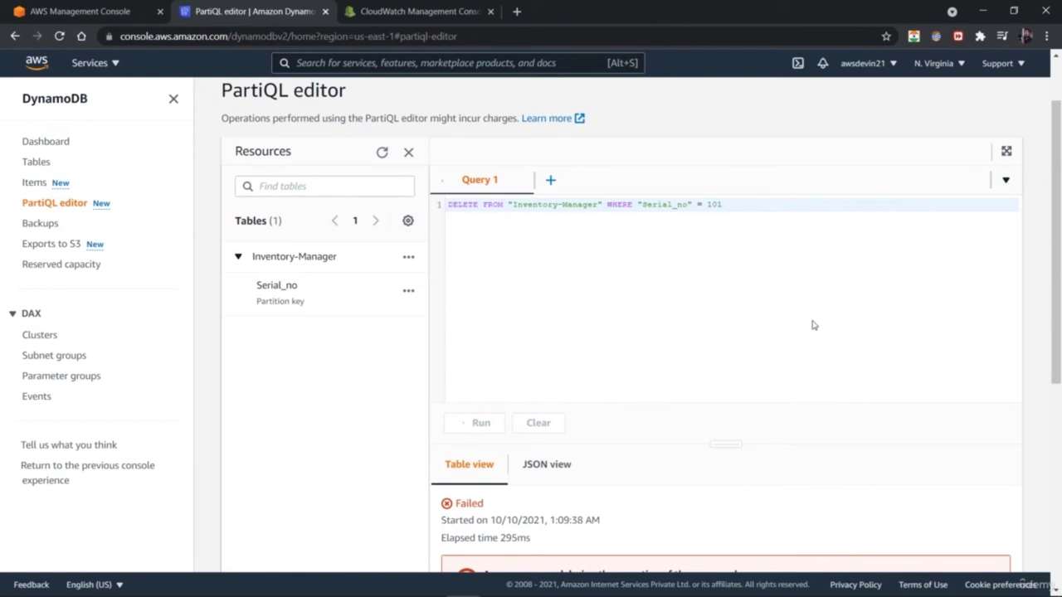
- Run a full scan of the Inventory-Manager table to list the items left after the deletion
click(408, 256)
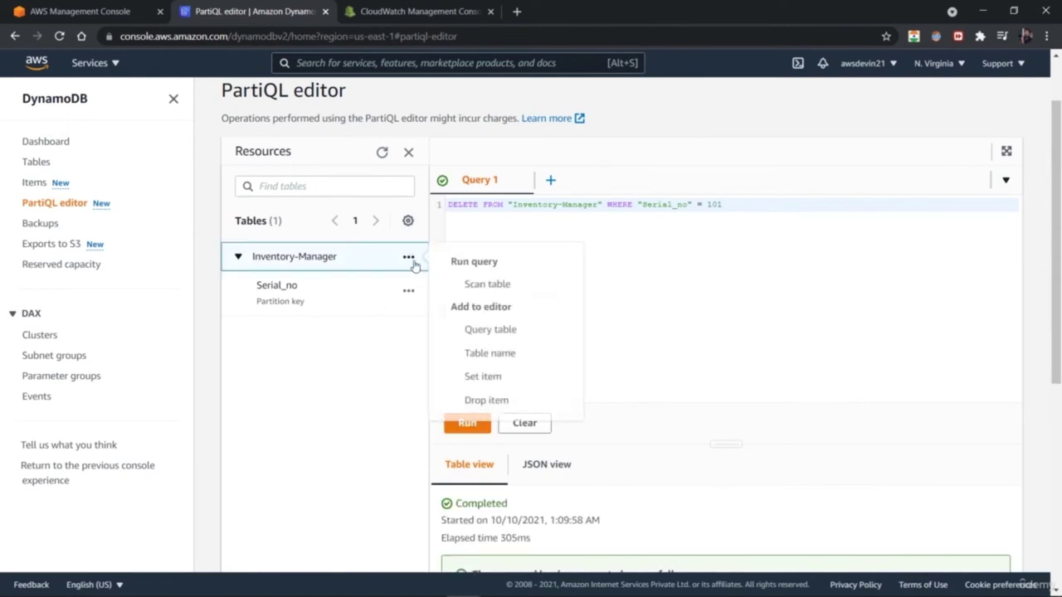
click(465, 287)
click(468, 423)
drag(1059, 170, 1060, 145)
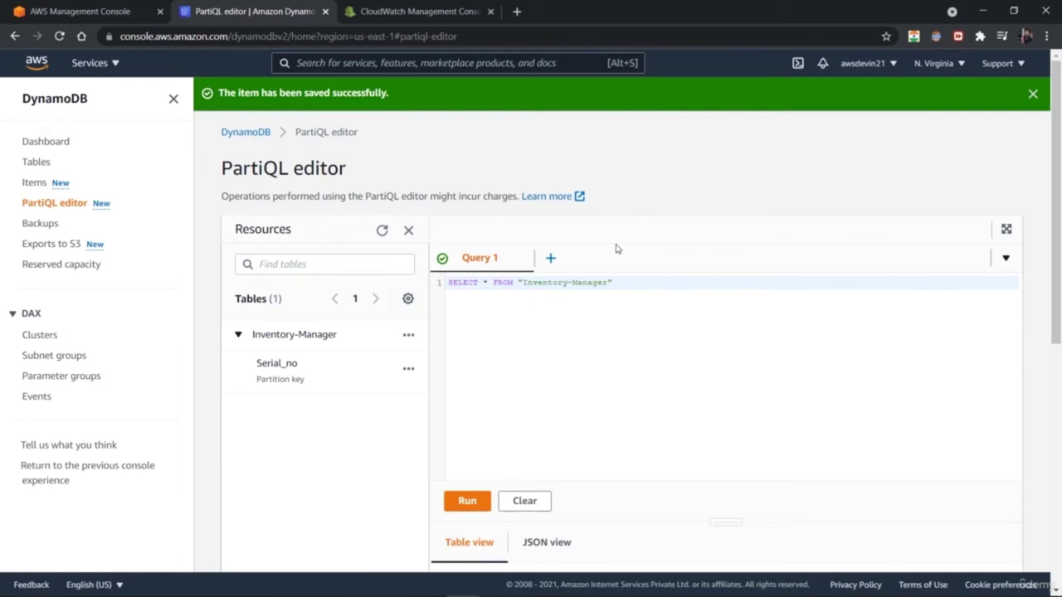
click(408, 299)
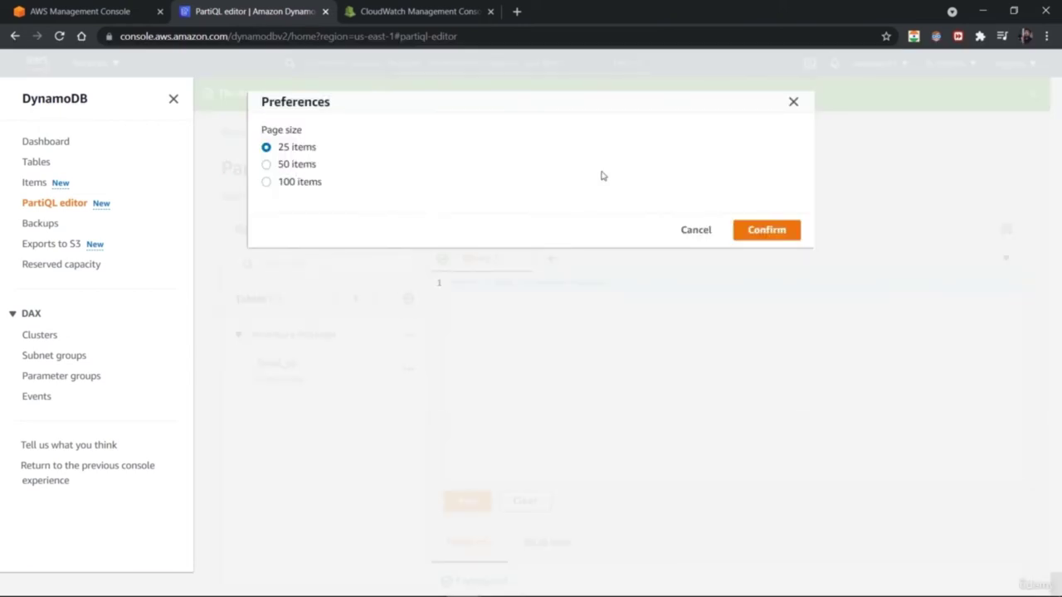
click(793, 101)
click(1007, 232)
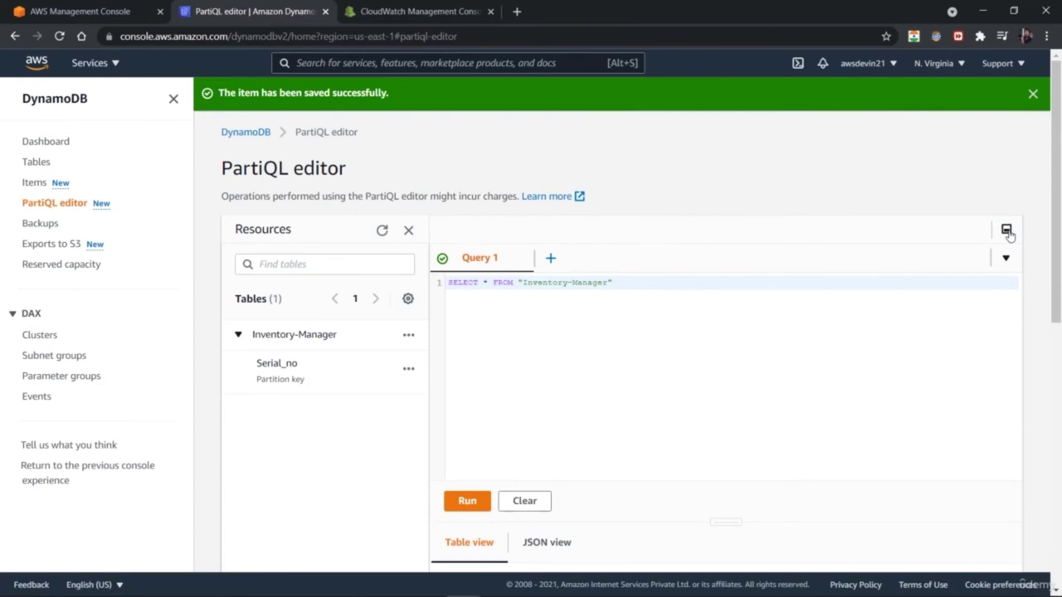
- Download the scan results to CSV and open the results.csv file
scroll(945, 371, down, 5)
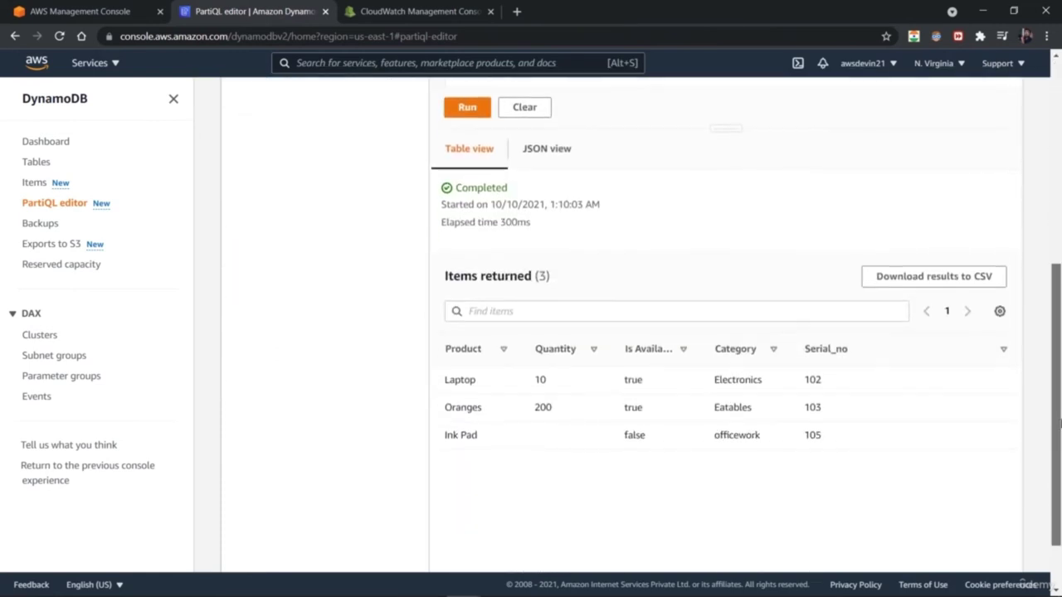
click(936, 274)
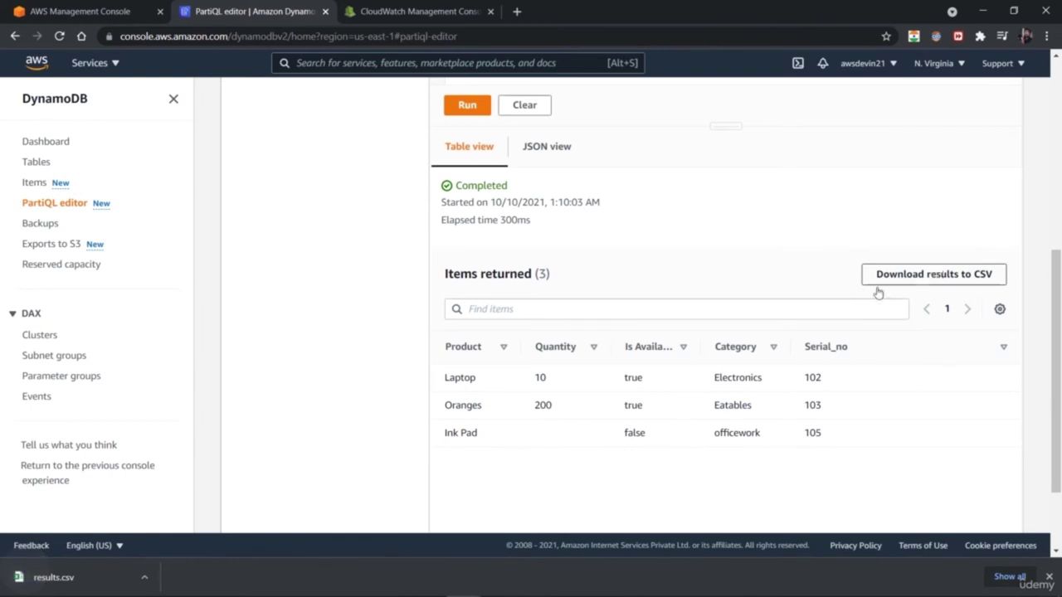
click(87, 577)
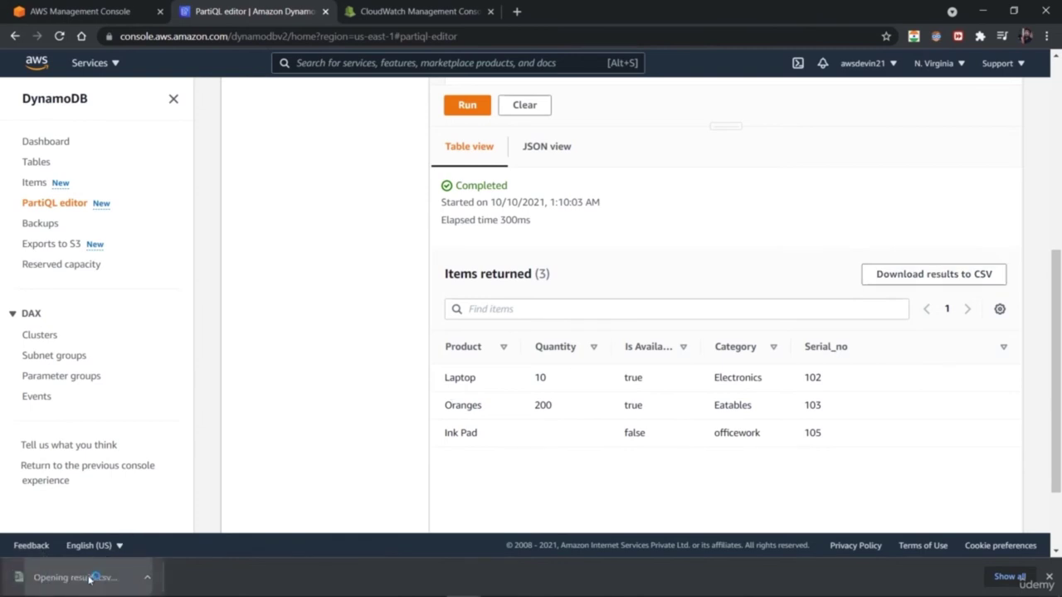
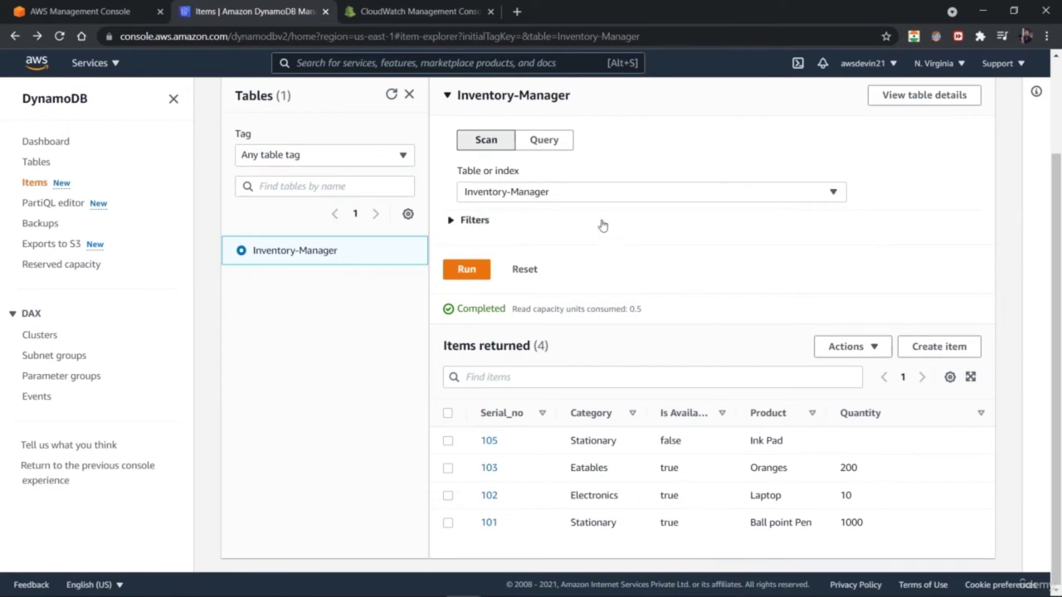
- Scan Inventory-Manager with a filter where the string attribute Category is equal to Stationary
click(450, 221)
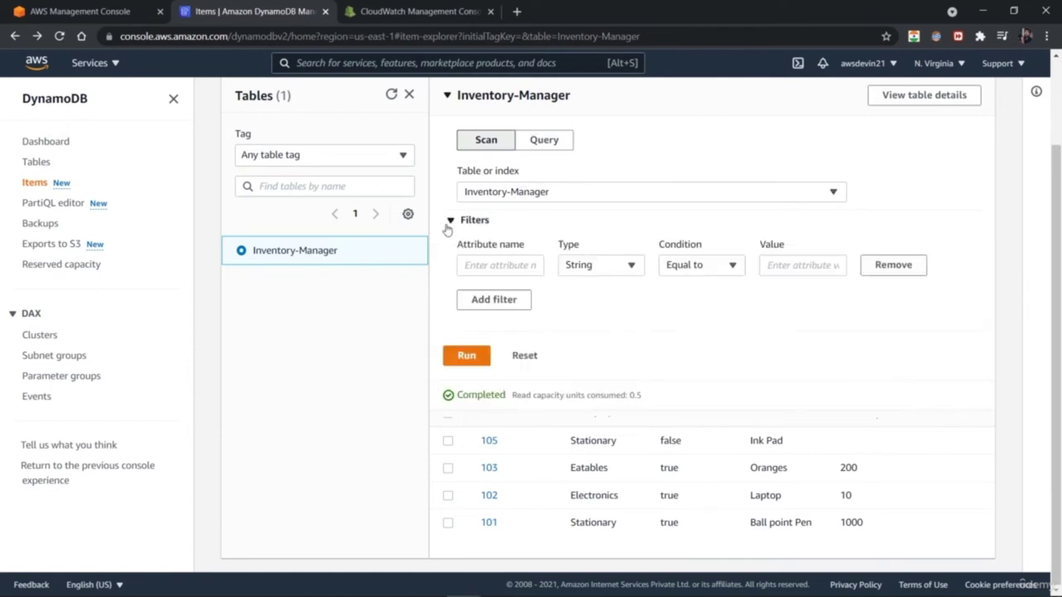
click(502, 266)
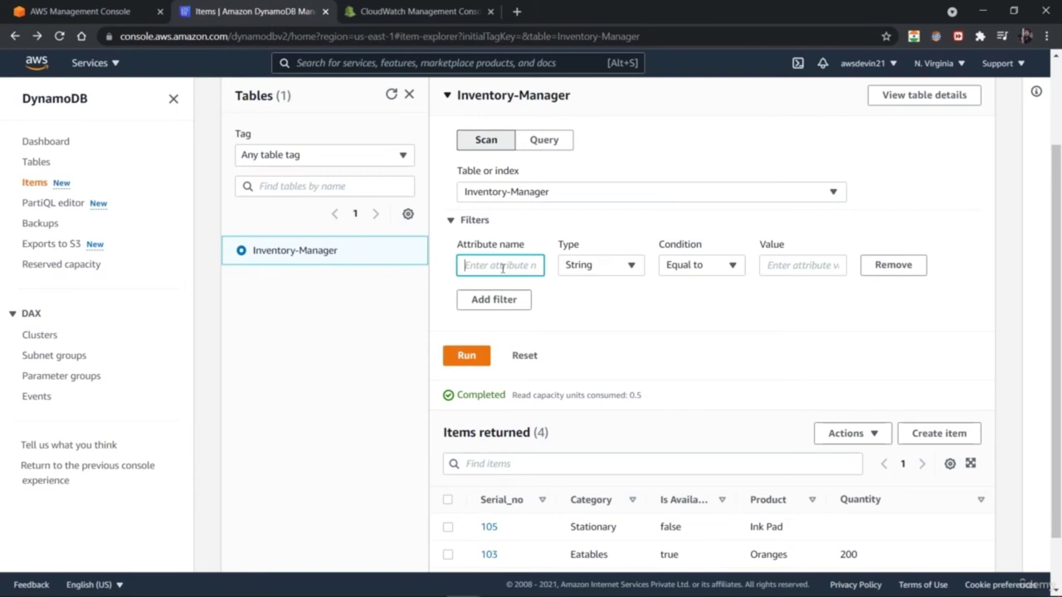
drag(1059, 247, 1059, 277)
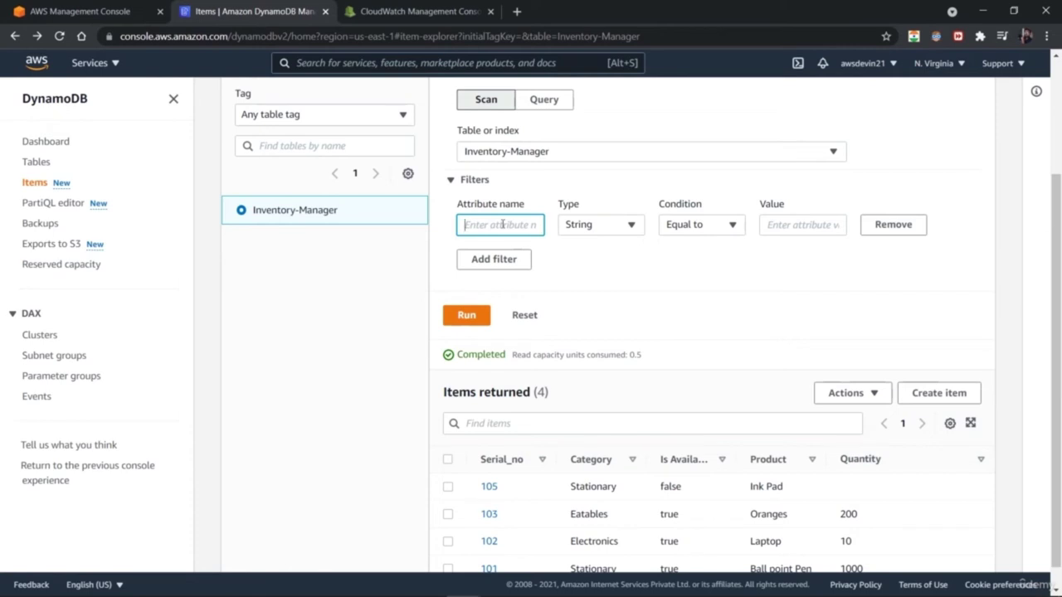
text(Category)
click(772, 228)
click(733, 225)
click(686, 244)
click(802, 227)
text(St)
key(BackSpace)
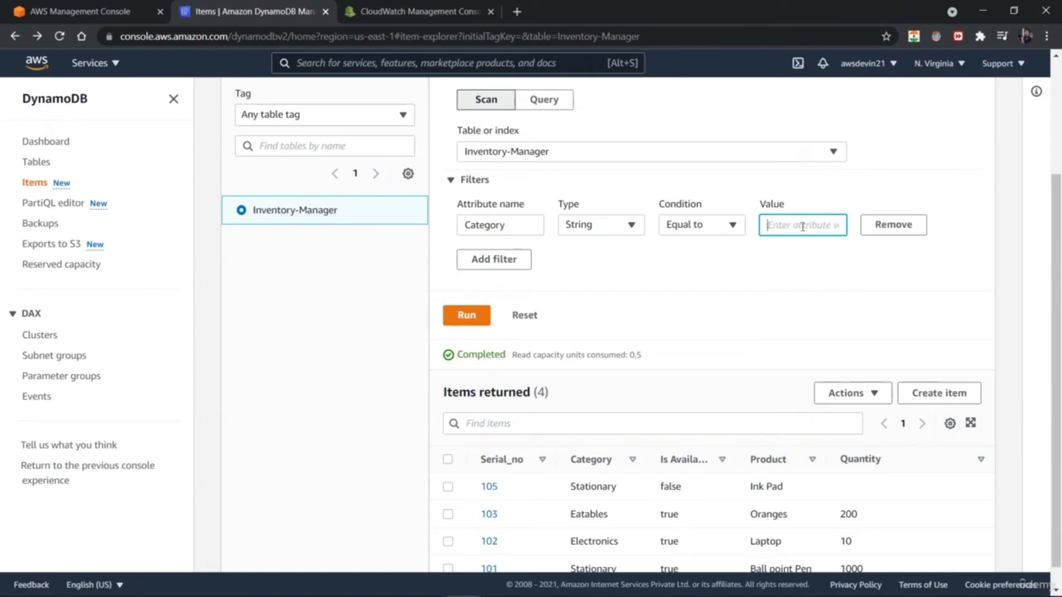
text(Stationary)
click(470, 316)
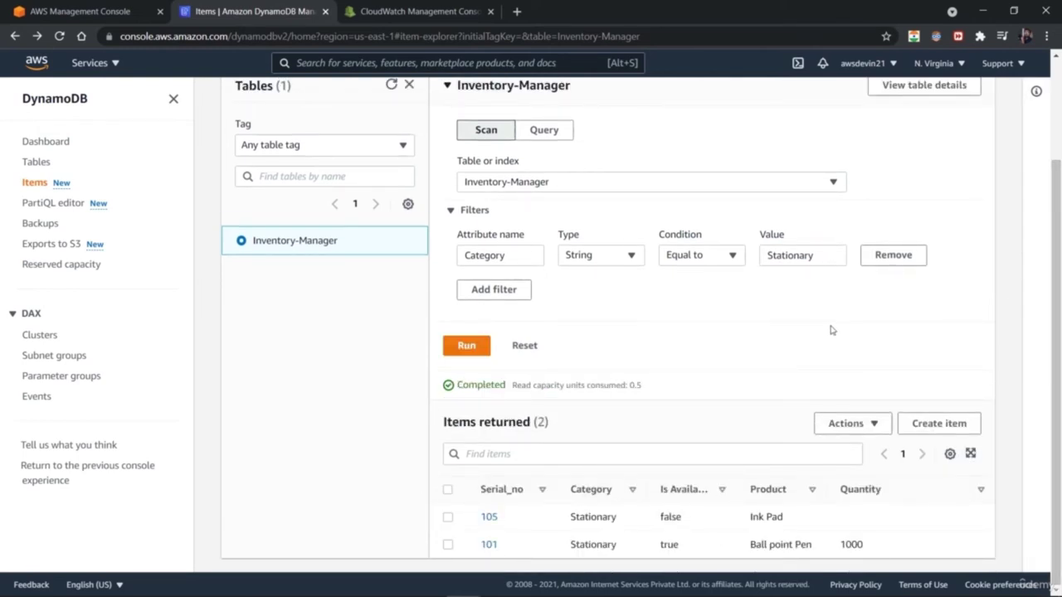
- Change the scan filter to Quantity greater than or equal to 1000, keeping the String type, and run it
click(731, 262)
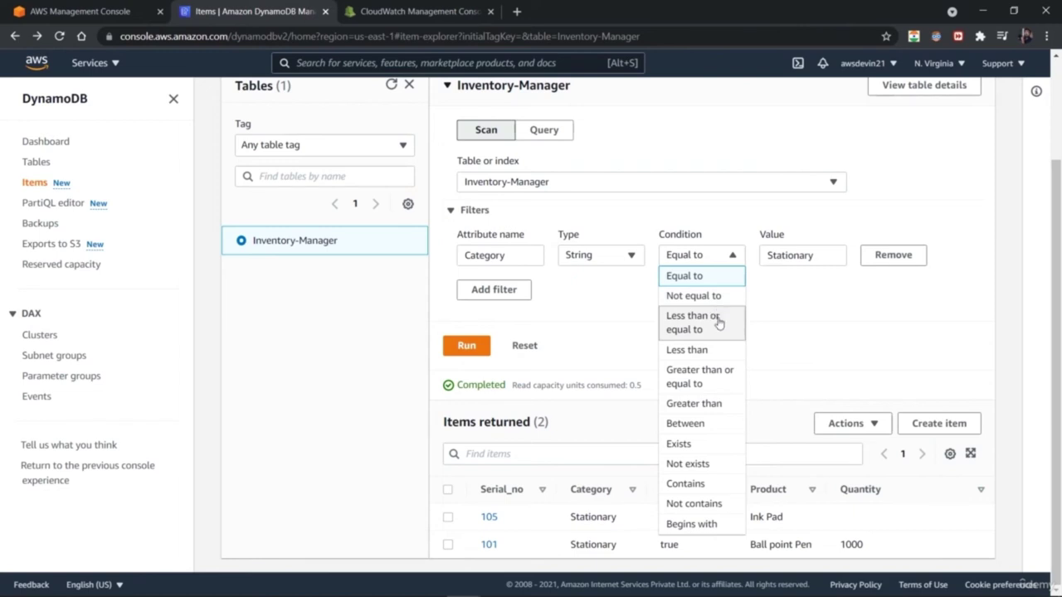
click(719, 380)
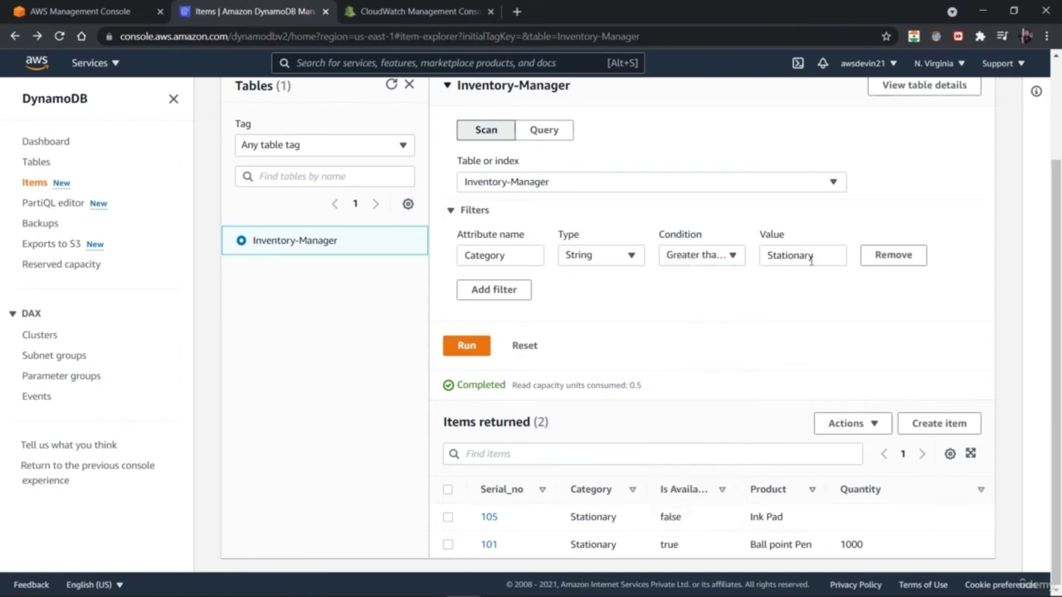
drag(504, 256, 444, 268)
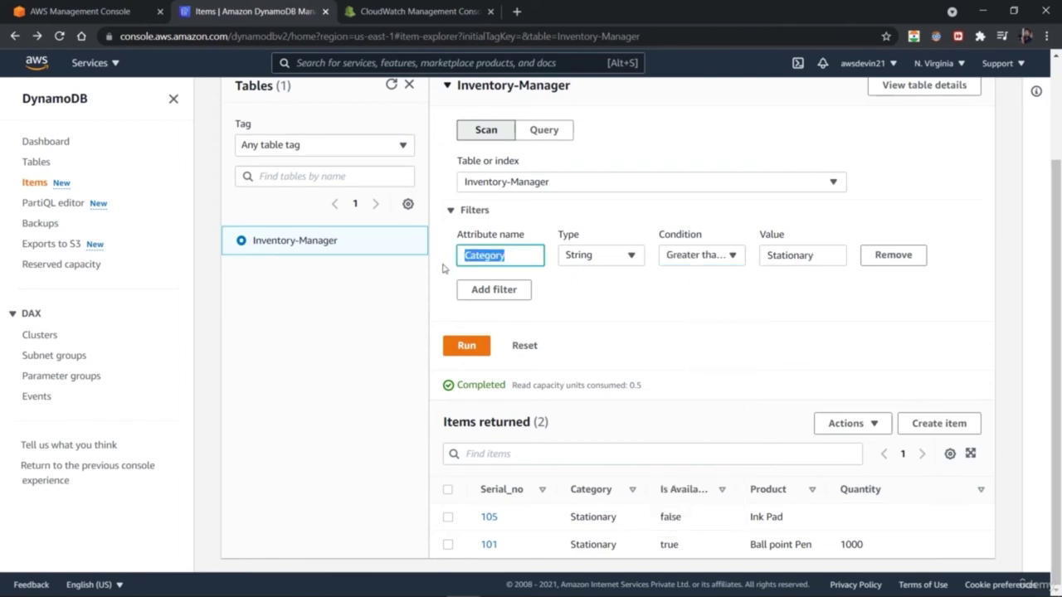
text(Quantity)
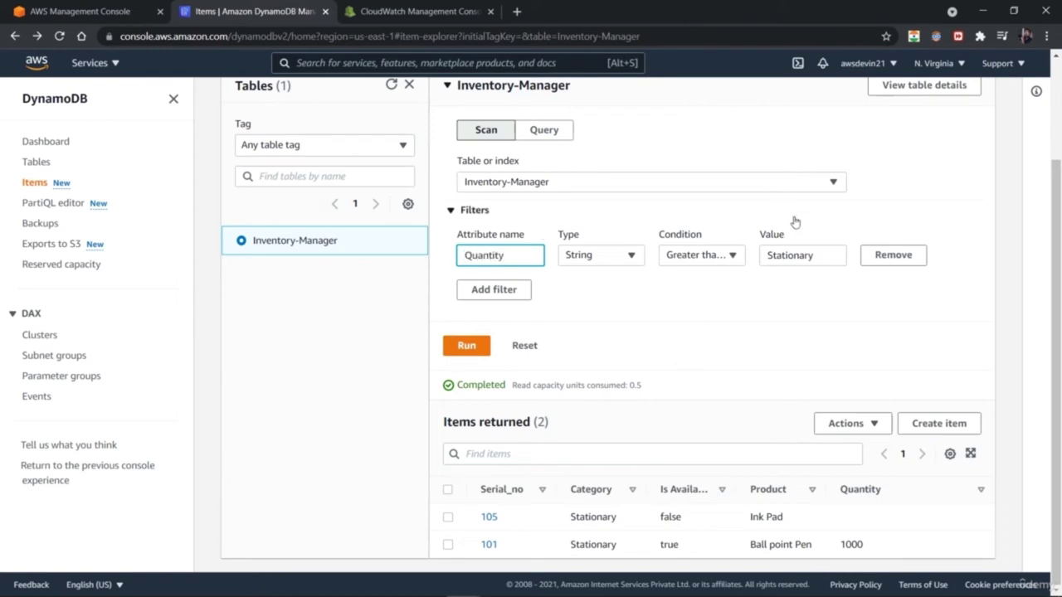
double_click(823, 255)
text(1000)
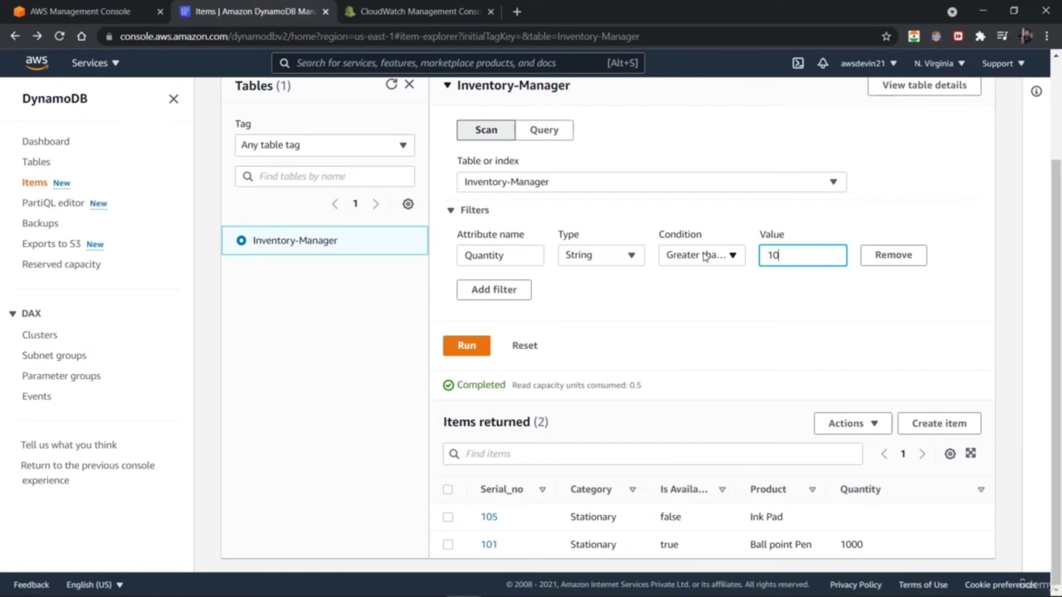
click(466, 345)
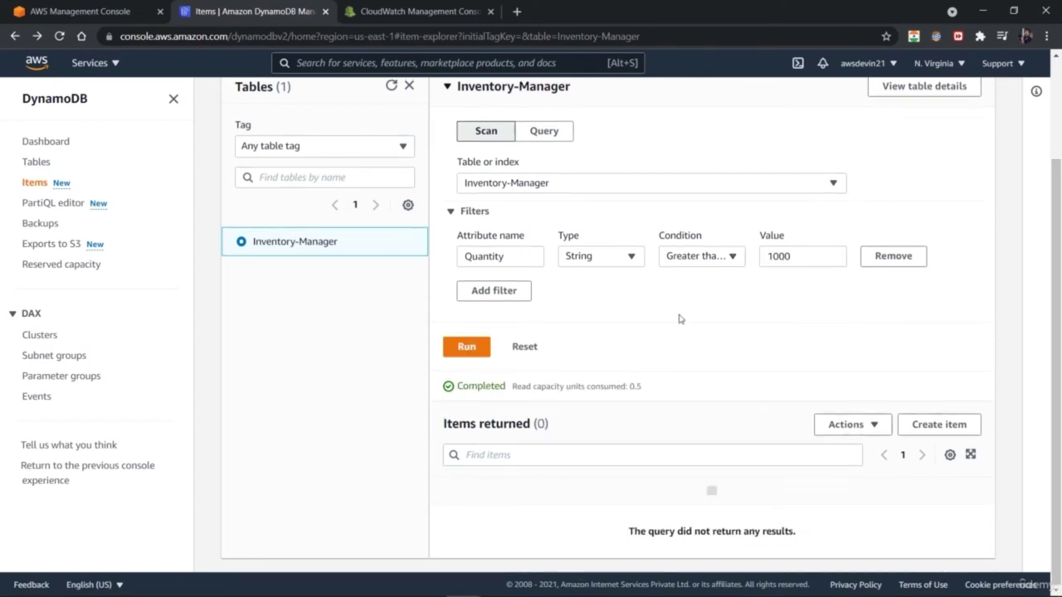
- Set the Quantity filter's type to Number and run the scan again
click(615, 259)
click(613, 302)
click(469, 344)
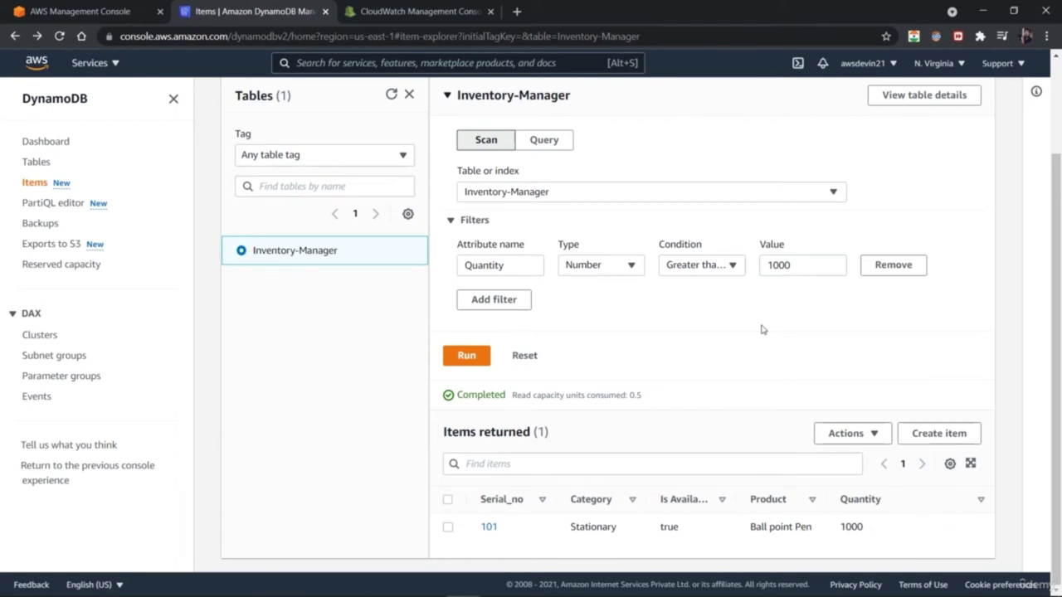
- Reset the scan filters and run a scan with a new Boolean filter where Is Available is equal to true
click(525, 355)
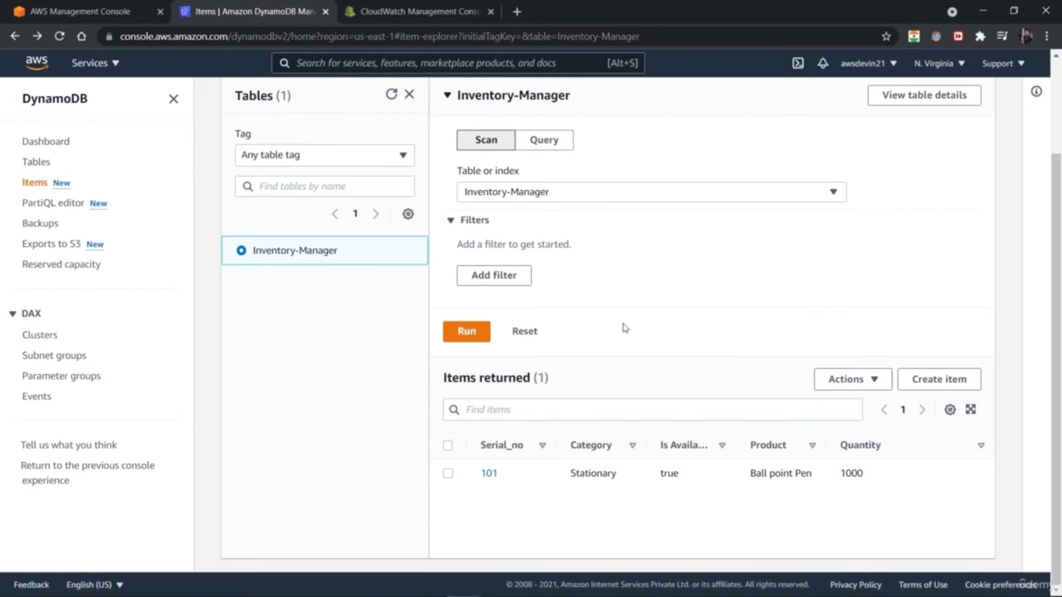
click(517, 279)
click(511, 267)
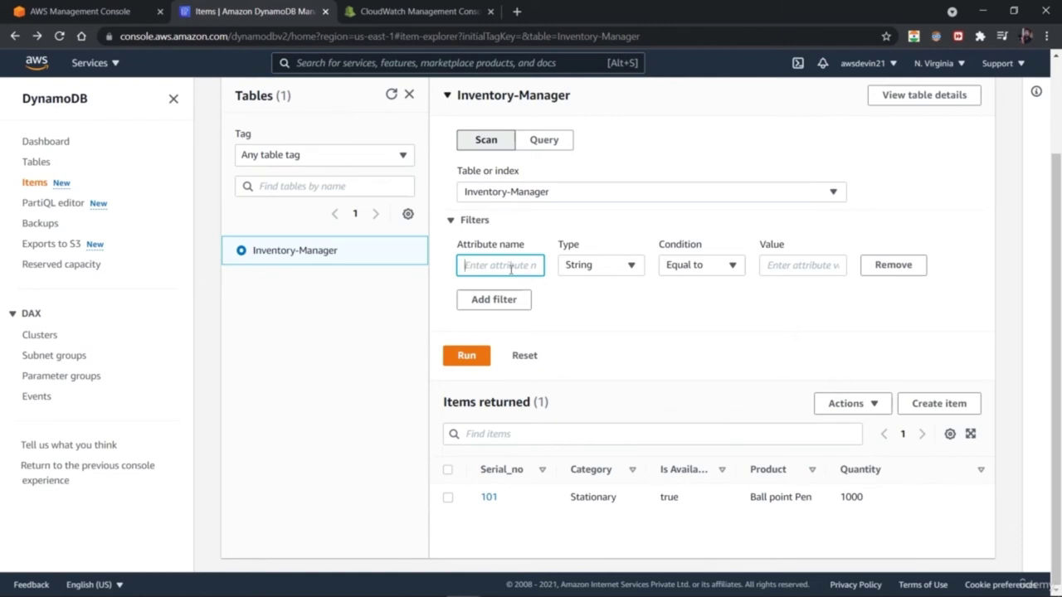
text(Is Available)
click(619, 267)
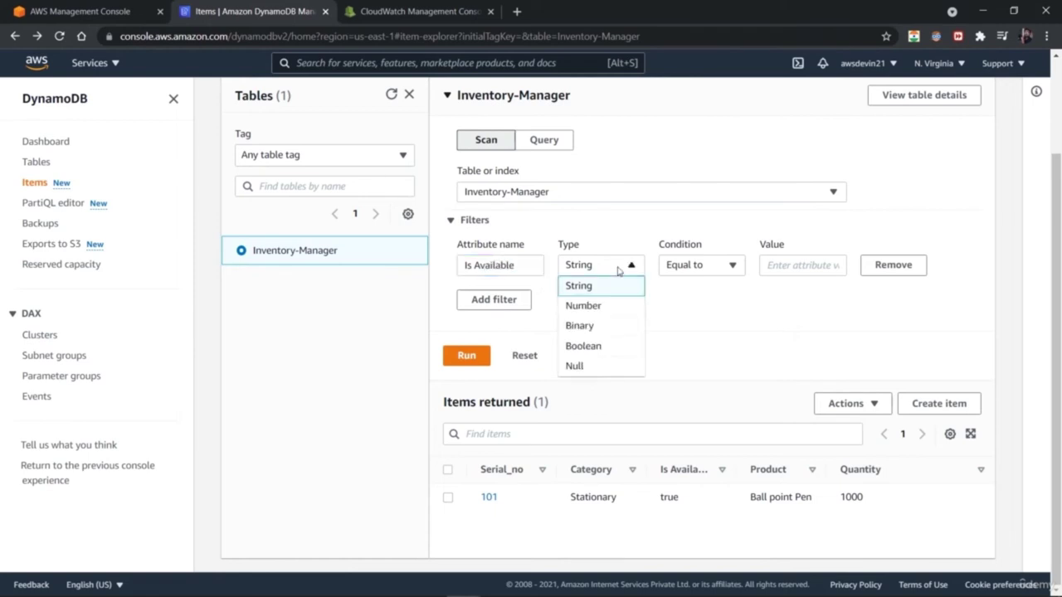
click(612, 348)
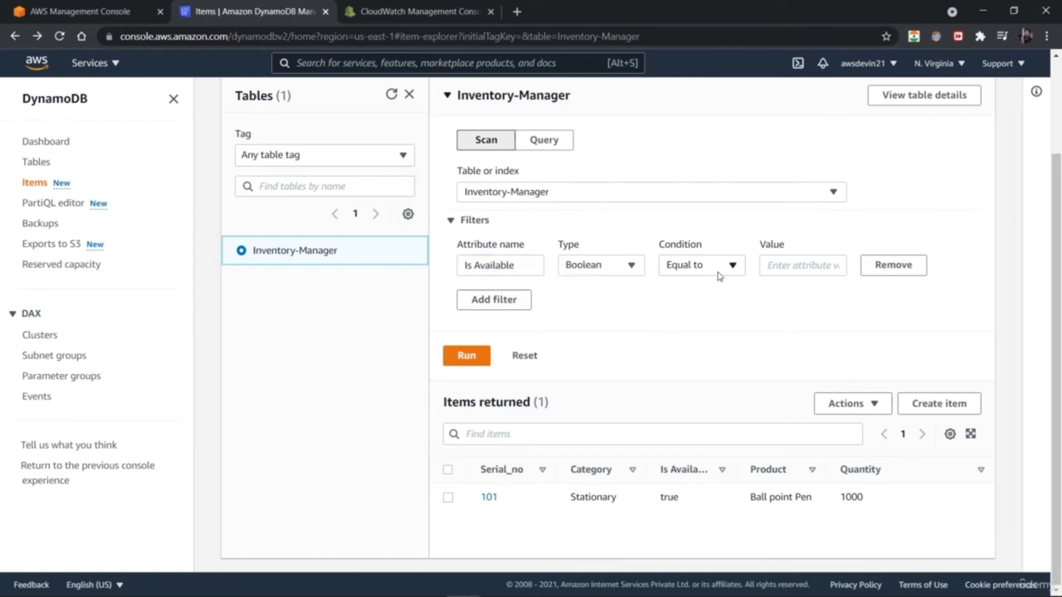
click(805, 267)
text(true)
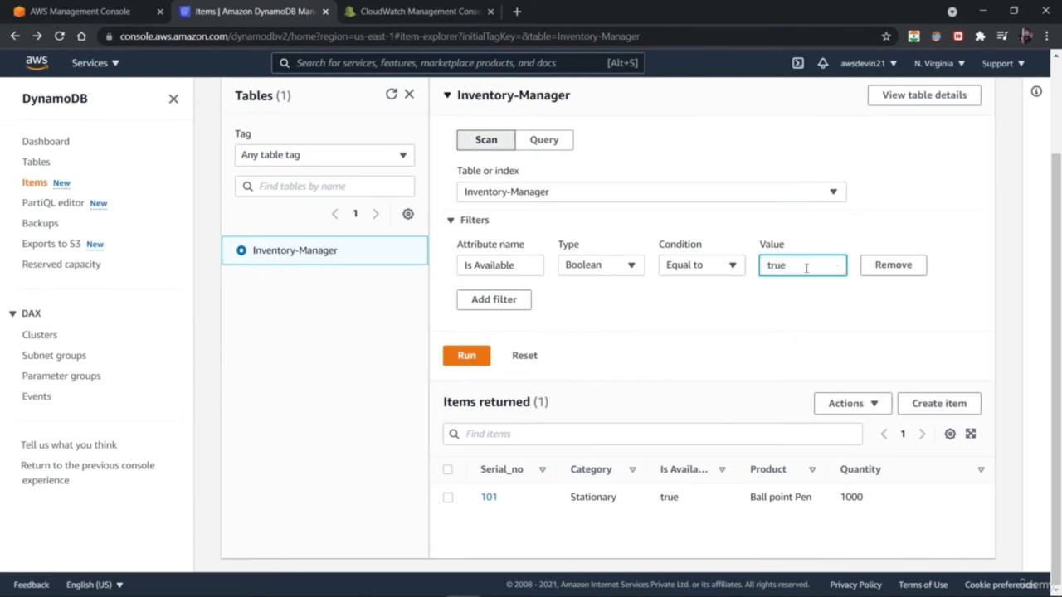
click(467, 355)
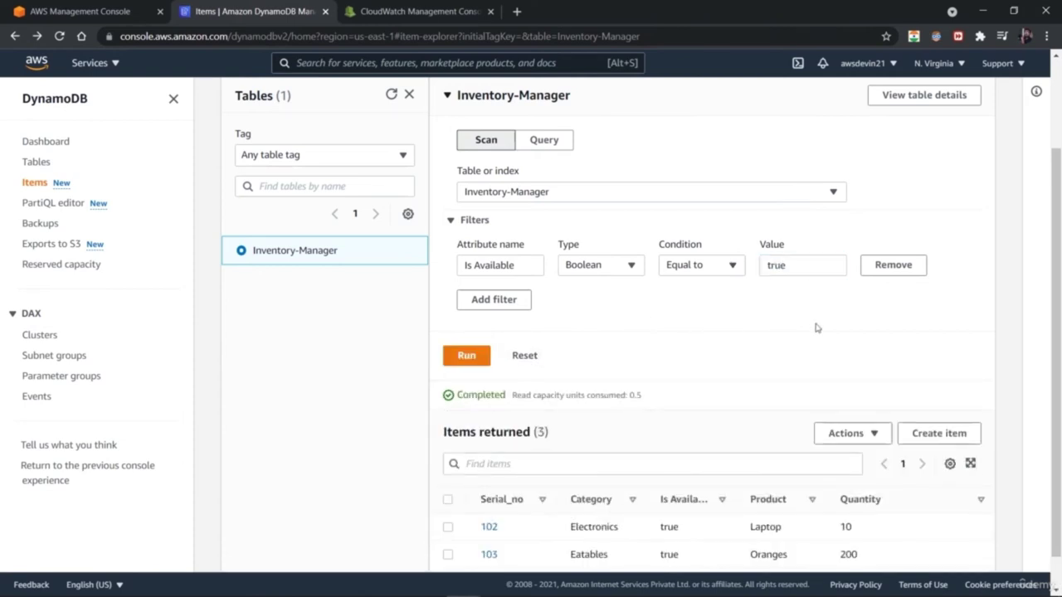
scroll(1059, 270, down, 1)
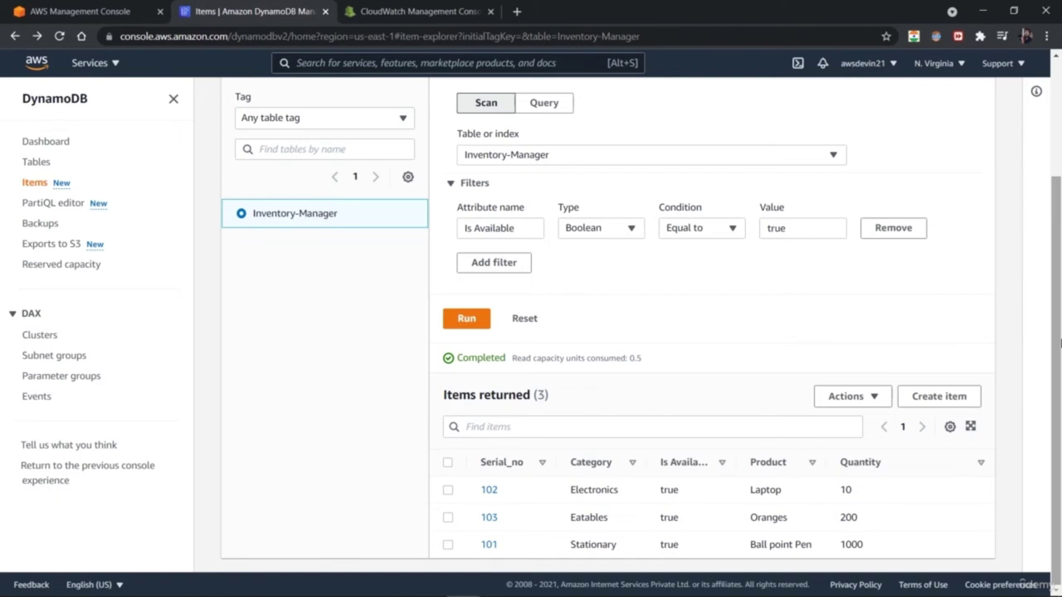
- Switch from scan to query and query Inventory-Manager for the Serial_no partition key 102
click(827, 155)
click(826, 155)
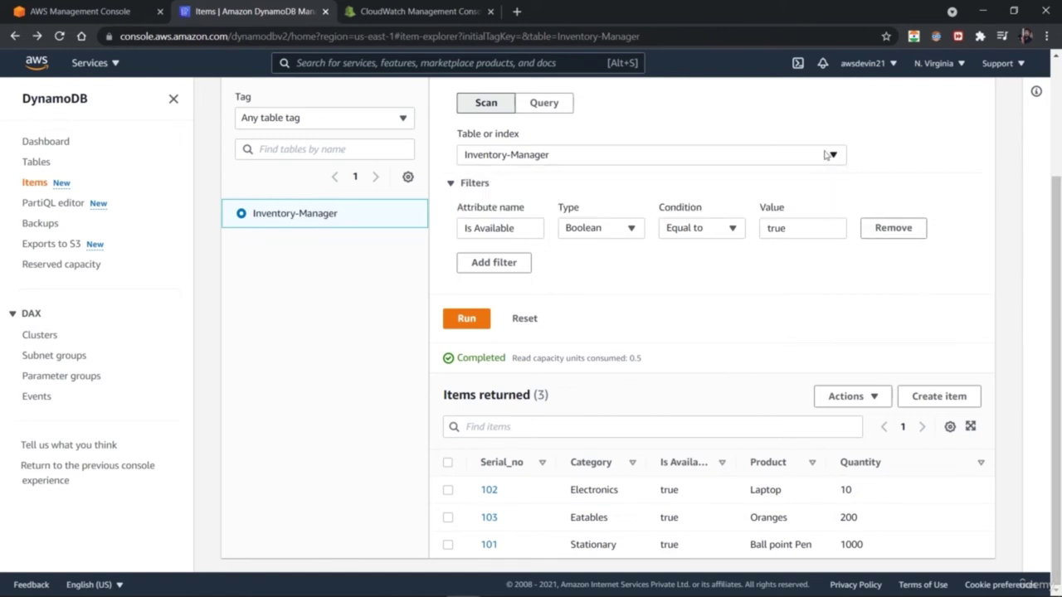
drag(1059, 297, 1060, 238)
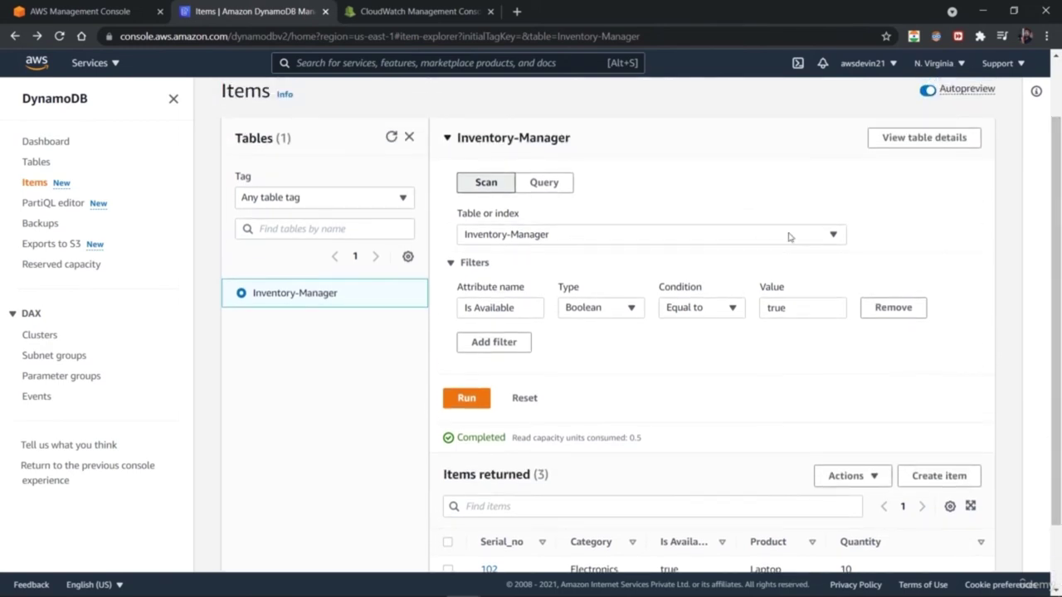
click(553, 183)
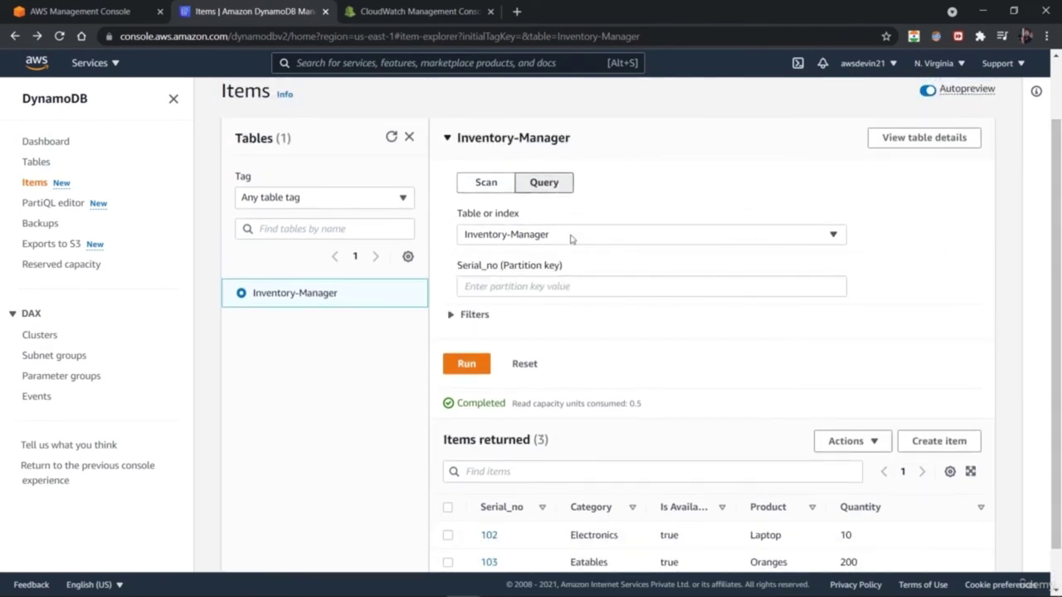
click(450, 315)
click(480, 313)
click(510, 289)
text(102)
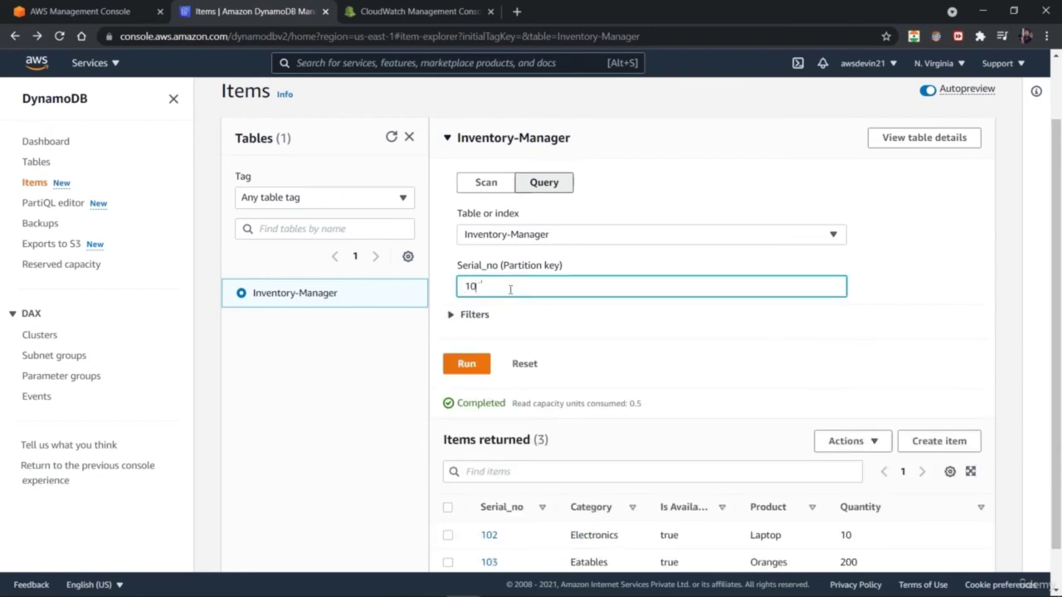
click(467, 366)
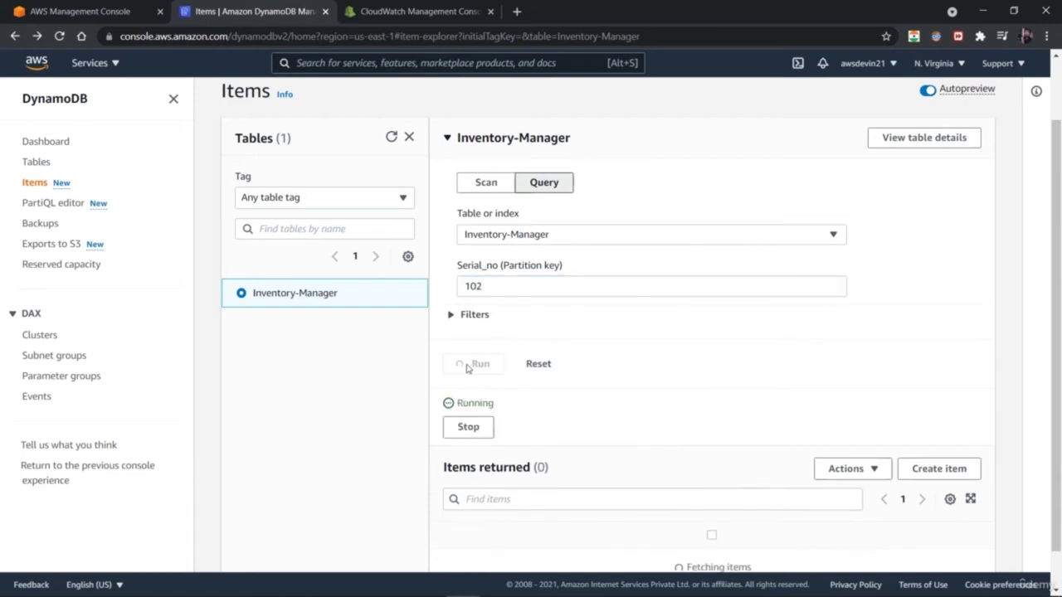
scroll(1061, 214, down, 1)
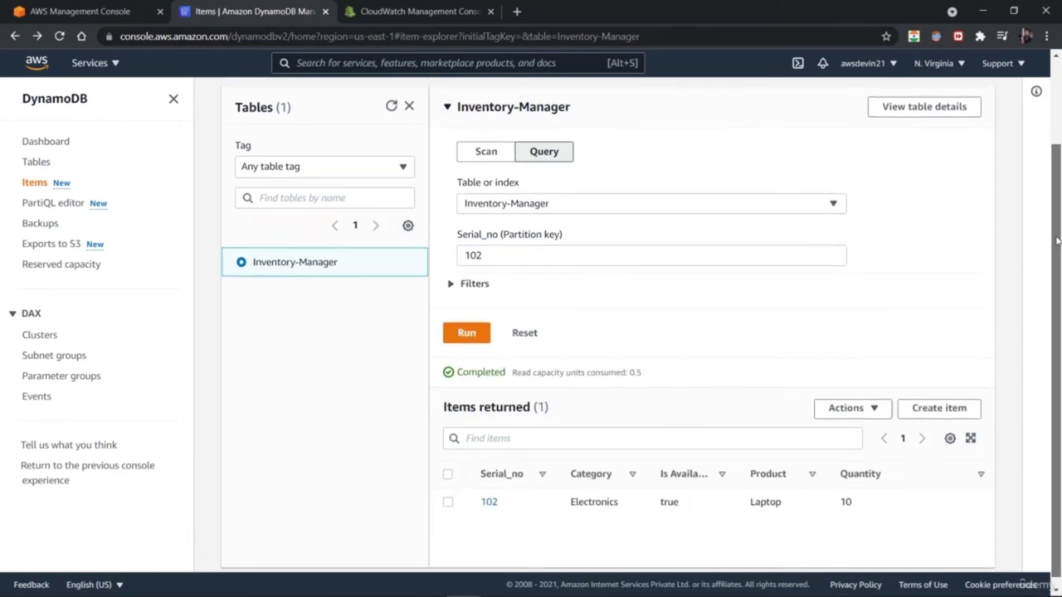
- Query the Inventory-Manager table for Serial_no 103 and expand the query's filter options
click(530, 261)
key(BackSpace)
text(3)
click(479, 333)
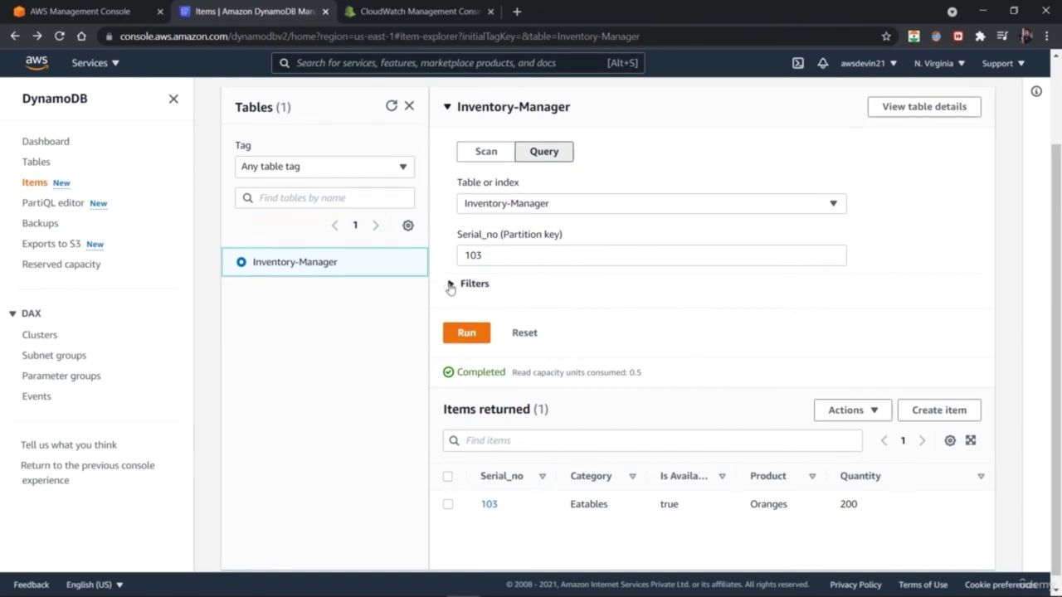
click(450, 285)
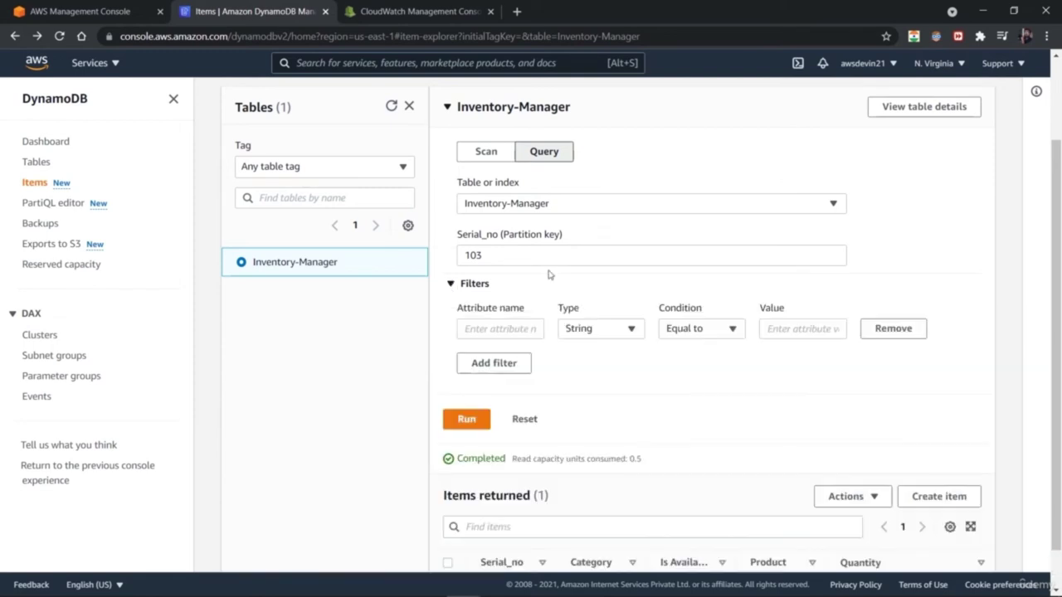
scroll(1057, 290, down, 2)
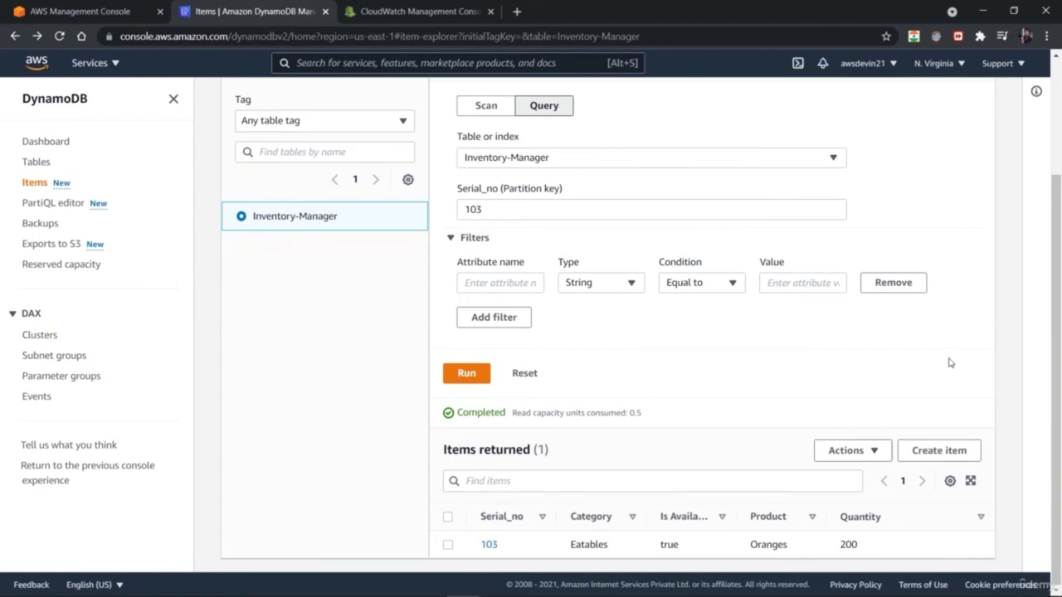
- Try to run the query with the Serial_no partition key left empty
drag(488, 209, 448, 207)
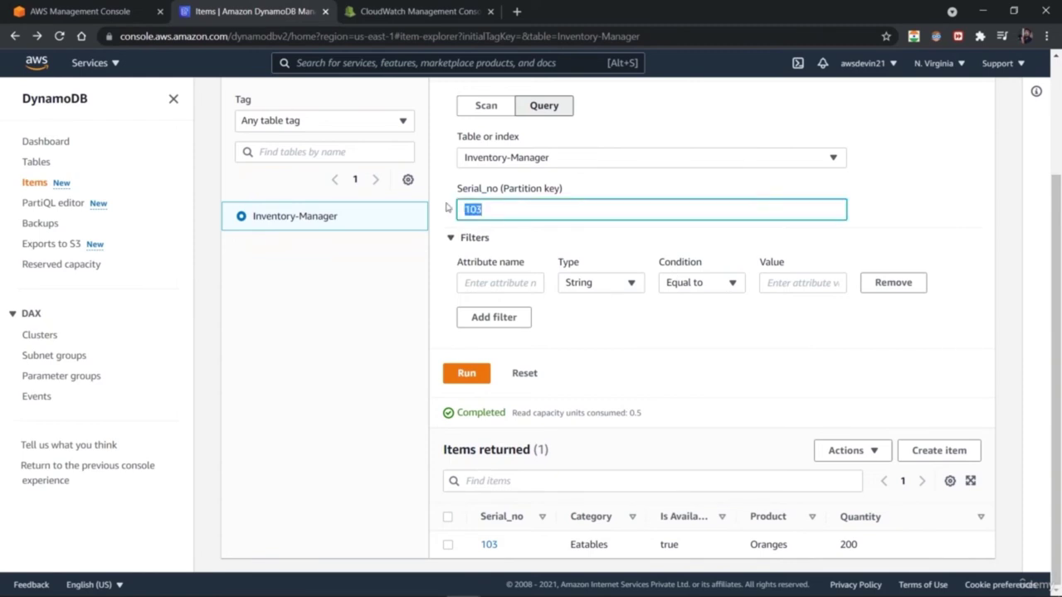
key(BackSpace)
click(464, 374)
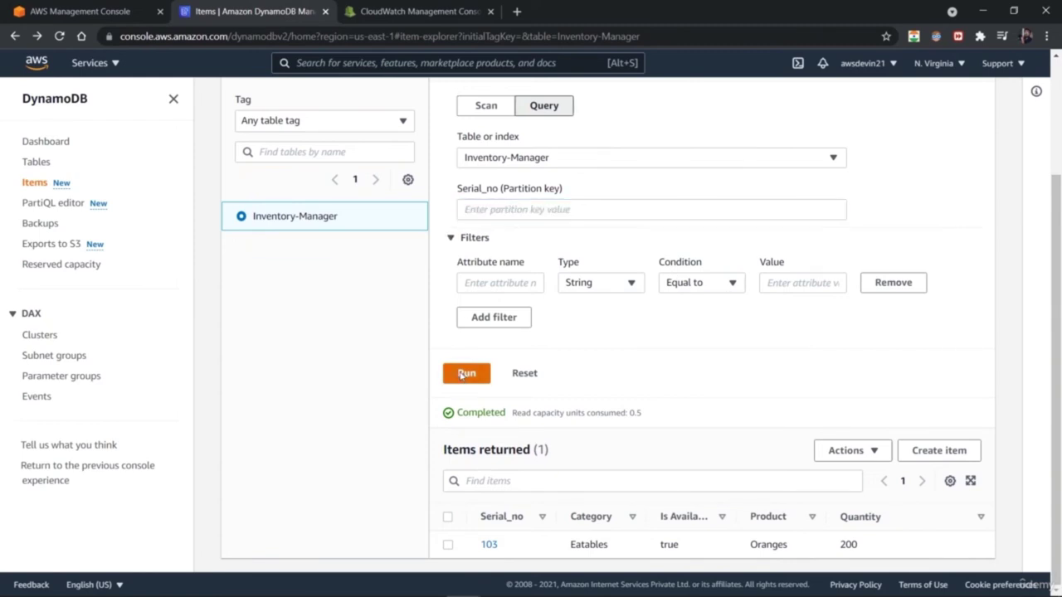
- Scan the Inventory-Manager table for items whose Boolean attribute Is Available equals true
click(487, 118)
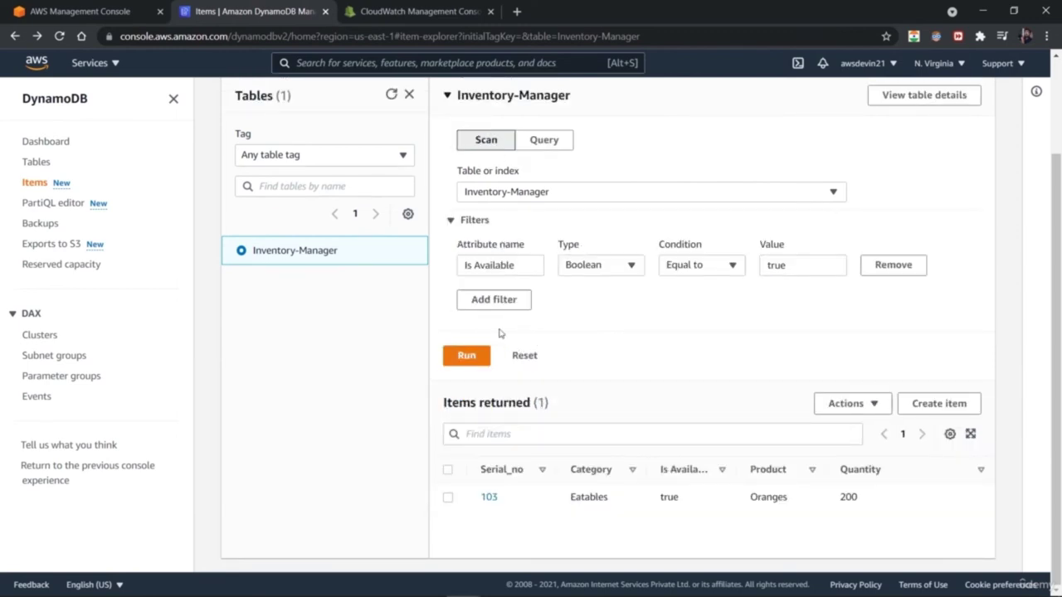
click(466, 356)
scroll(1060, 320, down, 1)
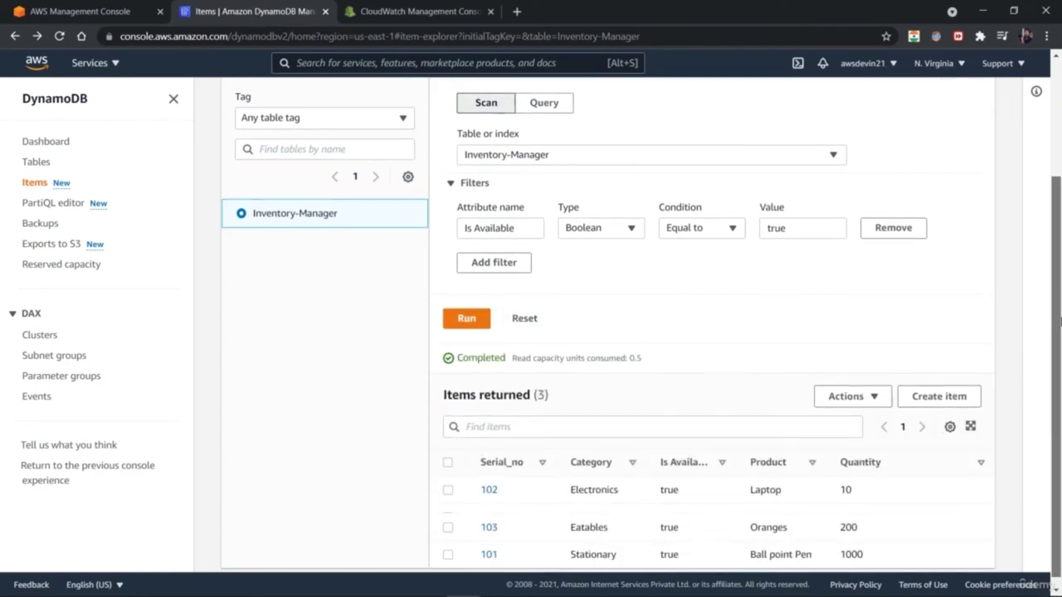
drag(1059, 324, 1044, 226)
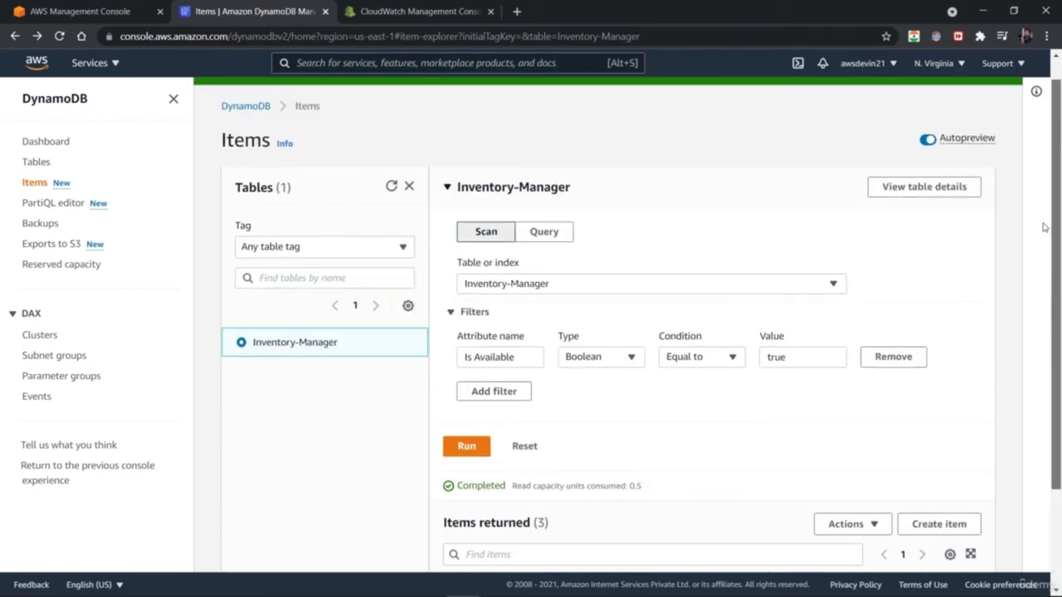
- Reopen Inventory-Manager in the item explorer, remove the Is Available filter and scan the whole table
click(37, 163)
click(36, 182)
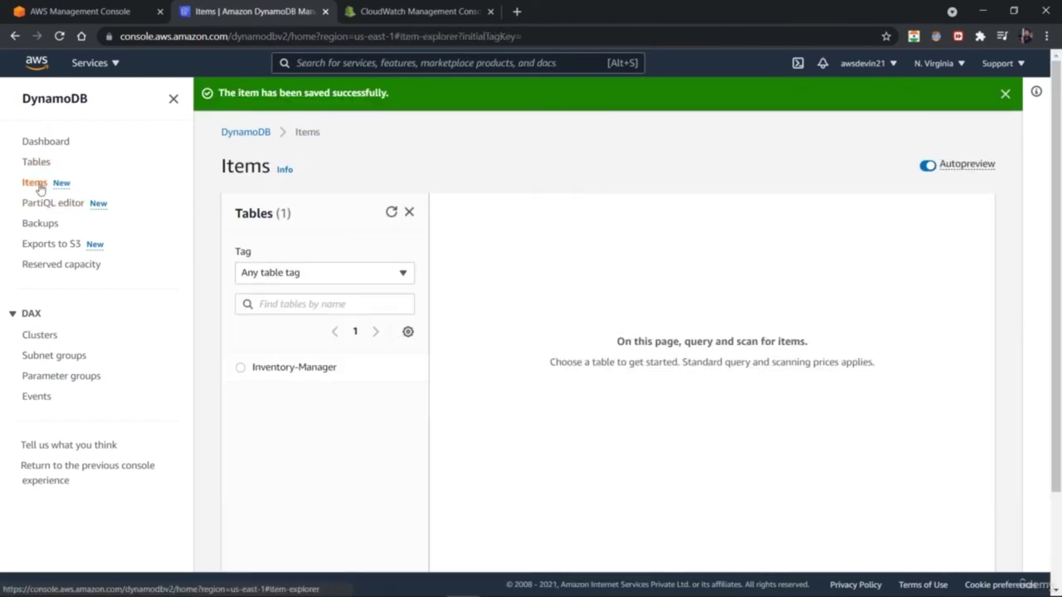
click(240, 367)
drag(1060, 316, 1060, 435)
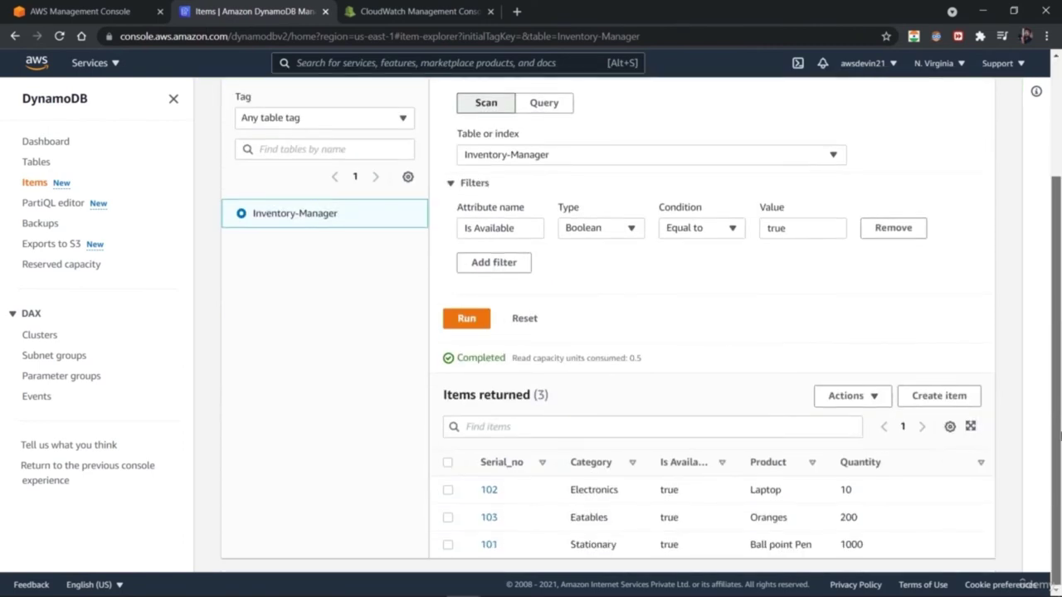
click(897, 230)
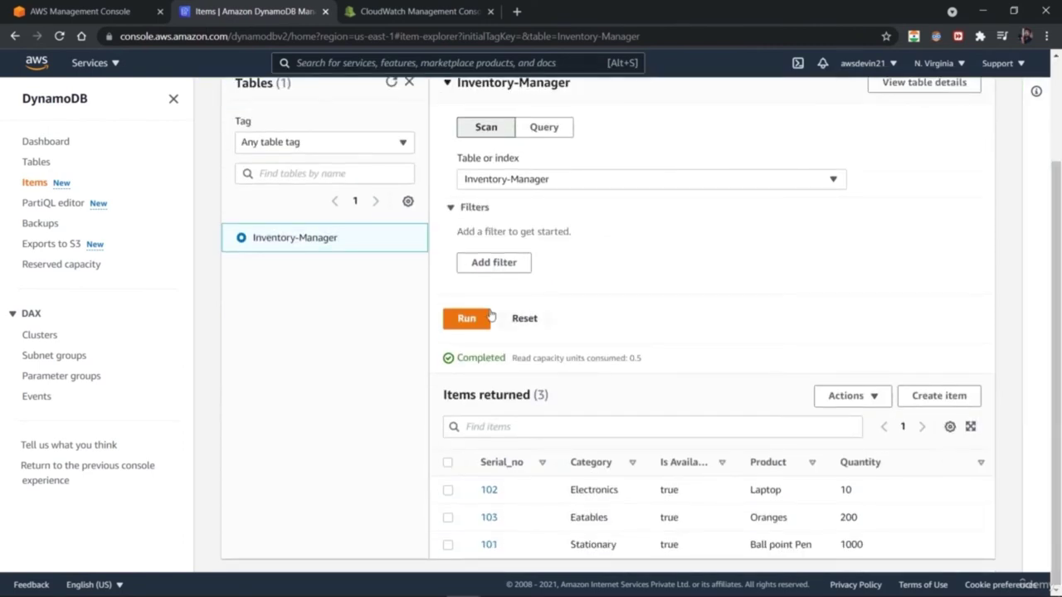
click(468, 323)
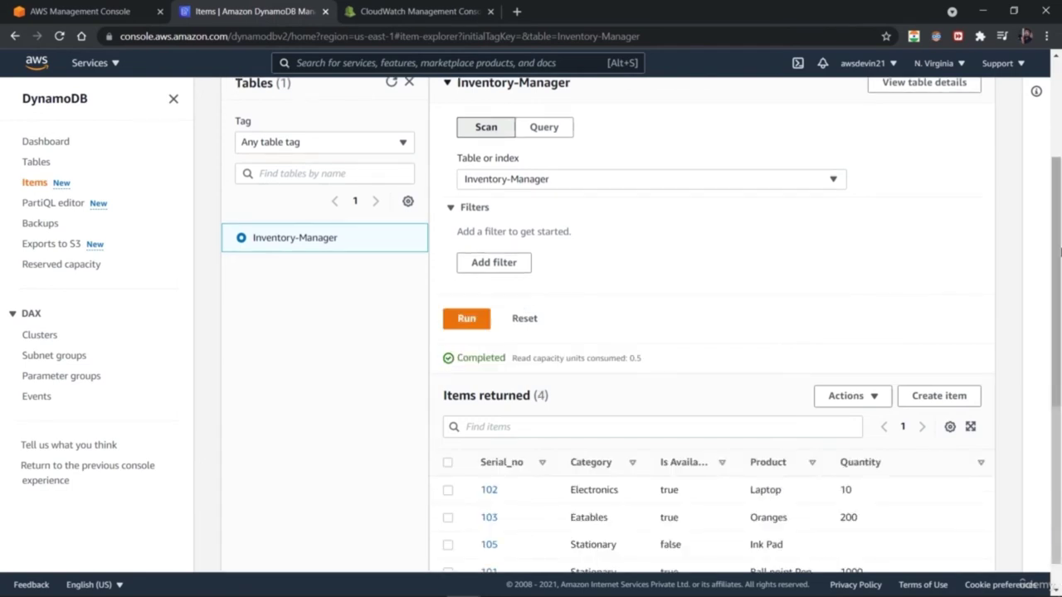
scroll(1058, 322, down, 1)
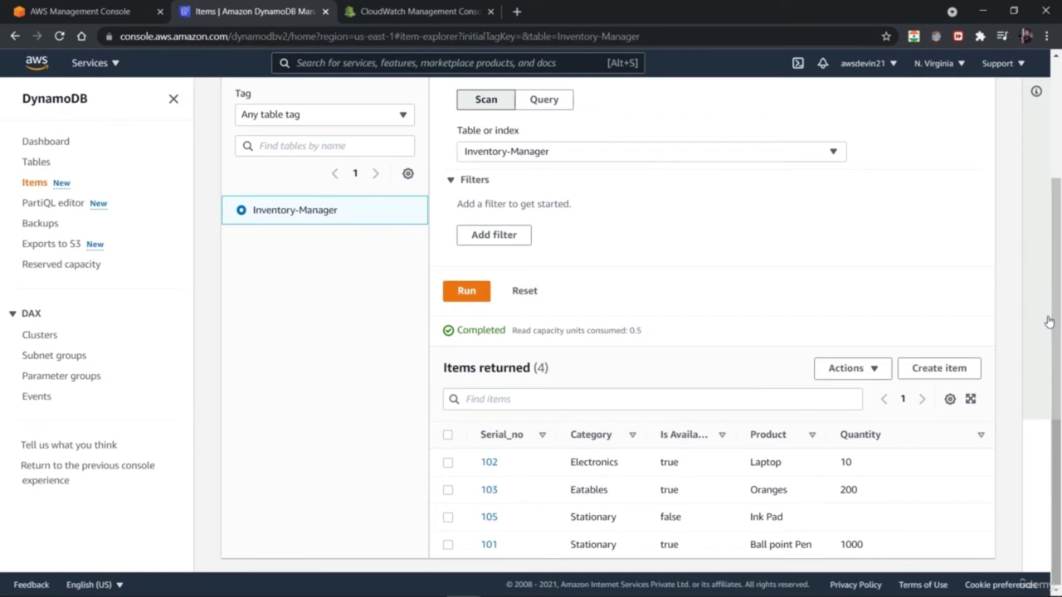
scroll(1049, 322, up, 3)
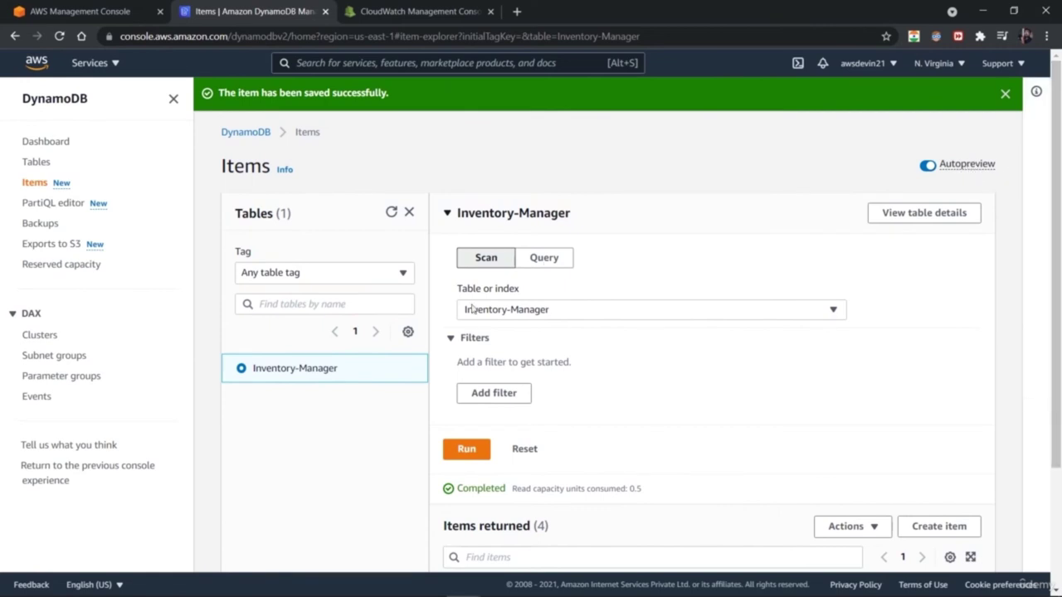
click(405, 274)
click(405, 273)
scroll(1059, 314, down, 3)
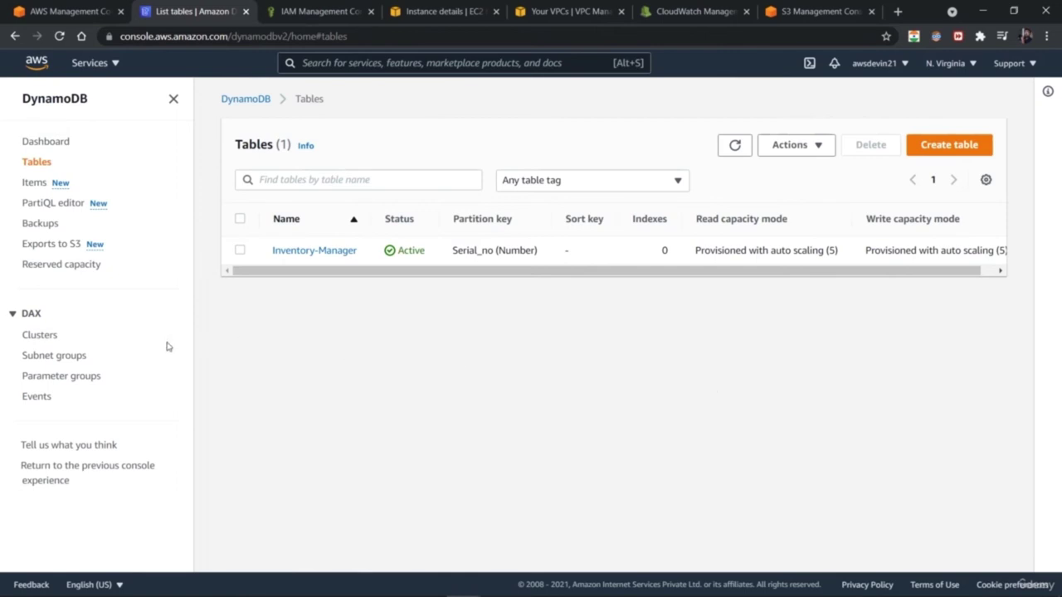
- Review the form for creating a DAX subnet group, selecting the us-east-1a subnet 10.0.0.0/24 of VPC_ITinfra101
click(66, 358)
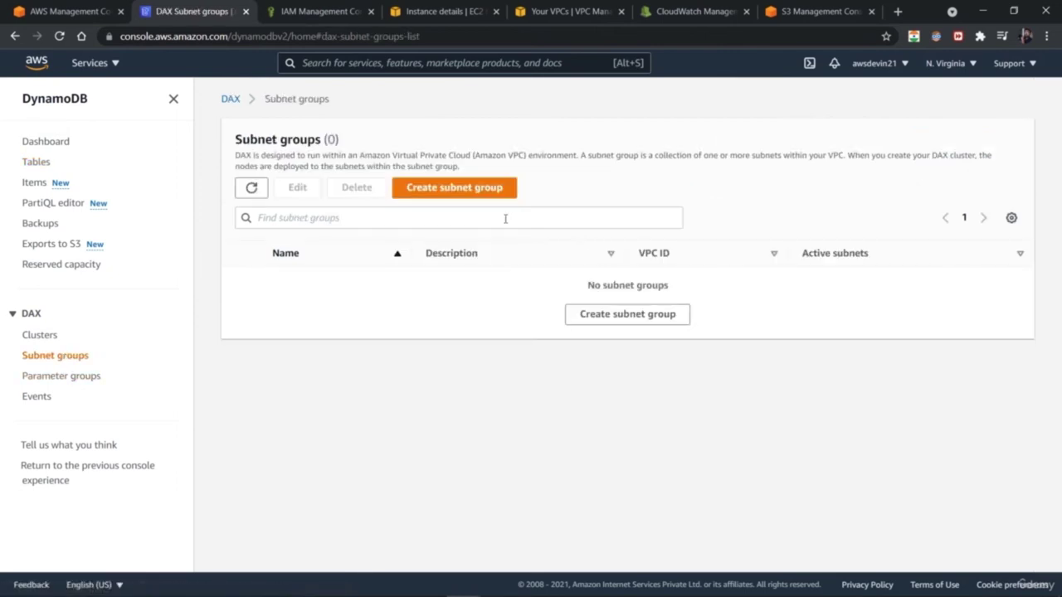
click(484, 192)
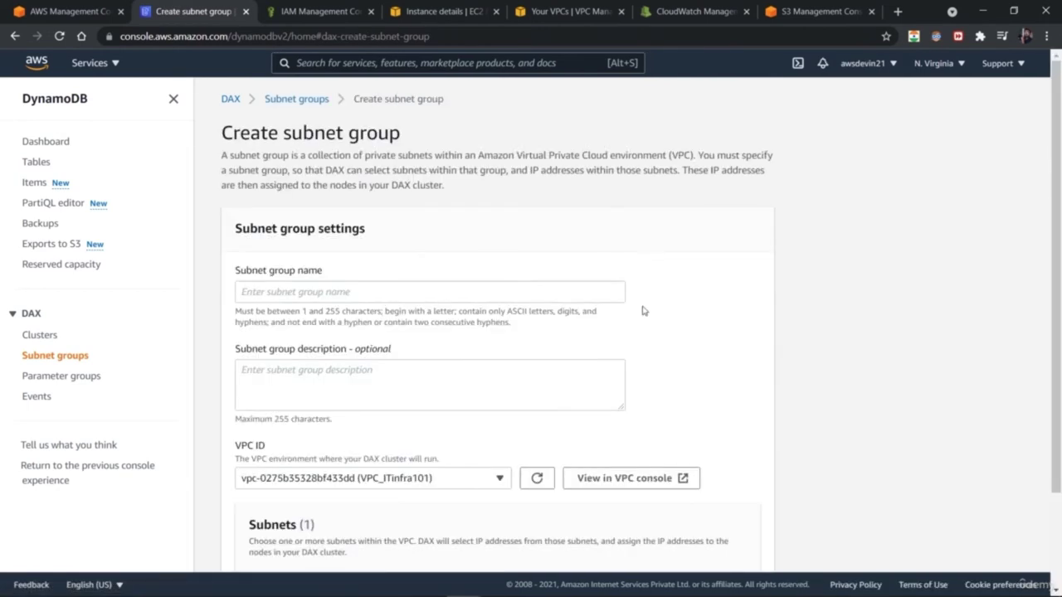
scroll(645, 430, down, 3)
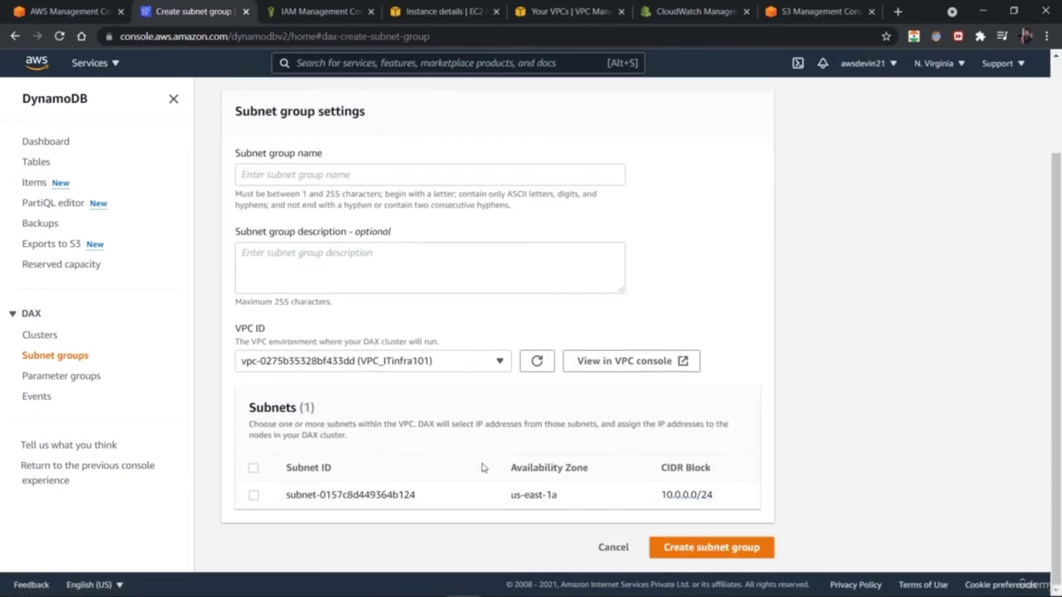
click(255, 496)
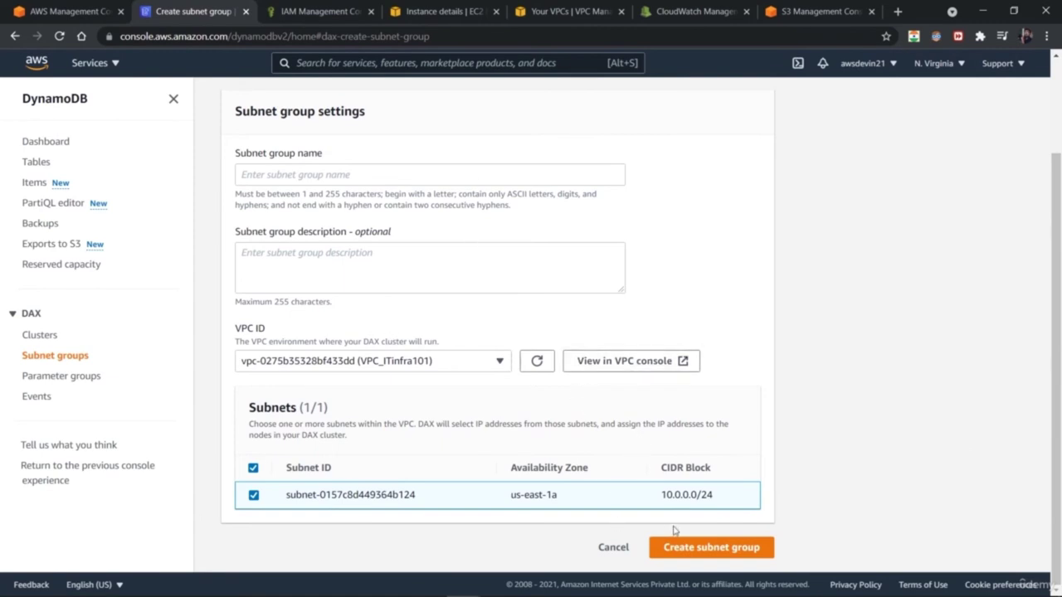
- Review the settings for creating a DAX parameter group, and look over the DAX events and the DynamoDB dashboard
click(78, 377)
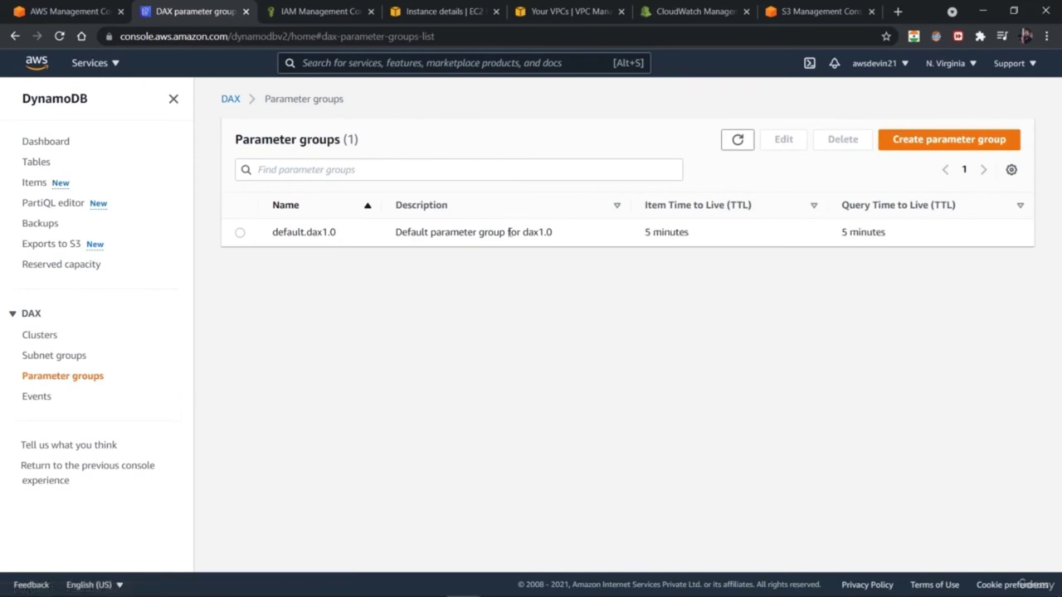
click(942, 141)
scroll(514, 365, down, 1)
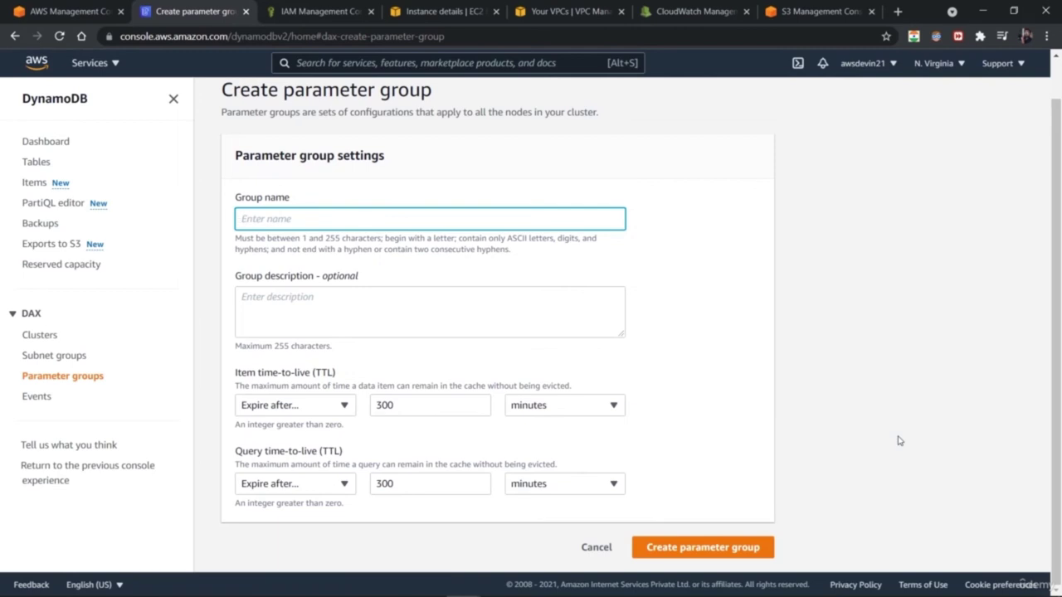
click(38, 397)
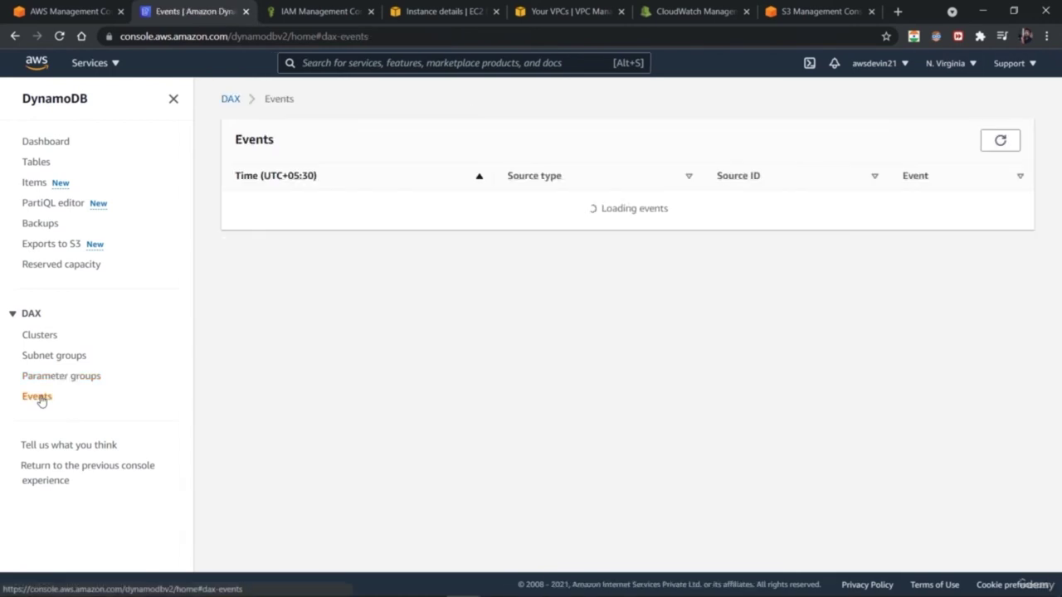
click(35, 143)
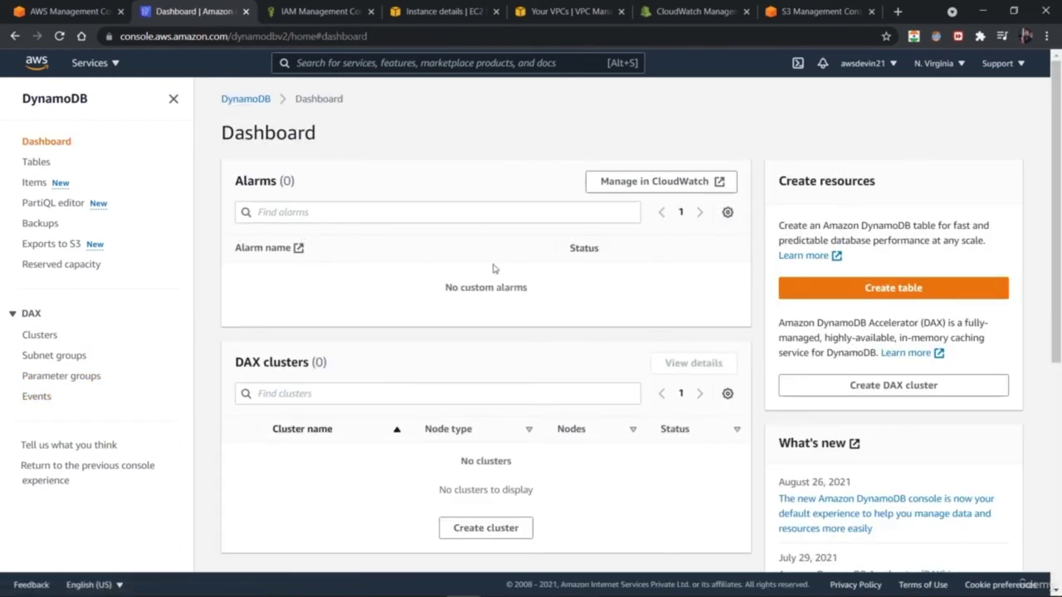
- Delete the Inventory-Manager table together with its CloudWatch alarms, creating a backup beforehand and confirming with "delete"
click(38, 164)
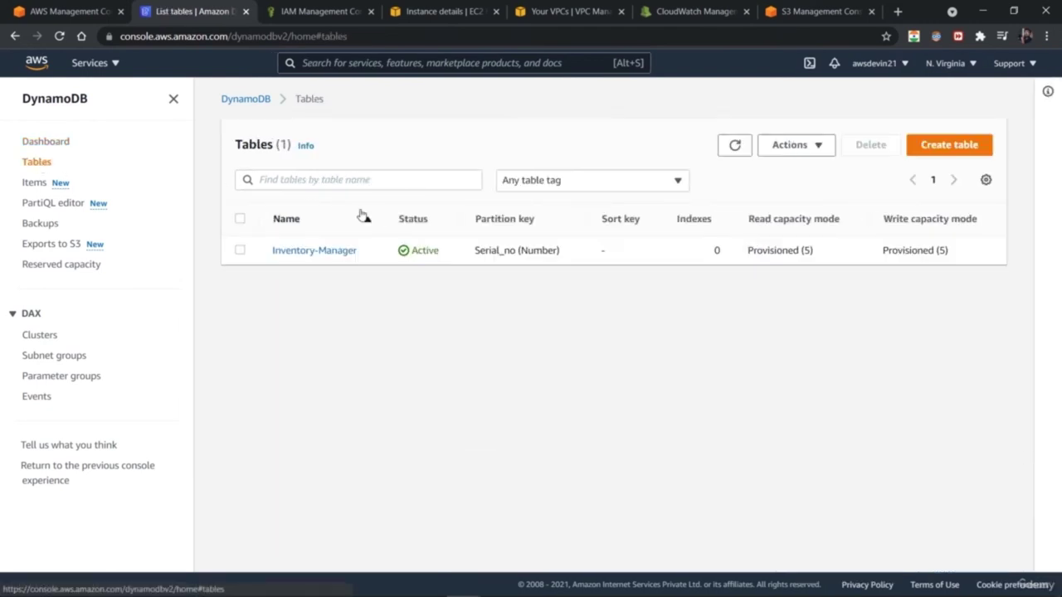
click(241, 252)
click(805, 152)
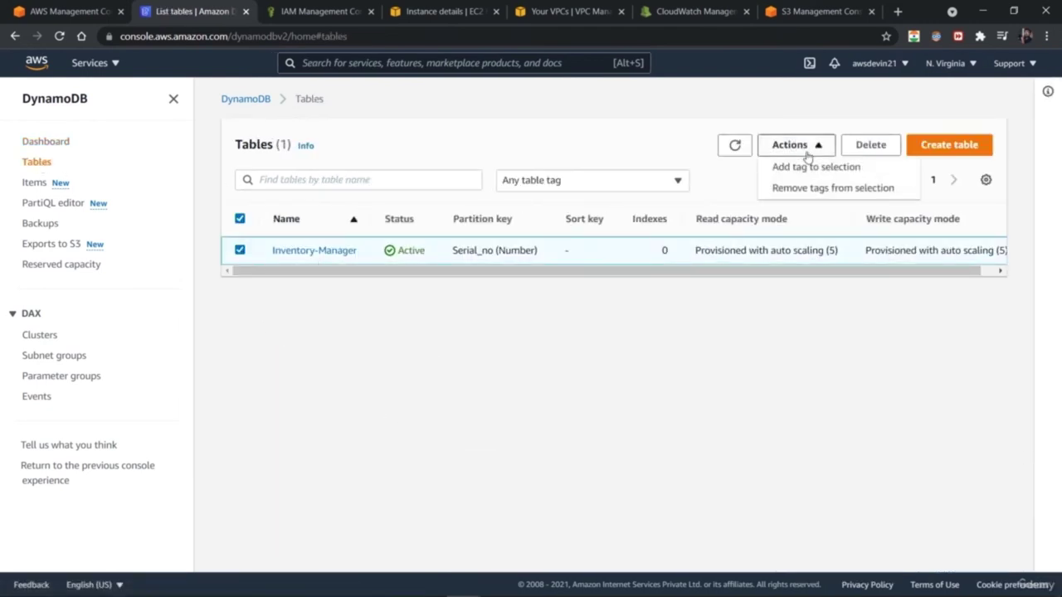
click(871, 145)
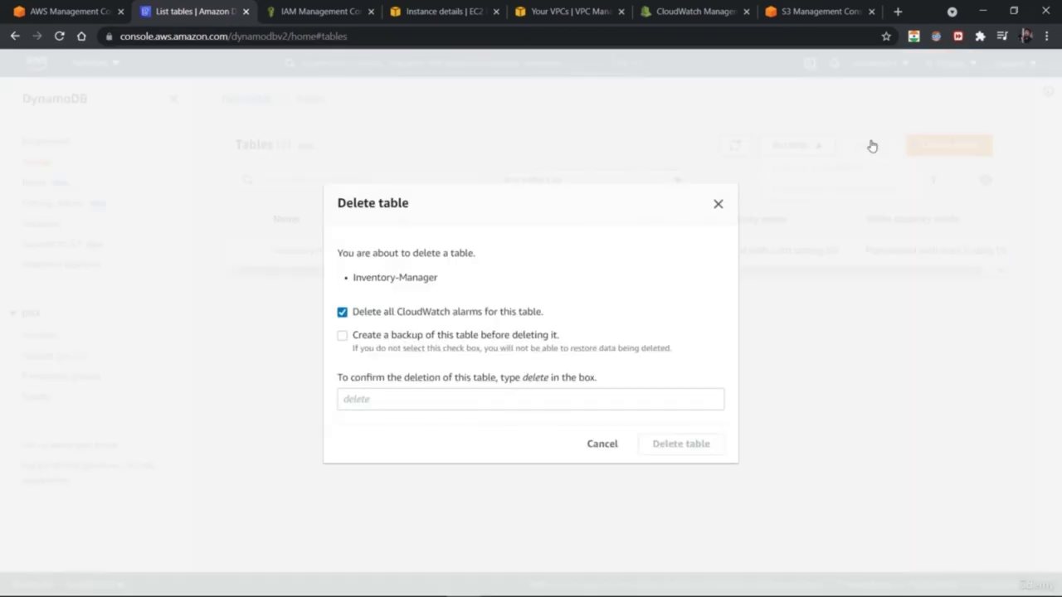
click(347, 339)
drag(357, 338, 553, 334)
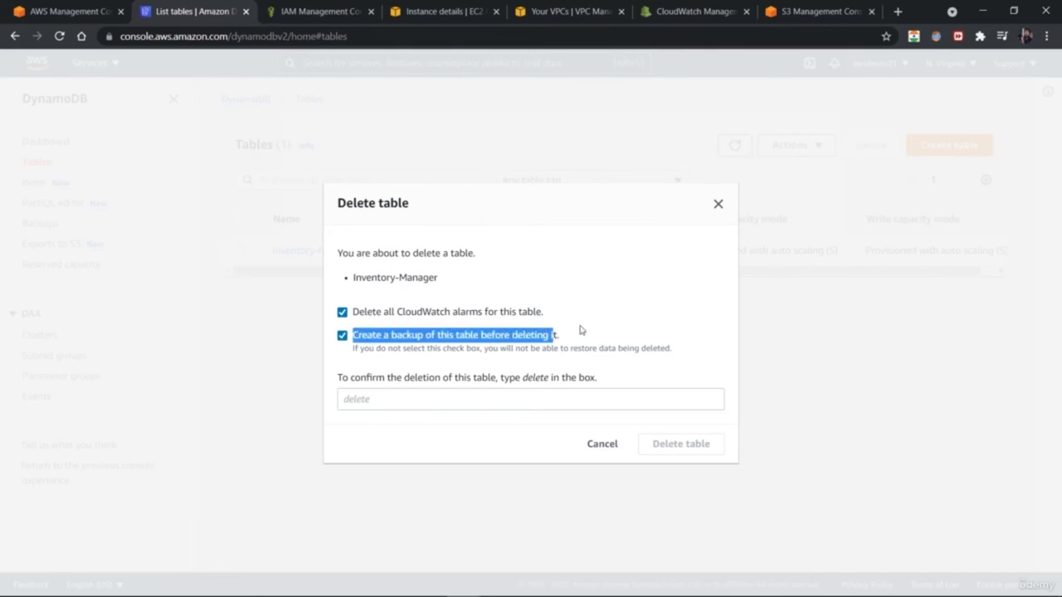
click(576, 331)
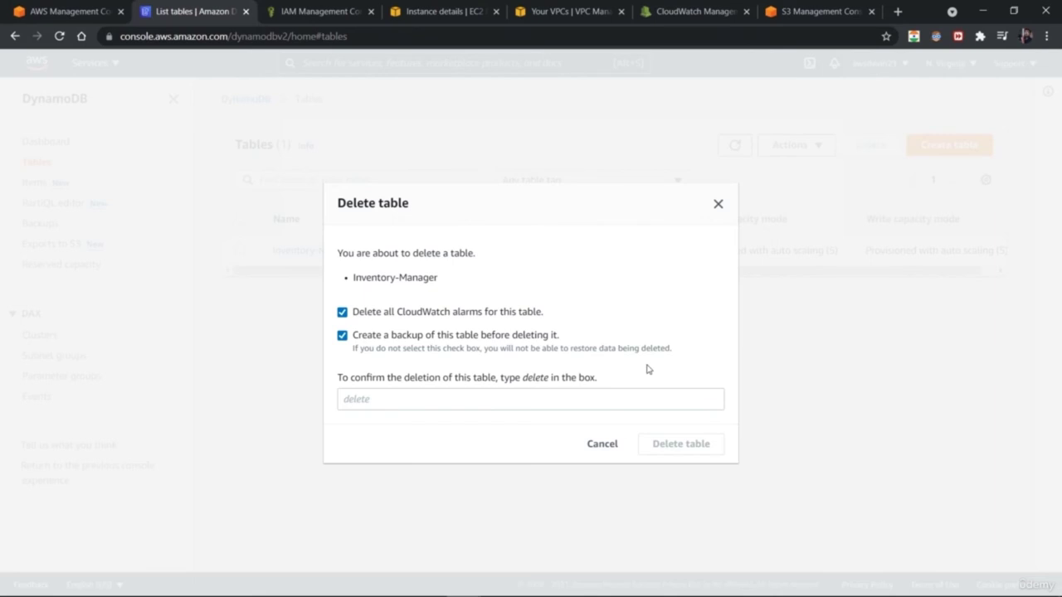
click(582, 401)
text(dele)
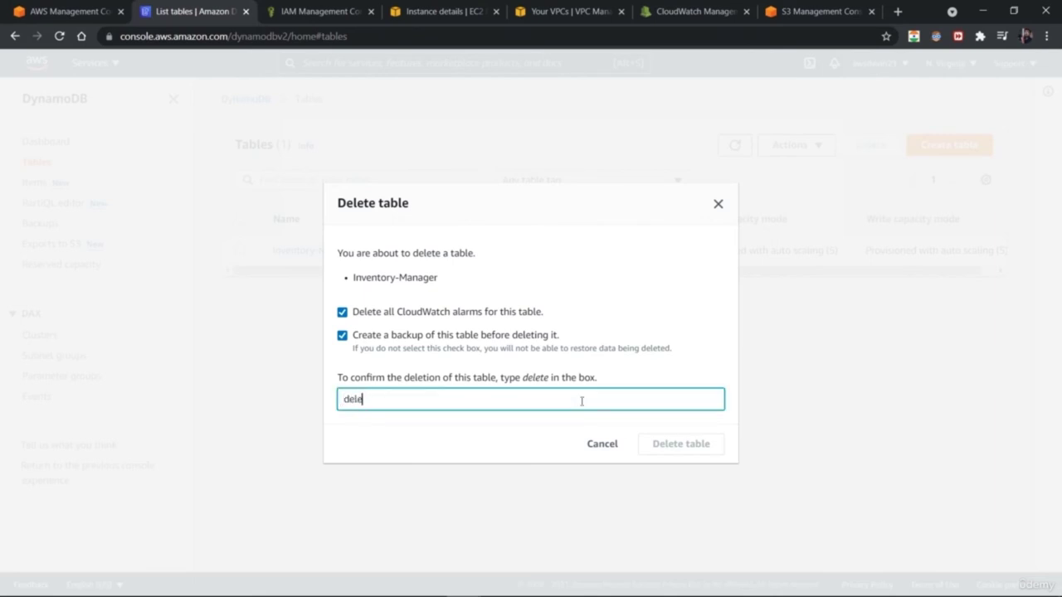
text(te)
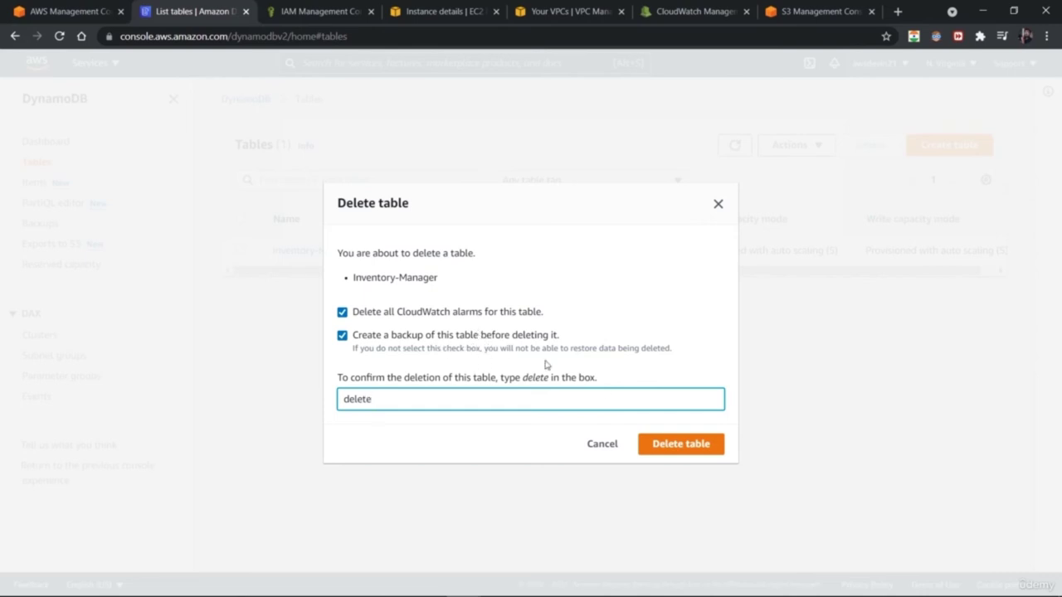
click(683, 451)
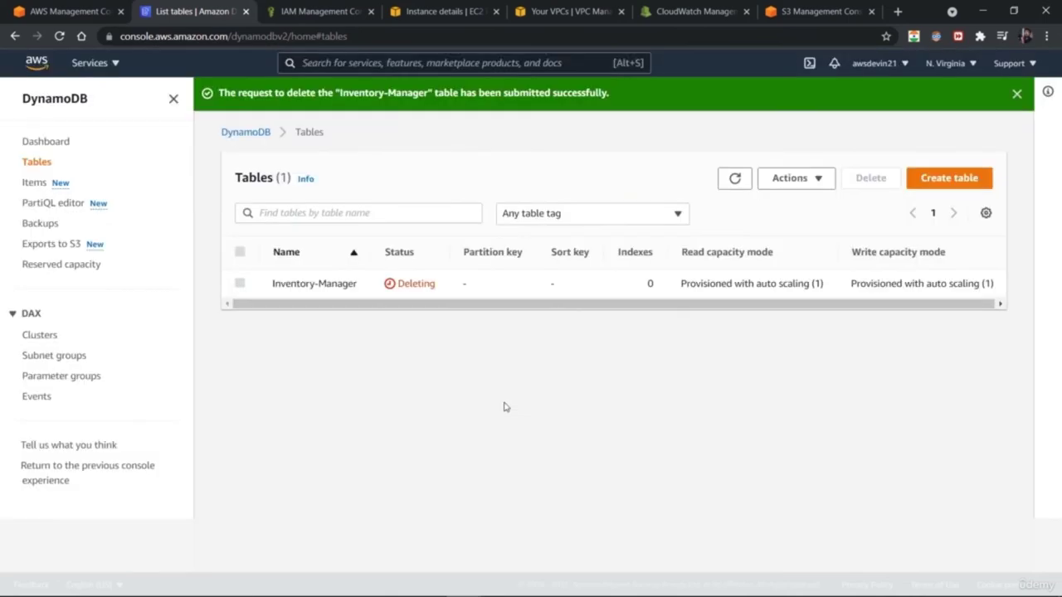
- Check the on-demand backups for the backup of the deleted Inventory-Manager table
click(56, 224)
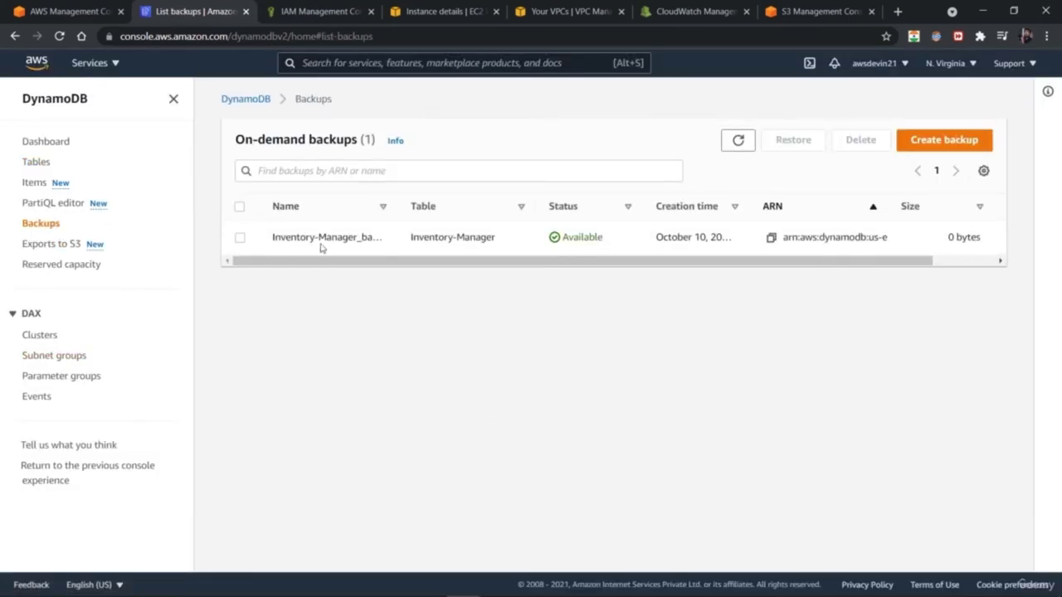
drag(288, 243, 380, 240)
click(377, 355)
- Refresh the list of tables to check the deletion, and return to the on-demand backups
click(37, 164)
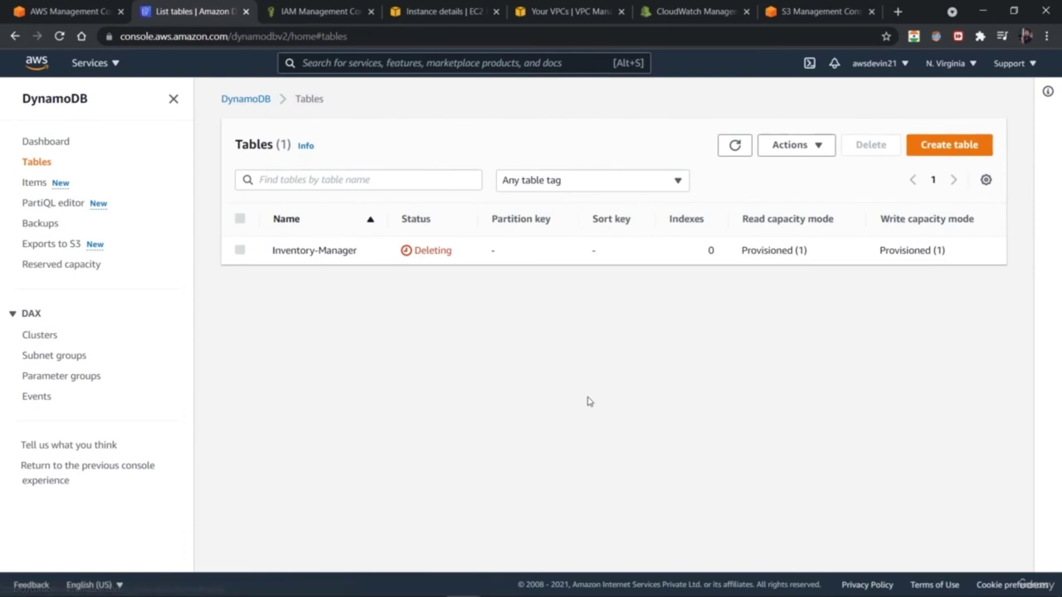
click(735, 145)
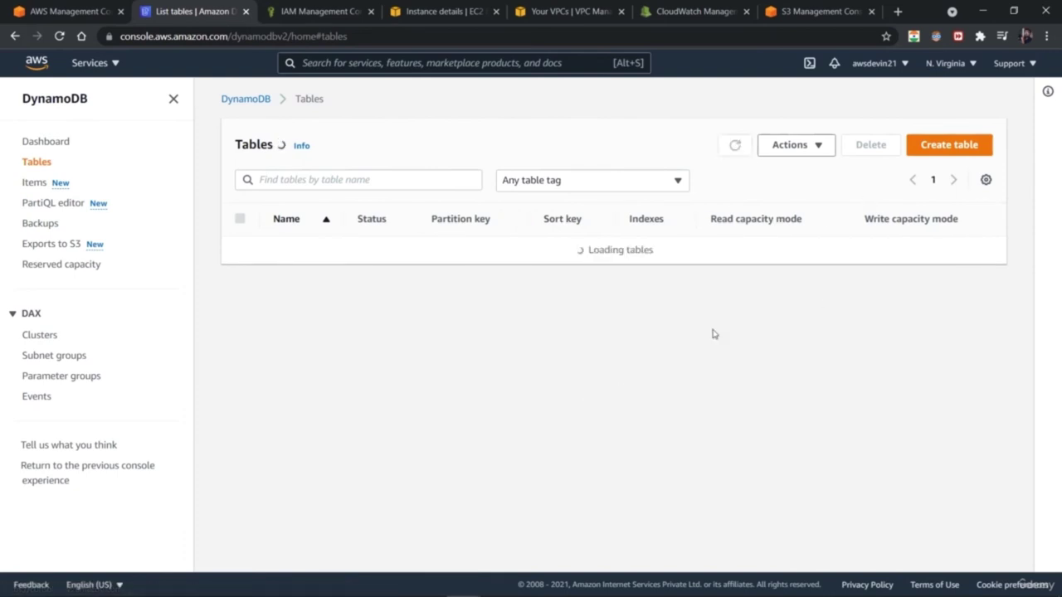
click(38, 225)
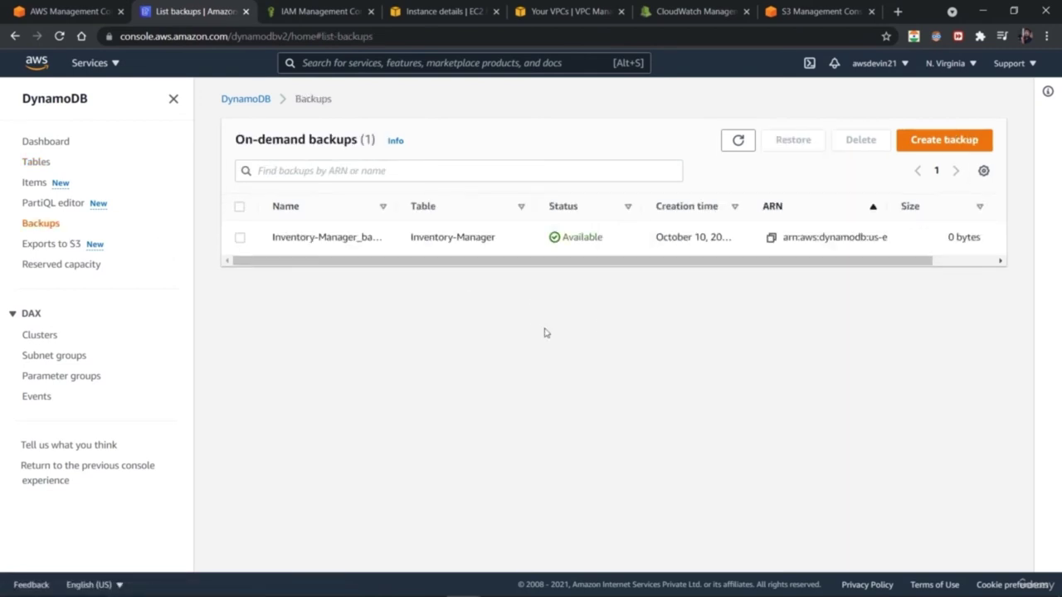
- Start restoring the Inventory-Manager backup without secondary indexes, and review the destination Region and encryption at rest options
click(240, 237)
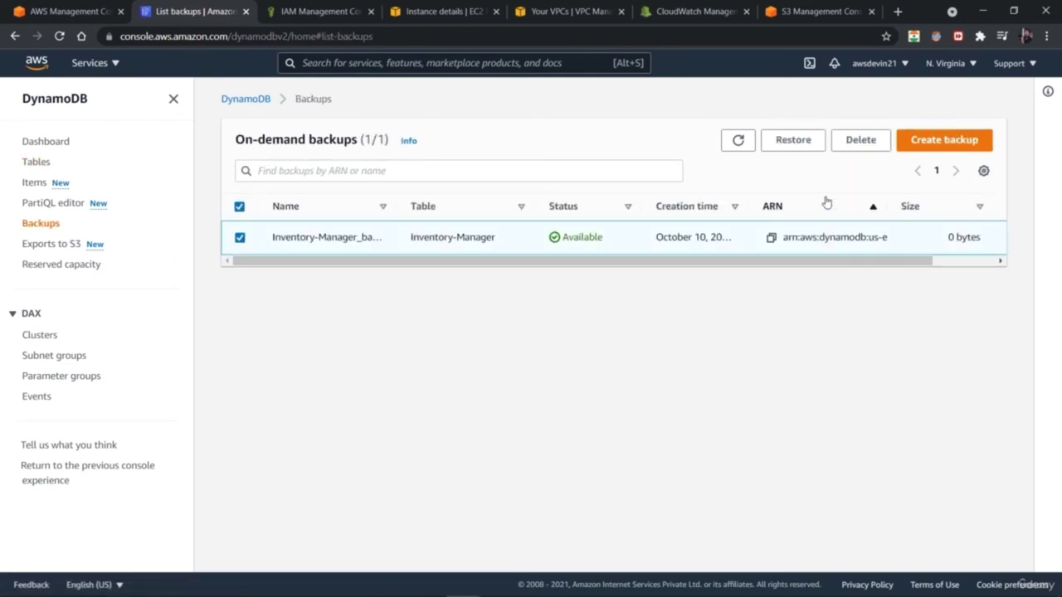
click(797, 147)
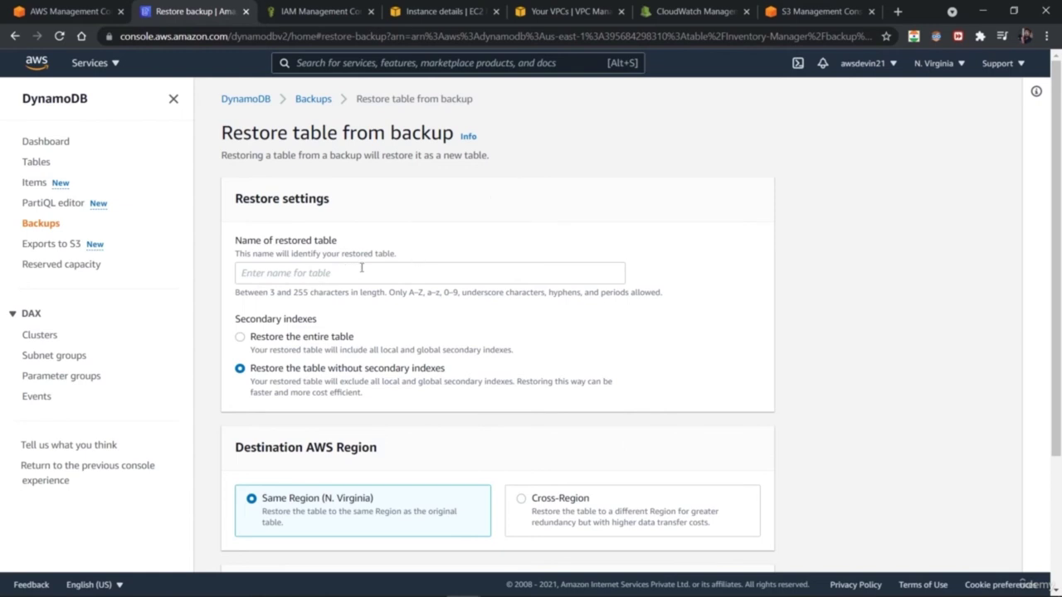
click(322, 347)
click(350, 375)
scroll(1059, 374, down, 2)
drag(1060, 374, 1060, 423)
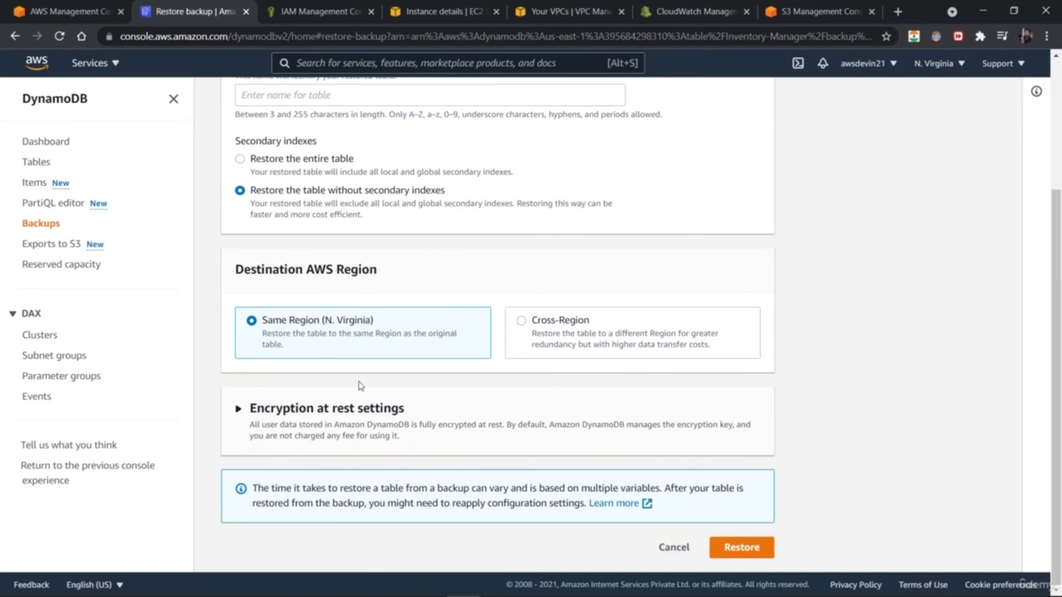
click(239, 409)
scroll(1060, 343, down, 3)
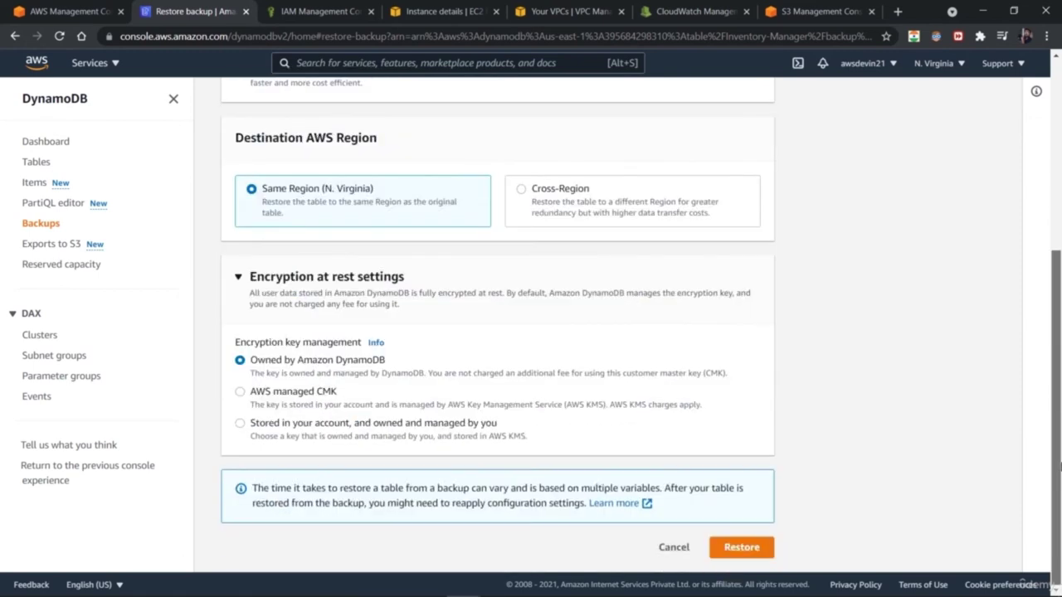
click(238, 281)
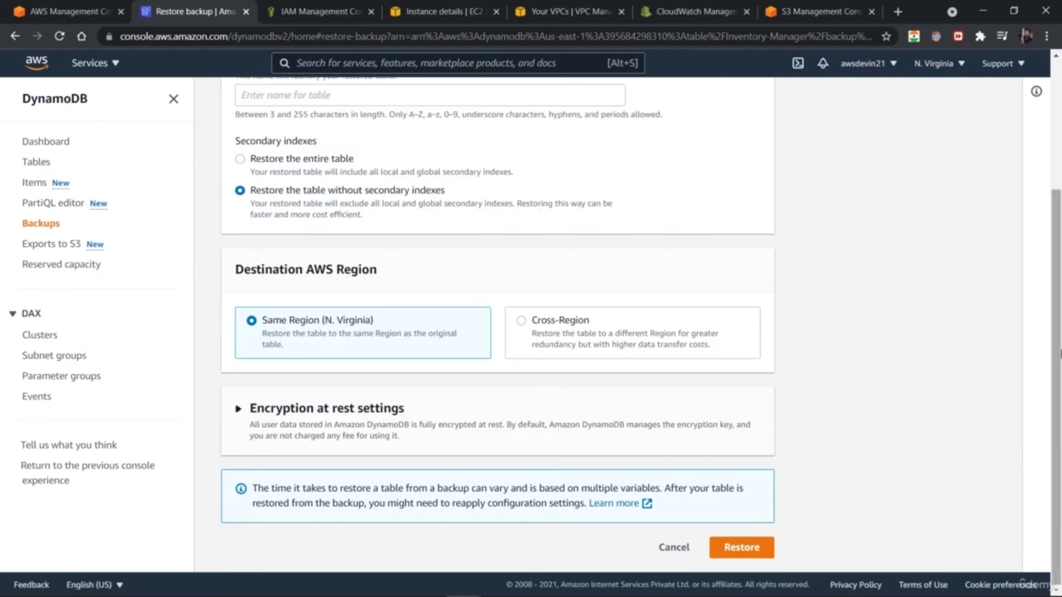
- Name the restored table Inventory and submit the restore
scroll(829, 316, up, 4)
click(453, 274)
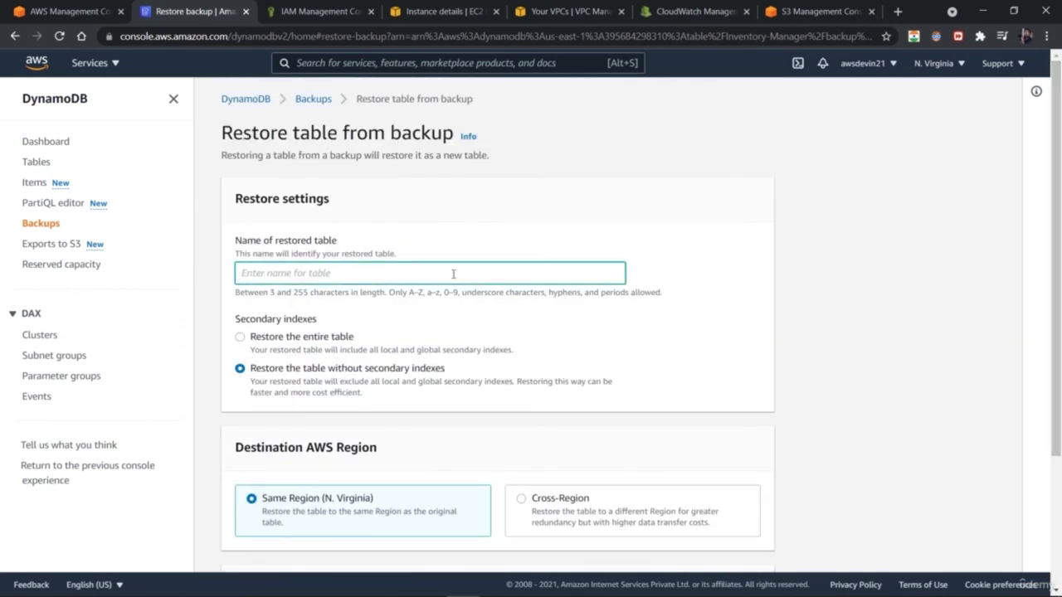
text(Inventory)
scroll(1054, 264, down, 3)
click(741, 548)
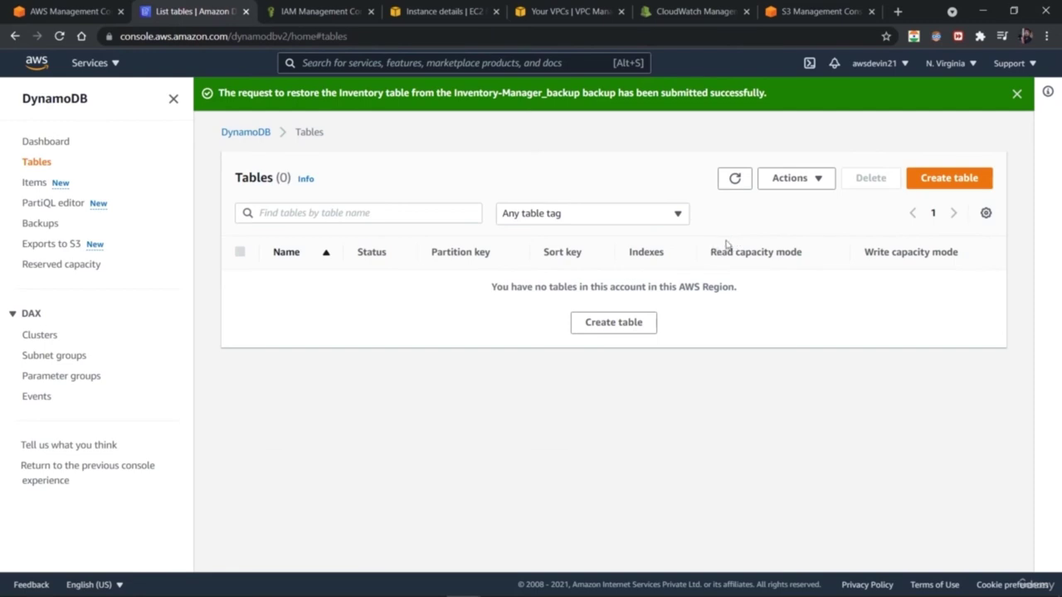
- Refresh the lists of tables and on-demand backups to check the restore status of the Inventory table
click(734, 177)
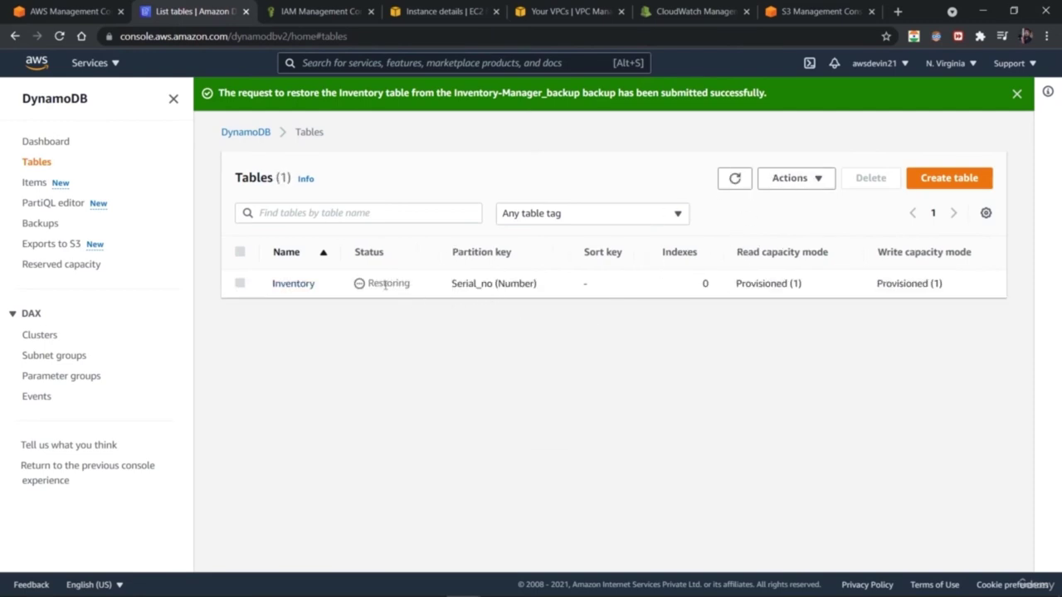
click(734, 178)
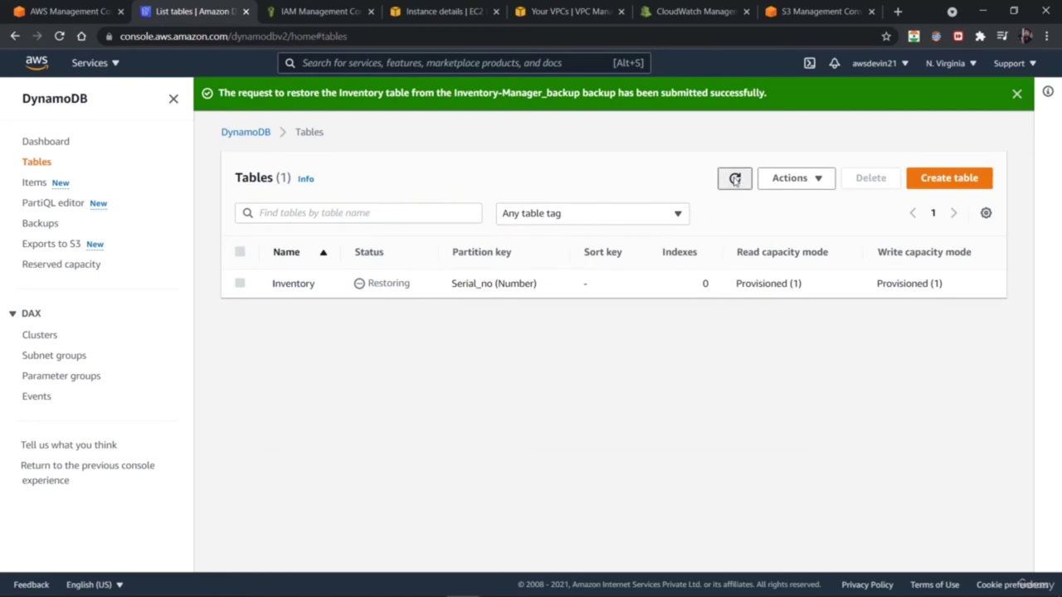
click(40, 224)
click(738, 173)
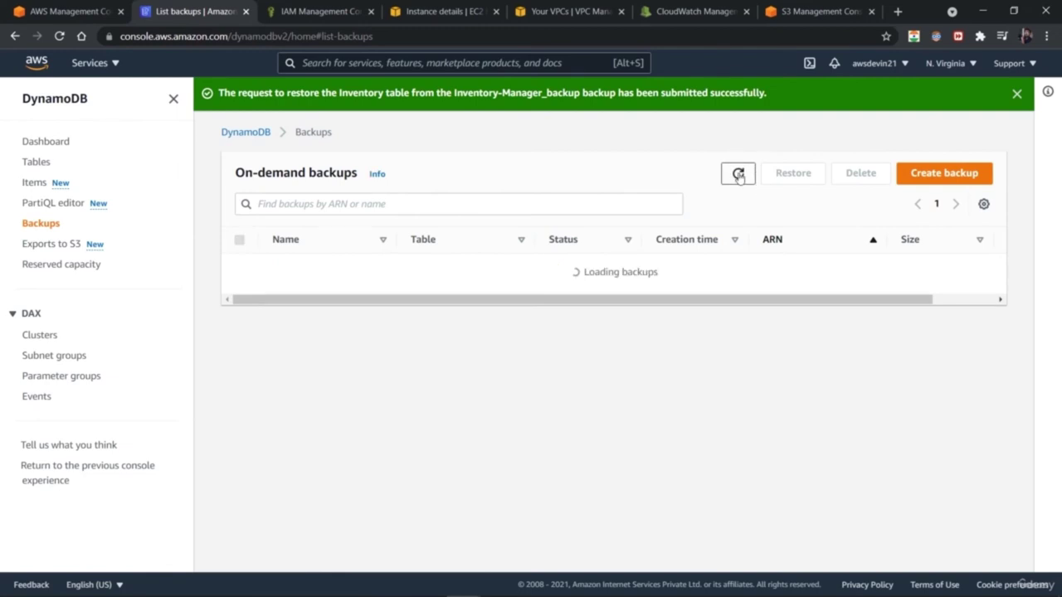
click(36, 163)
click(734, 180)
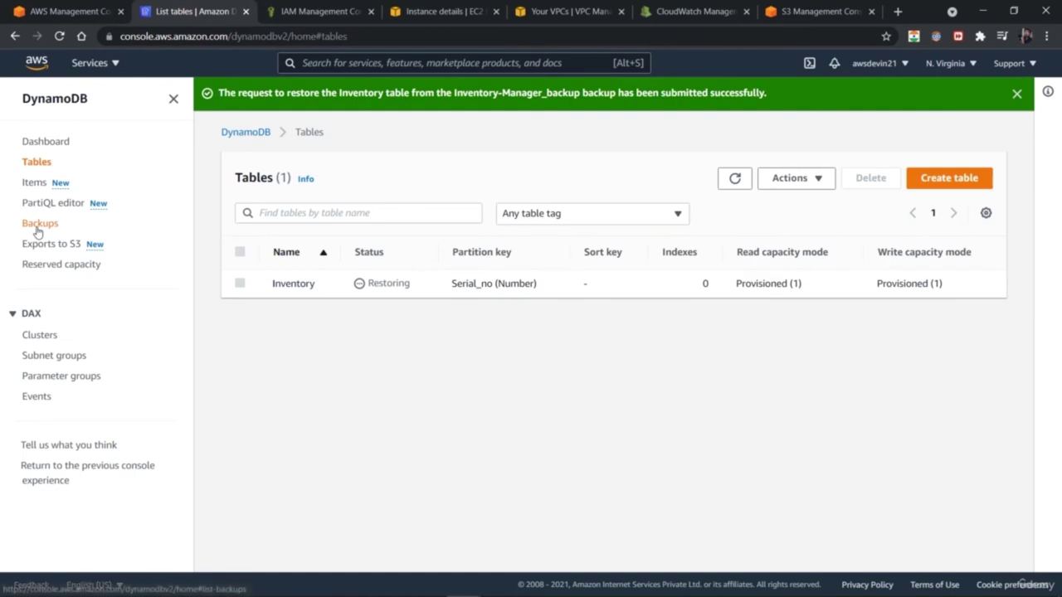
click(736, 178)
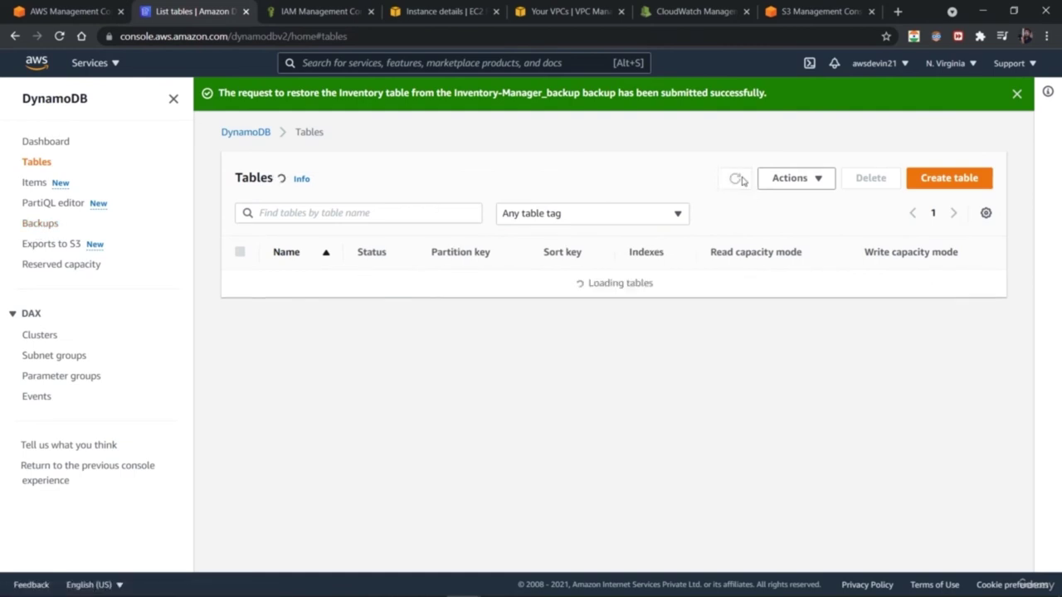
- Try to delete the Inventory-Manager on-demand backup, confirming with "delete"
click(48, 225)
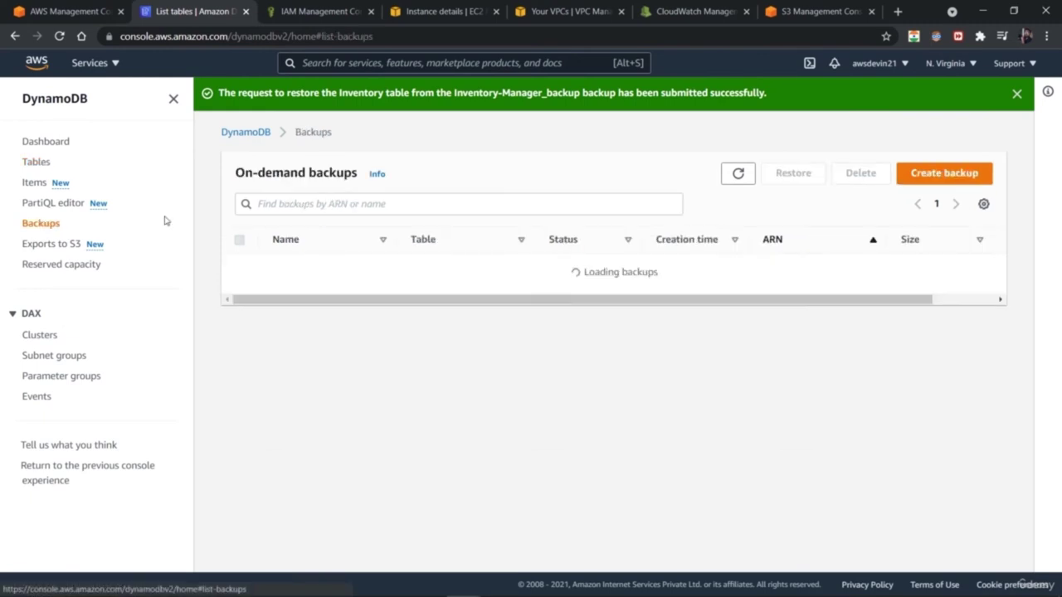
click(240, 271)
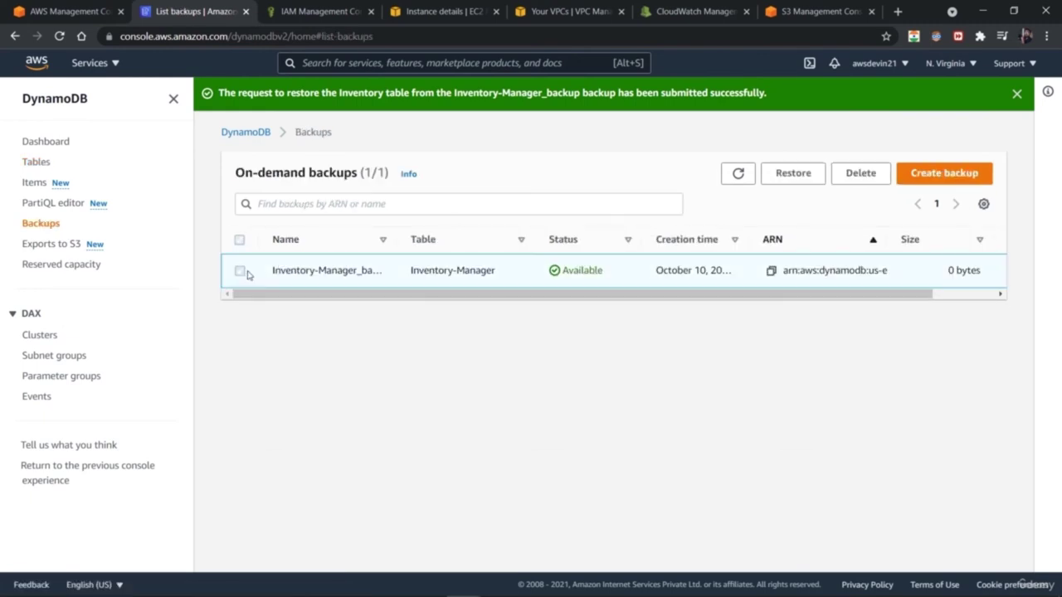
click(860, 174)
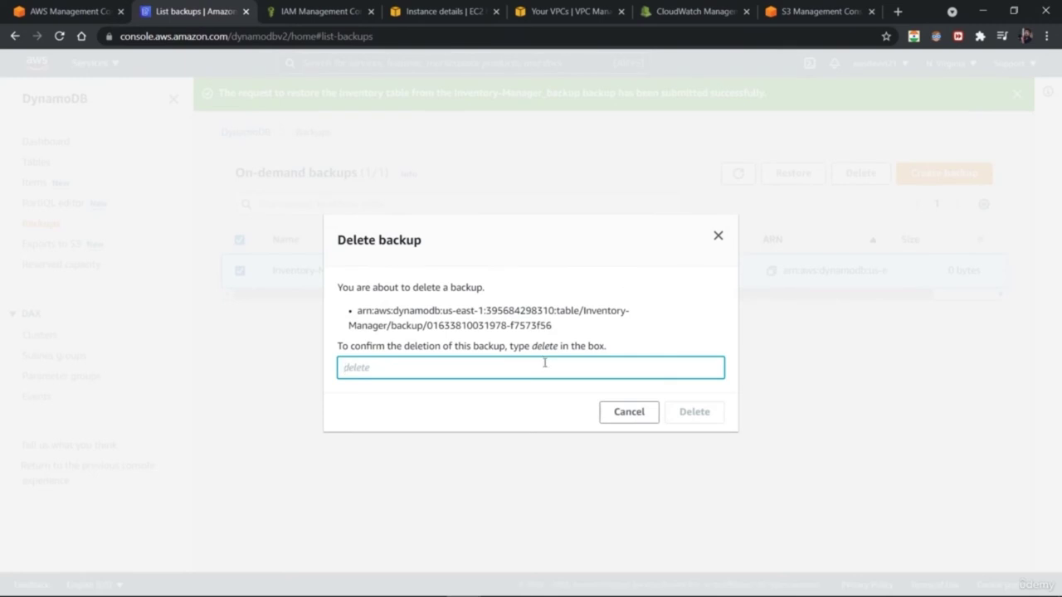
text(delete)
click(696, 412)
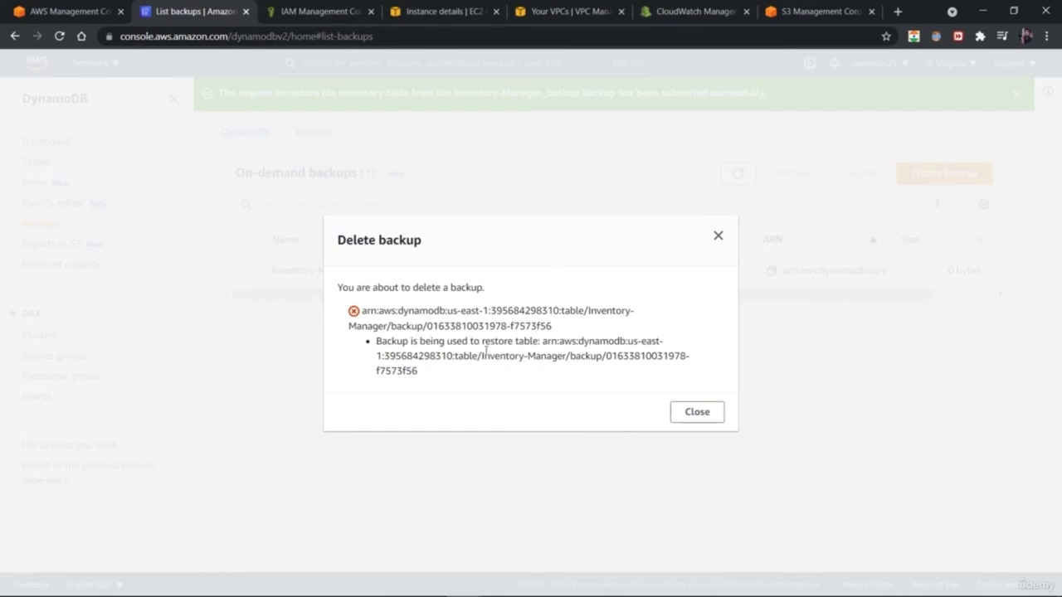
click(697, 412)
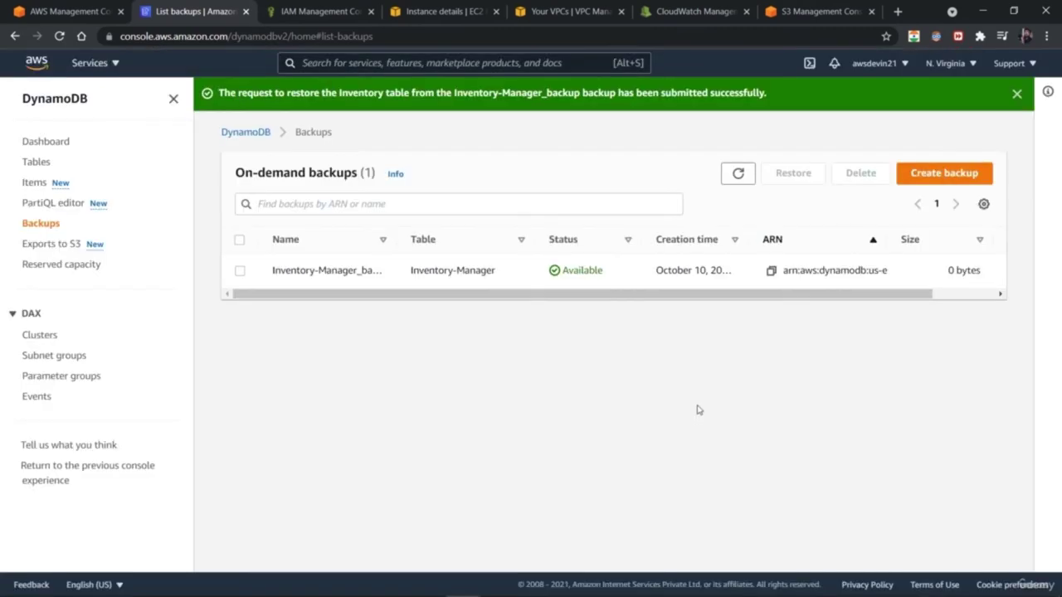
- Return to the list of tables and refresh it to check the Inventory table's status again
click(37, 163)
click(734, 179)
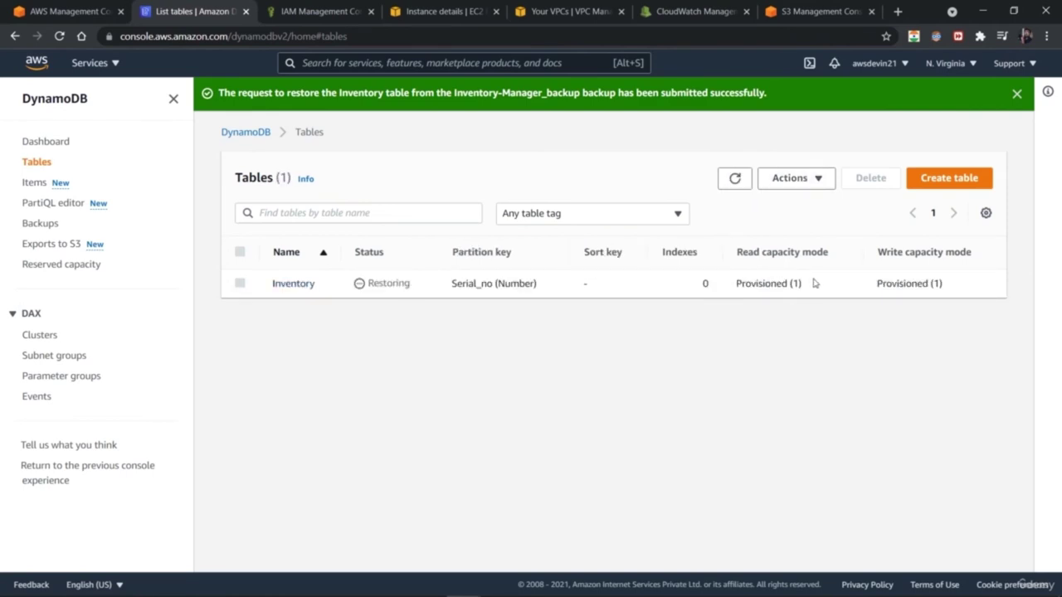
click(736, 180)
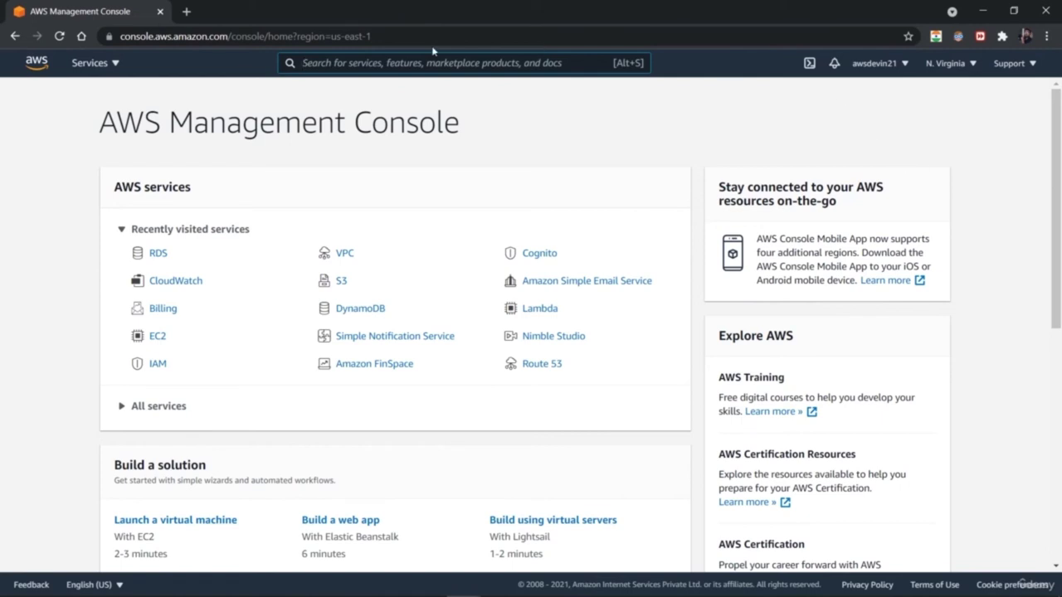
- Find RDS among the Database services in the AWS Management Console and open it in a new browser tab
click(98, 66)
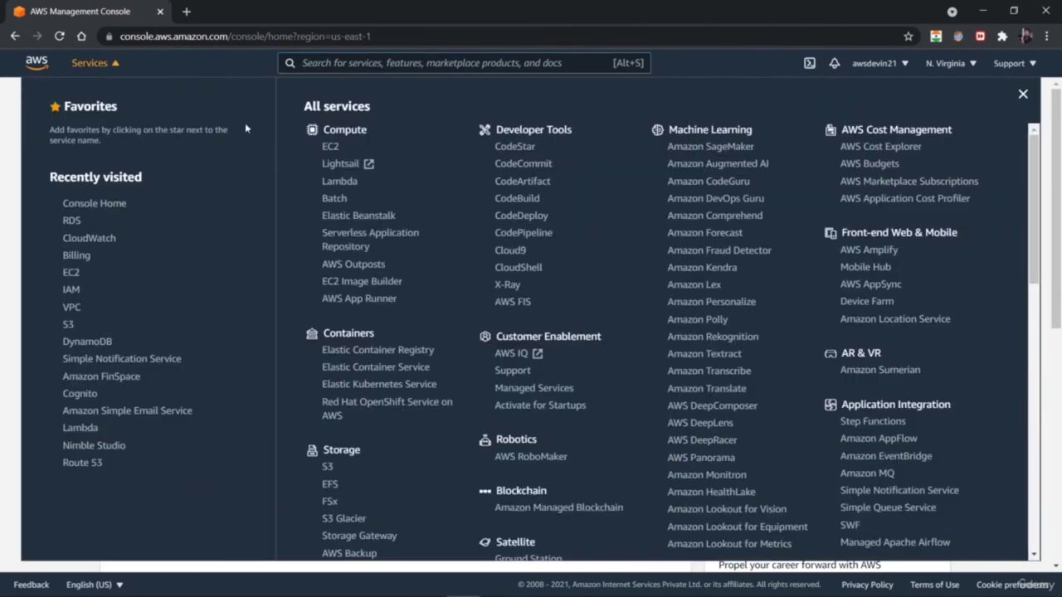
scroll(1032, 276, down, 2)
scroll(1032, 276, down, 4)
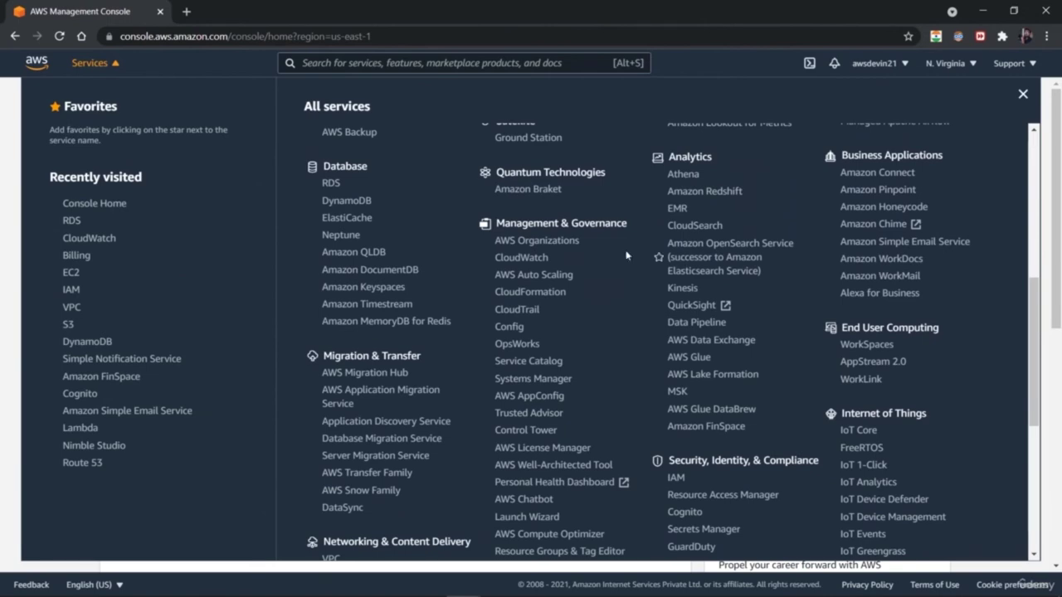
right_click(335, 188)
click(346, 196)
- Search the services for "rds", open the RDS console from the results, and close the duplicate RDS browser tab
click(366, 64)
text(rds)
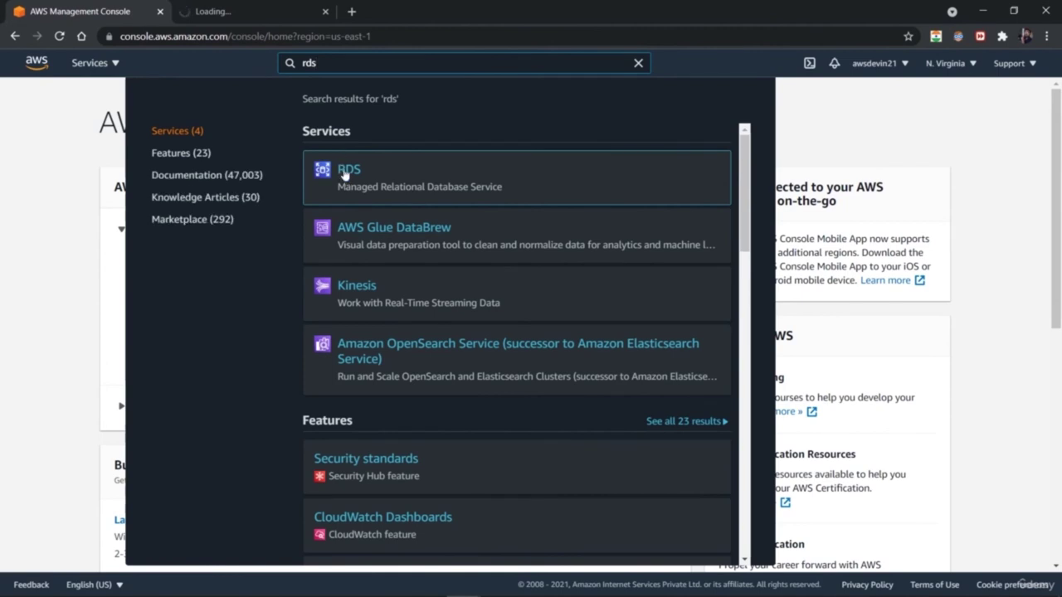
click(344, 172)
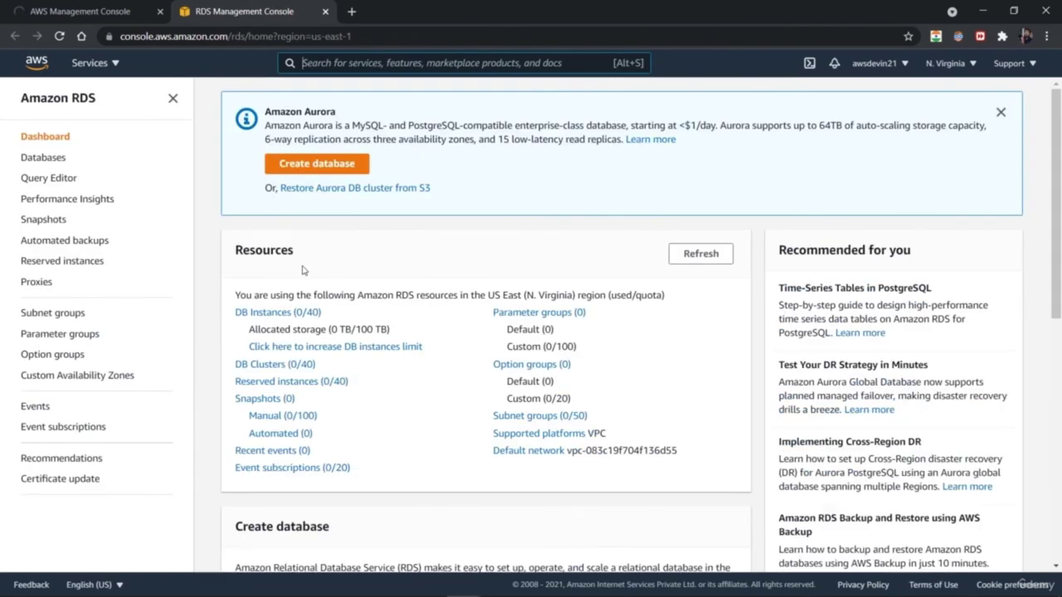
click(127, 7)
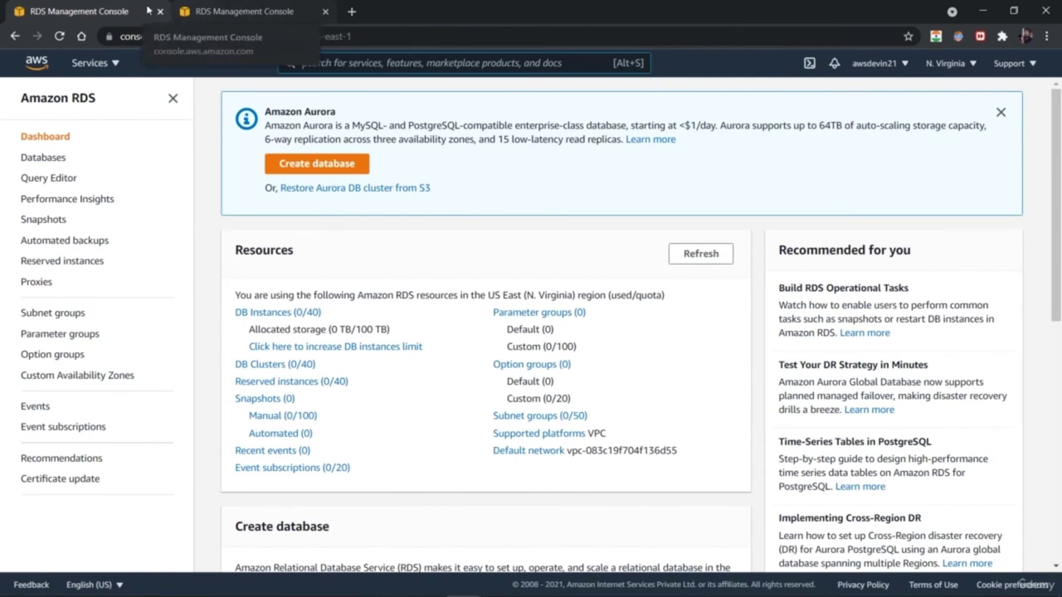
click(161, 11)
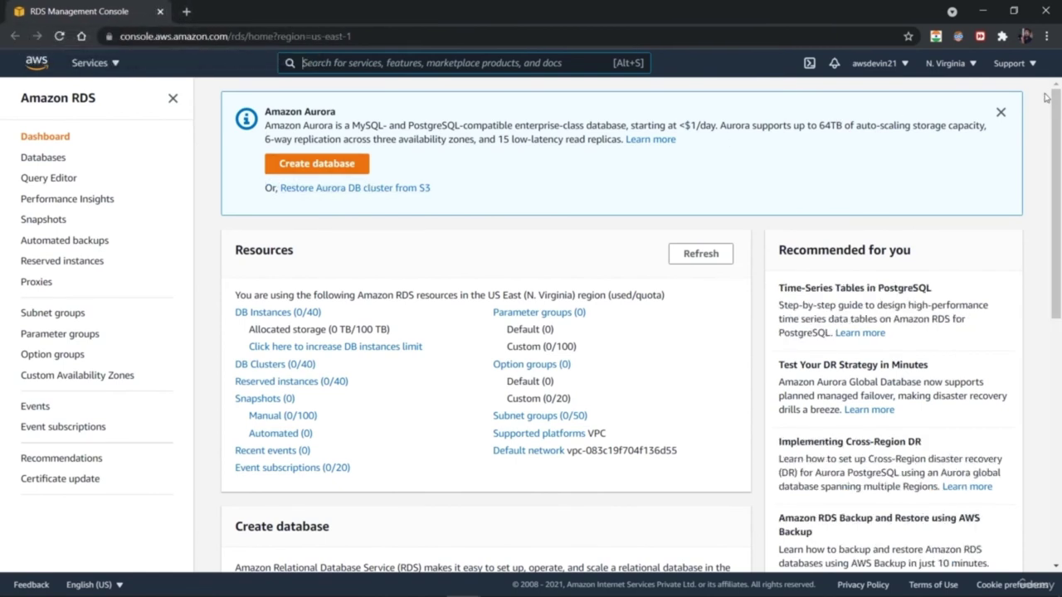
- Dismiss the Amazon Aurora notice and refresh the RDS resources overview
click(1001, 113)
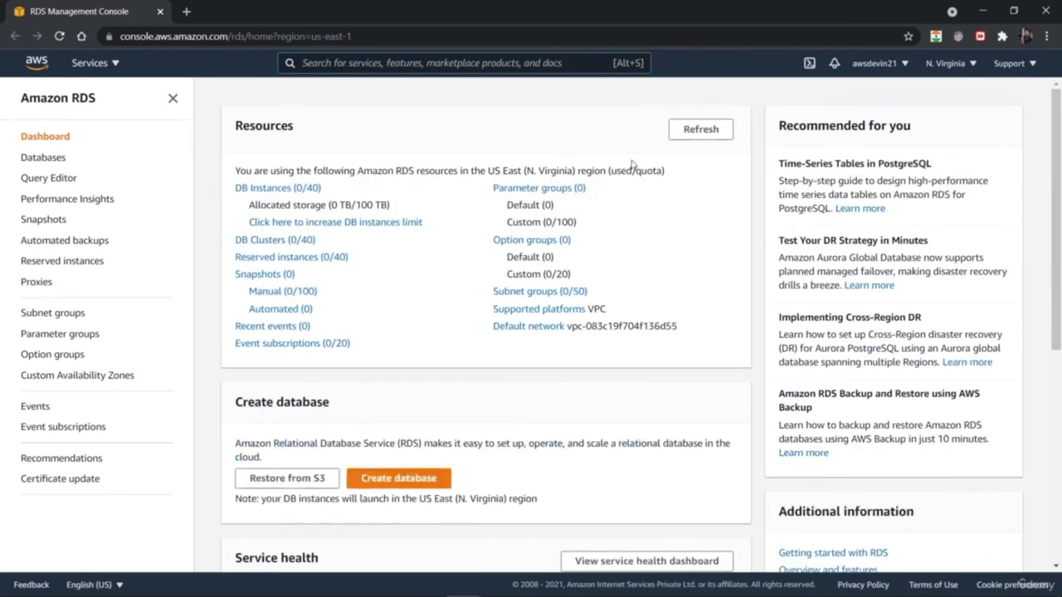
click(711, 131)
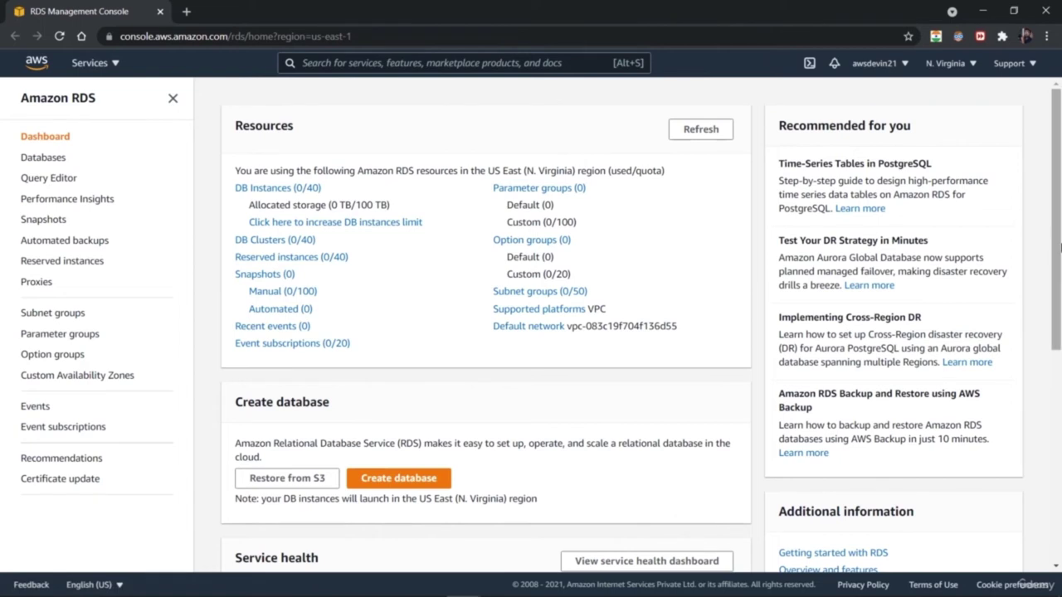
- Start creating a database by restoring from S3, choosing the salesdata1002 bucket and the MySQL engine type
drag(1057, 231, 1056, 346)
click(307, 262)
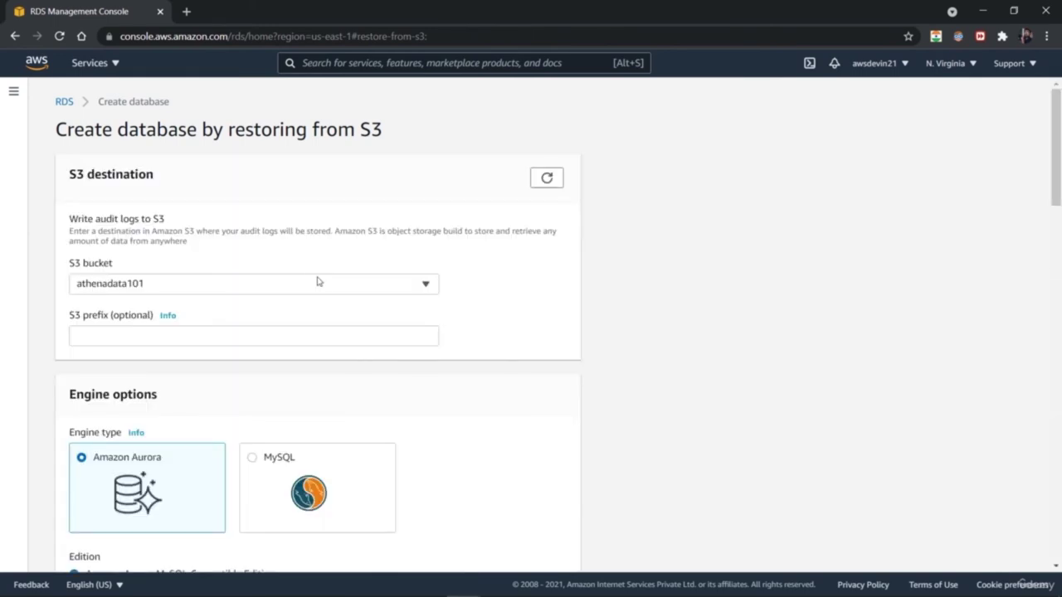
click(335, 286)
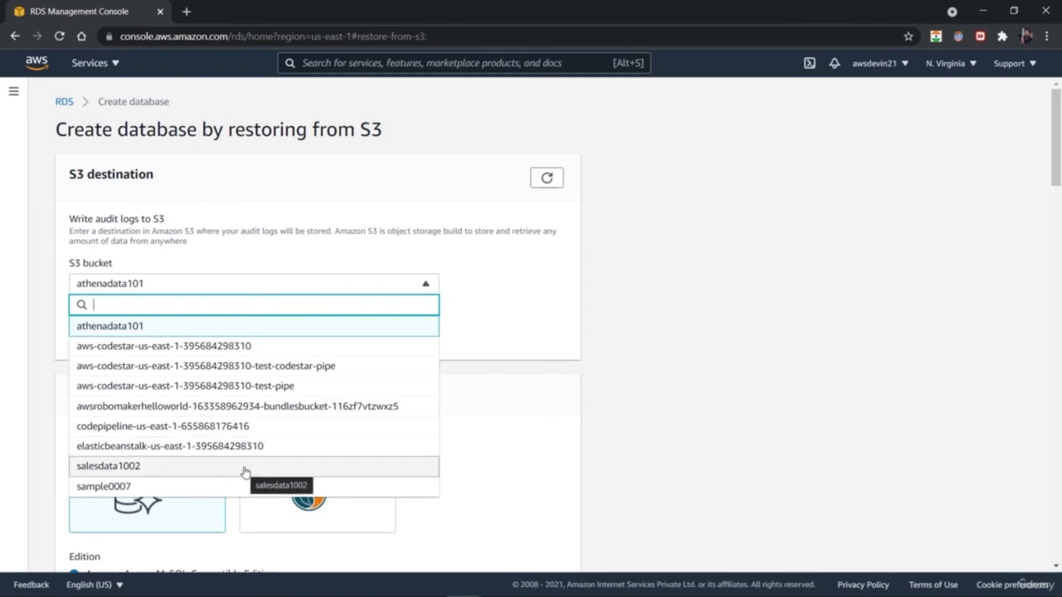
click(238, 467)
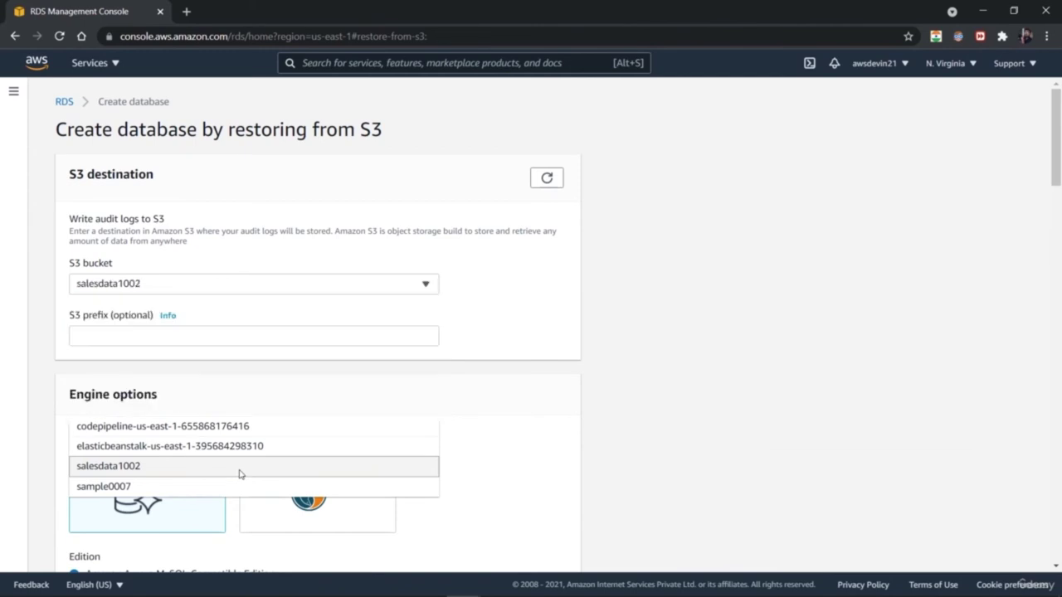
click(267, 470)
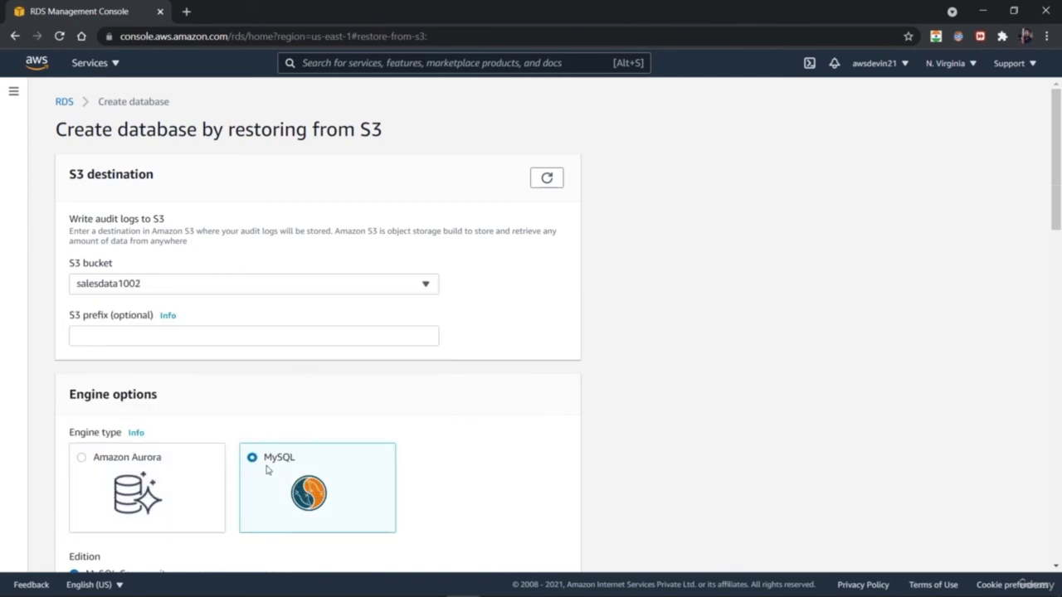
- Look over the source engine version choices and the IAM roles available for granting access to the S3 bucket
drag(1059, 181, 1058, 211)
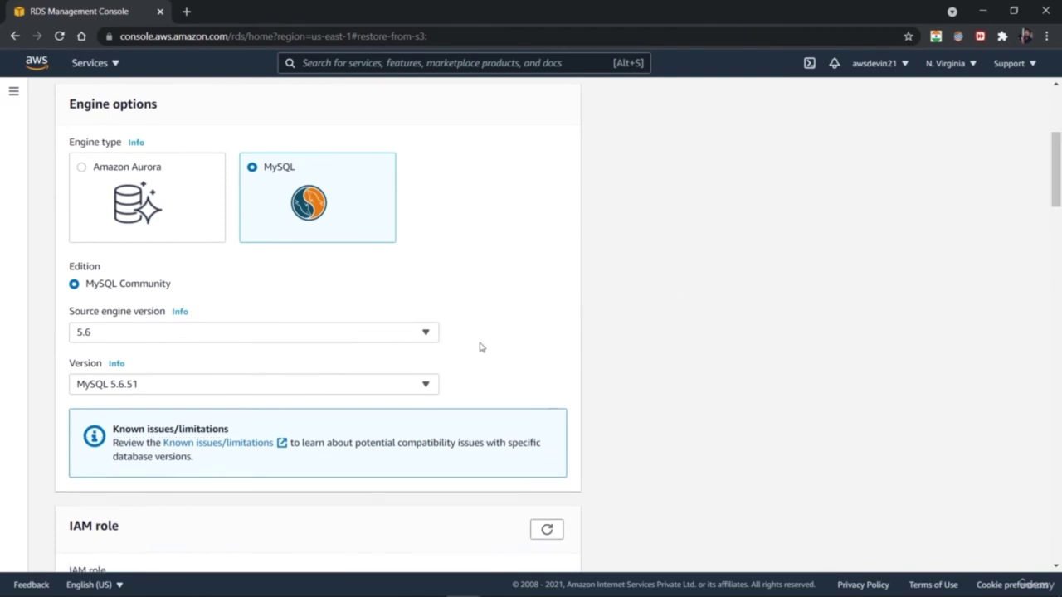
click(412, 332)
click(405, 356)
drag(1060, 166, 1059, 220)
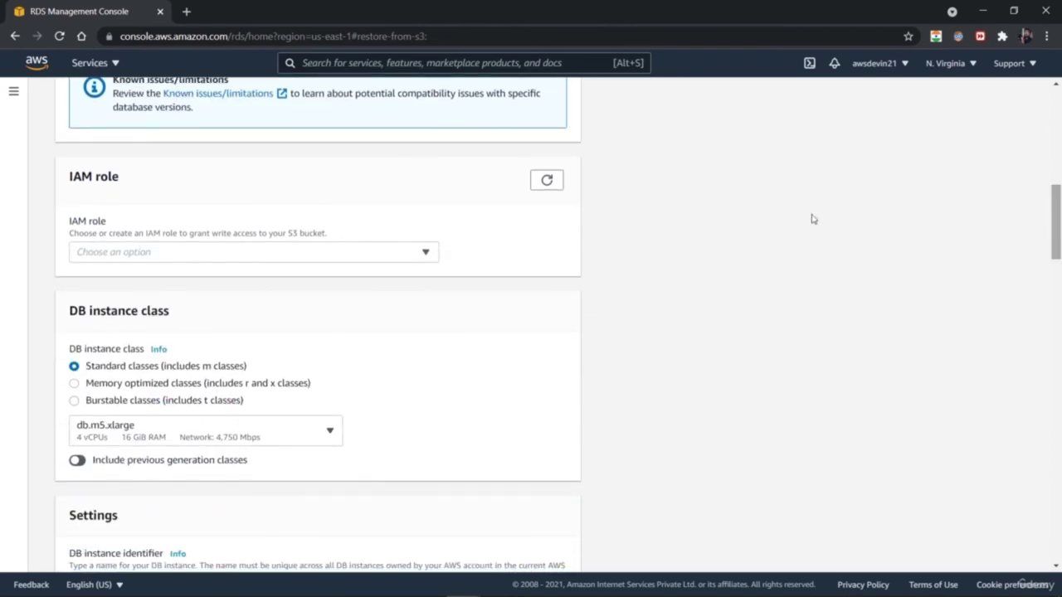
click(417, 255)
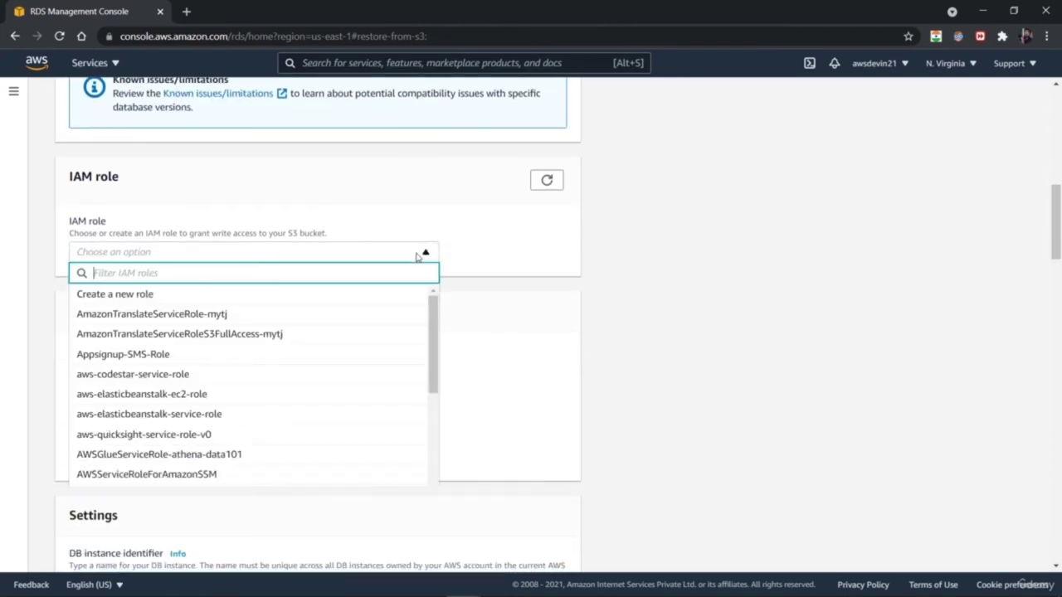
click(420, 256)
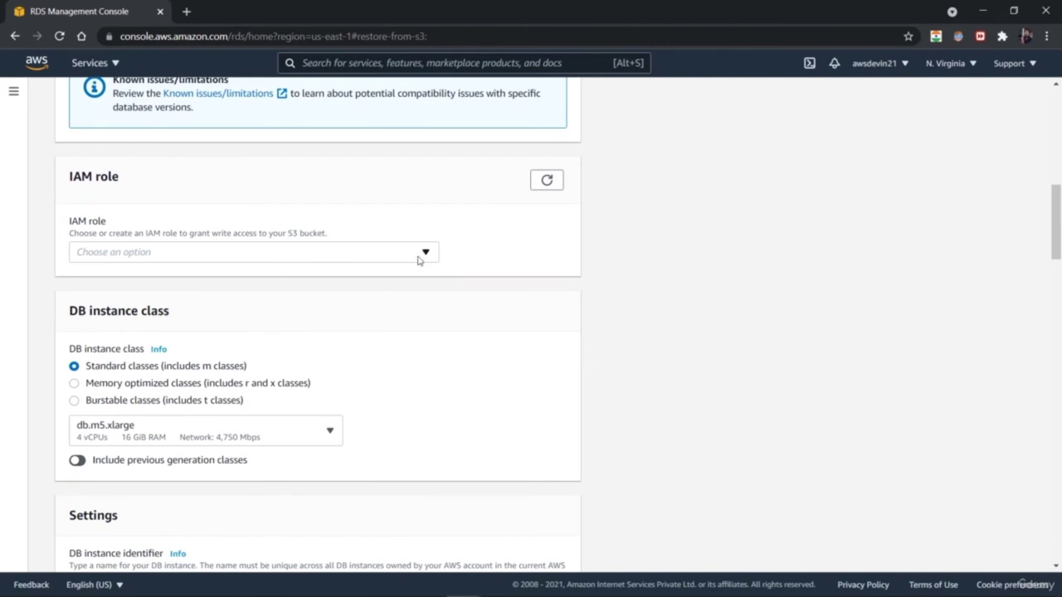
- Check the list of IAM roles offered for write access to the S3 bucket
click(419, 259)
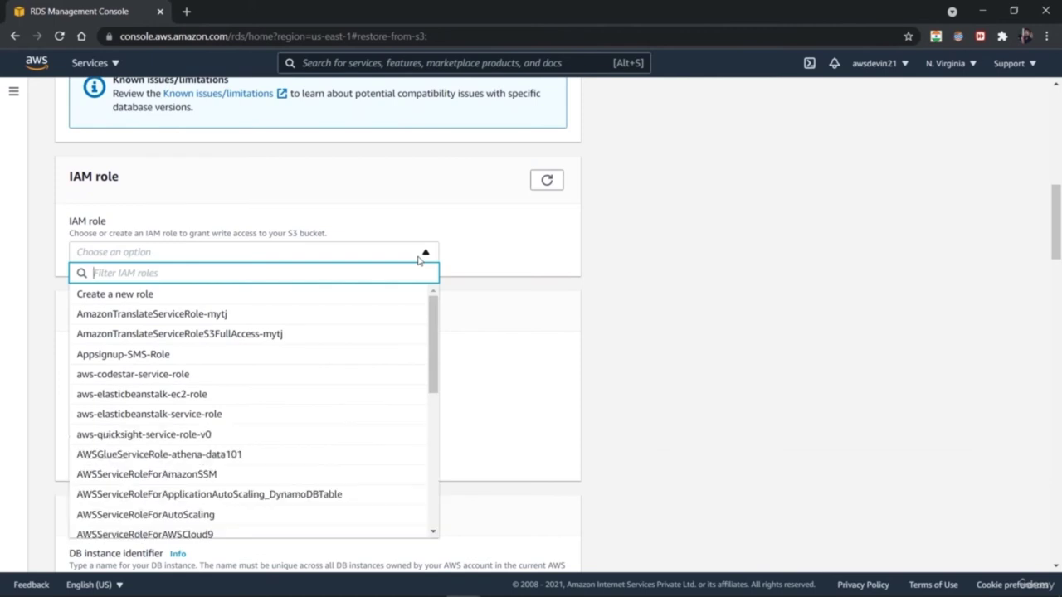
click(421, 256)
drag(1060, 226, 1060, 242)
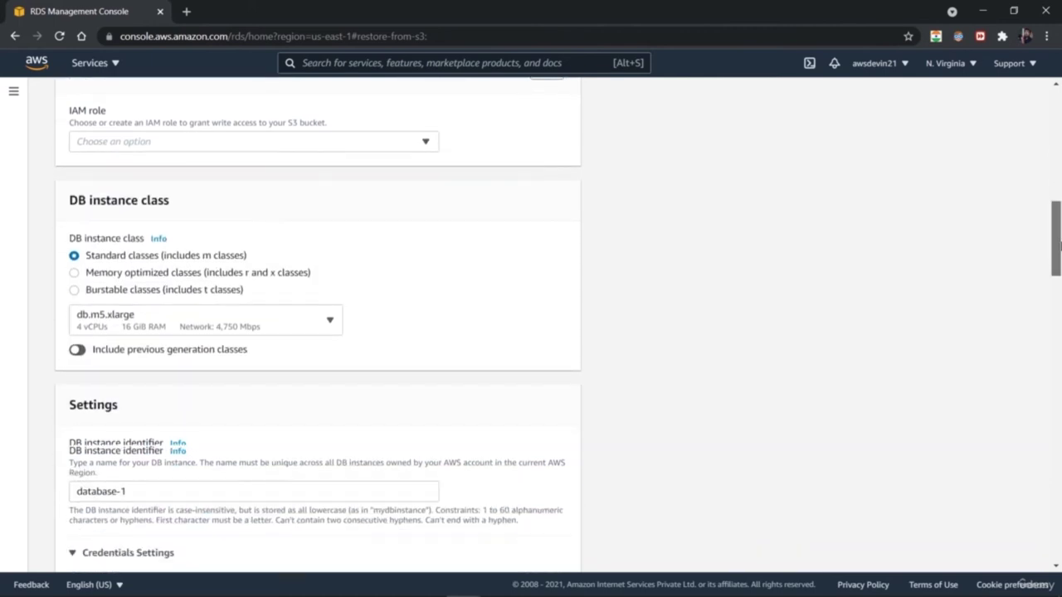
- Search the services for "iam" and open the IAM console in a separate browser tab
click(110, 67)
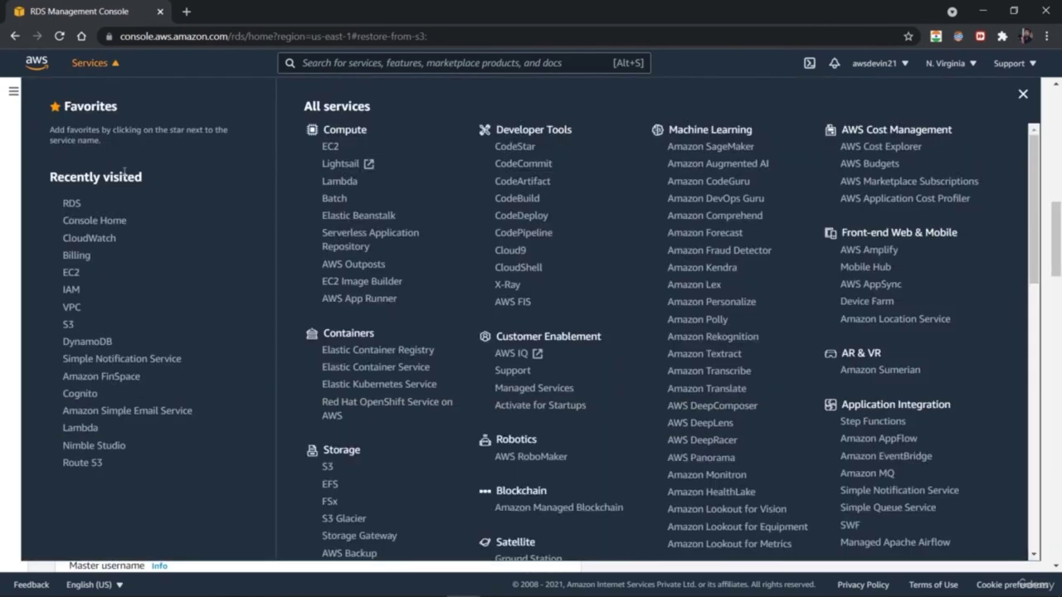
click(498, 64)
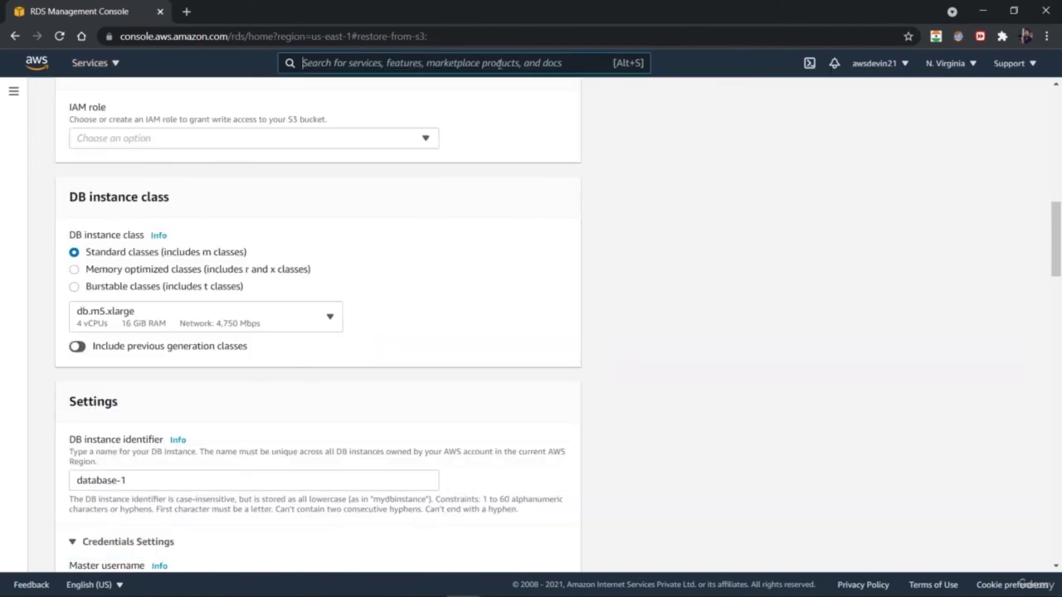
text(iam)
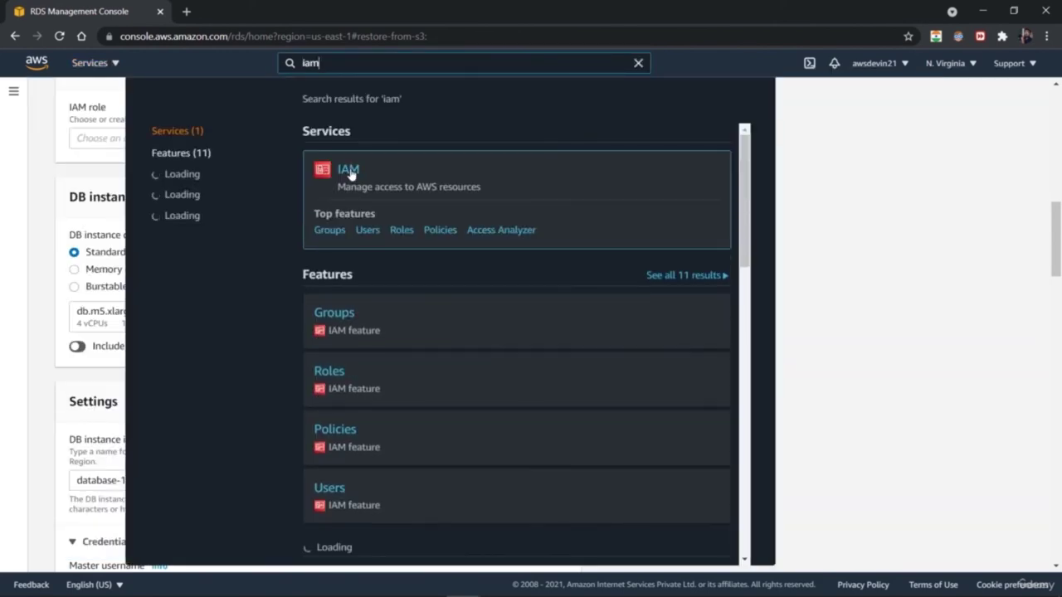
right_click(352, 171)
click(398, 180)
click(296, 11)
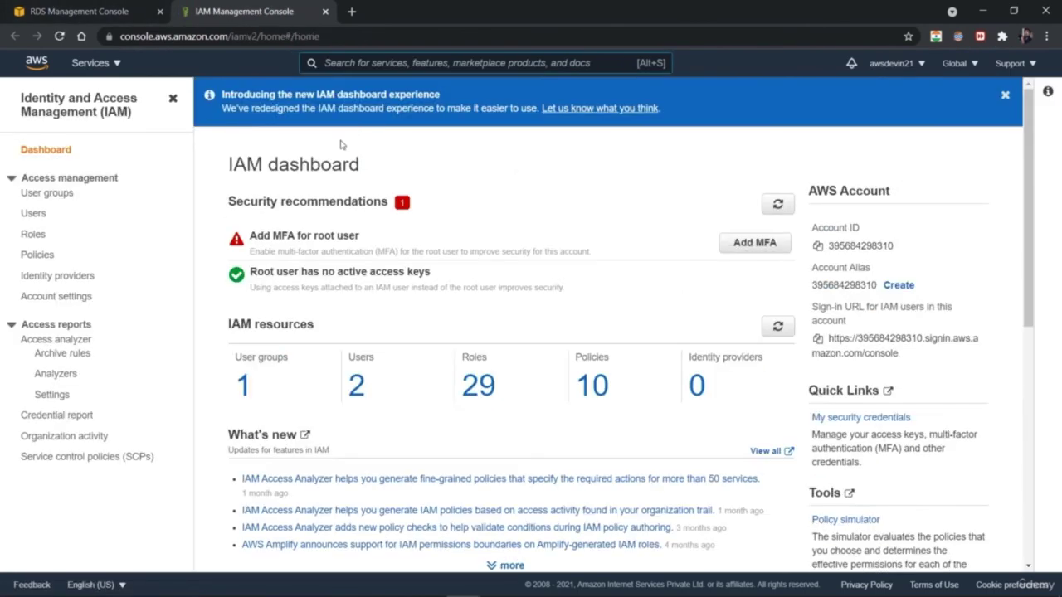
- Start a new IAM role with RDS as the trusted AWS service and the RDS use case, and proceed to its permissions
click(34, 234)
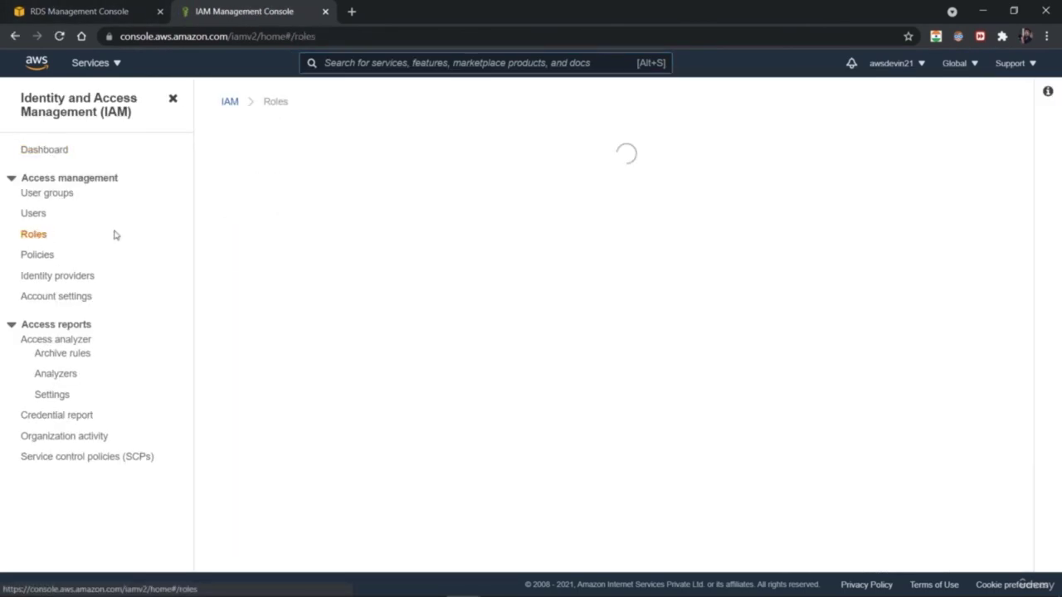
click(917, 144)
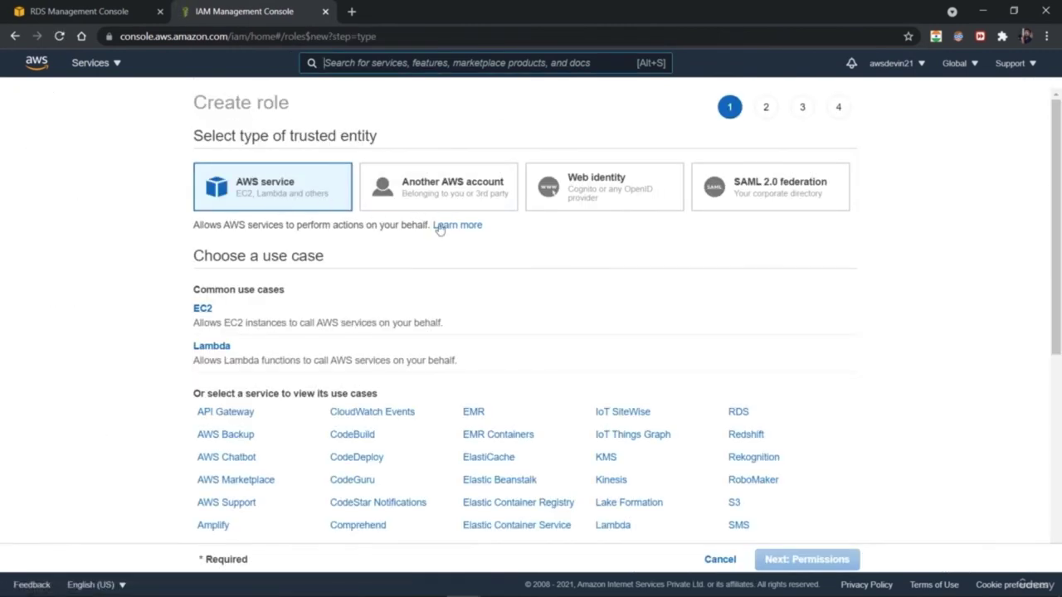
drag(1057, 230, 1059, 382)
click(740, 114)
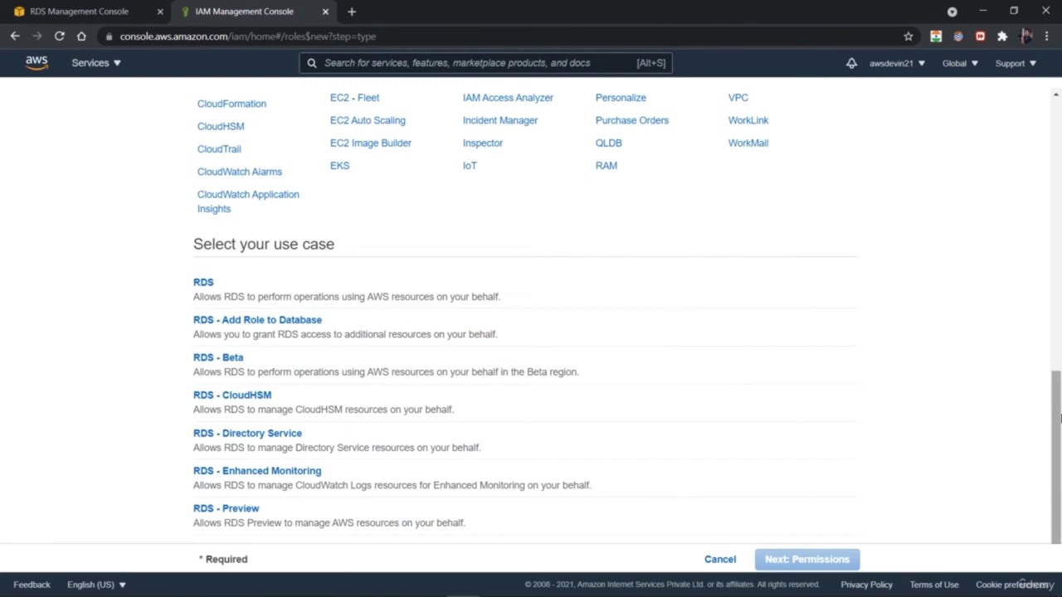
click(329, 299)
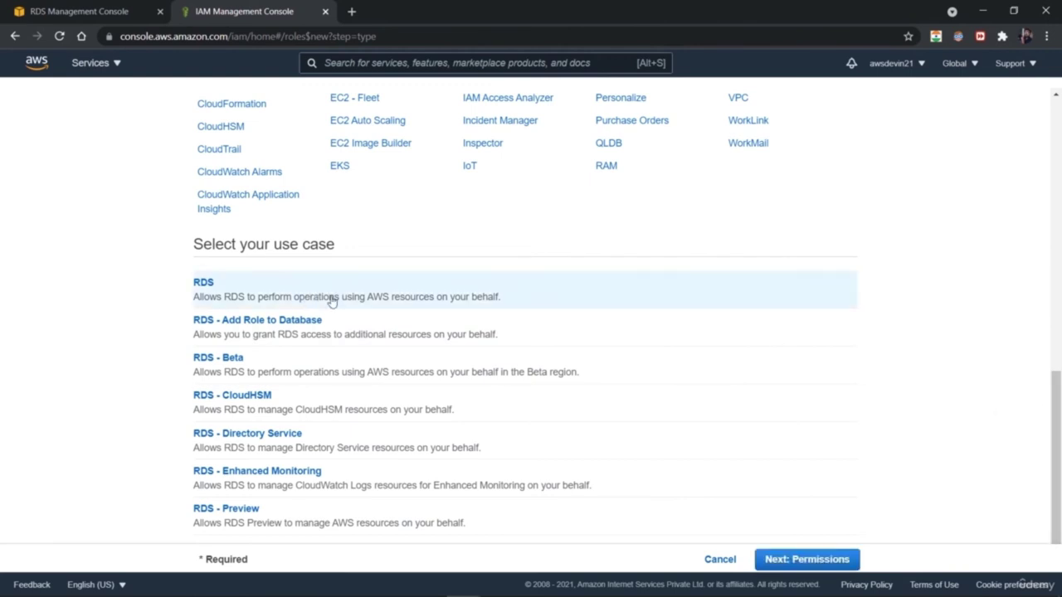
click(826, 560)
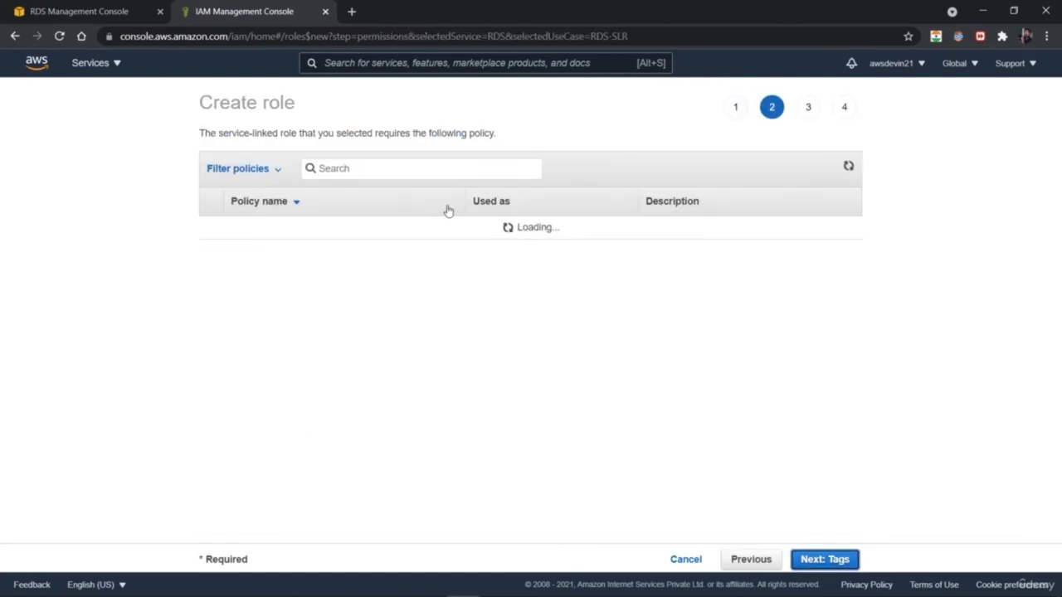
- Search the permission policies for "s3", clear the search, and examine the services allowed by AmazonRDSServiceRolePolicy
click(424, 170)
text(s3)
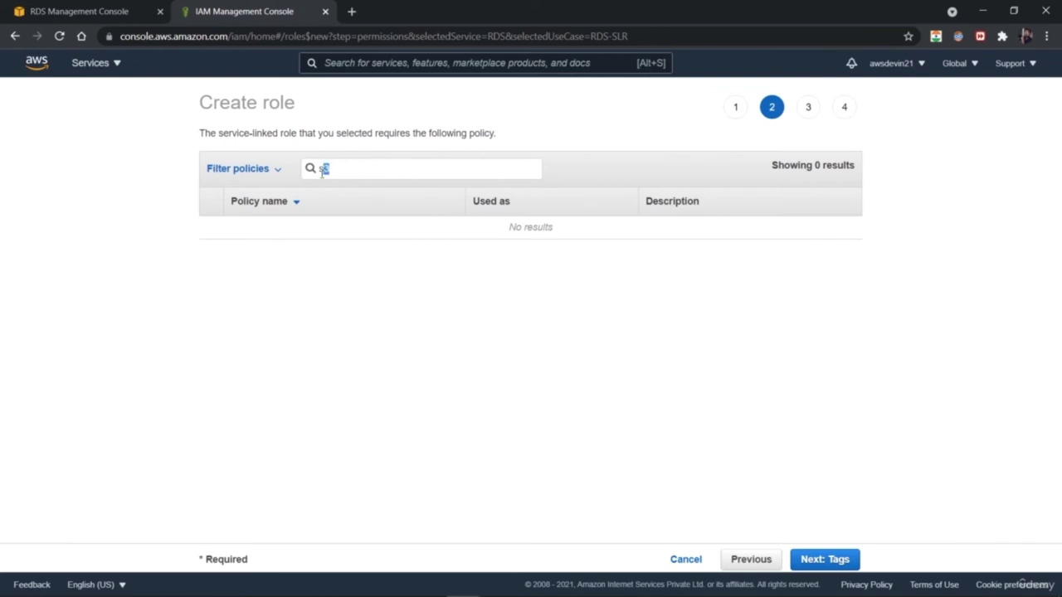
key(BackSpace)
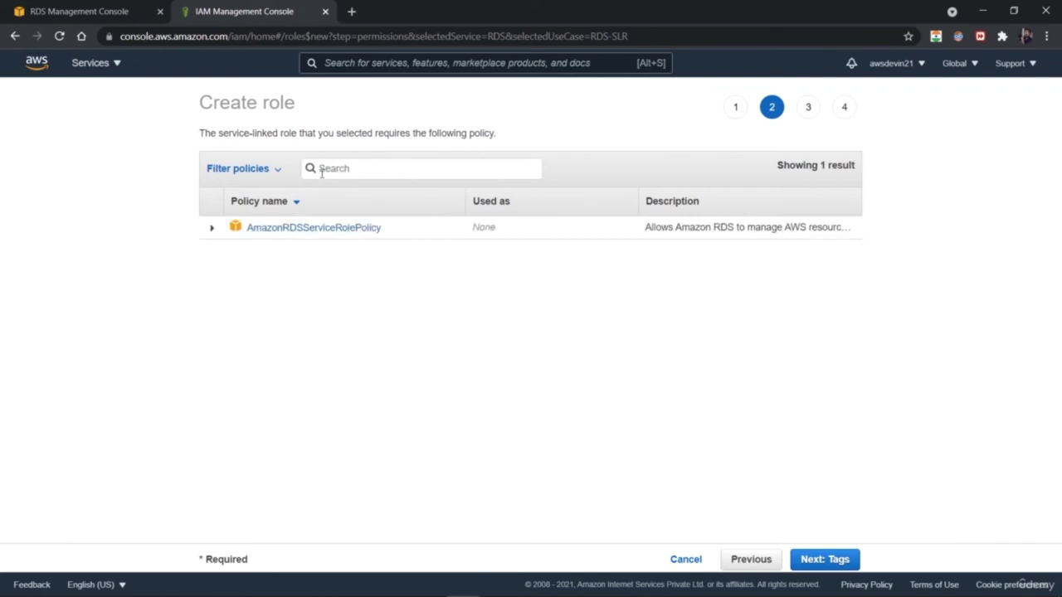
click(210, 230)
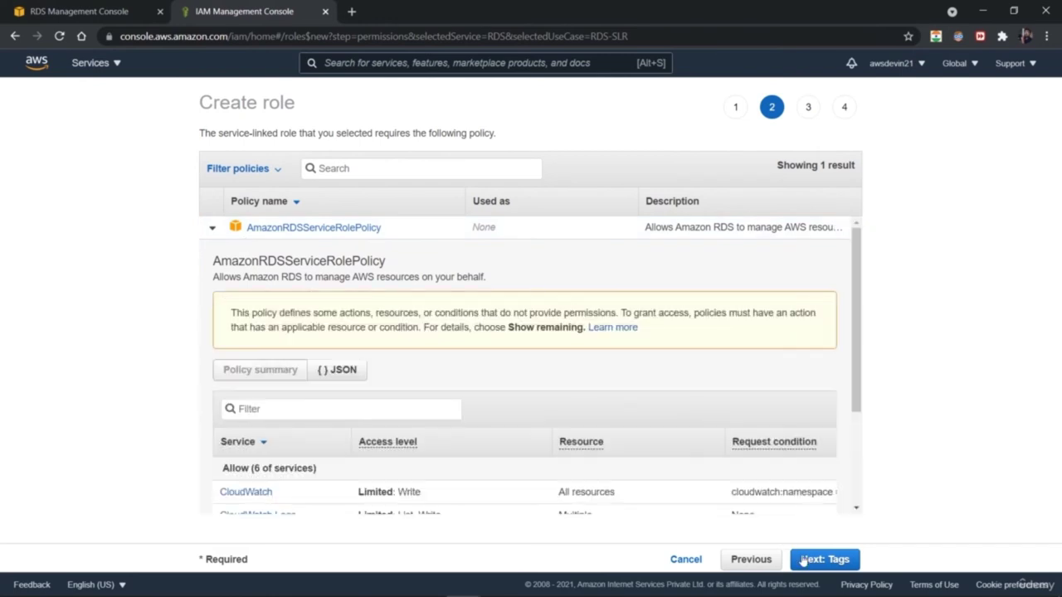
drag(853, 378, 855, 424)
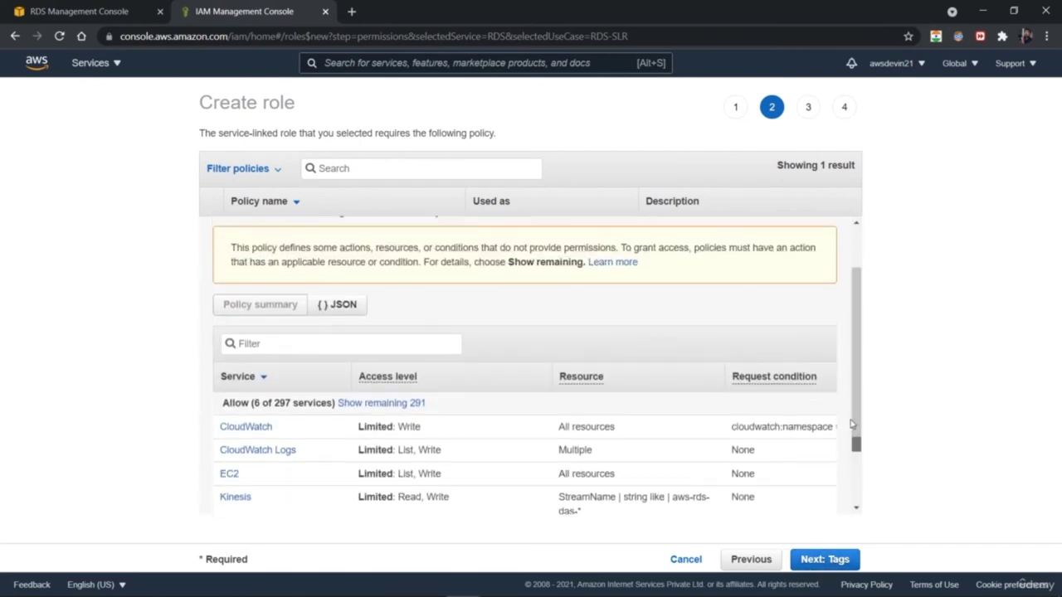
drag(850, 420, 861, 507)
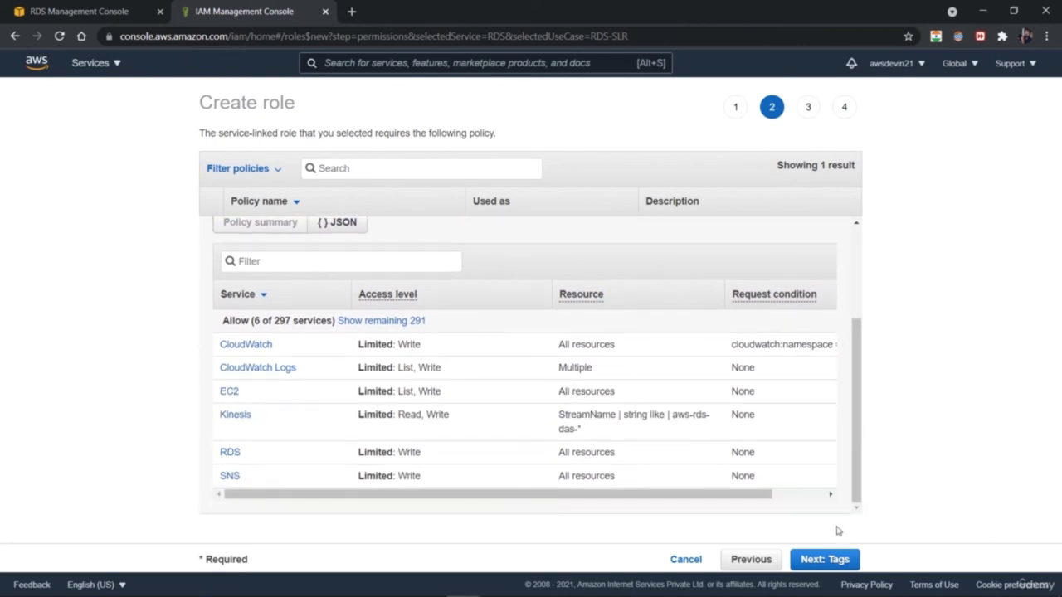
- Pass the tags page, keep the default role description, and create the RDS service-linked role
click(839, 564)
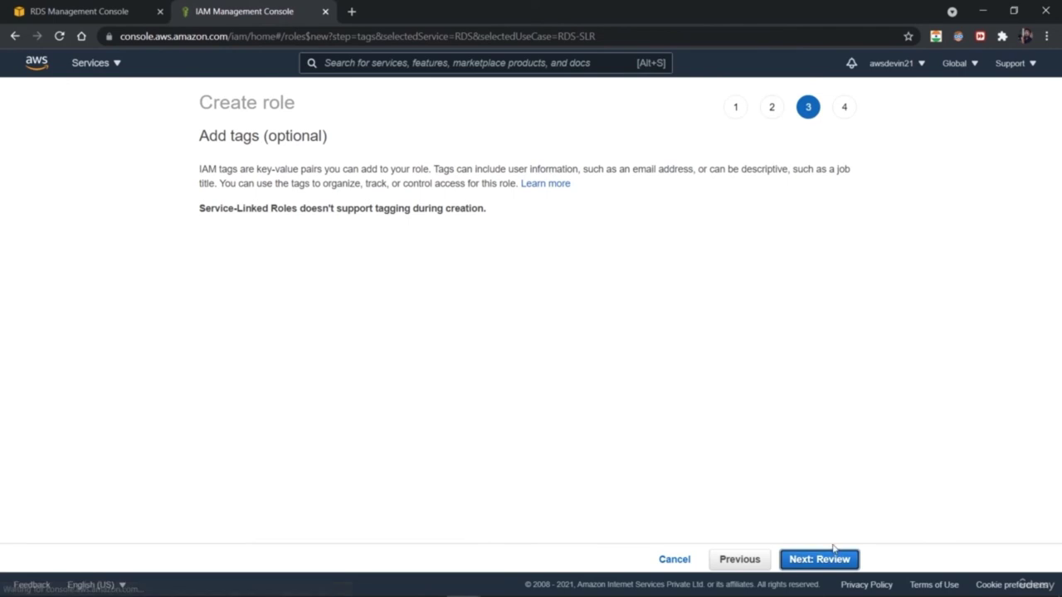
click(820, 559)
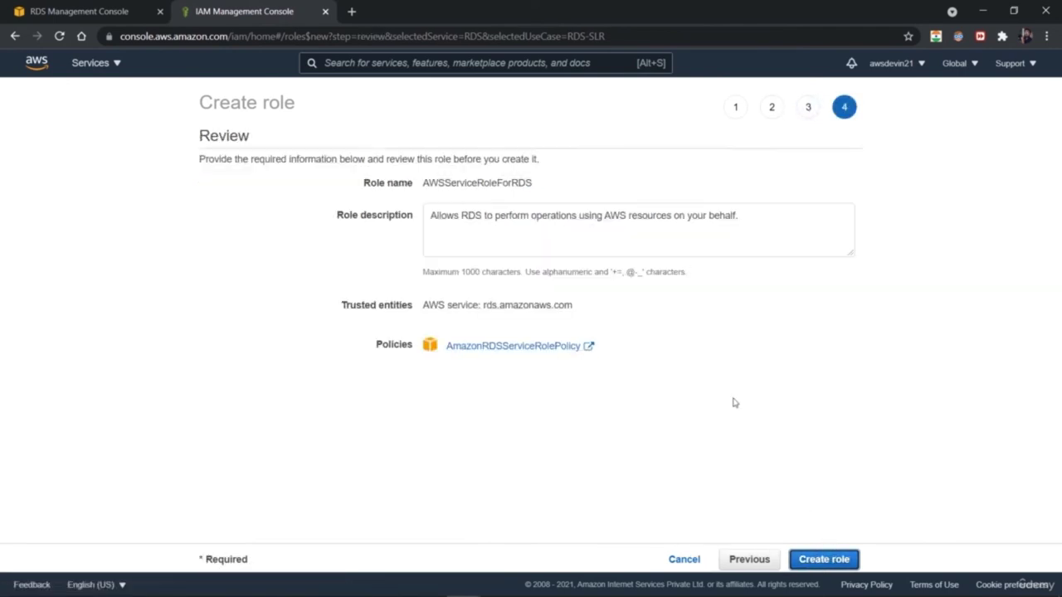
click(835, 560)
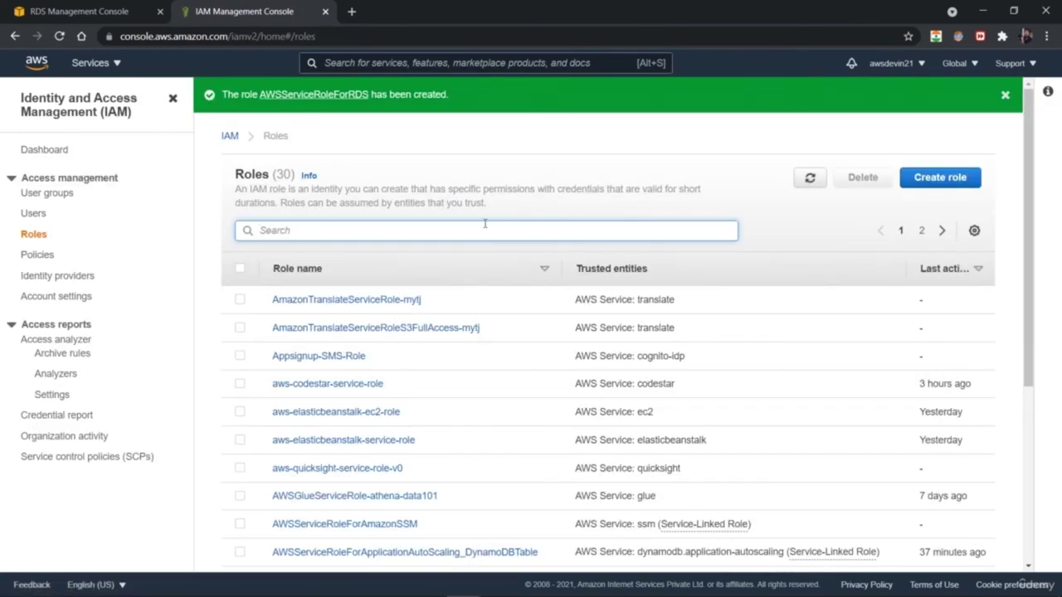
- Filter the IAM roles by "rds" and open the newly created RDS service role
text(rds)
click(240, 300)
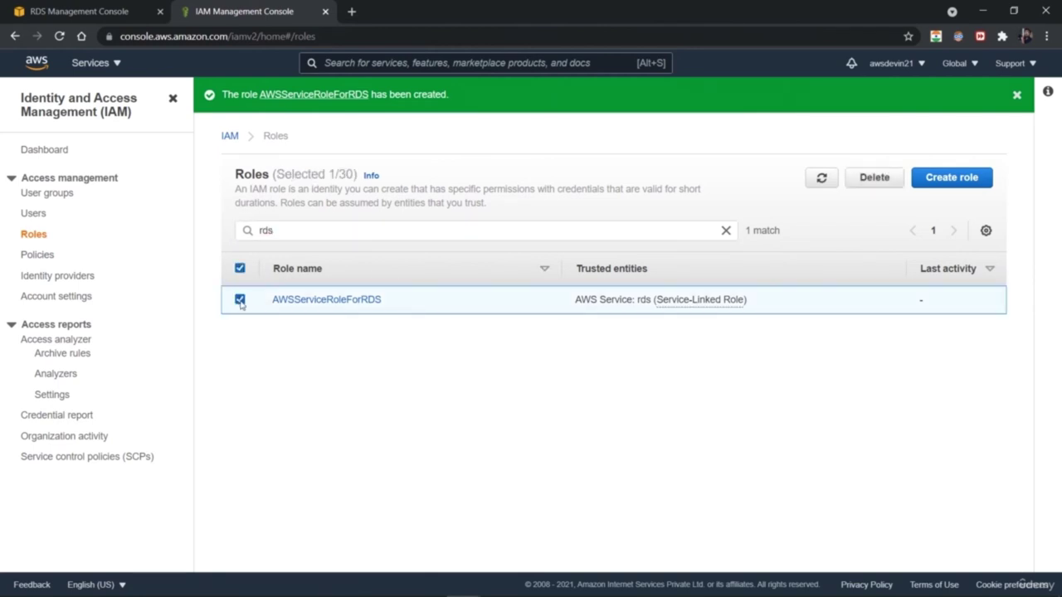
click(295, 301)
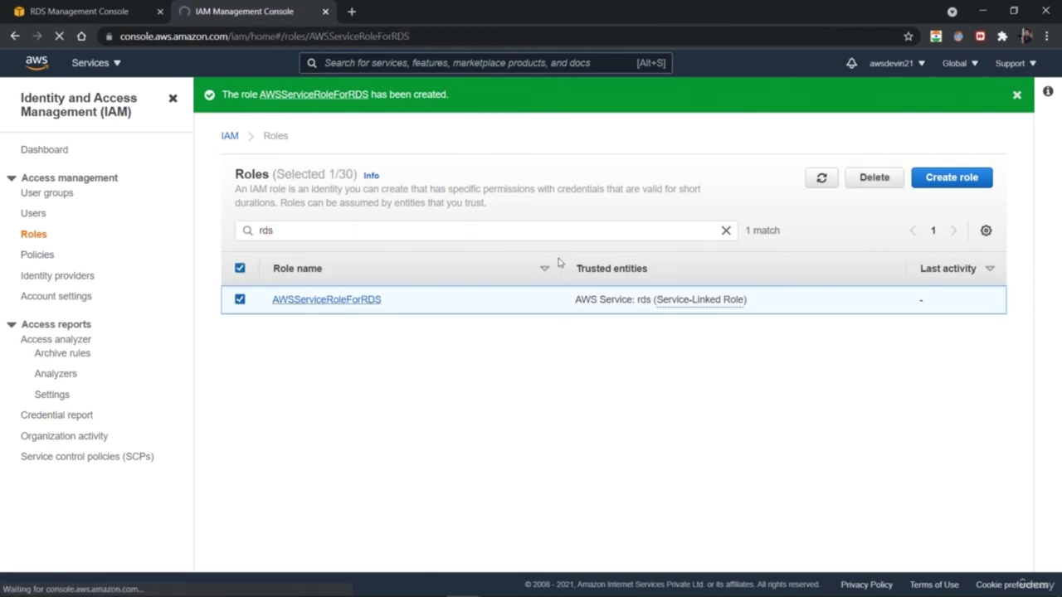
click(864, 221)
- Return to the RDS restore form, dismiss the service search results, and set the IAM role to Create a new role
click(143, 13)
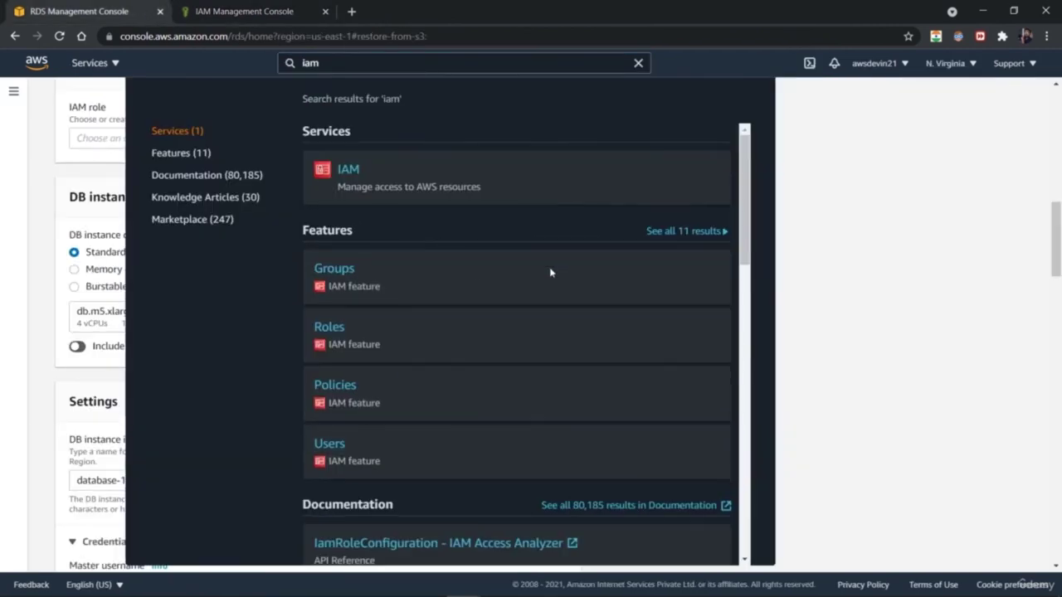
click(928, 275)
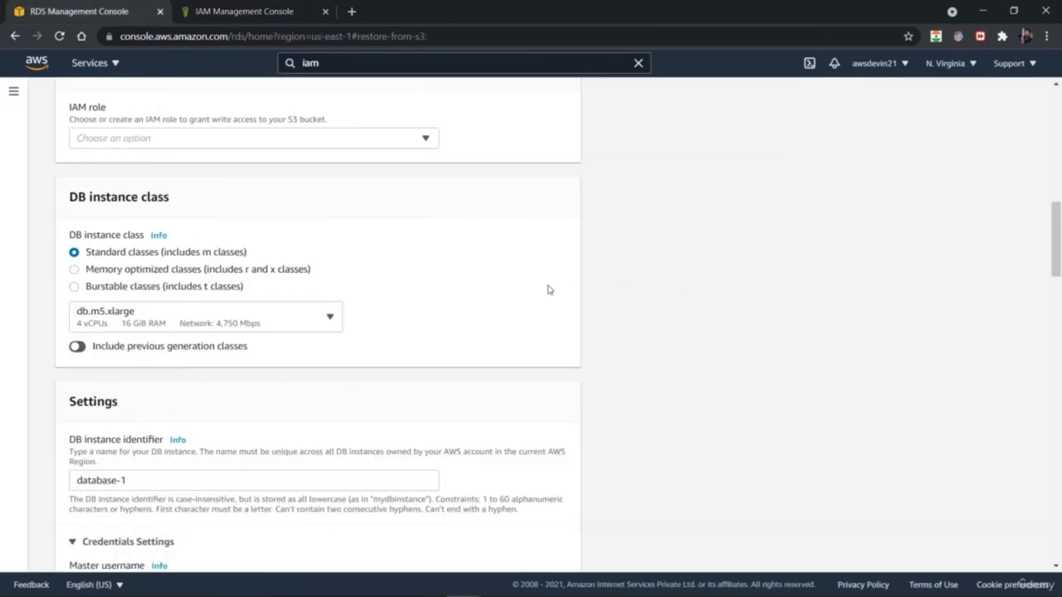
click(262, 140)
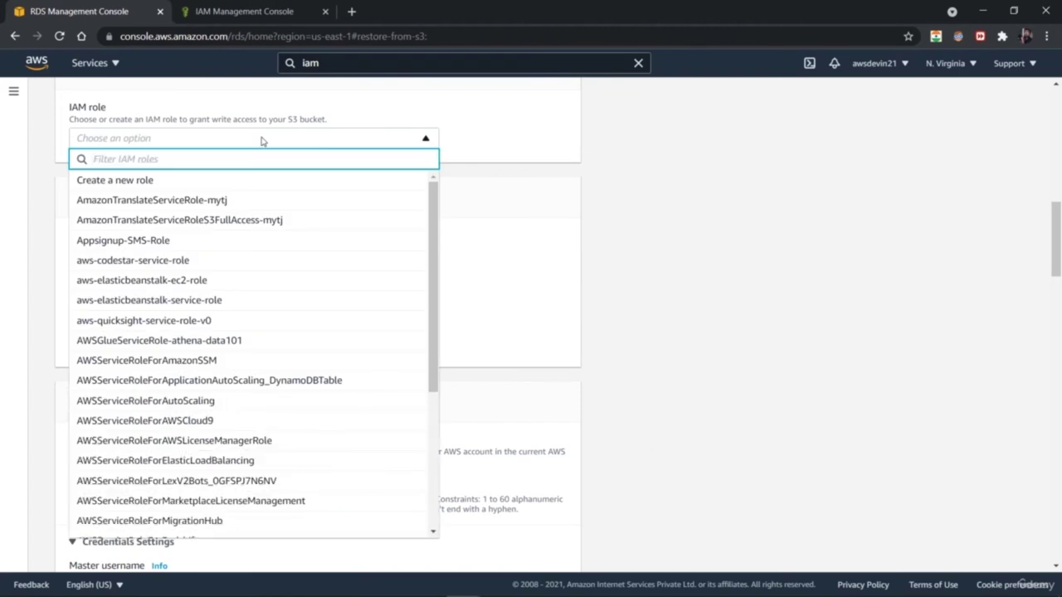
click(259, 180)
click(198, 192)
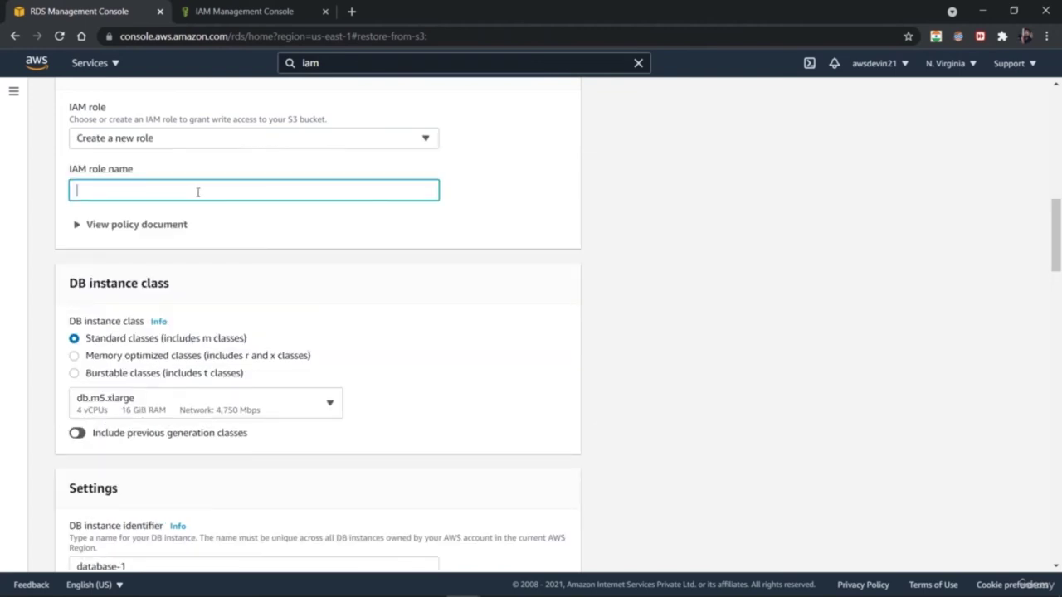
- Scan the full list of existing IAM roles for one that suits RDS
click(425, 138)
drag(432, 269, 410, 481)
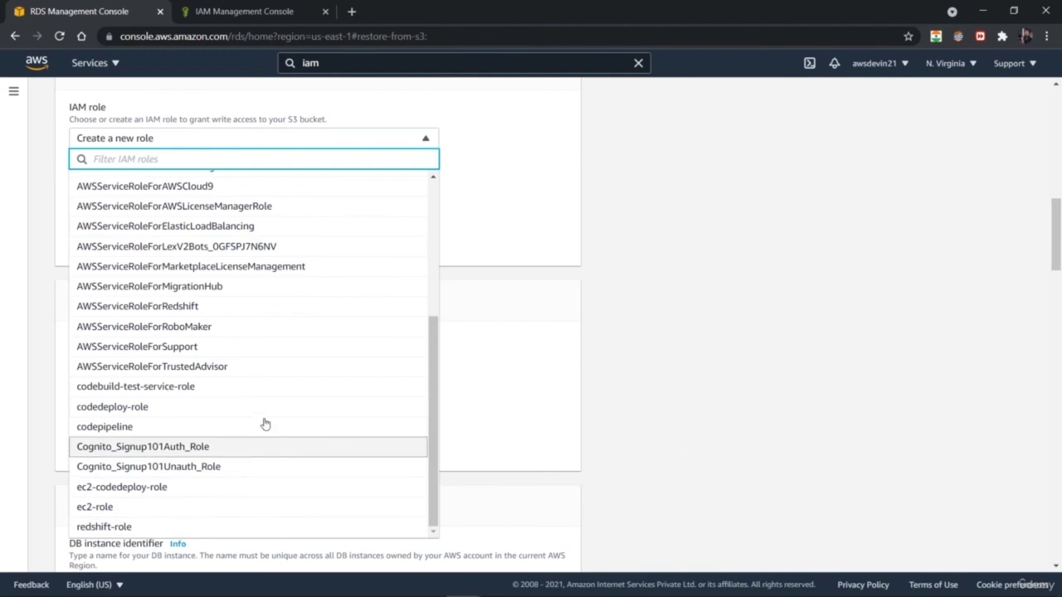
drag(434, 351, 419, 198)
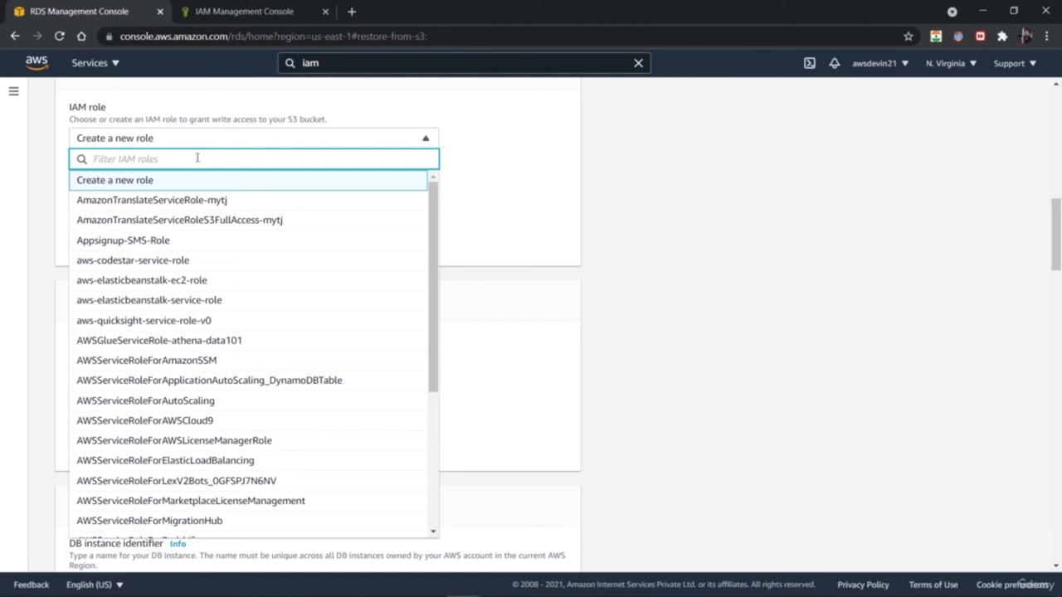
text(readda)
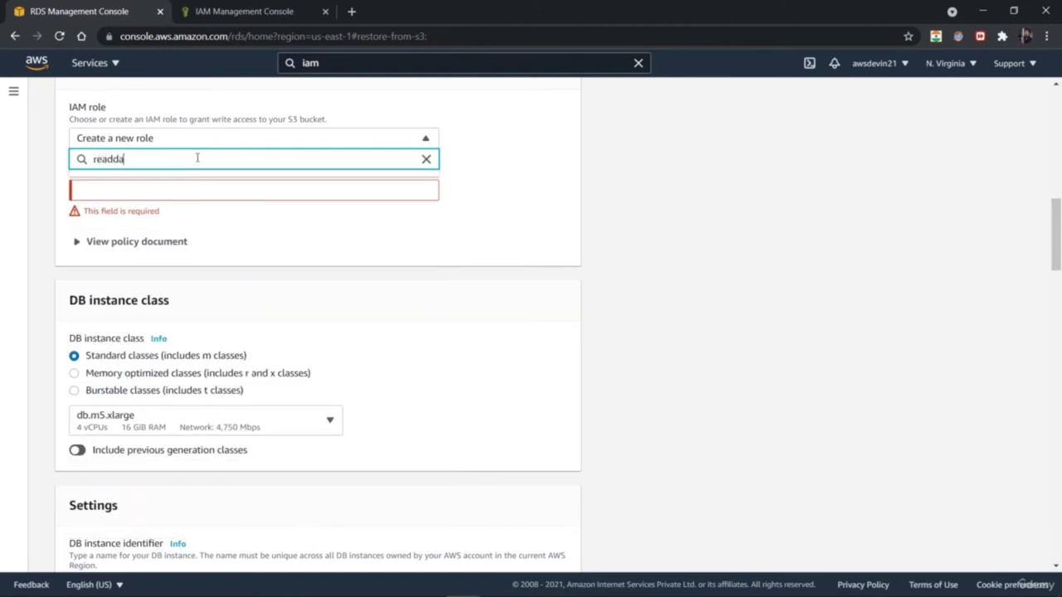
key(BackSpace)
key(BackSpace)
key(BackSpace)
key(BackSpace)
key(BackSpace)
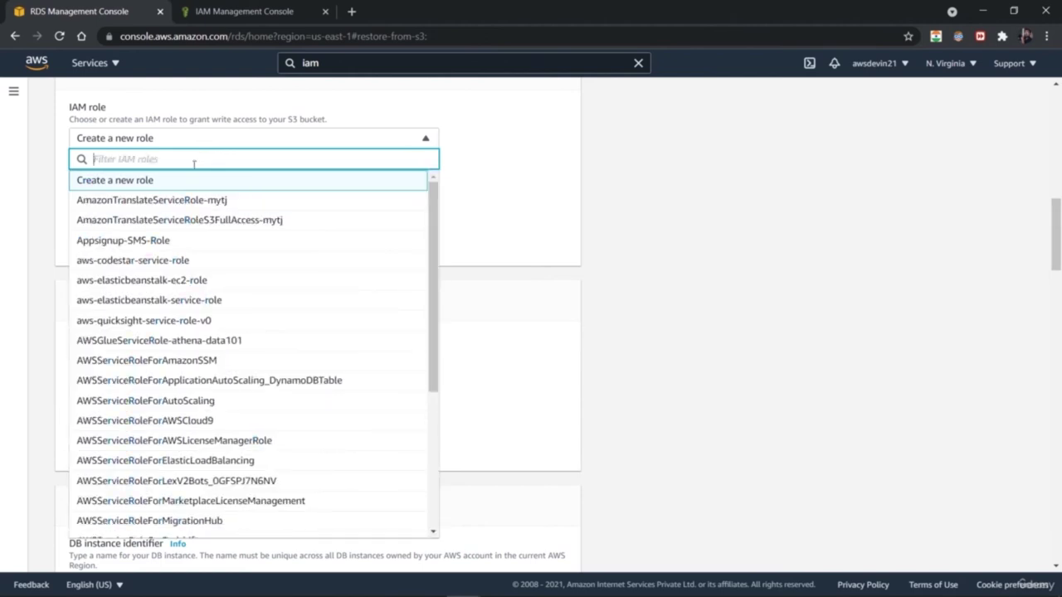
- Keep Create a new role as the IAM role option and name the role Reads3
click(189, 182)
click(159, 195)
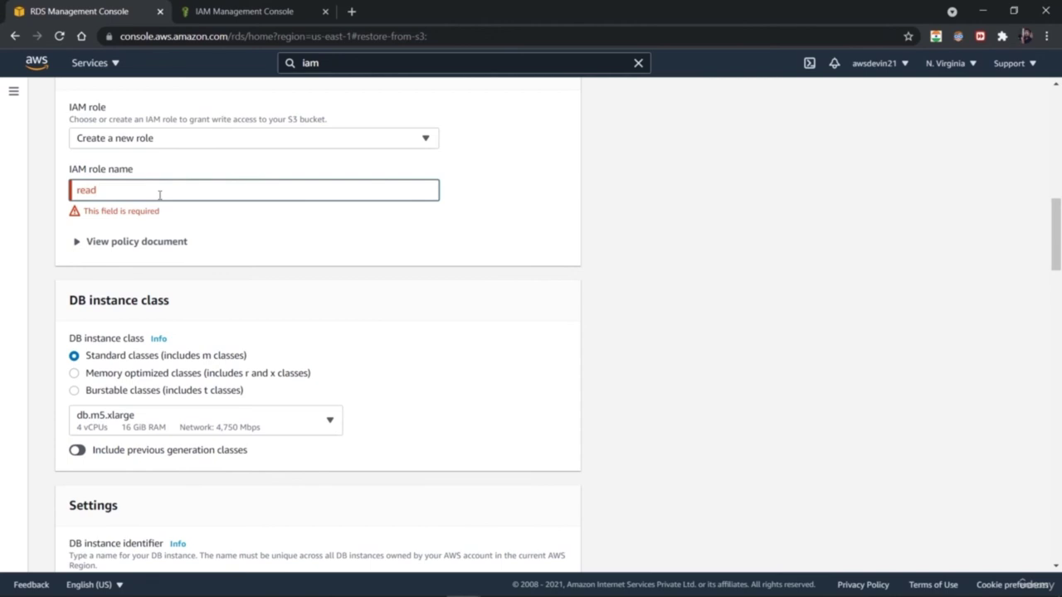
click(81, 190)
key(BackSpace)
text(Reads3)
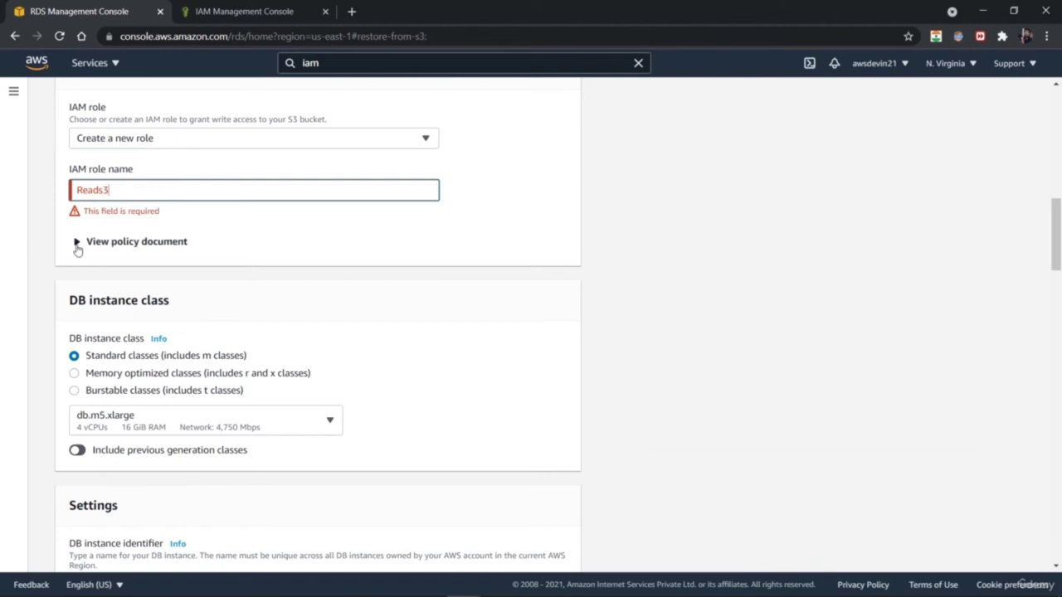
- Examine the policy document of the Reads3 role and collapse it again
click(75, 247)
click(77, 224)
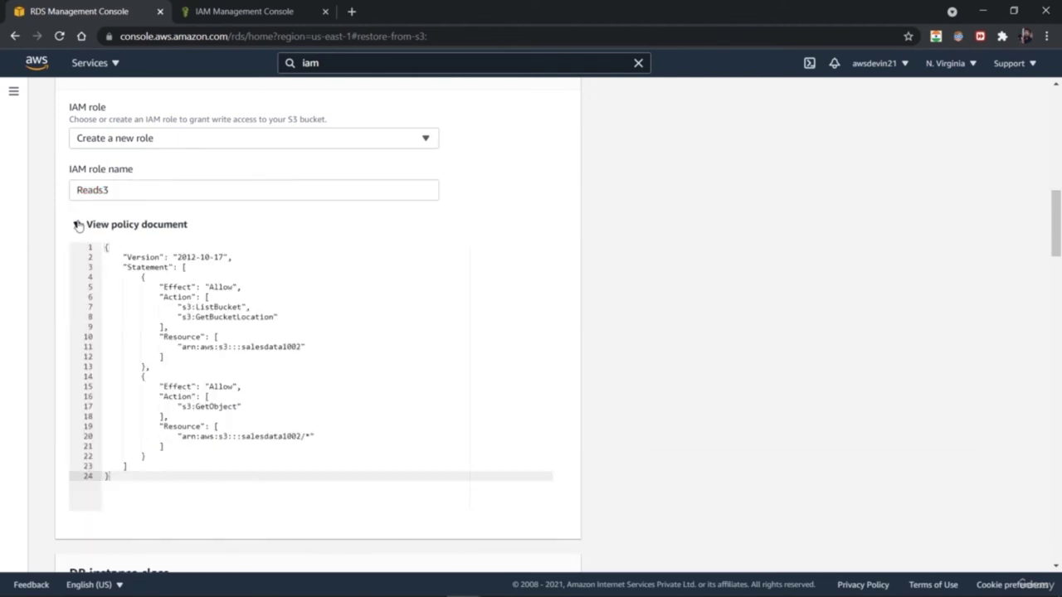
click(77, 224)
- Turn on automatic password generation for the master user in the DB instance's credentials settings
scroll(1055, 241, down, 2)
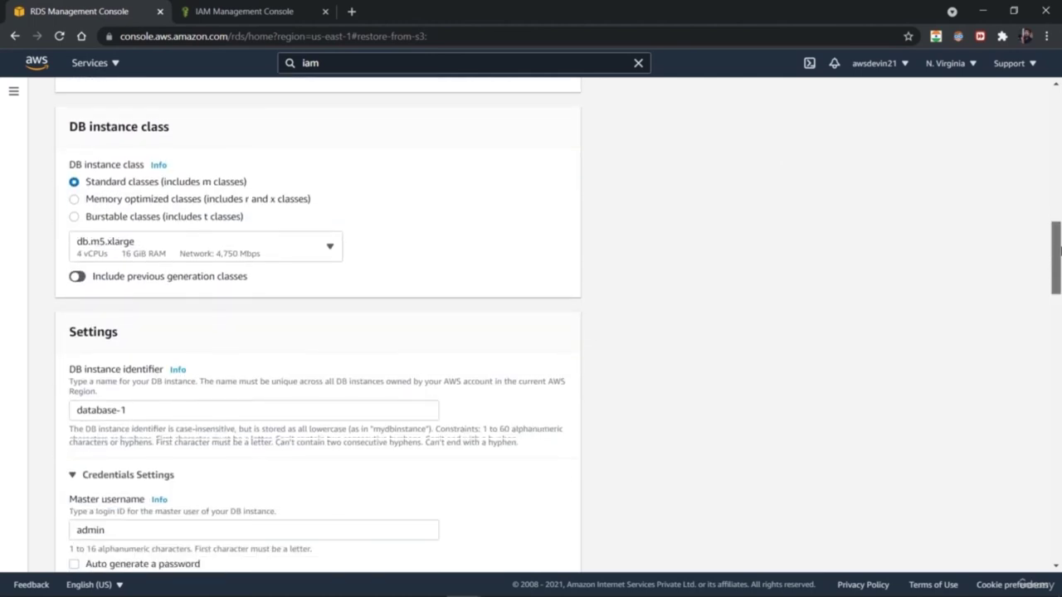
drag(1058, 249, 1060, 279)
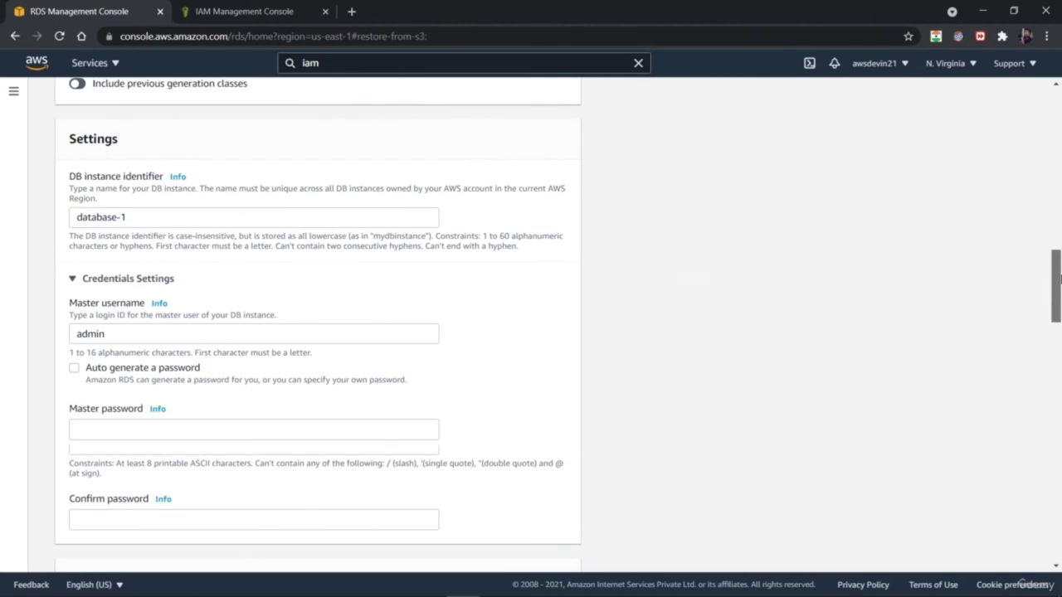
scroll(1060, 279, down, 2)
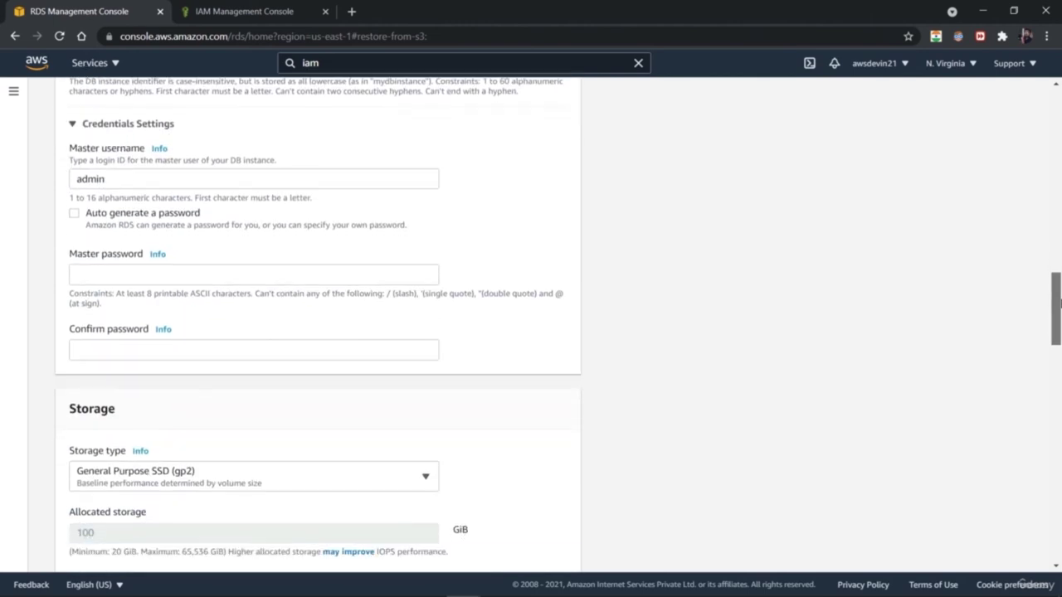
click(74, 200)
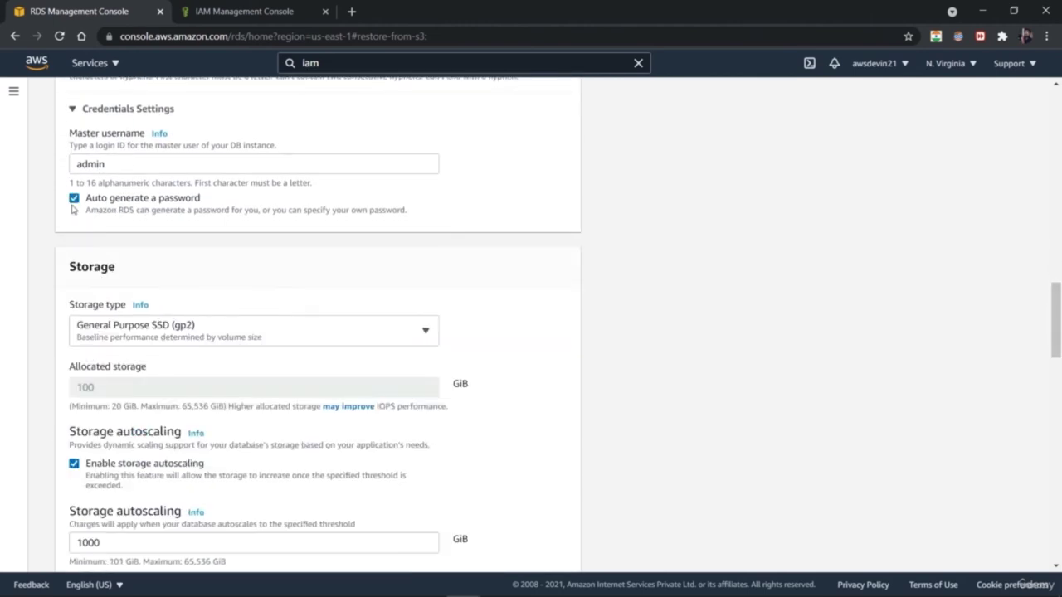
click(74, 199)
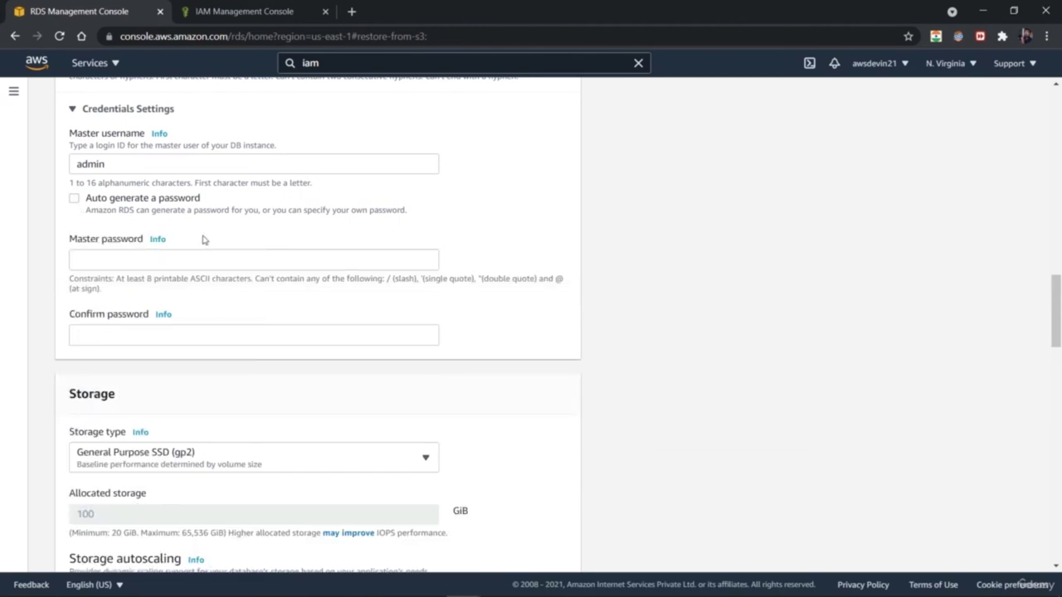
click(77, 201)
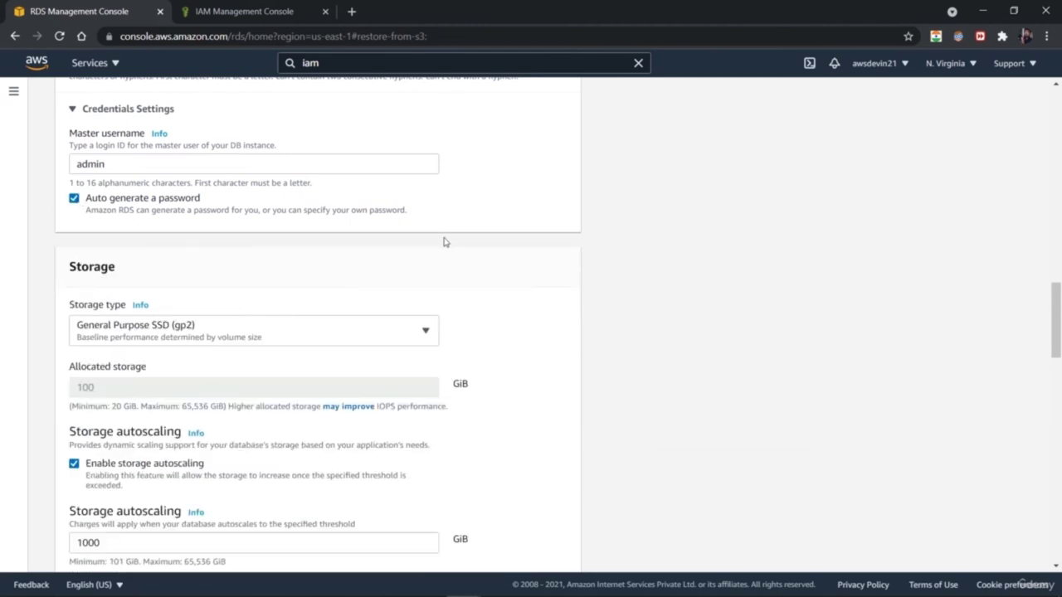
- Set the maximum storage threshold for storage autoscaling to 101 GiB
drag(1056, 308, 1060, 359)
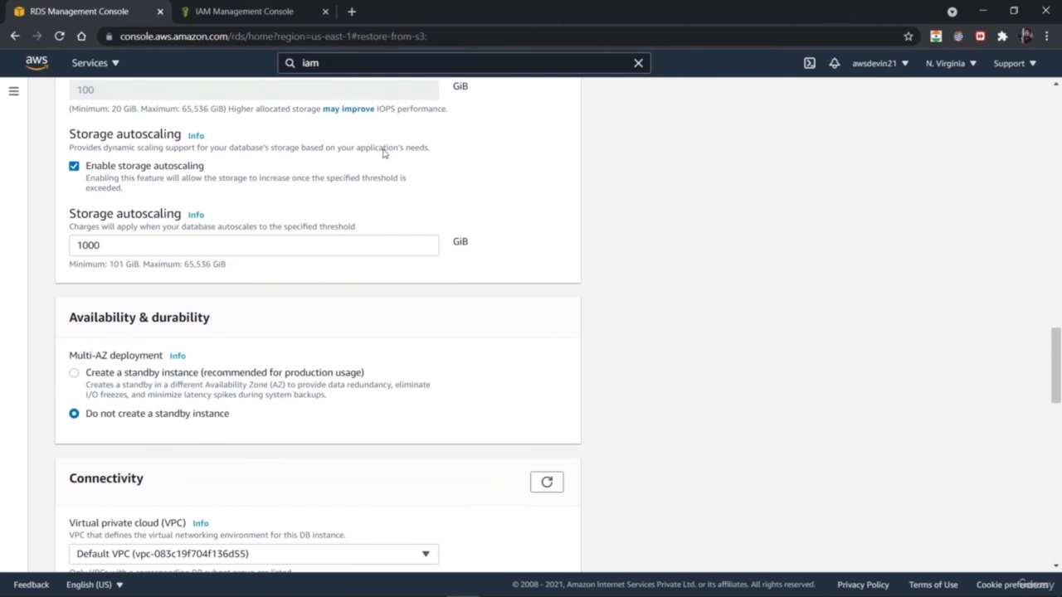
click(126, 241)
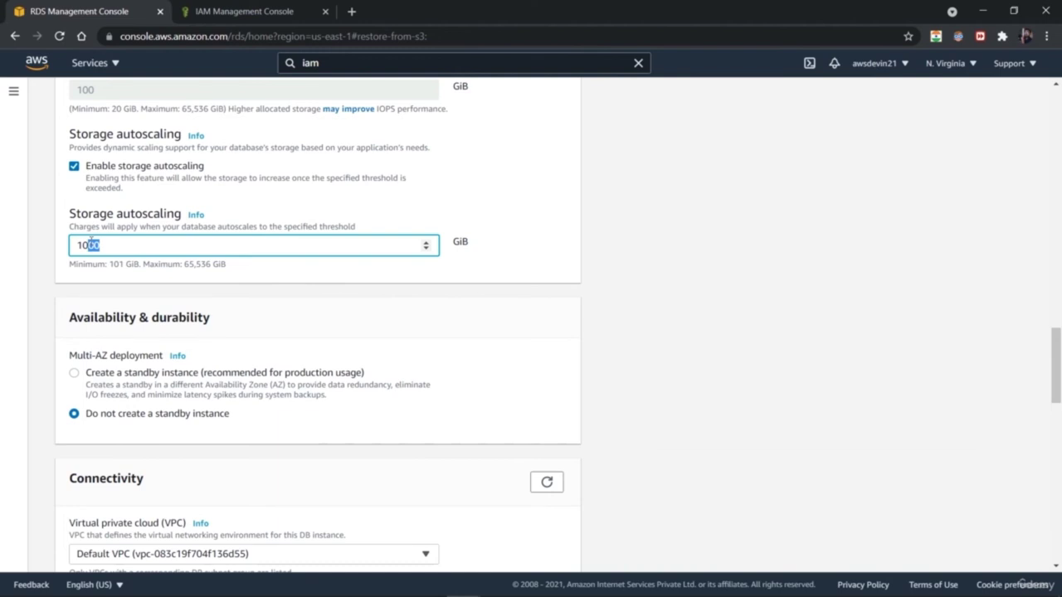
text(1)
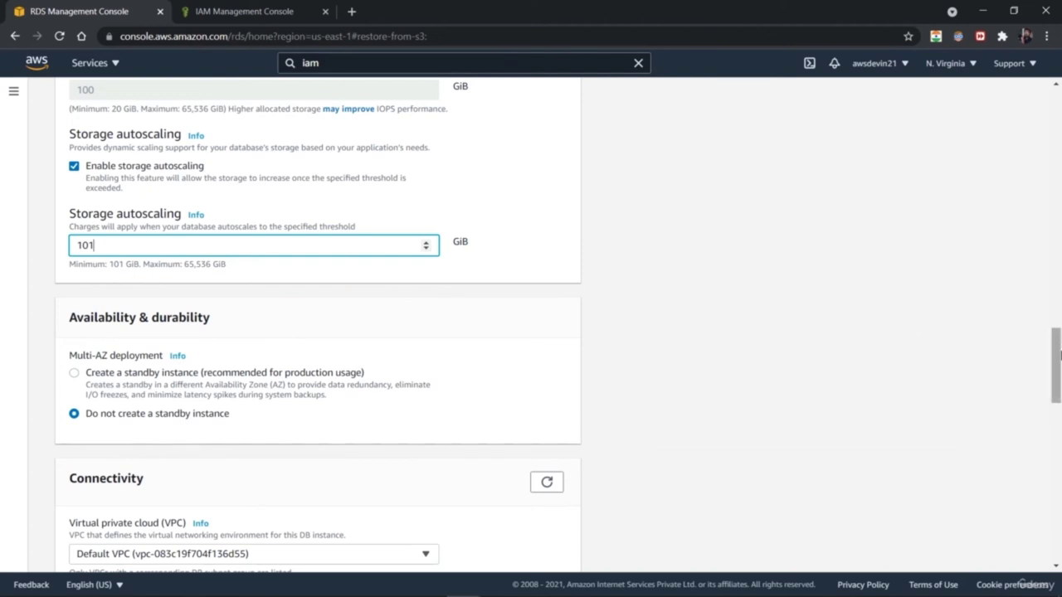
- Choose VPC_ITinfra101 as the virtual private cloud for the database's connectivity
scroll(1059, 349, down, 2)
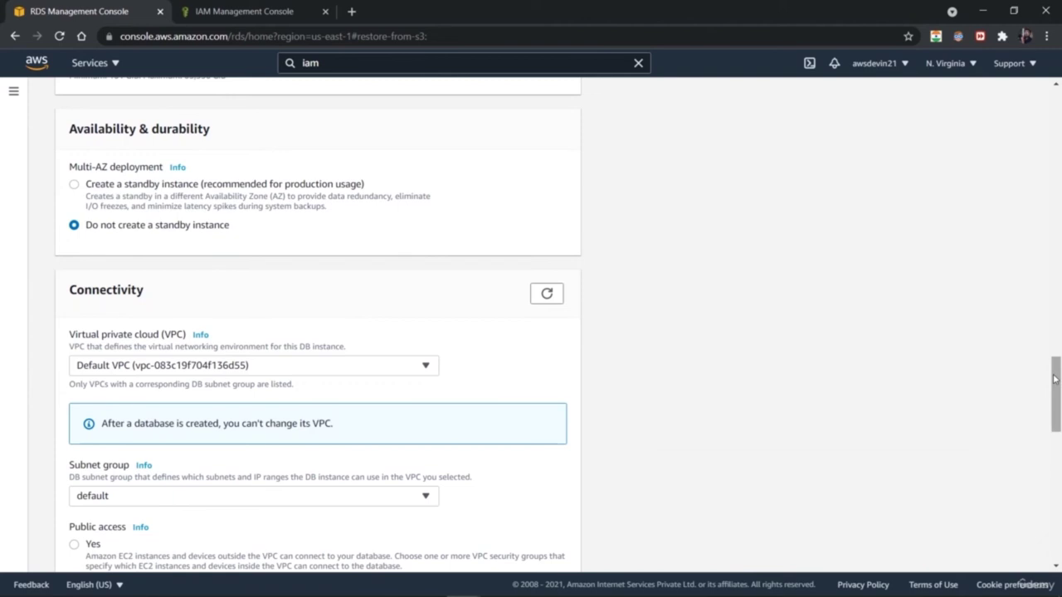
scroll(1059, 380, down, 2)
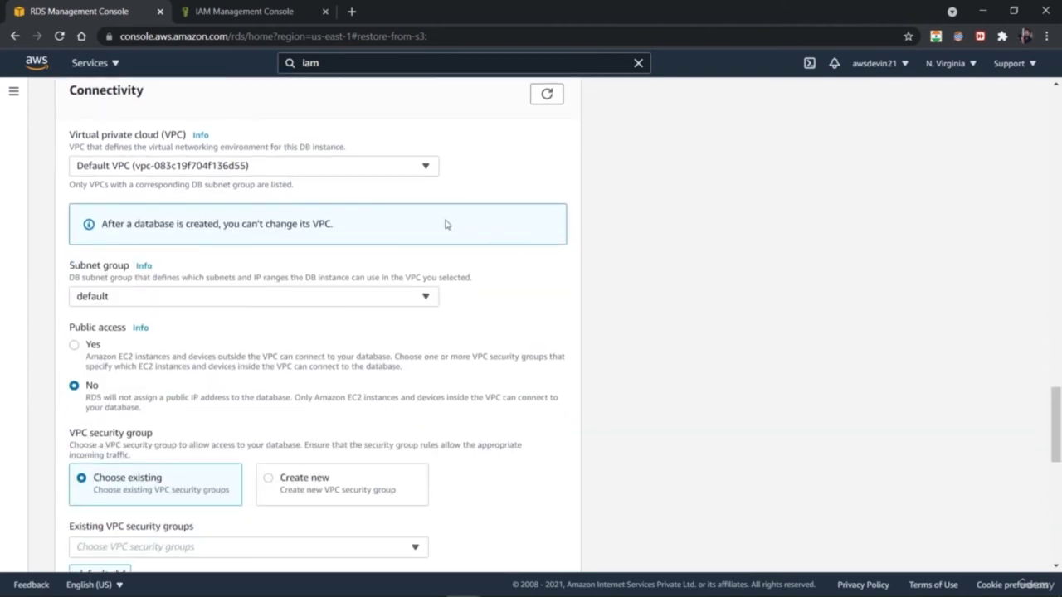
click(420, 169)
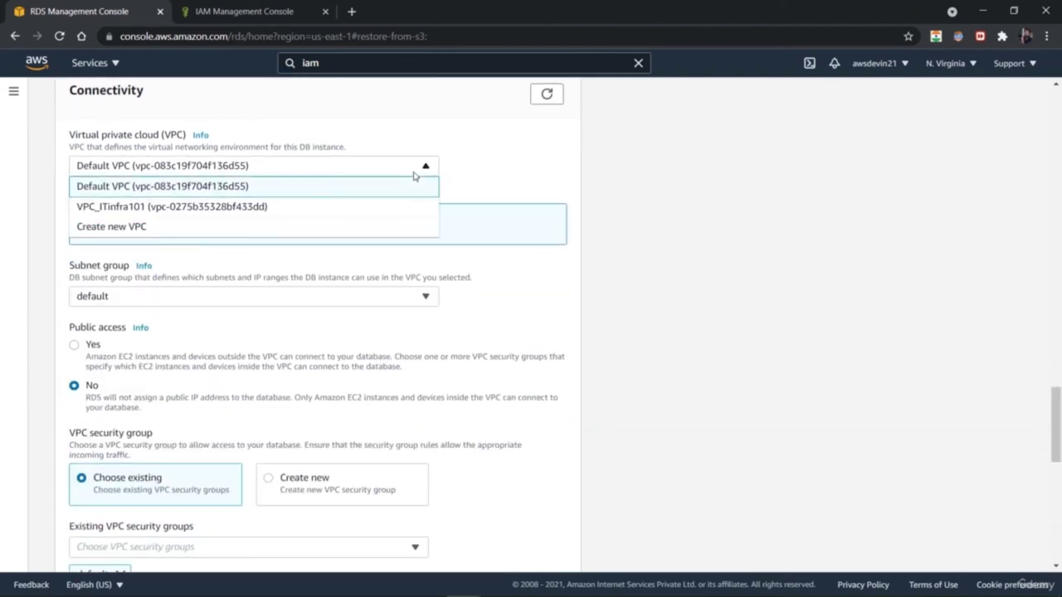
click(379, 207)
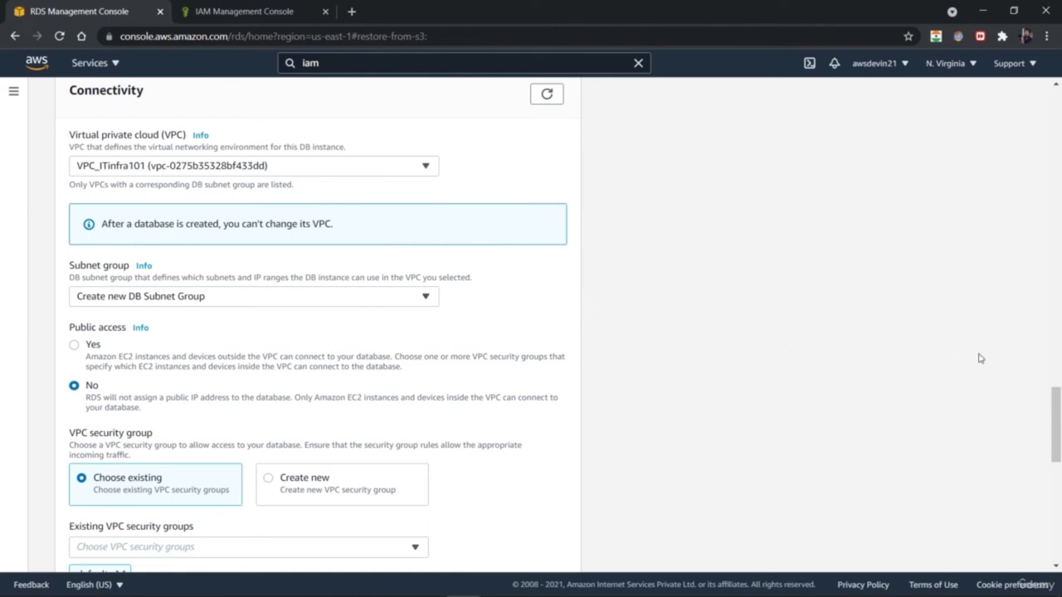
- Check which existing VPC security groups can be chosen and keep the default group
drag(1058, 413, 1057, 429)
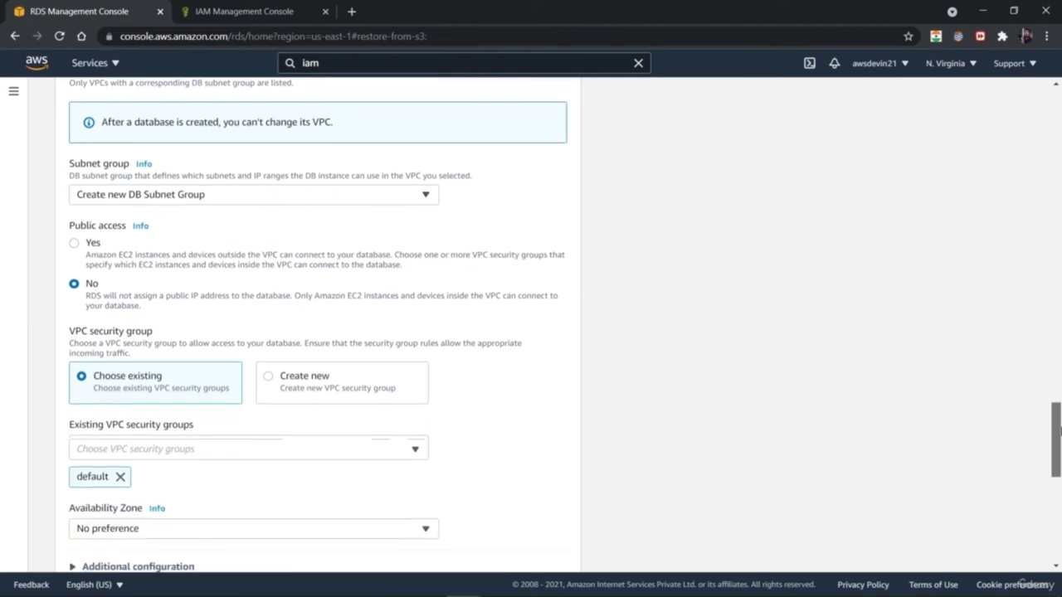
scroll(1037, 406, down, 2)
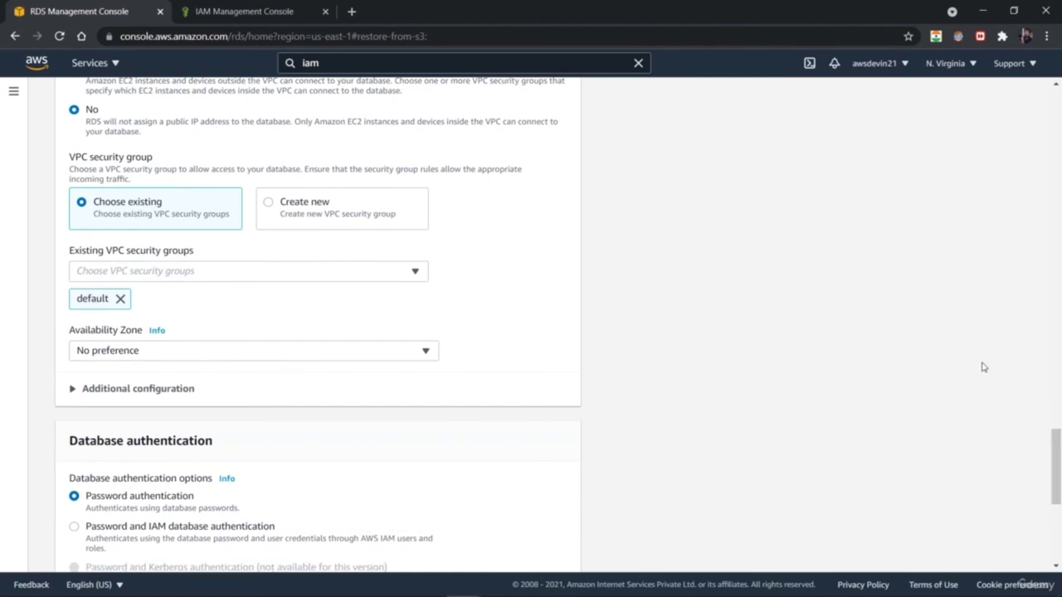
click(418, 271)
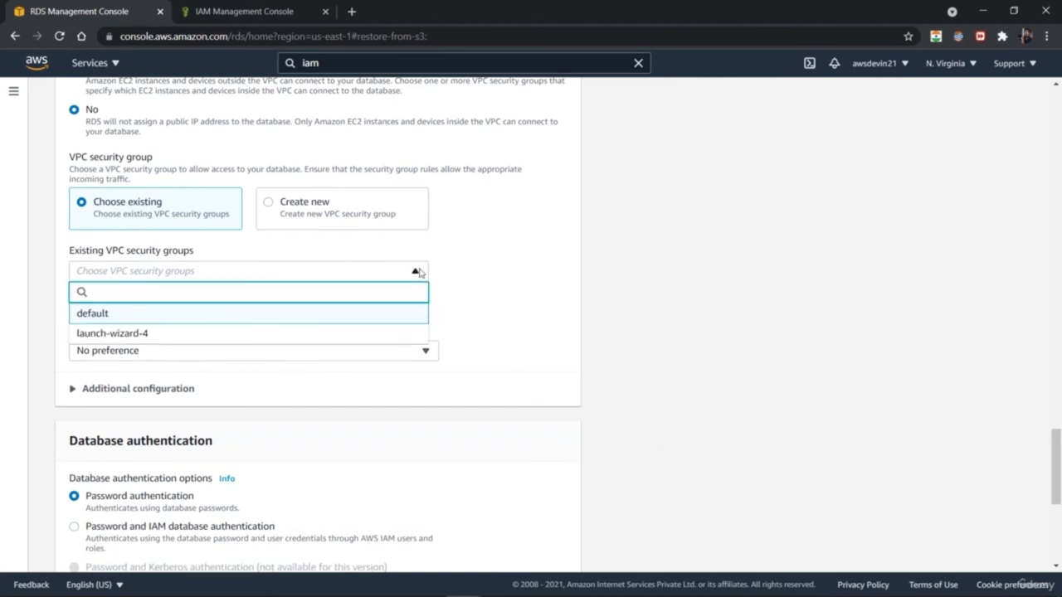
key(Return)
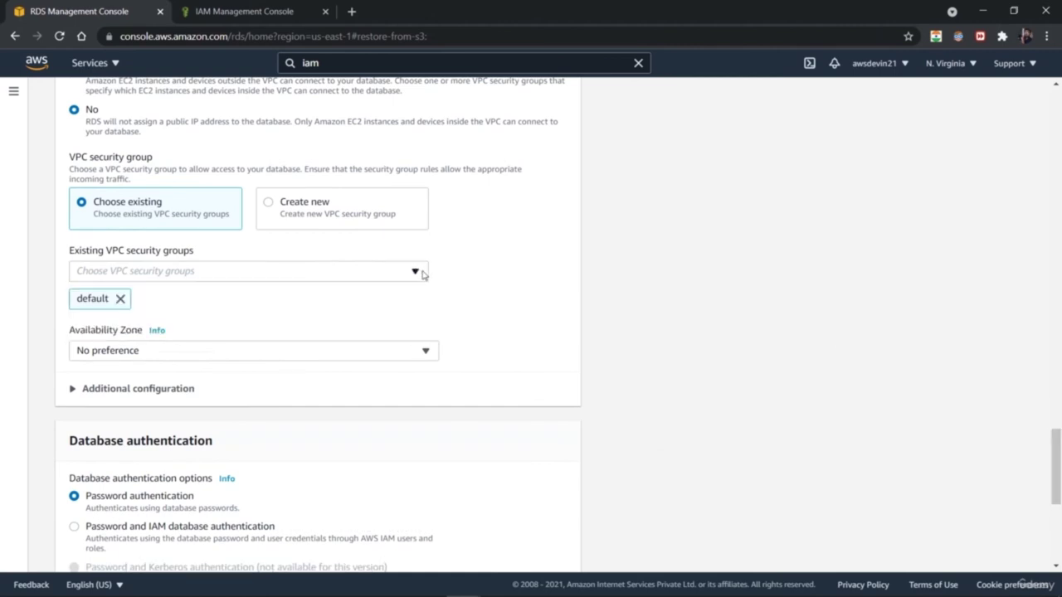
- Expand the additional connectivity configuration and set the database port to 4403
click(71, 390)
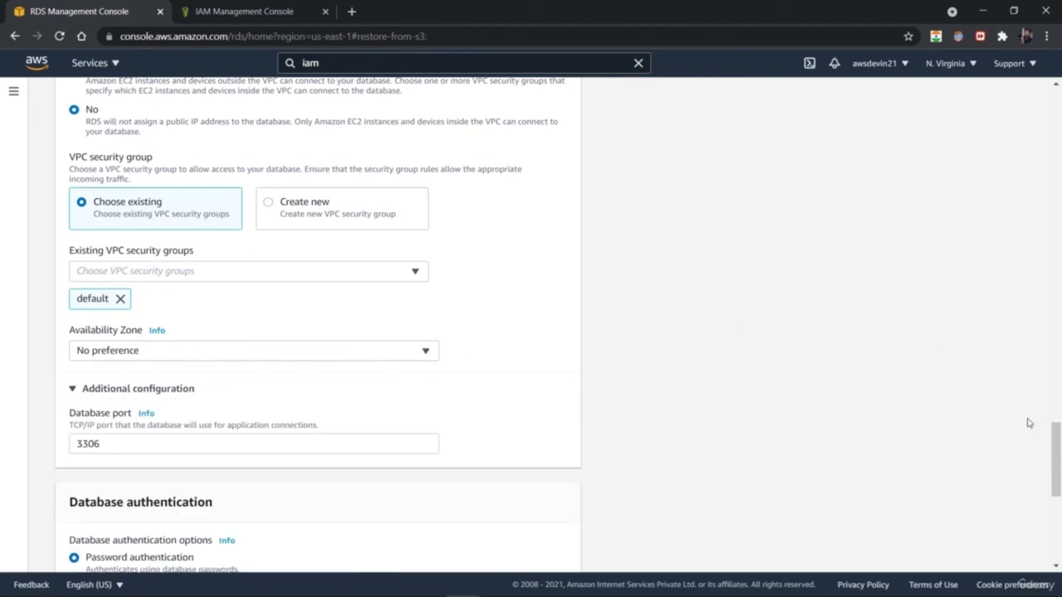
drag(1056, 448, 1055, 478)
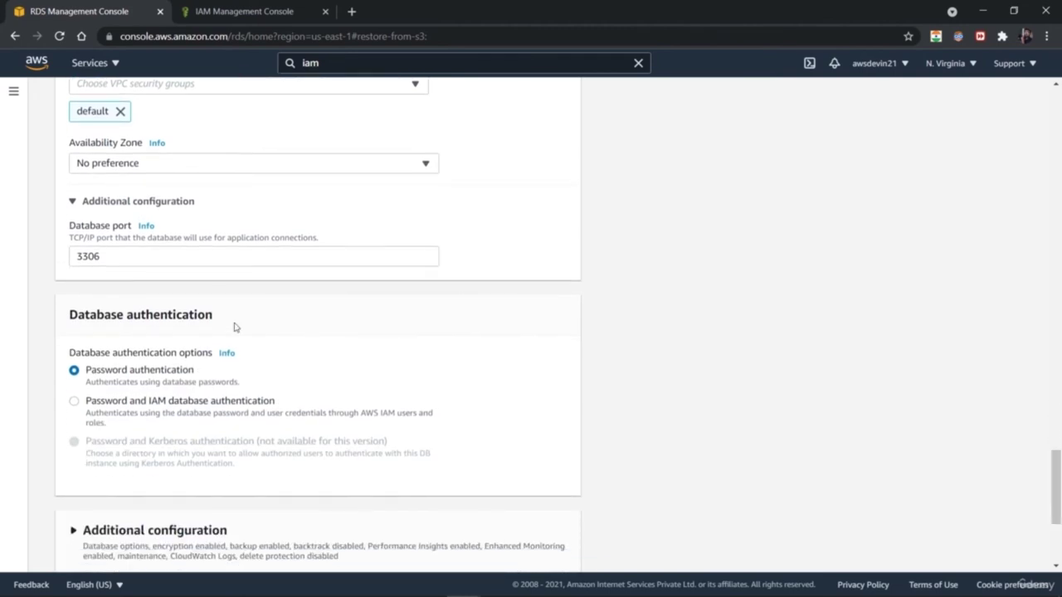
click(114, 258)
text(8)
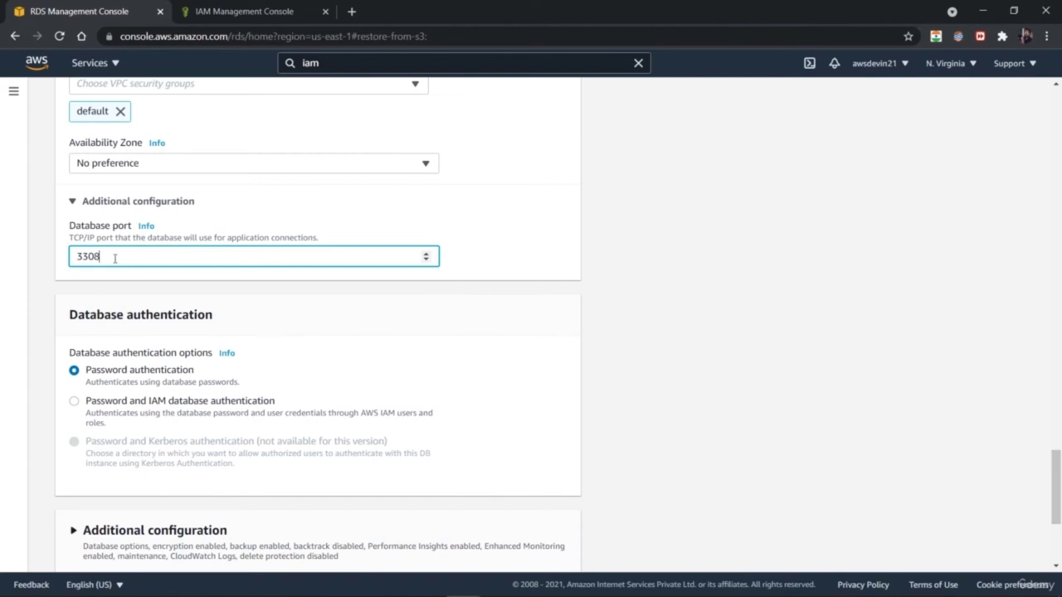
key(BackSpace)
key(BackSpace)
key(BackSpace)
text(443)
key(BackSpace)
key(BackSpace)
text(403)
- Try Password and IAM database authentication, switch back to Password authentication, and expand the final Additional configuration section
click(179, 407)
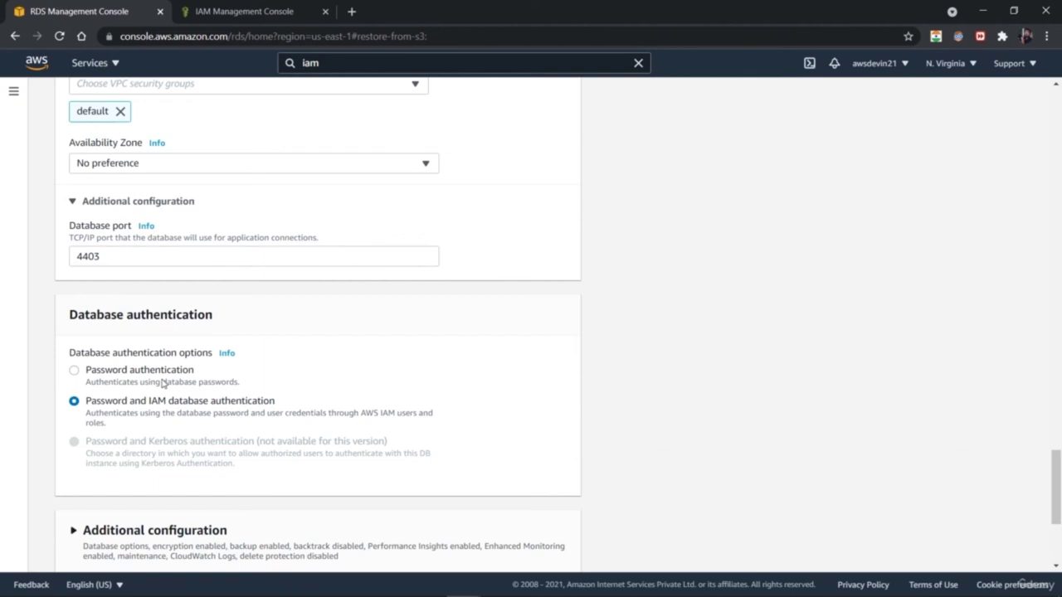
click(163, 381)
drag(1058, 495, 1059, 531)
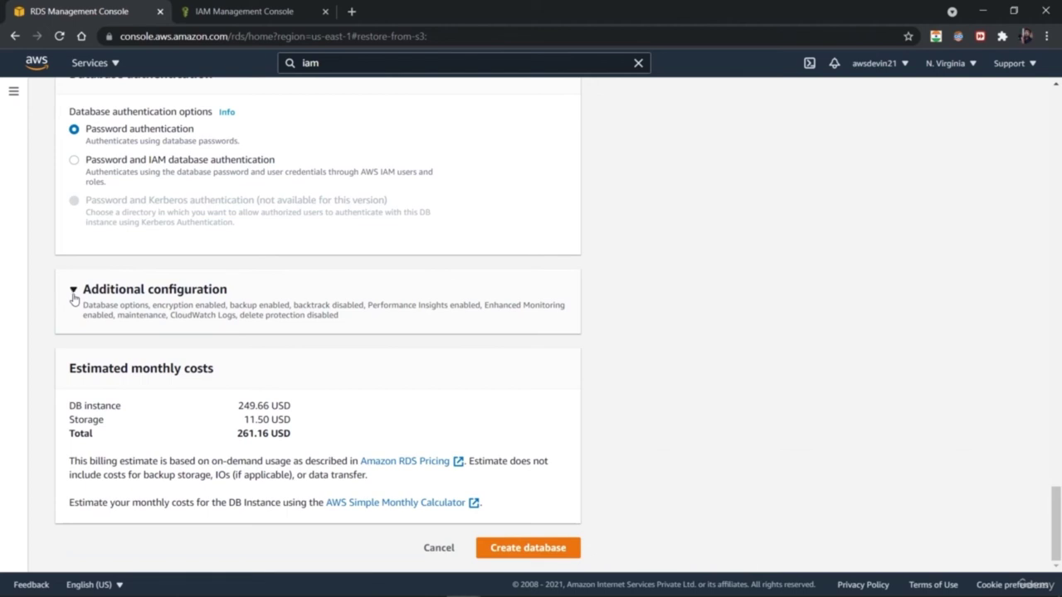
click(73, 290)
scroll(1055, 382, down, 2)
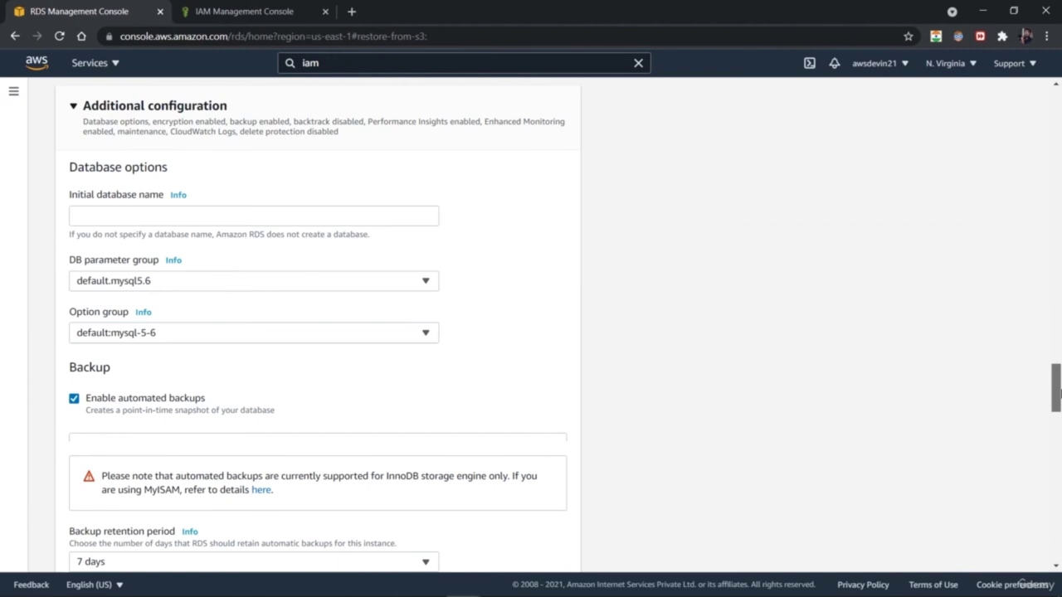
scroll(1058, 386, down, 1)
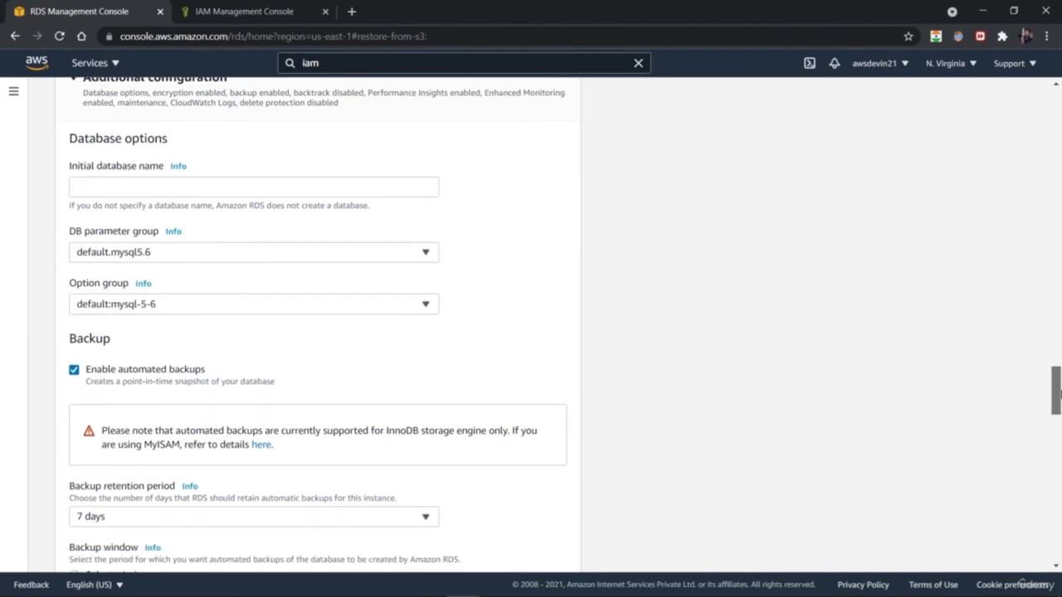
- Set the retention period for automated backups to 35 days
mouse_move(1058, 393)
mouse_down()
mouse_move(1058, 442)
mouse_move(1055, 414)
mouse_up()
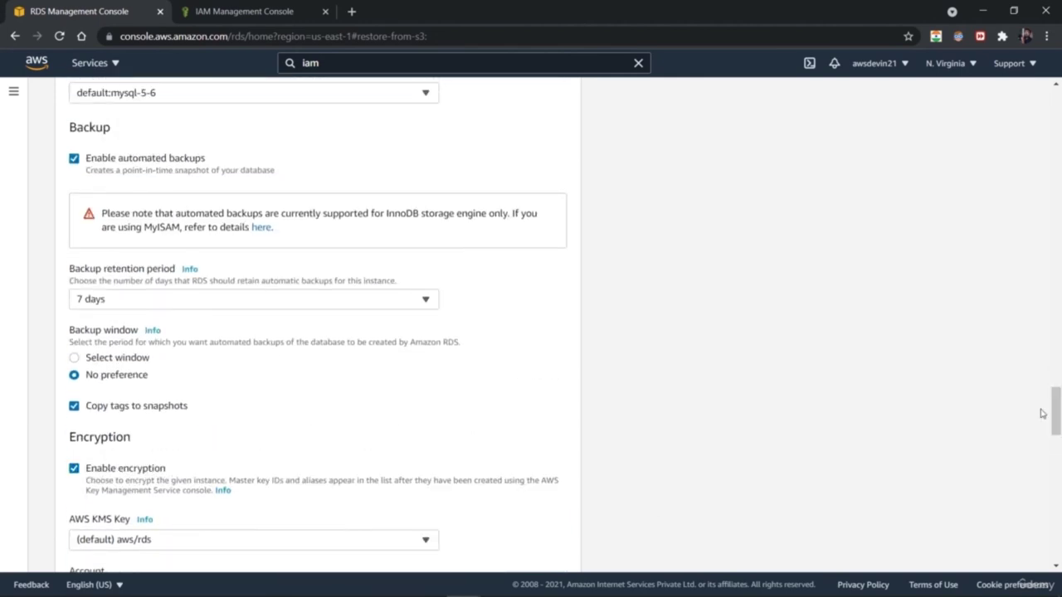
click(422, 299)
click(387, 340)
click(423, 301)
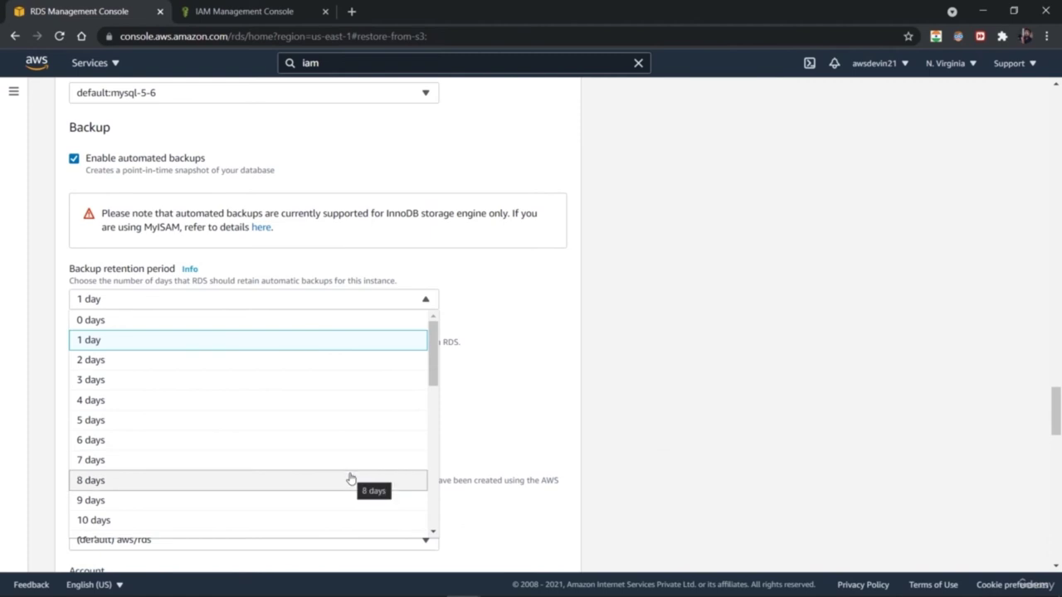
drag(434, 382, 296, 523)
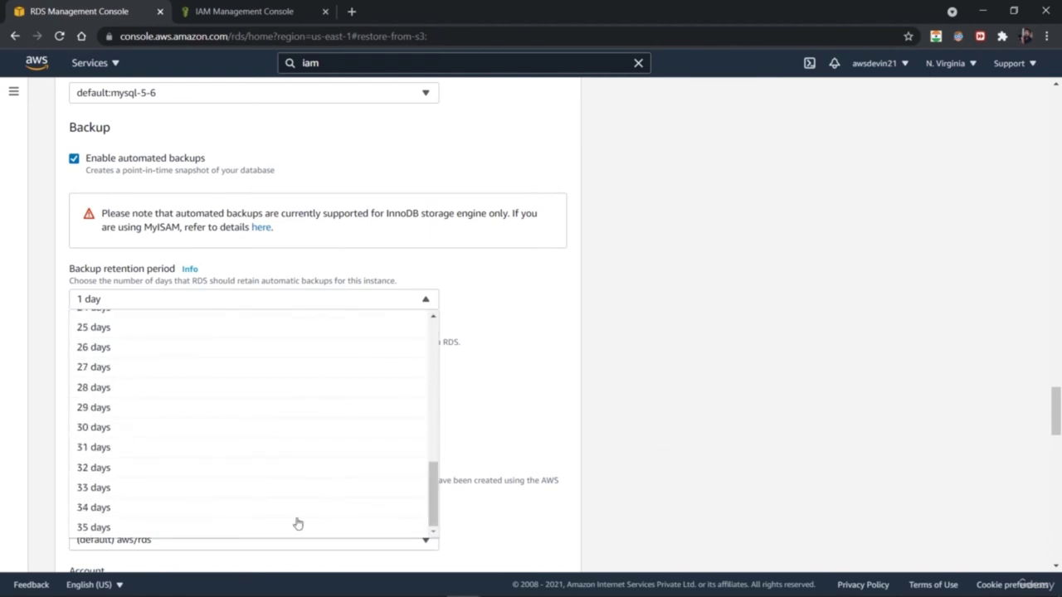
click(271, 535)
- Enable publishing of the audit, error, general and slow query logs to CloudWatch Logs
drag(1056, 410, 1029, 510)
click(76, 225)
click(75, 242)
click(76, 259)
click(76, 277)
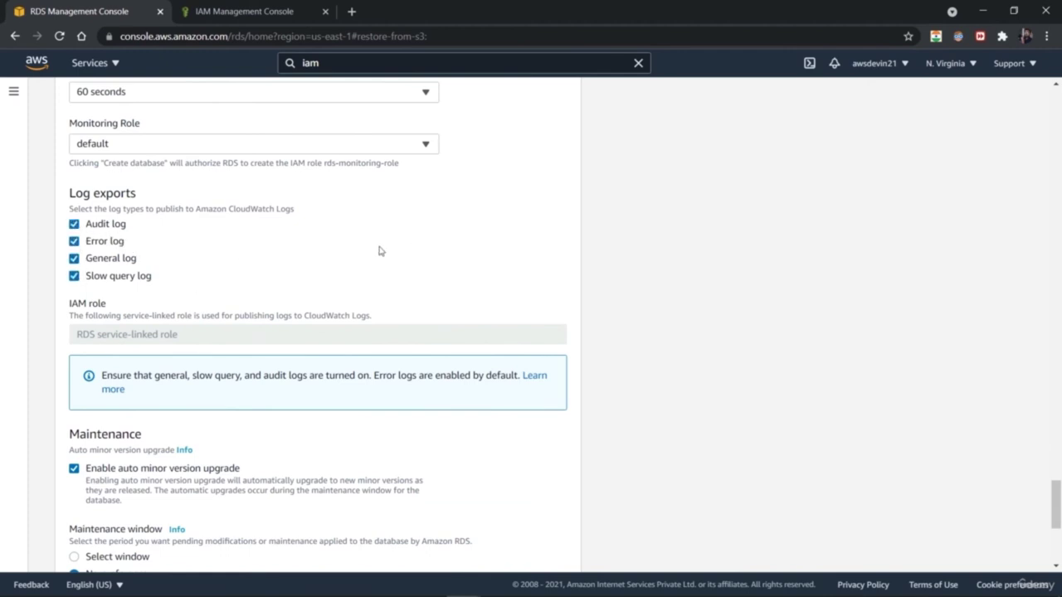
- Review the maintenance settings and estimated monthly costs, and change the engine type to Amazon Aurora
drag(1058, 505, 1058, 552)
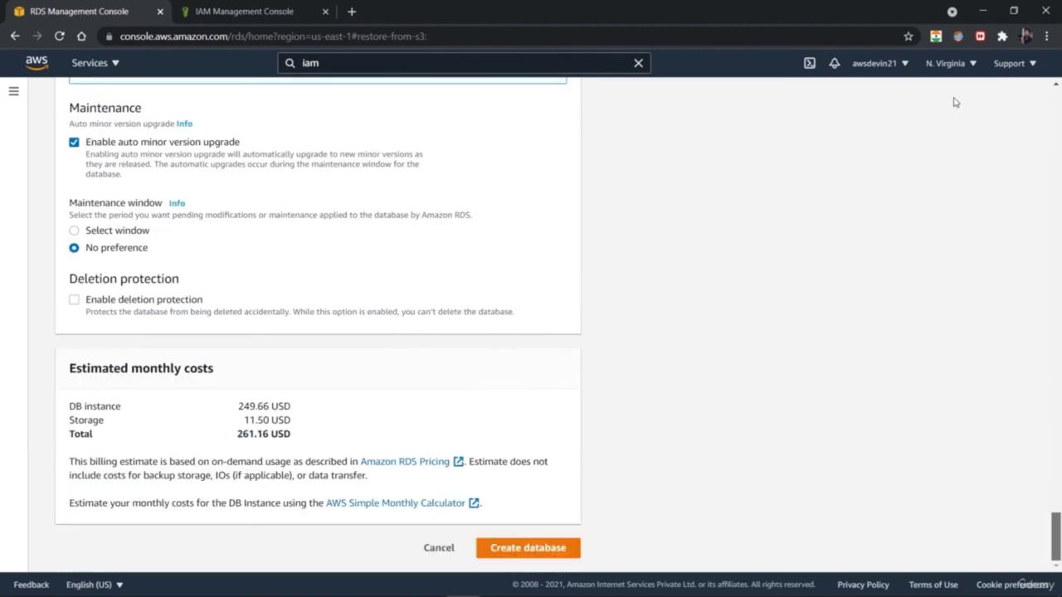
scroll(954, 101, up, 20)
scroll(974, 117, down, 1)
scroll(973, 118, down, 2)
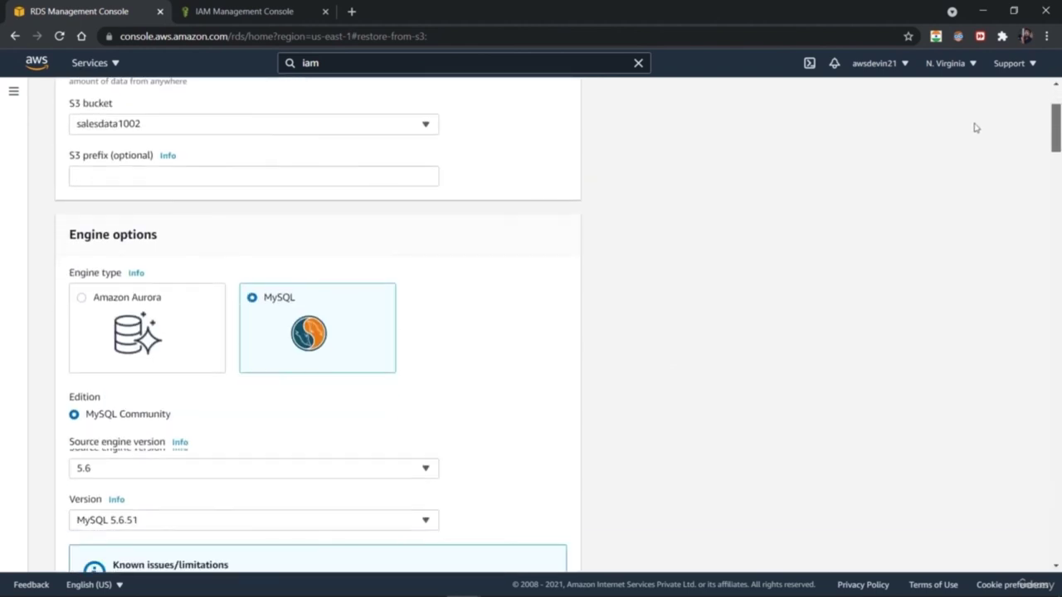
scroll(976, 128, down, 3)
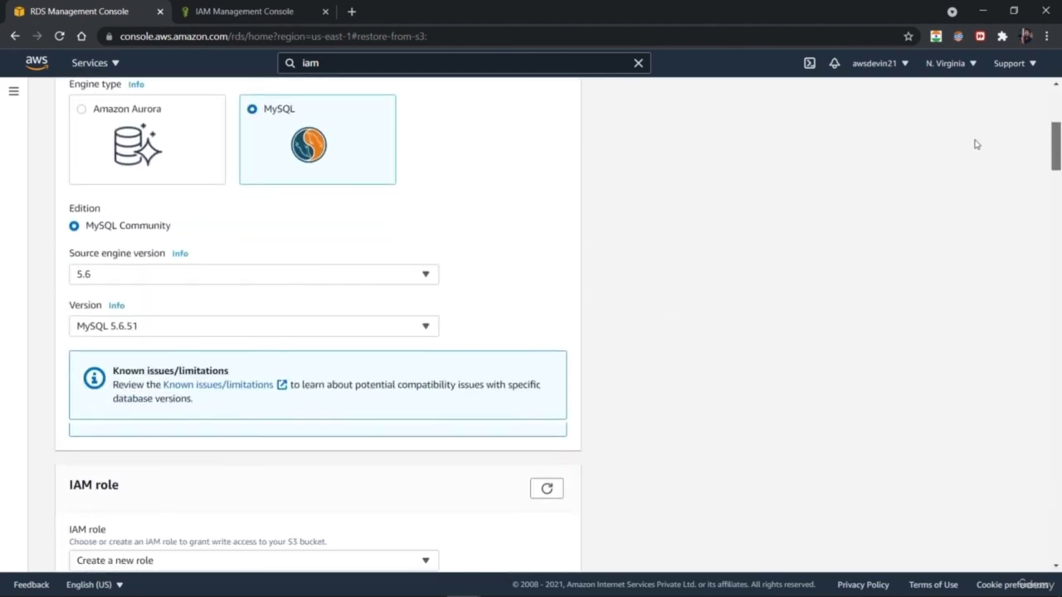
click(106, 145)
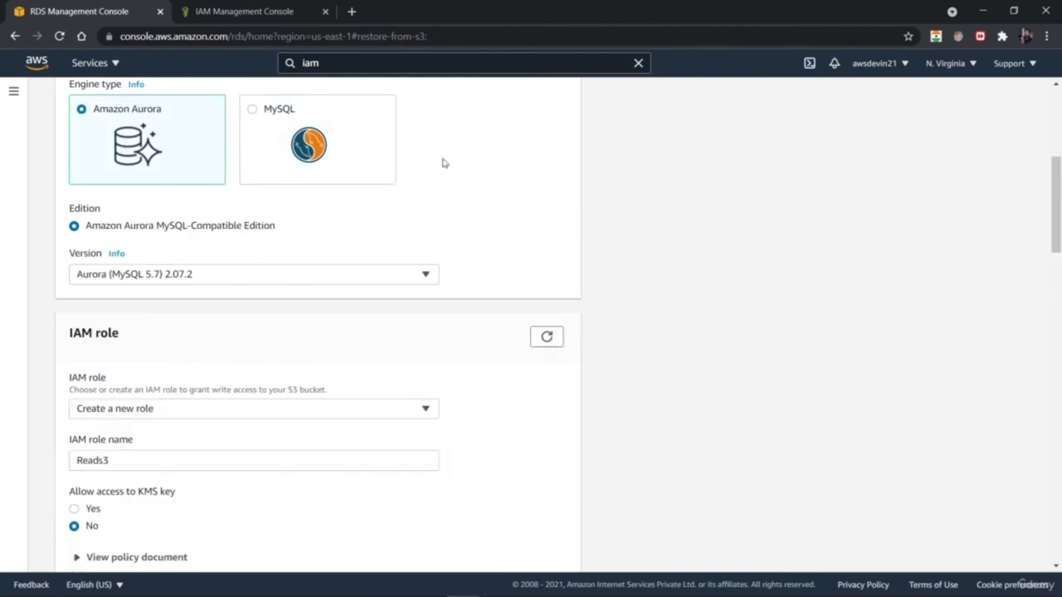
- Look through the rest of the Aurora restore form, return to its beginning, and expand the Amazon RDS navigation
drag(1059, 258, 1059, 561)
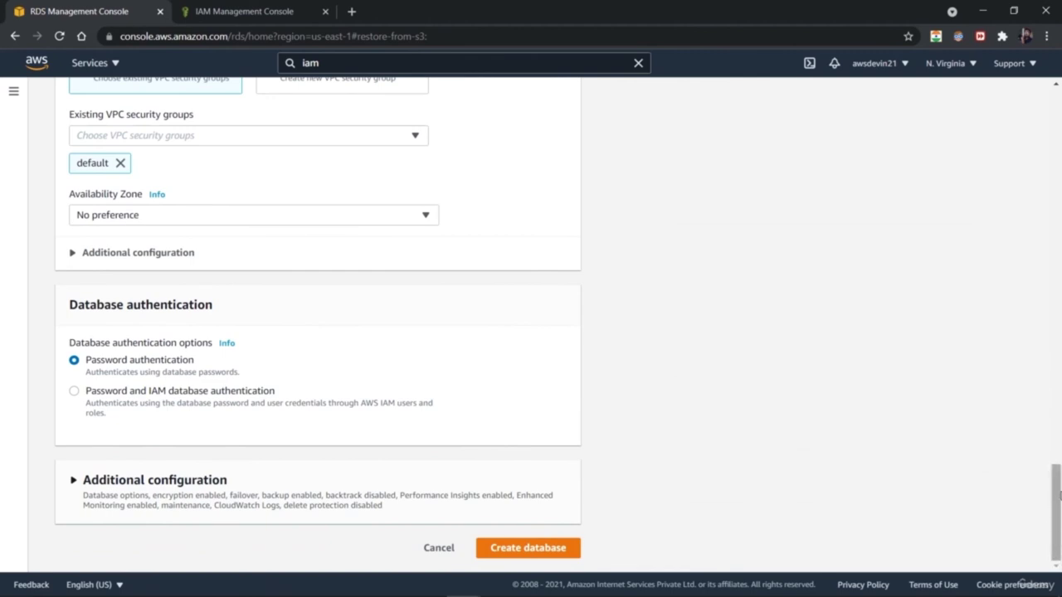
drag(1059, 488, 1003, 174)
scroll(1003, 175, up, 4)
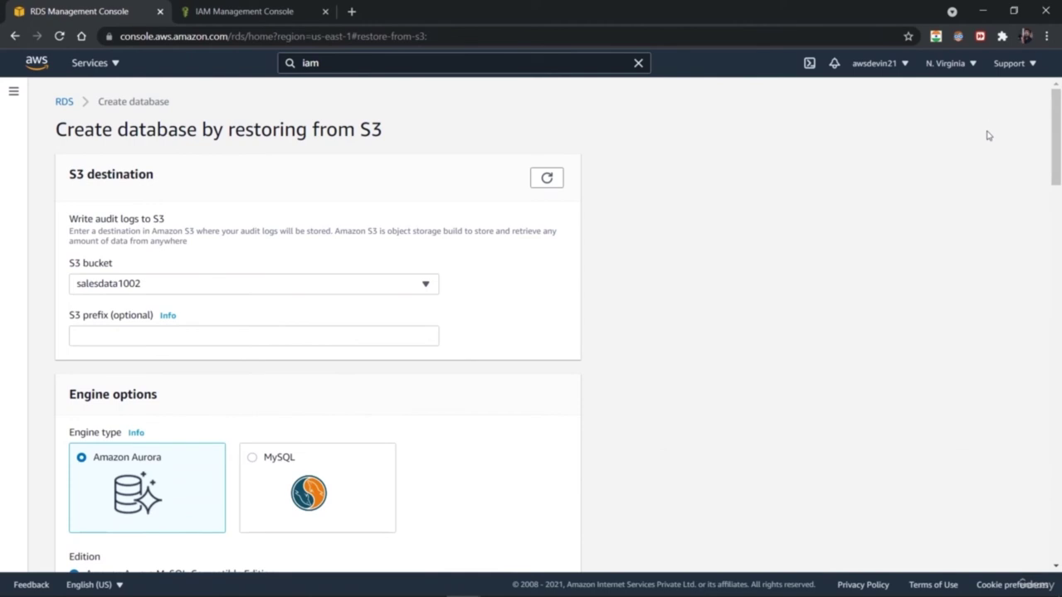
click(14, 94)
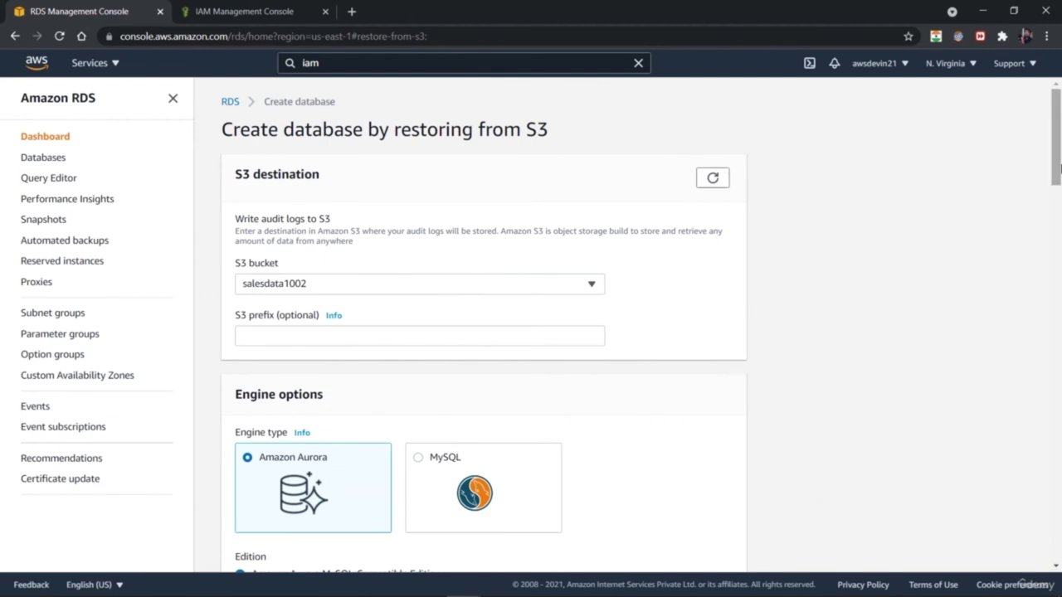
- Submit the Amazon Aurora restore-from-S3 form to create the database
drag(1057, 155, 999, 565)
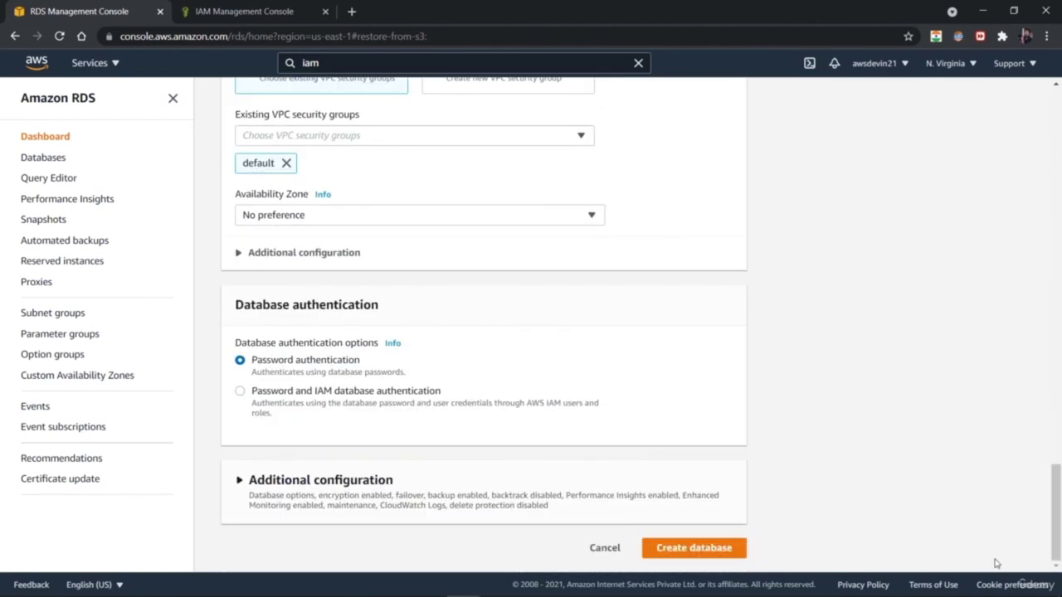
click(686, 550)
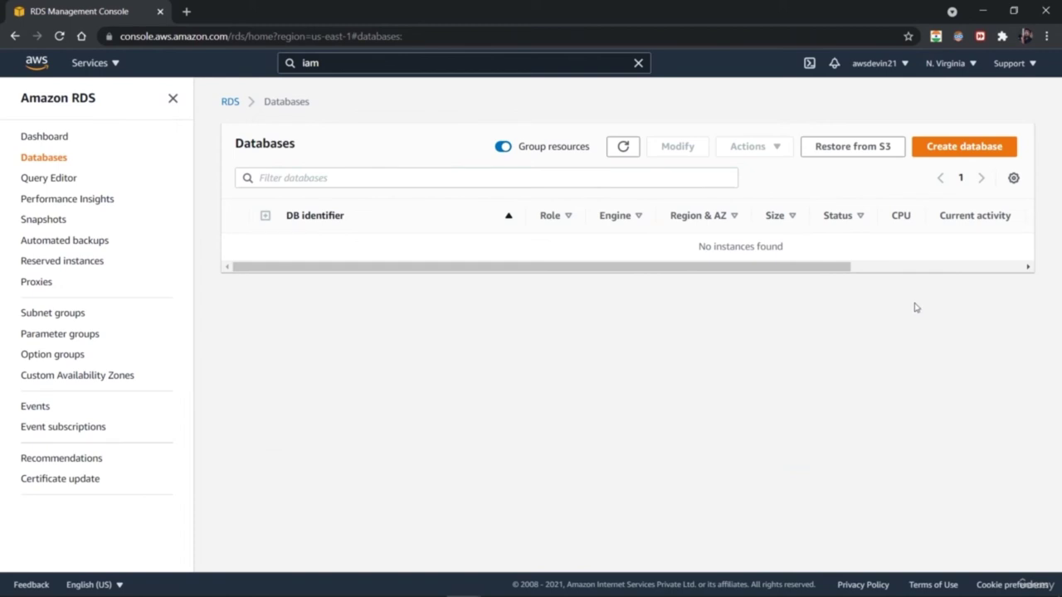
- Open the form for creating a new database, dismiss the feedback notice and expand the Amazon RDS navigation
click(979, 147)
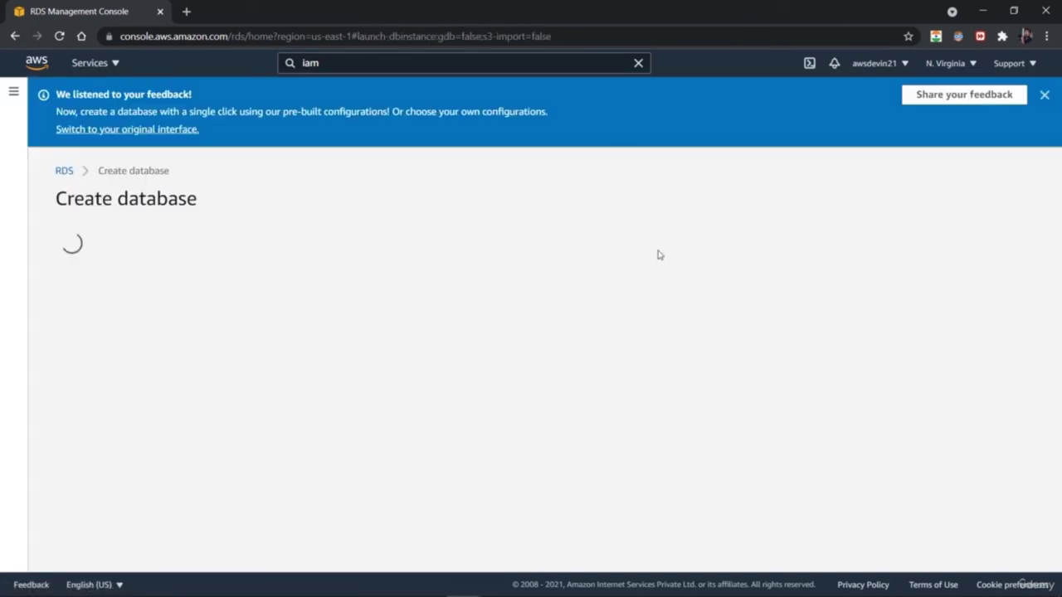
click(1034, 96)
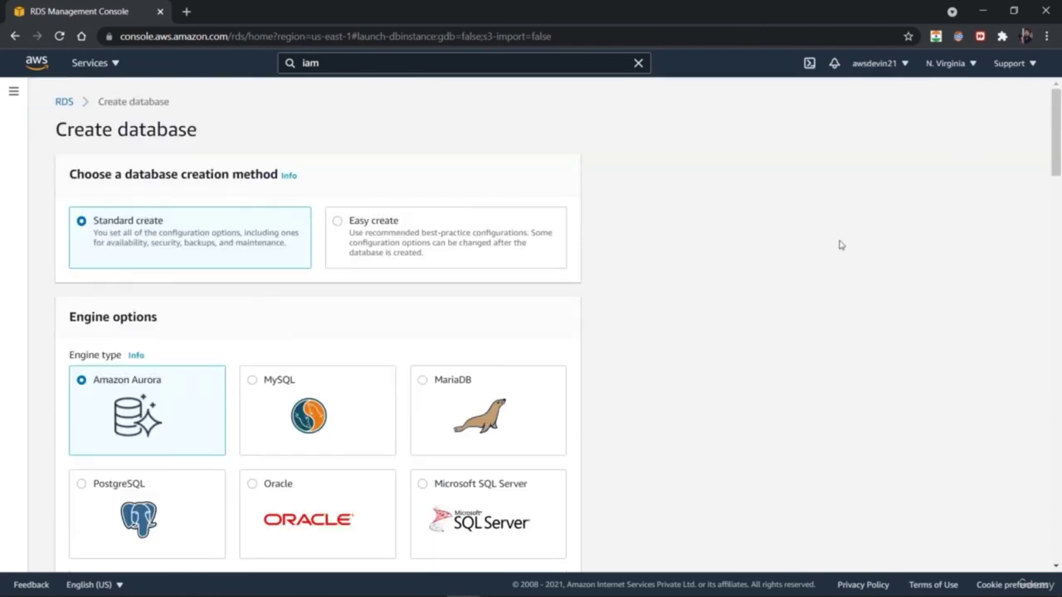
click(14, 93)
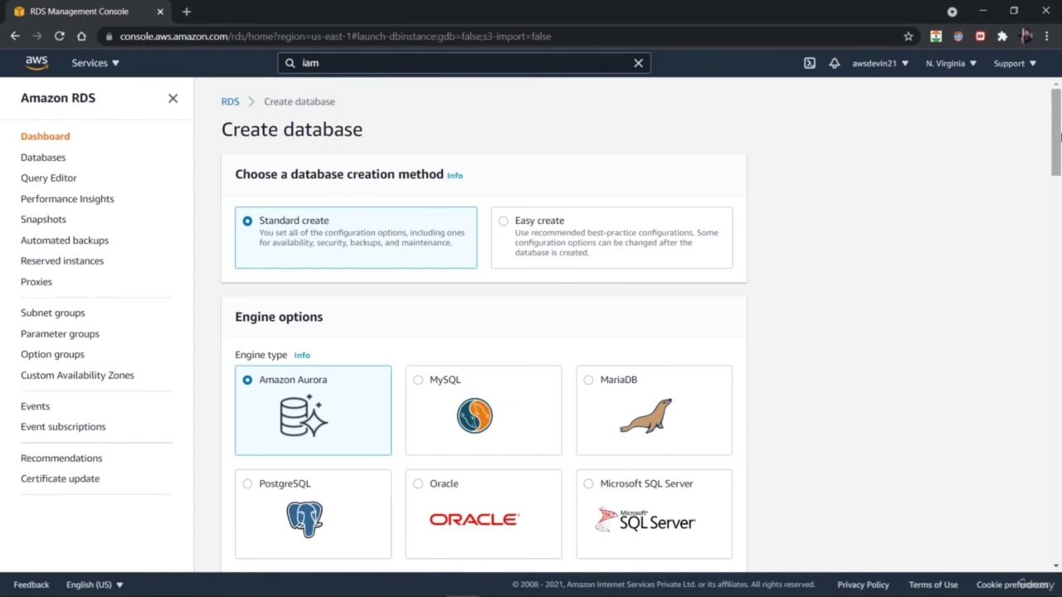
- Preview the Easy create method and return to Standard create
scroll(1058, 145, down, 1)
scroll(1060, 145, down, 1)
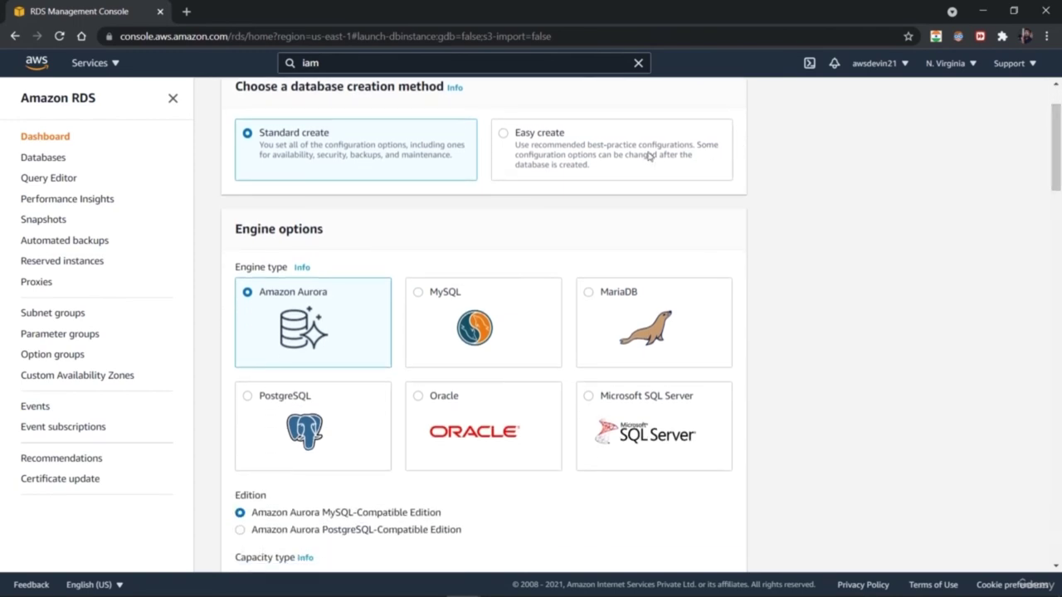
click(623, 155)
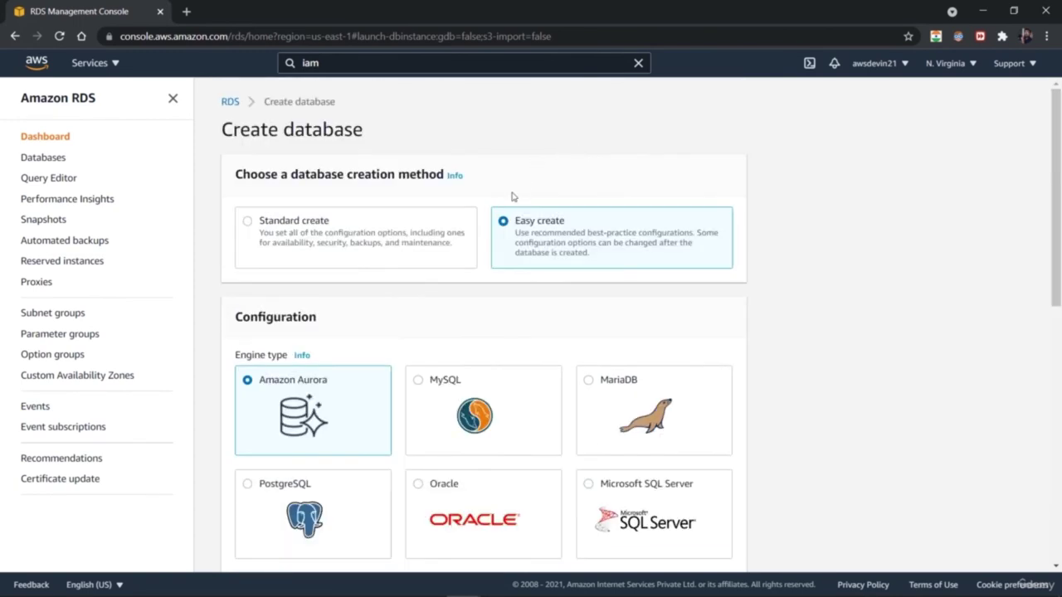
click(325, 234)
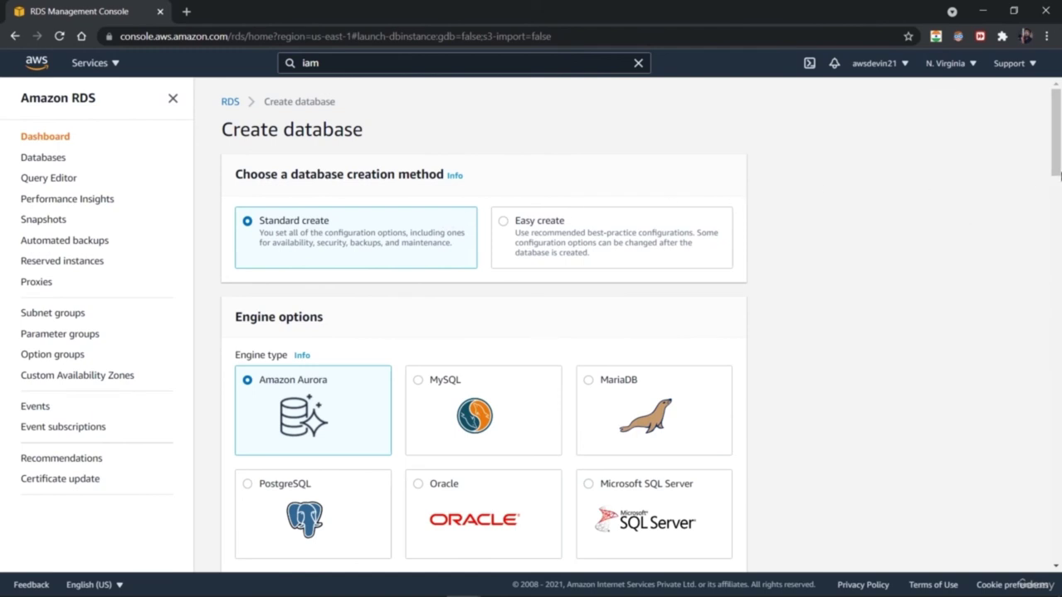
- Compare the options for Microsoft SQL Server, Oracle, PostgreSQL, MySQL and MariaDB, and return the engine type to Amazon Aurora
scroll(1059, 174, down, 3)
scroll(1060, 174, down, 1)
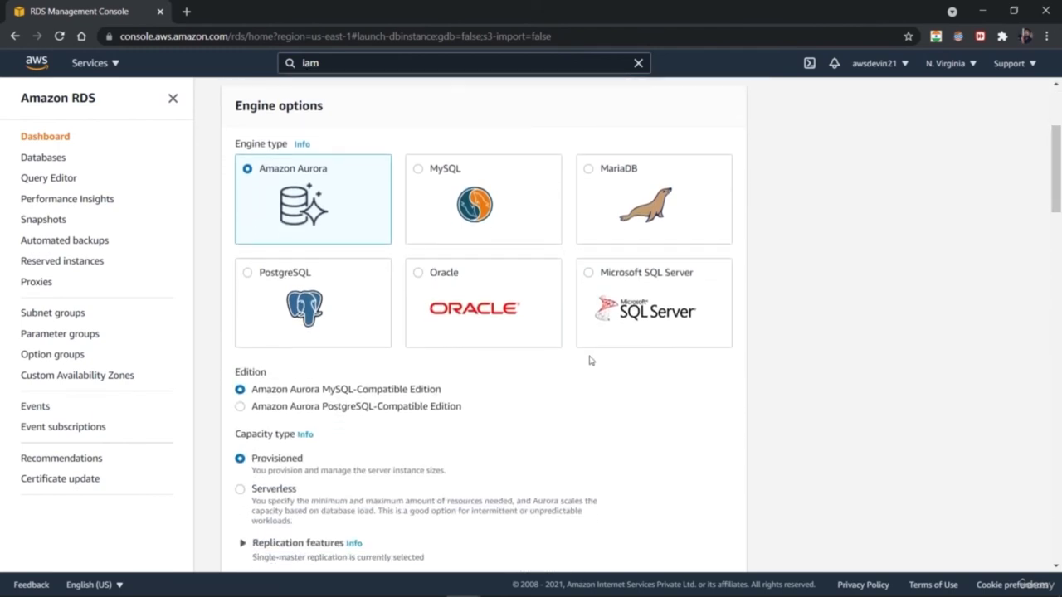
click(593, 300)
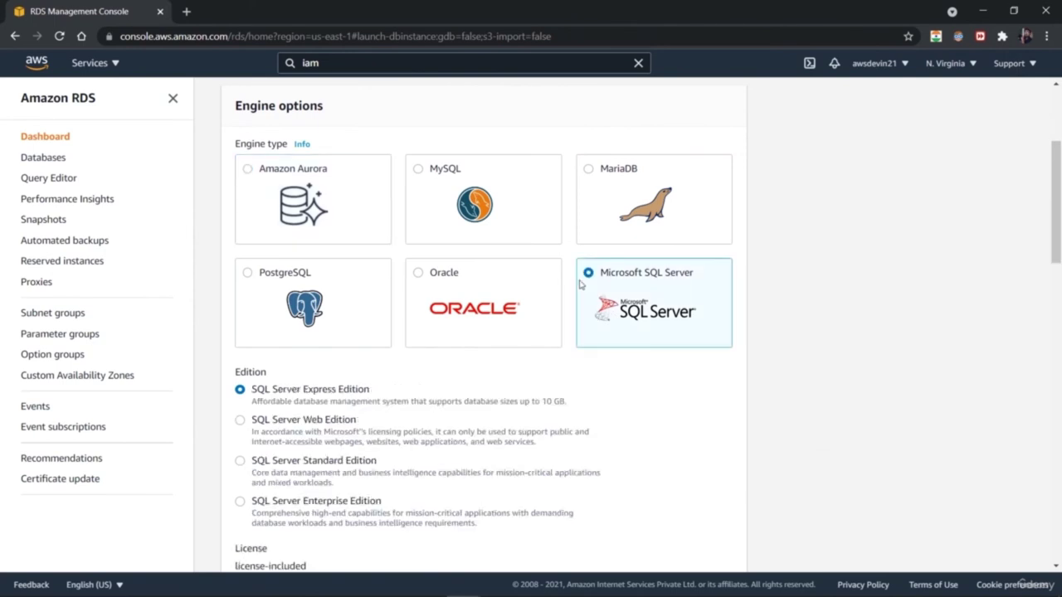
click(485, 297)
click(275, 291)
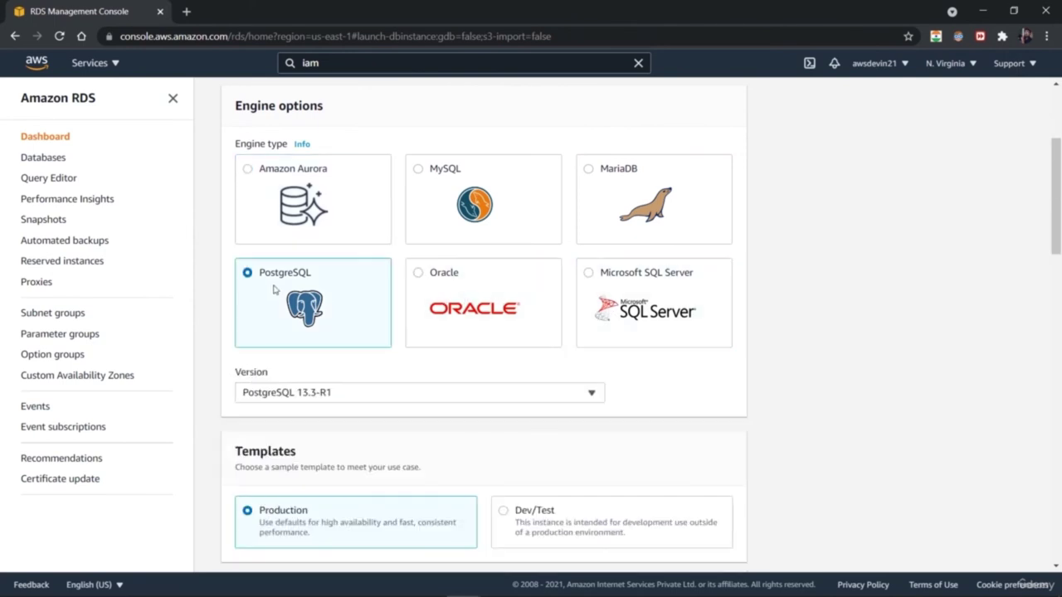
click(299, 219)
click(472, 186)
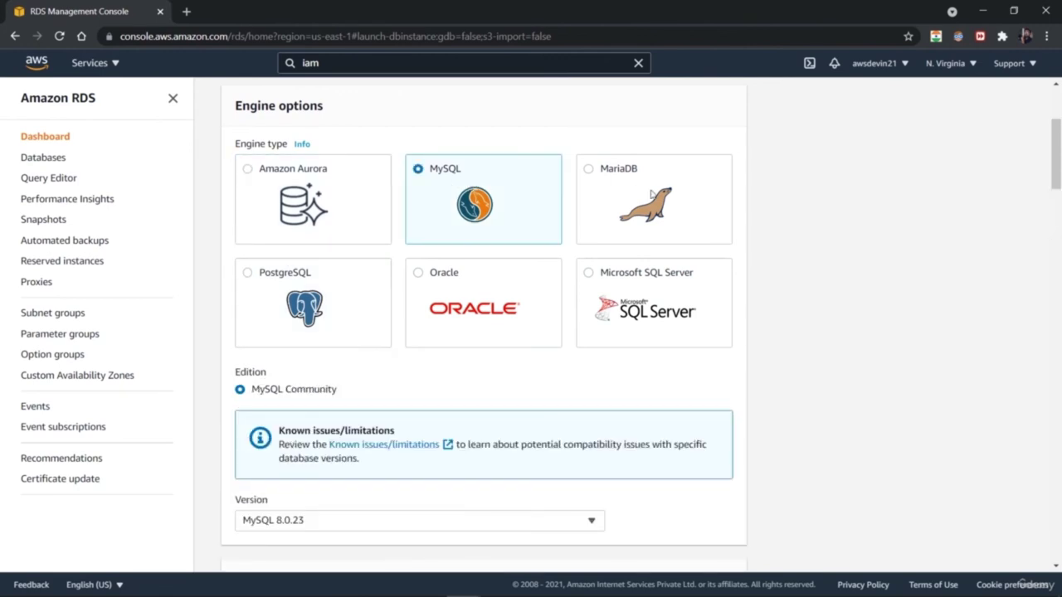
click(652, 193)
click(470, 198)
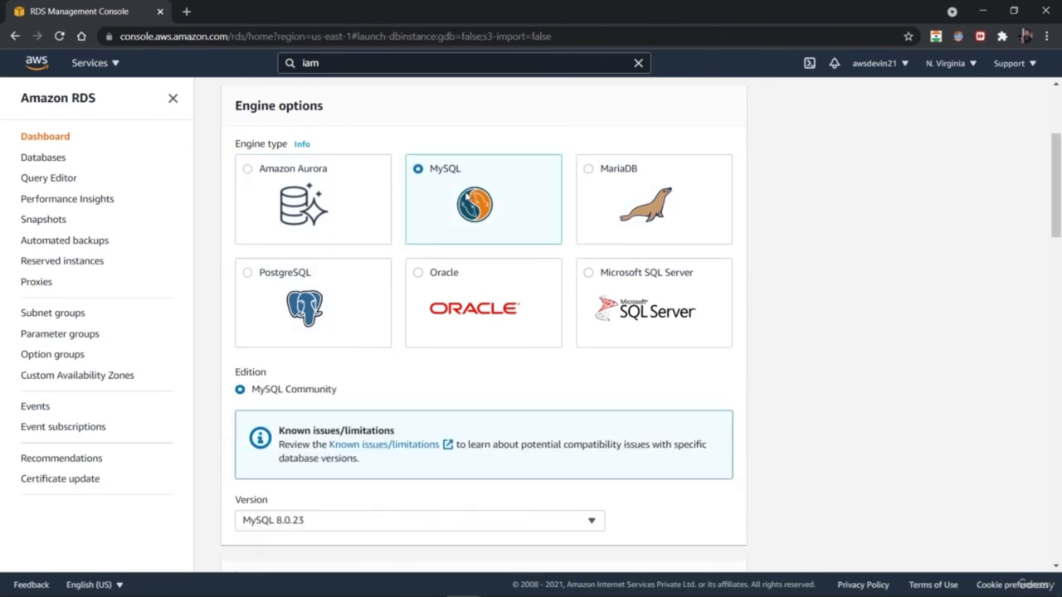
click(322, 200)
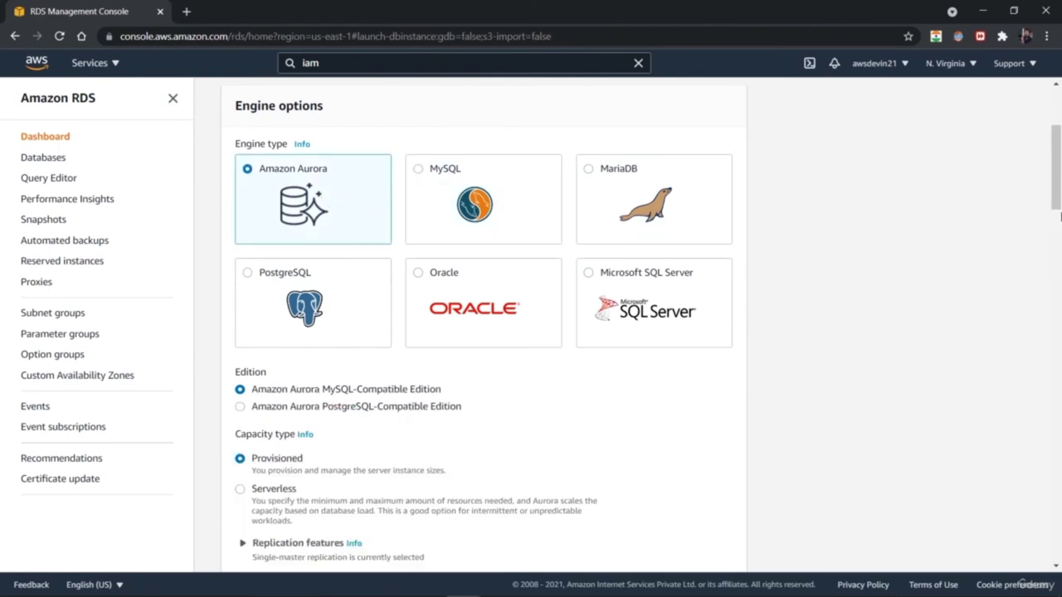
- Look through the Aurora settings offered by Easy create and set the creation method back to Standard create
scroll(1059, 191, down, 1)
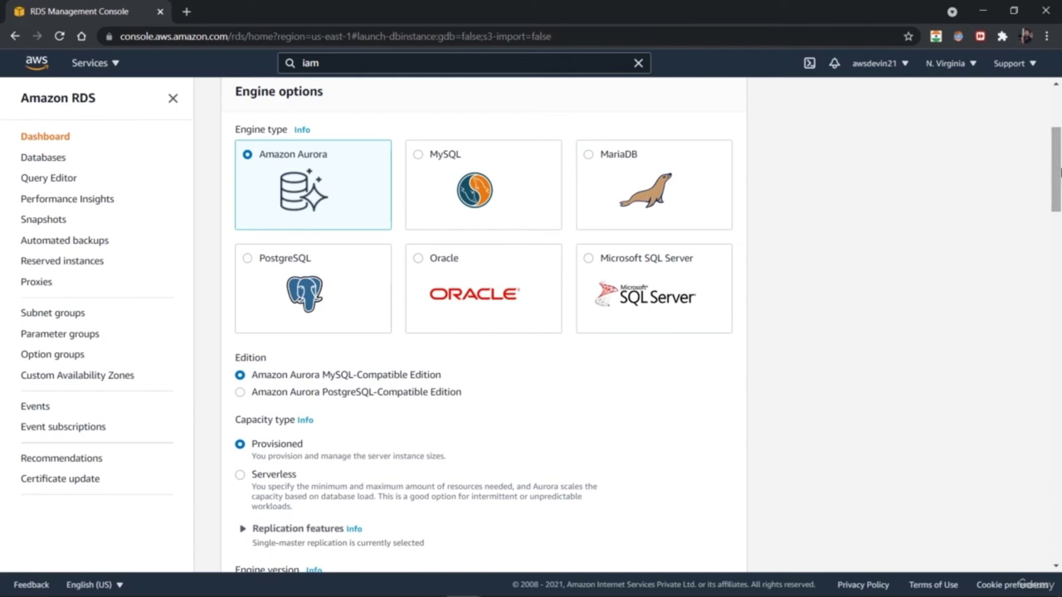
scroll(1060, 170, down, 2)
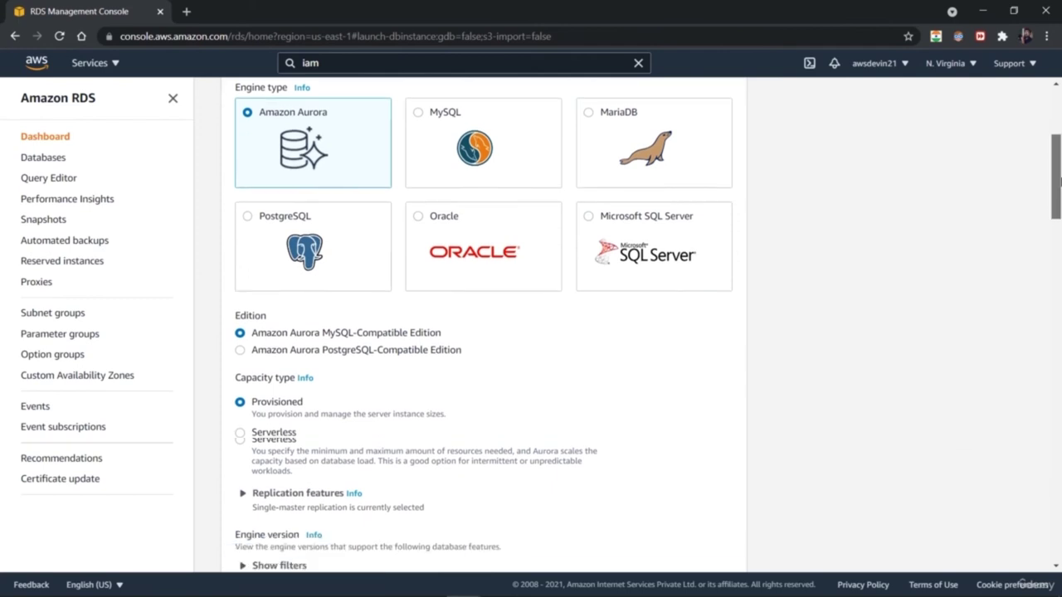
scroll(736, 137, up, 4)
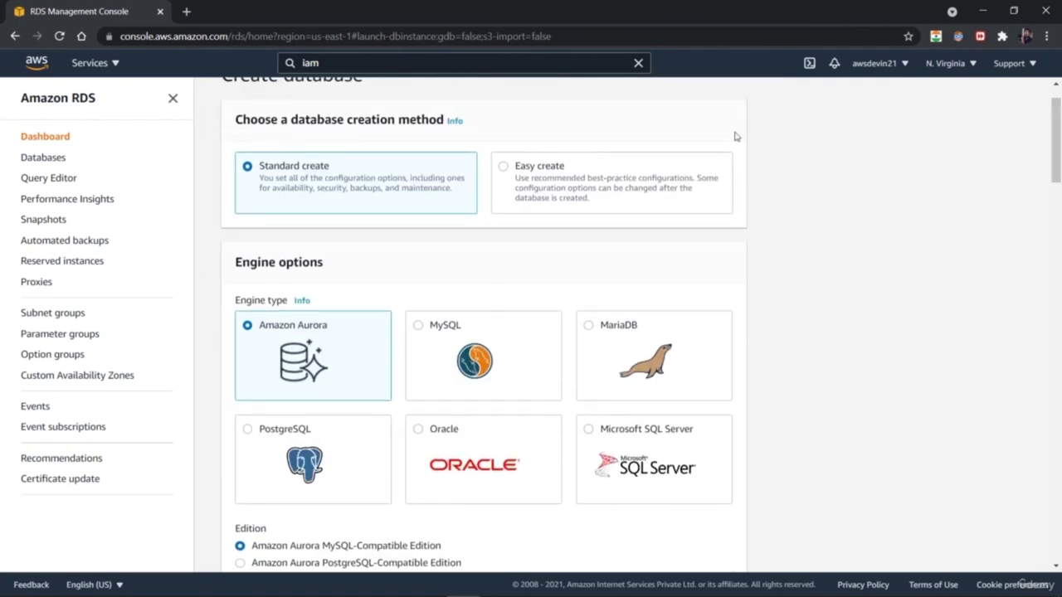
click(626, 171)
drag(1060, 269, 1060, 326)
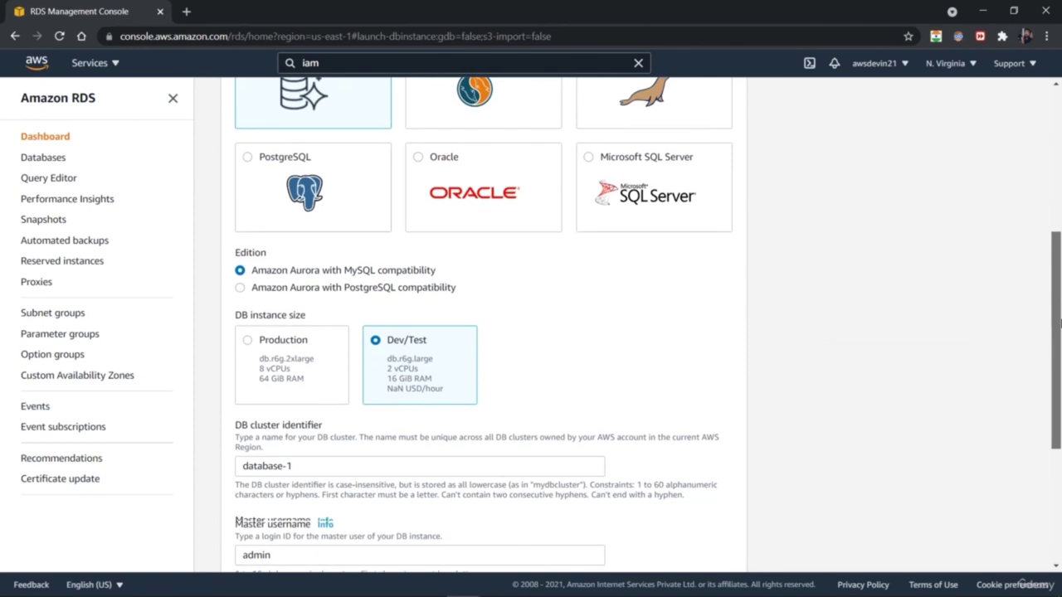
drag(1060, 325, 1041, 215)
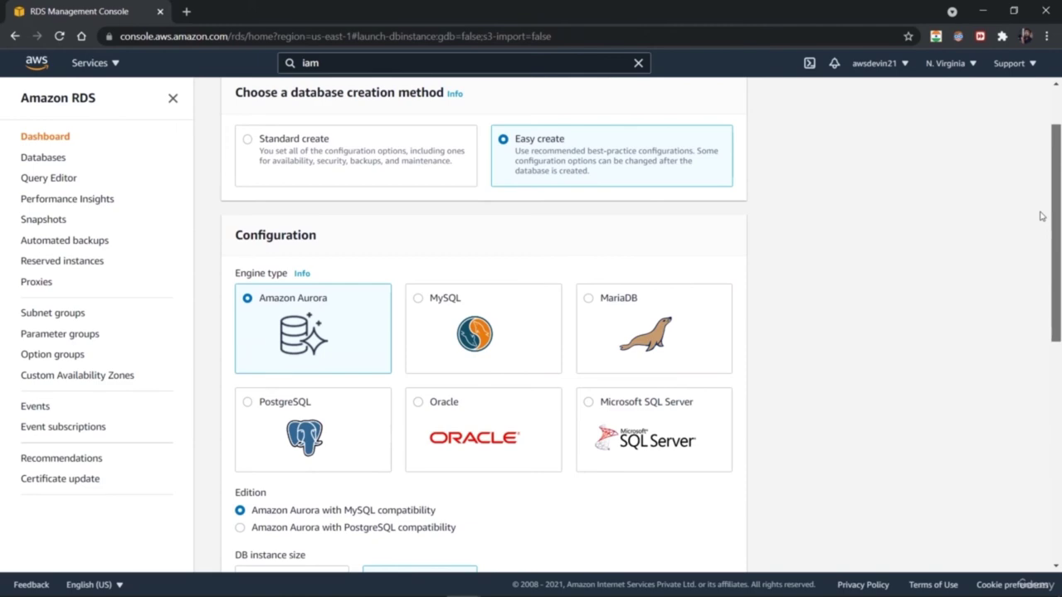
mouse_move(1041, 216)
mouse_down()
mouse_move(1059, 485)
mouse_move(1029, 208)
mouse_up()
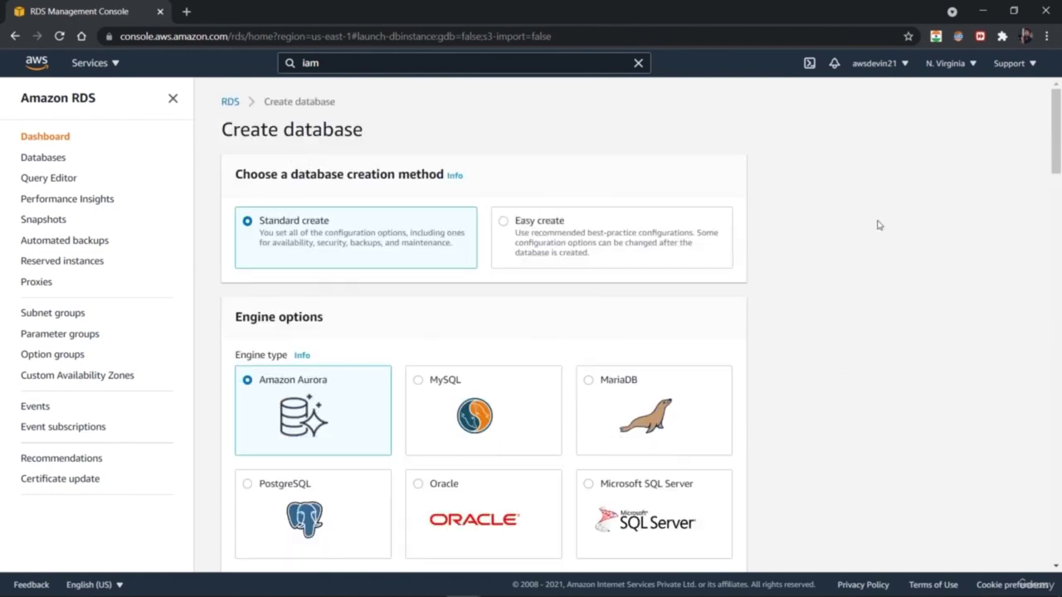
- Compare the engine versions of both Aurora editions and choose Amazon Aurora PostgreSQL-Compatible Edition
drag(1056, 153, 1055, 214)
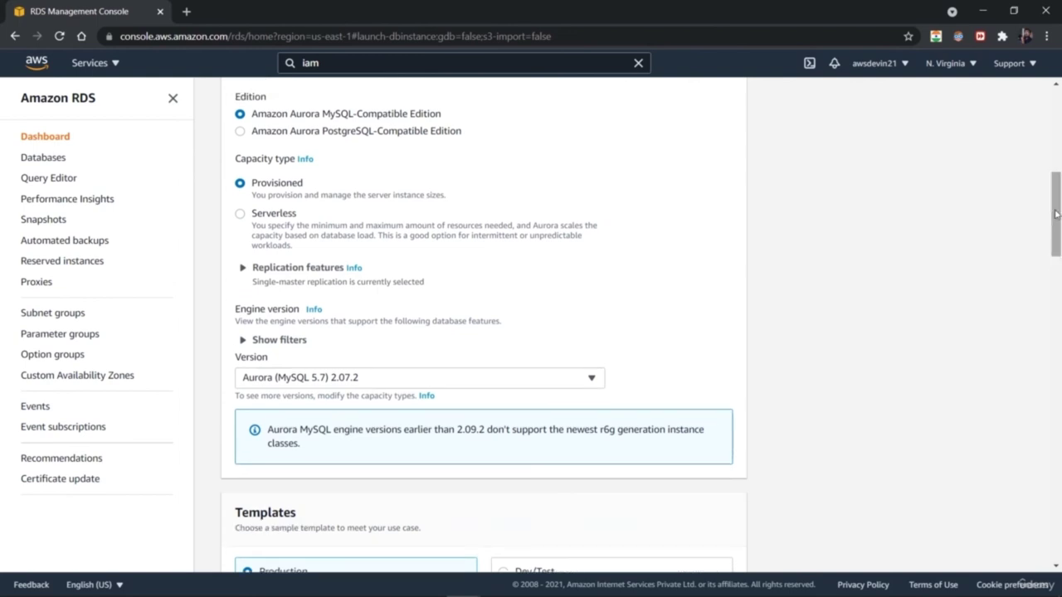
drag(1055, 214, 1055, 214)
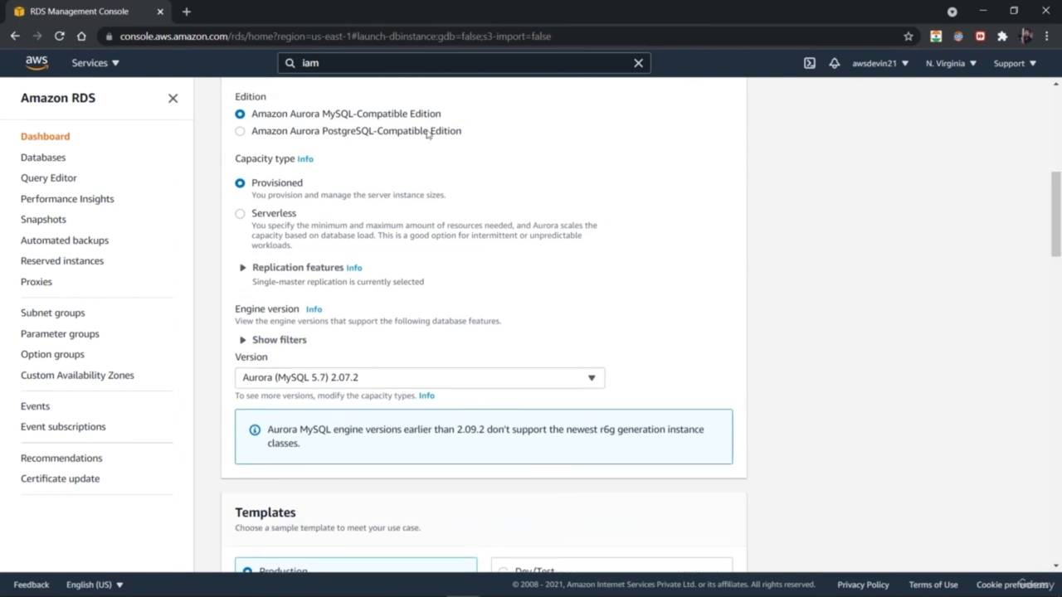
click(294, 132)
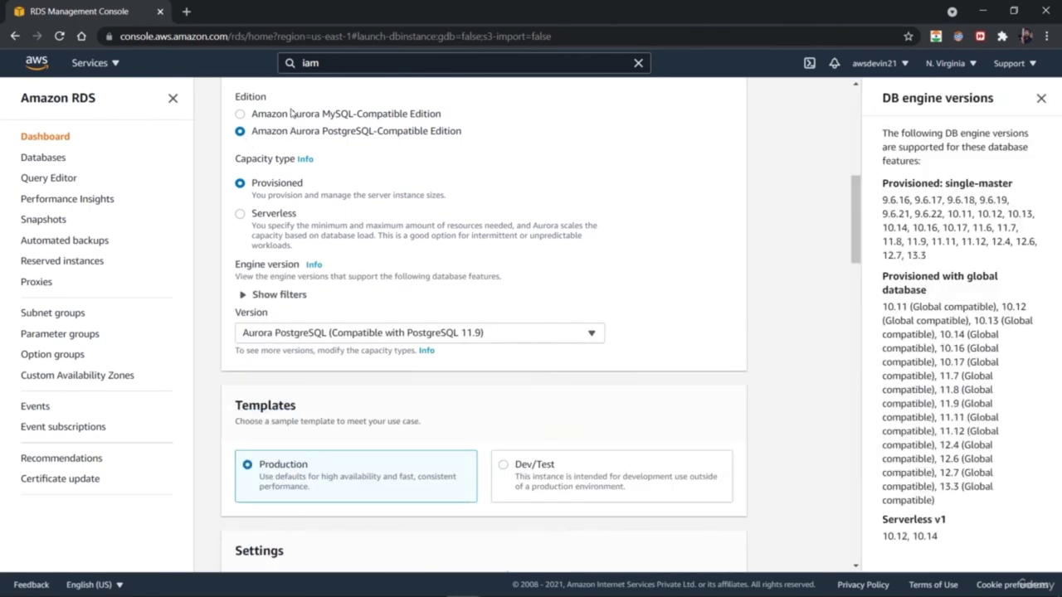
click(282, 113)
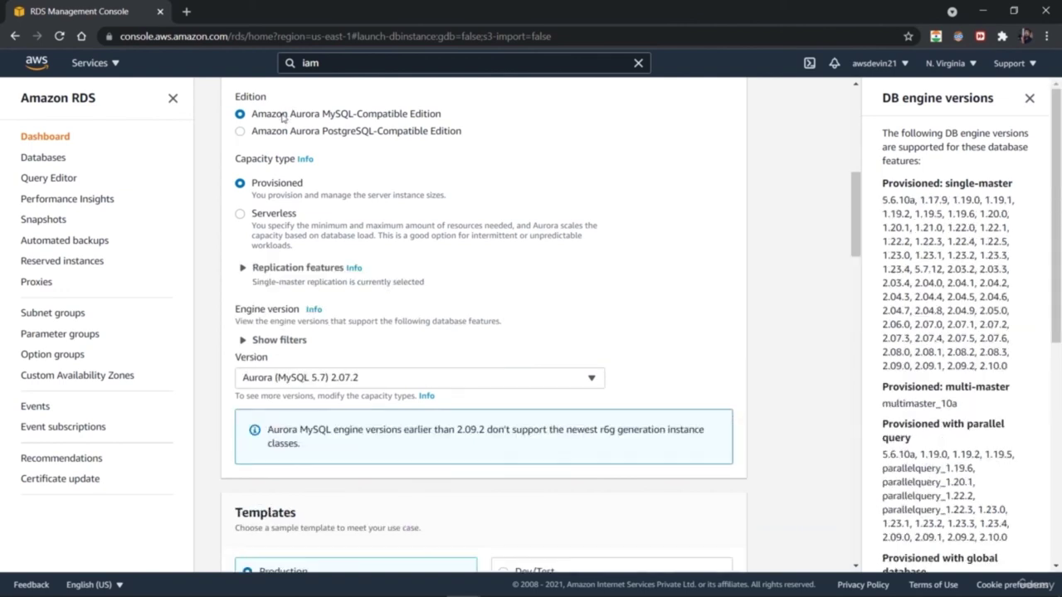
drag(1050, 214, 1019, 194)
click(951, 174)
click(241, 135)
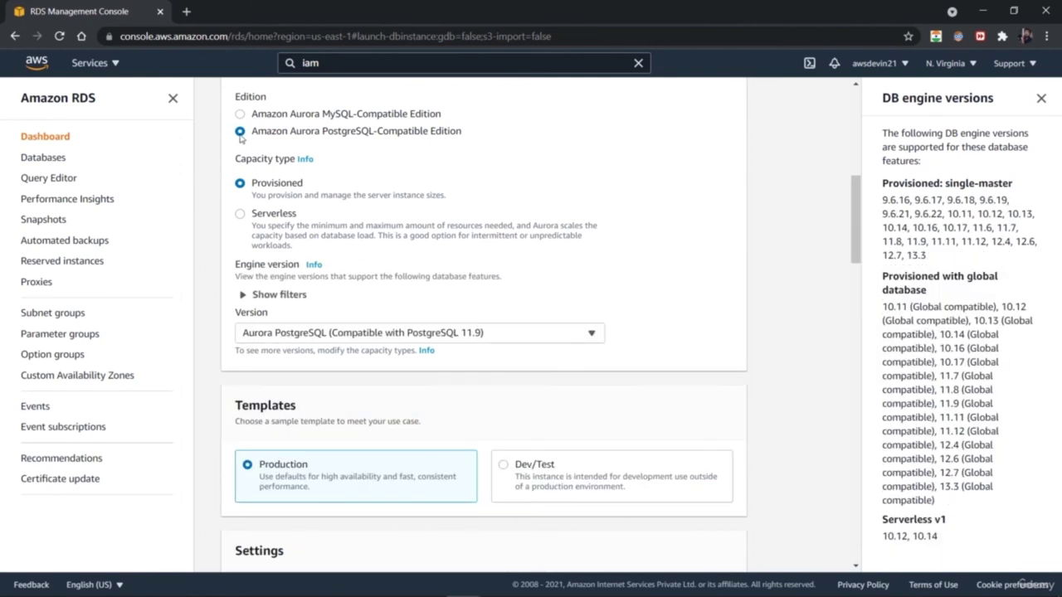
- Preview the Serverless capacity type, set it back to Provisioned, and expand the engine version filters
click(240, 215)
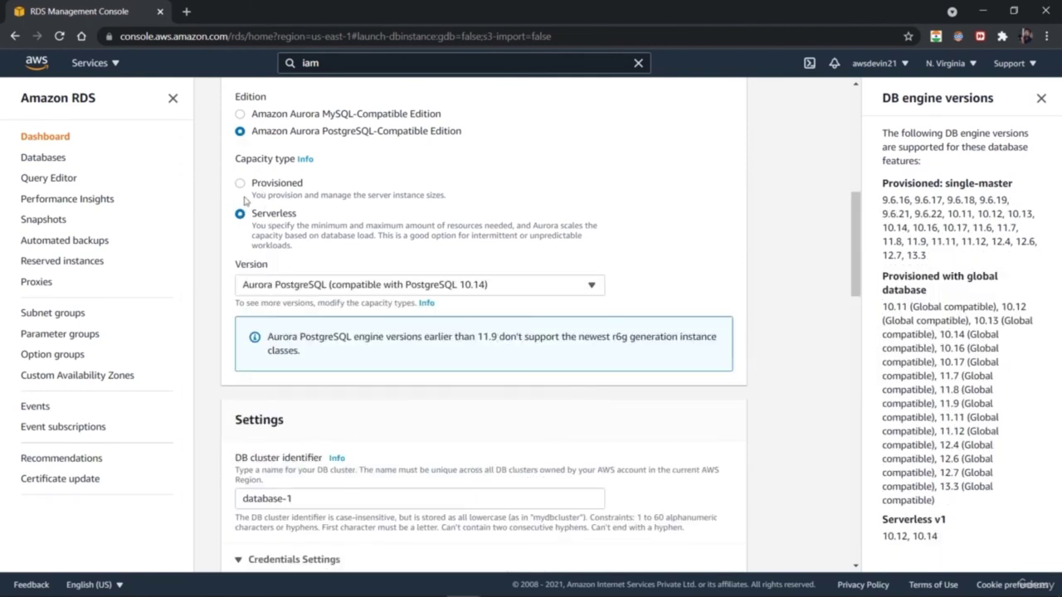
click(241, 184)
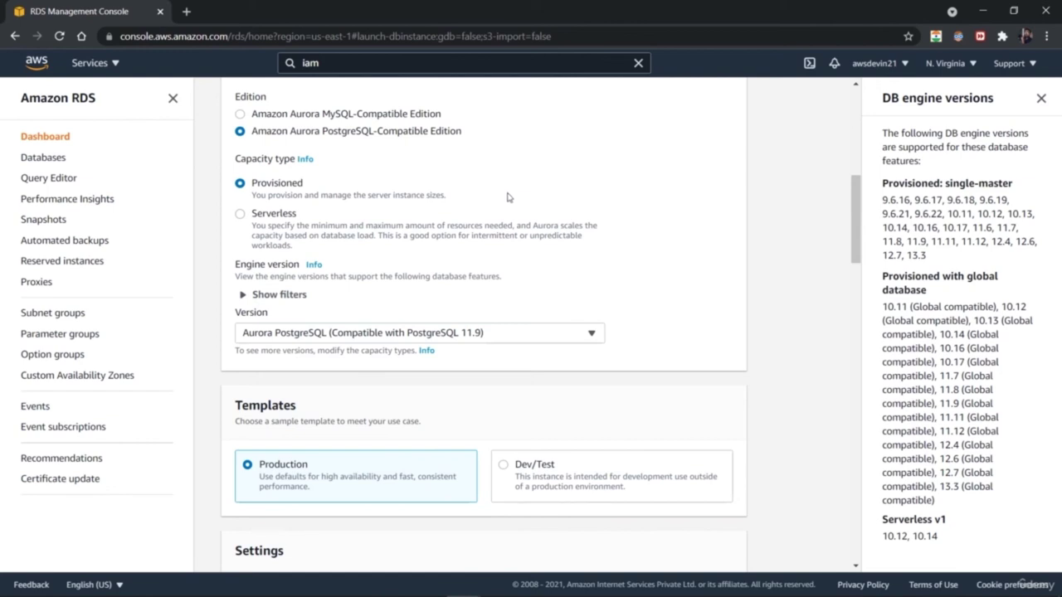
click(242, 295)
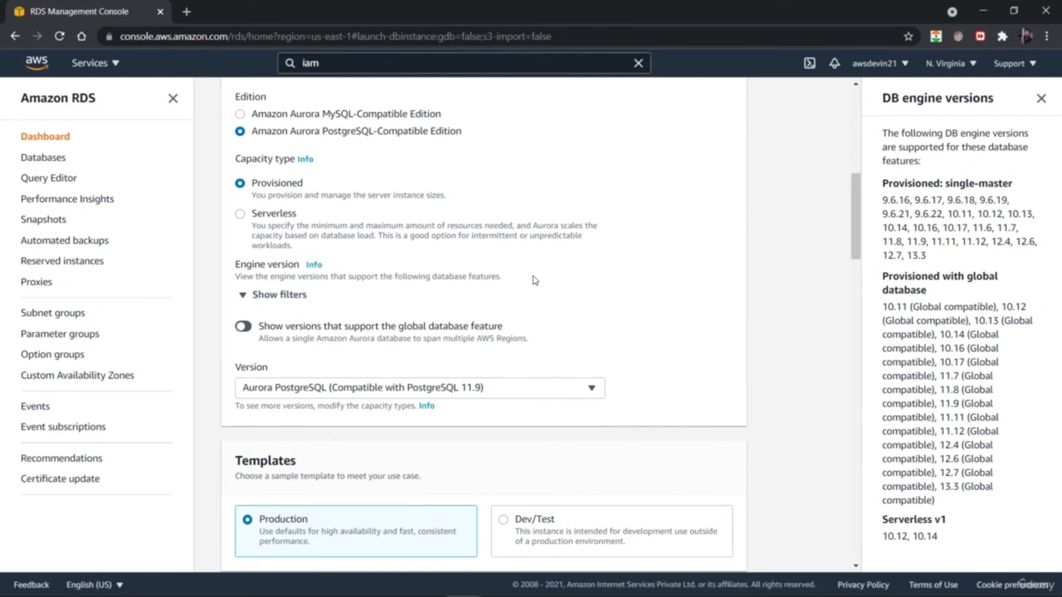
- Preview the Dev/Test template and set the template back to Production
scroll(701, 360, down, 3)
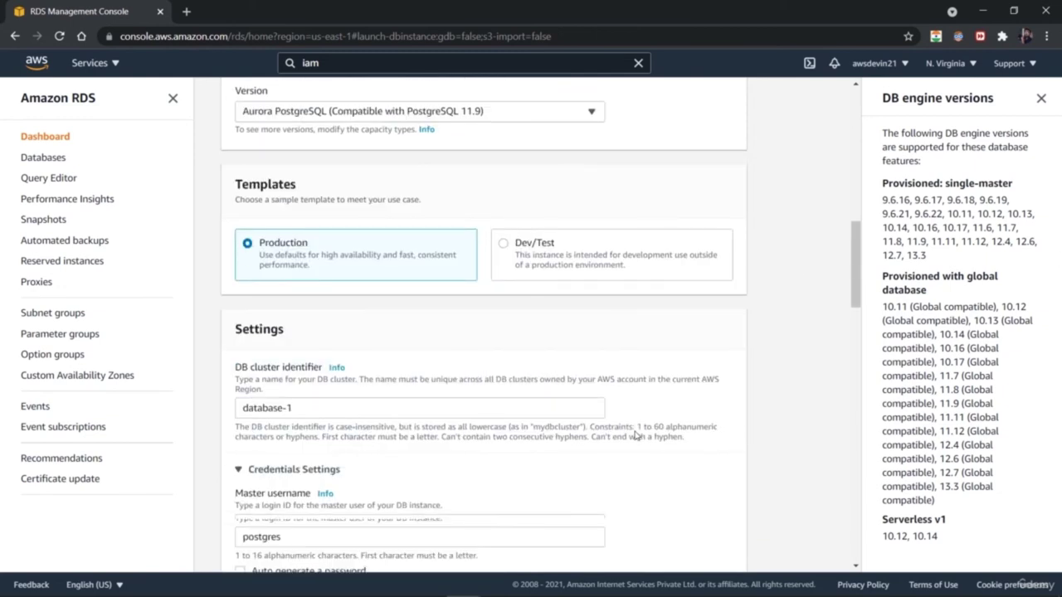
scroll(559, 259, down, 1)
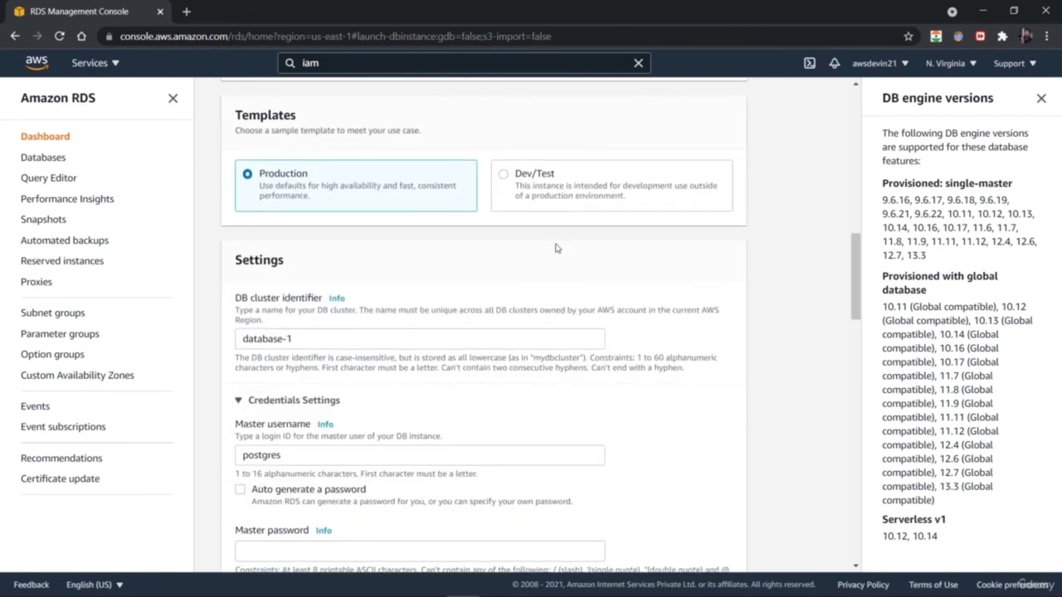
click(544, 189)
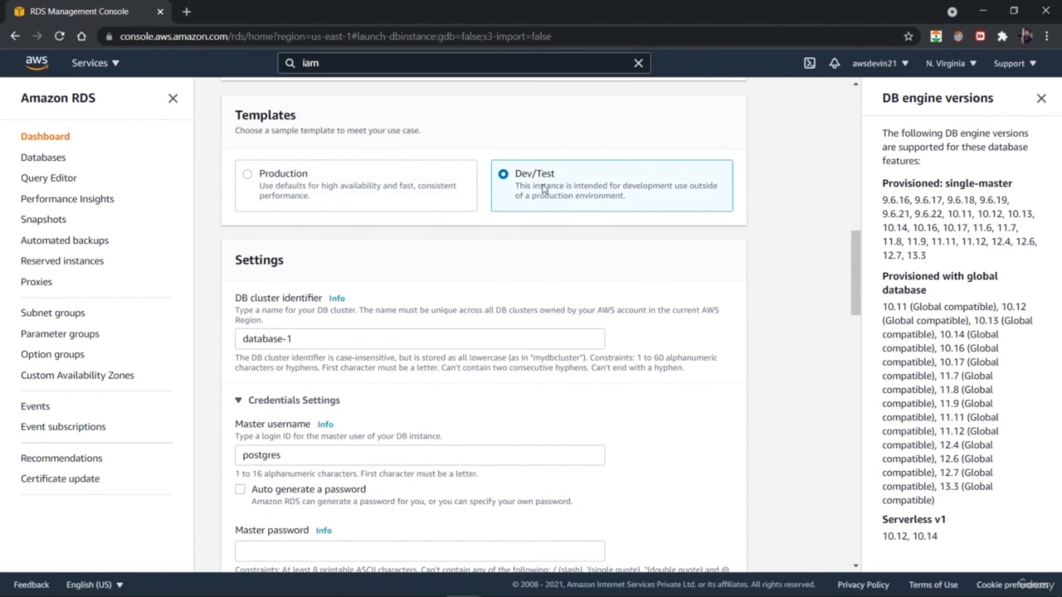
click(320, 192)
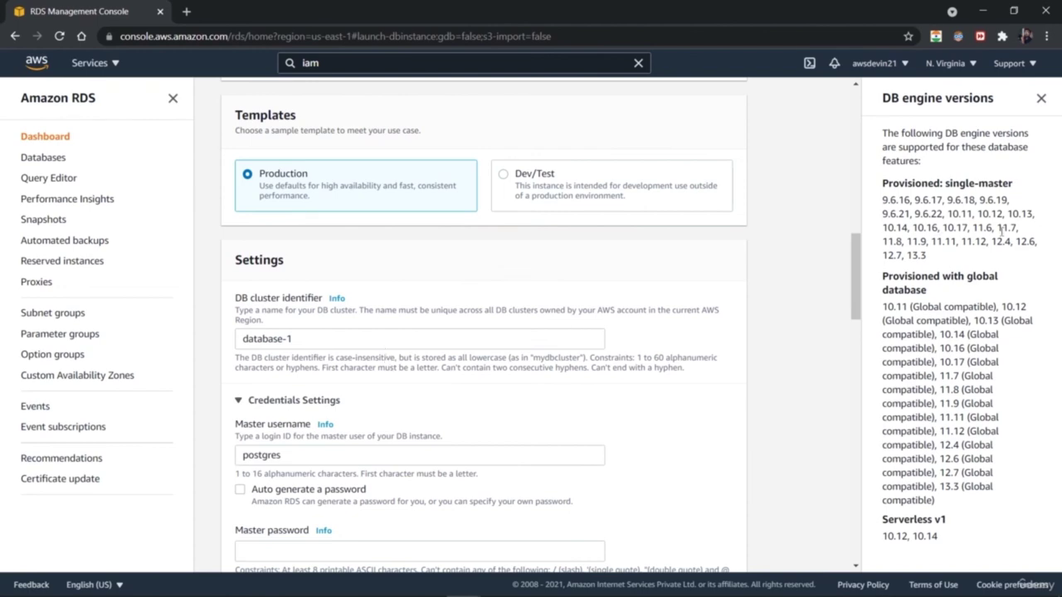
- Enable automatic generation of the master password in the credentials settings
scroll(688, 349, down, 1)
scroll(655, 384, down, 3)
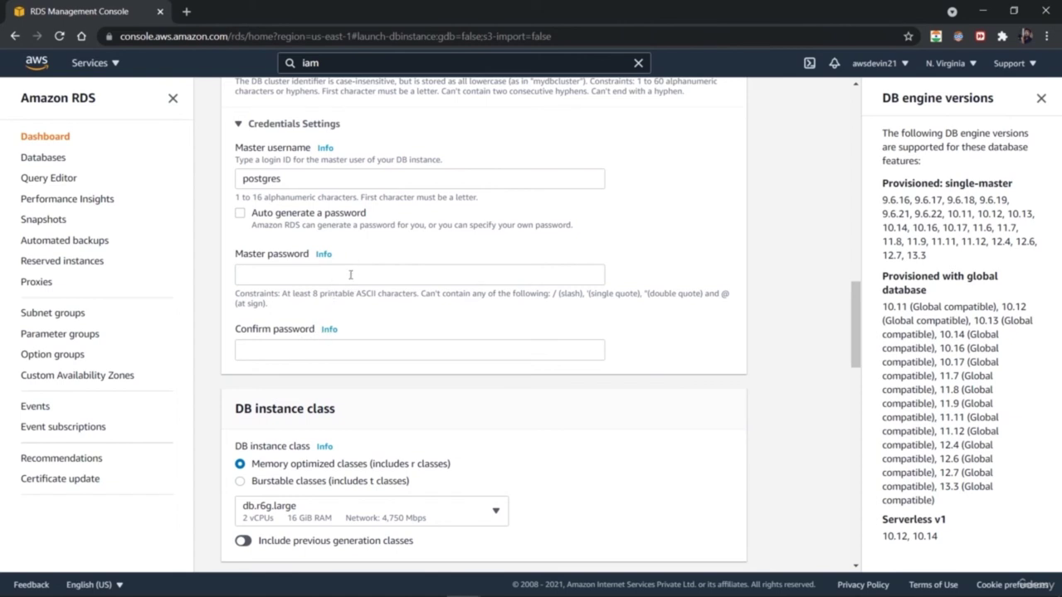
click(241, 214)
click(241, 214)
click(281, 278)
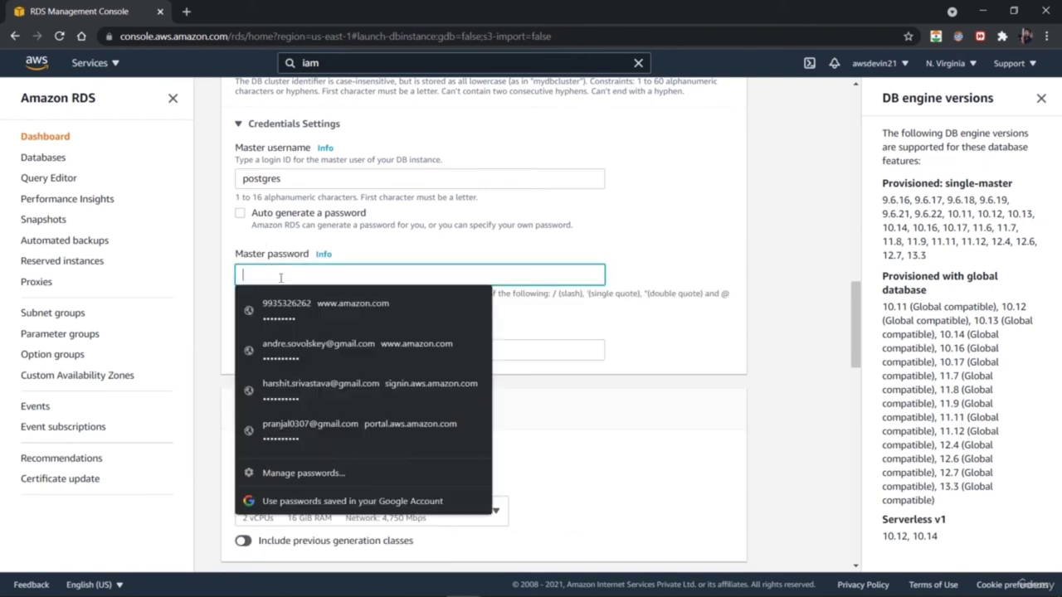
click(241, 214)
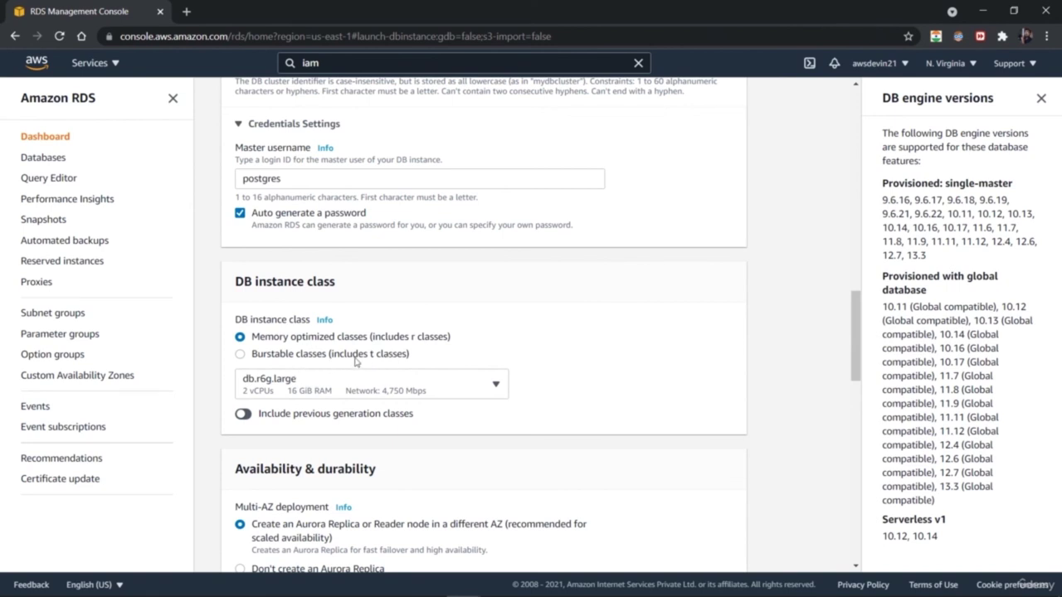
- Compare the memory optimized and burstable instance classes and choose Burstable classes for the database instance
click(241, 355)
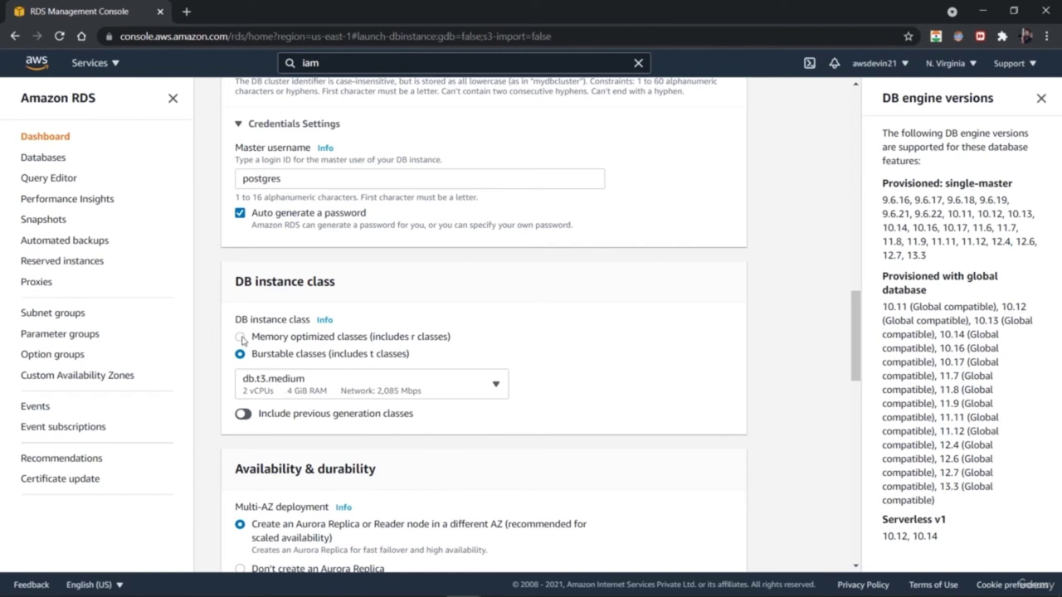
click(242, 337)
click(241, 355)
- Set the Multi-AZ deployment to not create an Aurora Replica
scroll(644, 365, down, 3)
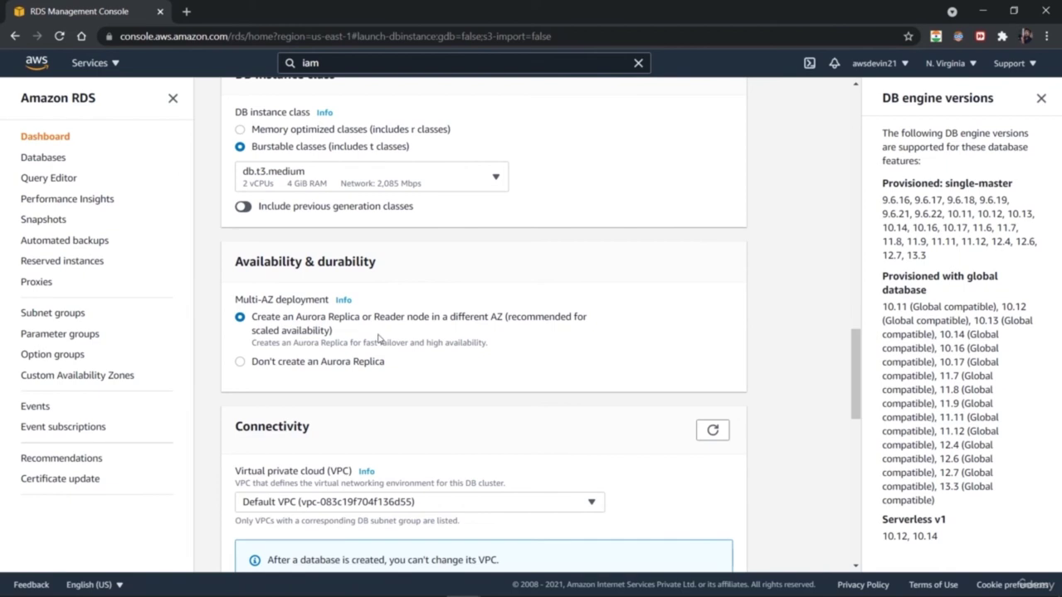
scroll(379, 336, up, 2)
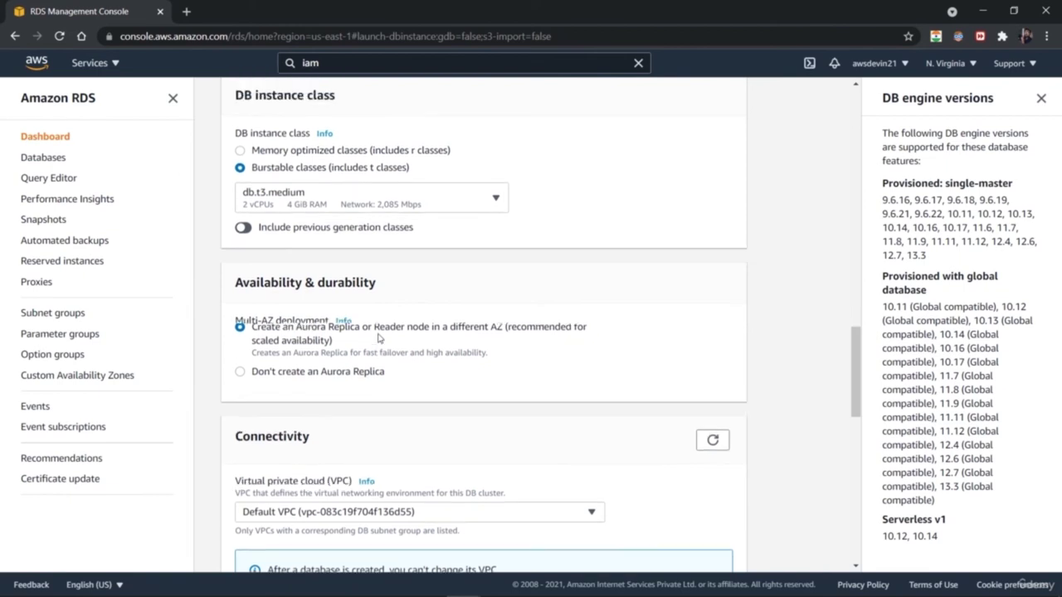
scroll(378, 336, down, 3)
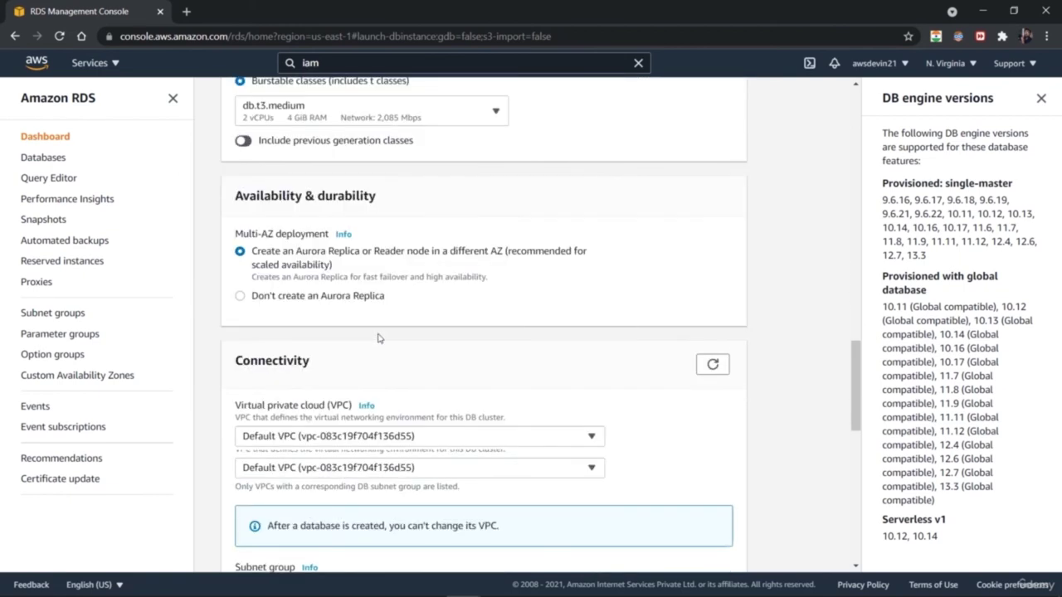
scroll(378, 338, down, 1)
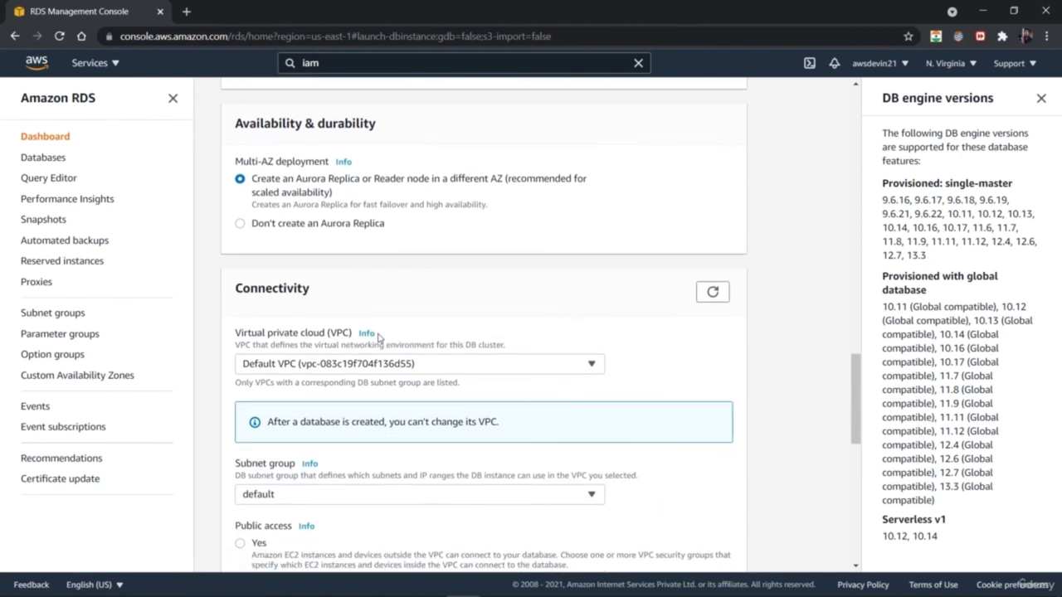
click(308, 224)
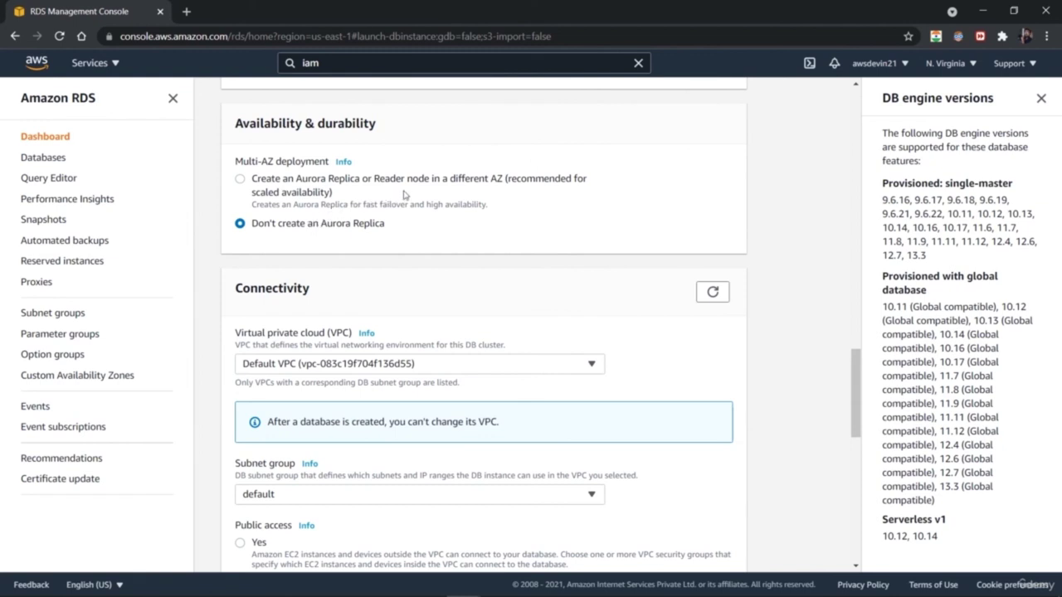
- Preview the option to create a new VPC, then choose VPC_ITinfra101 as the database's virtual private cloud
scroll(431, 281, up, 1)
scroll(442, 280, down, 4)
scroll(443, 280, up, 1)
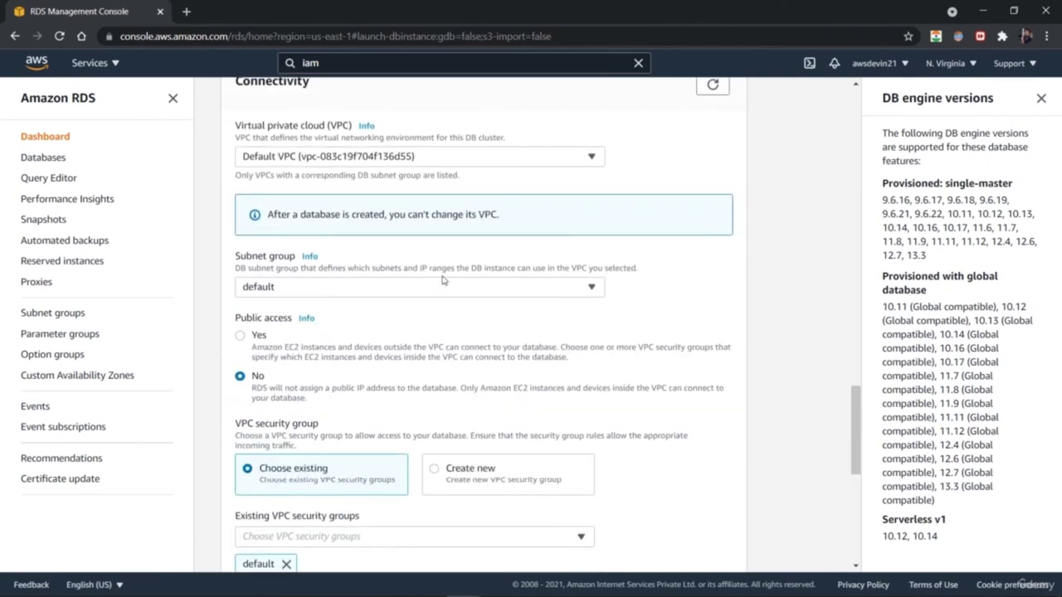
click(532, 161)
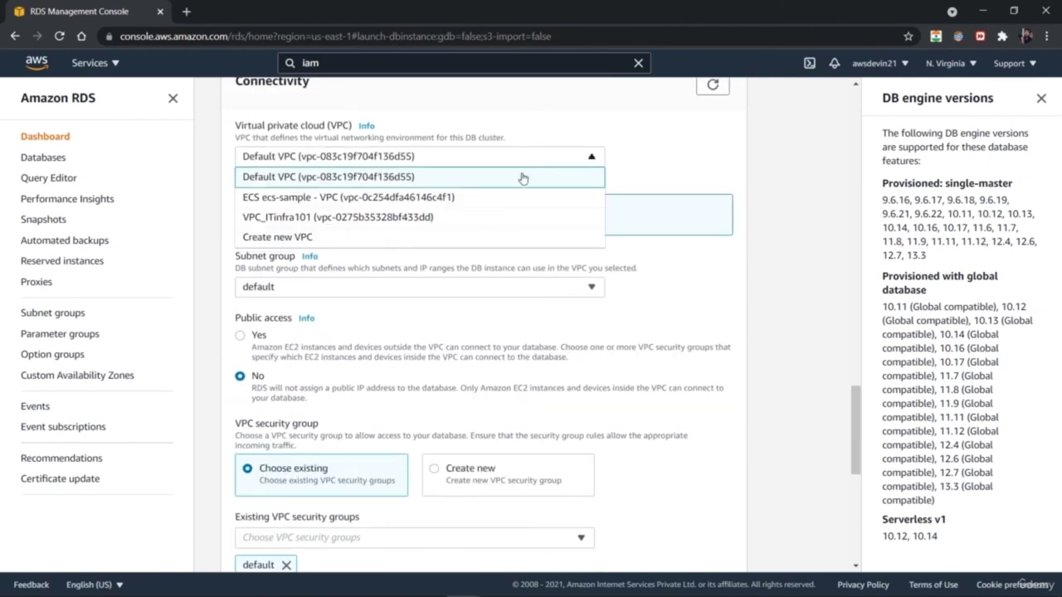
click(461, 246)
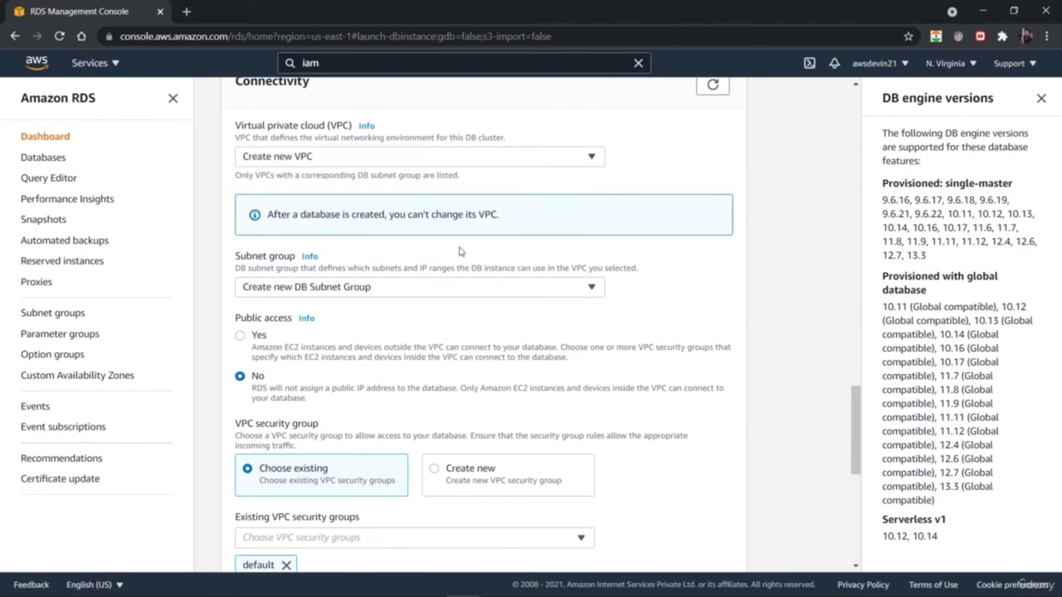
click(535, 157)
click(535, 159)
click(529, 164)
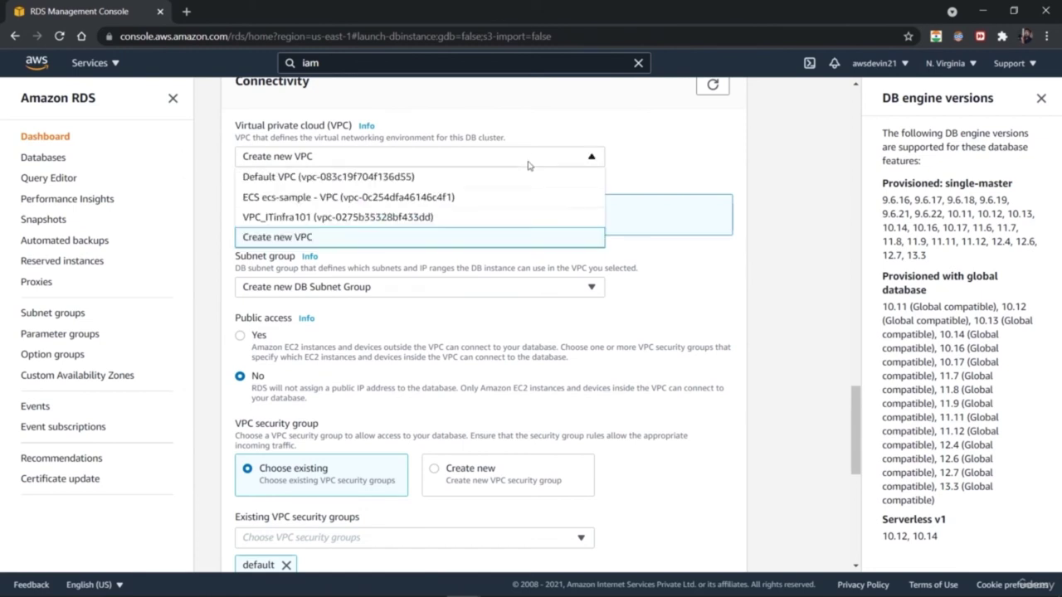
click(472, 217)
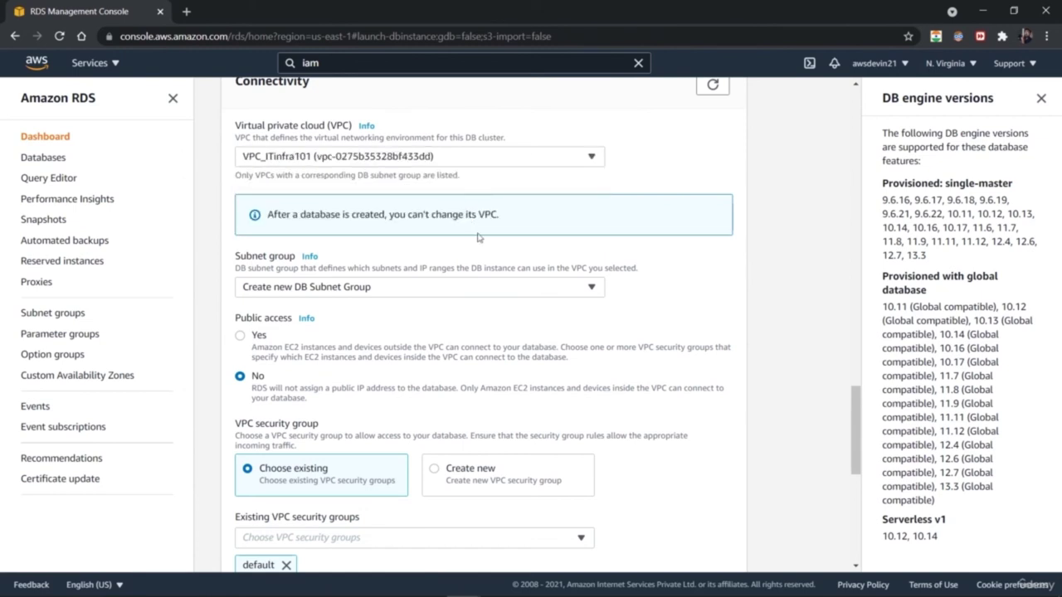
- Use Create new DB Subnet Group as the subnet group and allow public access to the database
click(479, 293)
click(440, 306)
click(240, 335)
- Look through the existing VPC security groups, set the Availability Zone to us-east-1a, and expand the additional connectivity configuration
scroll(373, 413, down, 3)
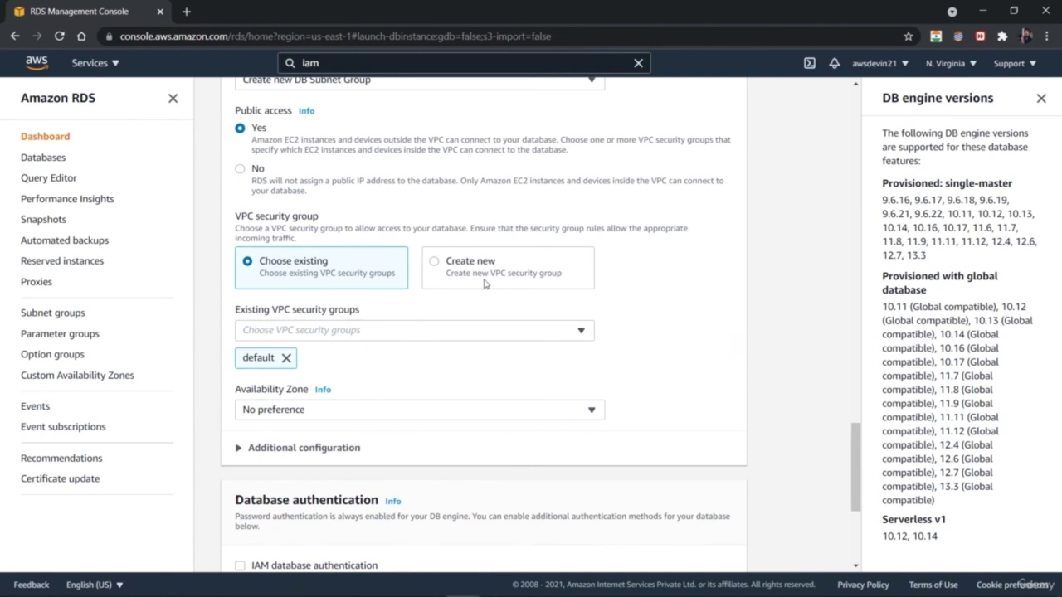
click(452, 336)
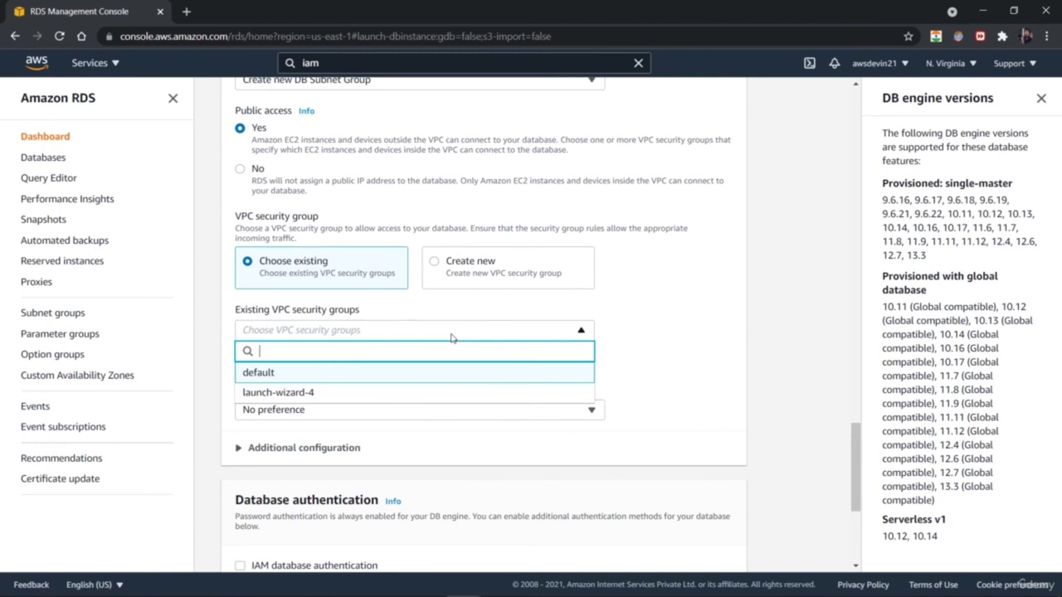
click(581, 330)
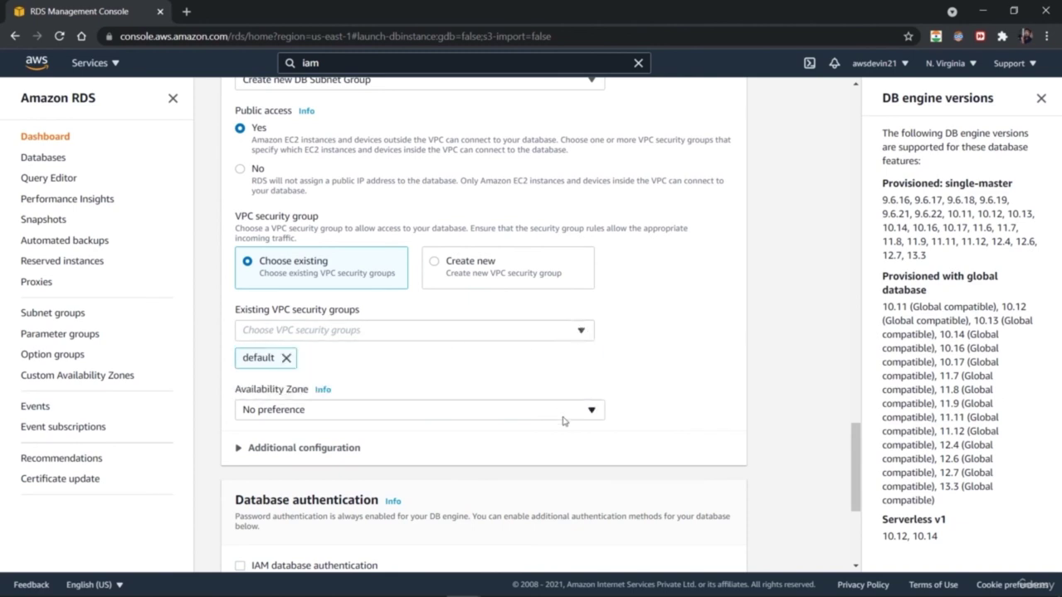
click(562, 418)
click(533, 311)
click(238, 449)
scroll(547, 376, down, 1)
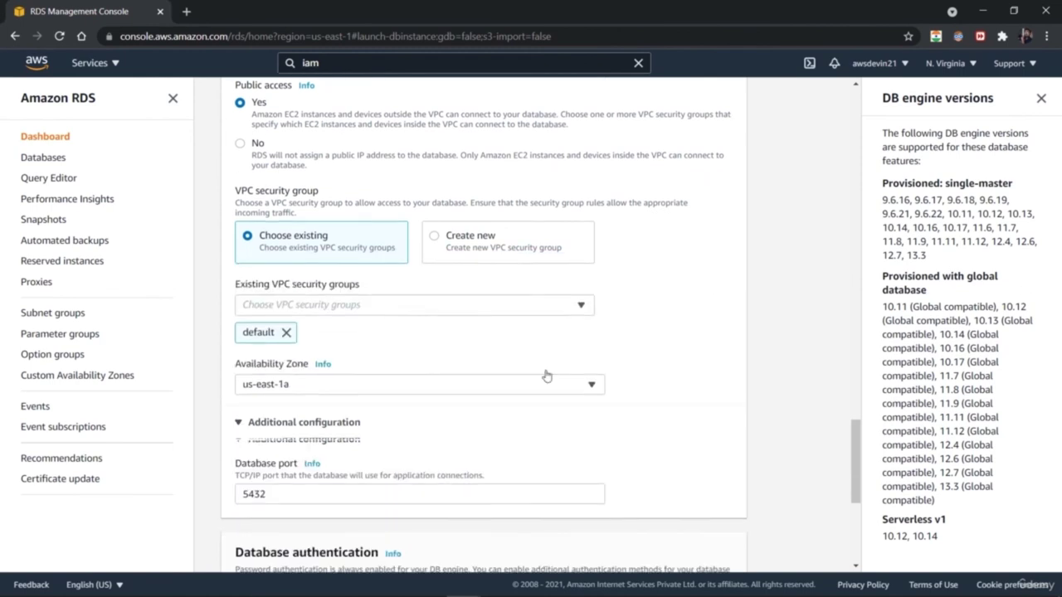
- Expand the additional configuration of the database and enable IAM database authentication
scroll(547, 376, down, 2)
scroll(526, 388, down, 2)
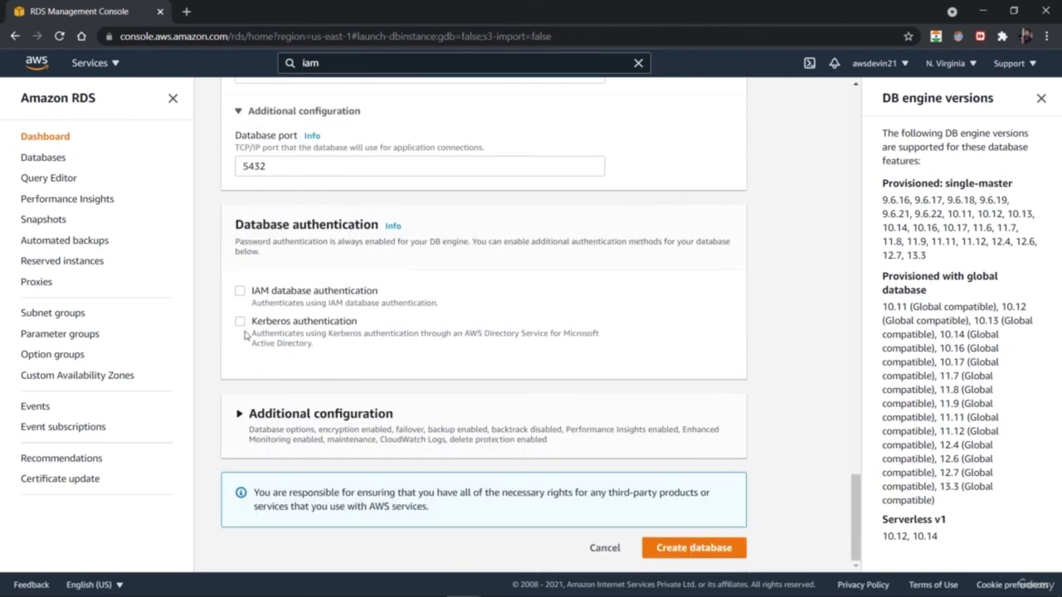
click(239, 414)
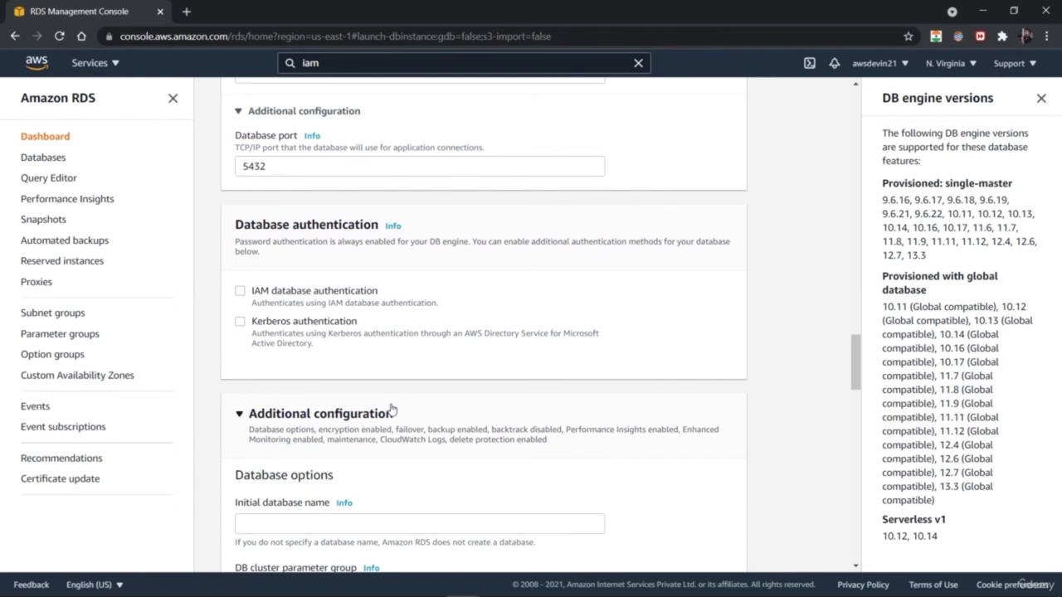
click(240, 291)
- Enter Catalog-Inventory as the initial database name in the database options
scroll(344, 346, down, 2)
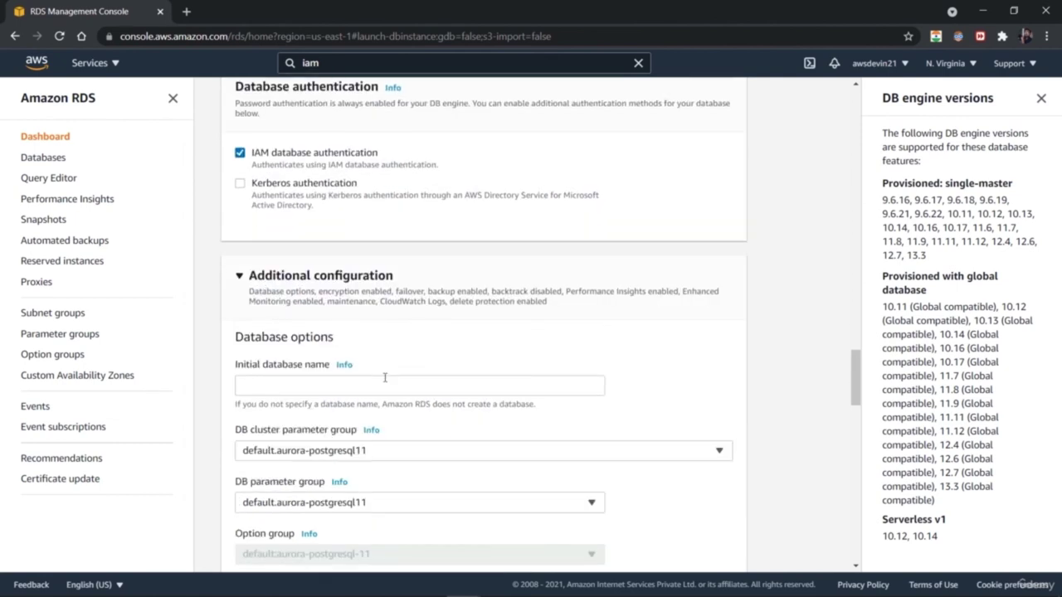
drag(857, 387, 859, 413)
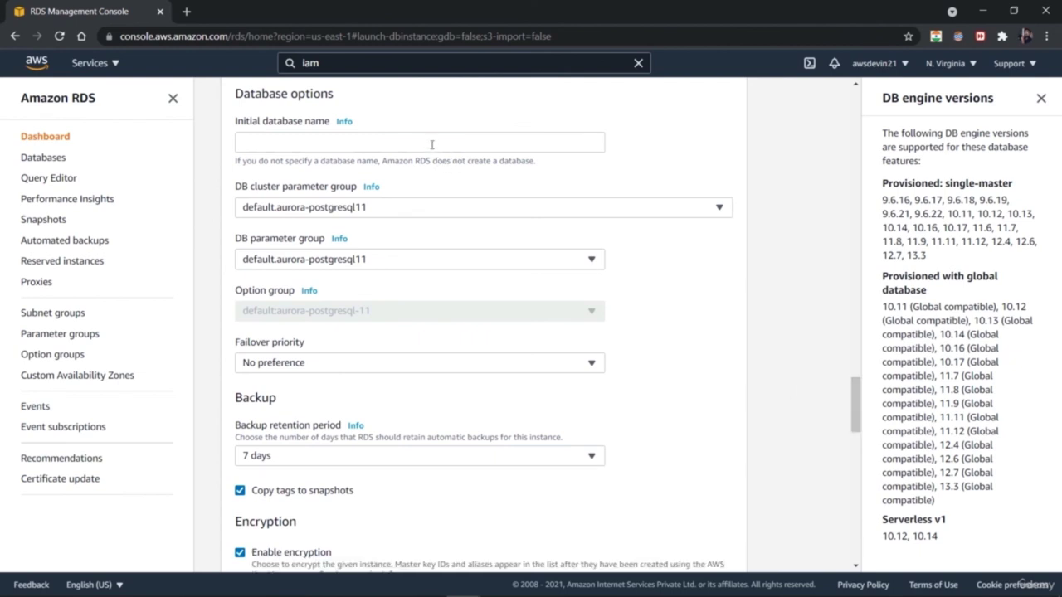
click(431, 145)
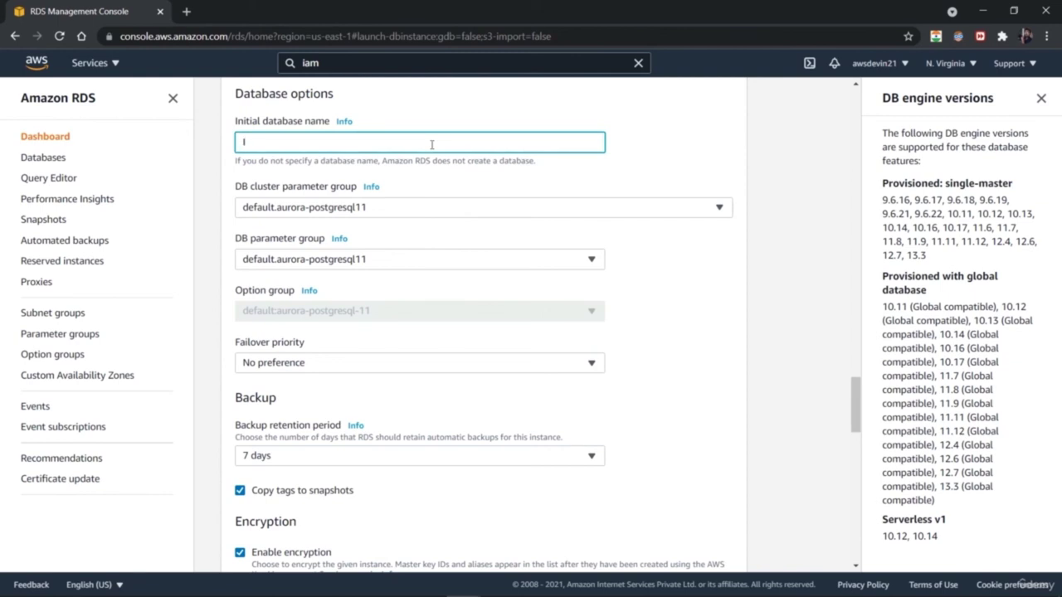
text(Catalog-Inventp)
key(BackSpace)
text(ory)
- Review the failover, backup, encryption, Performance Insights, monitoring, log export, maintenance and deletion protection settings
scroll(589, 411, down, 4)
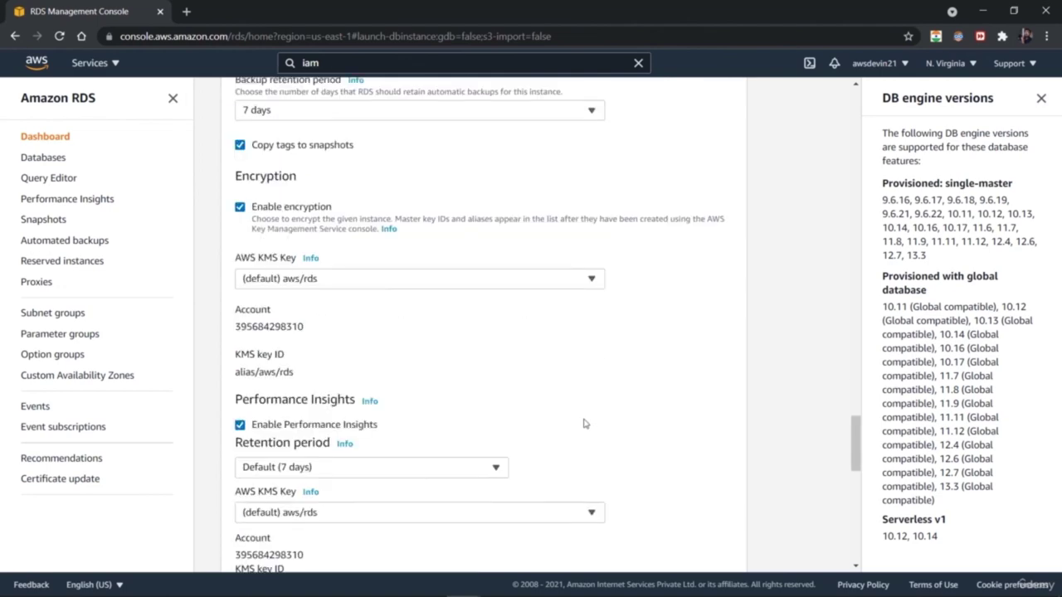
scroll(546, 209, up, 1)
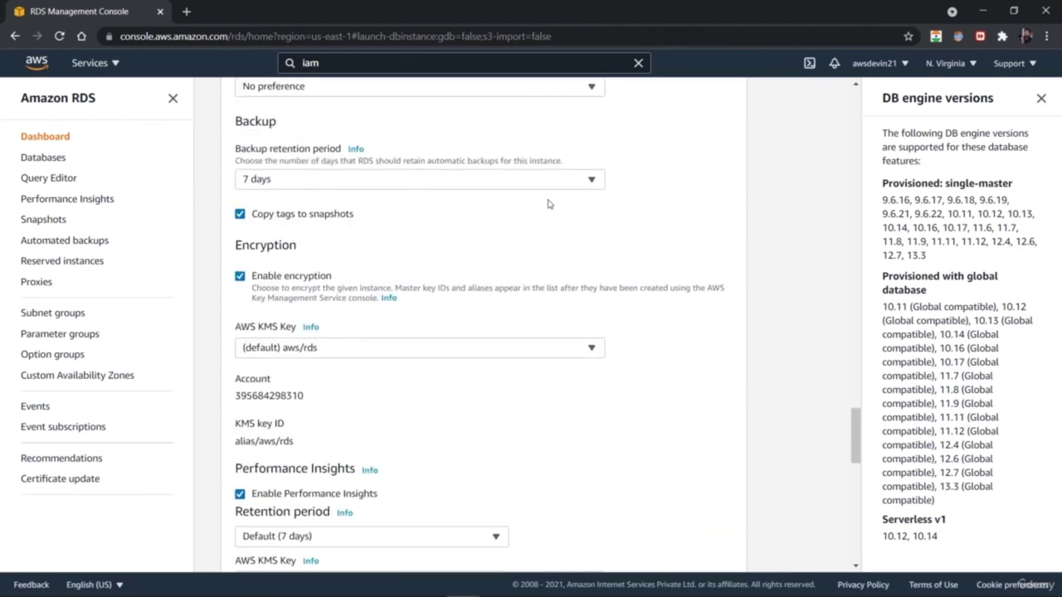
click(571, 96)
click(575, 102)
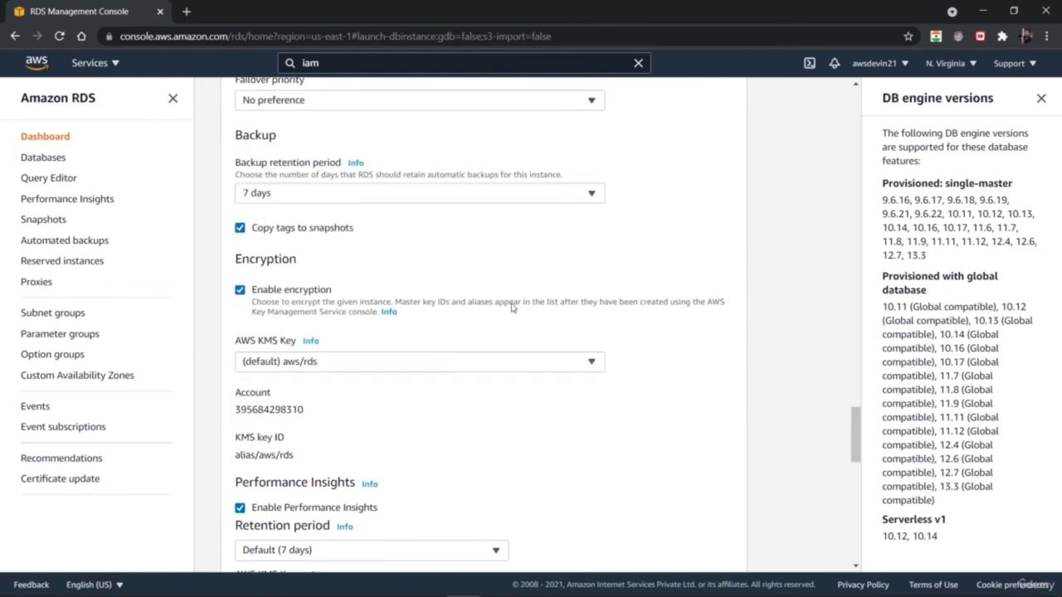
scroll(449, 410, down, 7)
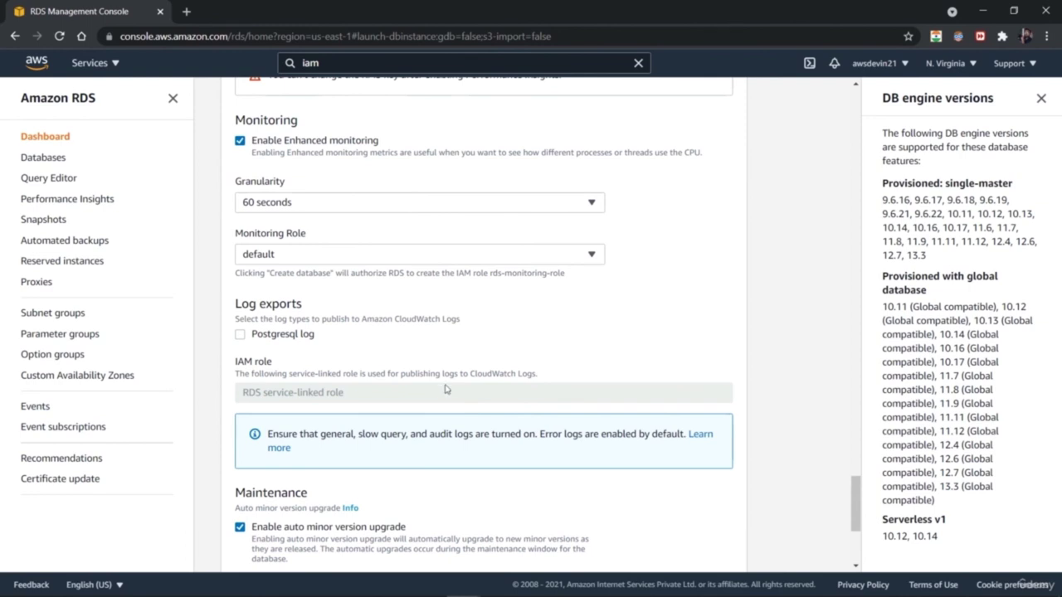
click(571, 207)
click(570, 205)
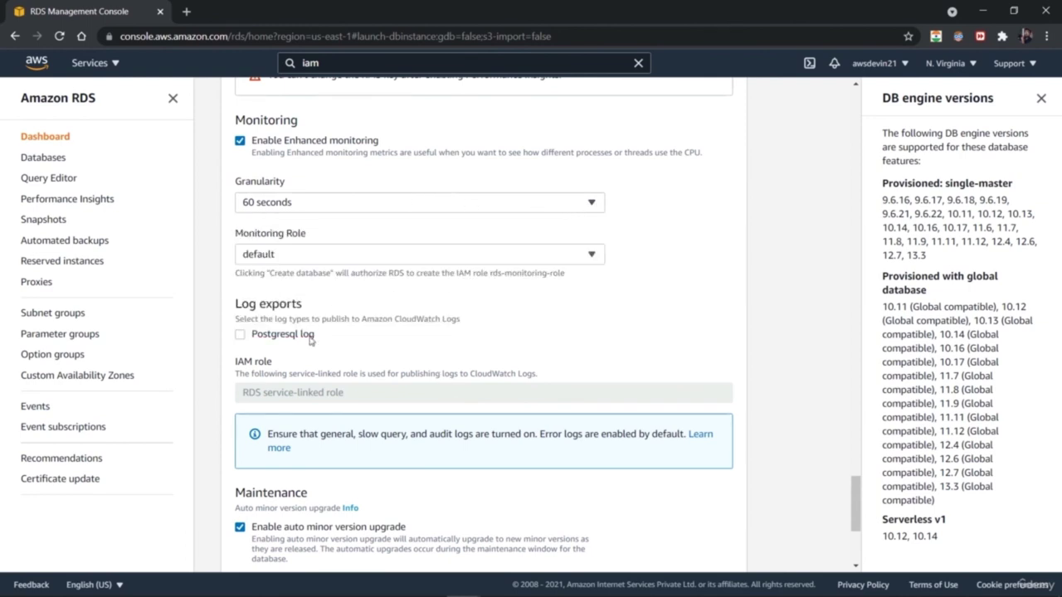
scroll(341, 366, down, 3)
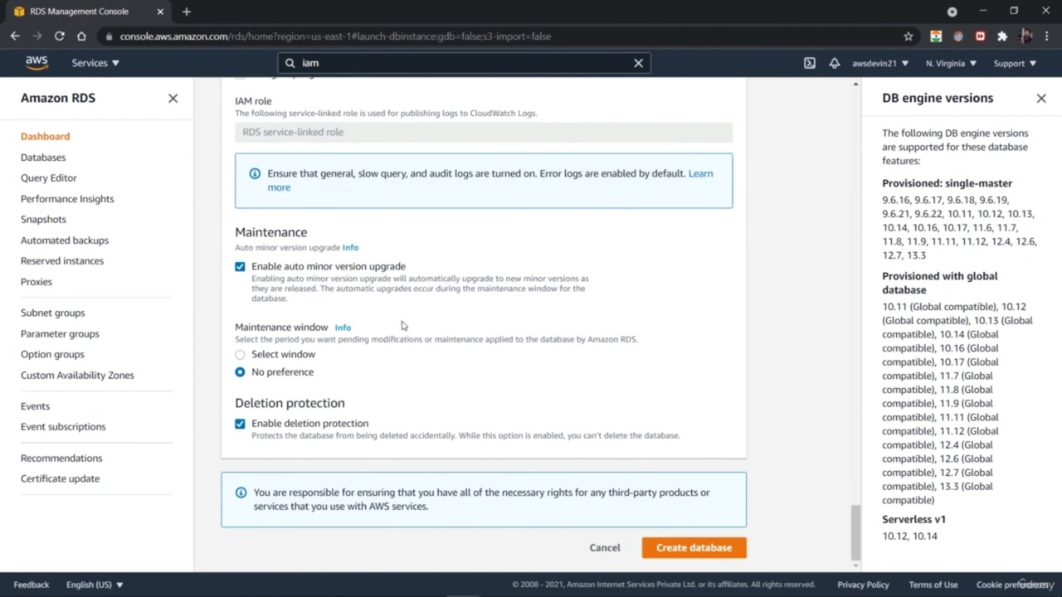
scroll(405, 324, up, 1)
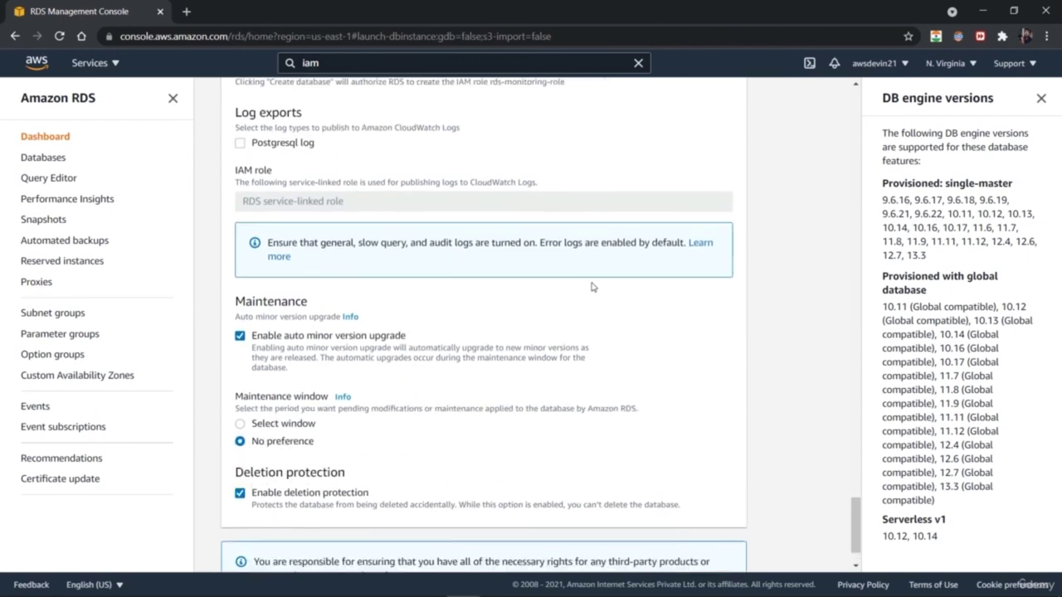
- Correct the initial database name to catalogInventory, and turn off IAM database authentication before collapsing the additional configuration
drag(849, 529, 844, 380)
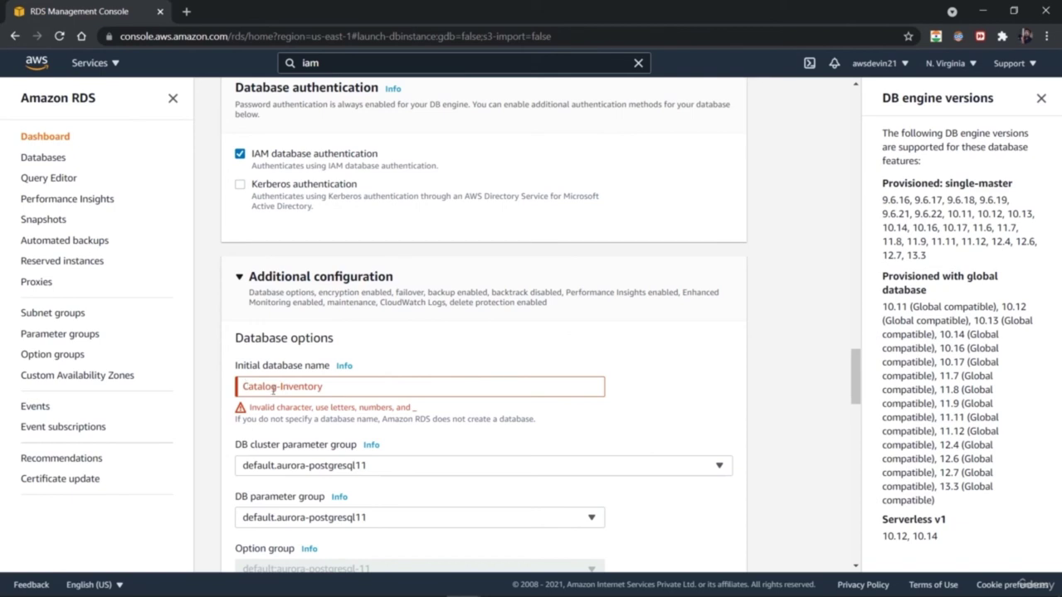
click(281, 386)
key(BackSpace)
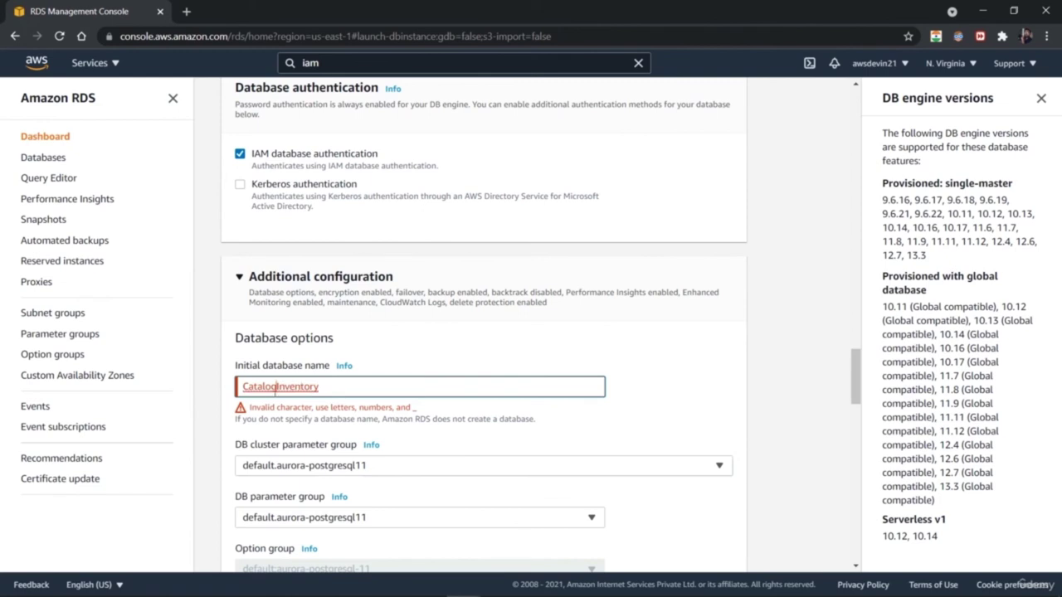
click(247, 386)
key(BackSpace)
text(c)
click(240, 155)
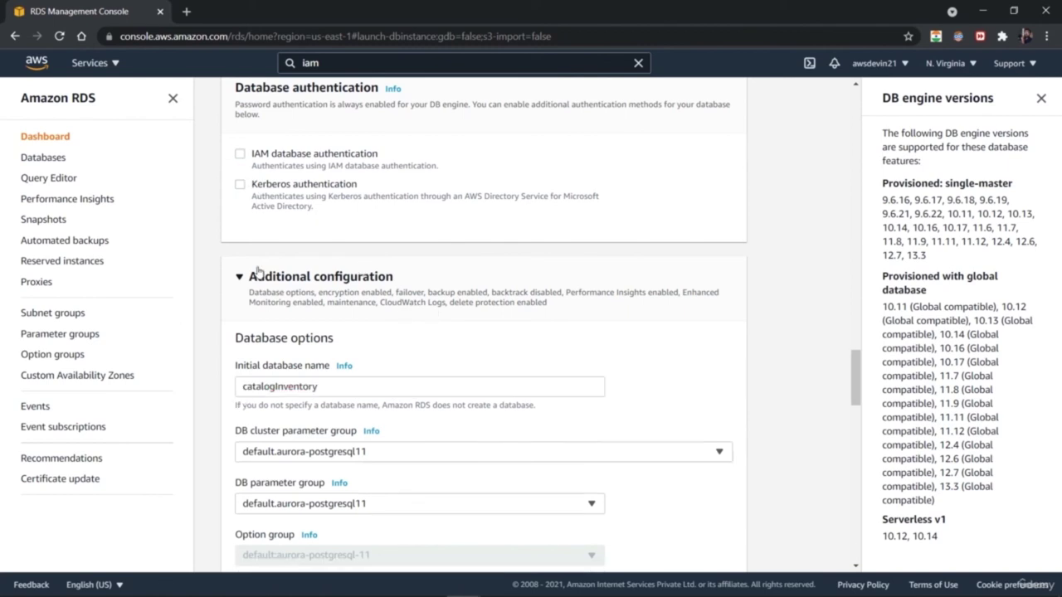
click(240, 277)
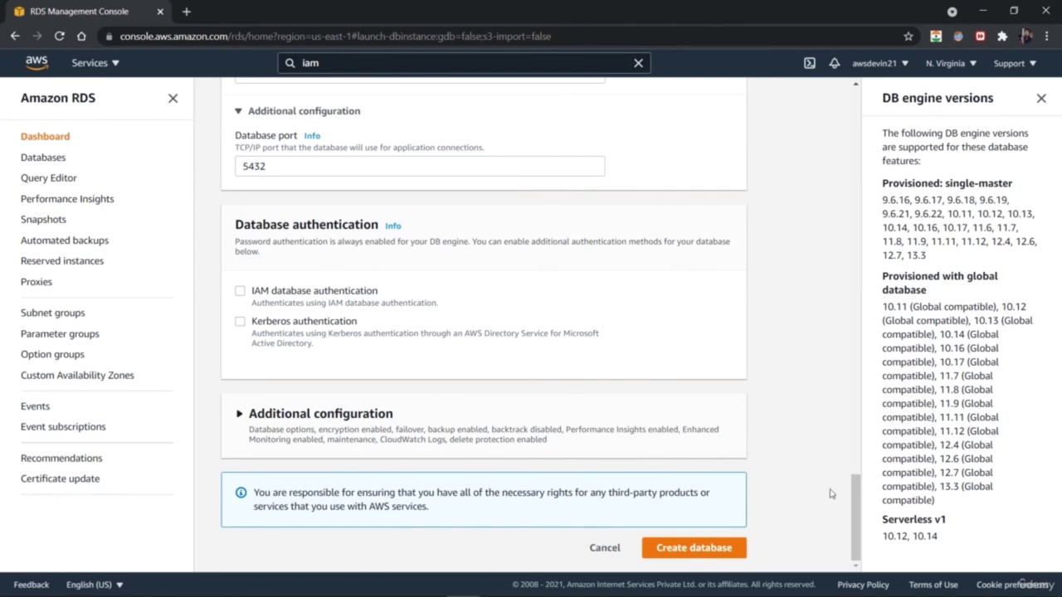
- Switch the template to Dev/Test and try to create the database with the configured settings
drag(856, 515, 838, 268)
scroll(839, 268, up, 3)
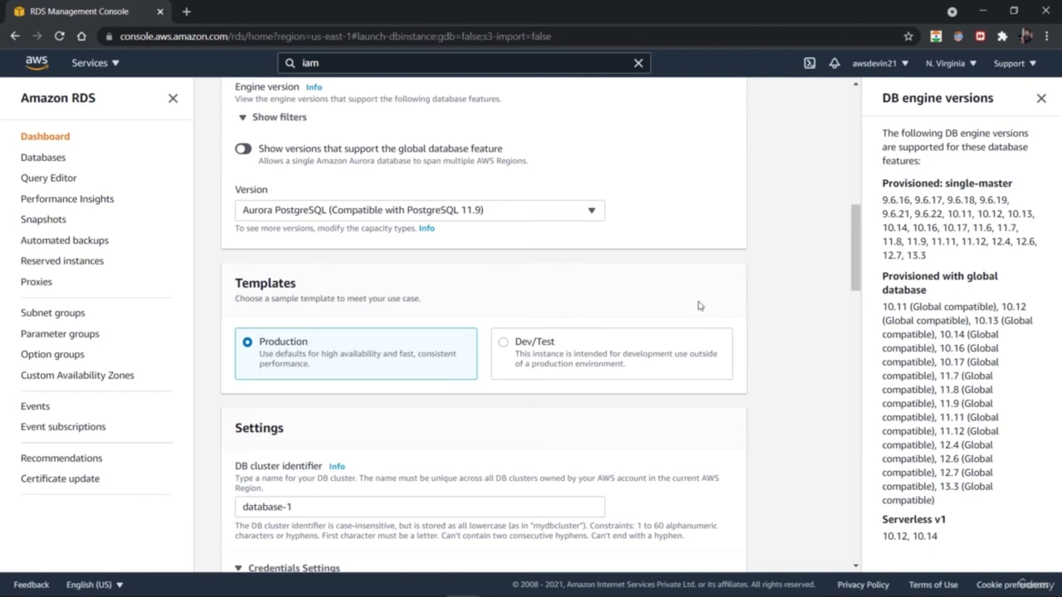
click(601, 354)
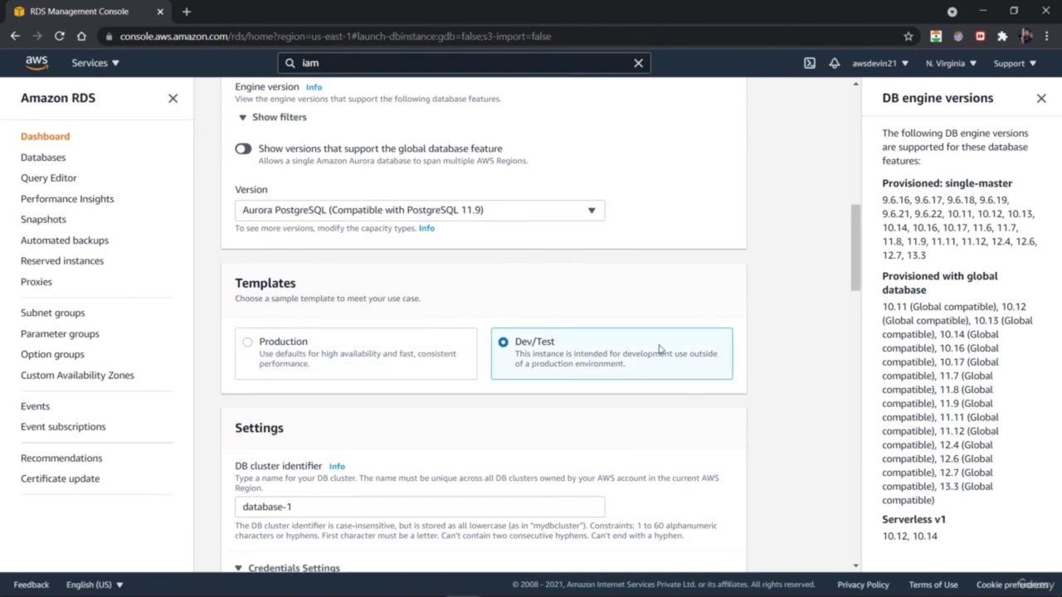
drag(859, 264, 849, 555)
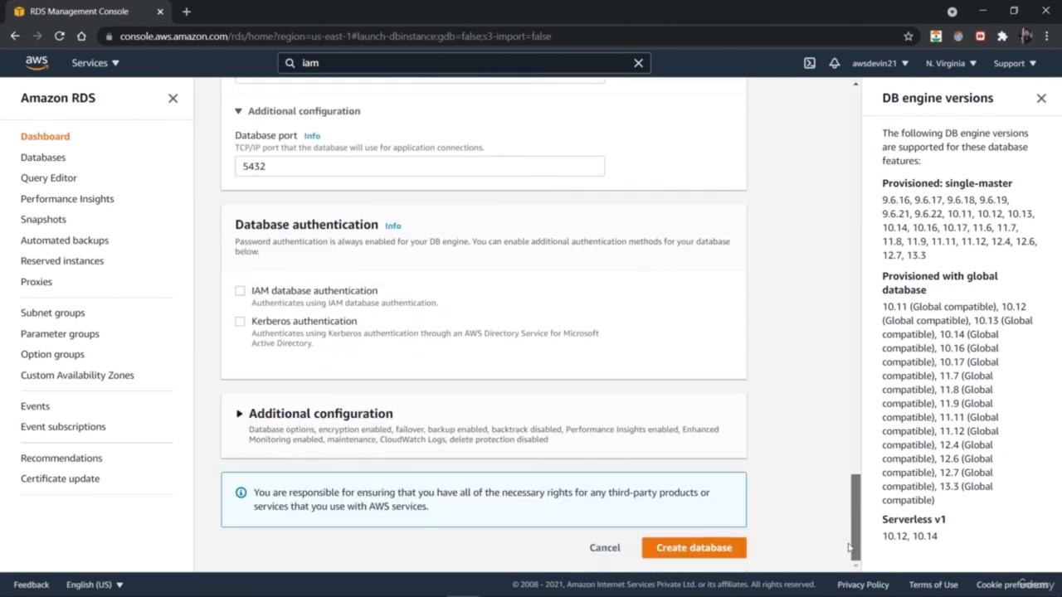
click(697, 549)
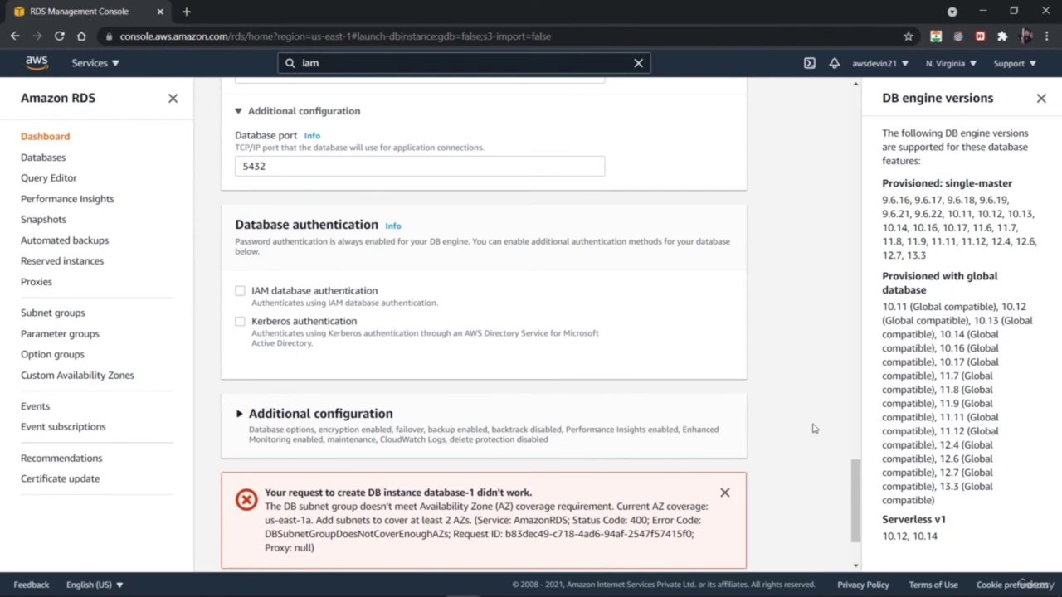
- Try again to create the database in VPC_ITinfra101 with the Create new DB Subnet Group option, dismissing the earlier error
drag(855, 495, 855, 452)
click(575, 327)
click(512, 344)
drag(855, 453, 855, 514)
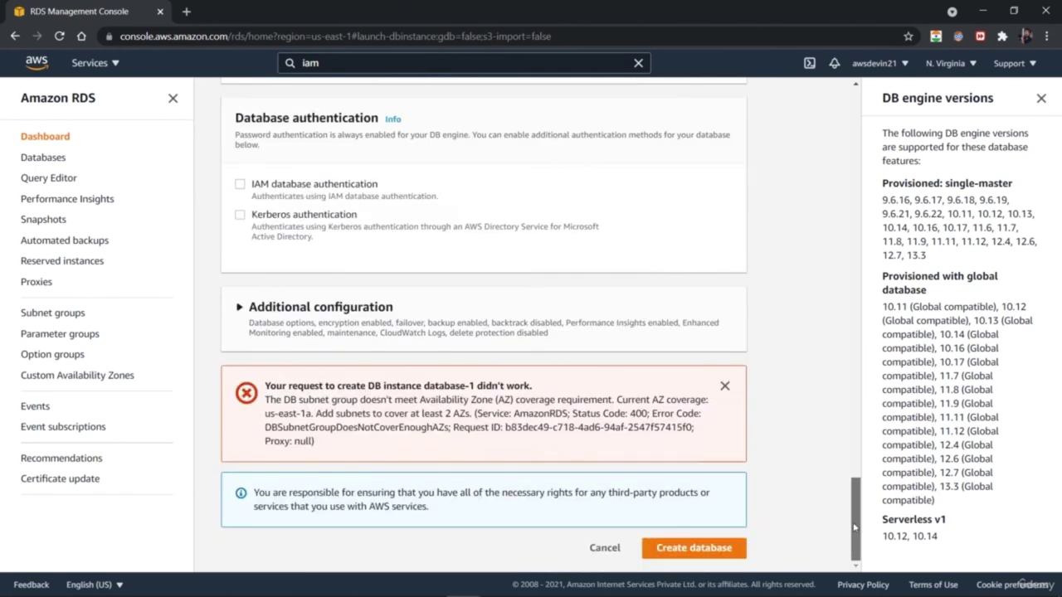
click(688, 548)
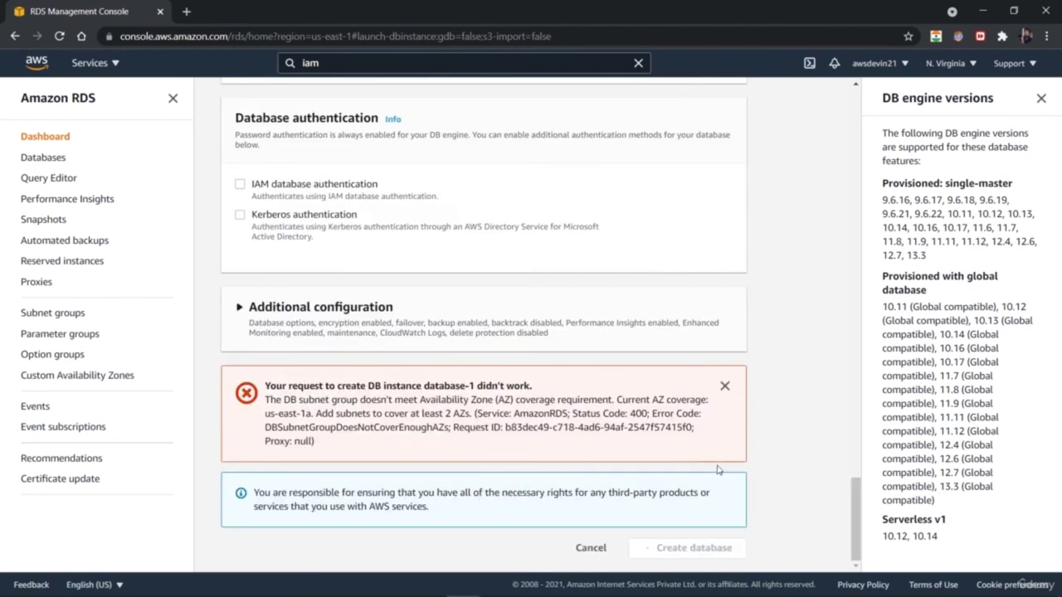
click(726, 386)
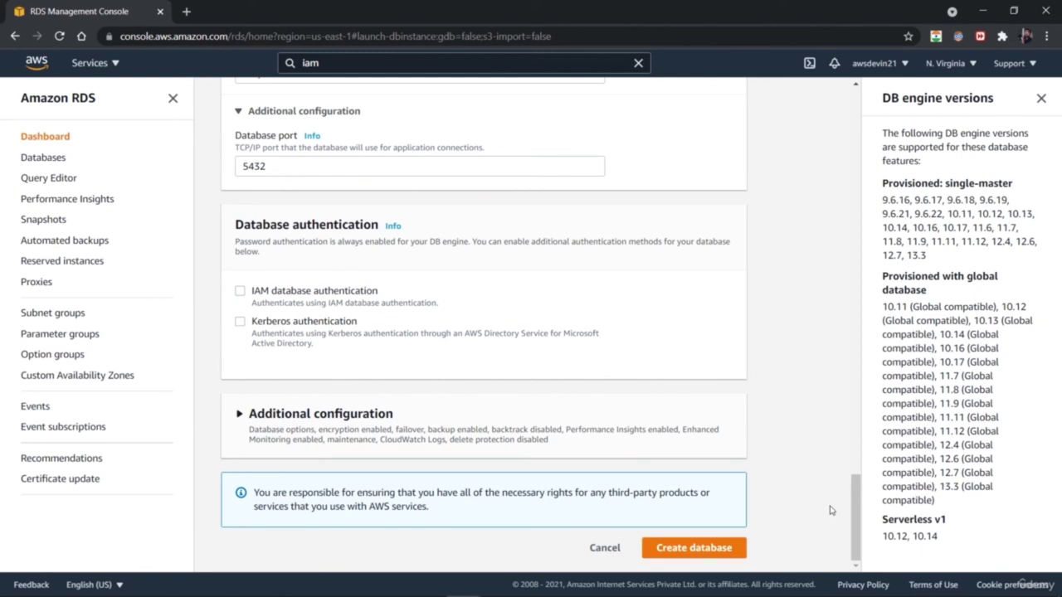
click(687, 549)
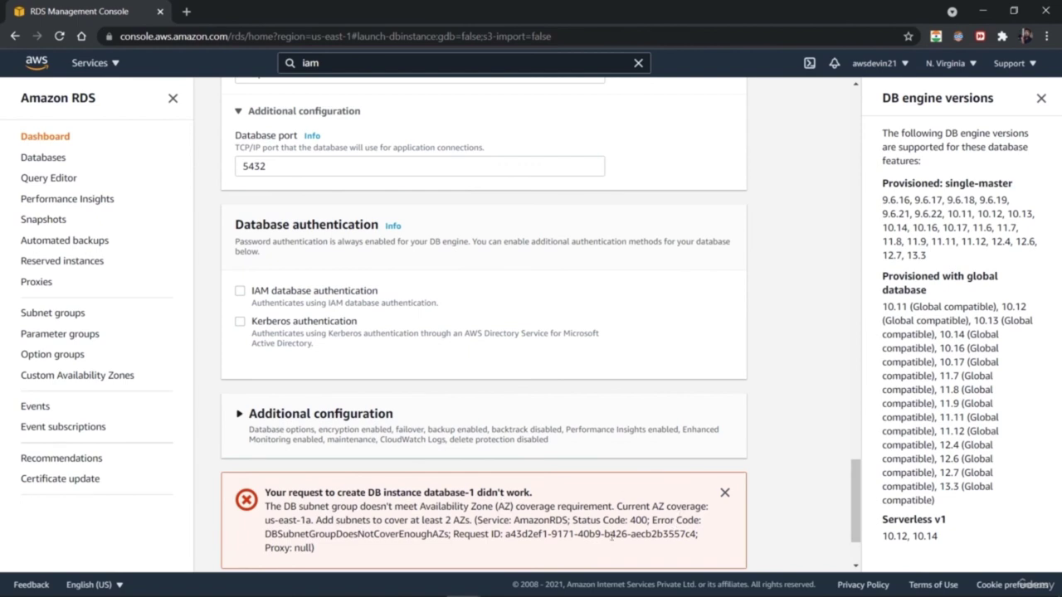
- Switch the virtual private cloud to Default VPC and create the database, dismissing the earlier error
drag(853, 512, 853, 396)
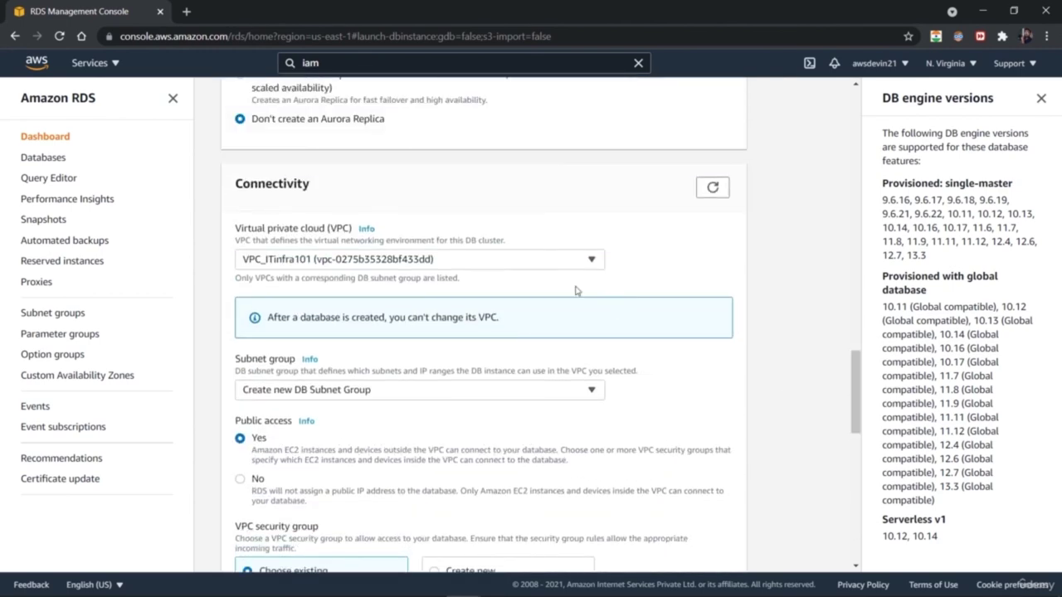
click(583, 258)
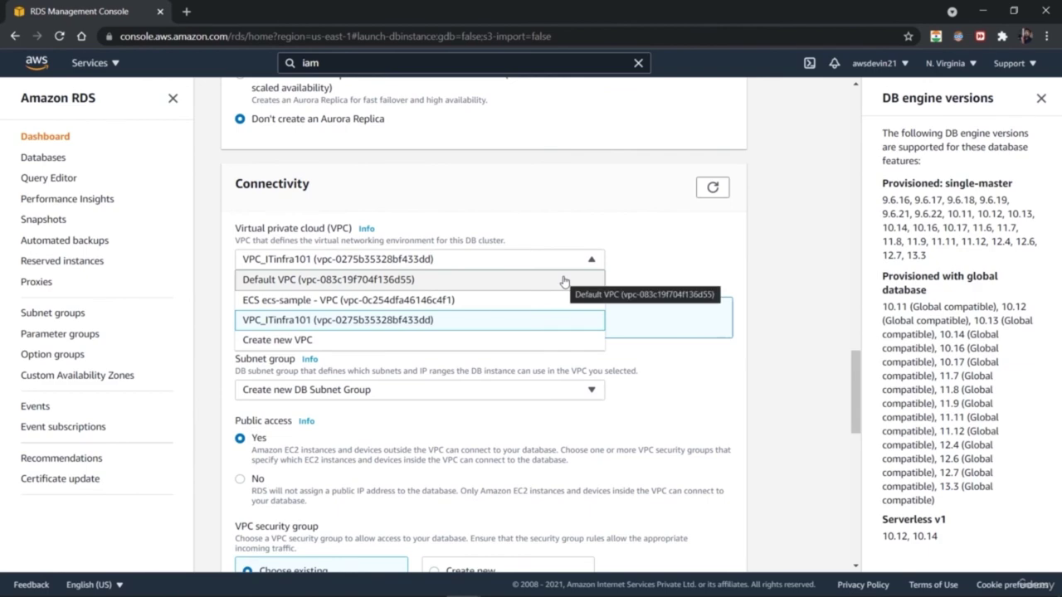
click(563, 282)
drag(857, 400, 857, 523)
click(703, 549)
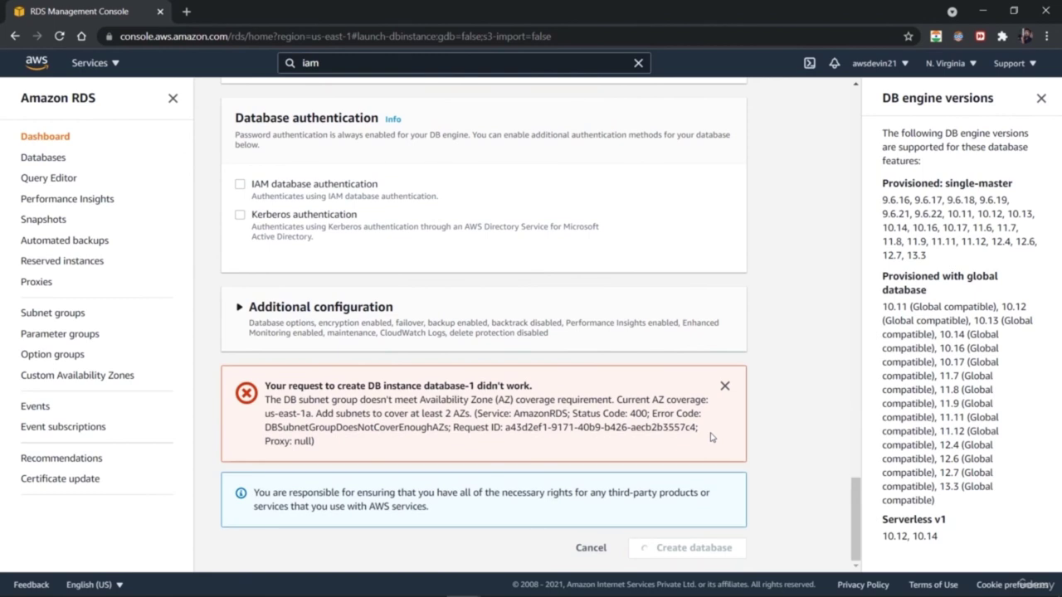
click(725, 386)
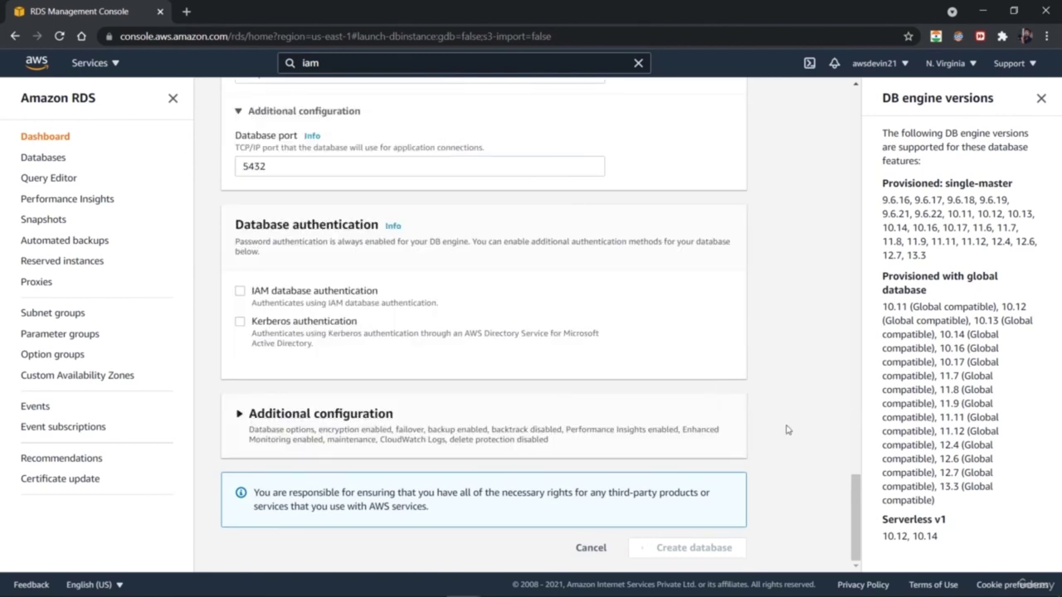
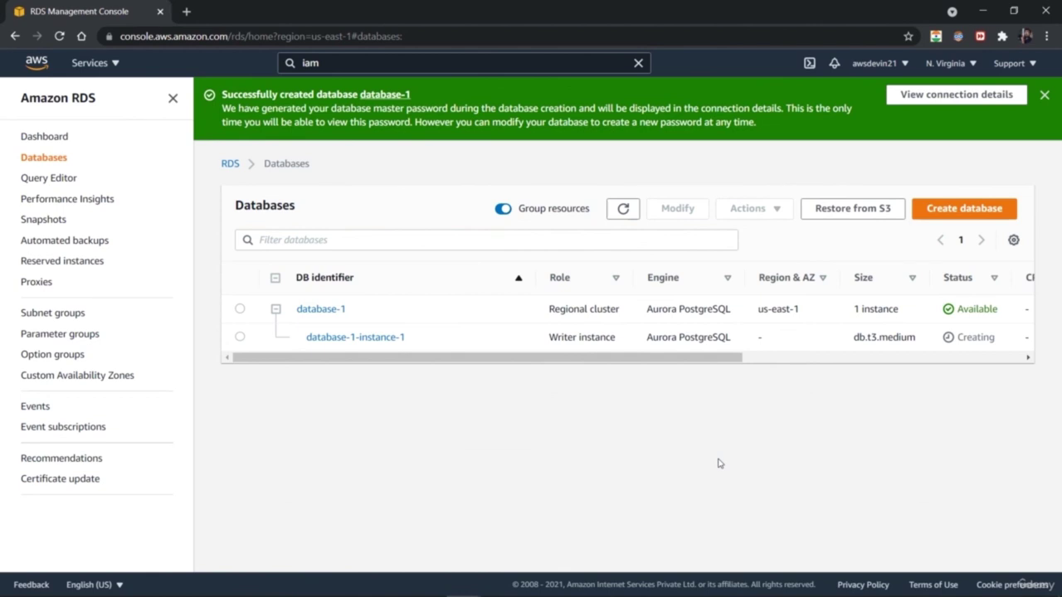
- Show the connection details of database-1 and open the linked guide about connecting to the database in a separate tab
click(984, 98)
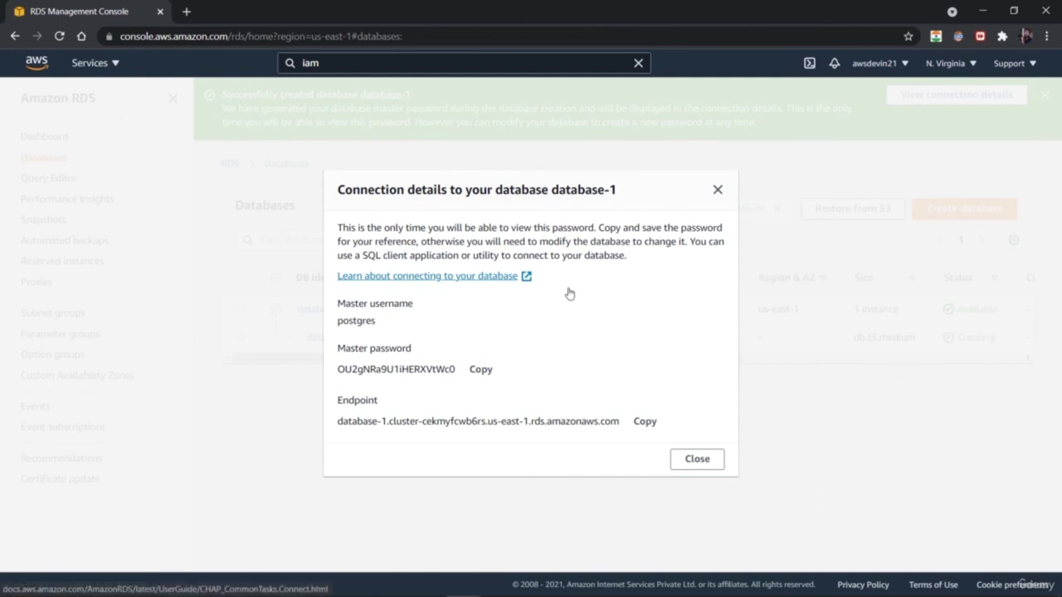
click(504, 277)
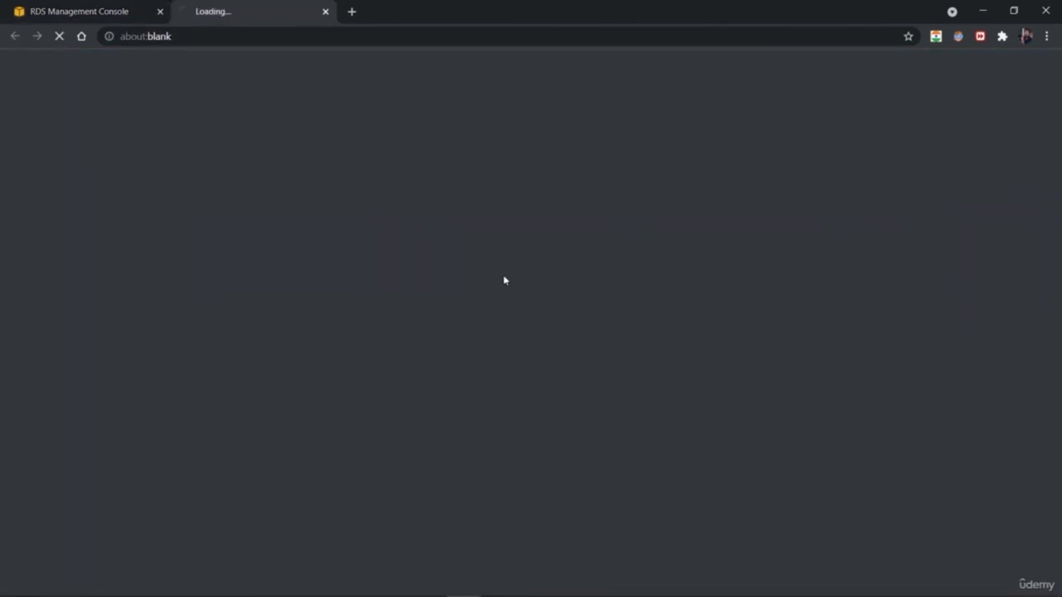
click(79, 5)
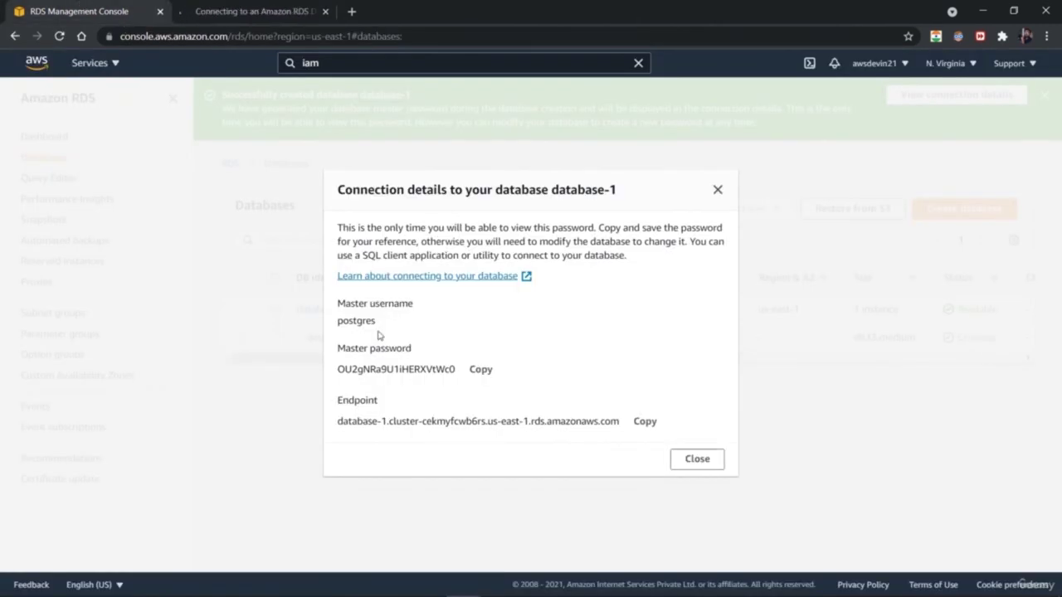
- Copy the master password and endpoint from the connection details, and load the endpoint address in a new browser tab
drag(378, 322, 340, 321)
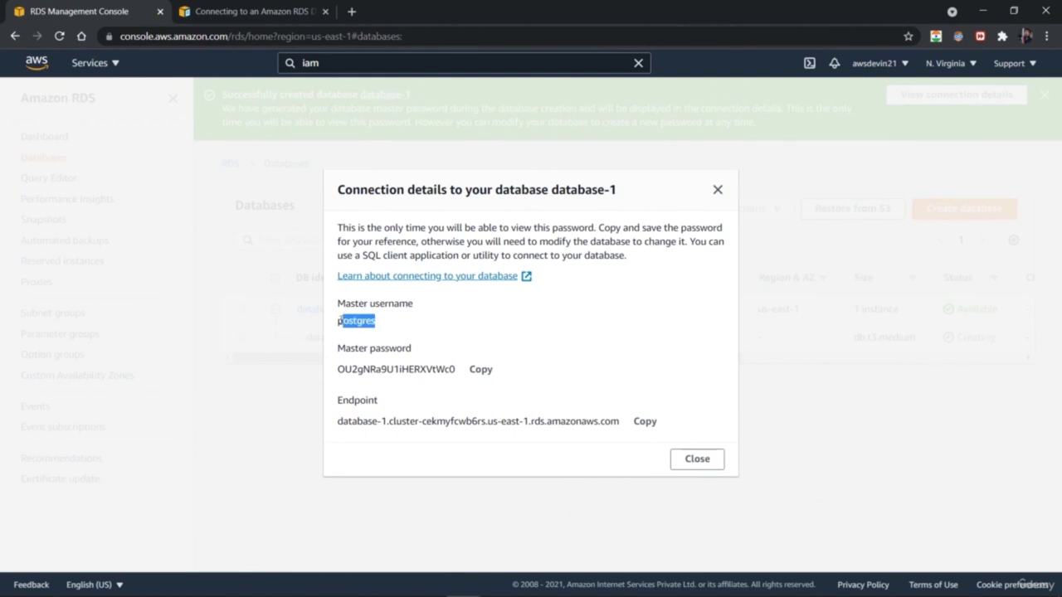
click(481, 370)
click(639, 421)
click(352, 11)
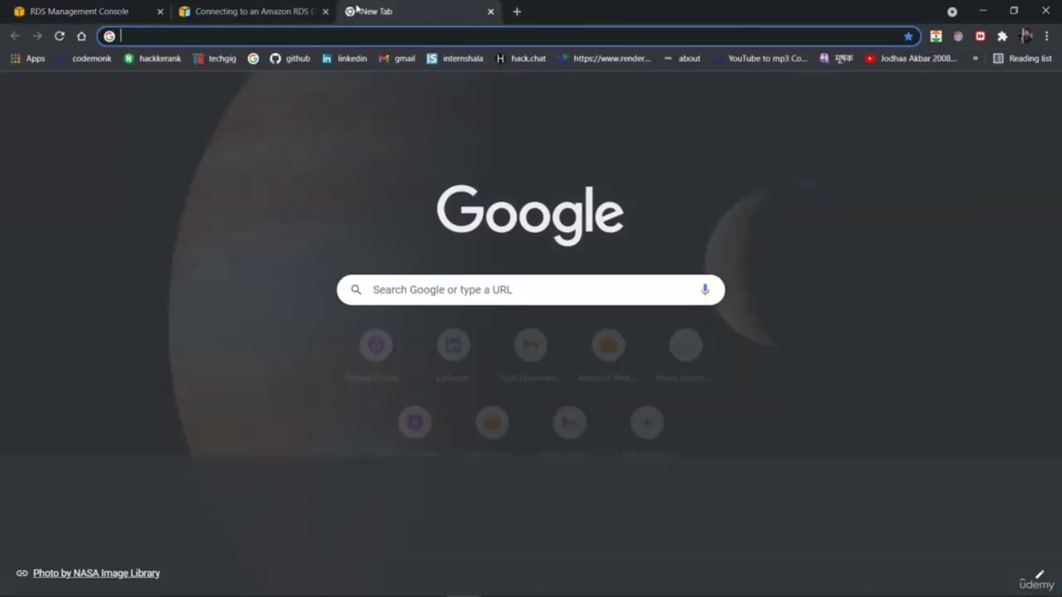
key(ctrl+v)
key(ctrl+1)
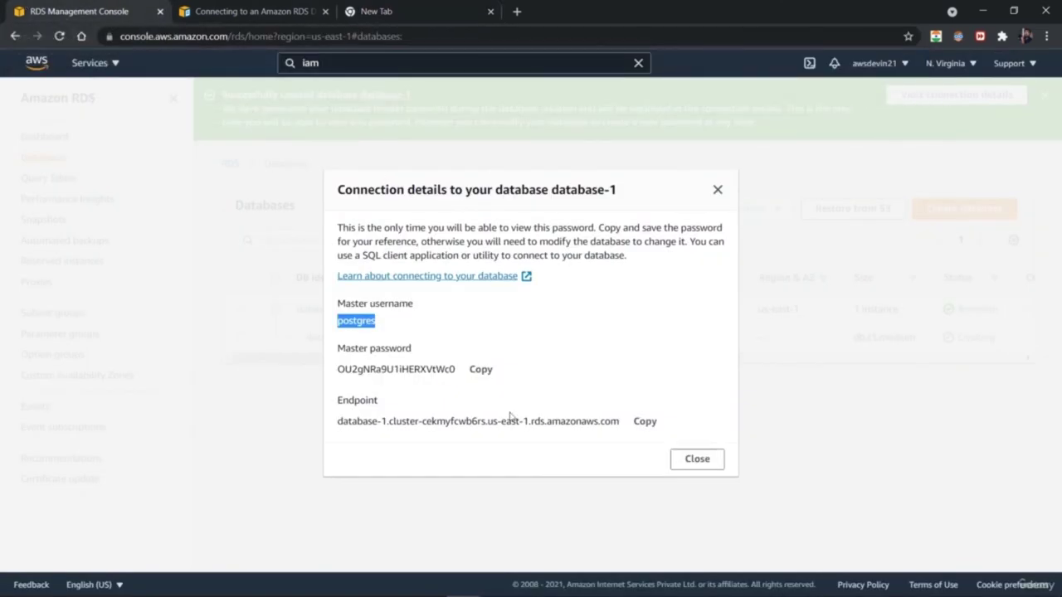
click(482, 371)
click(482, 371)
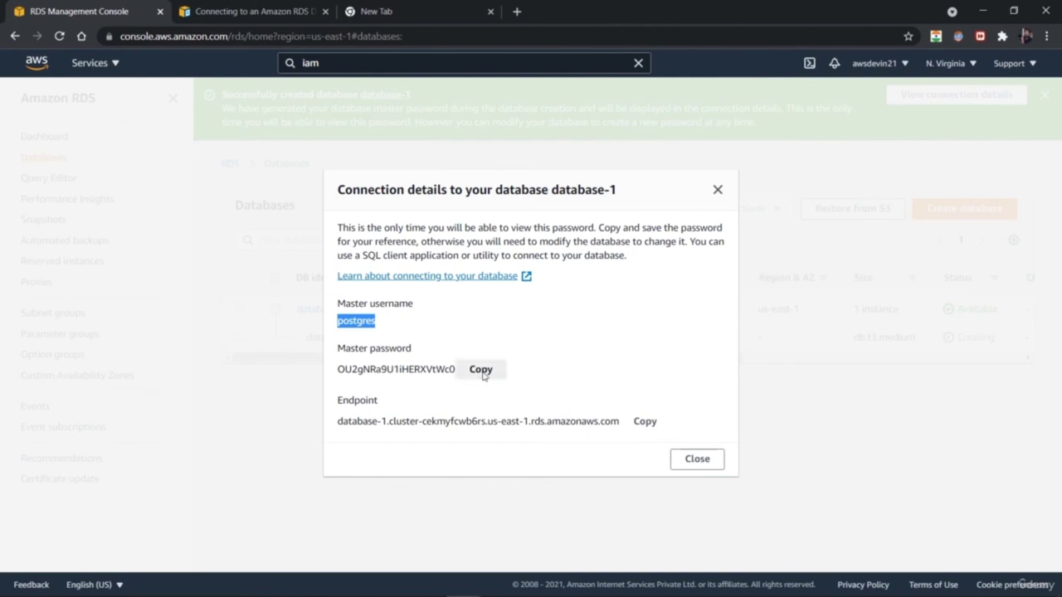
click(415, 12)
key(Return)
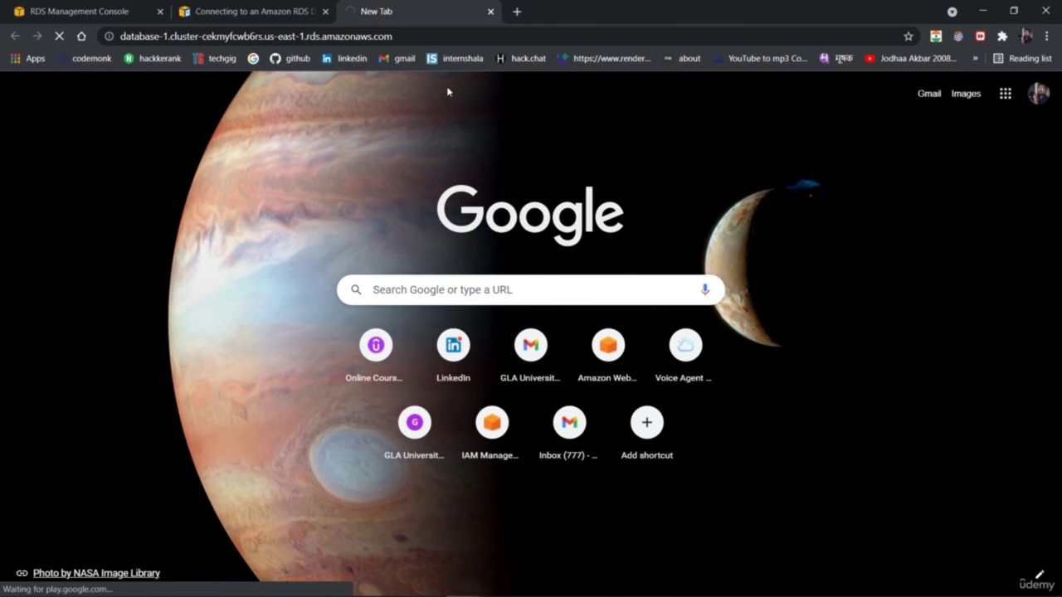
- Close the connection details and check whether the endpoint page loads before returning to the database list
click(70, 9)
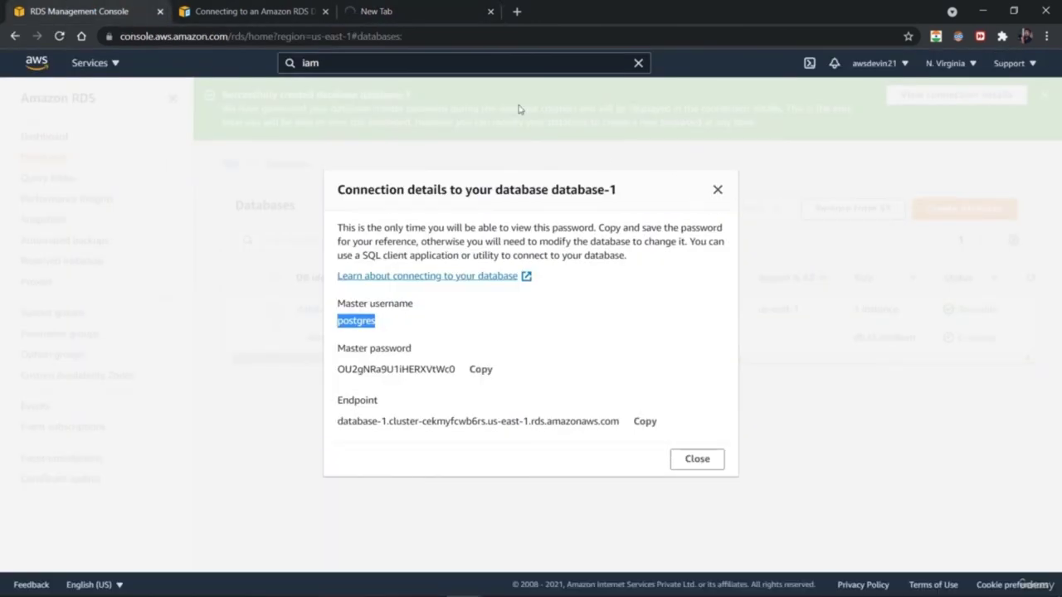
click(390, 11)
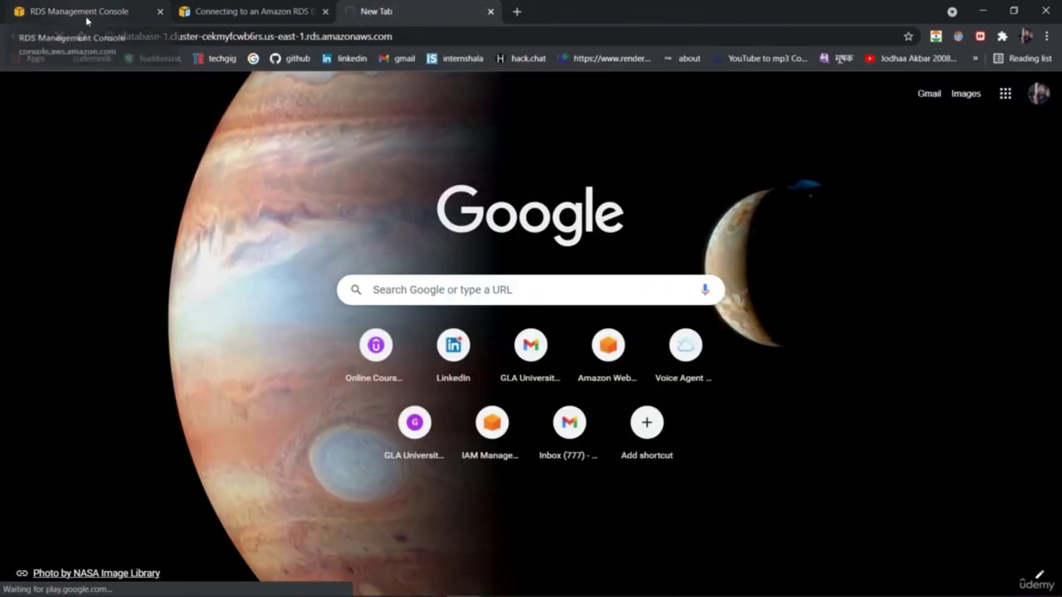
click(83, 15)
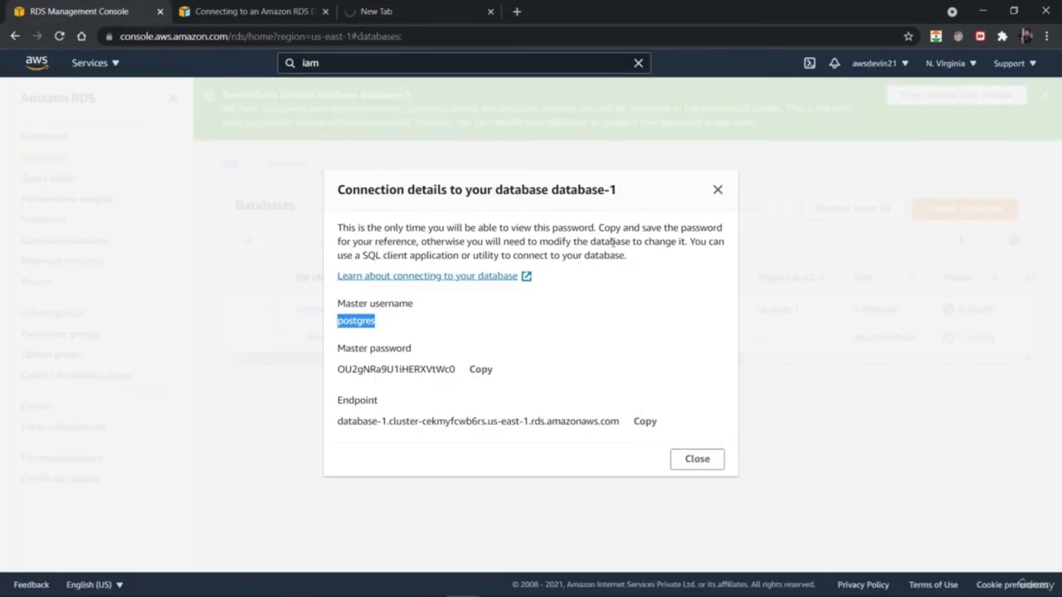
click(716, 190)
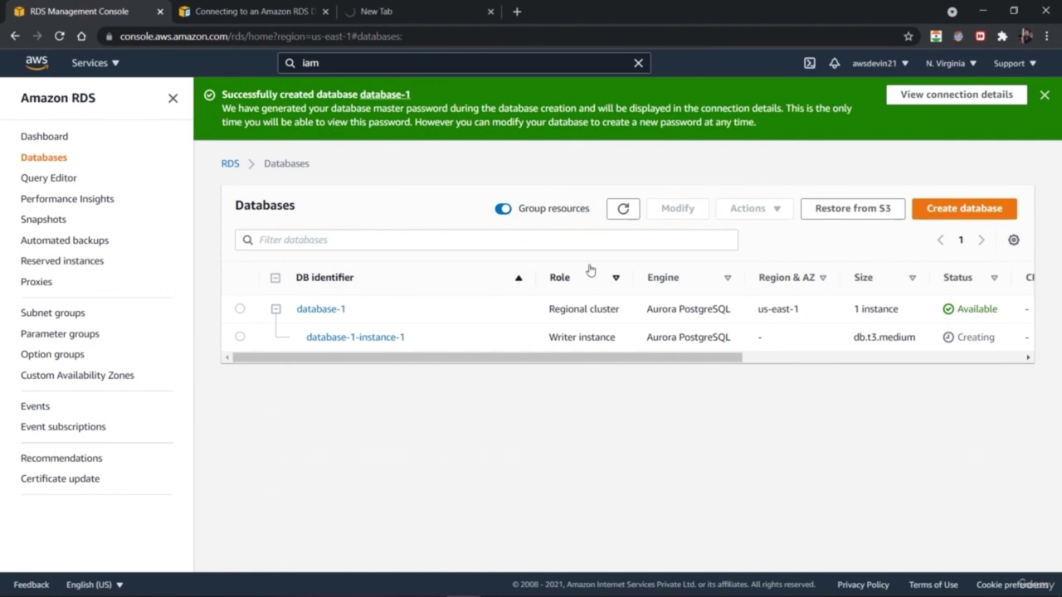
click(442, 15)
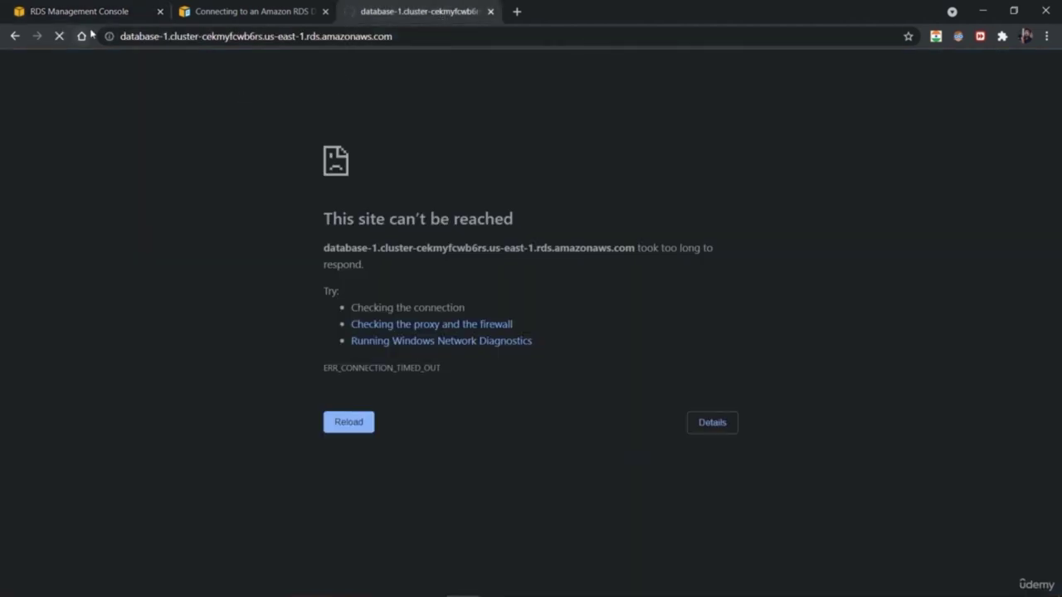
click(119, 12)
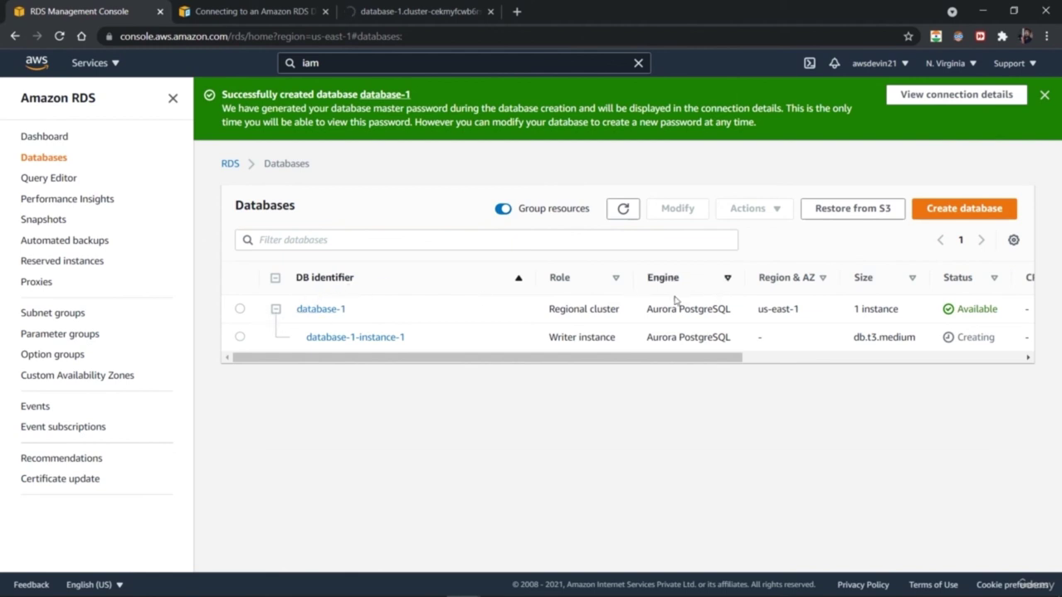
- Review the actions available for the database-1 cluster and for its writer instance database-1-instance-1
click(240, 309)
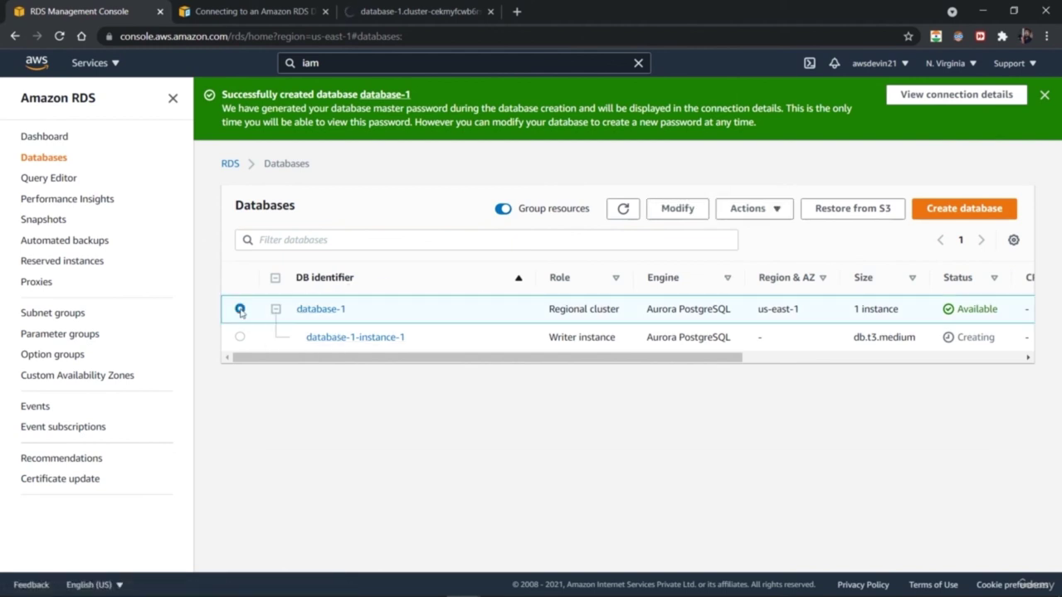
click(775, 210)
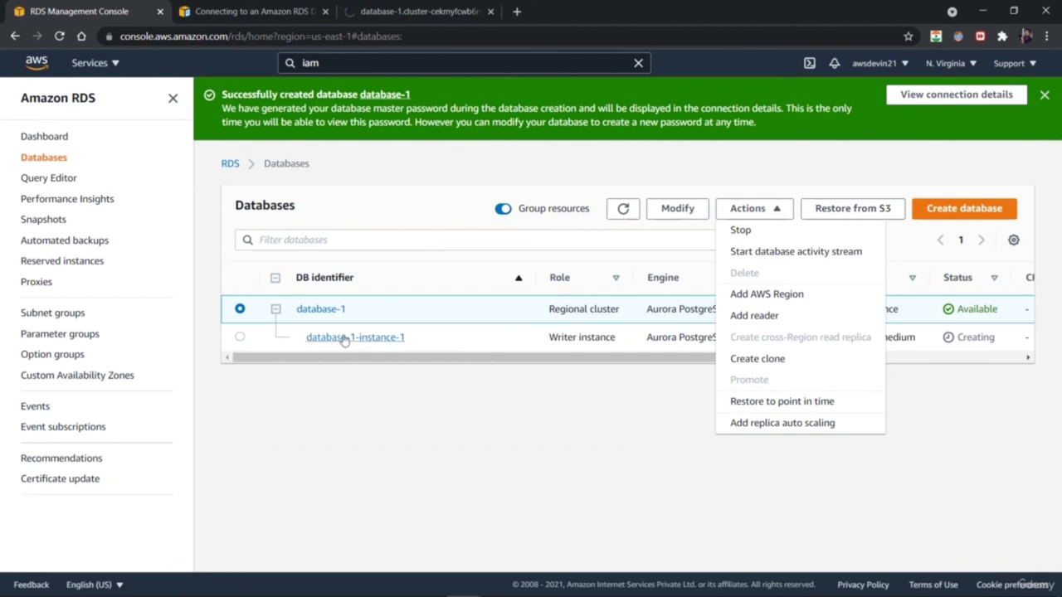
click(240, 338)
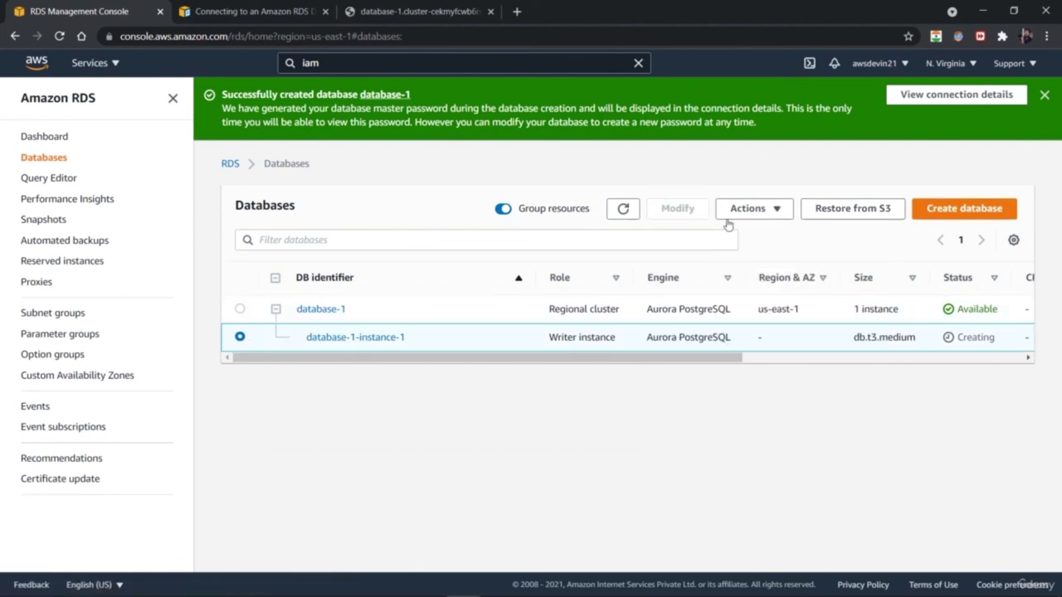
click(755, 208)
click(784, 214)
- Open database-1-instance-1 and review its endpoint, networking and security details
click(352, 339)
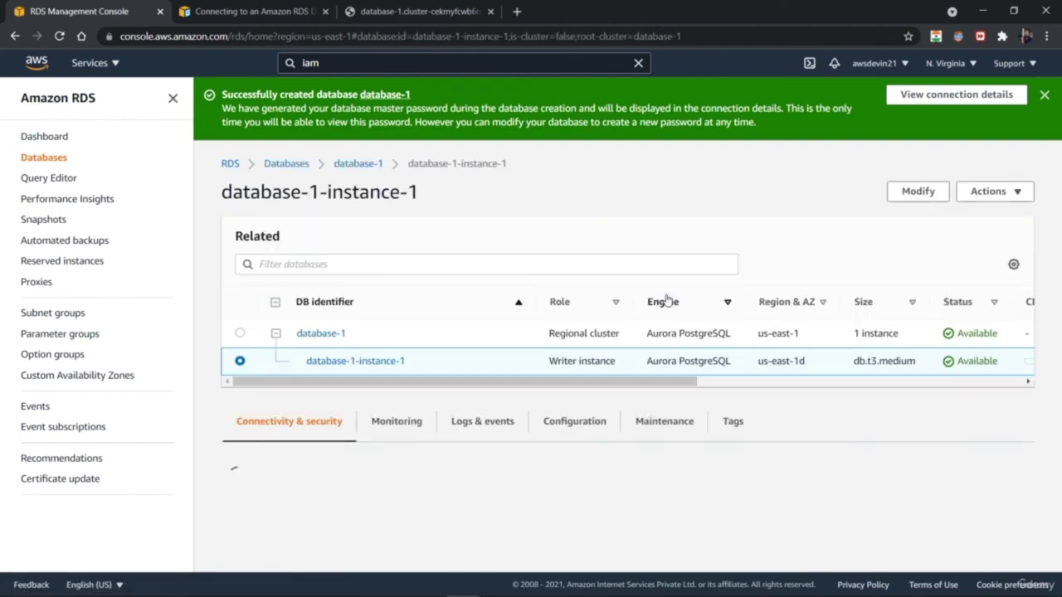
scroll(1059, 398, down, 4)
scroll(1060, 398, down, 1)
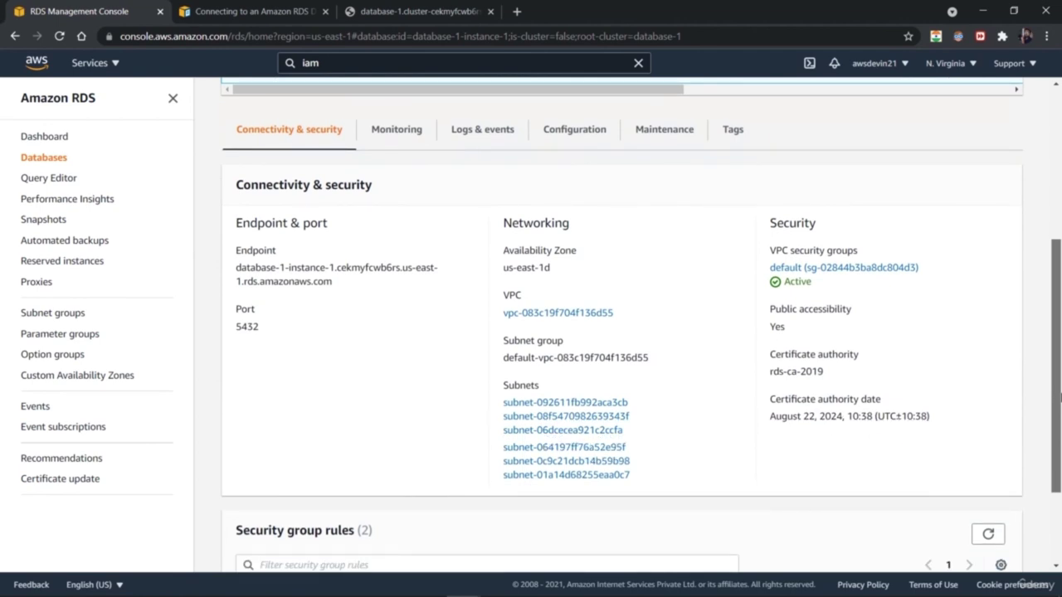
drag(1060, 398, 1060, 298)
- Examine the CloudWatch monitoring graphs of database-1-instance-1
click(396, 319)
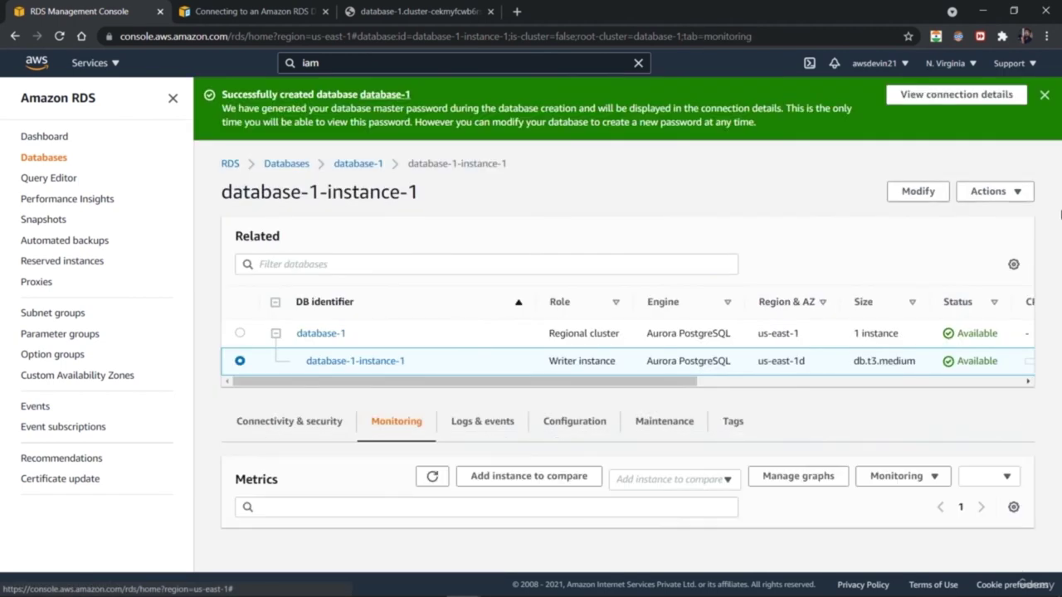
drag(1060, 220, 1060, 401)
scroll(1059, 401, down, 1)
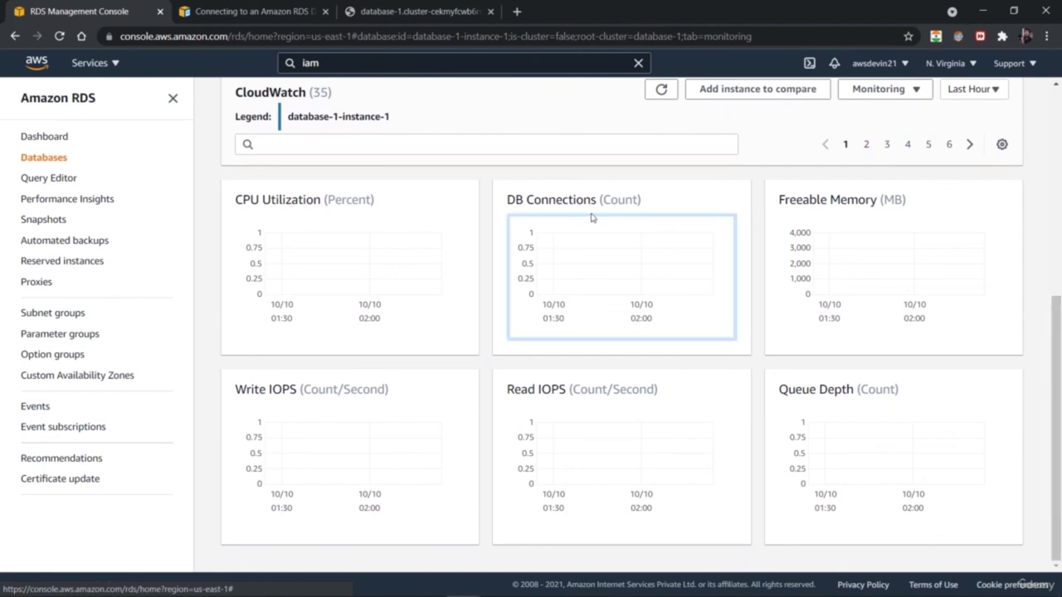
drag(1053, 323, 1052, 201)
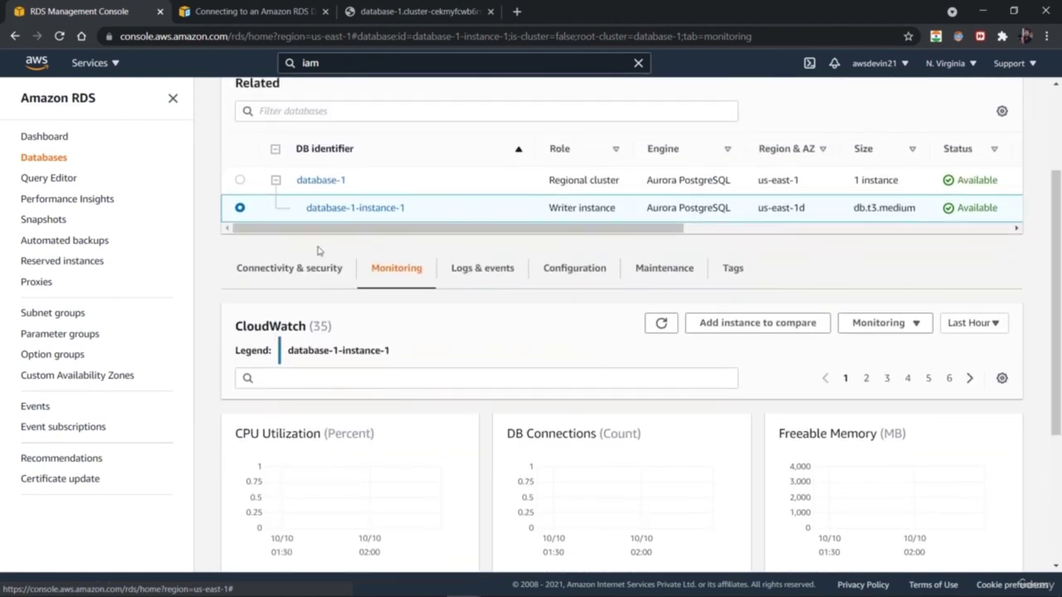
- Look through the logs and events, configuration and maintenance information of database-1-instance-1
click(489, 266)
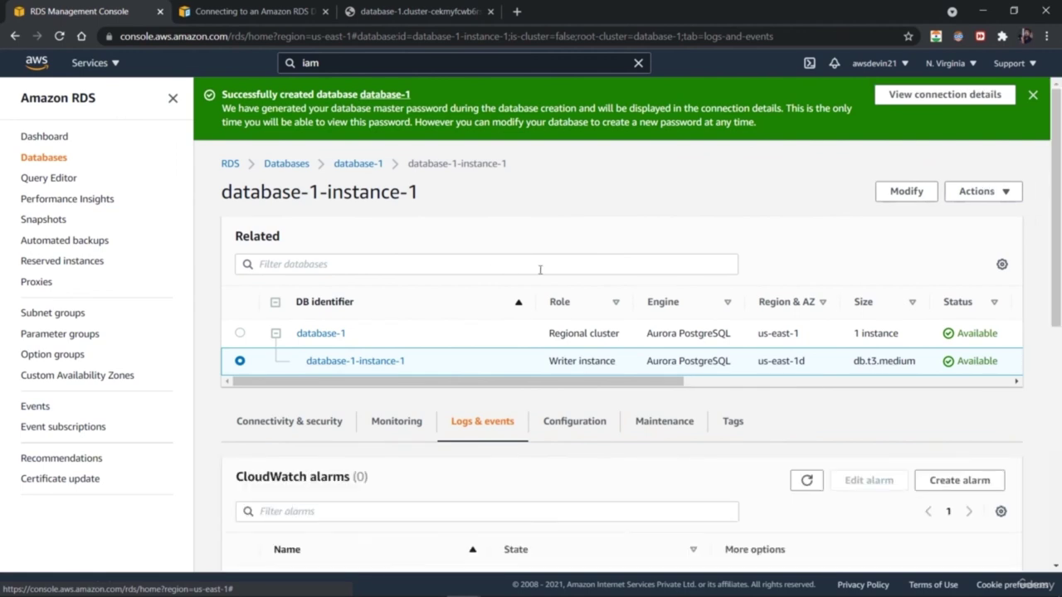
click(583, 424)
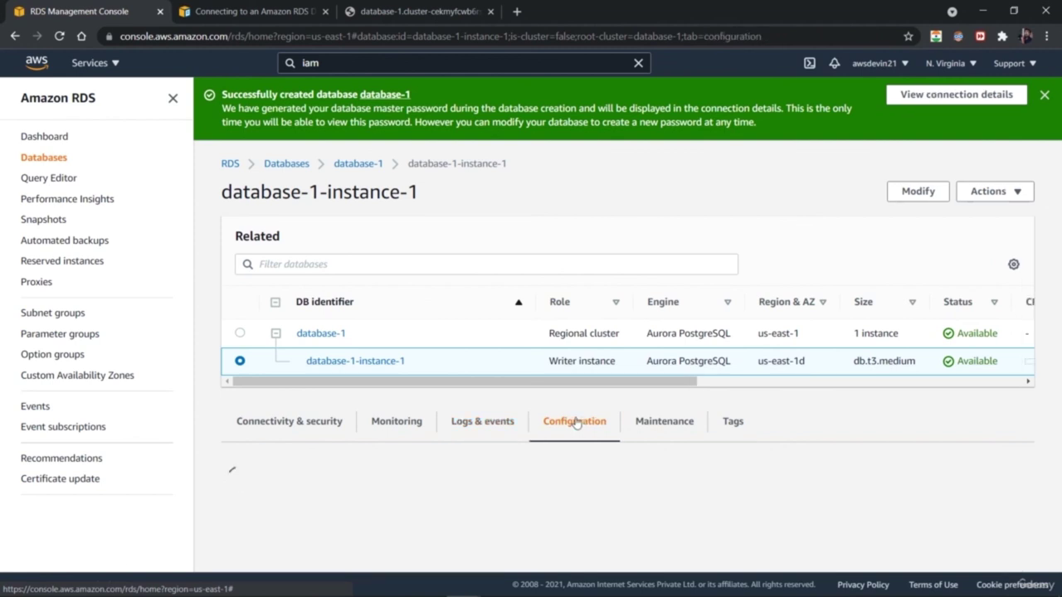
click(676, 427)
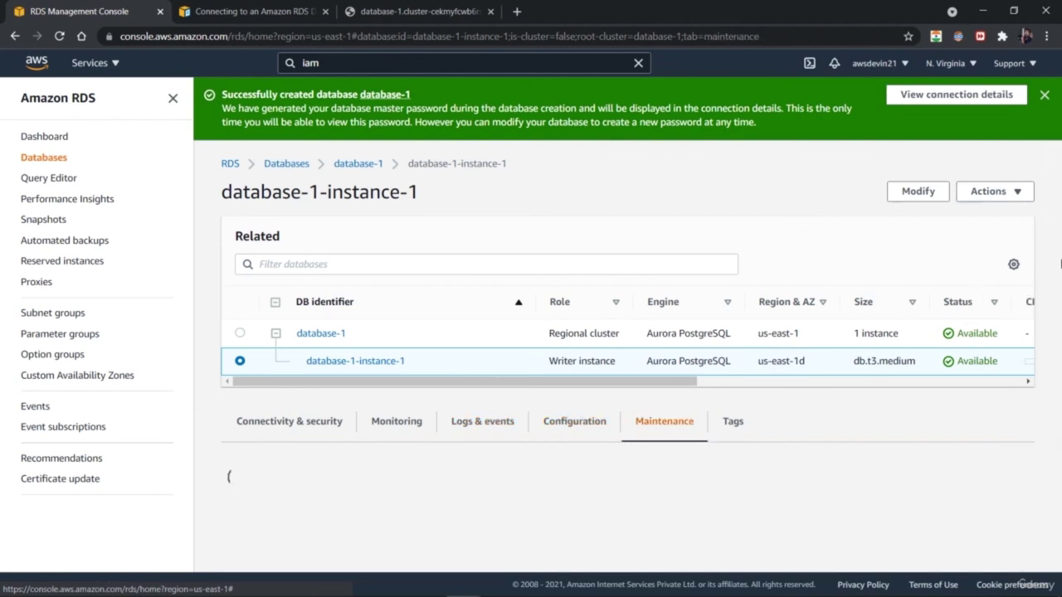
scroll(1060, 235, down, 2)
scroll(338, 343, up, 2)
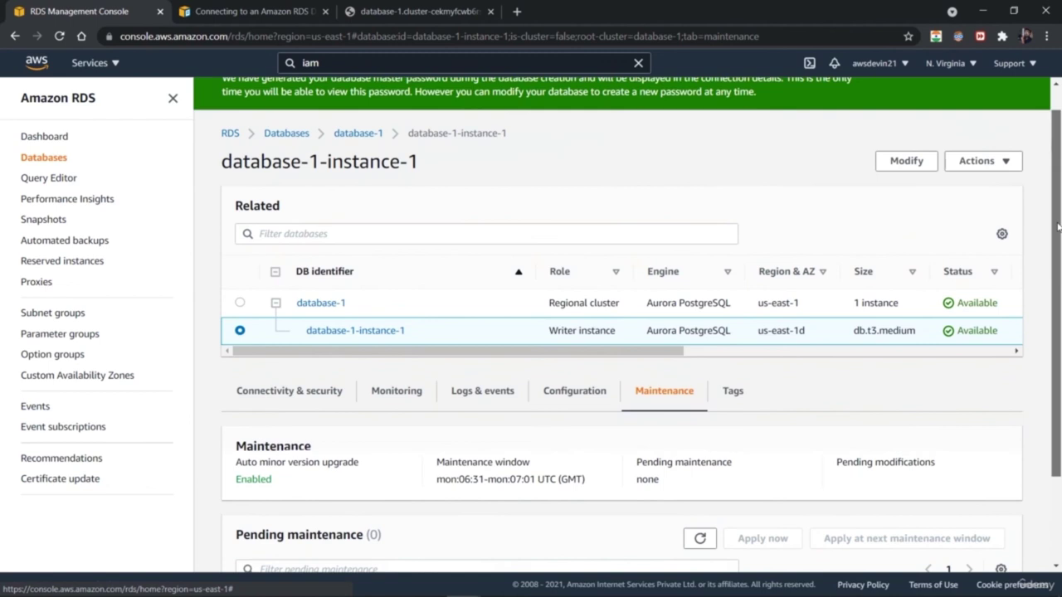
- Return to the connectivity and security details of database-1-instance-1, and check the Query Editor's requirements
click(268, 435)
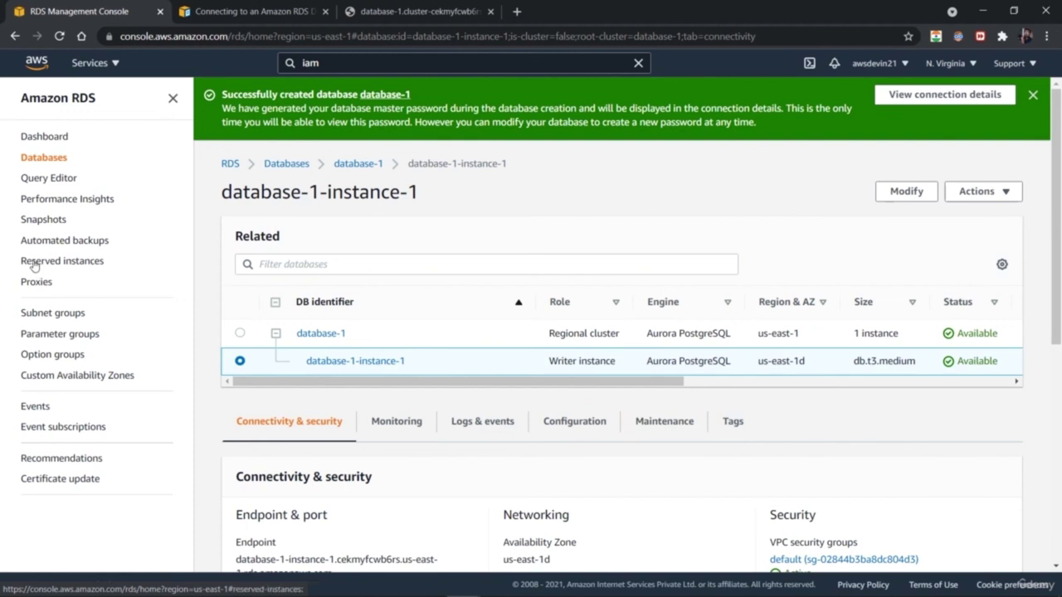
click(65, 185)
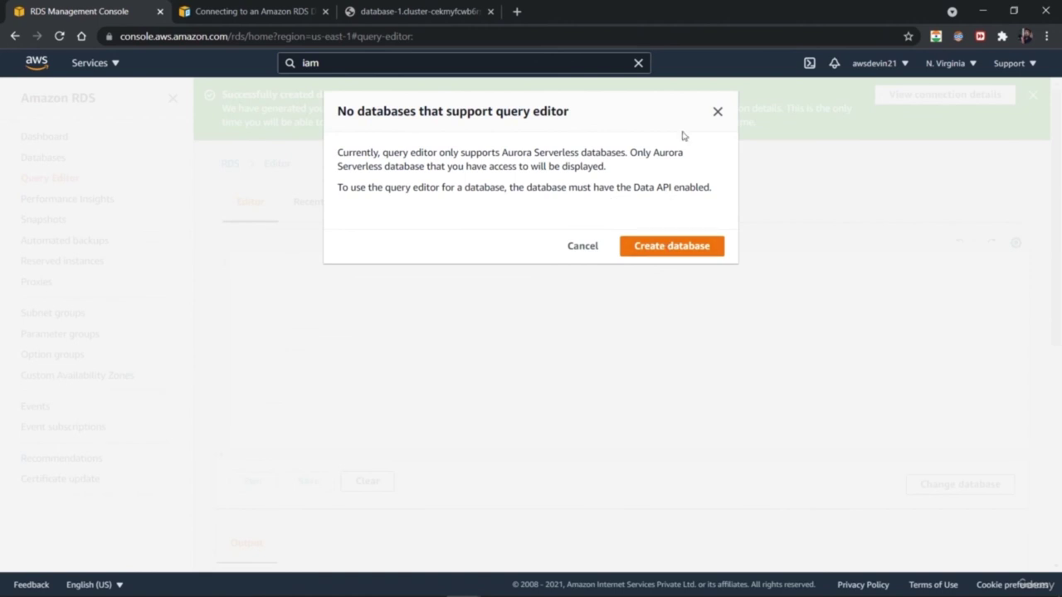
click(718, 112)
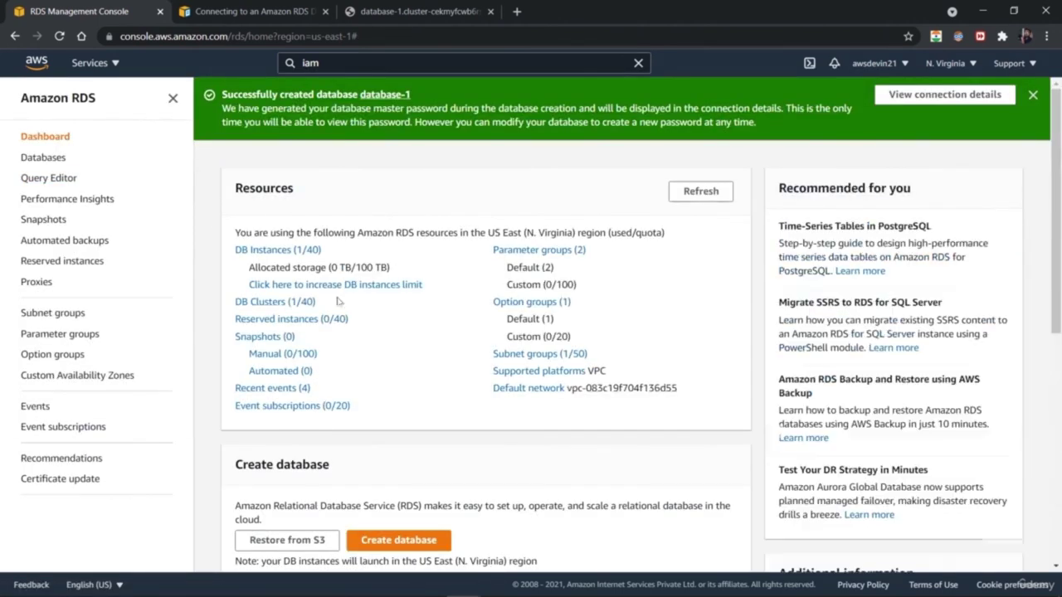
- Examine the Performance Insights counter metrics and database load of database-1-instance-1
click(97, 203)
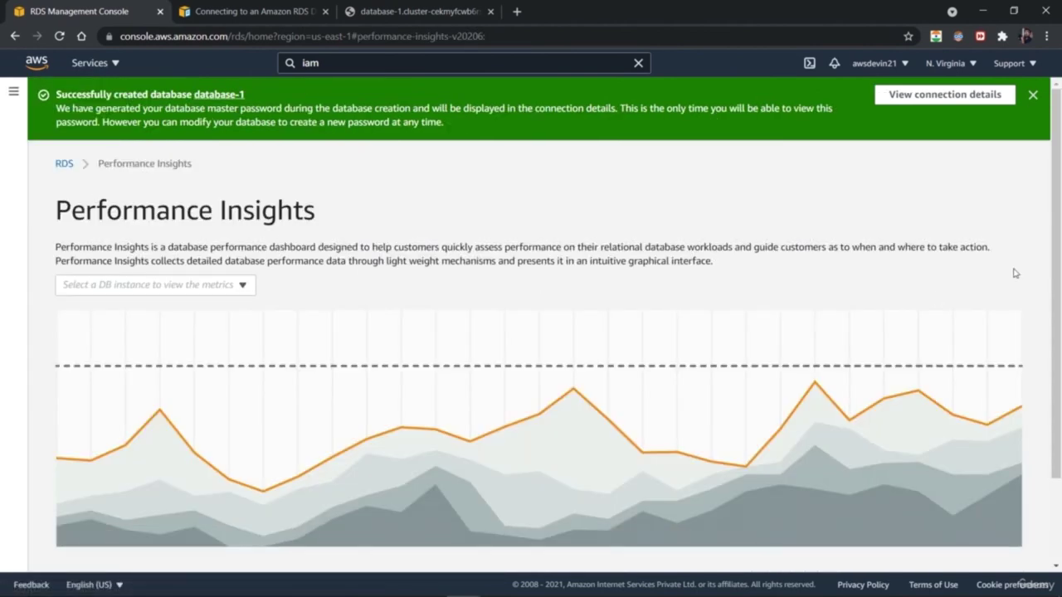
scroll(580, 315, down, 2)
scroll(248, 333, up, 3)
click(234, 286)
click(209, 336)
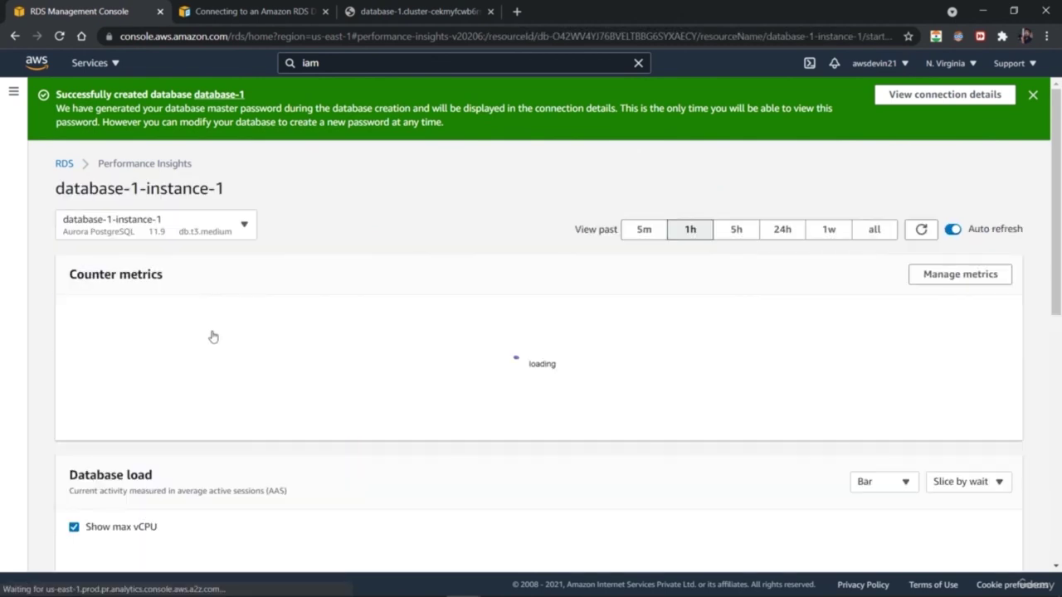
drag(1060, 207, 1060, 166)
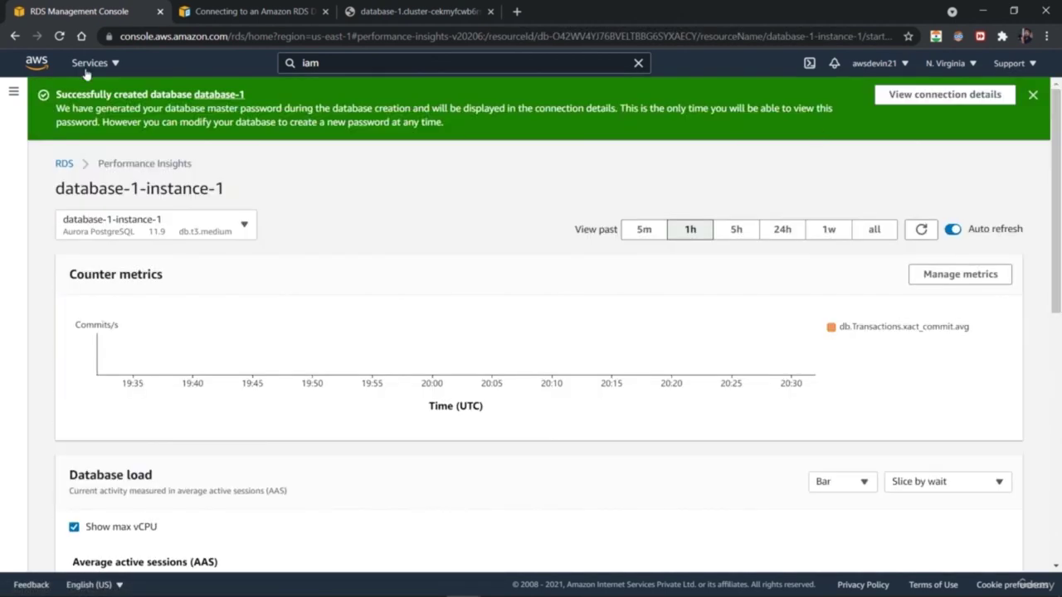
- Look through the manual, system, shared, public and backup service snapshots and the exports in Amazon S3
click(14, 91)
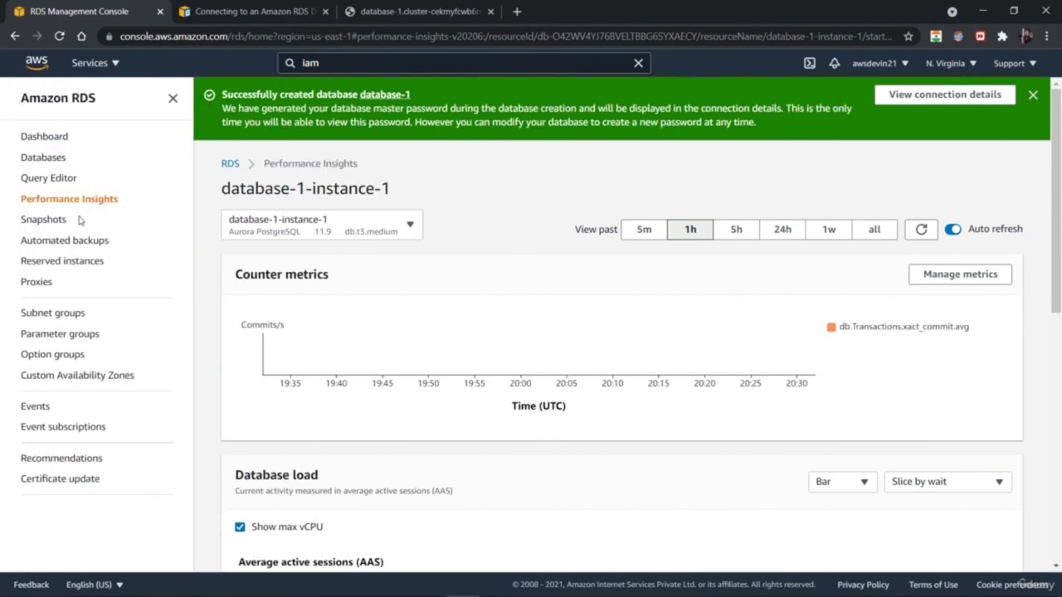
click(43, 220)
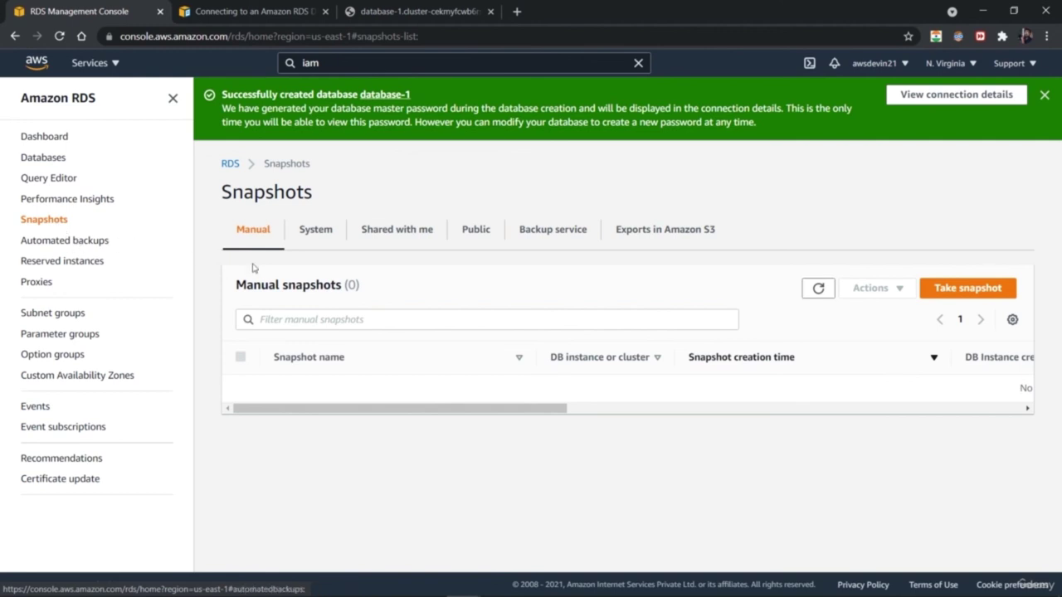
click(315, 238)
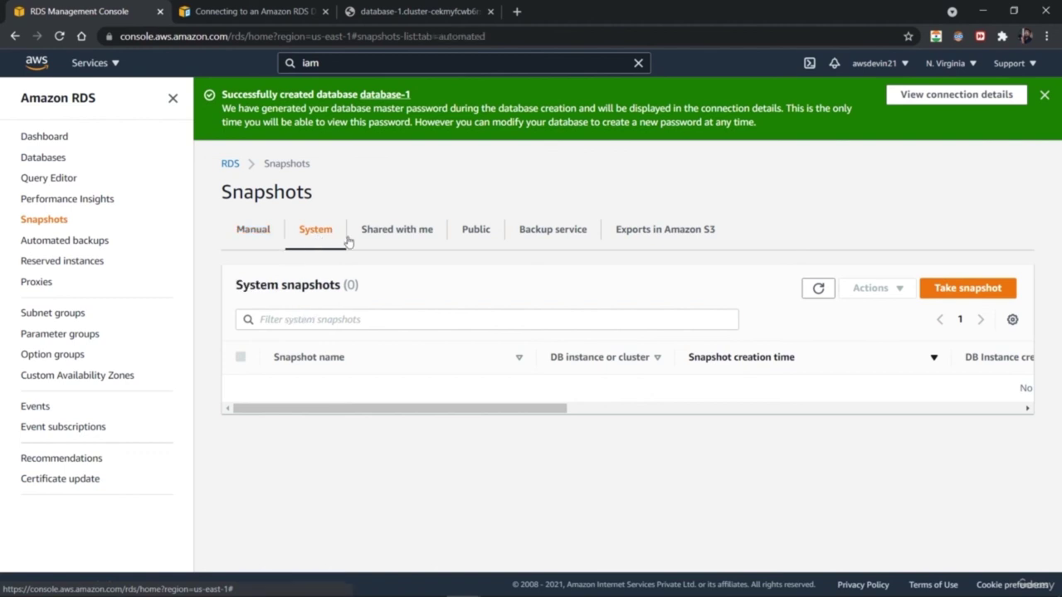
click(407, 233)
click(472, 231)
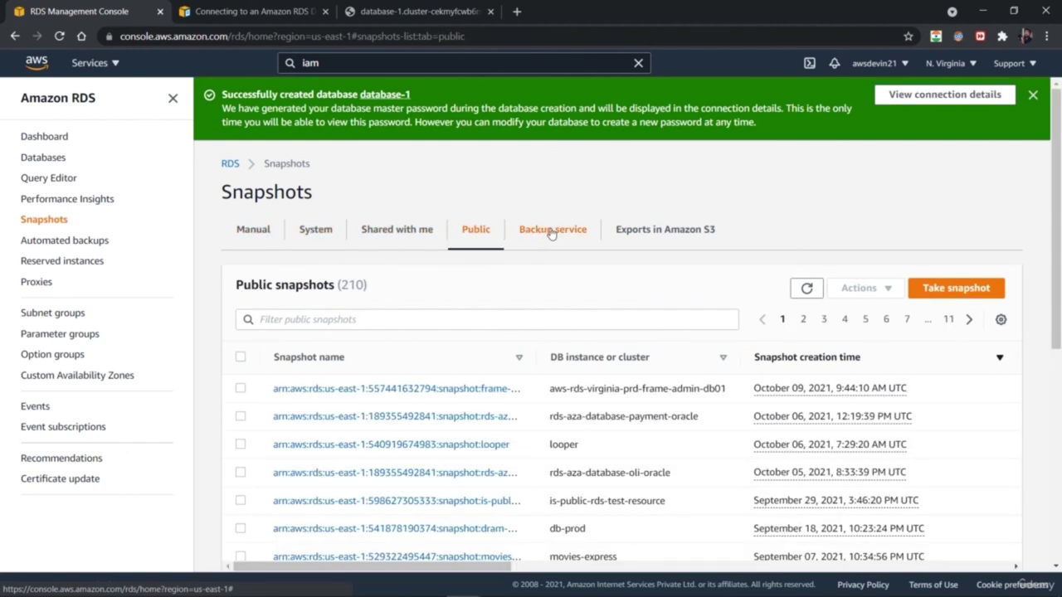
click(553, 234)
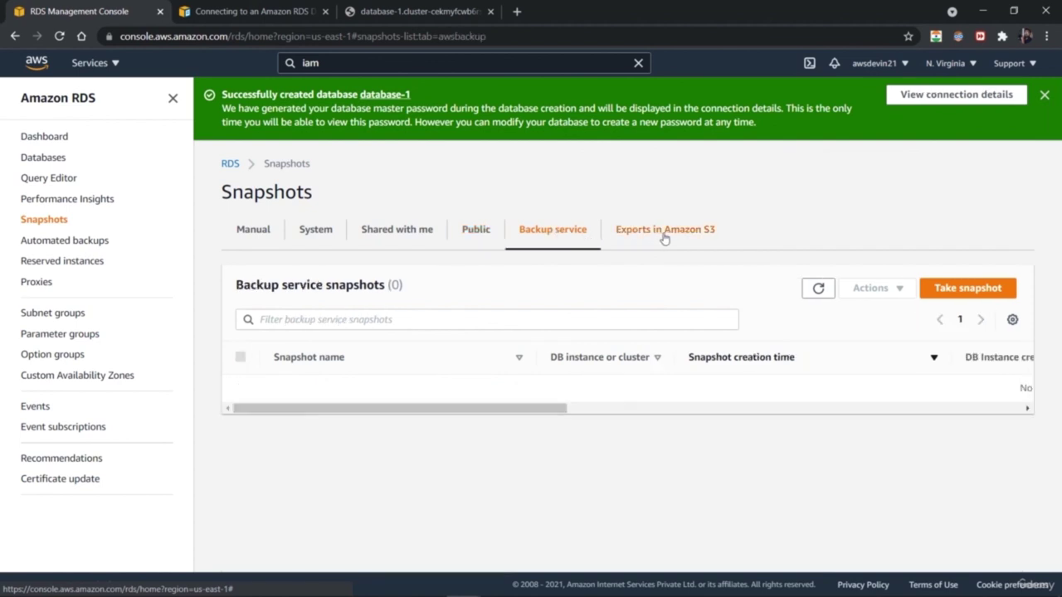
click(668, 237)
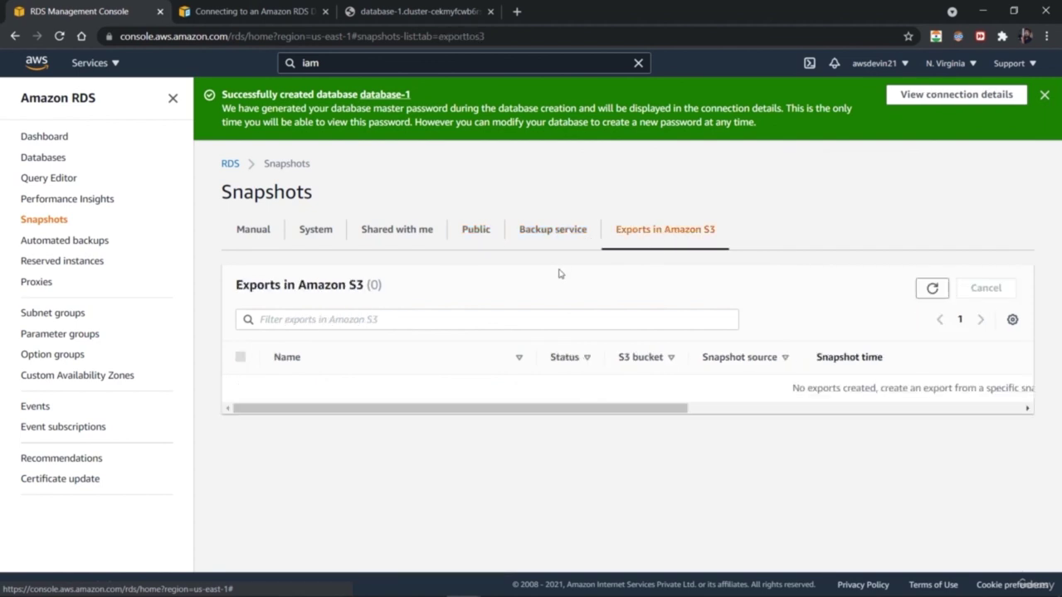
- Look through the automated backups, reserved instances and proxies pages
click(68, 242)
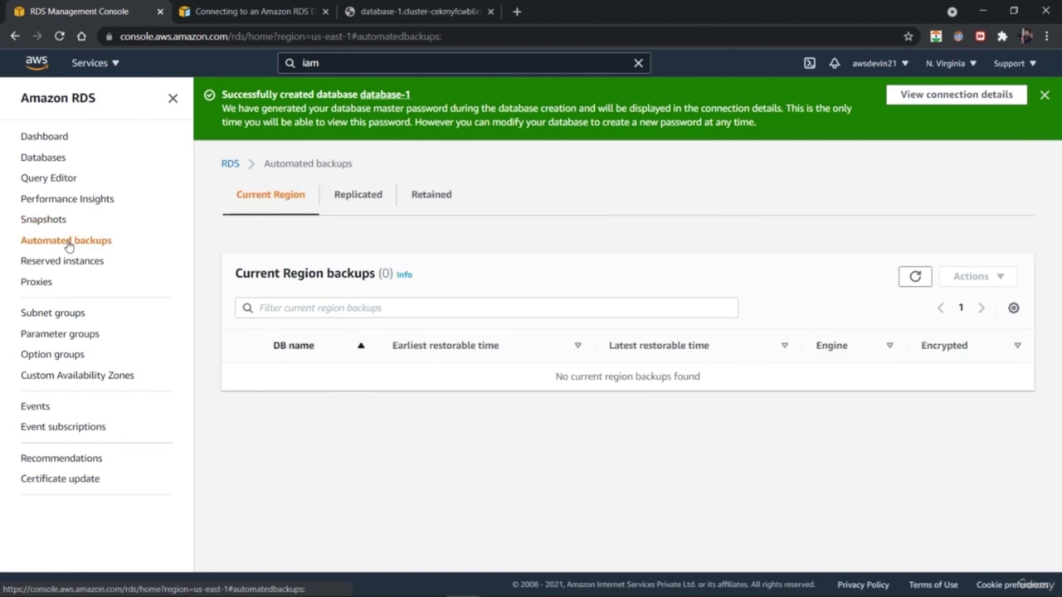
click(66, 262)
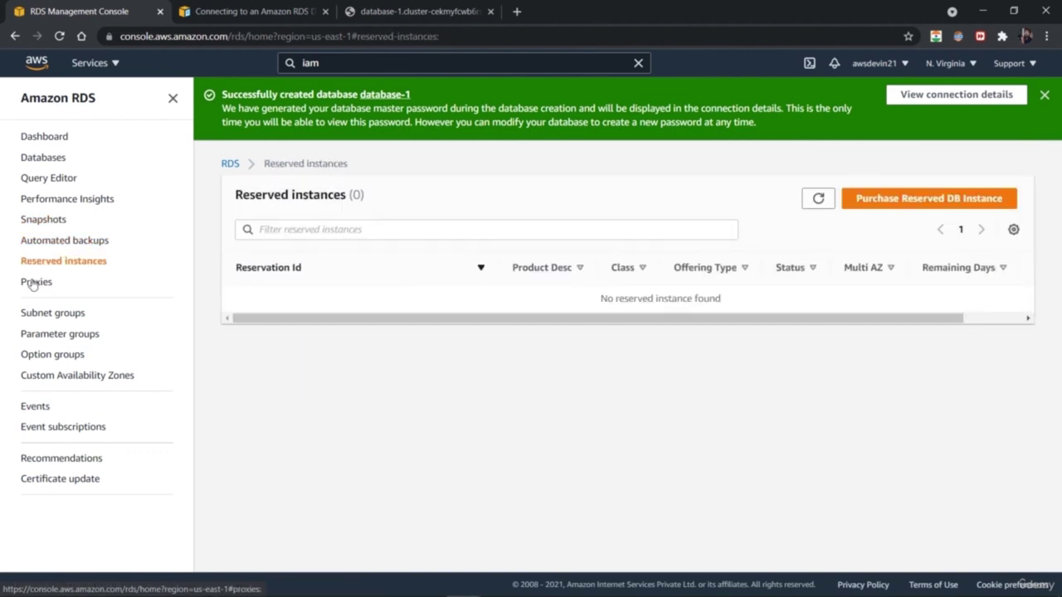
click(38, 282)
- Open the database-1 cluster for modification and review its engine versions, backup and log export settings
click(58, 160)
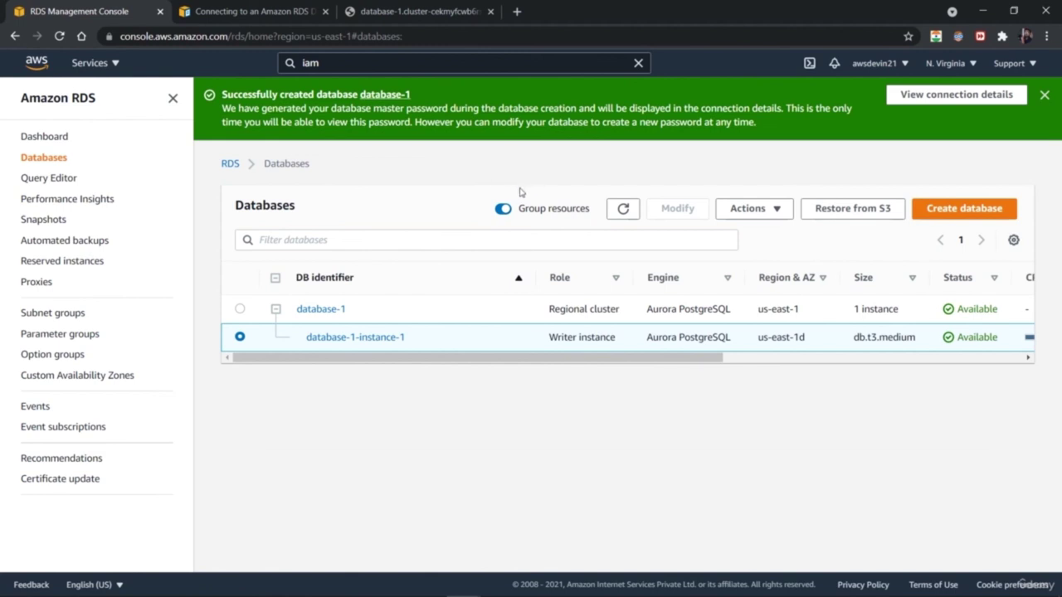
click(312, 309)
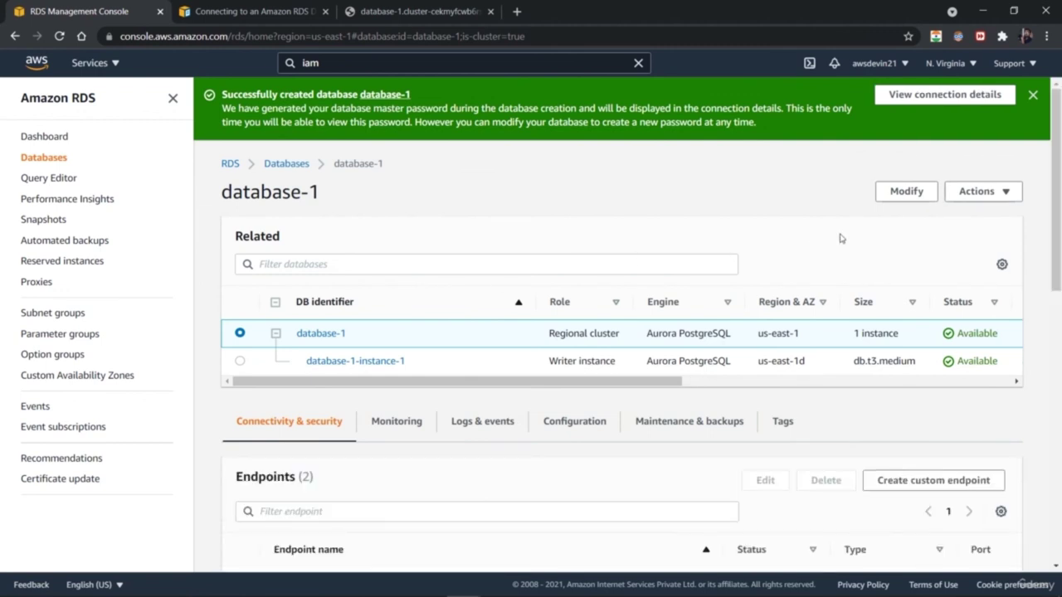
click(907, 192)
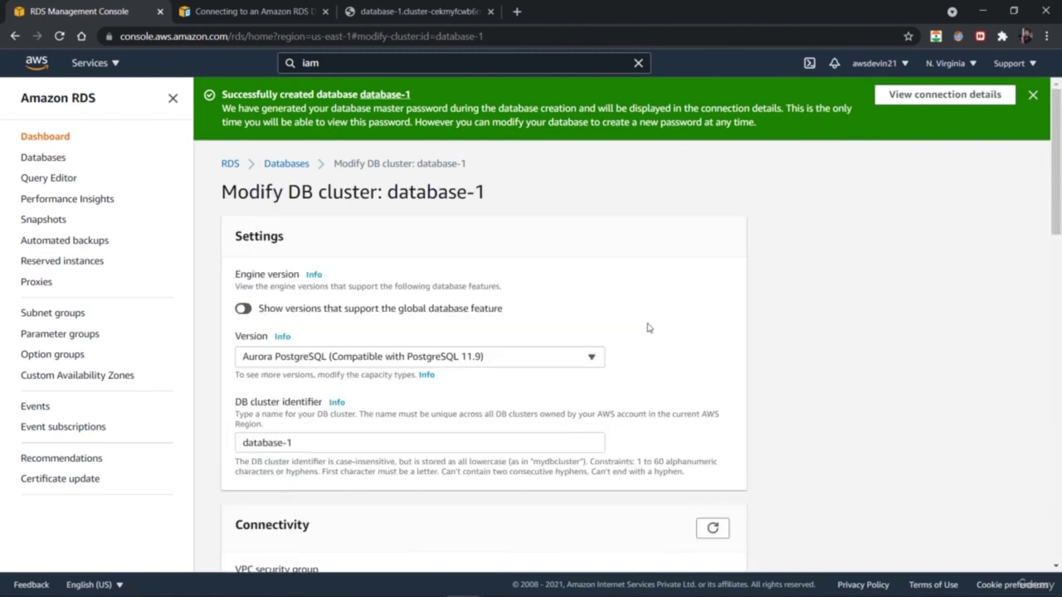
click(556, 358)
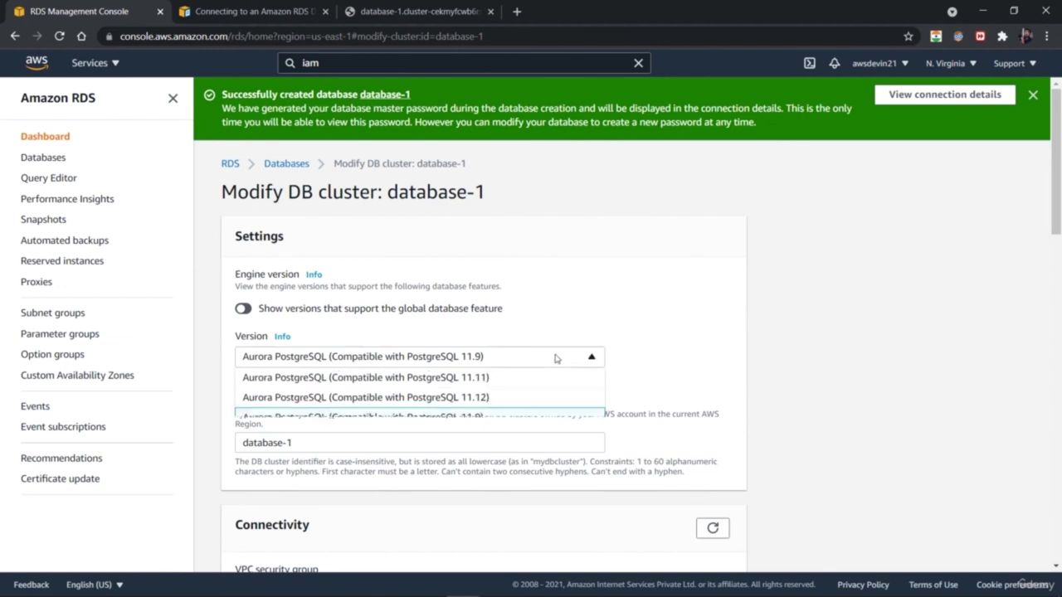
click(558, 358)
drag(1058, 197, 1054, 434)
scroll(670, 213, down, 1)
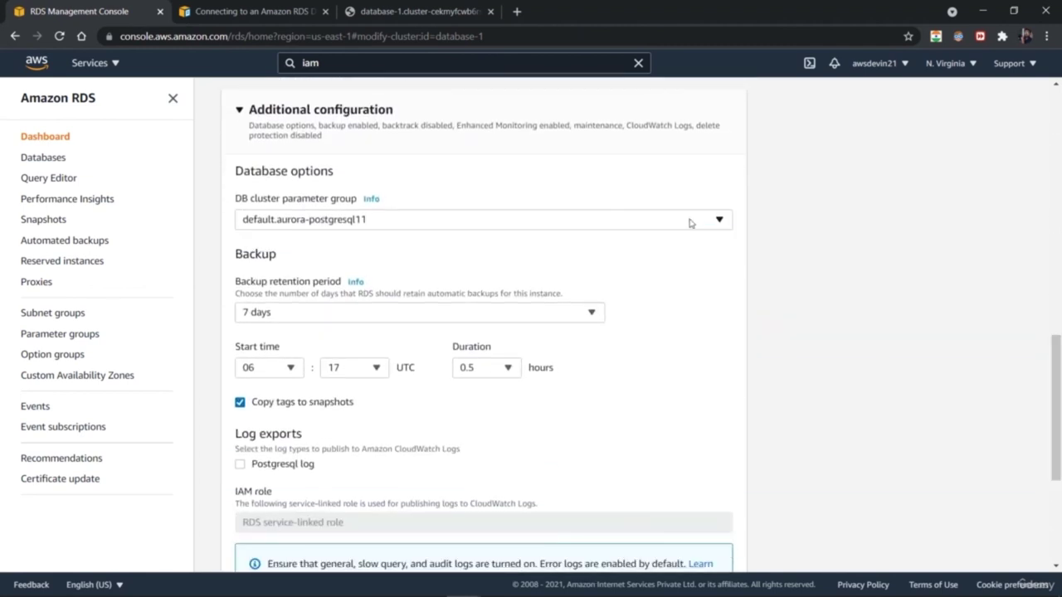
drag(1059, 414, 1059, 493)
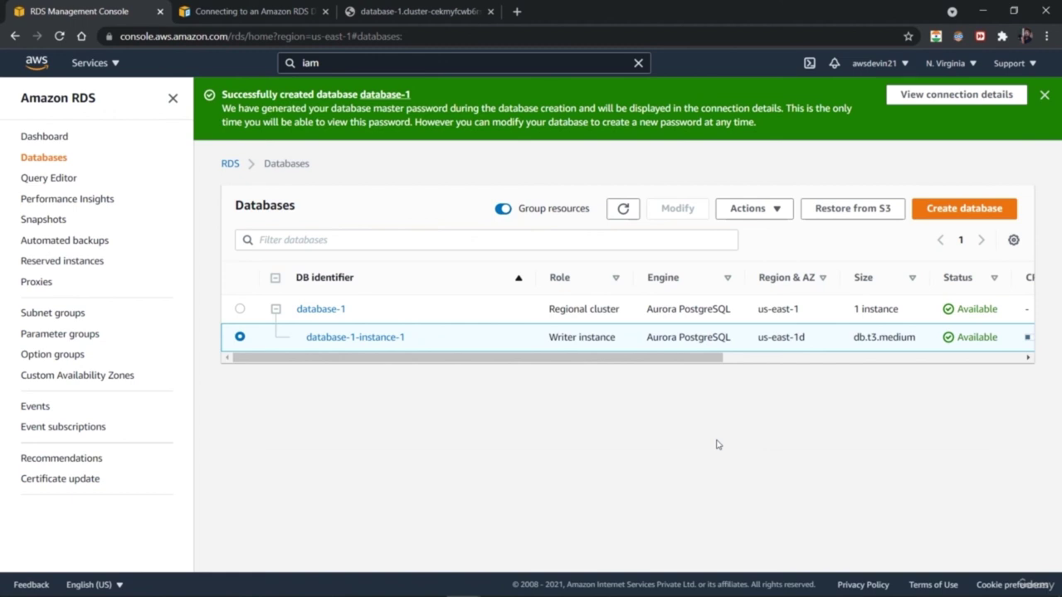
- Check the page size and column preferences of the databases list, close them and return to the list
click(1013, 240)
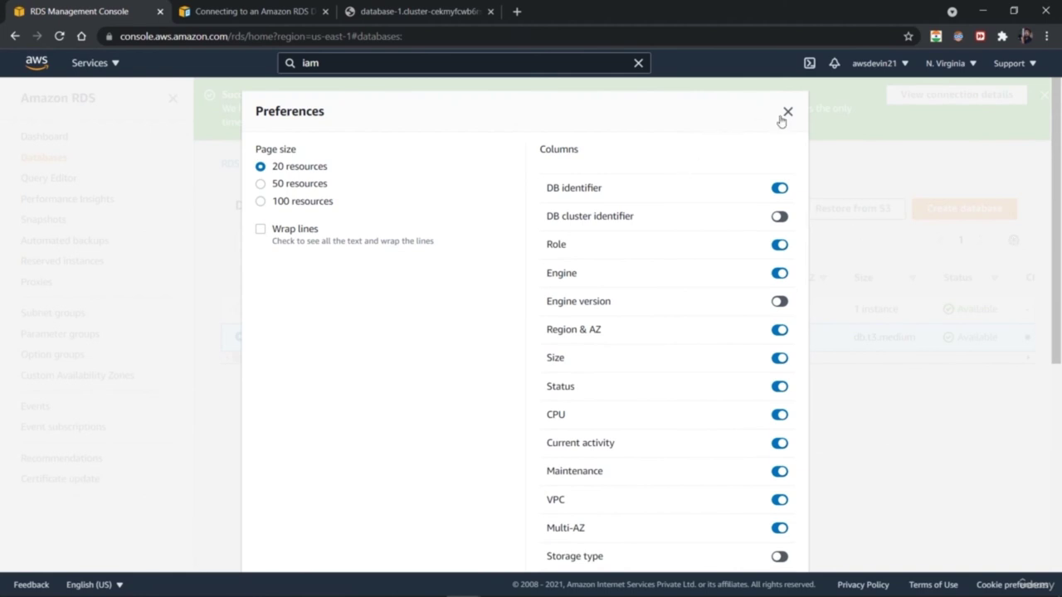
click(787, 111)
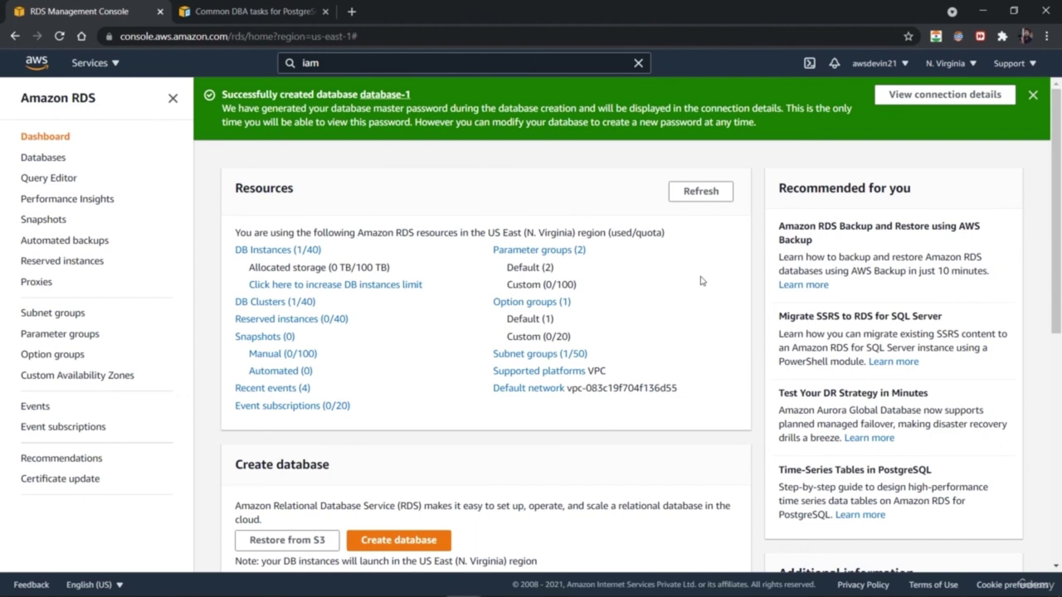
click(43, 157)
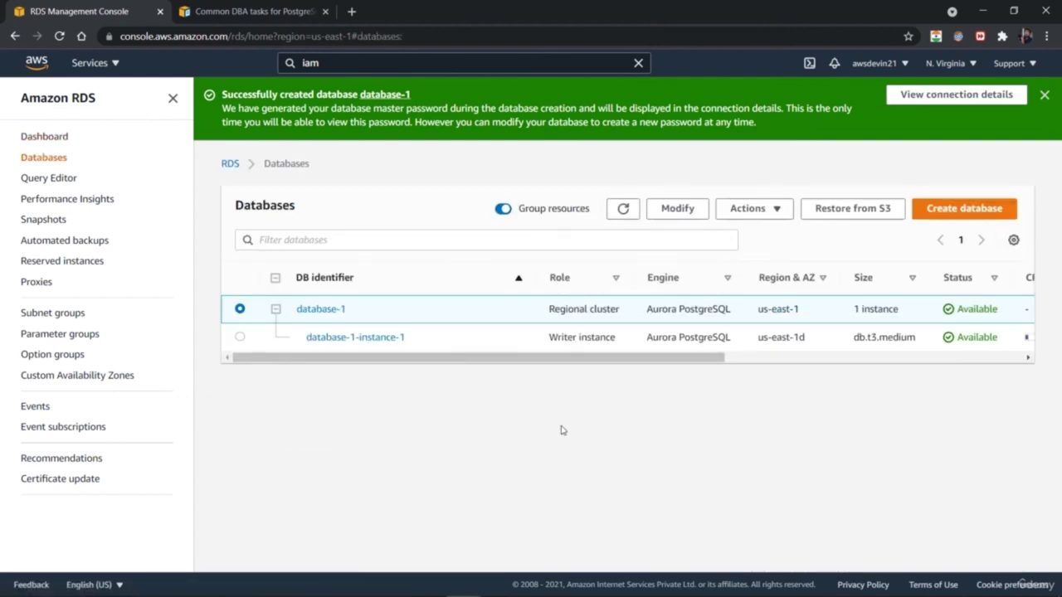
- Review the master key, stream mode and scheduling options for starting a database activity stream on database-1
click(771, 212)
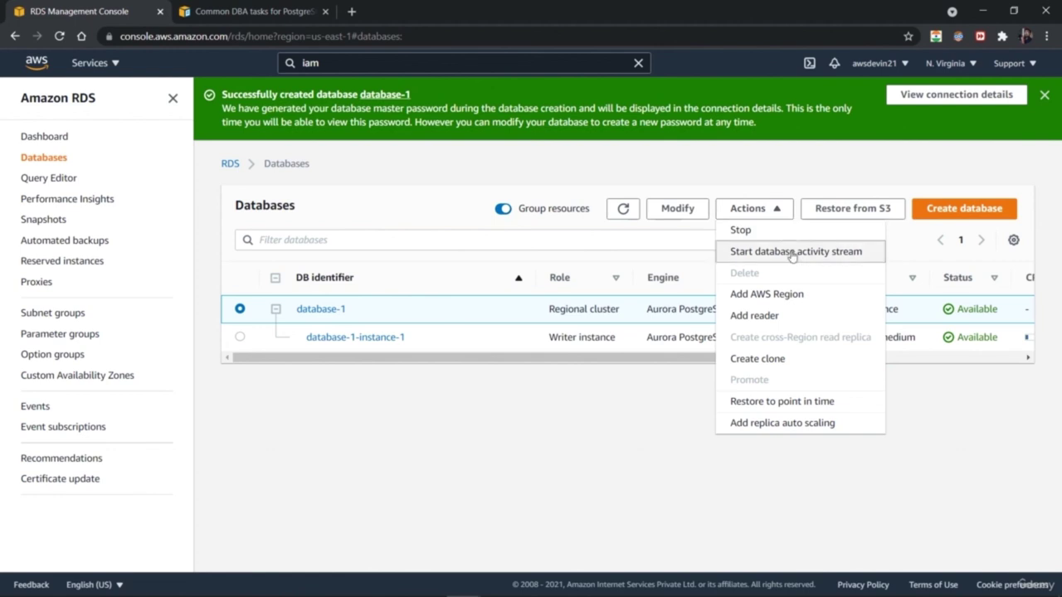
click(793, 253)
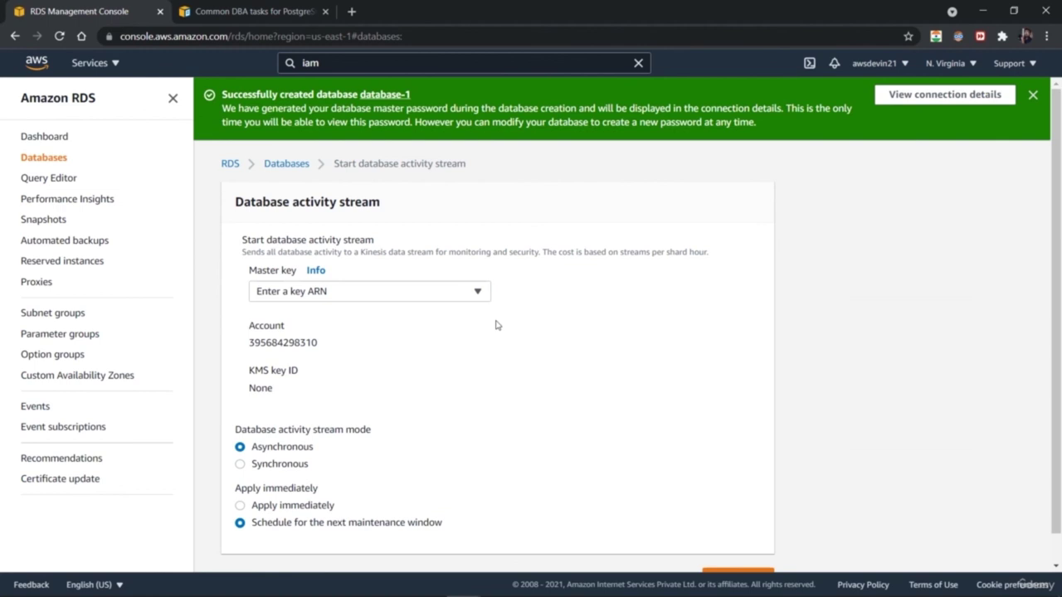
click(479, 294)
click(478, 293)
scroll(361, 489, down, 1)
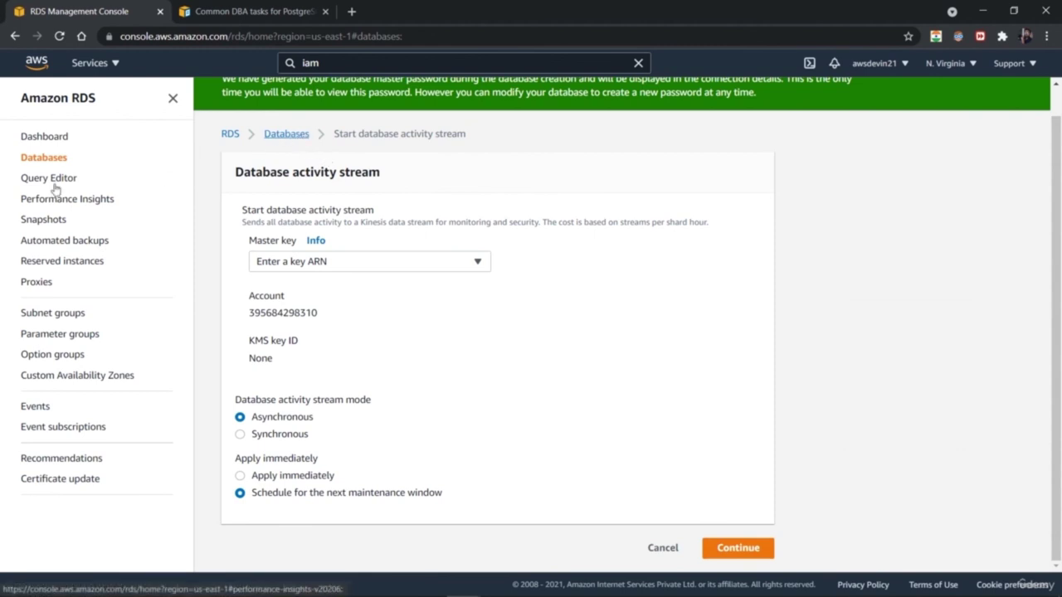
click(229, 134)
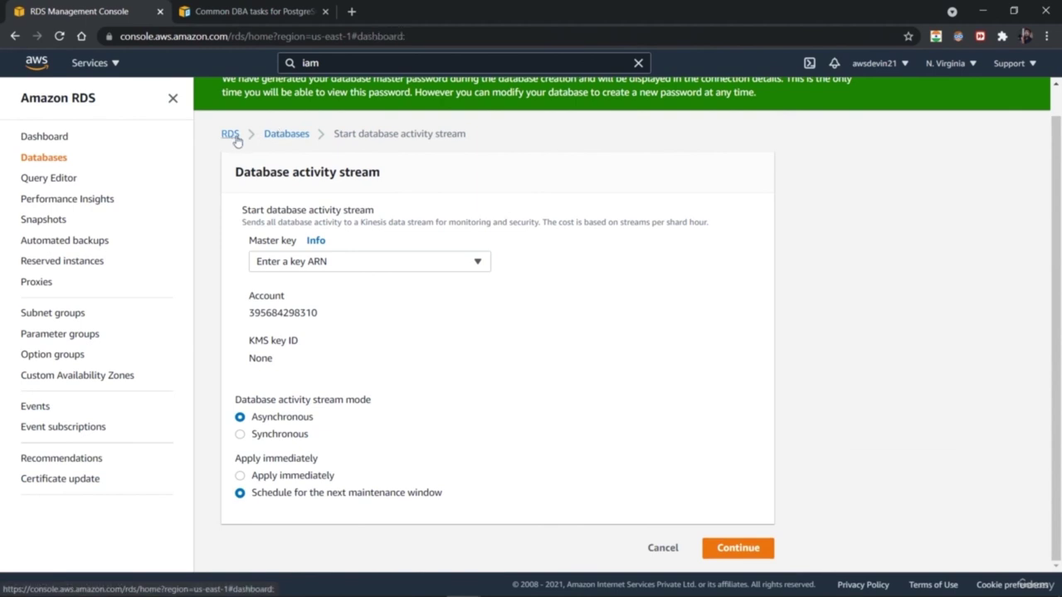
- Begin adding a reader to the database-1 cluster, with instancedb as its DB instance identifier
click(51, 159)
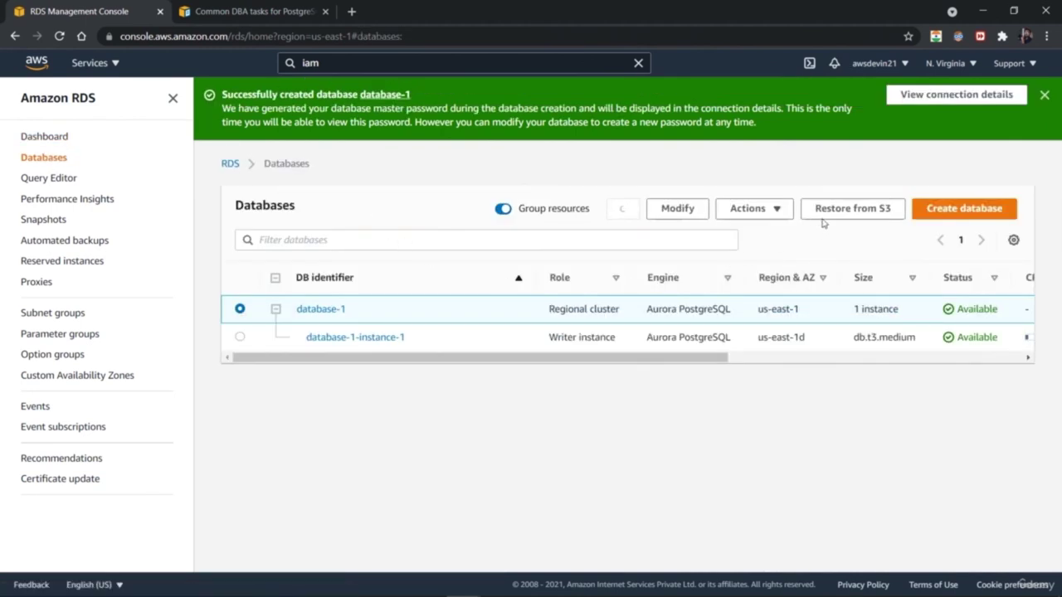
click(772, 208)
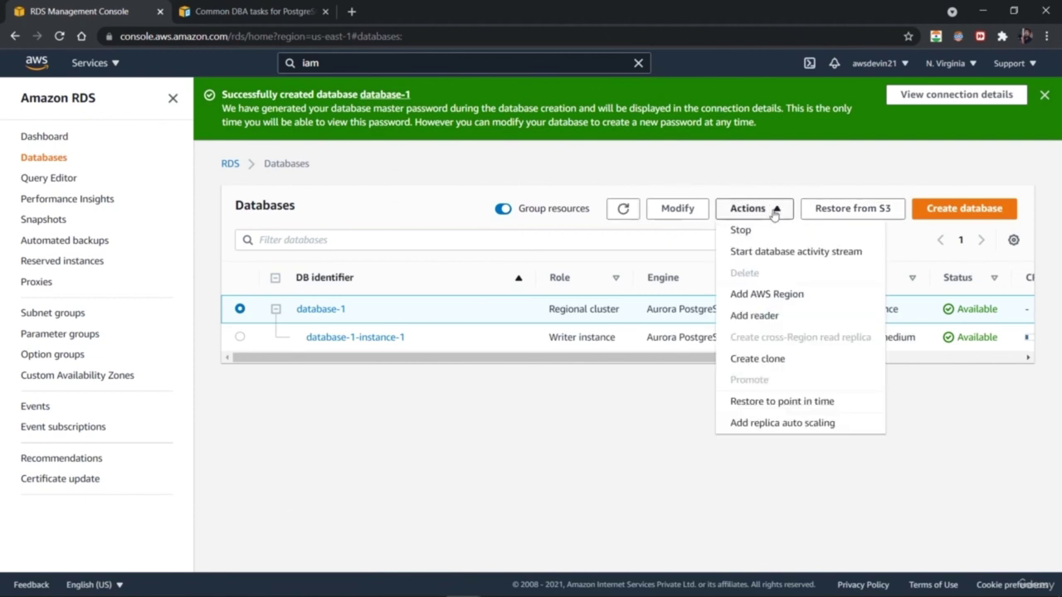
click(785, 317)
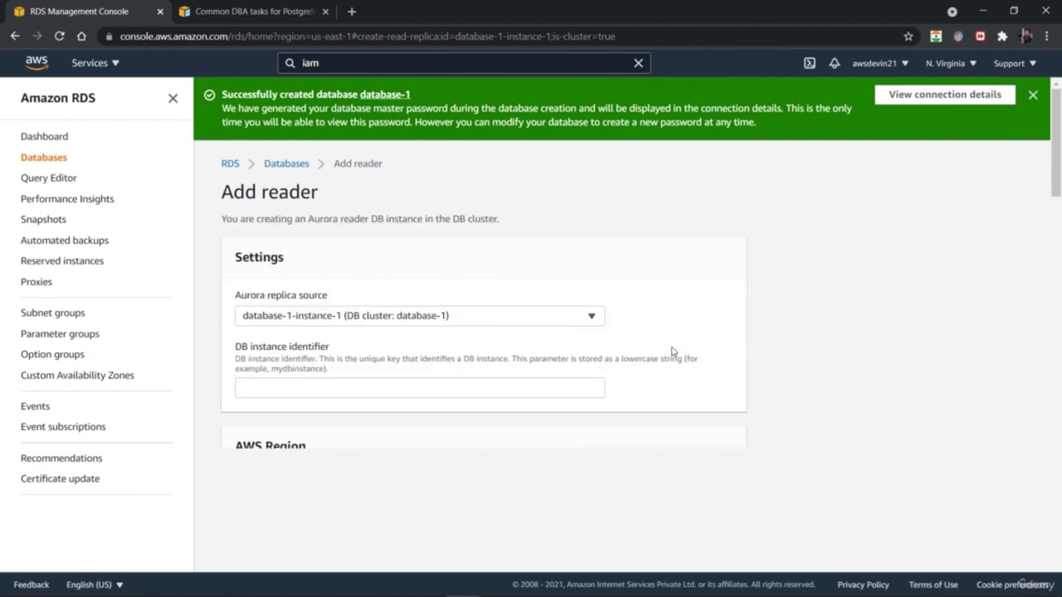
drag(1060, 171, 1059, 200)
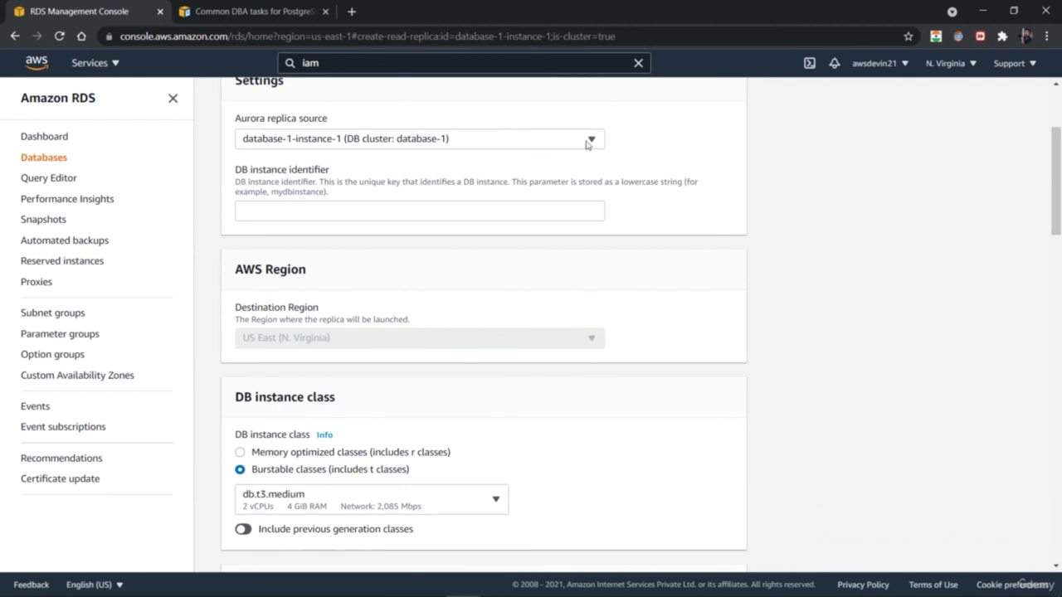
click(528, 214)
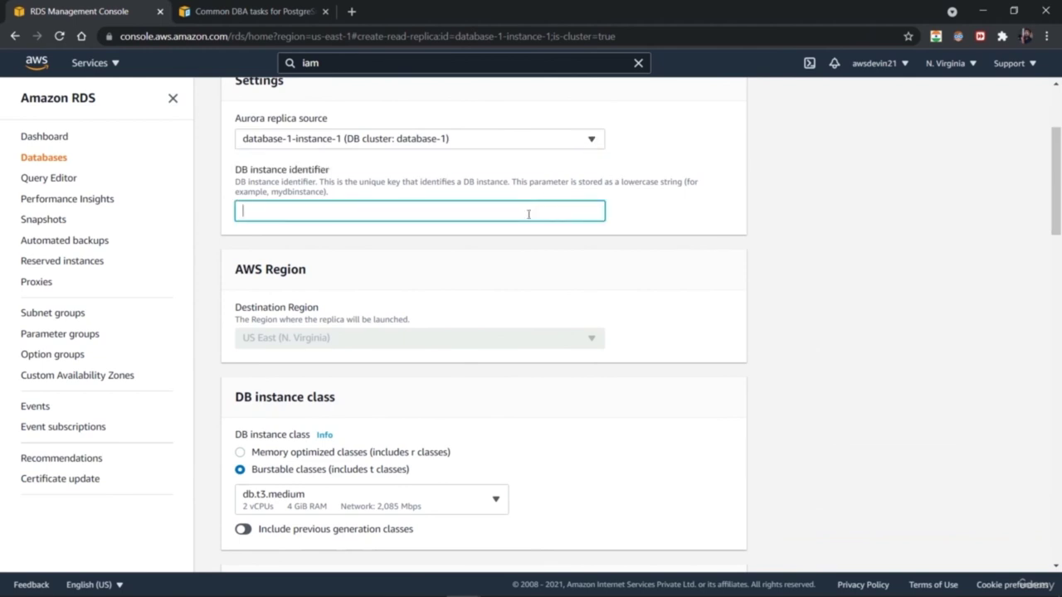
text(instancedb)
- Review the DB instance classes available for the new reader, keeping db.t3.medium
scroll(1059, 249, down, 4)
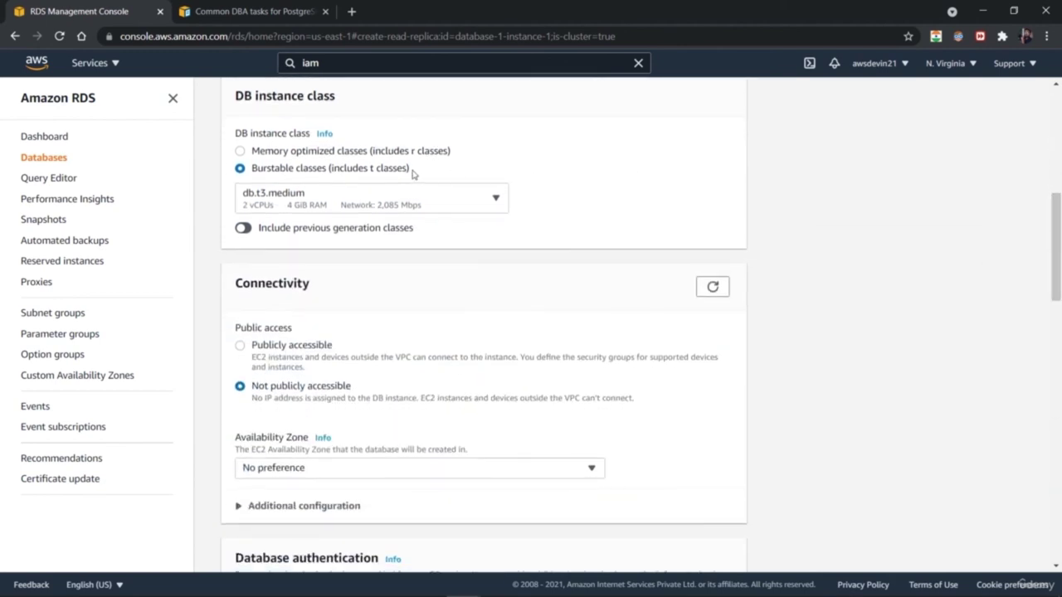
click(477, 202)
click(490, 207)
click(491, 207)
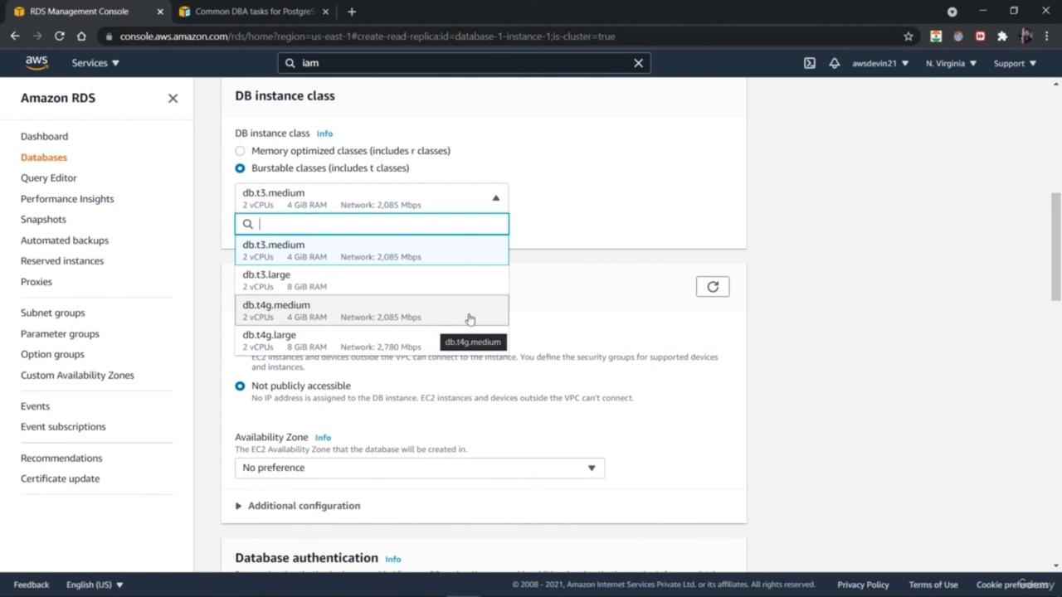
click(838, 301)
- Check the reader's connectivity, authentication and additional configuration options, and cancel adding the reader
scroll(1059, 264, down, 4)
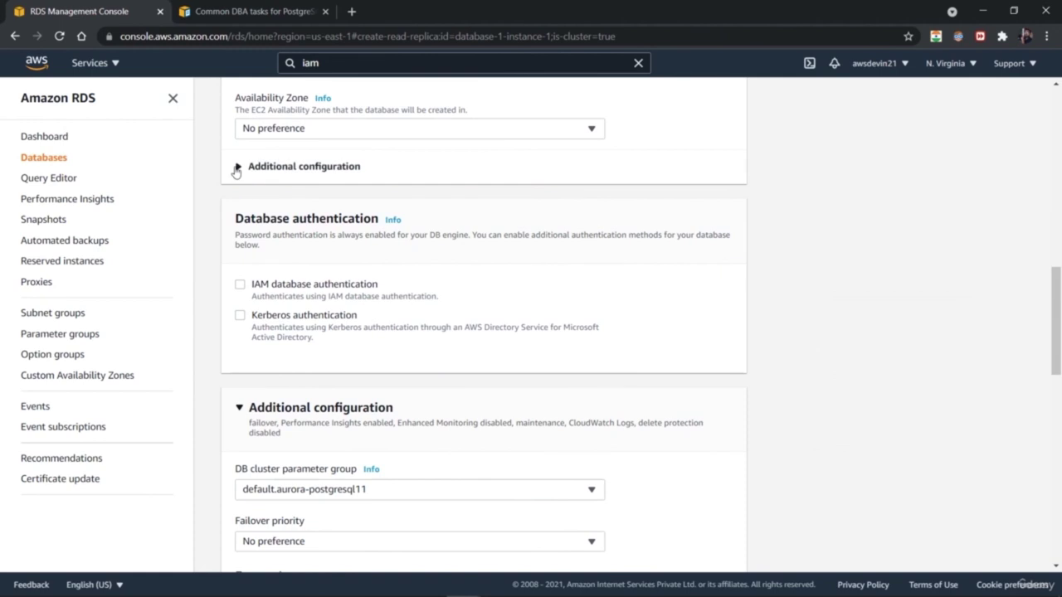
click(237, 168)
double_click(236, 168)
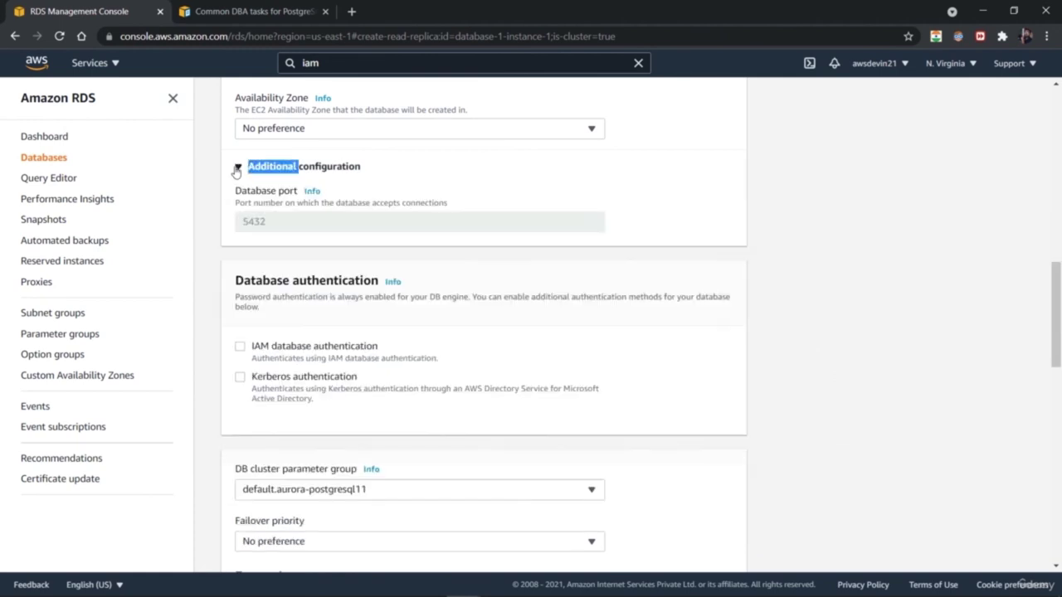
click(238, 168)
drag(1058, 294, 1059, 479)
click(630, 550)
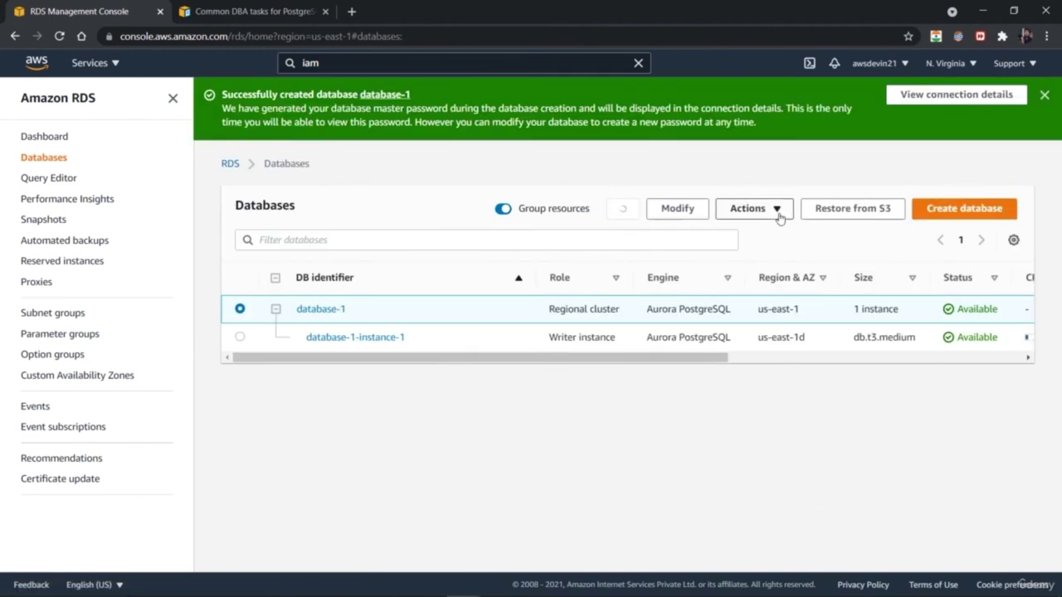
- Try to add an AWS Region to the database-1 cluster and dismiss the dialog
click(780, 209)
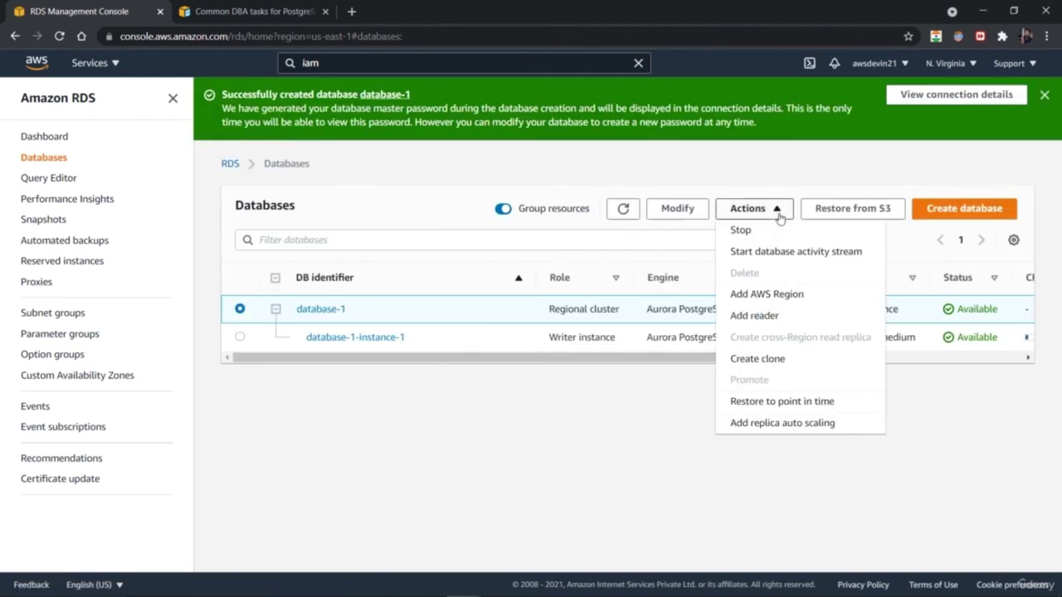
click(795, 294)
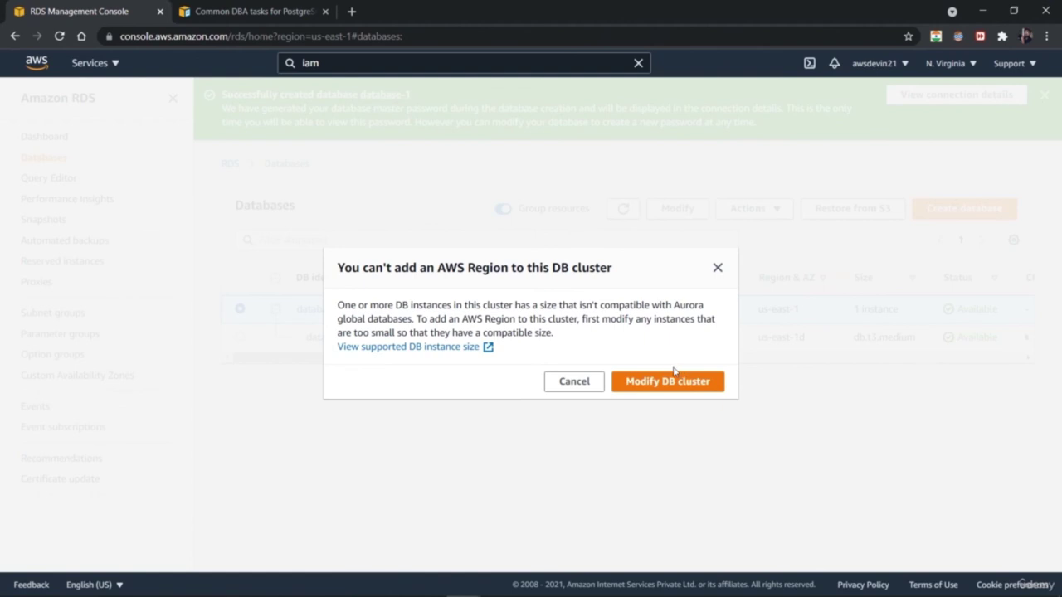
click(719, 268)
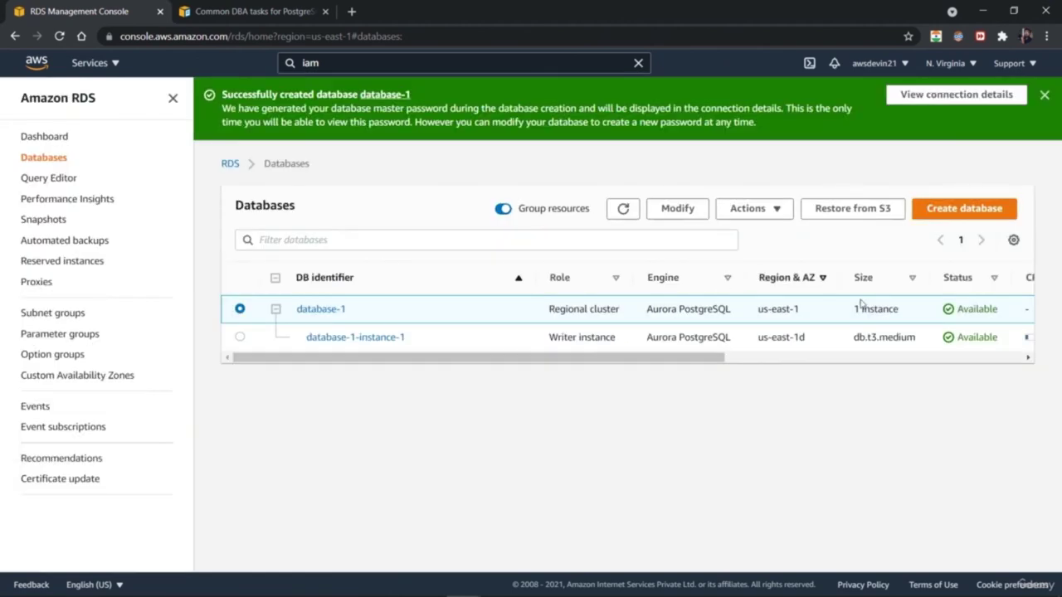
- Start creating a clone of the database-1 cluster and review all settings of the clone form
click(768, 211)
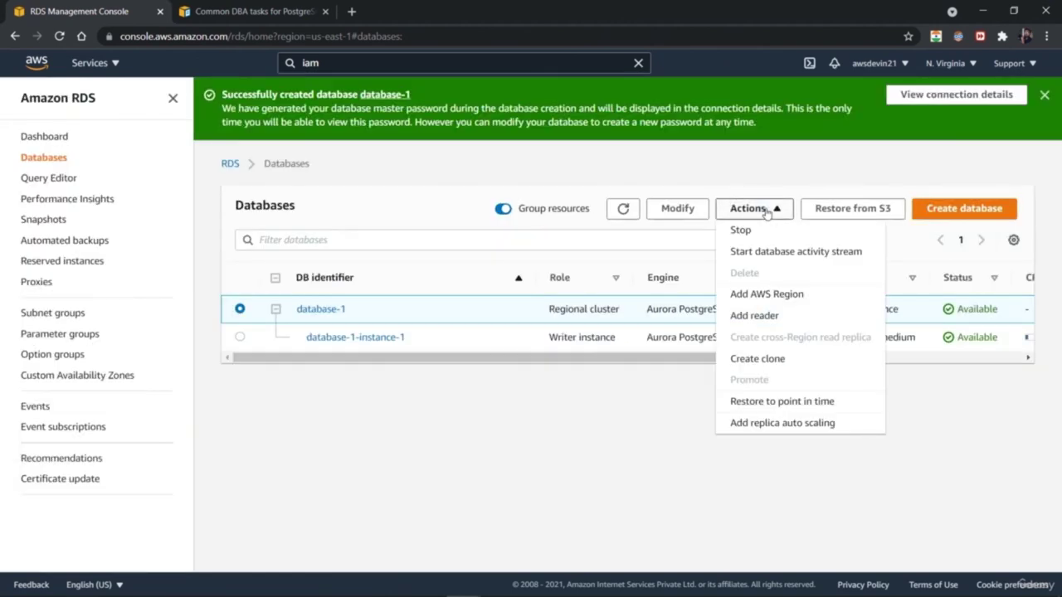
click(813, 370)
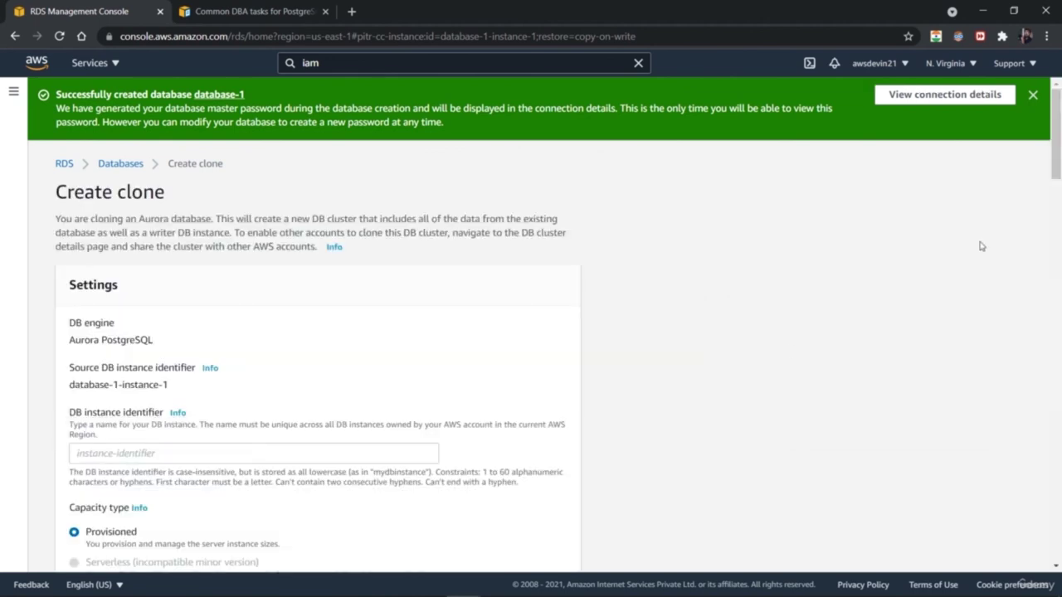
drag(1059, 146, 1058, 556)
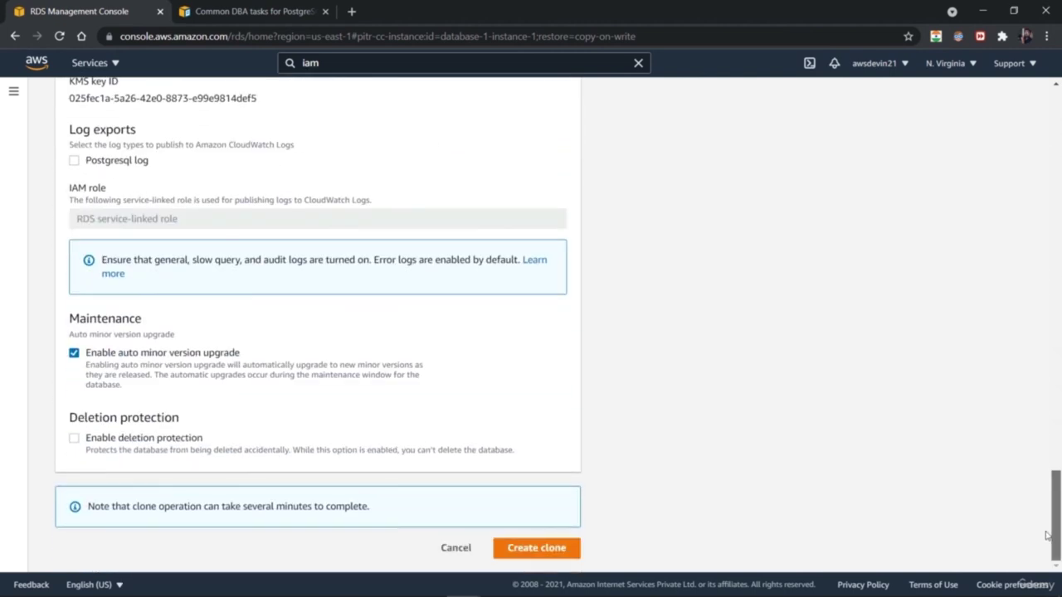
scroll(1032, 486, up, 6)
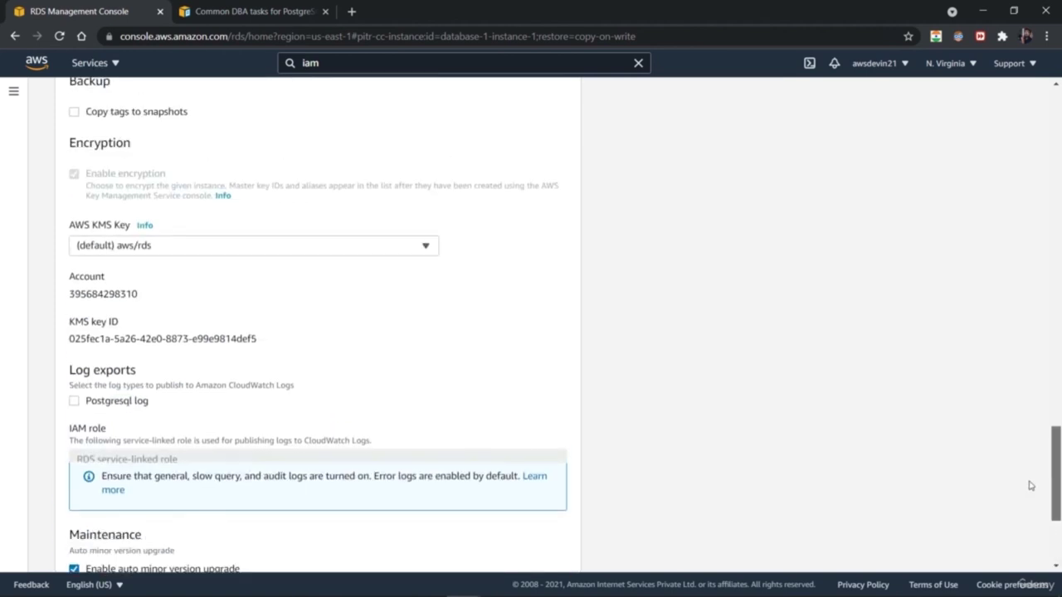
scroll(977, 190, up, 15)
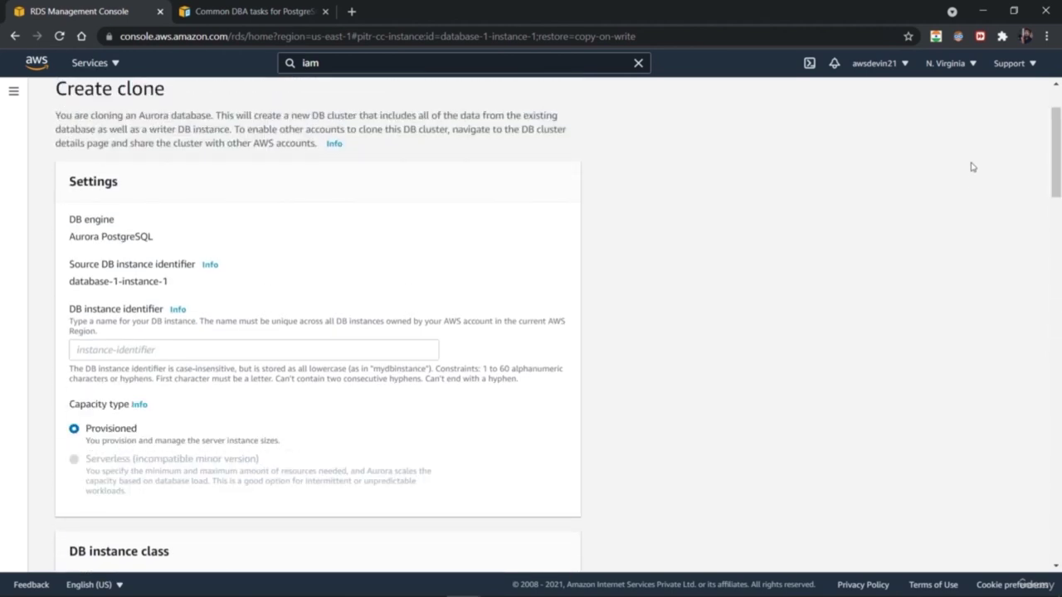
- Set the clone's DB instance identifier to dbclone and enable Postgresql log export and deletion protection
click(309, 355)
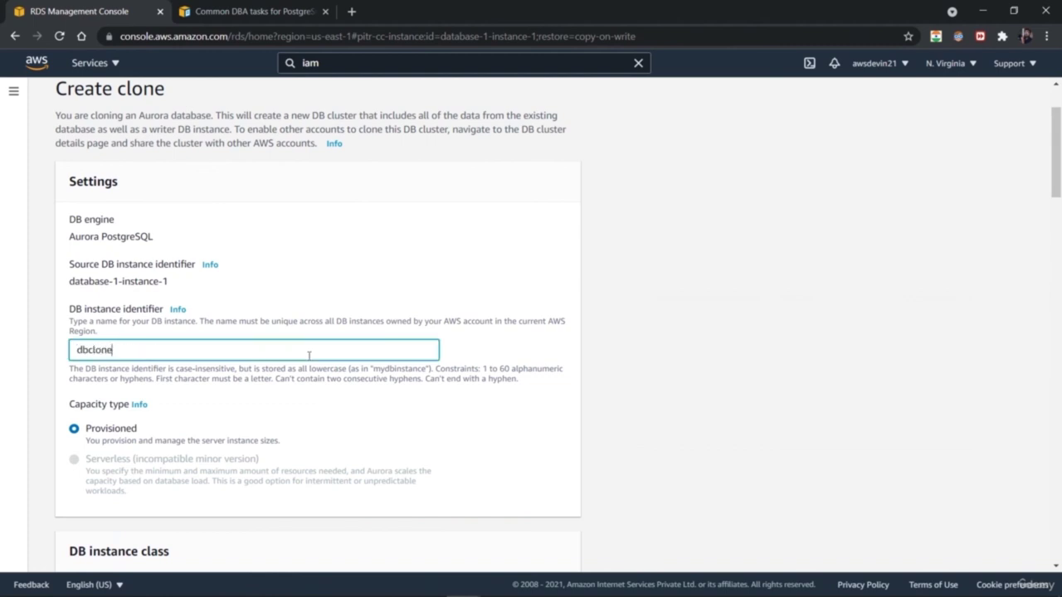
drag(1057, 154, 1058, 555)
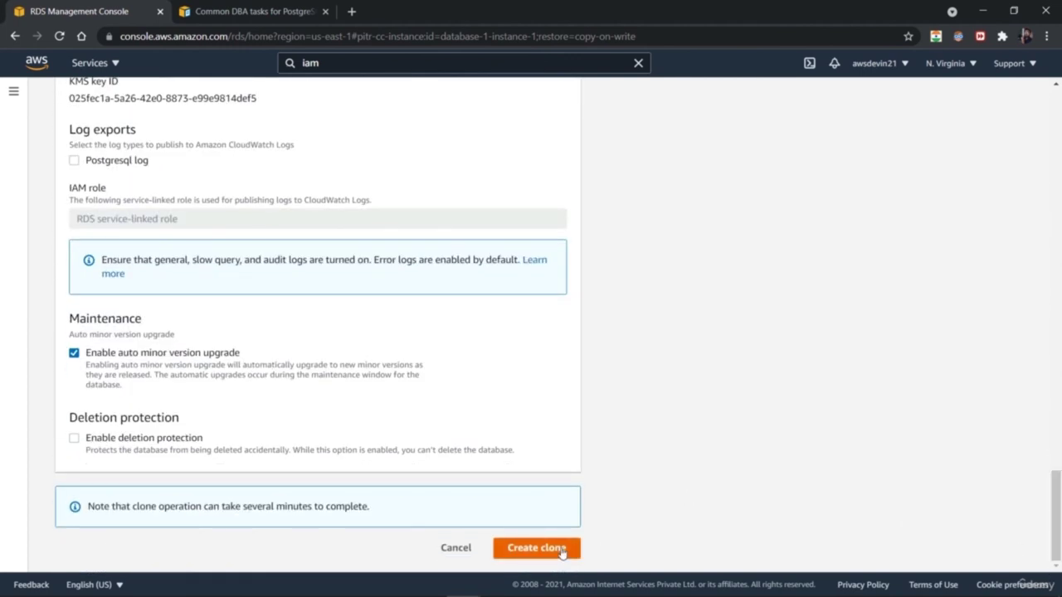
click(74, 161)
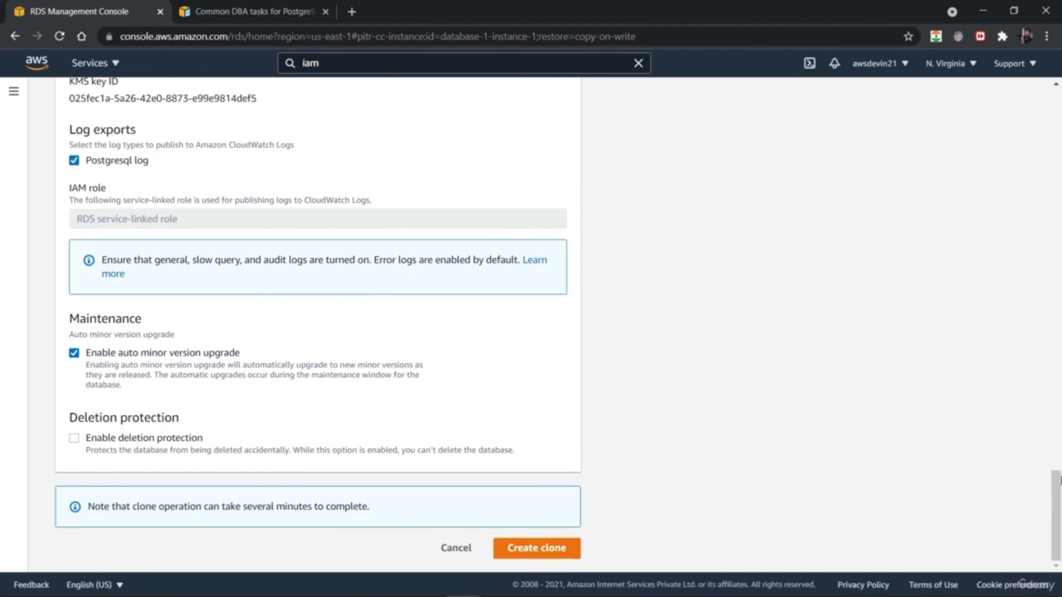
mouse_move(1060, 516)
mouse_down()
mouse_move(1059, 469)
mouse_move(1060, 538)
mouse_up()
click(74, 439)
- Look over the completed clone settings once more and cancel the clone creation
mouse_move(1055, 492)
mouse_down()
mouse_move(1024, 226)
mouse_move(1029, 110)
mouse_up()
click(1031, 99)
scroll(1035, 124, down, 1)
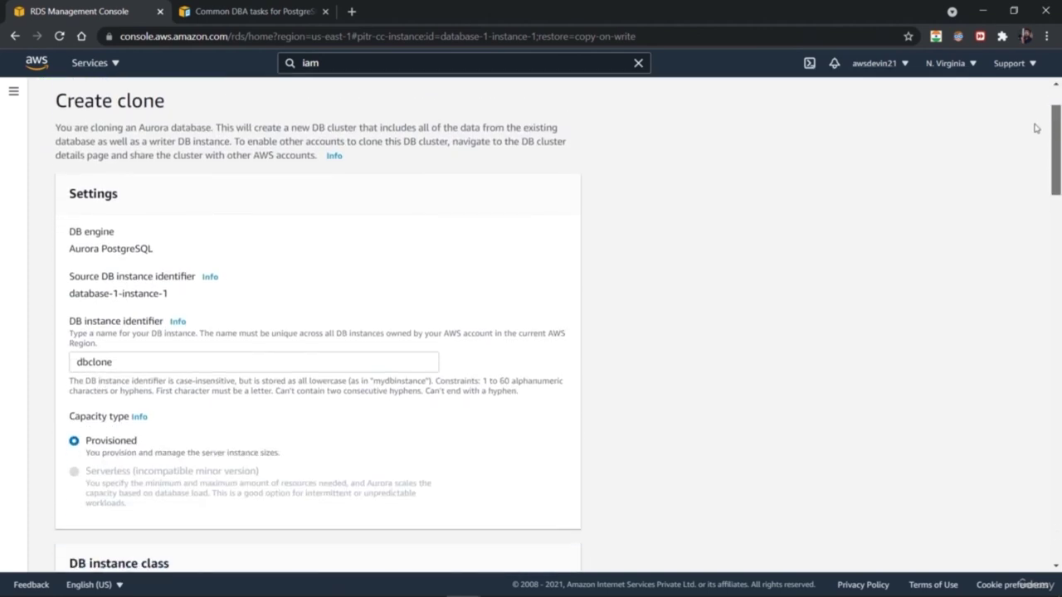
scroll(1036, 126, down, 20)
click(457, 548)
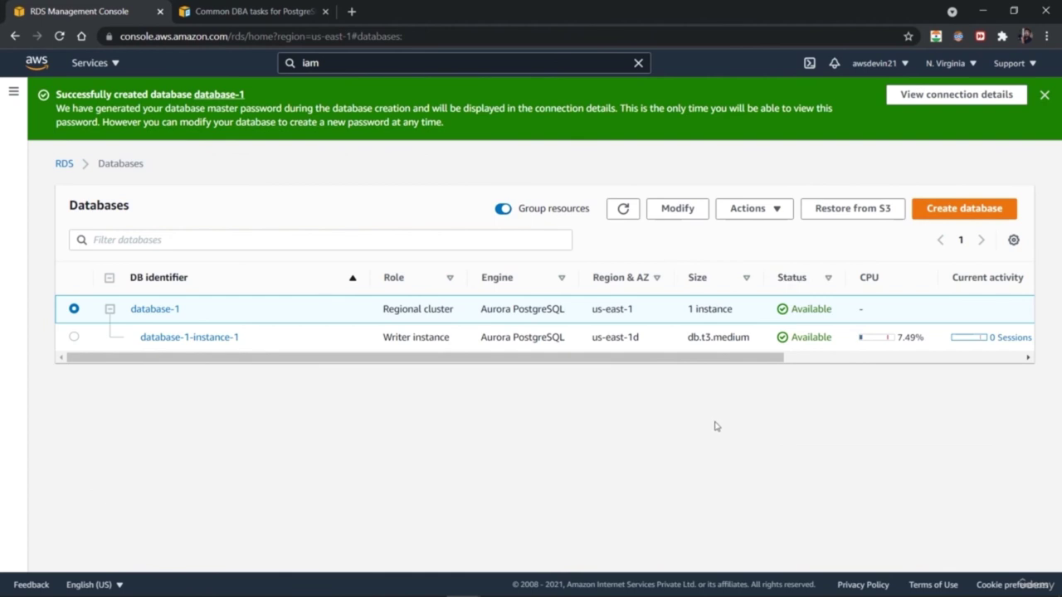
- Examine the CloudWatch monitoring charts of database-1-instance-1 and their time range choices, and return to the database-1 cluster page
click(194, 338)
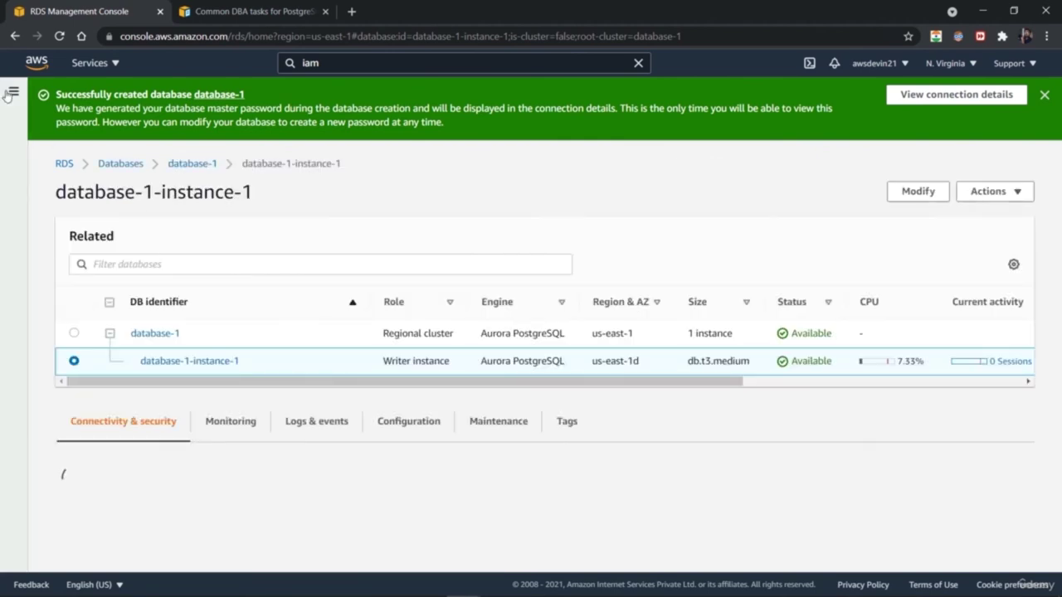
click(231, 421)
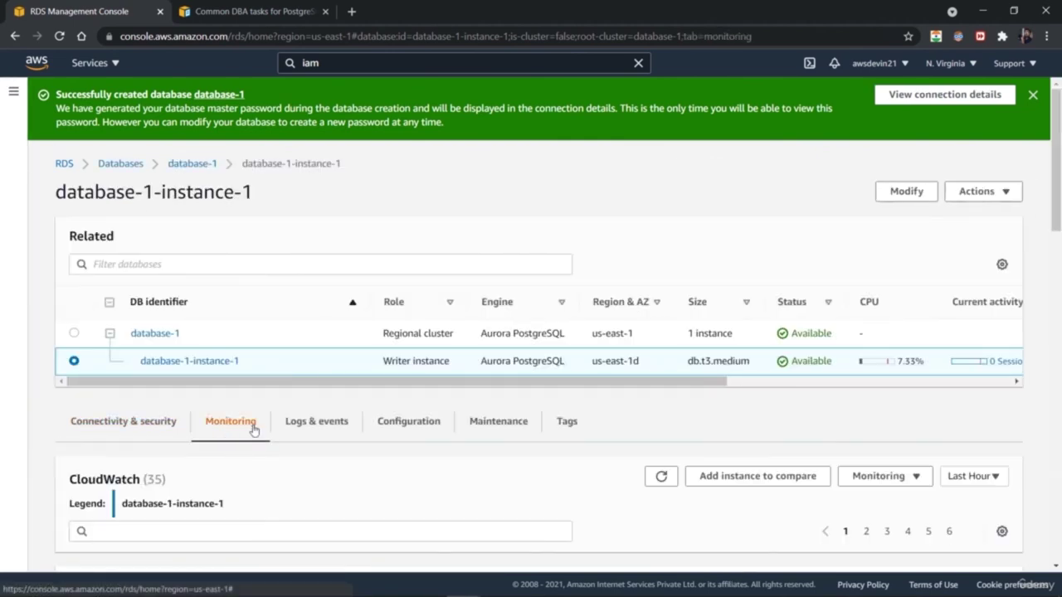
drag(1061, 234, 1060, 412)
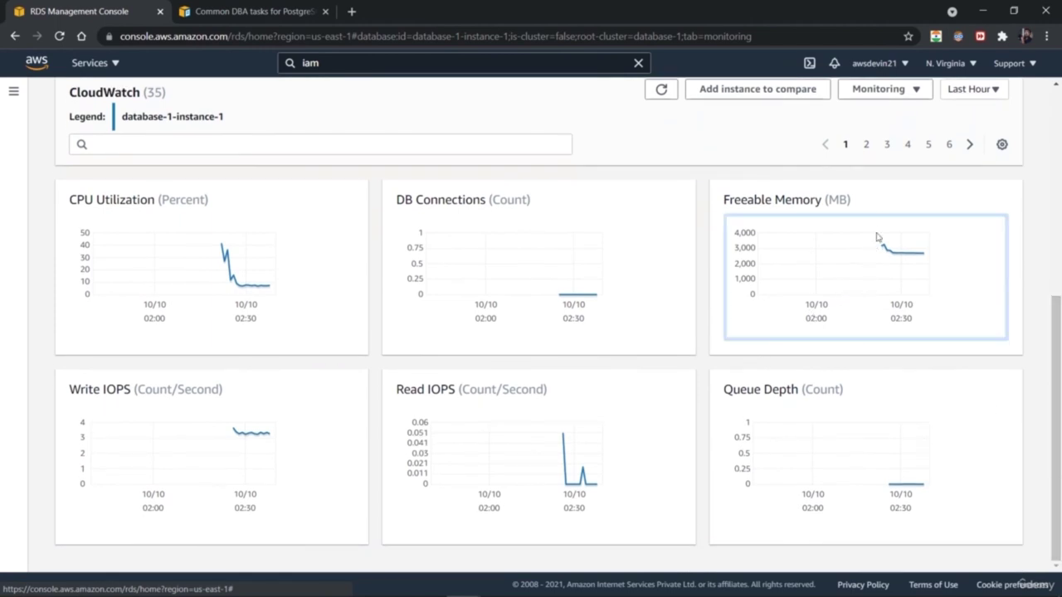
click(993, 91)
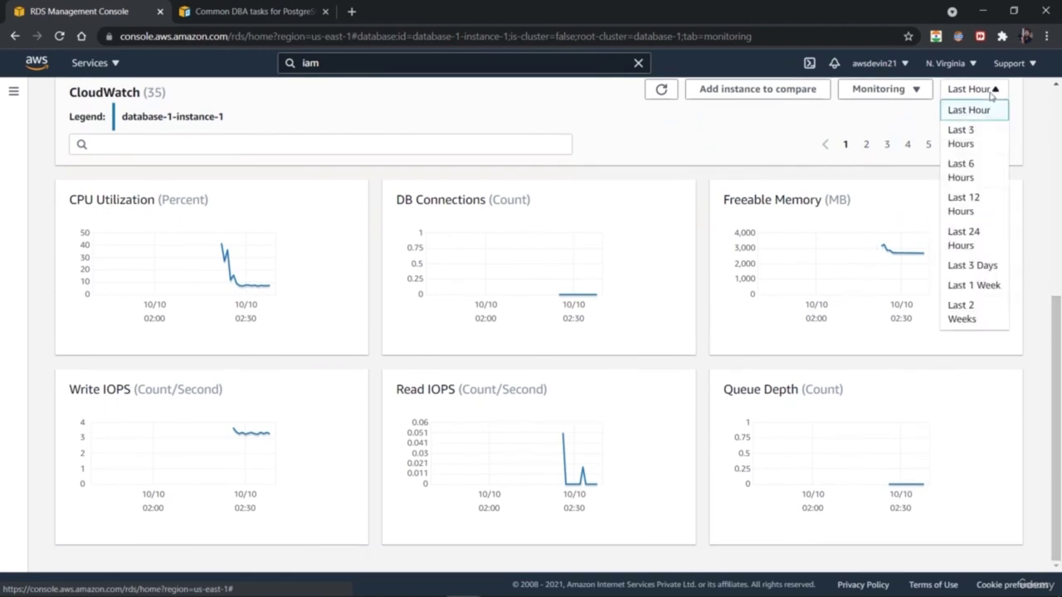
click(1039, 194)
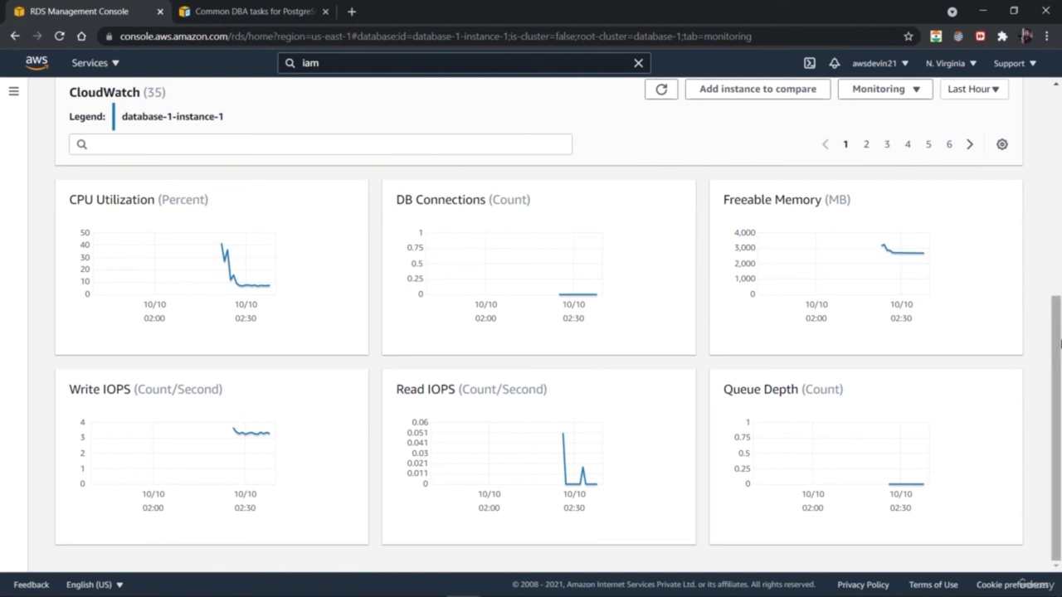
drag(1058, 342, 1057, 154)
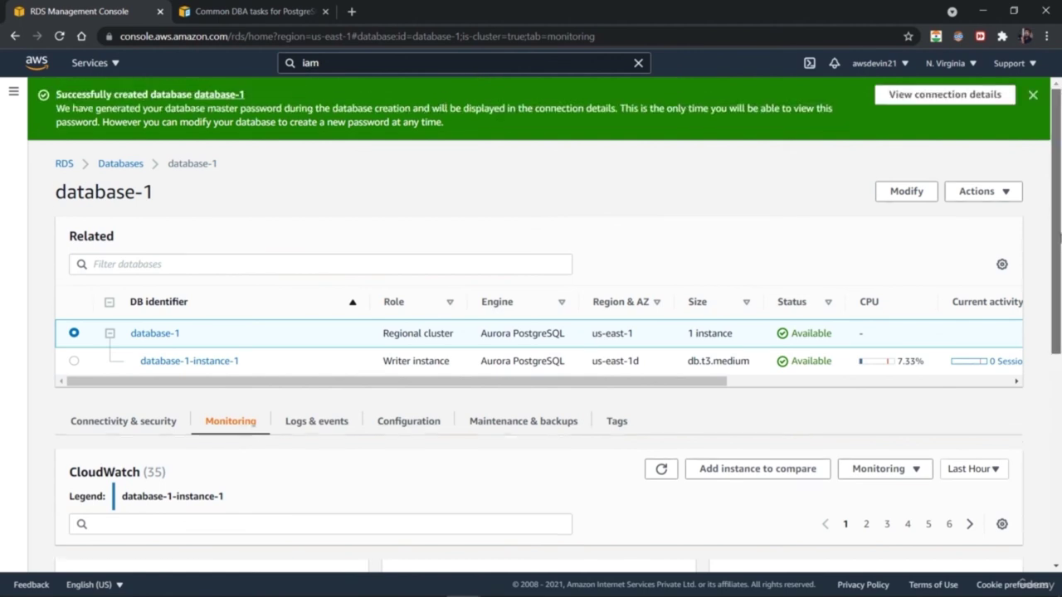
- Stop the database-1 cluster and confirm the stop
click(1011, 194)
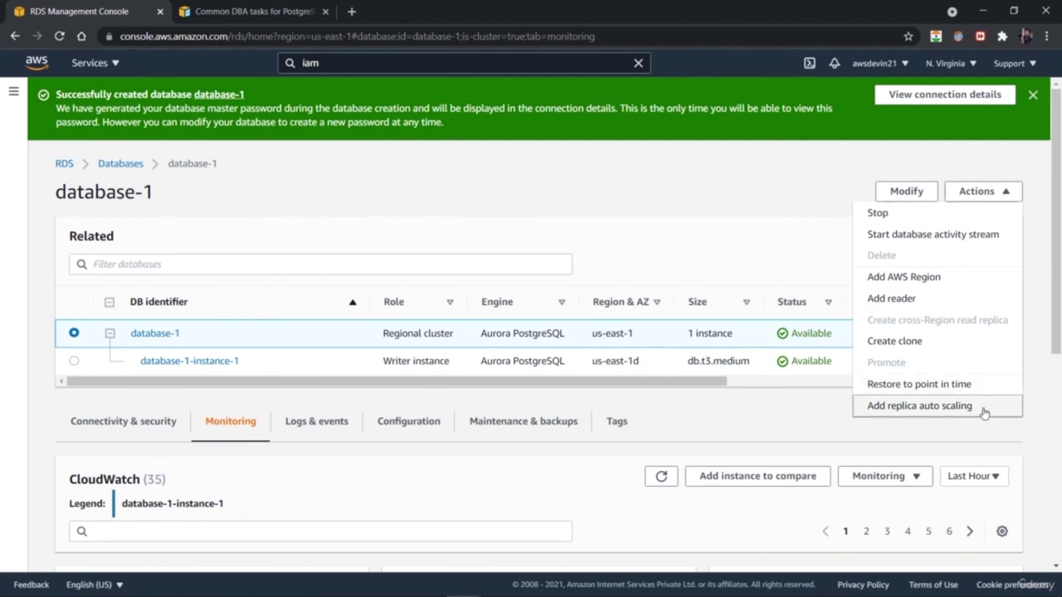
click(904, 220)
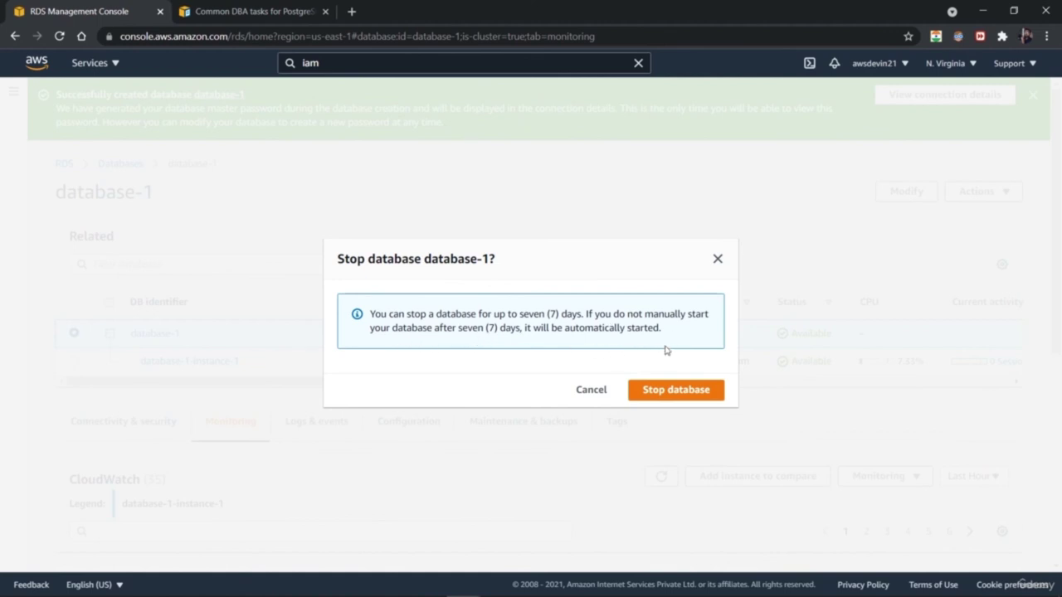
click(676, 391)
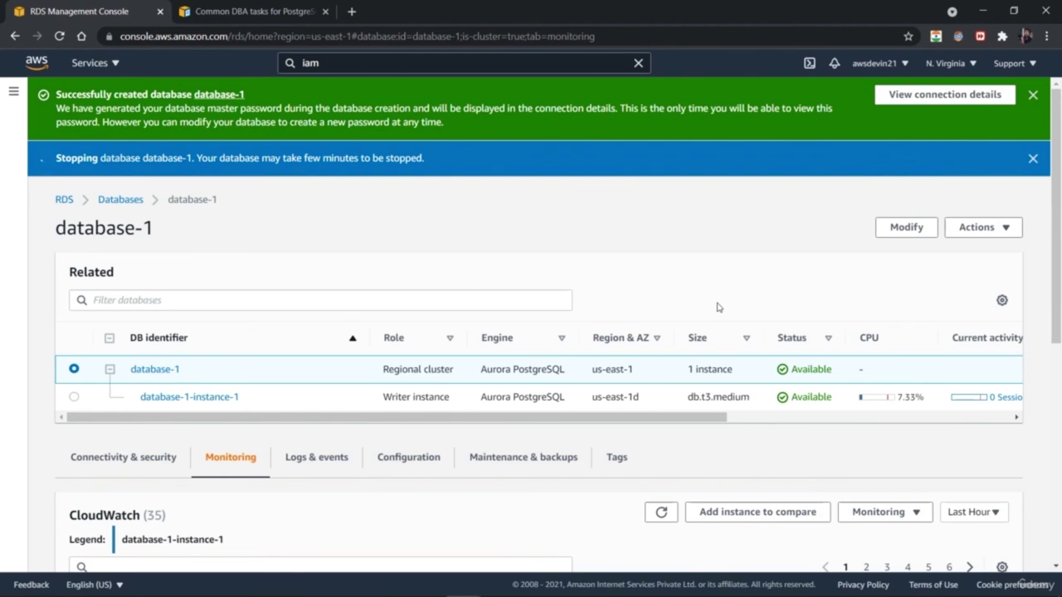
mouse_move(1060, 245)
mouse_down()
mouse_move(1059, 299)
mouse_move(1058, 230)
mouse_up()
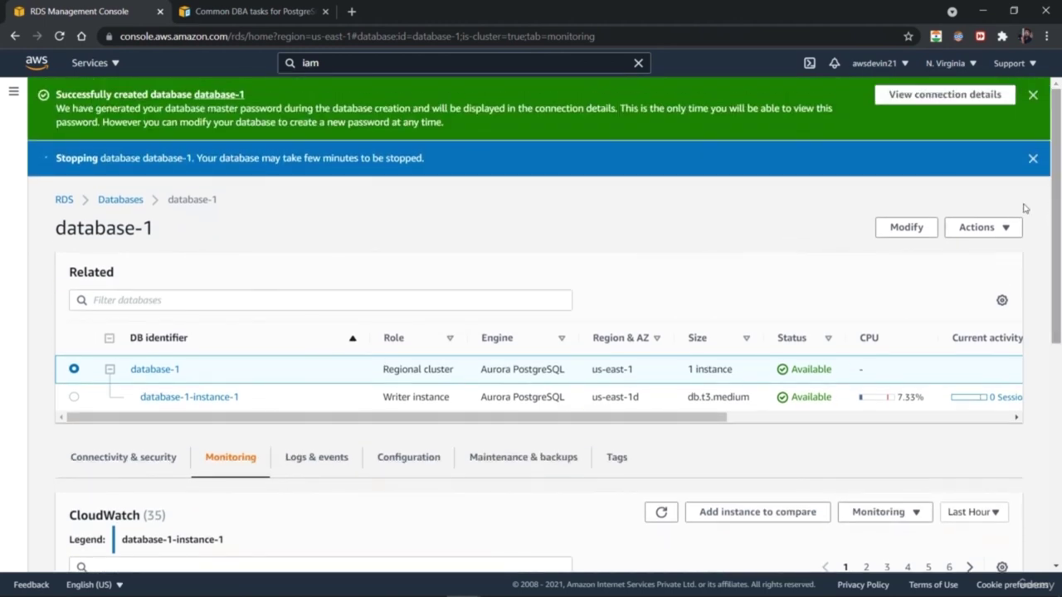
- In the Query Editor, enter a CREATE FOREIGN TABLE statement for foreign_table with id and data columns on foreign_server, referencing some_table in some_schema
click(12, 93)
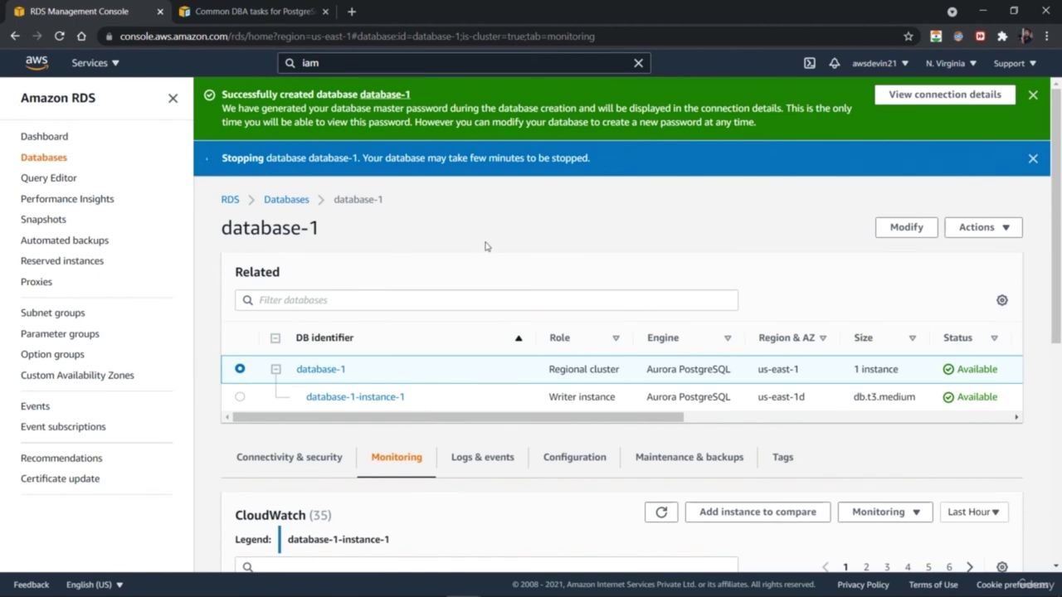
click(60, 179)
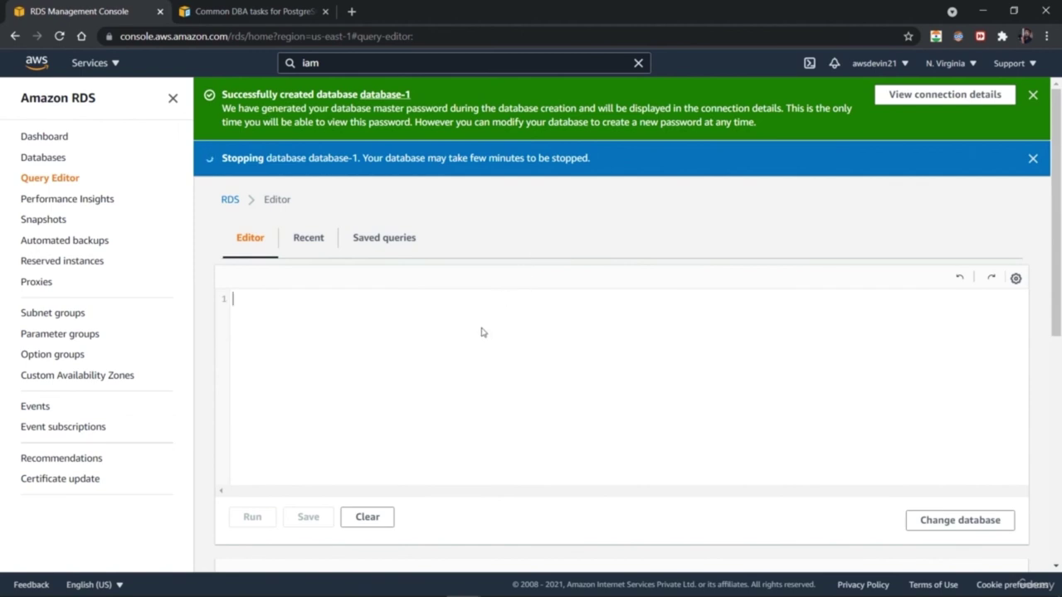
text(CREATE FOREIGN TABLE foreign_table (         id integer NOT NULL,         data text) SERVER foreign_server OPTIONS (schema_name 'some_schema', table_name 'some_table');)
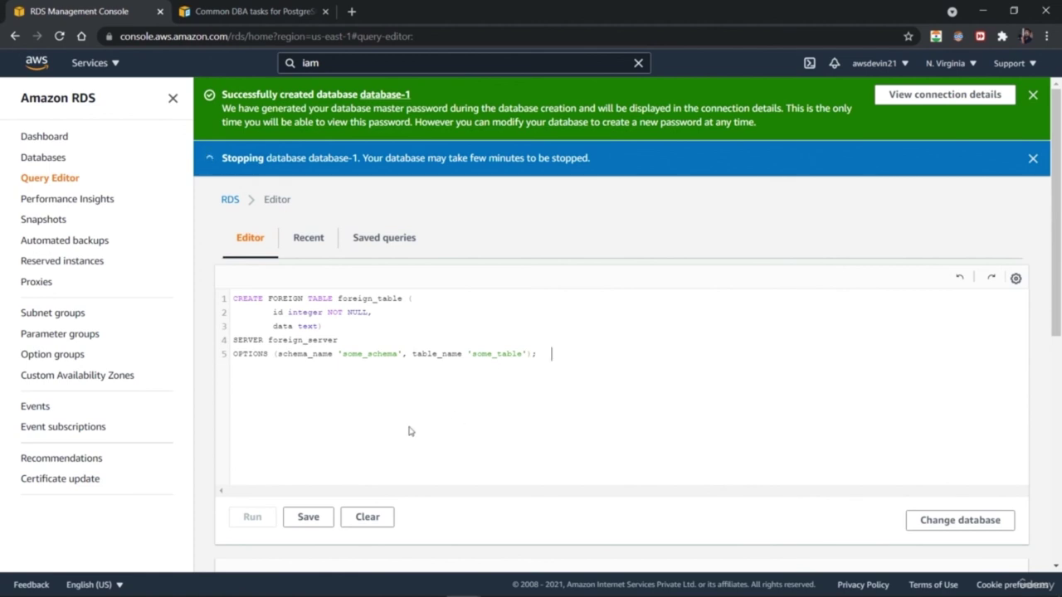
mouse_move(1058, 186)
mouse_down()
mouse_move(1058, 261)
mouse_move(1061, 193)
mouse_up()
- Save the query with the description "create foreign table"
click(309, 502)
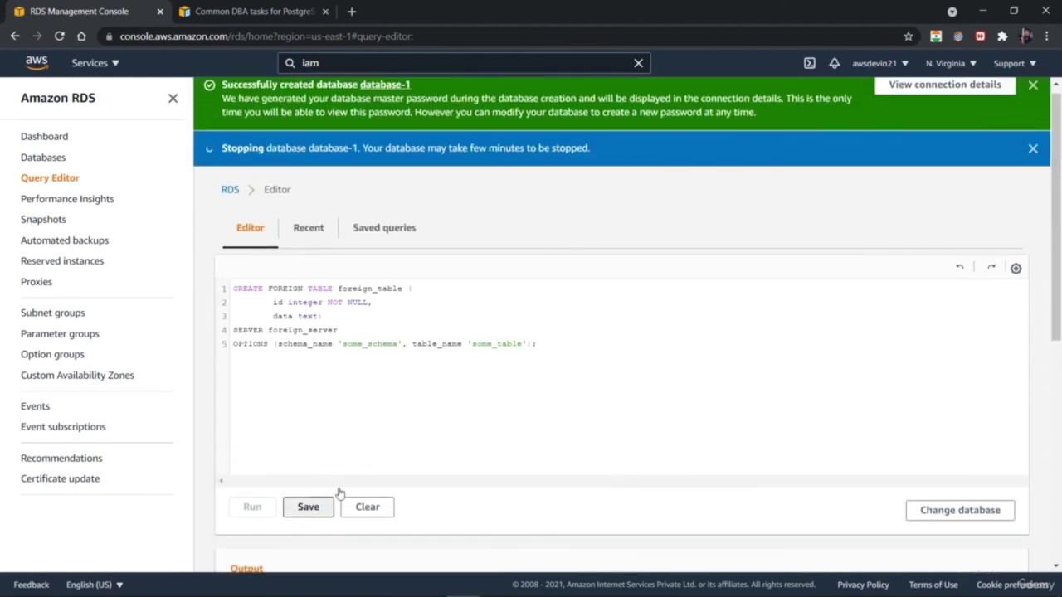
click(469, 198)
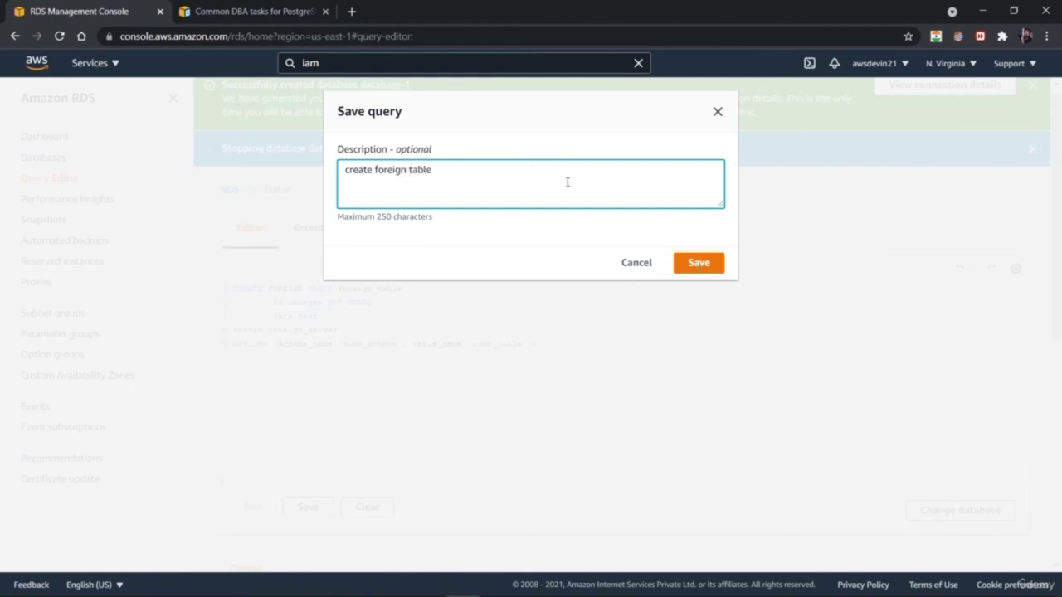
click(707, 271)
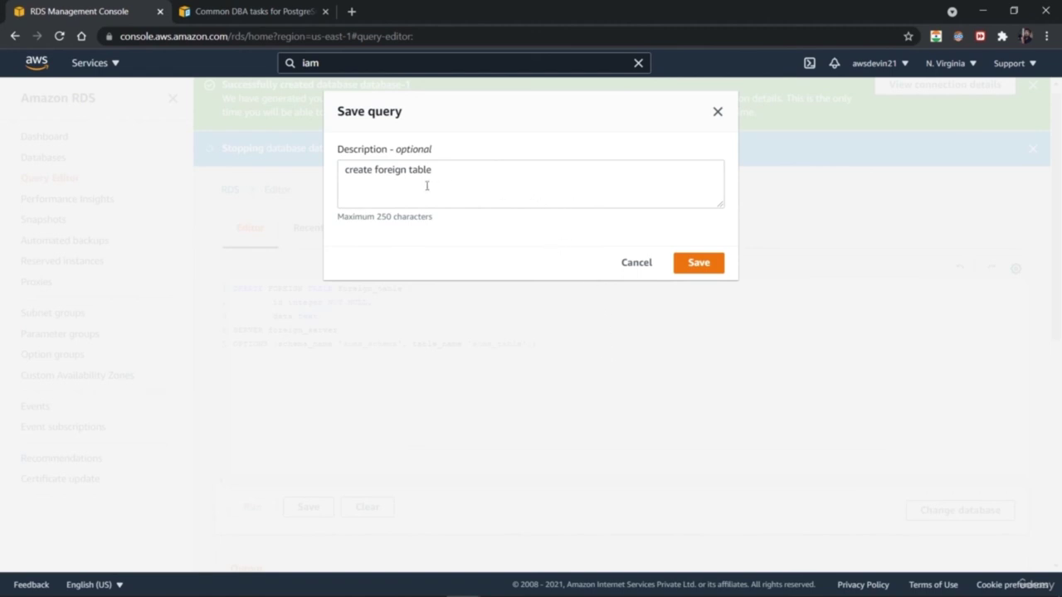
click(688, 264)
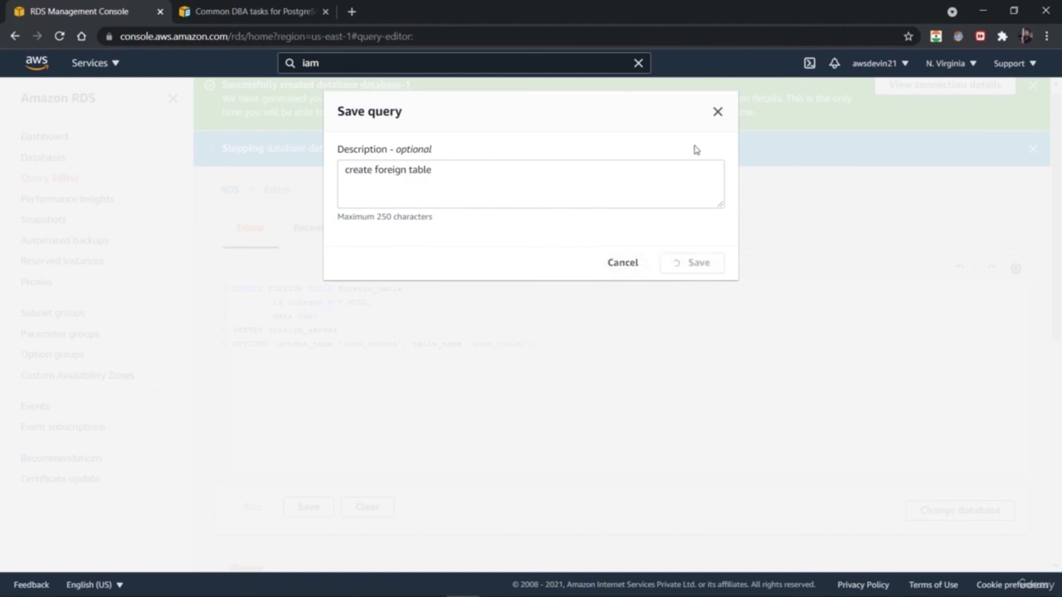
- Close the save dialog, check the saved and recent query lists, and return to the query editor
click(717, 115)
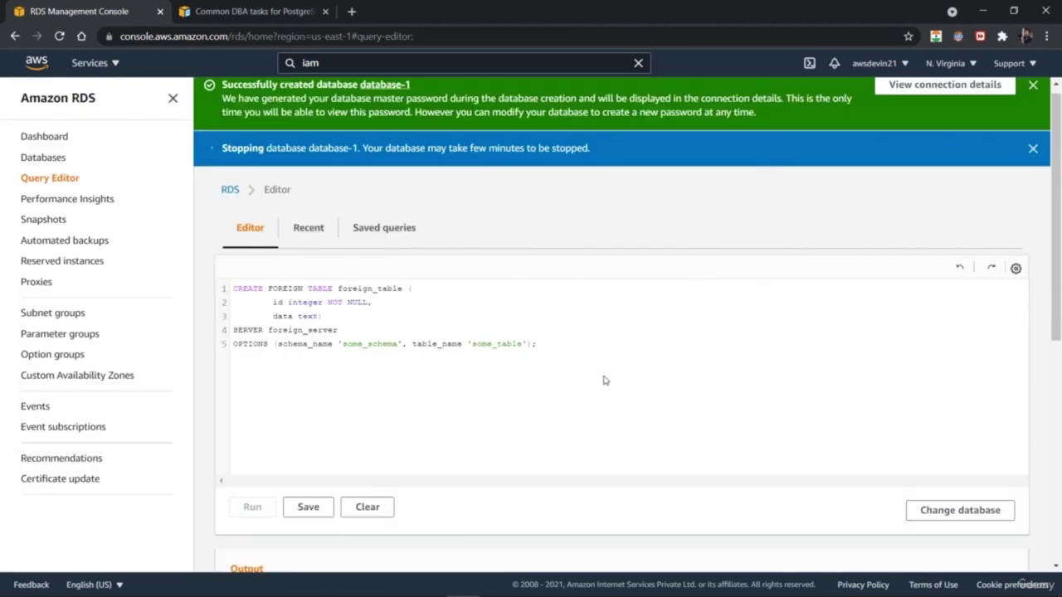
click(403, 232)
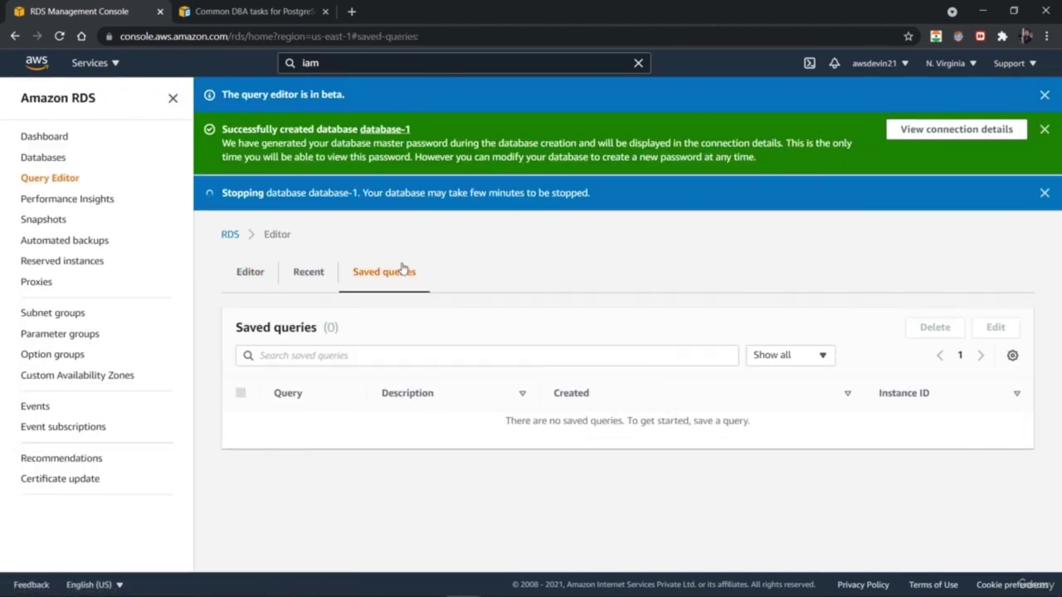
click(250, 271)
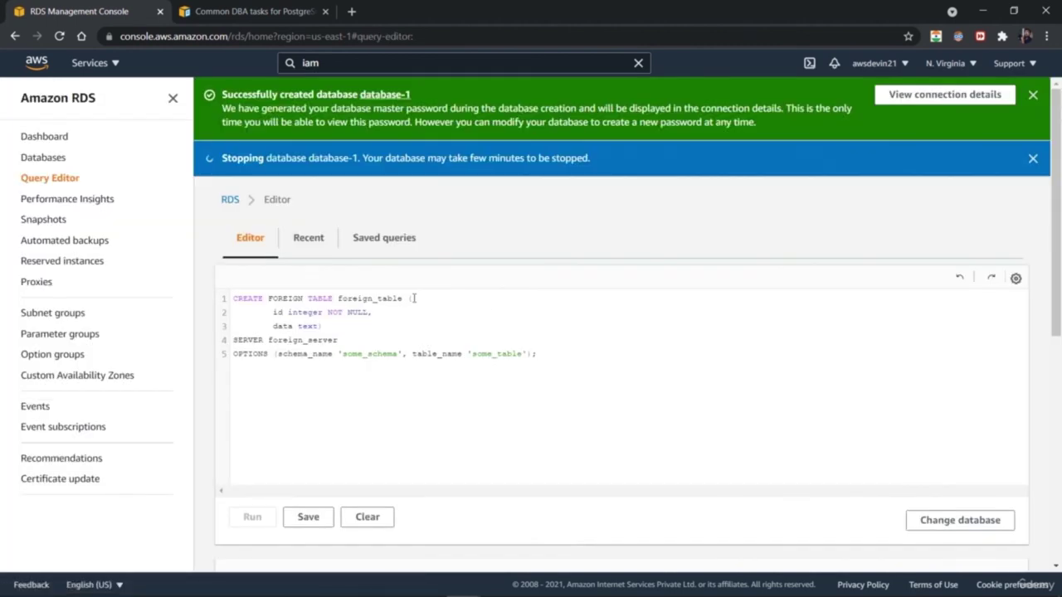
click(315, 246)
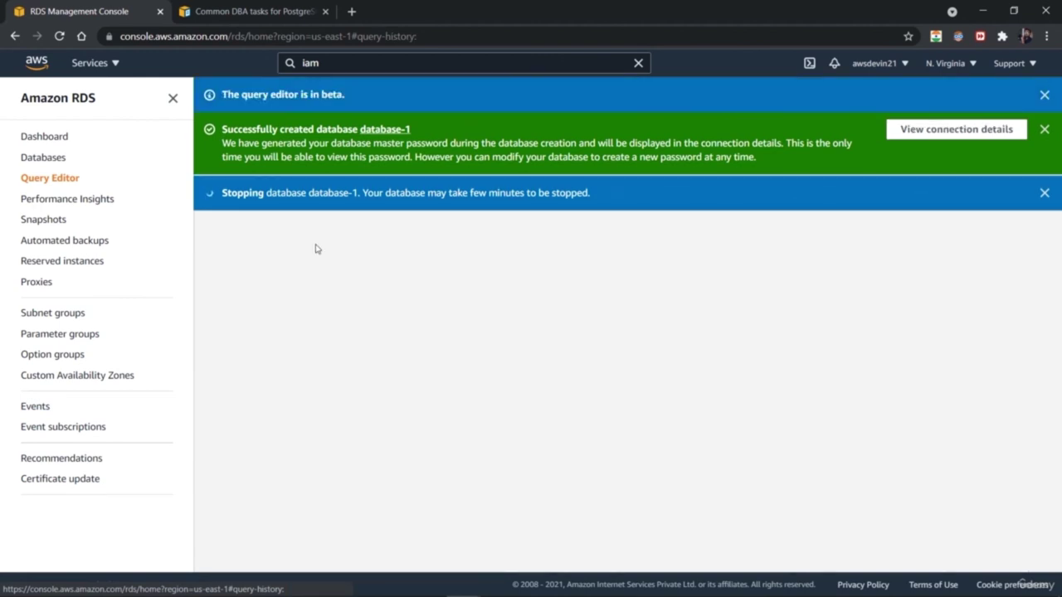
click(384, 282)
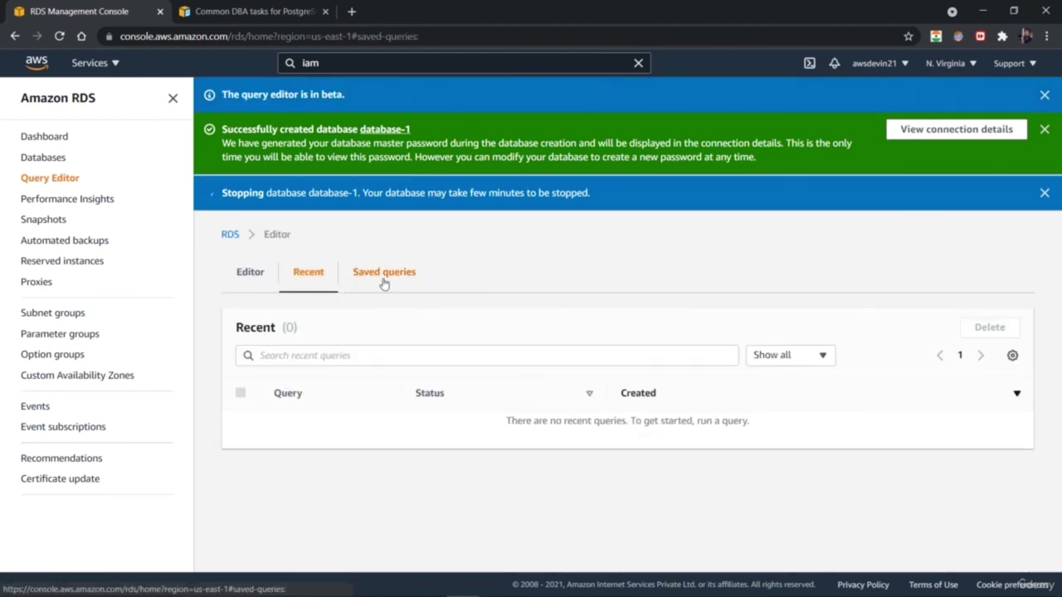
click(262, 276)
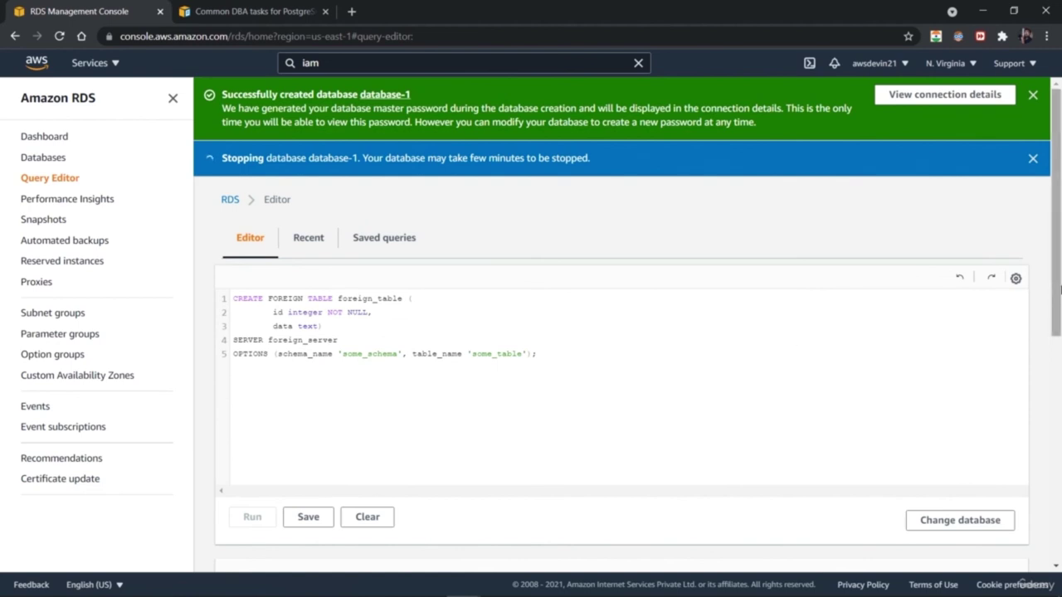
- Clear the statement from the query editor, then check the option for changing the connected database and dismiss it
scroll(1060, 332, down, 1)
scroll(1060, 335, down, 1)
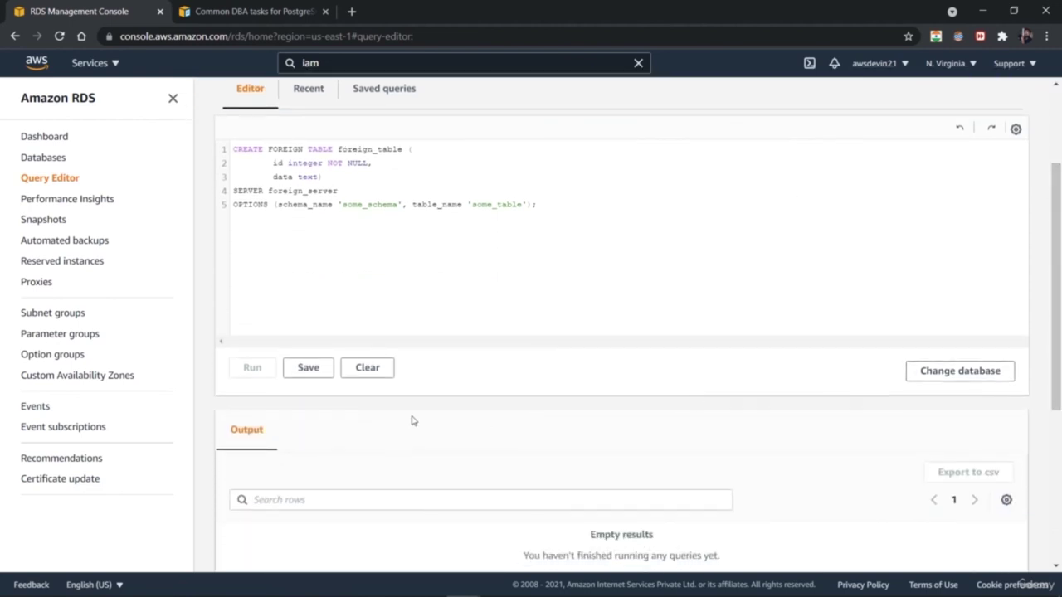
click(368, 367)
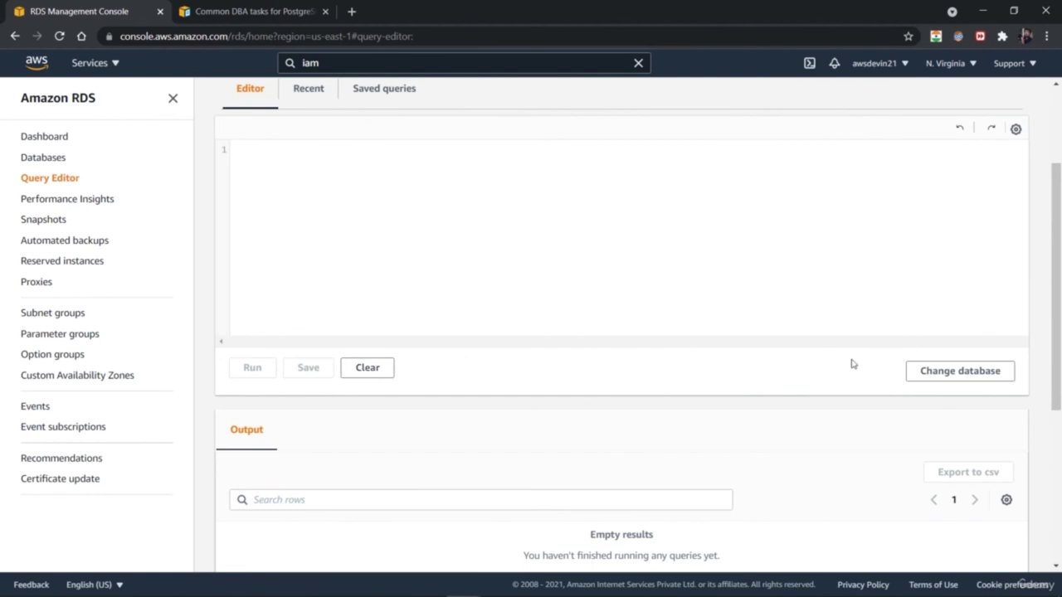
click(956, 378)
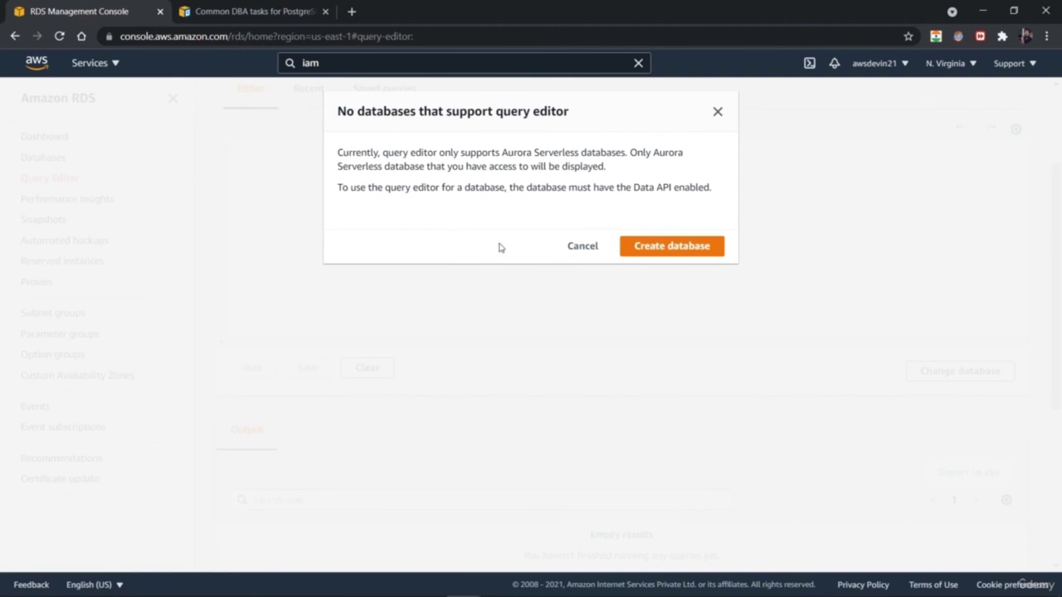
click(717, 110)
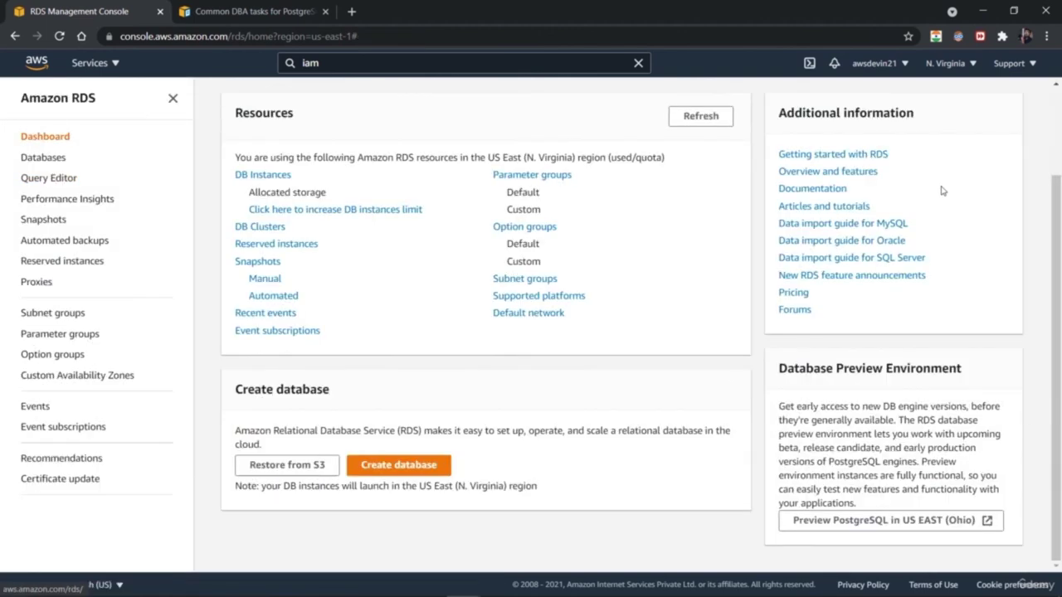
- Check the status of the database-1 cluster in a refreshed databases list
click(55, 164)
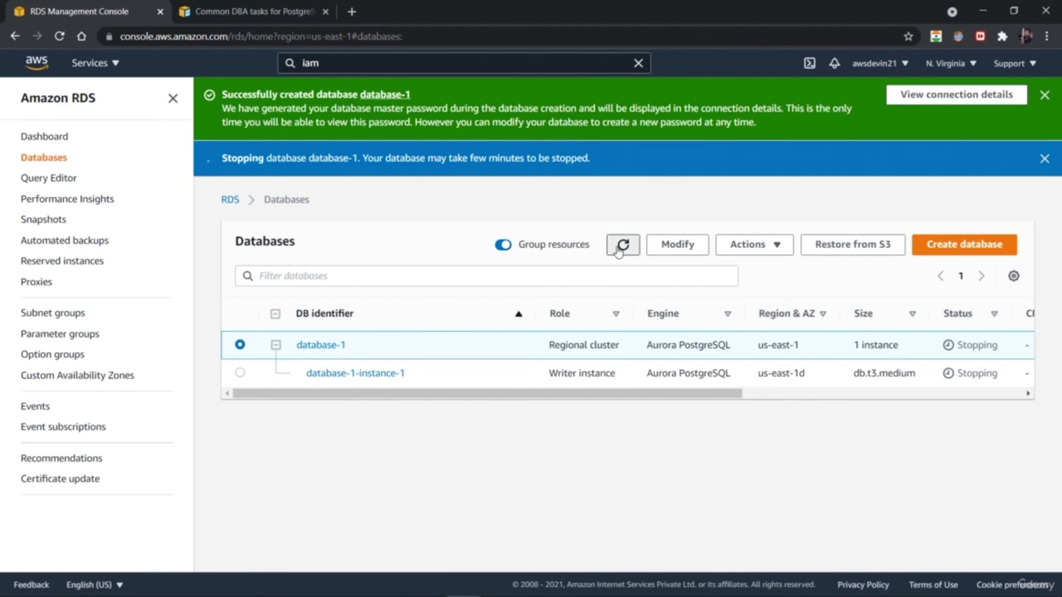
click(622, 248)
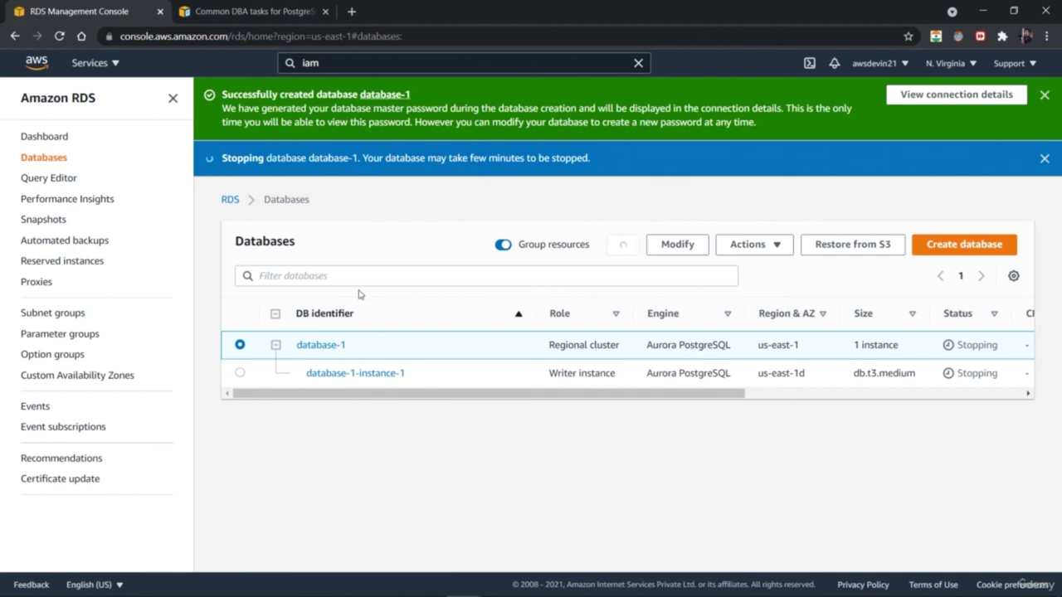
- Set the Query Editor to run scripts in a transaction and enter the CREATE FOREIGN TABLE statement for foreign_table on foreign_server
click(38, 179)
click(971, 297)
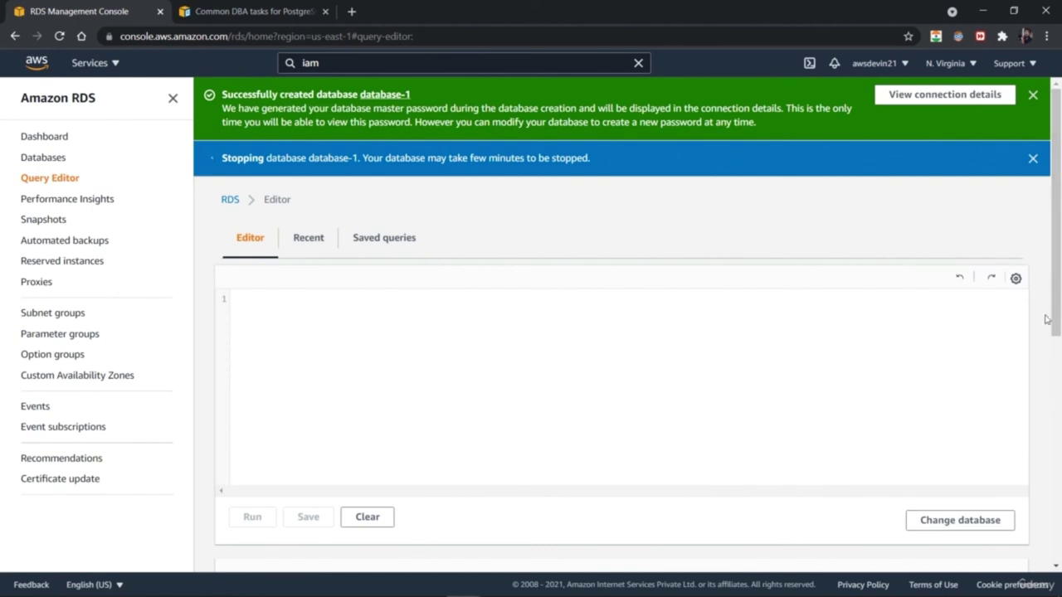
click(1017, 280)
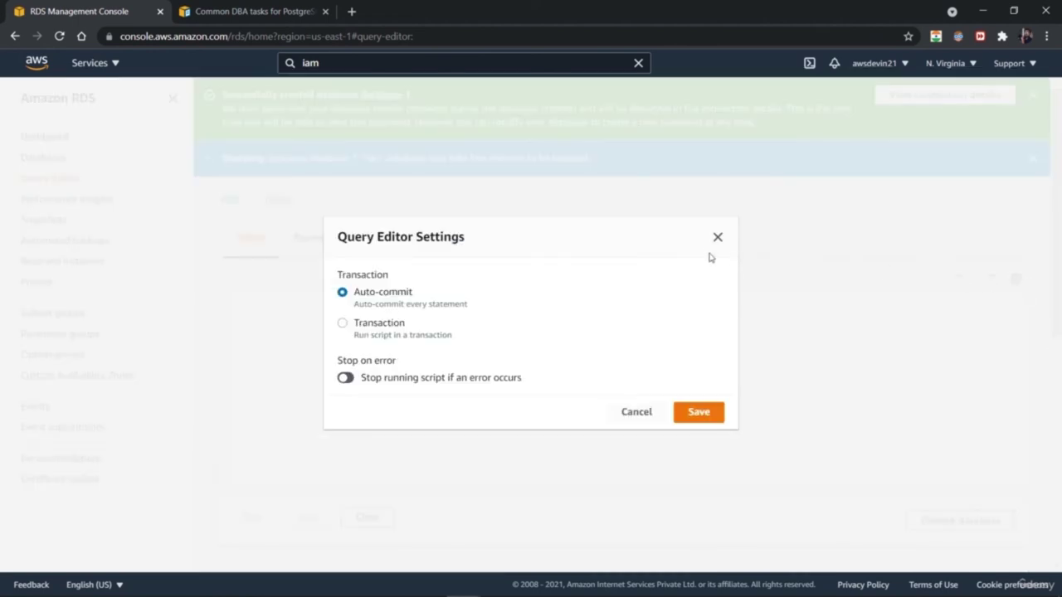
click(365, 325)
click(697, 412)
text(CREATE FOREIGN TABLE foreign_table (         id integer NOT NULL,         data text) SERVER foreign_server OPTIONS (schema_name 'some_schema', table_name 'some_table');)
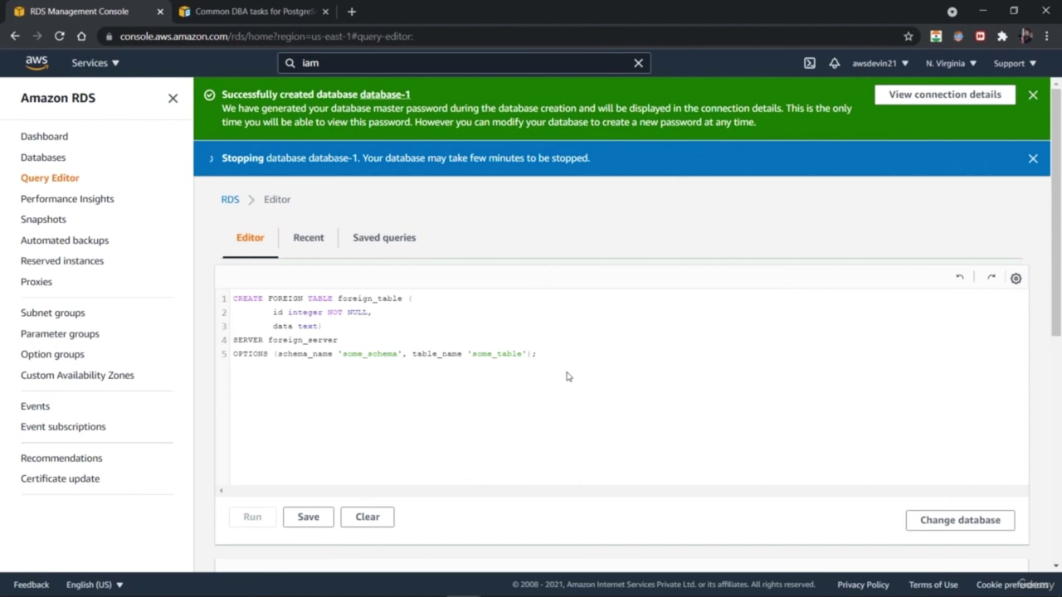
- View Performance Insights for database-1-instance-1 and open the metric selection for its counter metrics graph
click(106, 204)
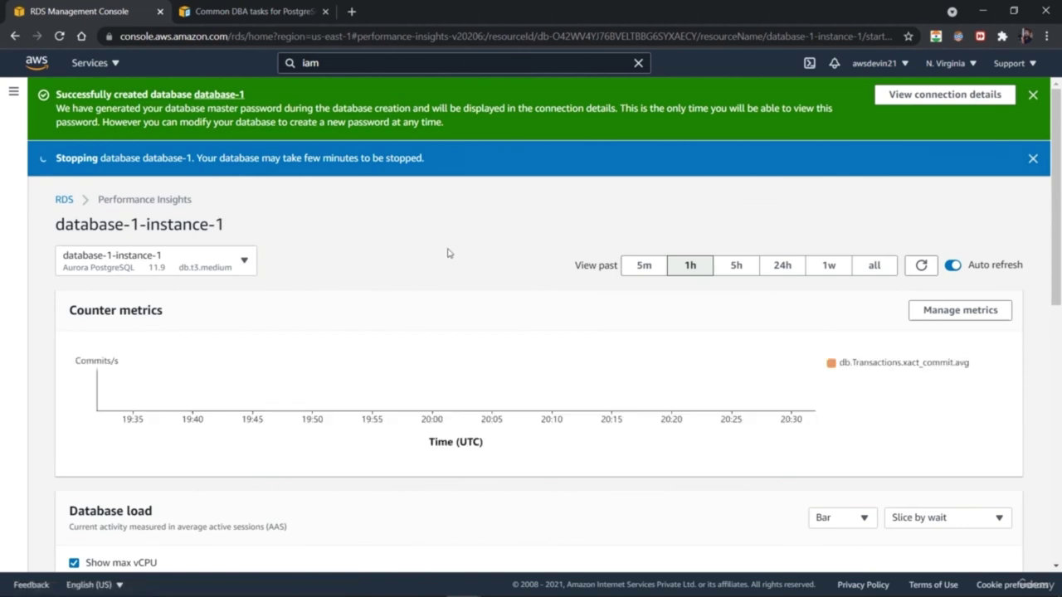
mouse_move(1059, 232)
mouse_down()
mouse_move(1059, 381)
mouse_move(1059, 249)
mouse_up()
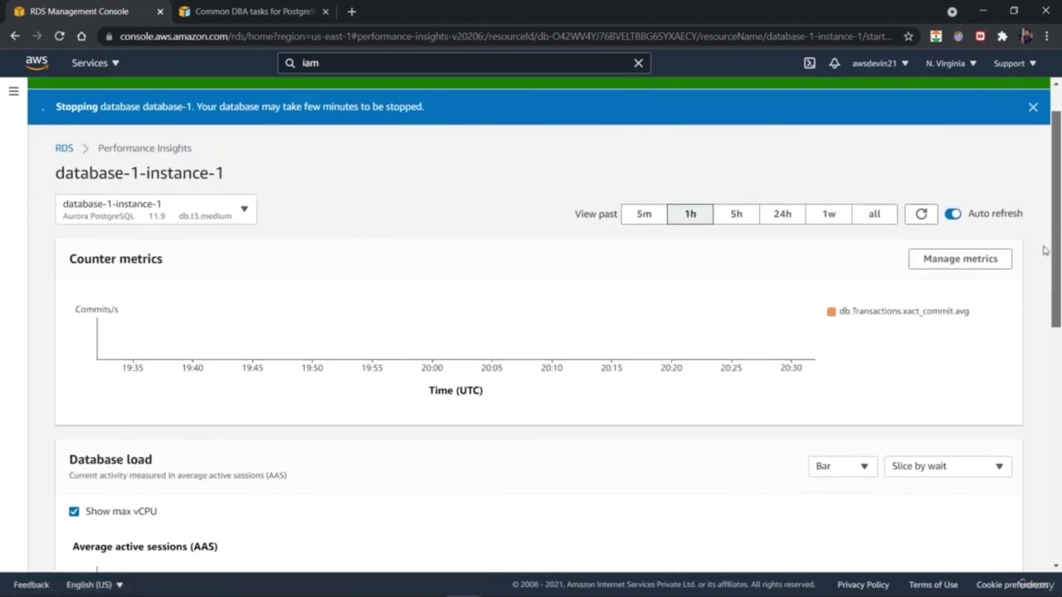
click(966, 262)
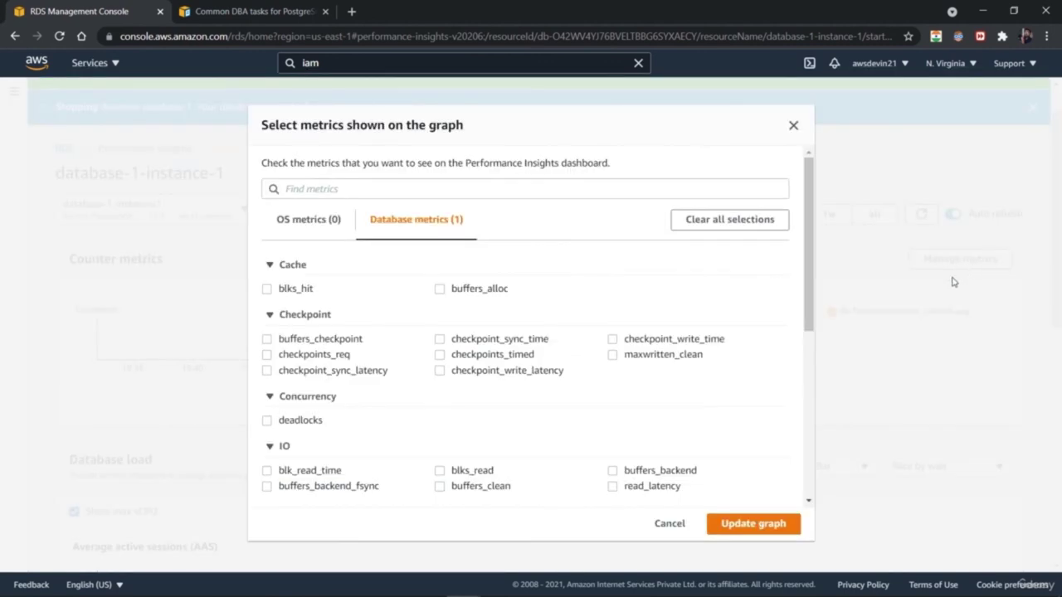